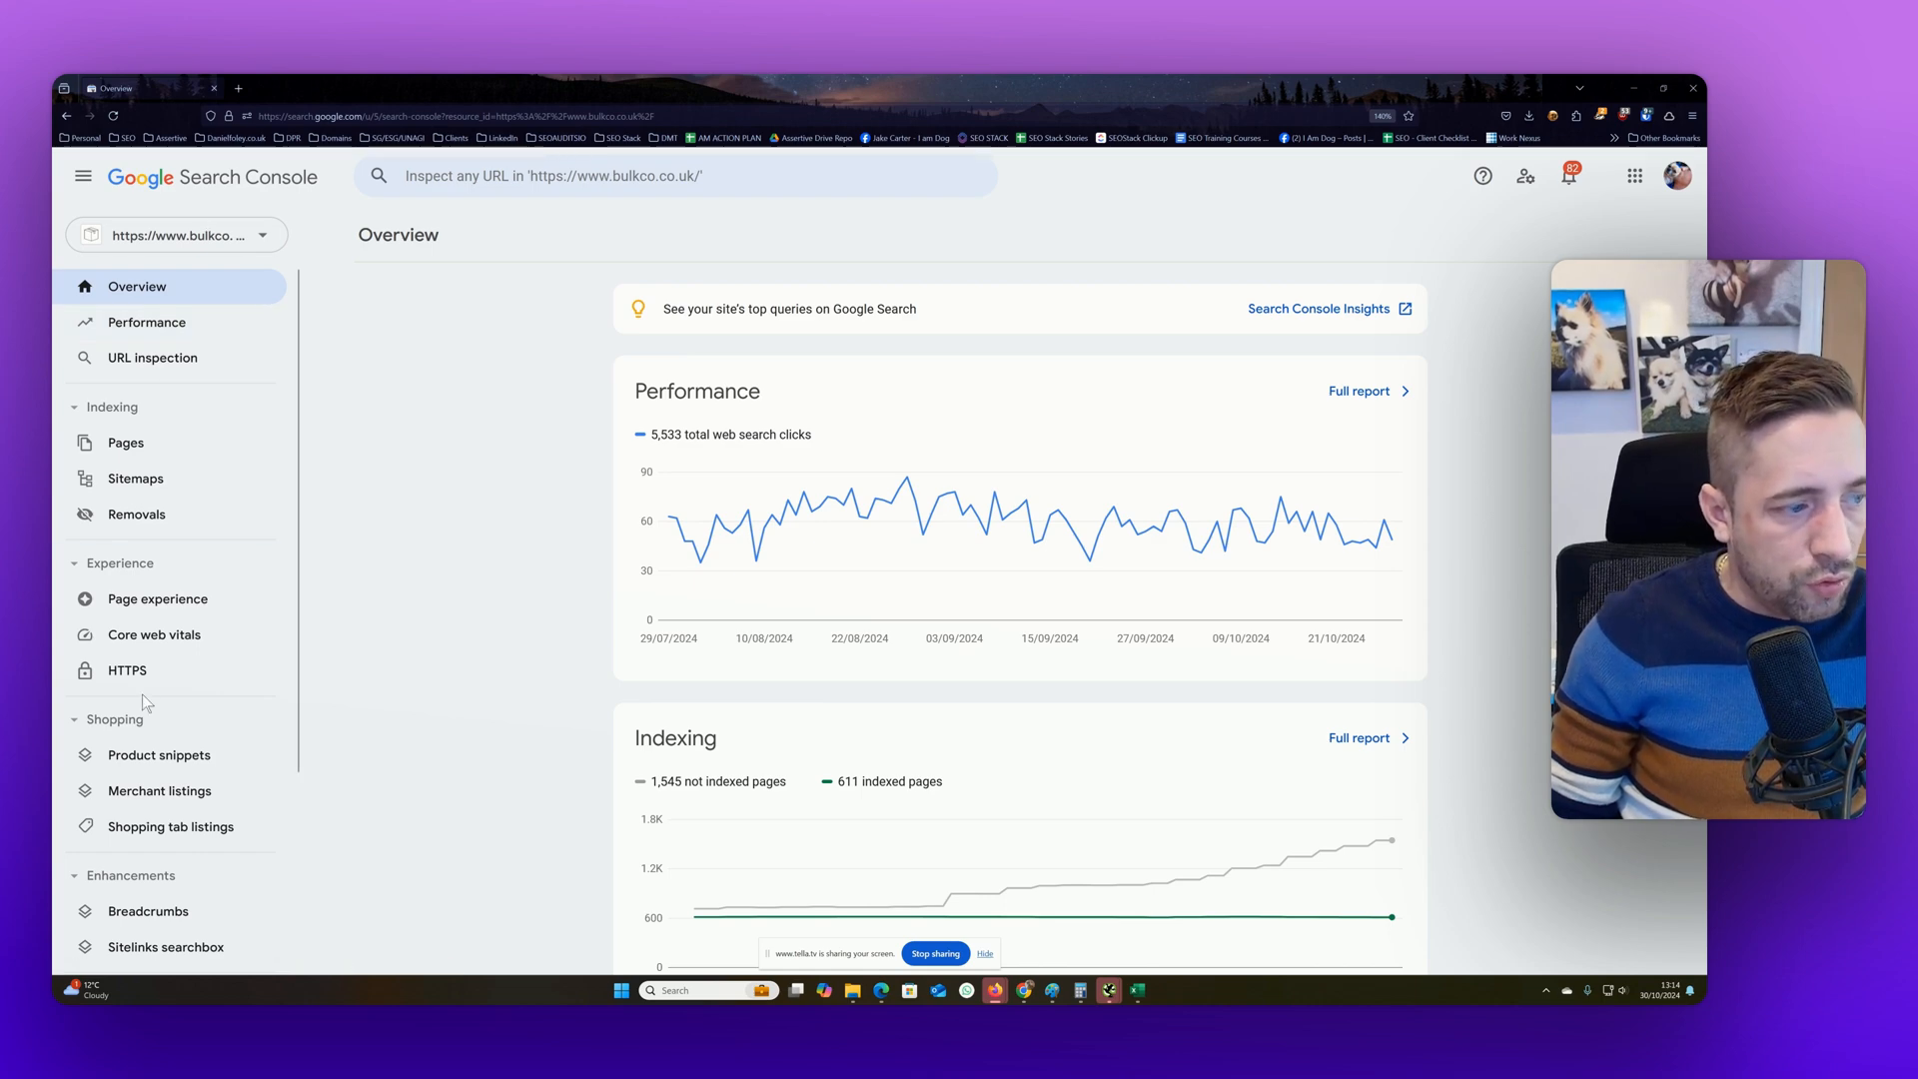
# Open the Performance report for the bulkco.co.uk property
pyautogui.scroll(-4, 143, 700)
pyautogui.scroll(4, 143, 701)
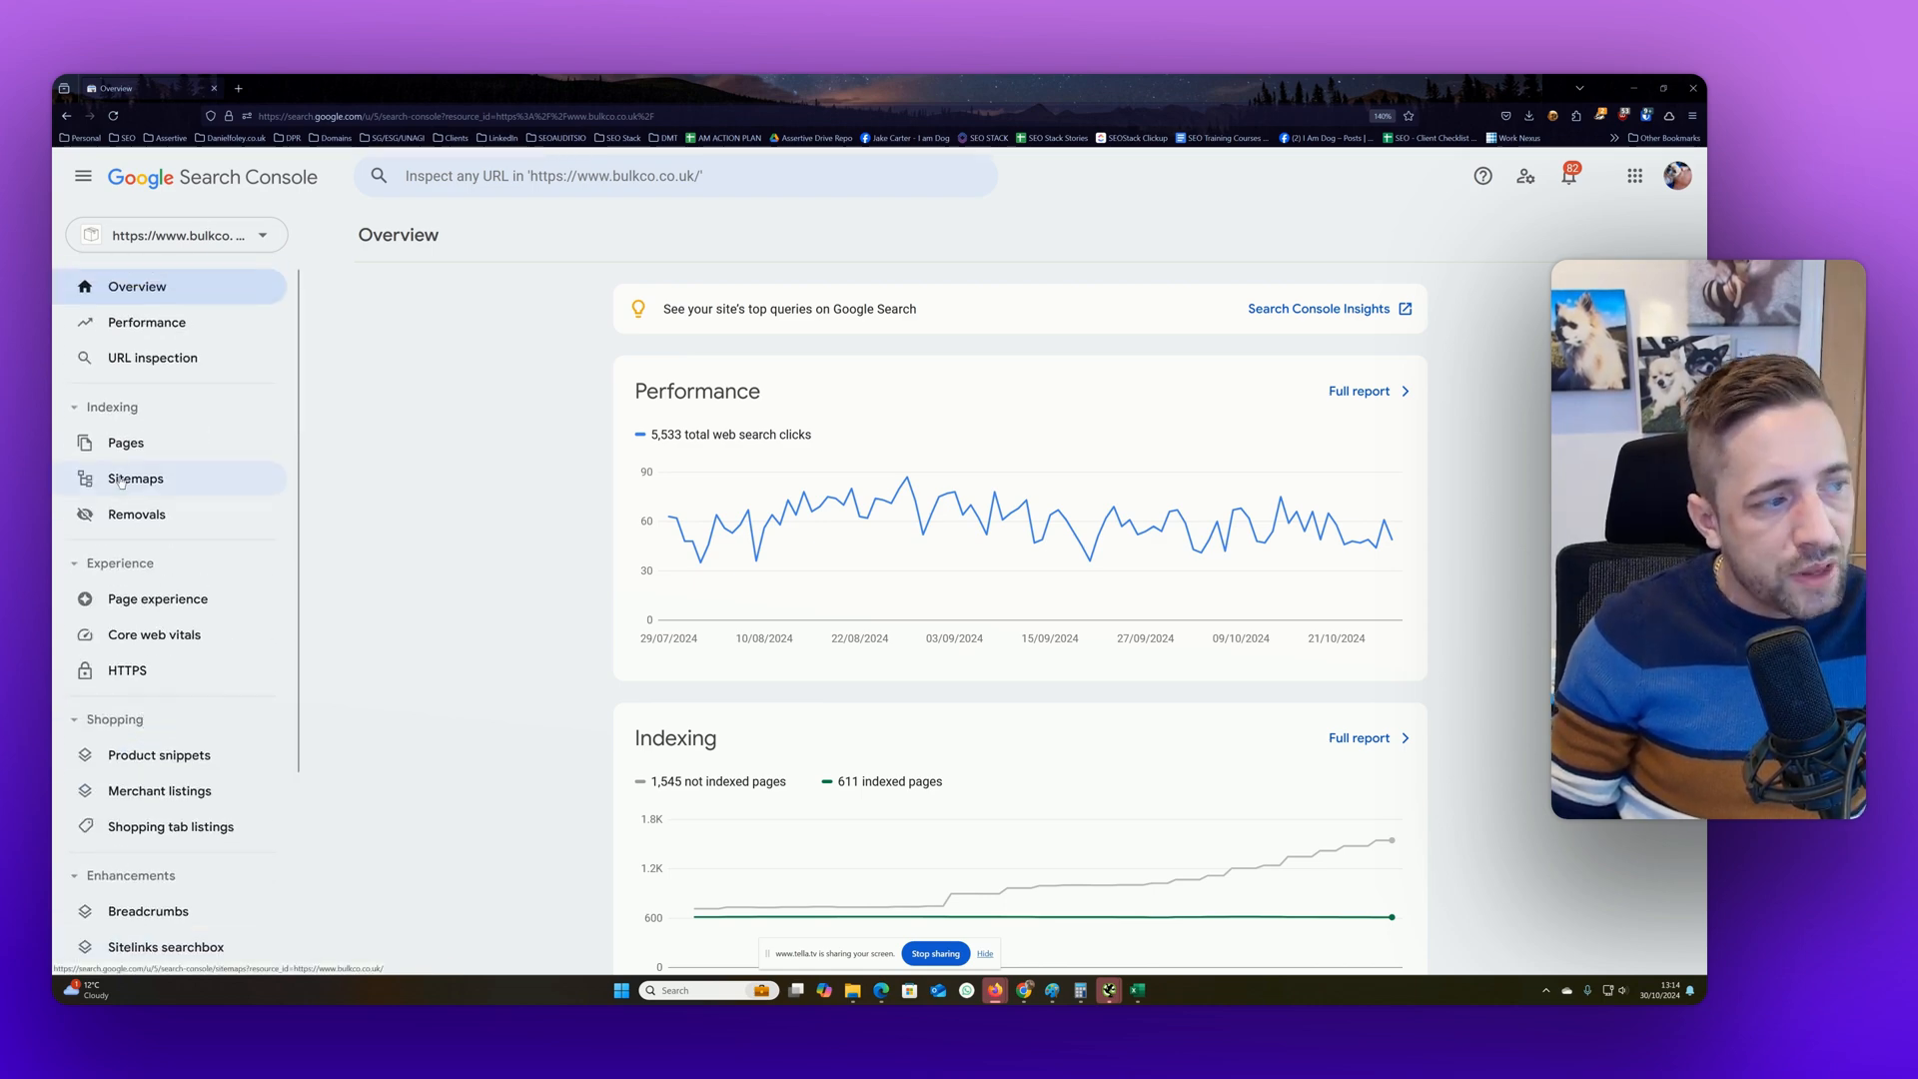
pyautogui.click(150, 326)
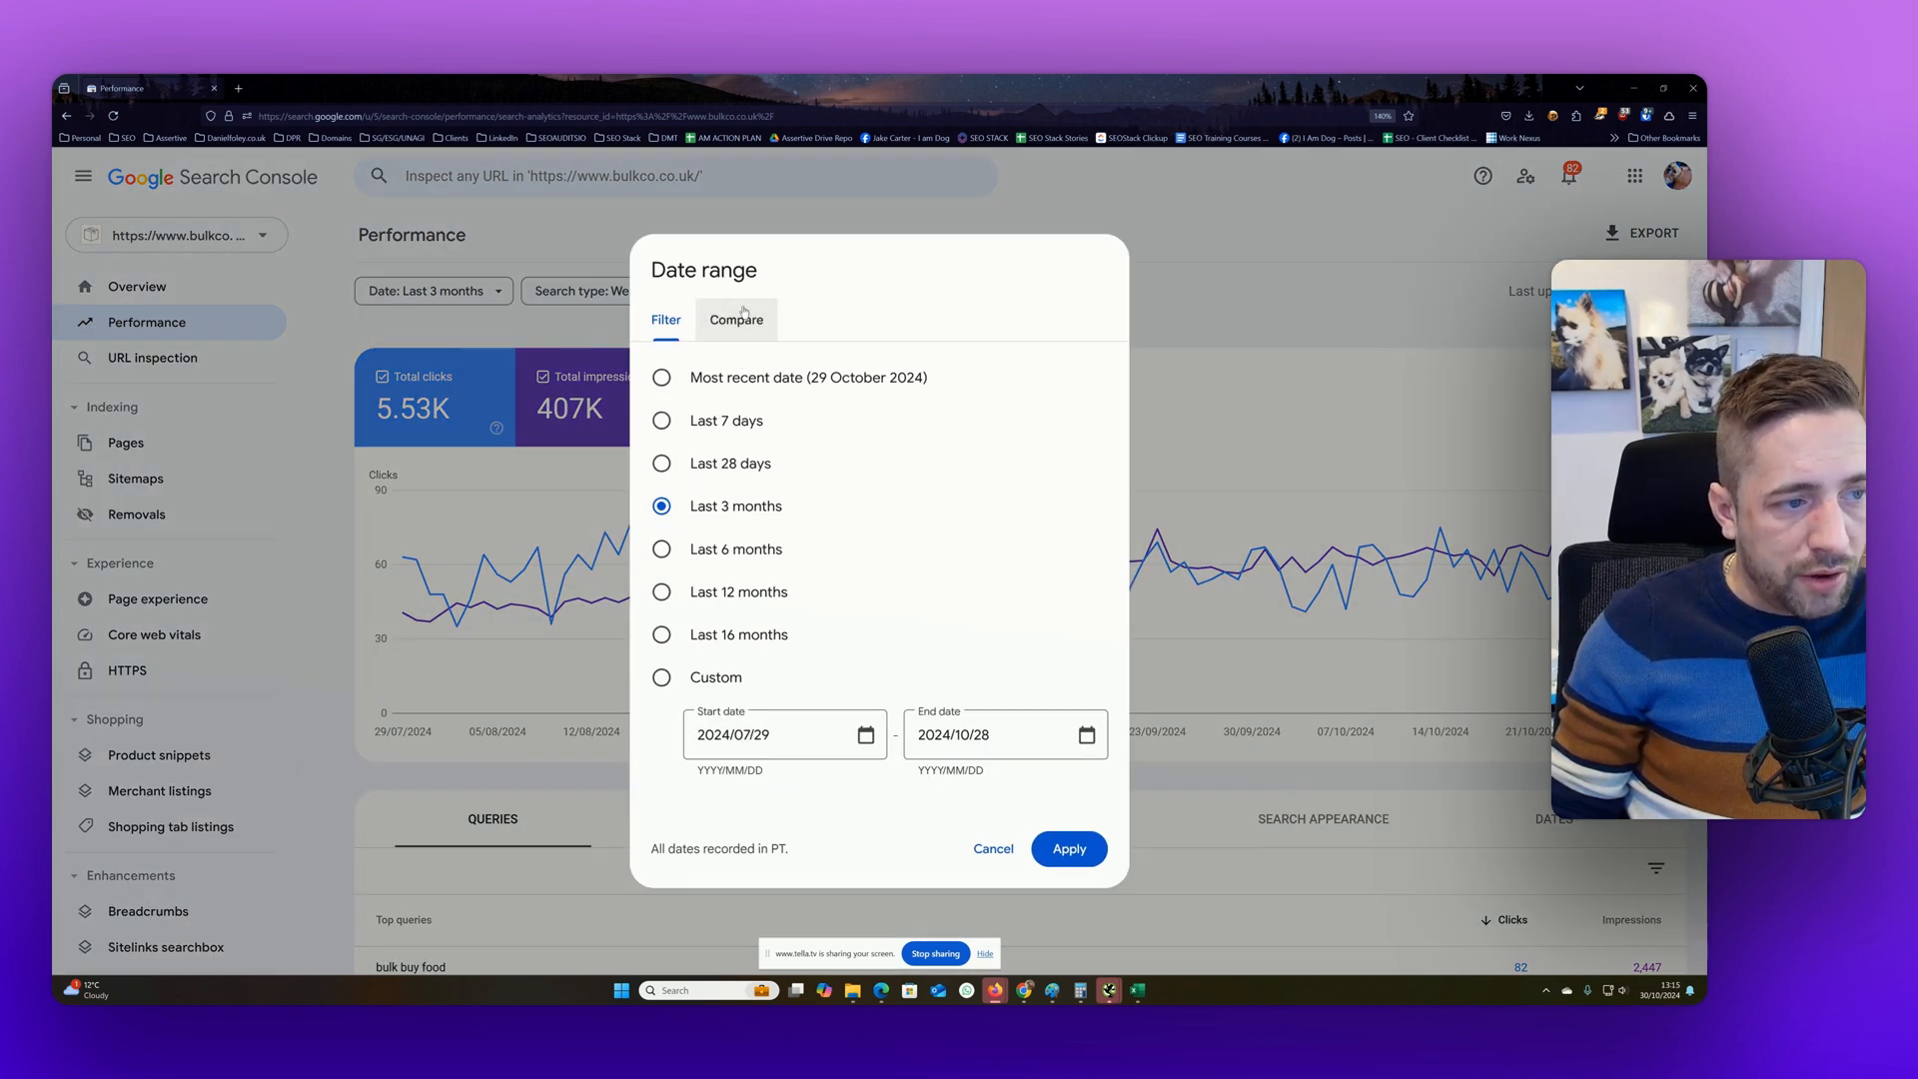
# Review the Performance report's date range, search type, additional filter and export options without applying any of them
pyautogui.click(1157, 318)
pyautogui.click(574, 292)
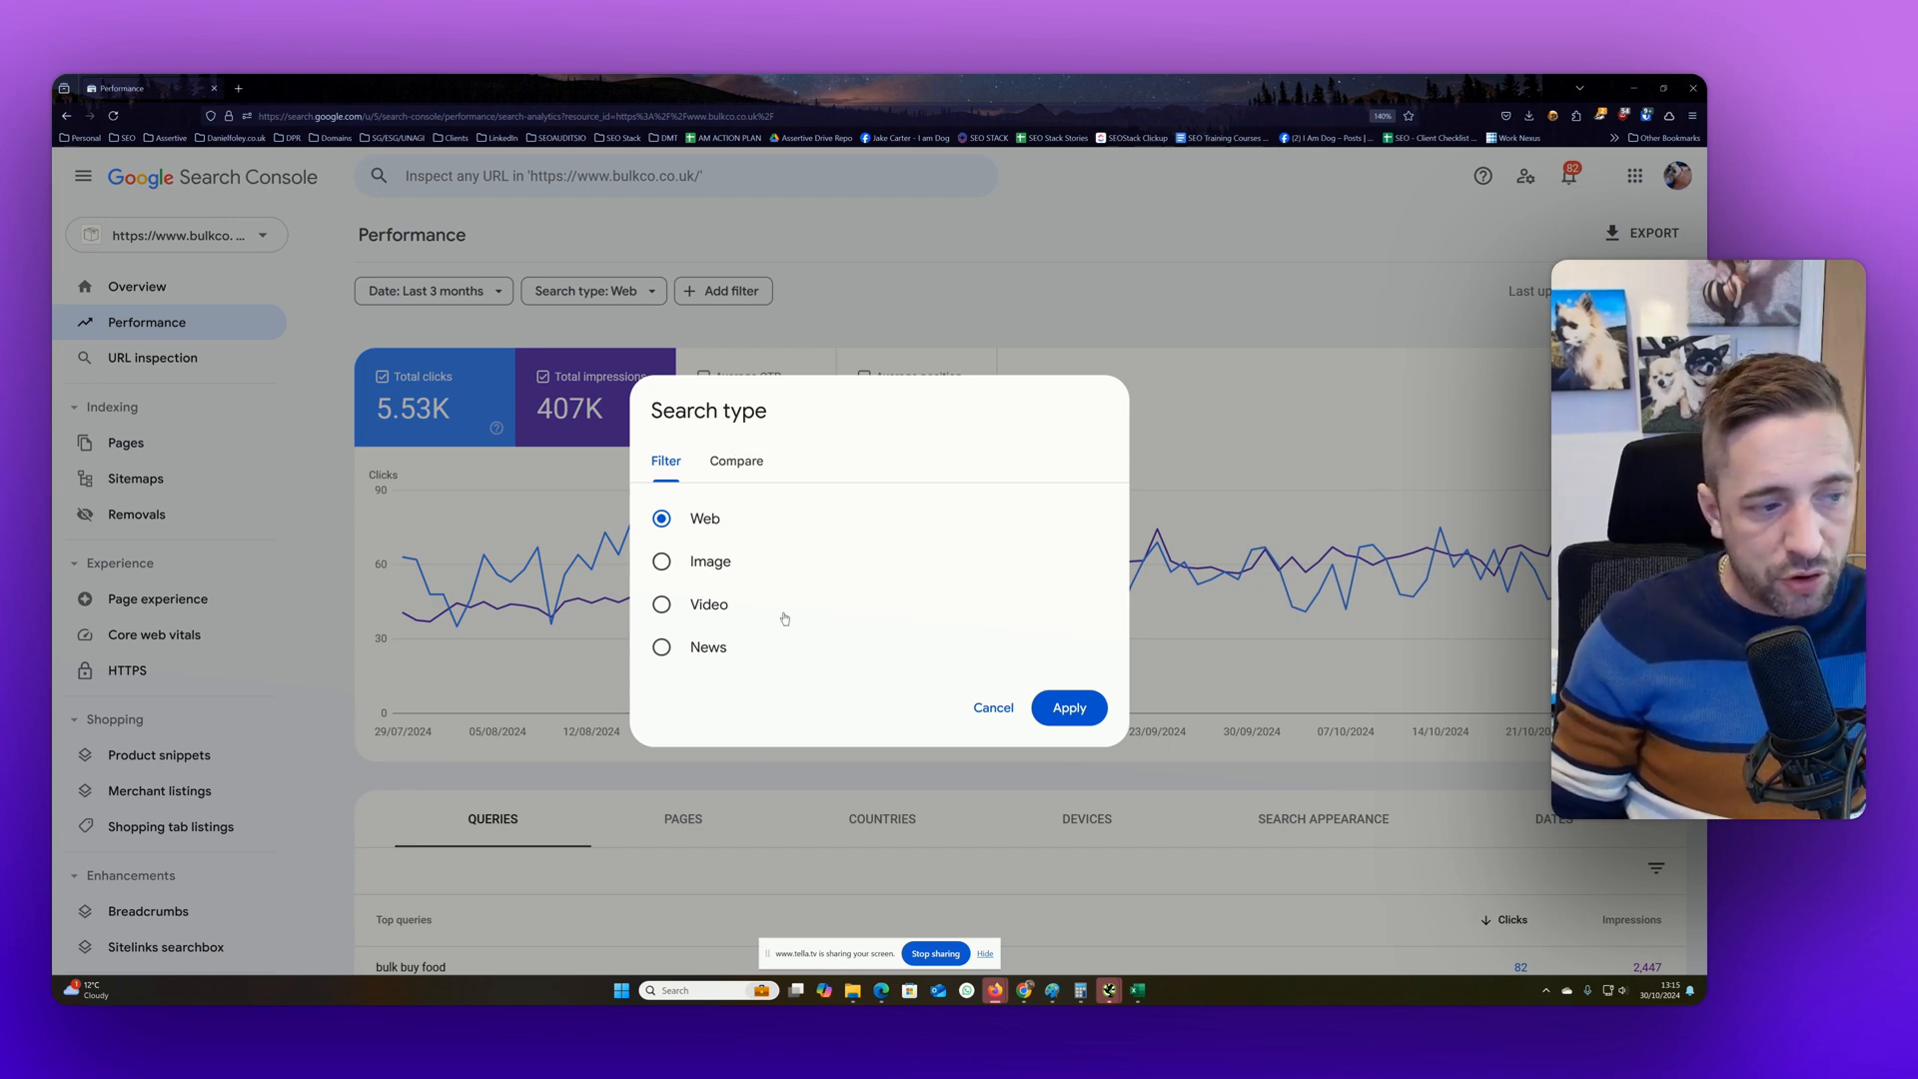
pyautogui.click(526, 222)
pyautogui.click(723, 291)
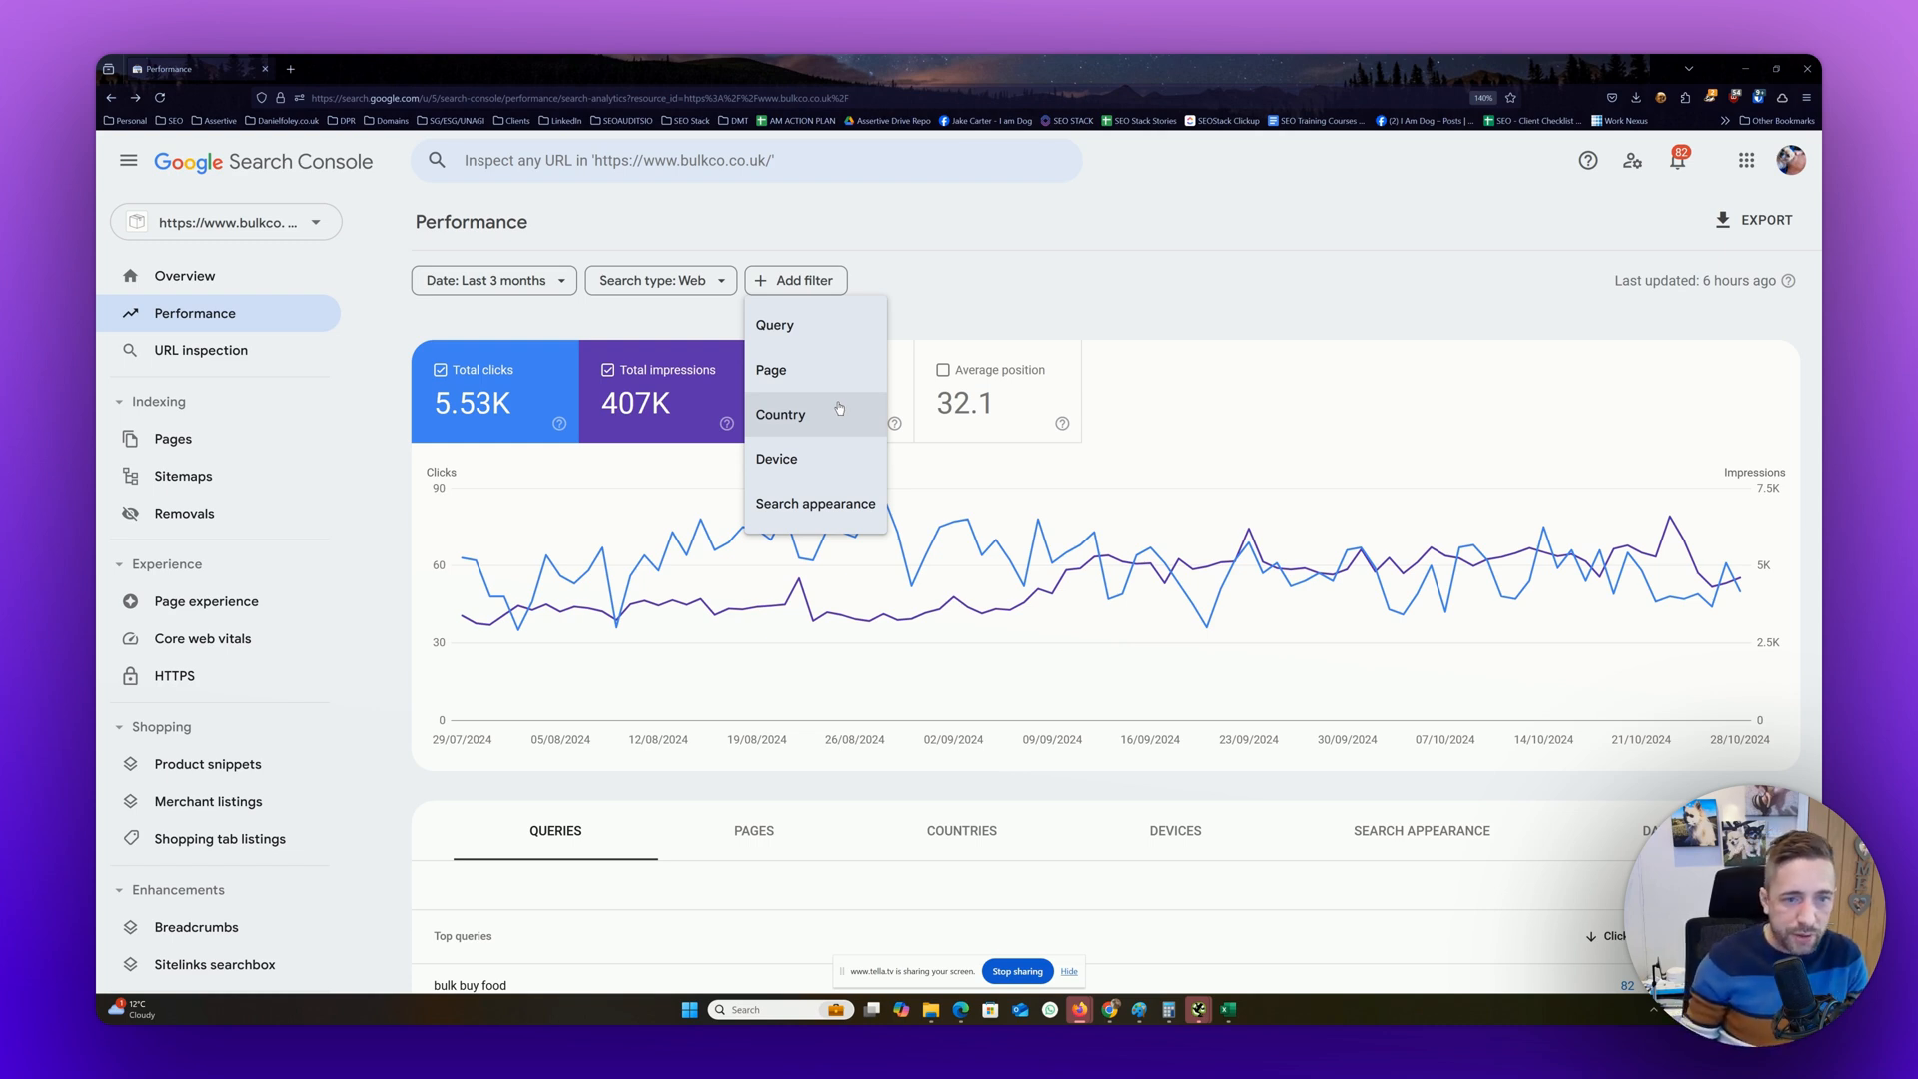
pyautogui.click(1063, 243)
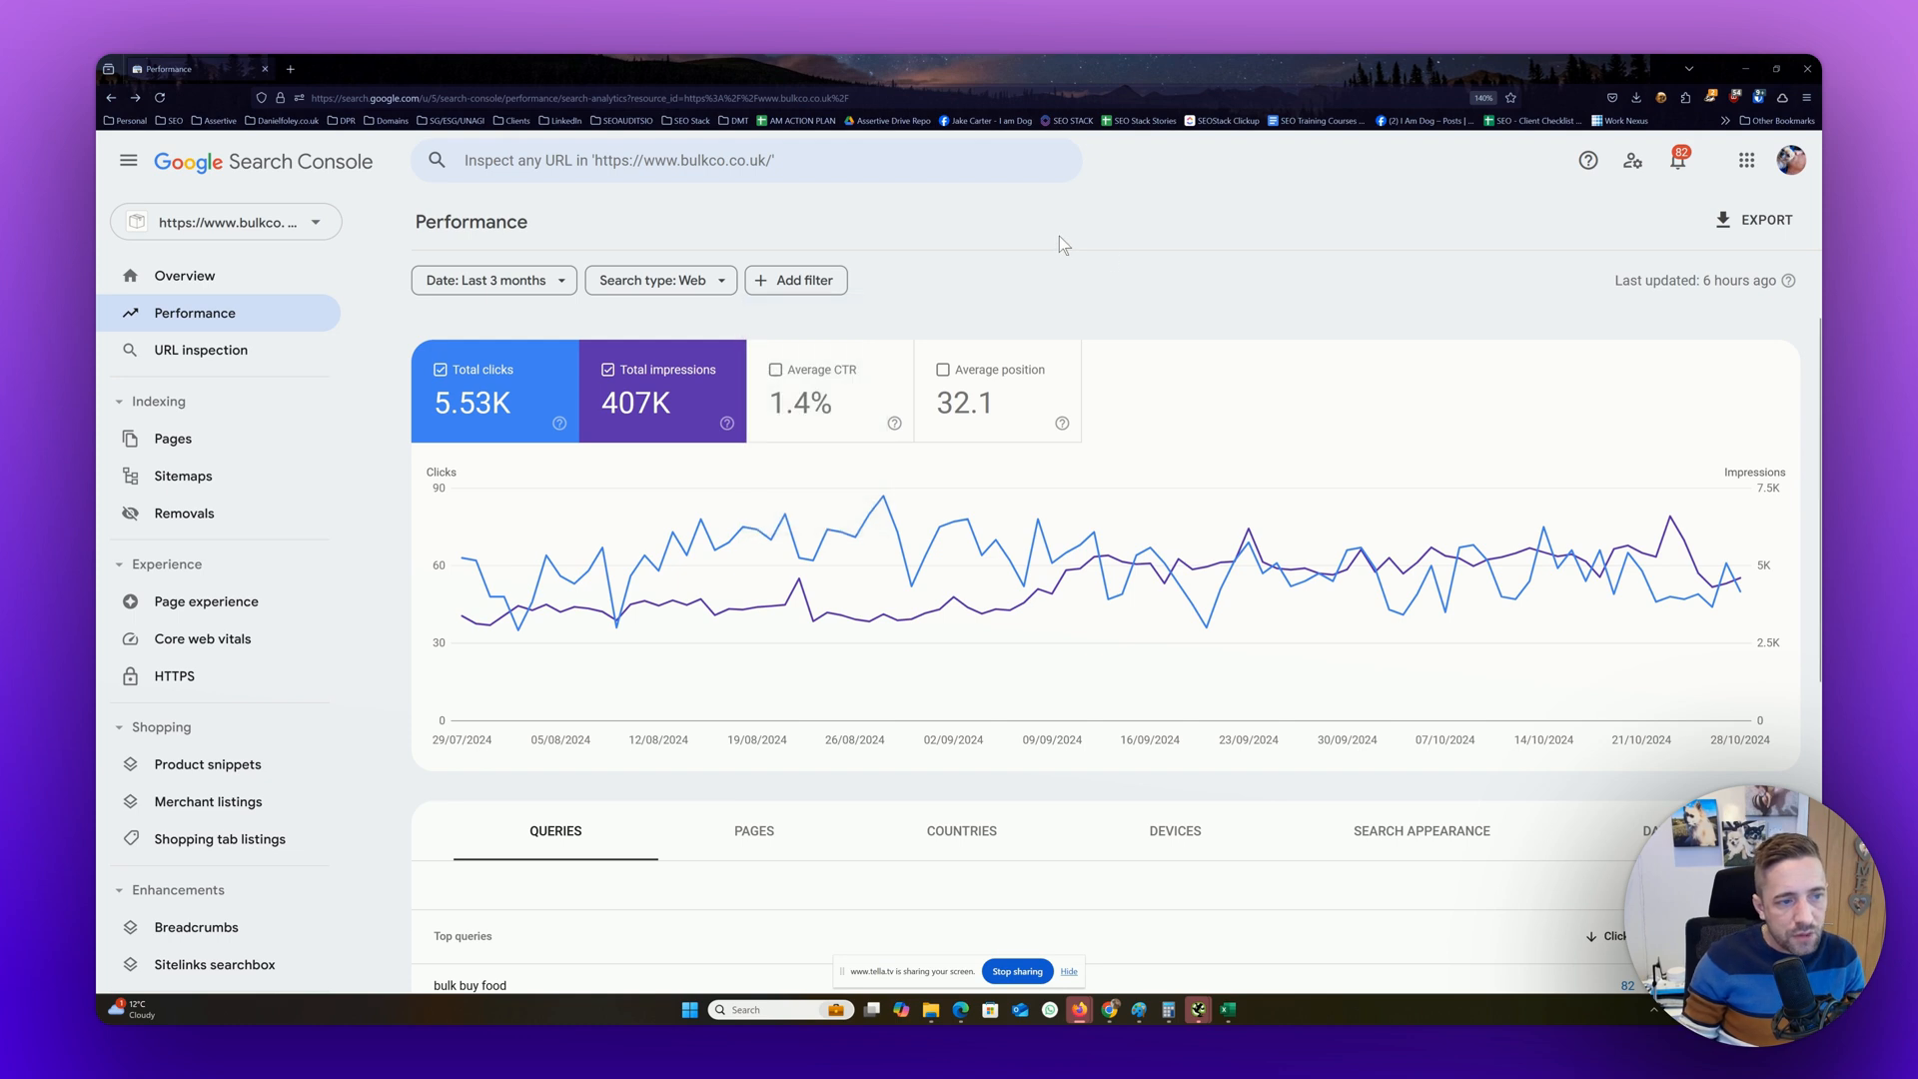
pyautogui.click(1725, 219)
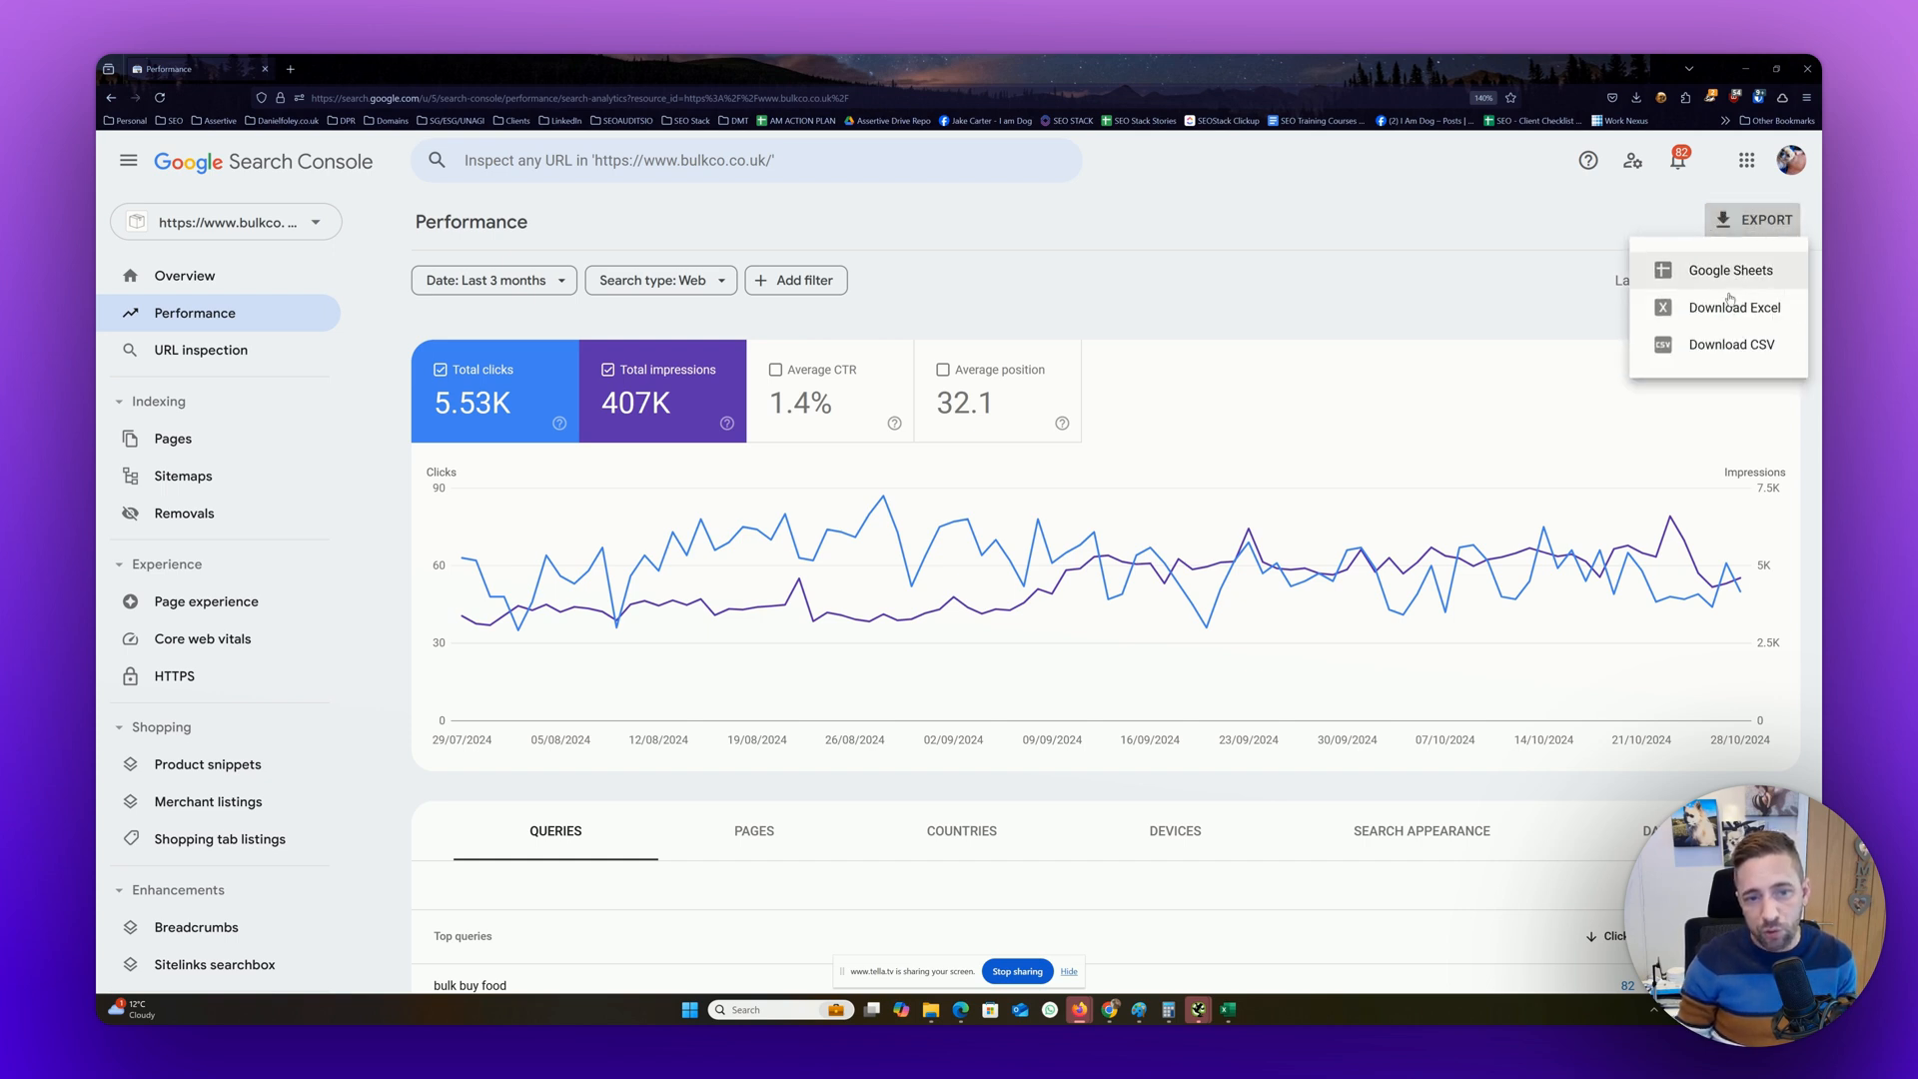
pyautogui.click(1503, 258)
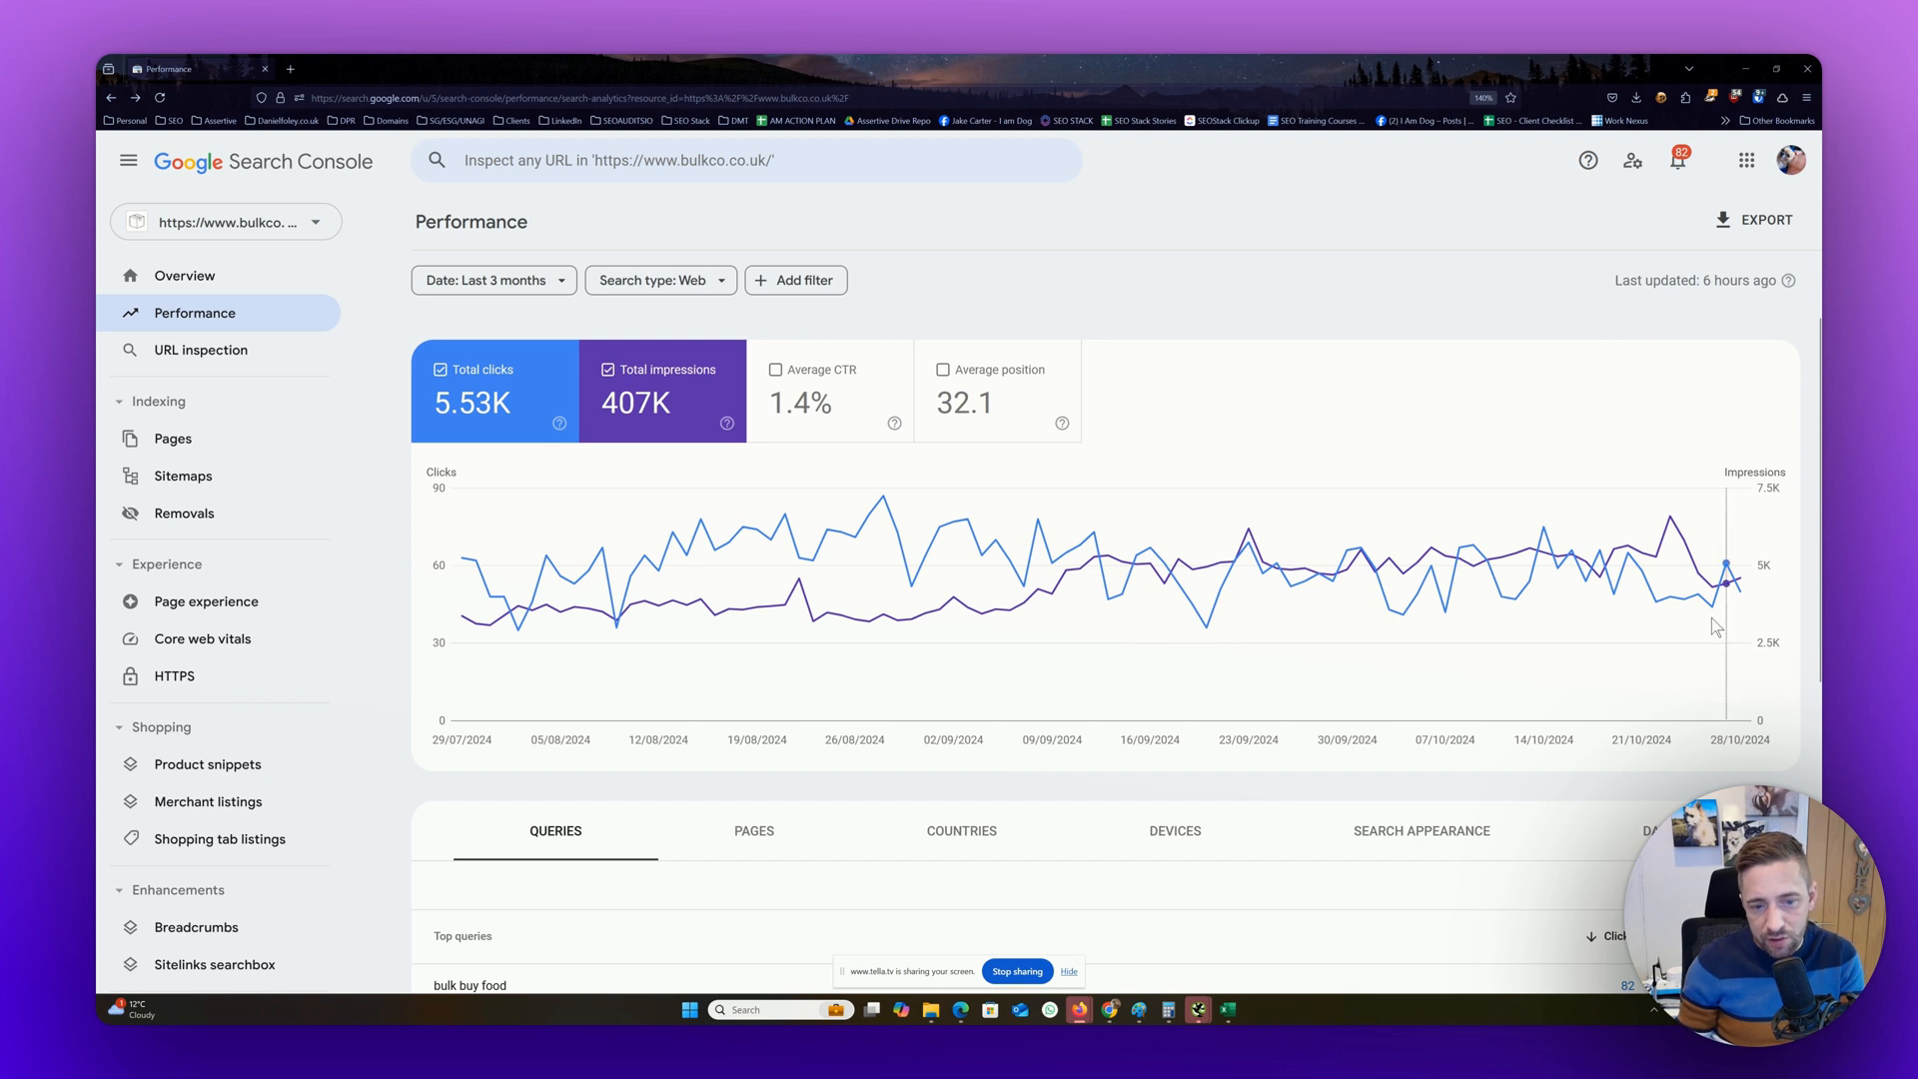
# Show average CTR and average position on the performance chart, and reduce the chart to total clicks only
pyautogui.moveTo(1739, 599)
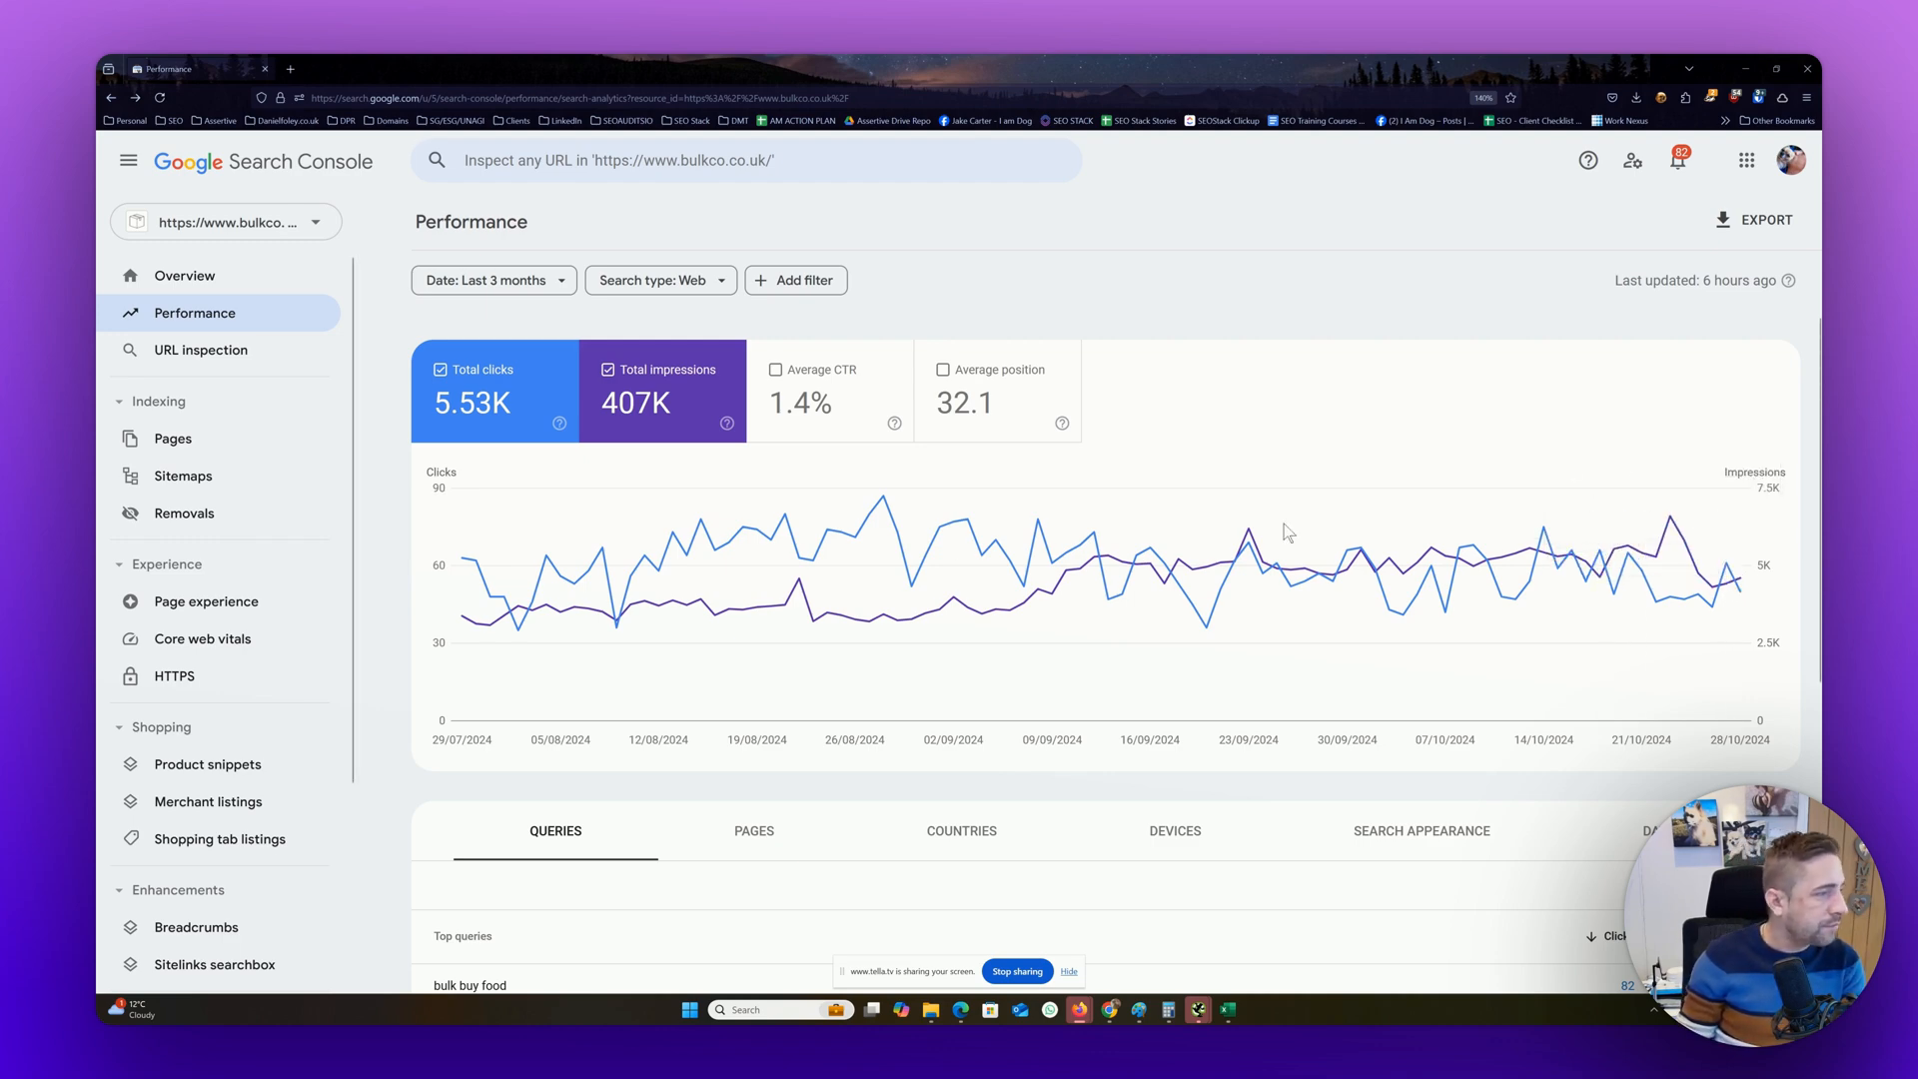
pyautogui.scroll(-3, 1045, 330)
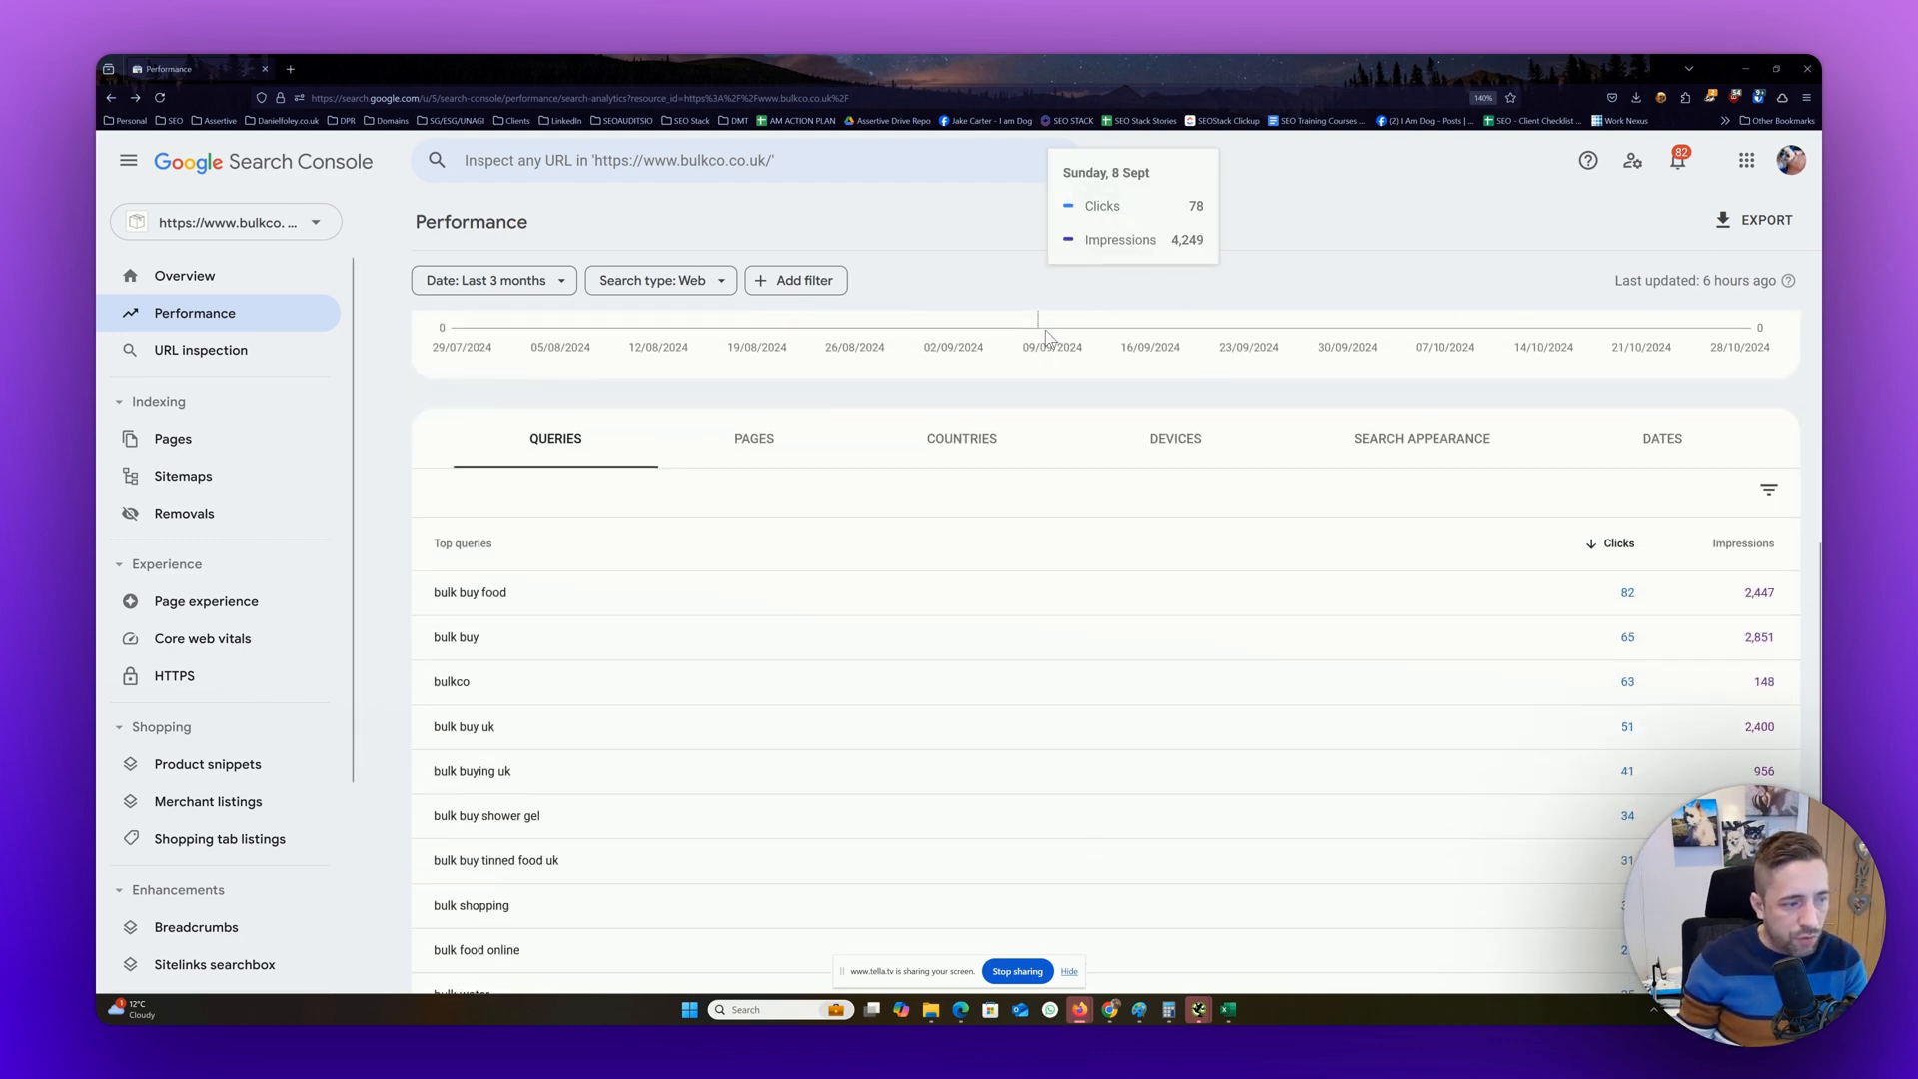
pyautogui.scroll(2, 1015, 378)
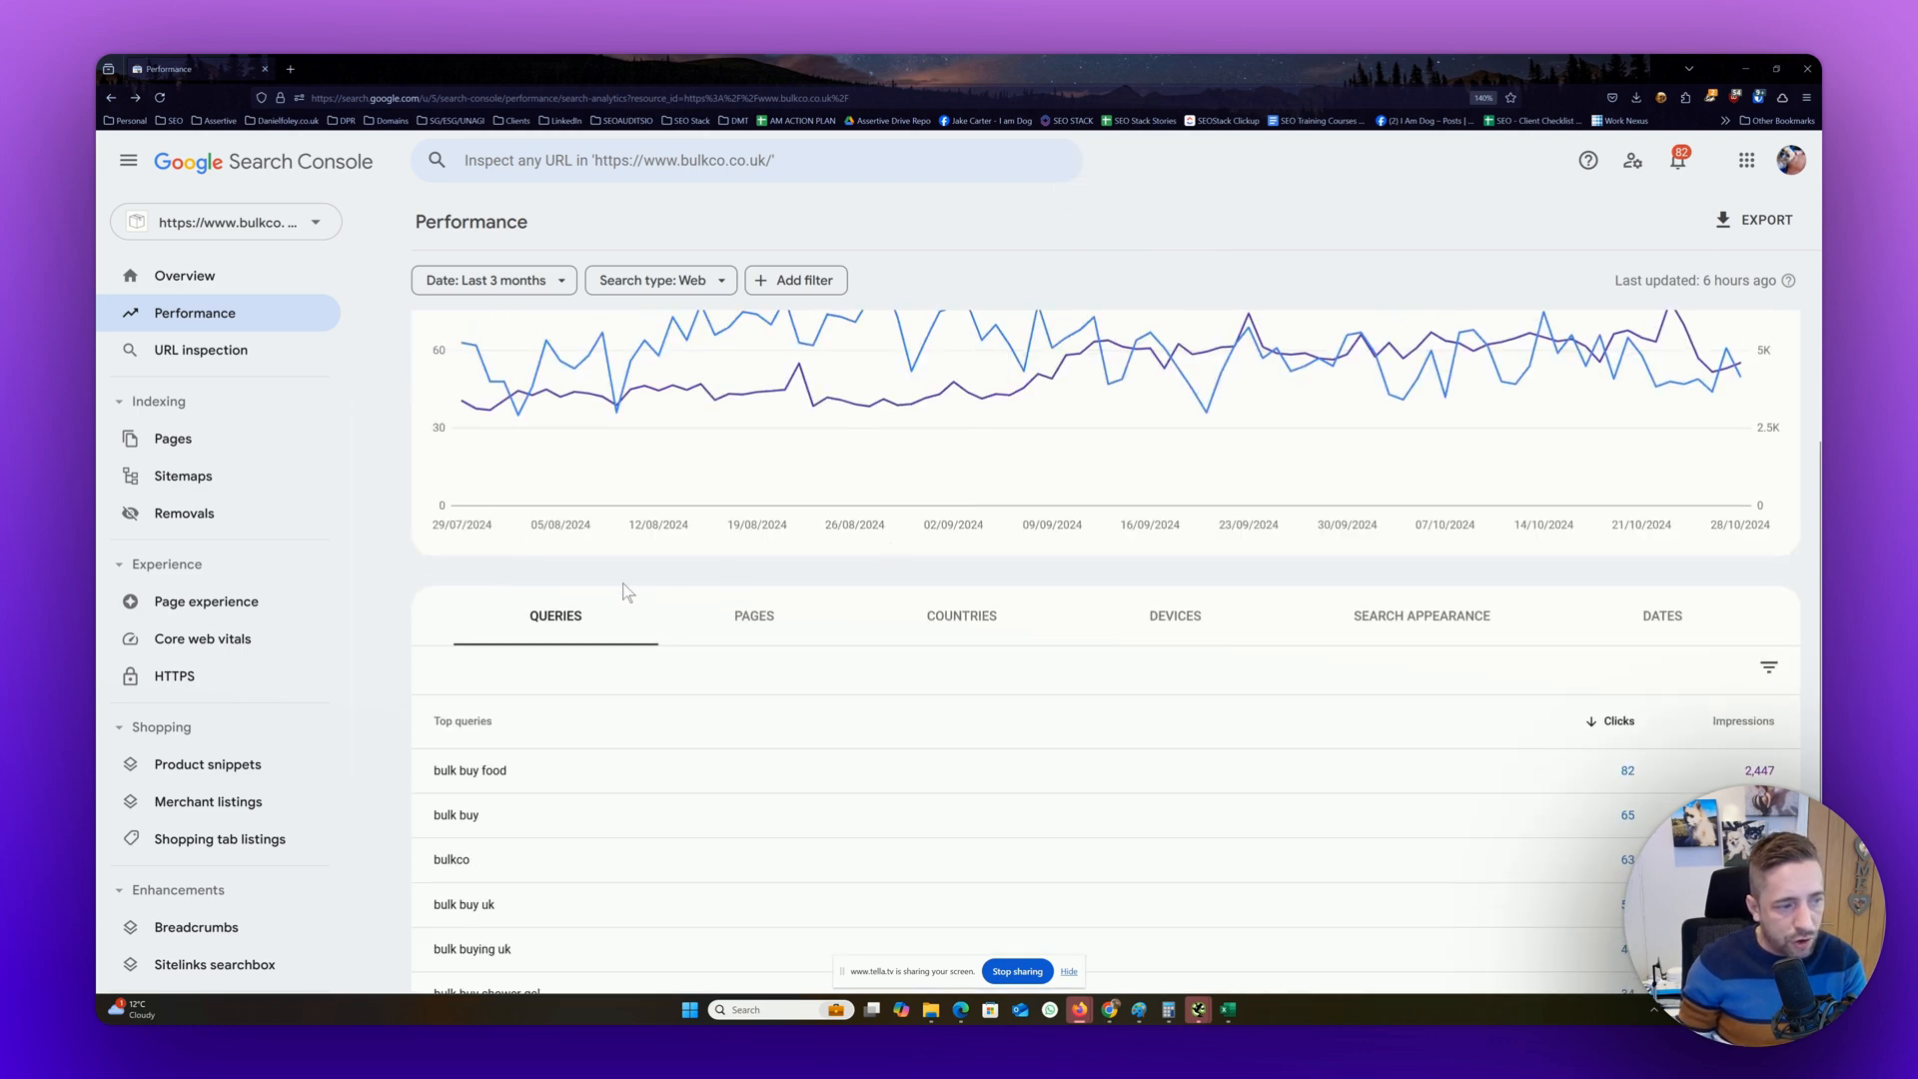
pyautogui.scroll(2, 627, 592)
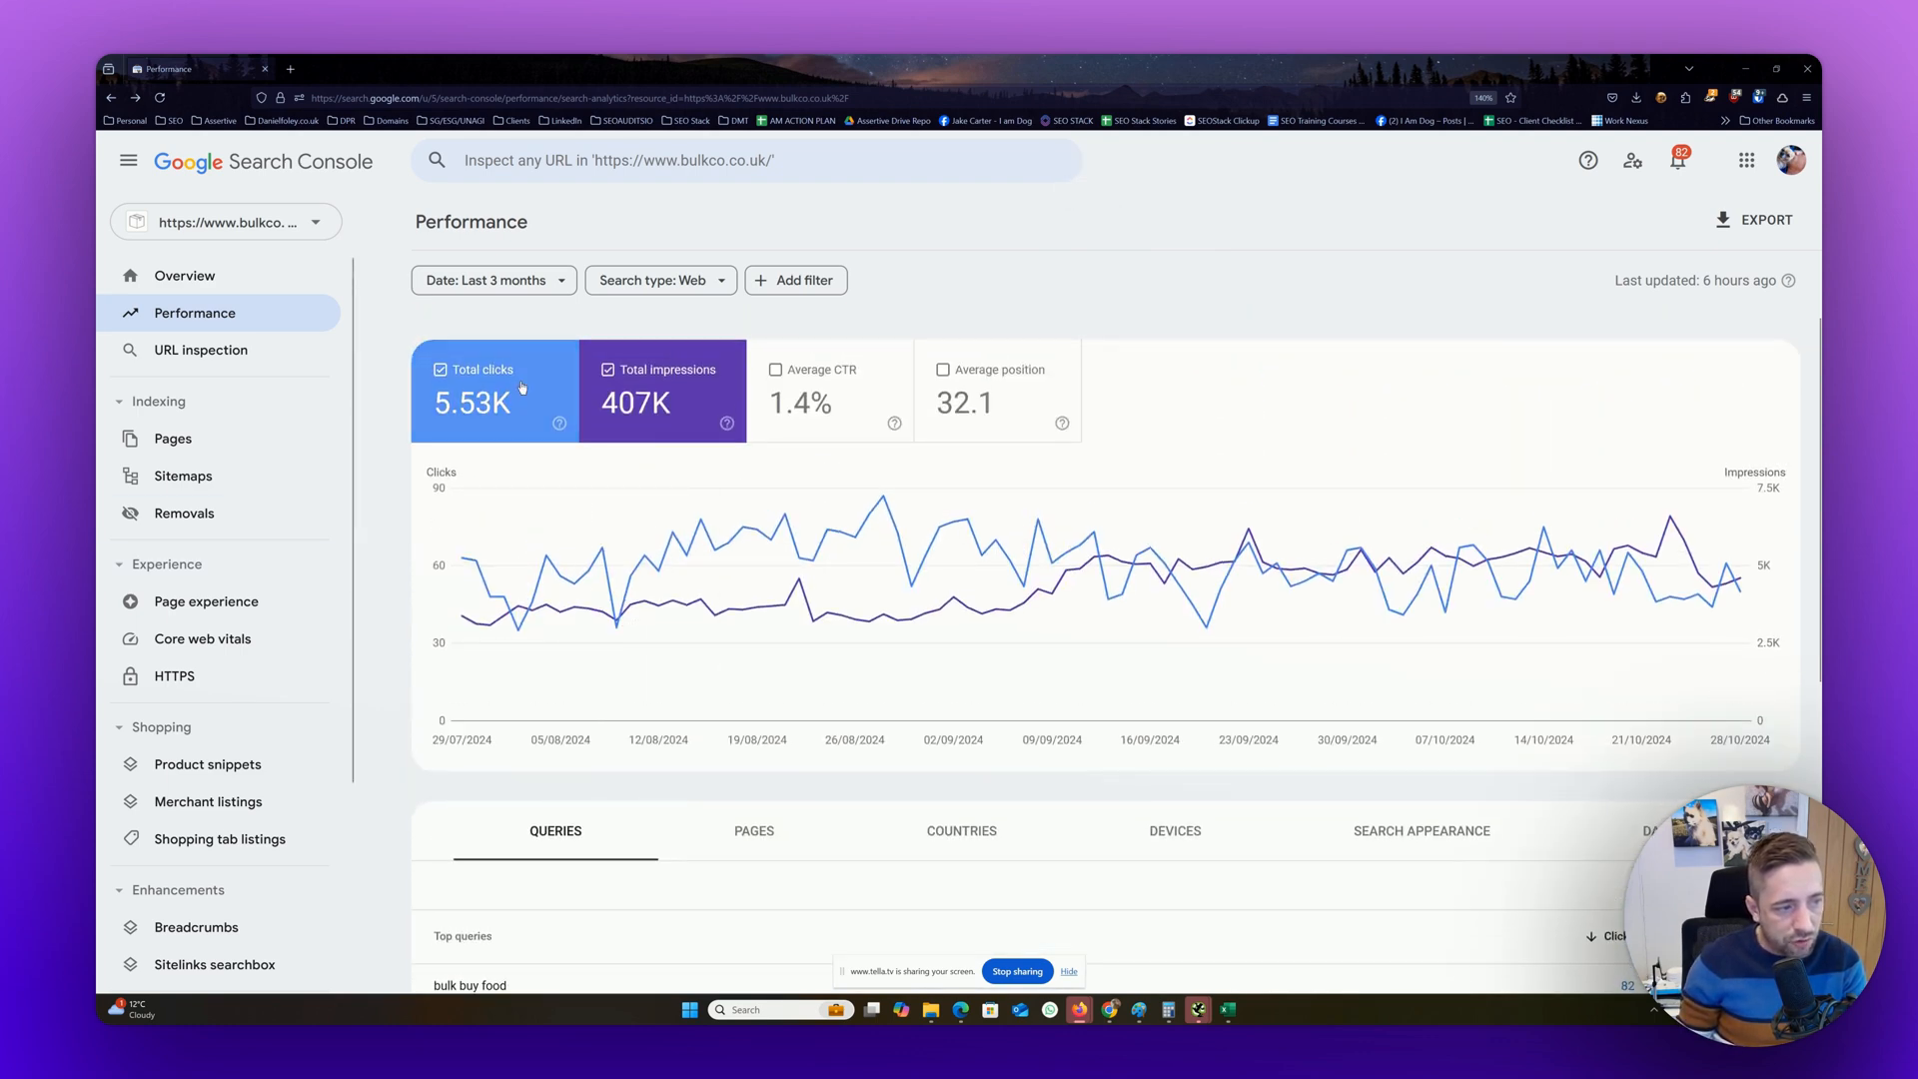
pyautogui.click(844, 379)
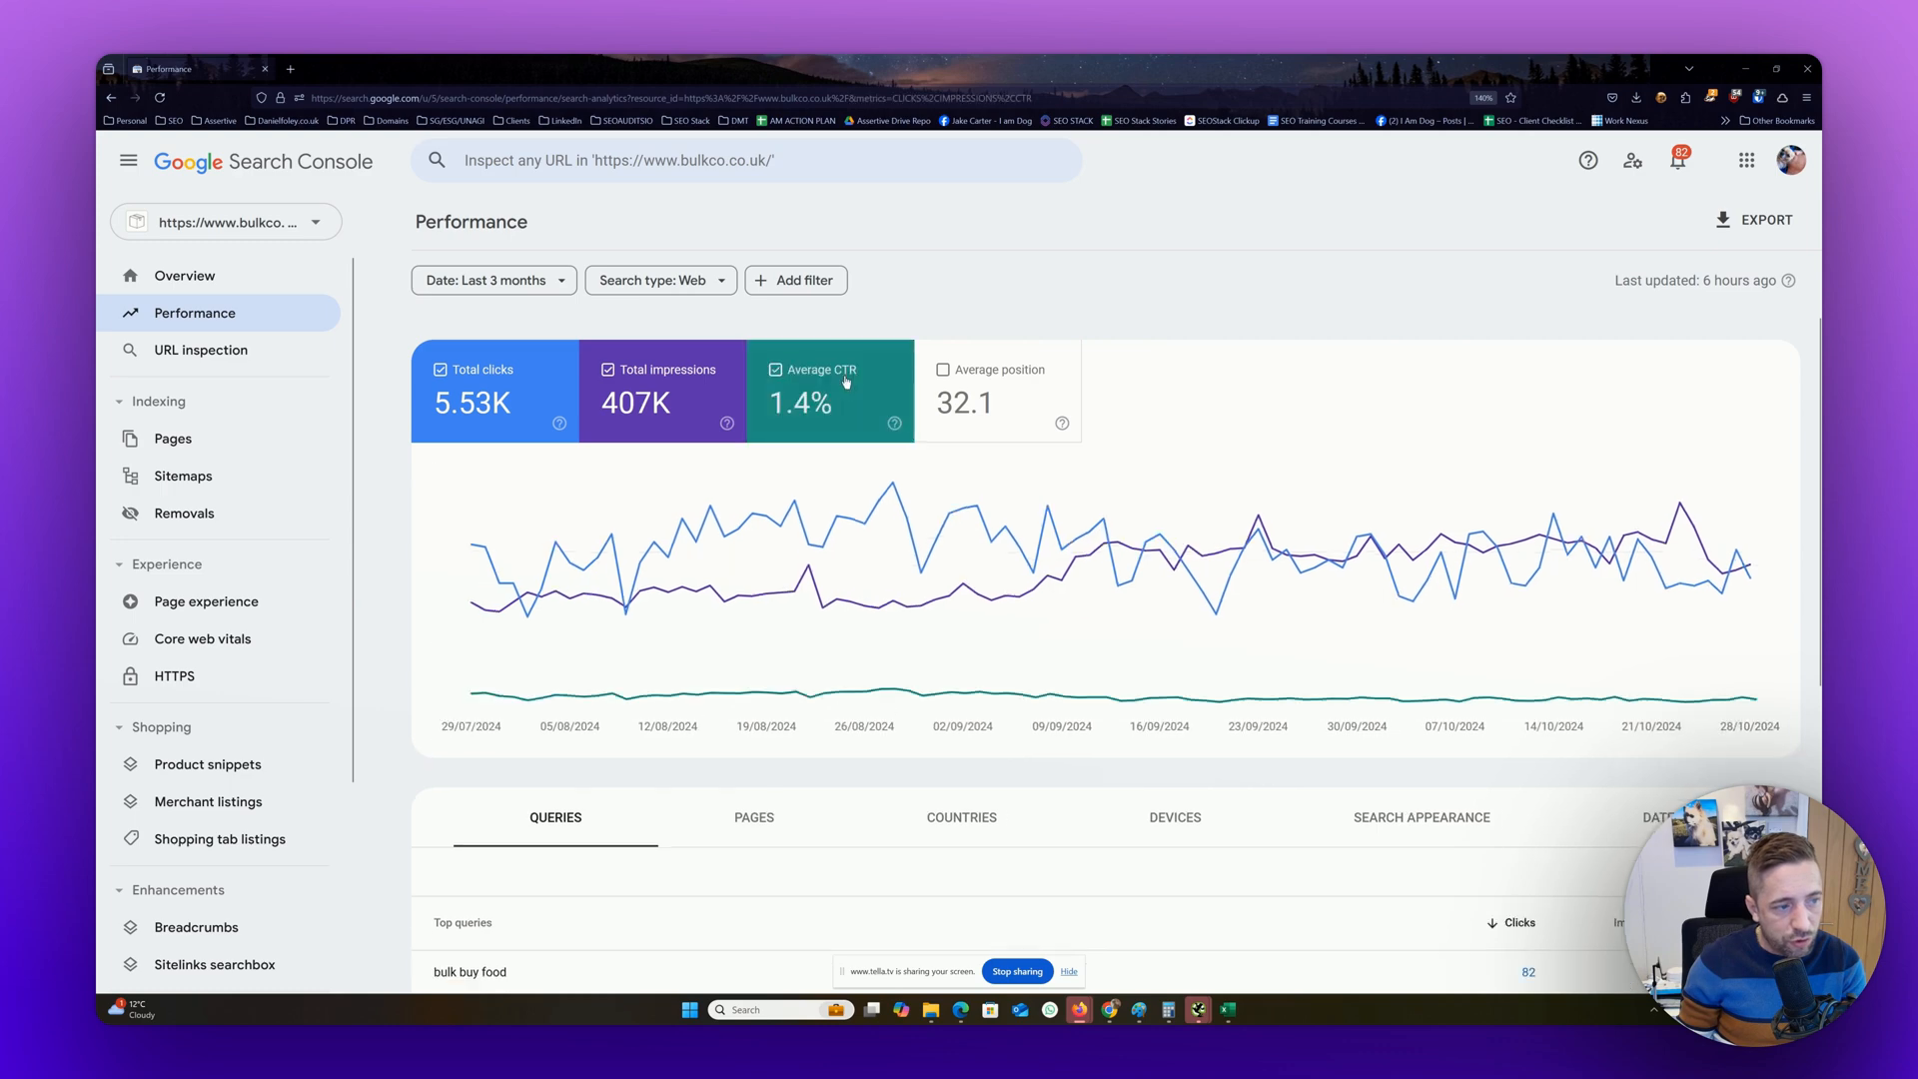
pyautogui.click(1023, 376)
pyautogui.click(1032, 389)
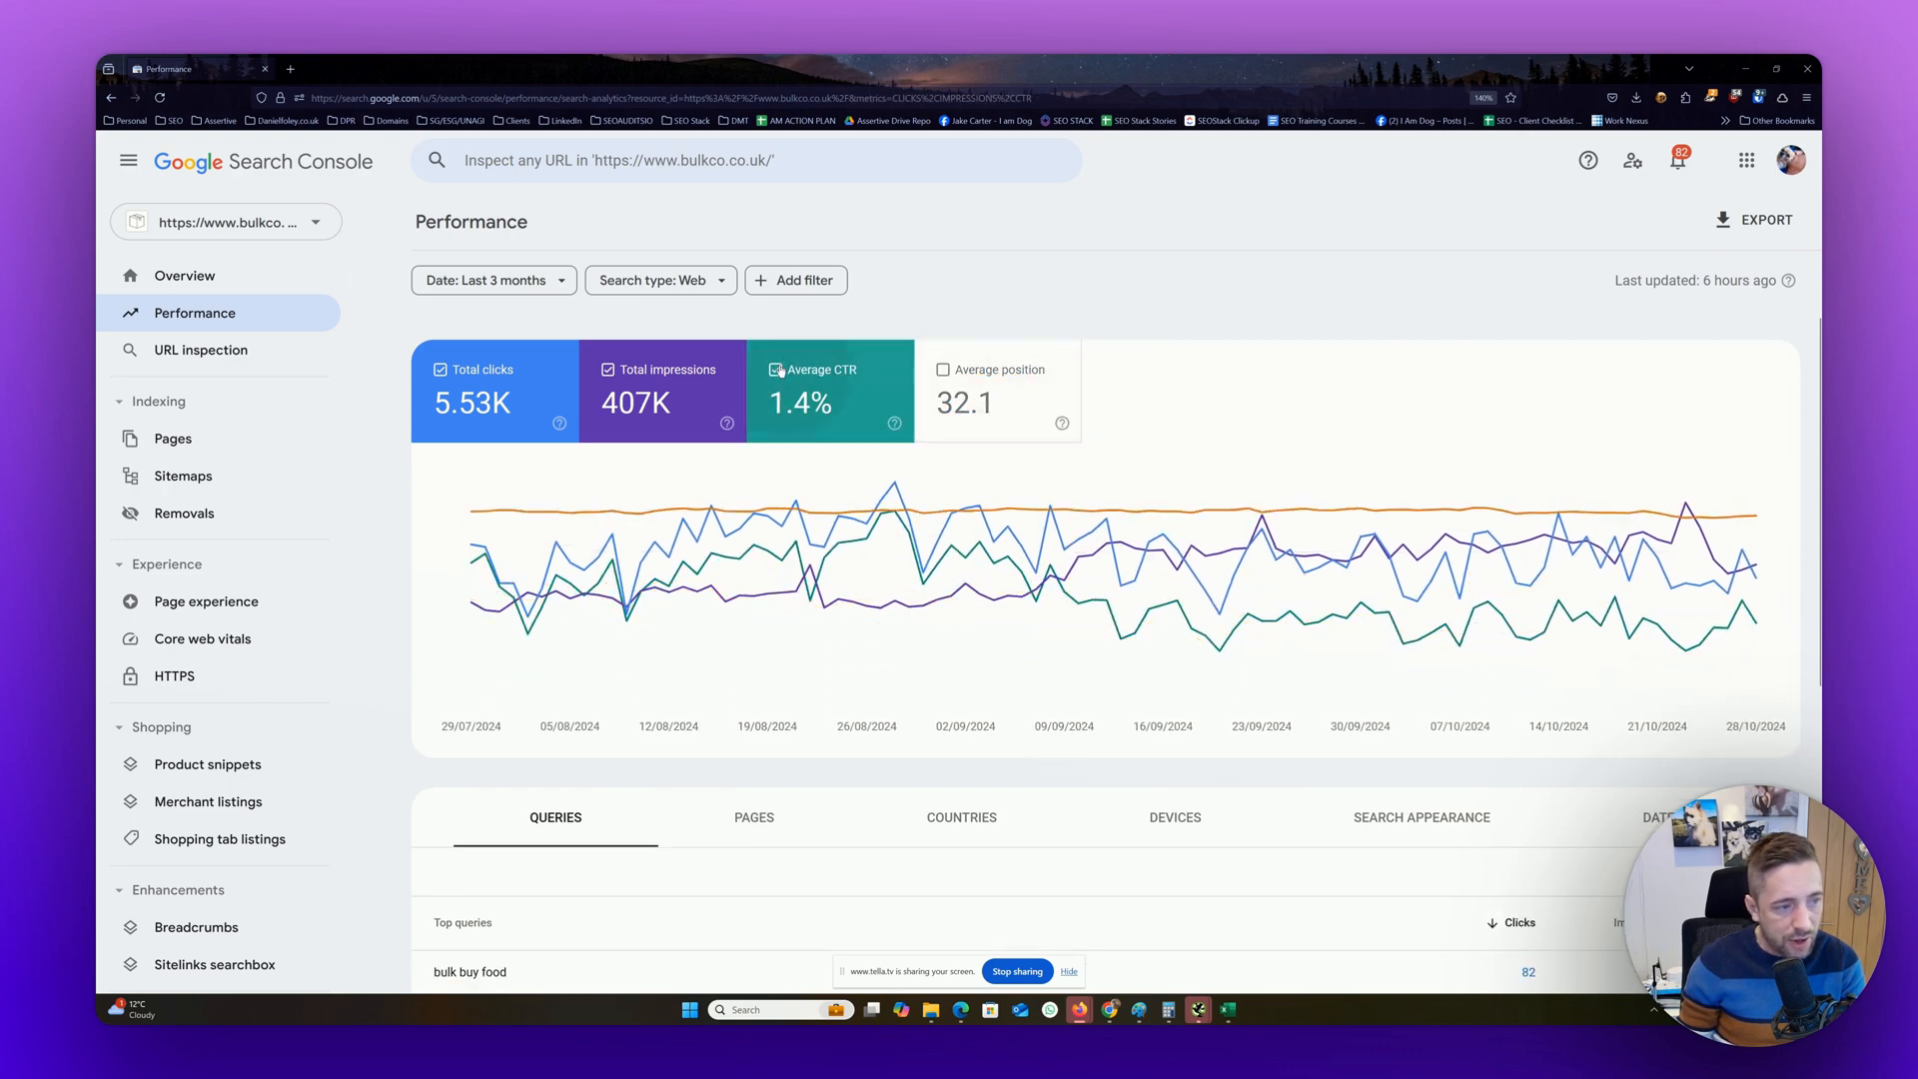
pyautogui.click(779, 372)
pyautogui.click(619, 371)
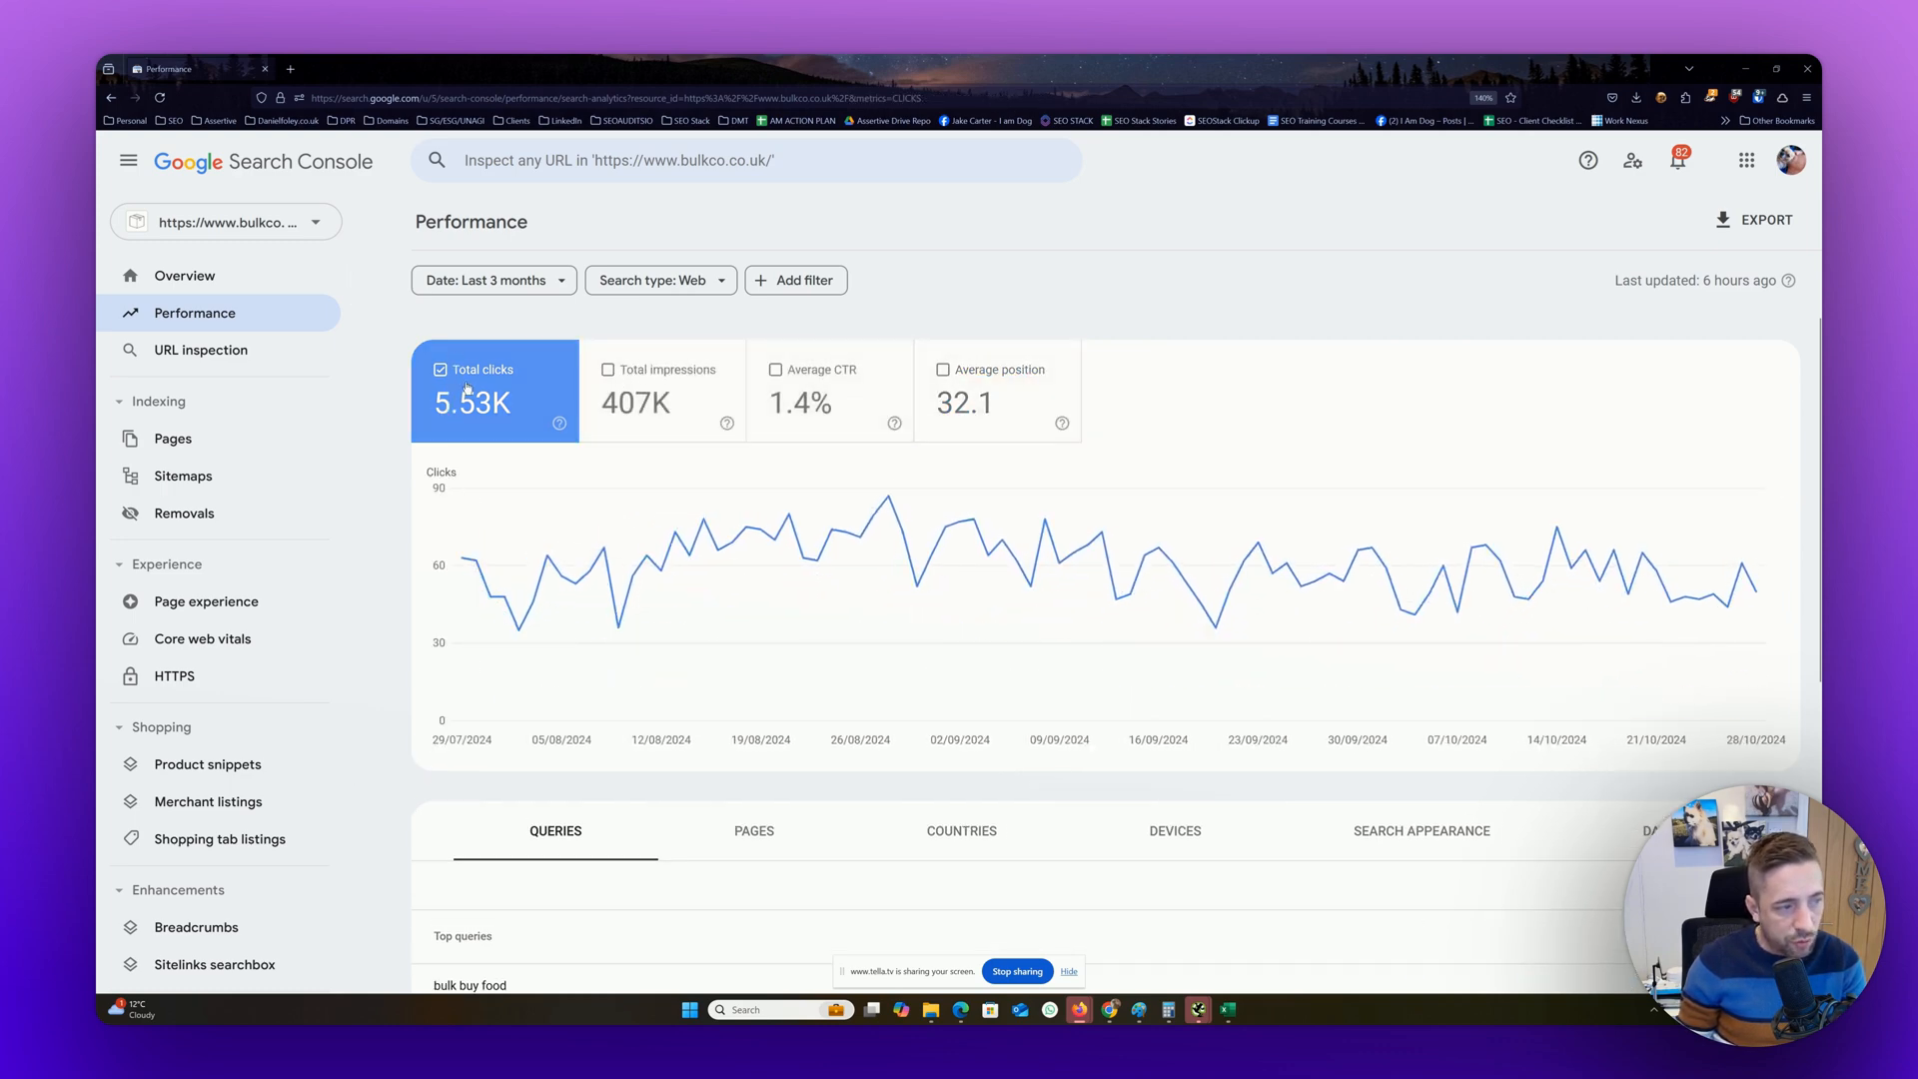
# Compare total clicks and total impressions on the chart by viewing each metric alone and both together
pyautogui.moveTo(760, 598)
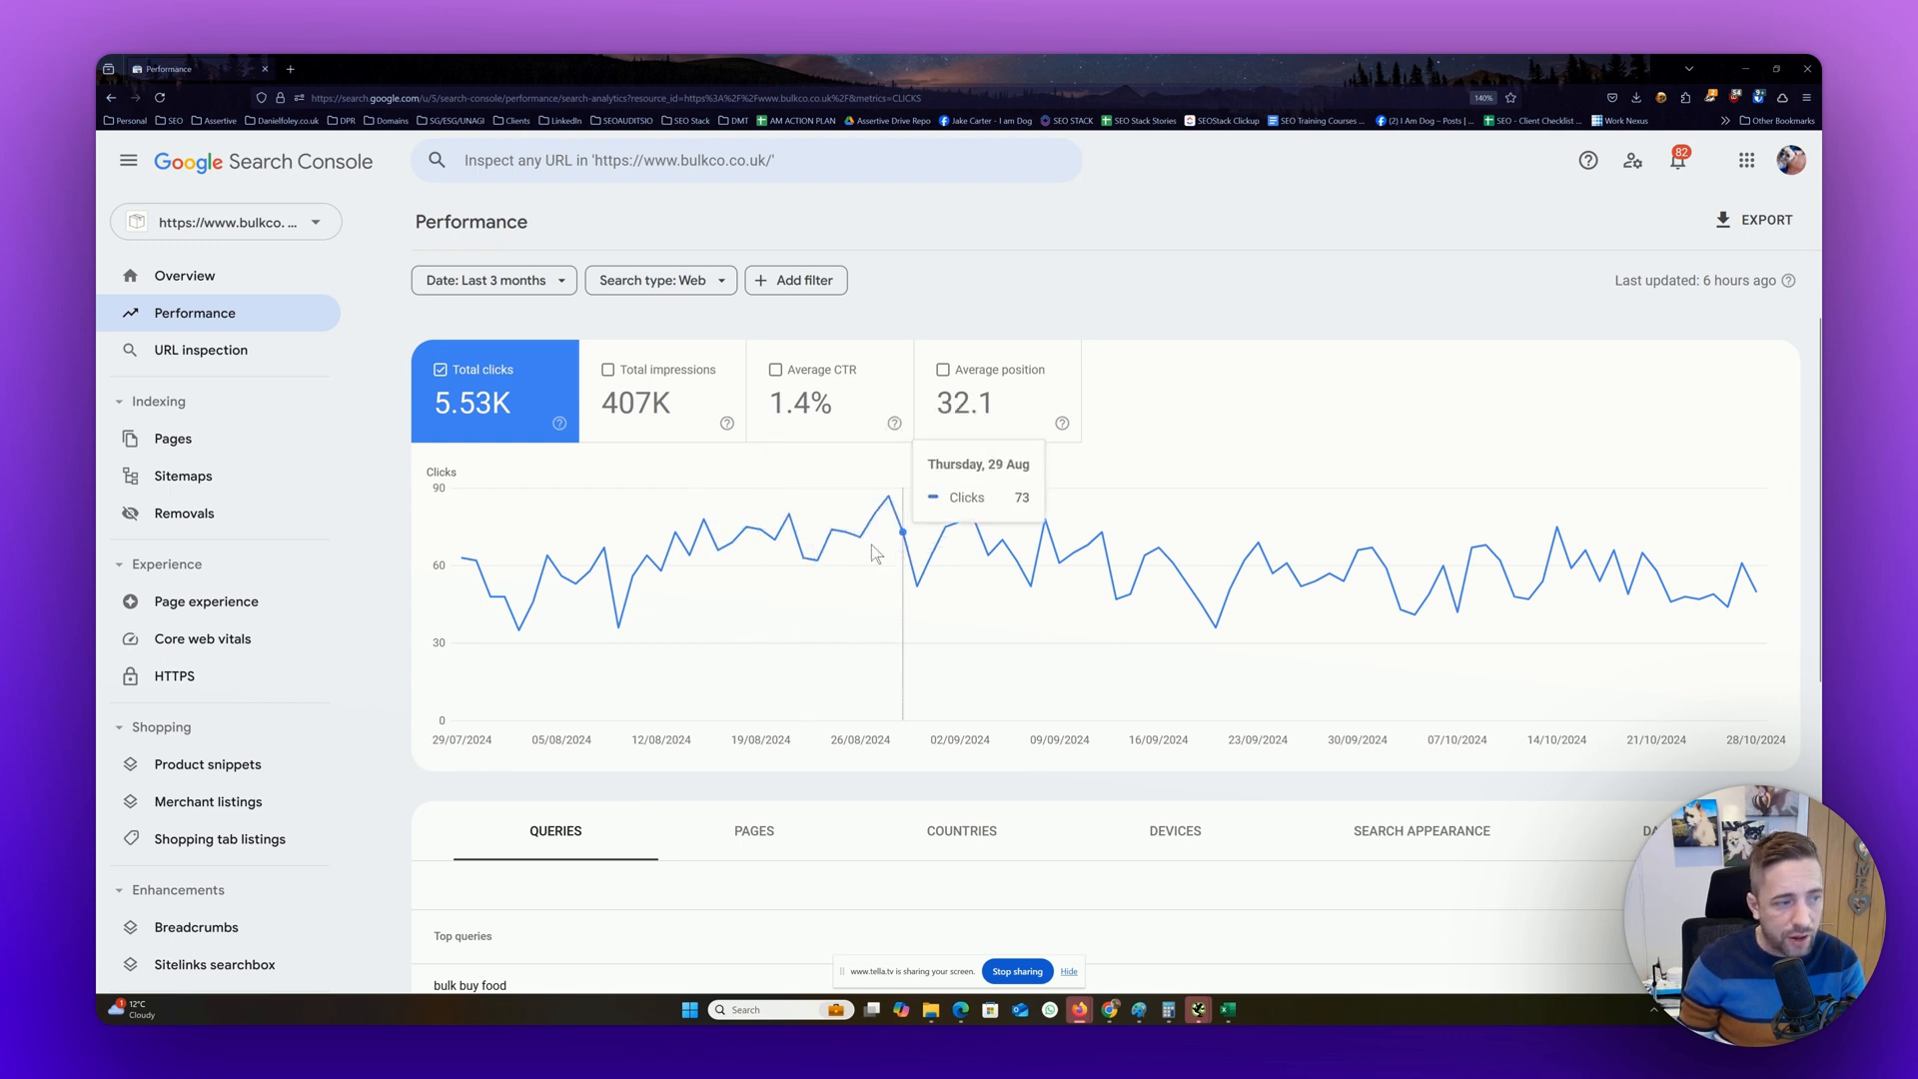
pyautogui.click(629, 384)
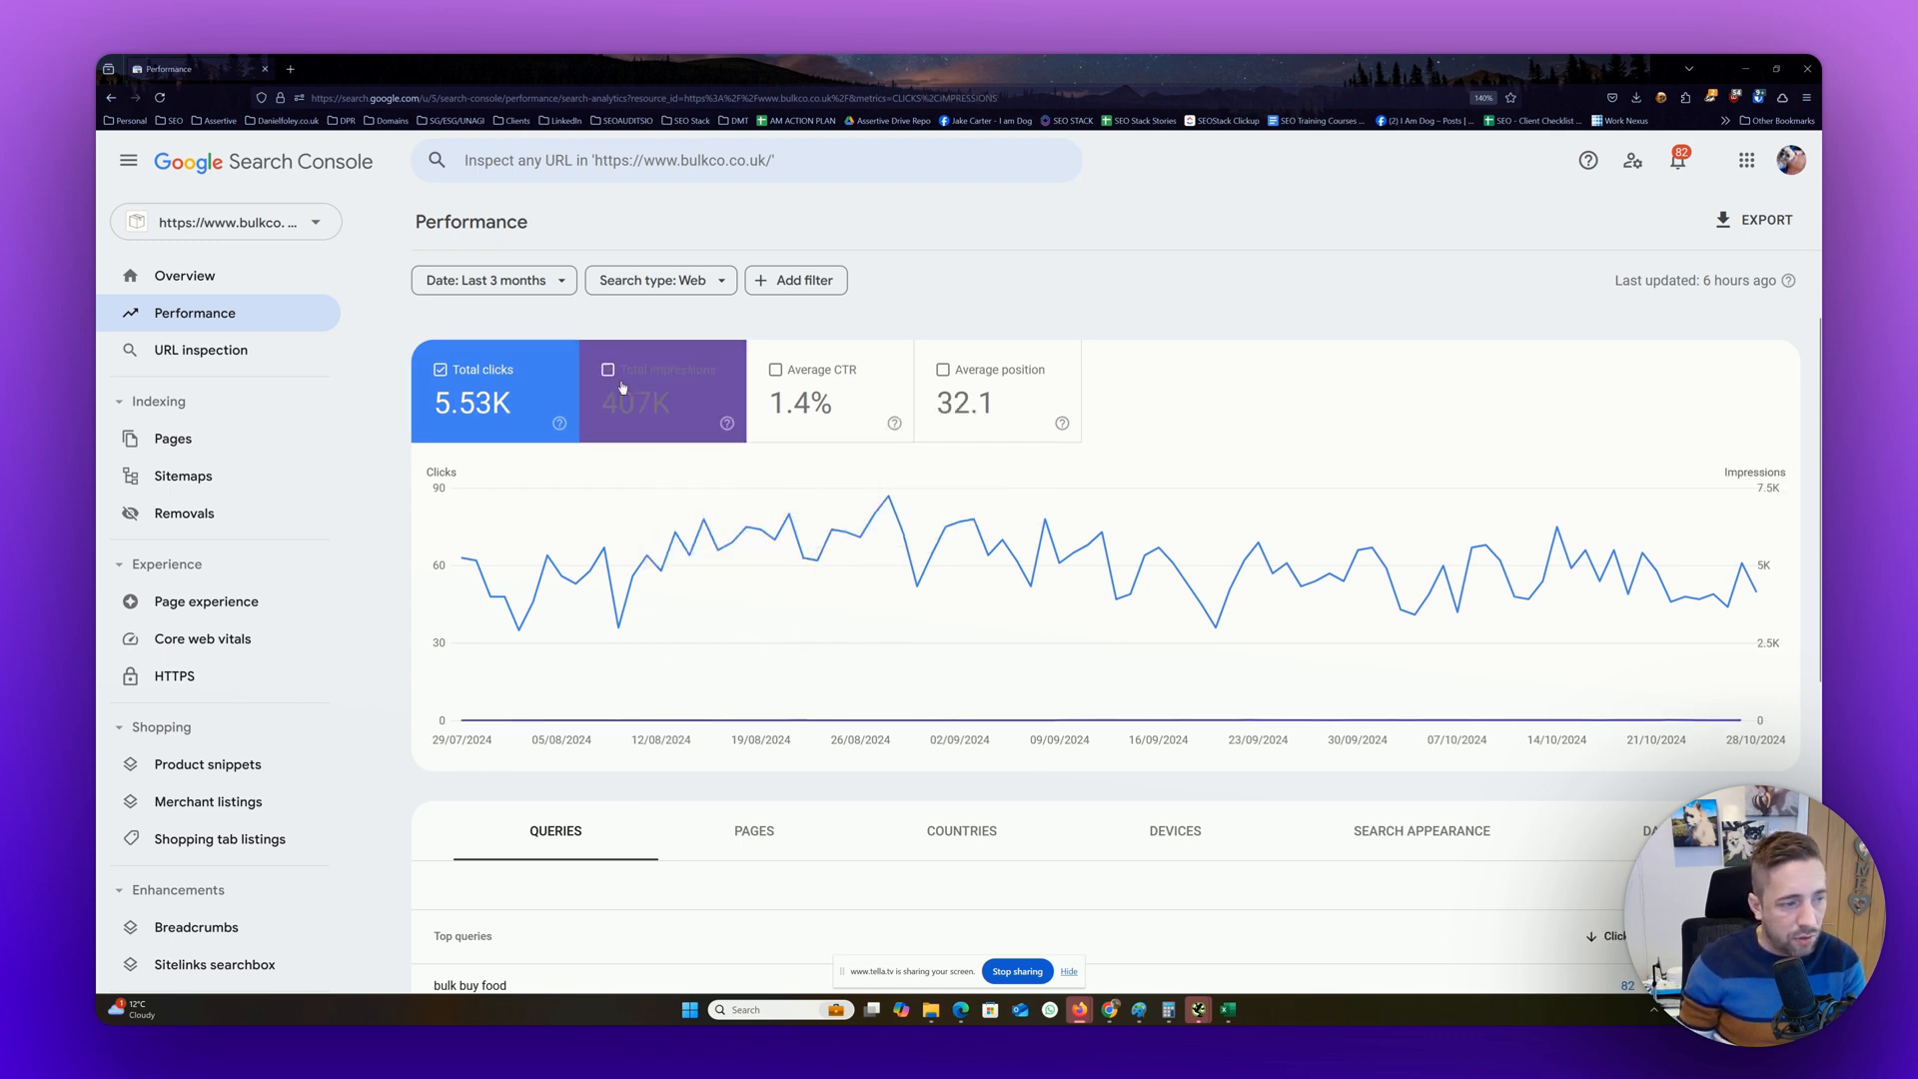
pyautogui.click(555, 386)
pyautogui.moveTo(754, 647)
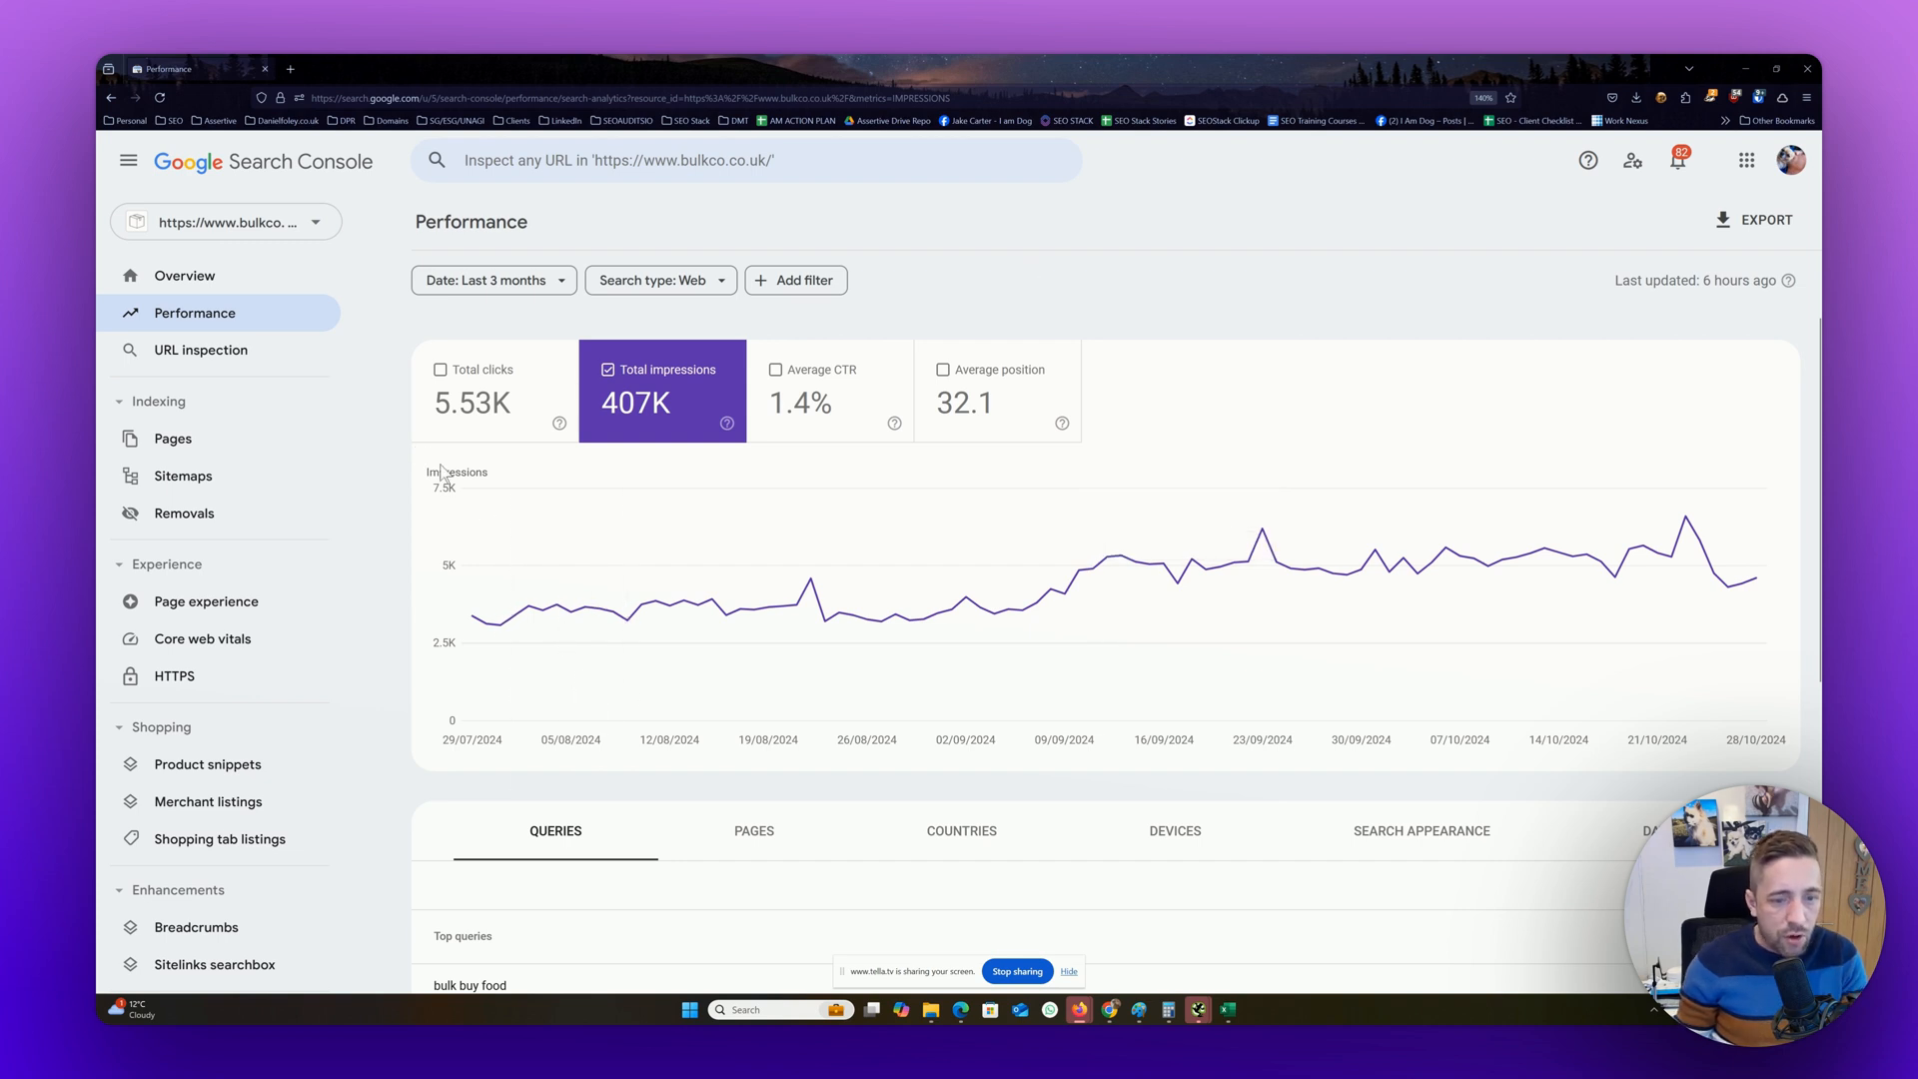
pyautogui.click(496, 389)
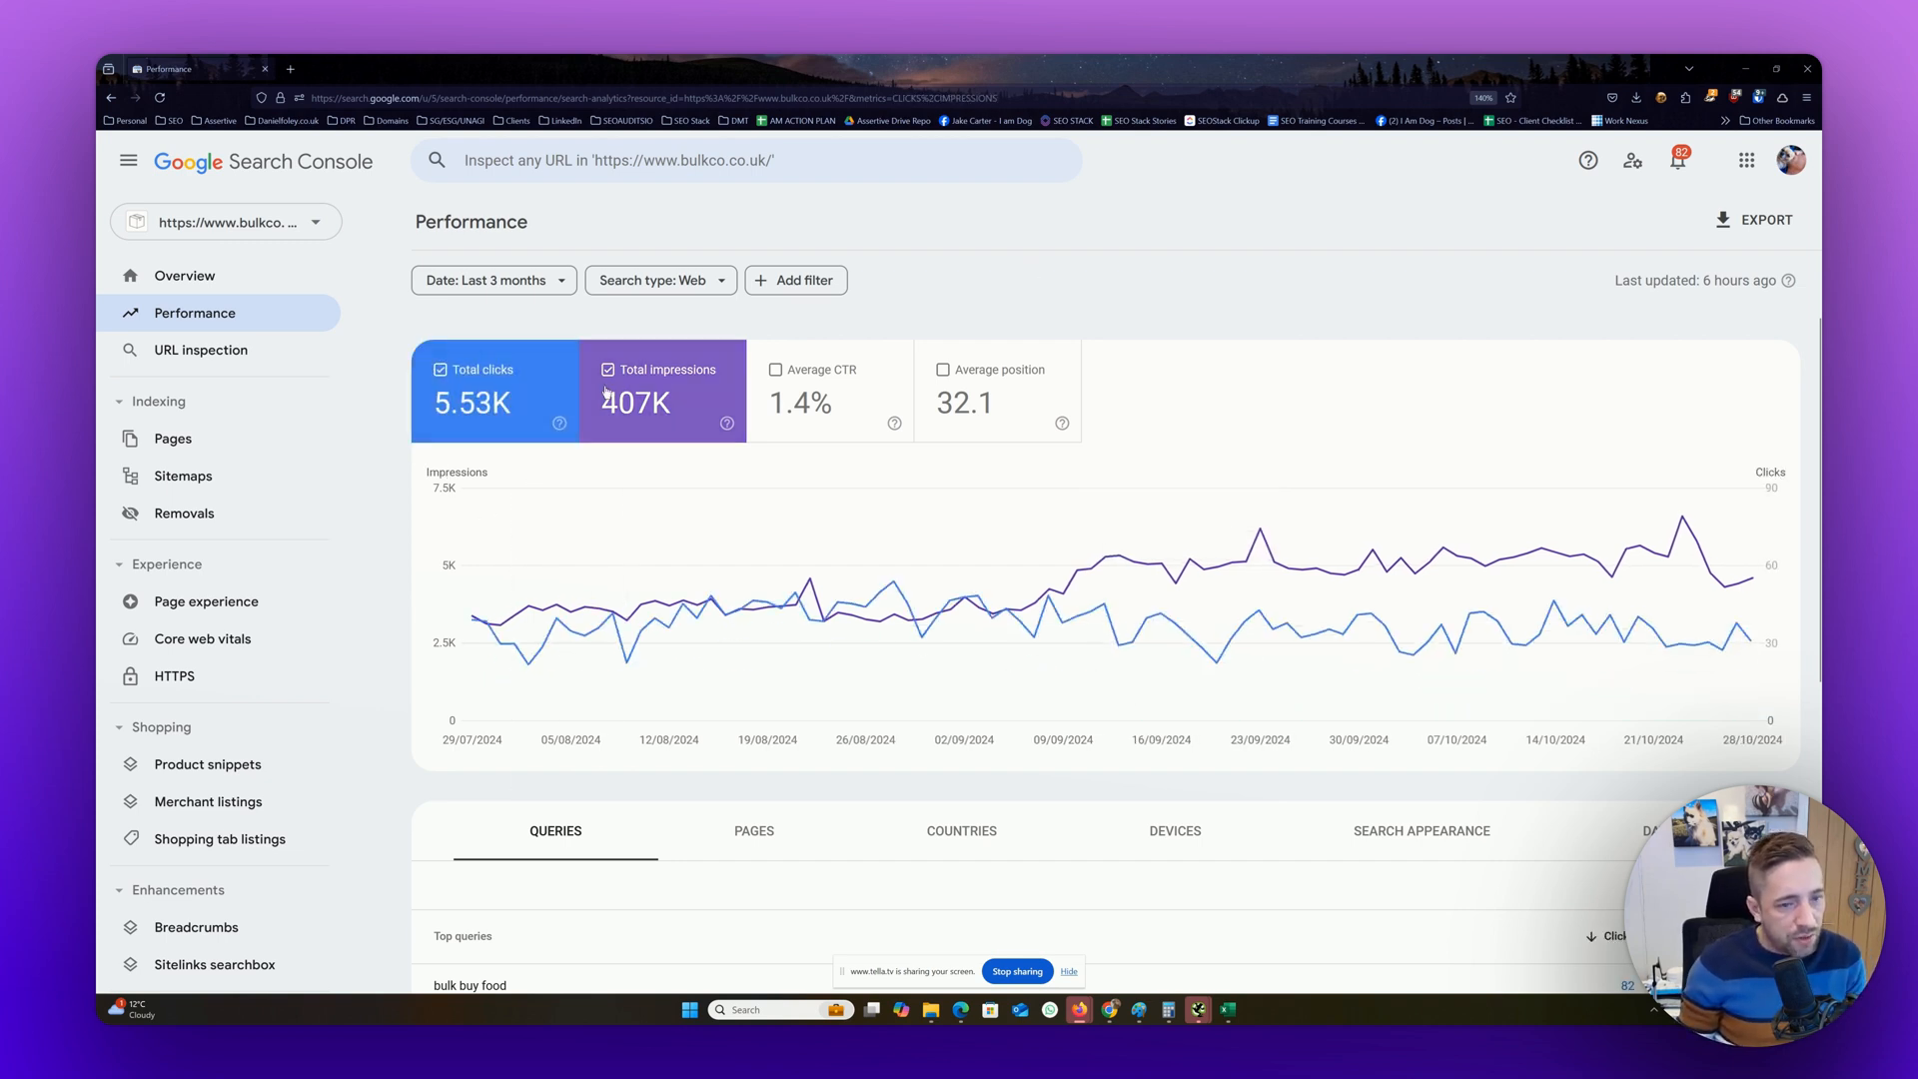
pyautogui.click(600, 408)
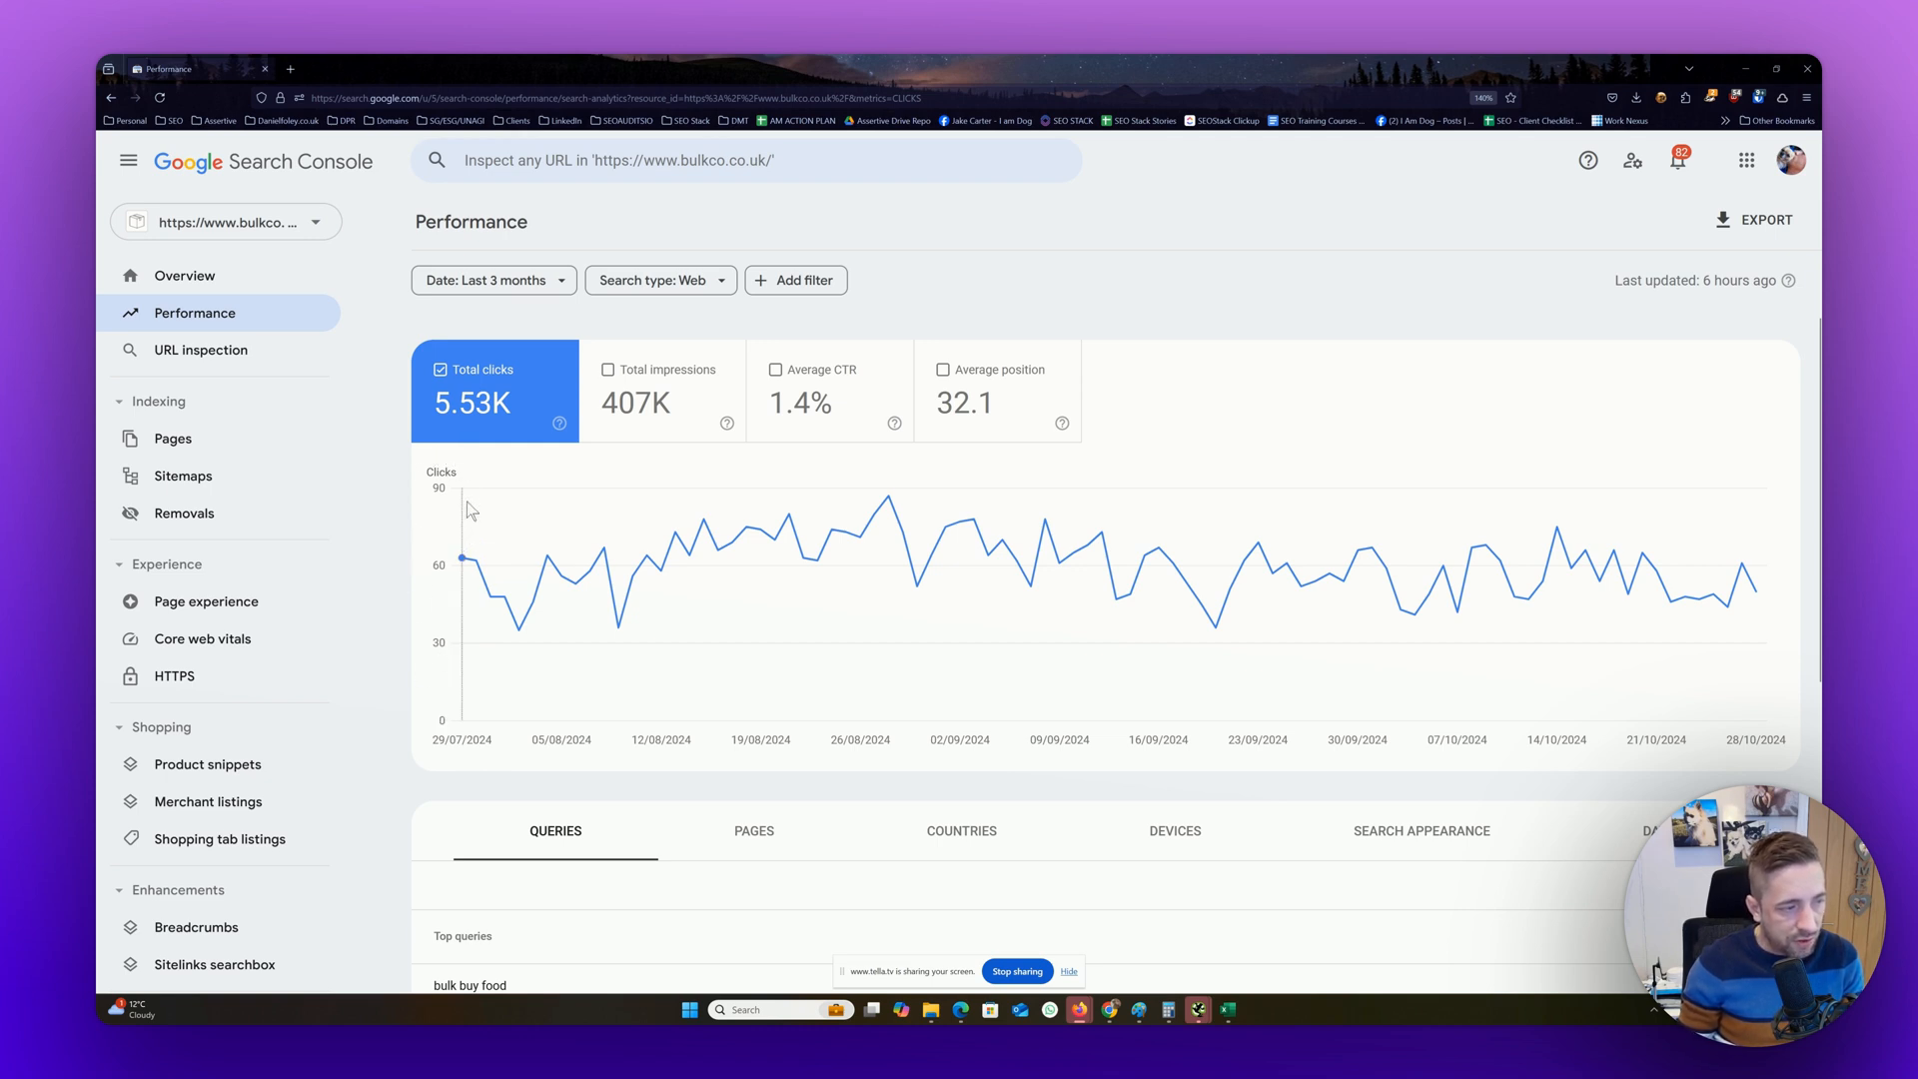
pyautogui.click(657, 380)
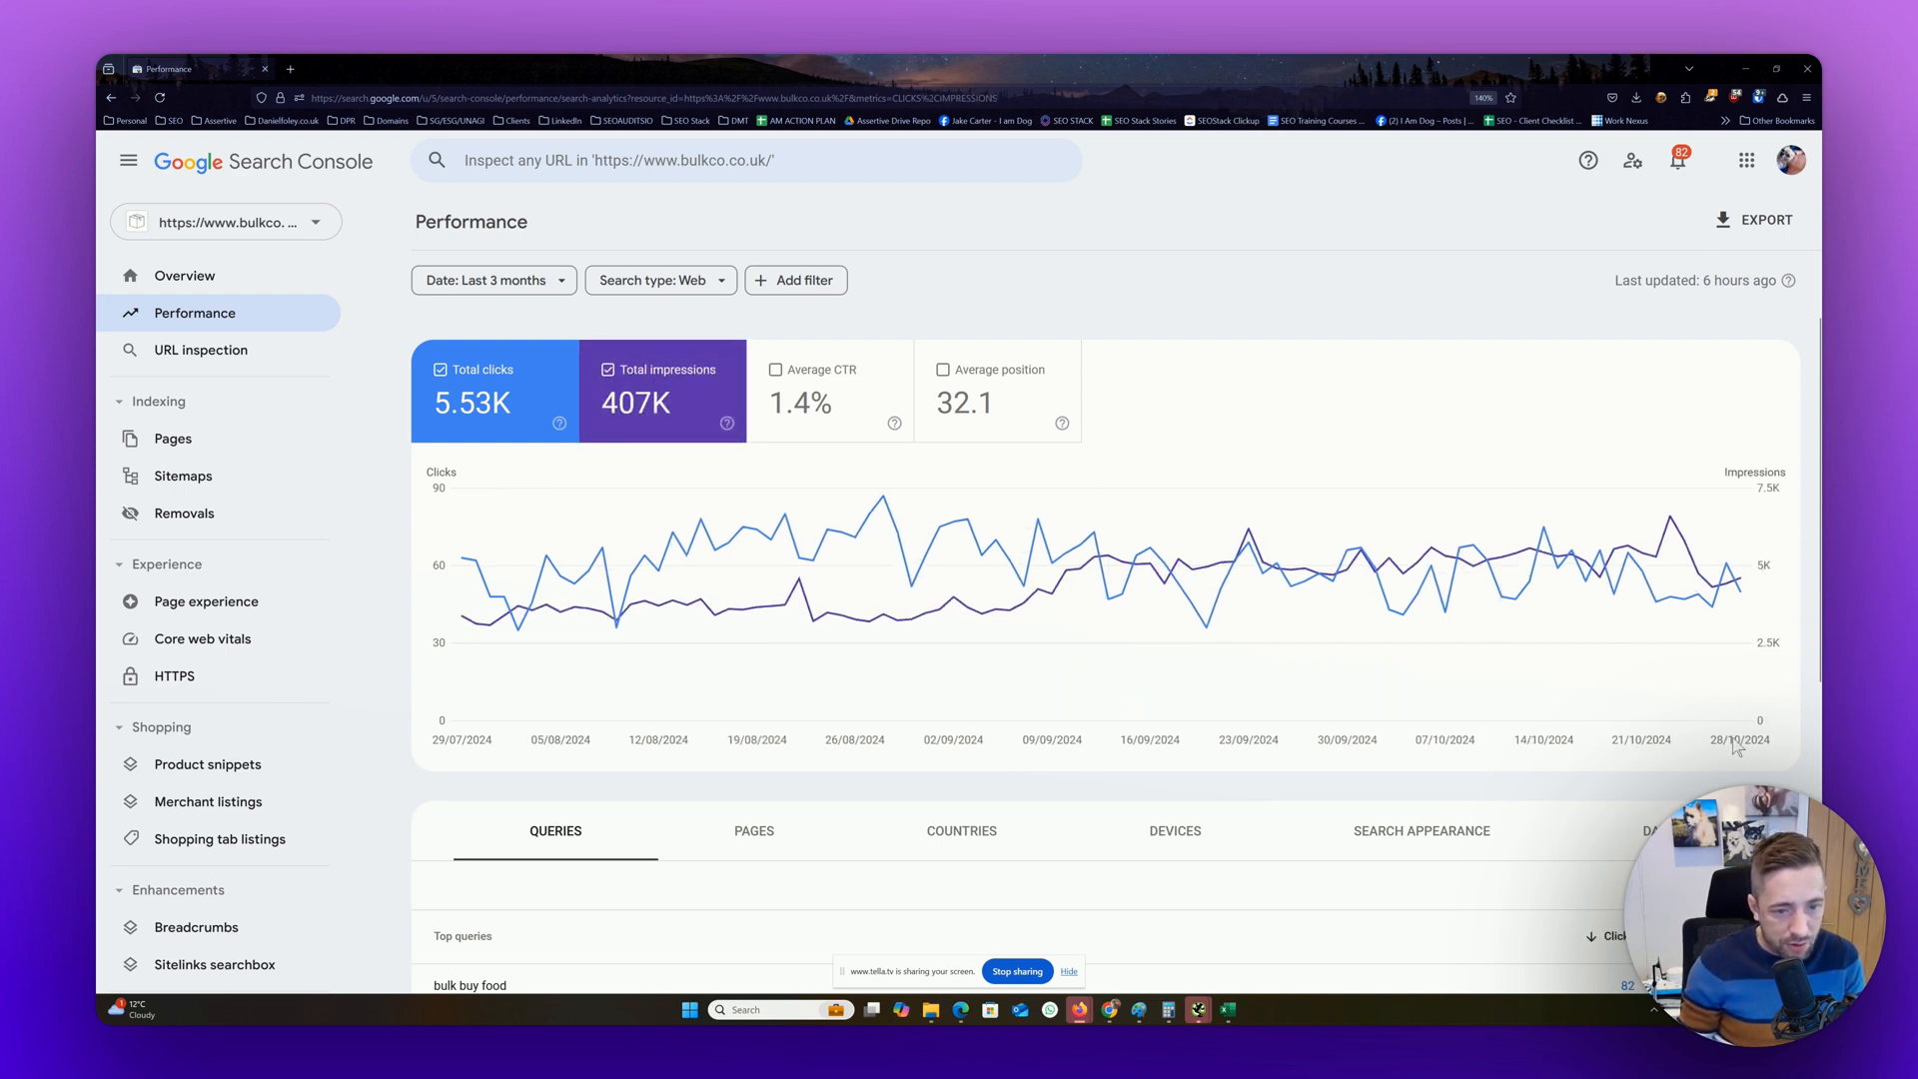
# View average CTR against clicks and impressions on the chart, and hide both CTR and impressions
pyautogui.click(837, 373)
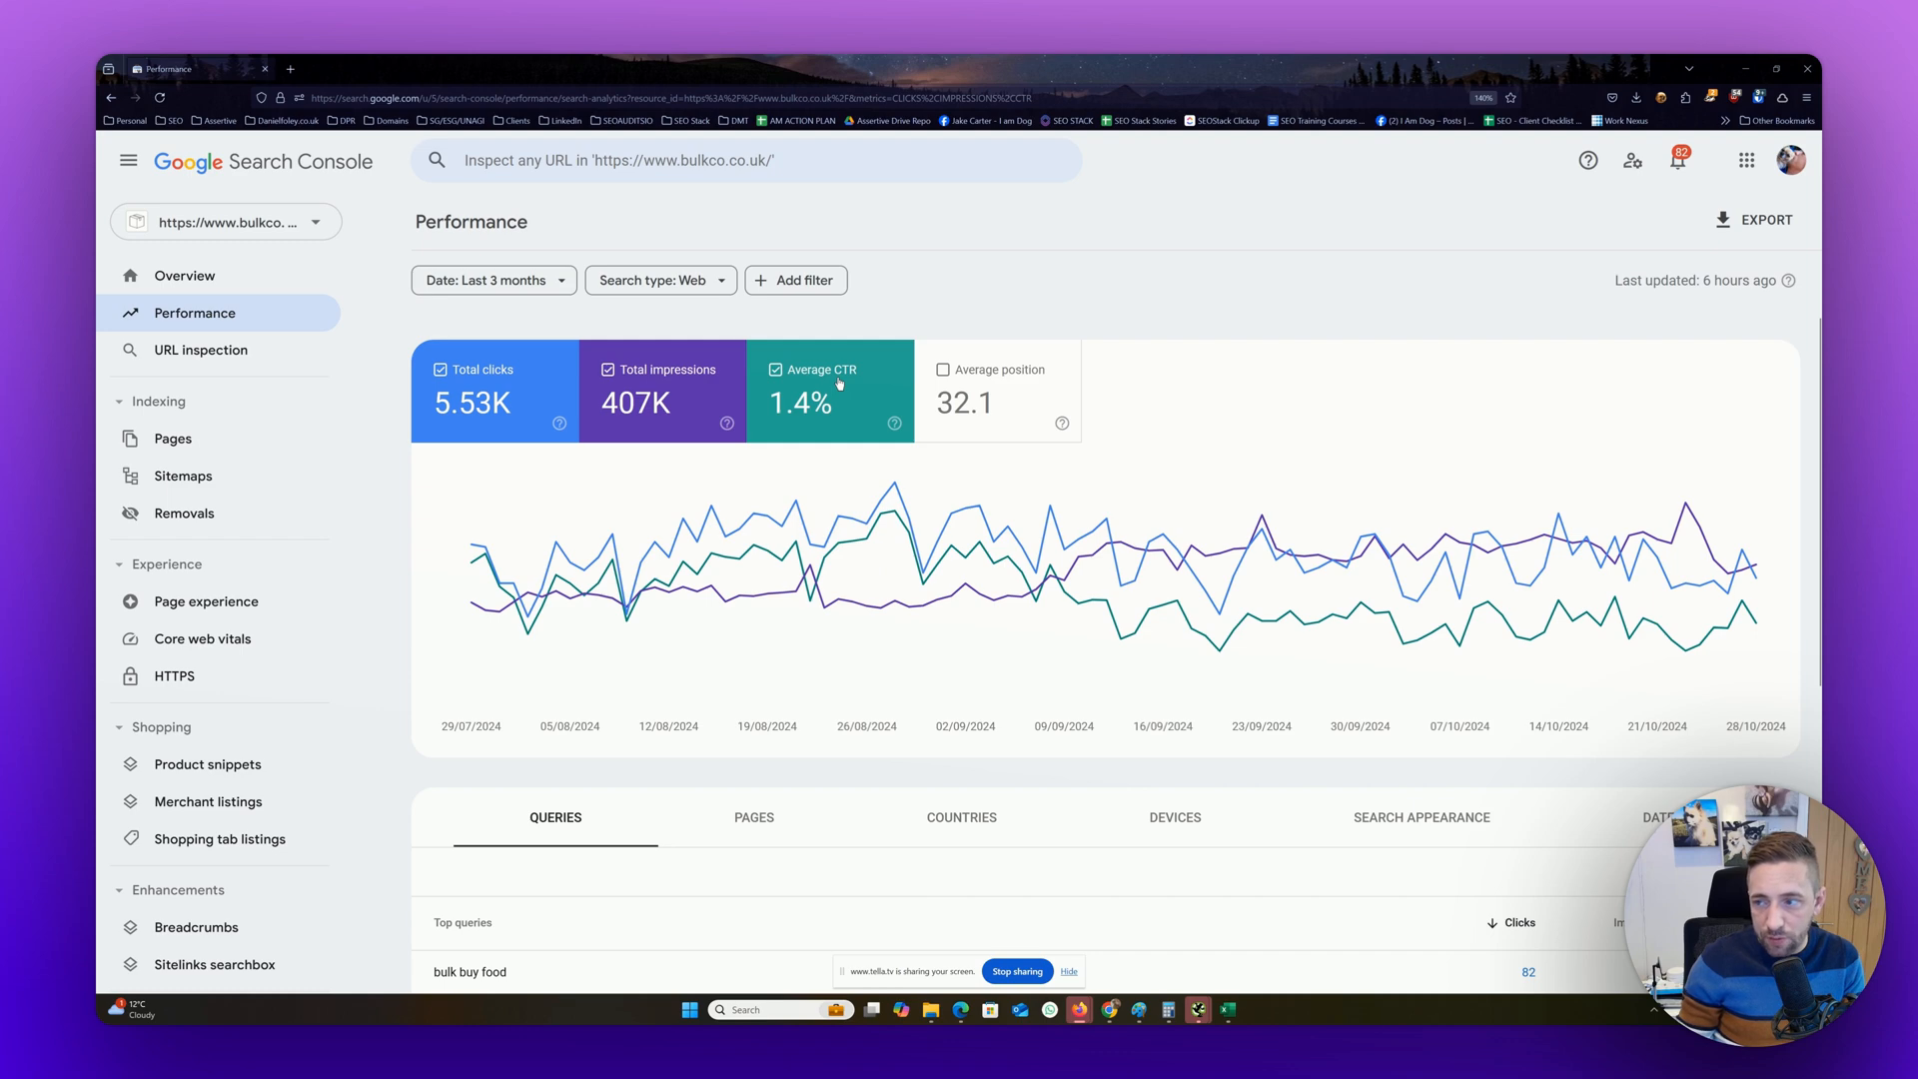
pyautogui.click(785, 368)
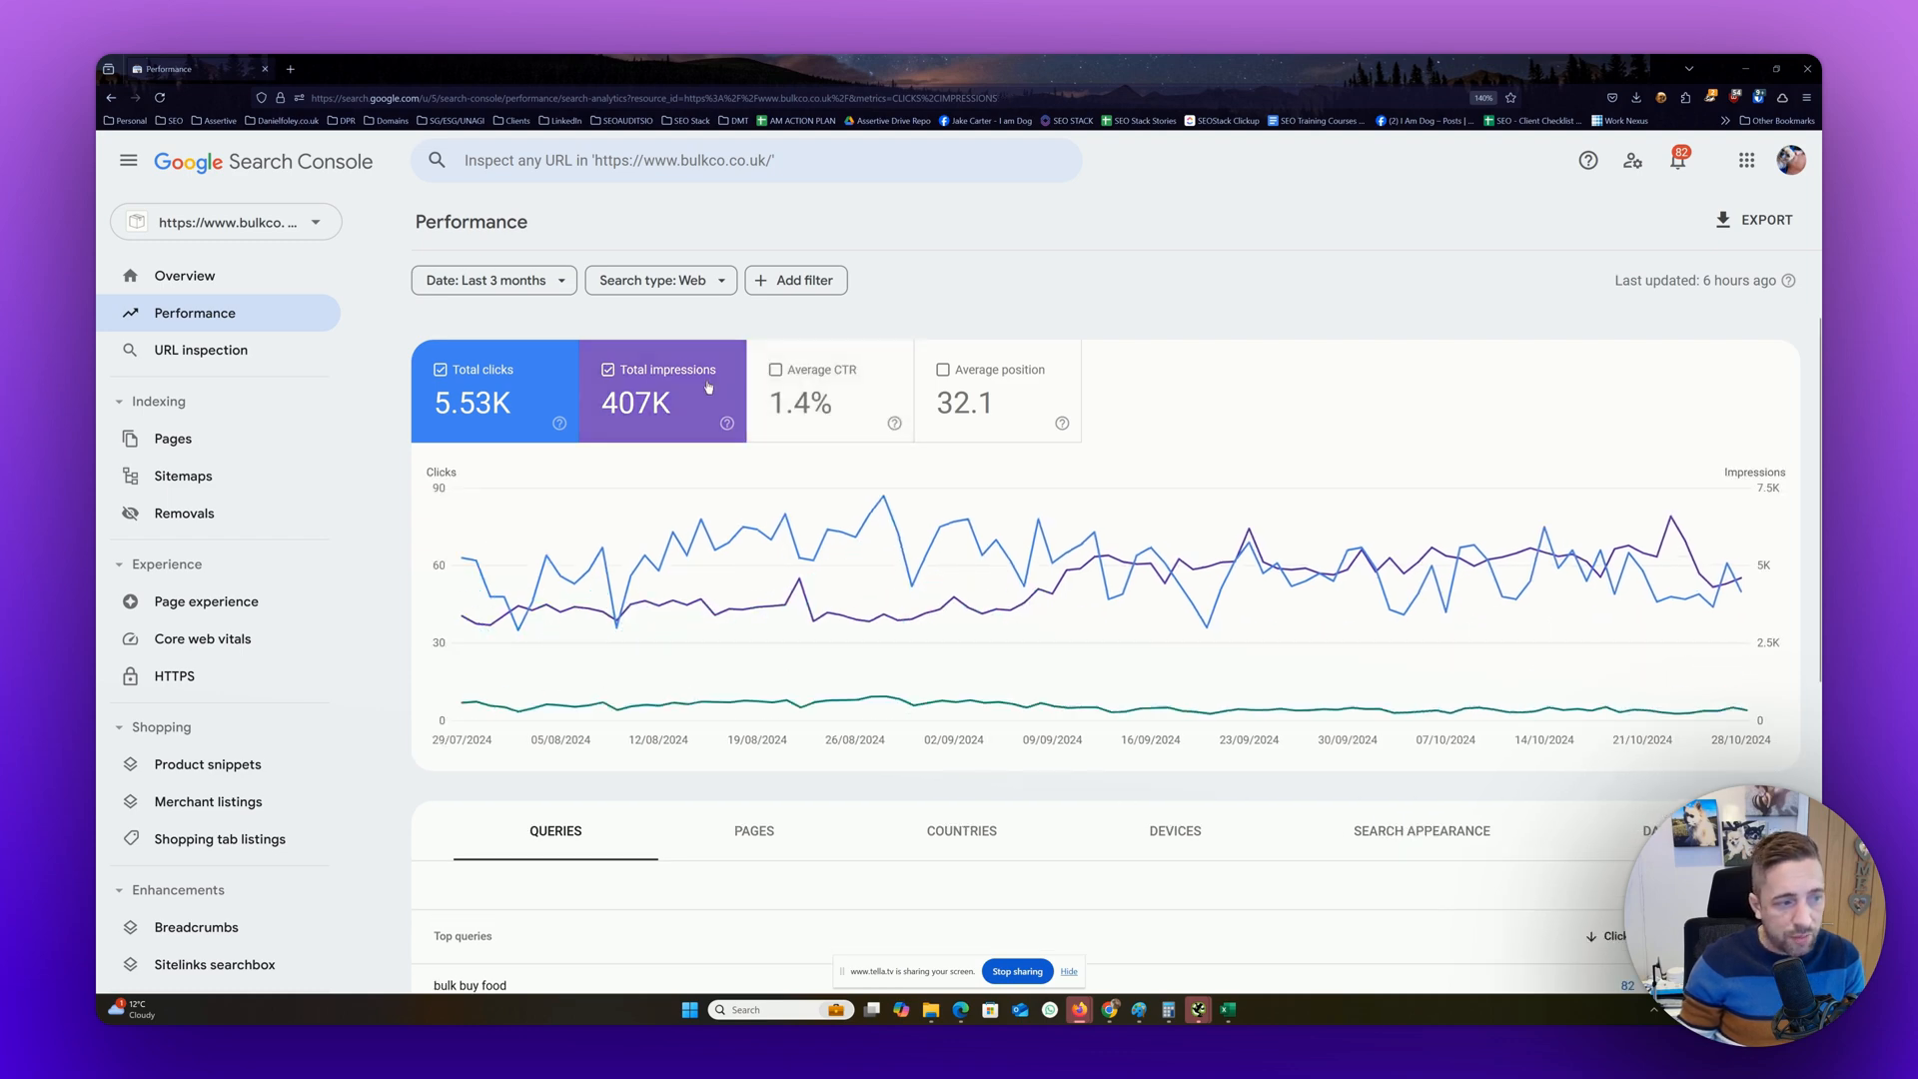
pyautogui.click(784, 368)
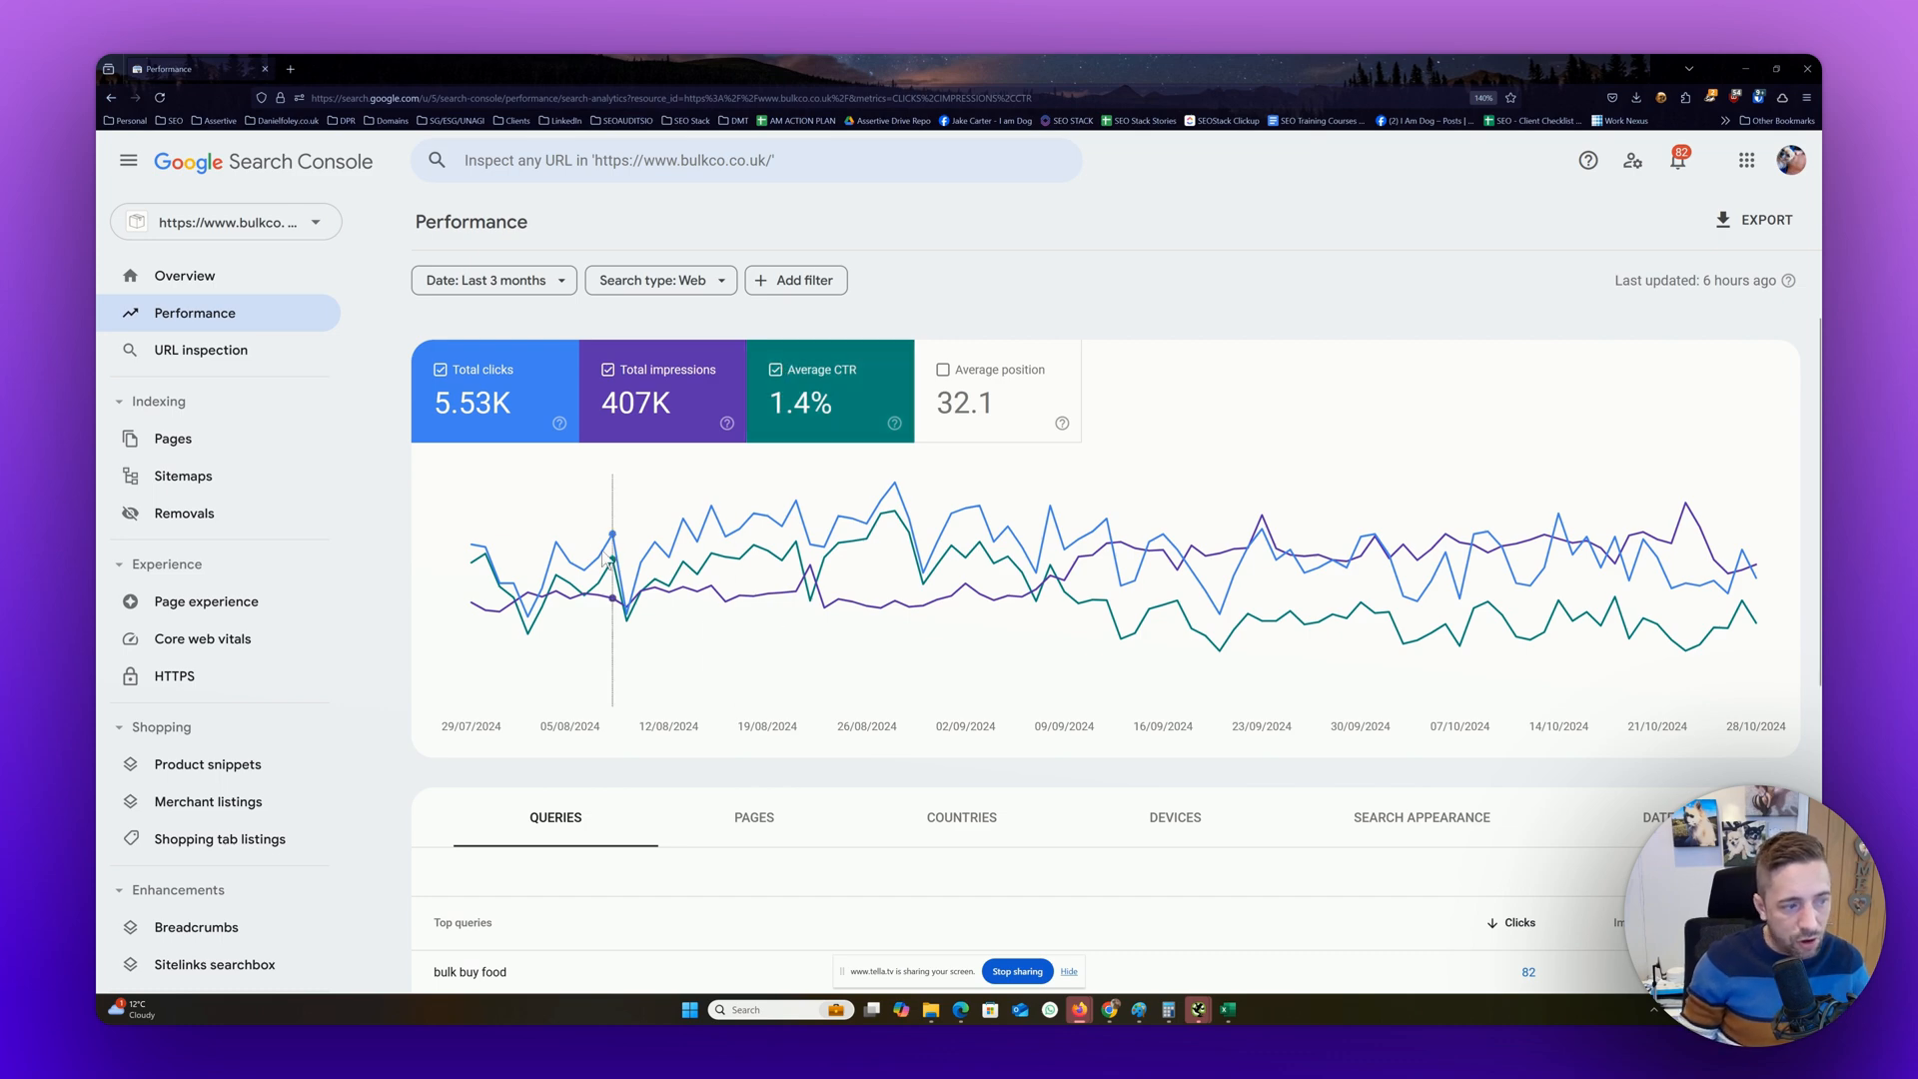
pyautogui.click(792, 376)
pyautogui.click(669, 371)
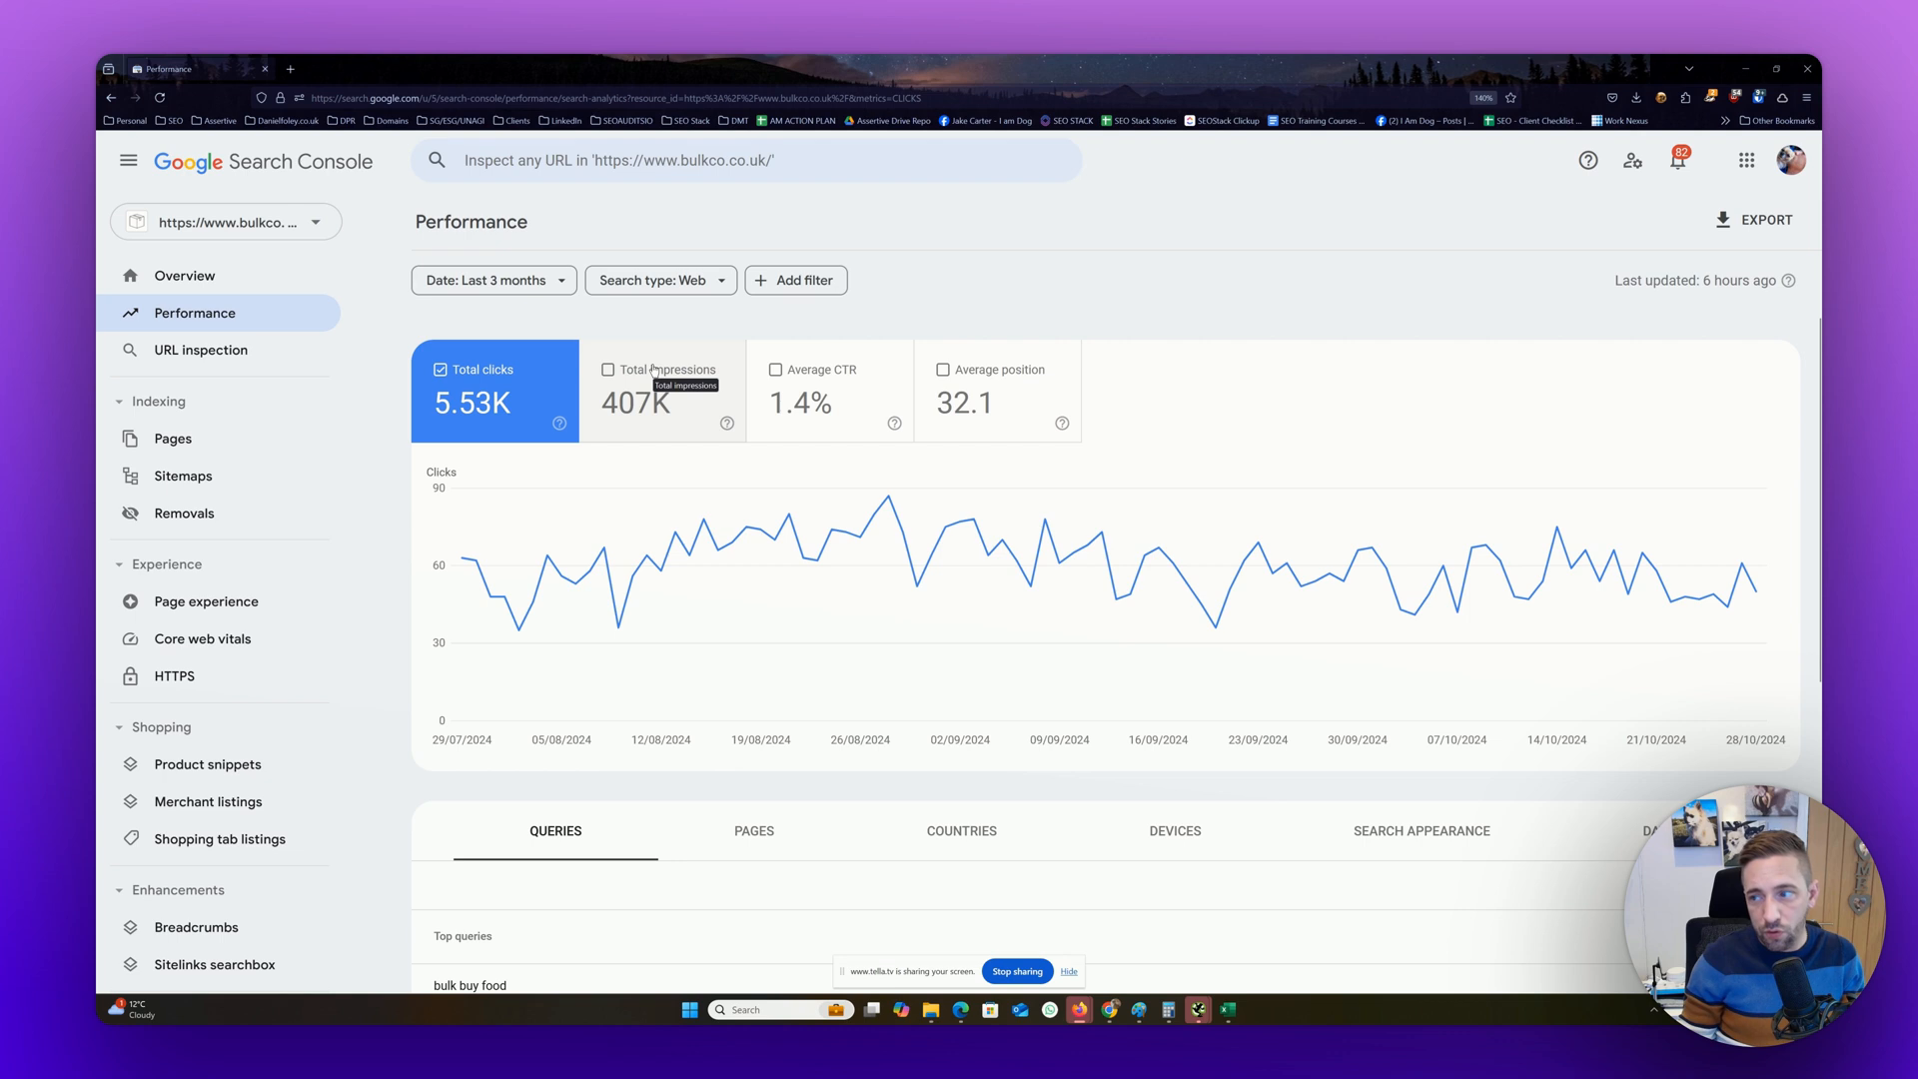
# Look over the top queries table and set the report's date range to the last 12 months
pyautogui.scroll(-5, 664, 366)
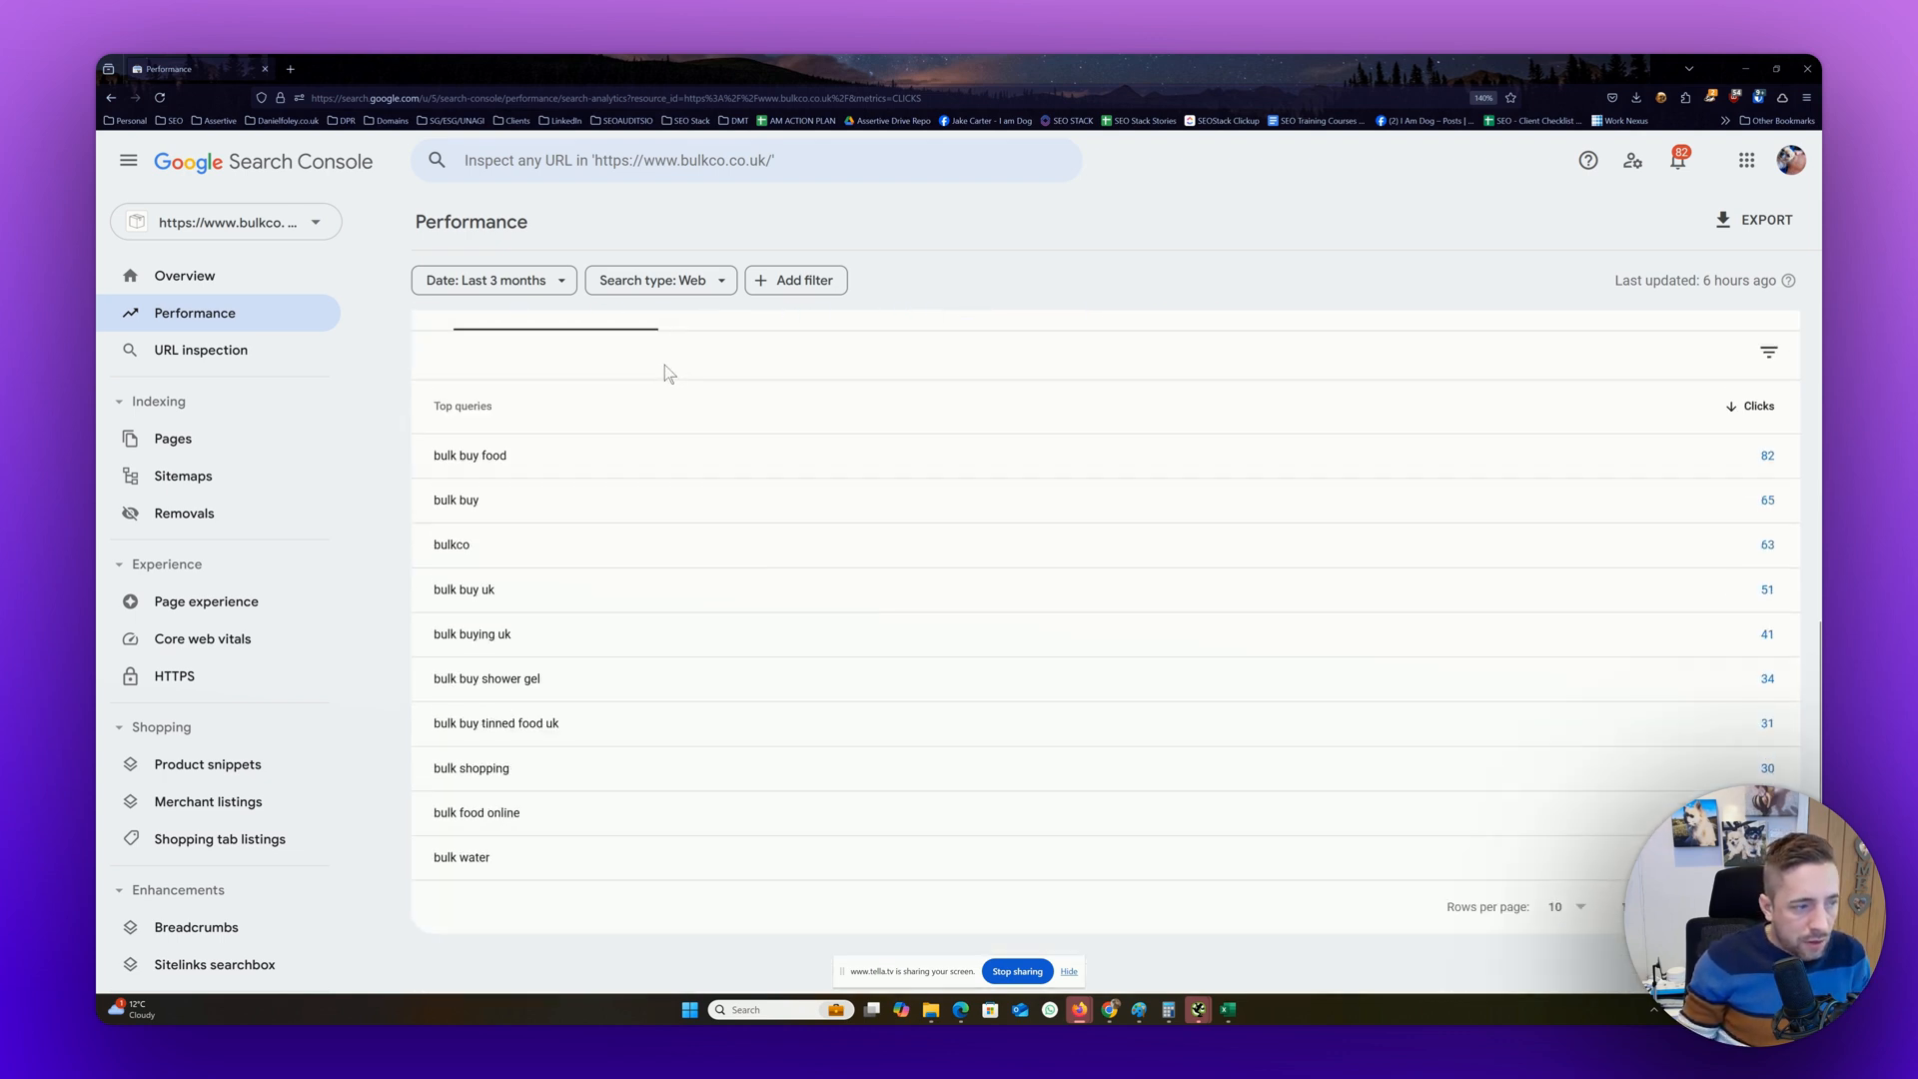
pyautogui.scroll(3, 666, 370)
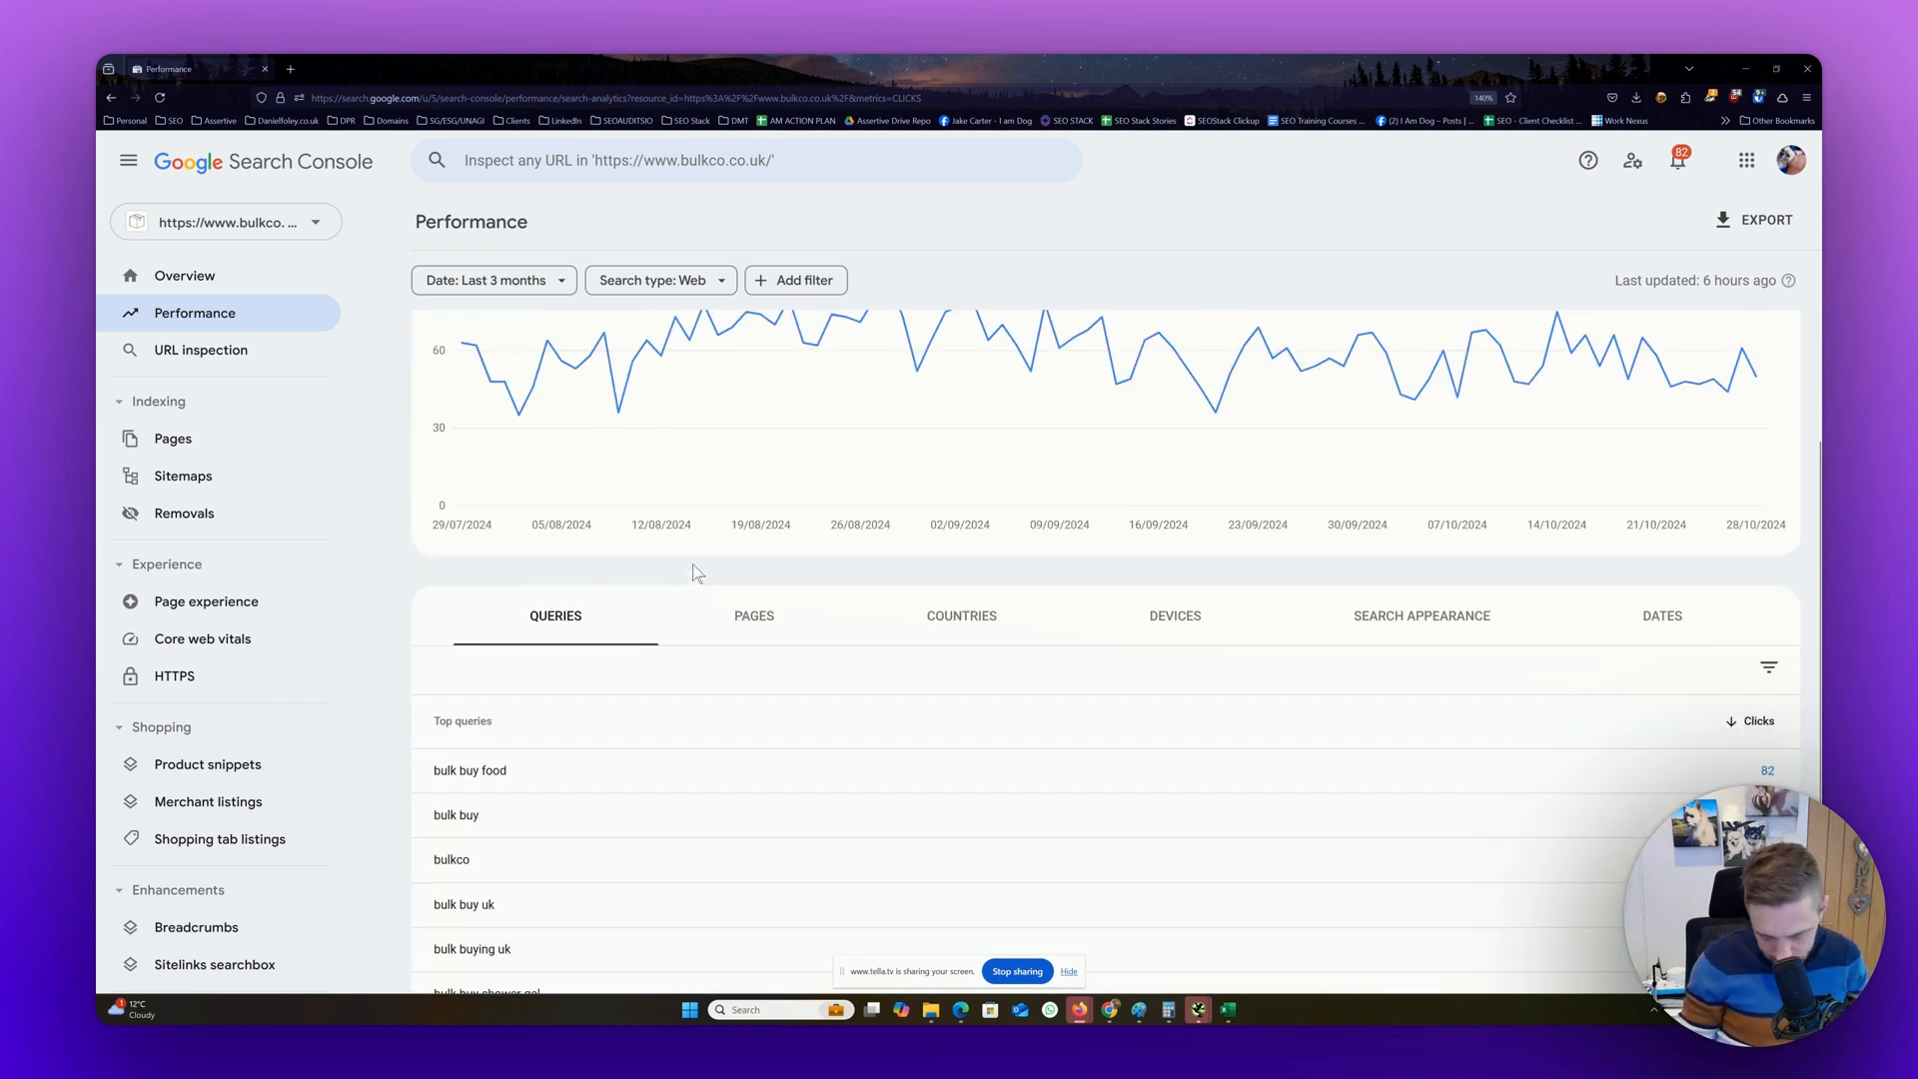
pyautogui.scroll(-1, 677, 540)
pyautogui.scroll(-3, 882, 719)
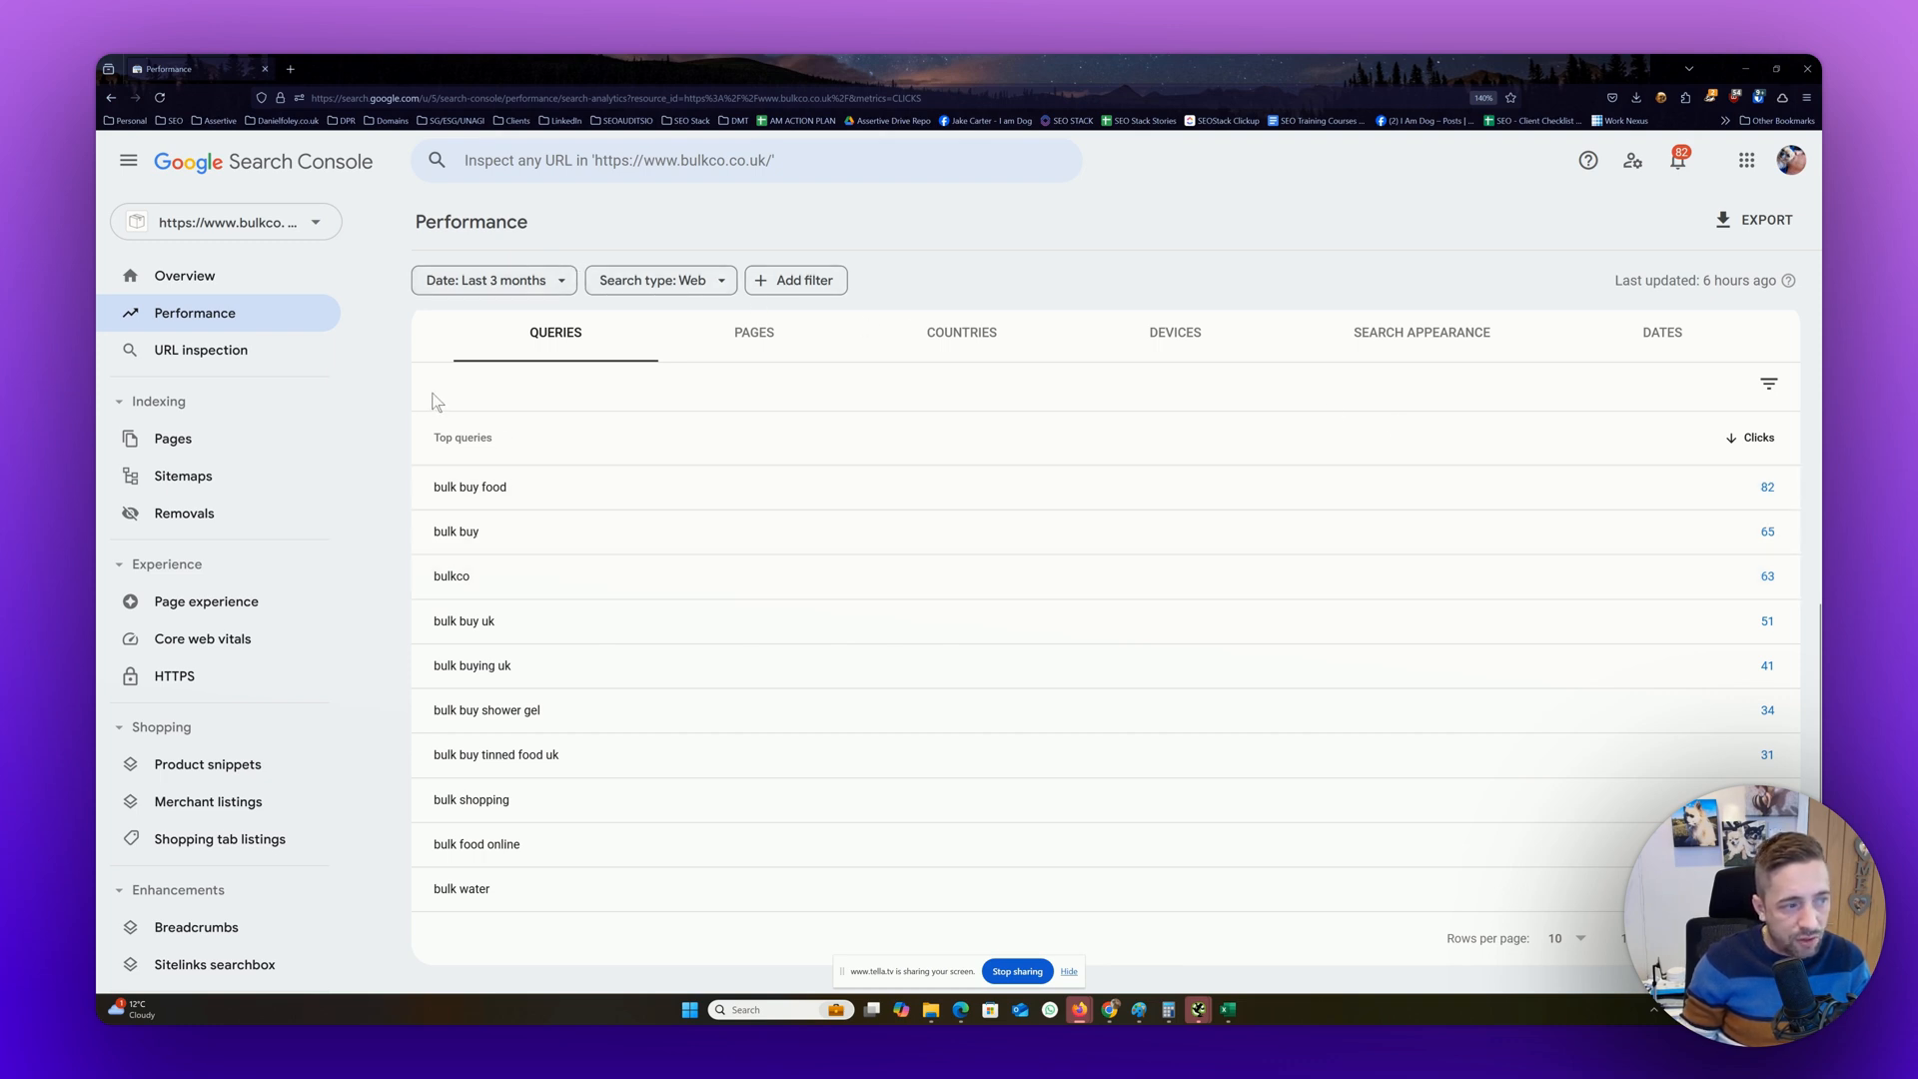
pyautogui.click(485, 281)
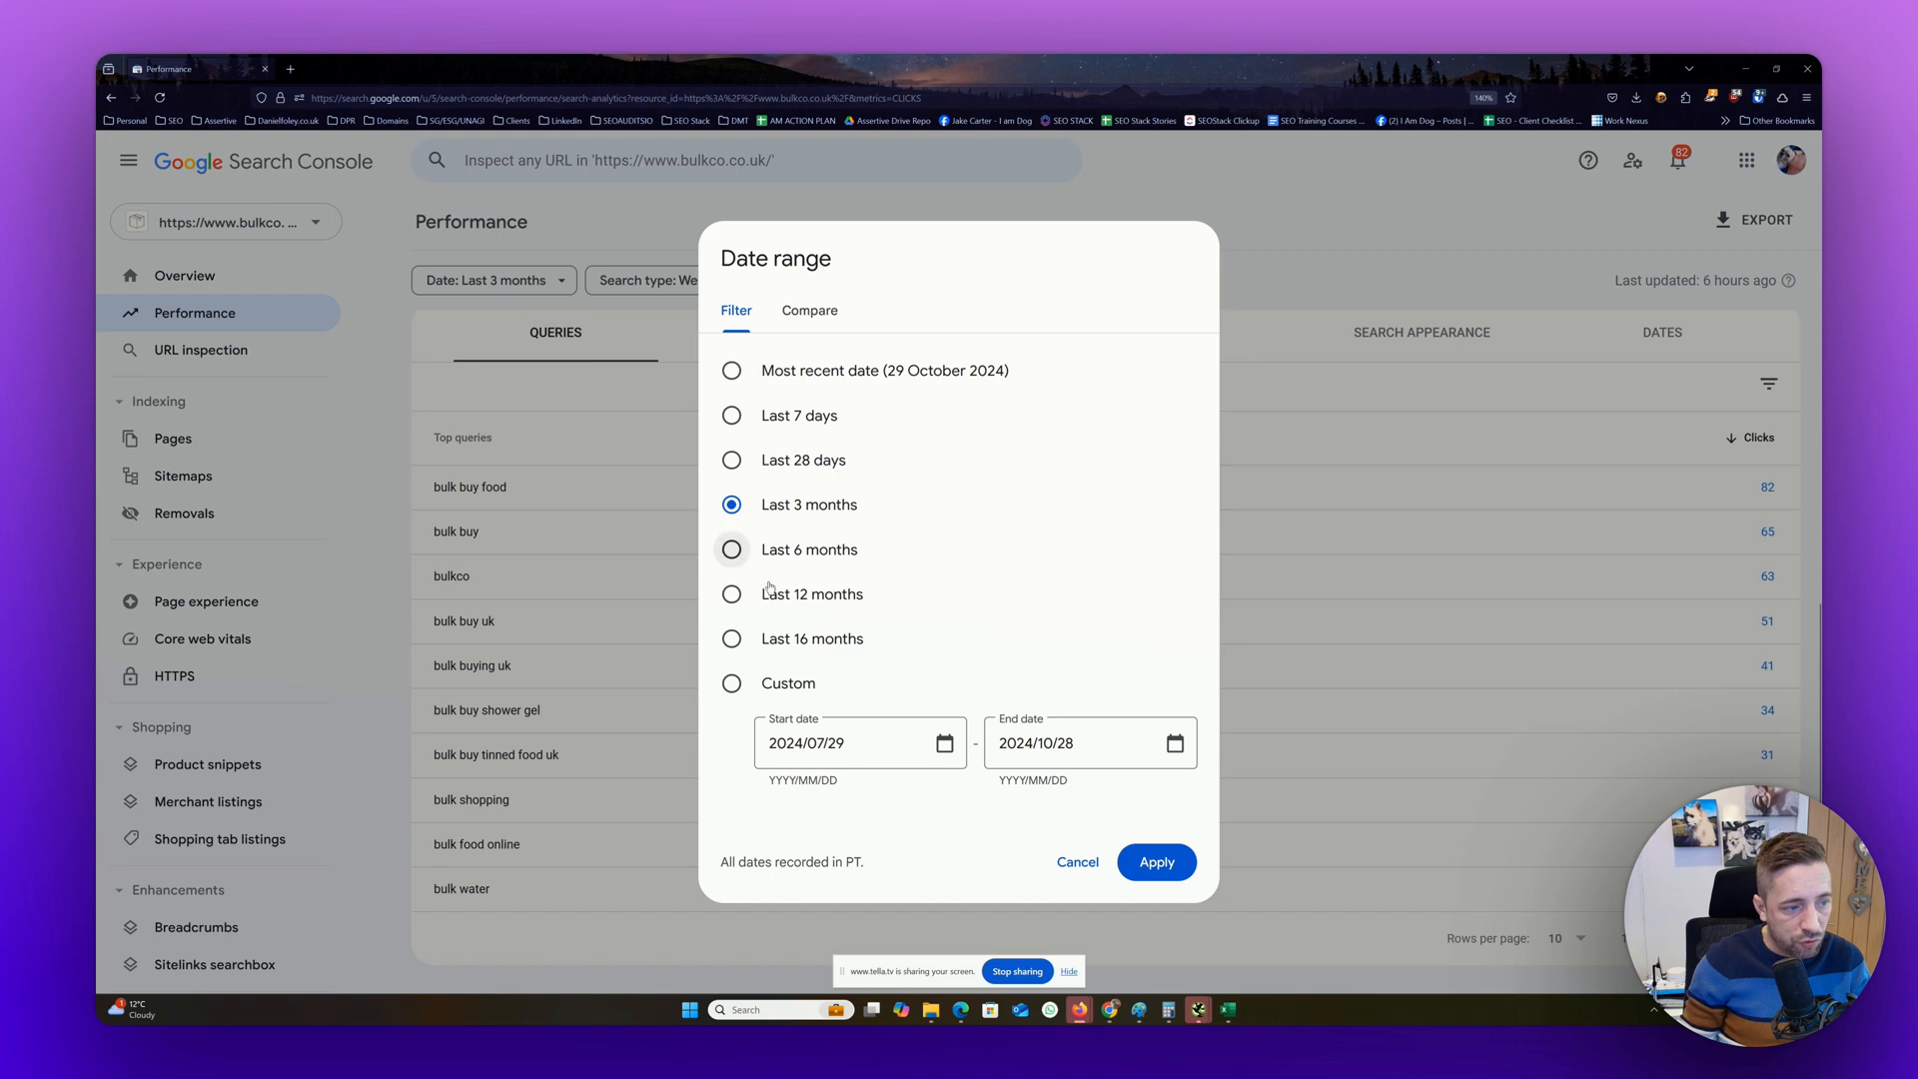
pyautogui.click(732, 593)
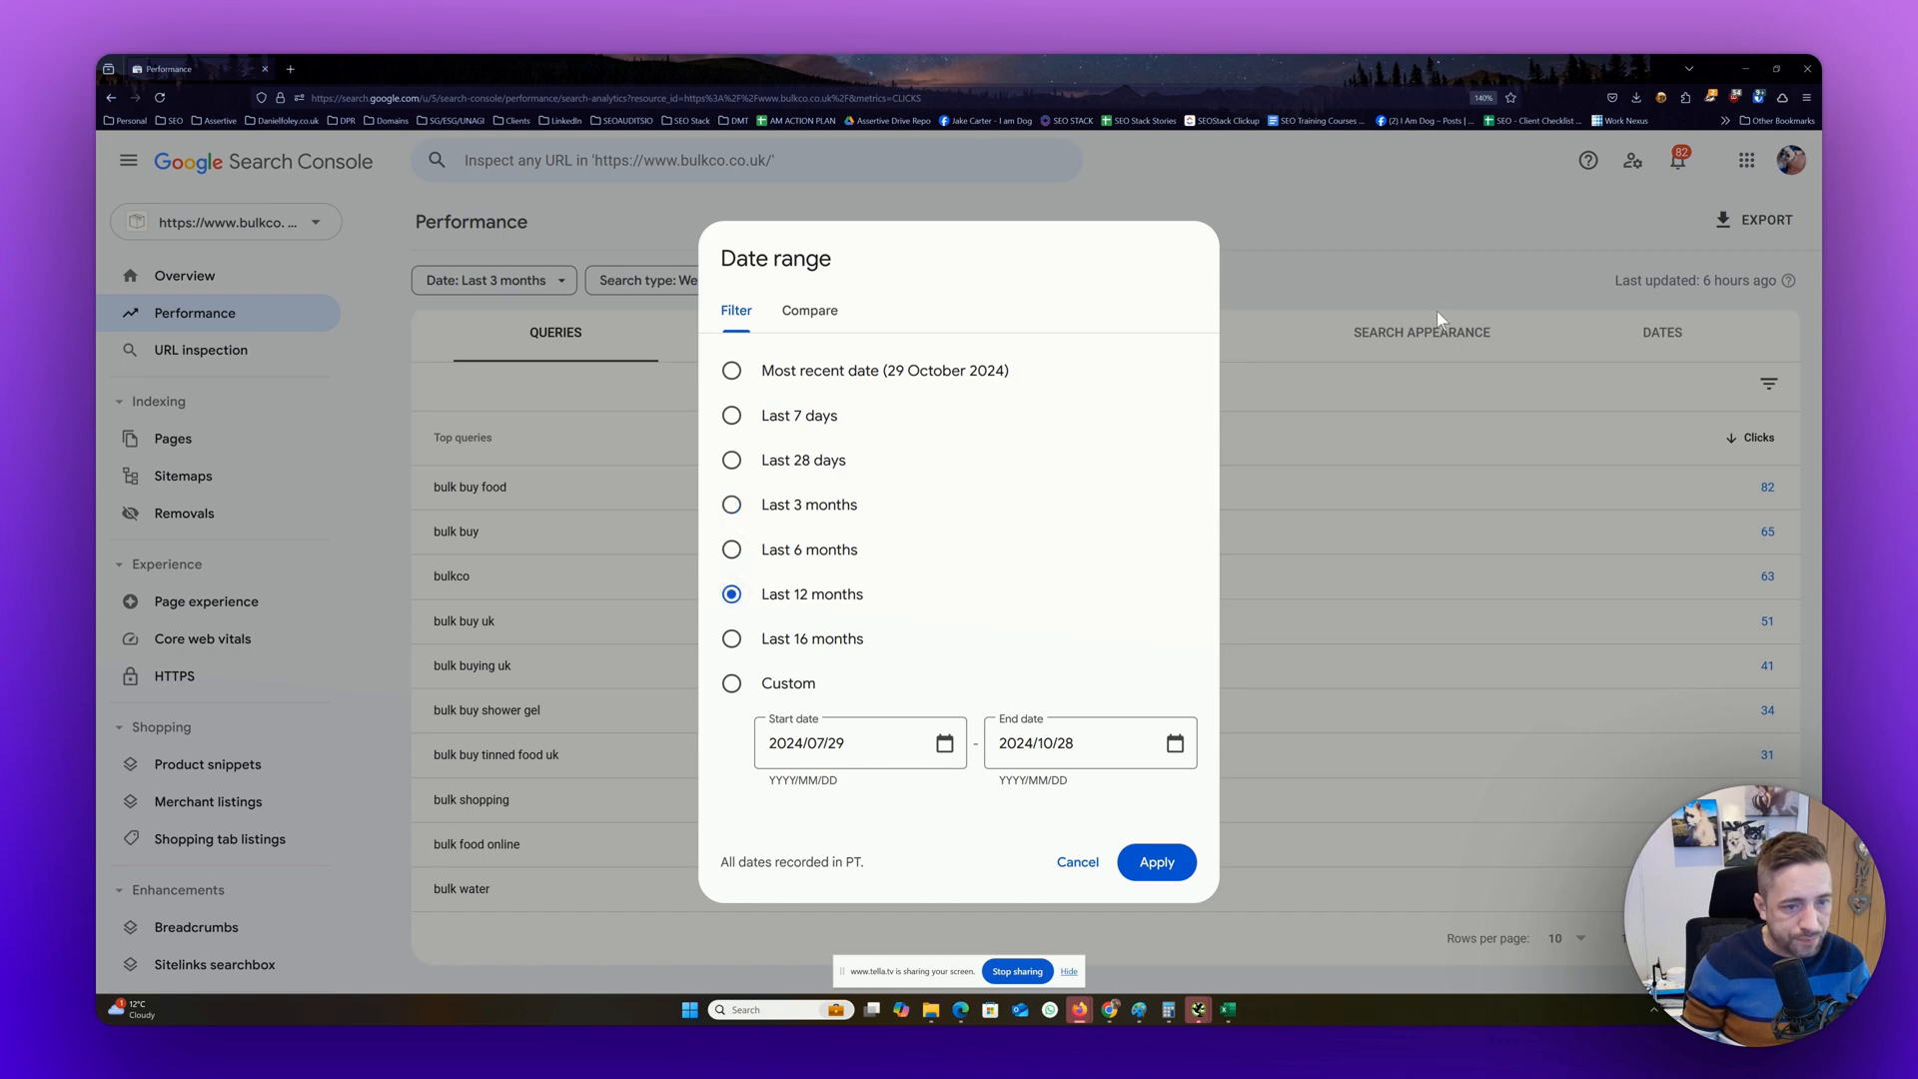
pyautogui.click(1156, 861)
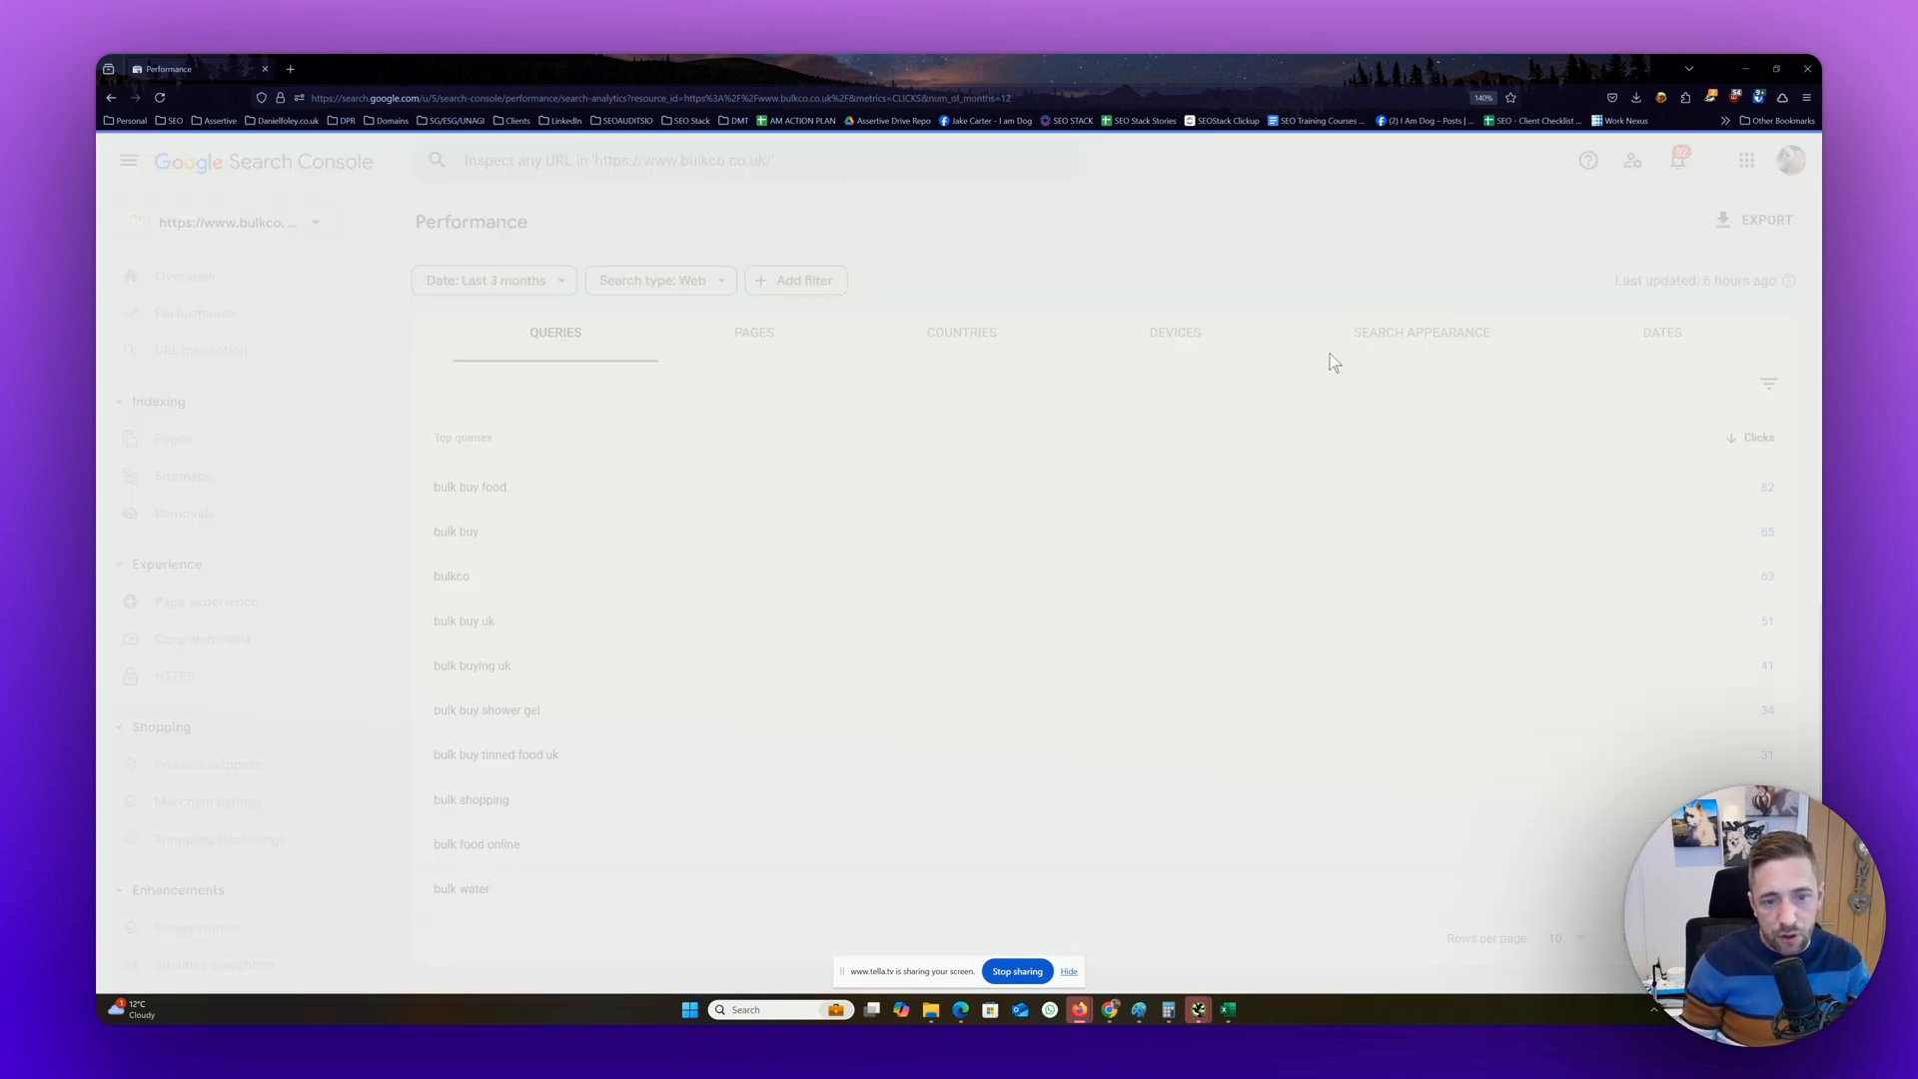
# Add total impressions, average CTR and average position to the report, and view these metrics in the top queries table
pyautogui.scroll(-5, 1569, 722)
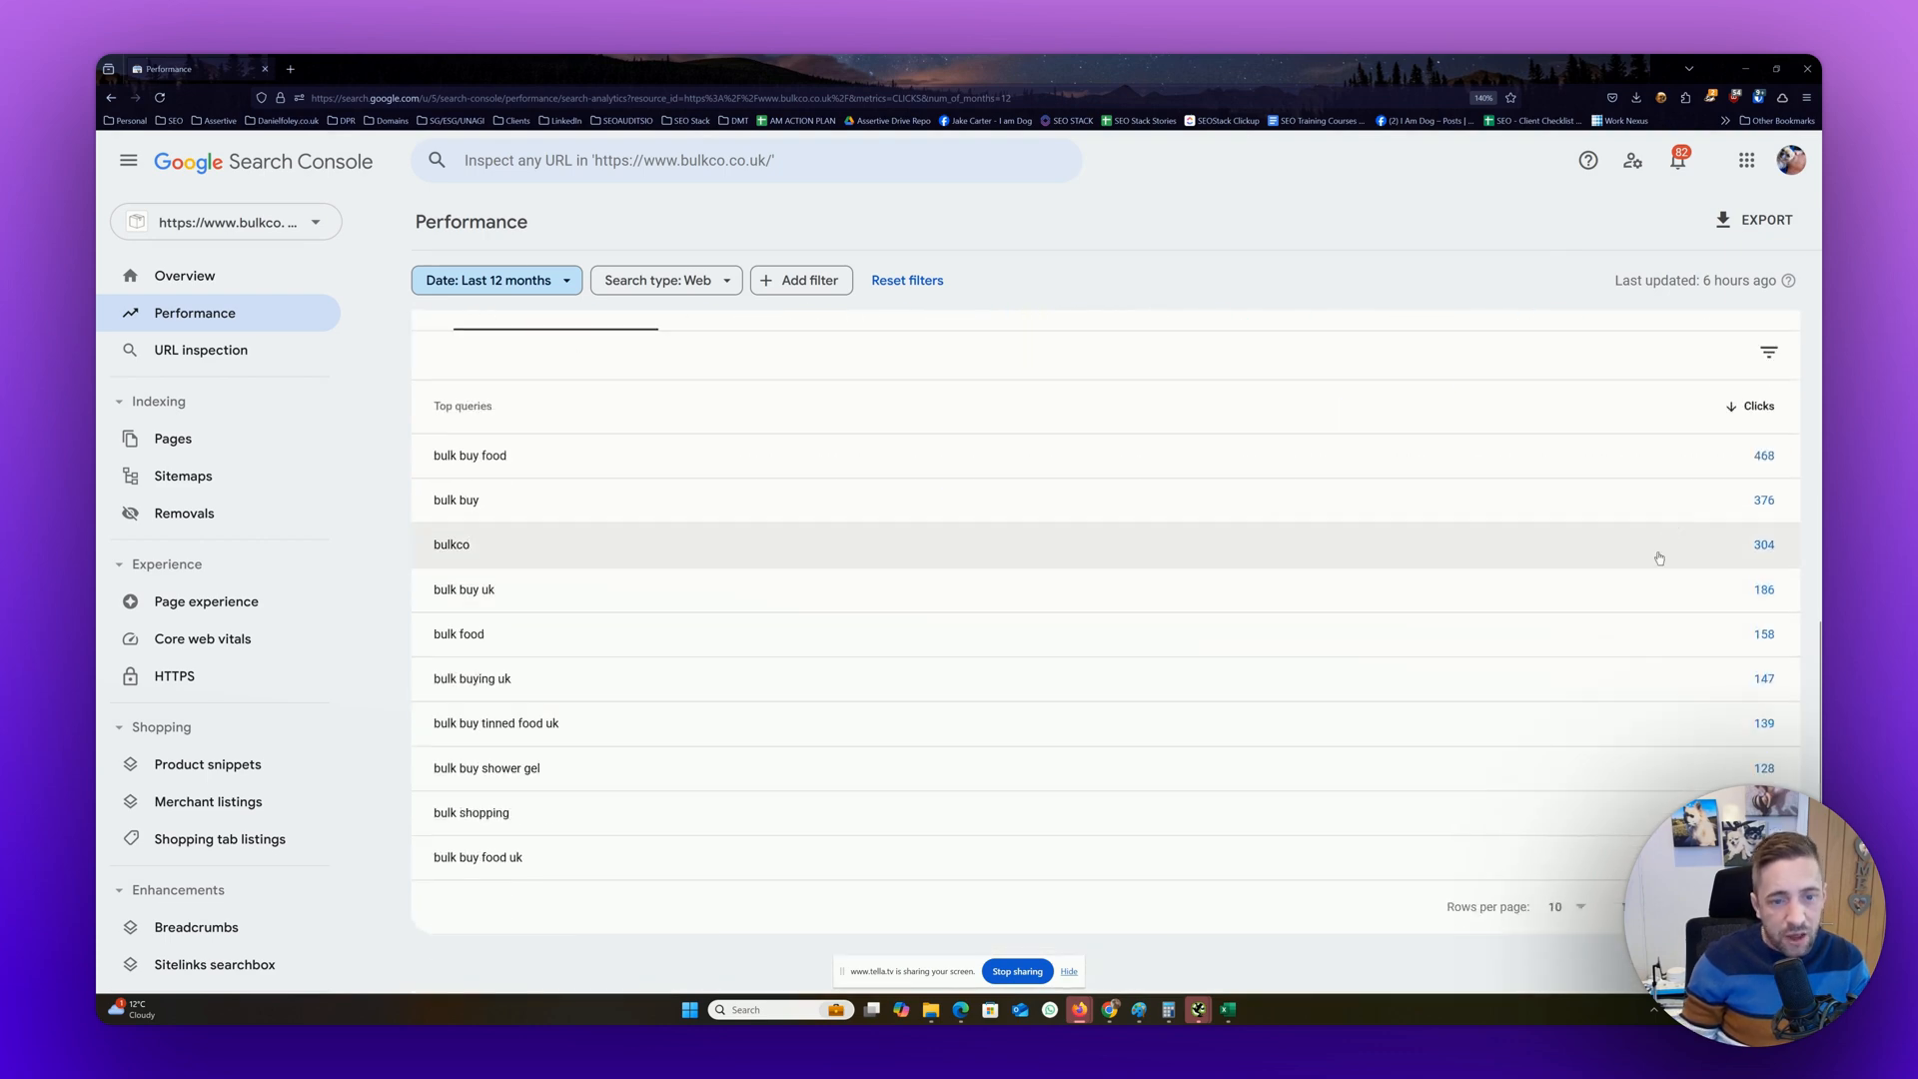
pyautogui.scroll(3, 1740, 575)
pyautogui.scroll(3, 1740, 578)
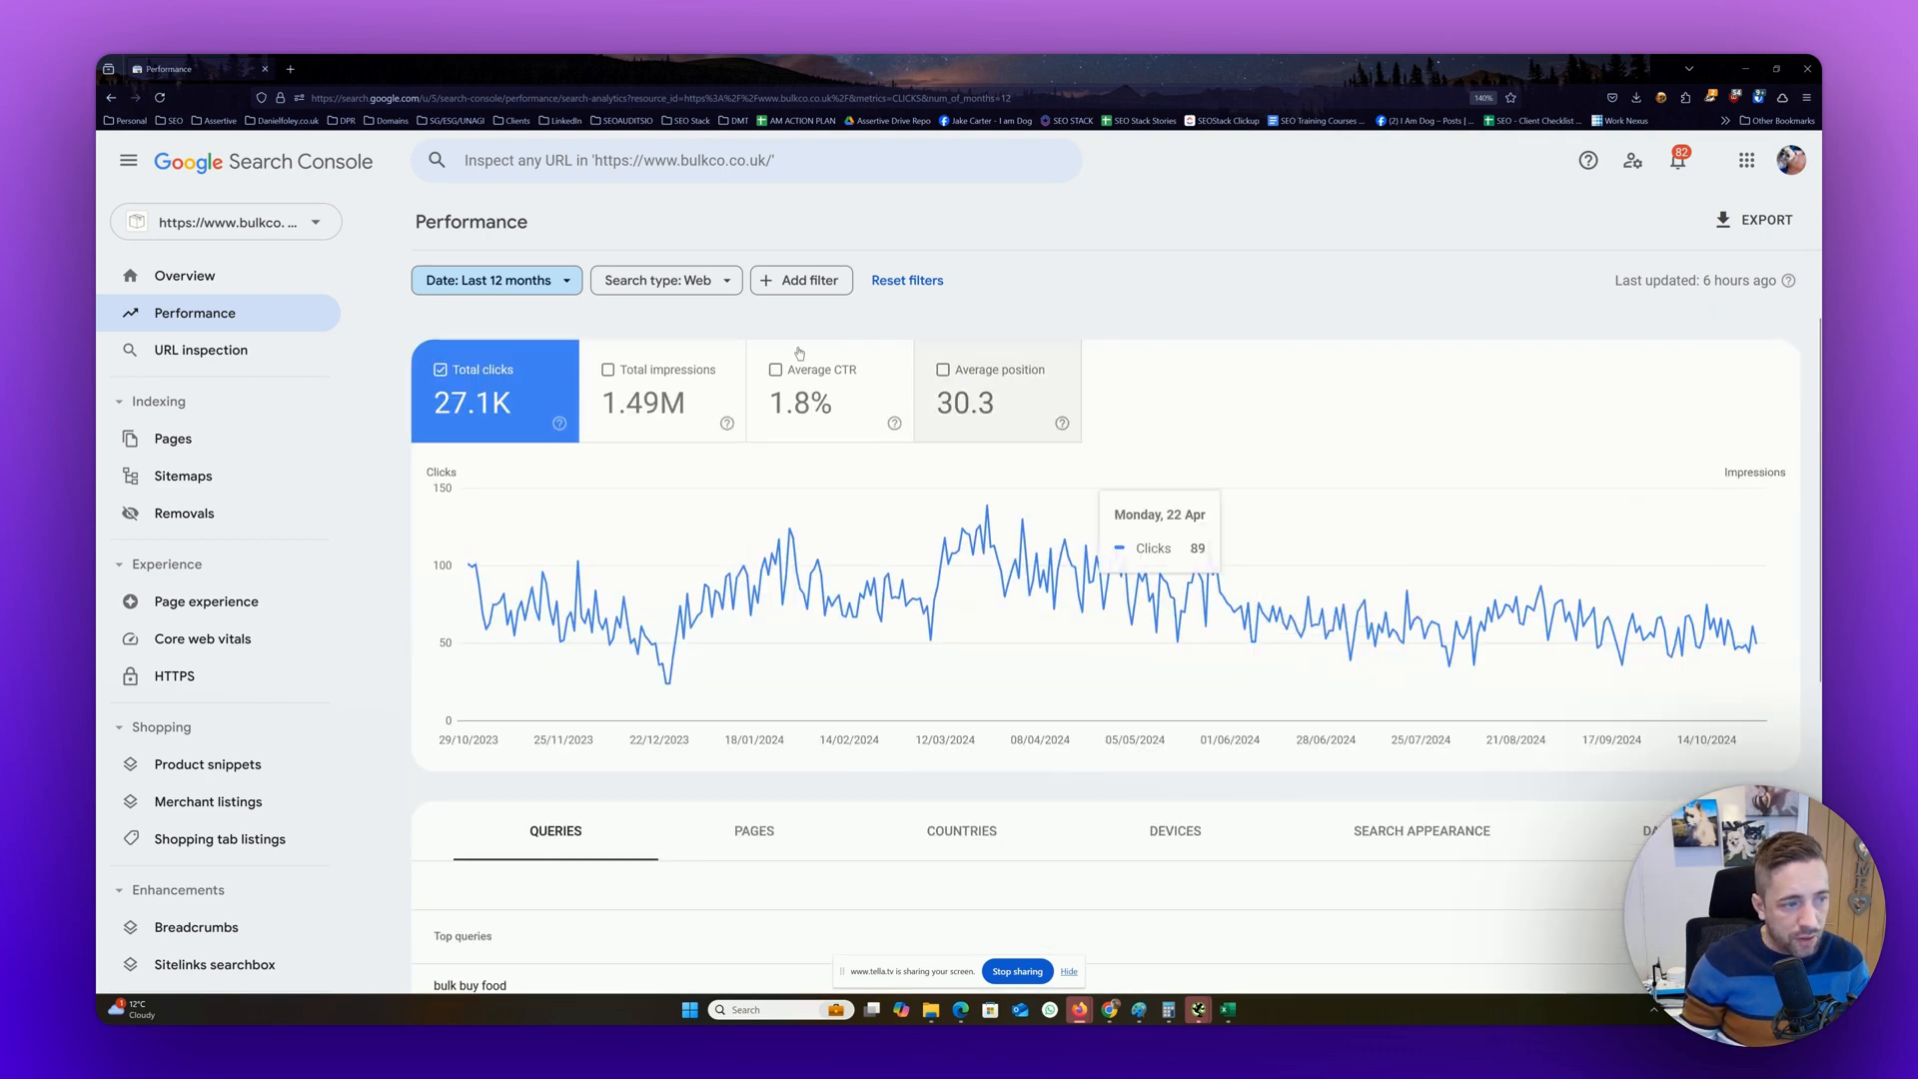
pyautogui.click(666, 377)
pyautogui.scroll(-5, 667, 377)
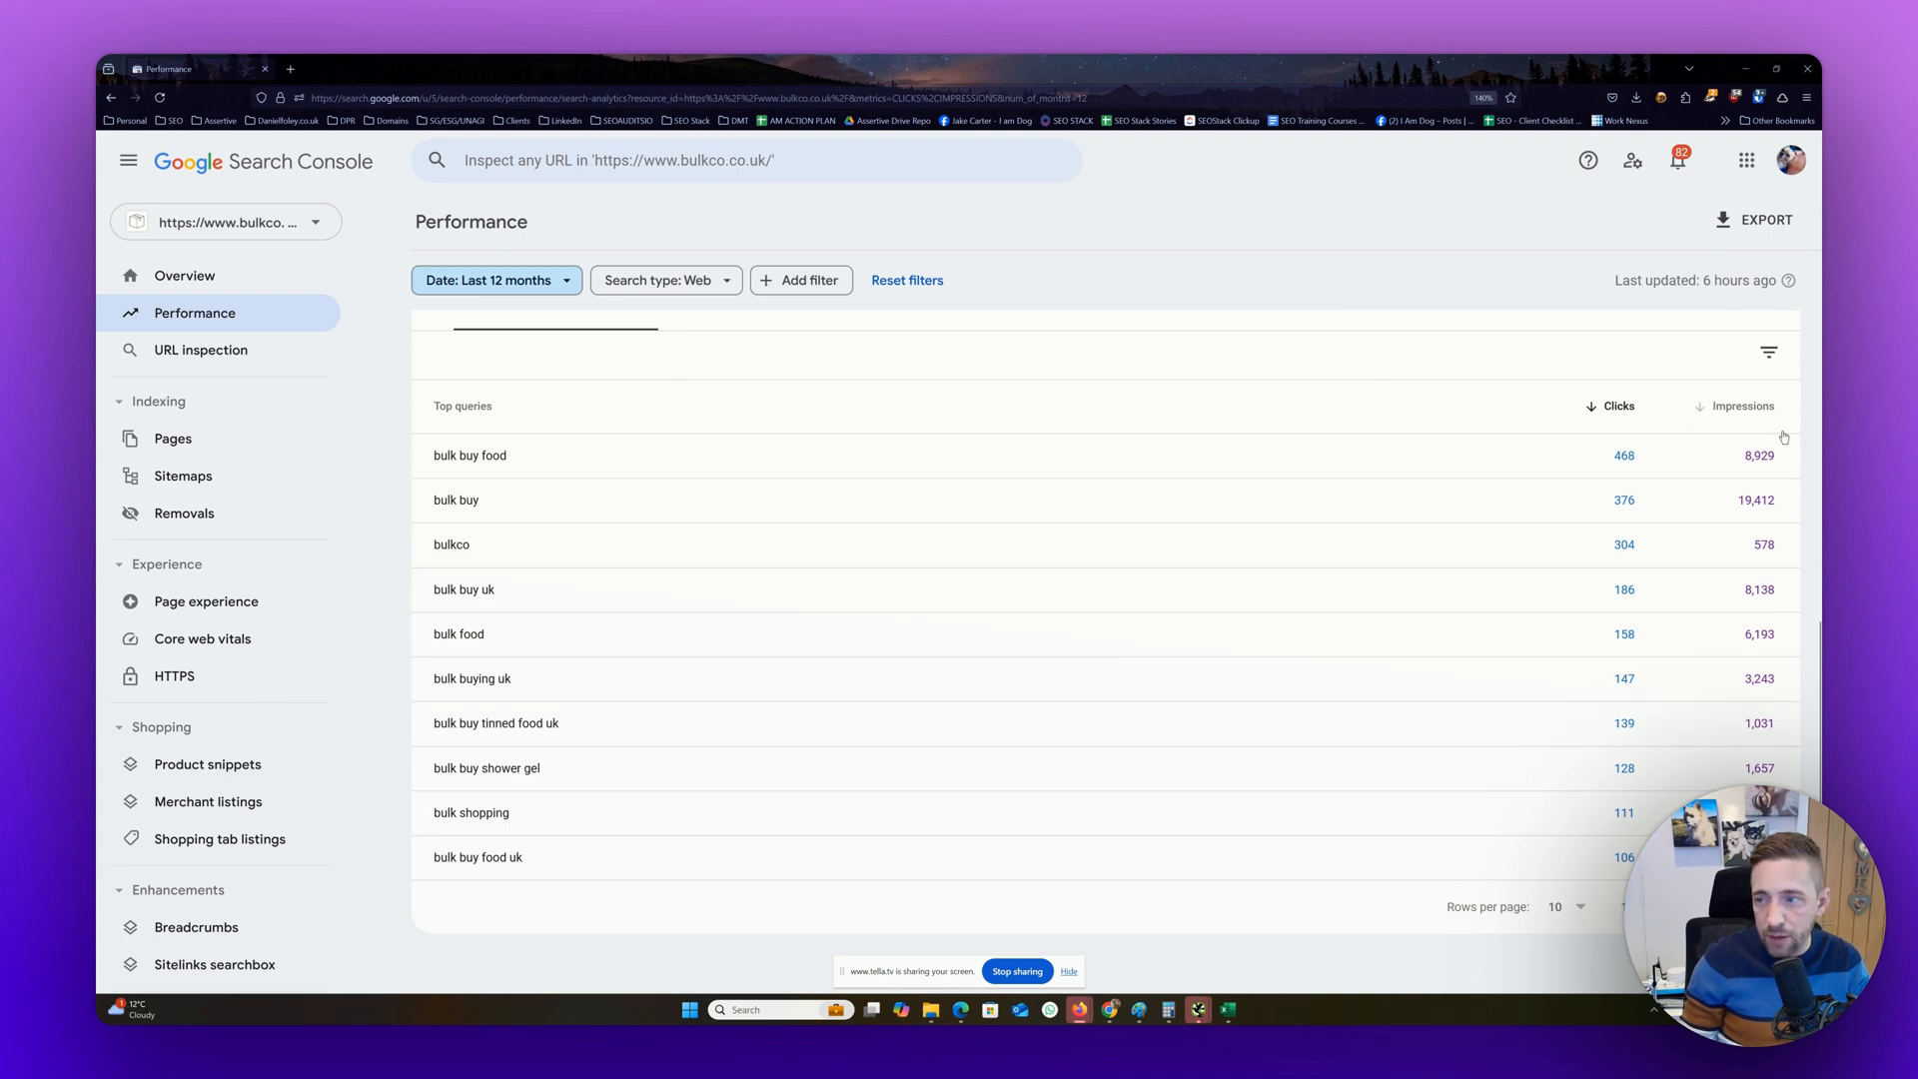
pyautogui.scroll(5, 884, 514)
pyautogui.click(840, 405)
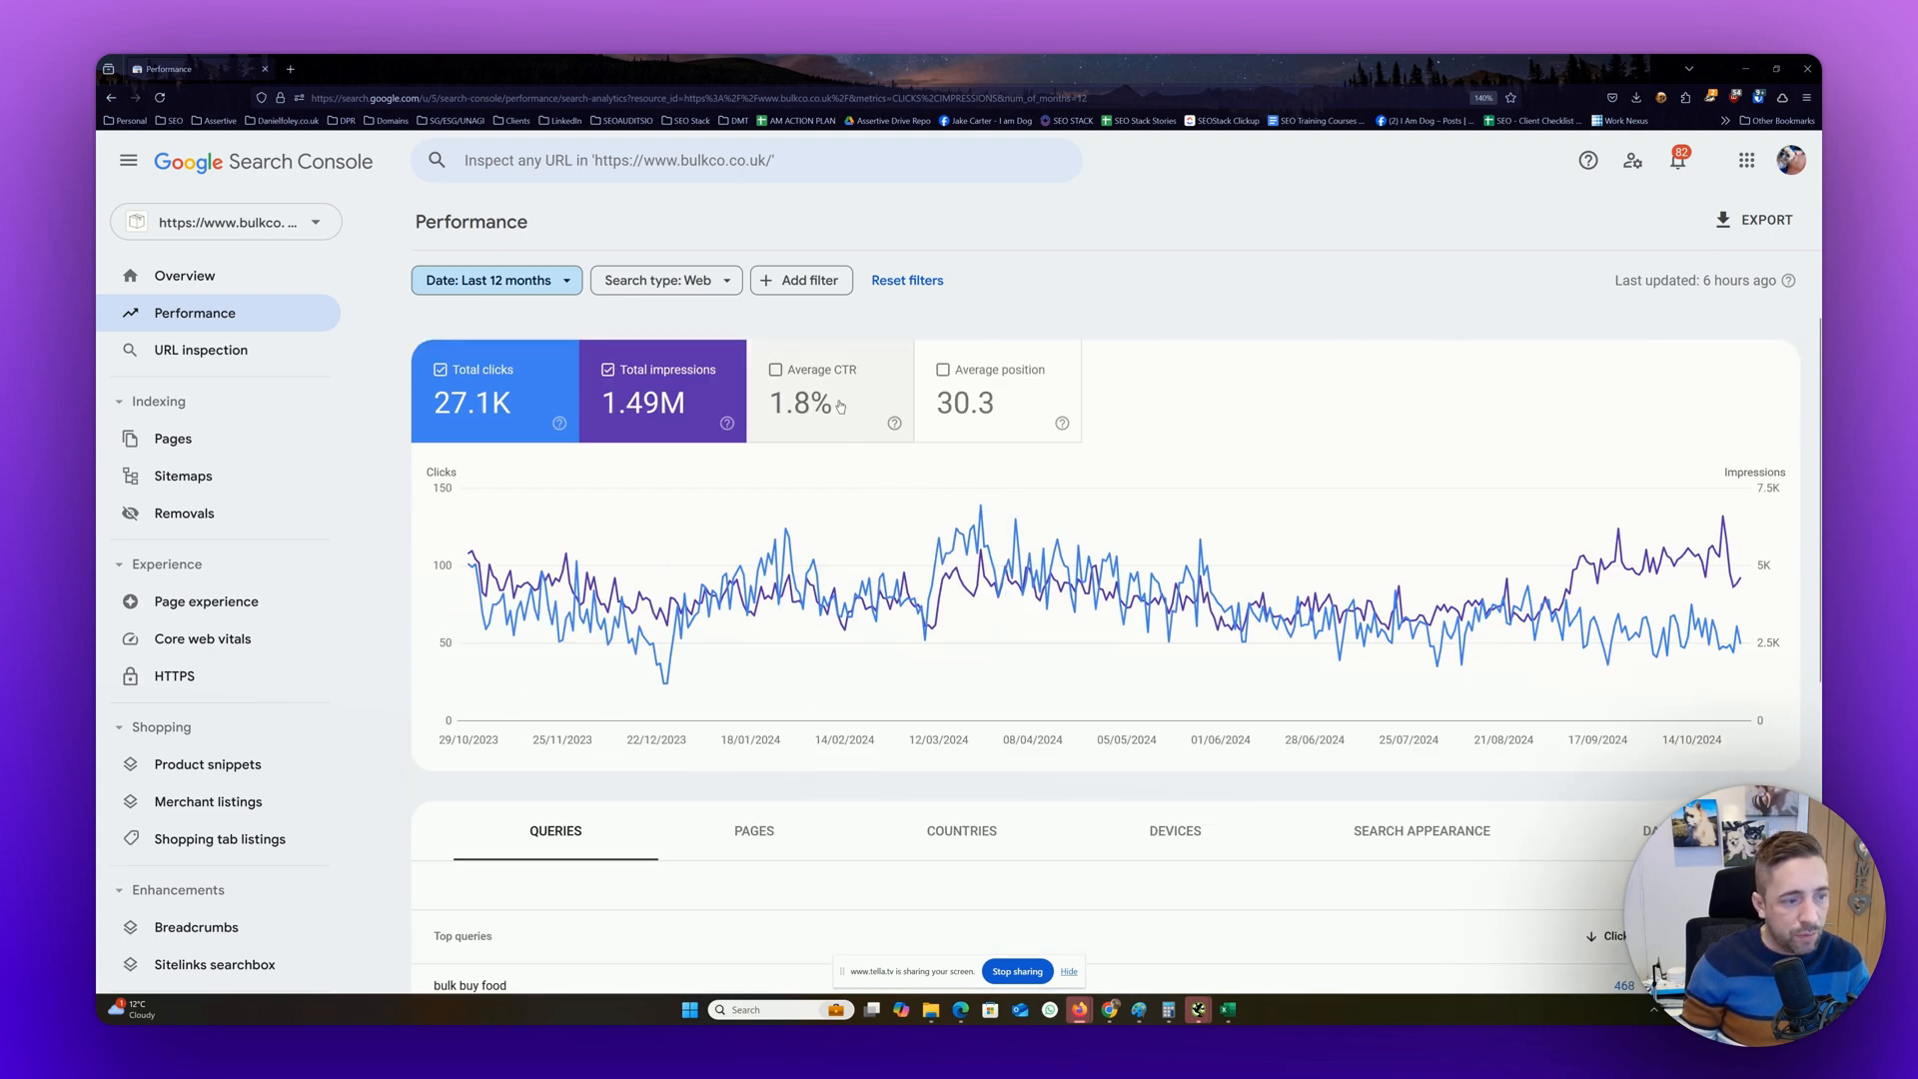
pyautogui.click(1005, 420)
pyautogui.scroll(-5, 849, 479)
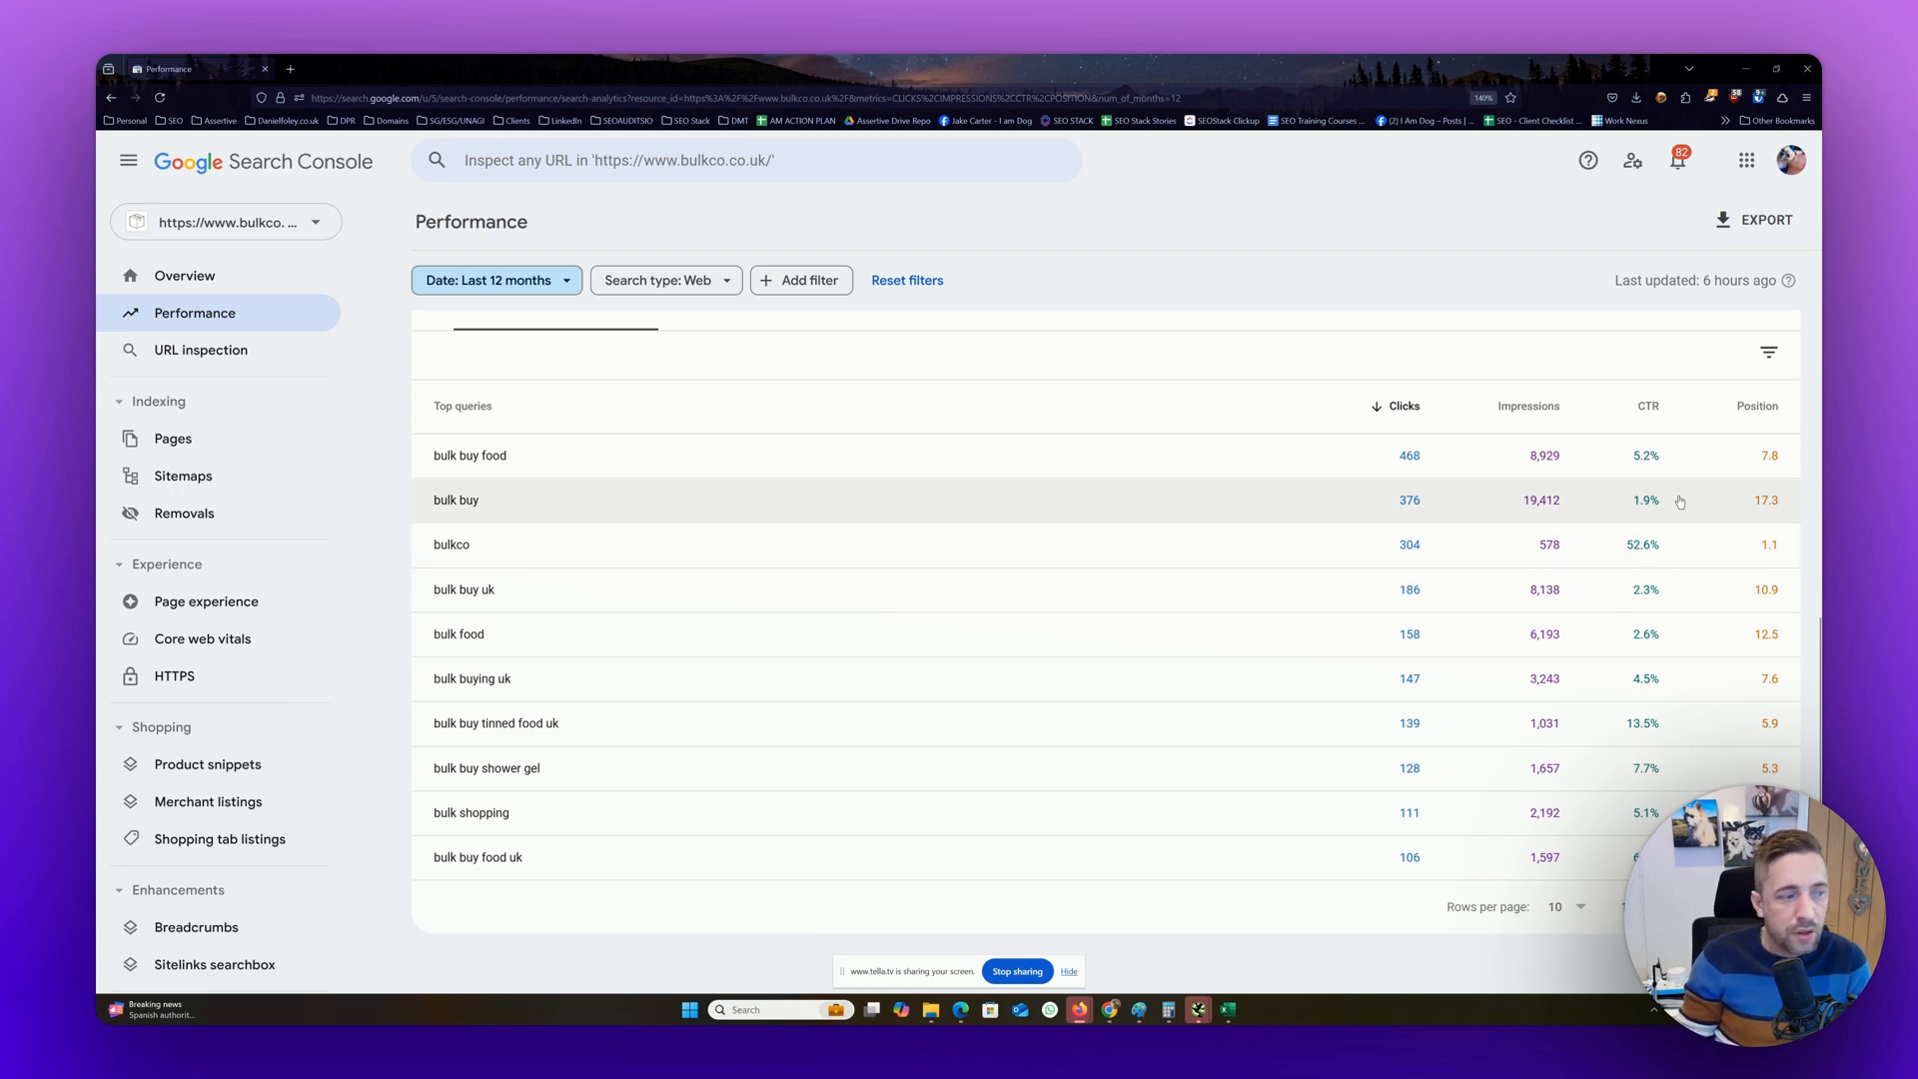
# Review the metric columns for the top queries, and hide average CTR, average position and total impressions so only total clicks is charted
pyautogui.scroll(3, 1538, 835)
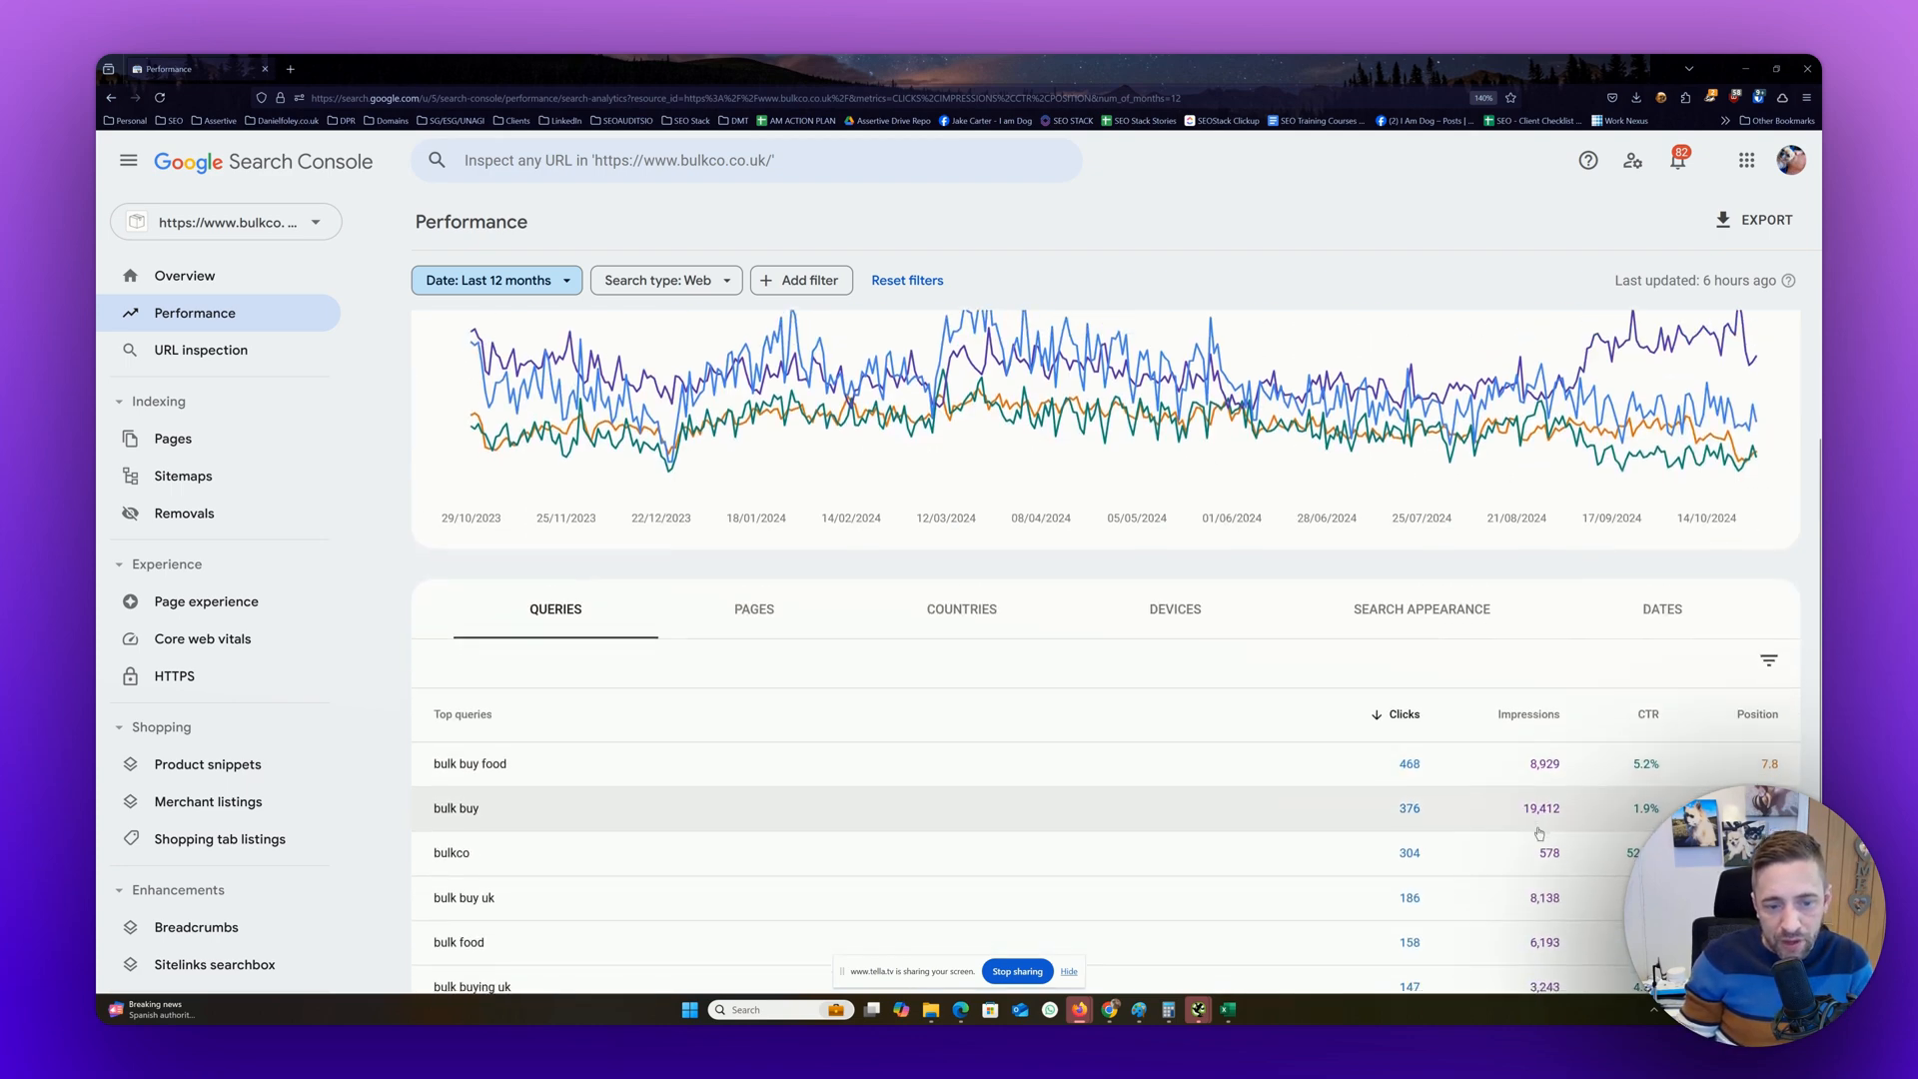
pyautogui.scroll(-3, 1537, 833)
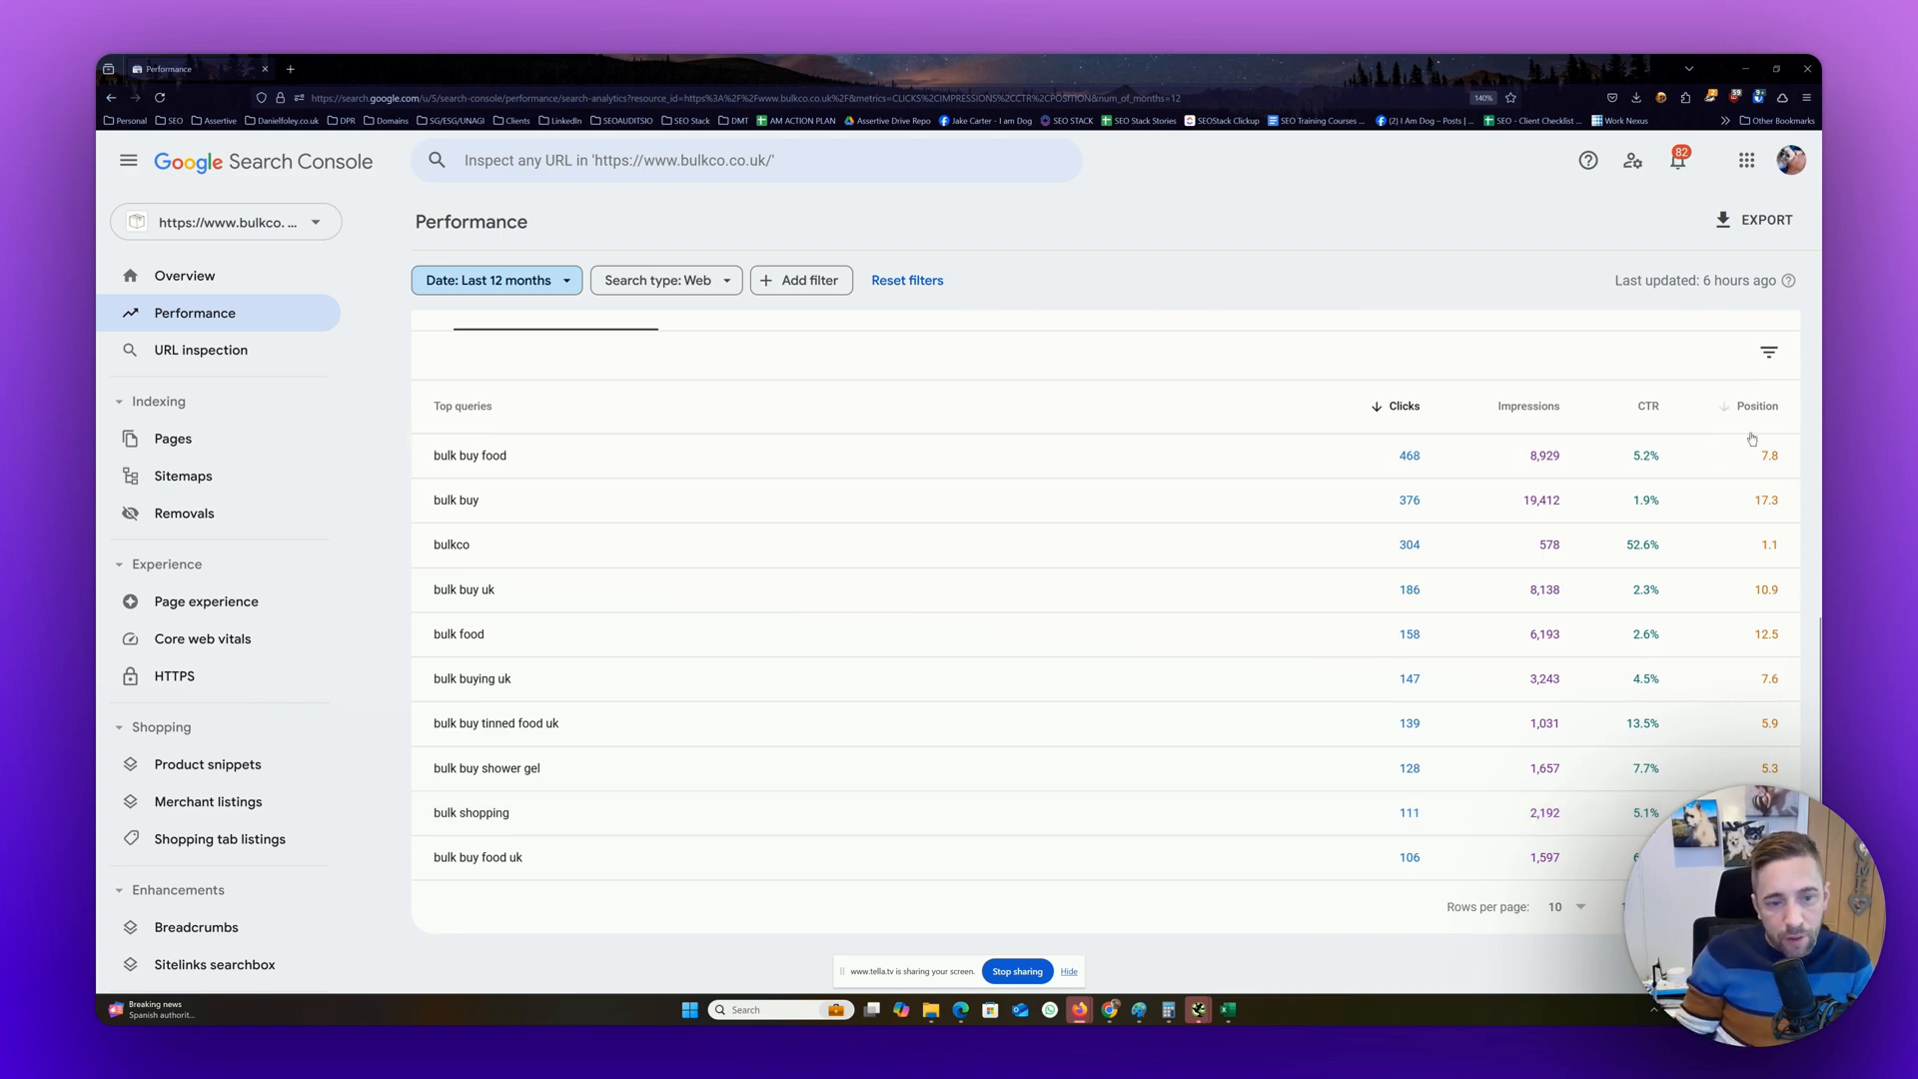
pyautogui.scroll(3, 586, 443)
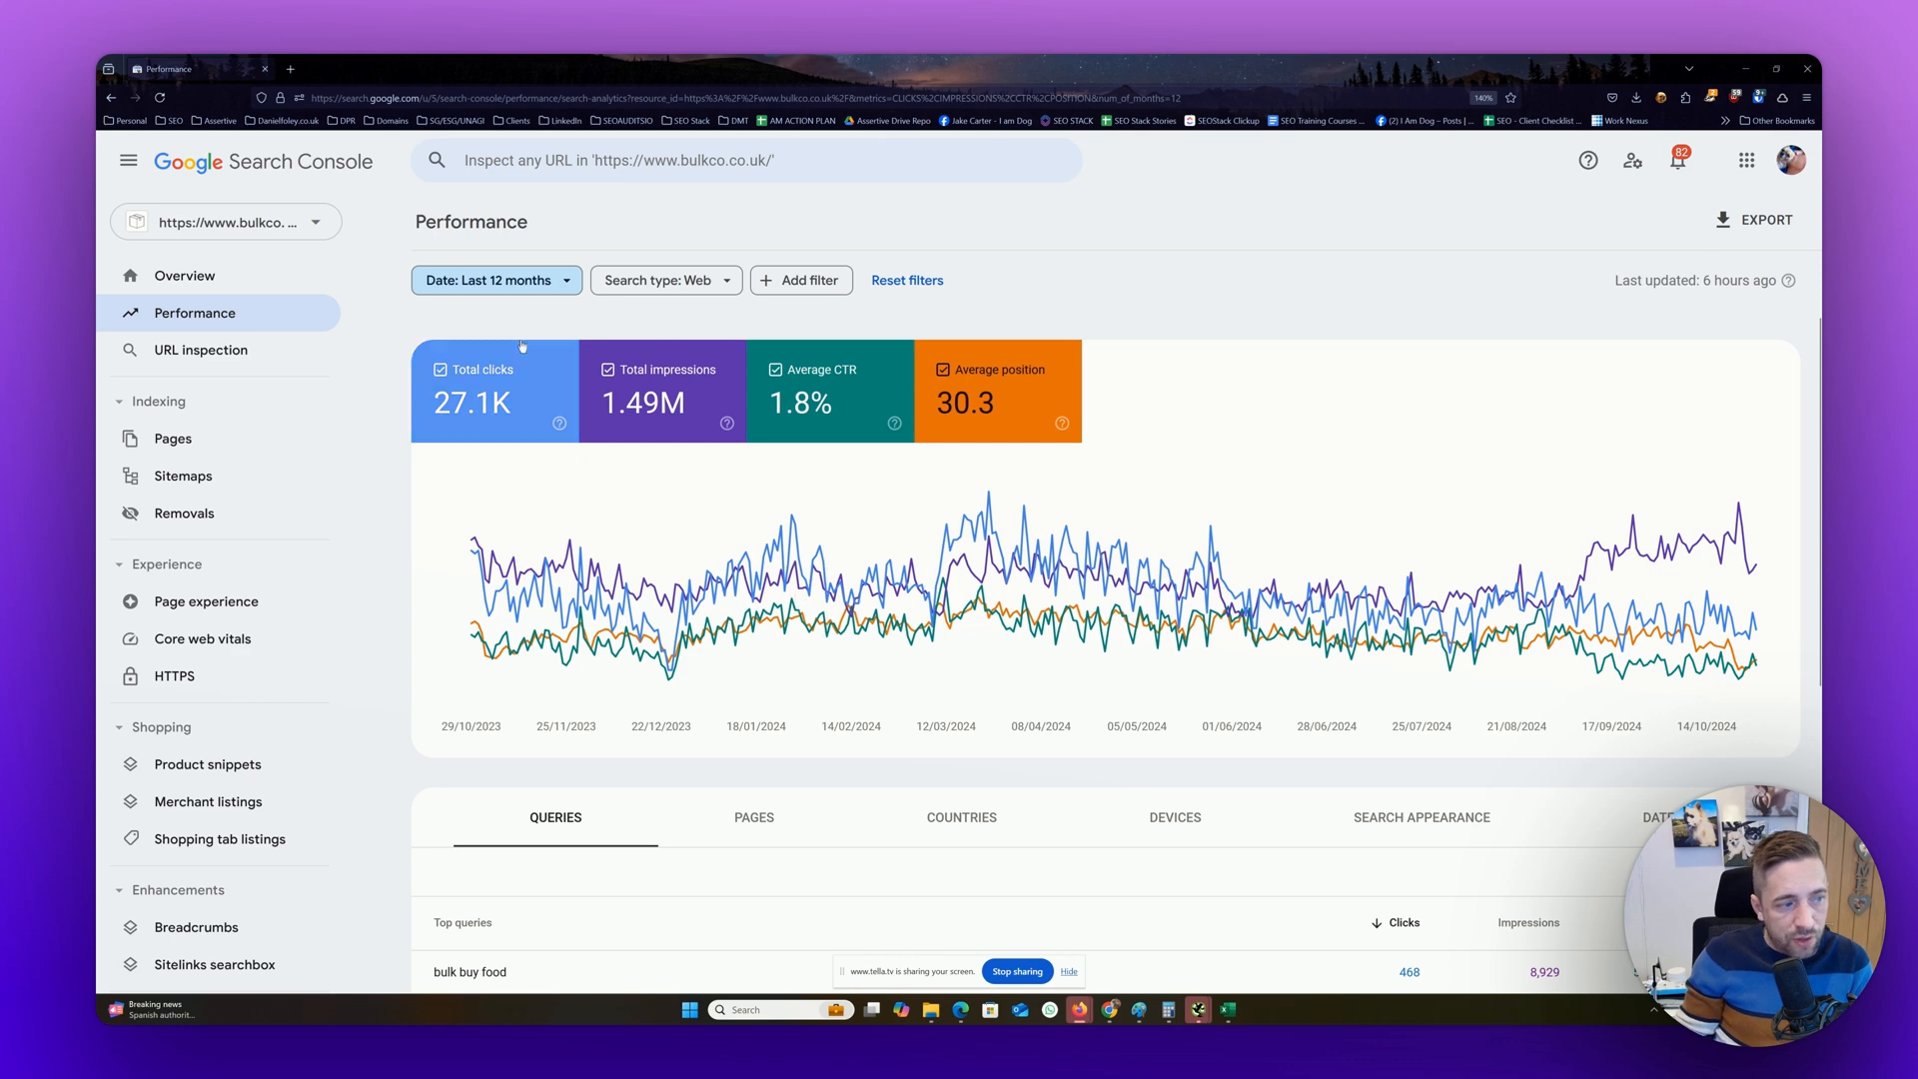
pyautogui.click(821, 392)
pyautogui.click(959, 392)
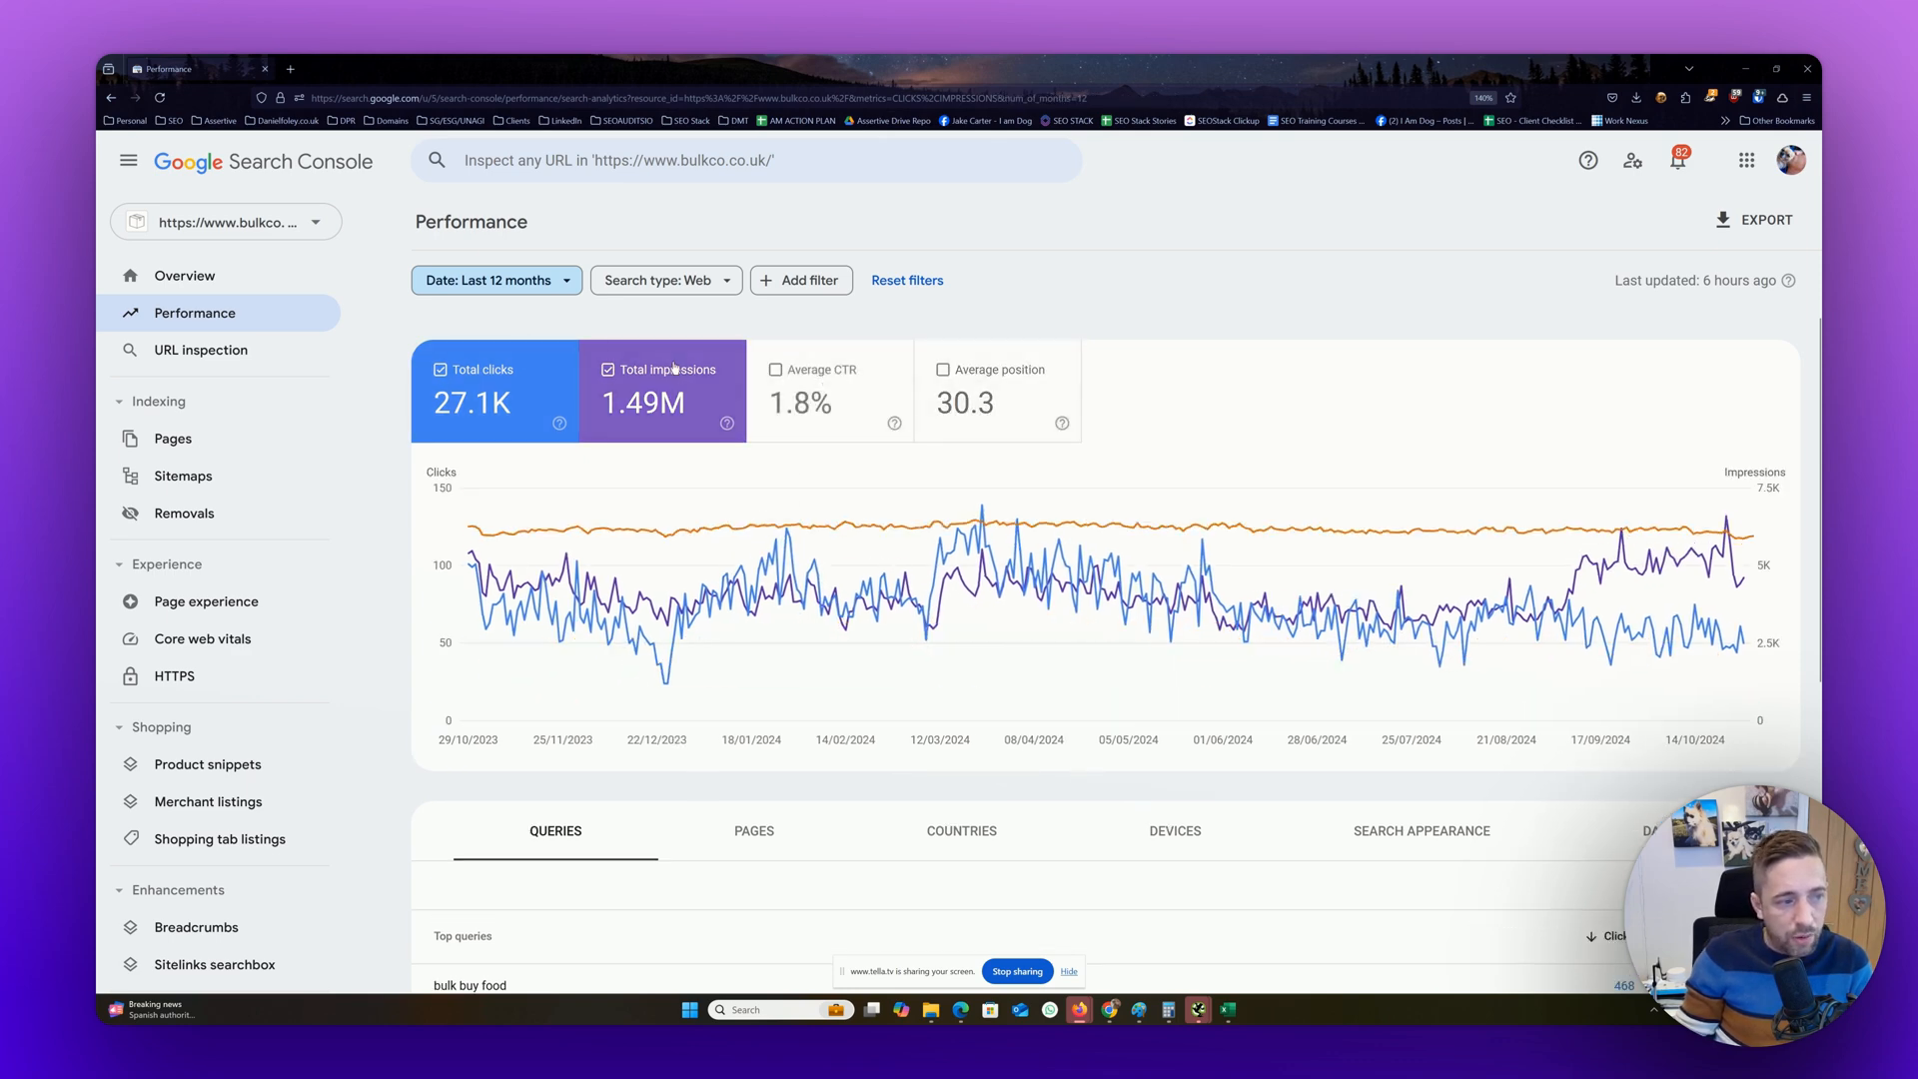
pyautogui.click(654, 399)
pyautogui.moveTo(680, 588)
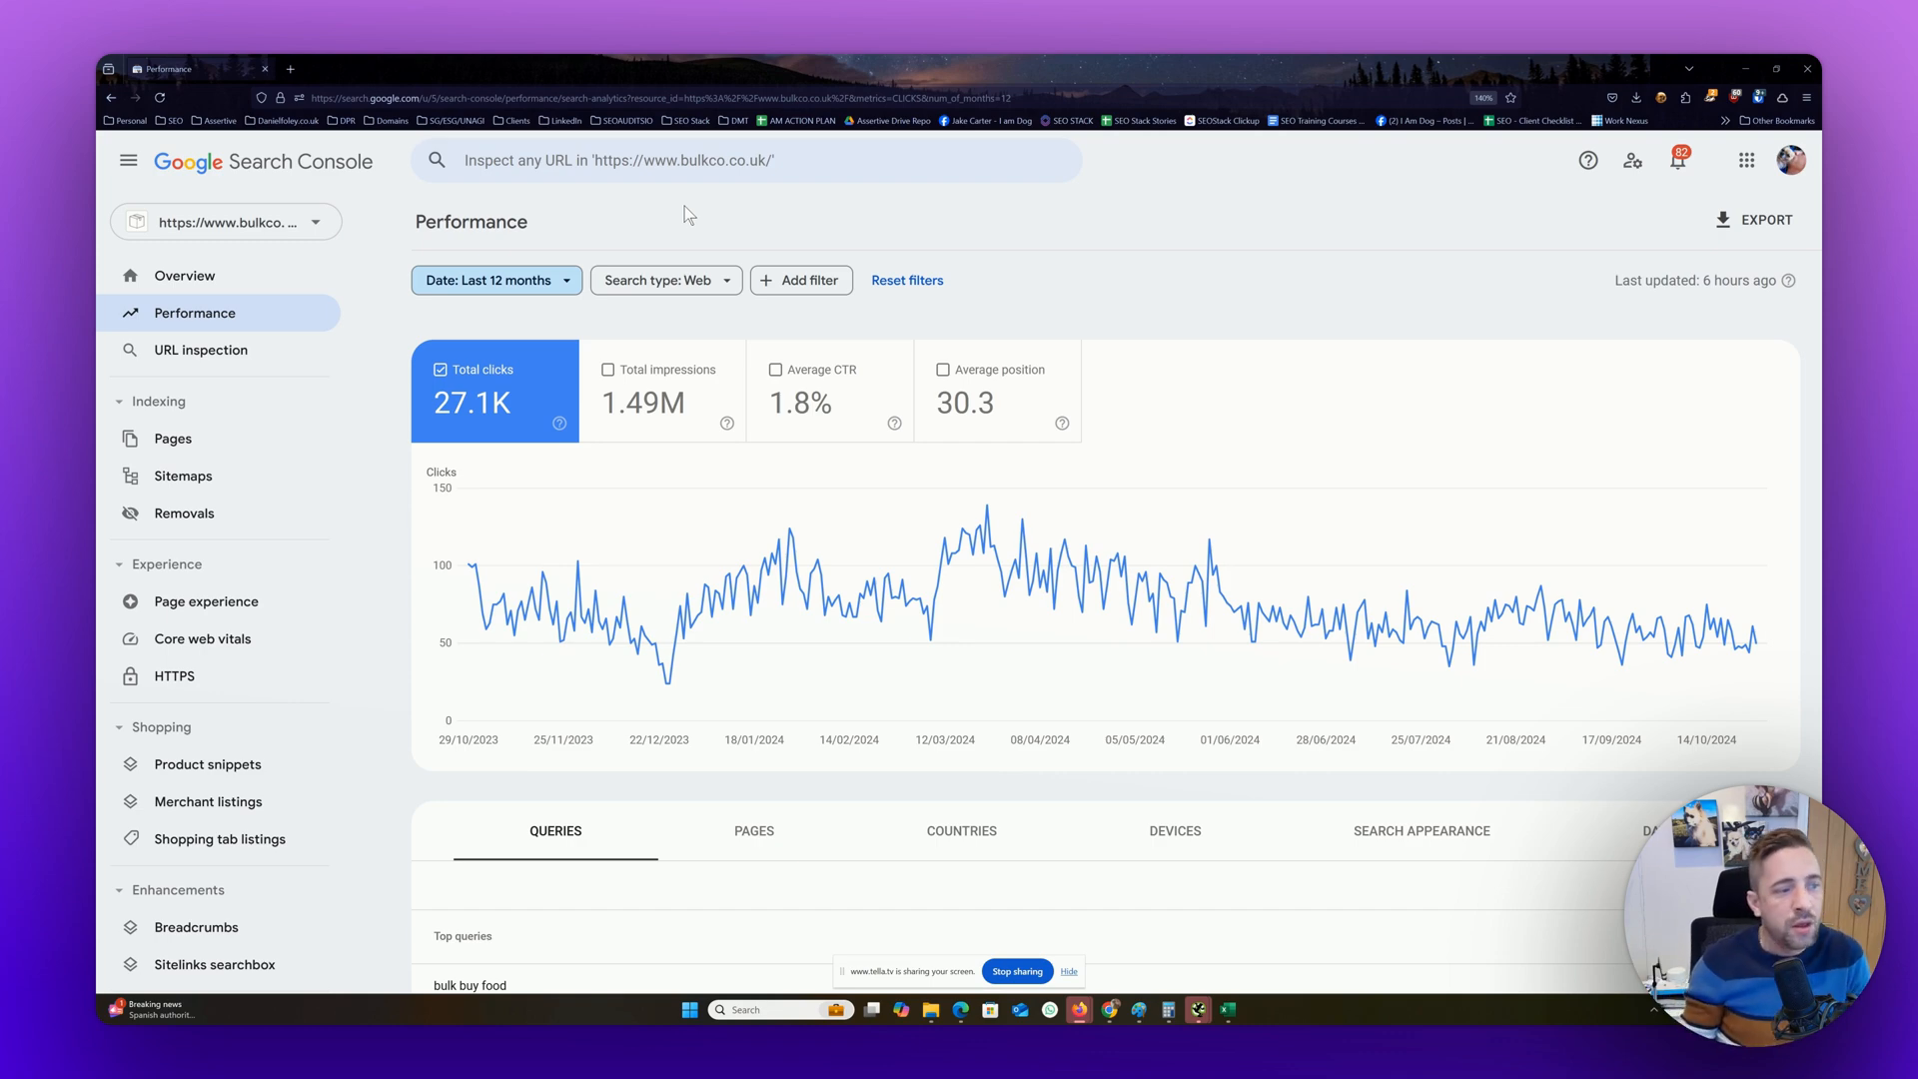
# Add average position alongside total clicks and view both metrics in the top queries table
pyautogui.scroll(-5, 760, 225)
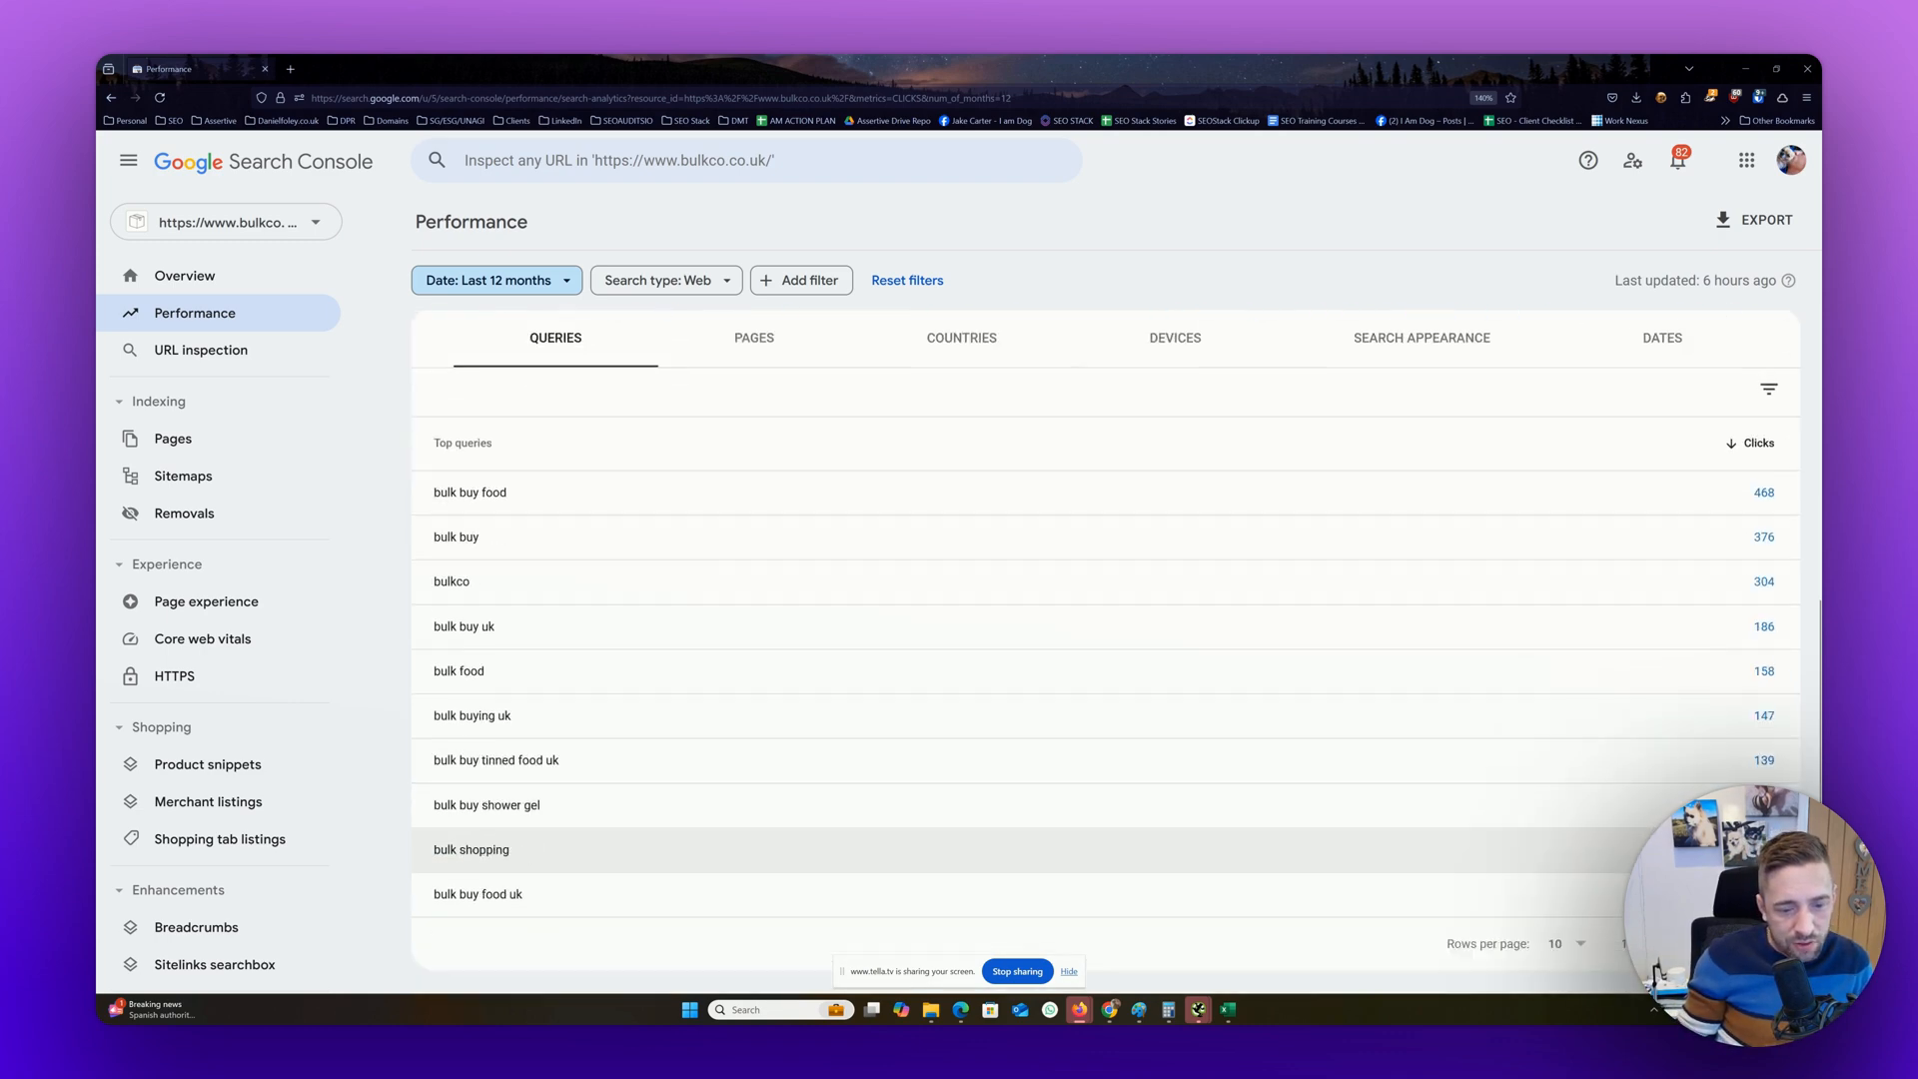
pyautogui.scroll(5, 827, 242)
pyautogui.click(997, 390)
pyautogui.scroll(-5, 999, 420)
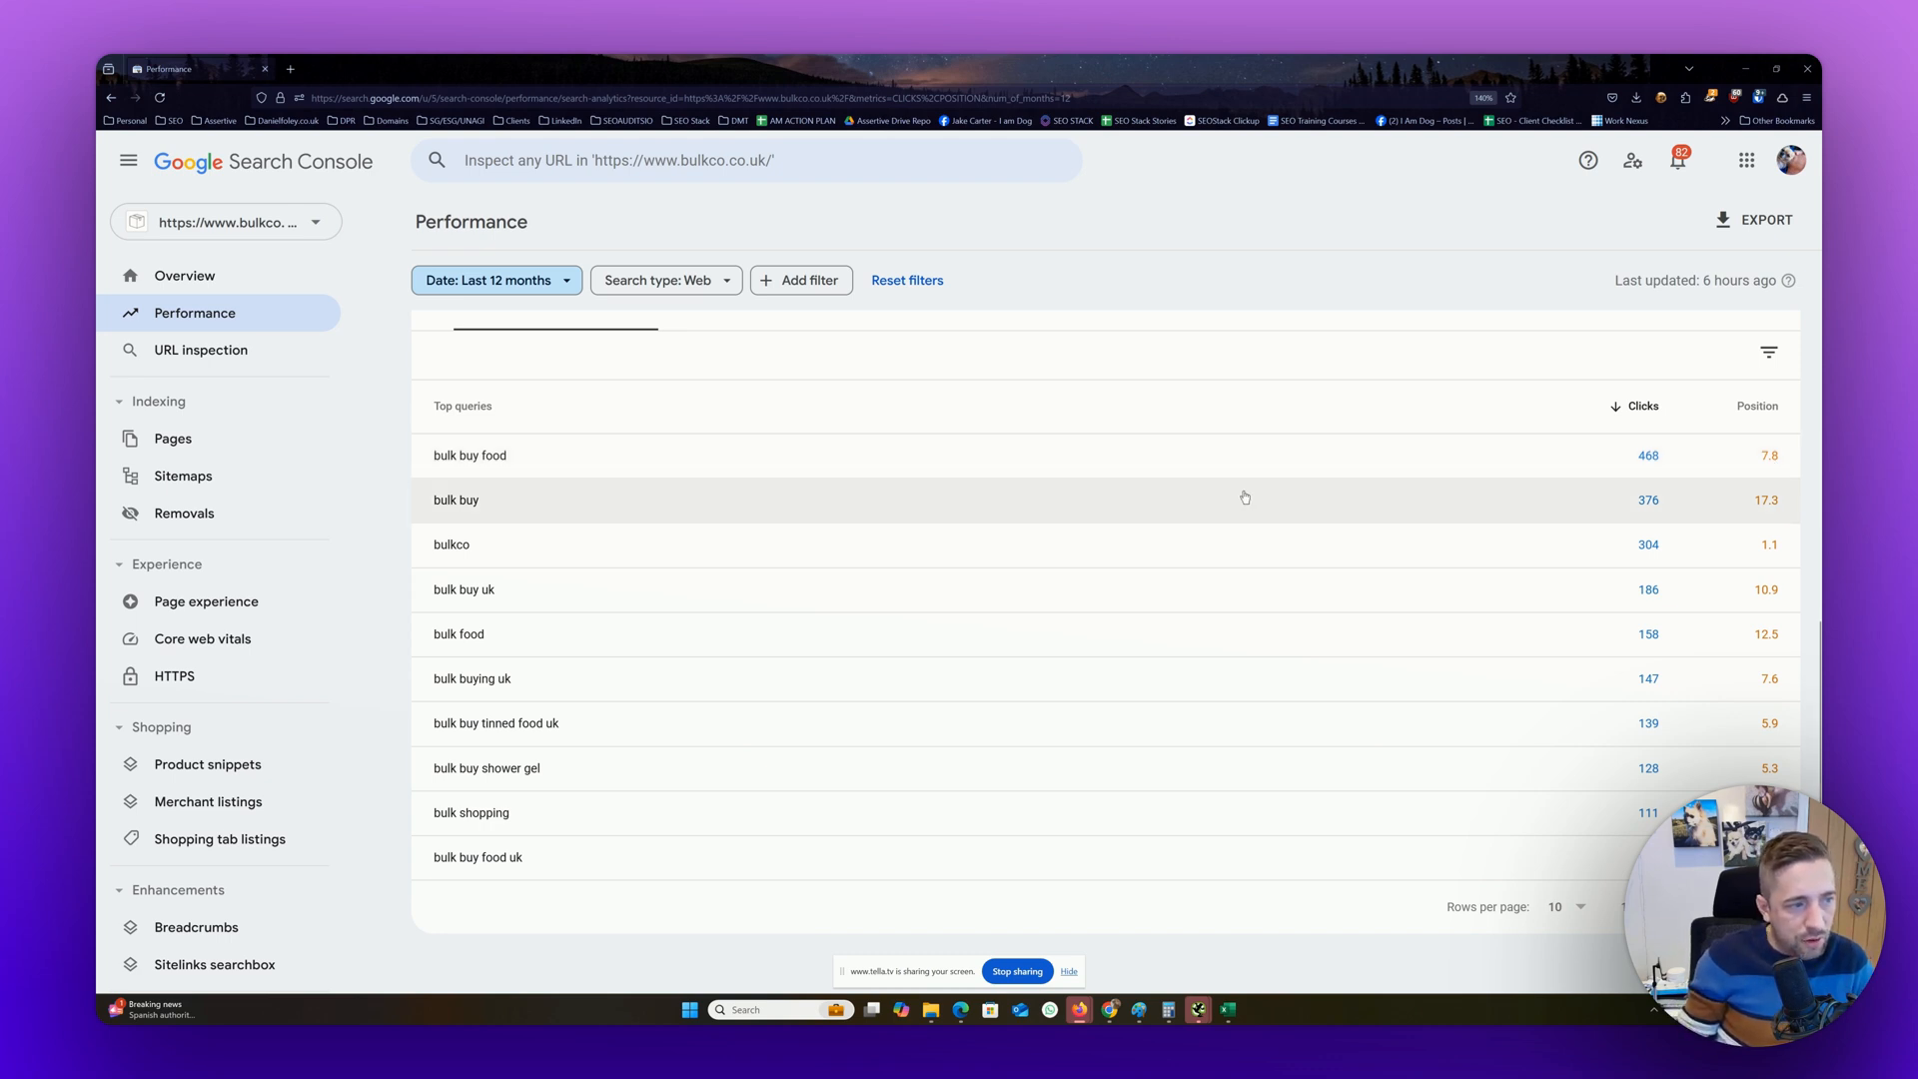
pyautogui.scroll(3, 1245, 504)
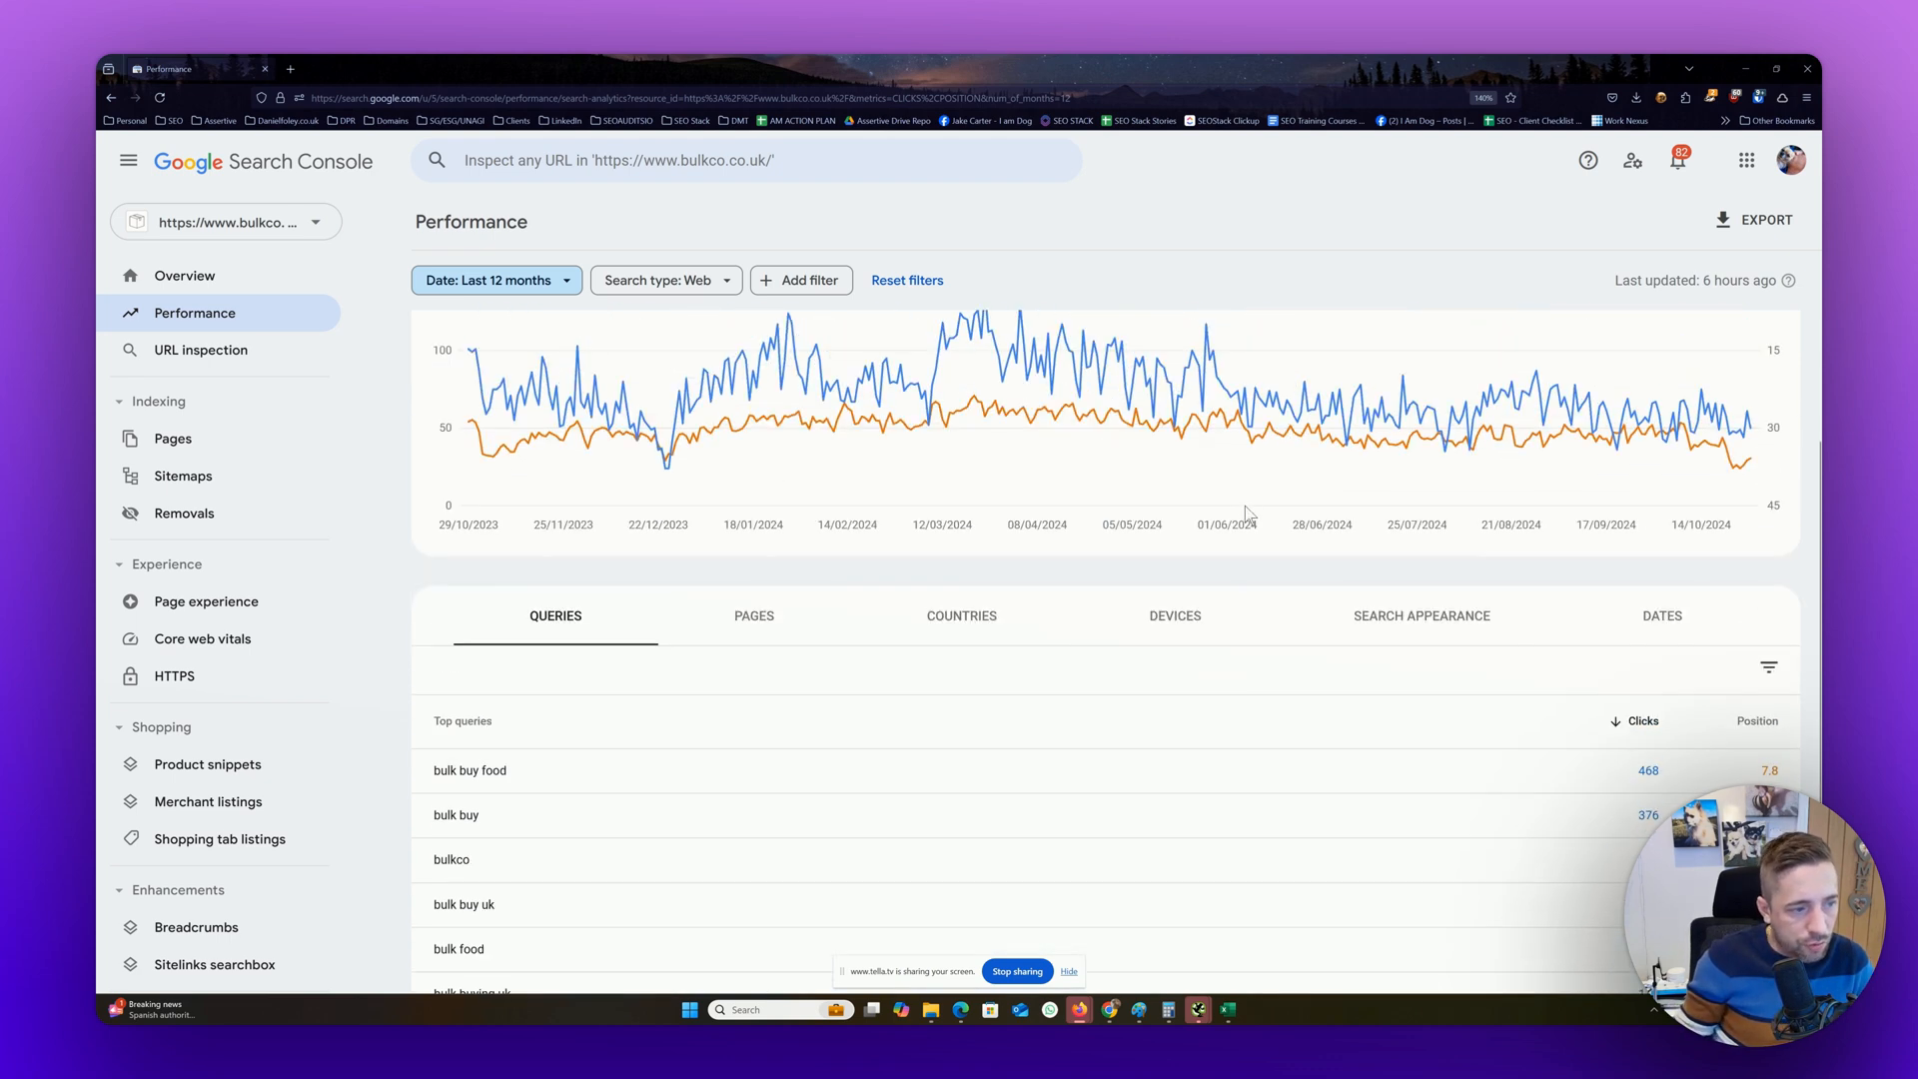
# Filter the report by country to United Kingdom and view the resulting top queries
pyautogui.click(820, 284)
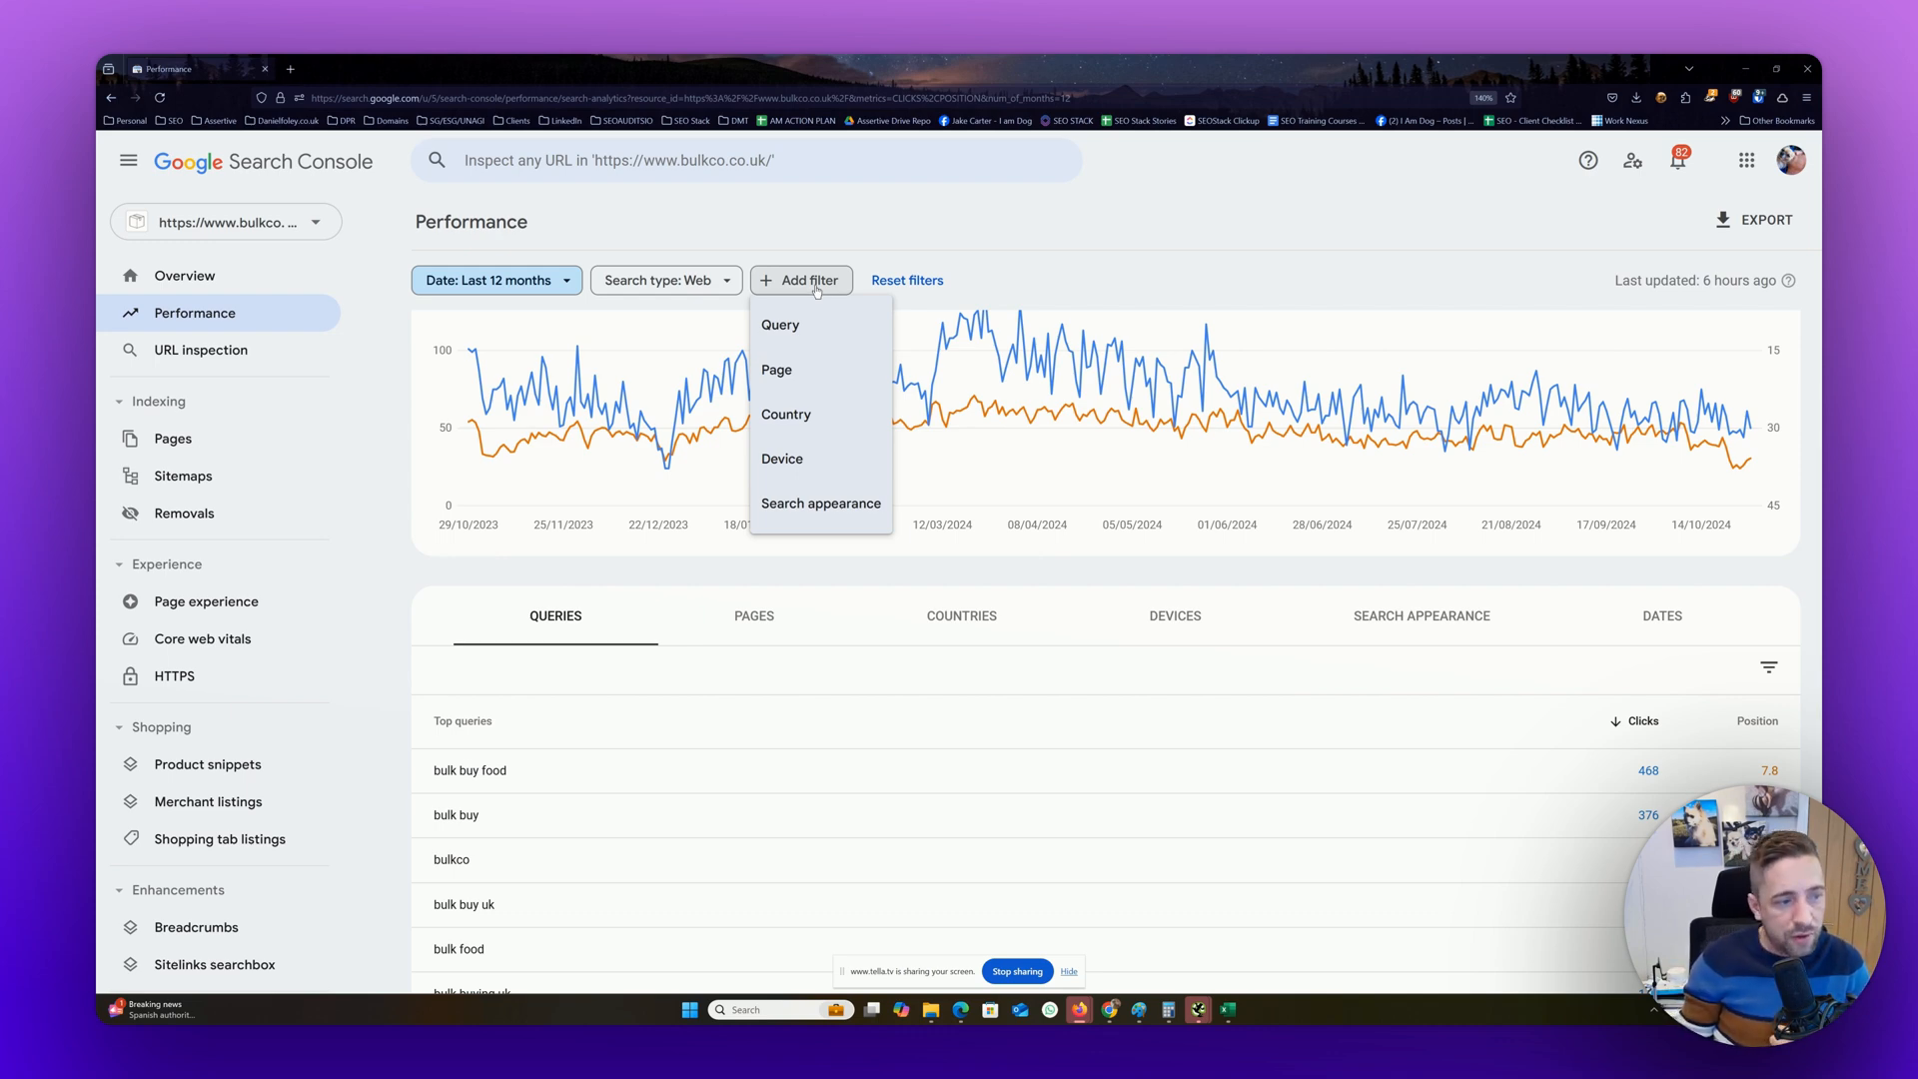
pyautogui.click(793, 417)
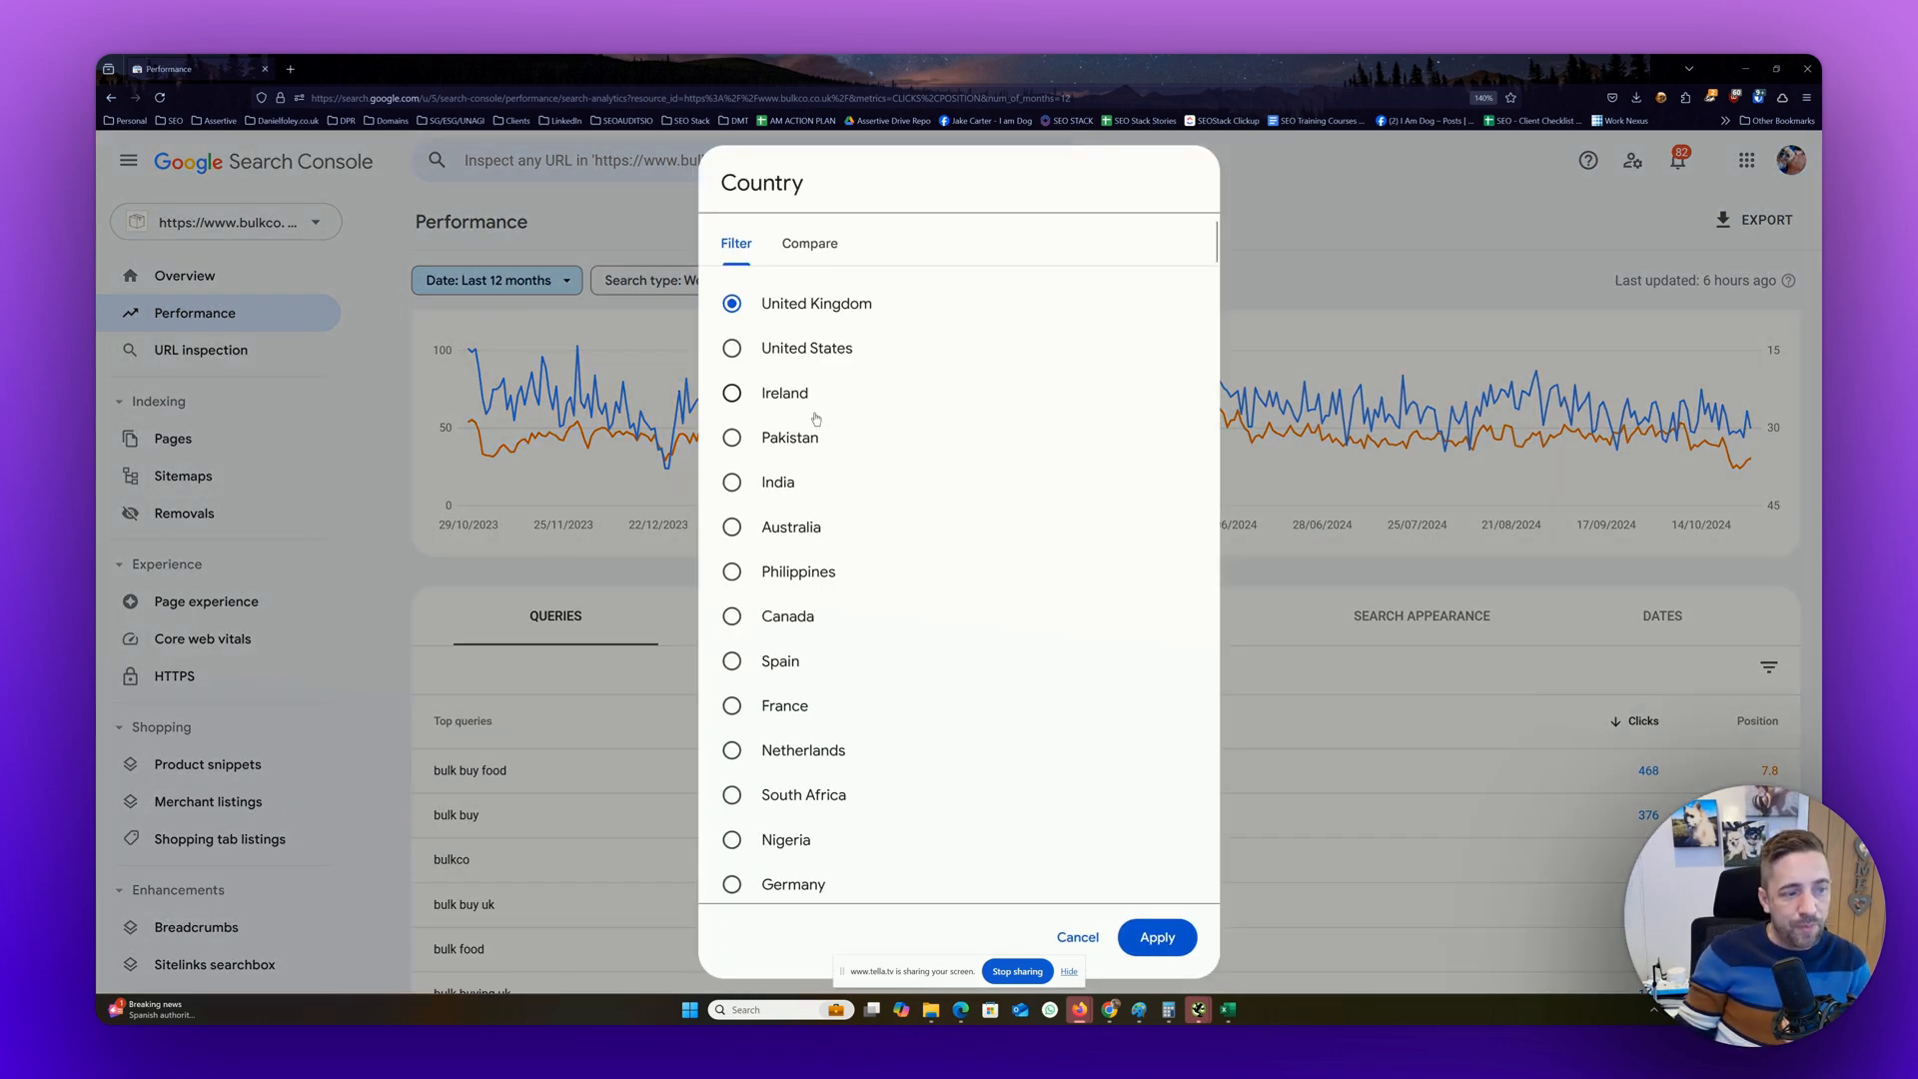
pyautogui.click(1168, 944)
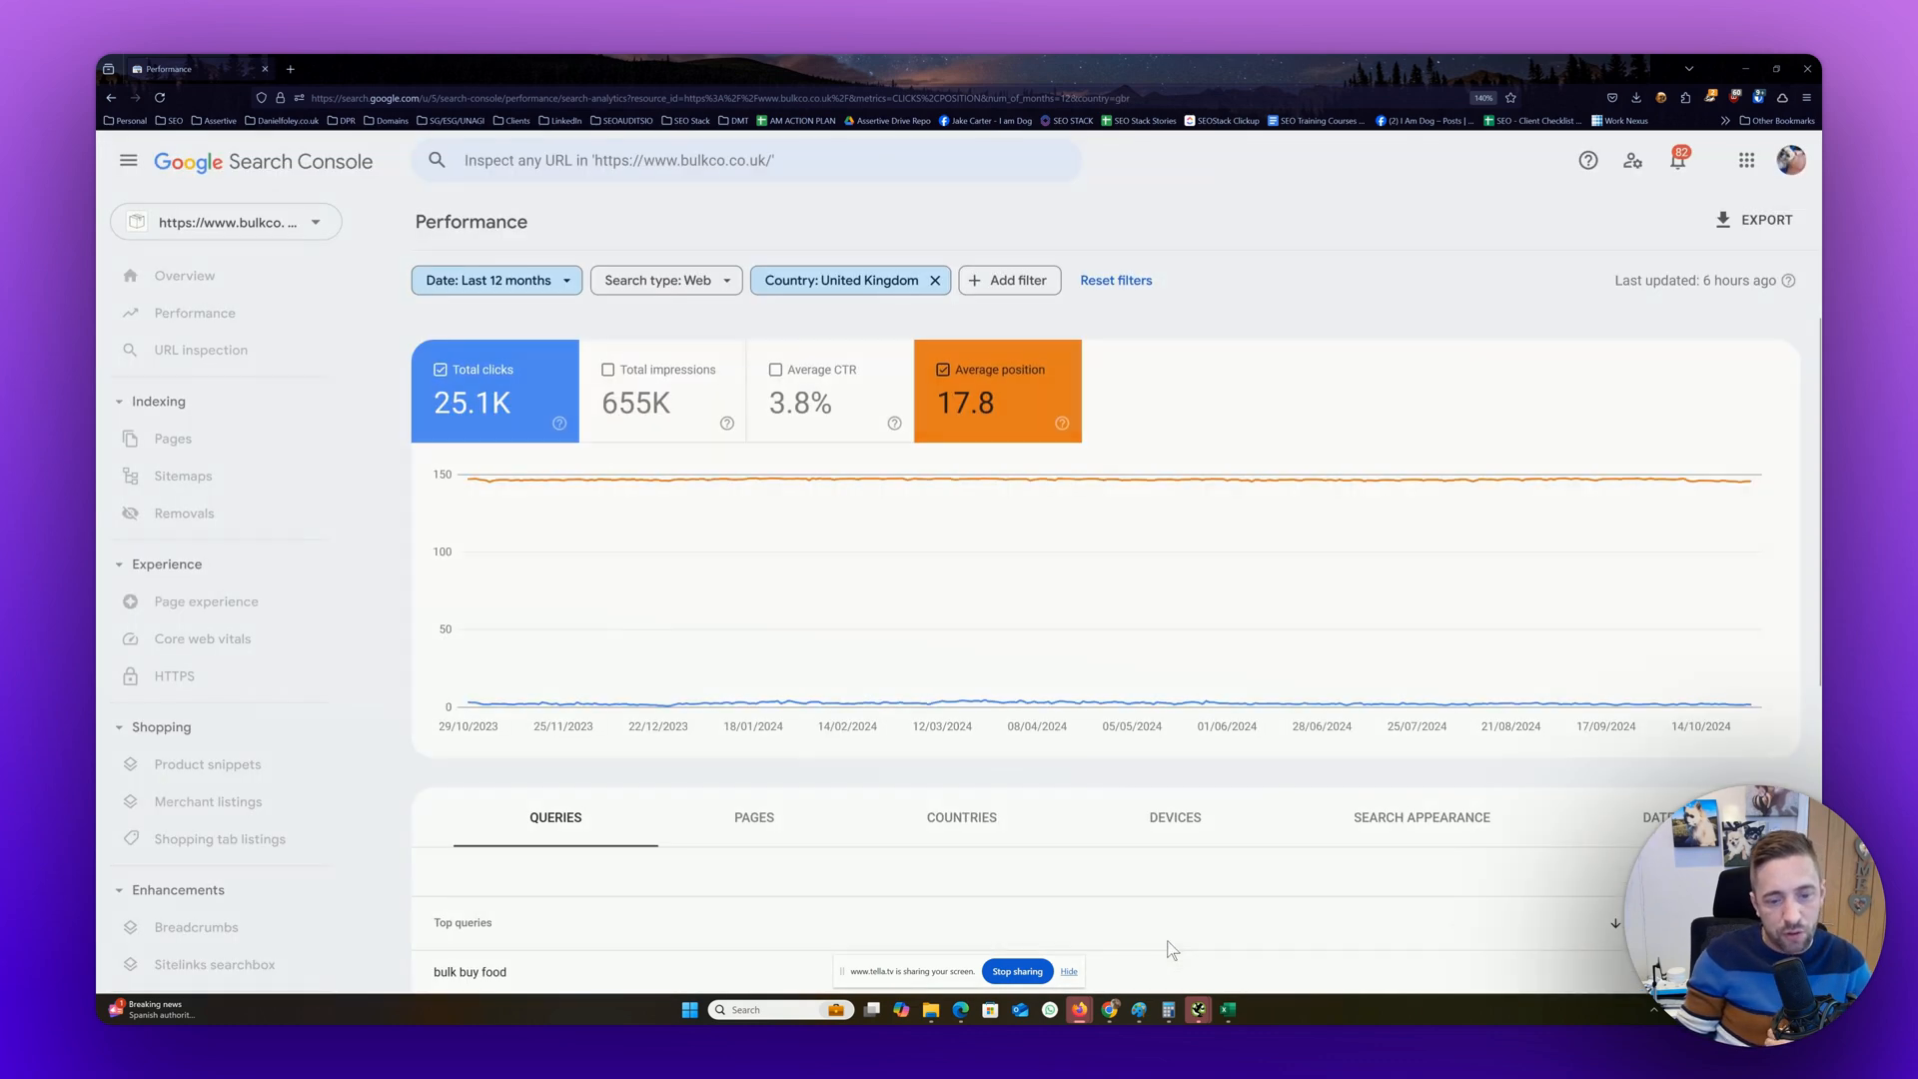
pyautogui.scroll(-5, 1272, 664)
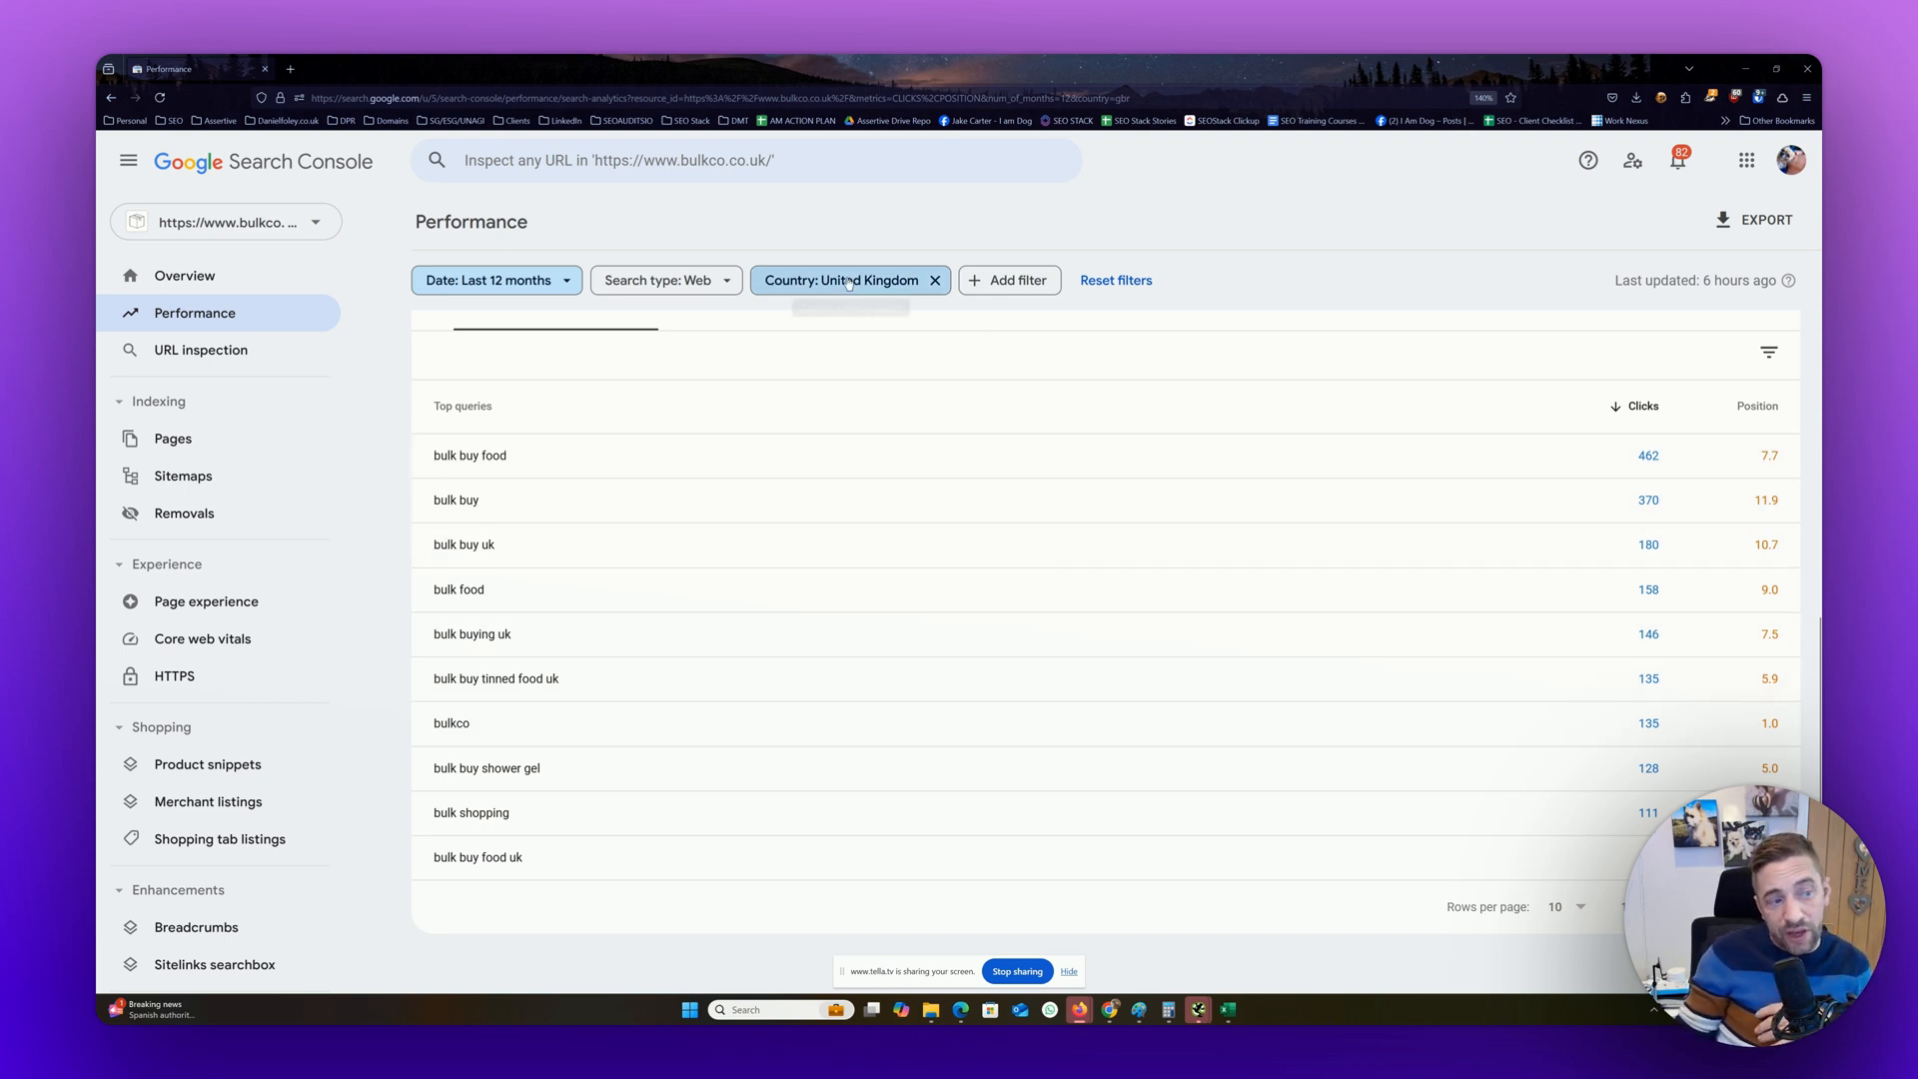
# Set the report's date range to the last 7 days and look over the chart and top queries
pyautogui.click(535, 282)
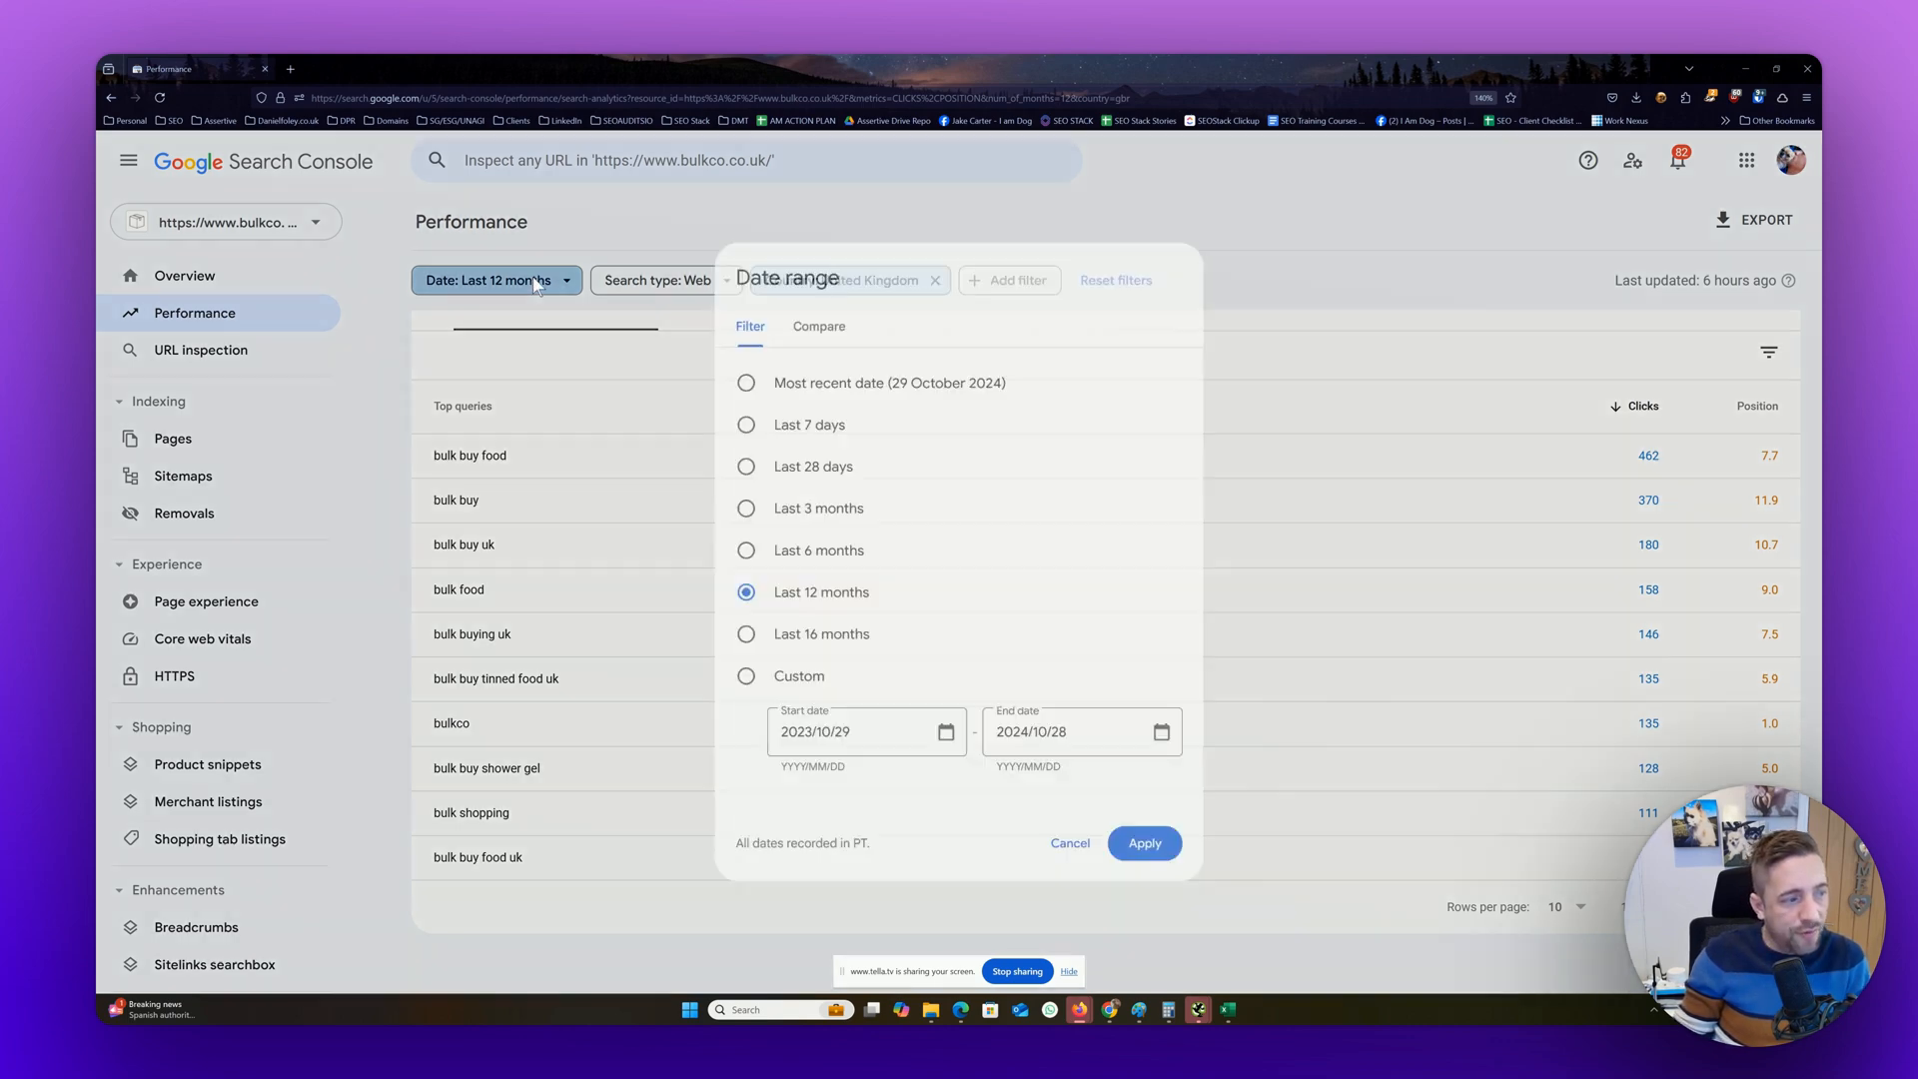
pyautogui.click(752, 416)
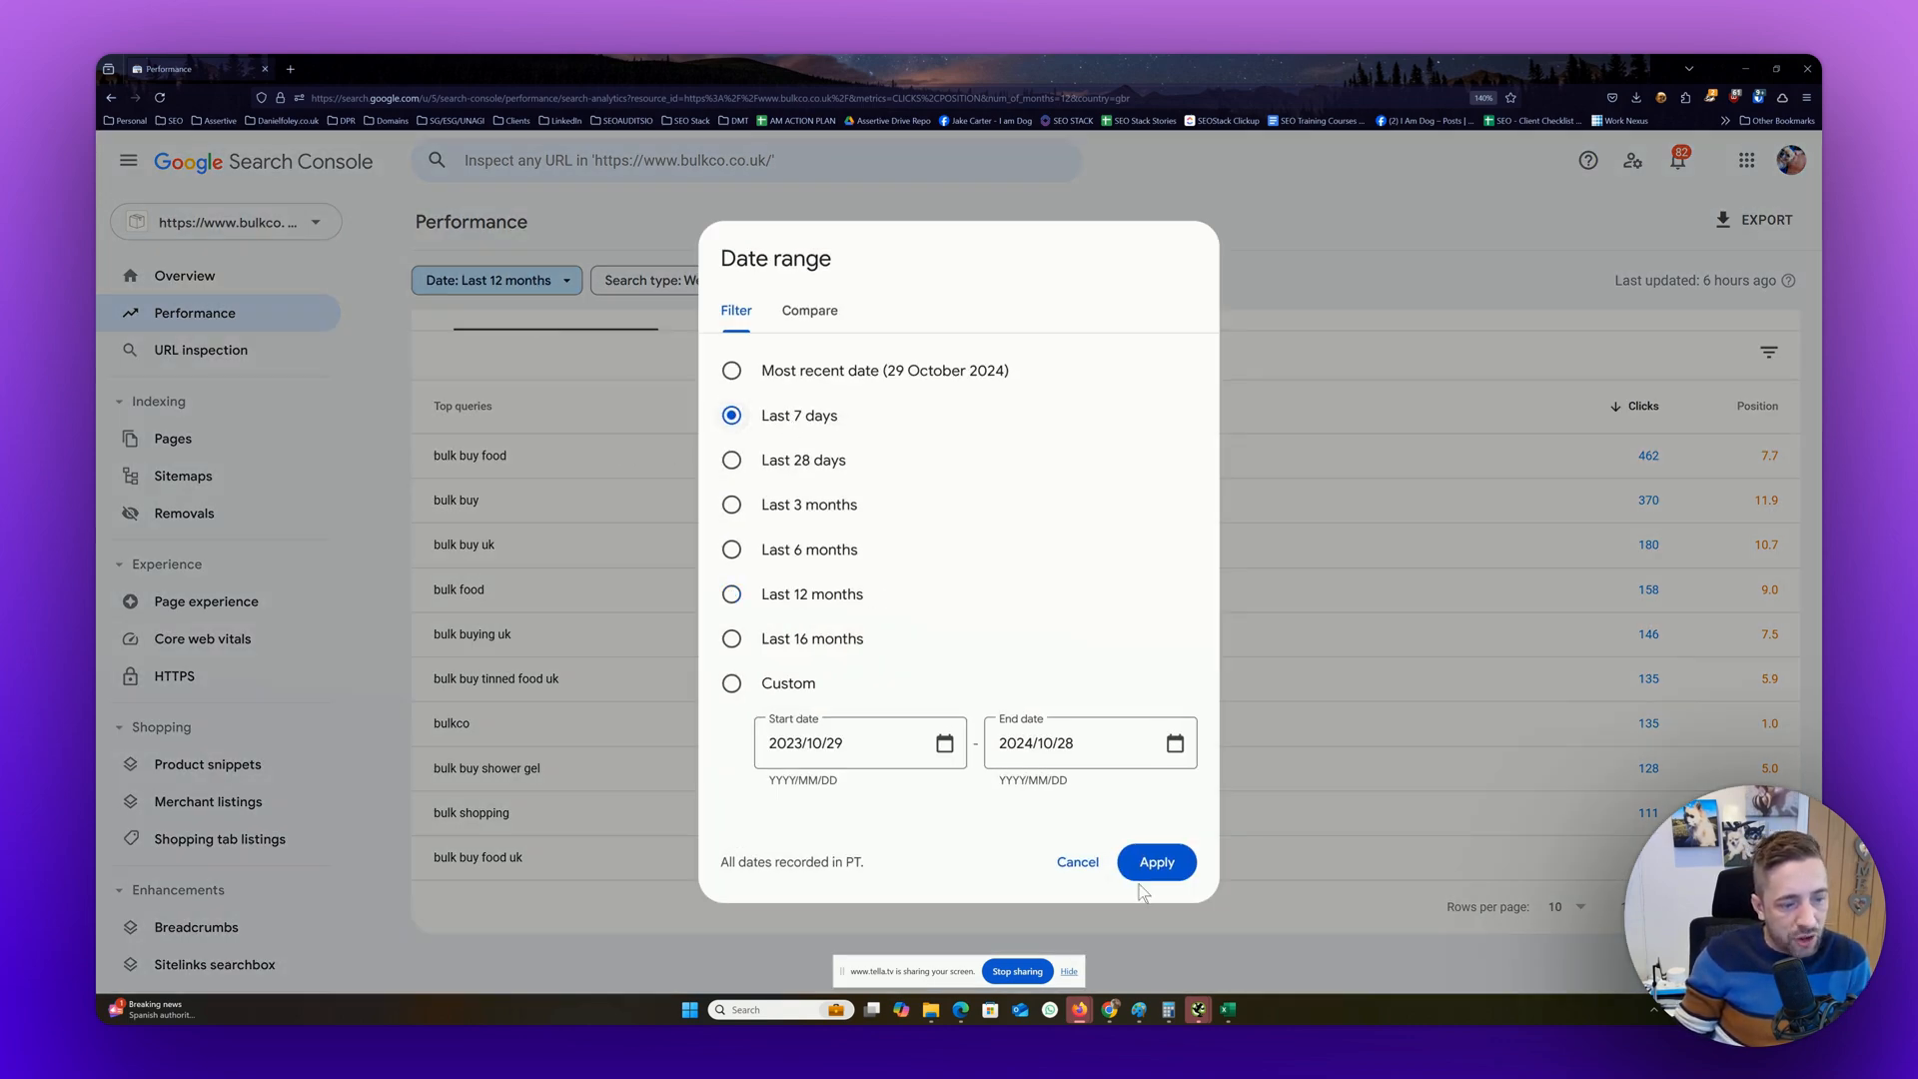
pyautogui.click(1155, 861)
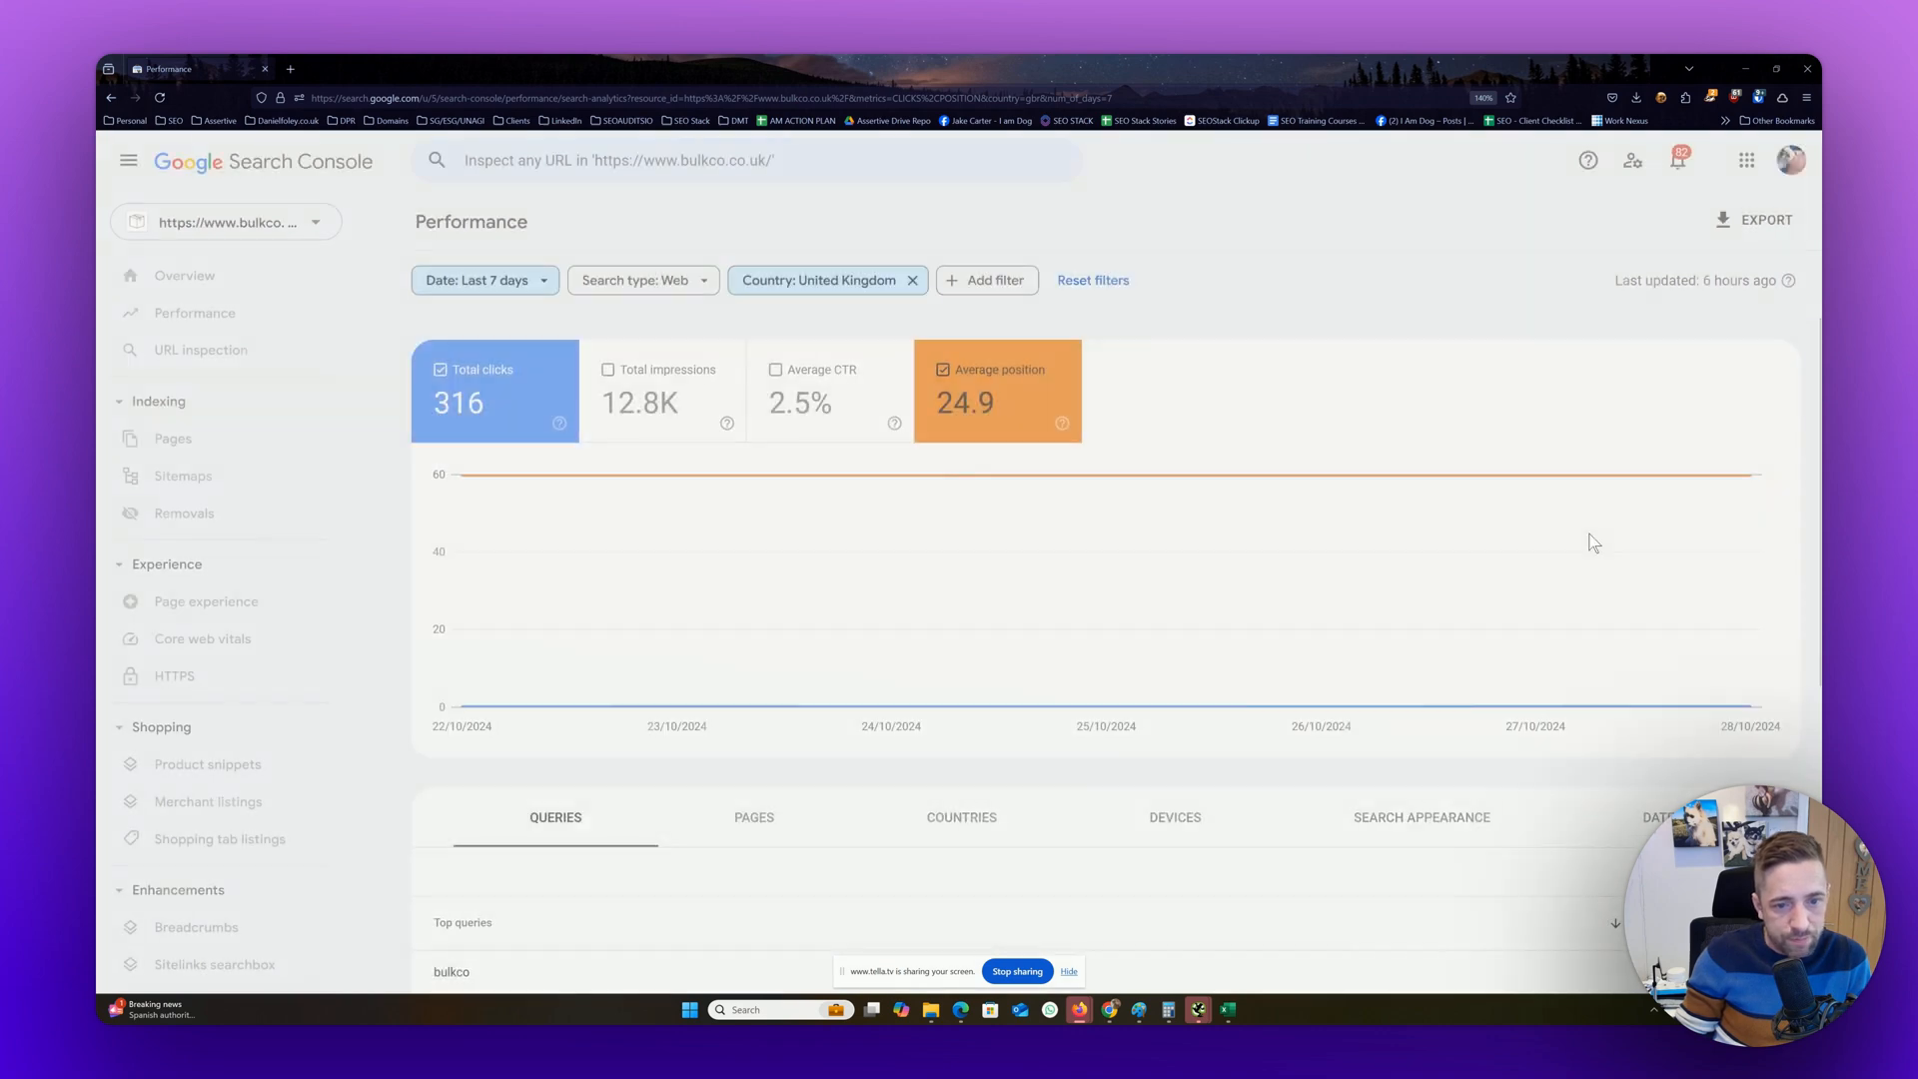
pyautogui.scroll(-3, 1623, 566)
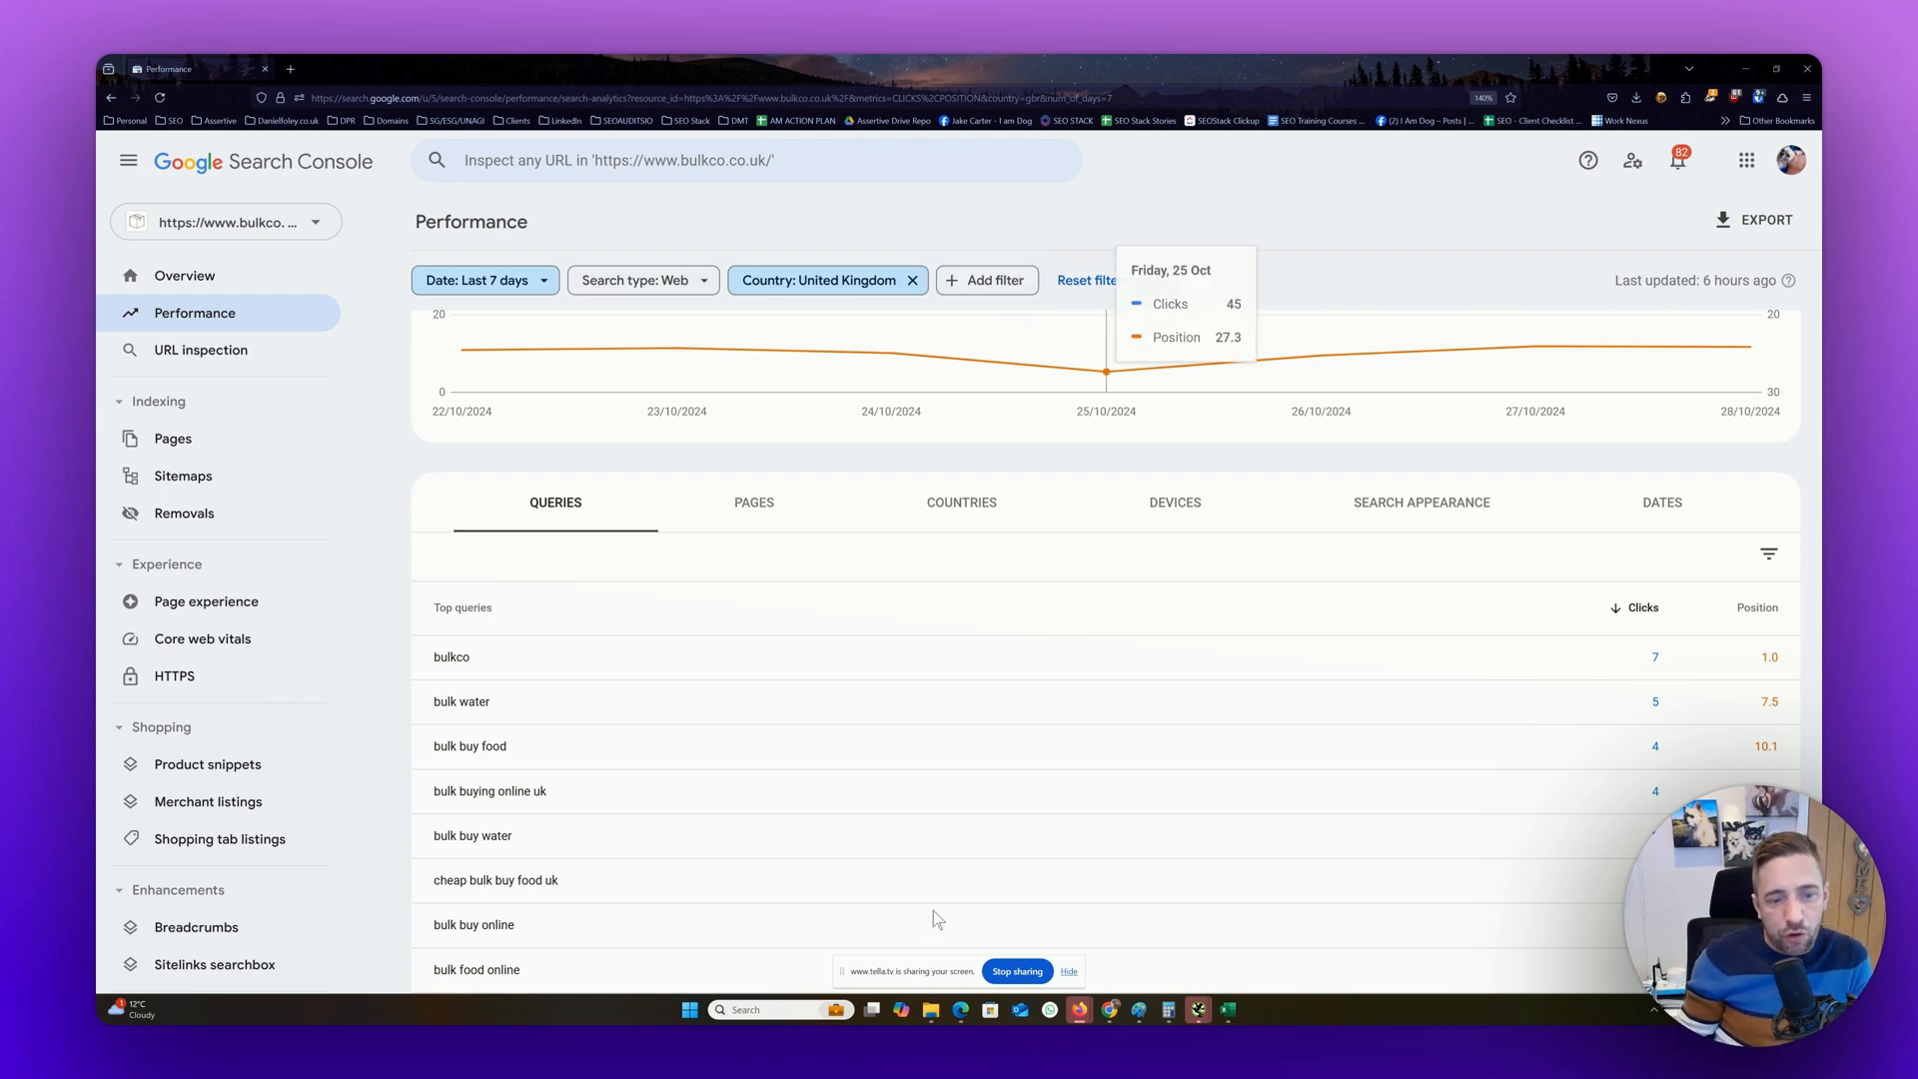
pyautogui.scroll(-2, 976, 908)
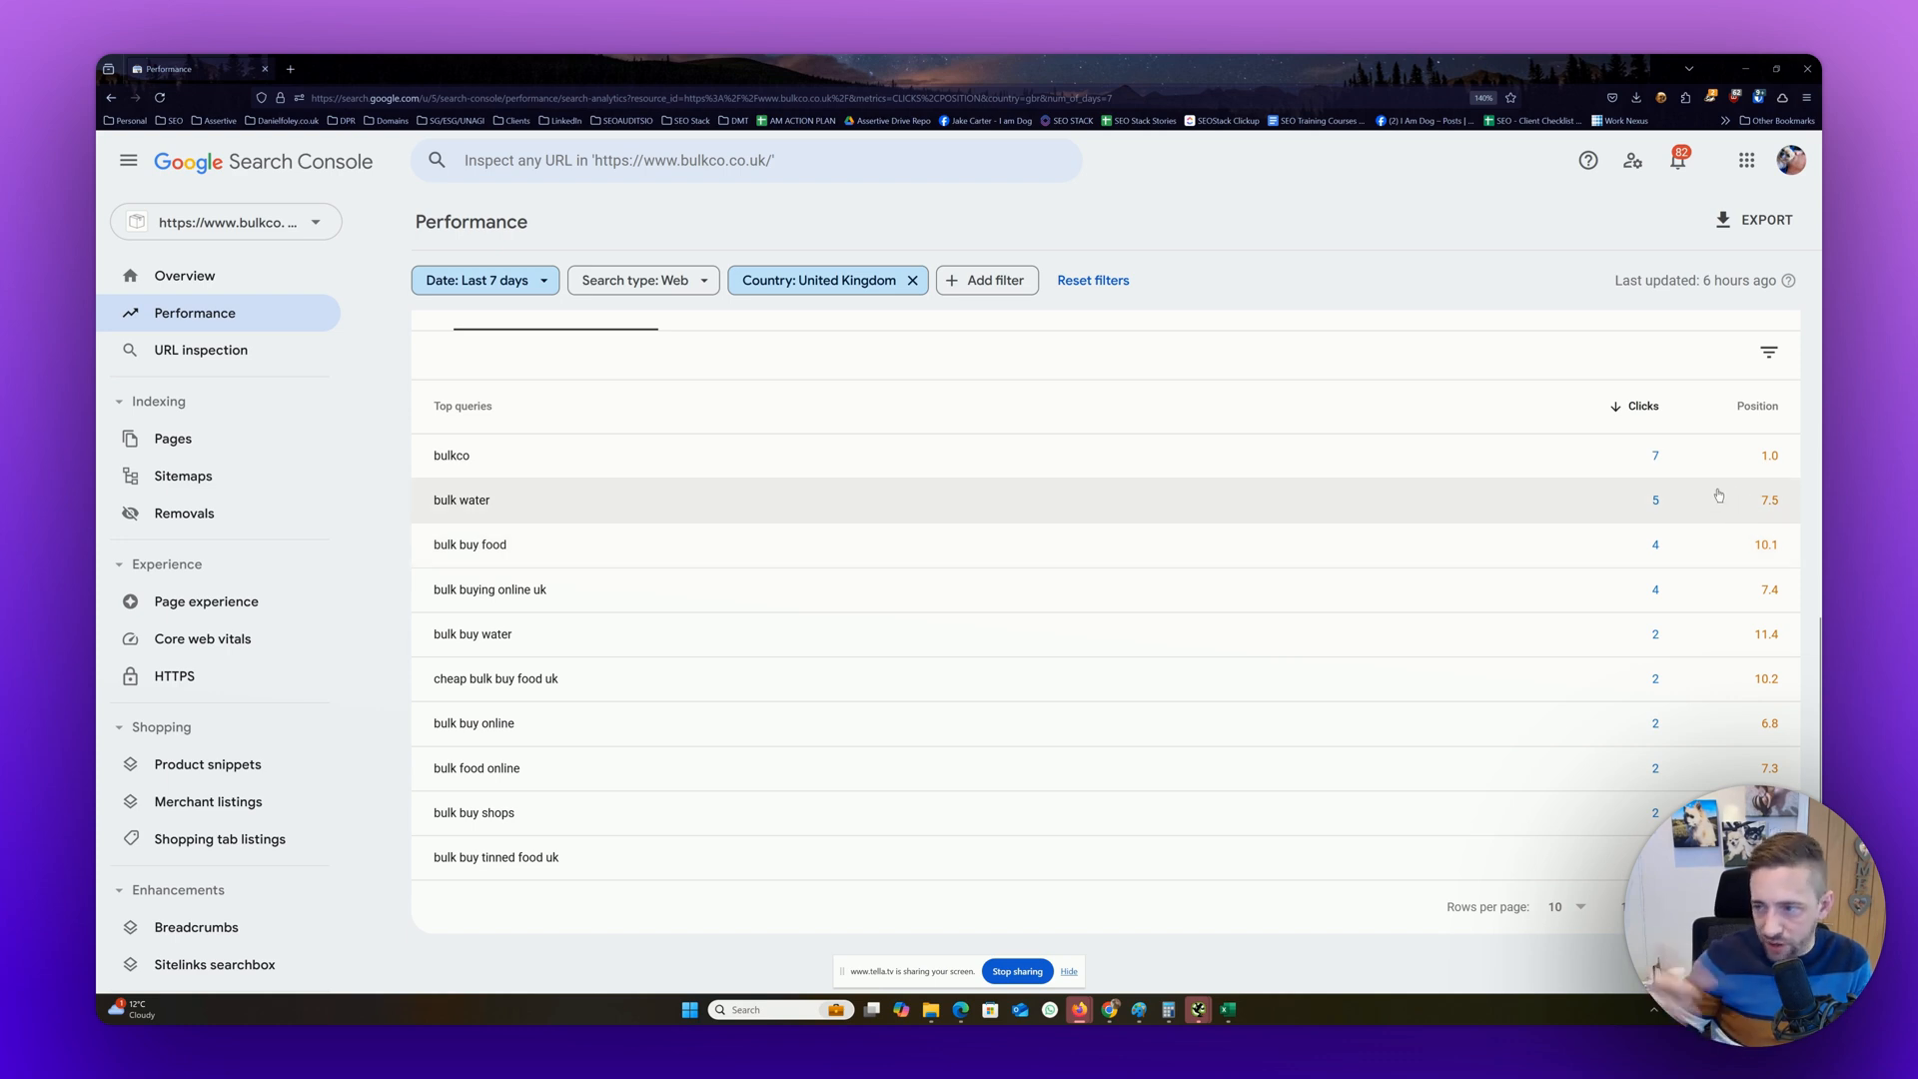
pyautogui.scroll(5, 1719, 495)
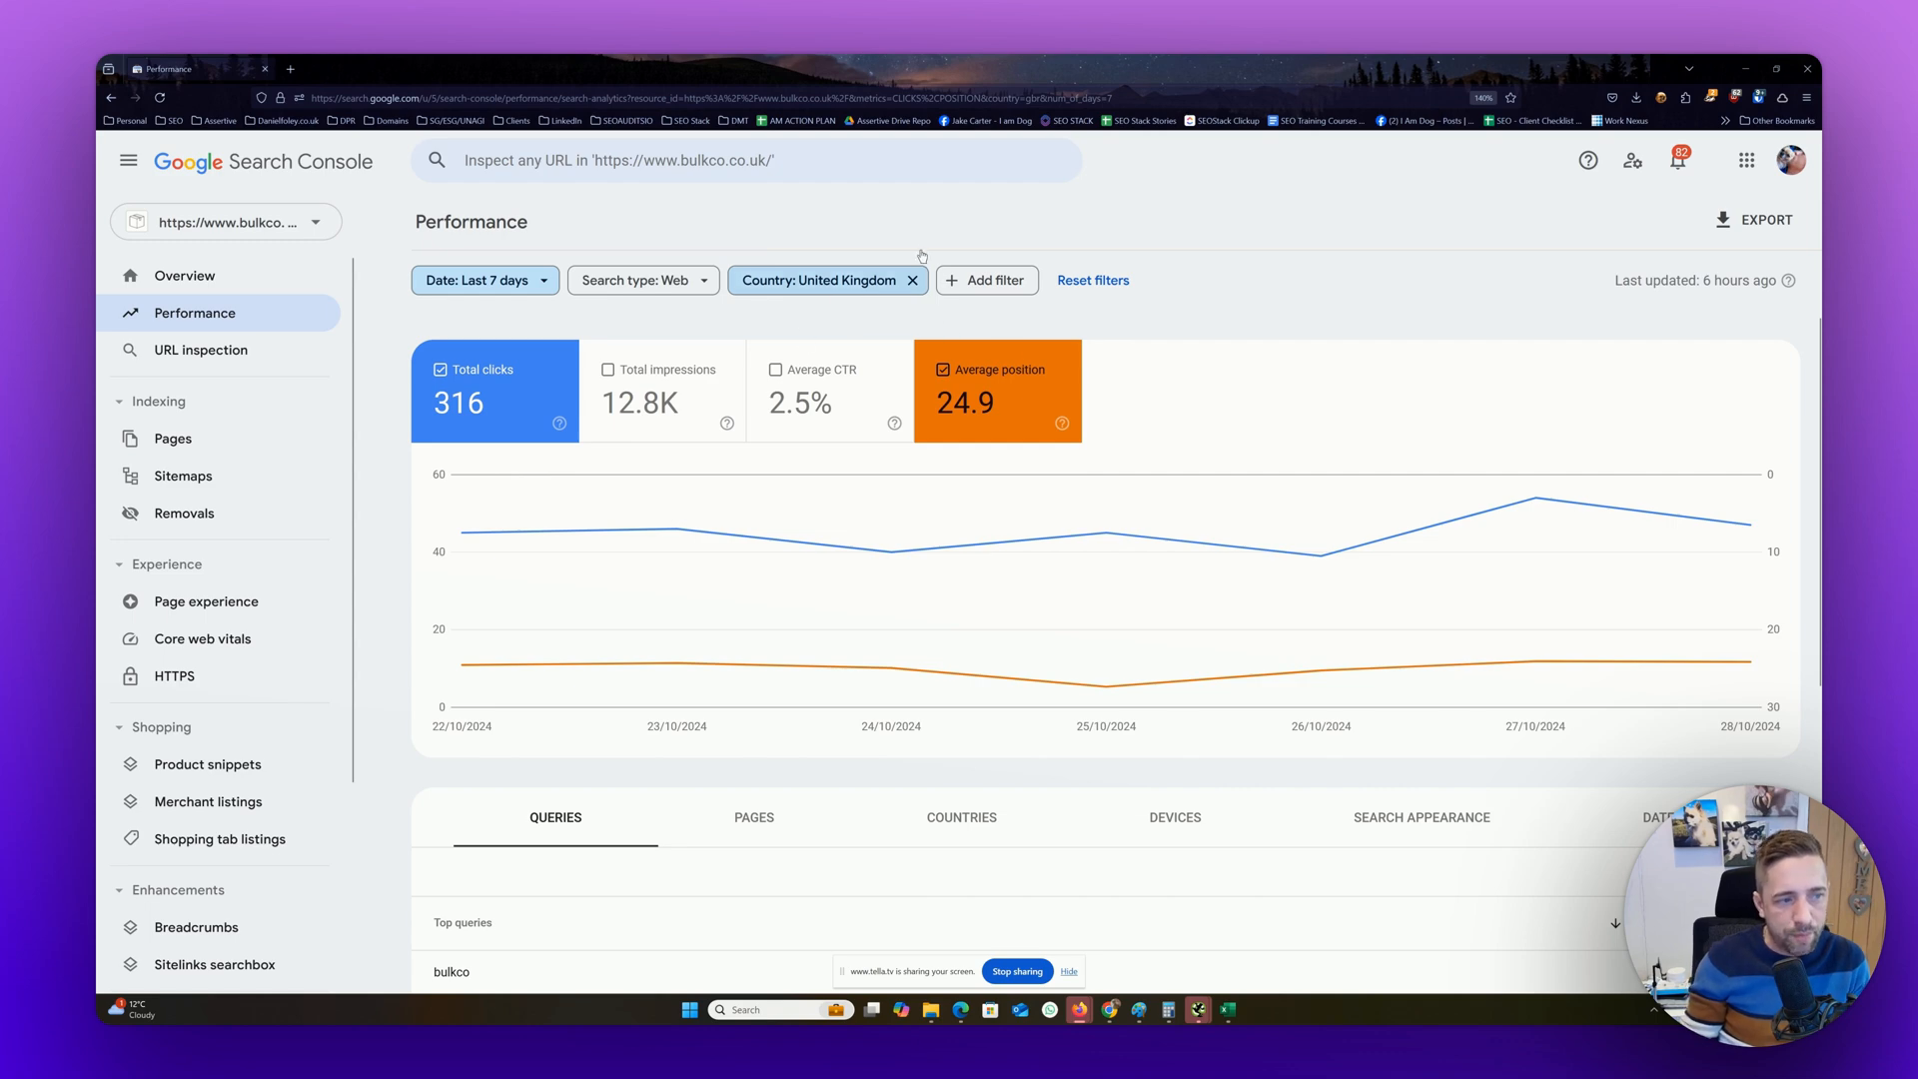
# Remove the United Kingdom country filter, and add total impressions and average CTR to the chart and top queries table
pyautogui.click(912, 282)
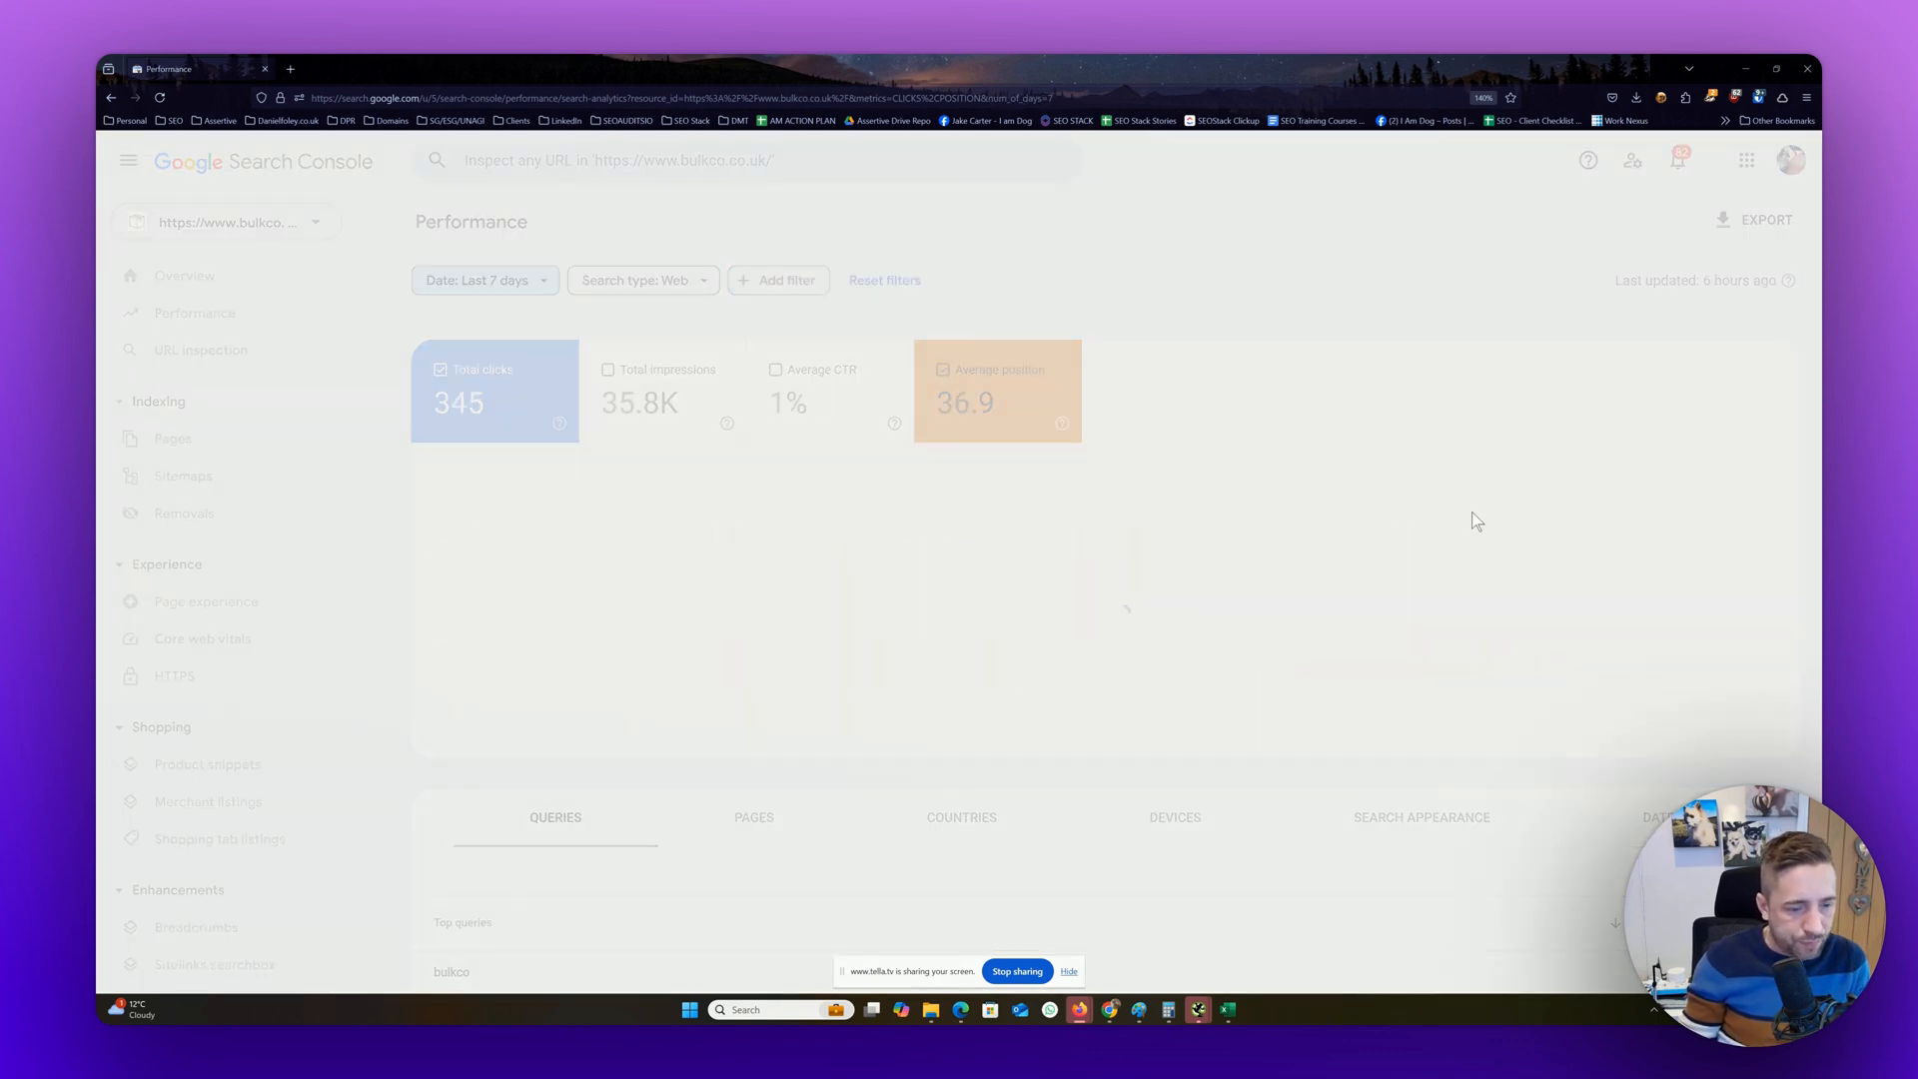
pyautogui.scroll(-5, 1144, 803)
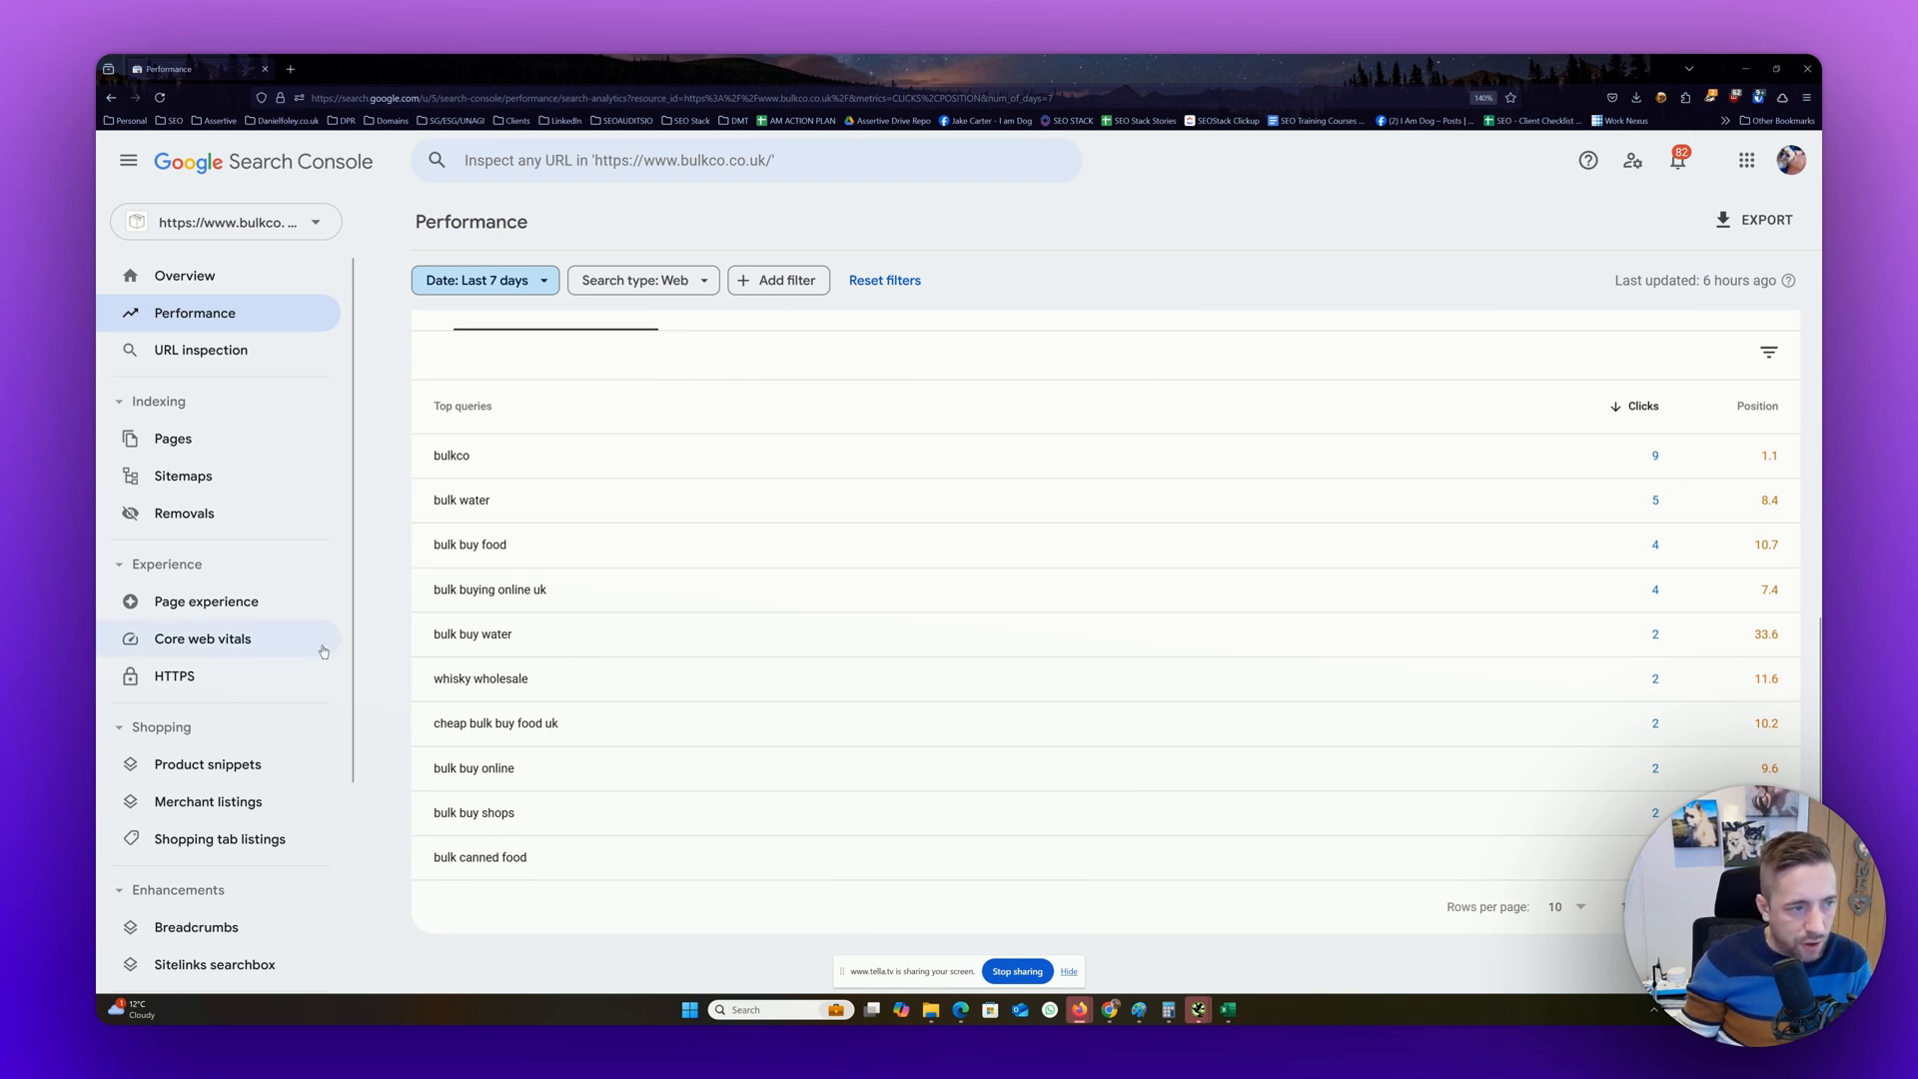
pyautogui.scroll(5, 826, 496)
pyautogui.click(620, 386)
pyautogui.click(799, 385)
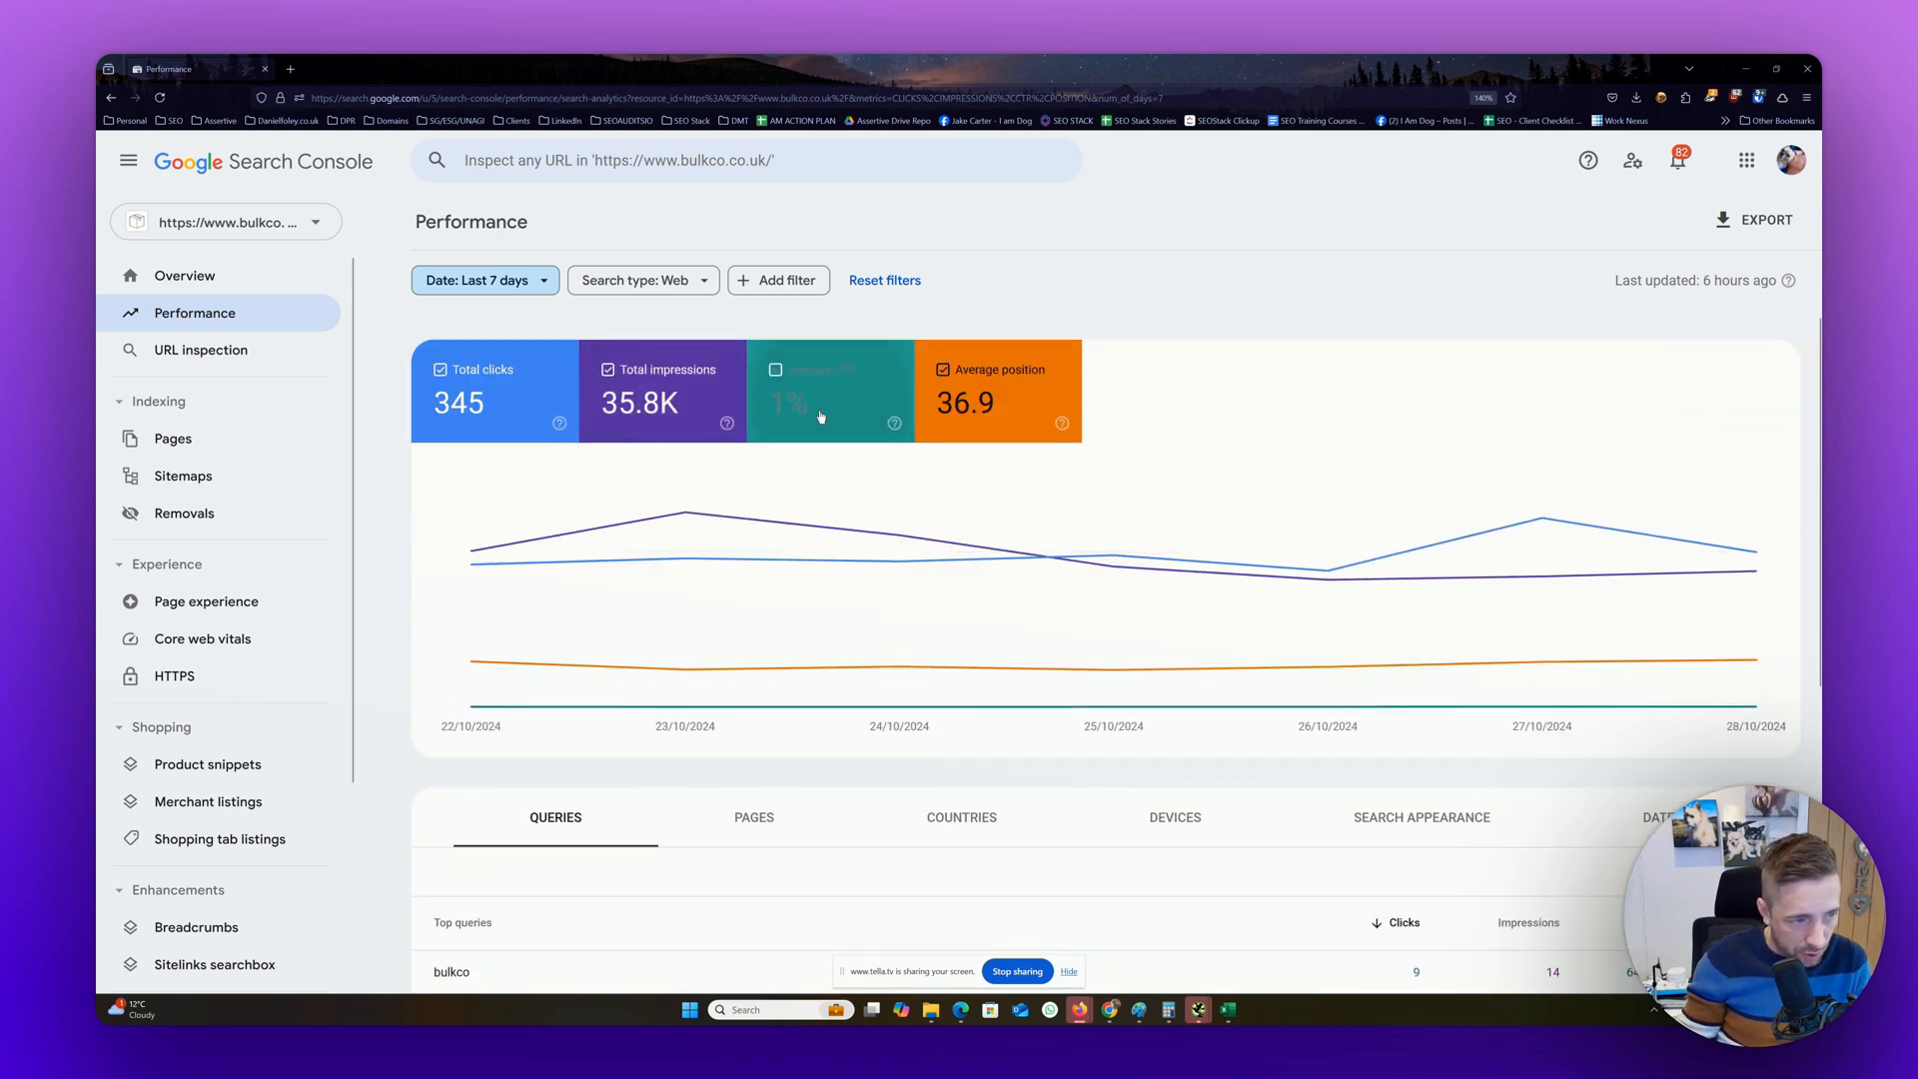
pyautogui.scroll(-5, 865, 492)
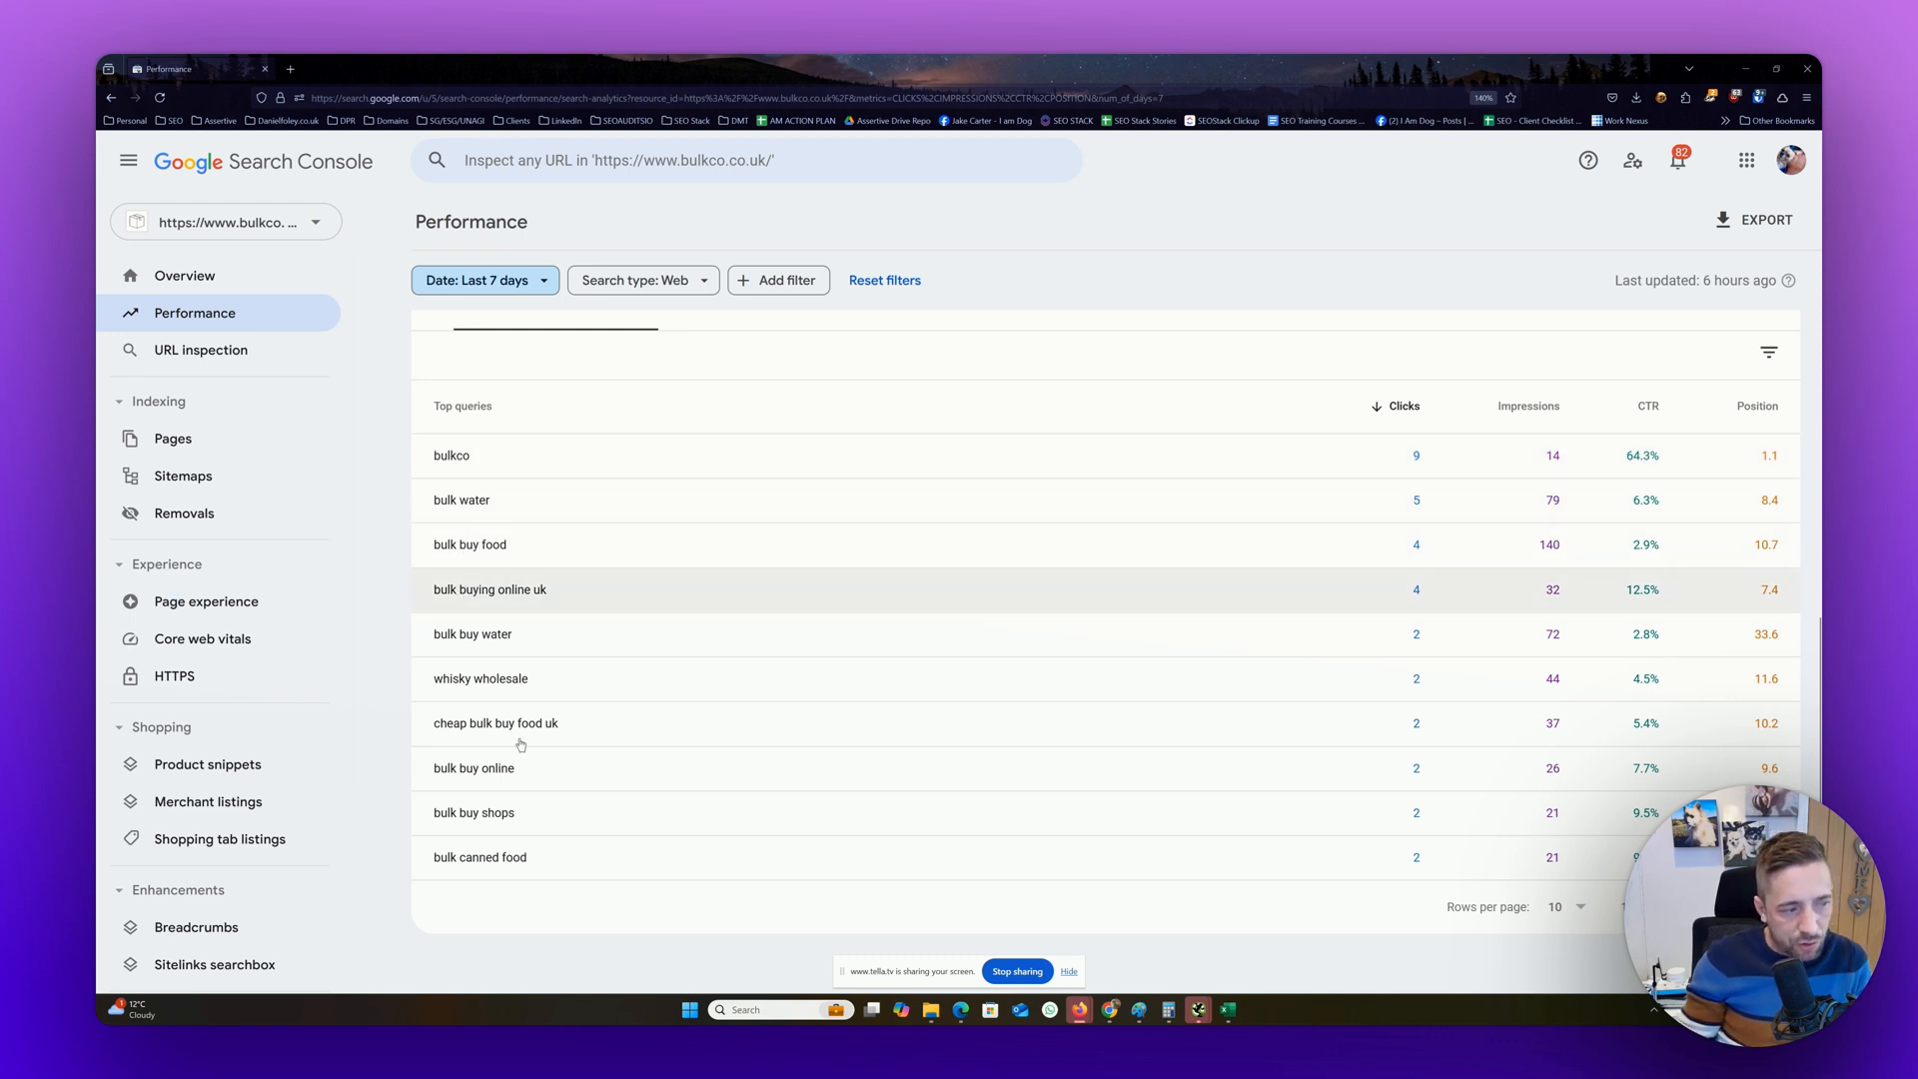
# Filter the report to the query "bulk buy food" and inspect the daily metric values on the chart
pyautogui.click(496, 551)
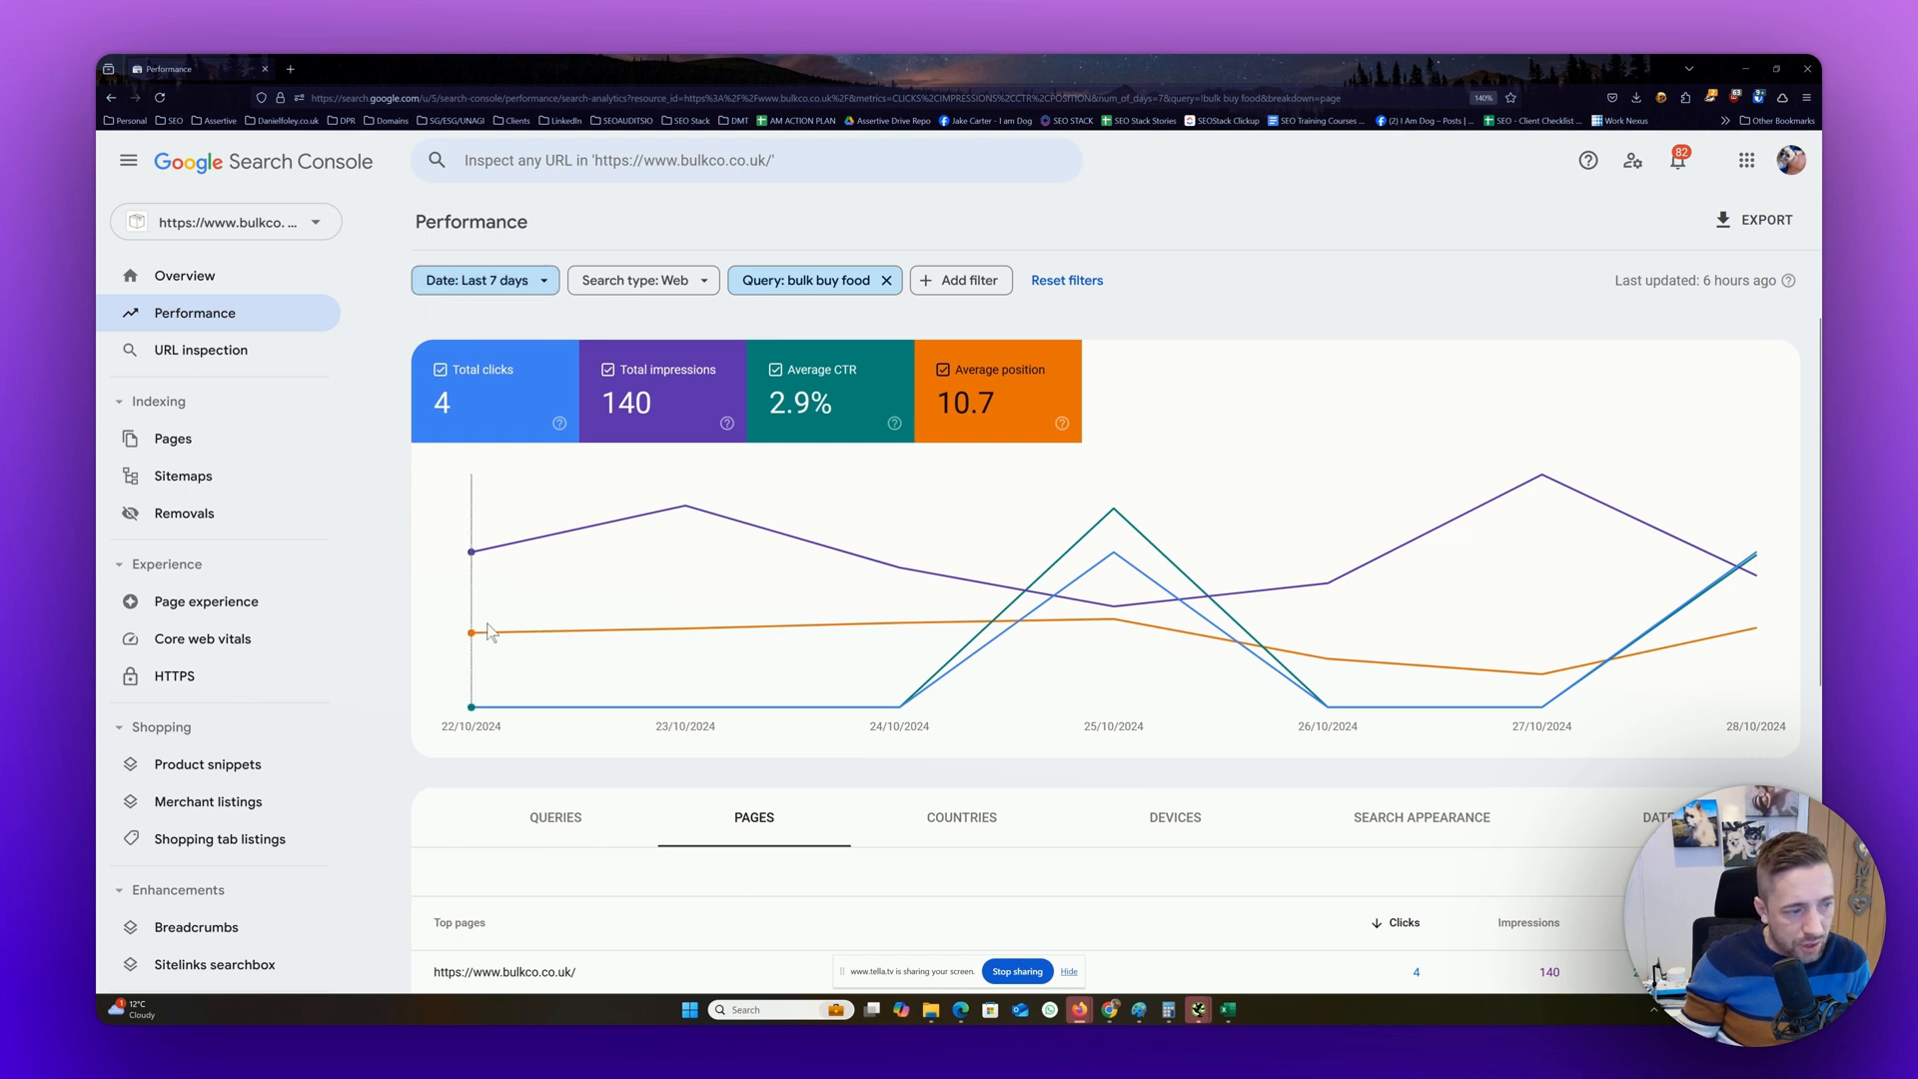
pyautogui.moveTo(611, 631)
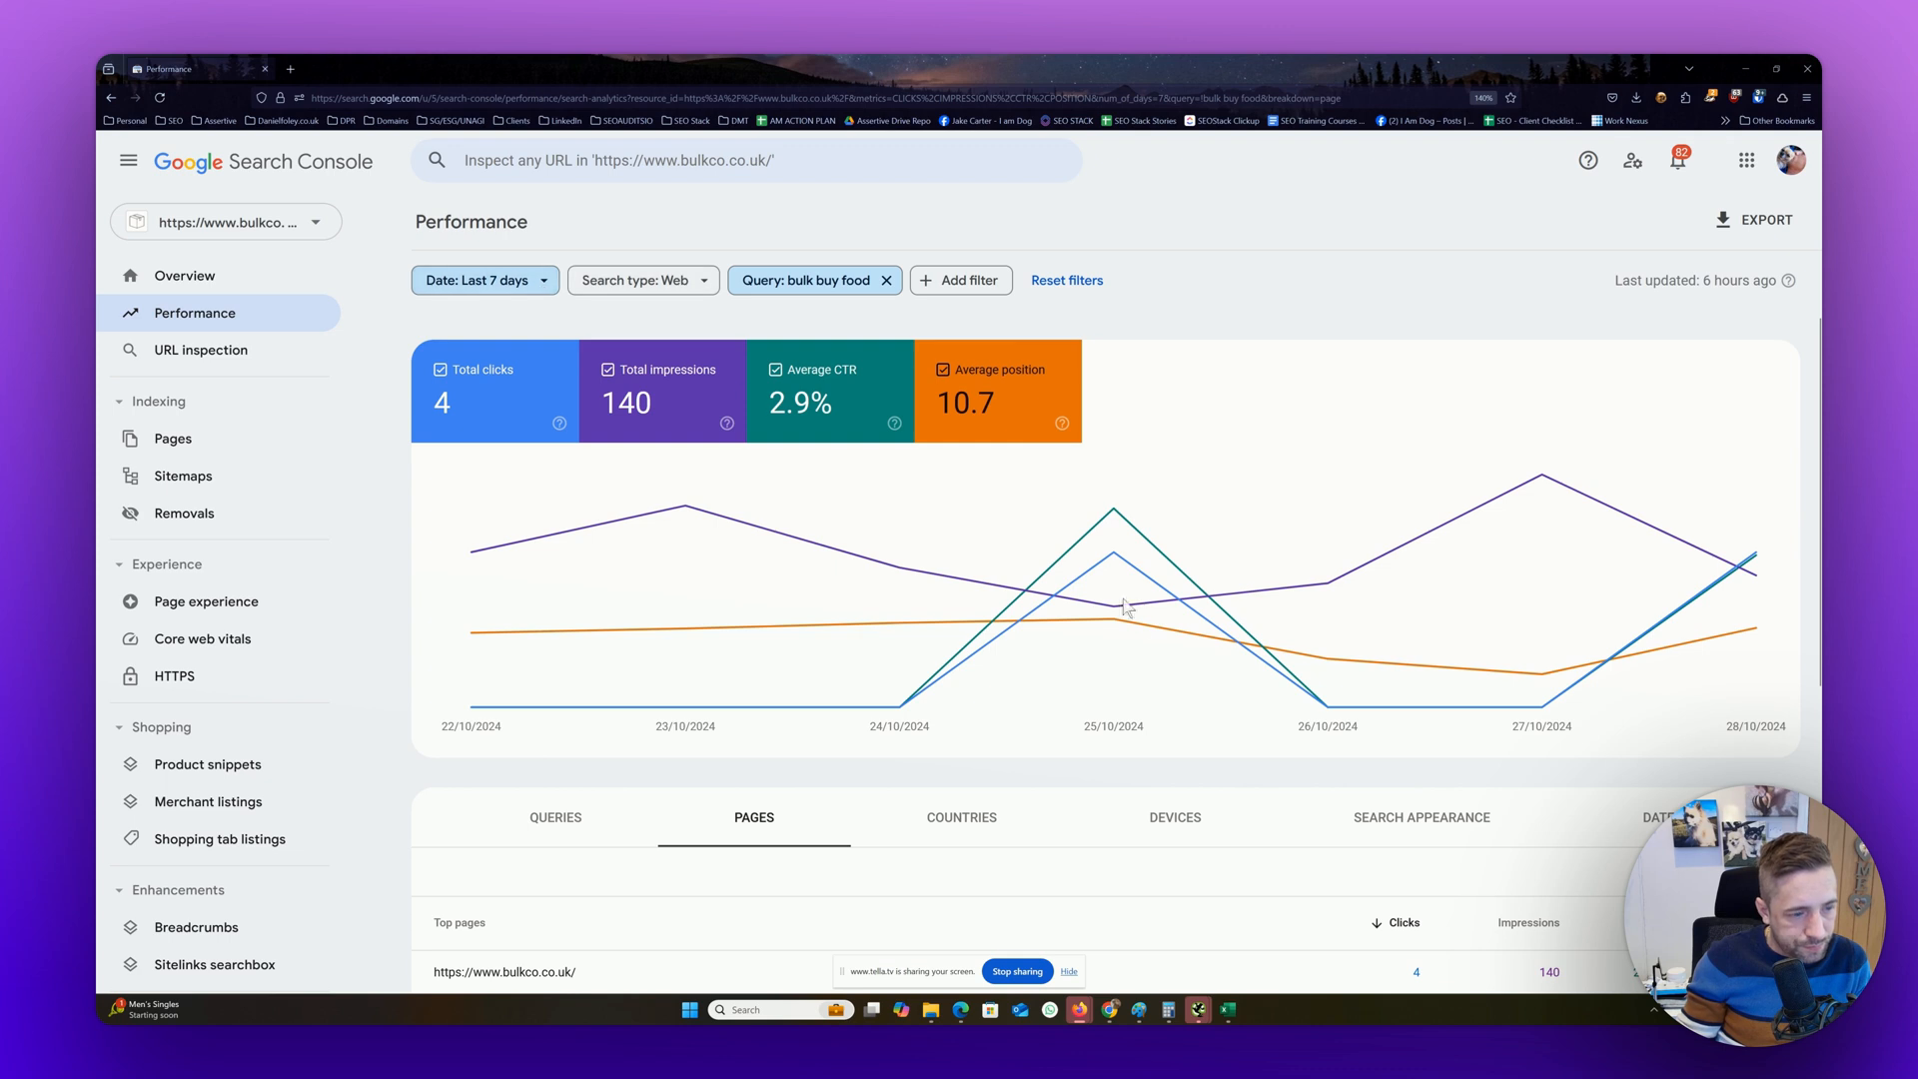
pyautogui.moveTo(1124, 626)
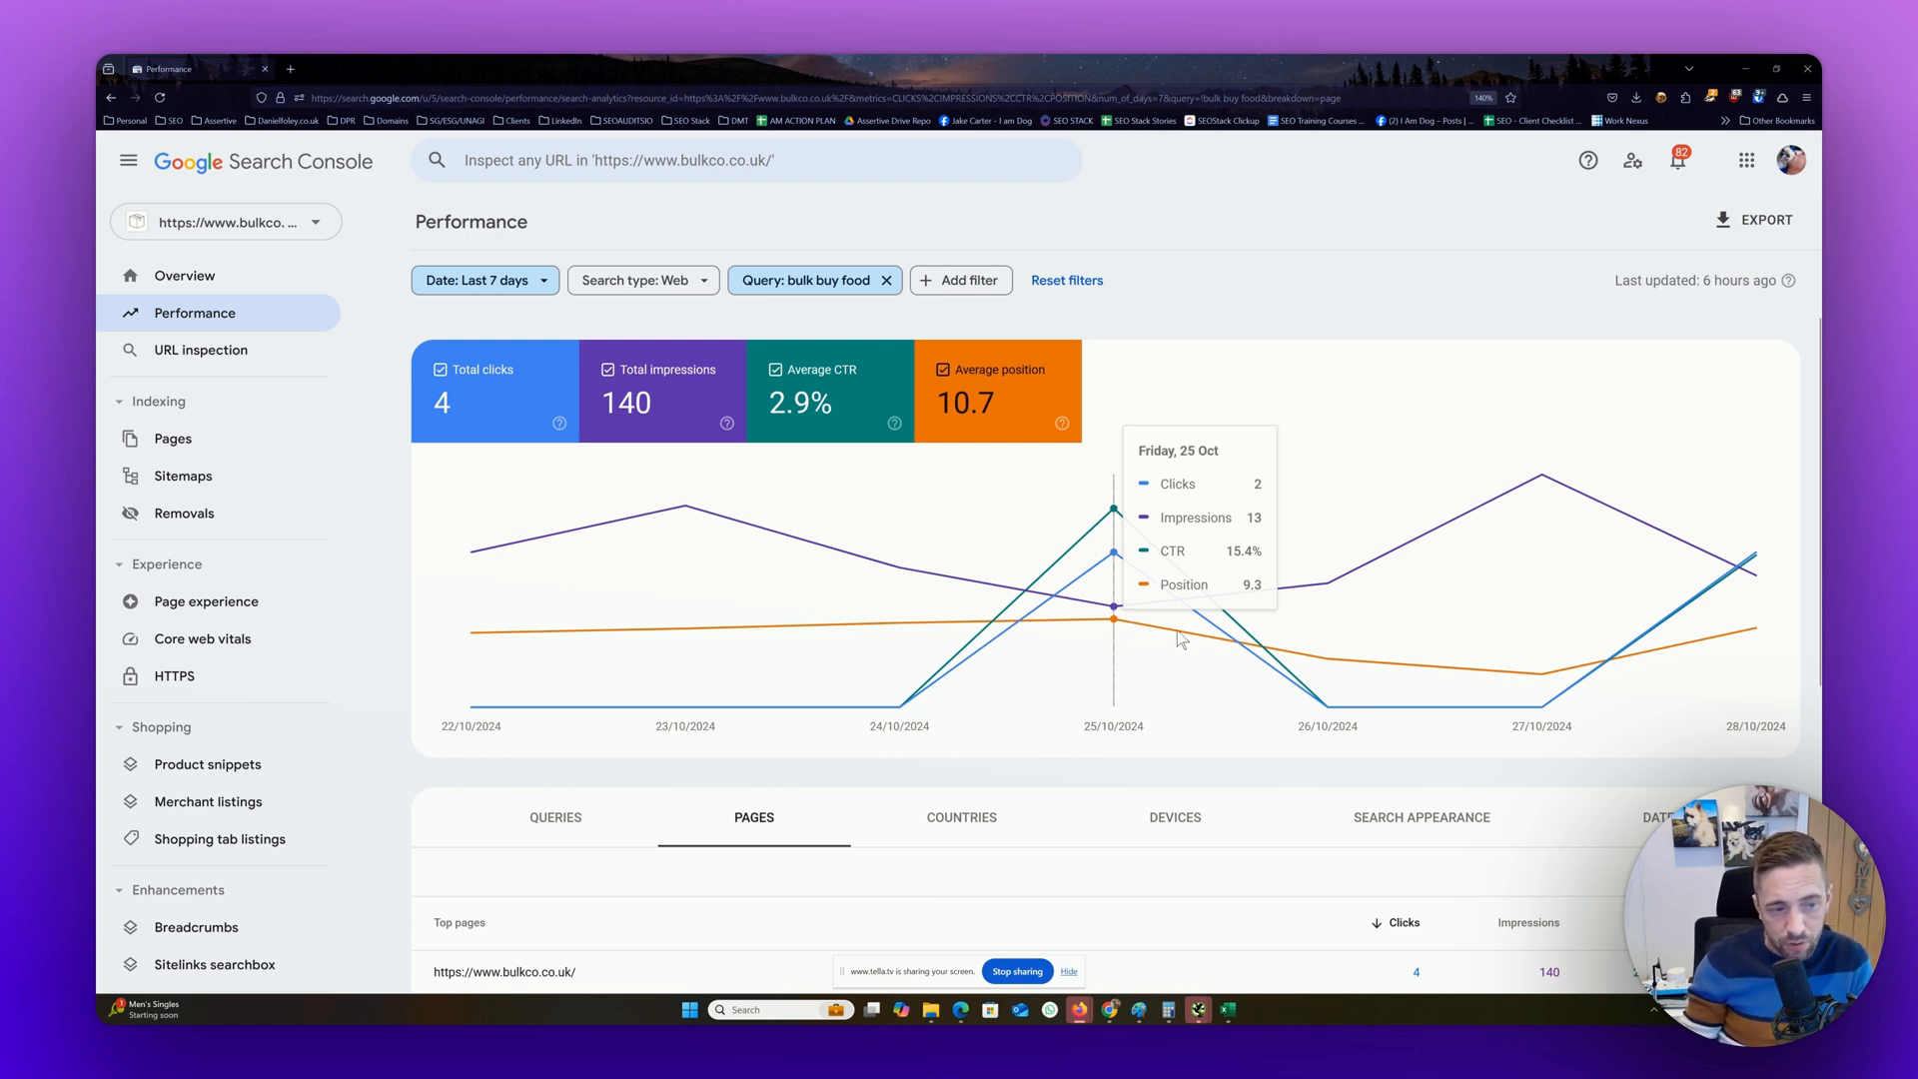
pyautogui.moveTo(1556, 684)
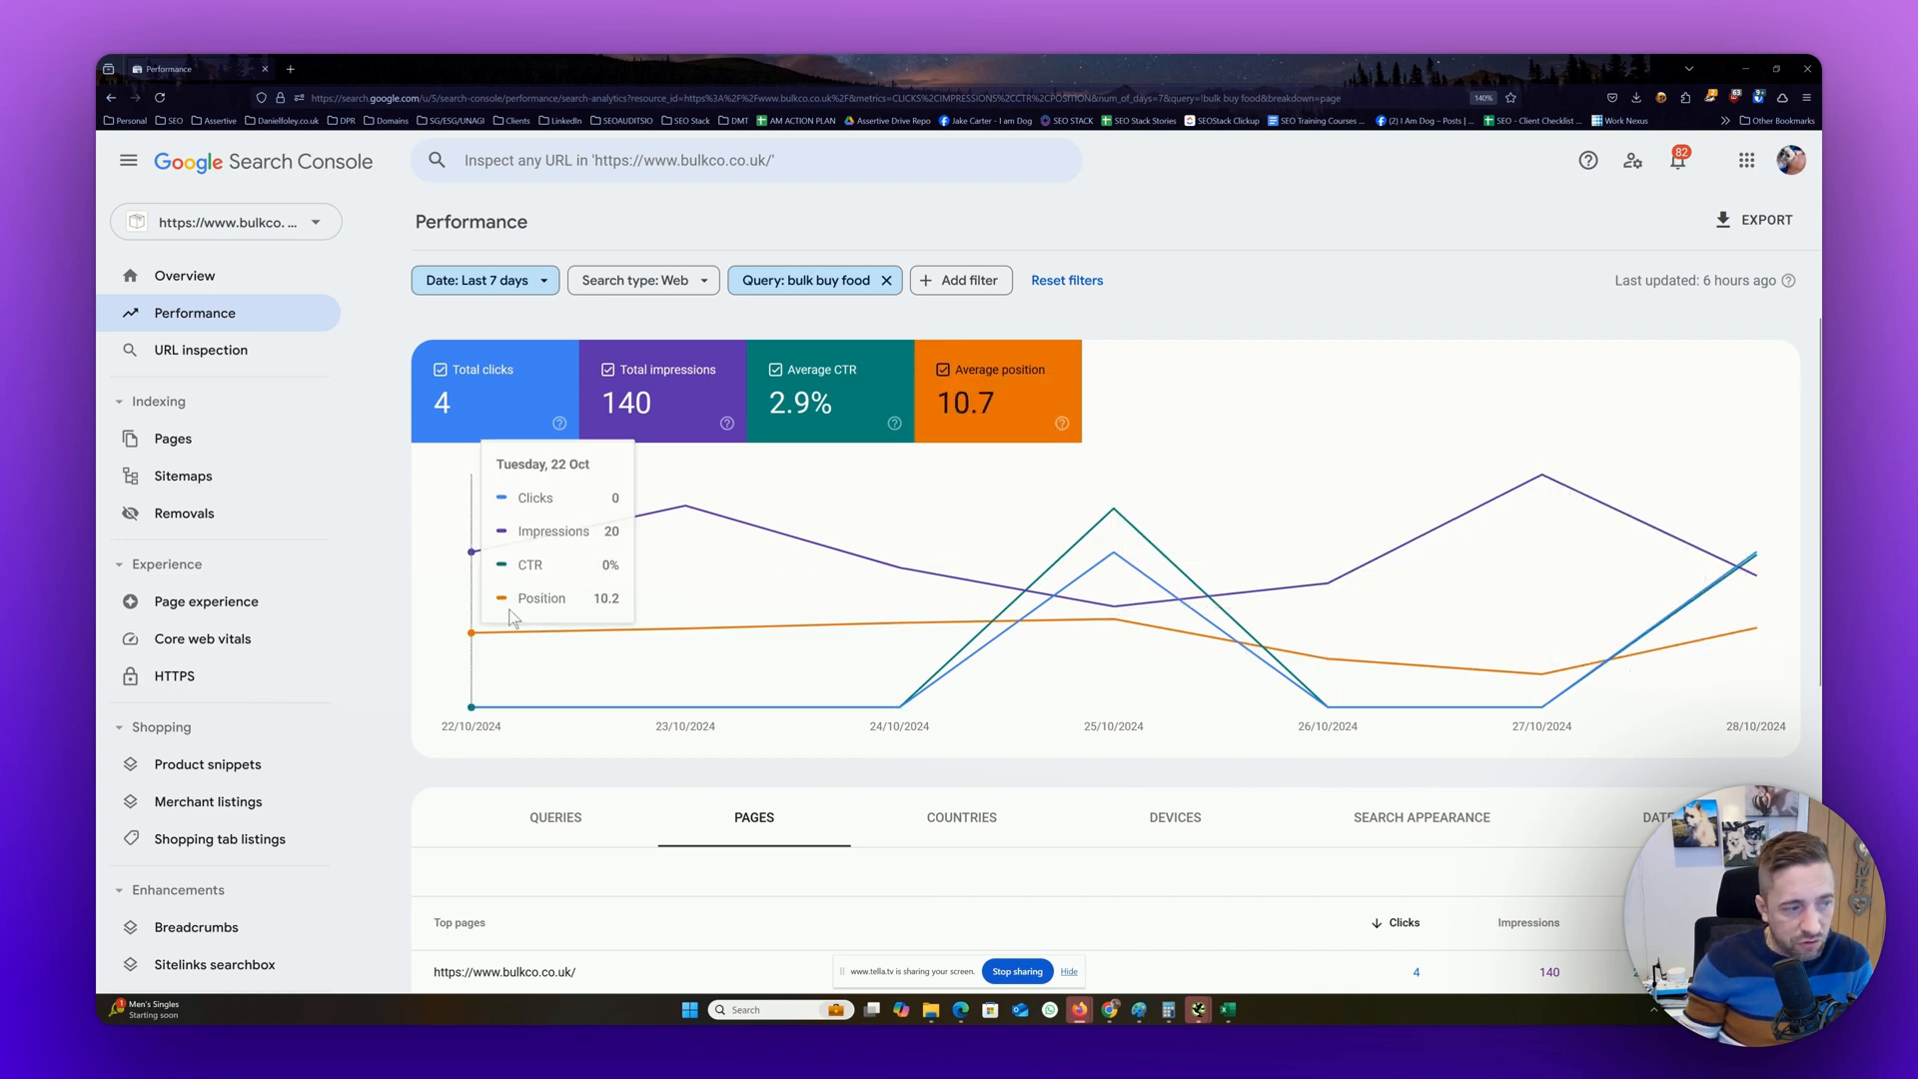
# Set the date range for the "bulk buy food" query to the last 16 months
pyautogui.click(483, 279)
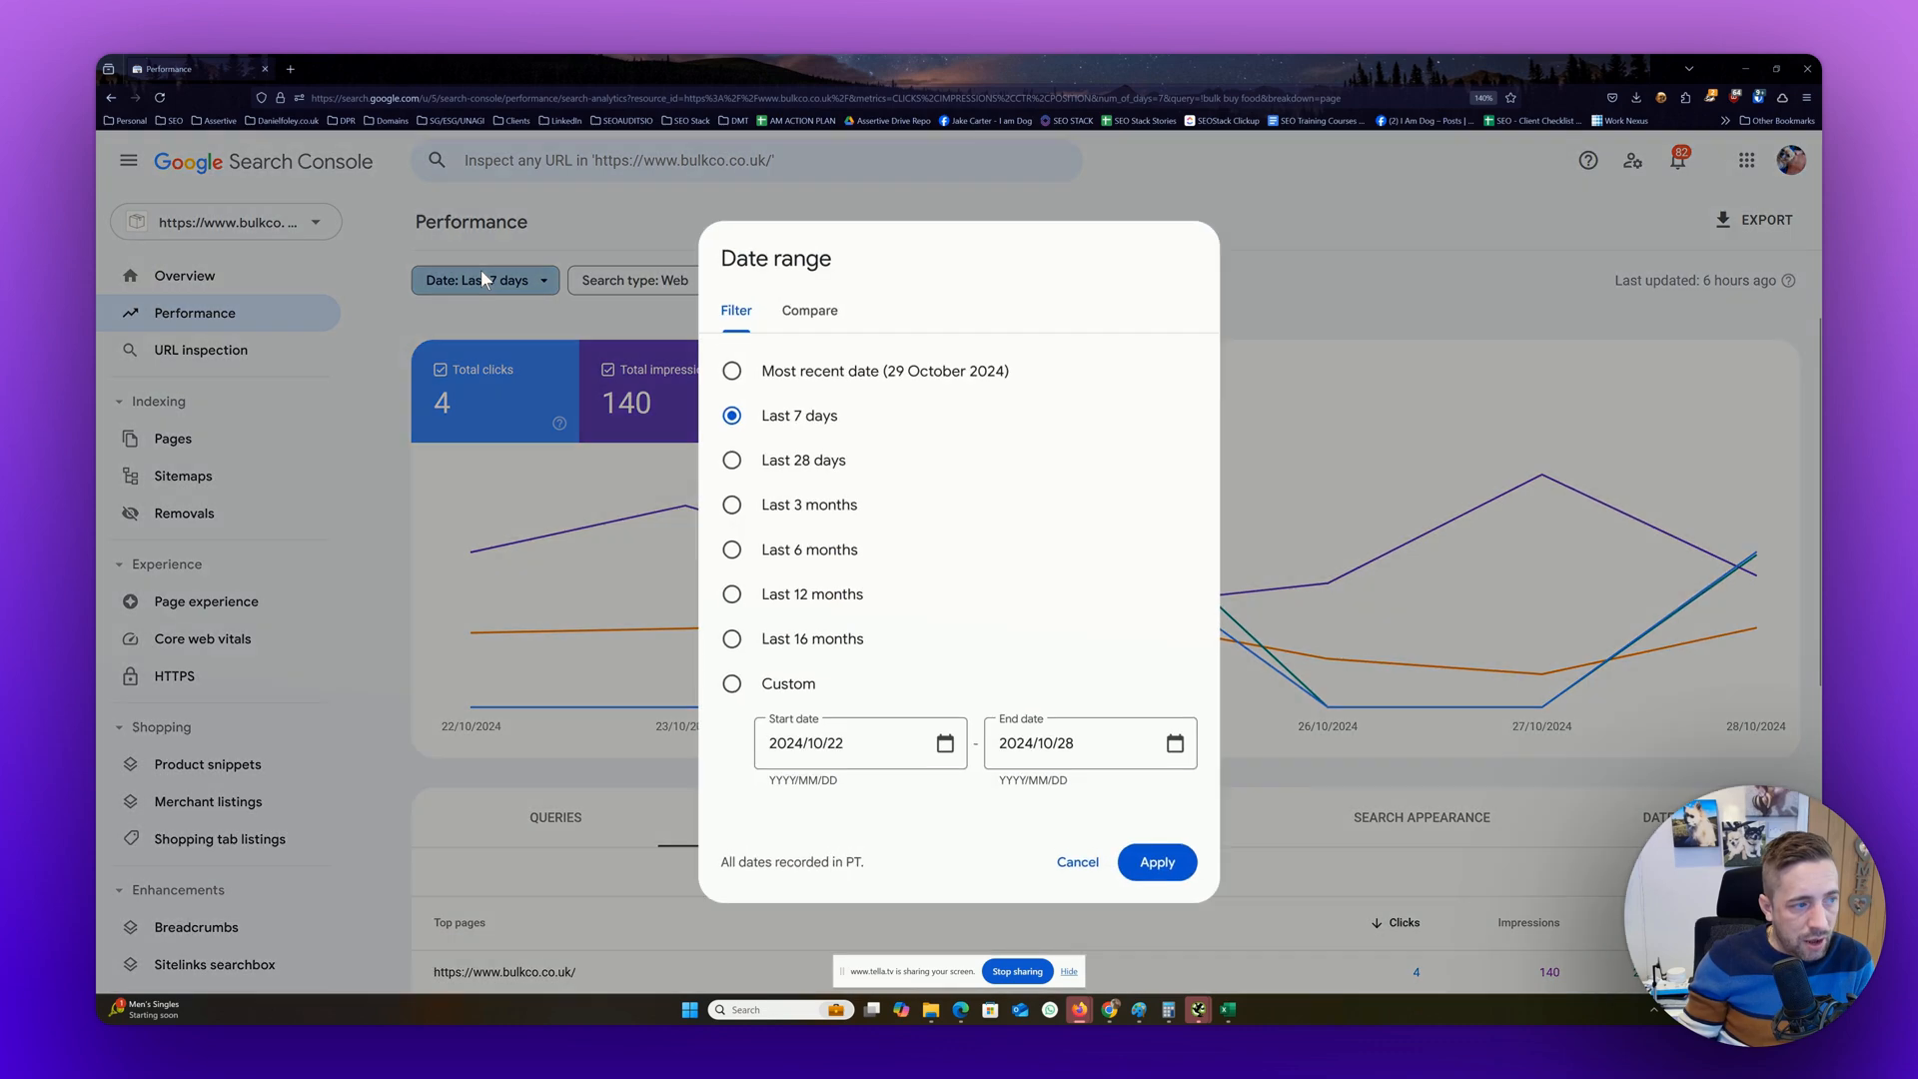
pyautogui.click(810, 640)
pyautogui.click(1159, 866)
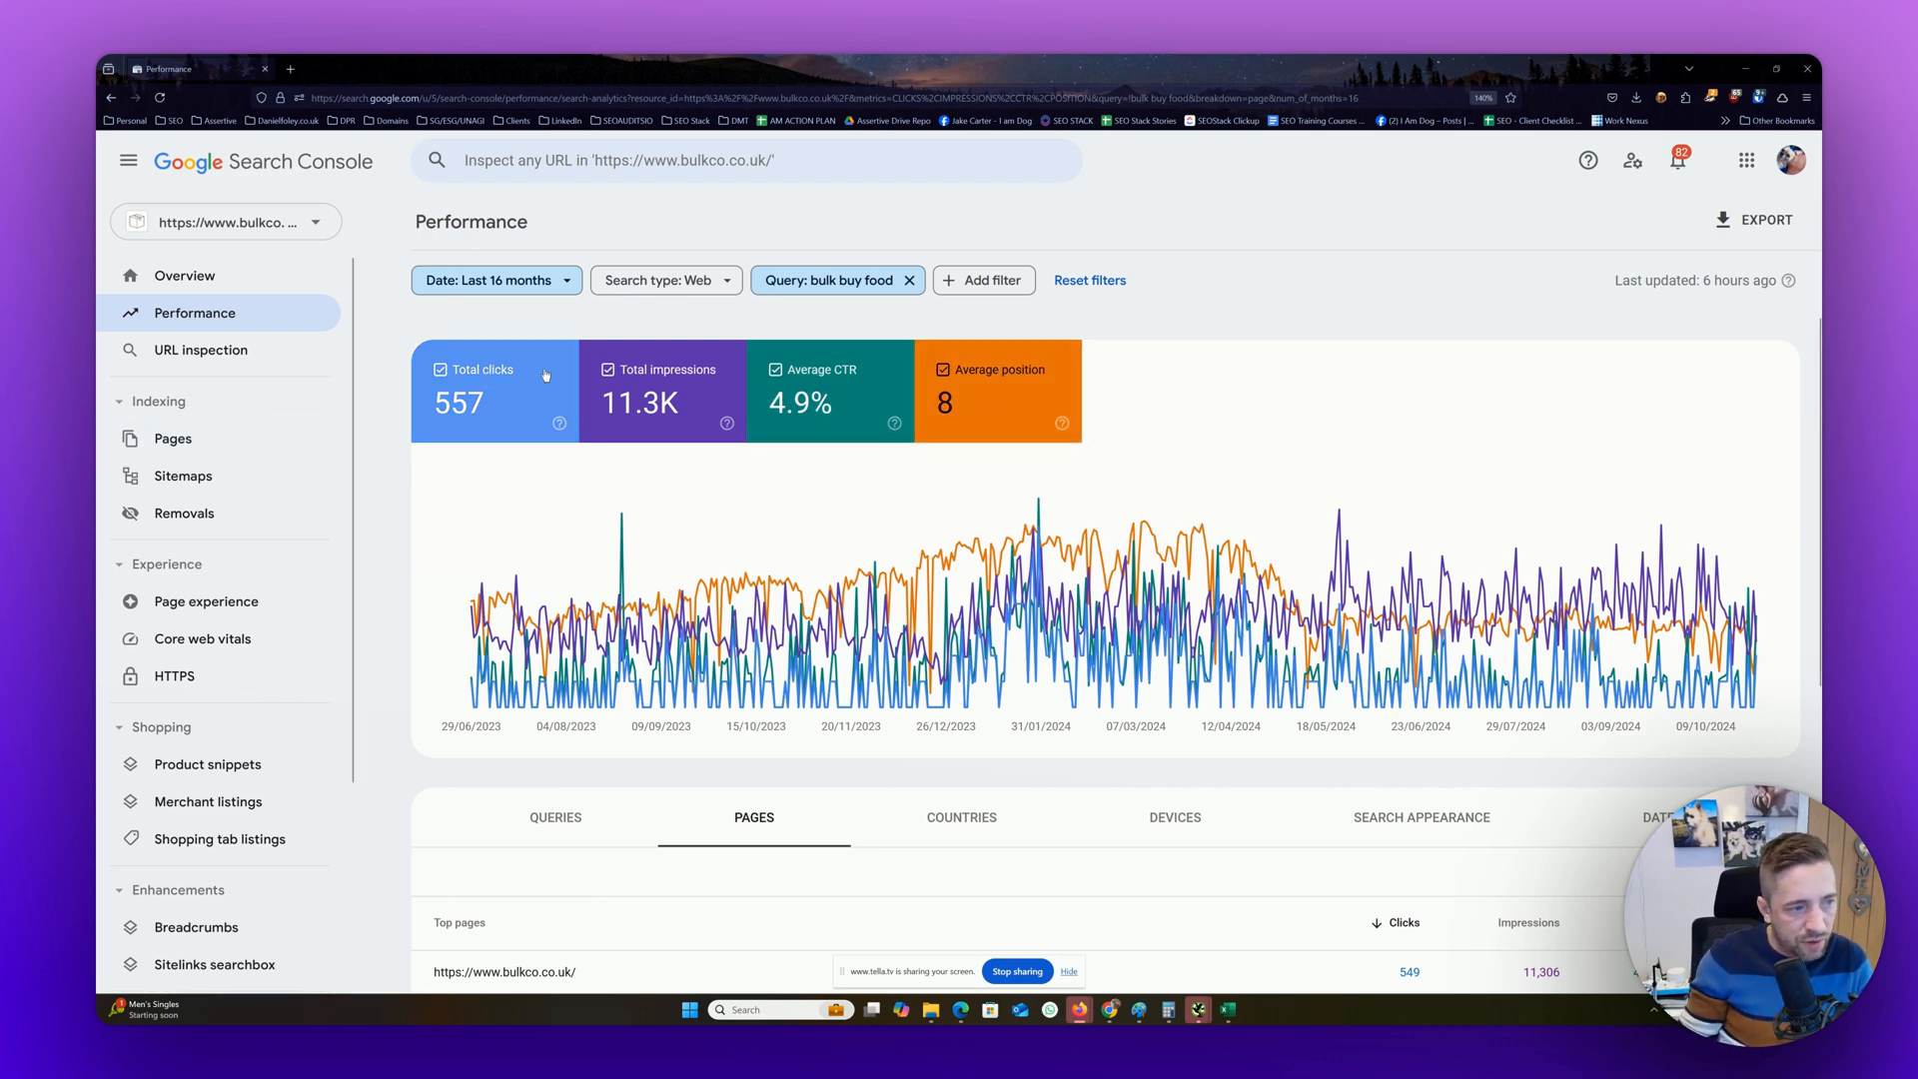
# Hide average CTR and compare total clicks and total impressions in turn against average position, leaving only clicks and position on the chart
pyautogui.click(814, 395)
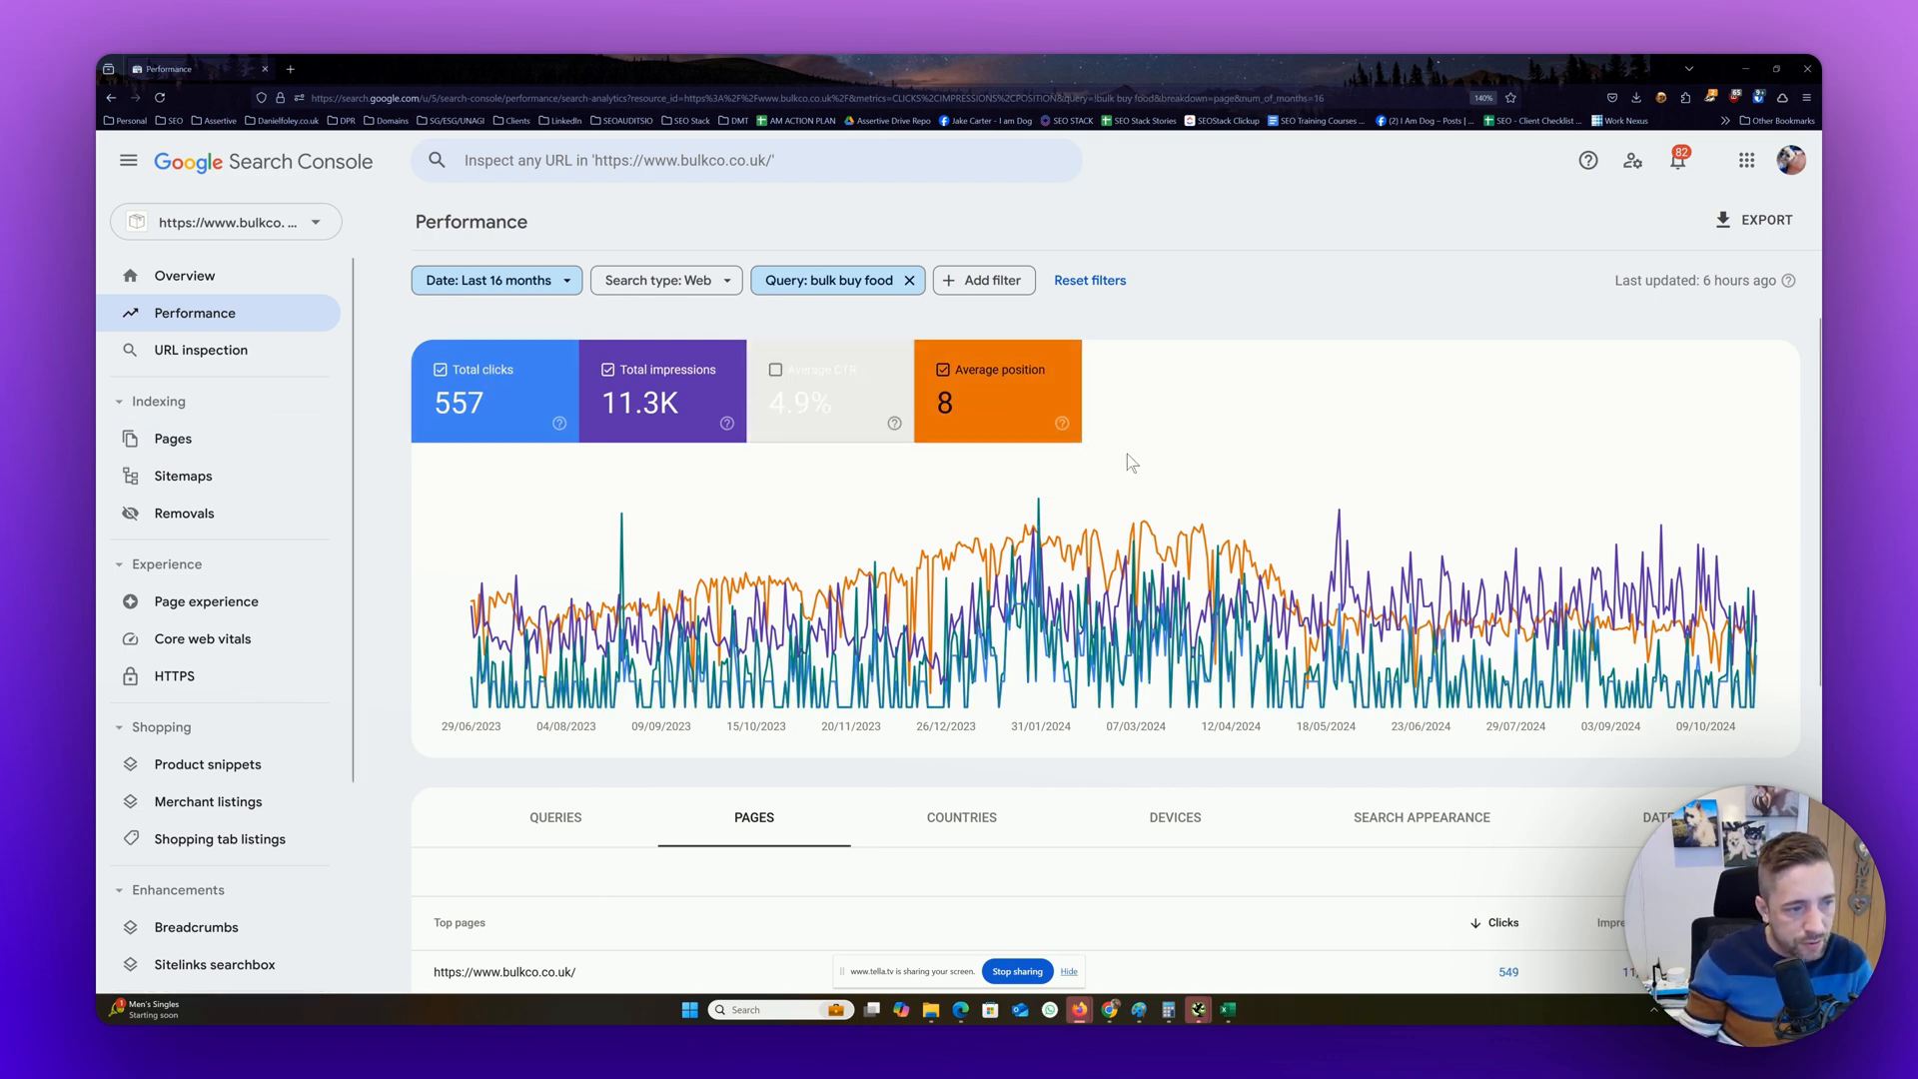
pyautogui.click(669, 391)
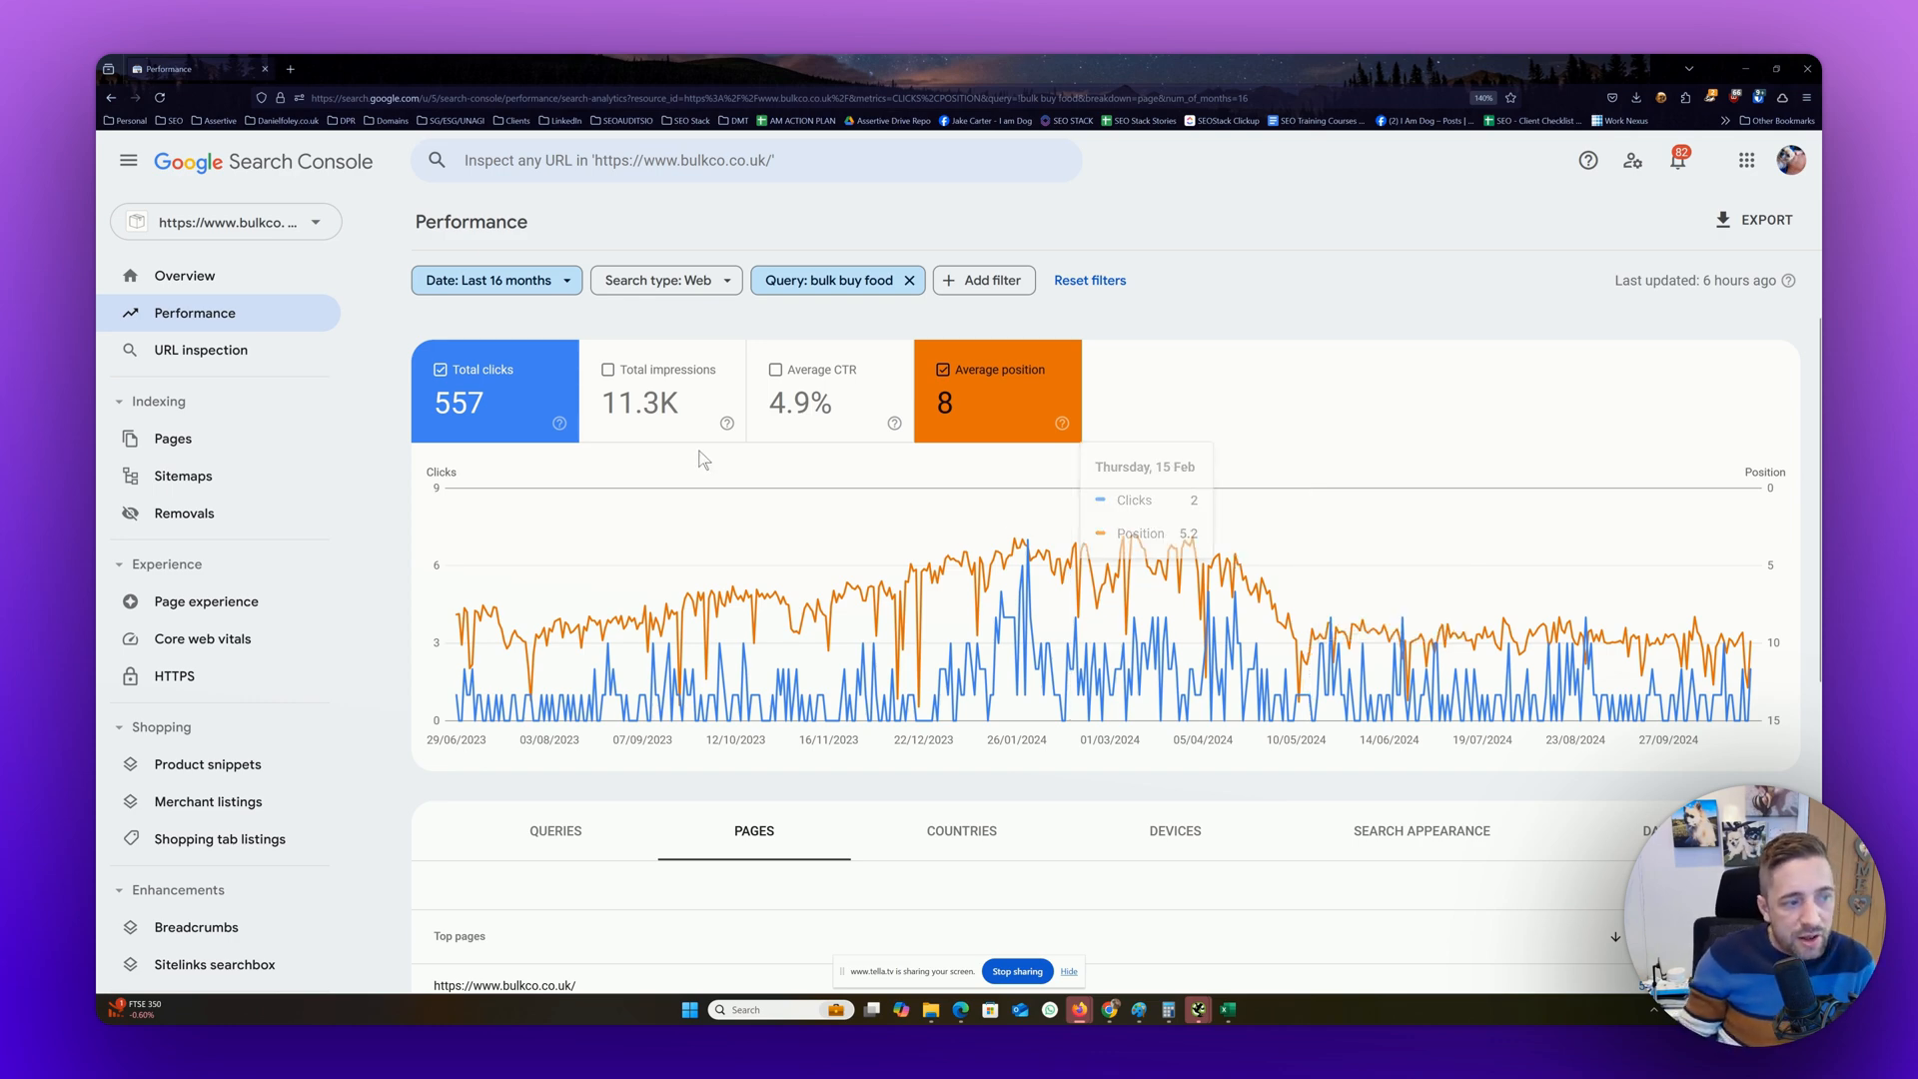
pyautogui.click(685, 405)
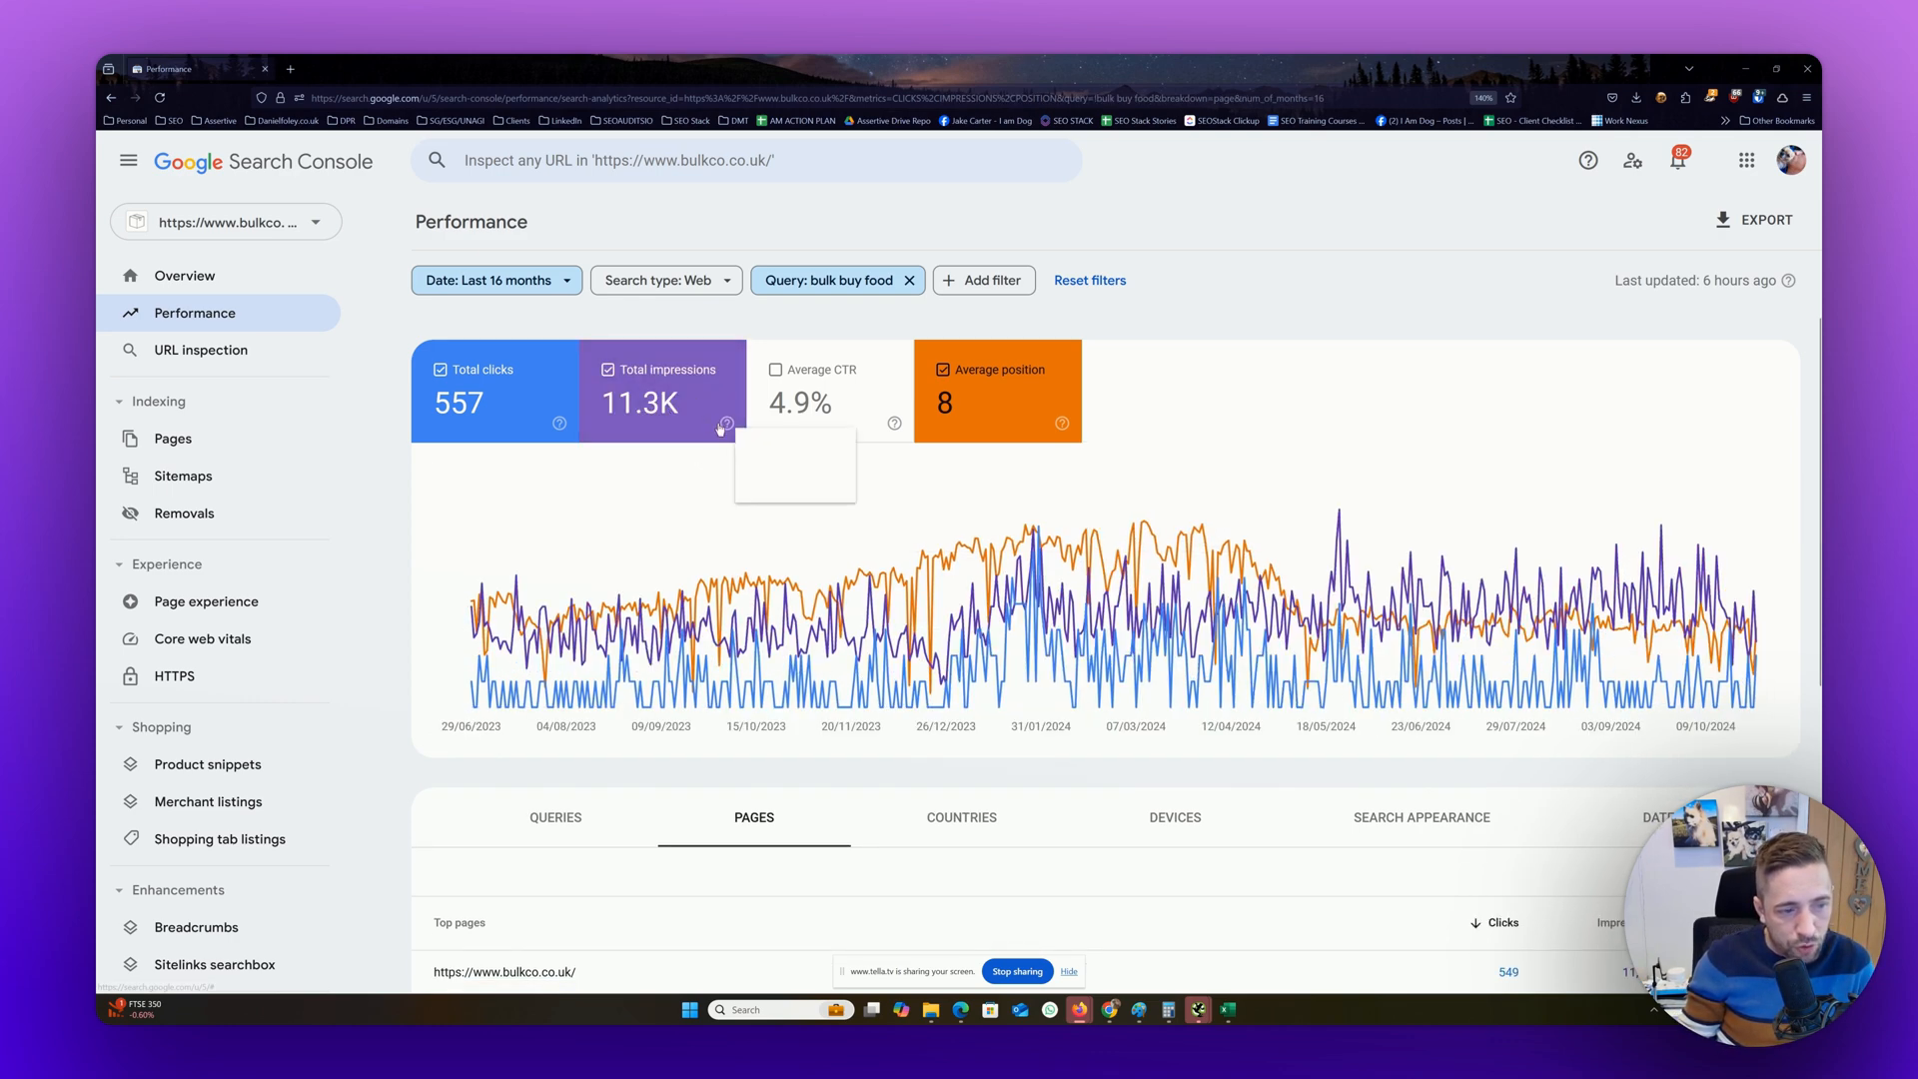
pyautogui.click(470, 410)
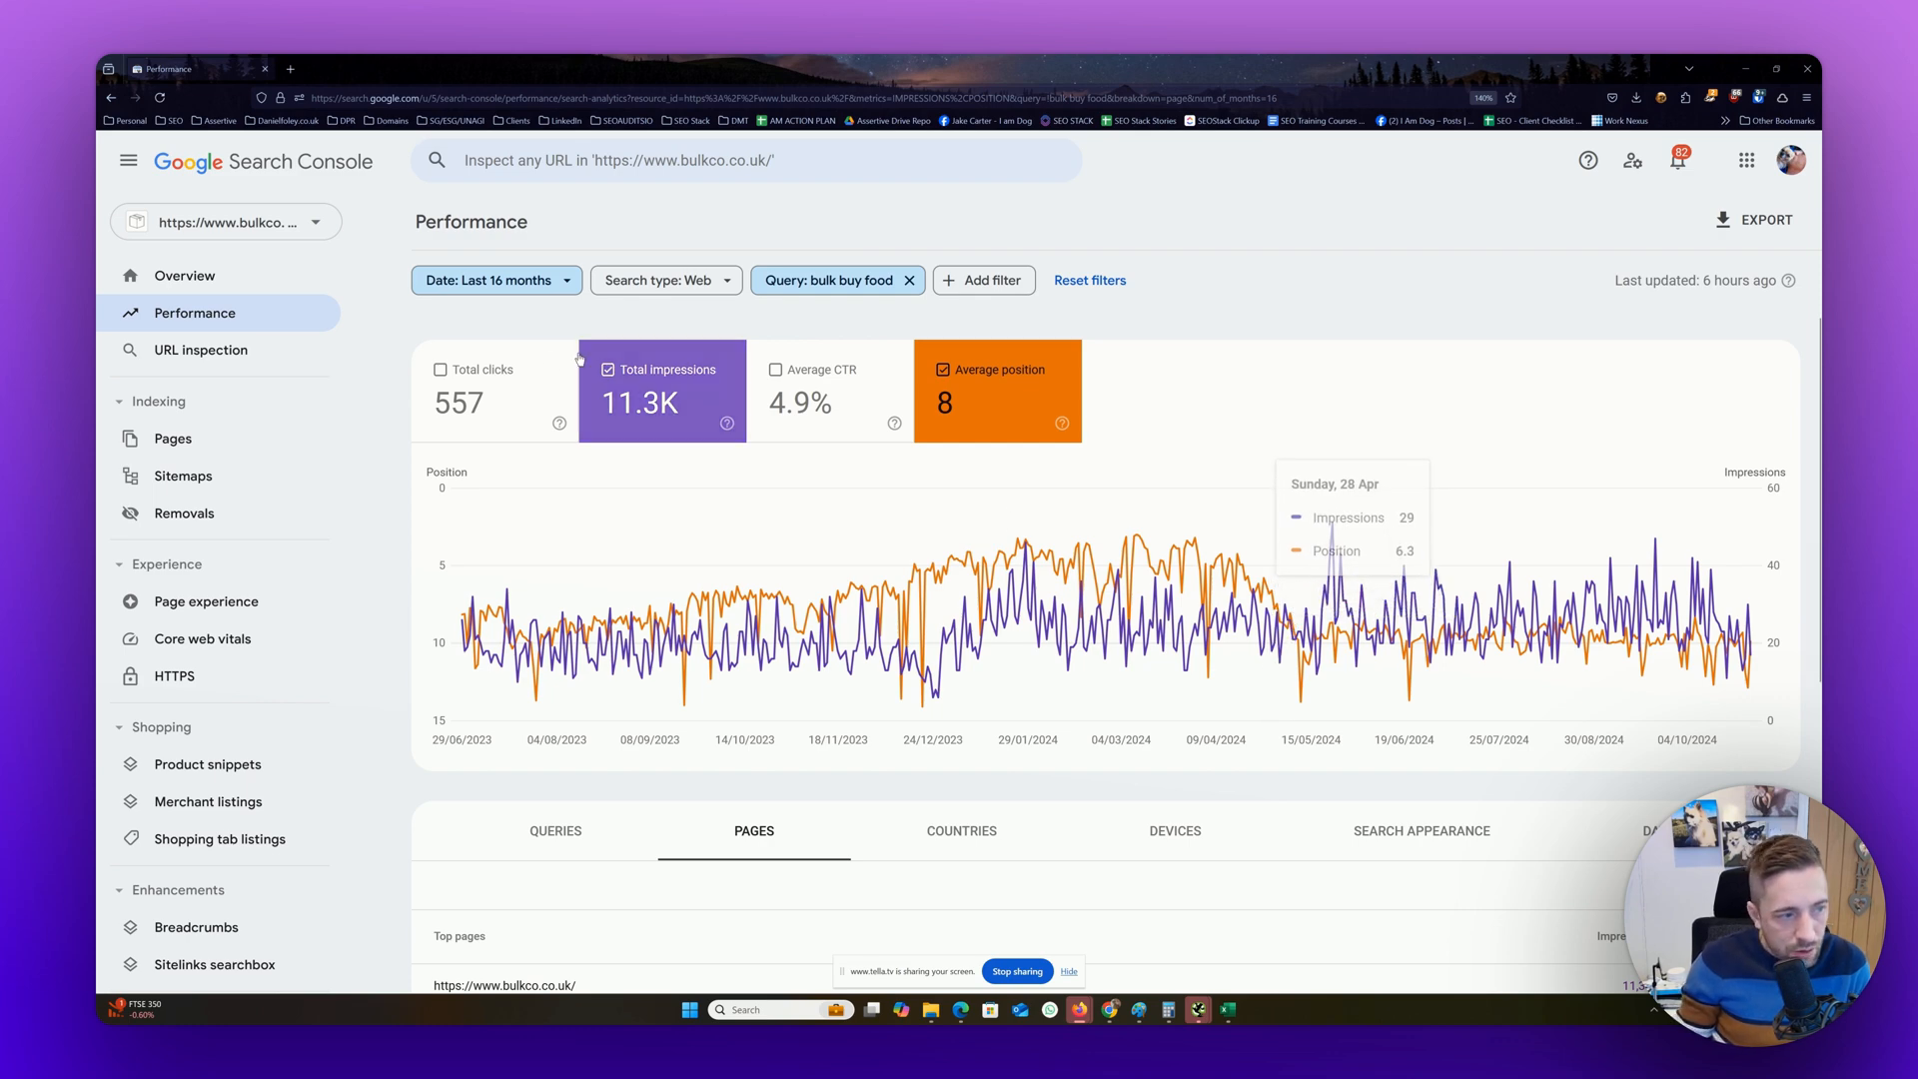
pyautogui.click(500, 389)
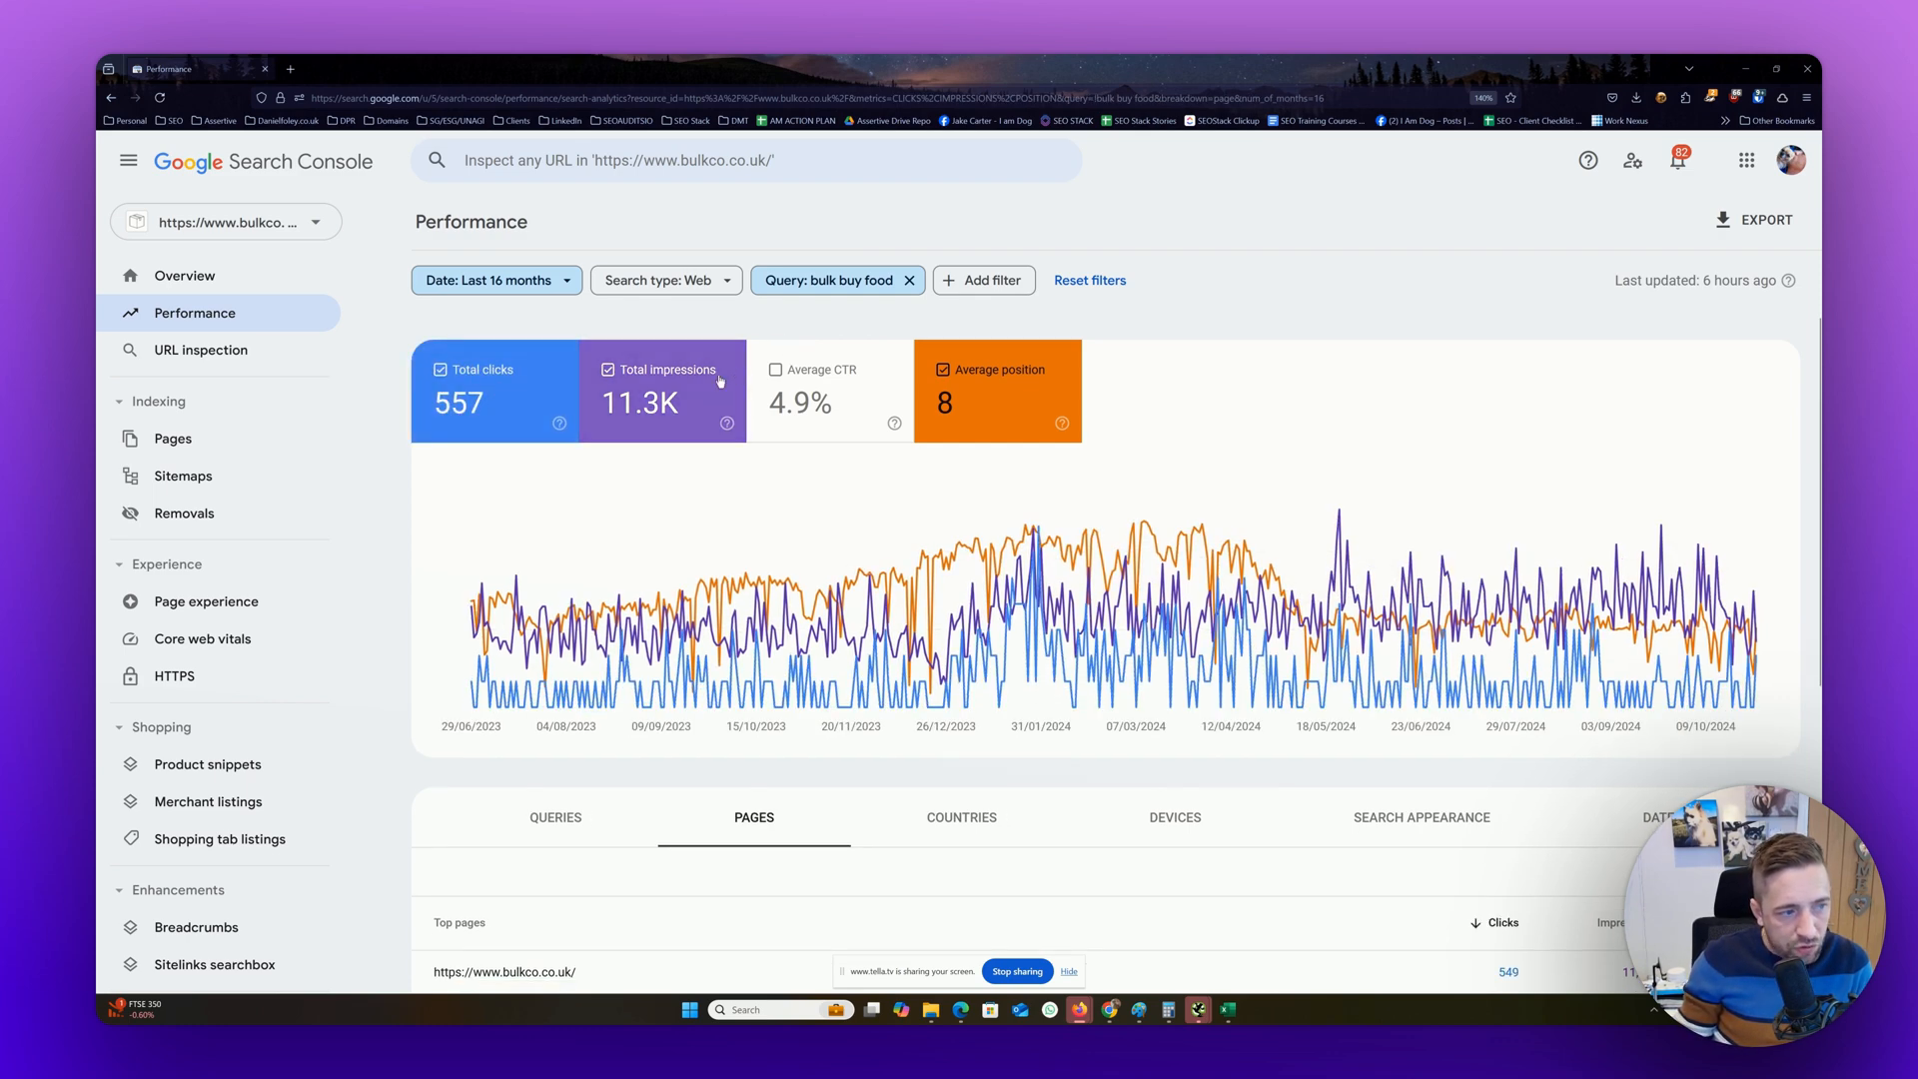
pyautogui.click(745, 382)
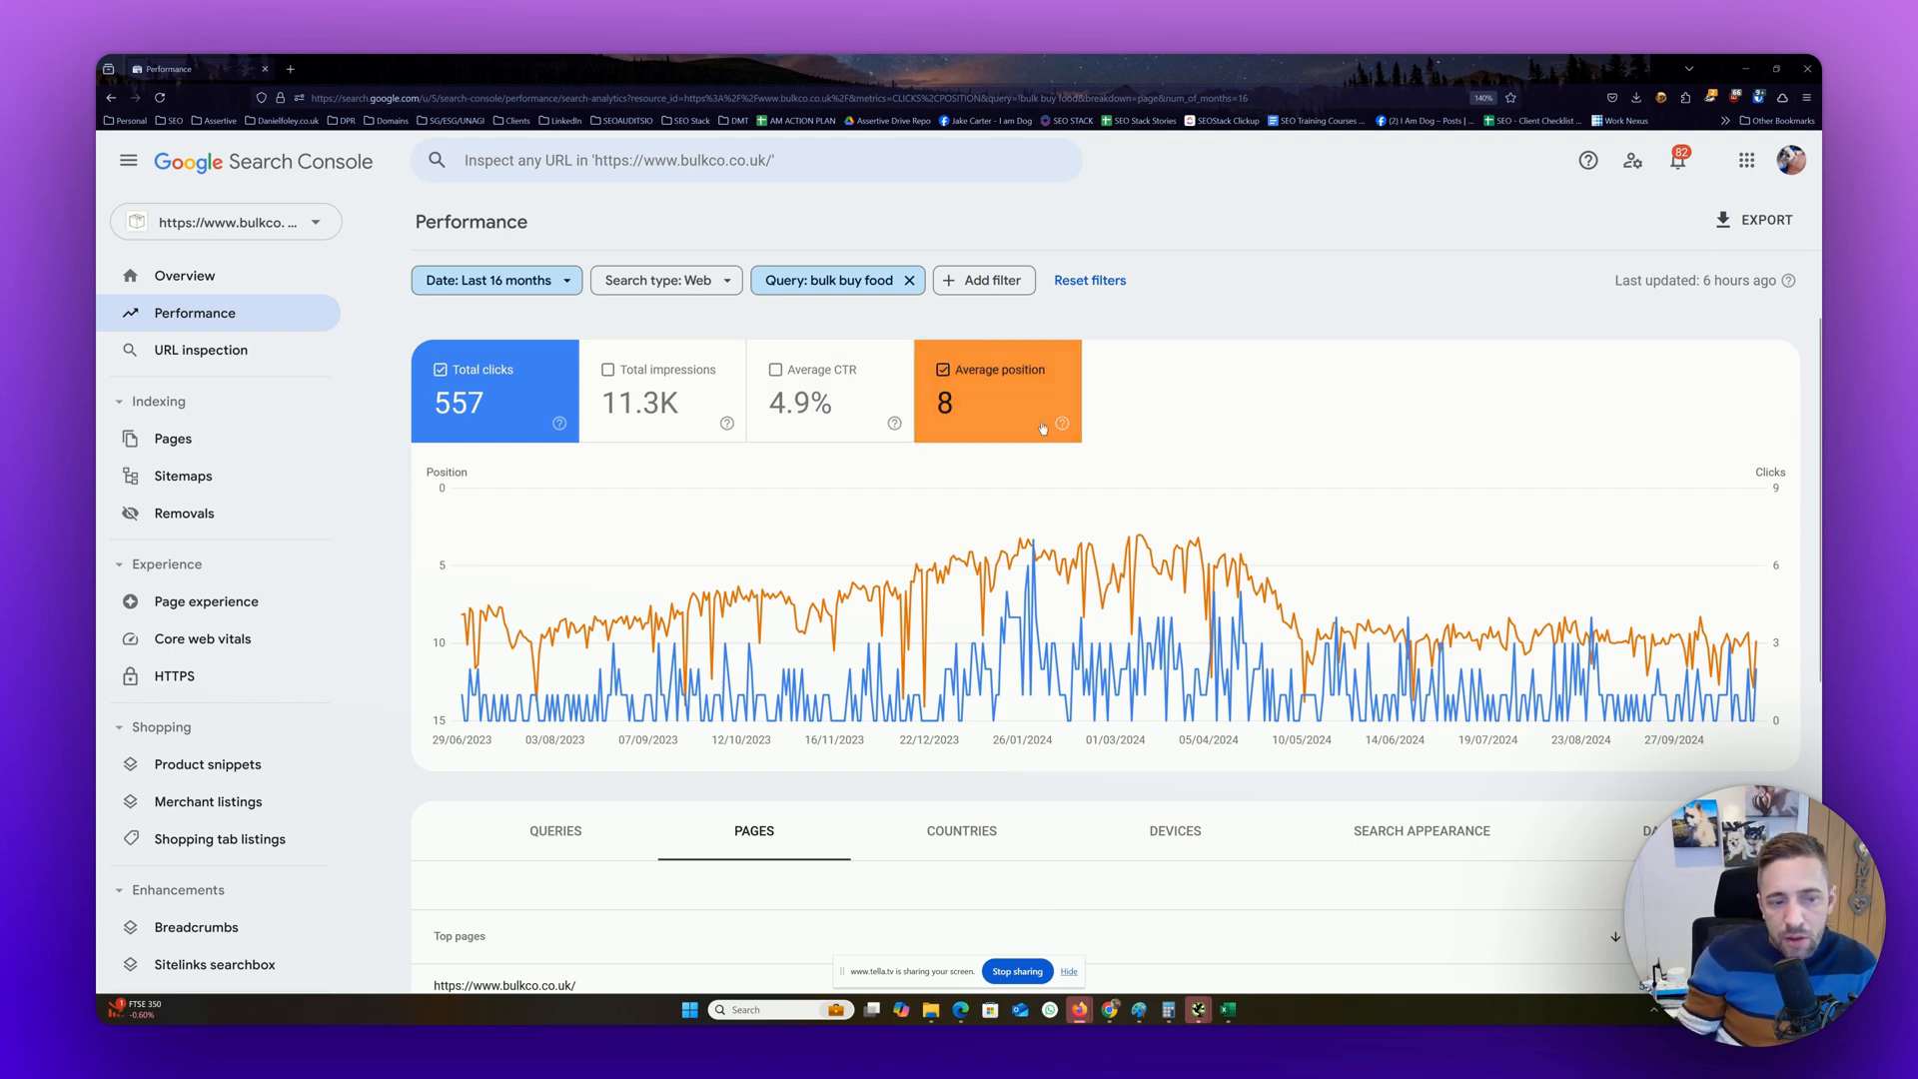
pyautogui.moveTo(1274, 500)
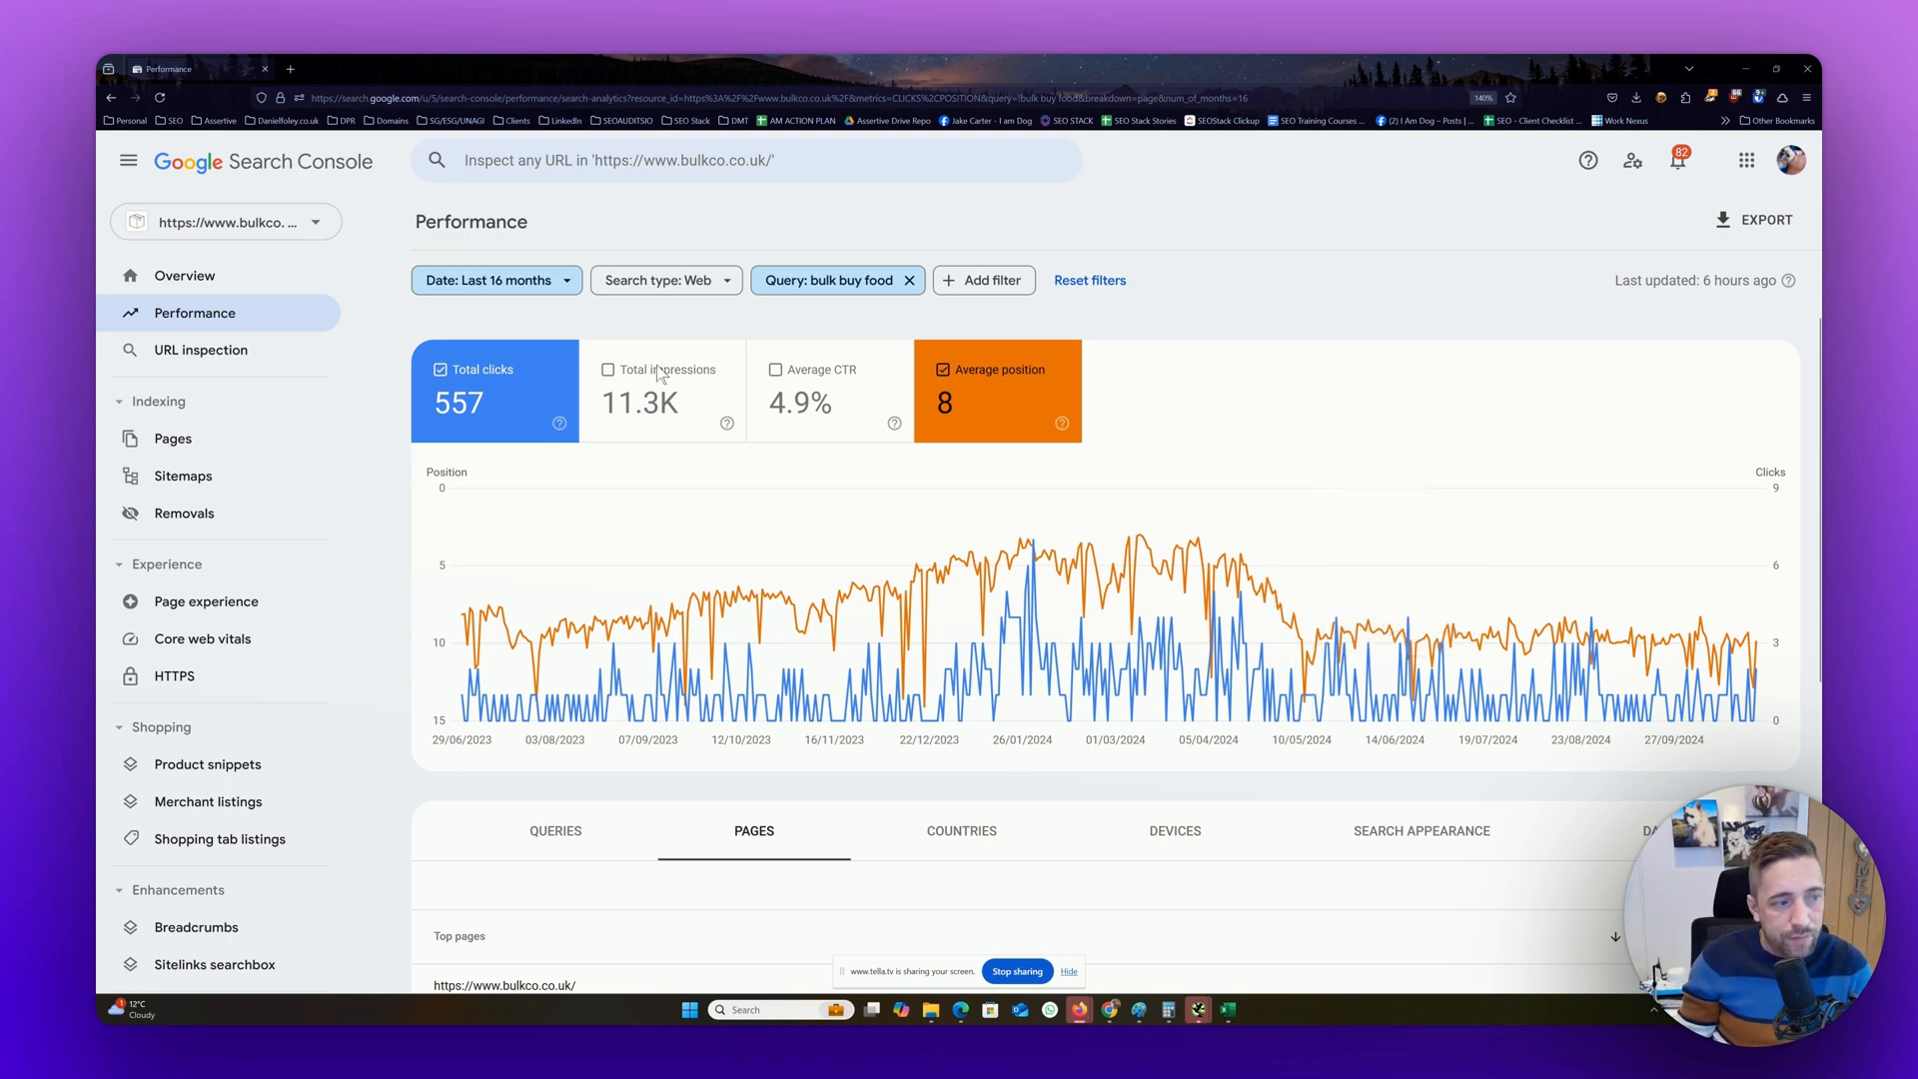
# Replace total clicks with total impressions on the chart and compare the impressions trend against average position
pyautogui.click(734, 380)
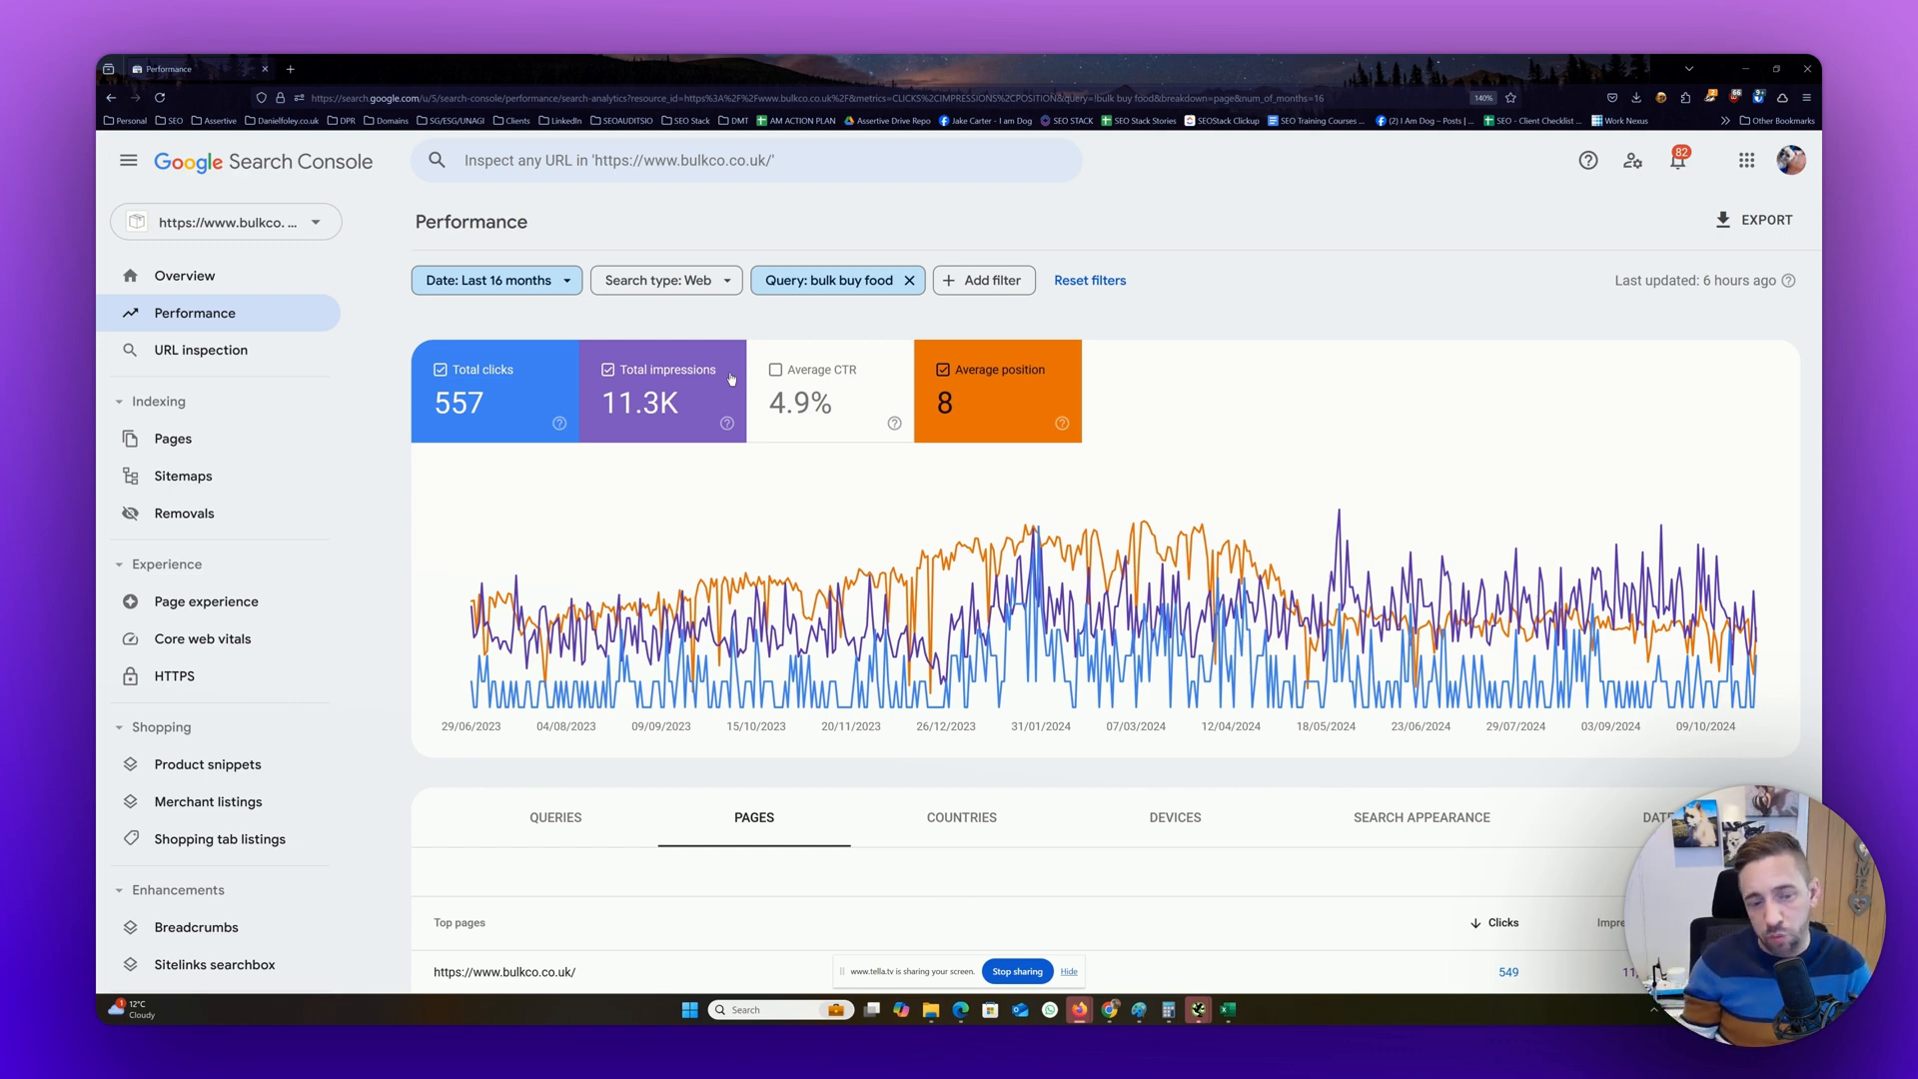
pyautogui.click(490, 395)
pyautogui.moveTo(1200, 517)
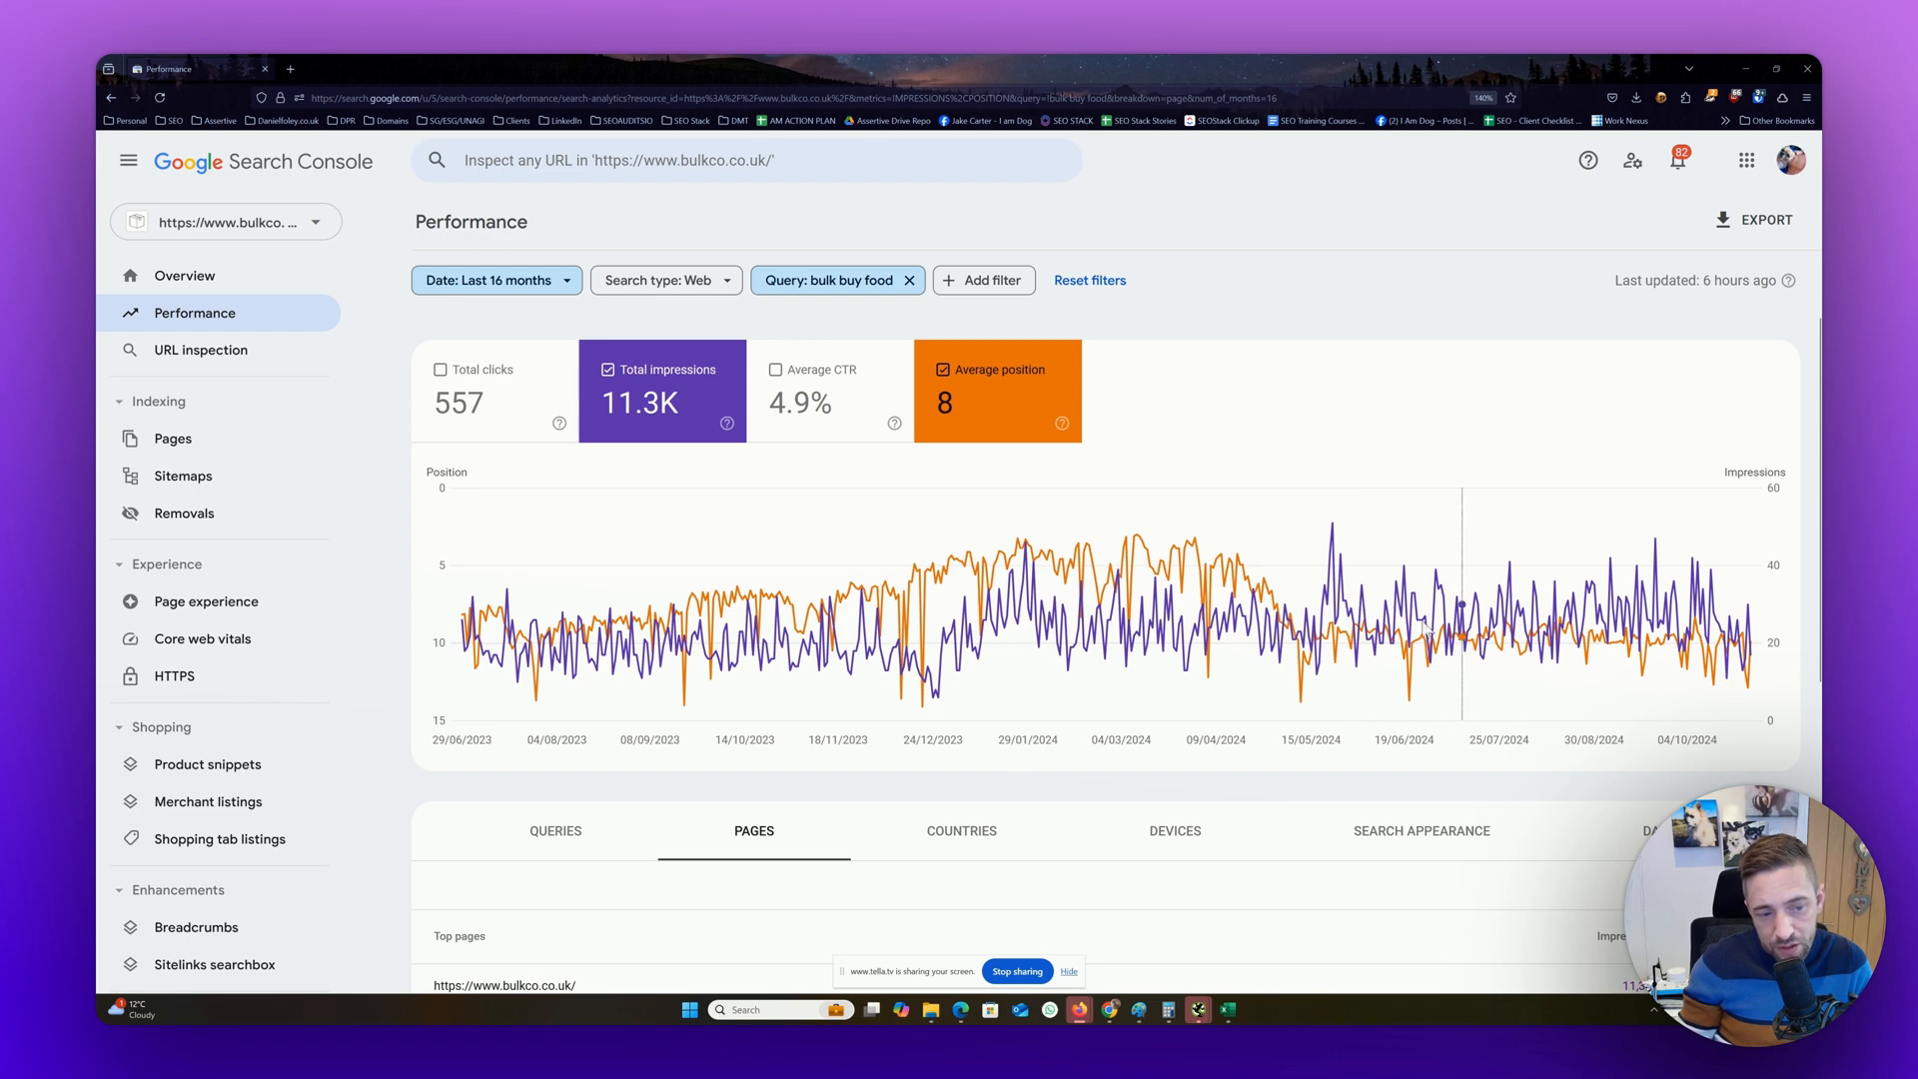
pyautogui.moveTo(1206, 613)
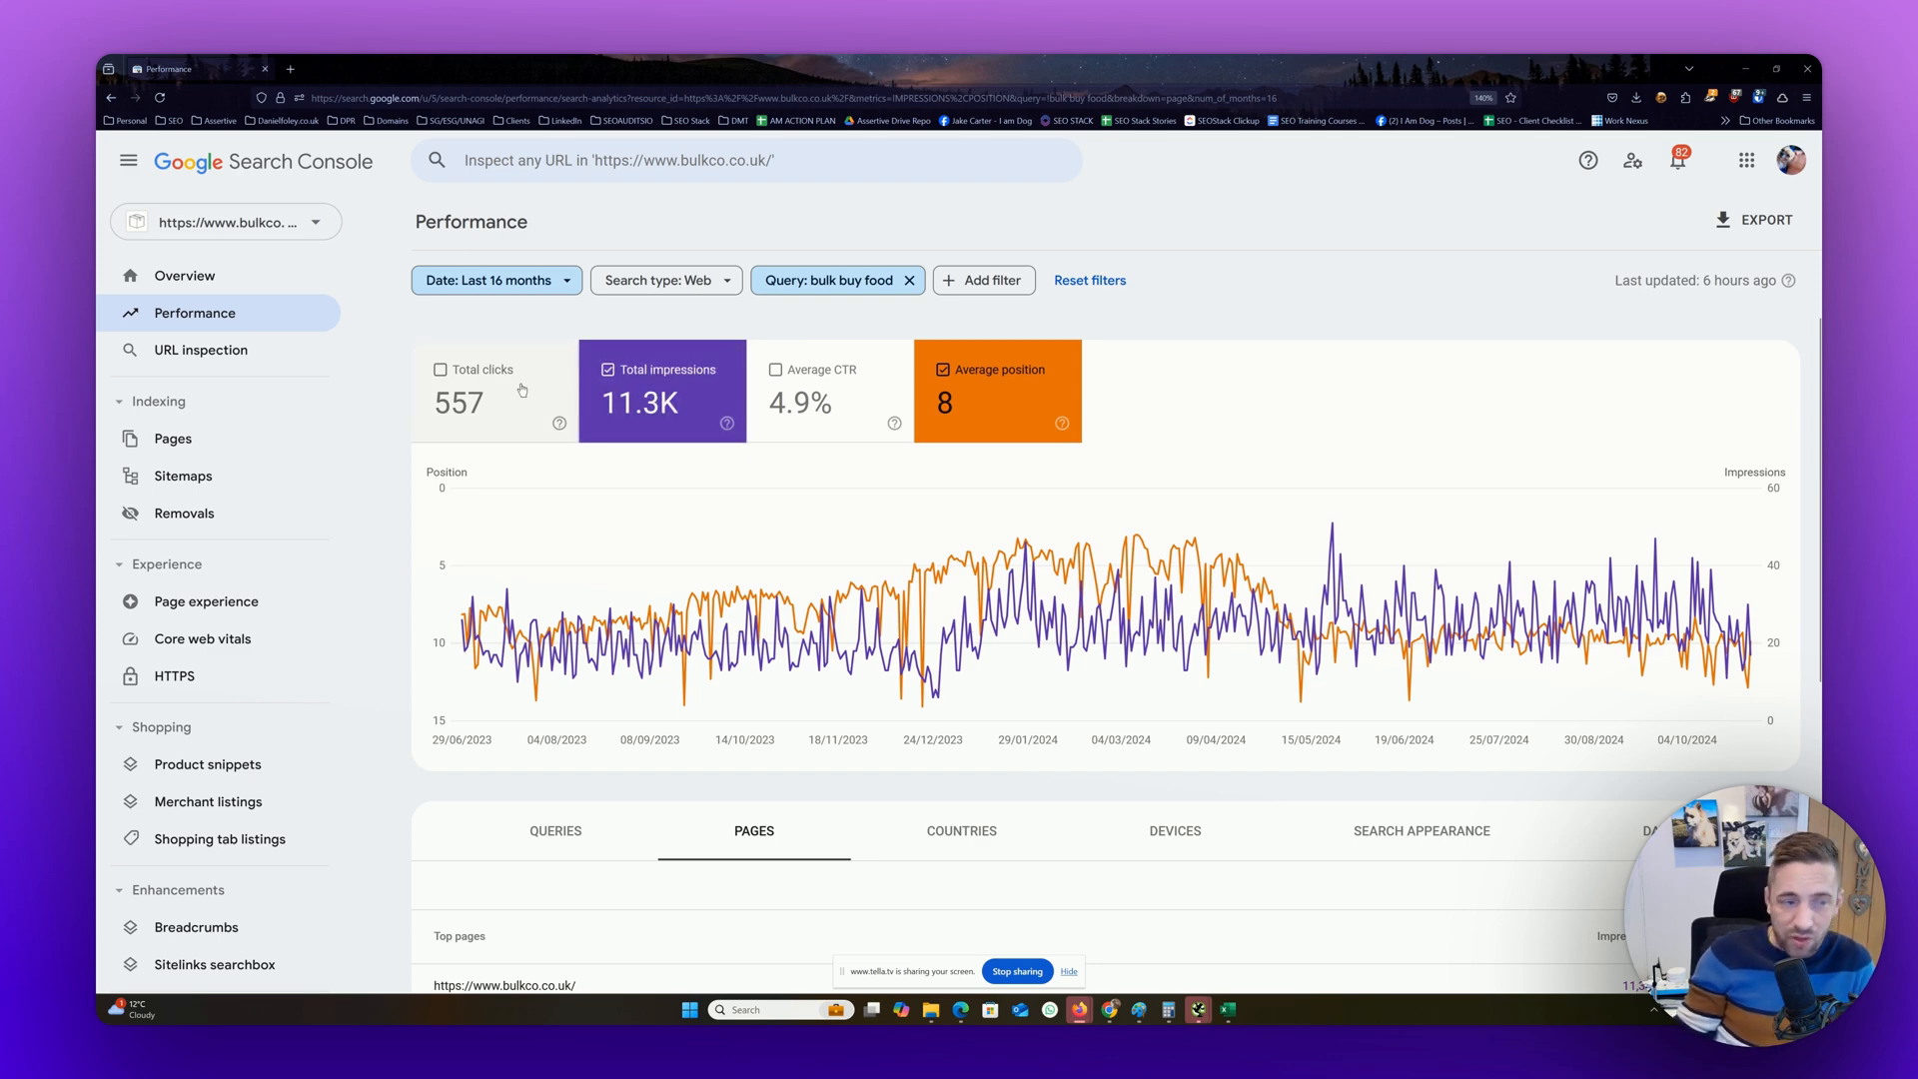
# Swap total impressions for average CTR on the chart and compare it against average position
pyautogui.click(854, 400)
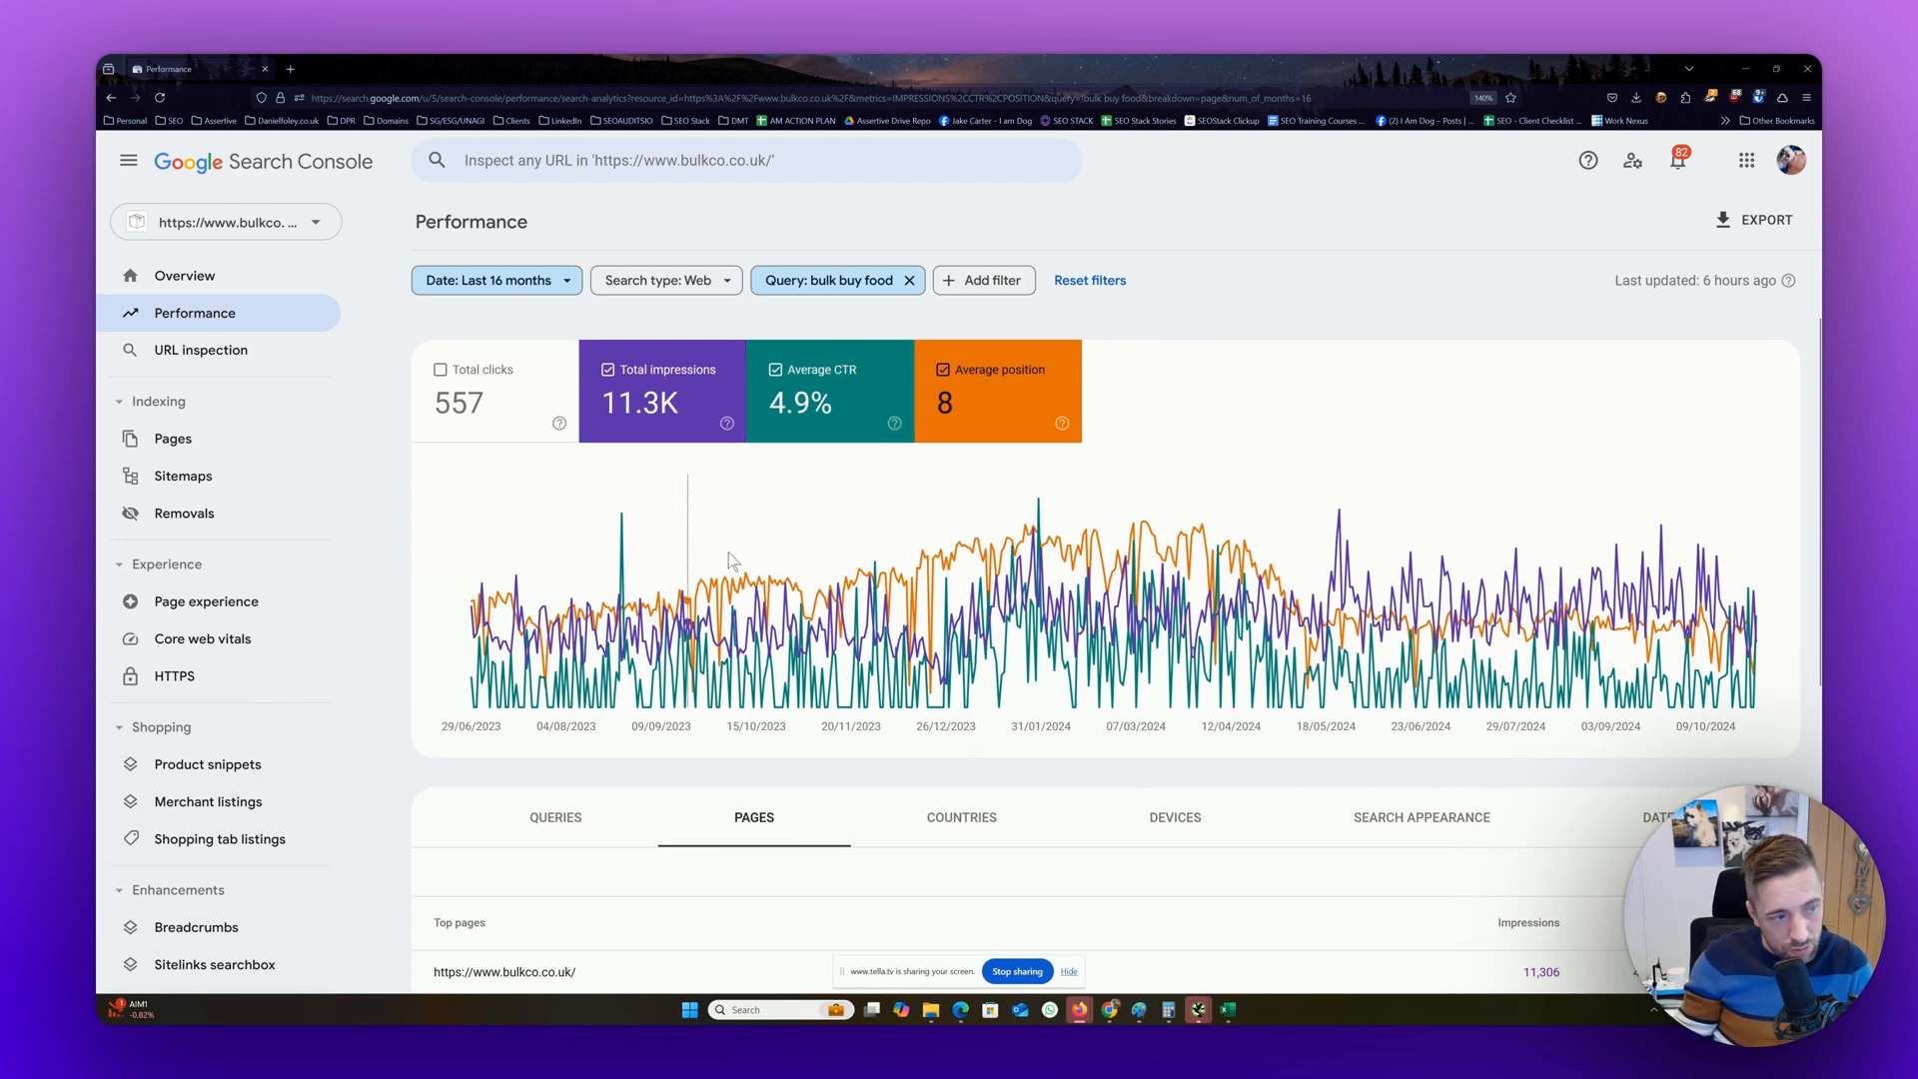
pyautogui.click(600, 401)
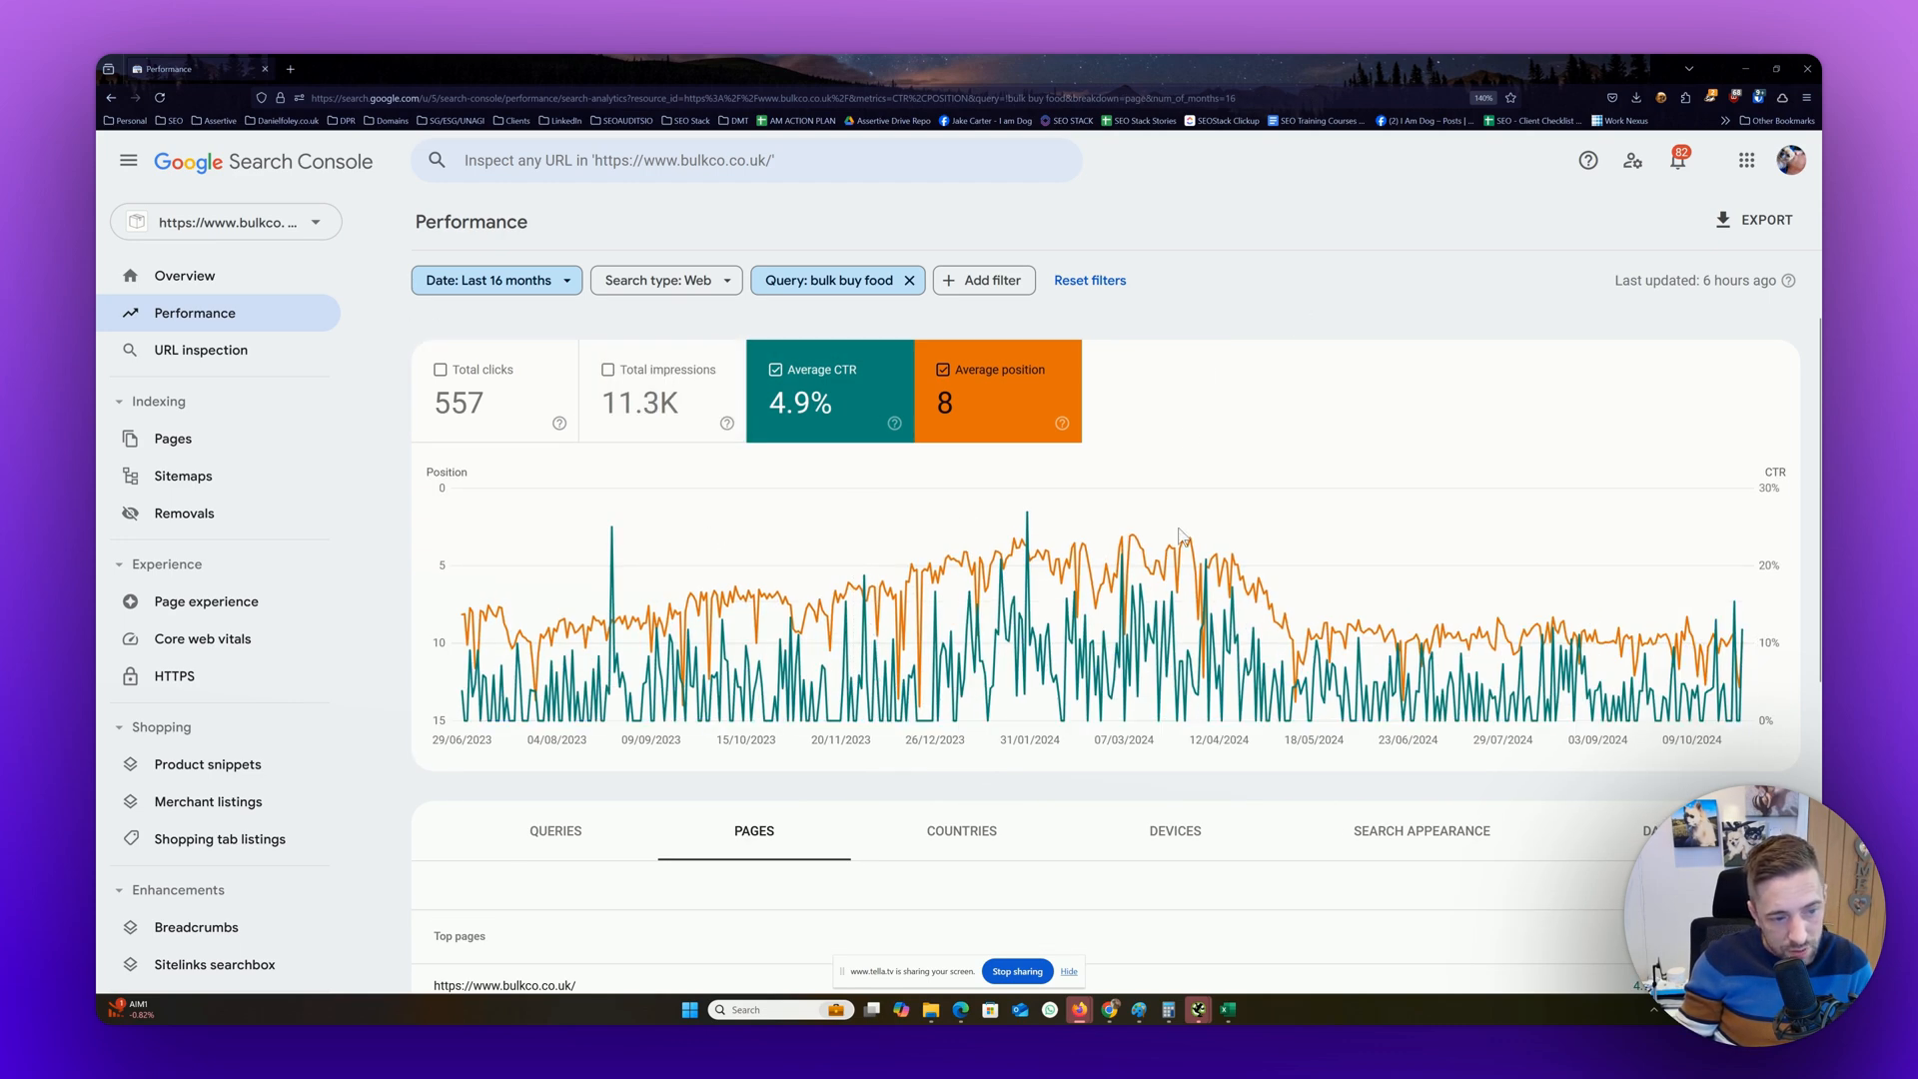
pyautogui.moveTo(1032, 607)
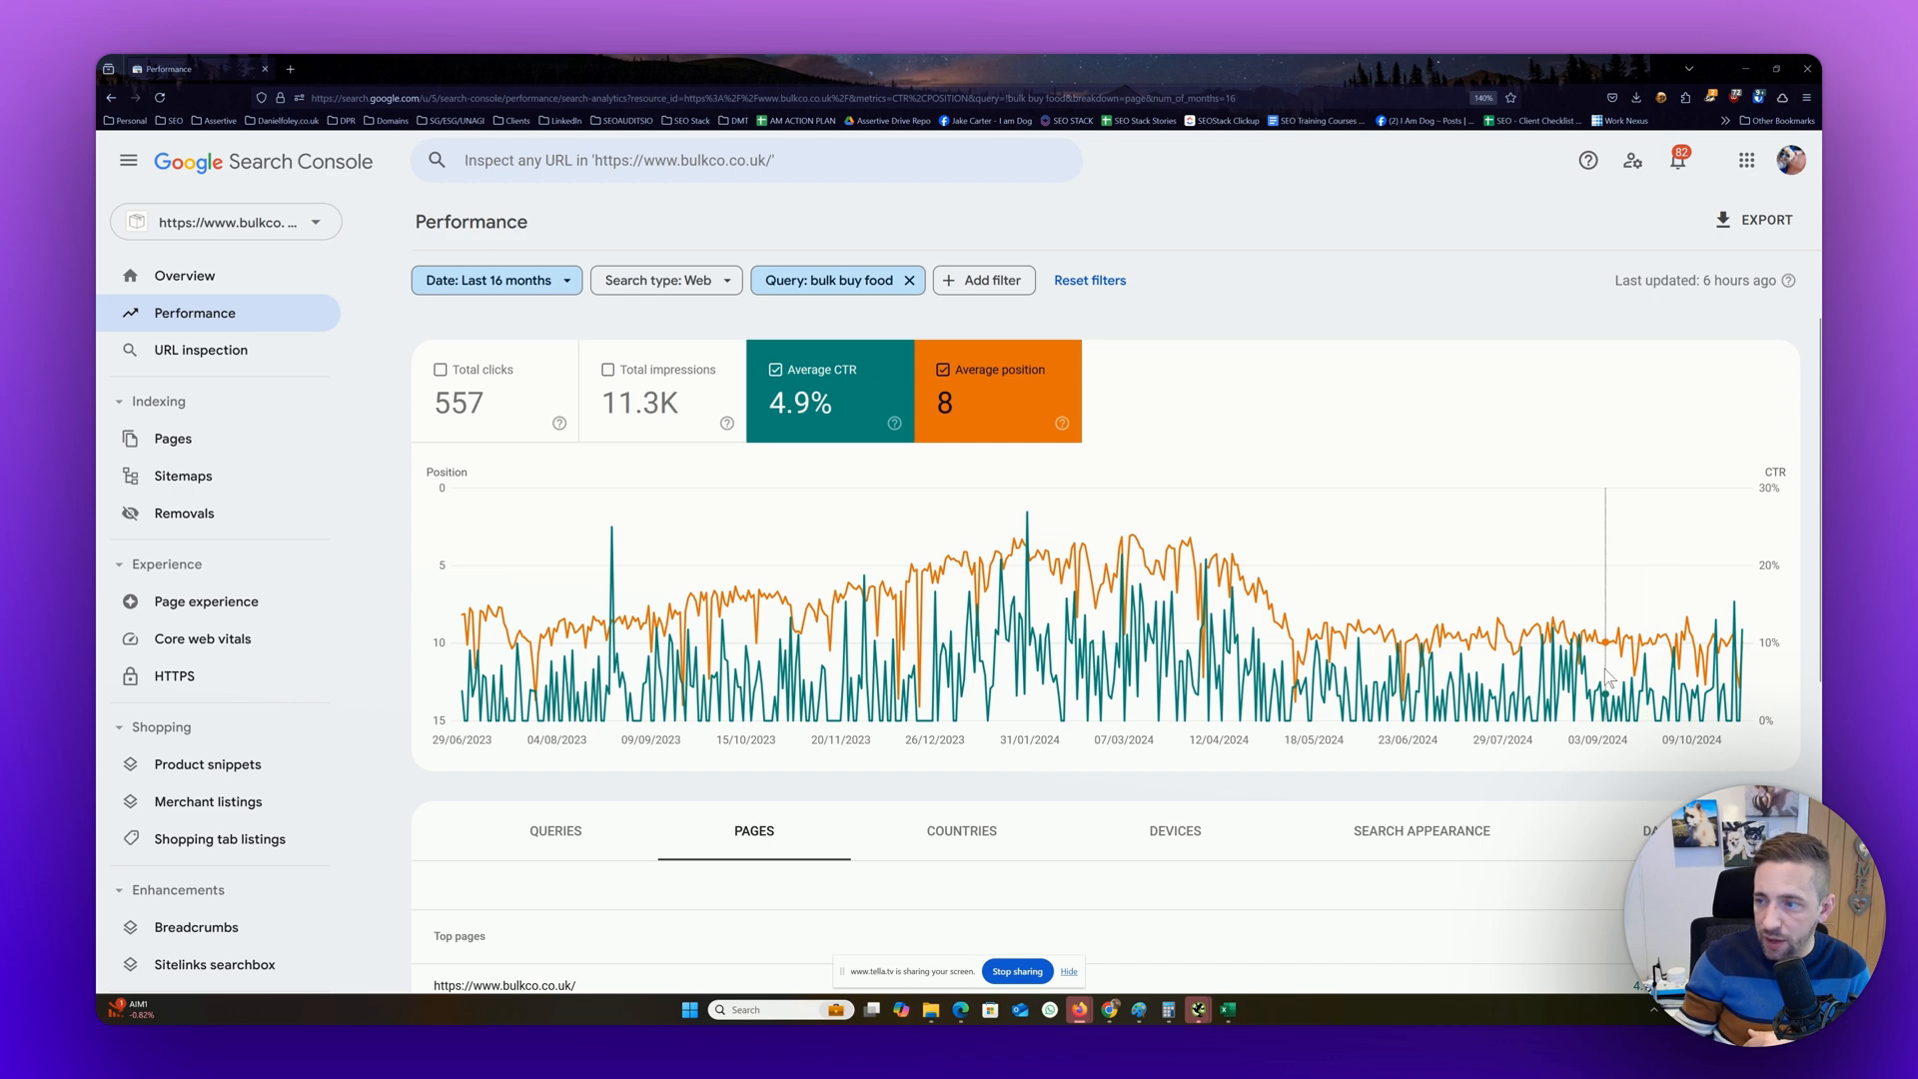
# Add total clicks and total impressions back to the chart so all four metrics are shown
pyautogui.click(517, 409)
pyautogui.click(624, 404)
pyautogui.scroll(-3, 625, 404)
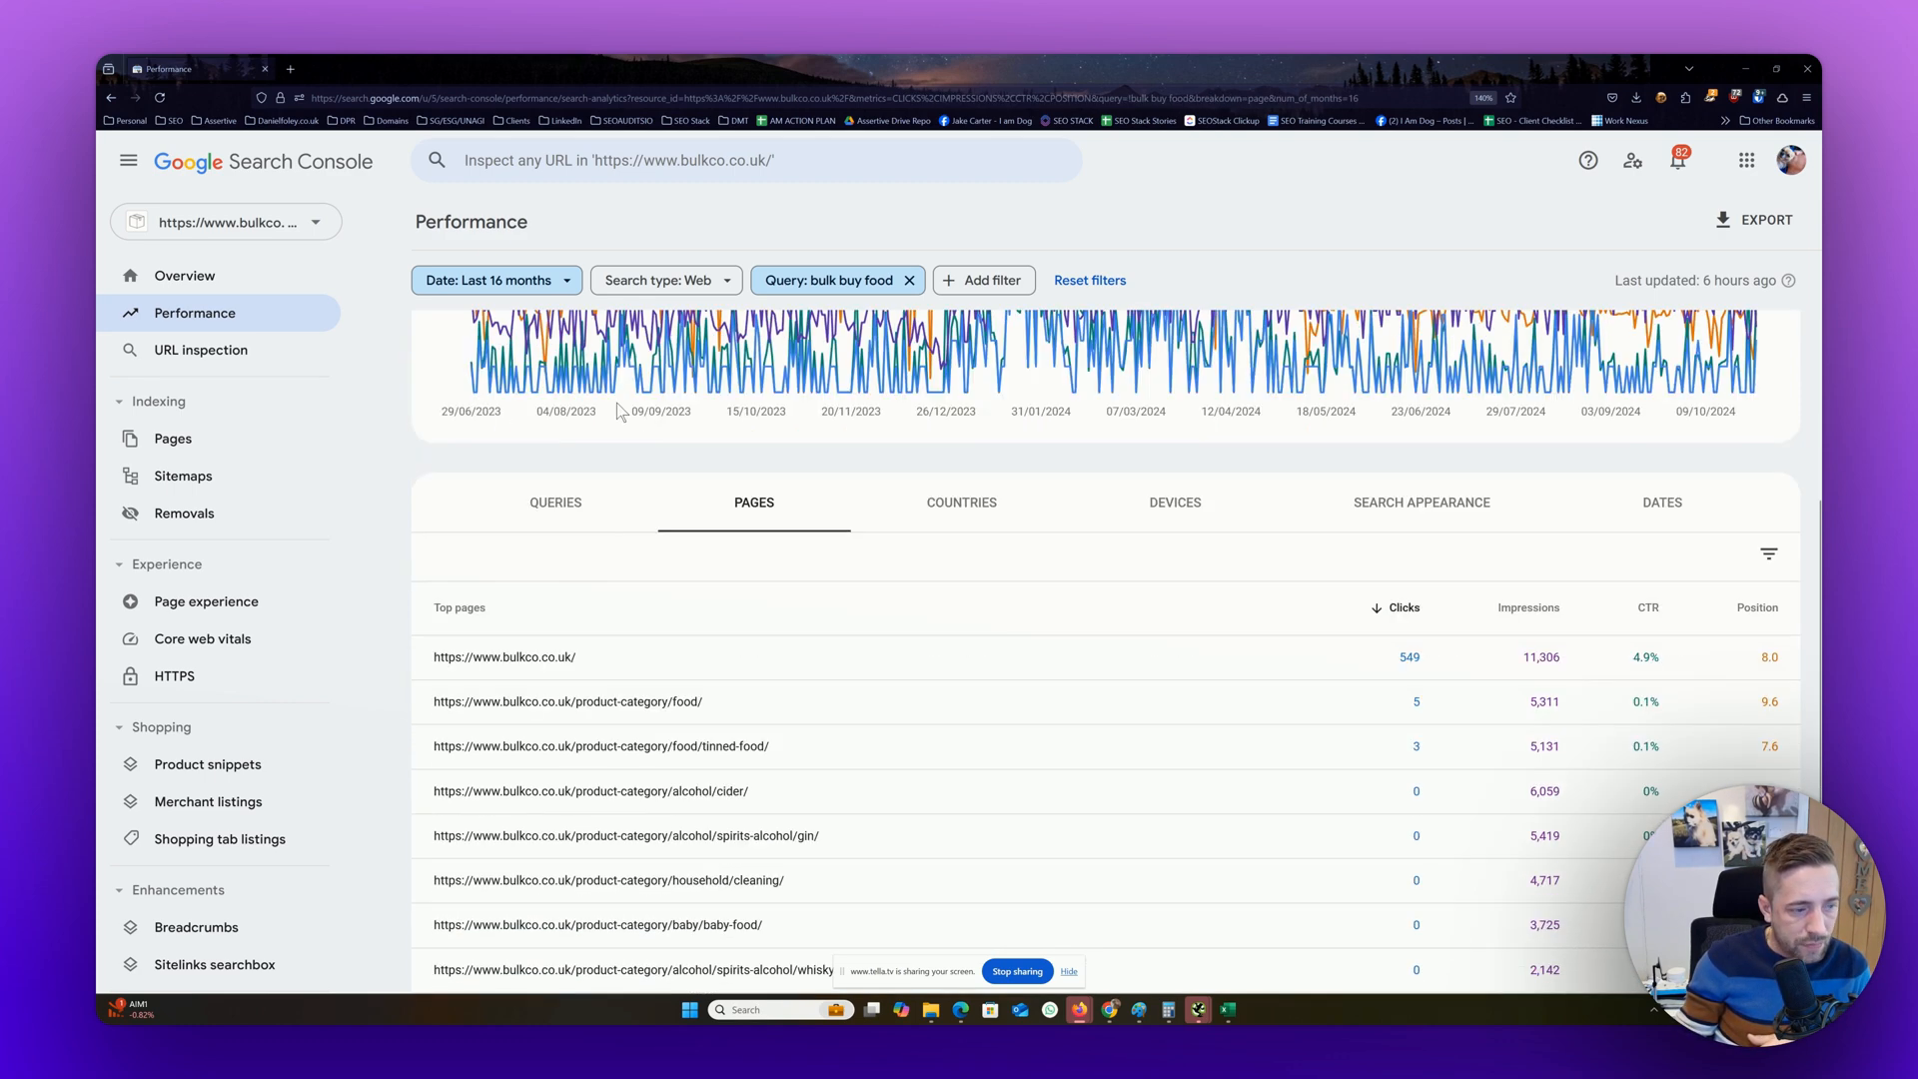
pyautogui.scroll(3, 615, 403)
# Clear the query filter to view the site-wide metrics, and filter the report to "bulk buy food" again from the top queries
pyautogui.click(540, 833)
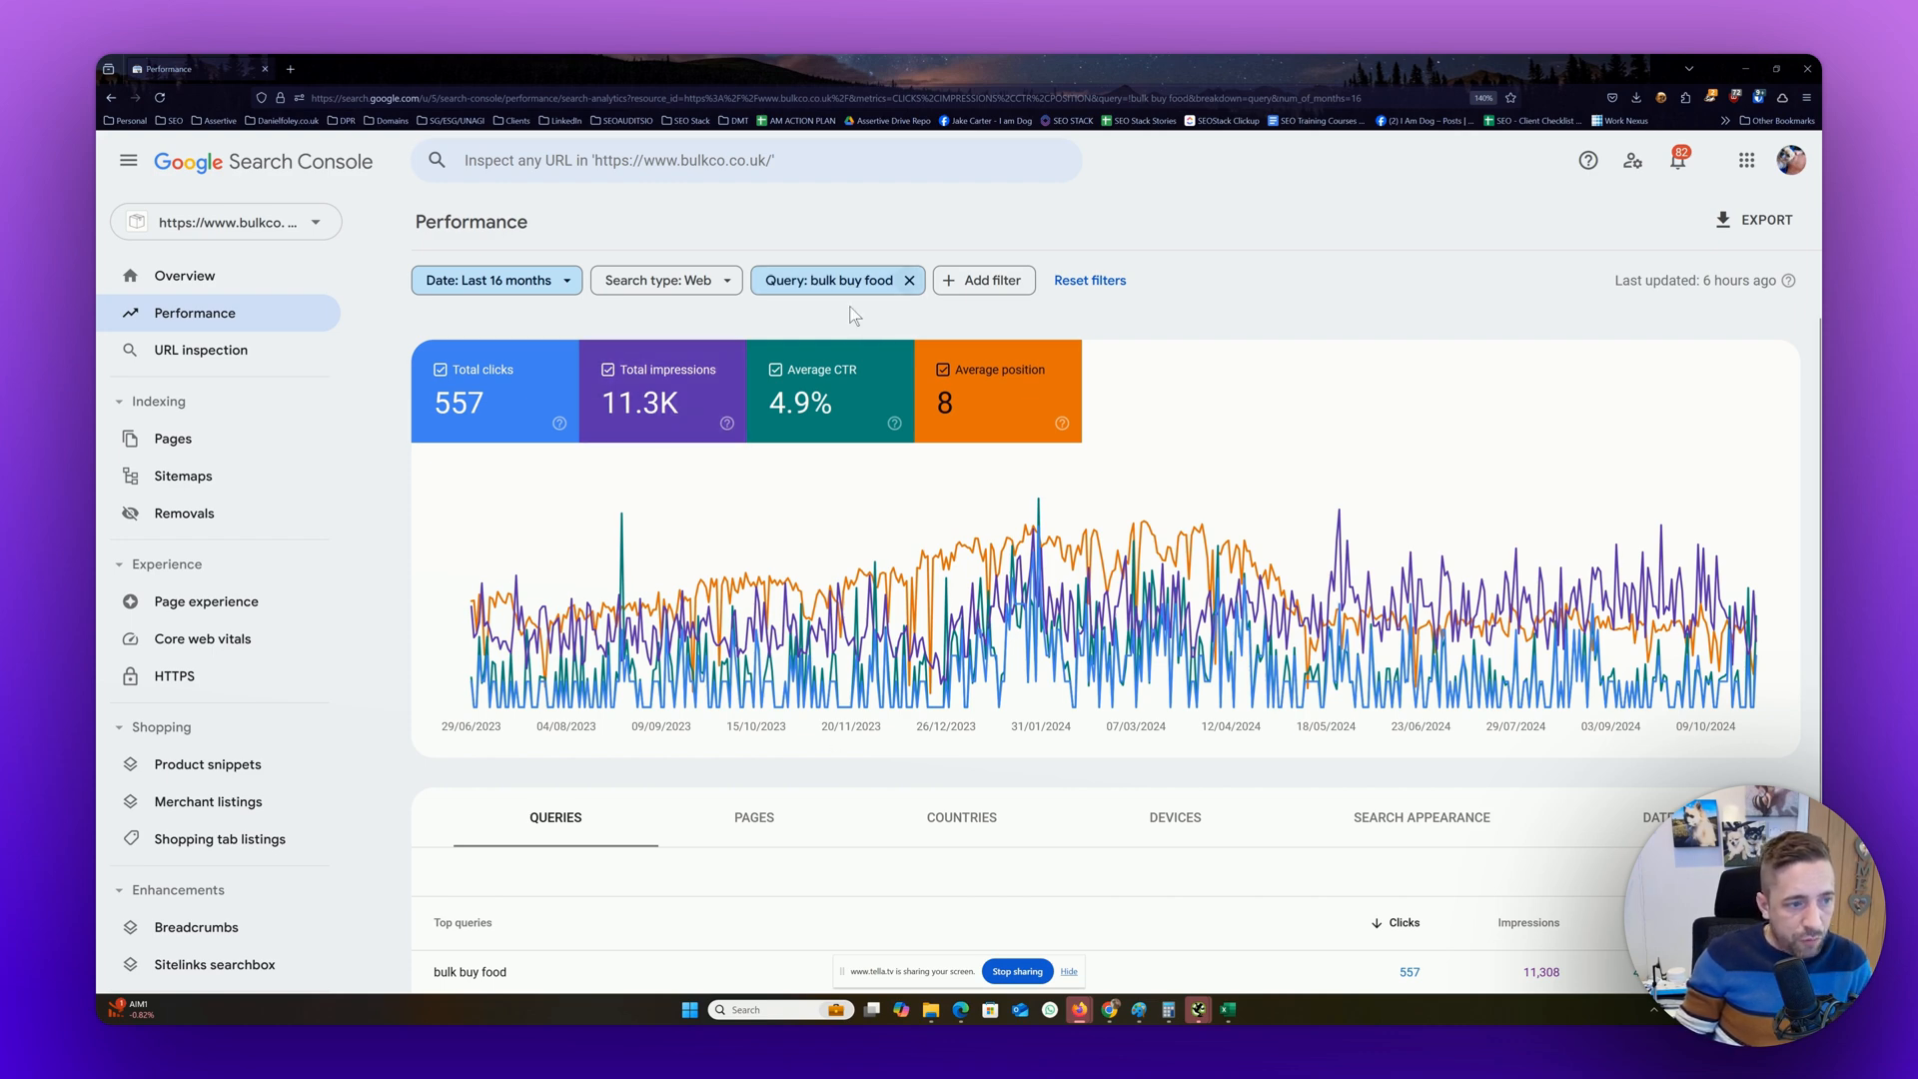
pyautogui.click(909, 280)
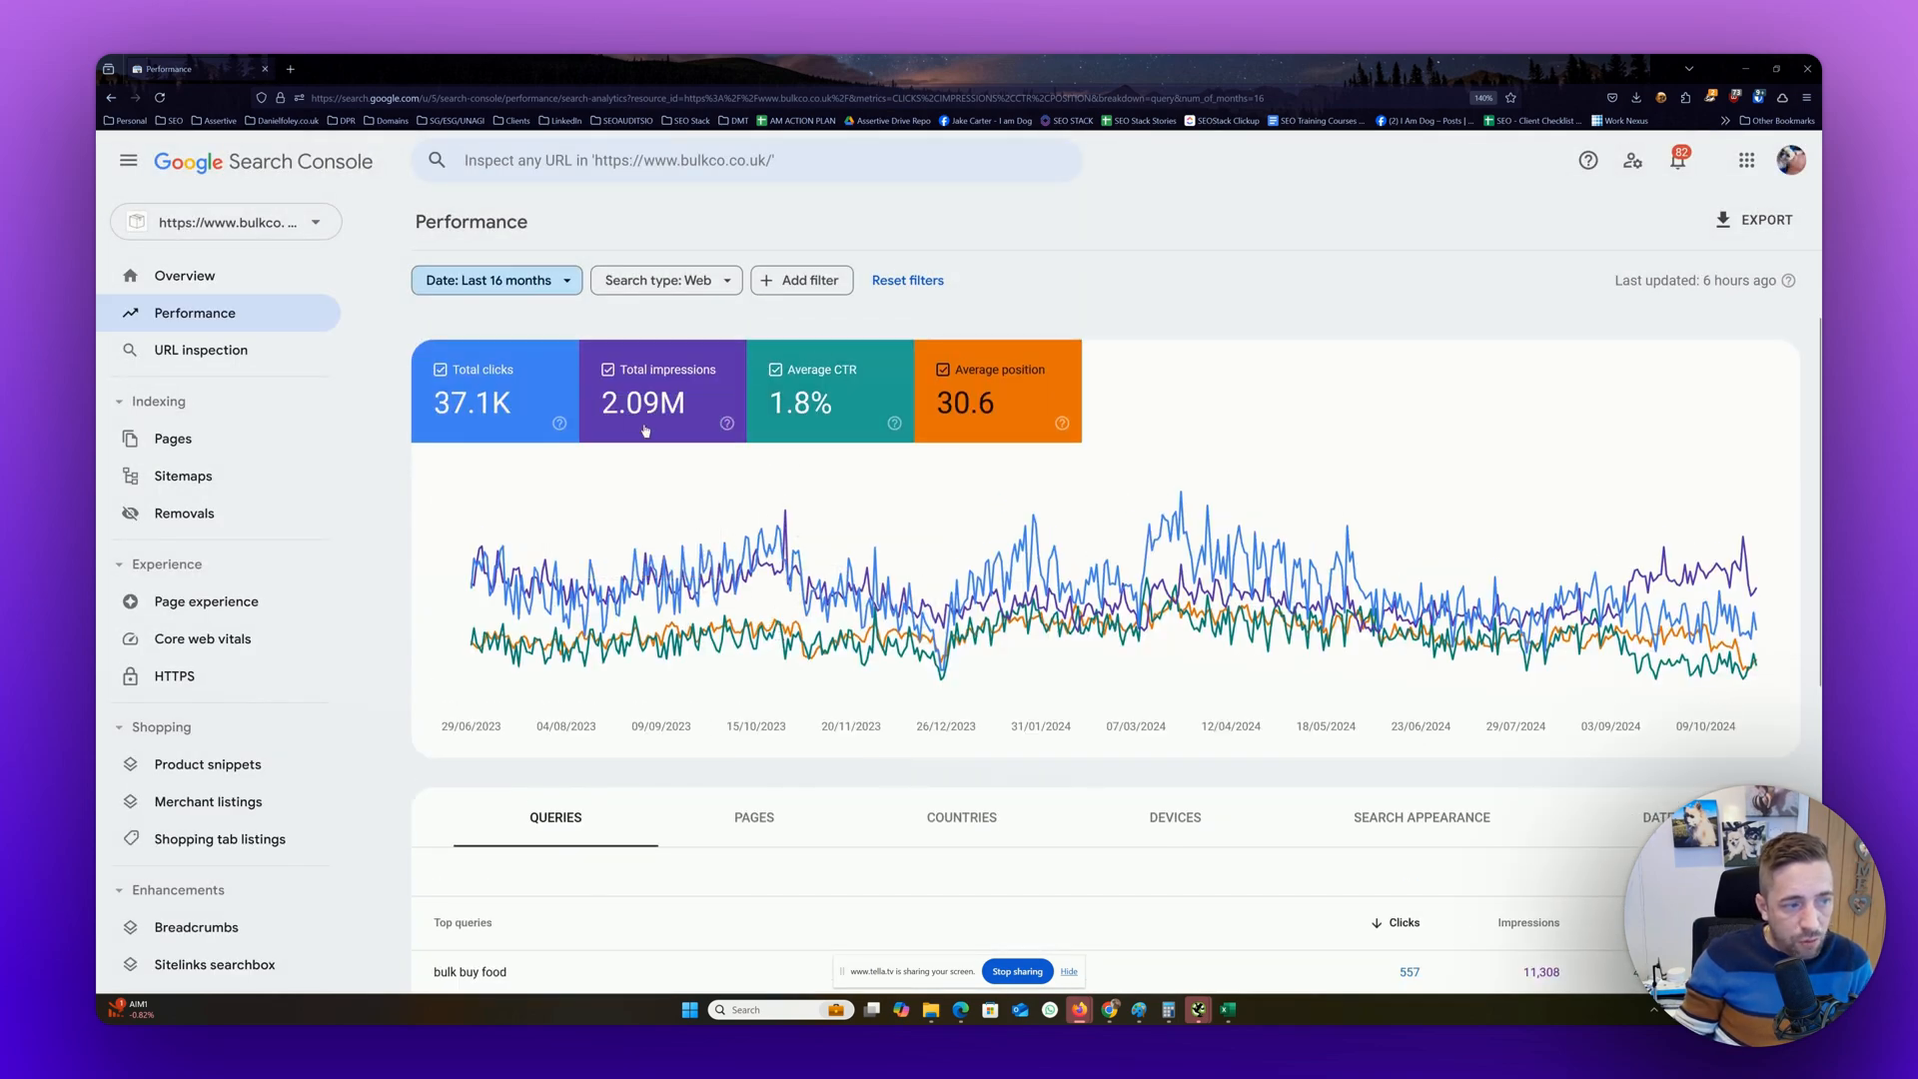
pyautogui.moveTo(649, 398)
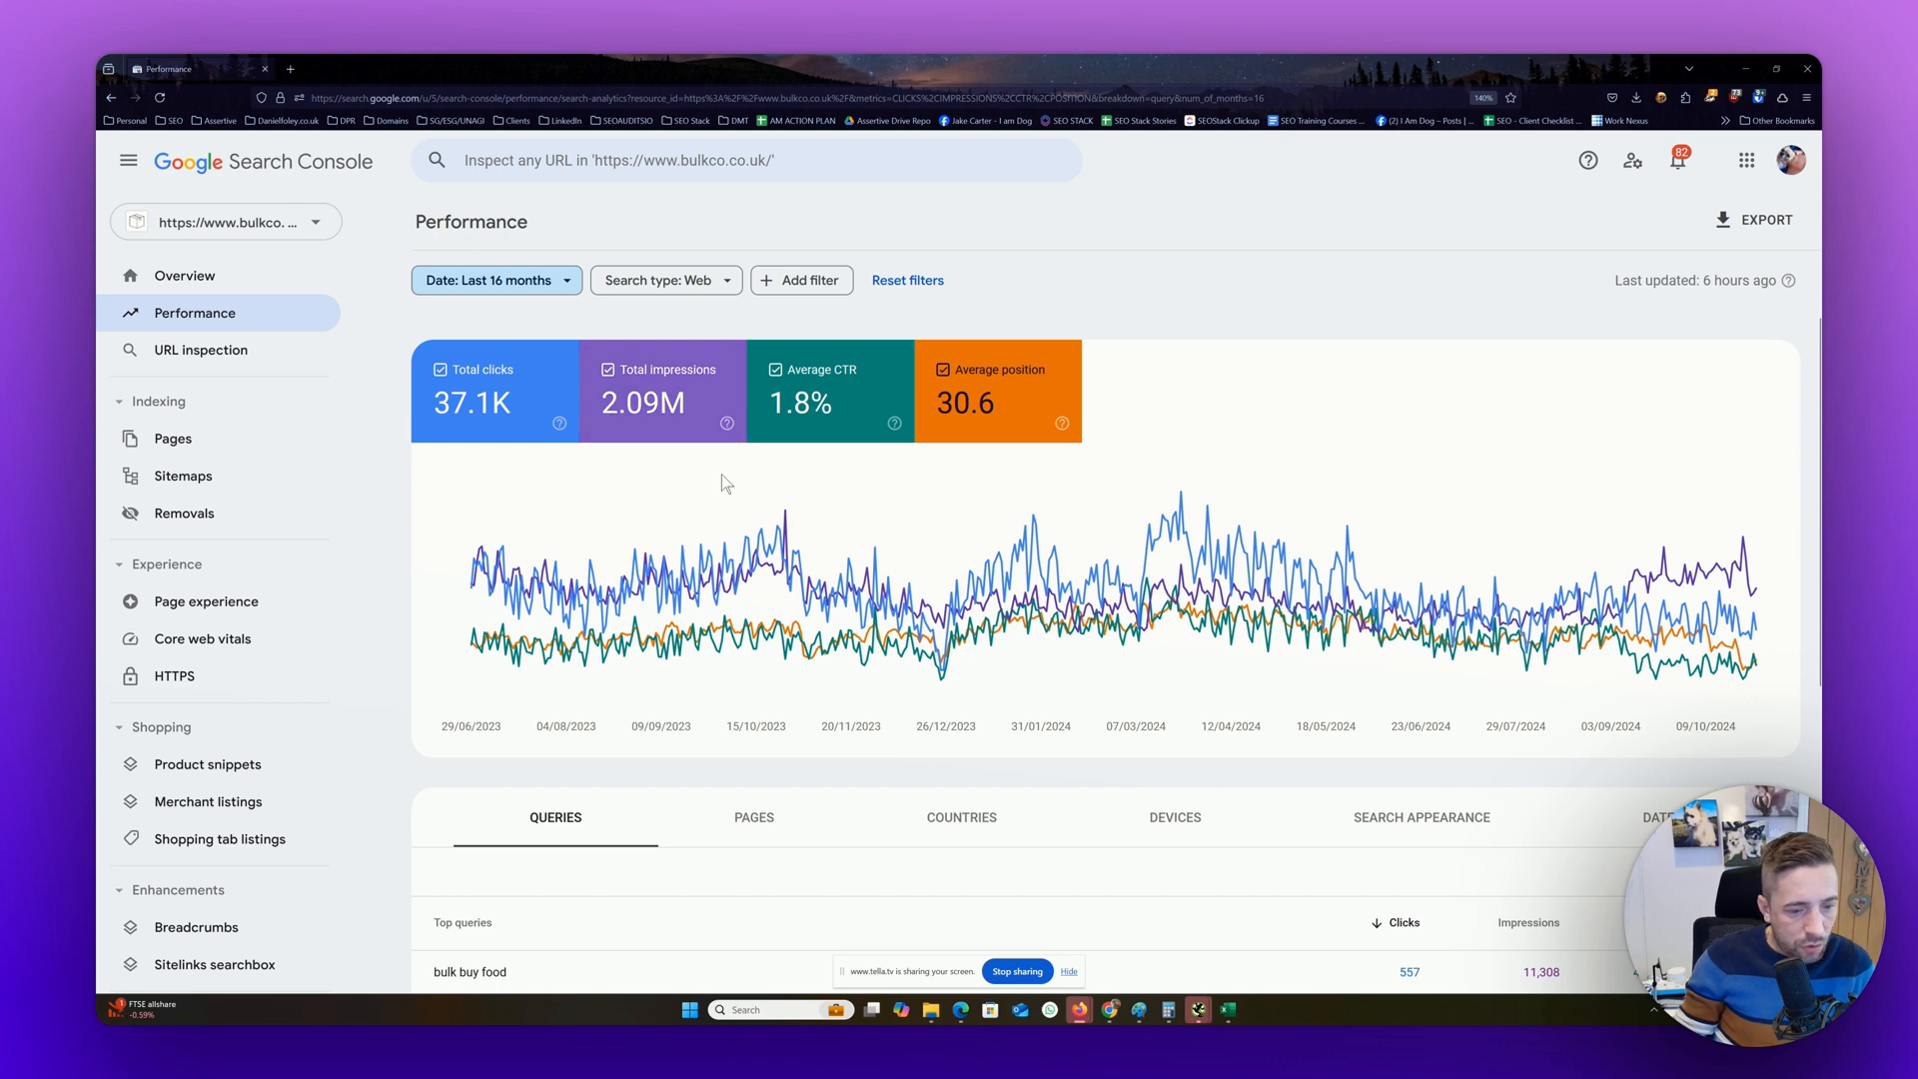
pyautogui.scroll(-3, 721, 476)
pyautogui.click(485, 660)
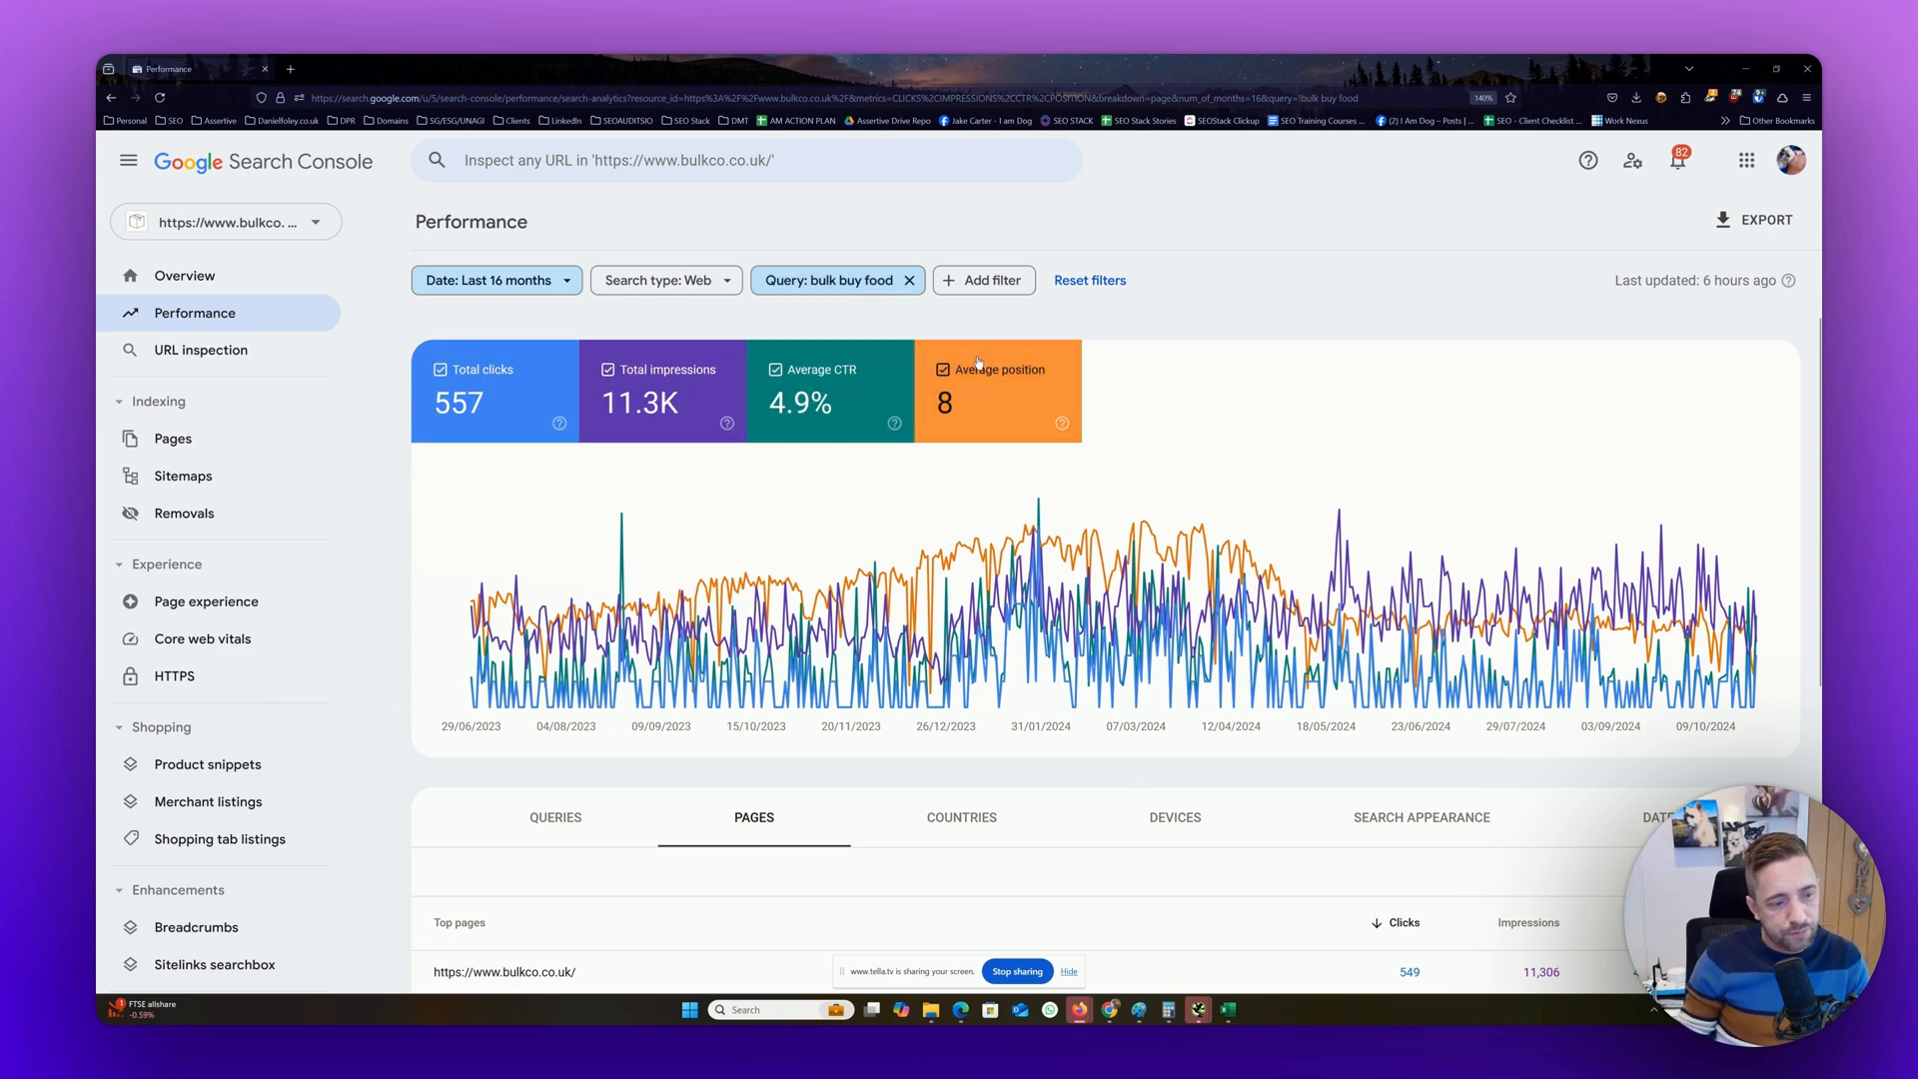
# Examine the clicks, impressions, CTR and position of each top page for the query "bulk buy food"
pyautogui.scroll(-3, 984, 365)
pyautogui.scroll(3, 980, 365)
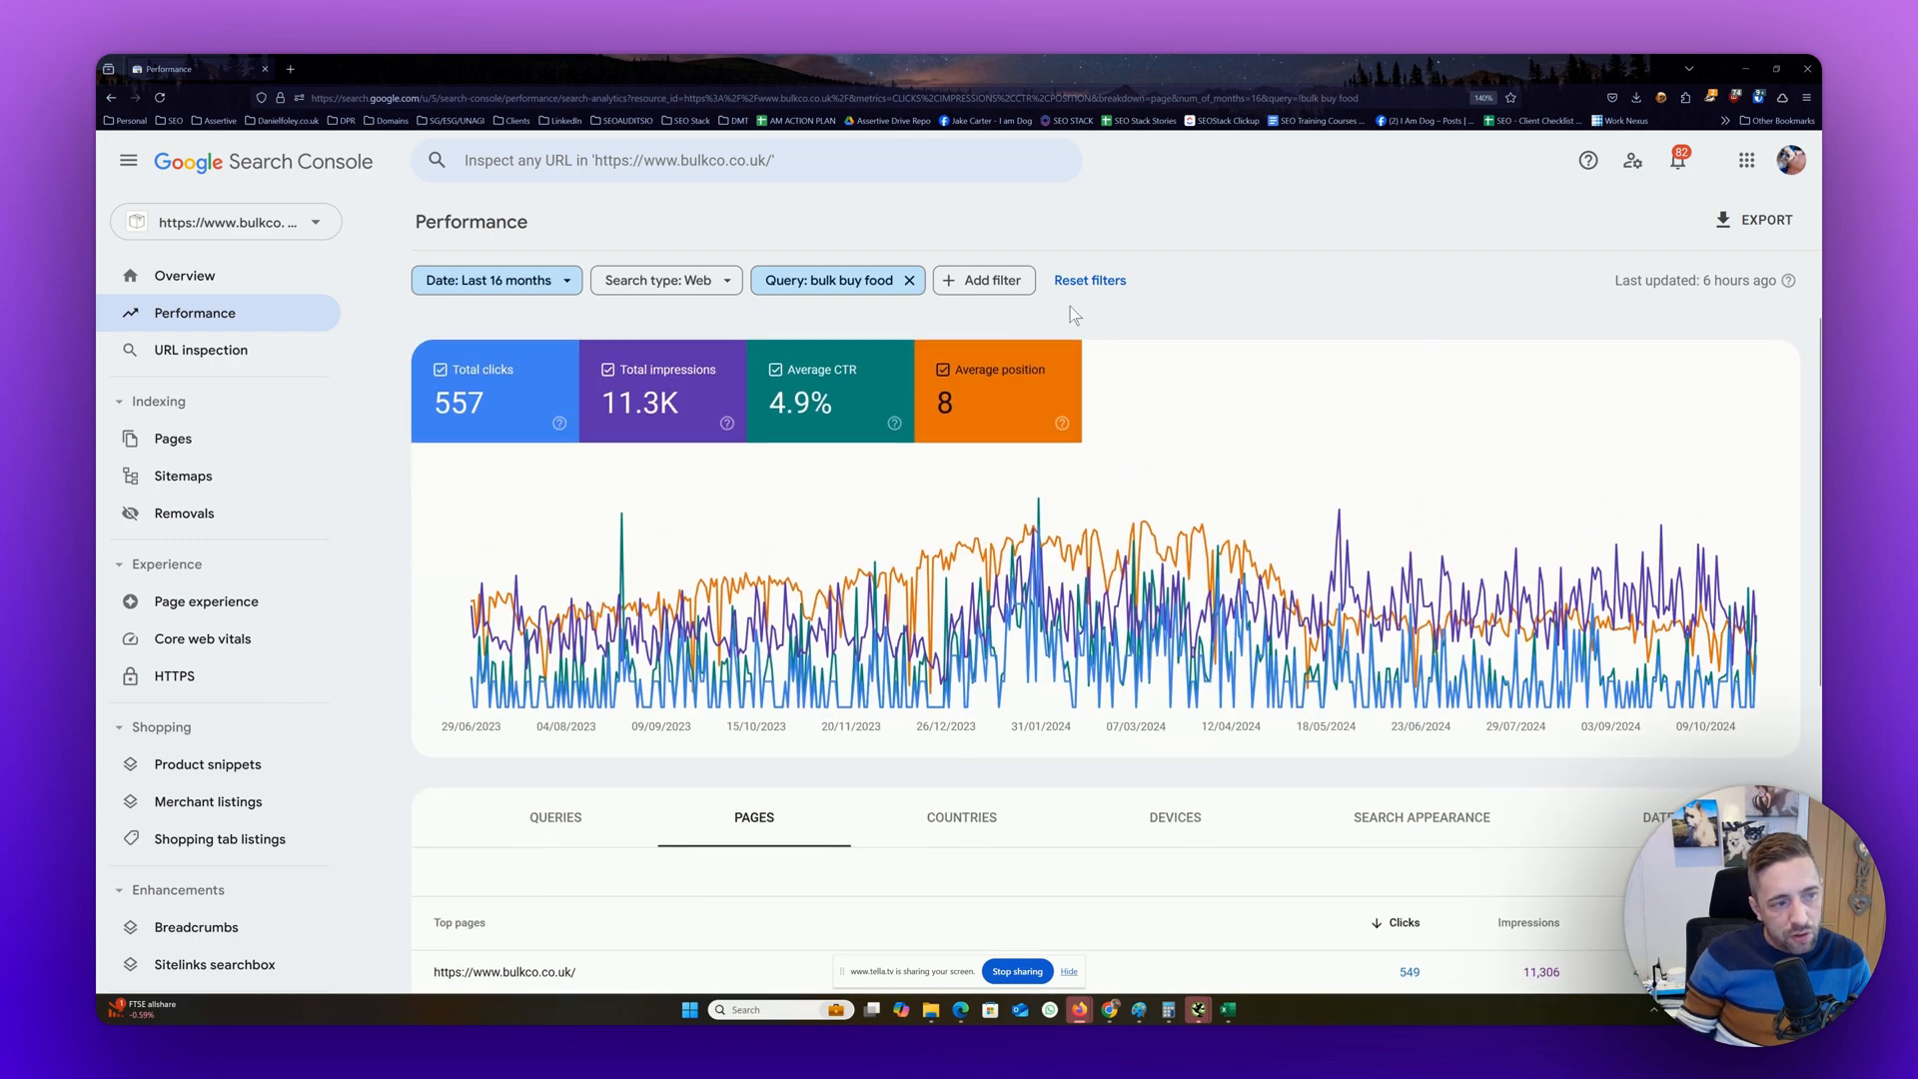
pyautogui.scroll(-5, 829, 299)
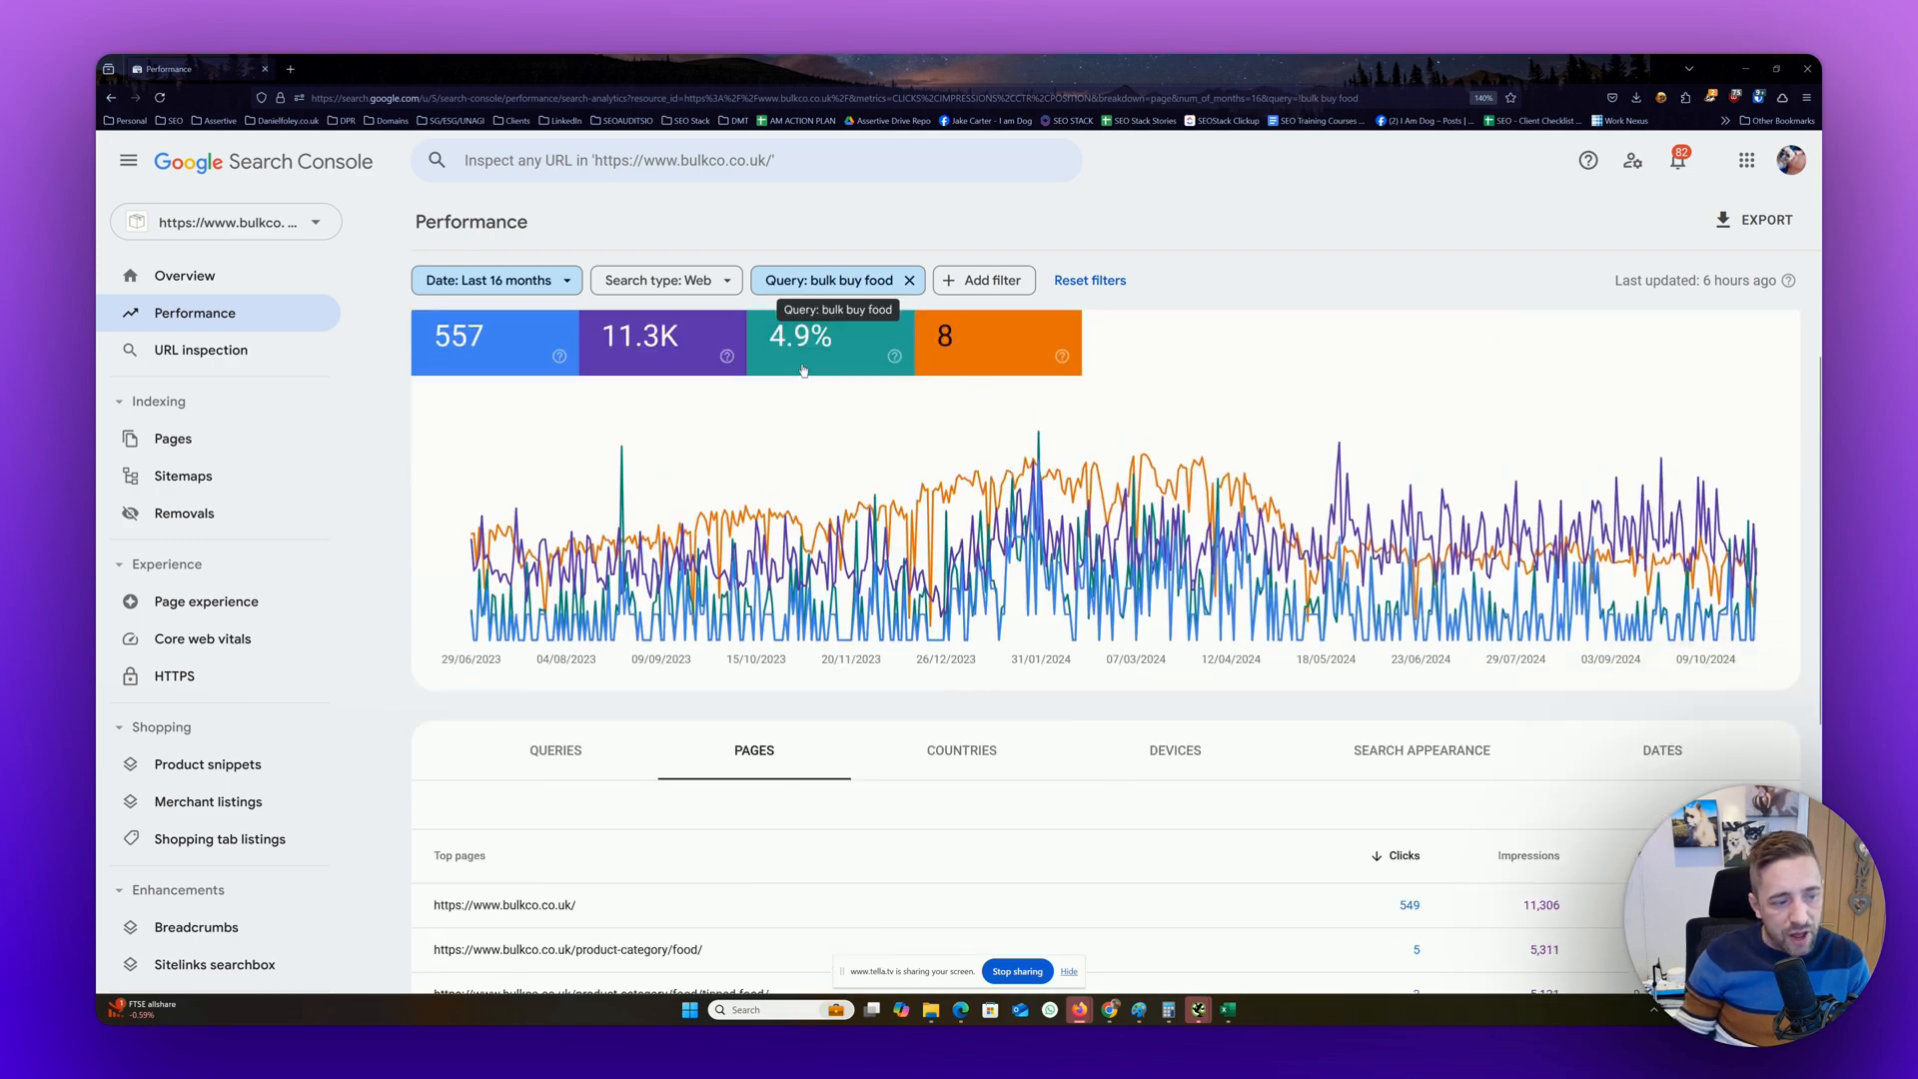
pyautogui.scroll(3, 662, 610)
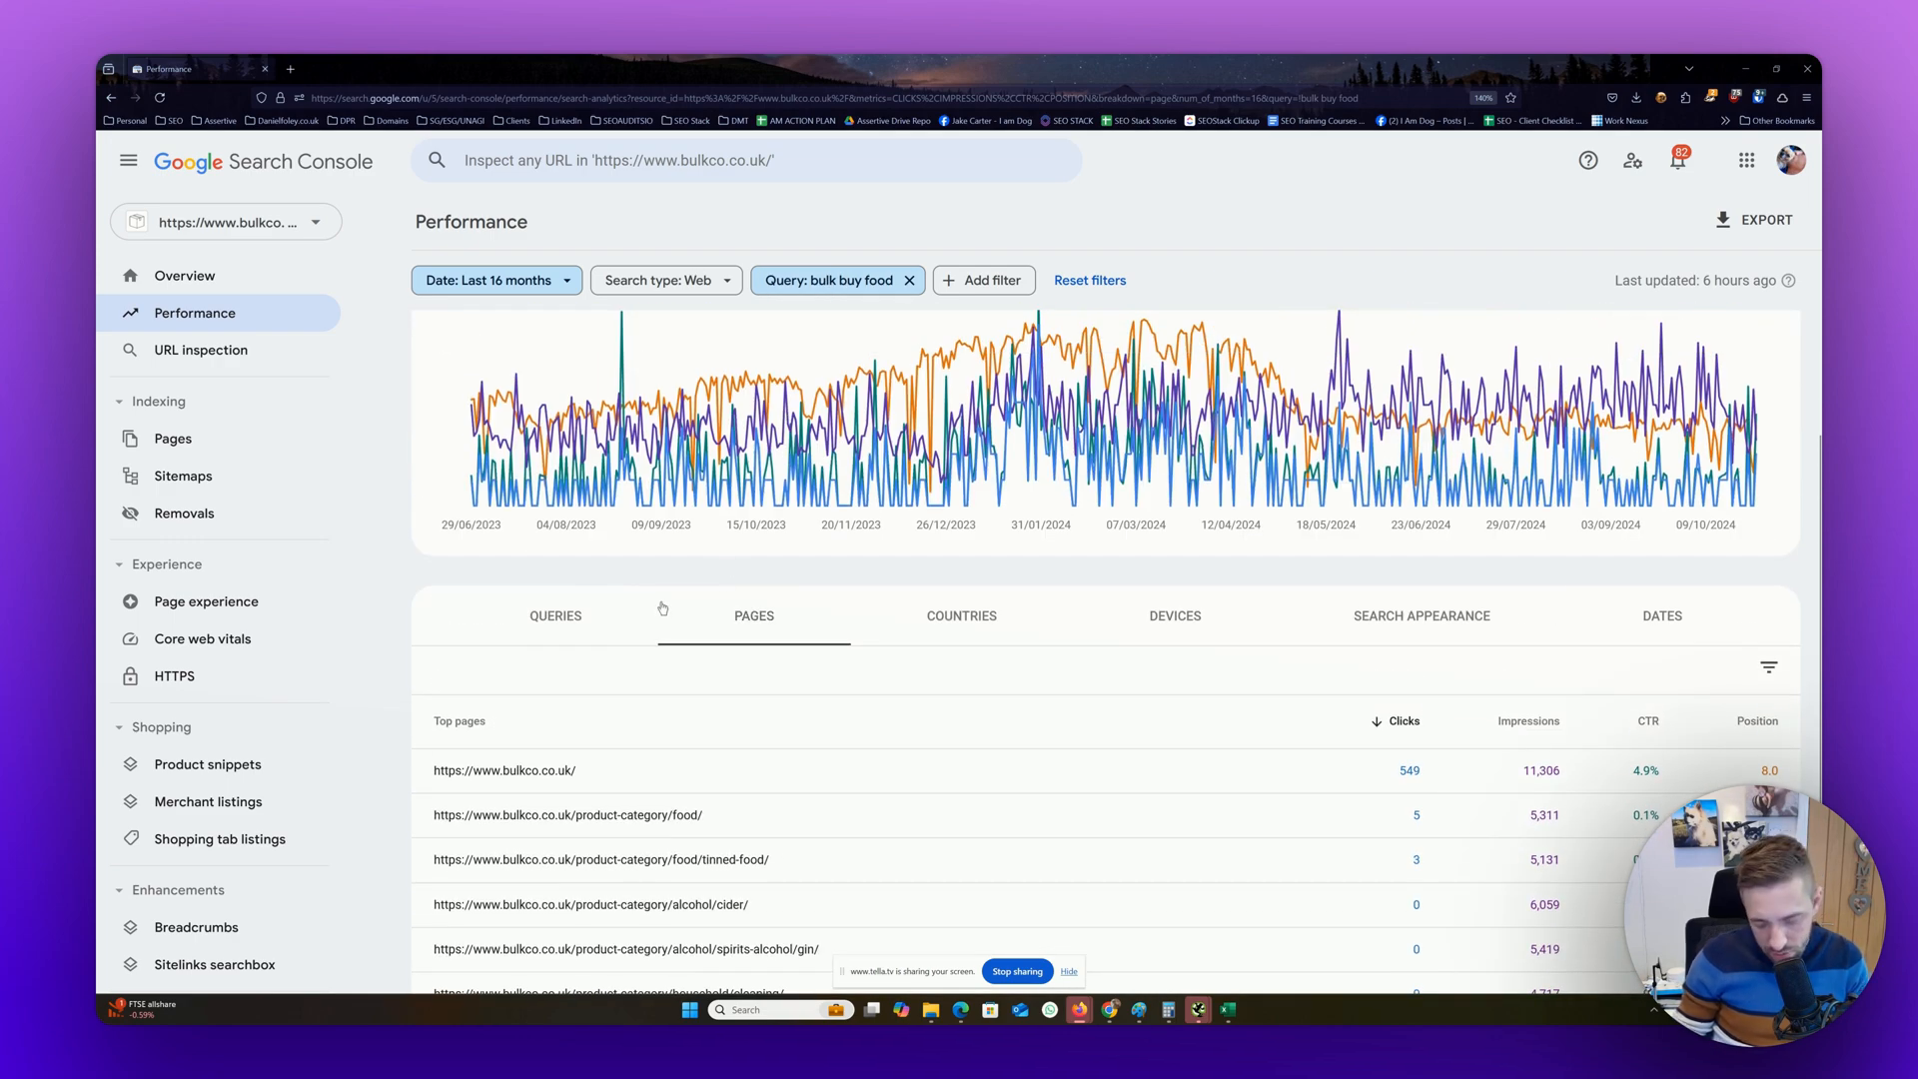
pyautogui.scroll(-2, 729, 588)
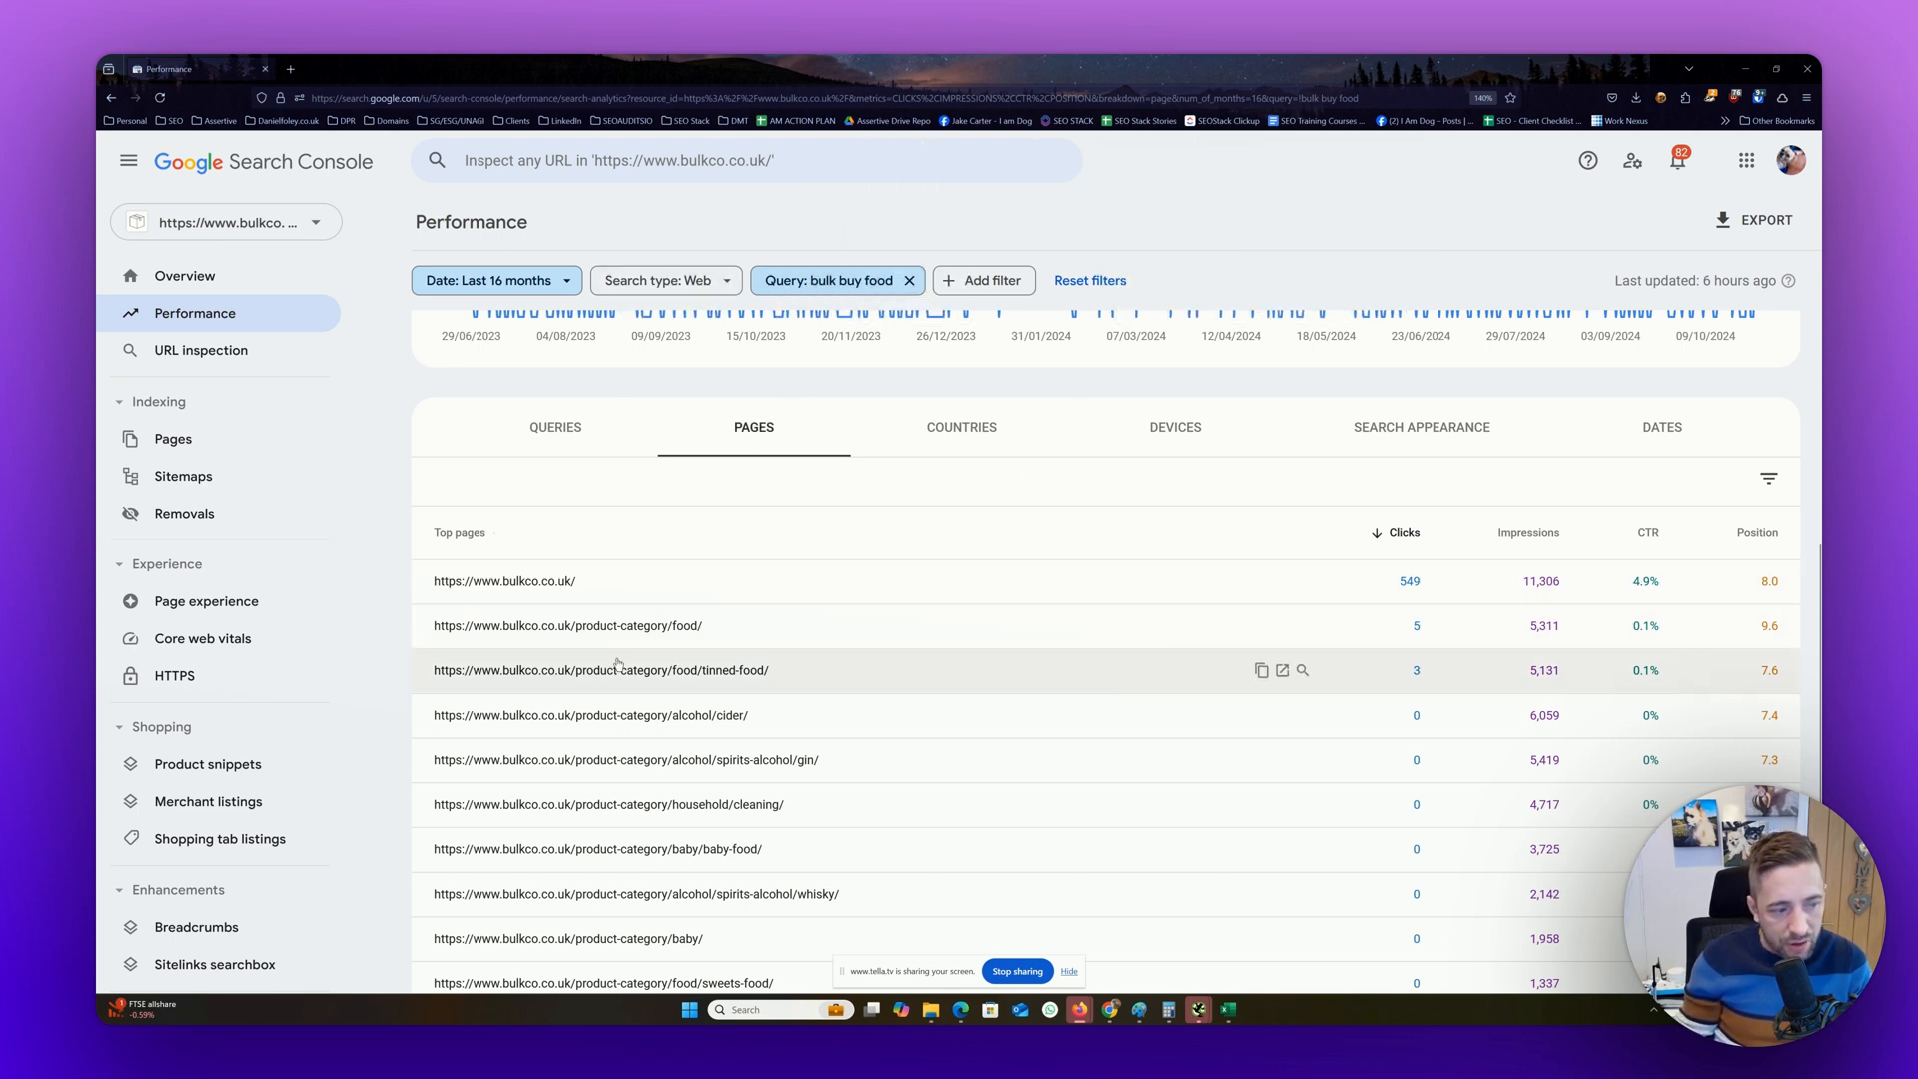
pyautogui.scroll(-2, 617, 665)
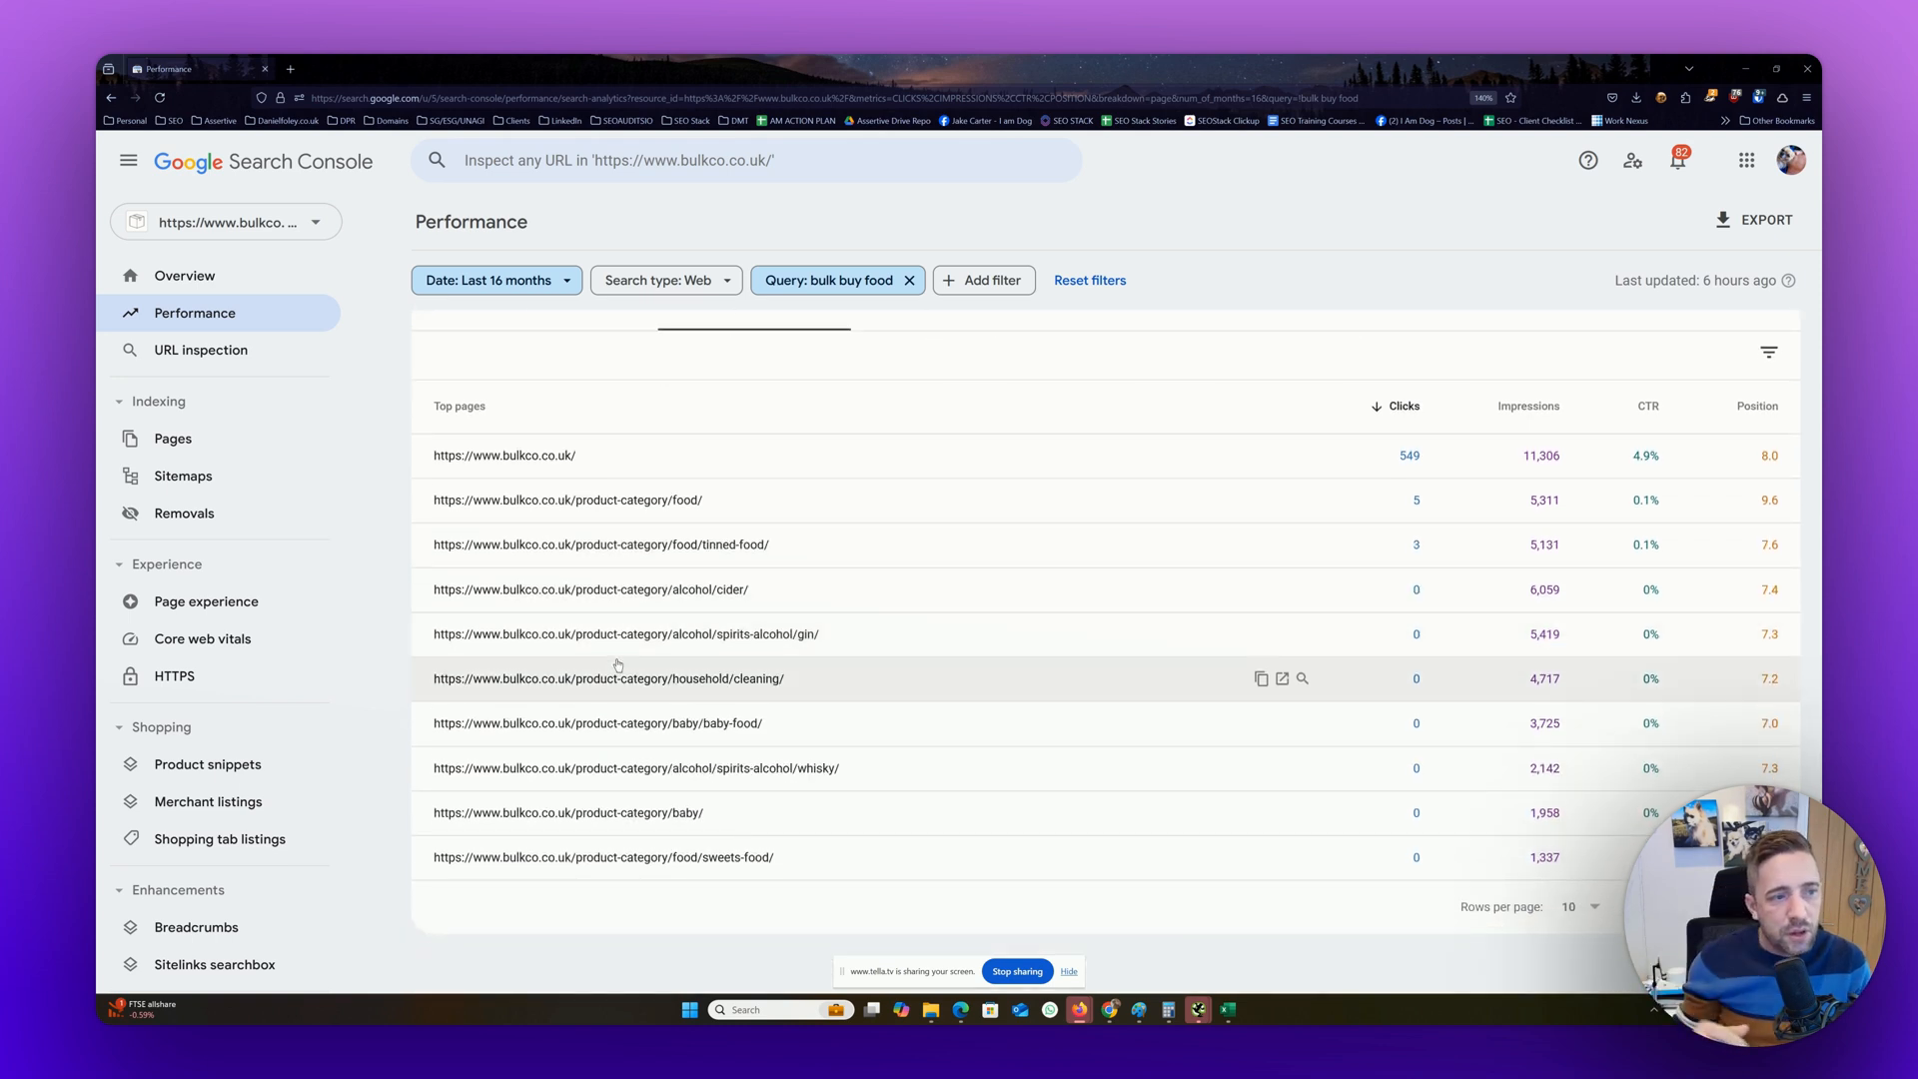
pyautogui.scroll(1, 618, 664)
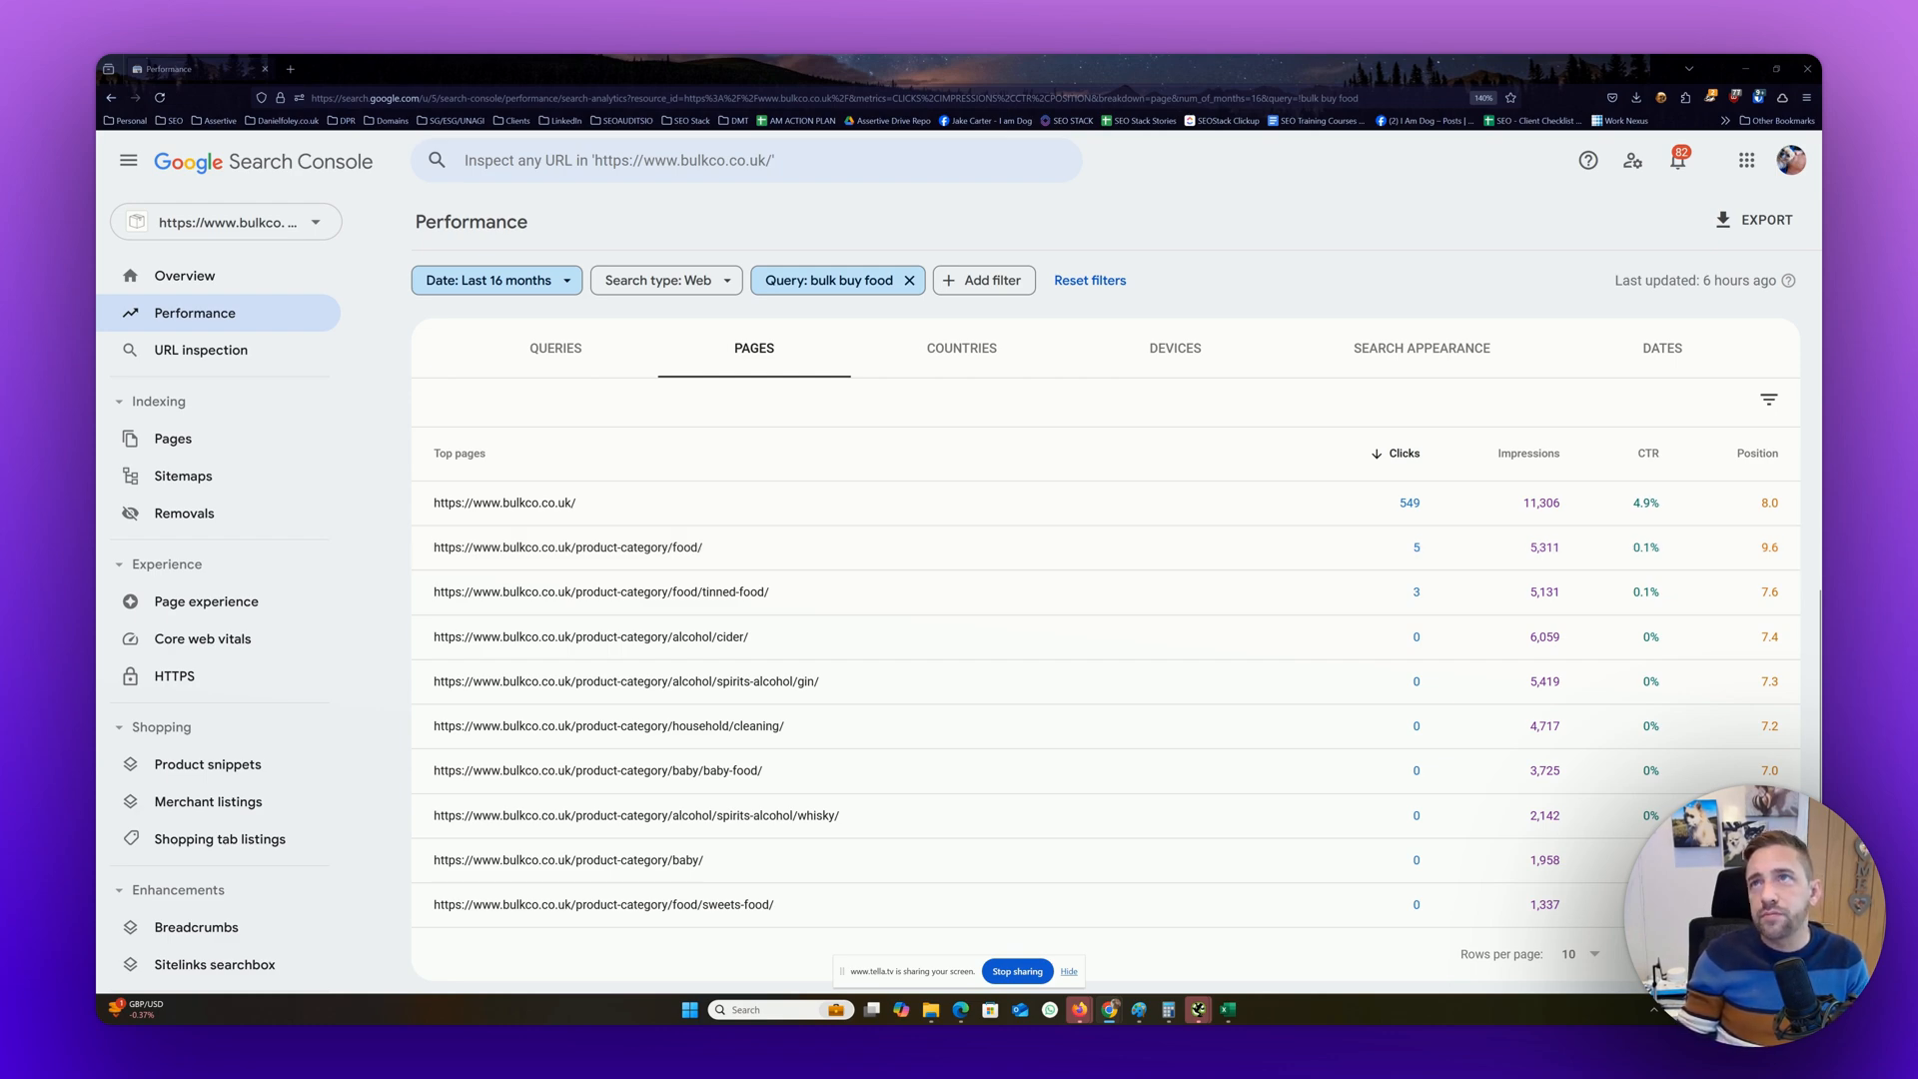
# Switch to the browser window with the Google results for "bulk buy food" and examine the listings, moving it aside when finished
pyautogui.moveTo(1819, 244); pyautogui.dragTo(1455, 93)
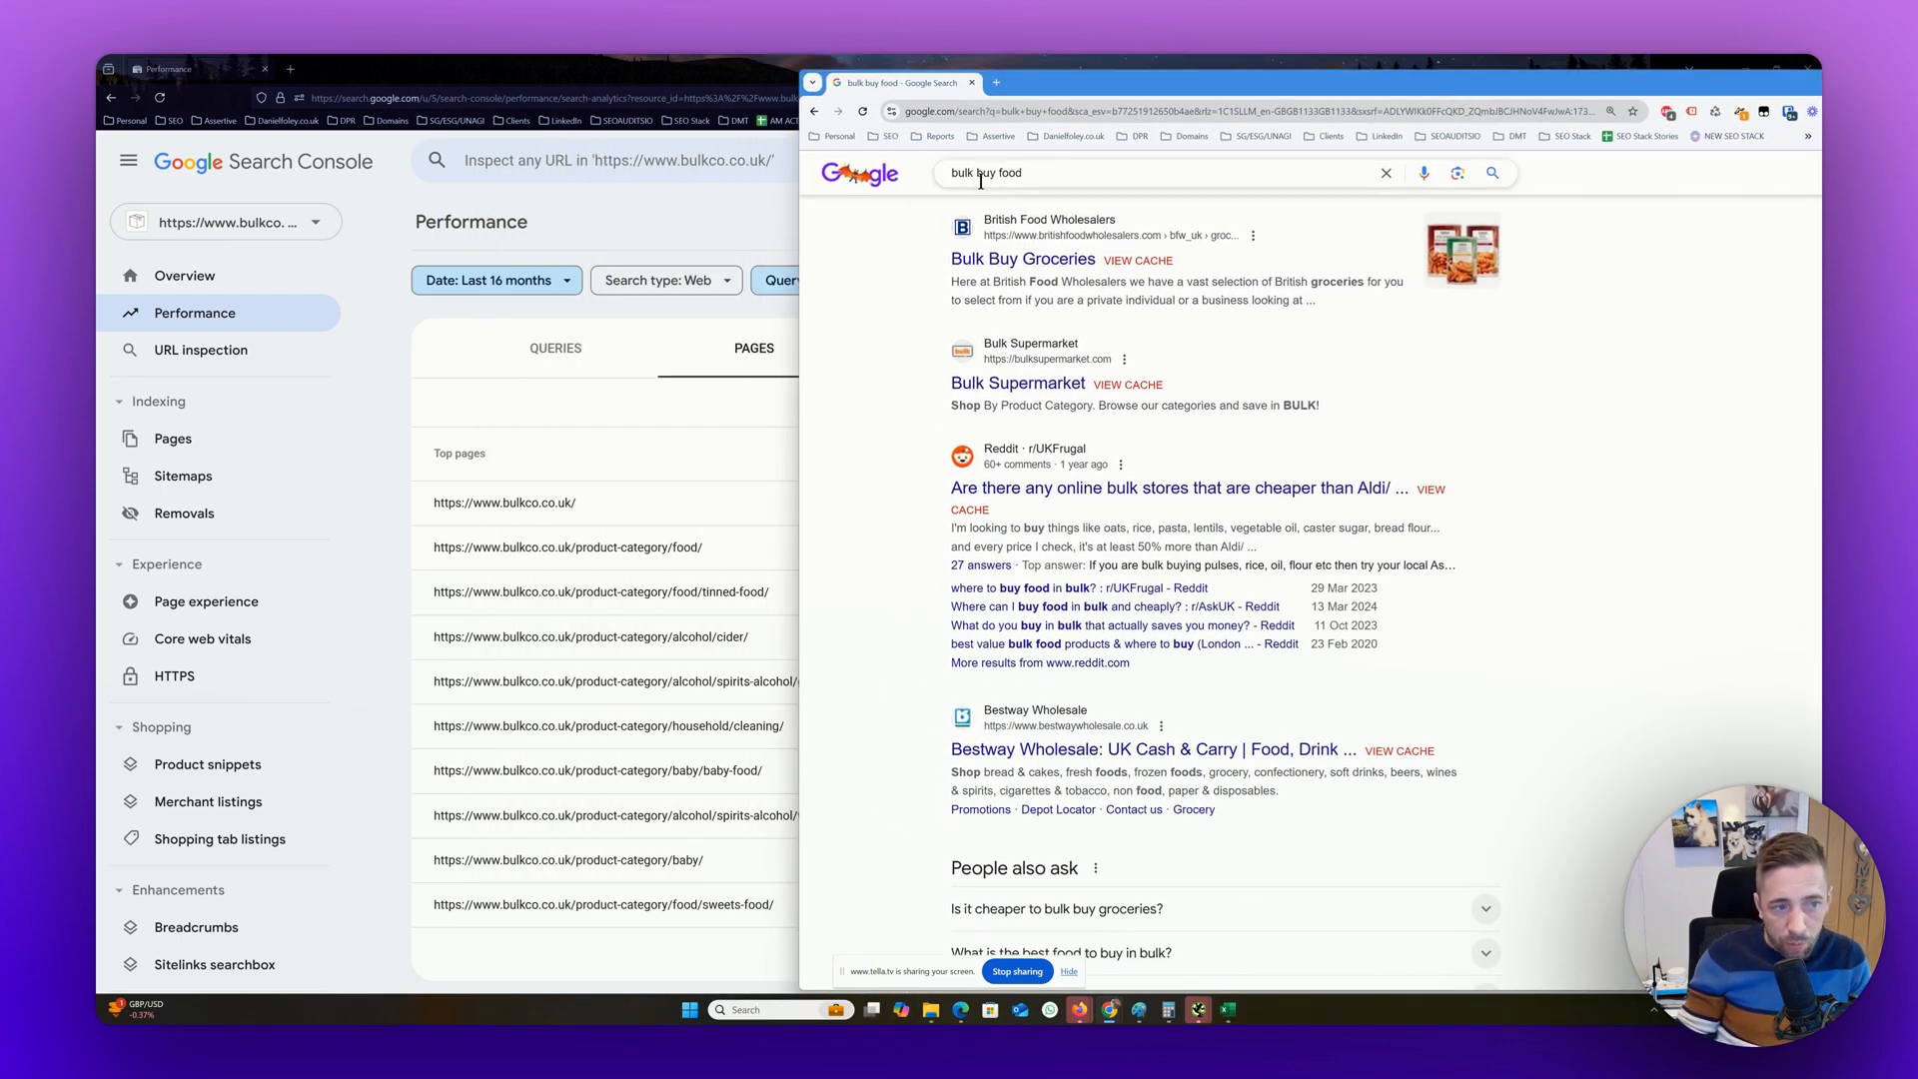
pyautogui.scroll(-3, 1137, 358)
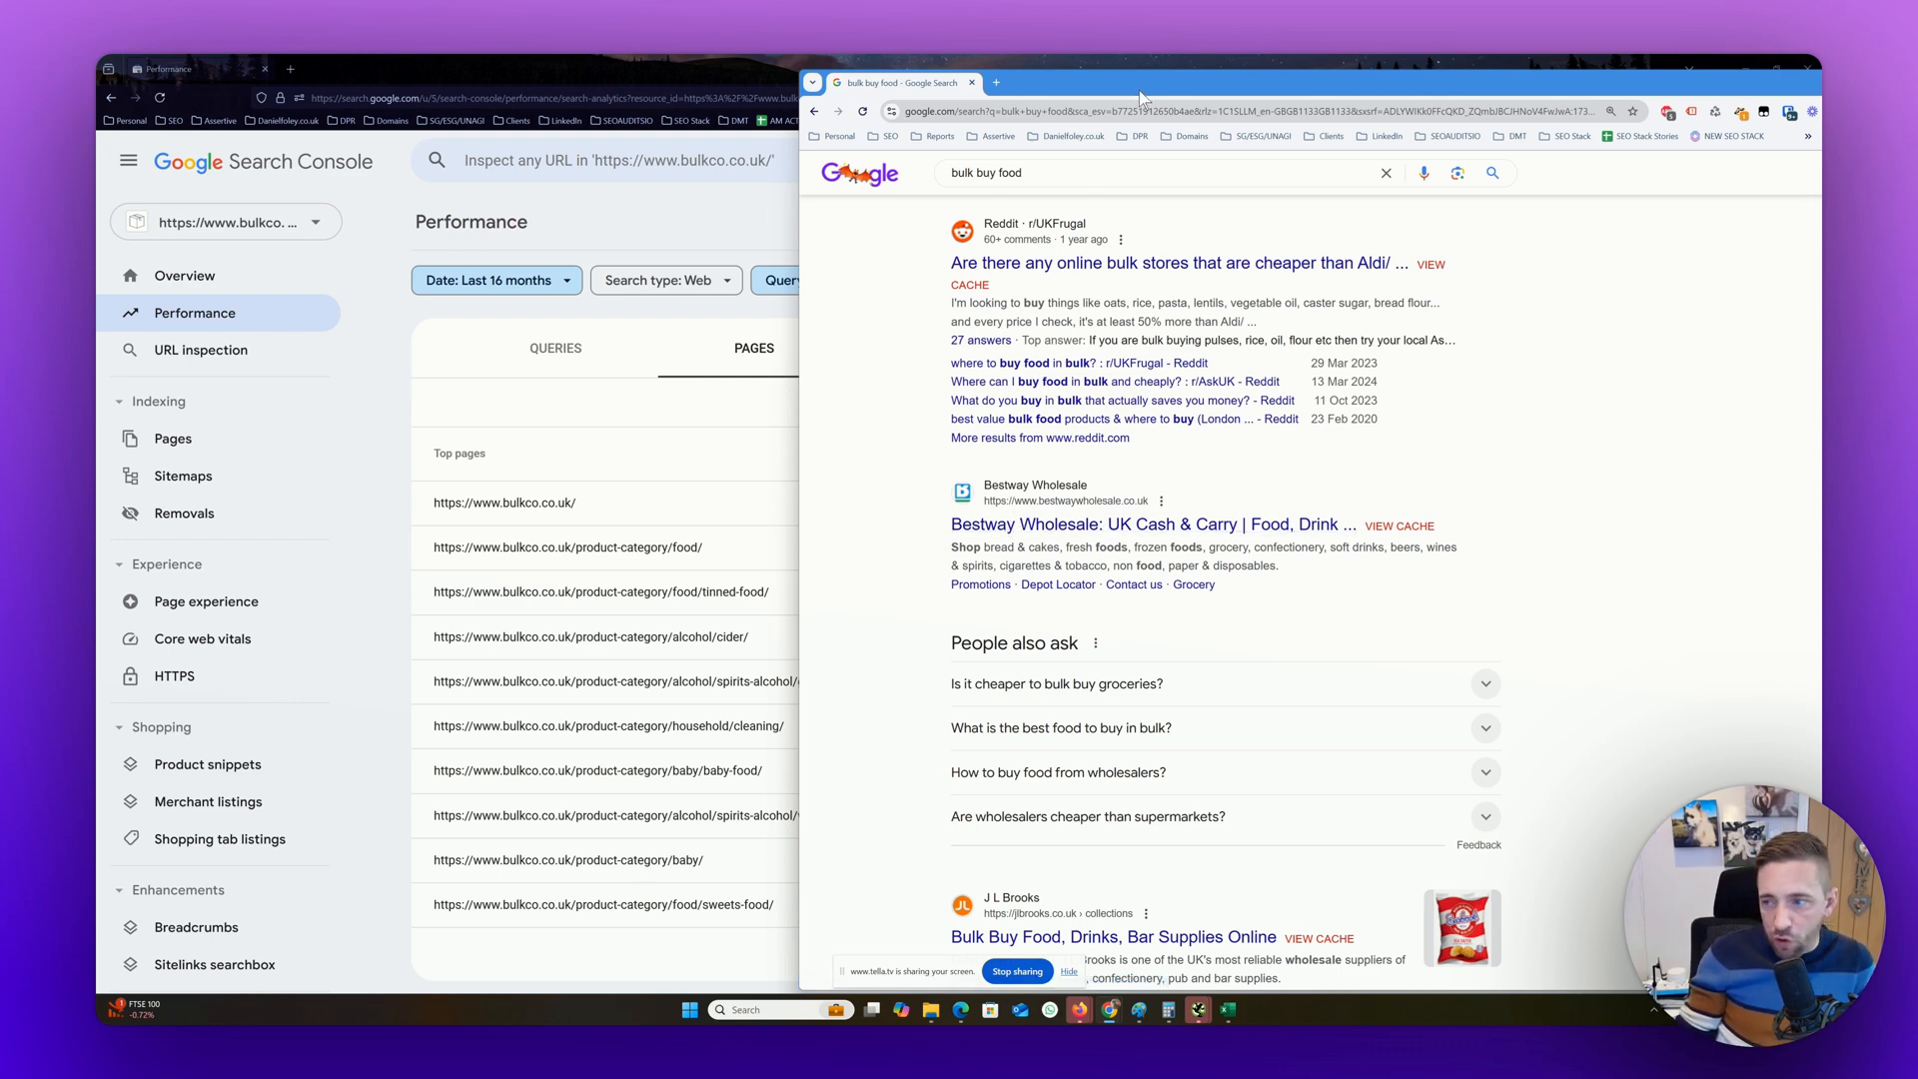
pyautogui.moveTo(1140, 92); pyautogui.dragTo(1821, 179)
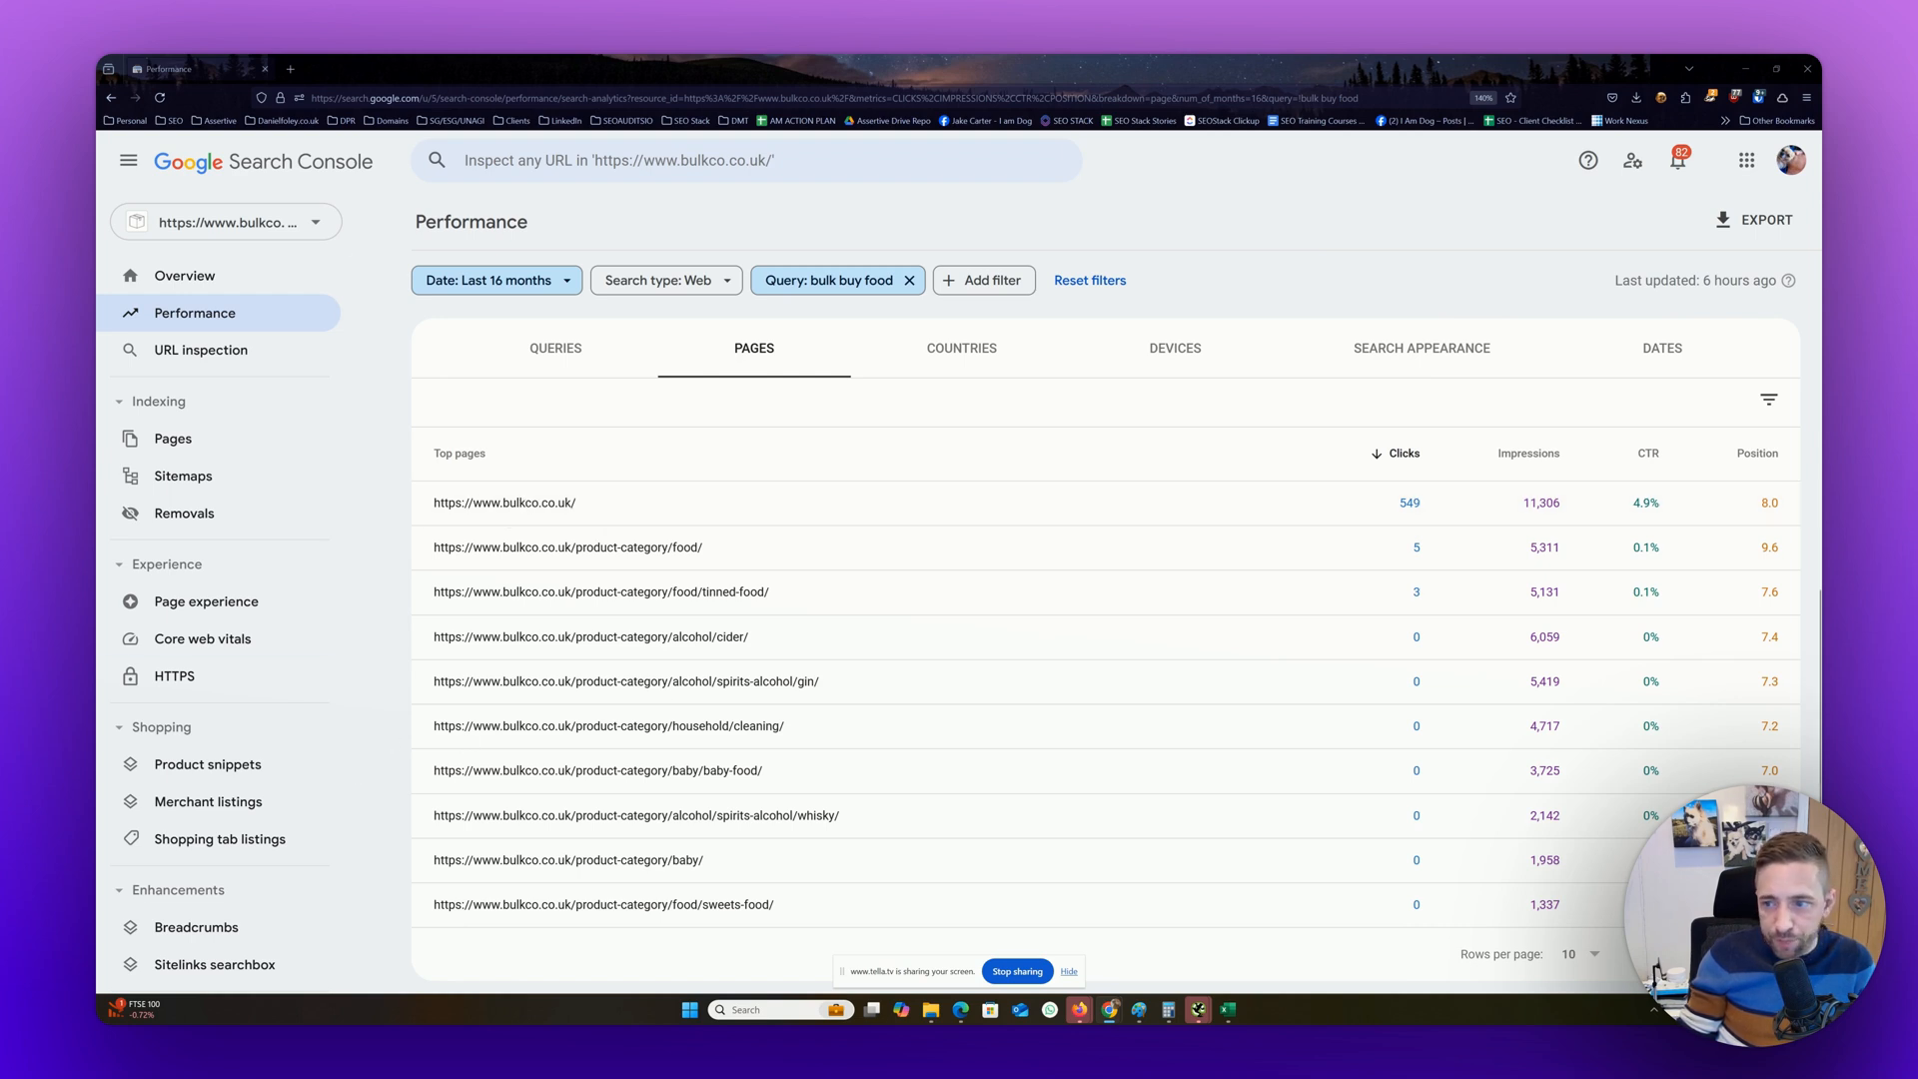
pyautogui.moveTo(1821, 186); pyautogui.dragTo(1693, 192)
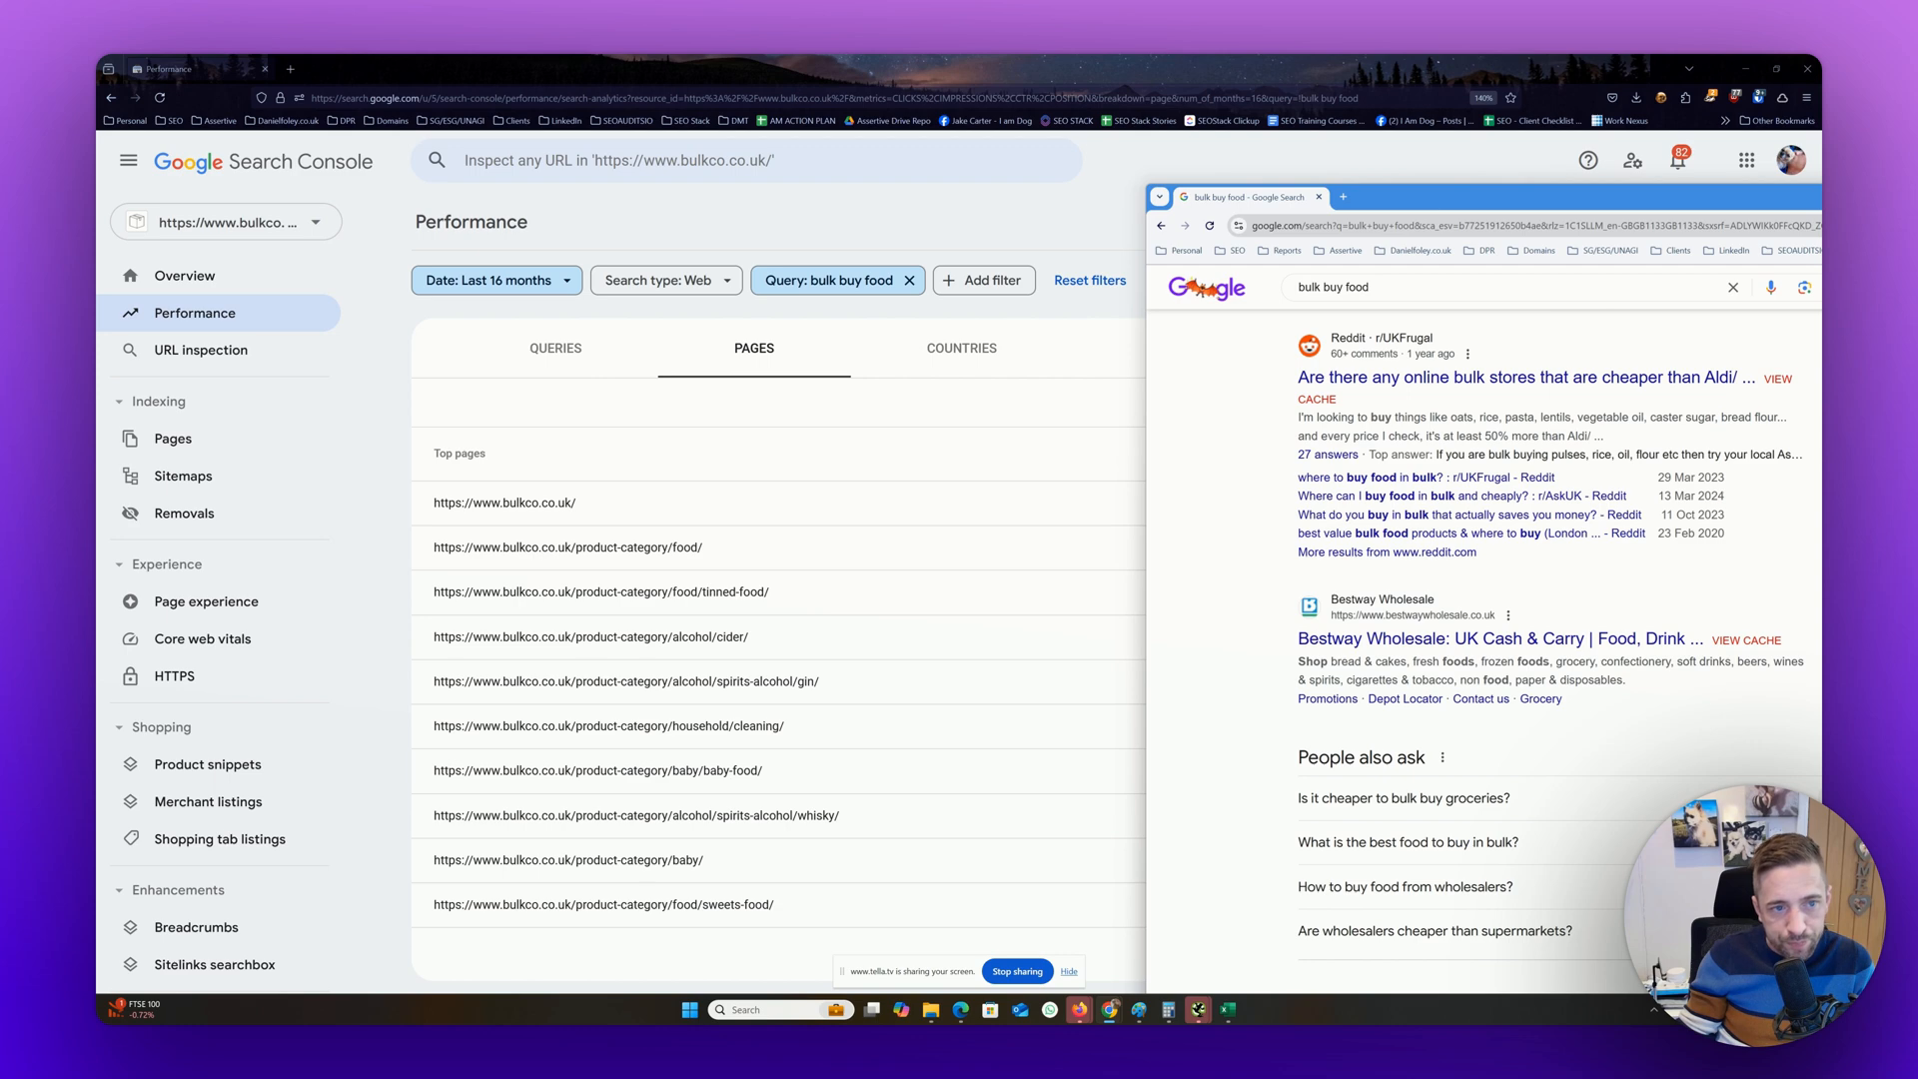
pyautogui.moveTo(1606, 201); pyautogui.dragTo(1820, 100)
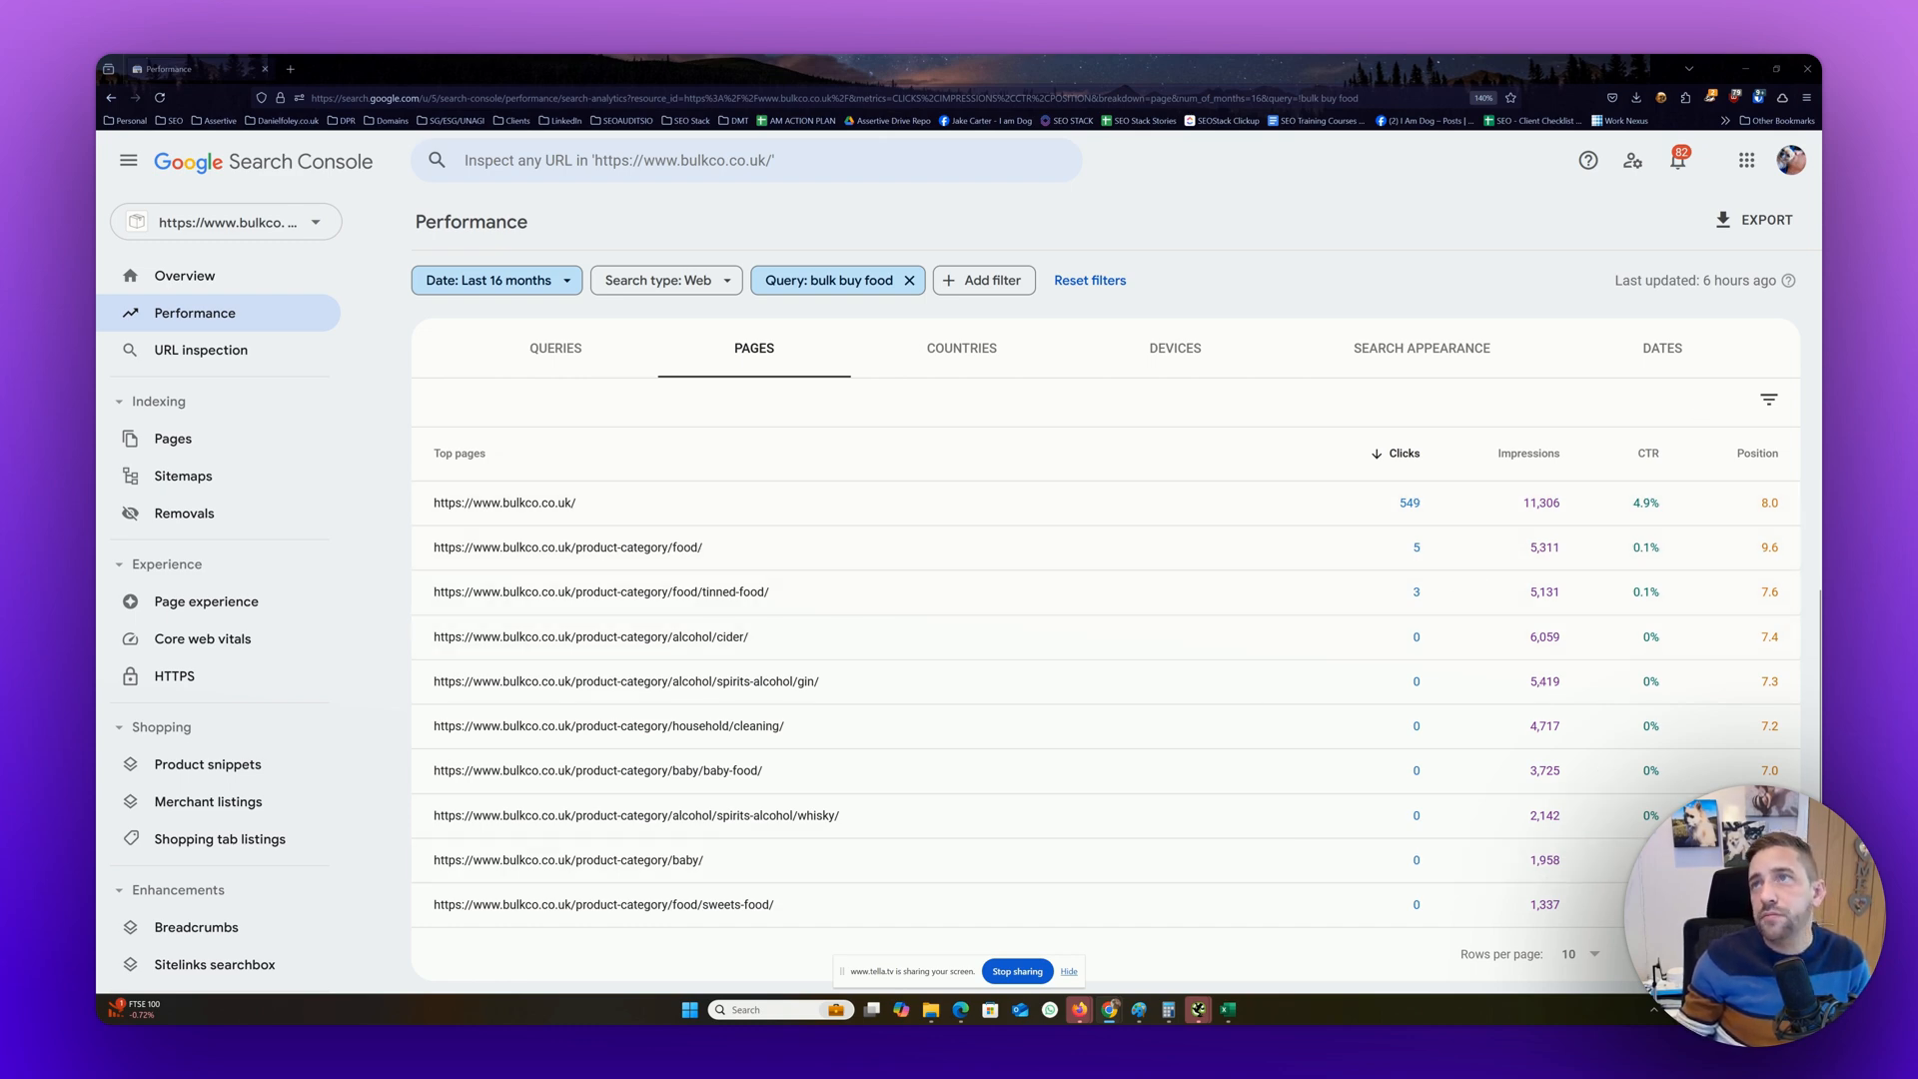
# Look for the Bulkco listing on page 2 of the Google results for "bulk buy food", and return to Search Console
pyautogui.moveTo(1819, 110); pyautogui.dragTo(1439, 108)
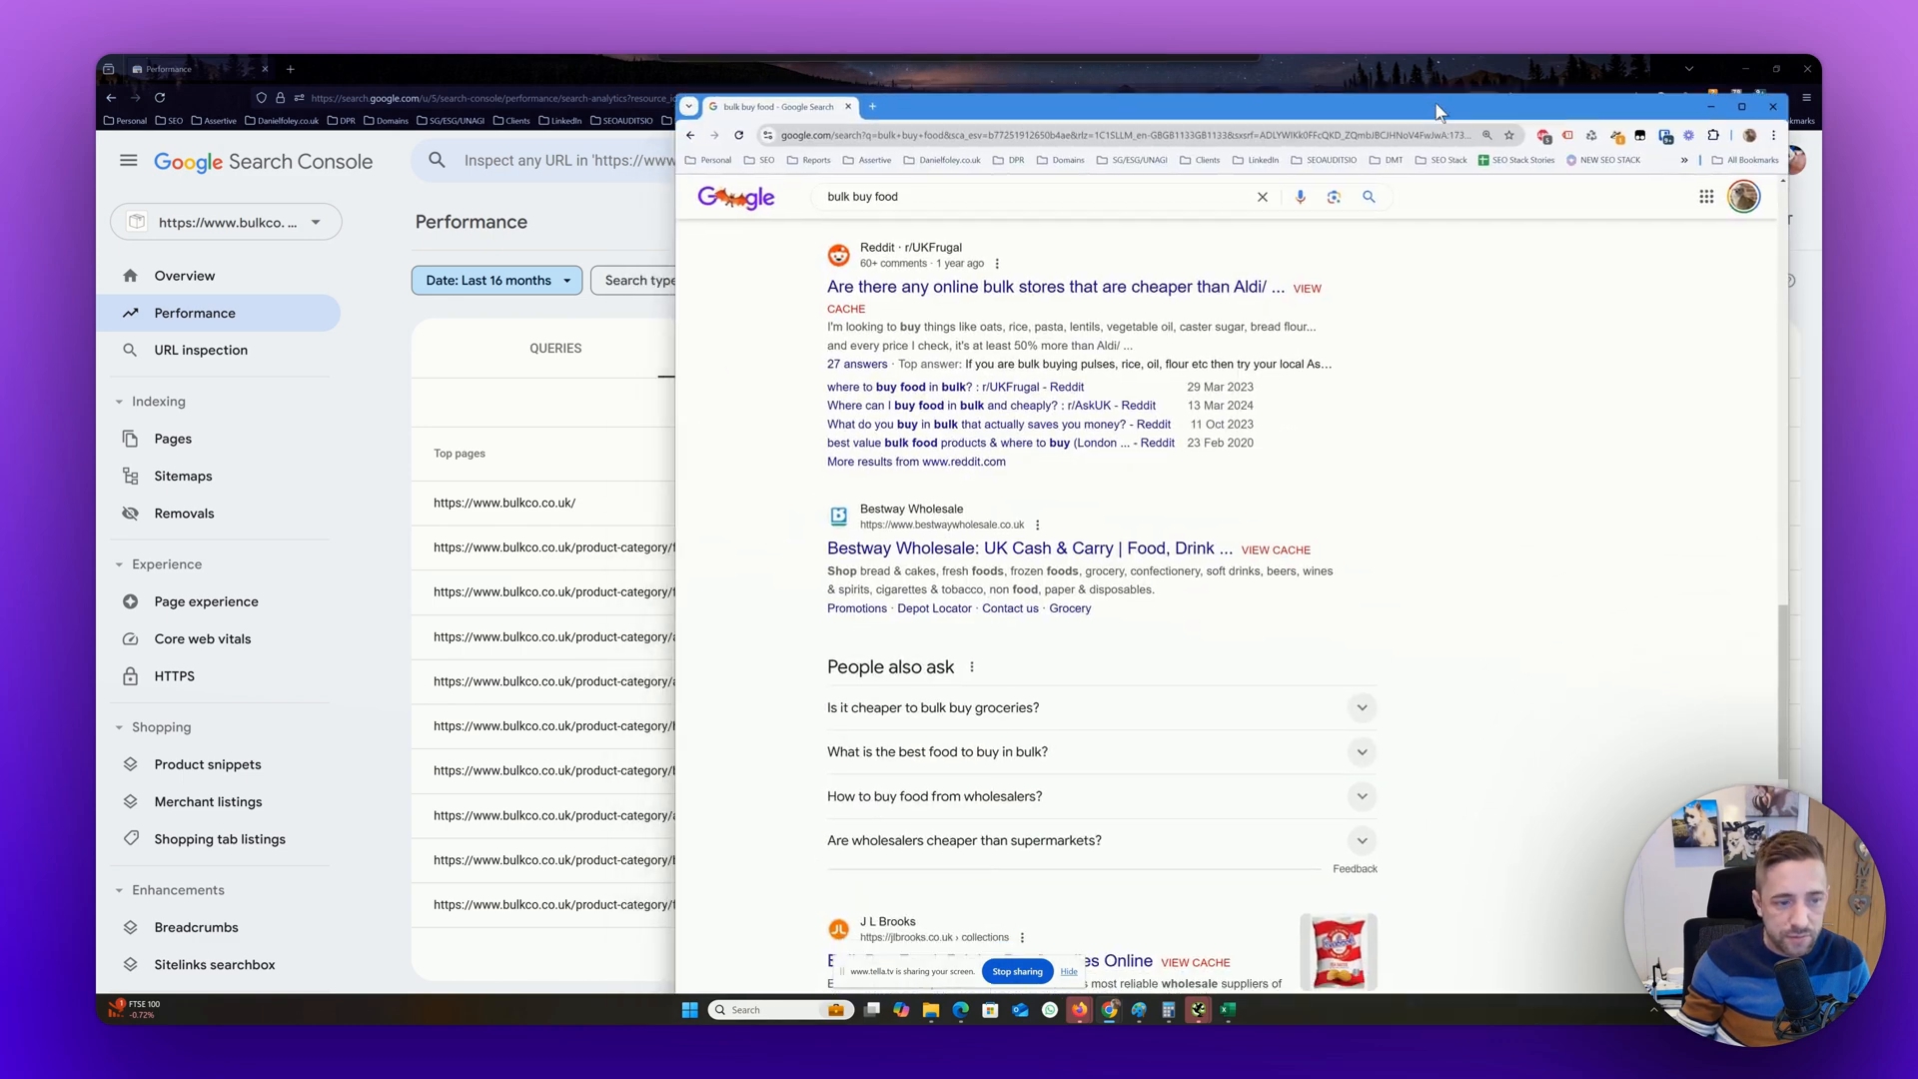
pyautogui.scroll(-5, 1283, 603)
pyautogui.scroll(-6, 1286, 608)
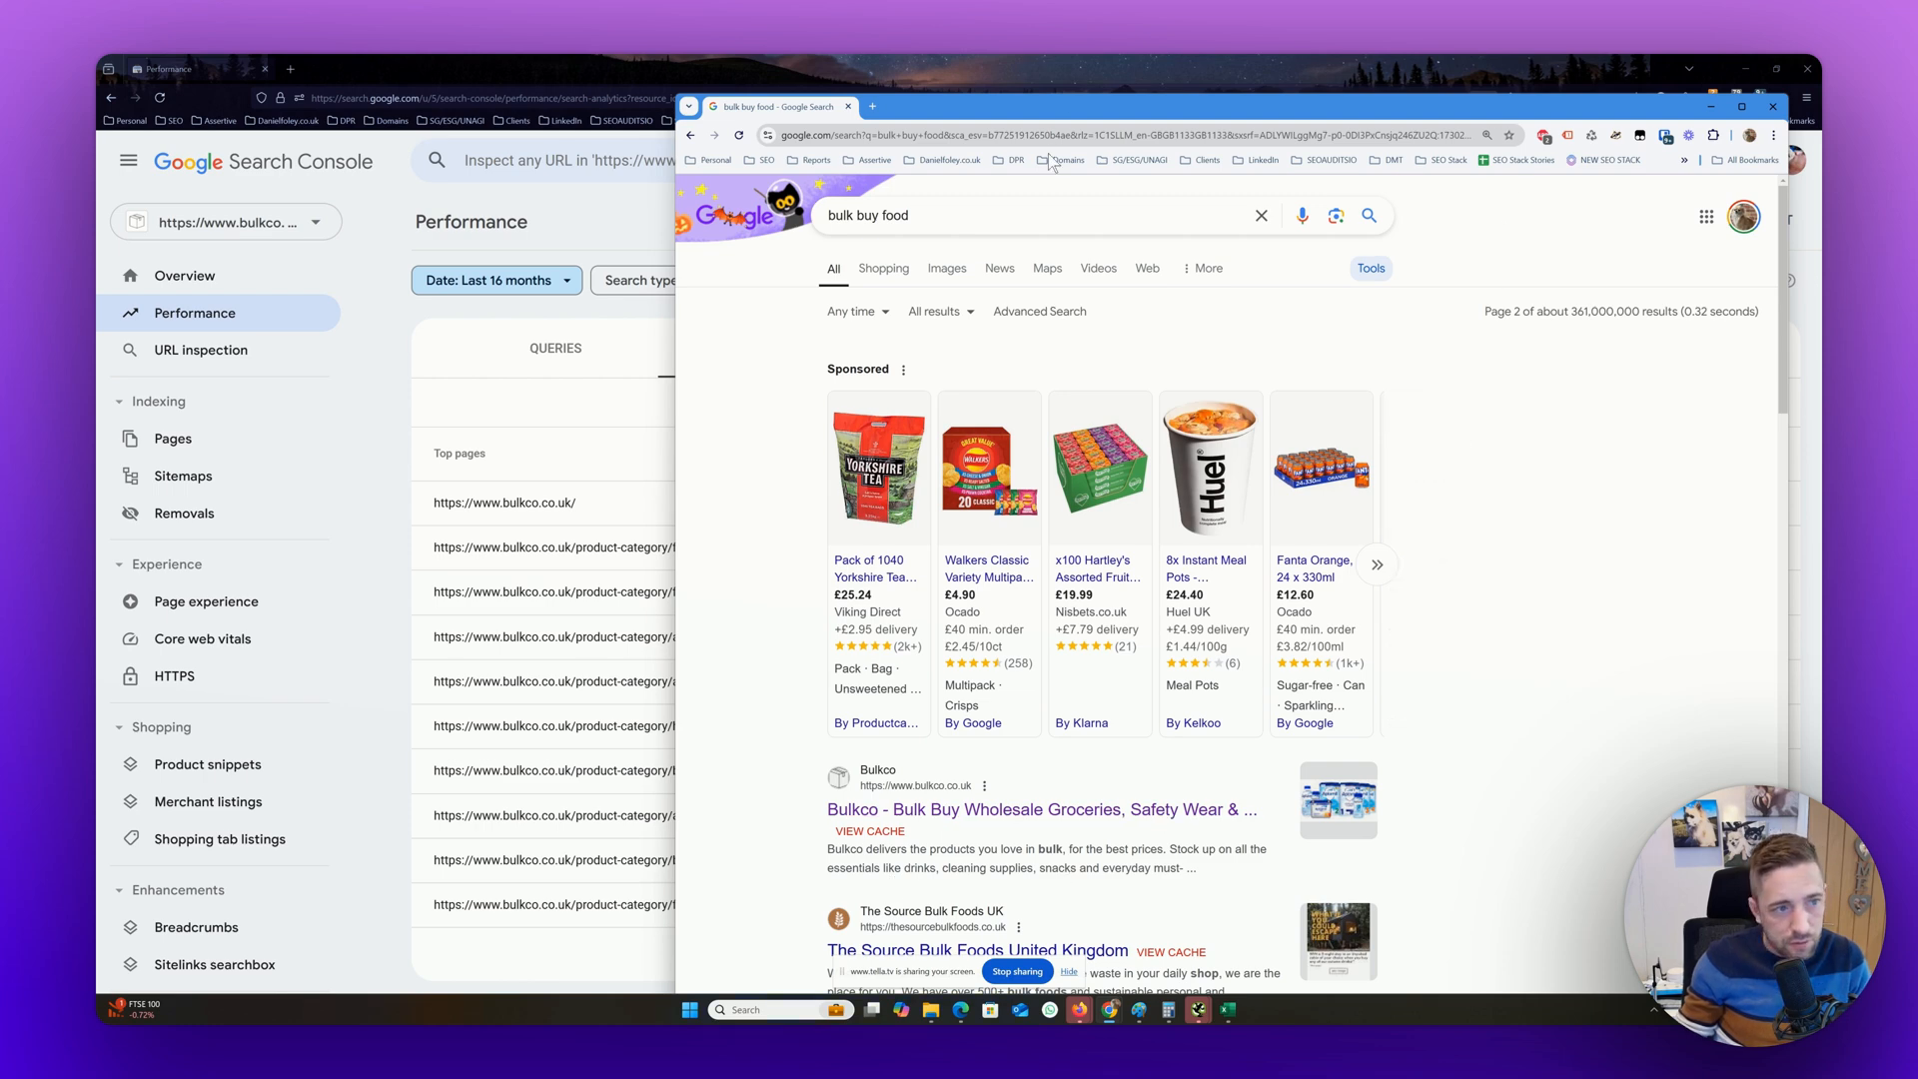
pyautogui.moveTo(1046, 109); pyautogui.dragTo(1099, 56)
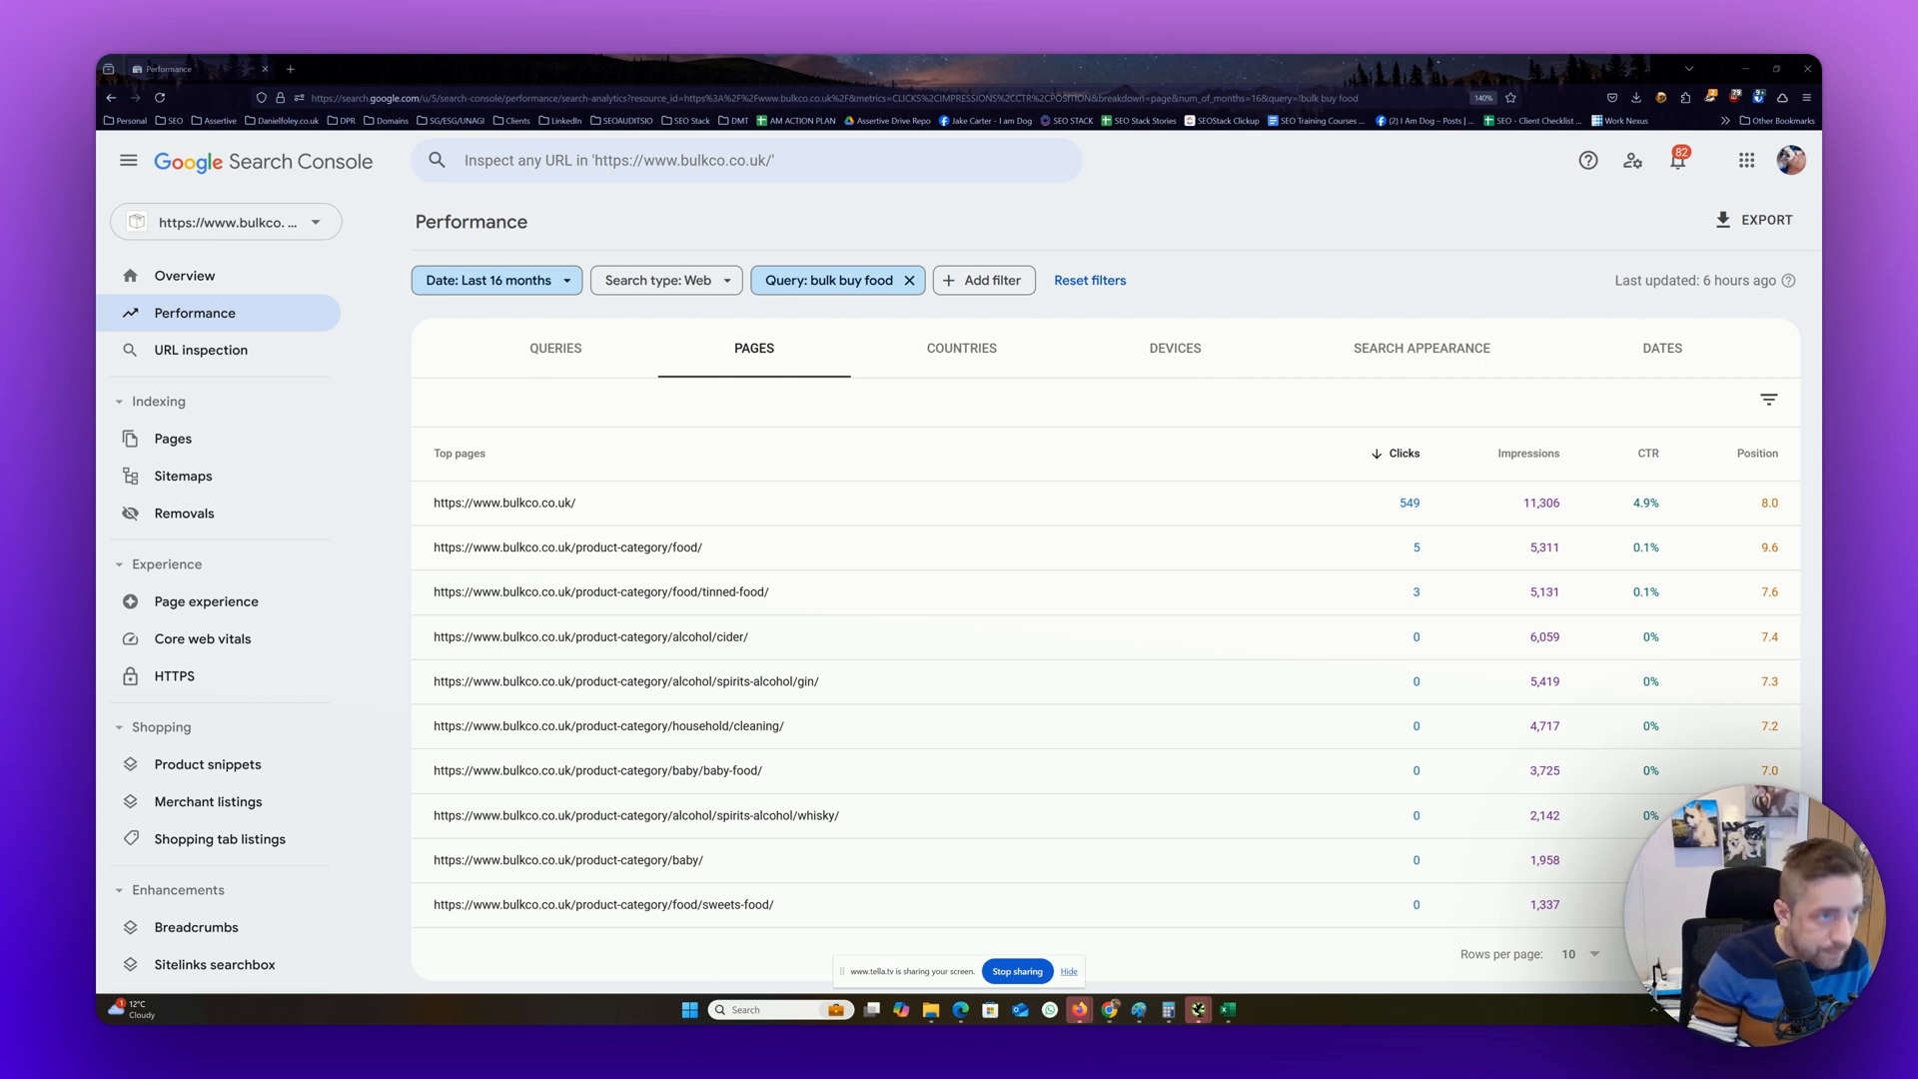
pyautogui.hotkey('alt', 'Tab')
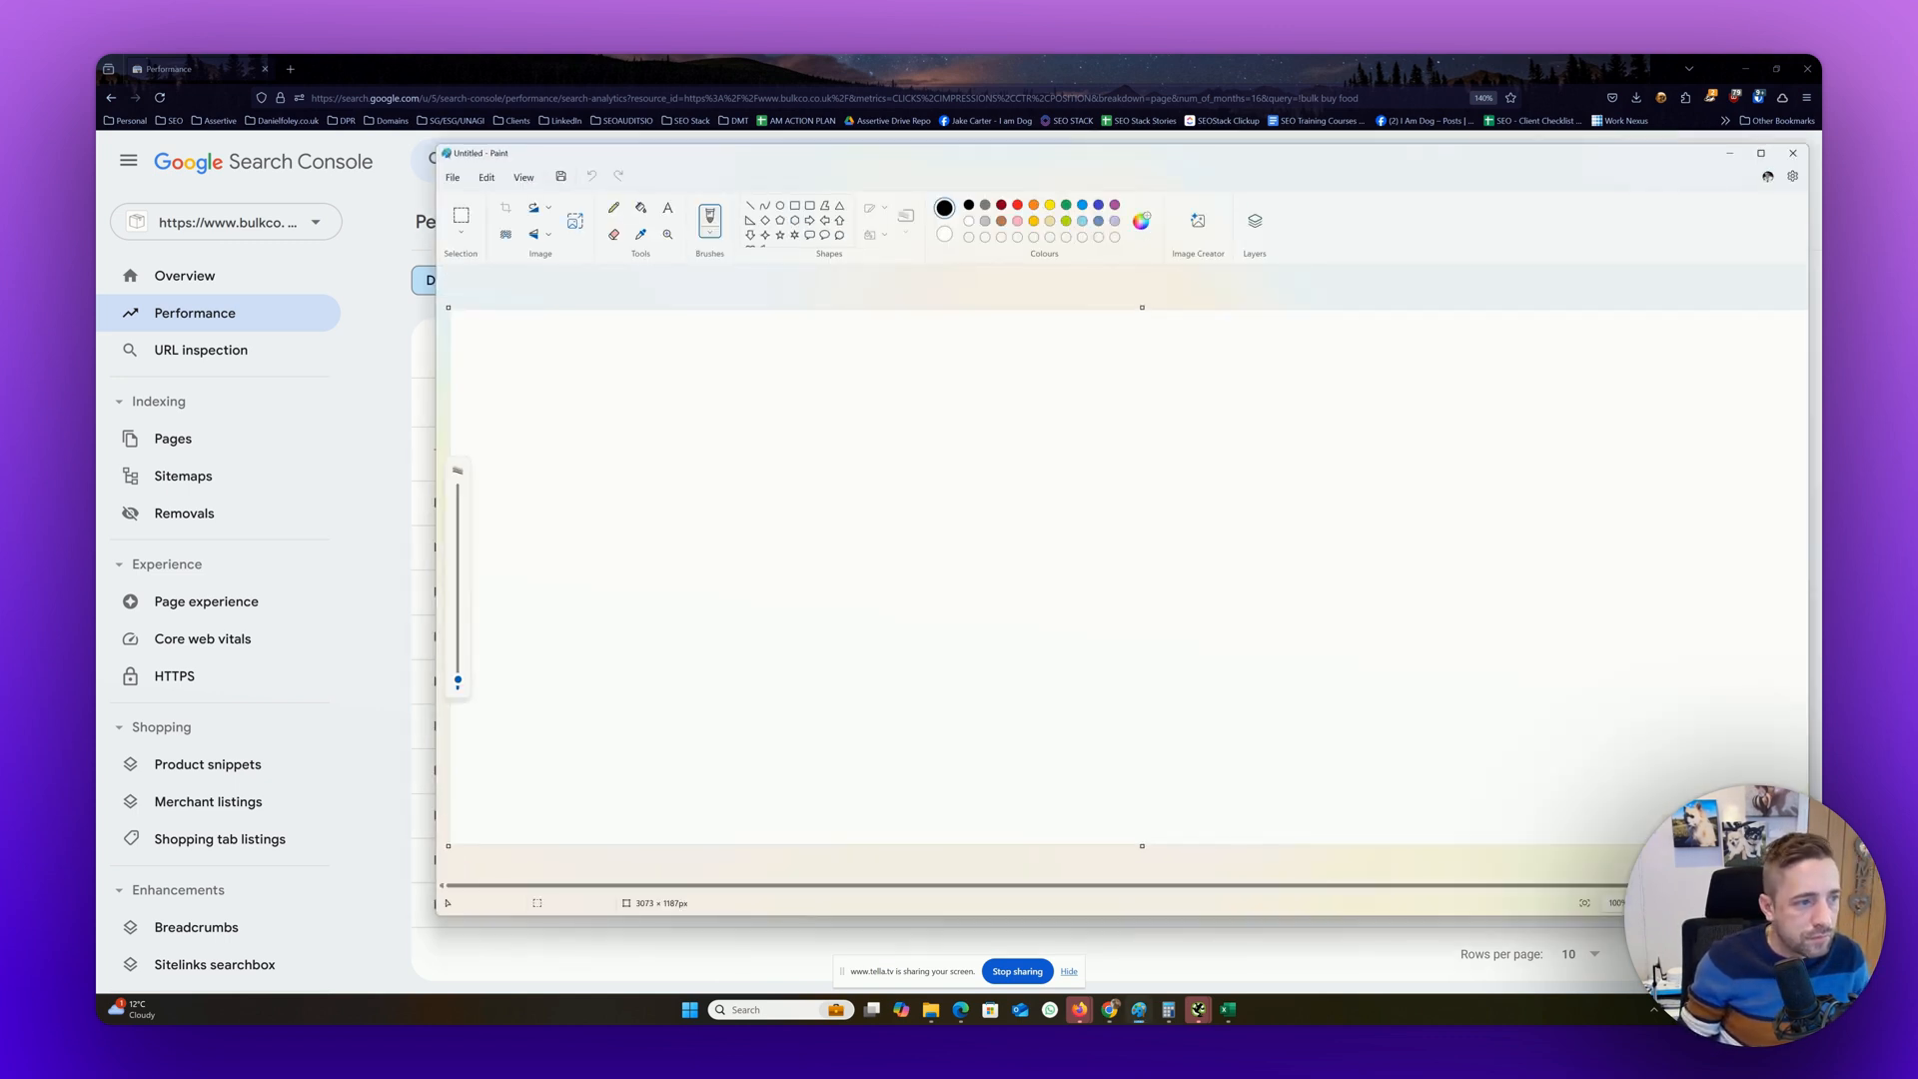
pyautogui.click(795, 206)
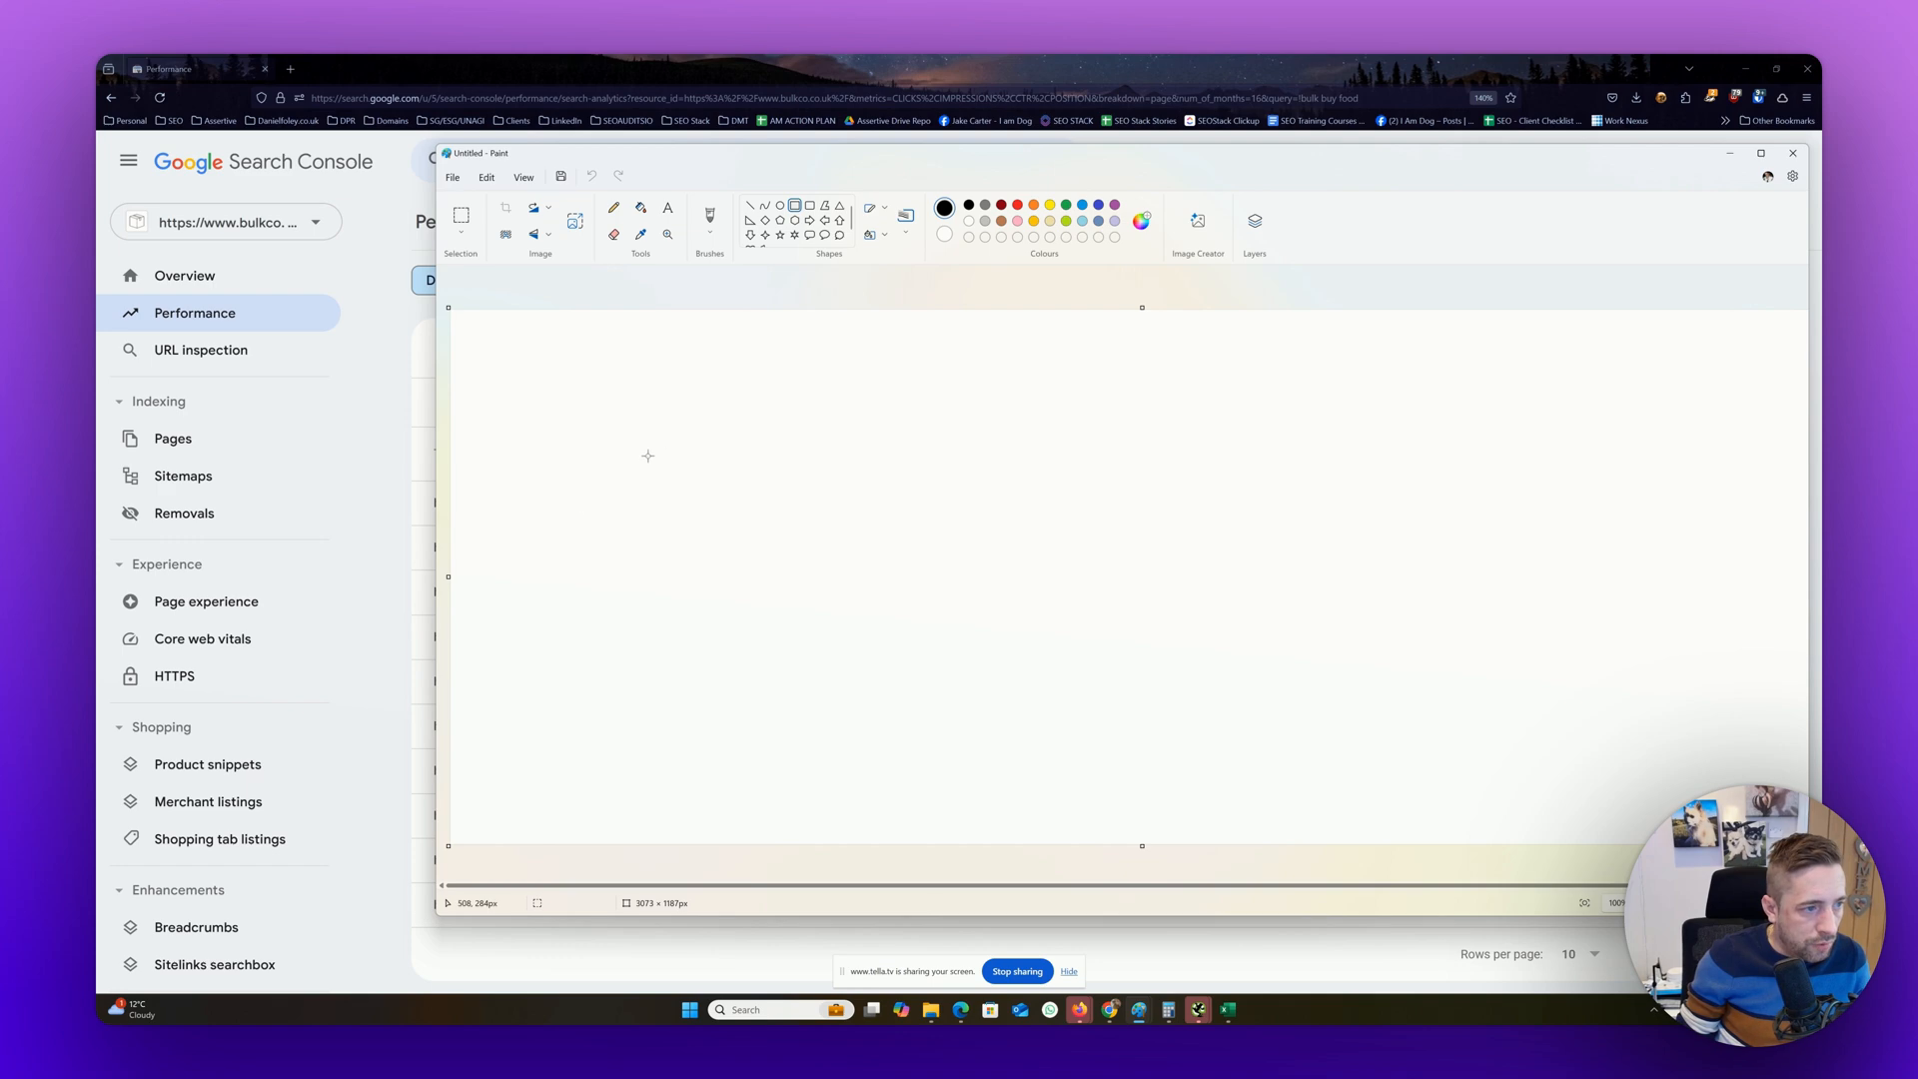
pyautogui.hotkey('alt', 'Tab')
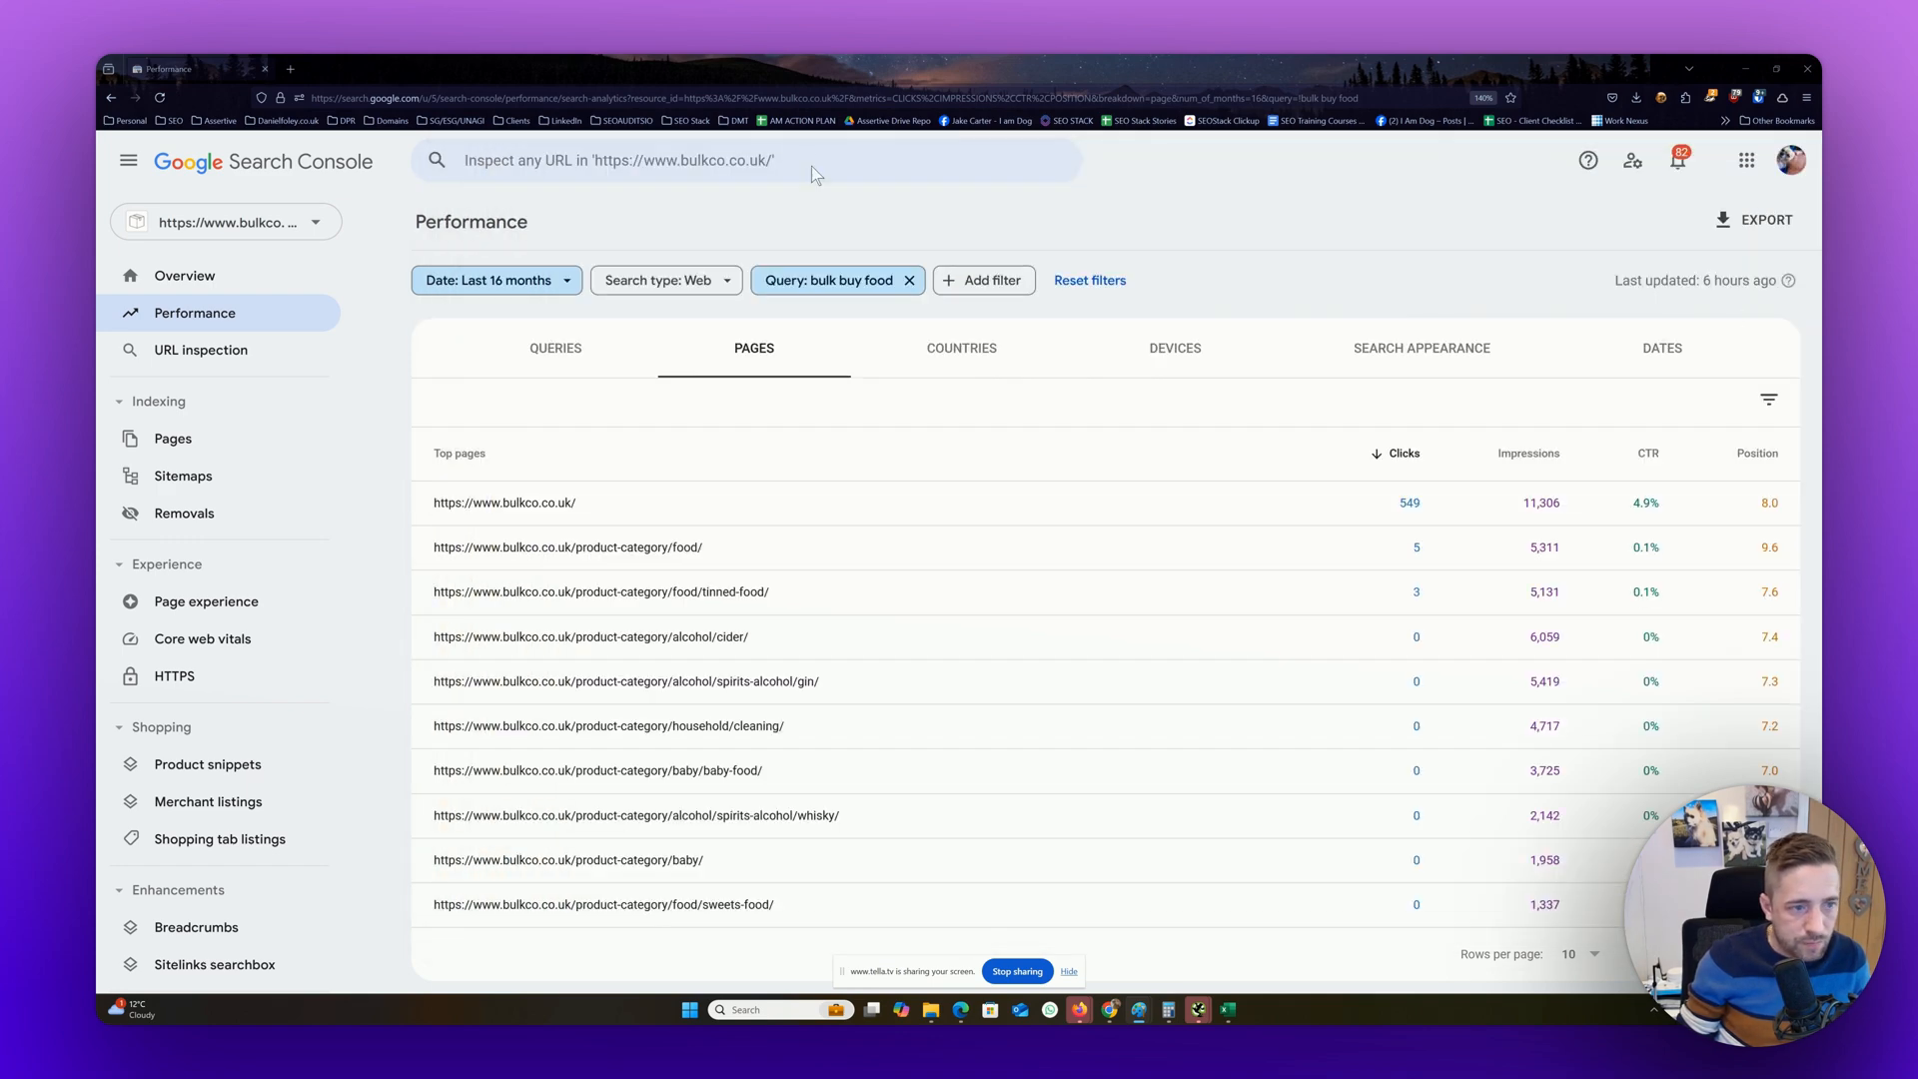
# Hide total impressions, total clicks and average CTR so that only average position is plotted on the chart
pyautogui.scroll(3, 1062, 469)
pyautogui.click(680, 382)
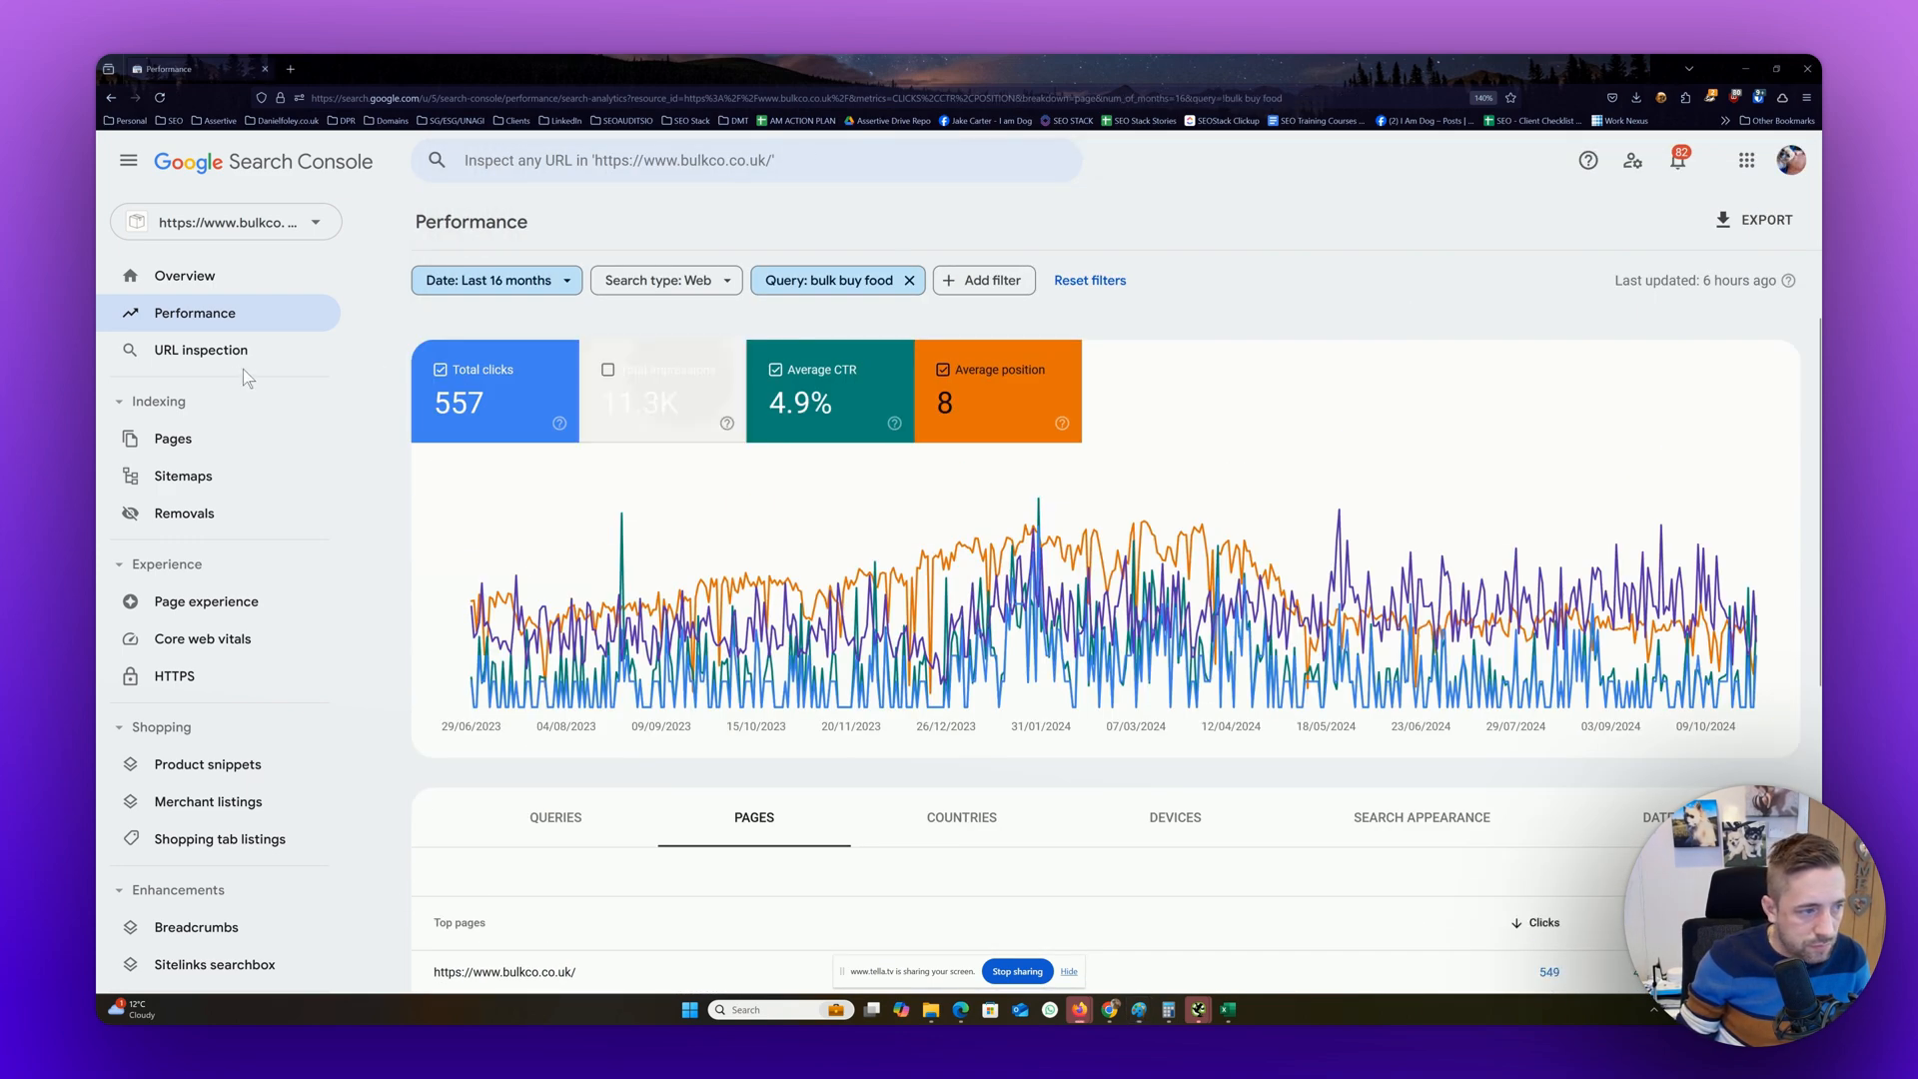
pyautogui.click(500, 375)
pyautogui.click(815, 385)
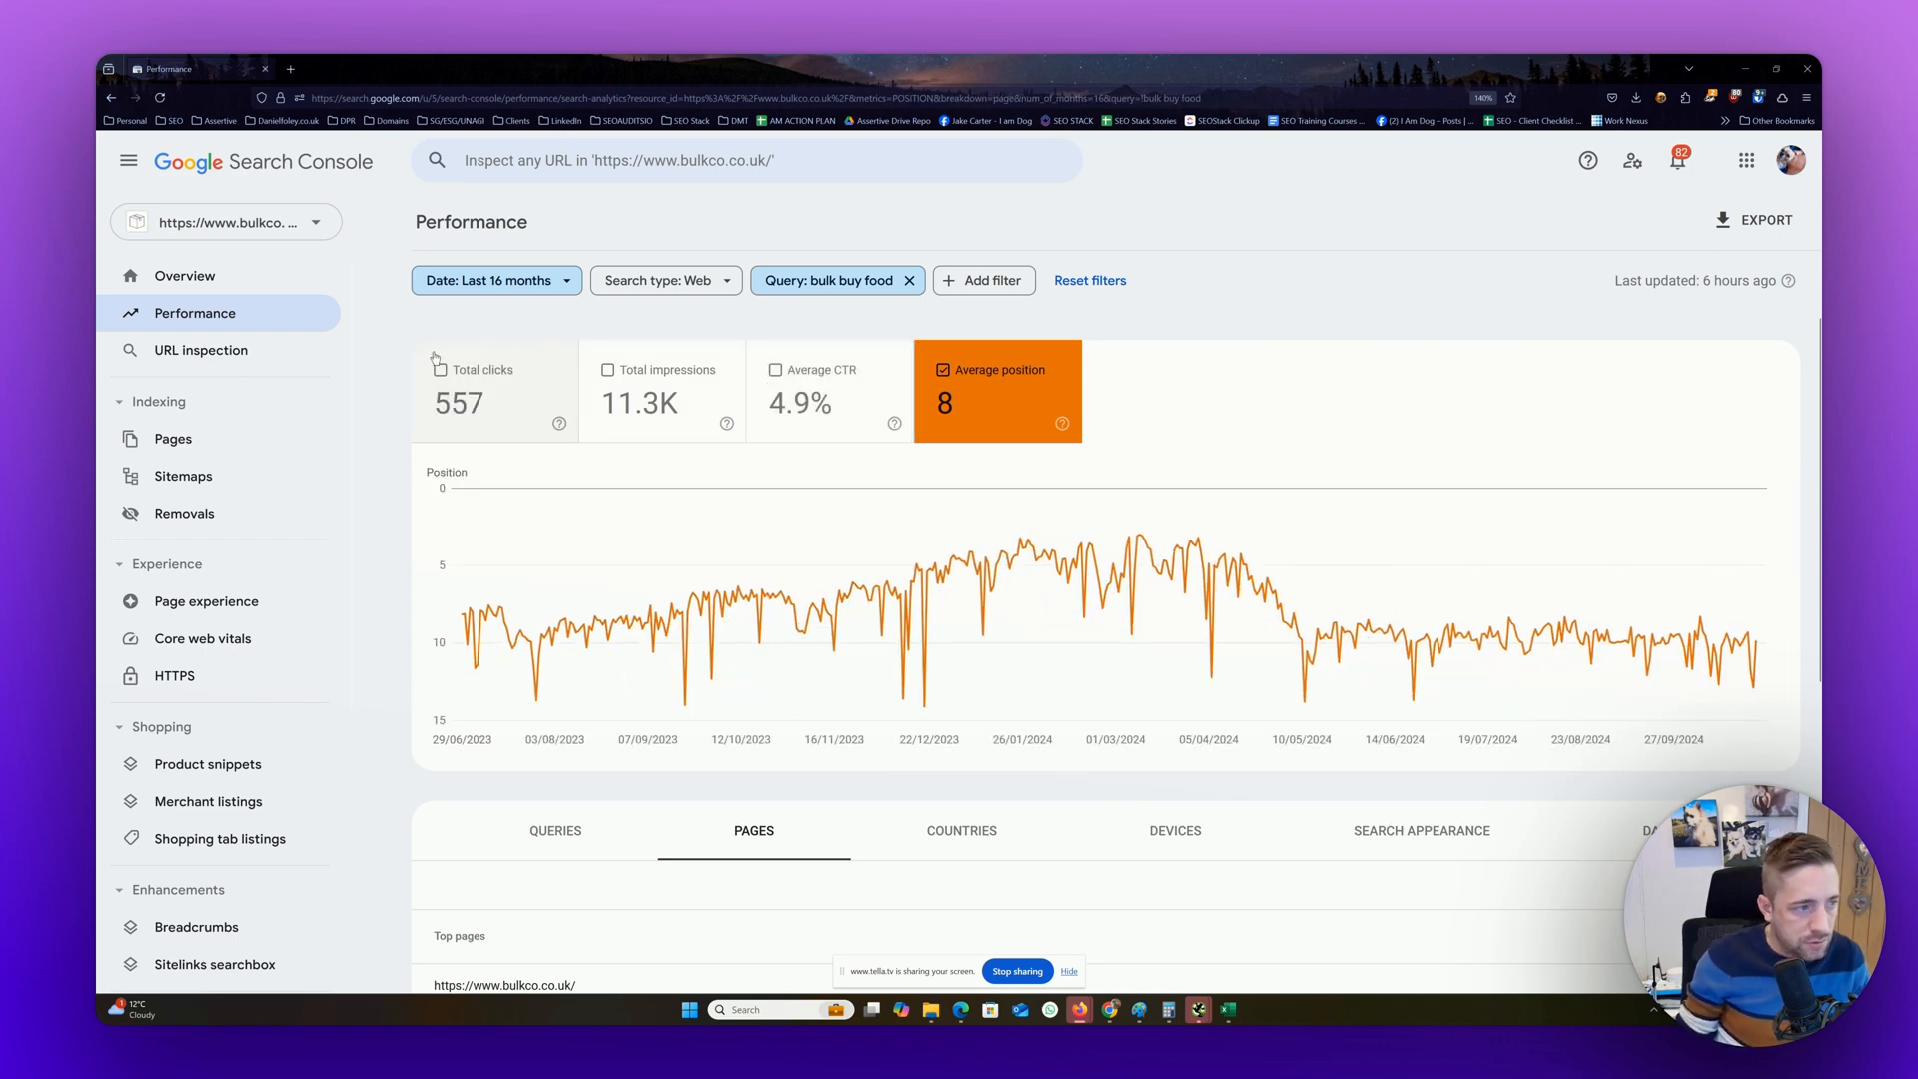
# Capture a screenshot of the metric cards and average position chart, paste it onto the blank Paint canvas, and deselect it
pyautogui.press('super+shift+s')
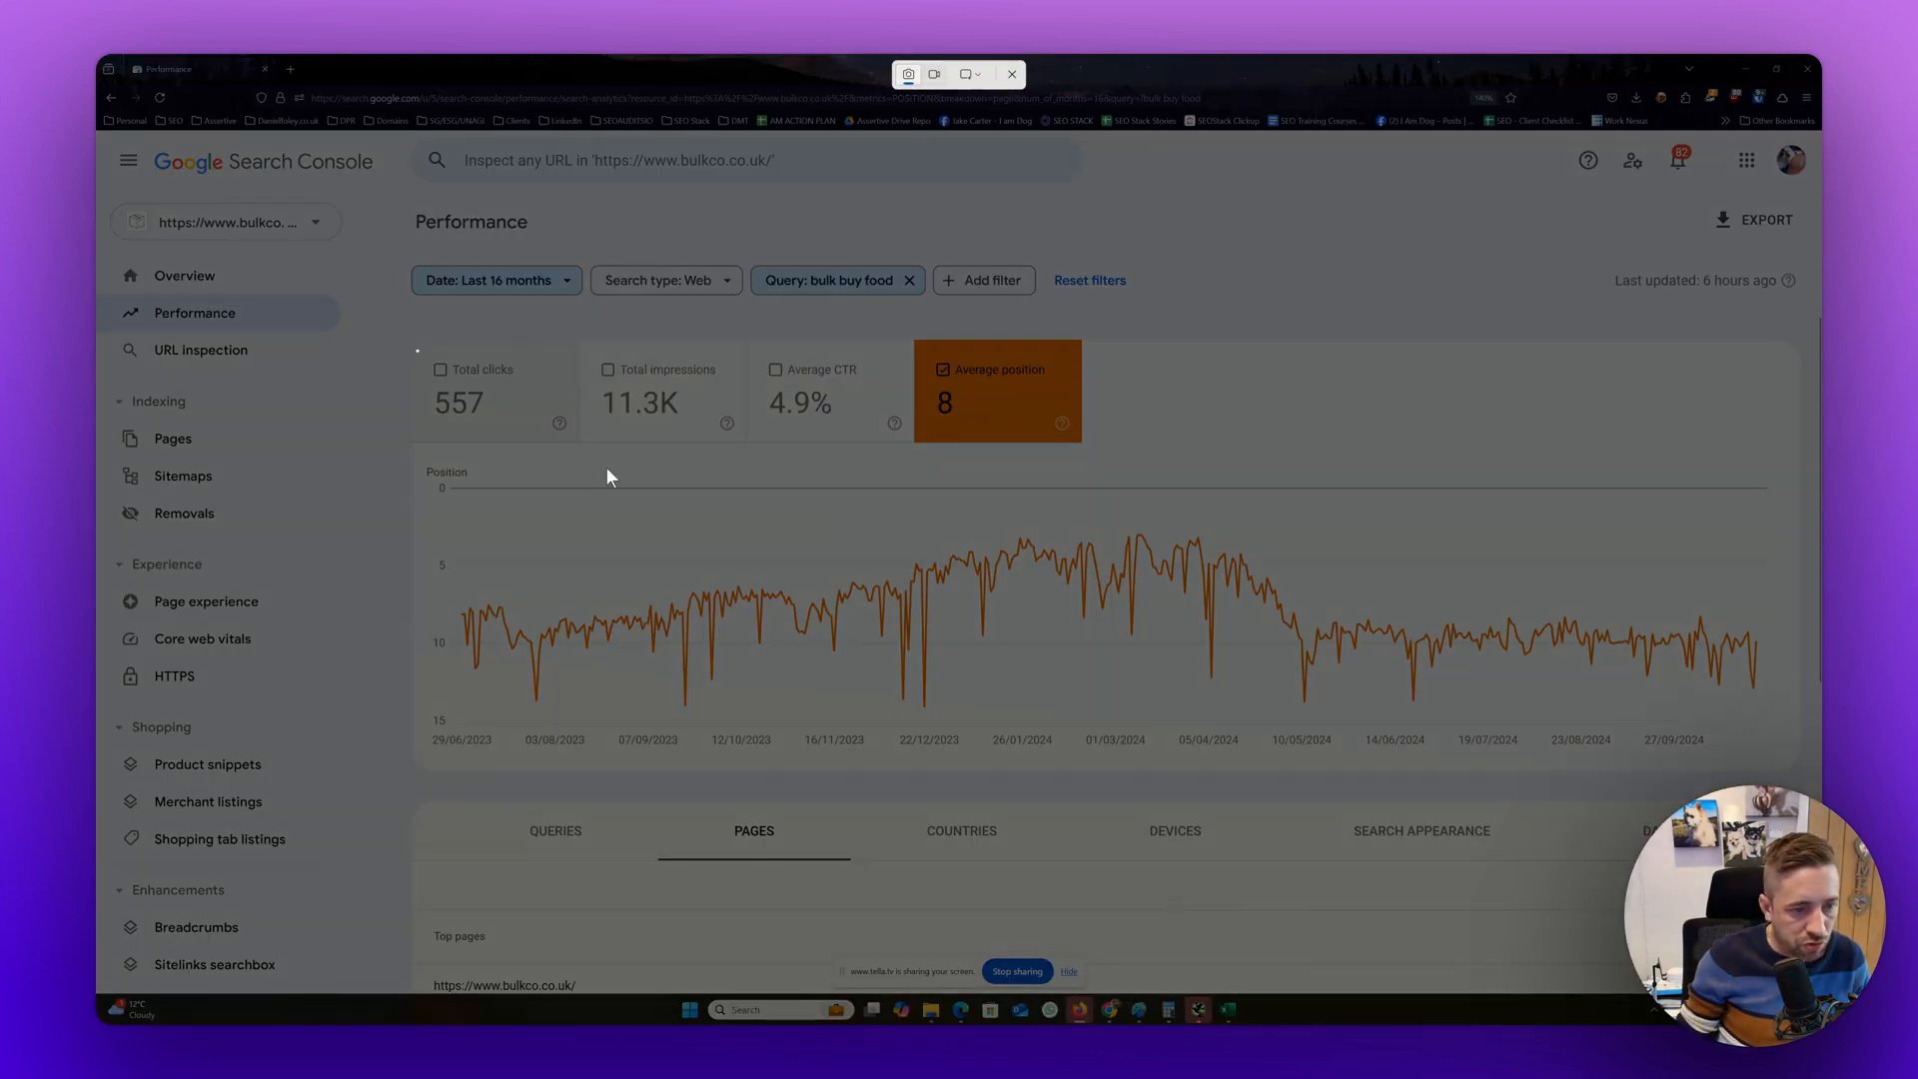
pyautogui.moveTo(415, 349); pyautogui.dragTo(1793, 759)
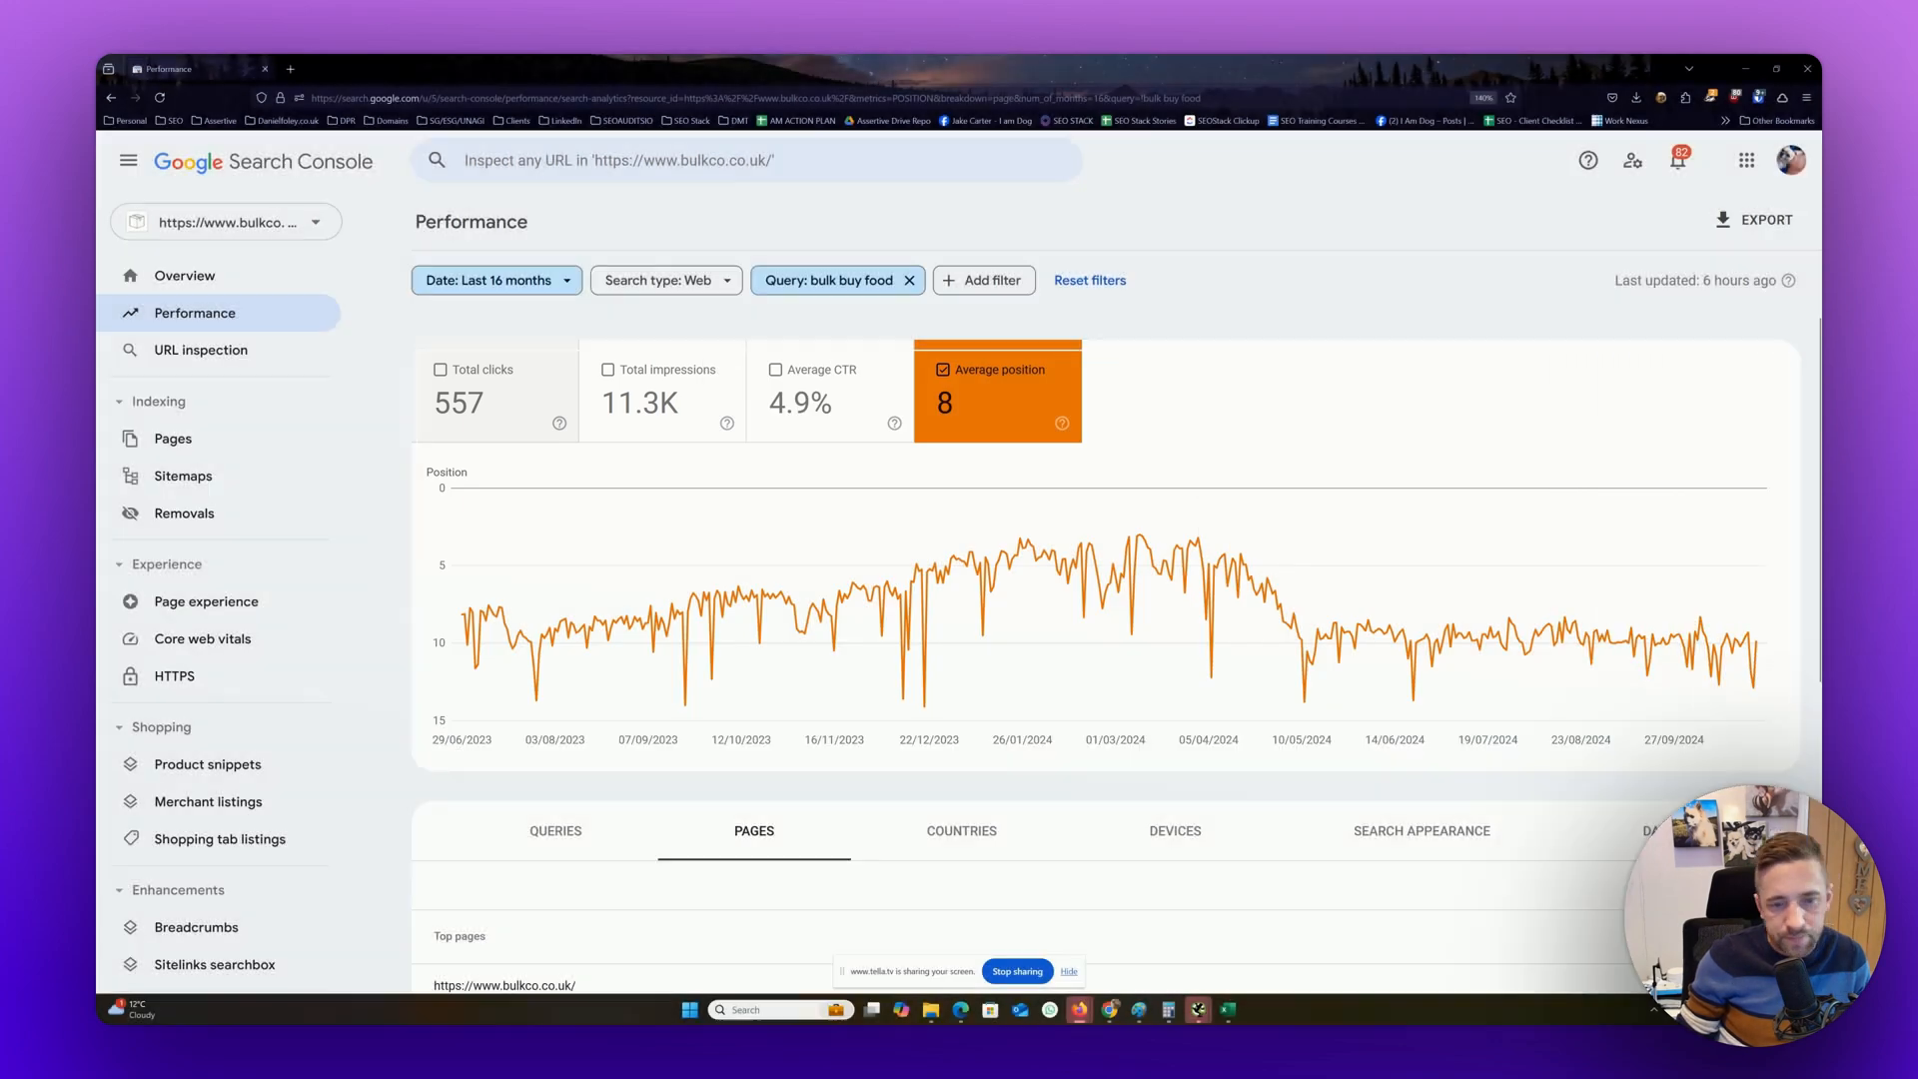
pyautogui.moveTo(1818, 243)
pyautogui.mouseDown()
pyautogui.moveTo(926, 210)
pyautogui.moveTo(290, 126)
pyautogui.moveTo(791, 164)
pyautogui.mouseUp()
pyautogui.hotkey('ctrl', 'v')
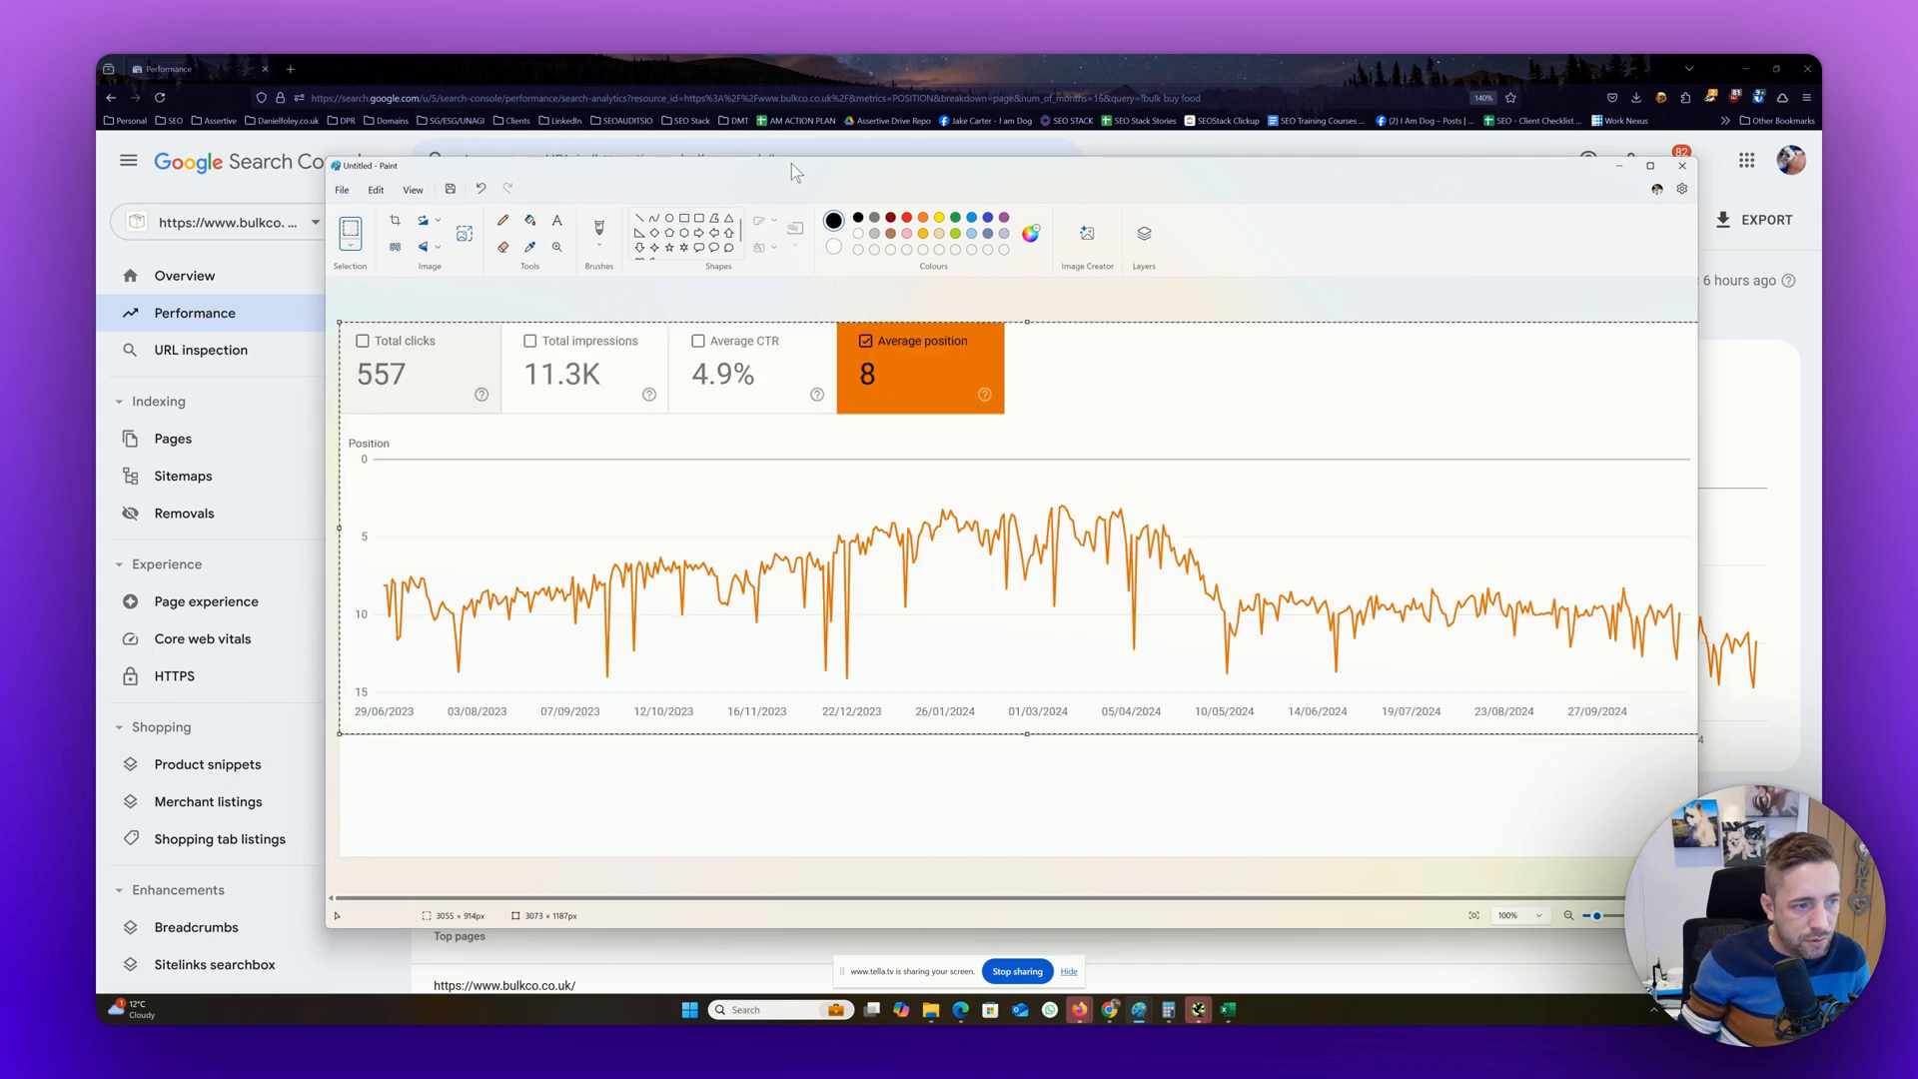
pyautogui.click(909, 808)
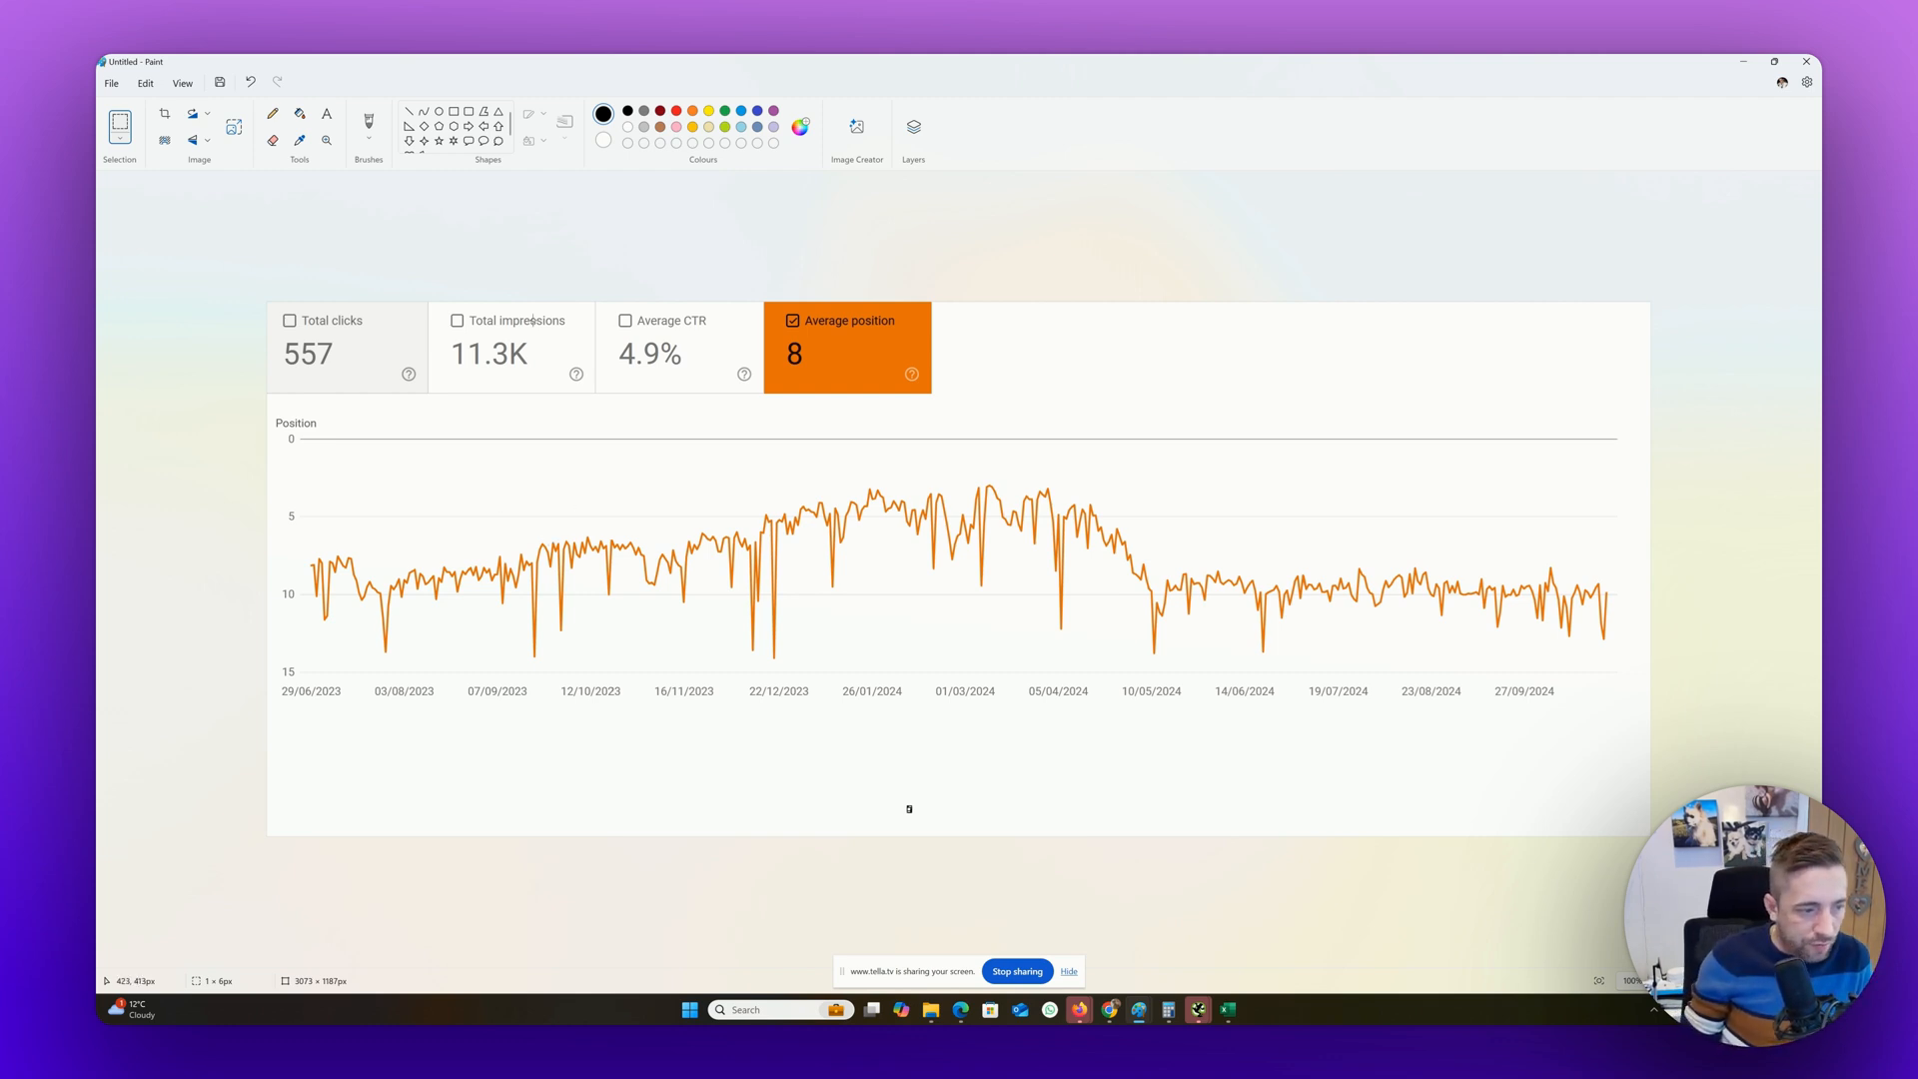
# Move Paint aside, capture the homepage URL from the top pages list in Search Console, and paste it below the chart in Paint
pyautogui.doubleClick(901, 68)
pyautogui.moveTo(1437, 225); pyautogui.dragTo(1822, 240)
pyautogui.scroll(-3, 1367, 615)
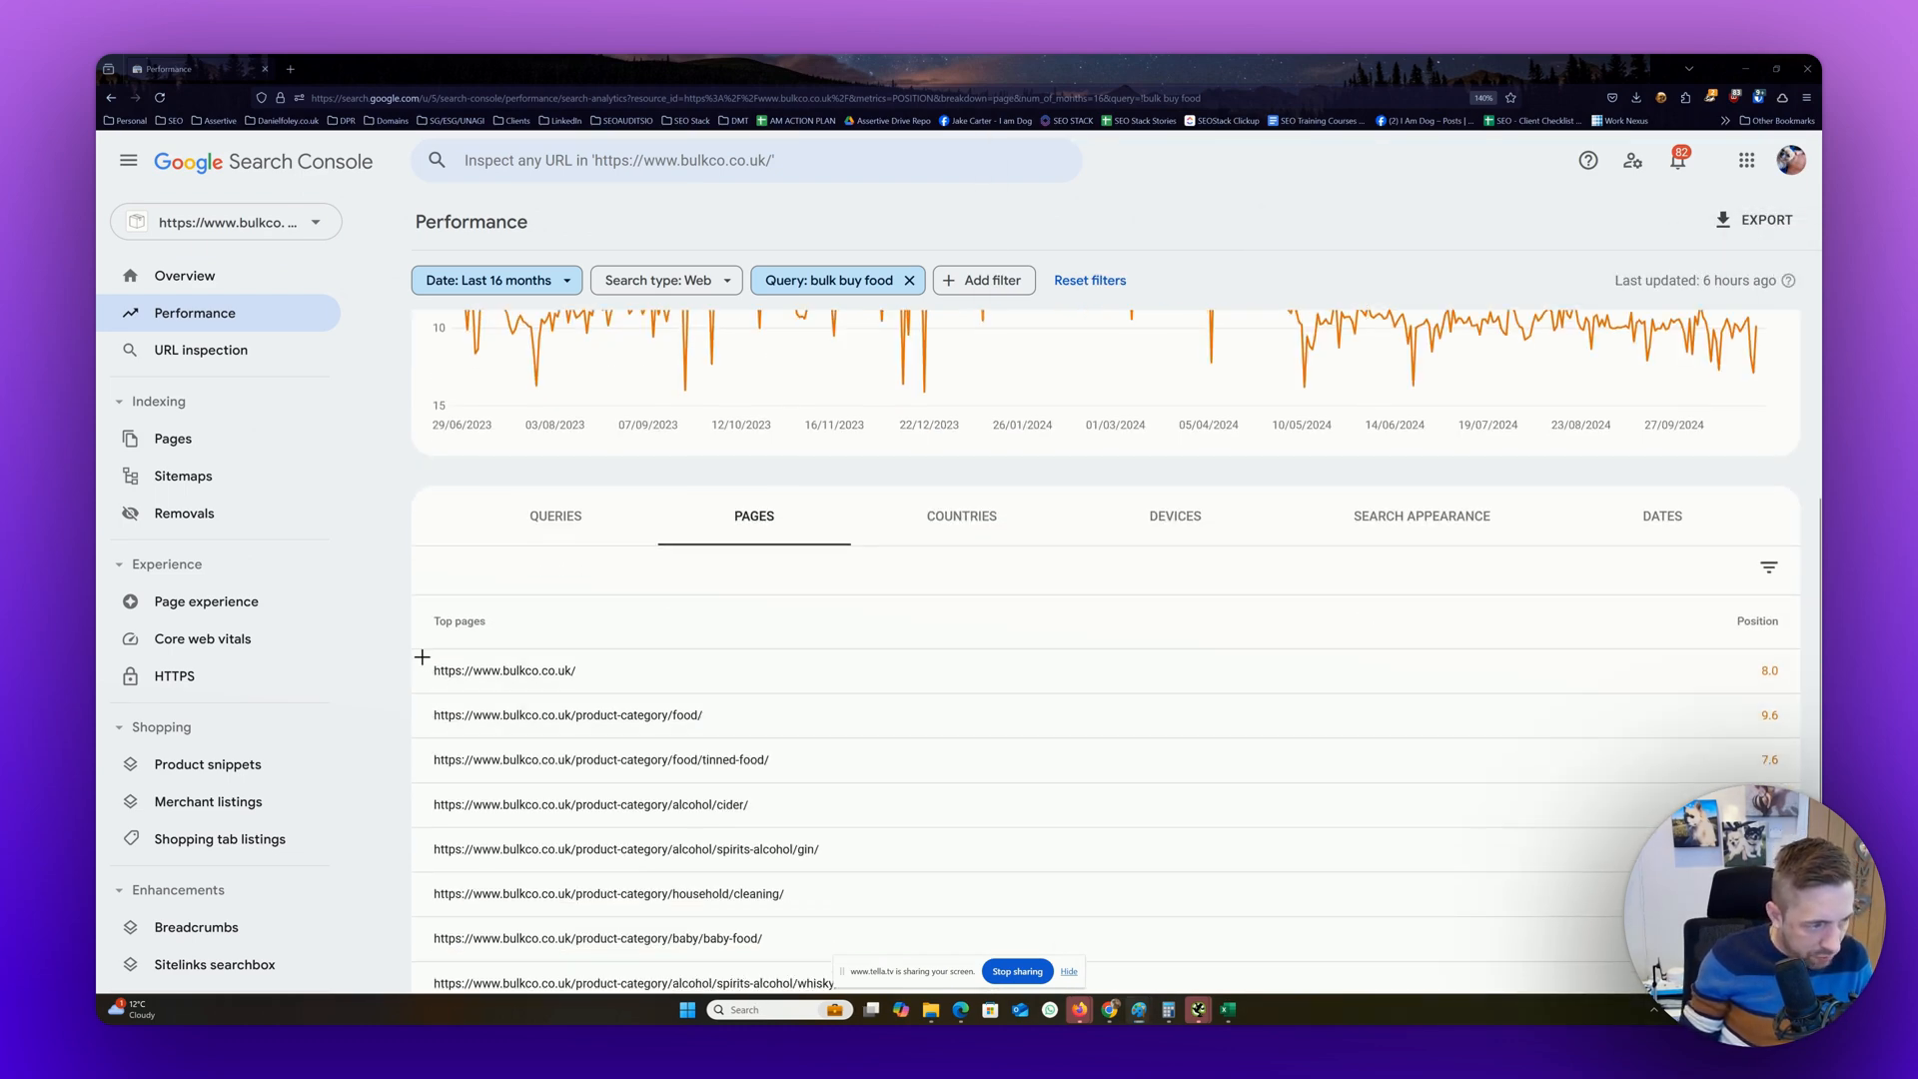
pyautogui.press('super+shift+s')
pyautogui.moveTo(419, 655); pyautogui.dragTo(606, 686)
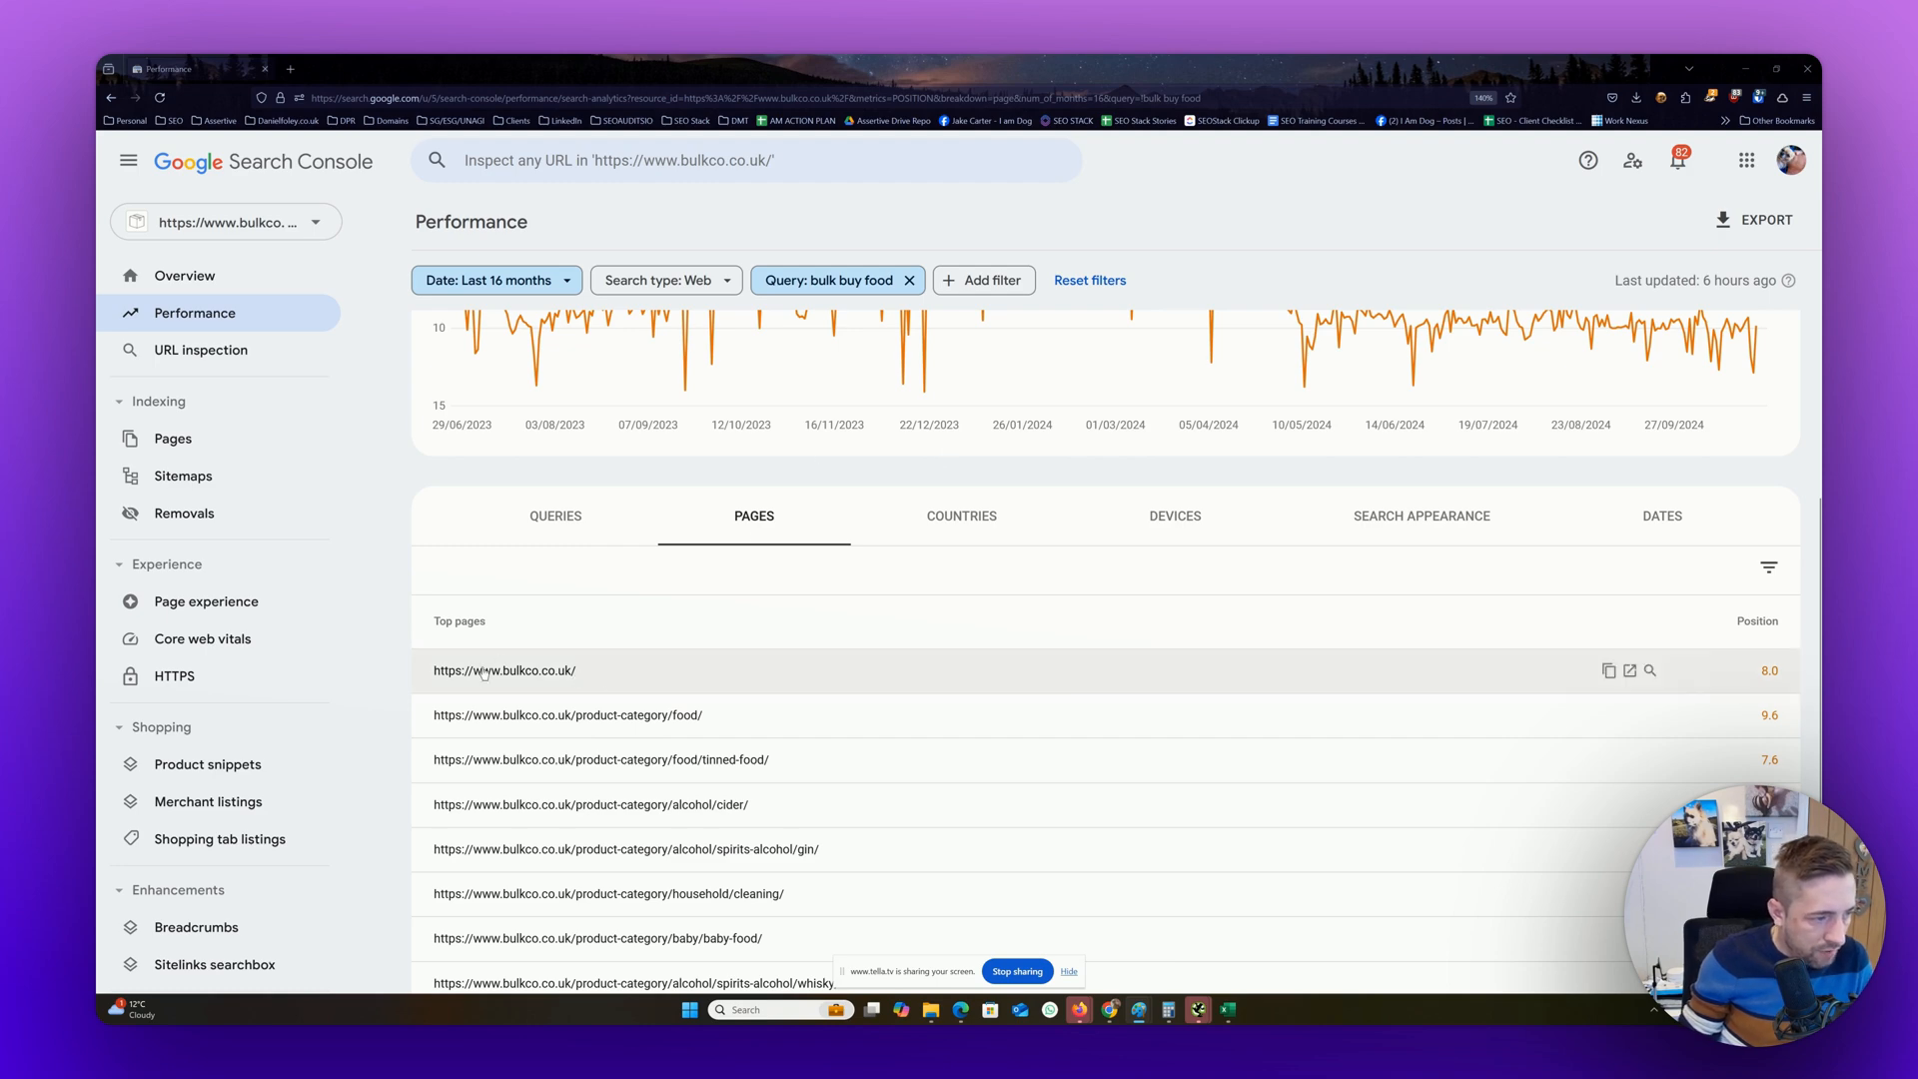
# Capture the /product-category/food/ URL from the top pages, paste it below the chart beside the homepage URL, and bring Paint back maximized
pyautogui.press('super+shift+s')
pyautogui.moveTo(424, 699); pyautogui.dragTo(734, 744)
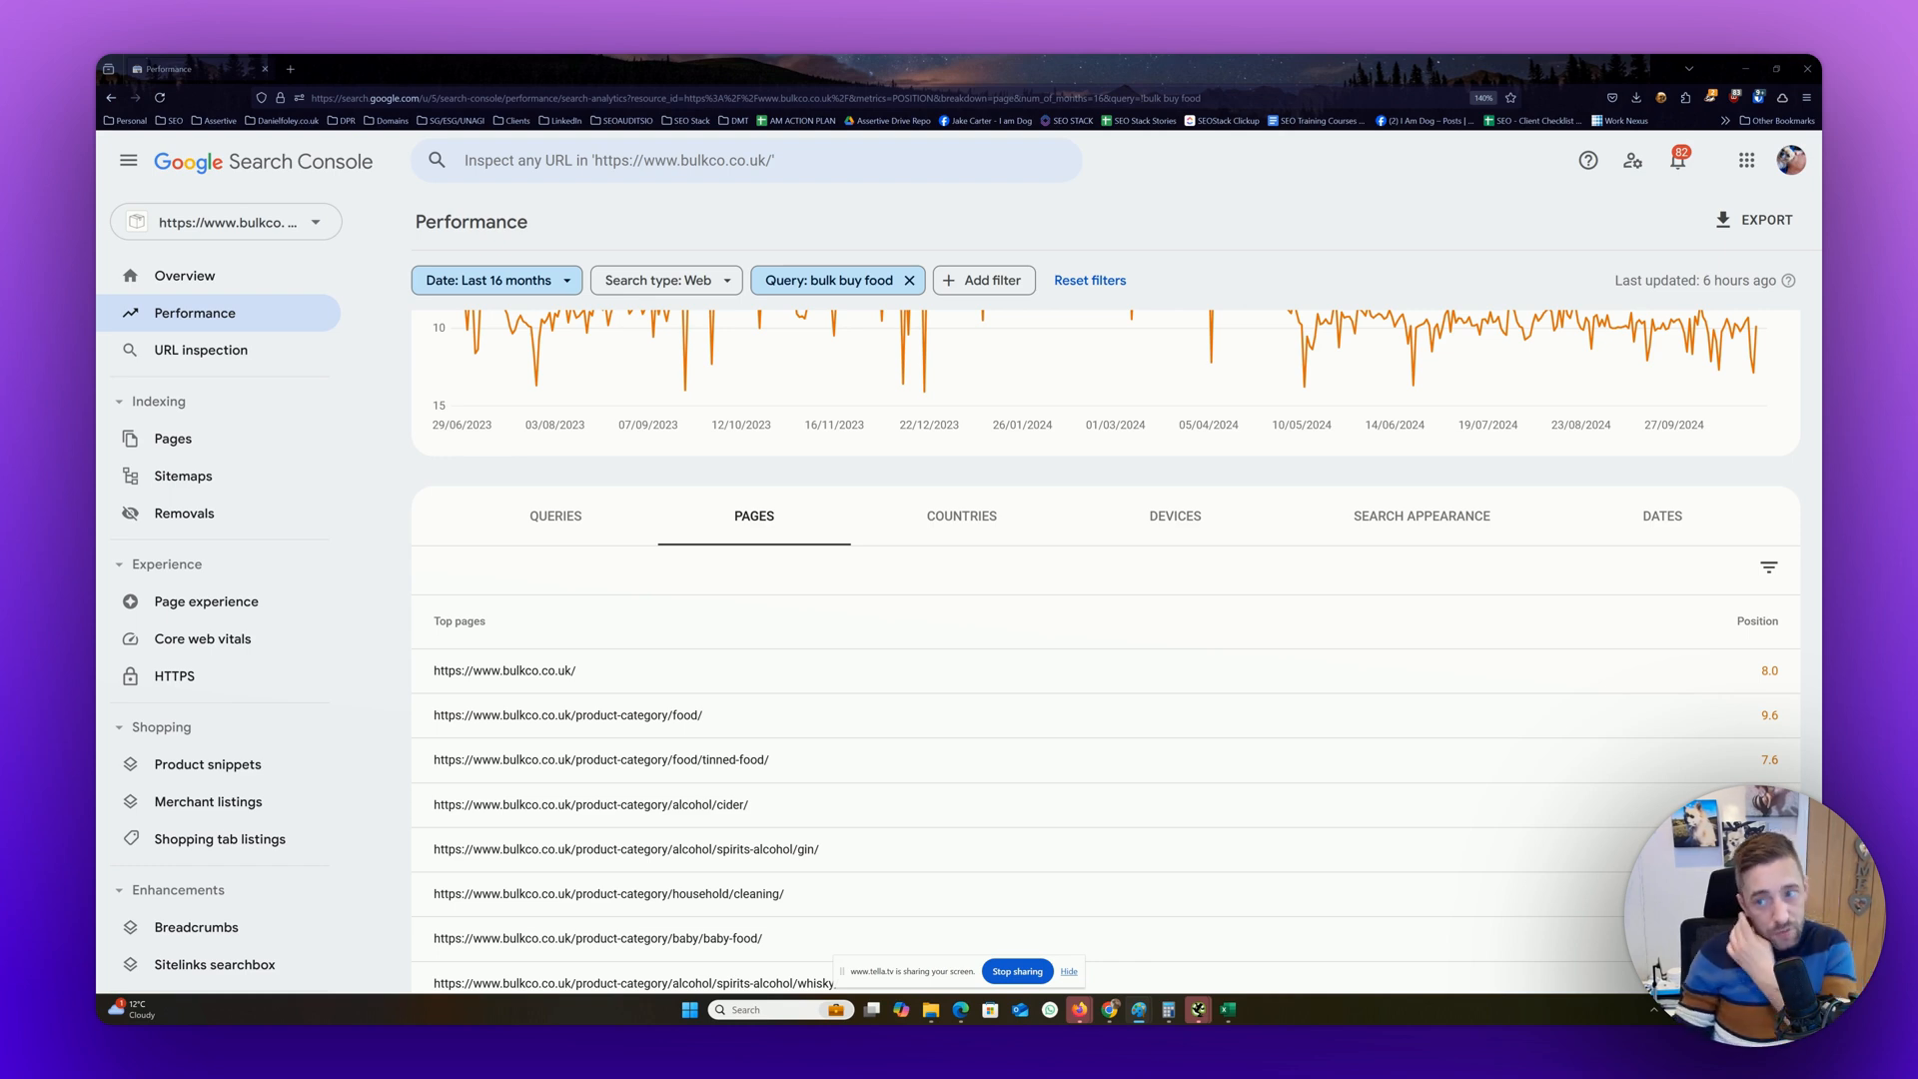
pyautogui.moveTo(1821, 198)
pyautogui.mouseDown()
pyautogui.moveTo(1295, 234)
pyautogui.moveTo(1275, 212)
pyautogui.mouseUp()
pyautogui.doubleClick(1277, 212)
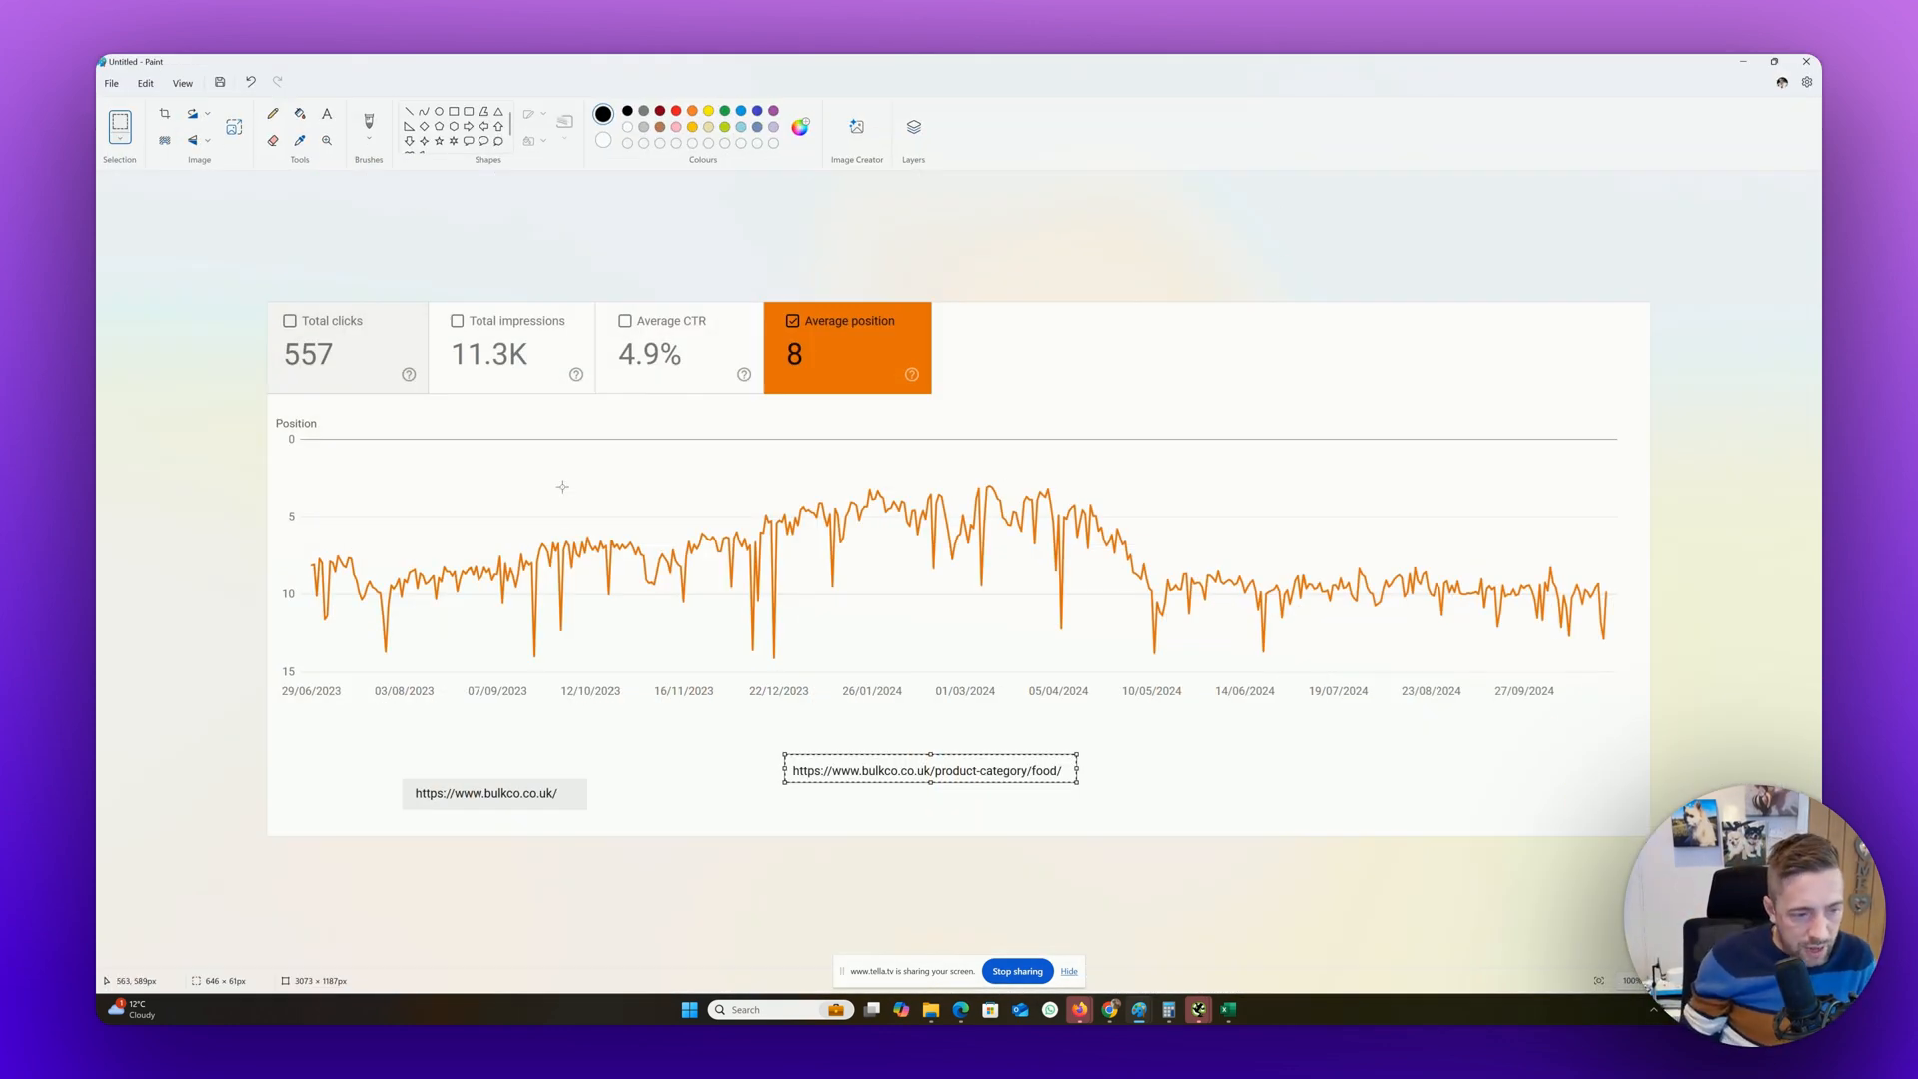
# Draw a straight black line from the homepage URL label up to the position curve's peak near 26/01/2024
pyautogui.click(272, 113)
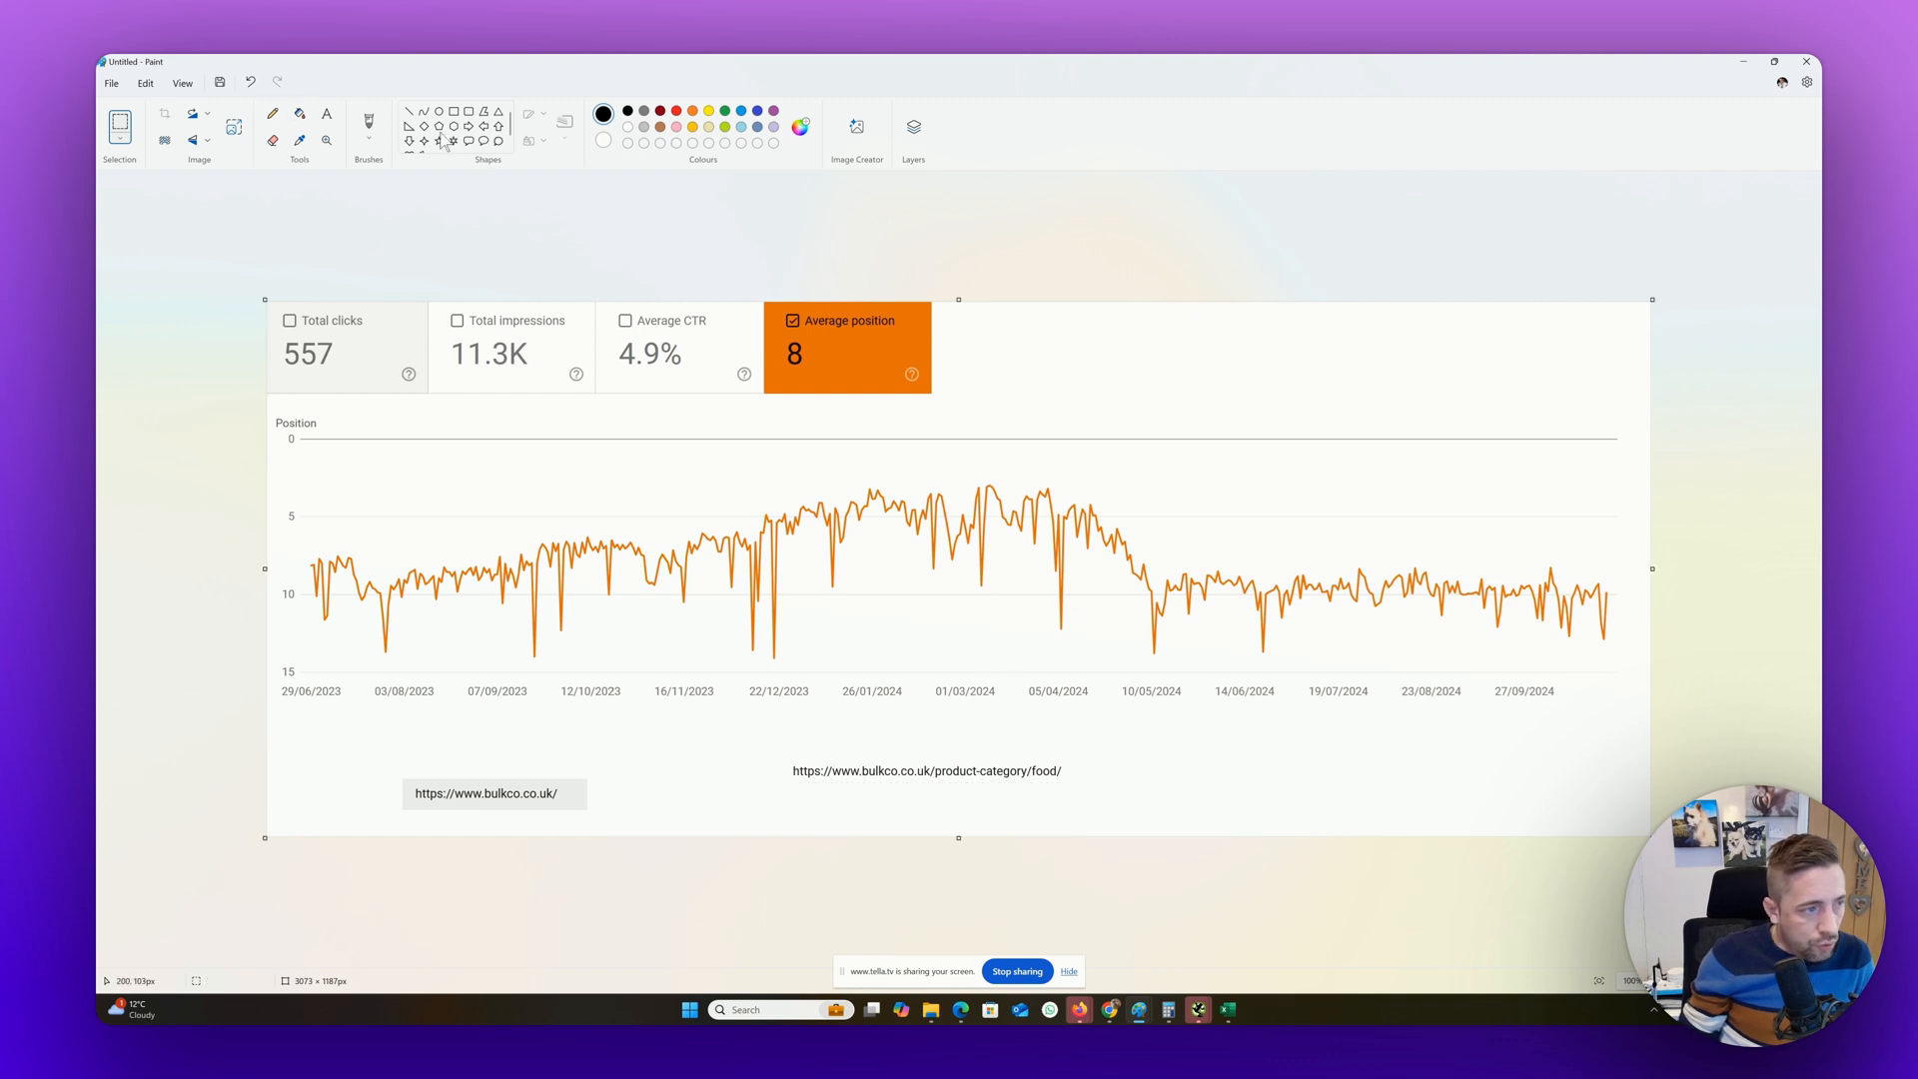
pyautogui.click(409, 111)
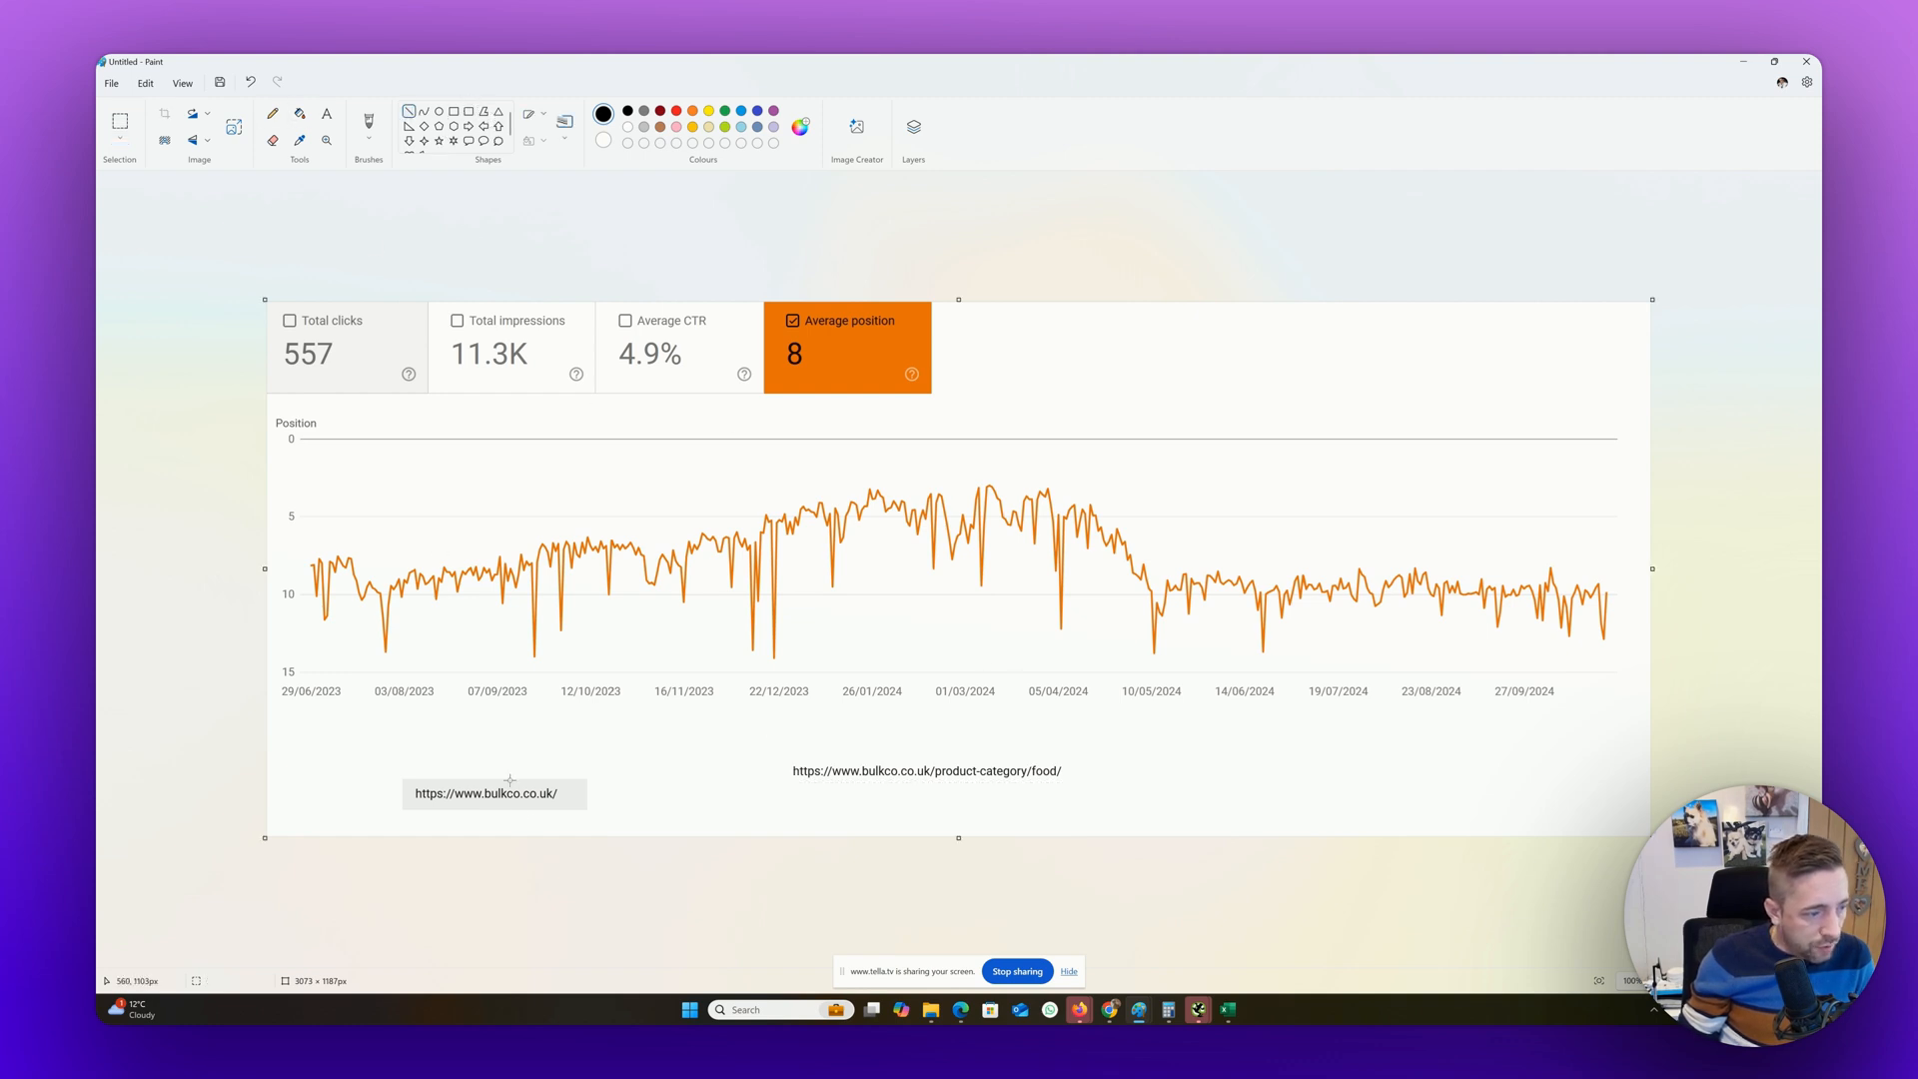
pyautogui.moveTo(504, 772); pyautogui.dragTo(881, 500)
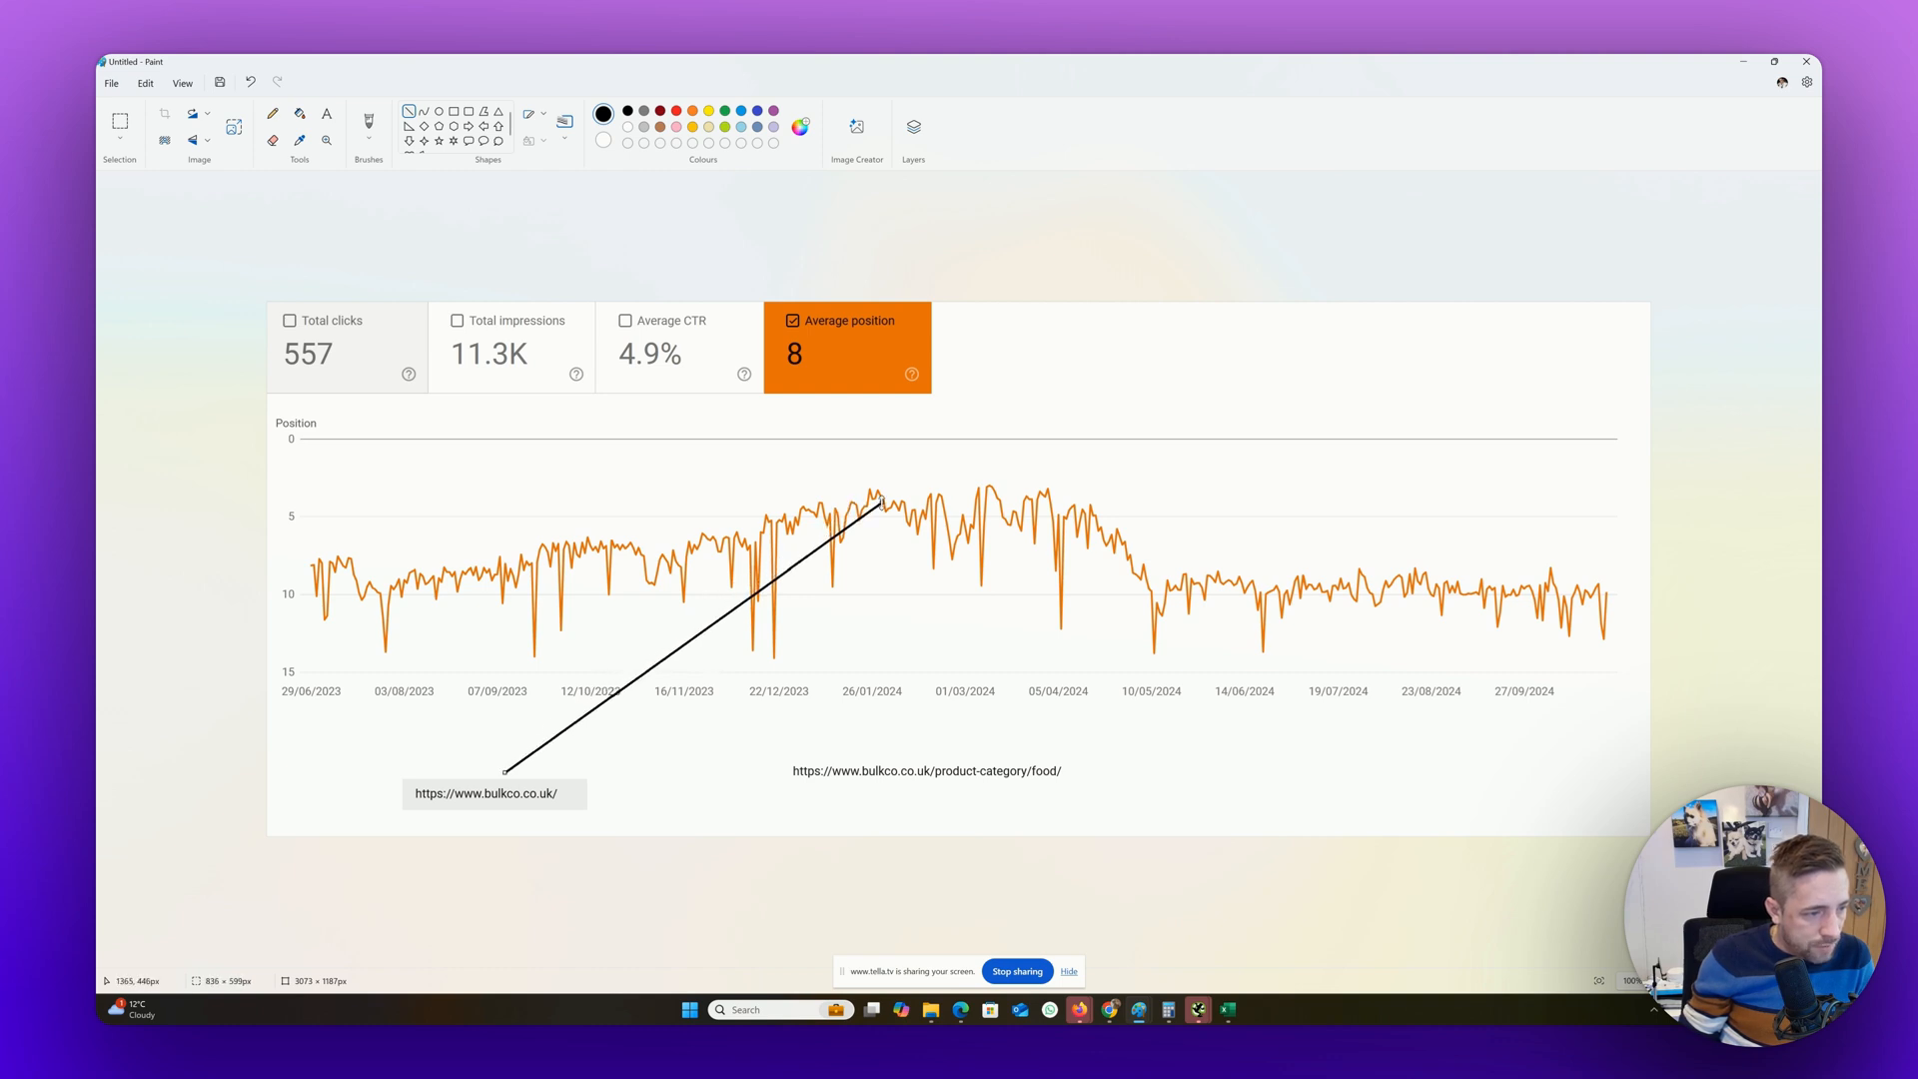
# Draw two adjoining rectangles over the chart, one from its start to about 26/01/2024 and one from there to about 23/08/2024
pyautogui.click(452, 111)
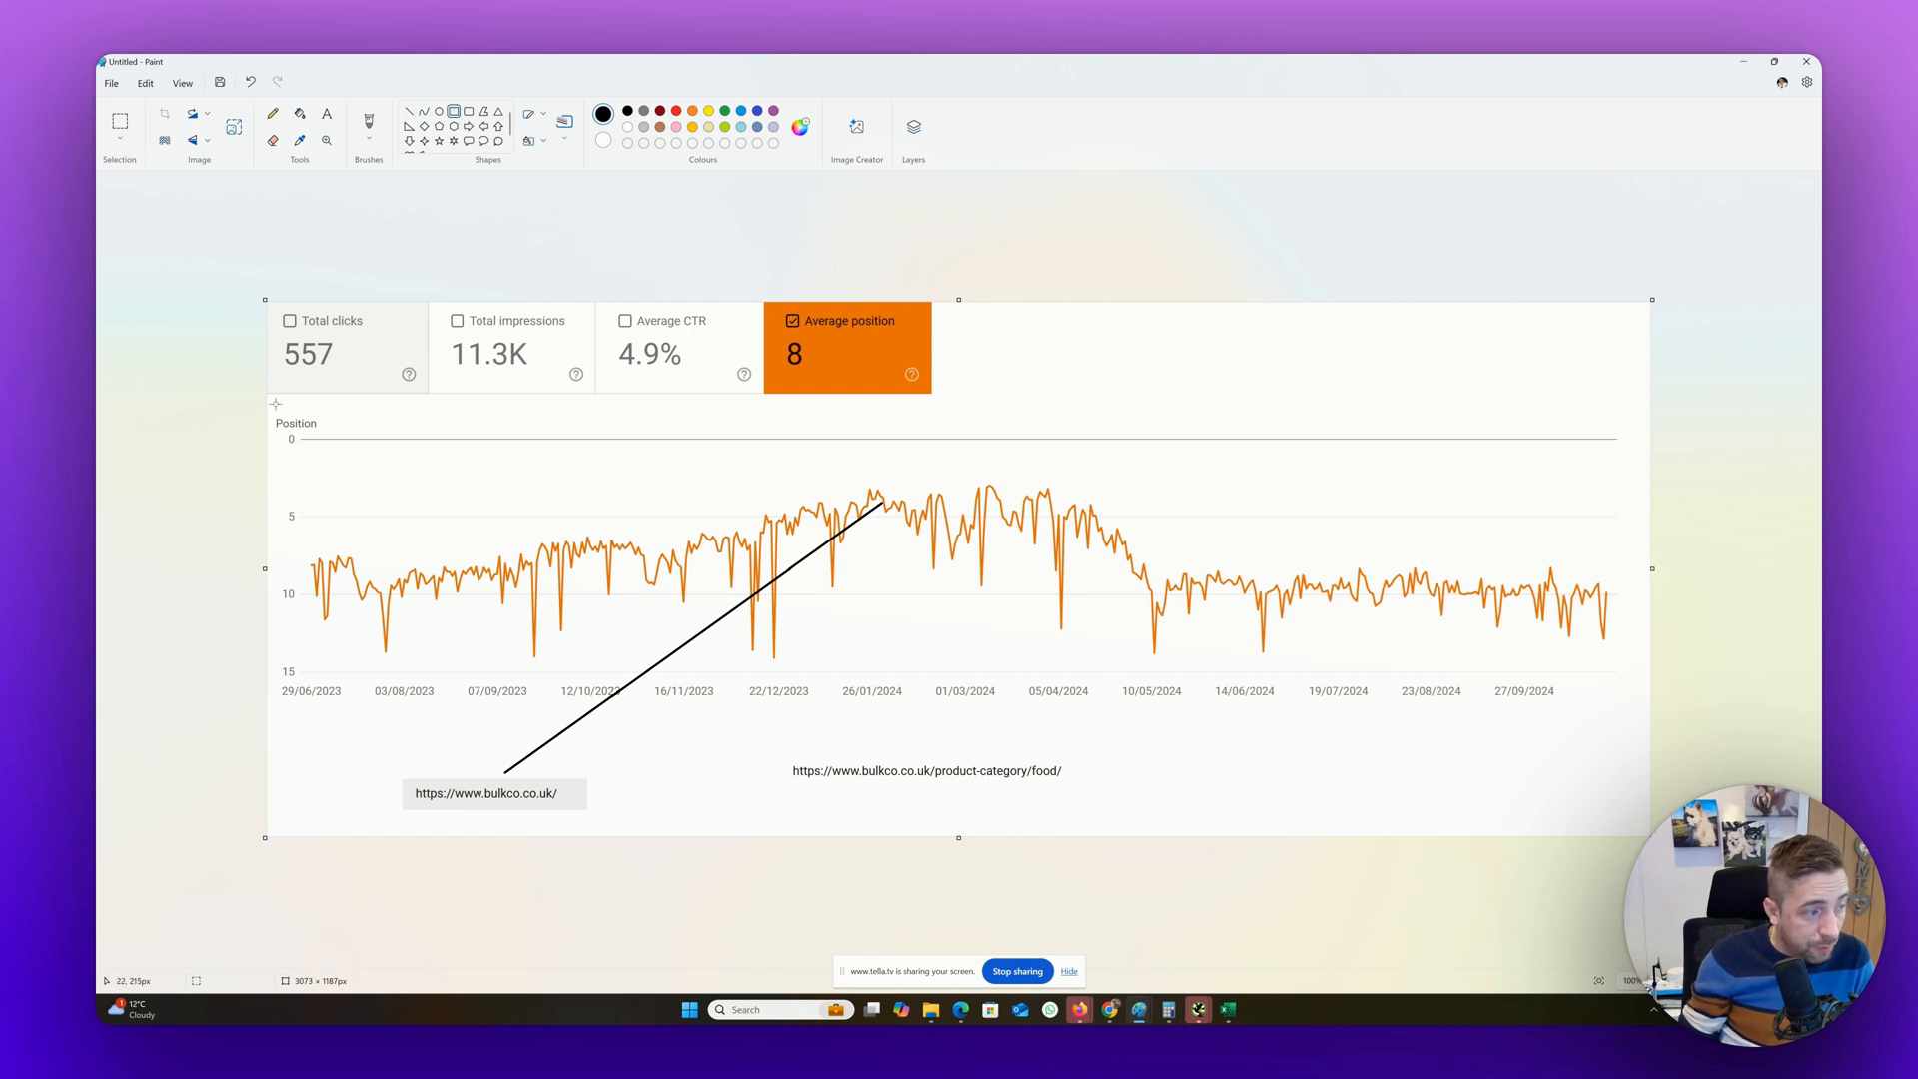
pyautogui.moveTo(270, 411); pyautogui.dragTo(880, 726)
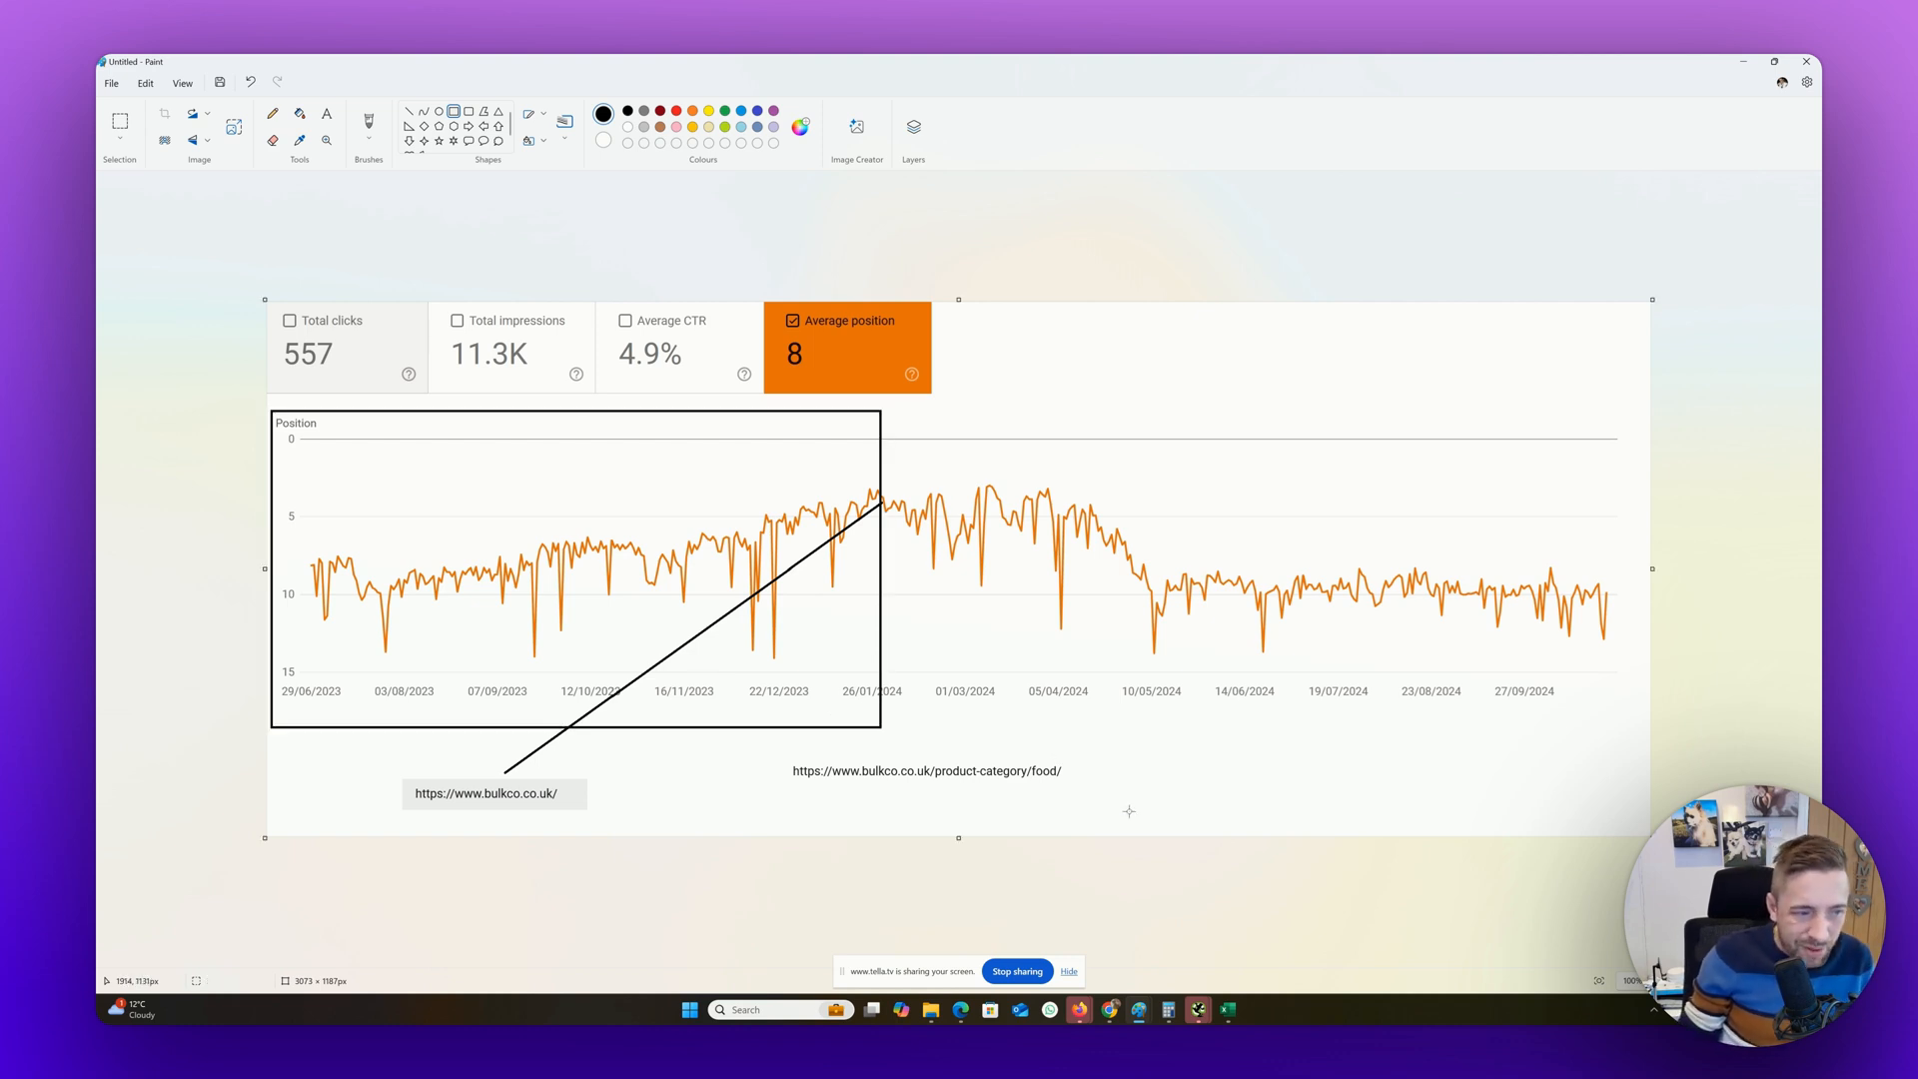
pyautogui.click(865, 371)
pyautogui.moveTo(881, 413)
pyautogui.mouseDown()
pyautogui.moveTo(1187, 640)
pyautogui.moveTo(1470, 759)
pyautogui.moveTo(1456, 731)
pyautogui.mouseUp()
pyautogui.click(1332, 746)
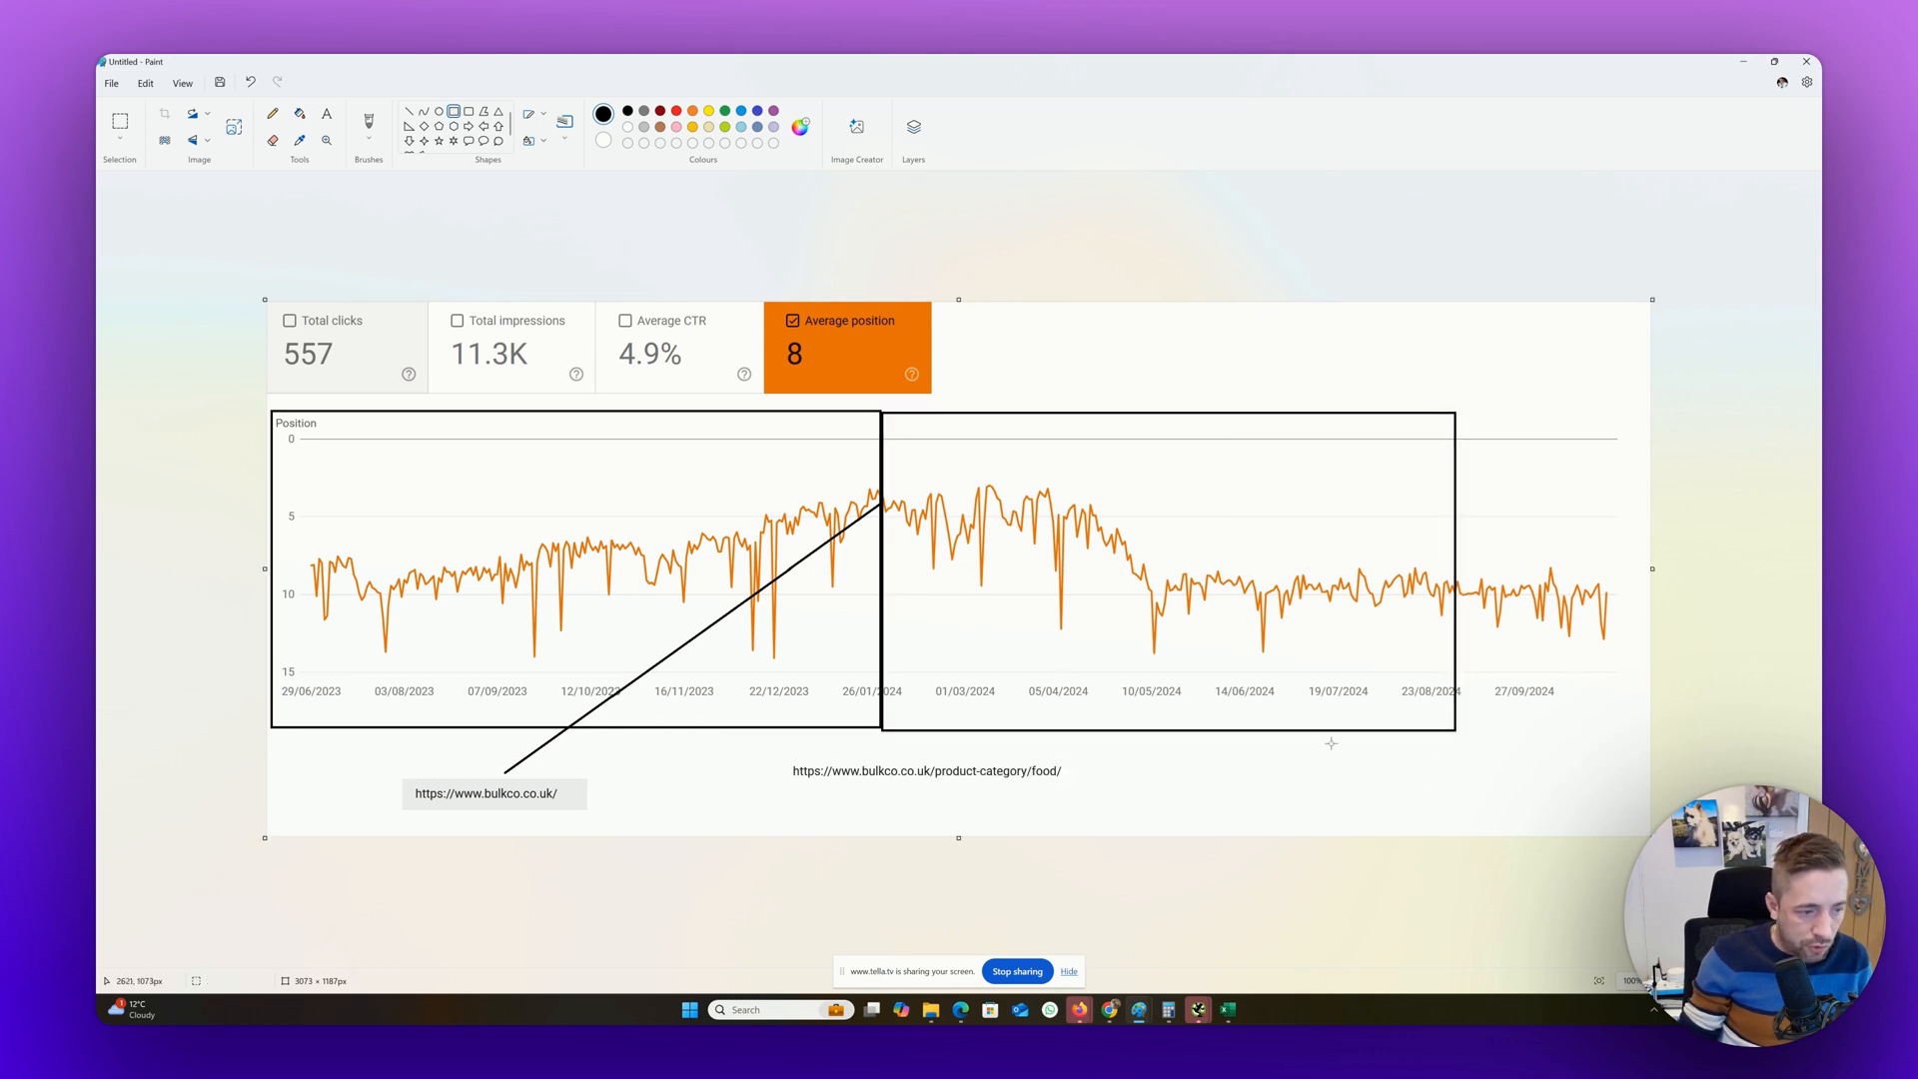
# Draw a line from the food category URL to the curve just after 26/01/2024, plus rising and falling trend lines meeting at the rectangles' shared edge
pyautogui.click(409, 112)
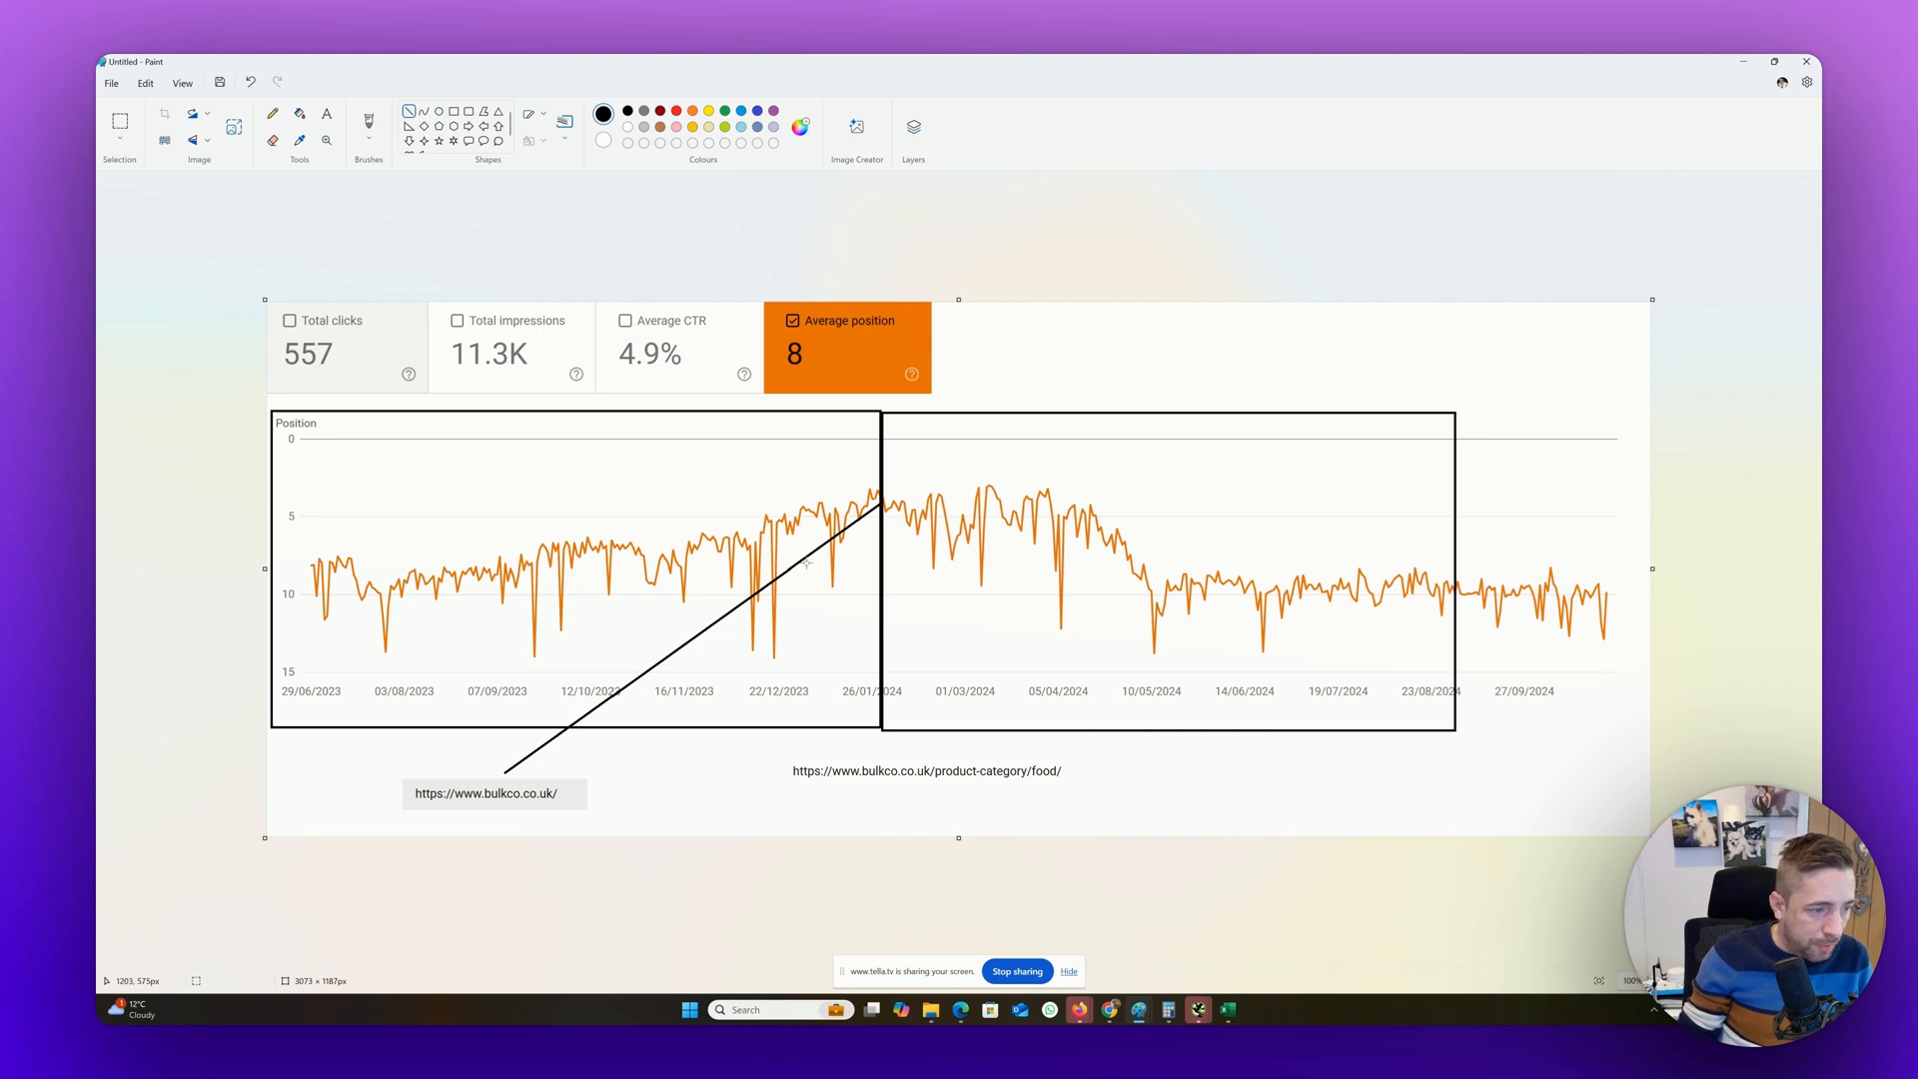
pyautogui.moveTo(957, 755); pyautogui.dragTo(893, 504)
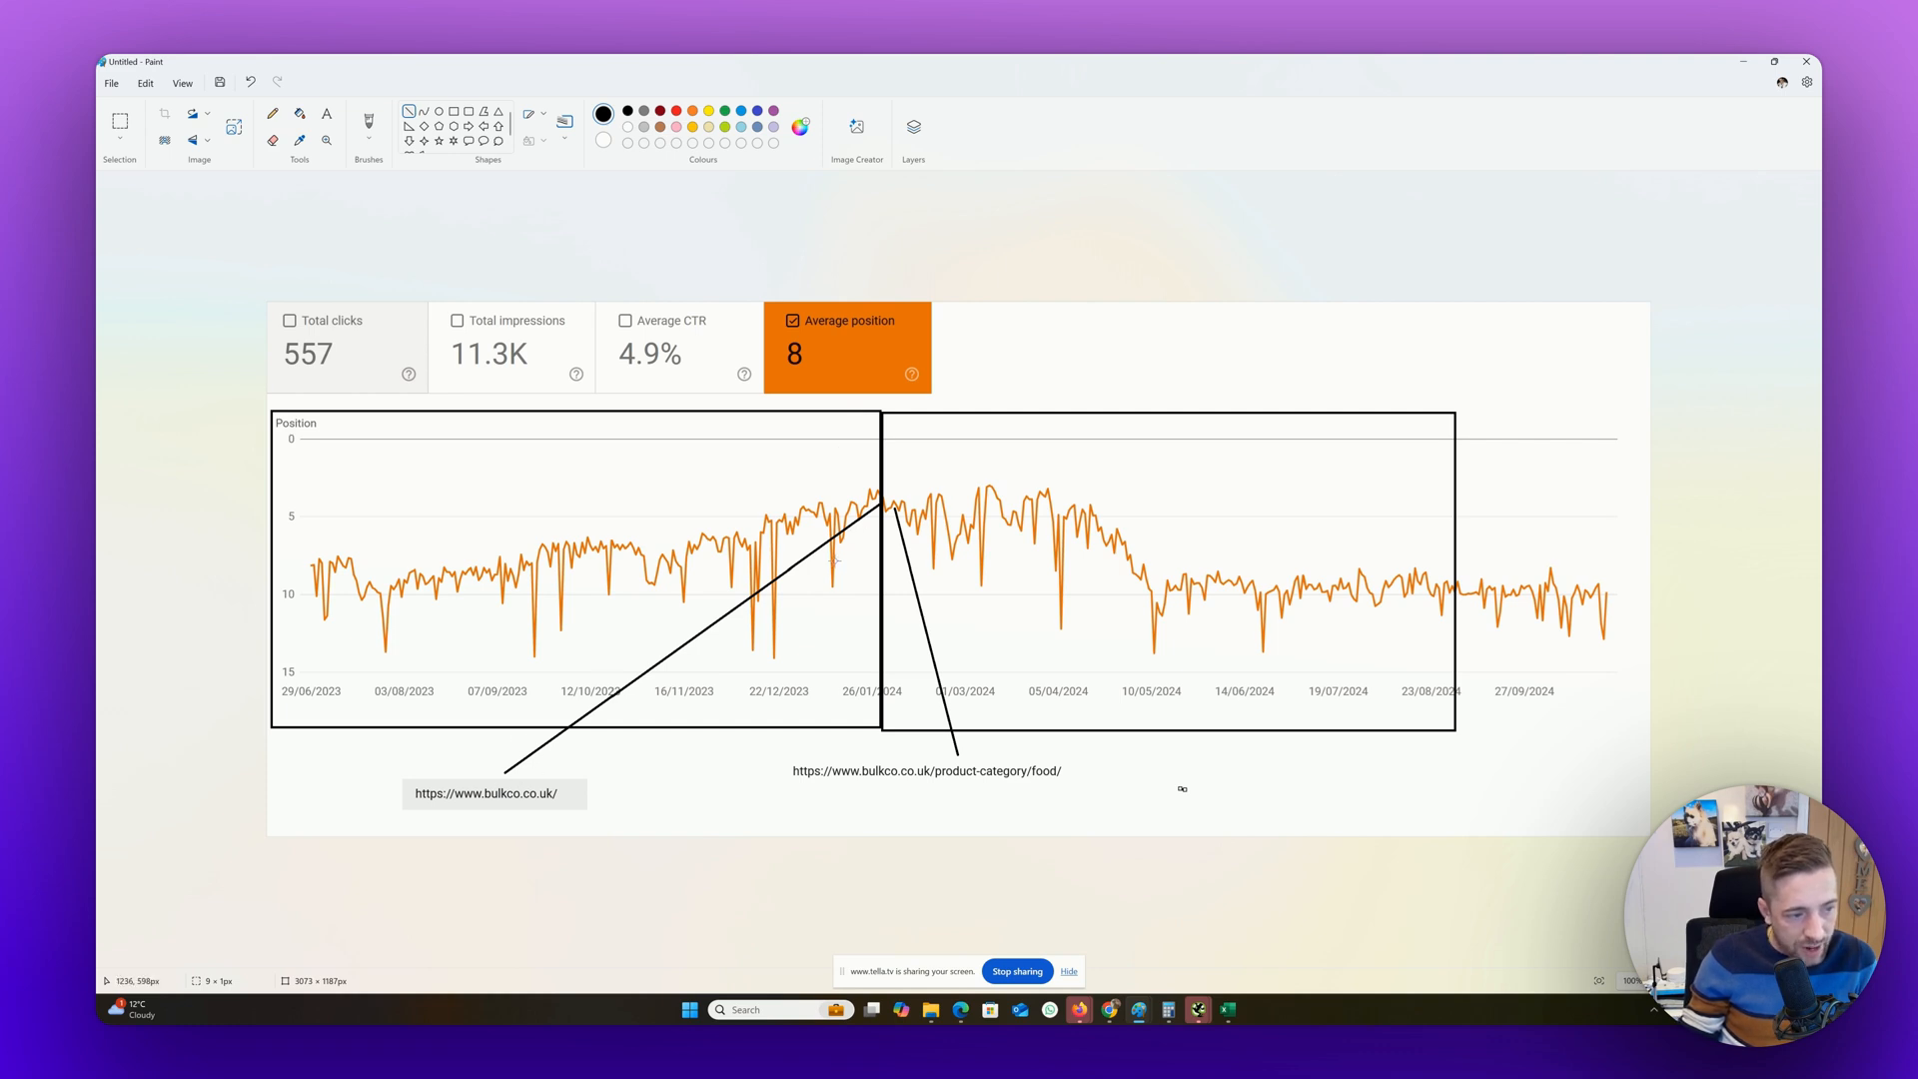
pyautogui.moveTo(723, 530); pyautogui.dragTo(878, 493)
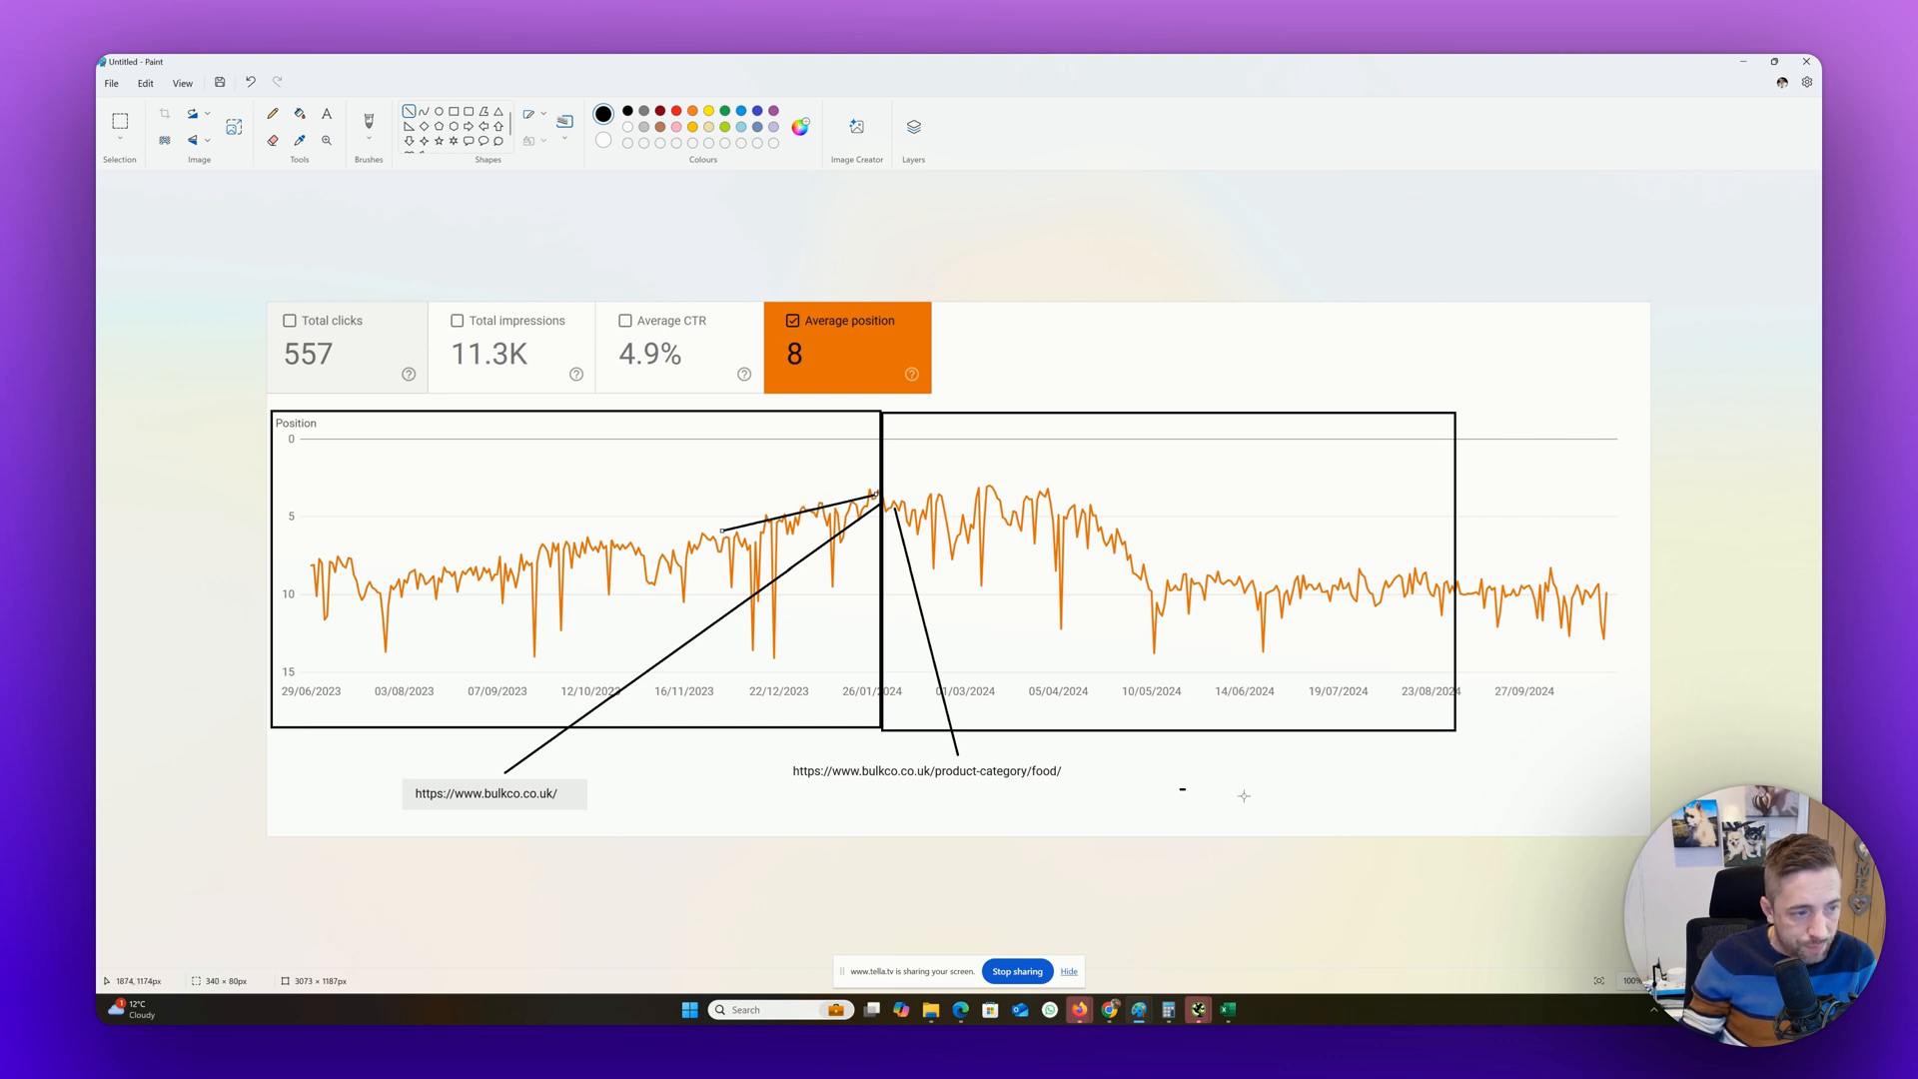
pyautogui.click(1220, 731)
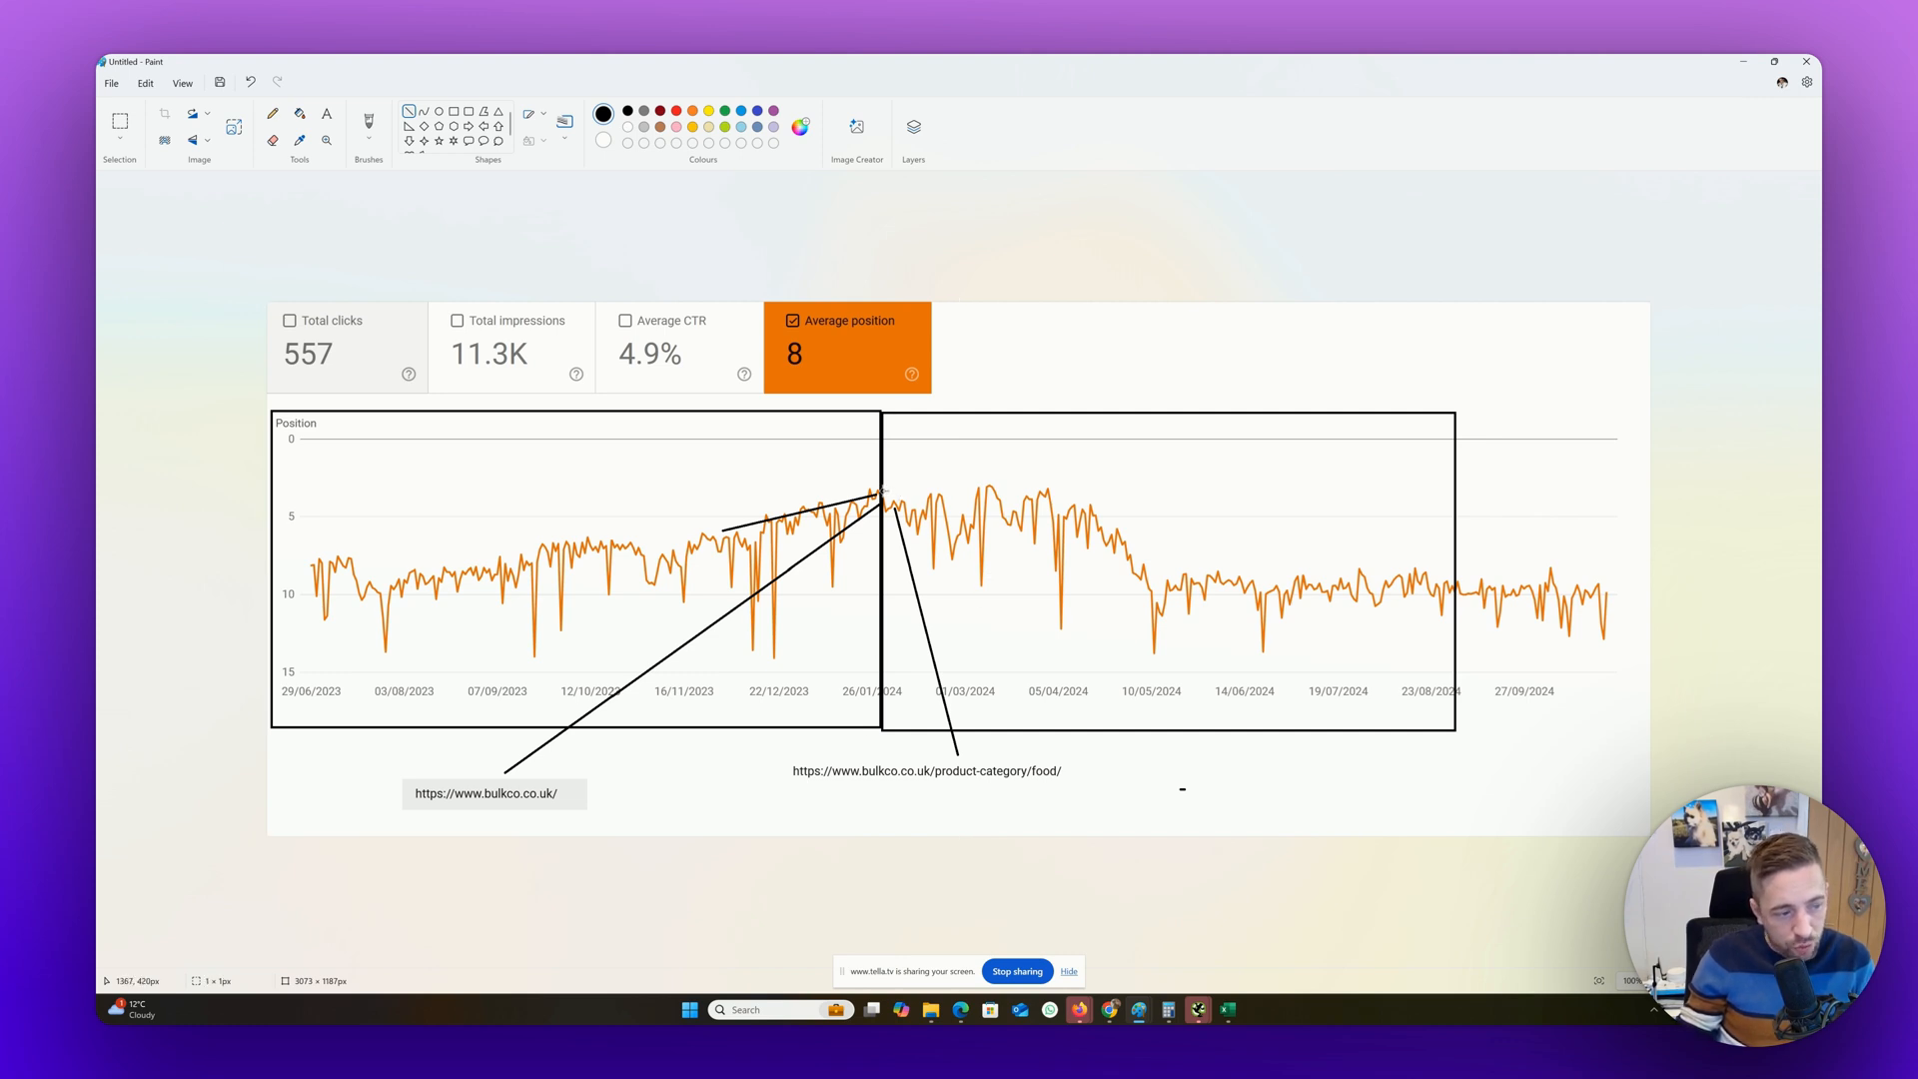
pyautogui.moveTo(881, 491); pyautogui.dragTo(1190, 574)
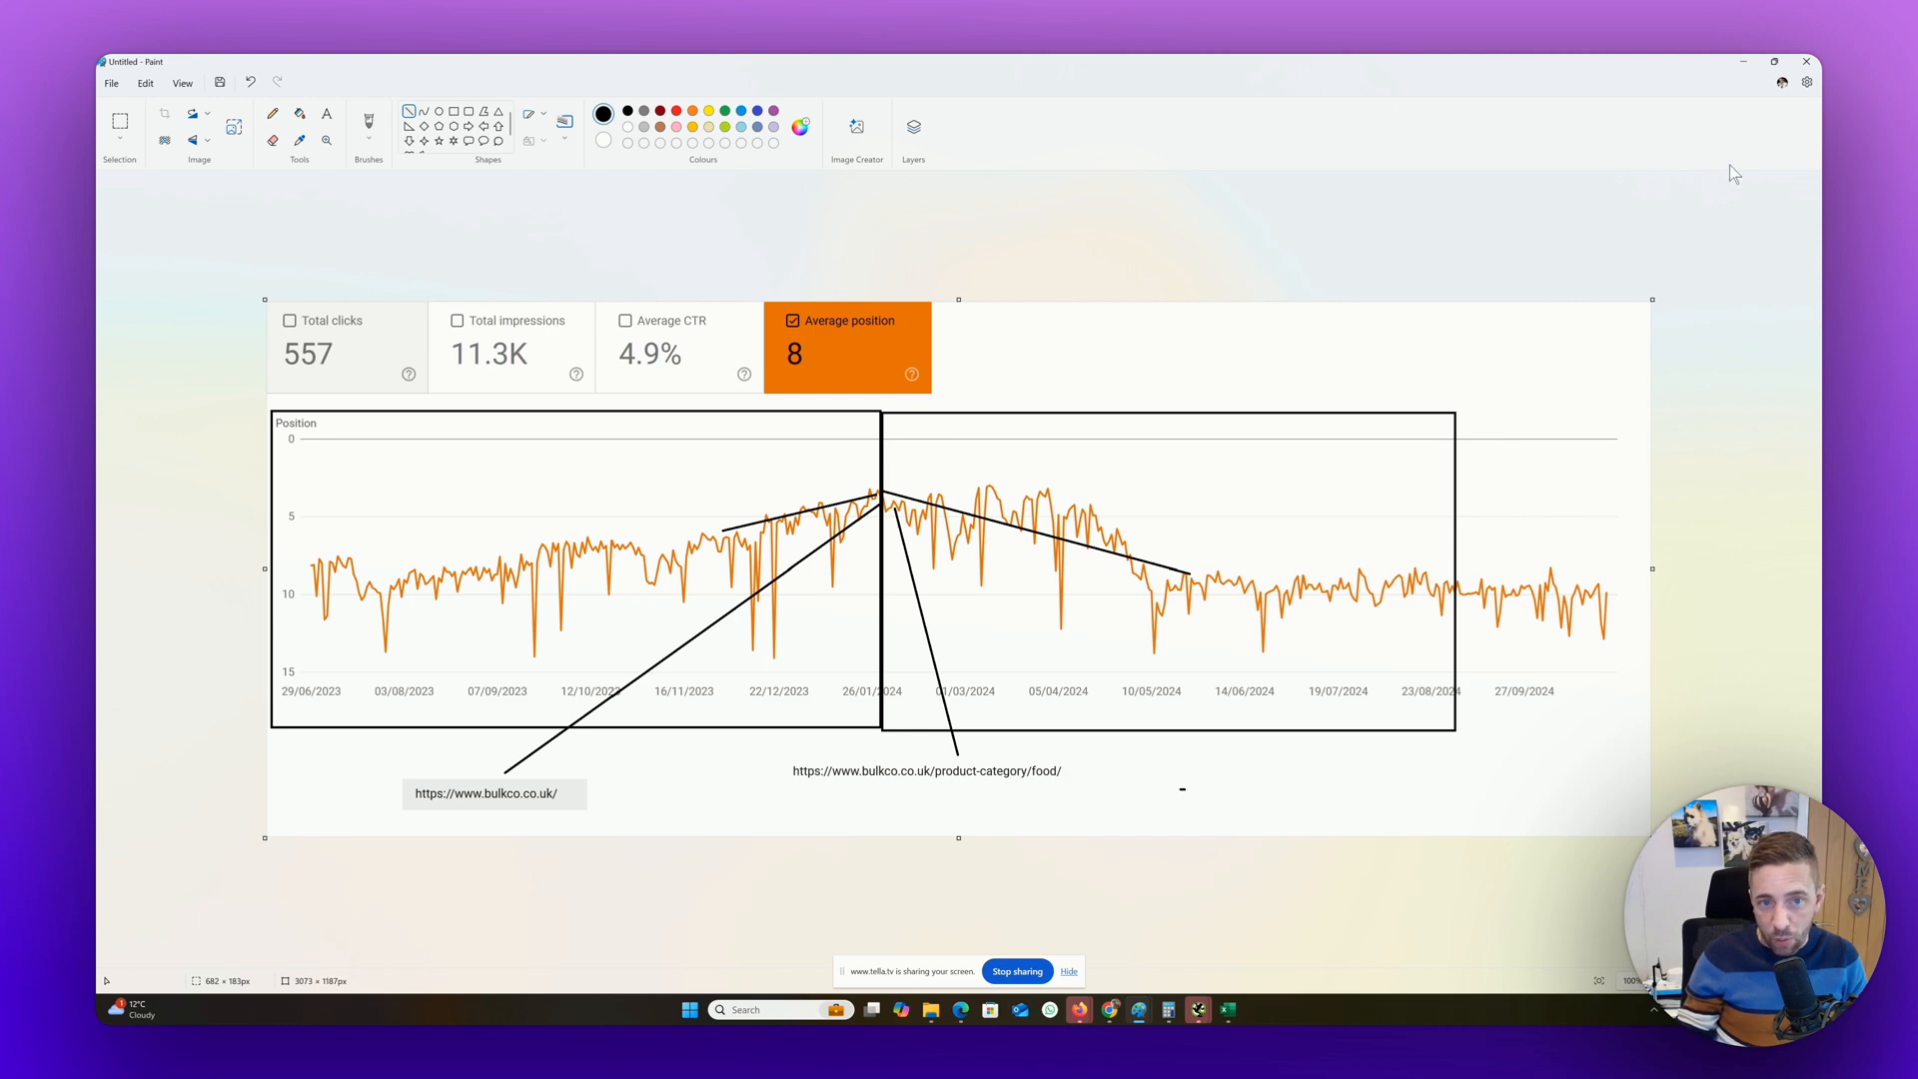
# Minimize Paint and examine the top pages and average position chart for "bulk buy food" in Search Console
pyautogui.click(1742, 68)
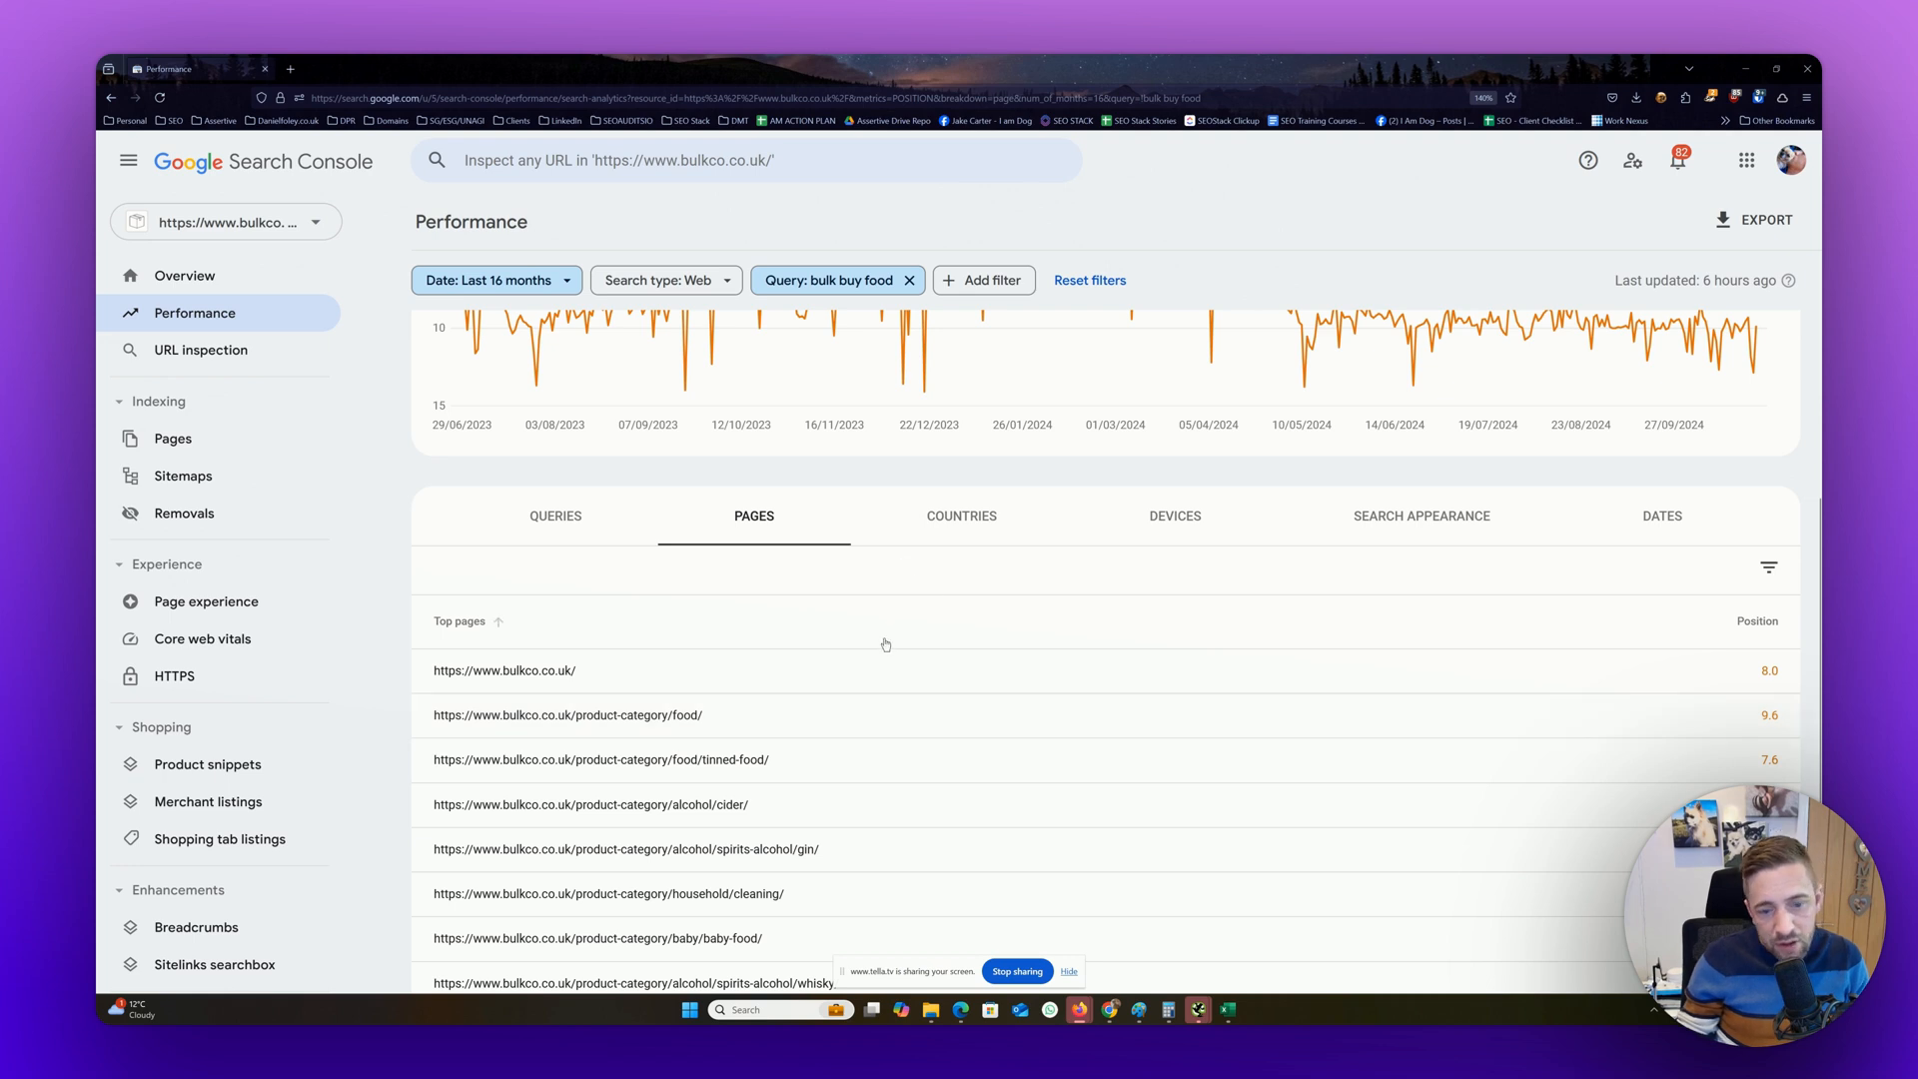
pyautogui.scroll(-2, 882, 642)
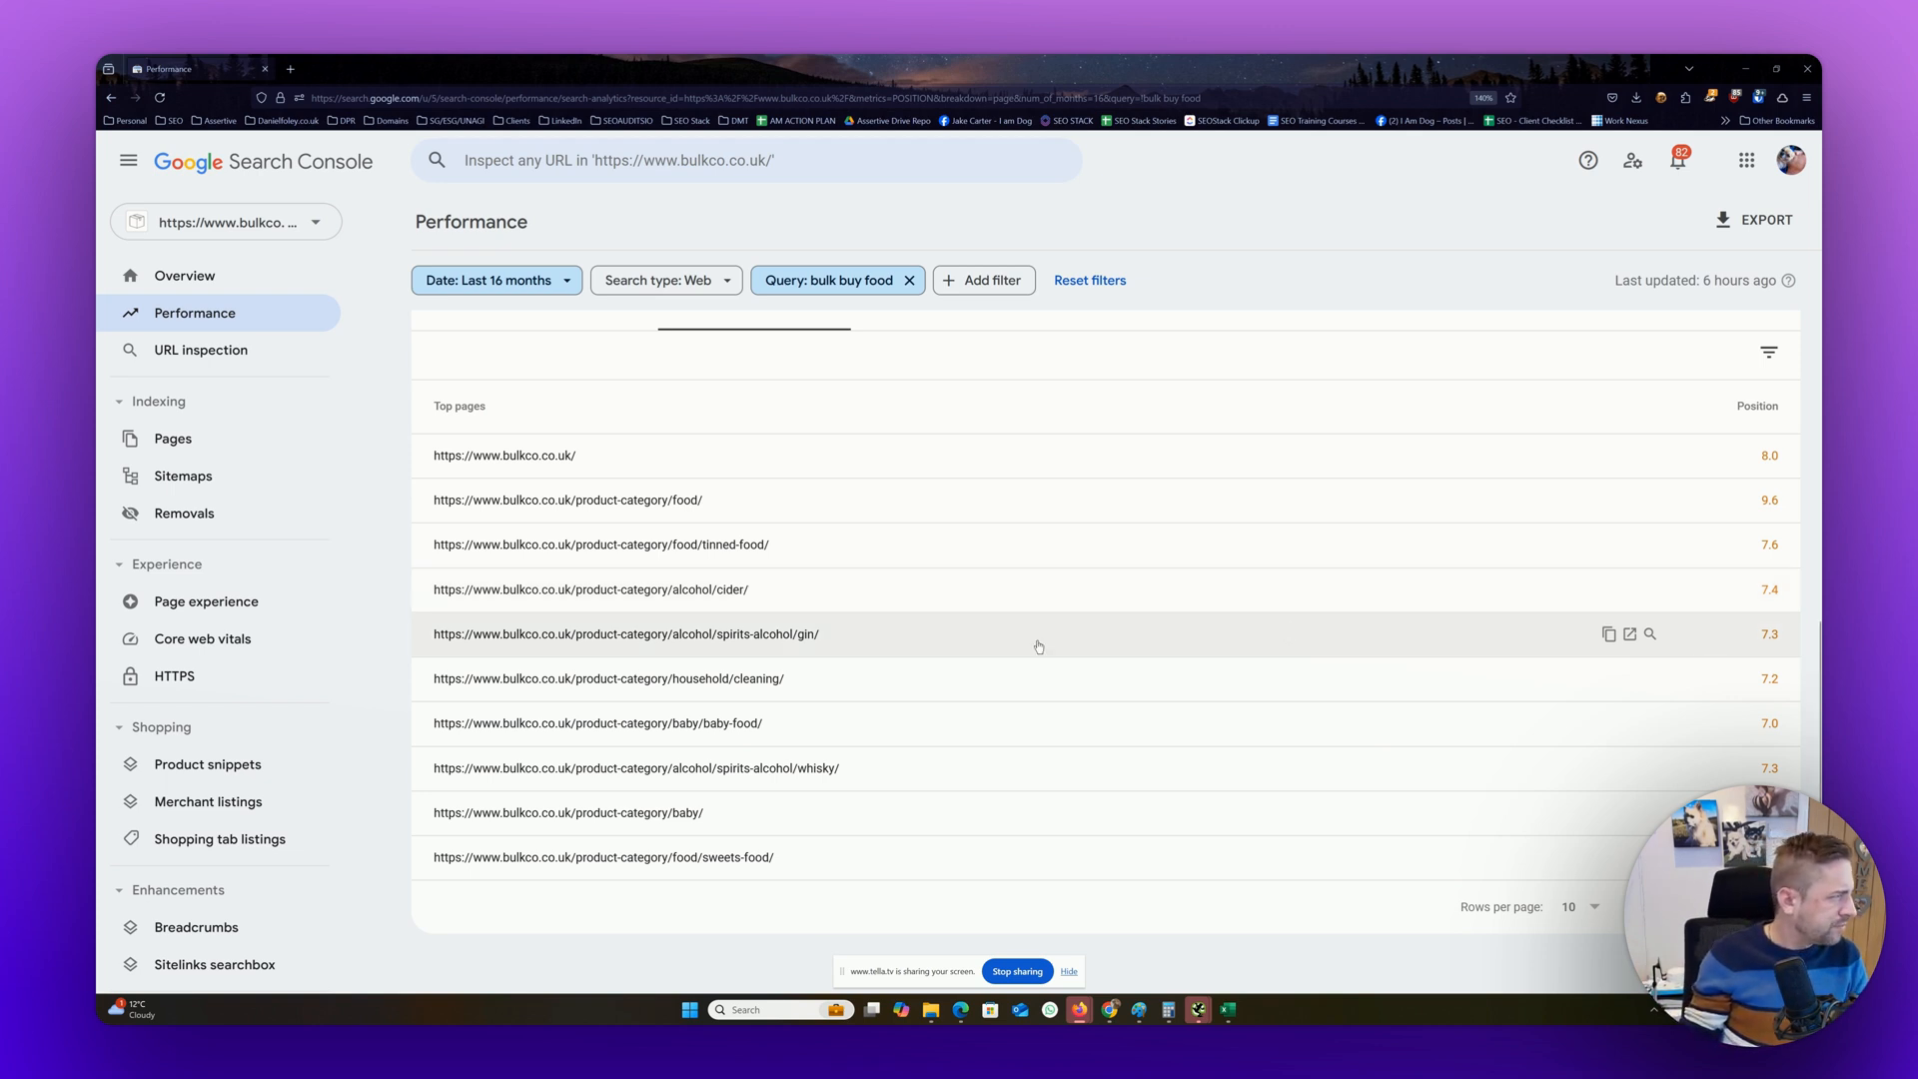
pyautogui.scroll(3, 1382, 543)
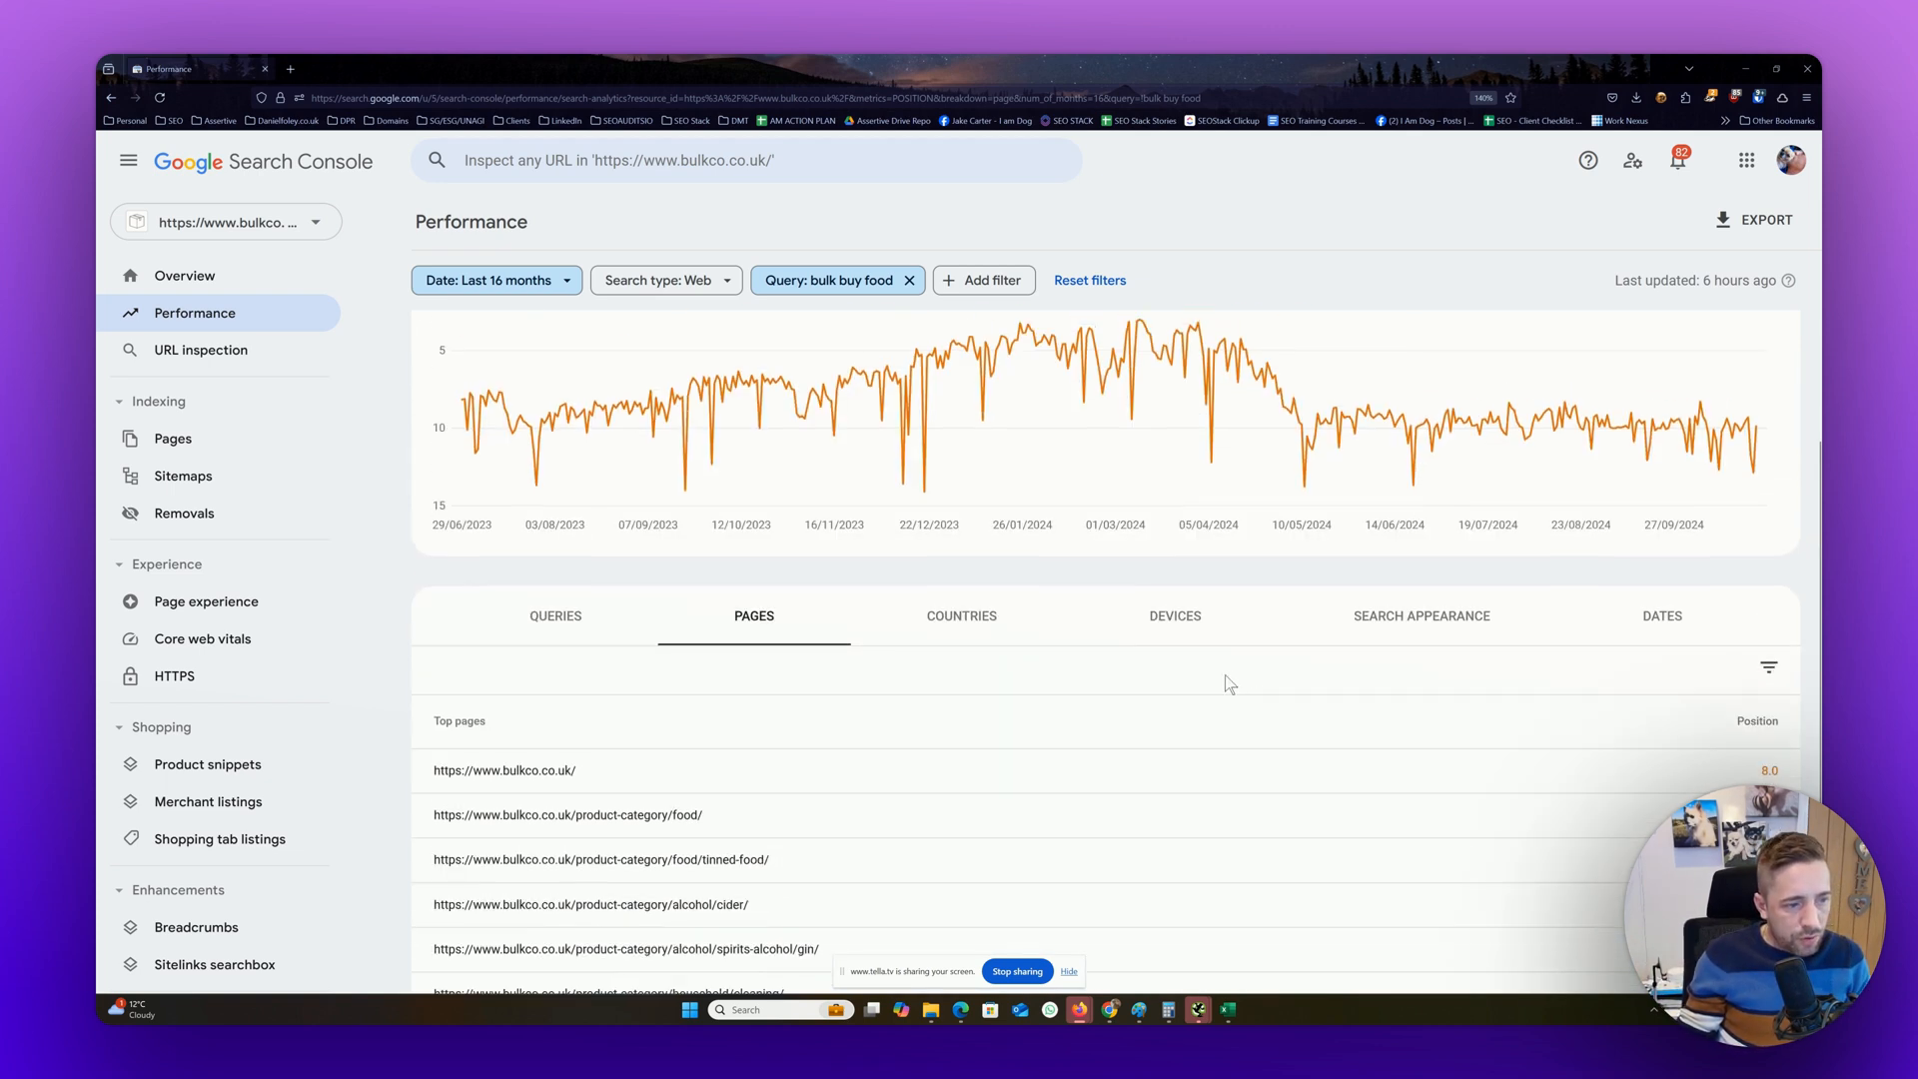
pyautogui.scroll(2, 1225, 674)
pyautogui.scroll(-2, 1225, 675)
pyautogui.scroll(-2, 1225, 675)
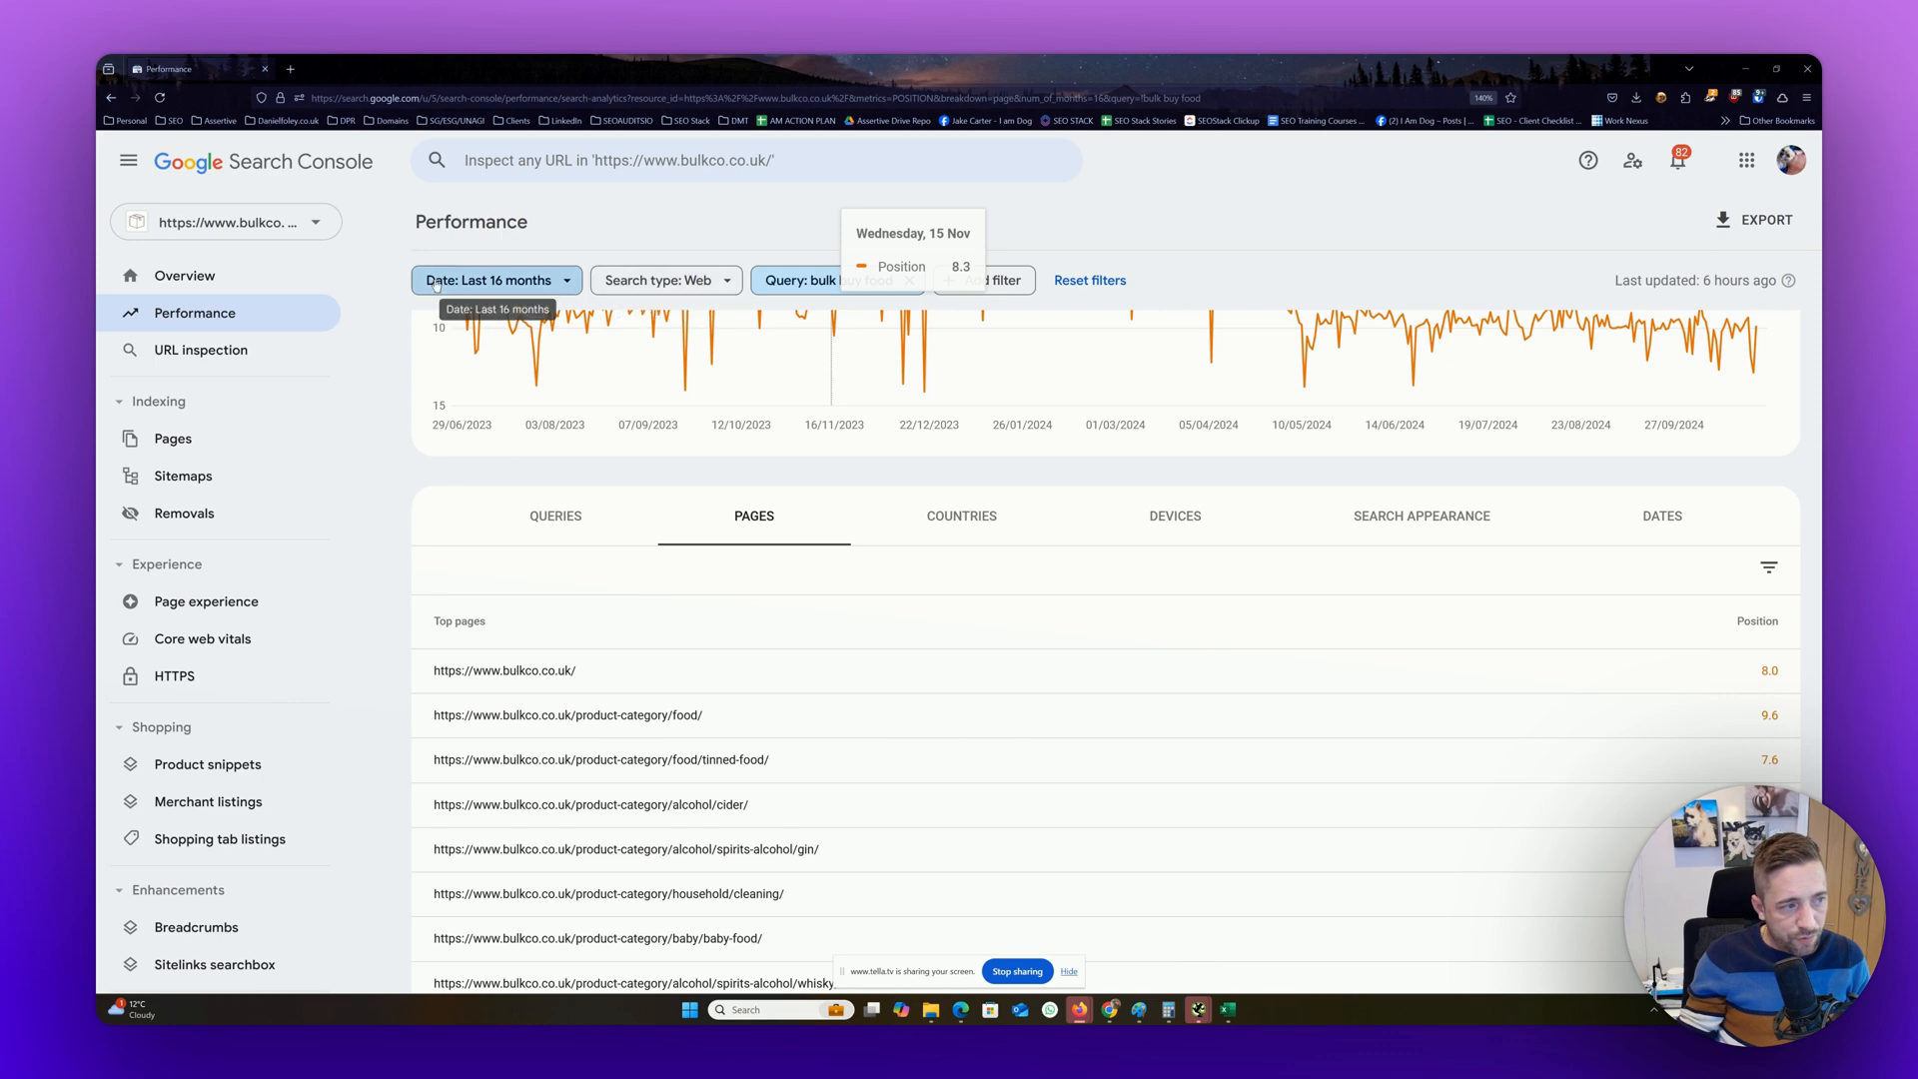
# Show the country breakdown for the query and add total clicks, total impressions and average CTR to the average position metric
pyautogui.click(922, 514)
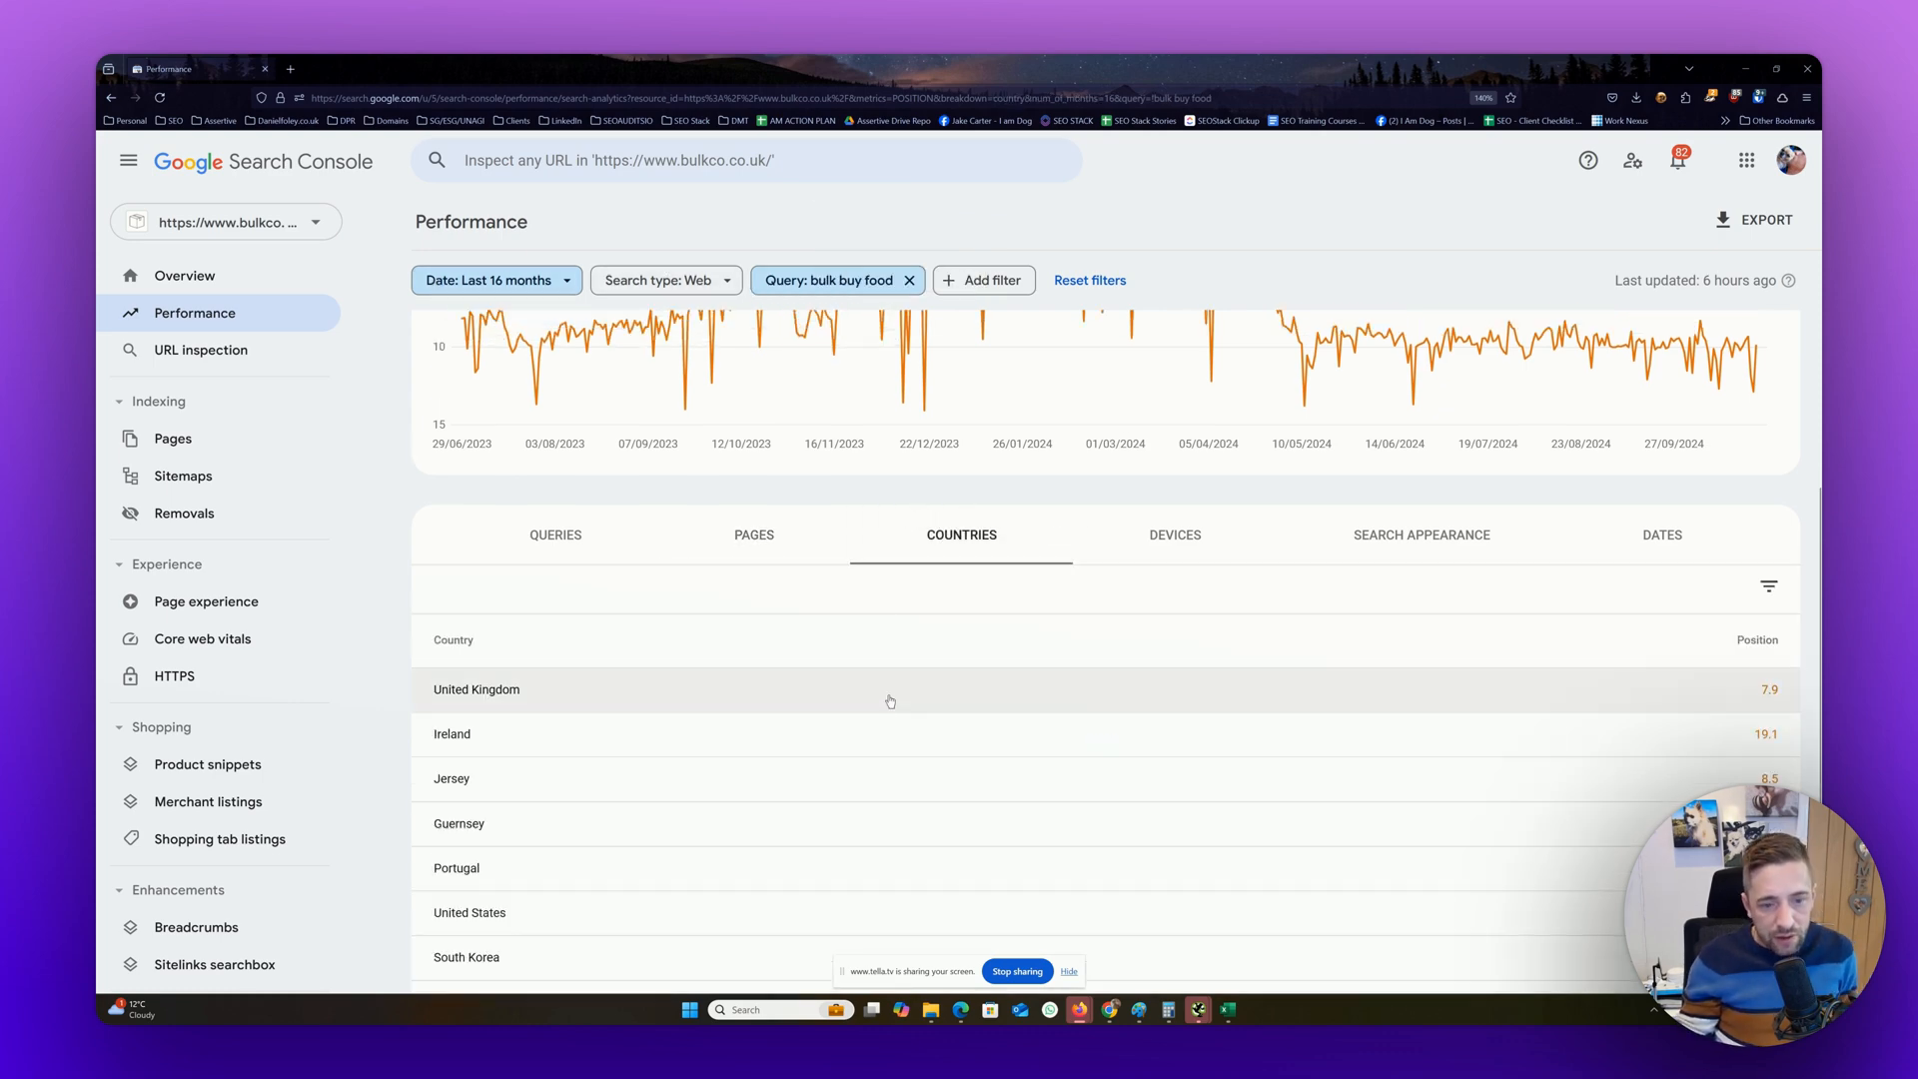
pyautogui.scroll(3, 886, 699)
pyautogui.click(514, 373)
pyautogui.click(619, 380)
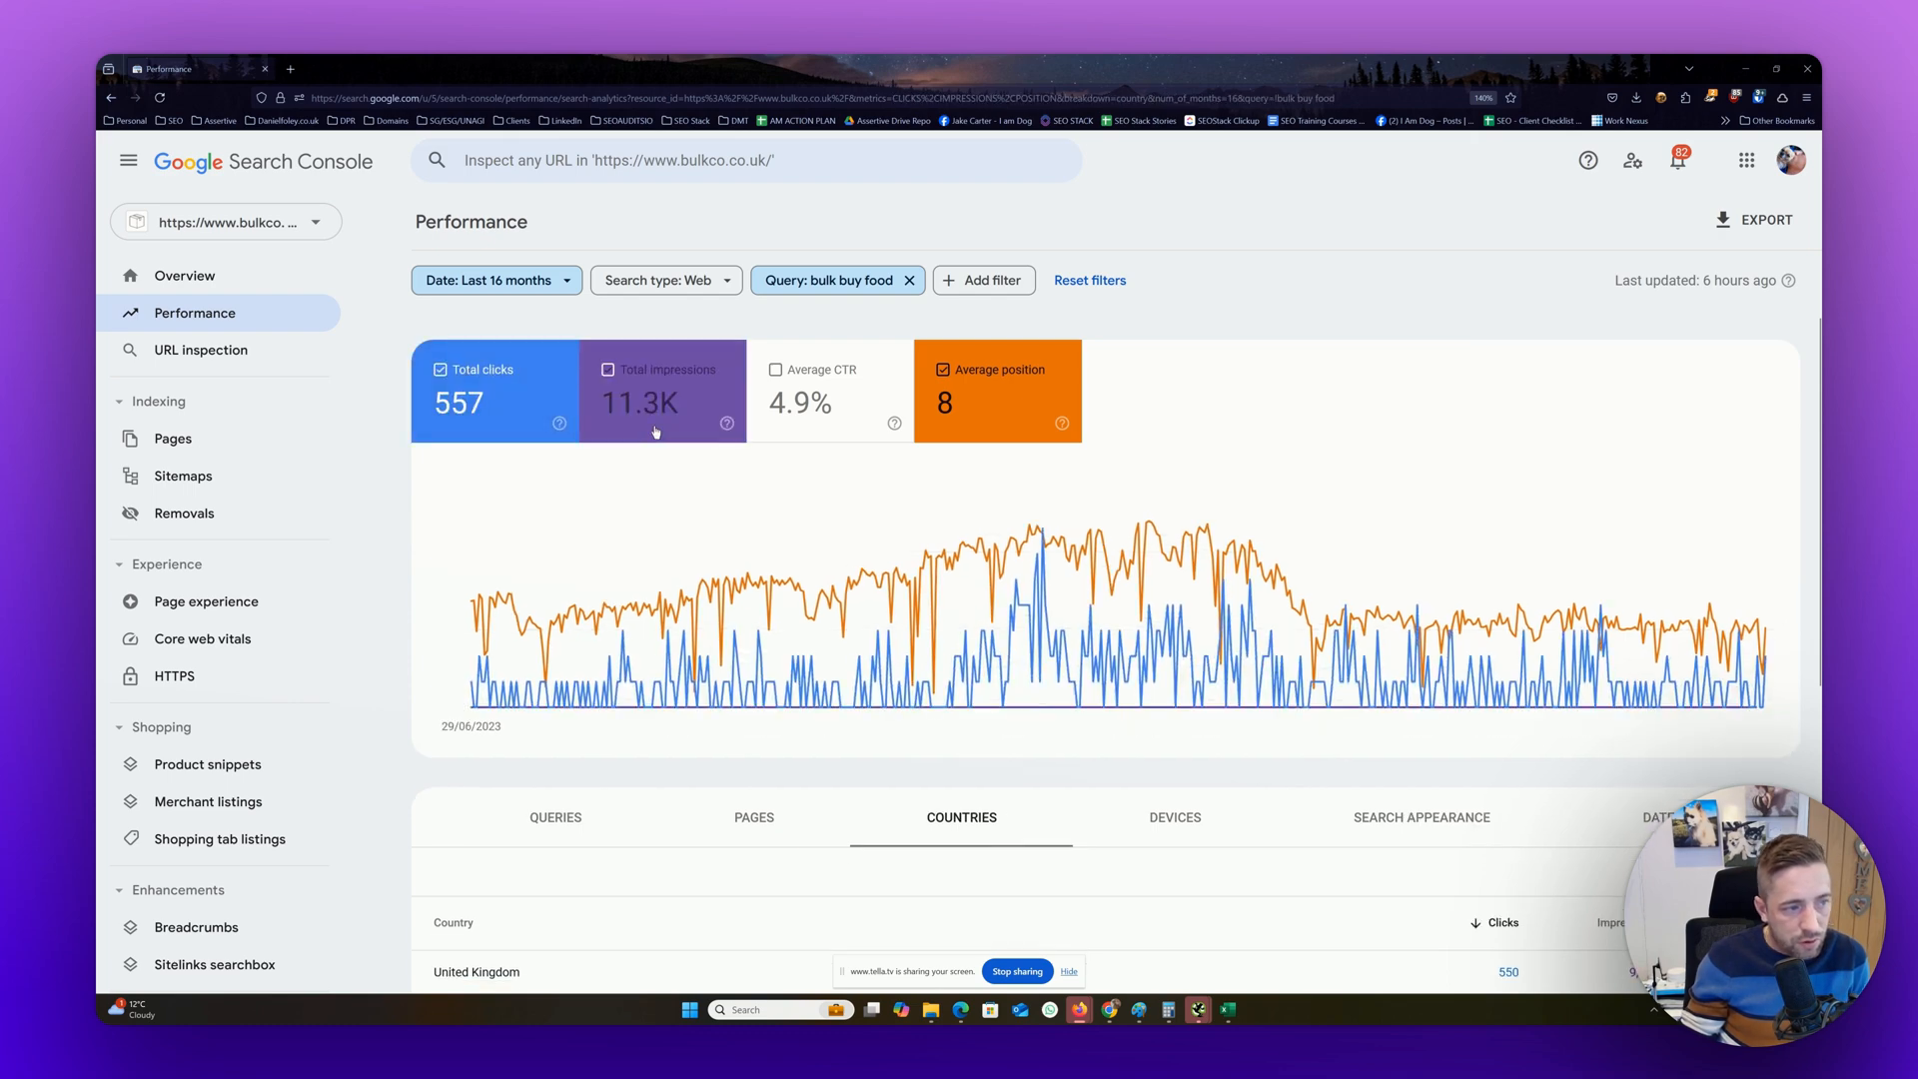
pyautogui.click(775, 370)
pyautogui.scroll(-5, 806, 542)
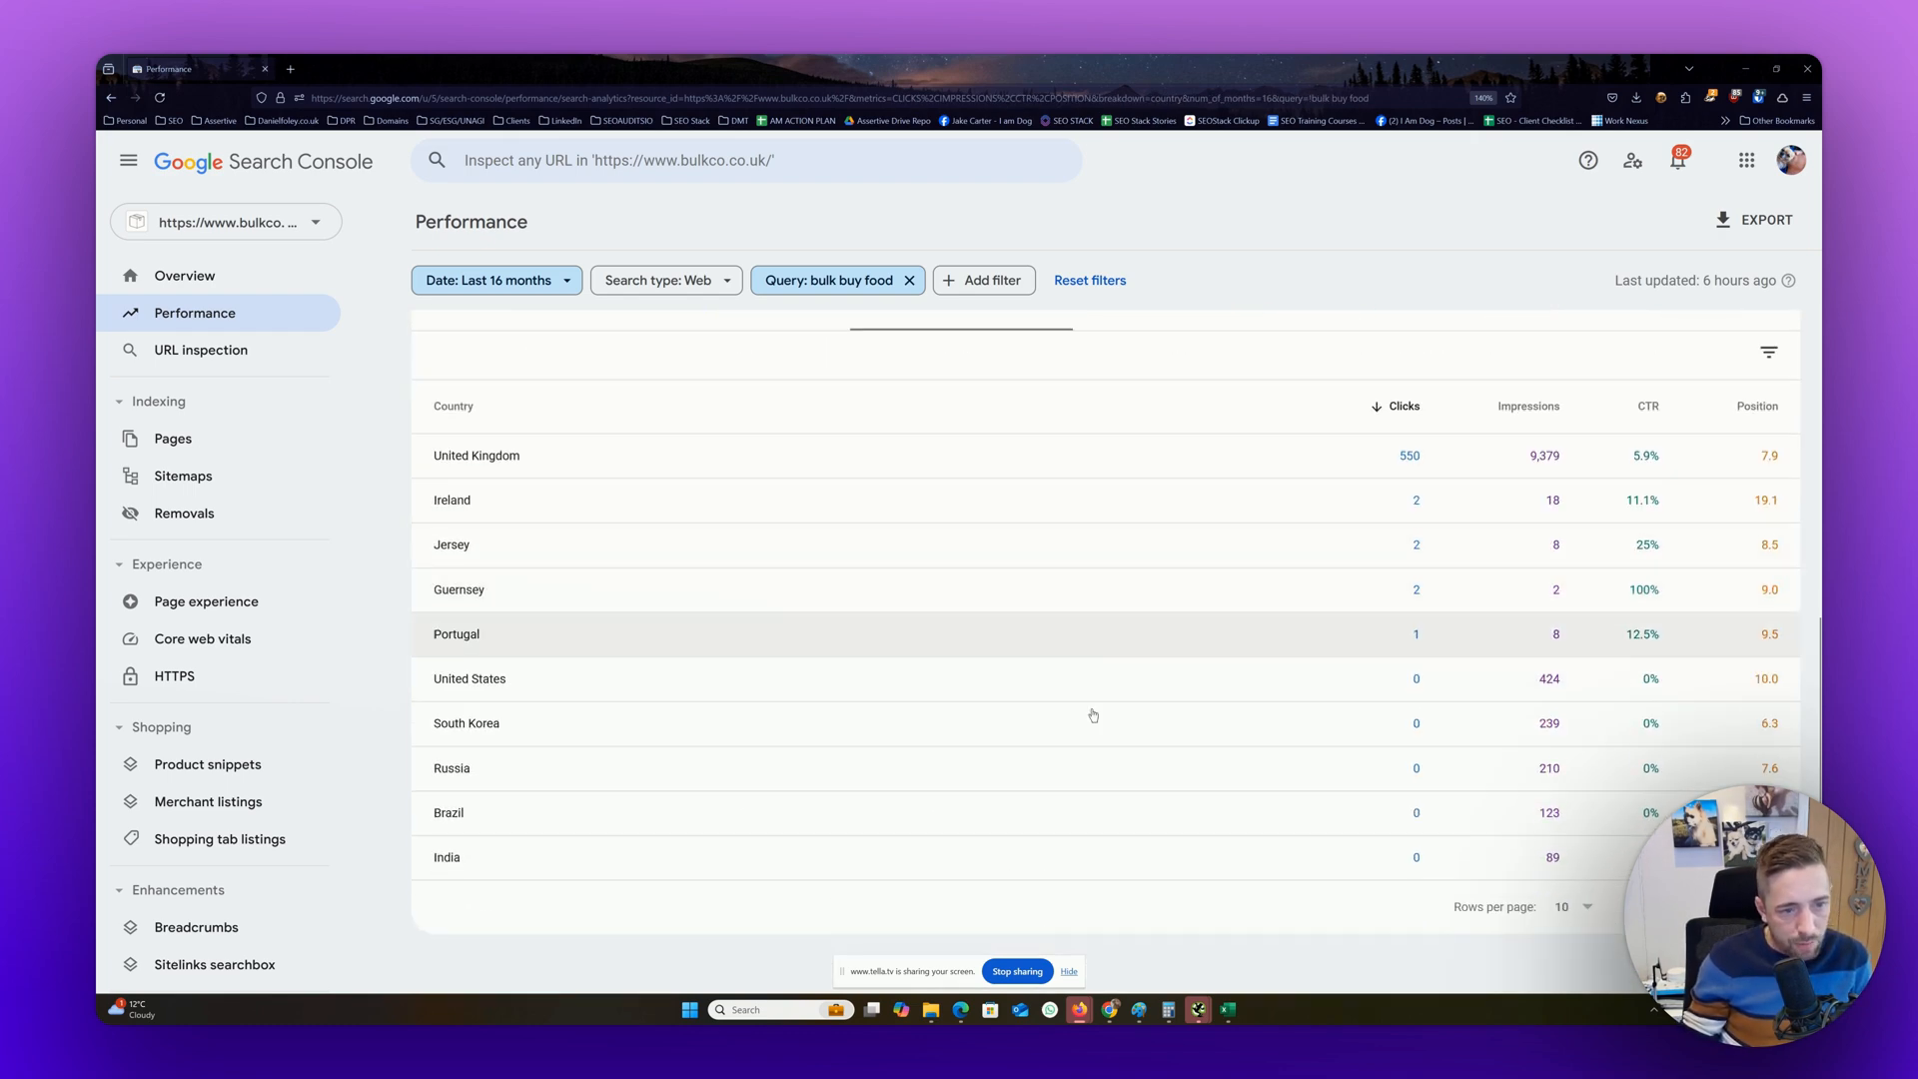
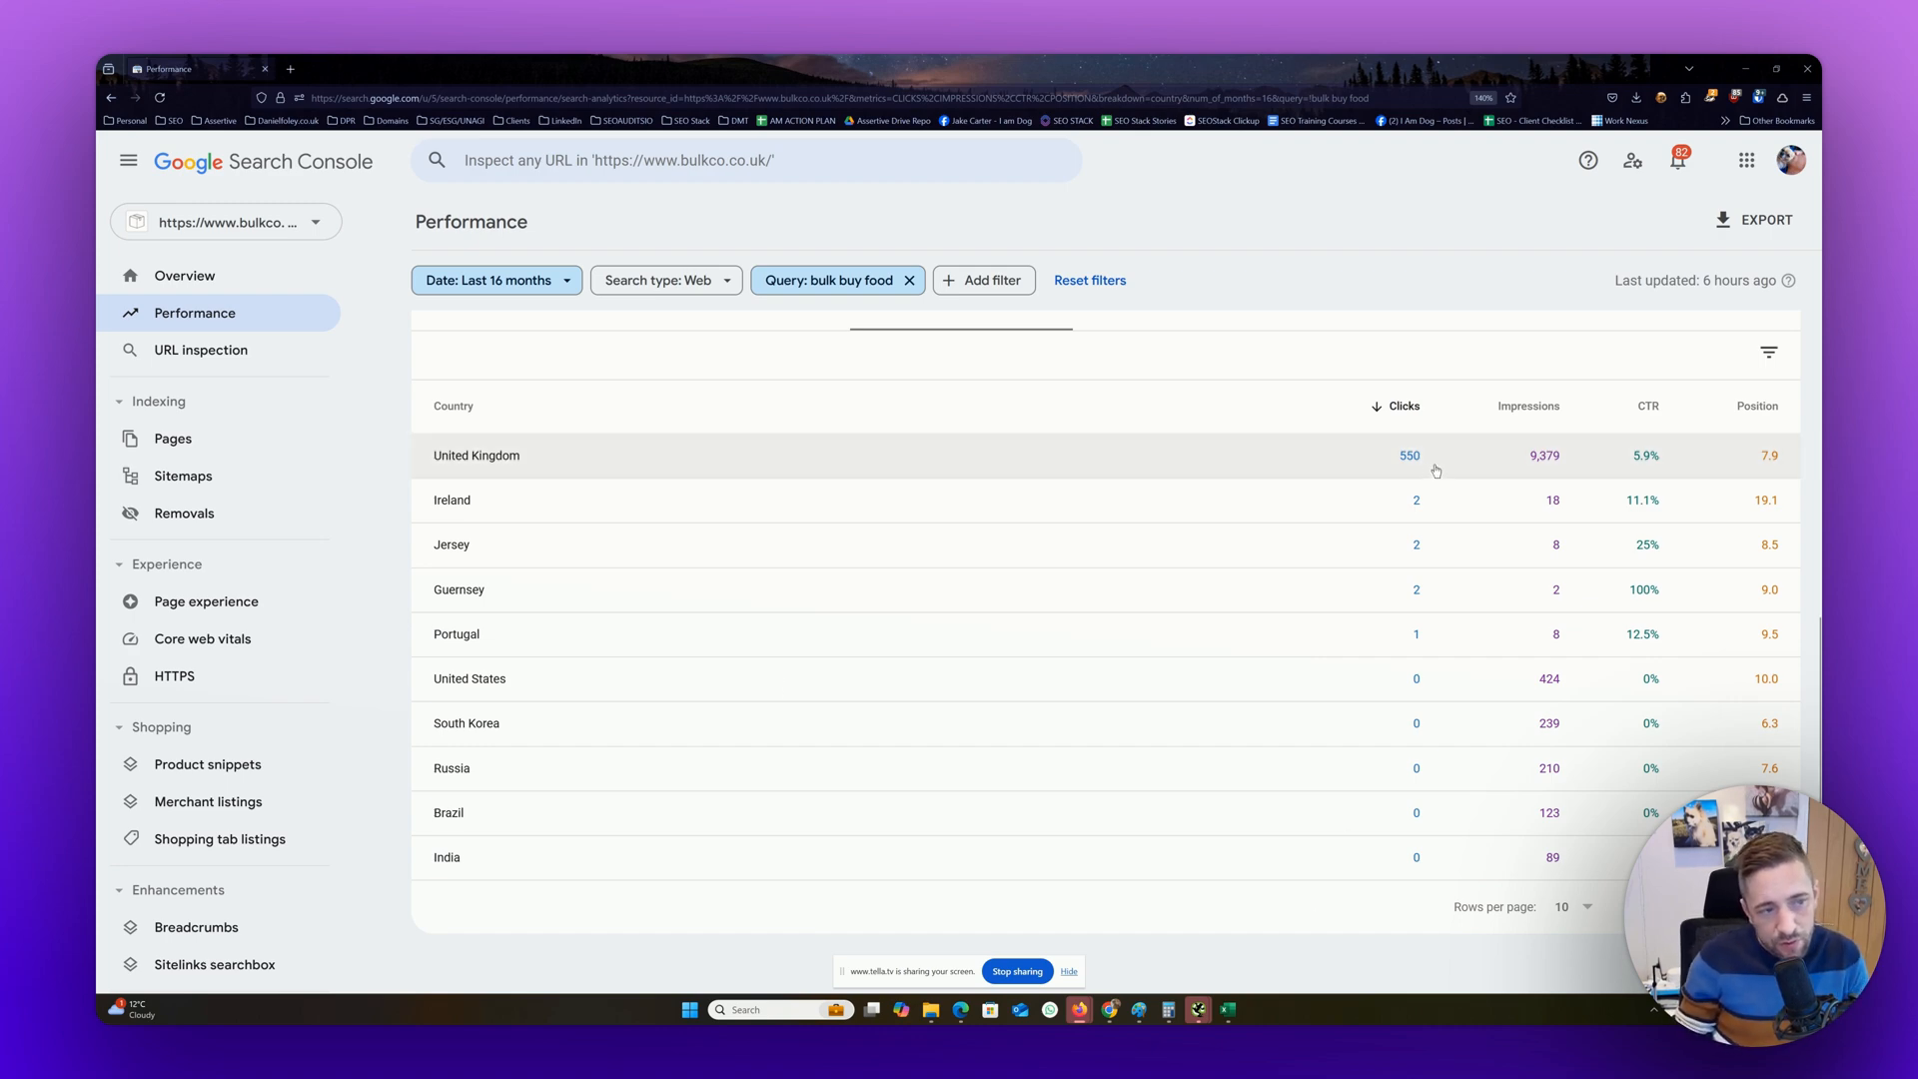
# Review the country breakdown for "bulk buy food" and filter the performance data to United Kingdom
pyautogui.scroll(5, 1428, 472)
pyautogui.scroll(-5, 1429, 471)
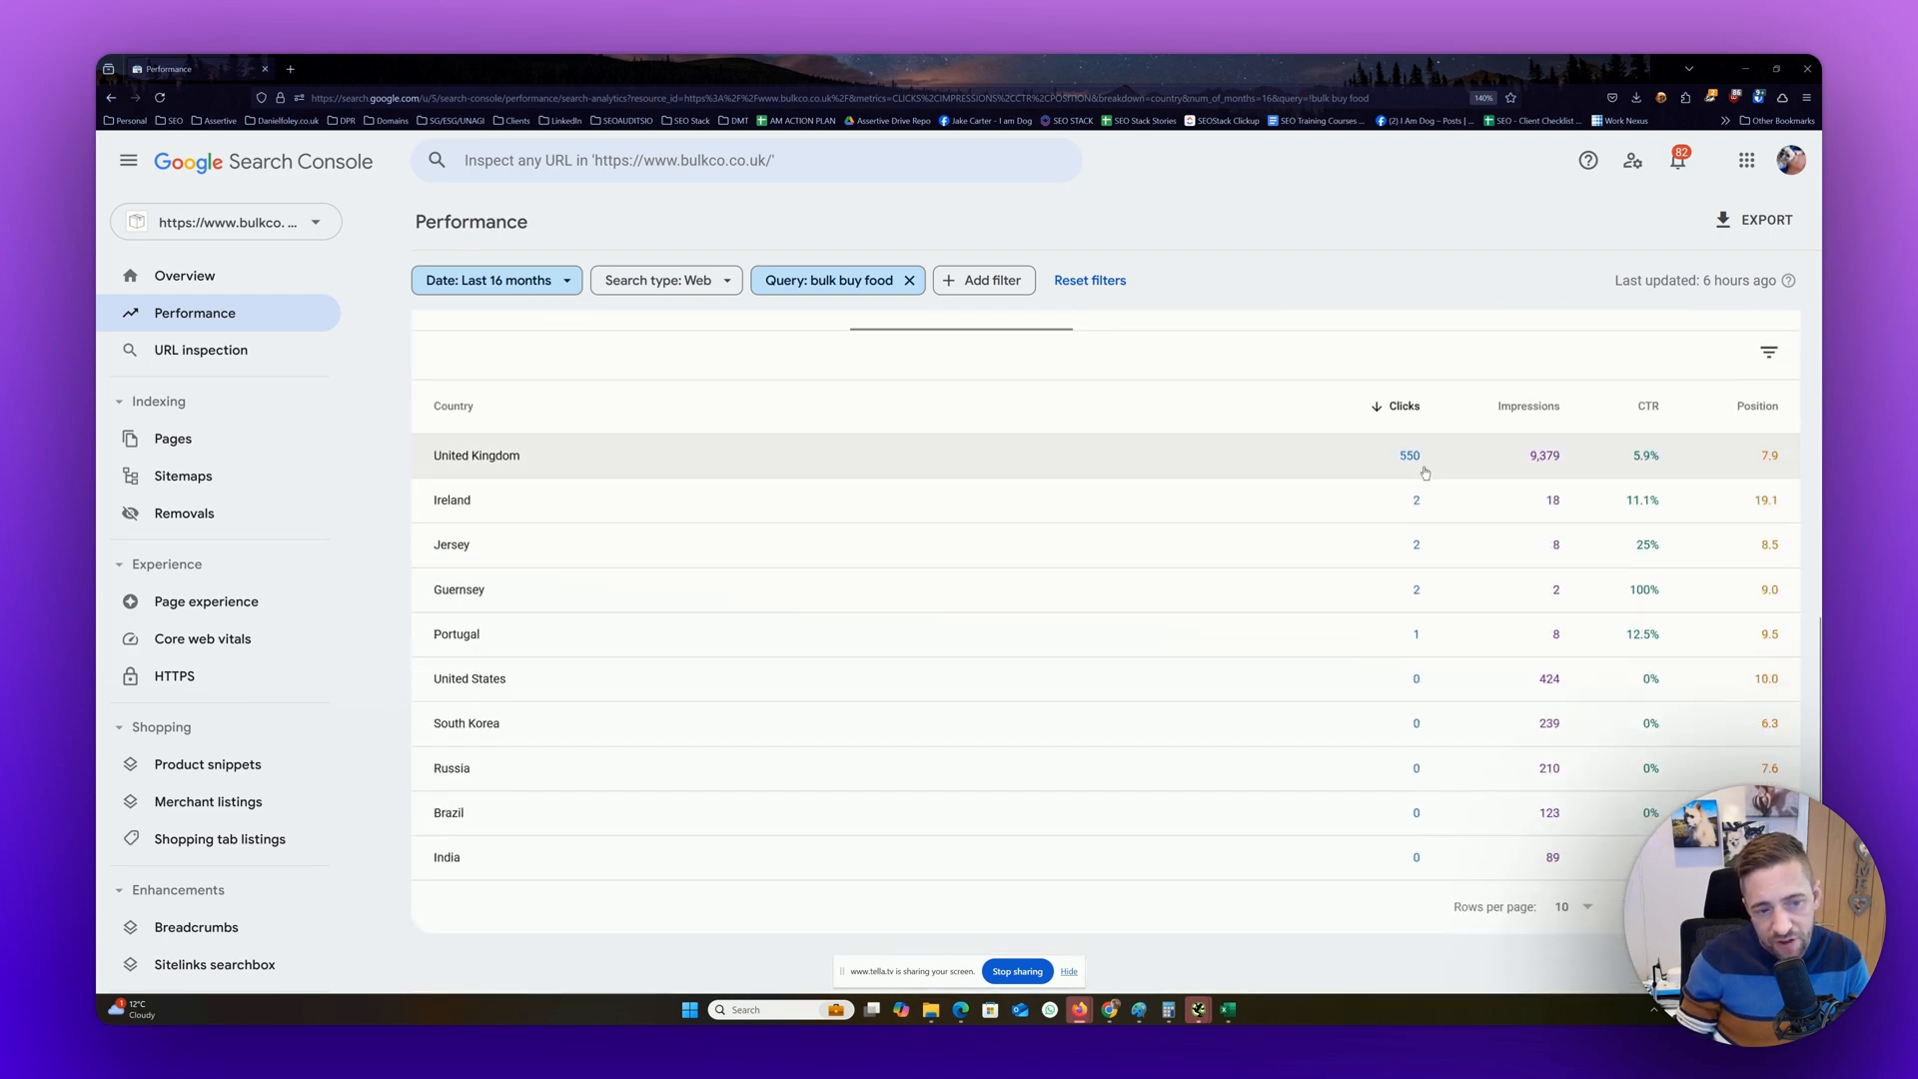
pyautogui.scroll(3, 1380, 580)
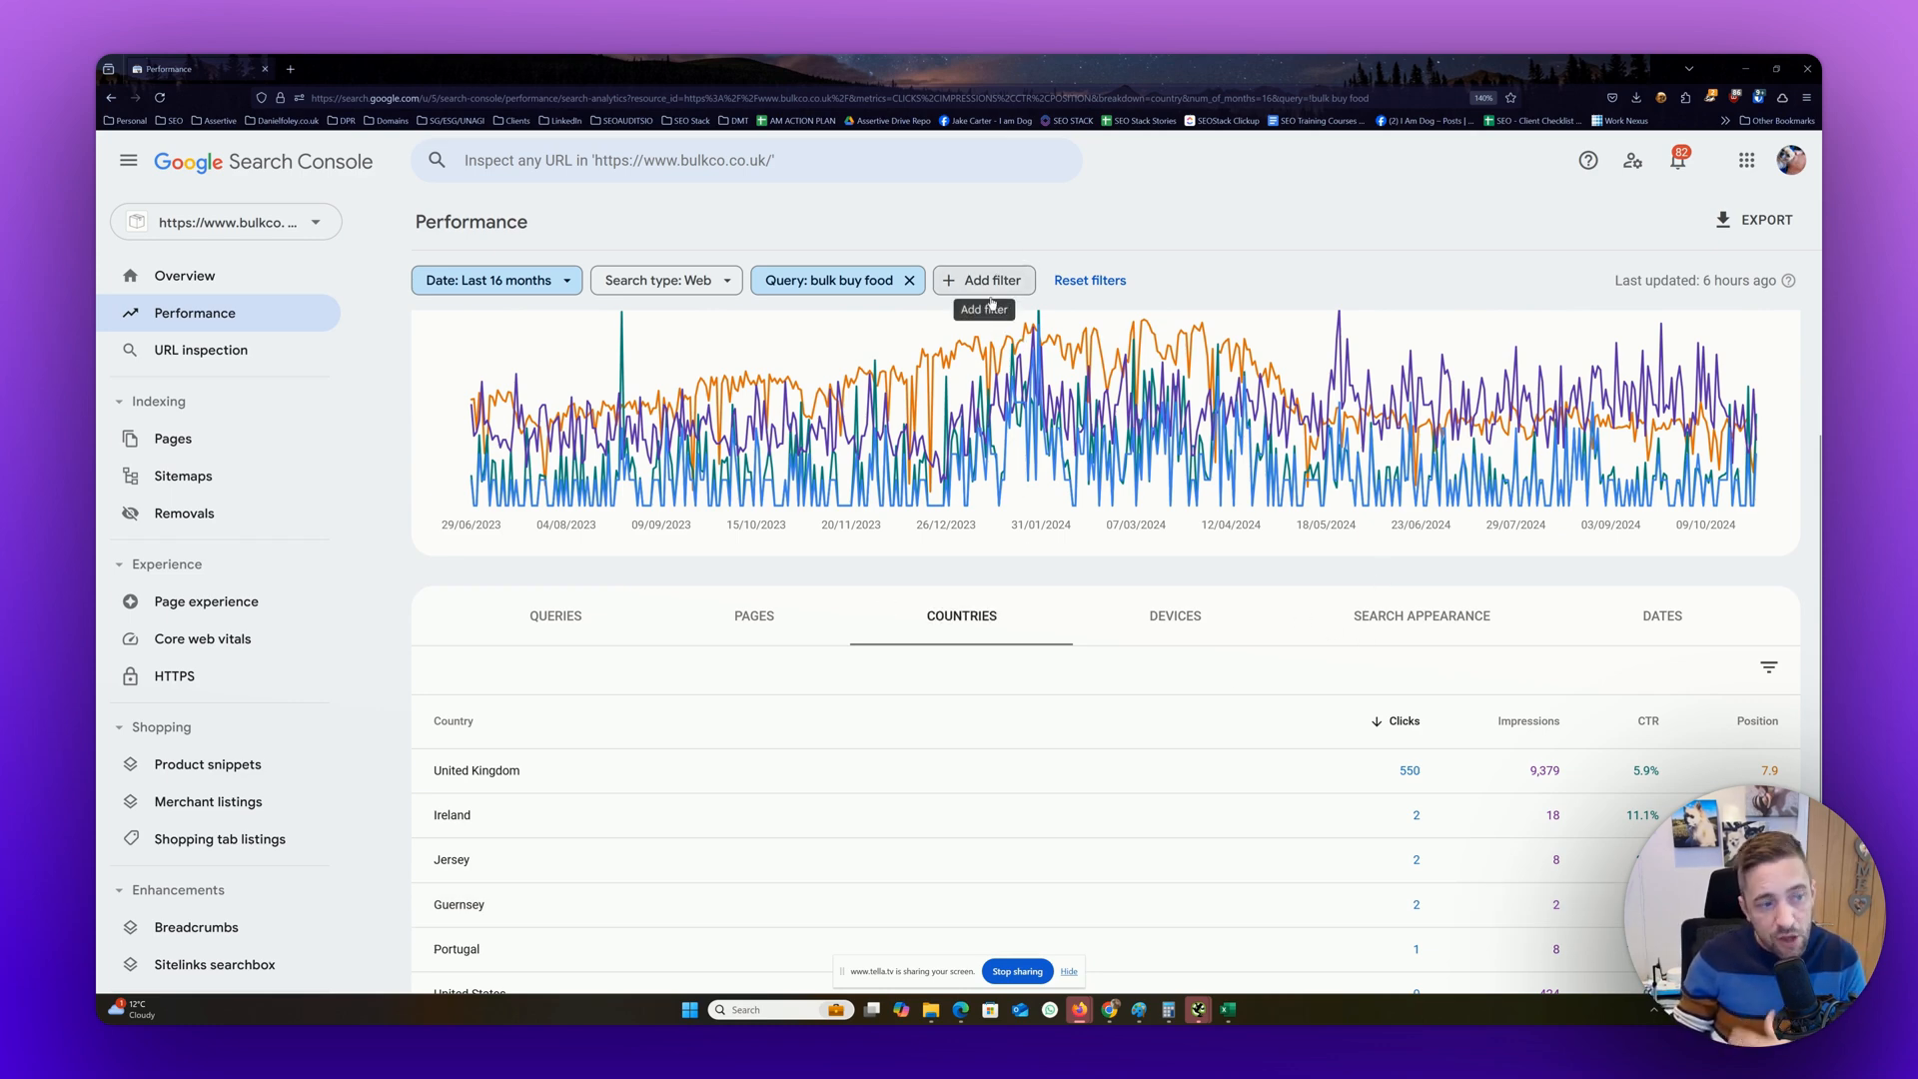
pyautogui.scroll(2, 987, 305)
pyautogui.scroll(-3, 1005, 772)
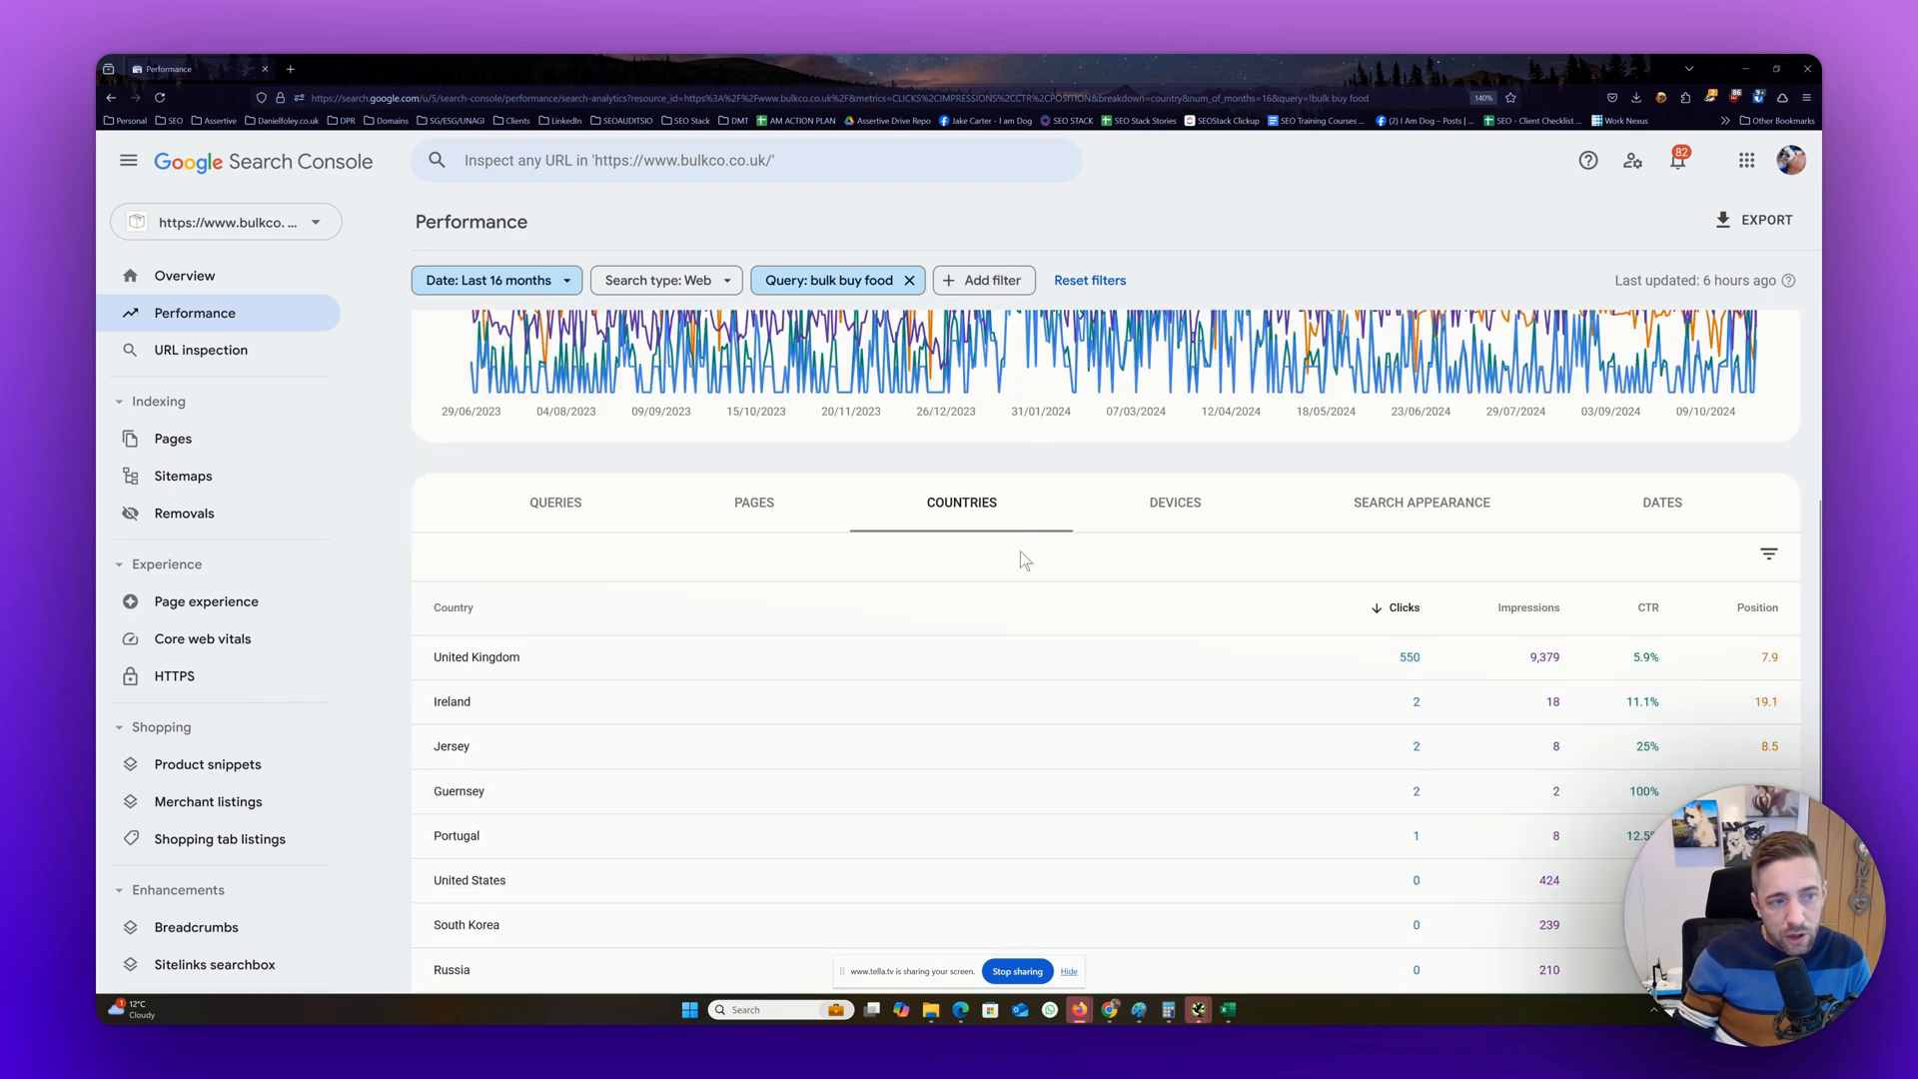
pyautogui.click(939, 283)
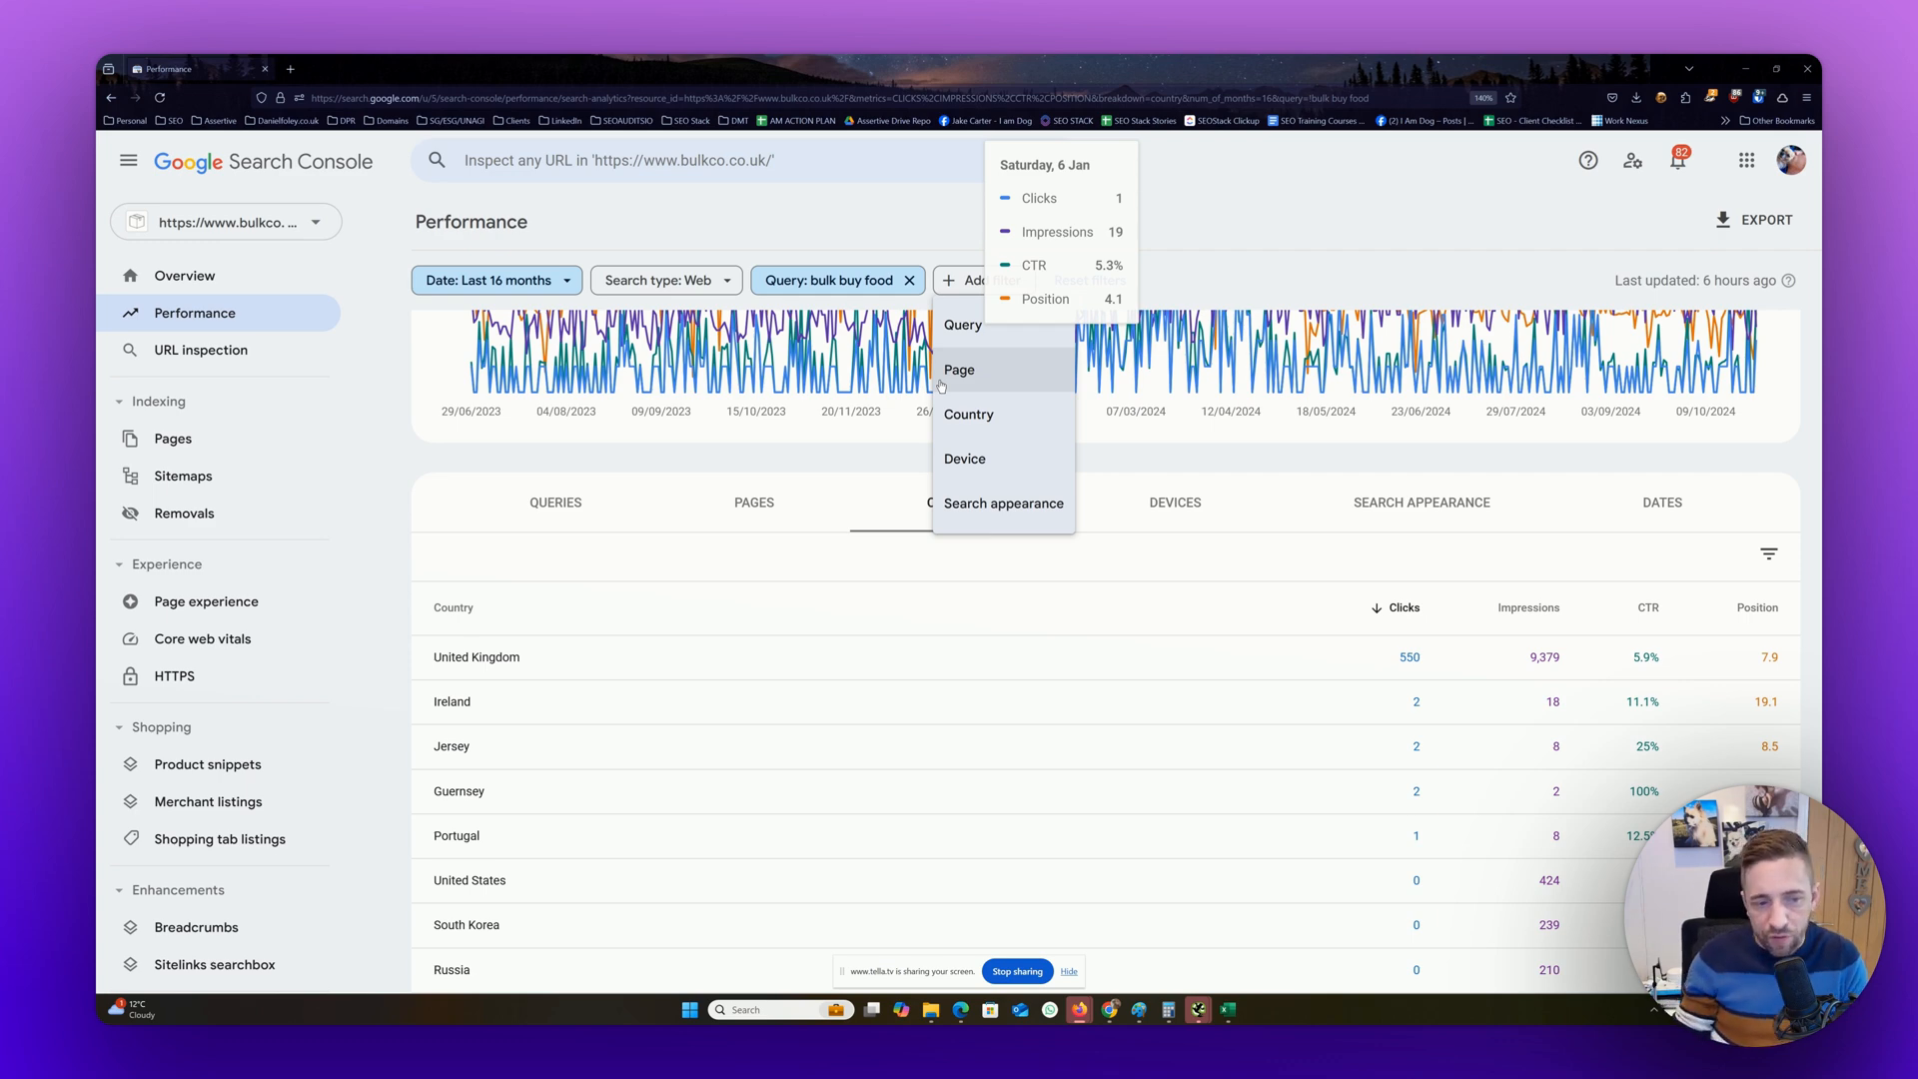
pyautogui.click(1159, 468)
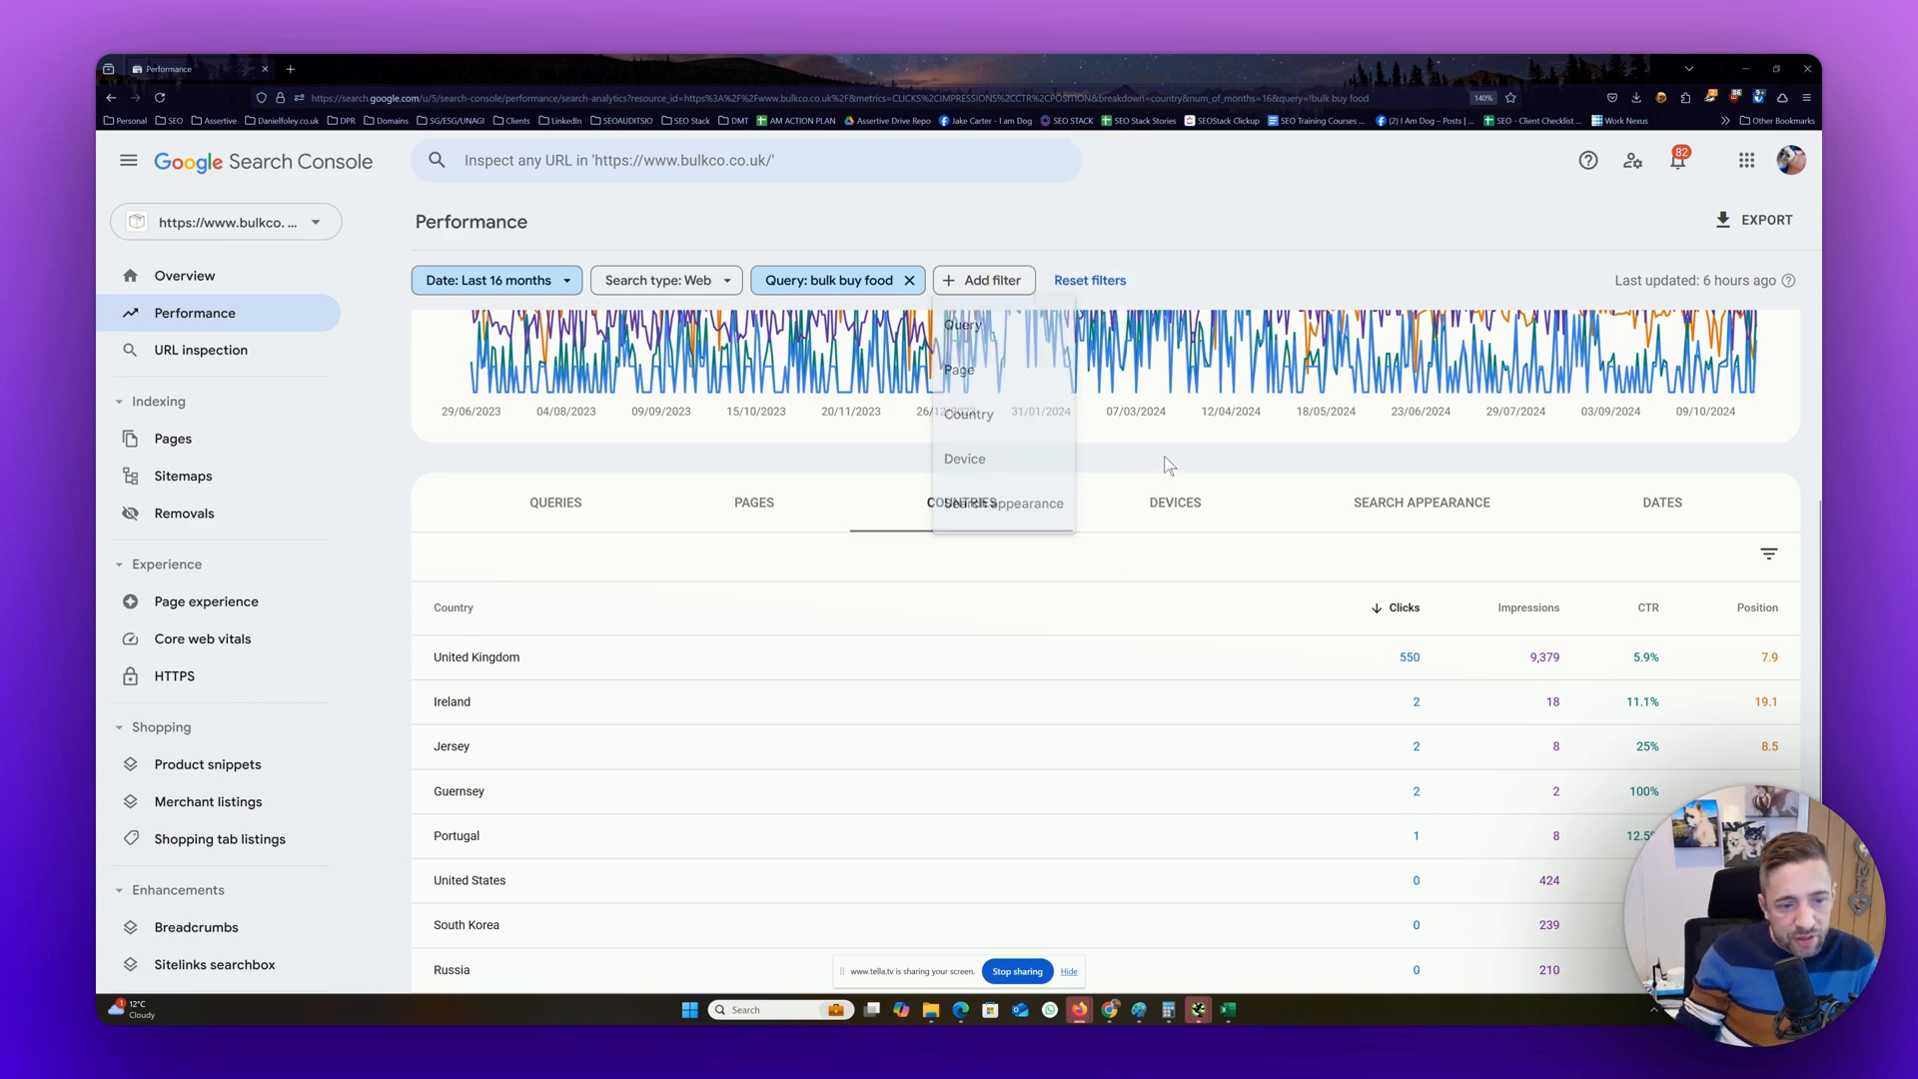
pyautogui.scroll(-2, 1499, 640)
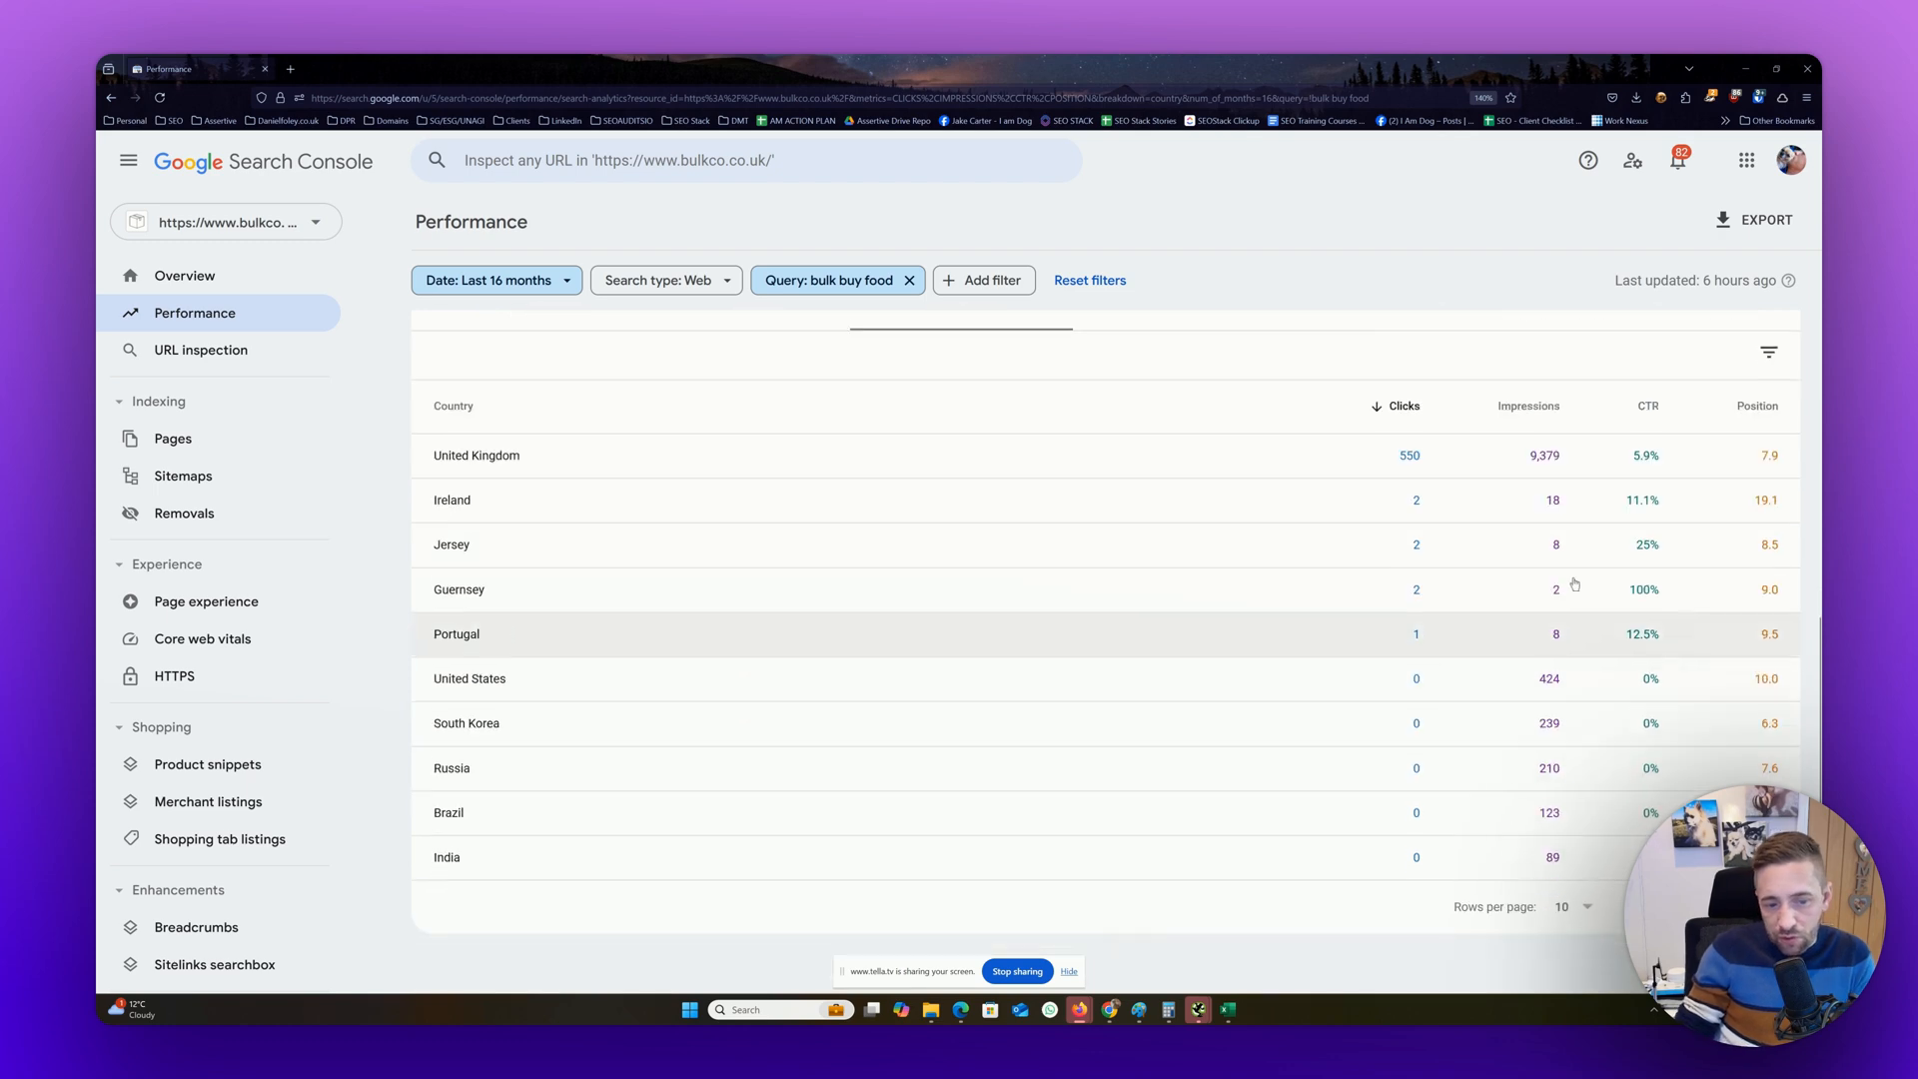
pyautogui.click(462, 469)
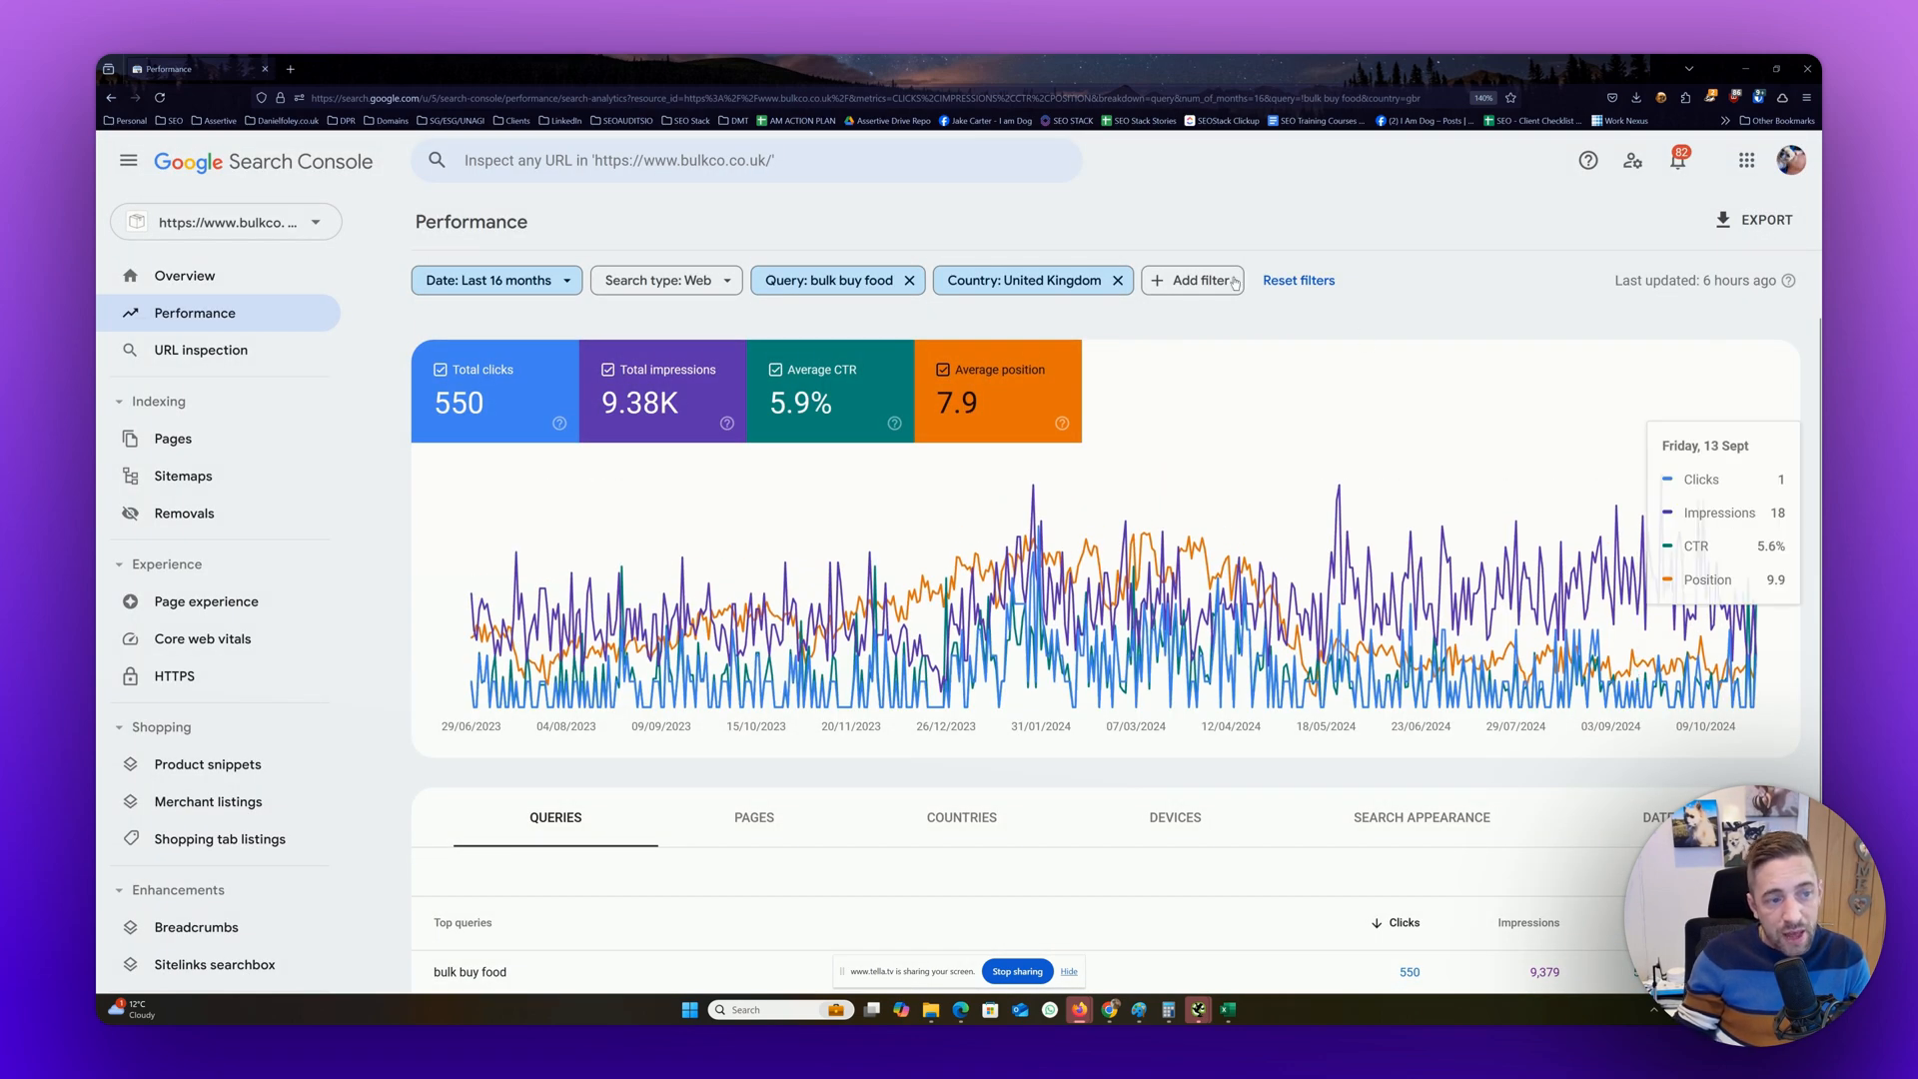
# Show the top pages for the query in the United Kingdom and examine their clicks, impressions, CTR and position
pyautogui.click(915, 285)
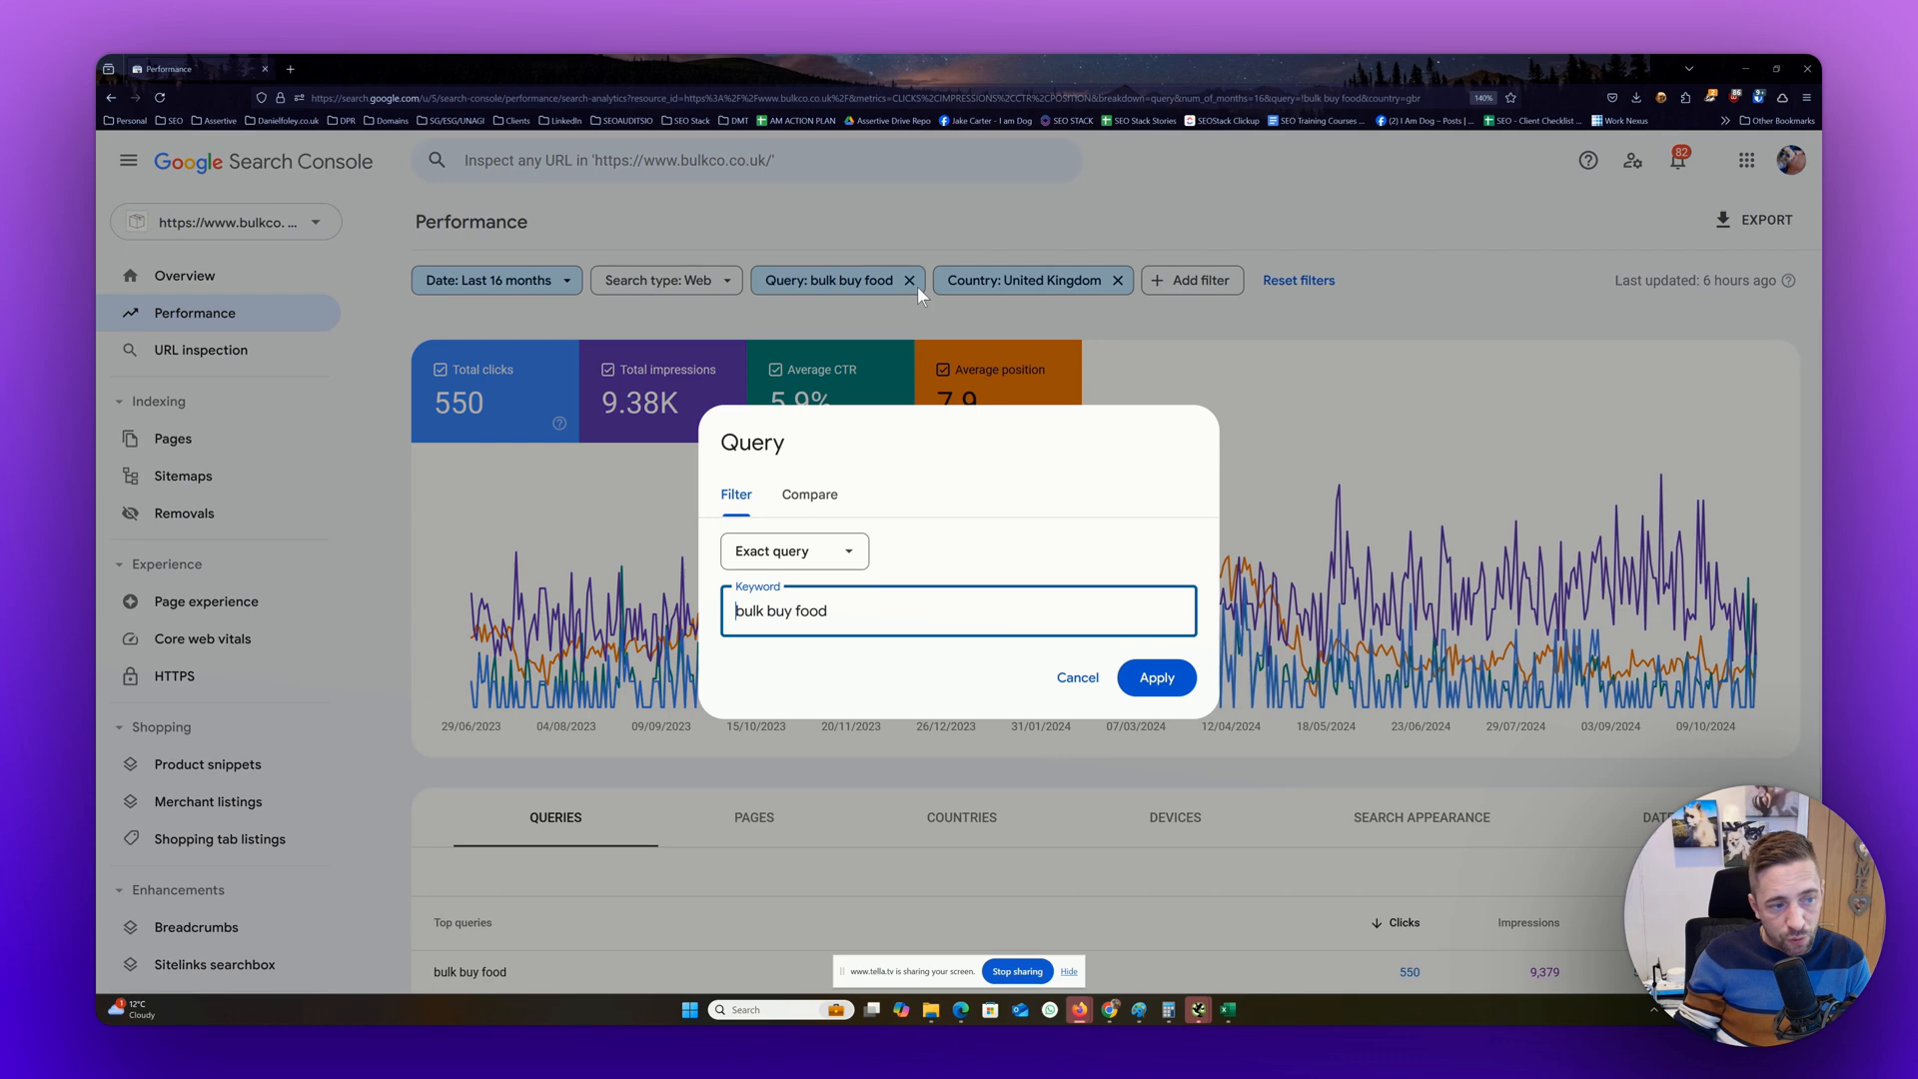
pyautogui.click(954, 255)
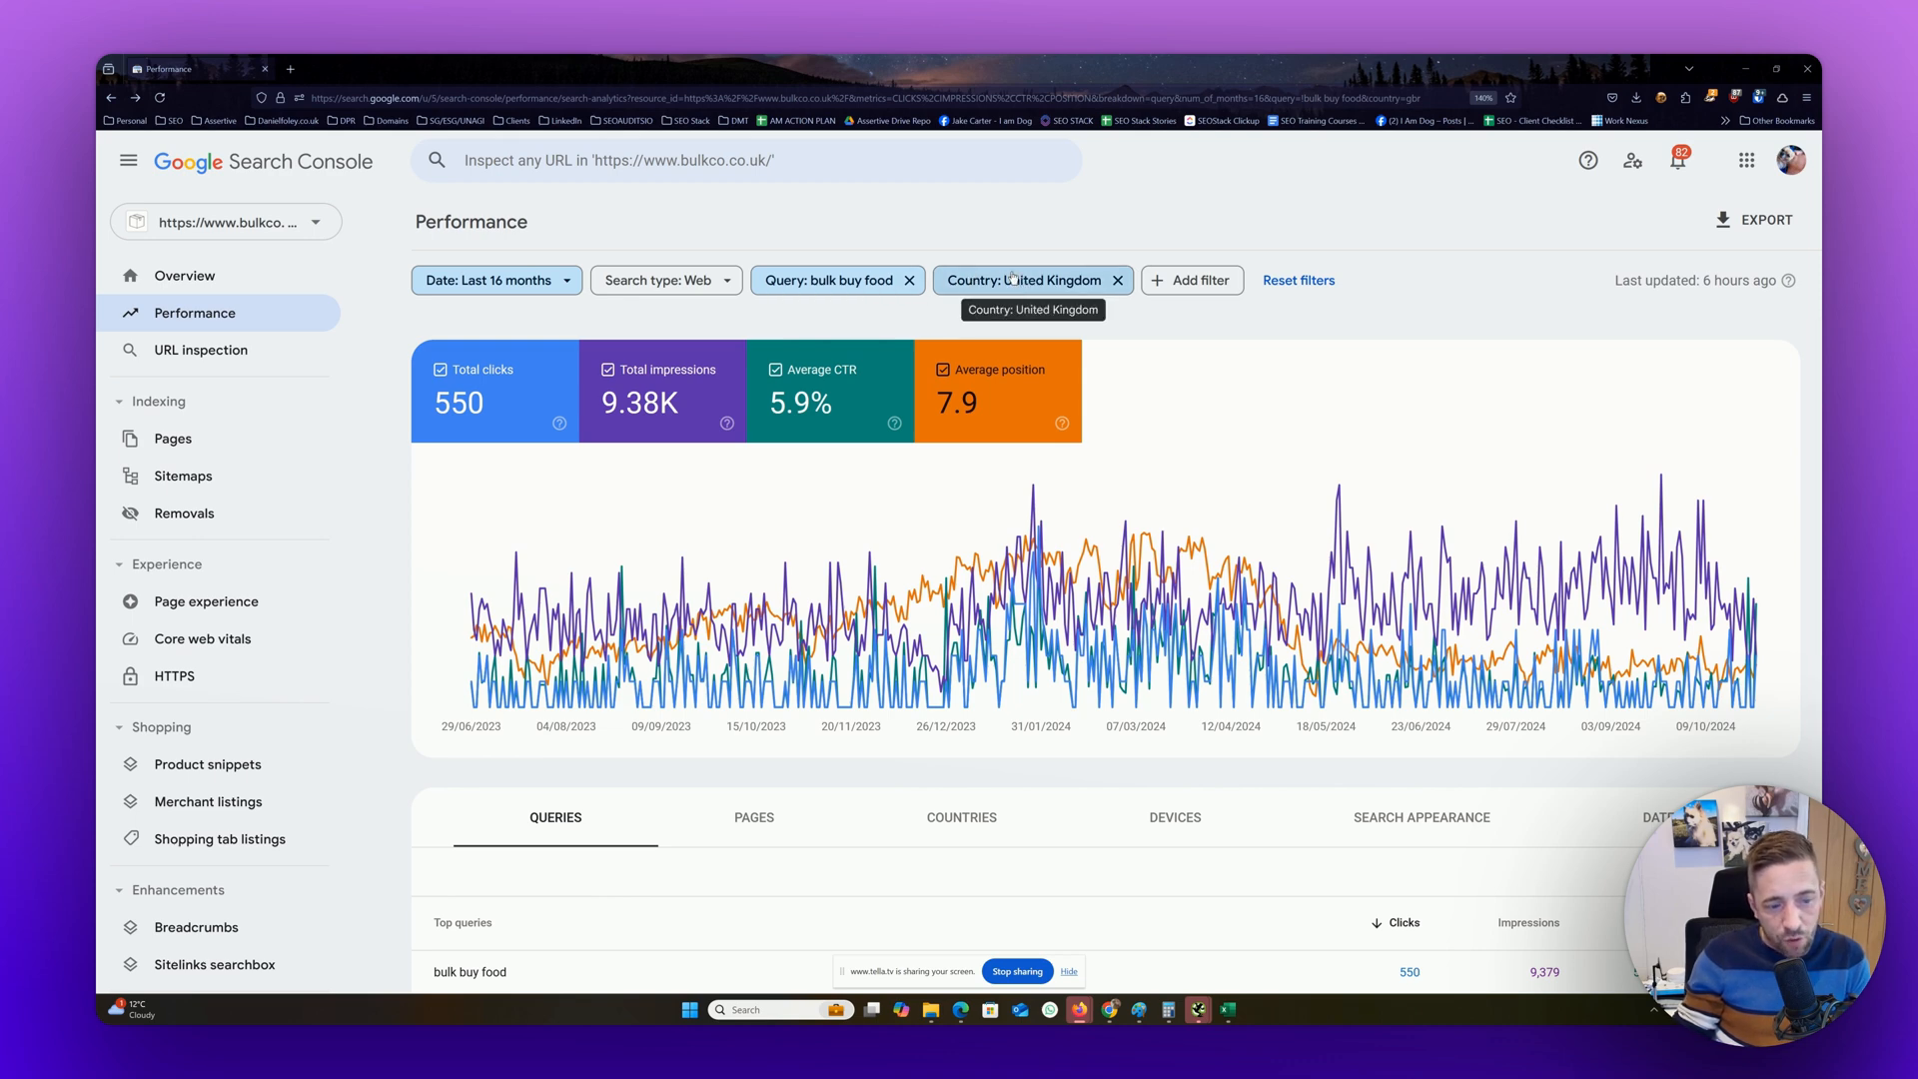
pyautogui.scroll(-2, 1012, 279)
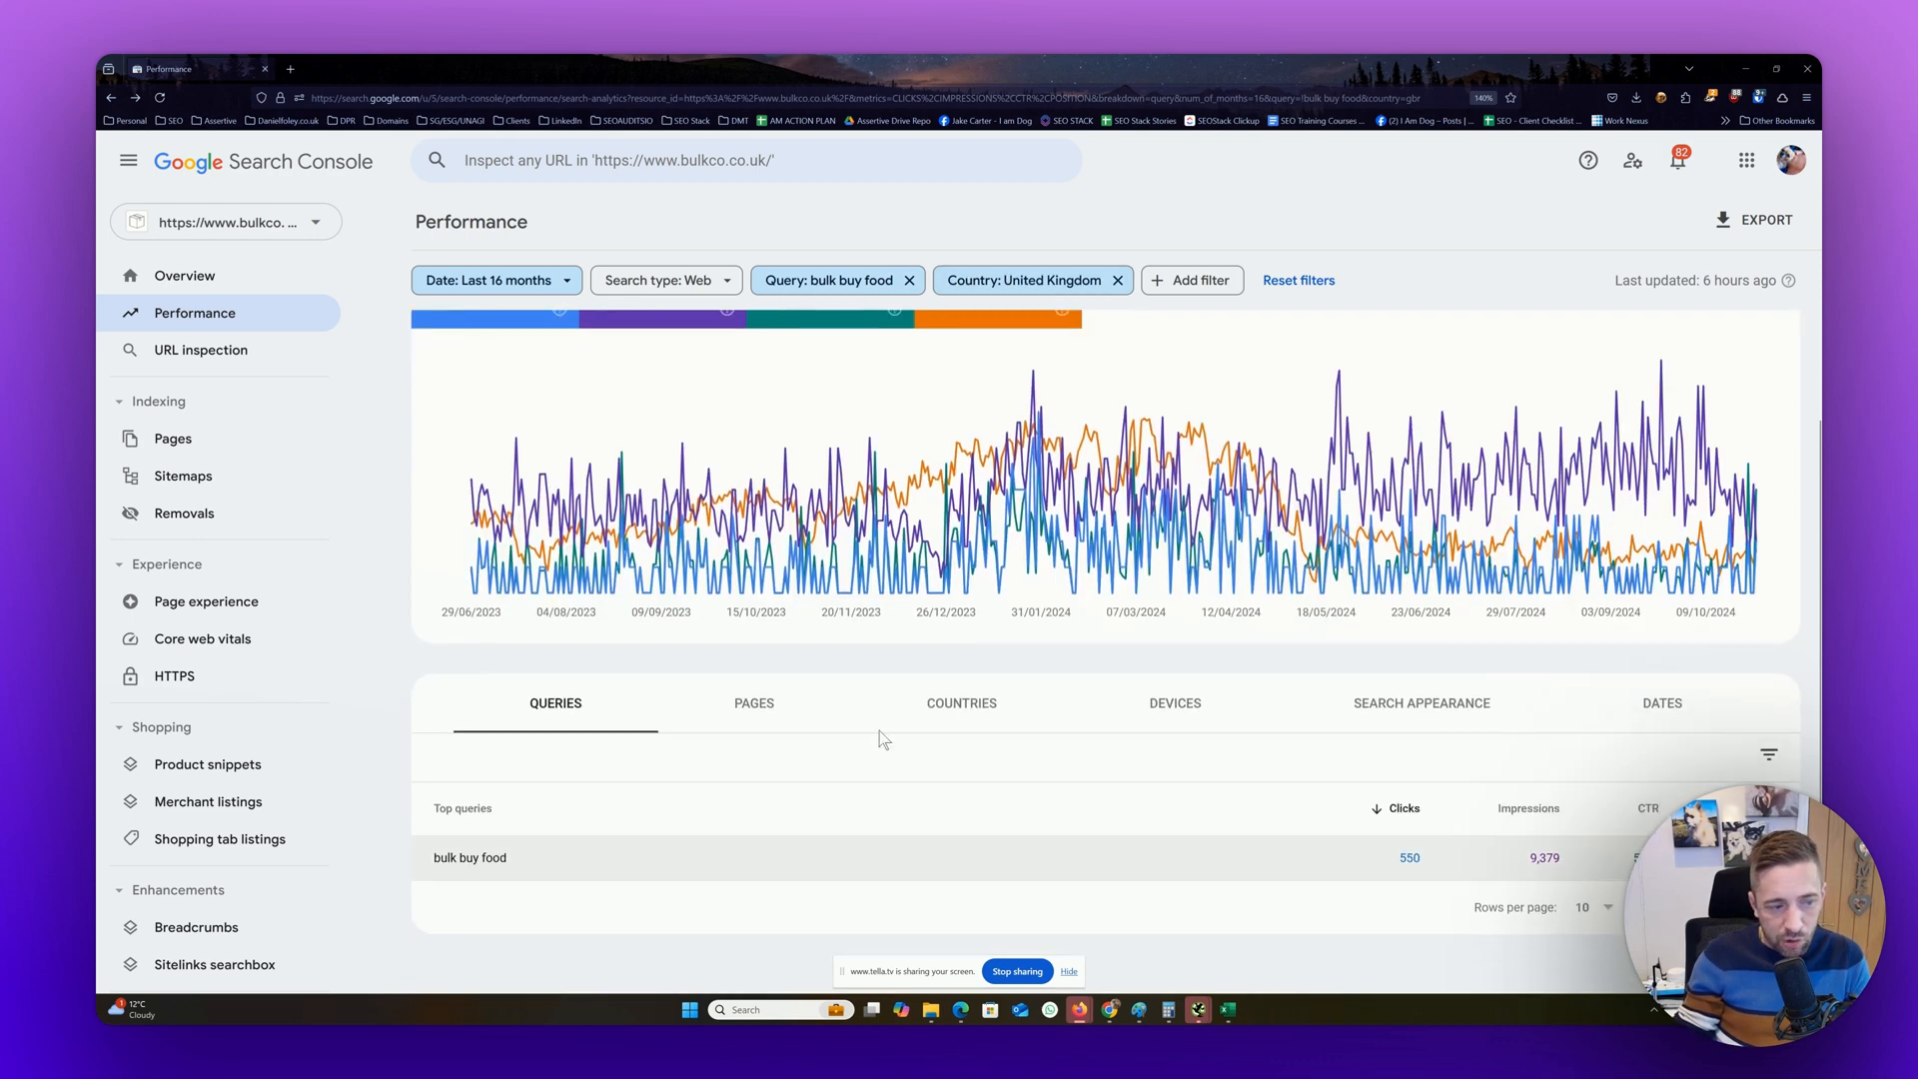
pyautogui.click(762, 702)
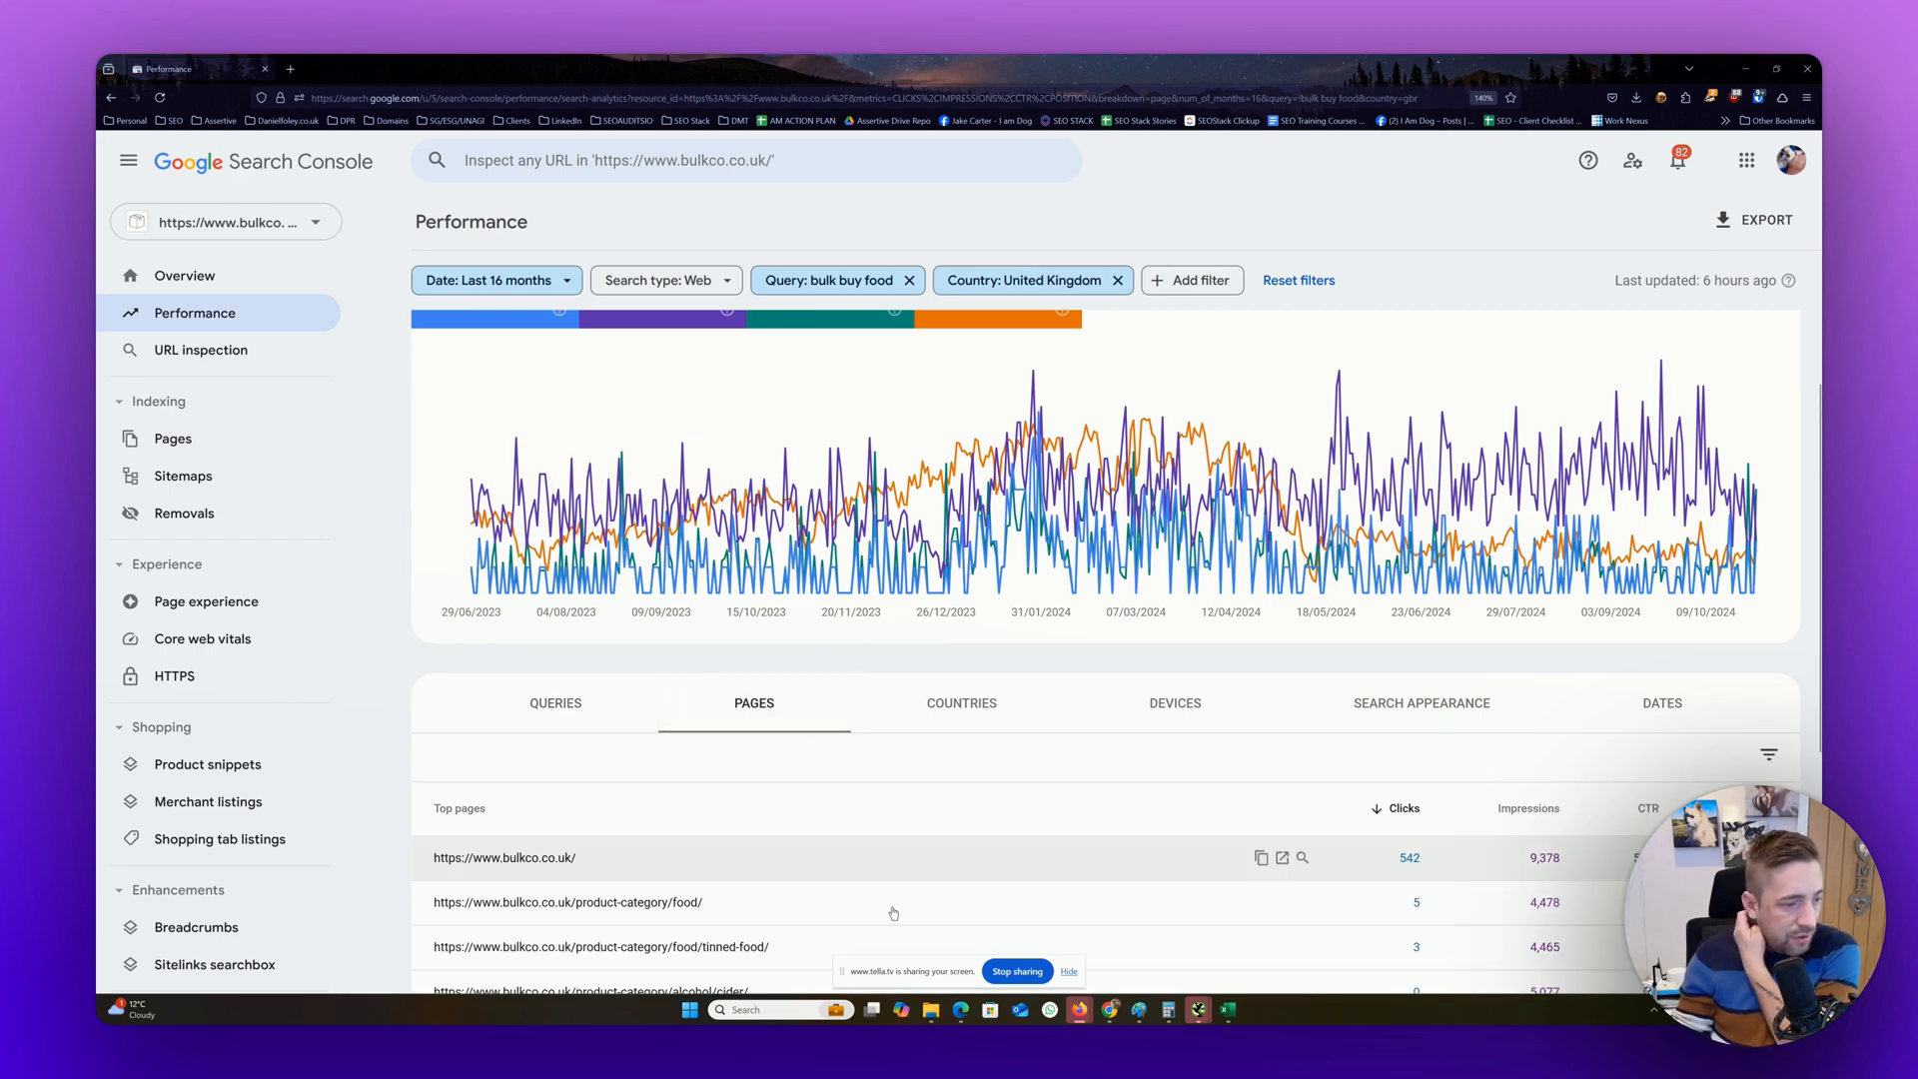
pyautogui.scroll(-4, 894, 899)
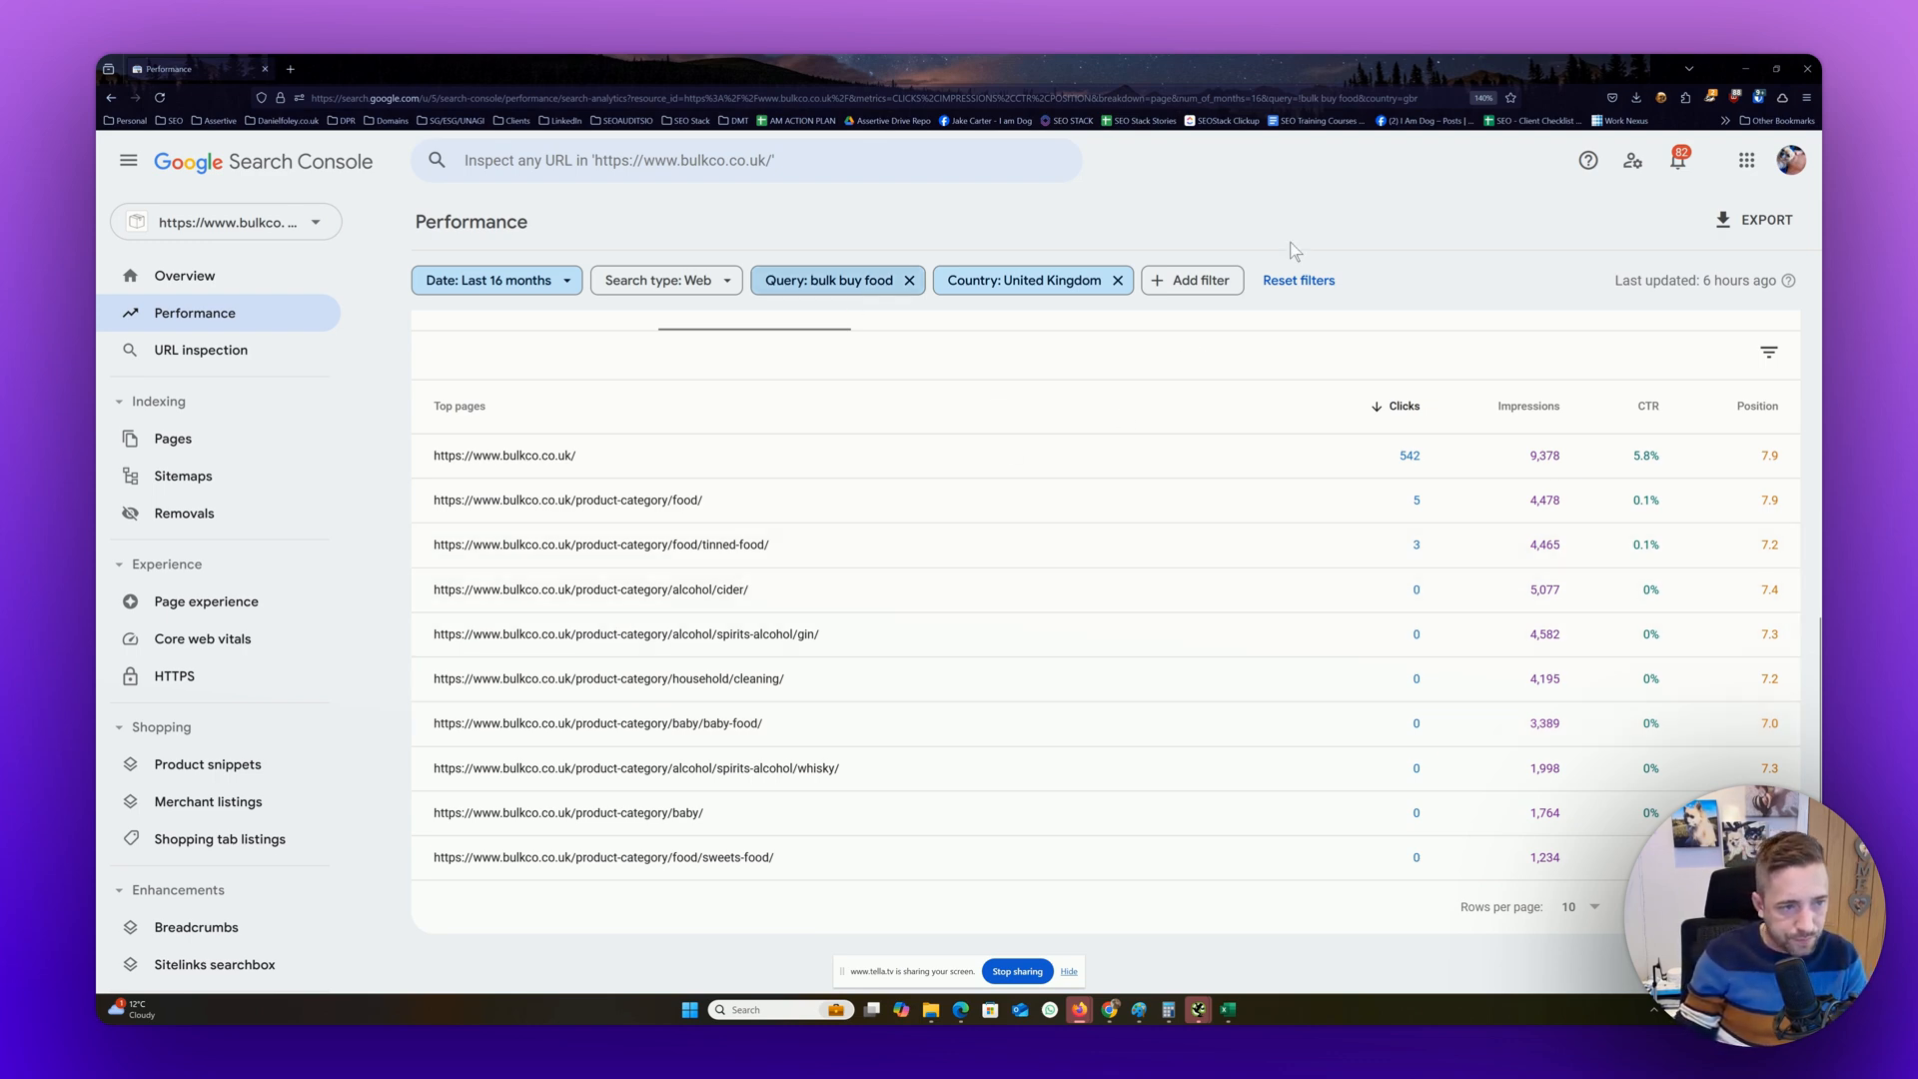
# Show the device breakdown for the query in the United Kingdom and compare mobile, desktop and tablet performance
pyautogui.scroll(3, 985, 325)
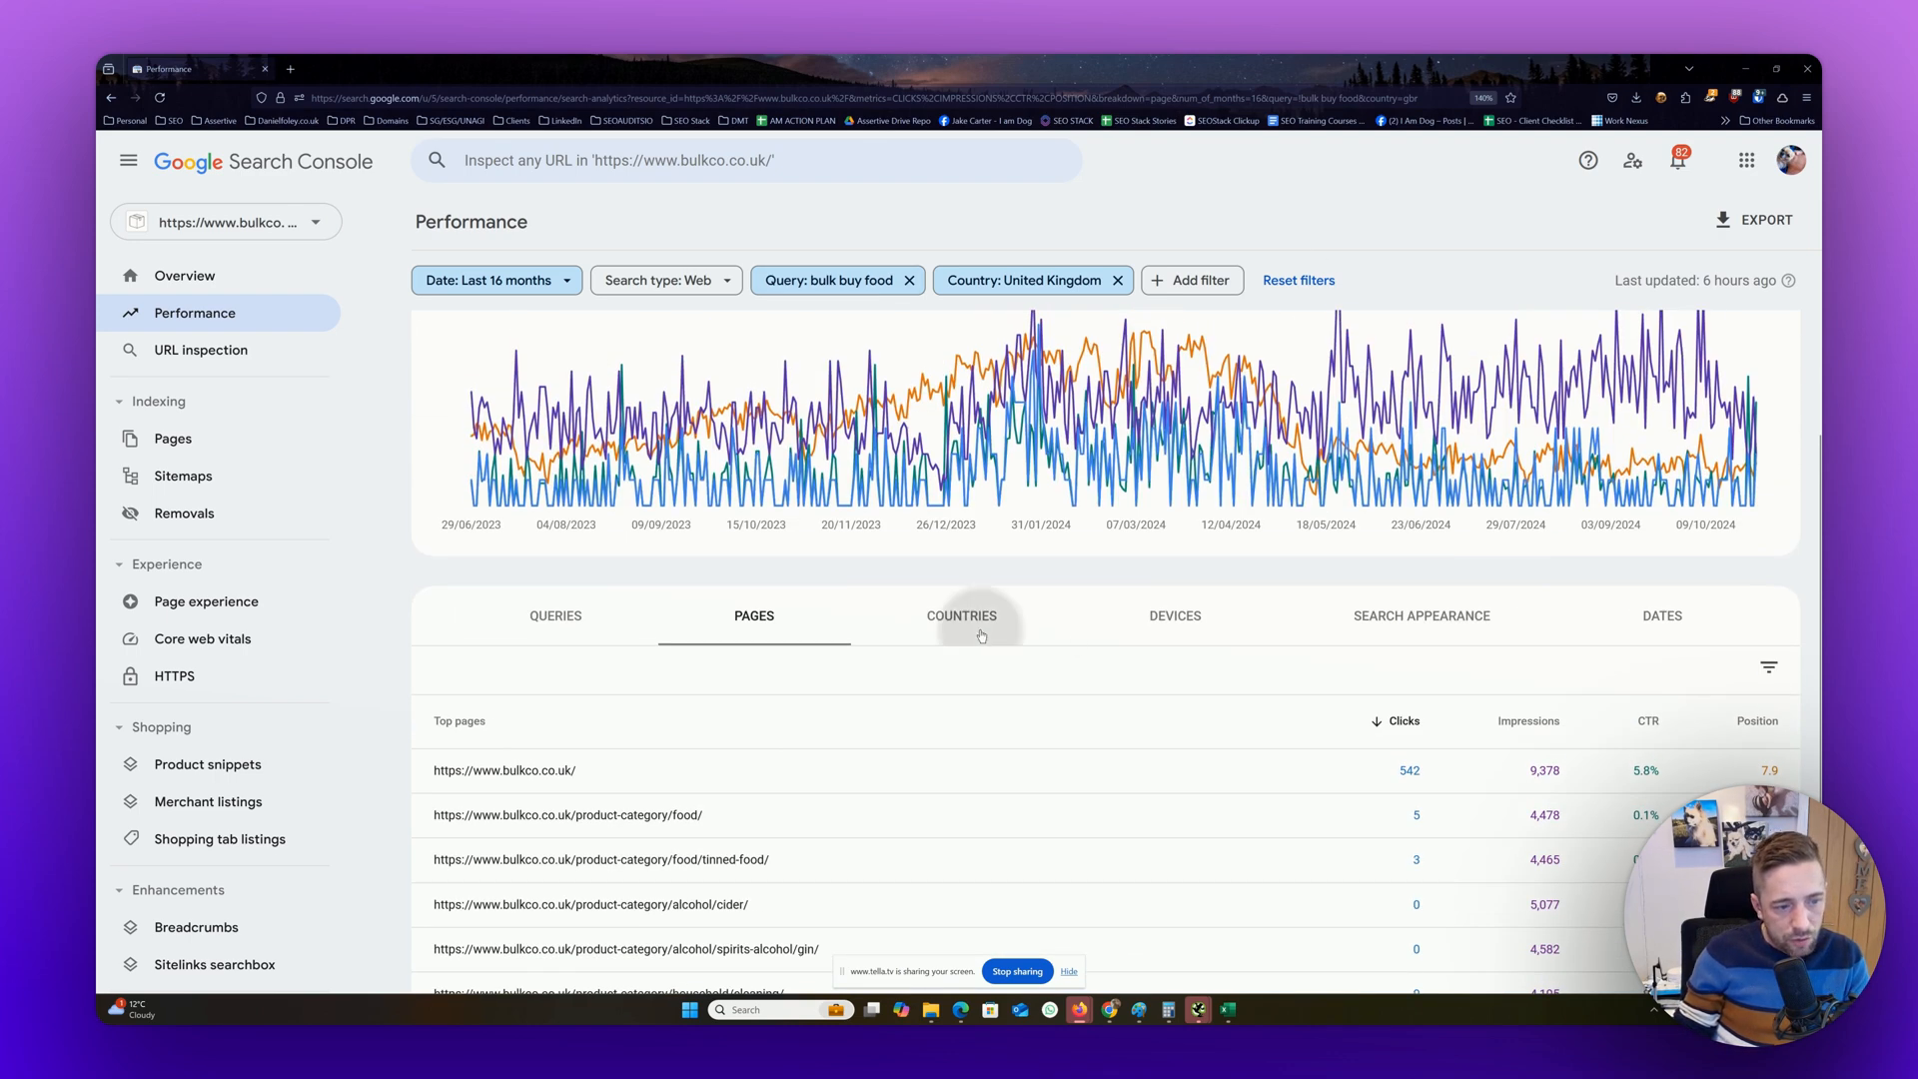
pyautogui.click(965, 613)
pyautogui.click(1161, 703)
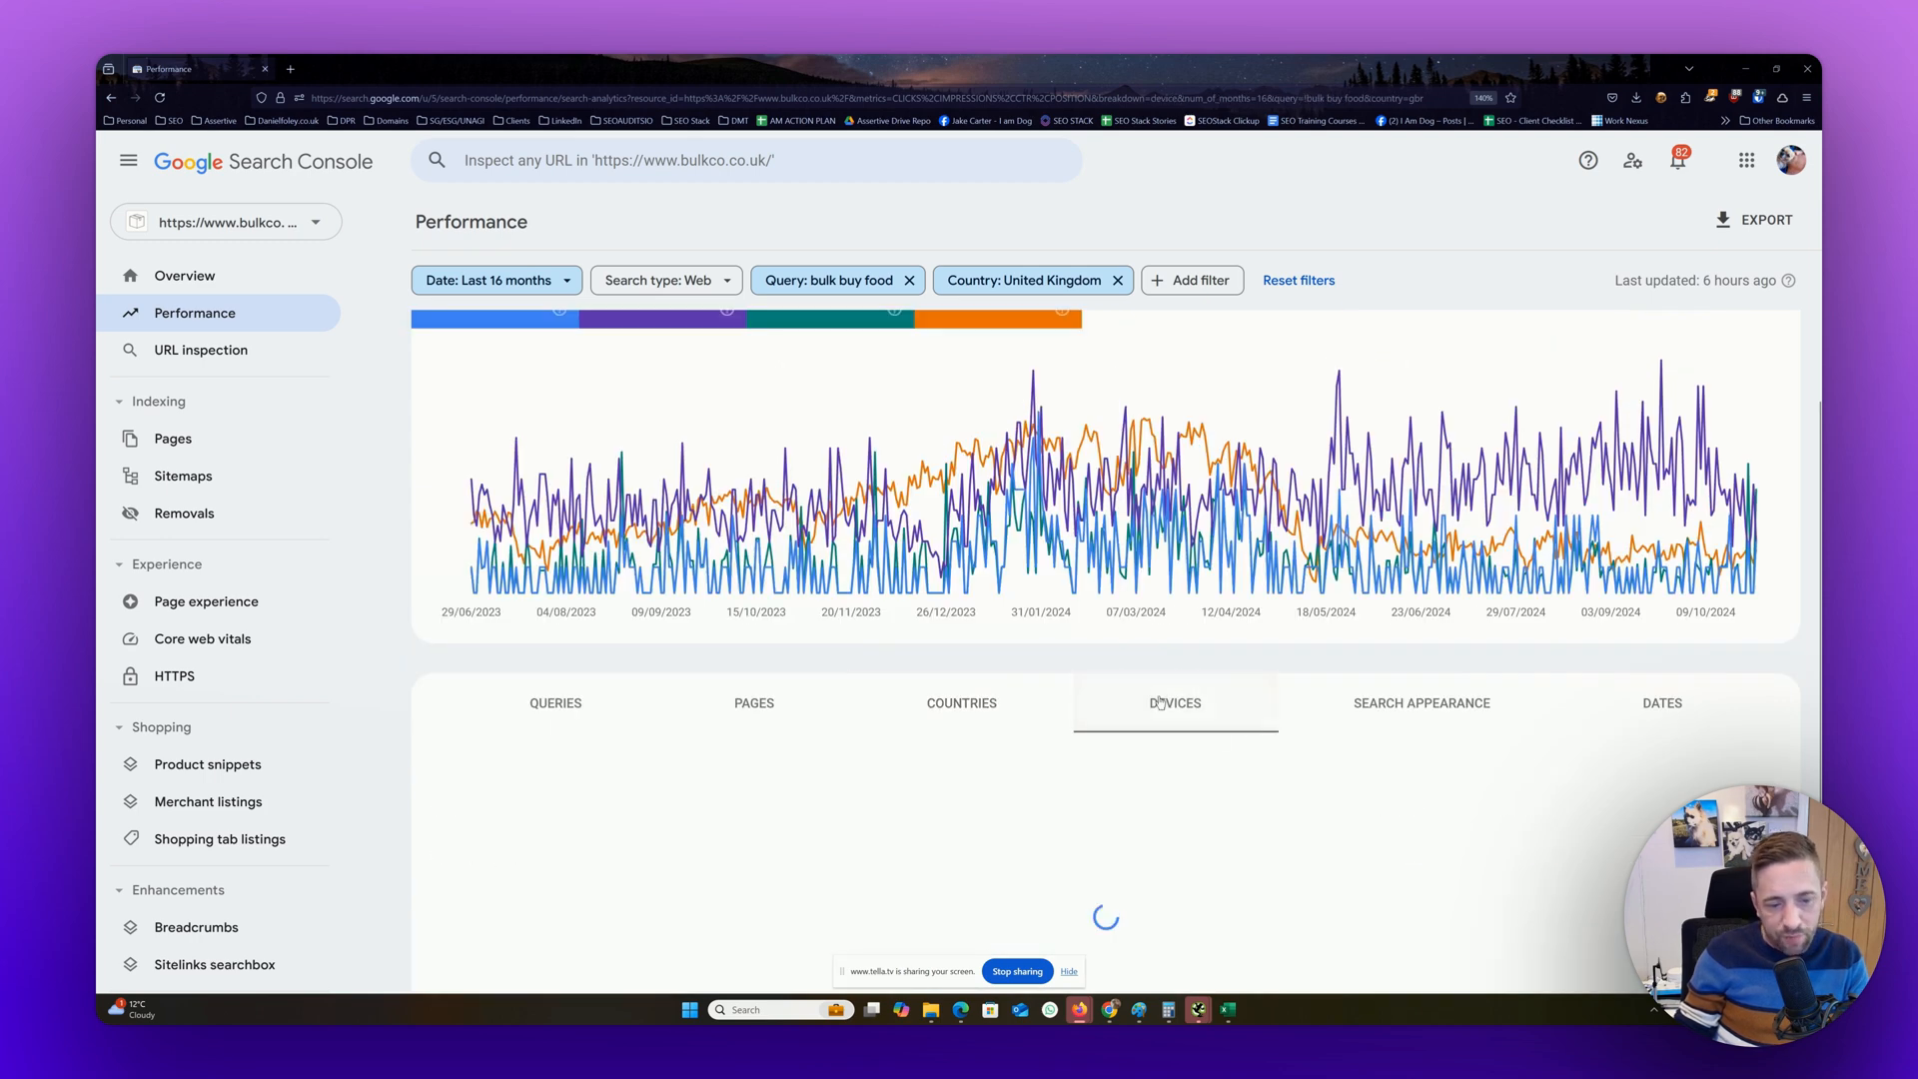
pyautogui.scroll(-1, 1159, 702)
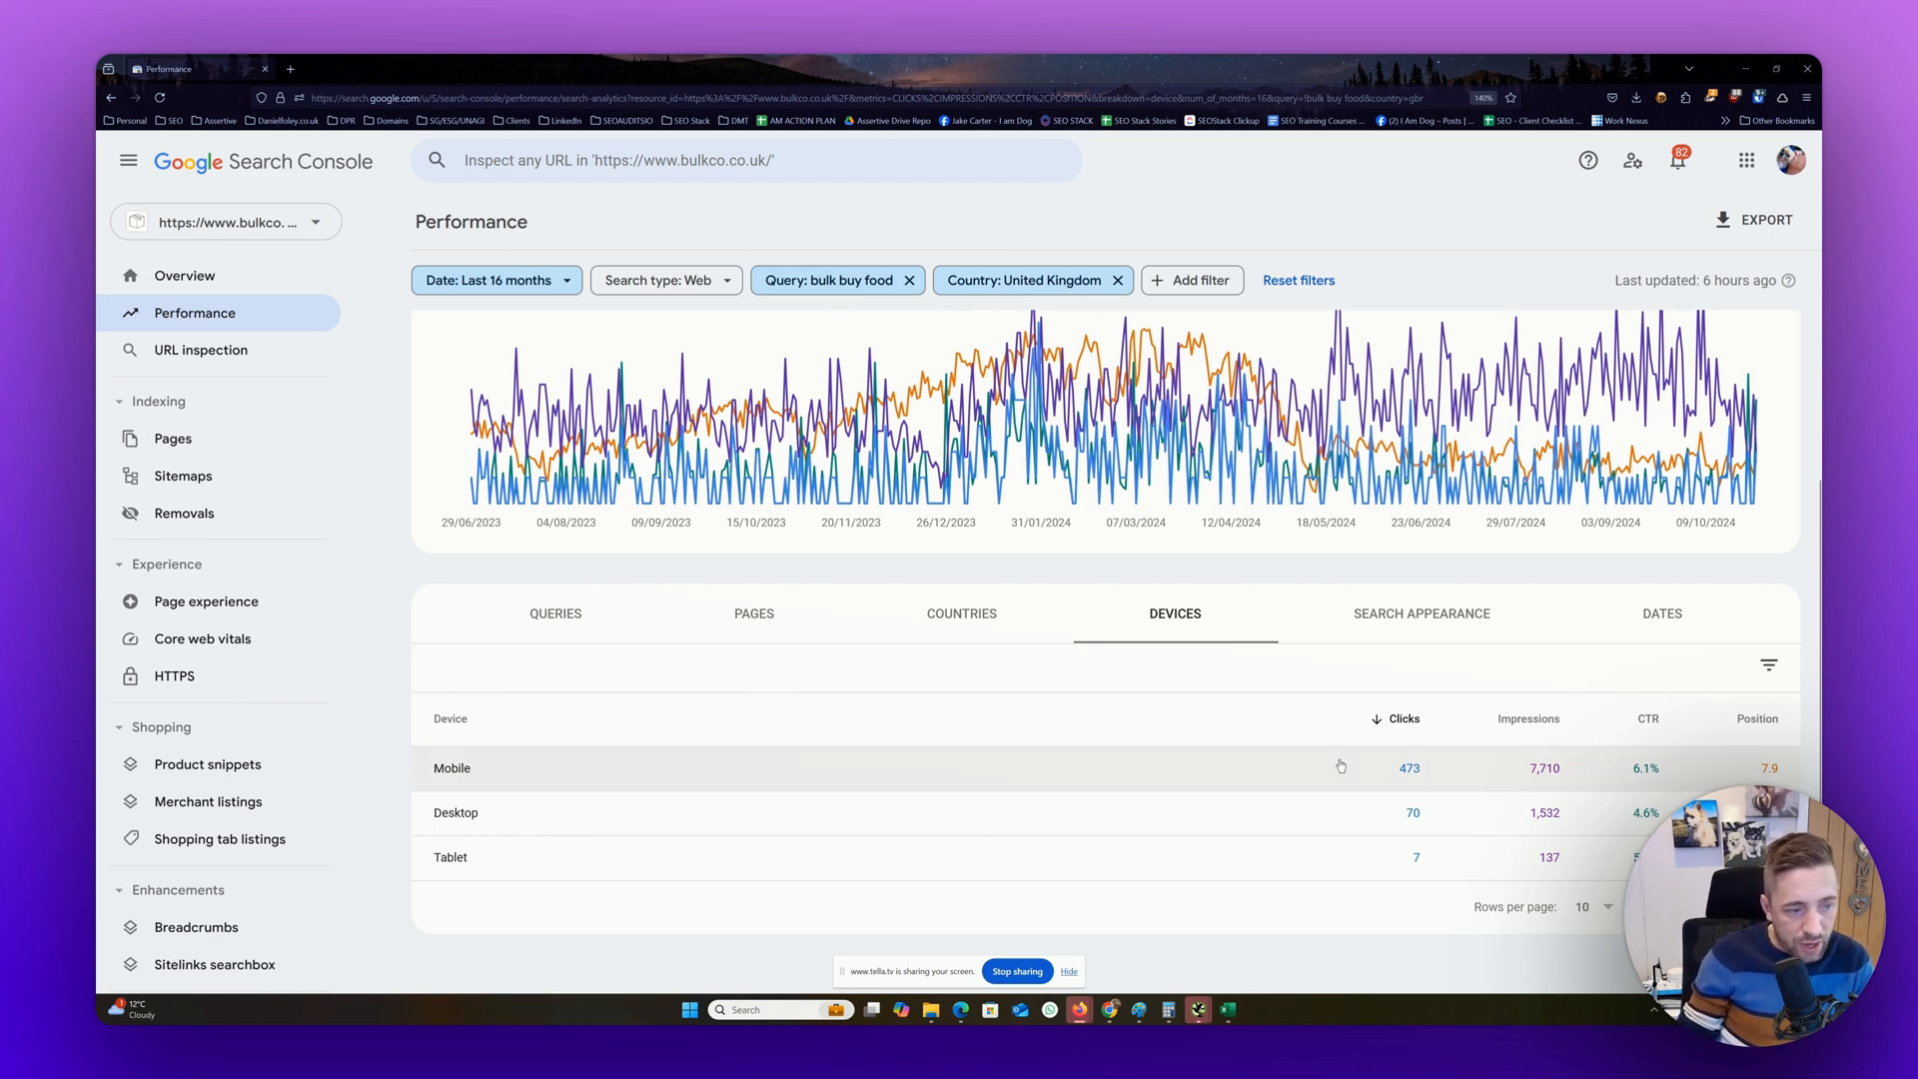
# Remove the United Kingdom country filter and the "bulk buy food" query filter, and show the search appearance breakdown
pyautogui.click(1118, 281)
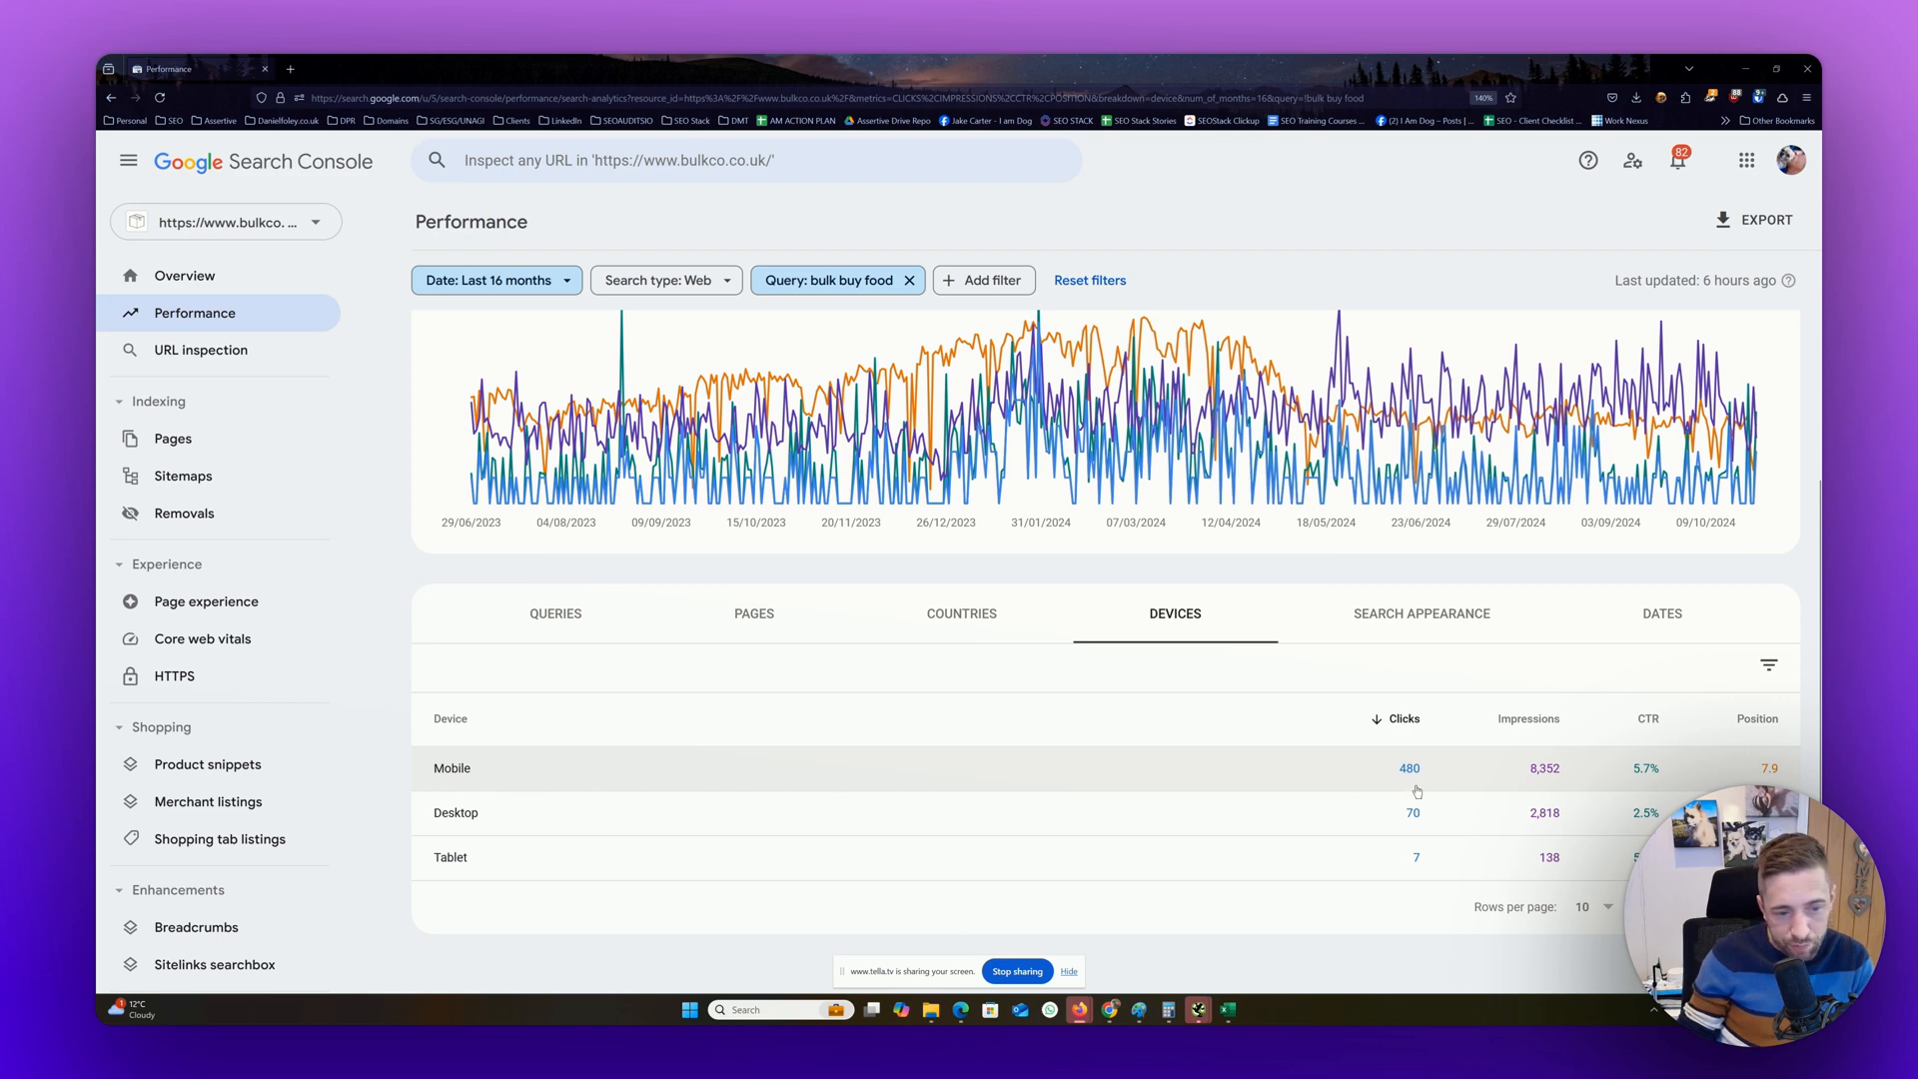
pyautogui.click(911, 280)
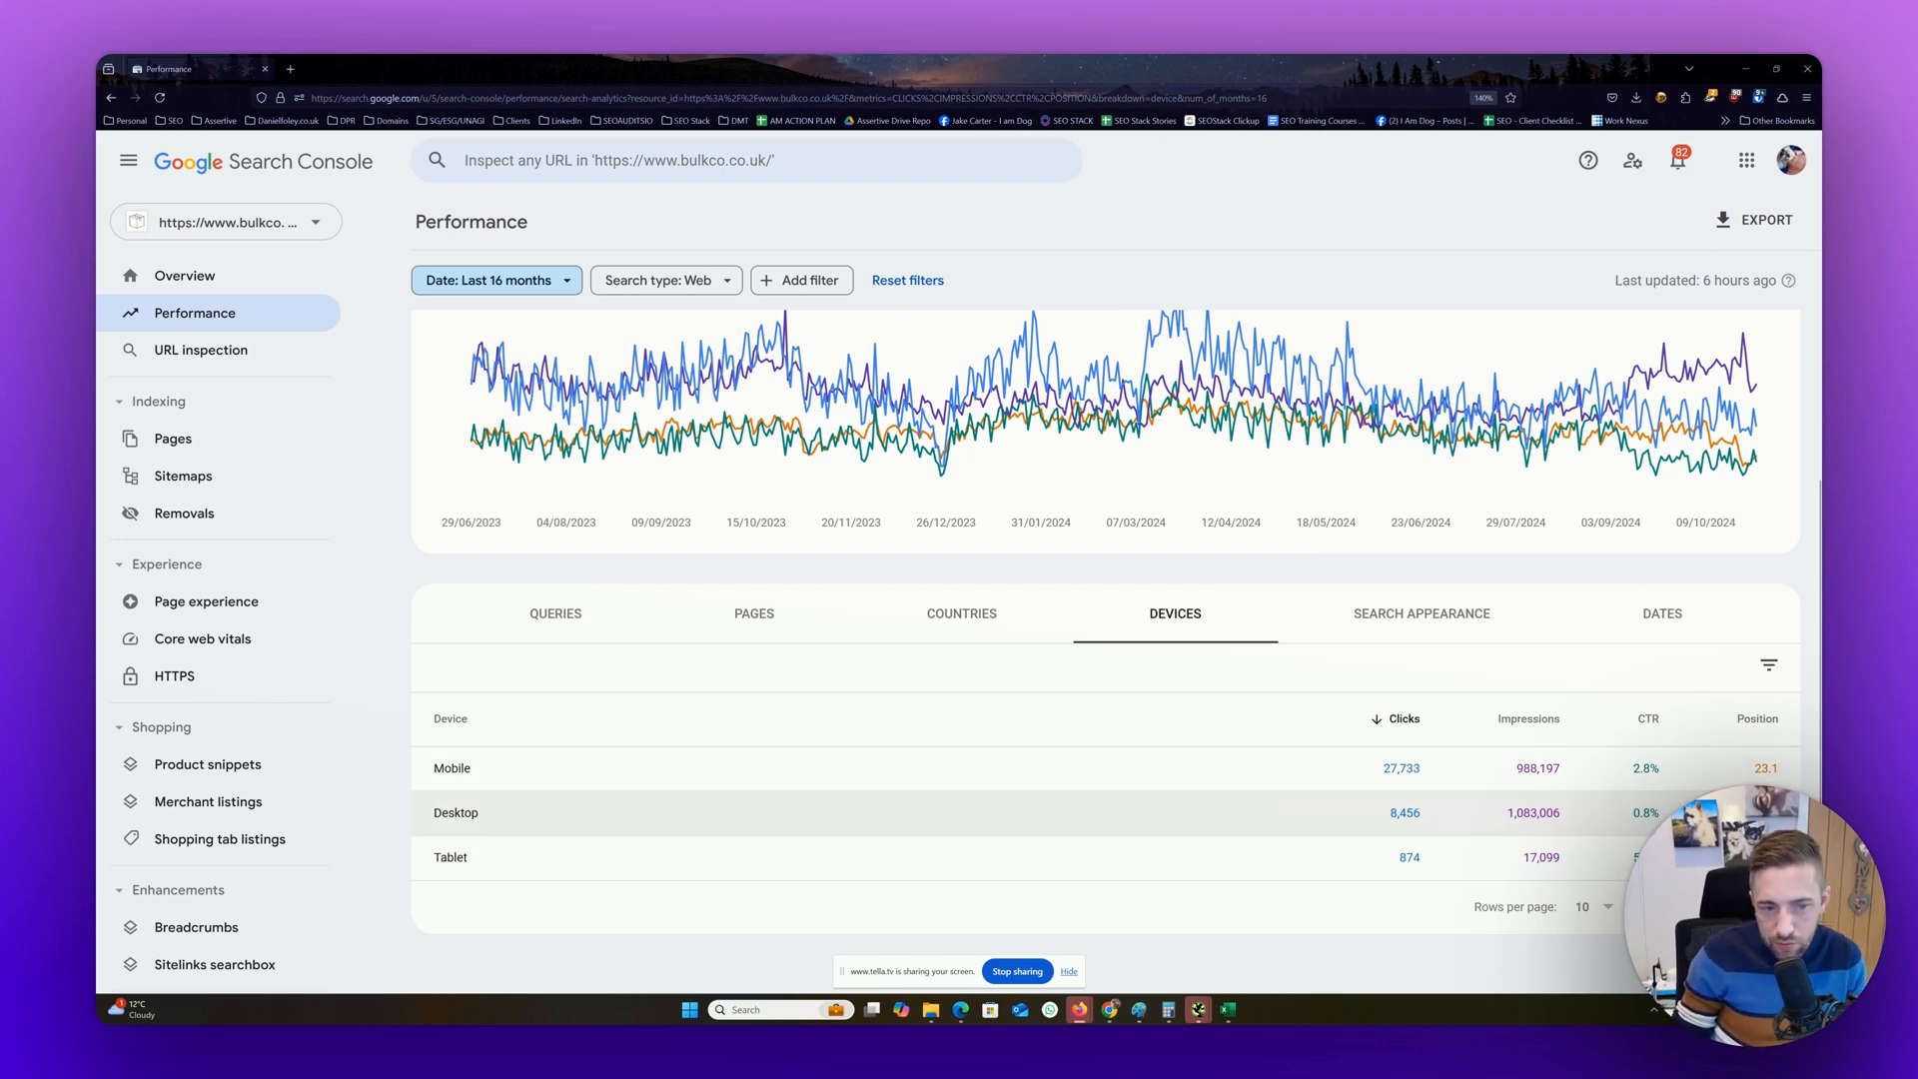
pyautogui.click(1389, 612)
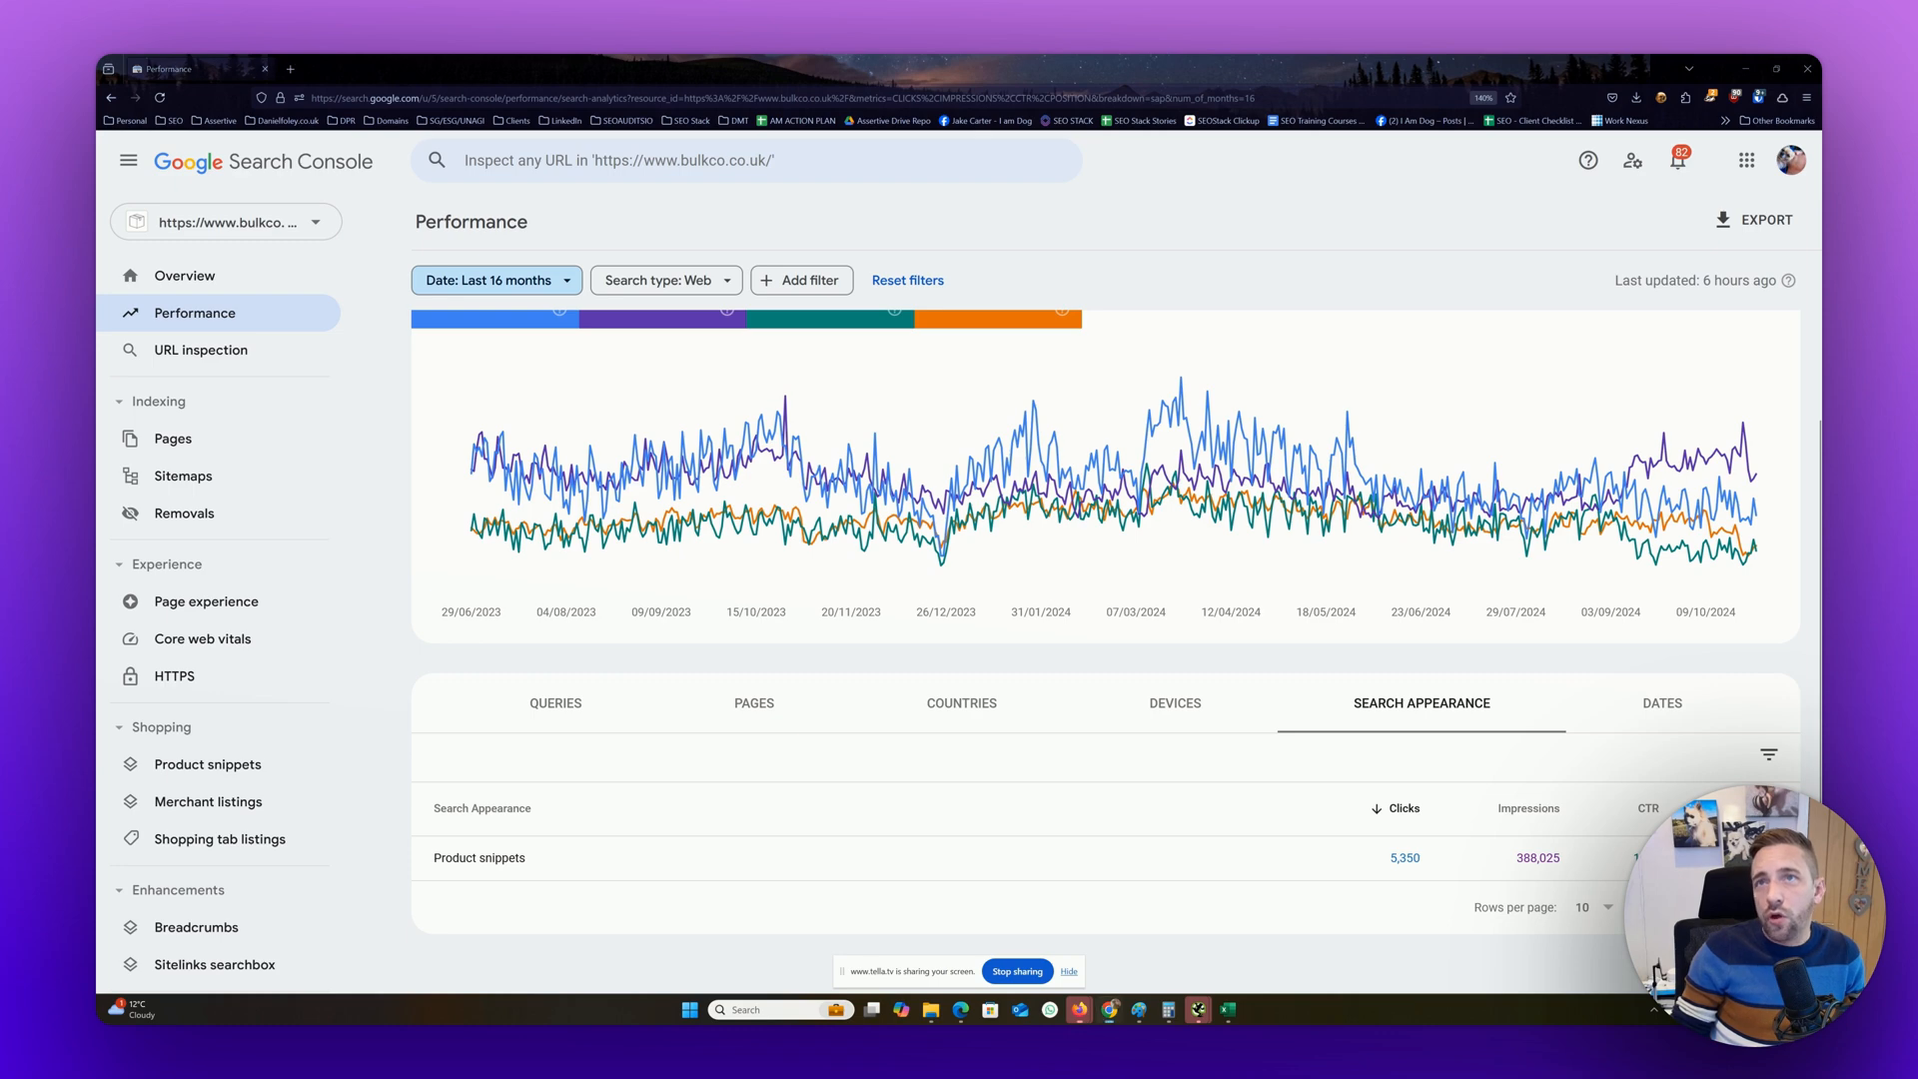
# Switch to the Chrome window with the Google results for "bulk buy food" and examine its sponsored and organic listings
pyautogui.click(1109, 1009)
pyautogui.scroll(-4, 1152, 731)
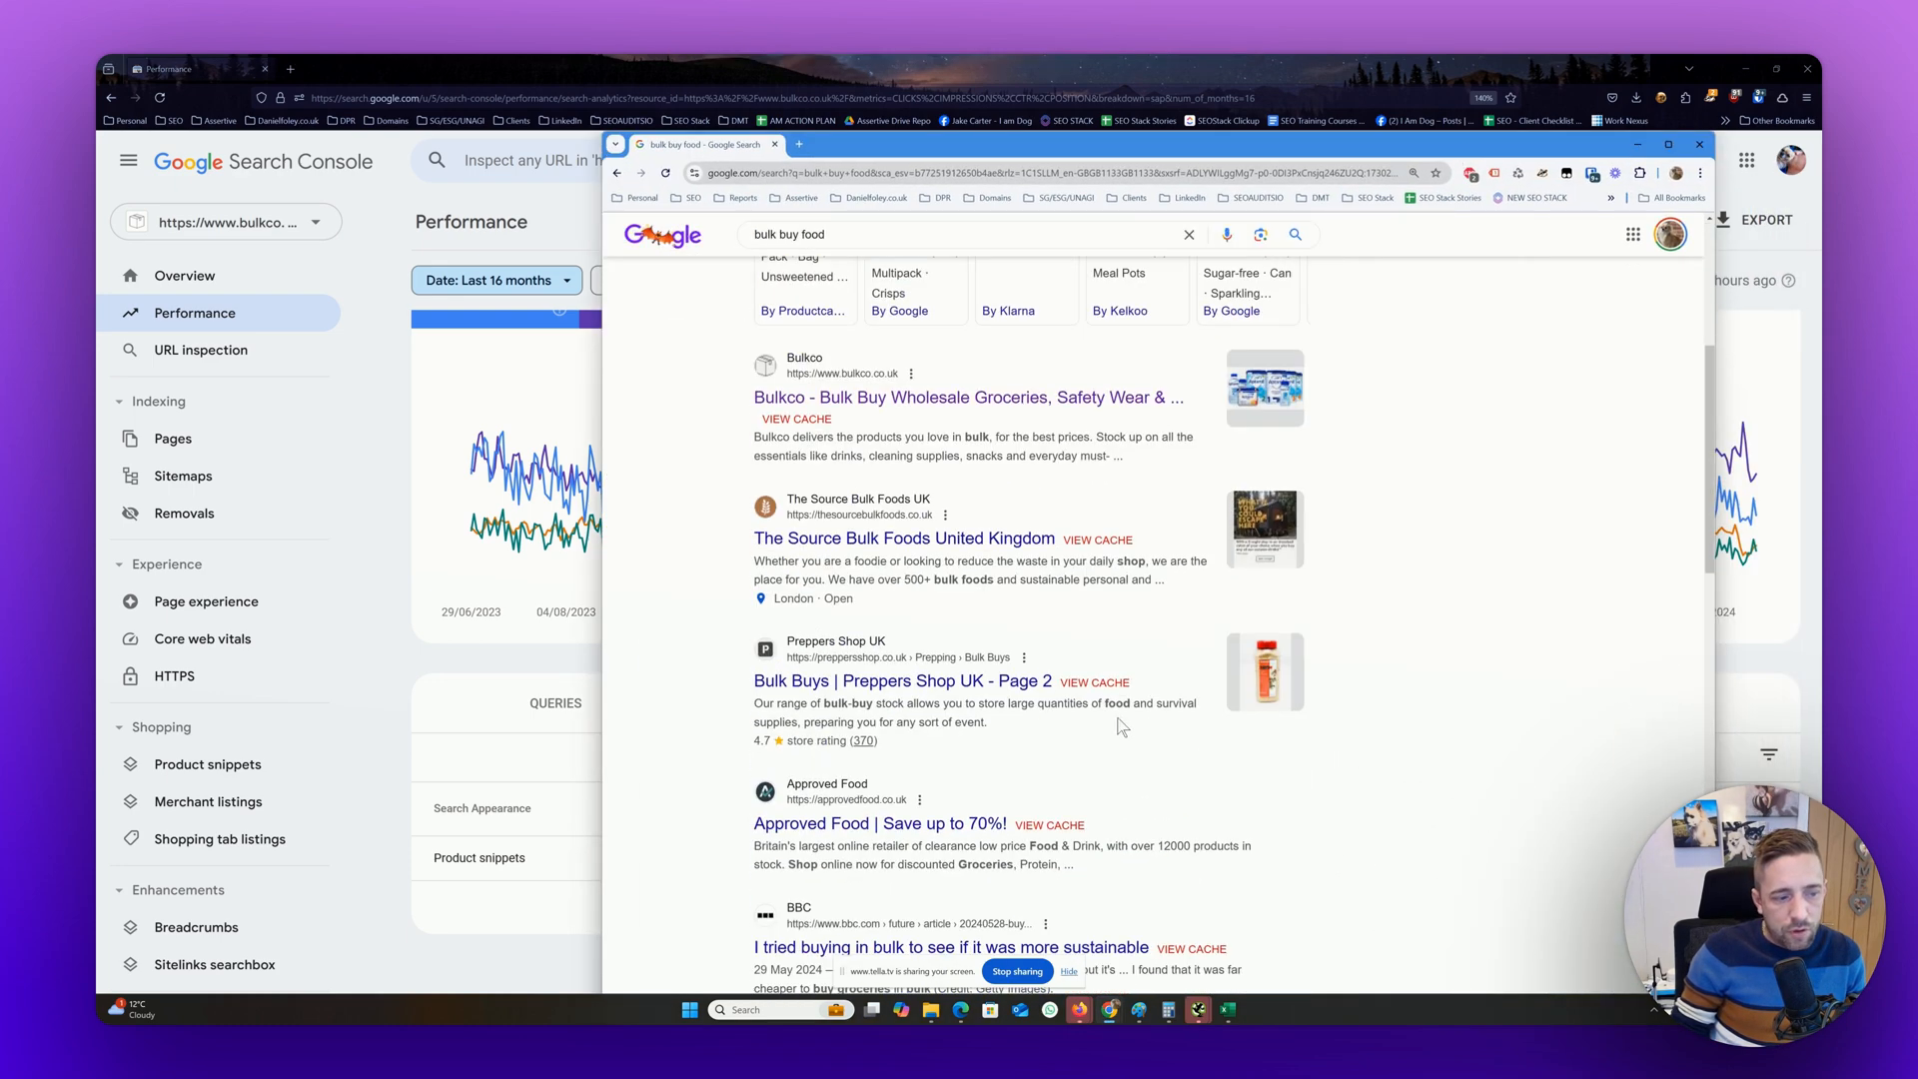
pyautogui.scroll(4, 1124, 729)
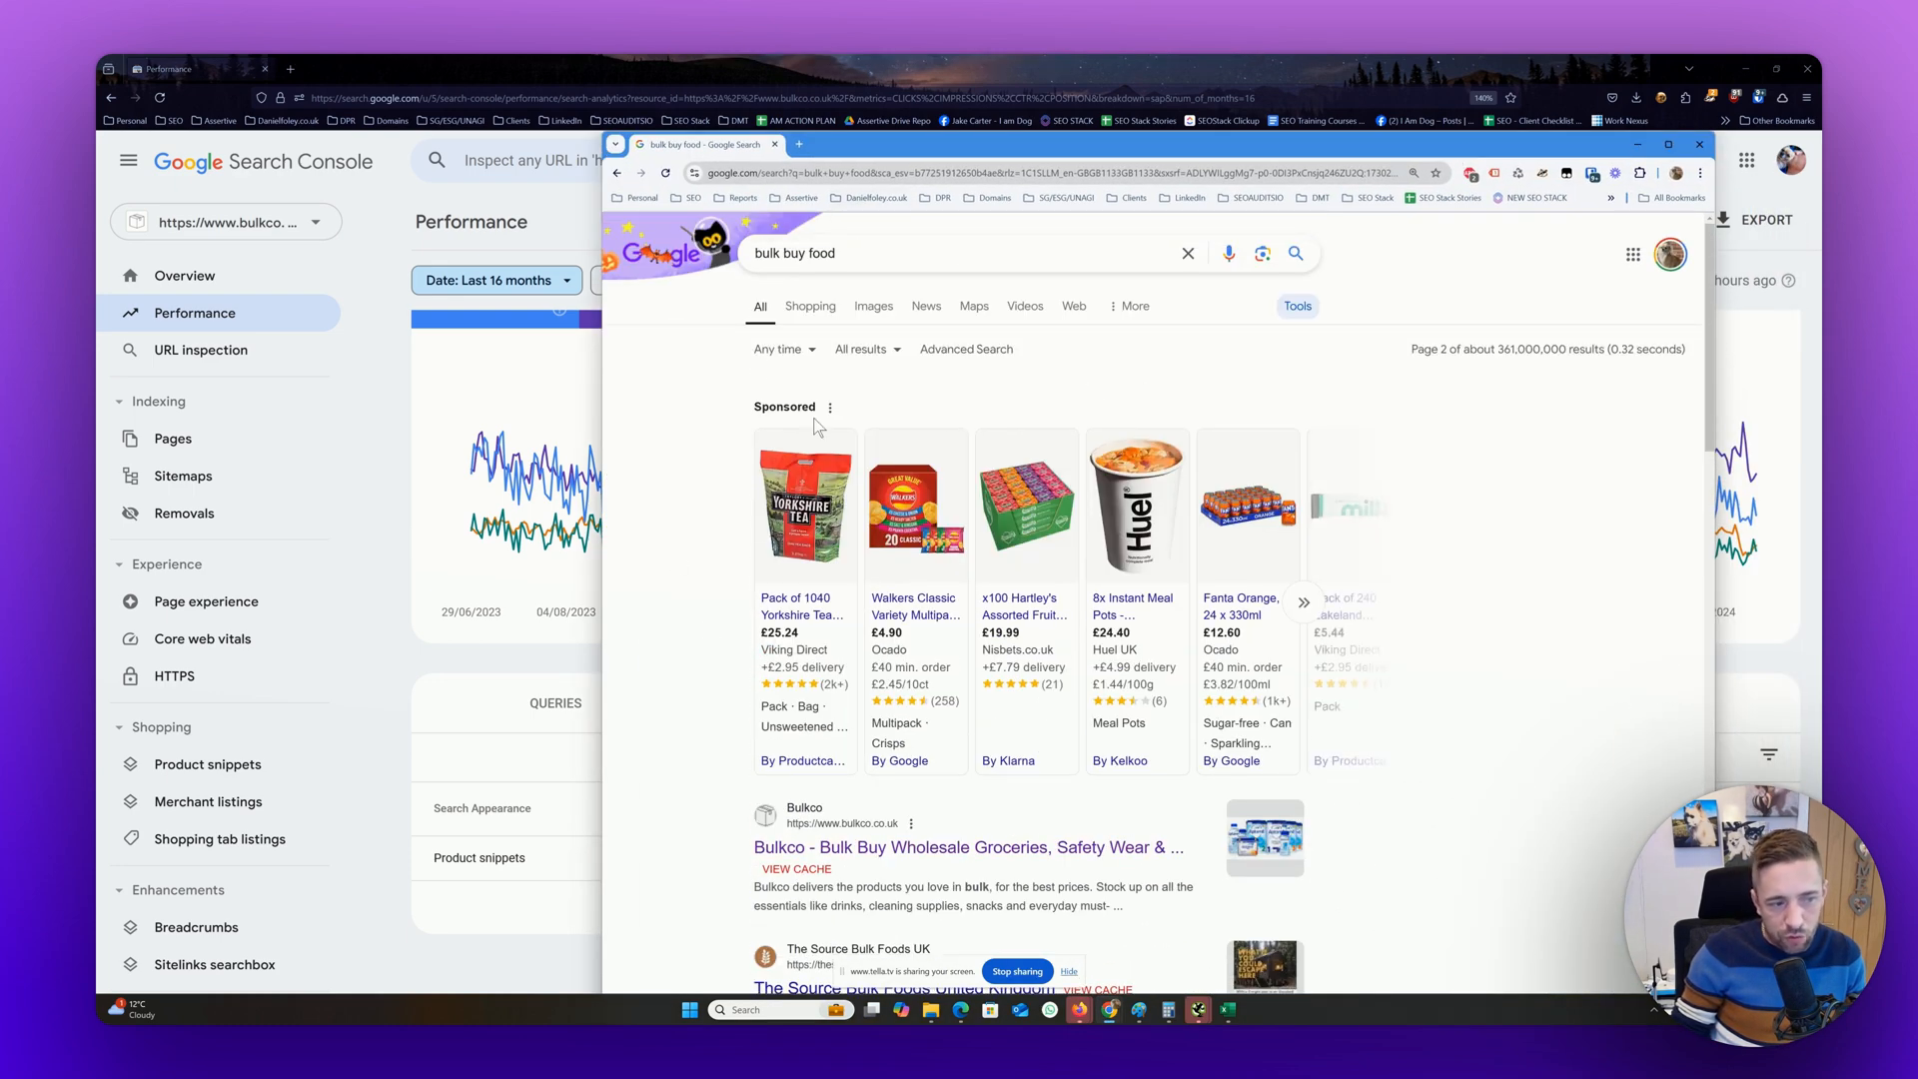
pyautogui.scroll(-15, 1269, 560)
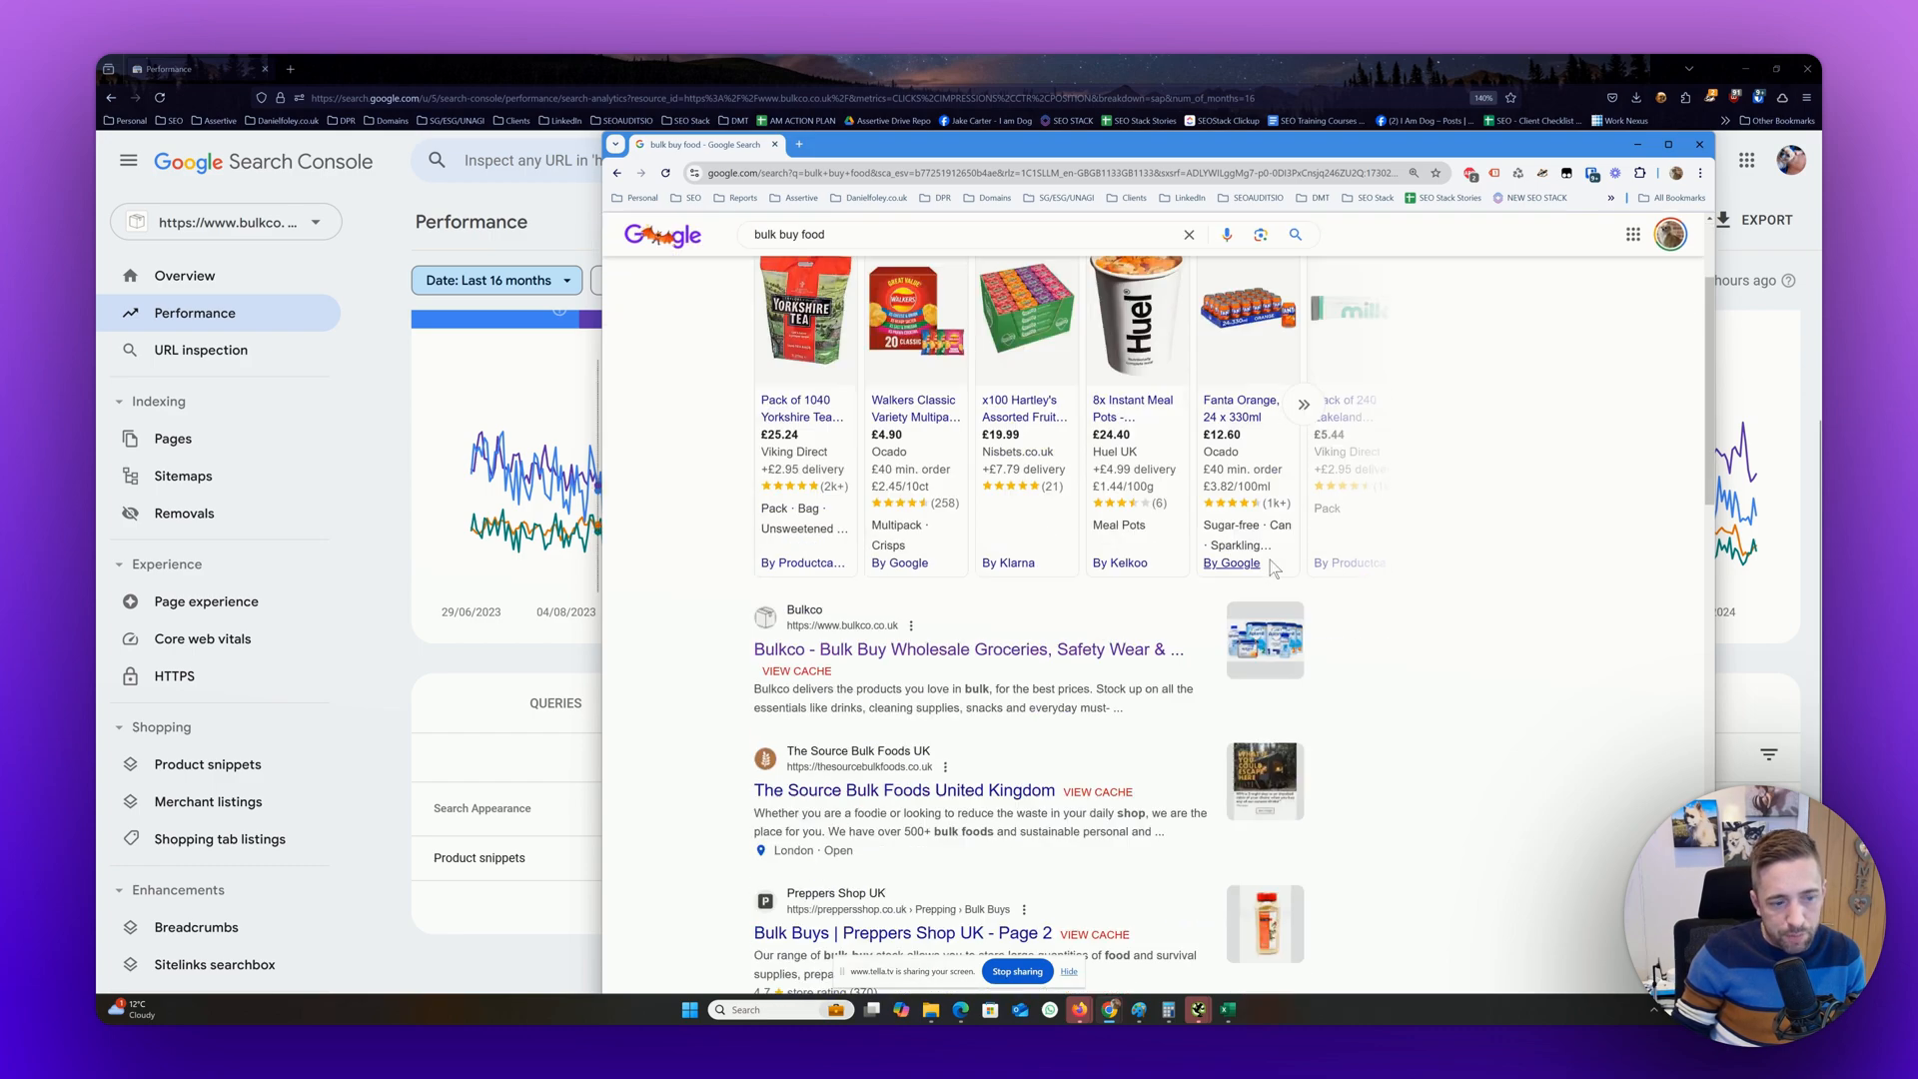
pyautogui.scroll(12, 1271, 566)
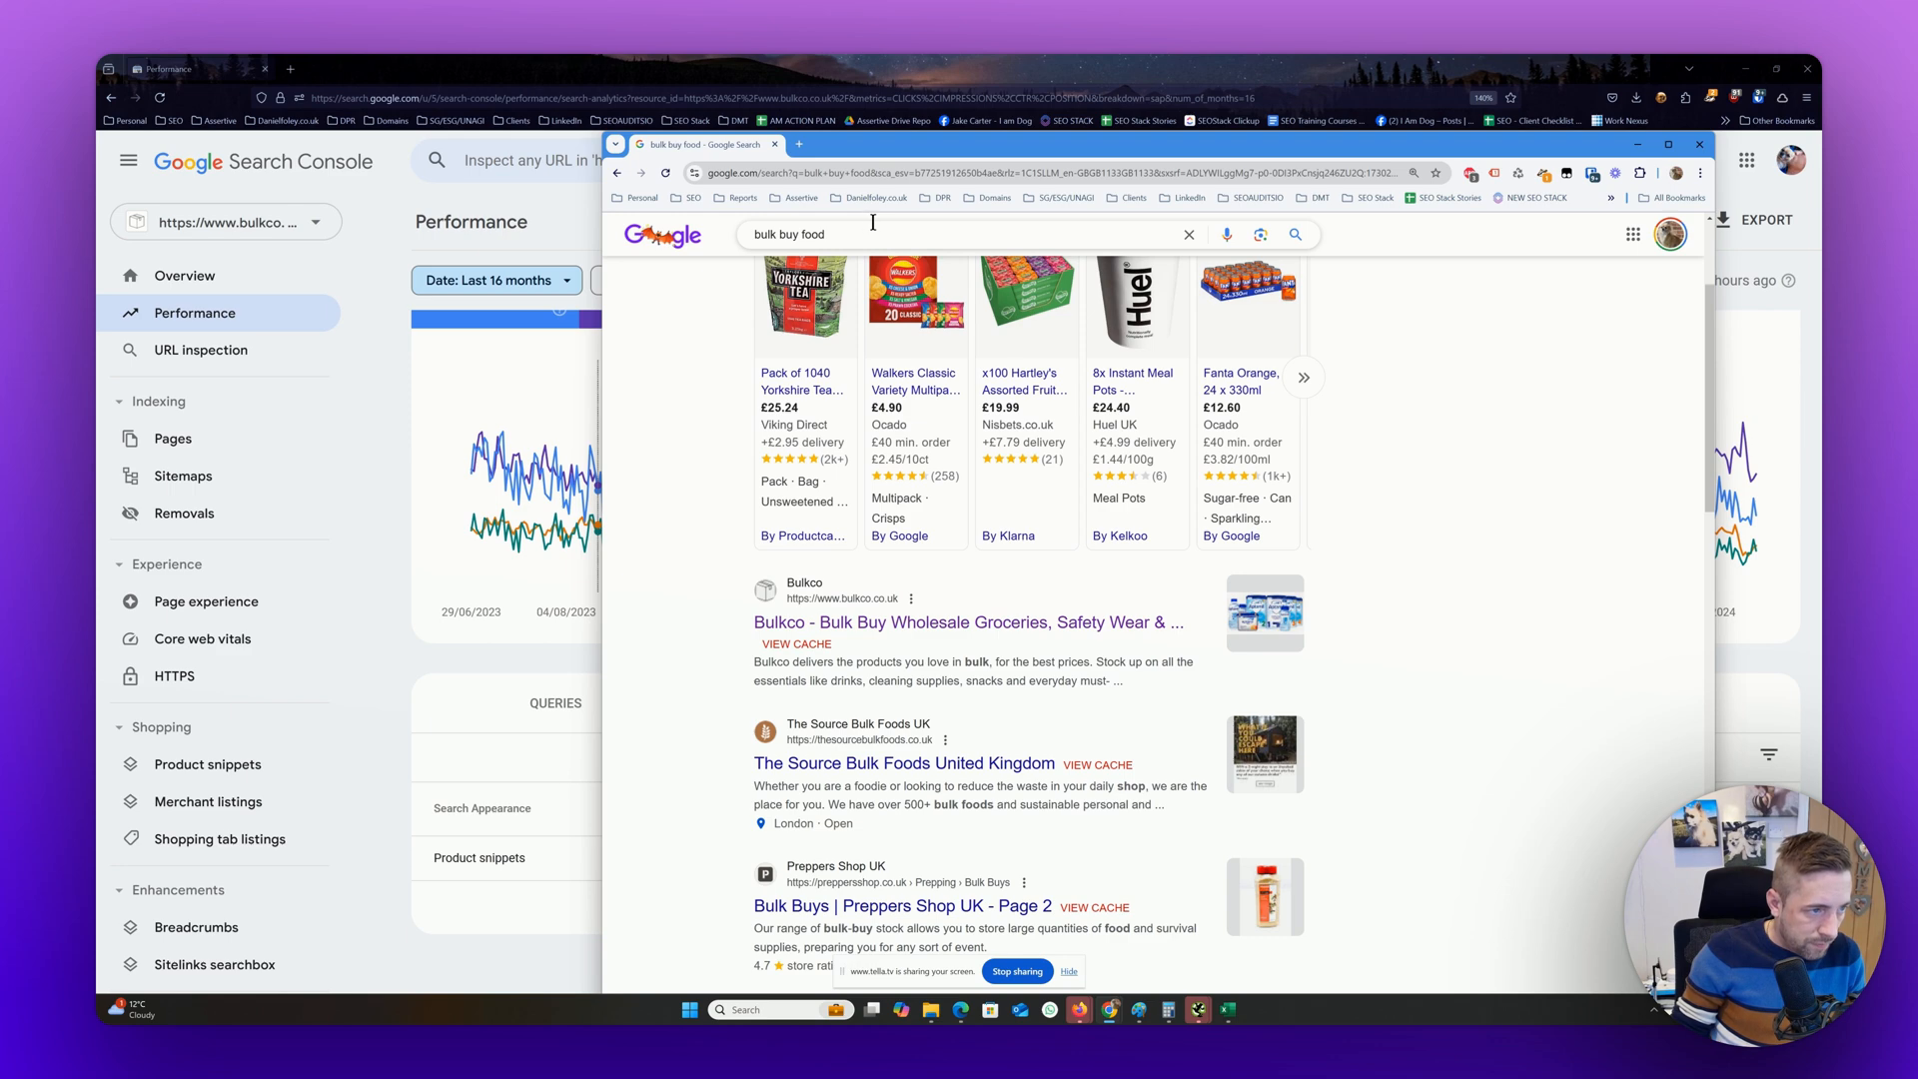
# Search Google for "cheap food" and examine the sponsored listings, organic results and related questions
pyautogui.moveTo(800, 228); pyautogui.dragTo(755, 233)
pyautogui.write('cheap')
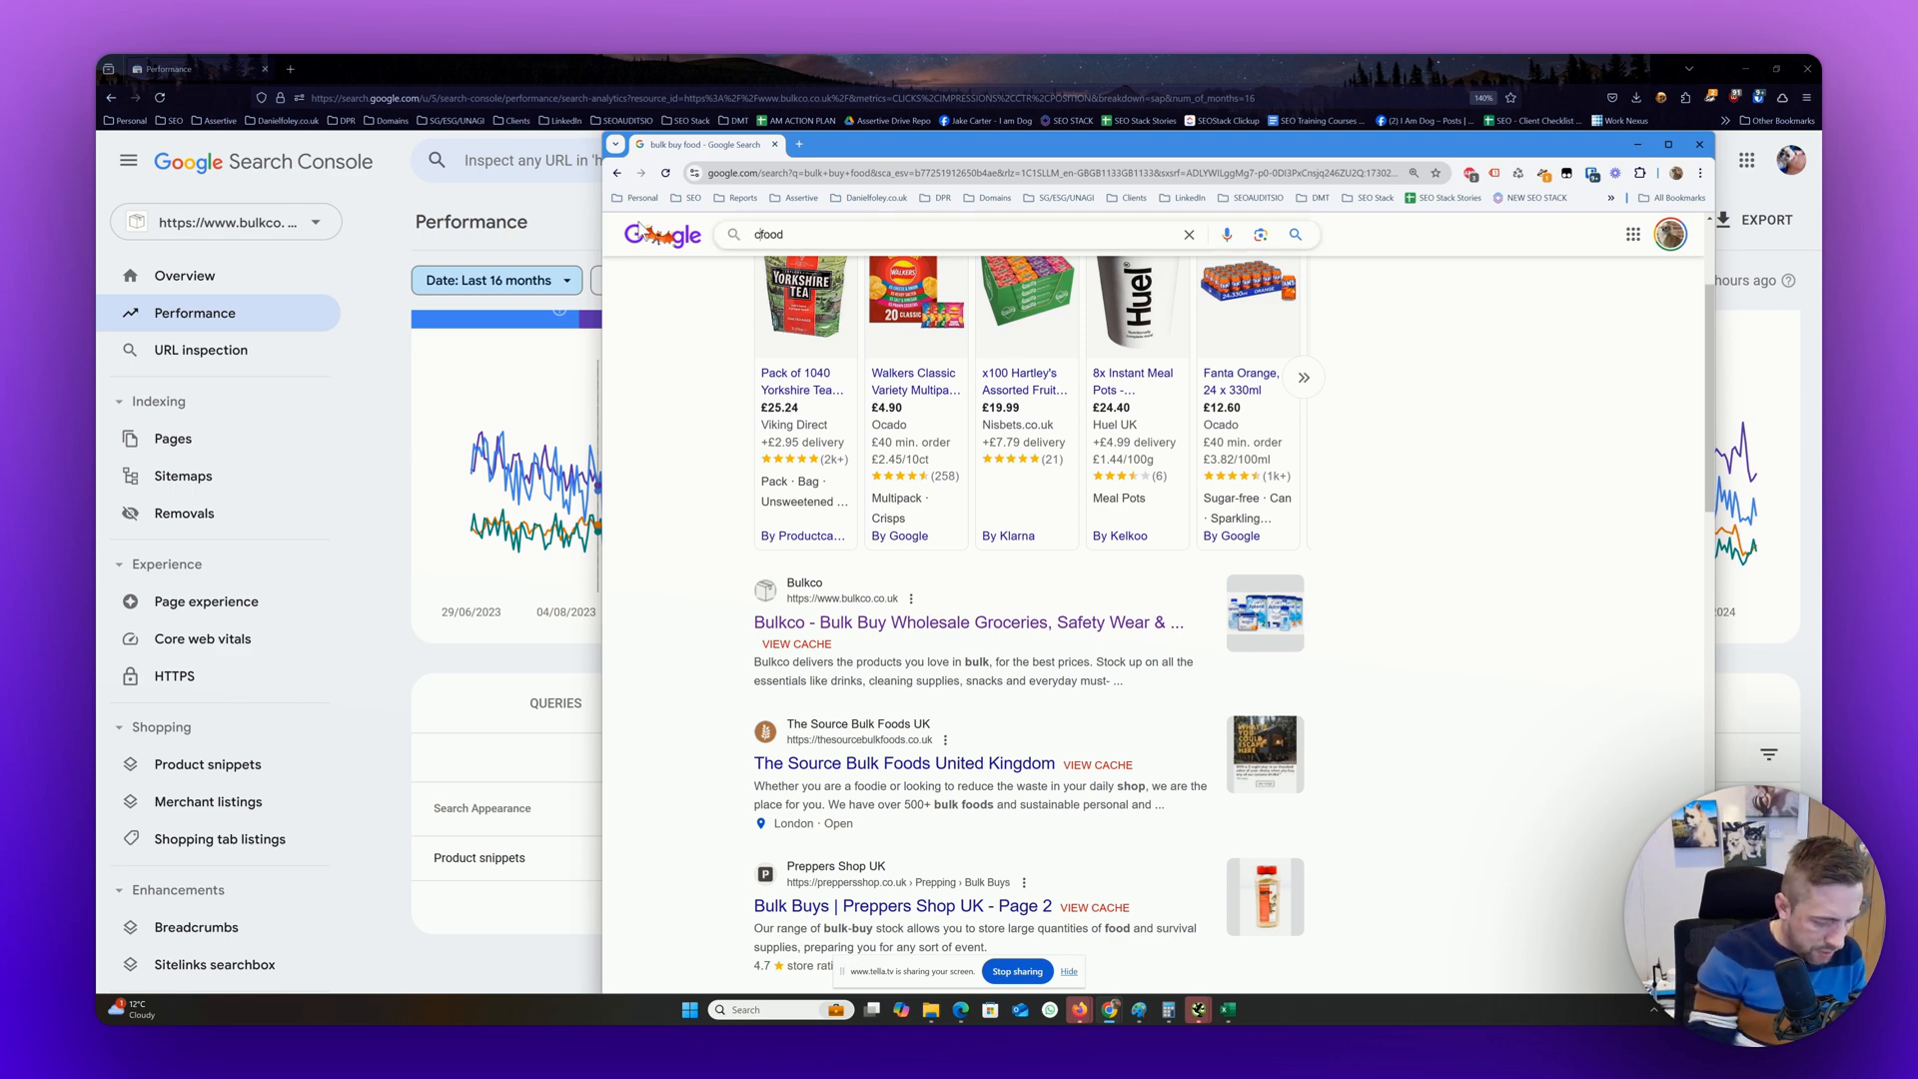
pyautogui.press('Return')
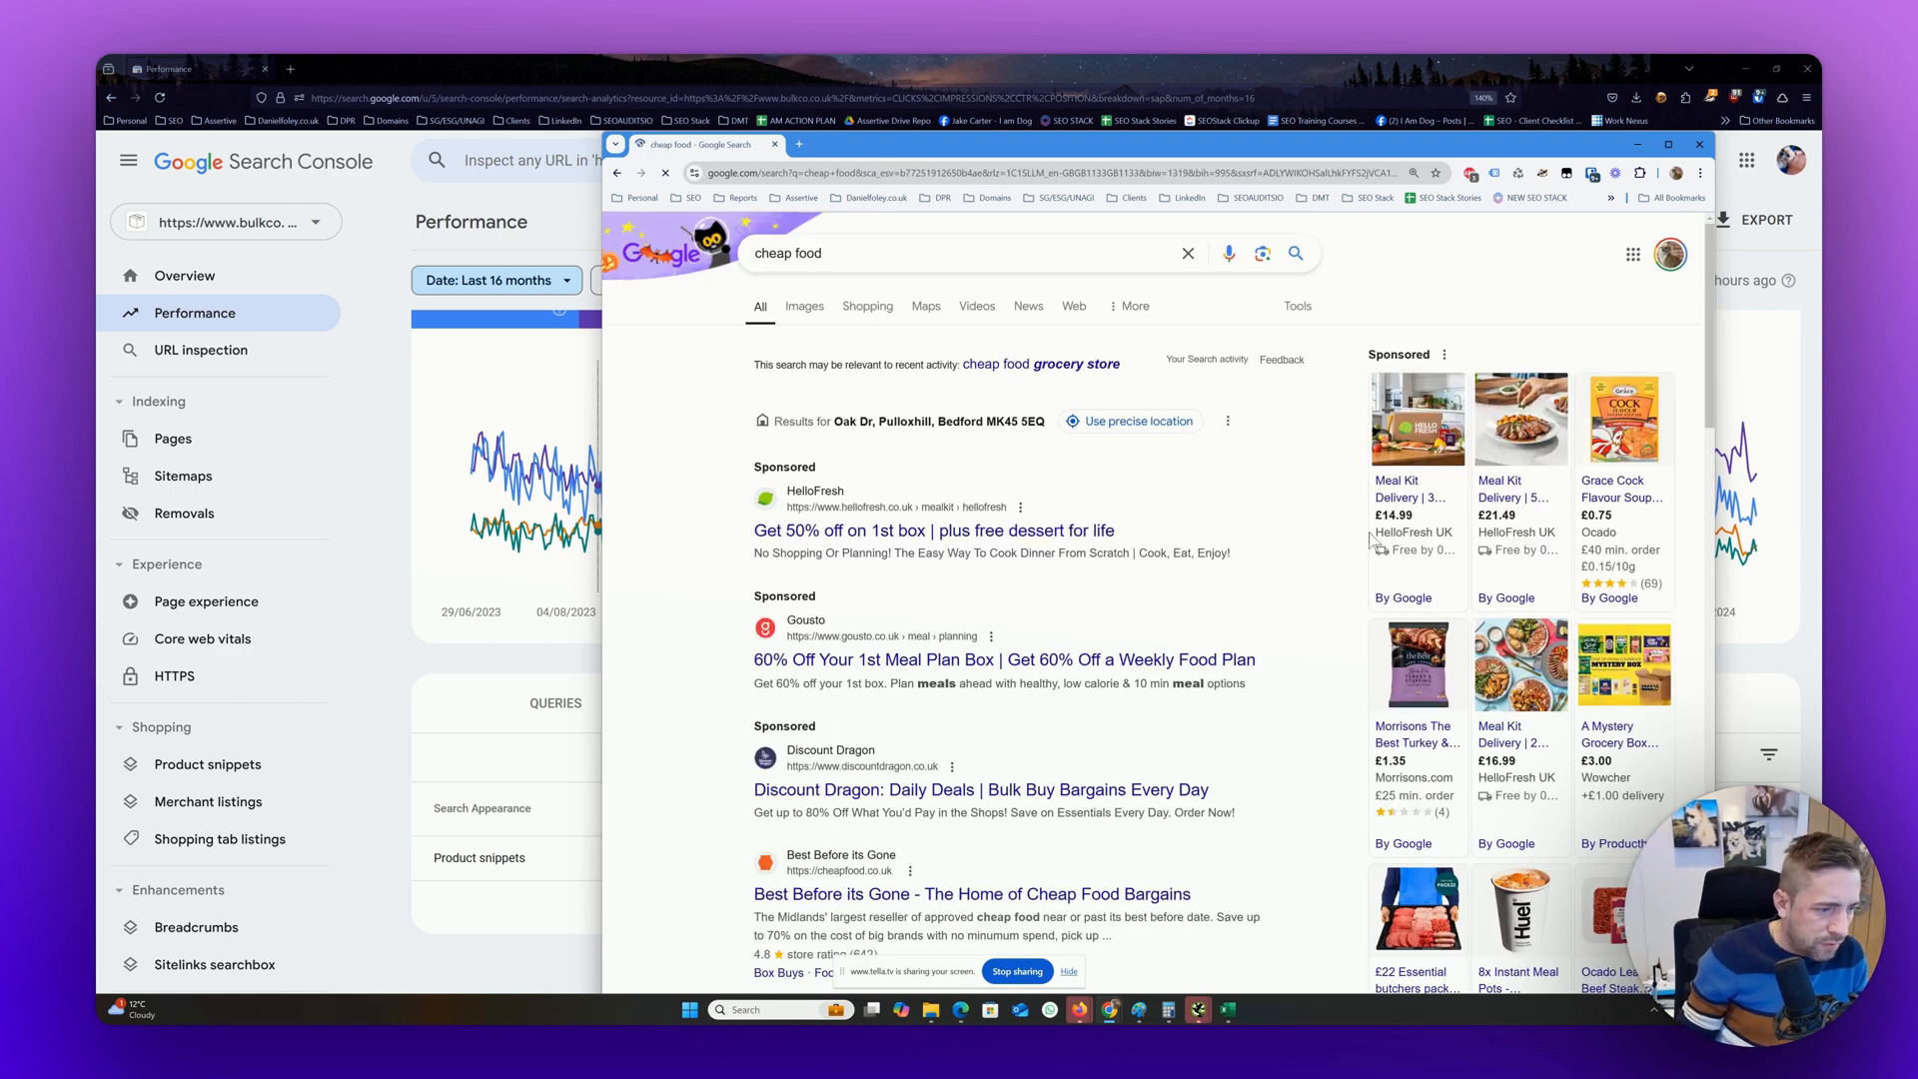
pyautogui.scroll(-2, 932, 507)
pyautogui.scroll(2, 931, 509)
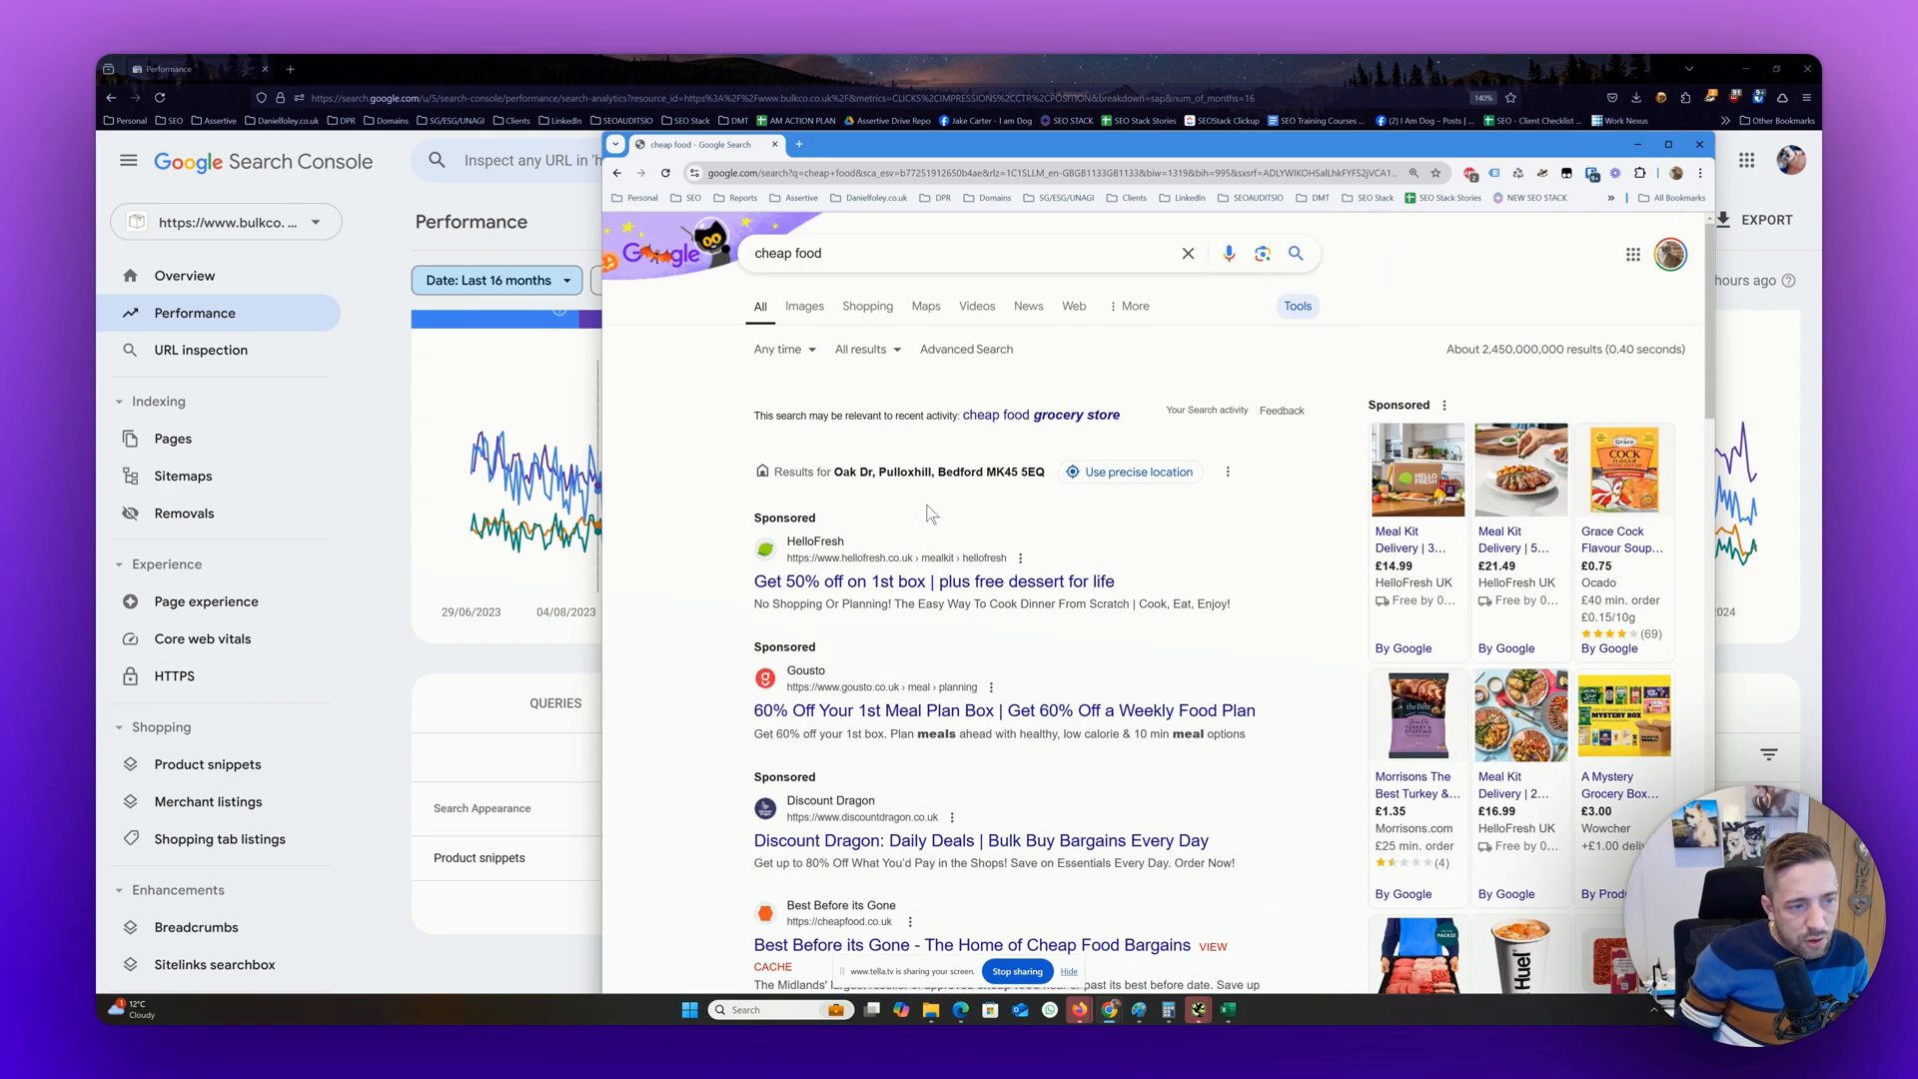
pyautogui.scroll(-12, 934, 505)
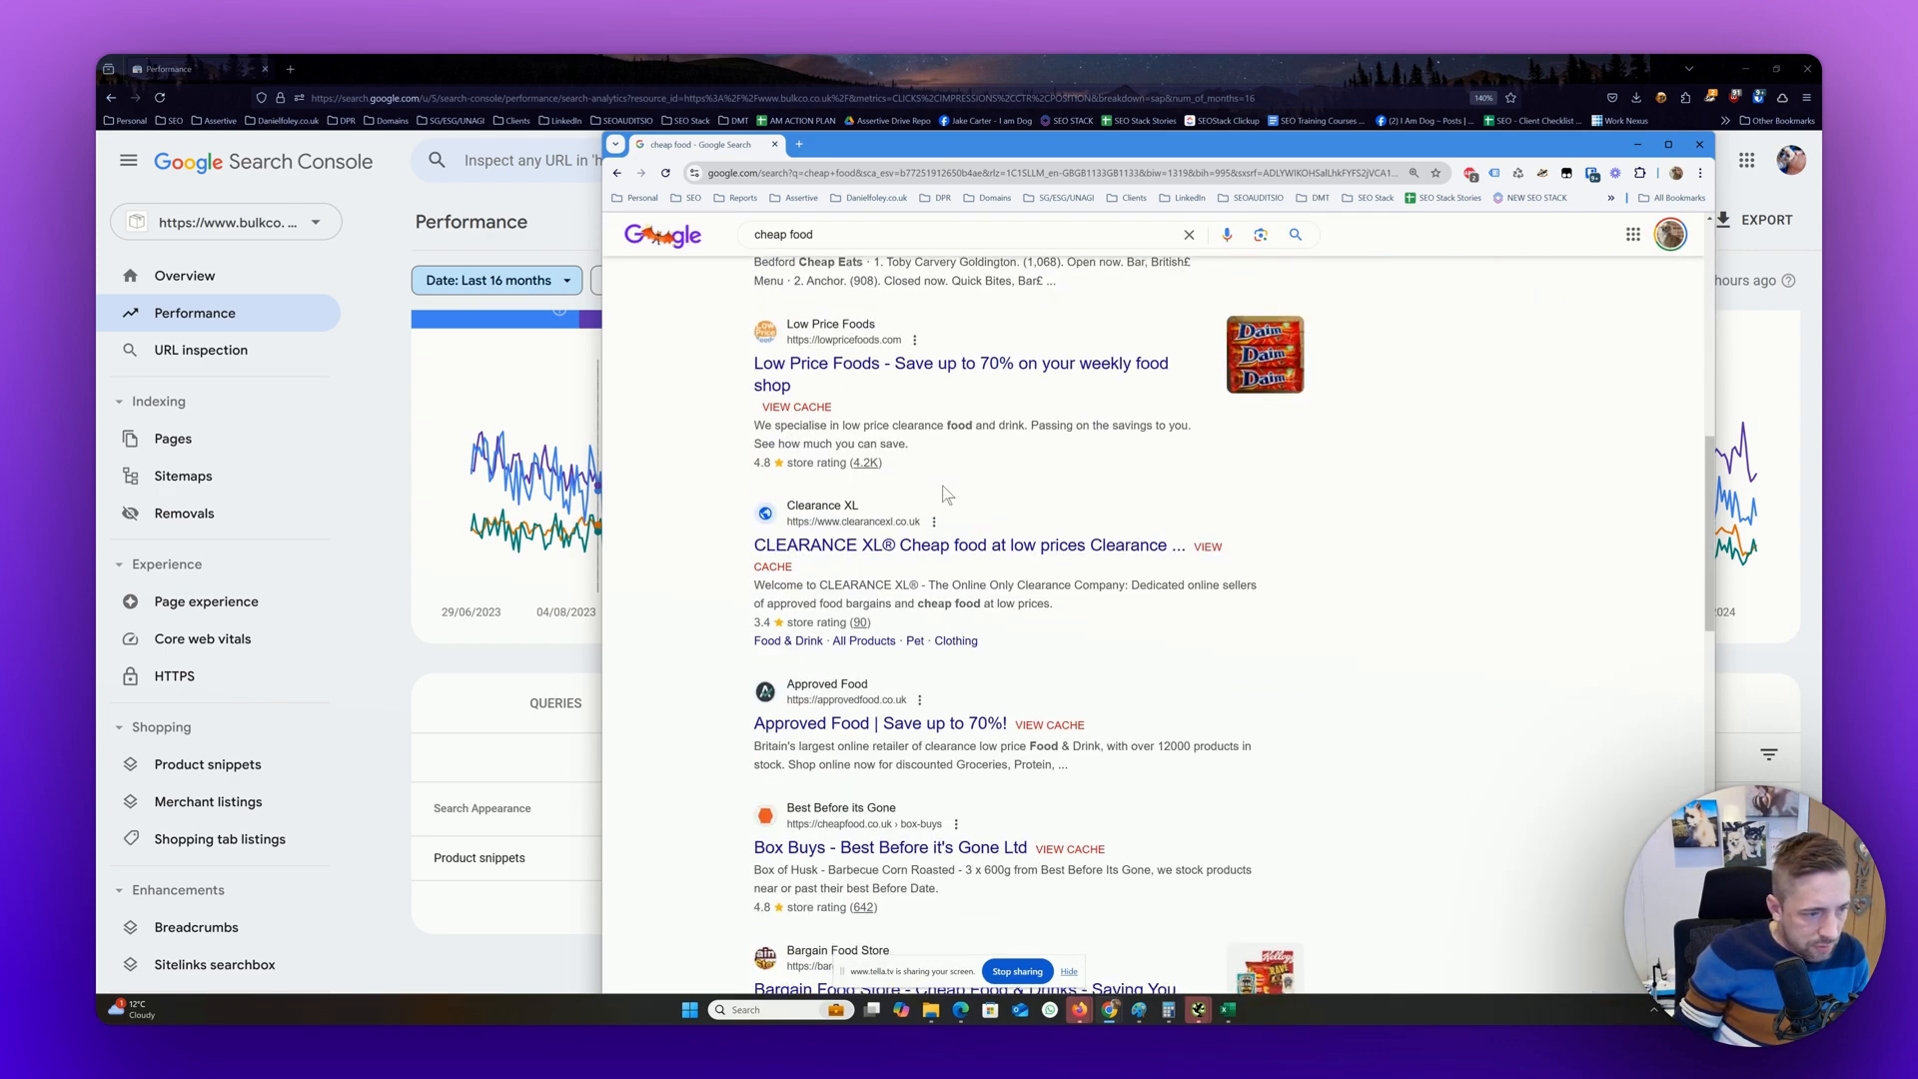
pyautogui.scroll(-2, 944, 491)
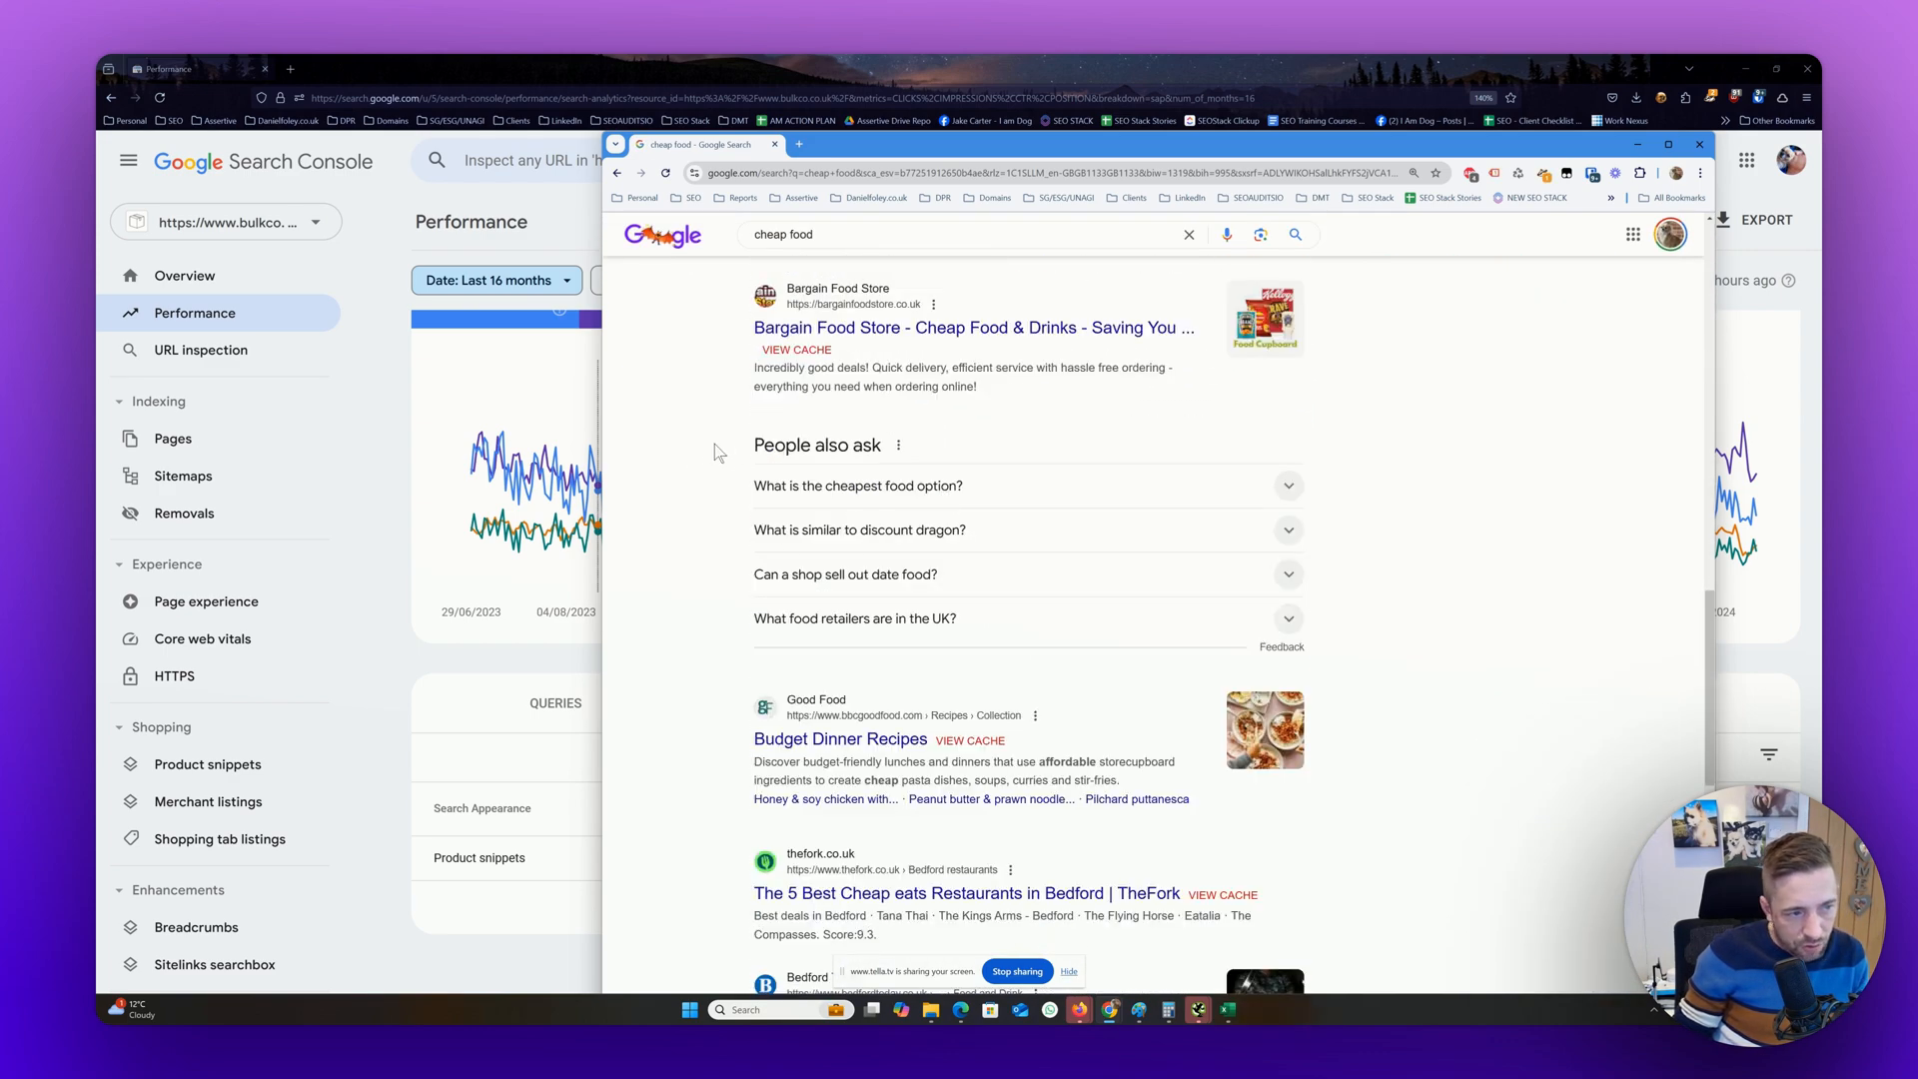
pyautogui.scroll(-8, 997, 589)
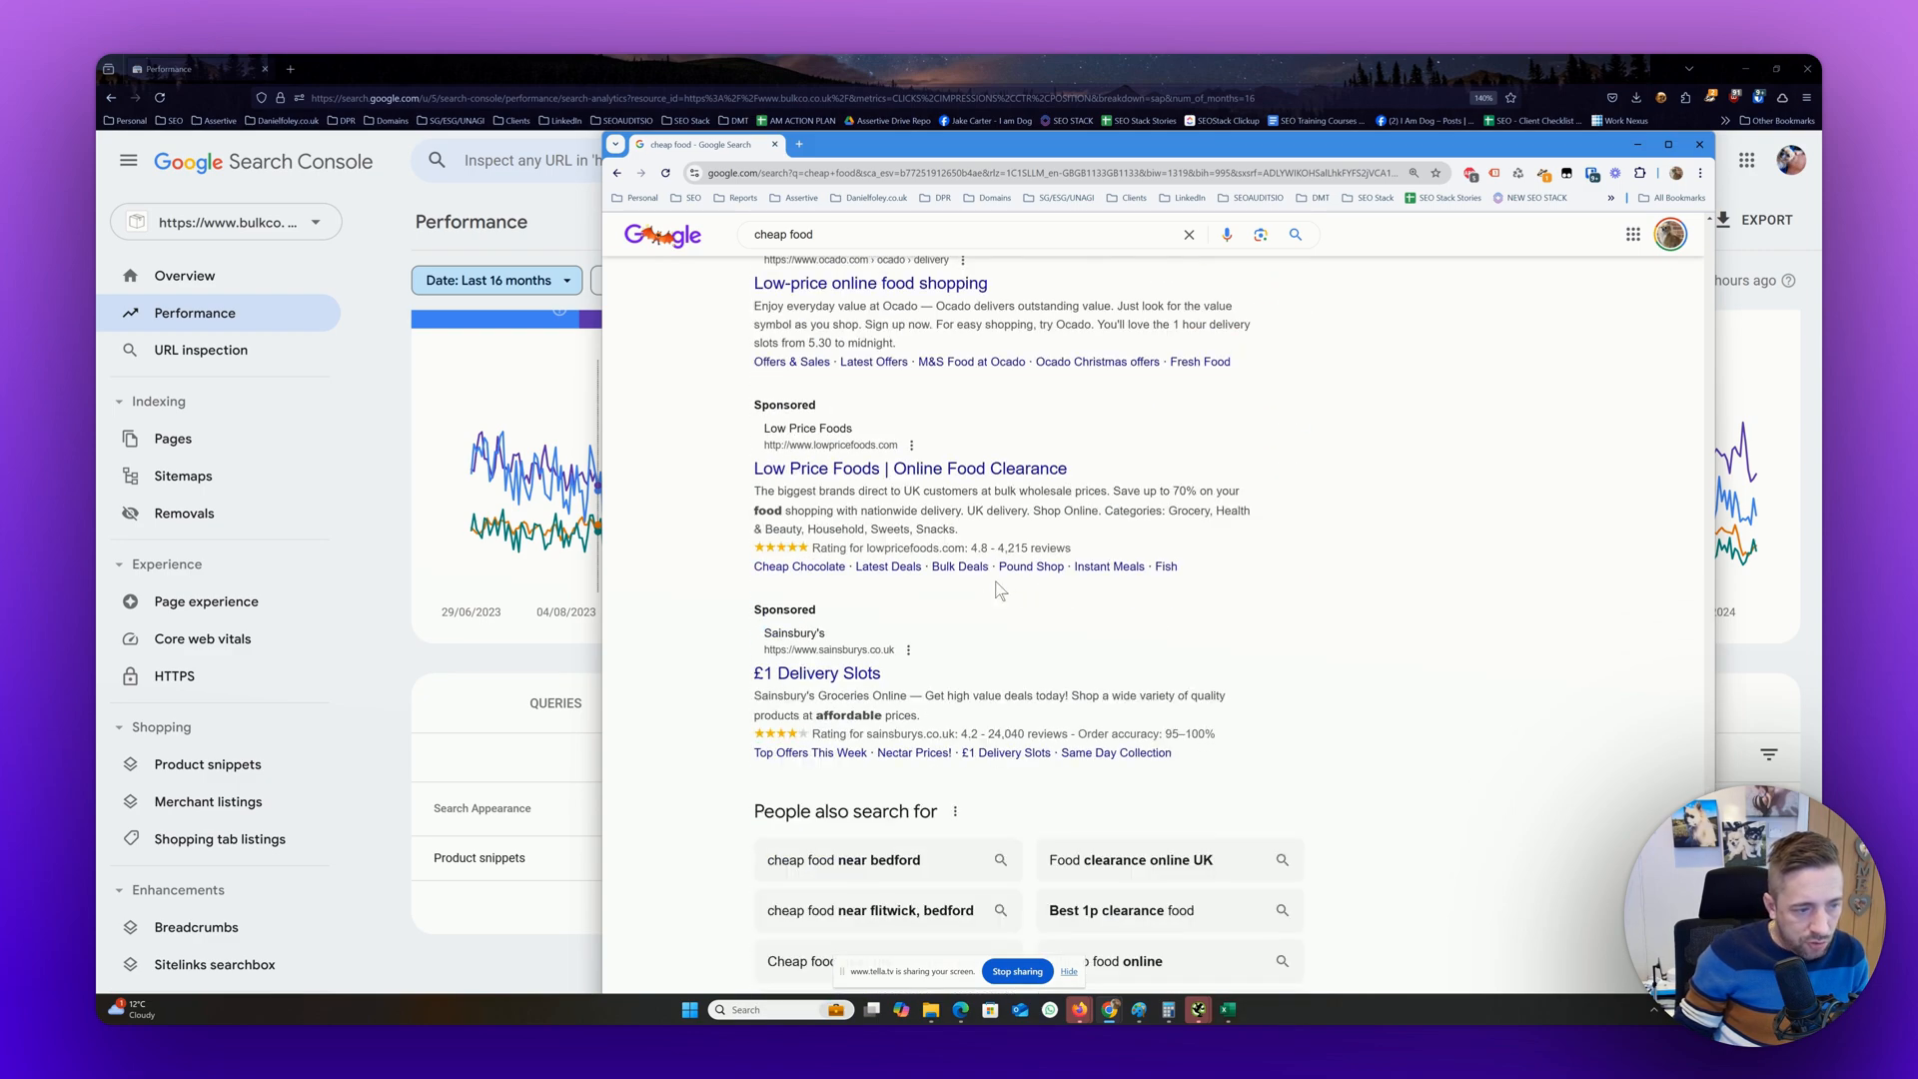
# Search Google for "world's fastest car" and examine the AI Overview, featured snippet and People also ask section
pyautogui.scroll(15, 959, 450)
pyautogui.click(862, 264)
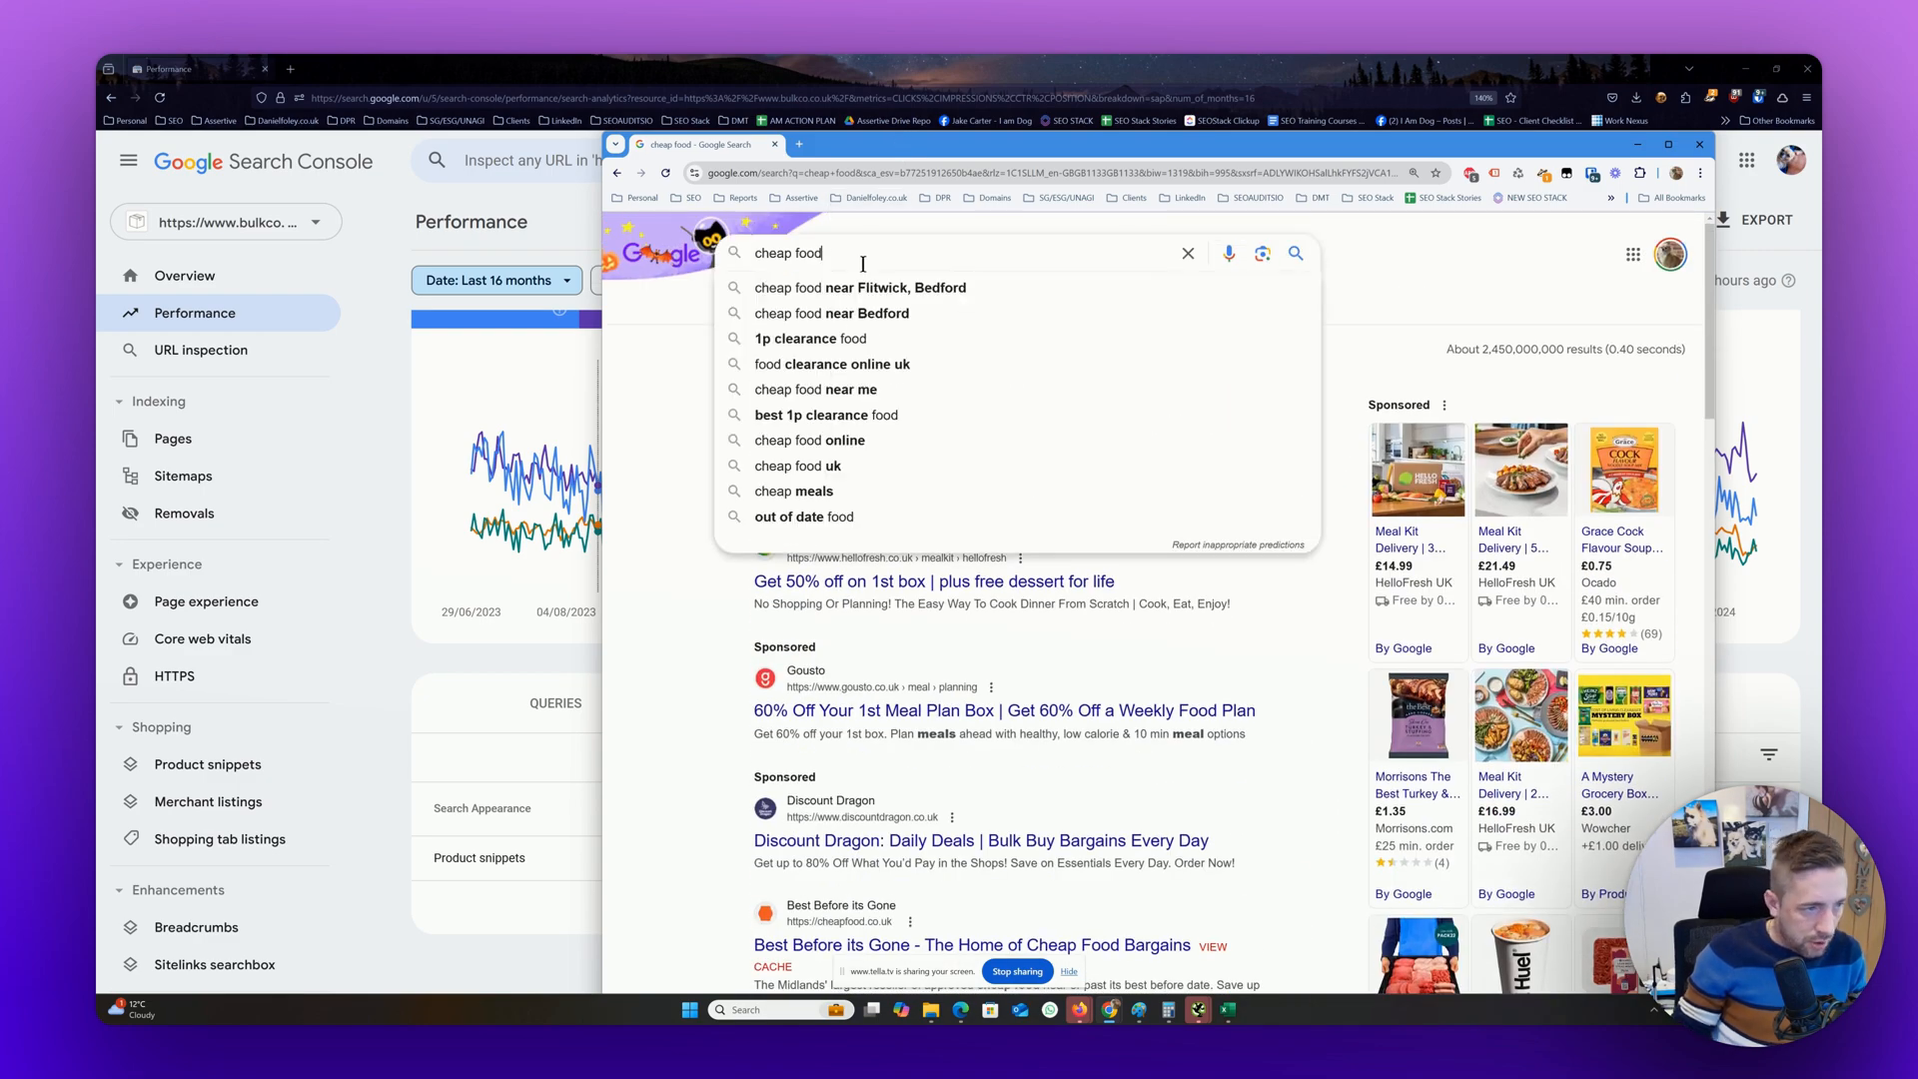
pyautogui.hotkey('ctrl', 'a')
pyautogui.write('worlds fastes')
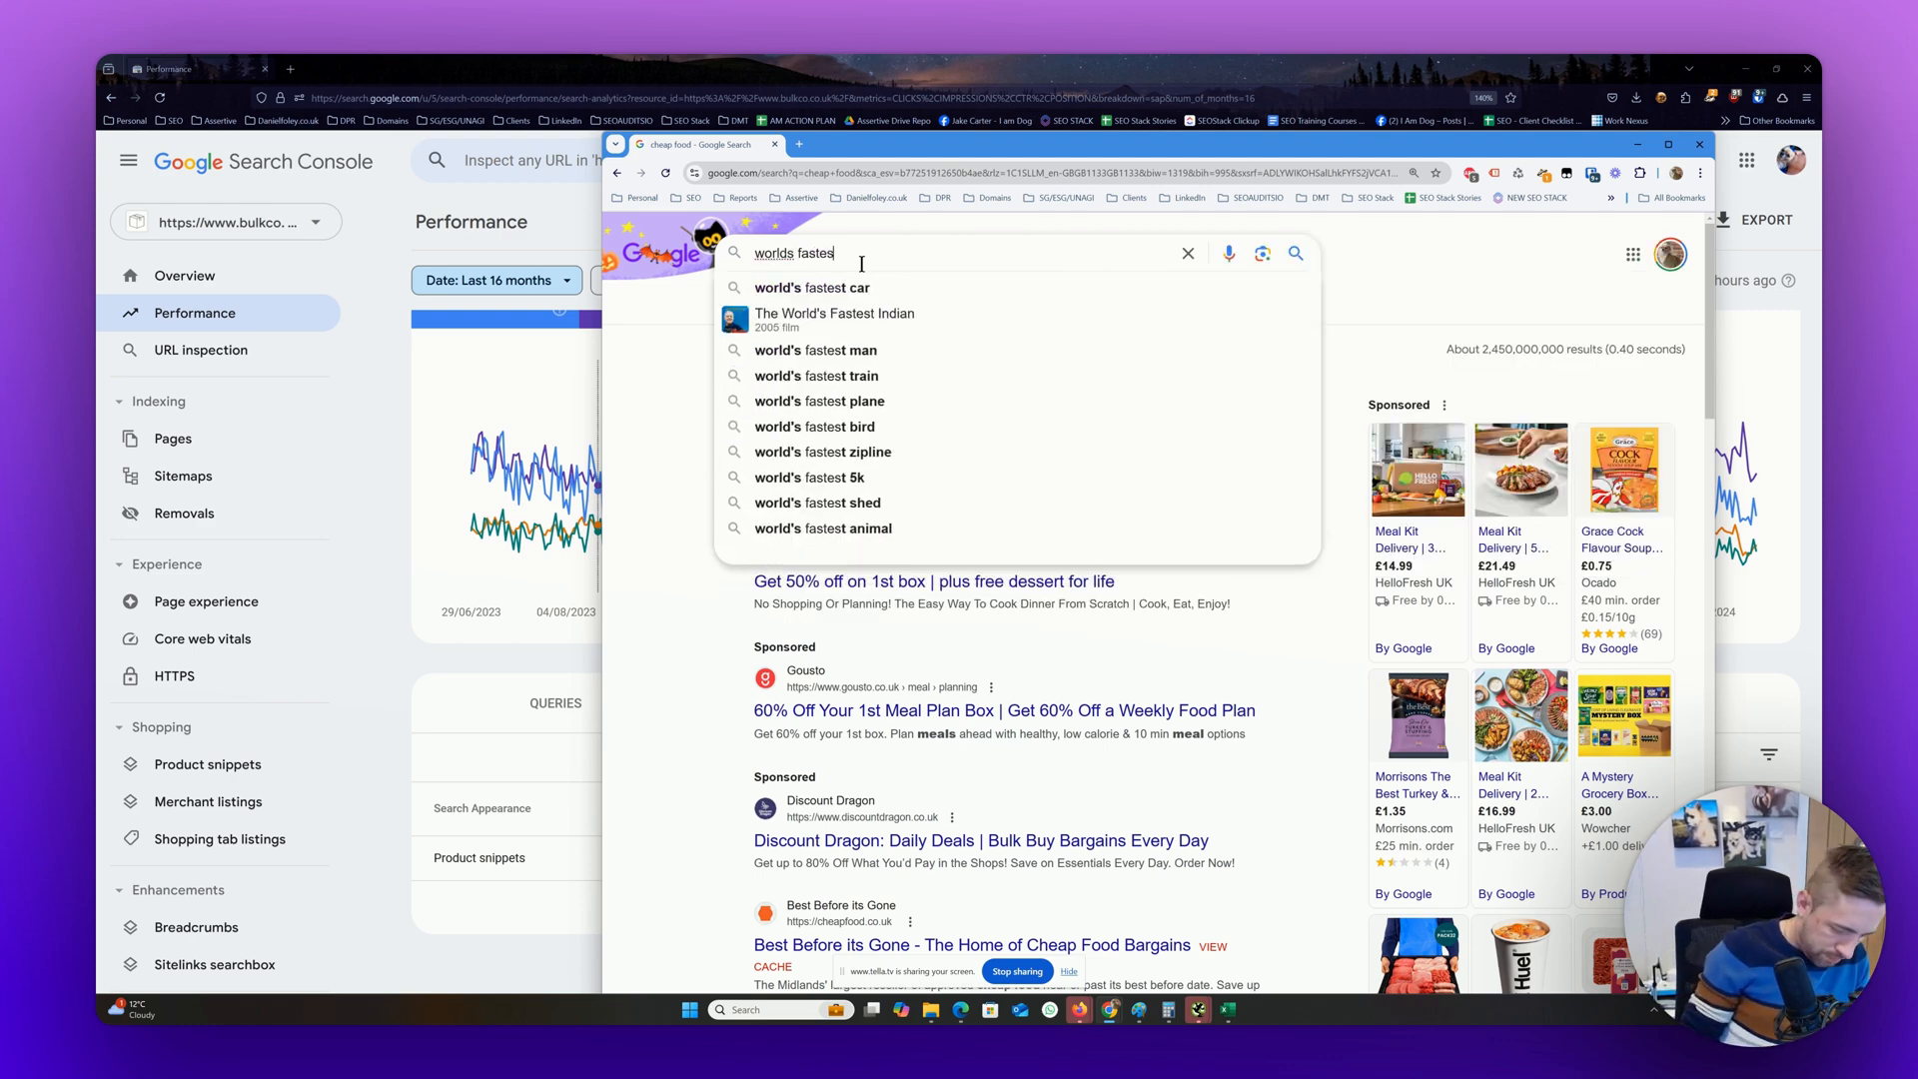
pyautogui.press('Down')
pyautogui.press('Return')
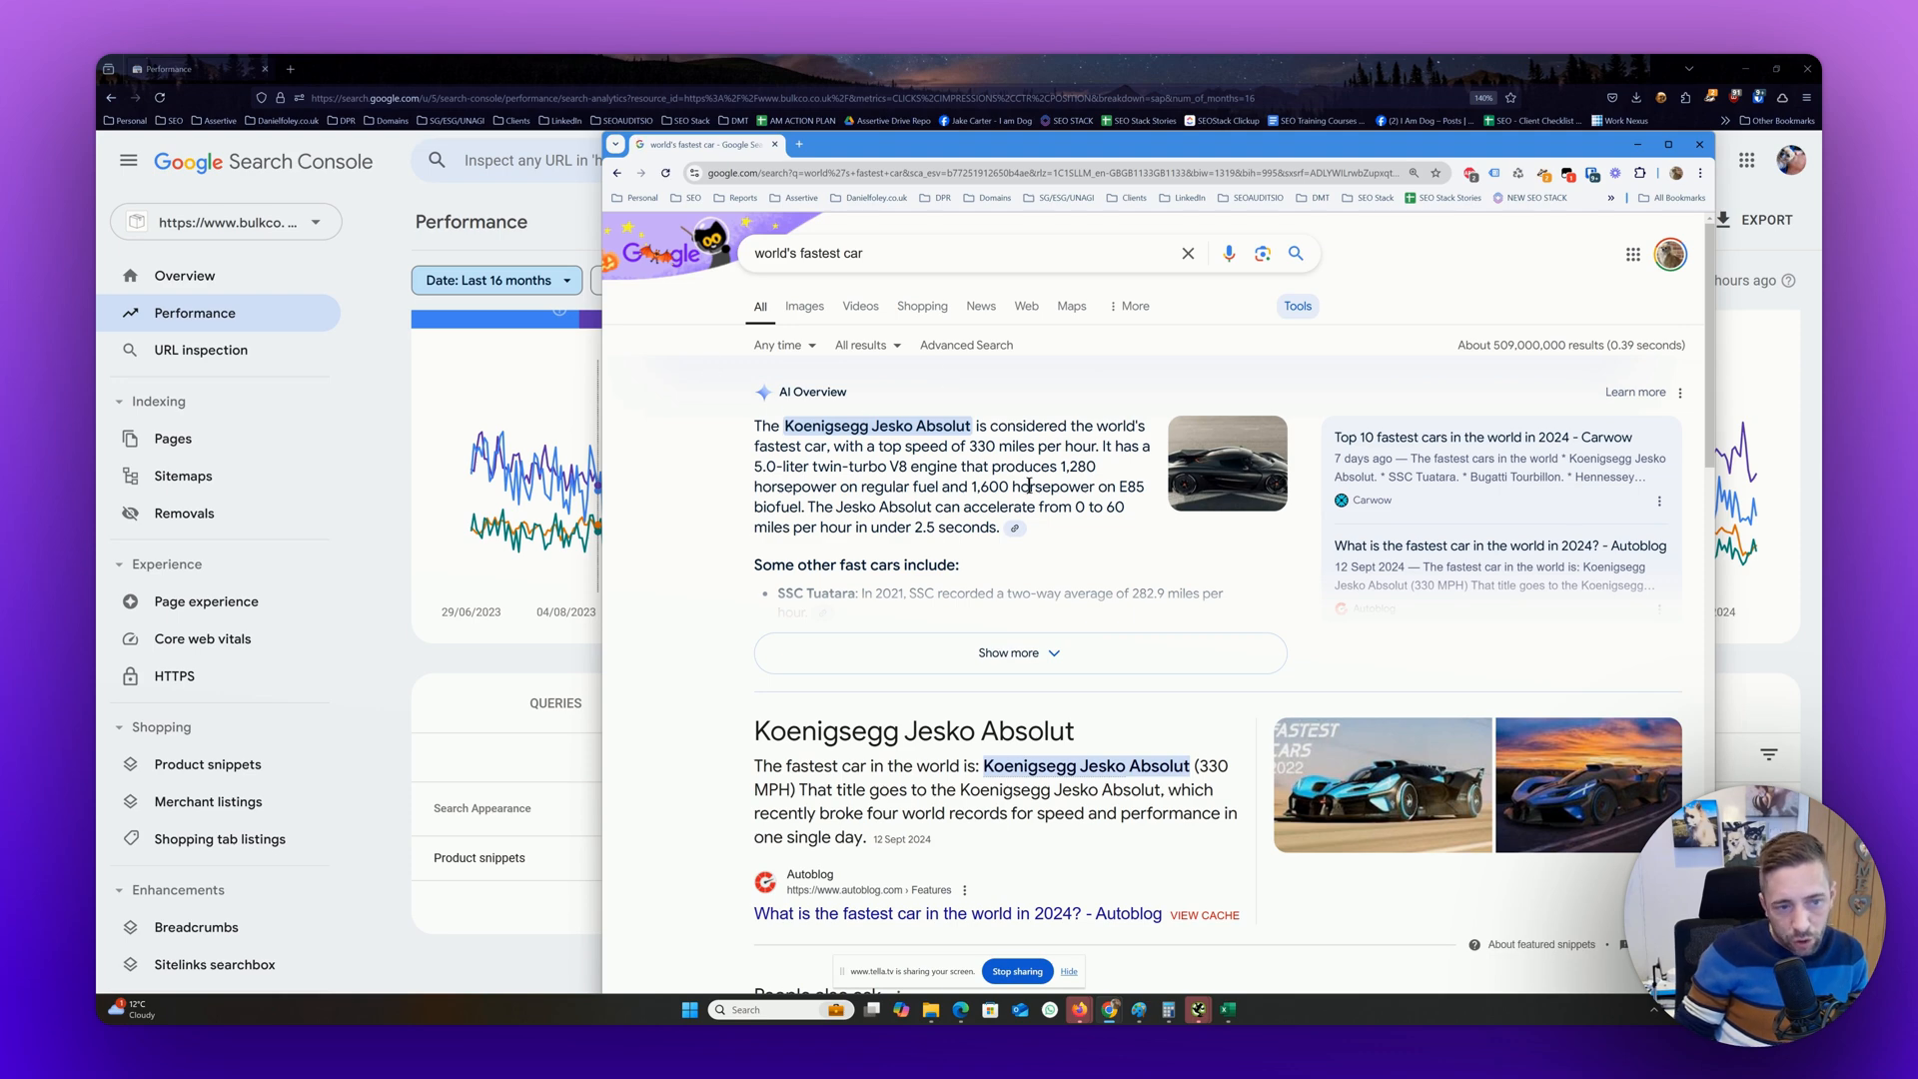
pyautogui.scroll(-2, 1123, 618)
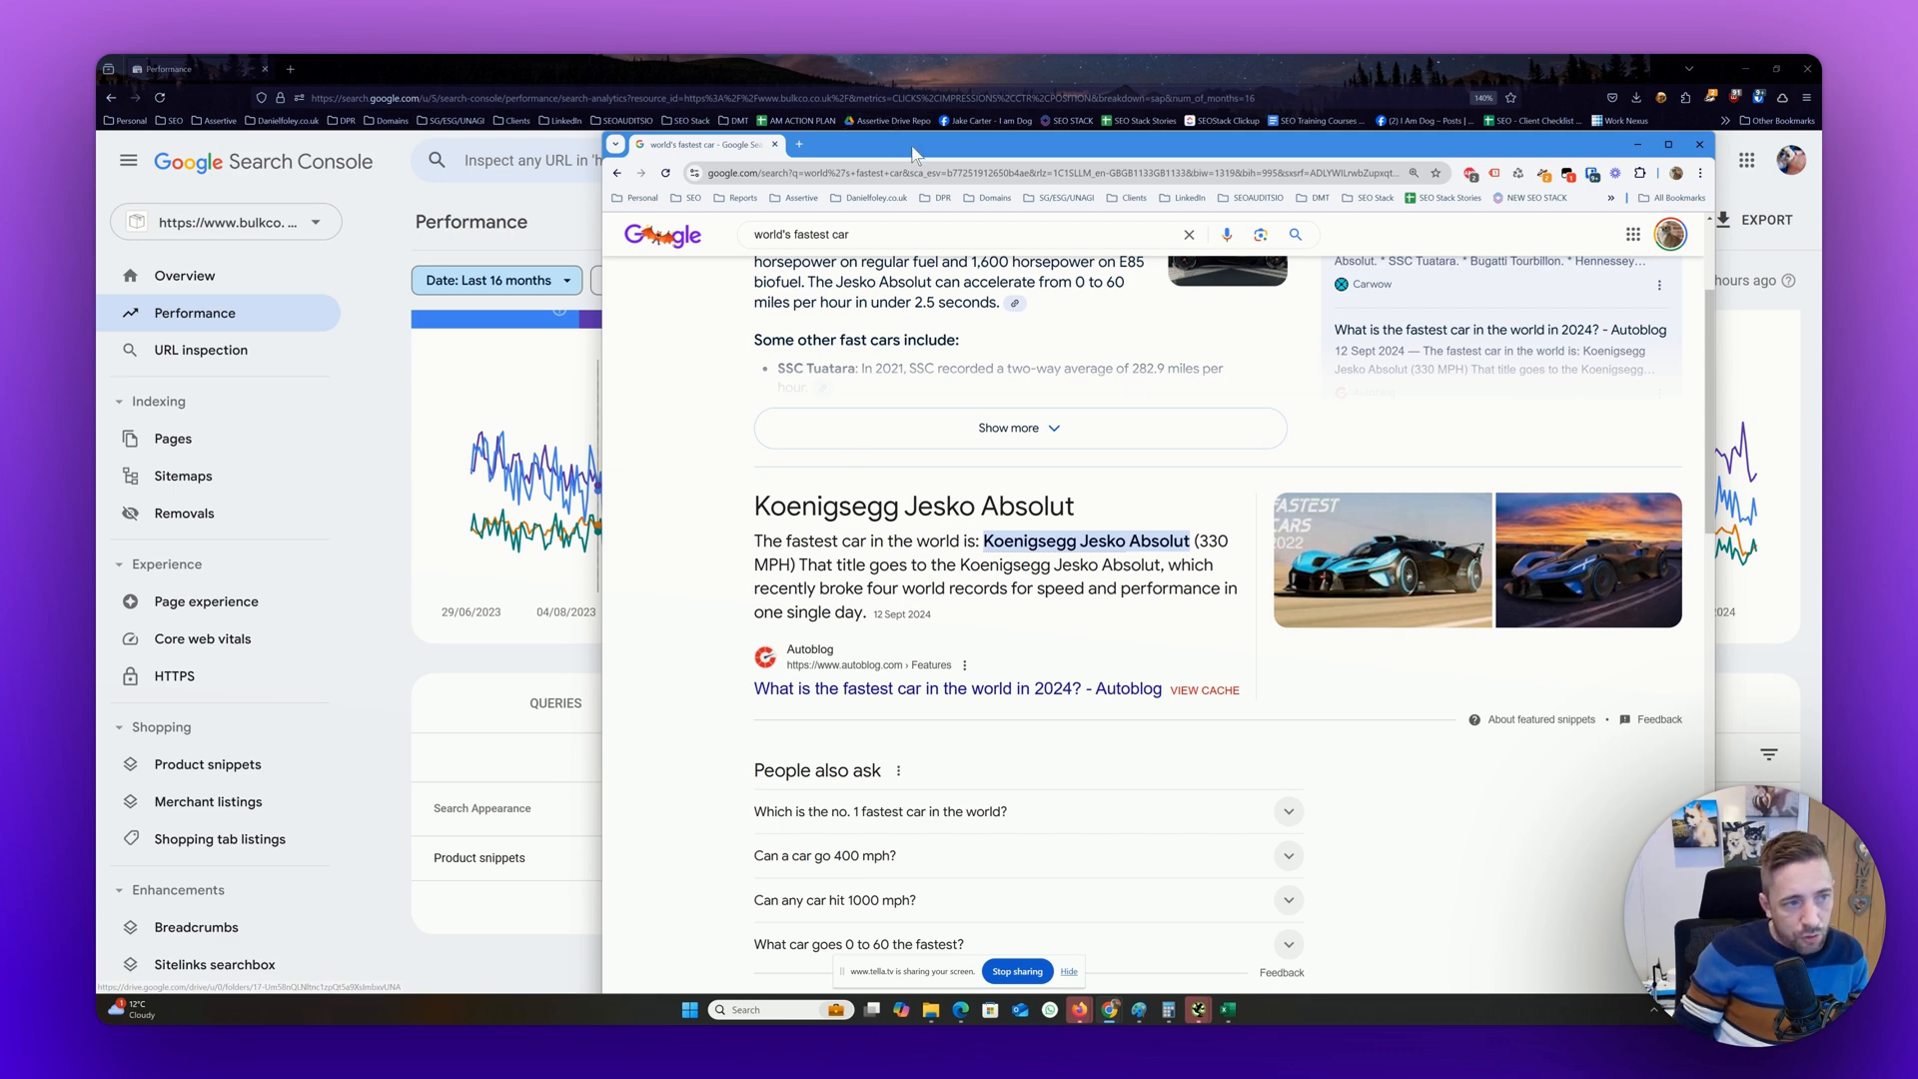
# Move the Google results window out of the way and review the search appearance report in Search Console
pyautogui.moveTo(912, 153); pyautogui.dragTo(1917, 165)
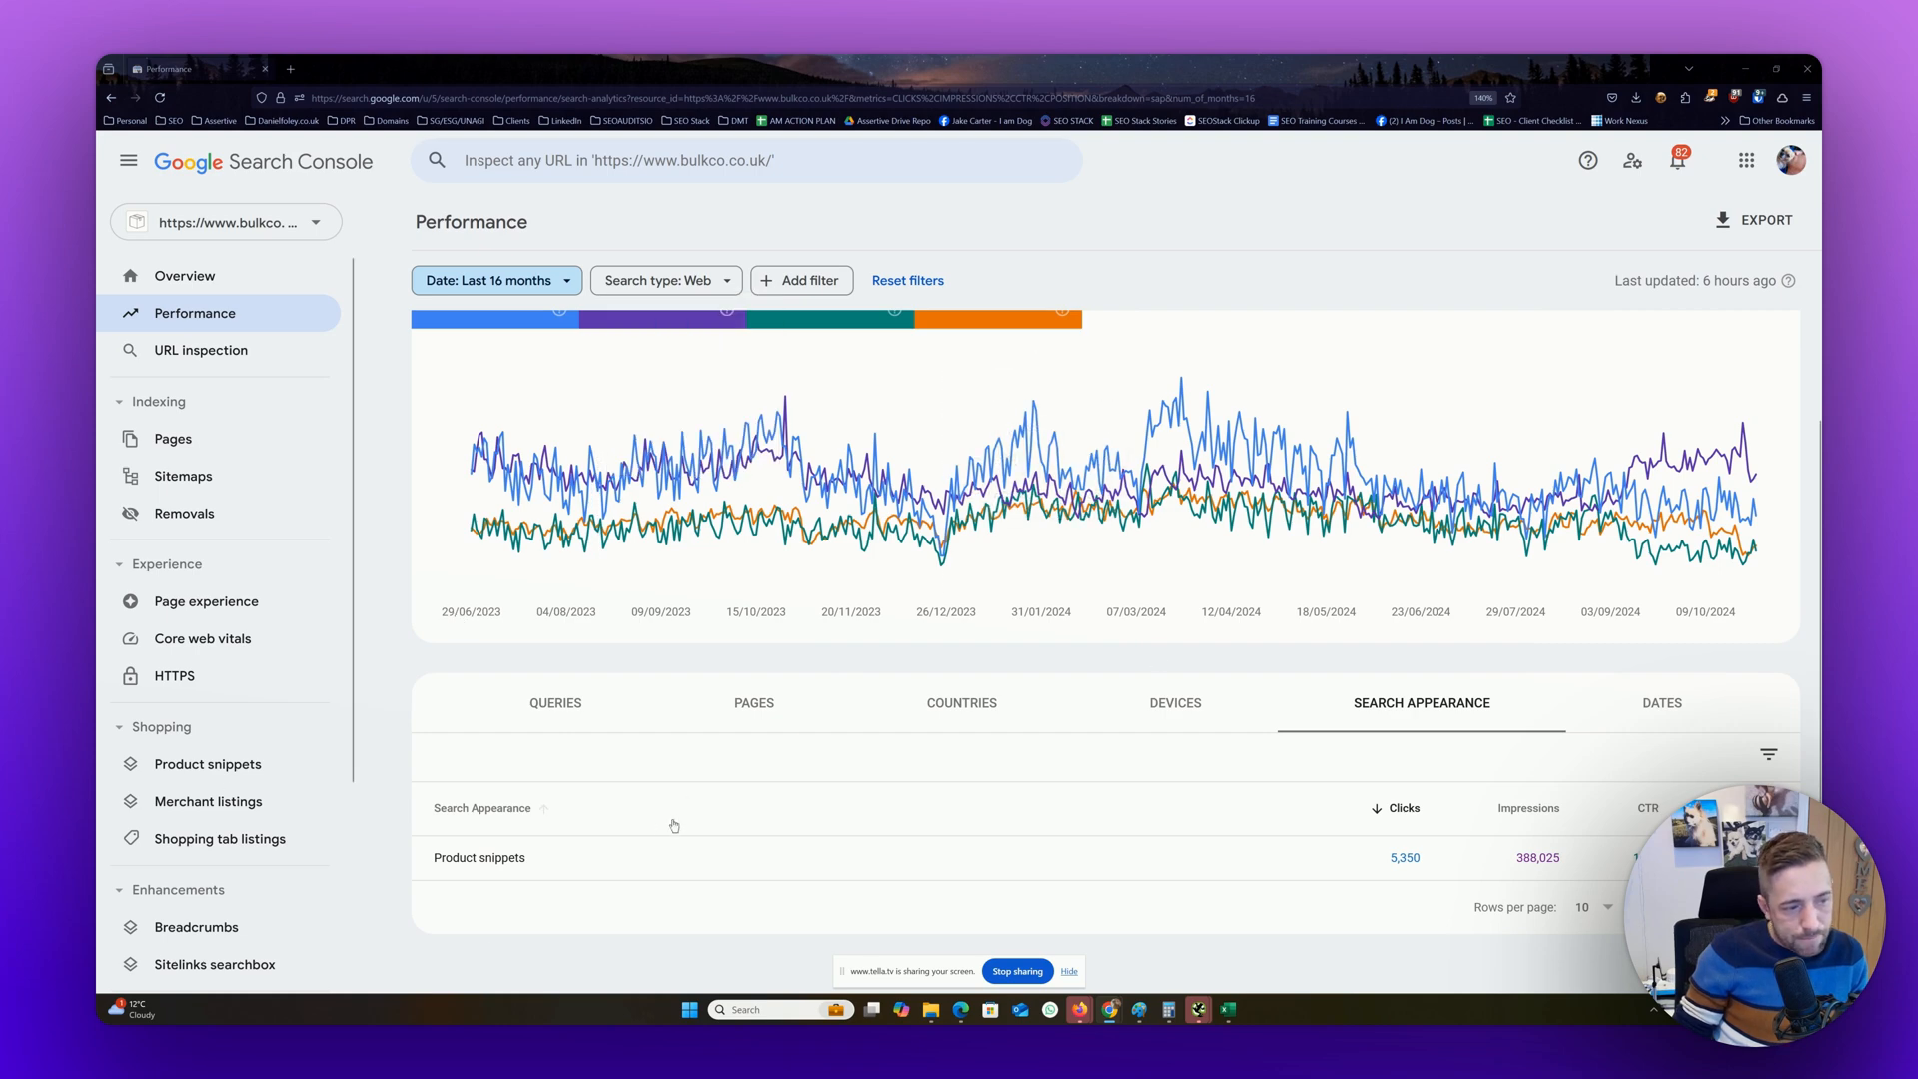
pyautogui.scroll(2, 745, 619)
pyautogui.scroll(-1, 699, 449)
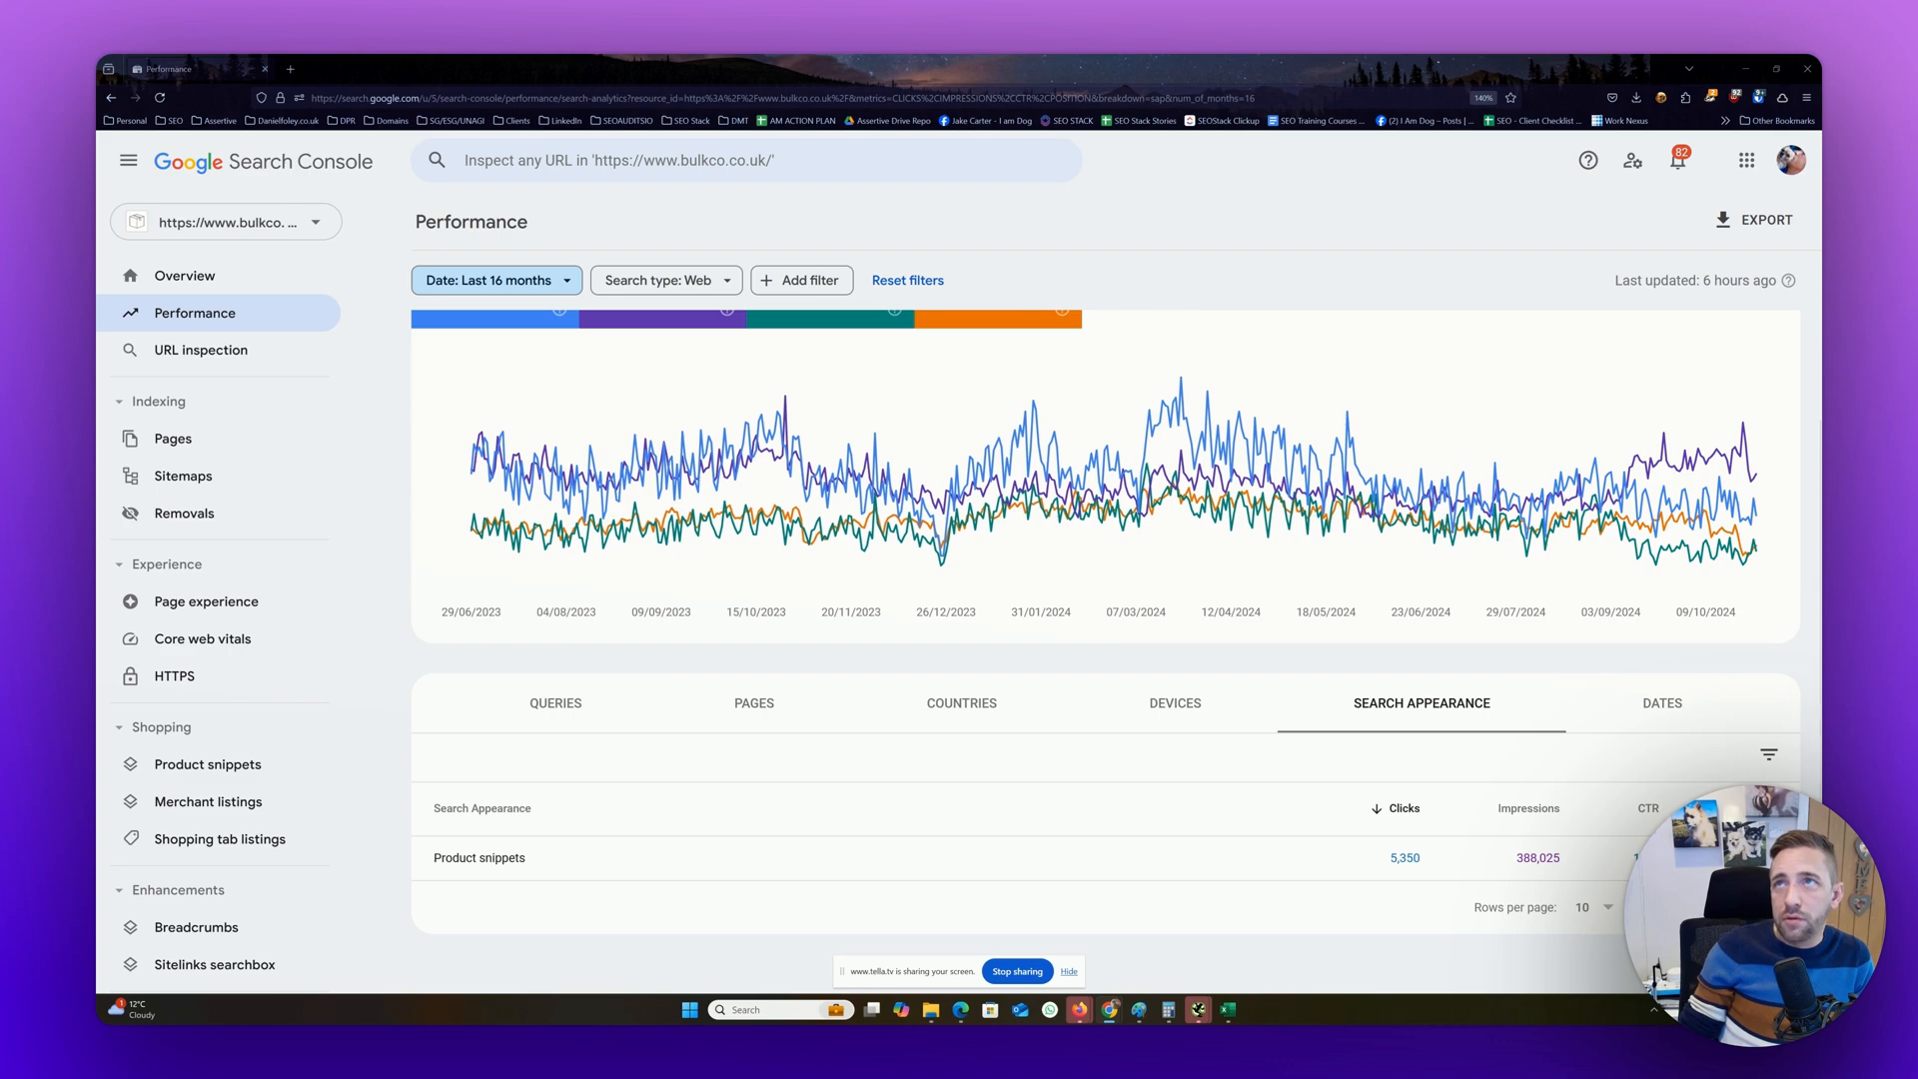
# Bring the Google results window back over Search Console and look through the organic listings for "world's fastest car"
pyautogui.moveTo(1473, 212); pyautogui.dragTo(1120, 298)
pyautogui.scroll(-8, 1188, 664)
pyautogui.scroll(-2, 1187, 663)
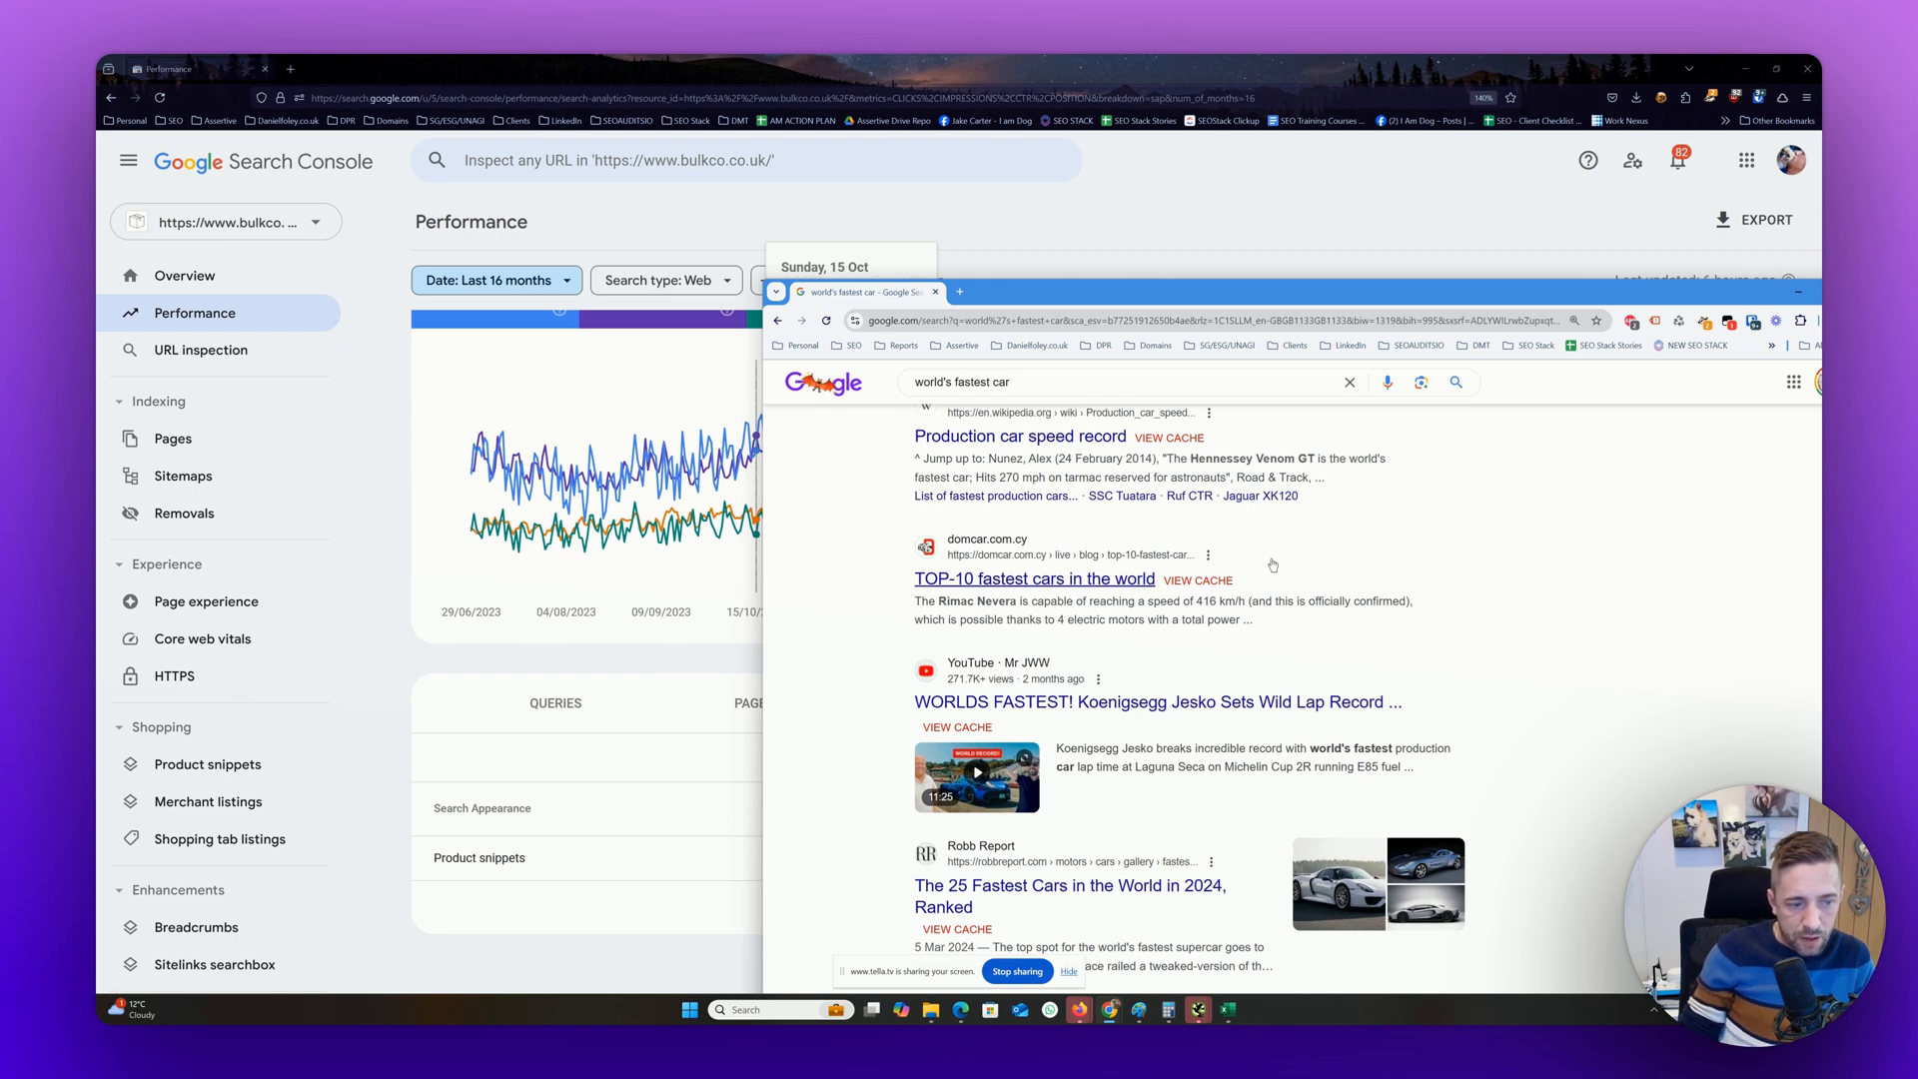
# Look back over the People also ask section and featured snippet for "world's fastest car", and return to Search Console
pyautogui.scroll(6, 959, 649)
pyautogui.scroll(-3, 1036, 603)
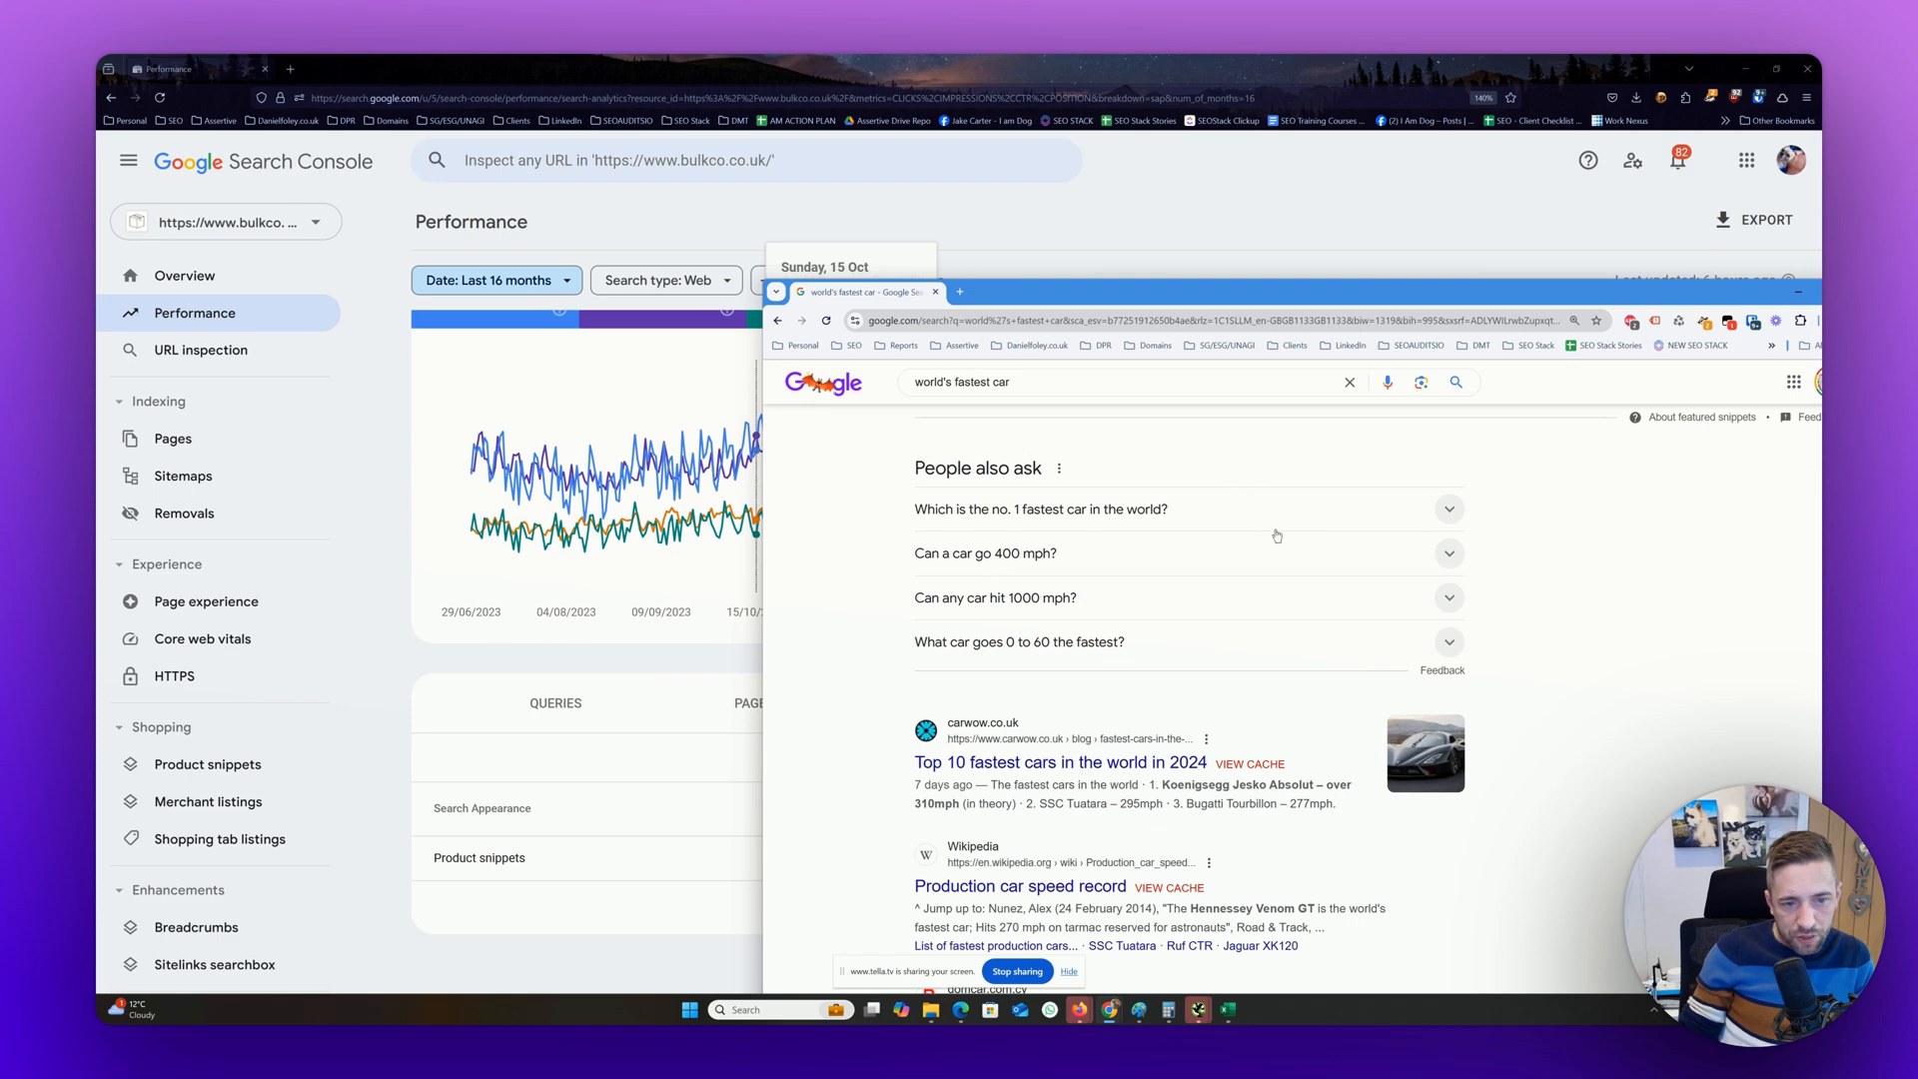
pyautogui.scroll(4, 1122, 509)
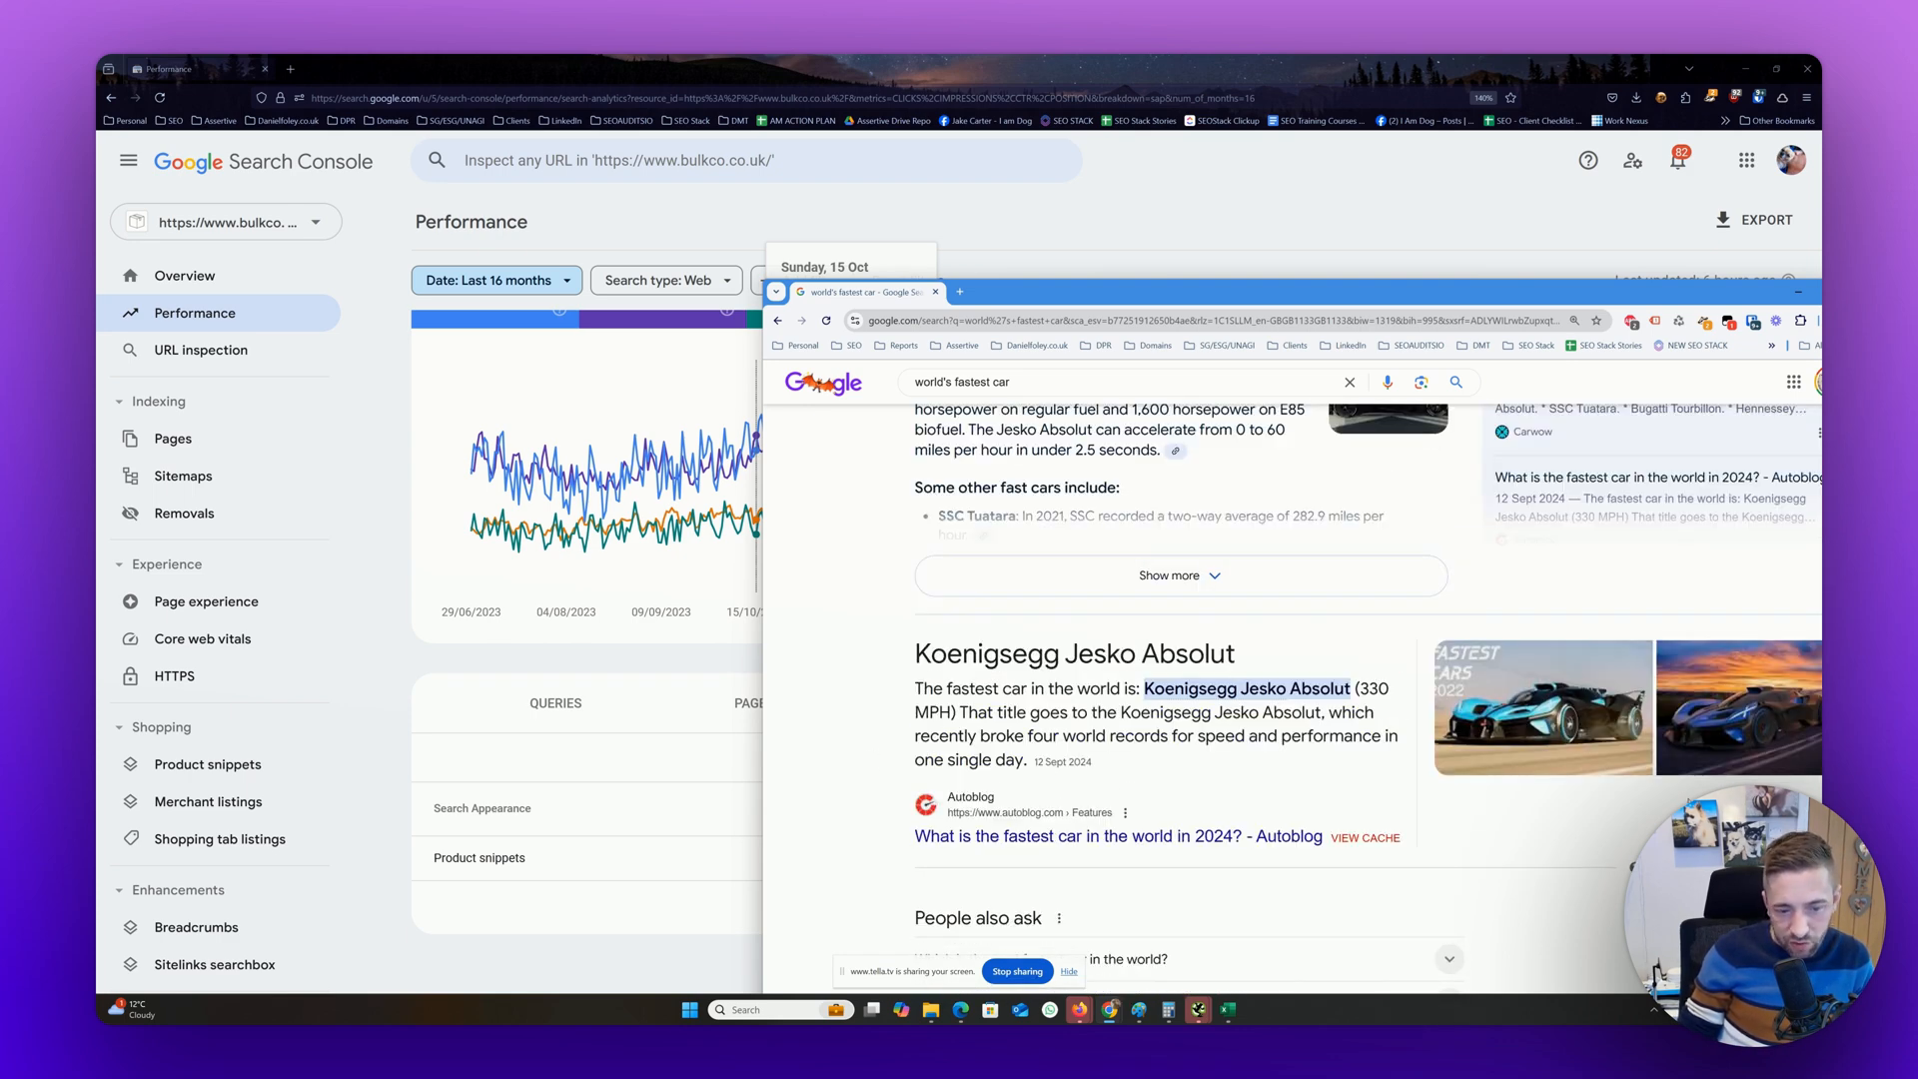
pyautogui.click(757, 671)
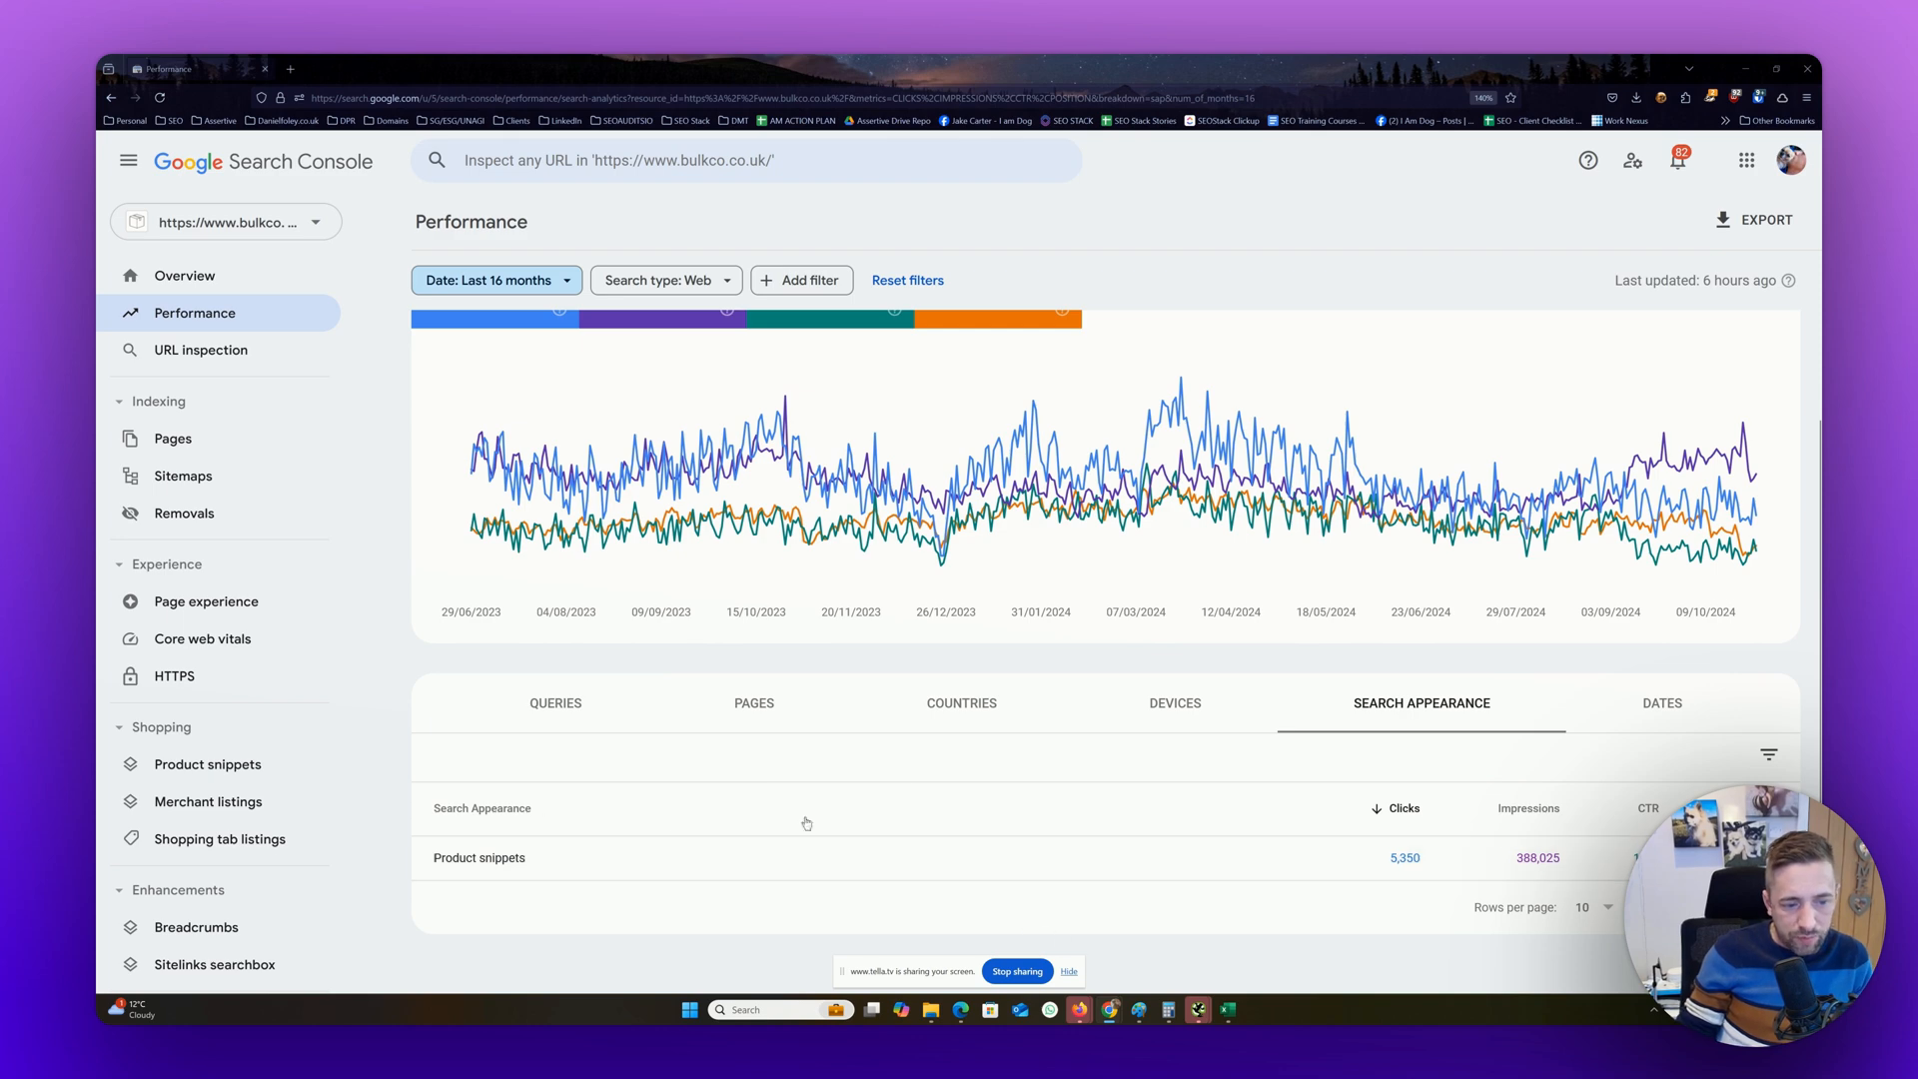
# Break the performance report down by date and review the daily clicks, impressions, CTR and position
pyautogui.click(1666, 701)
pyautogui.scroll(-3, 1663, 702)
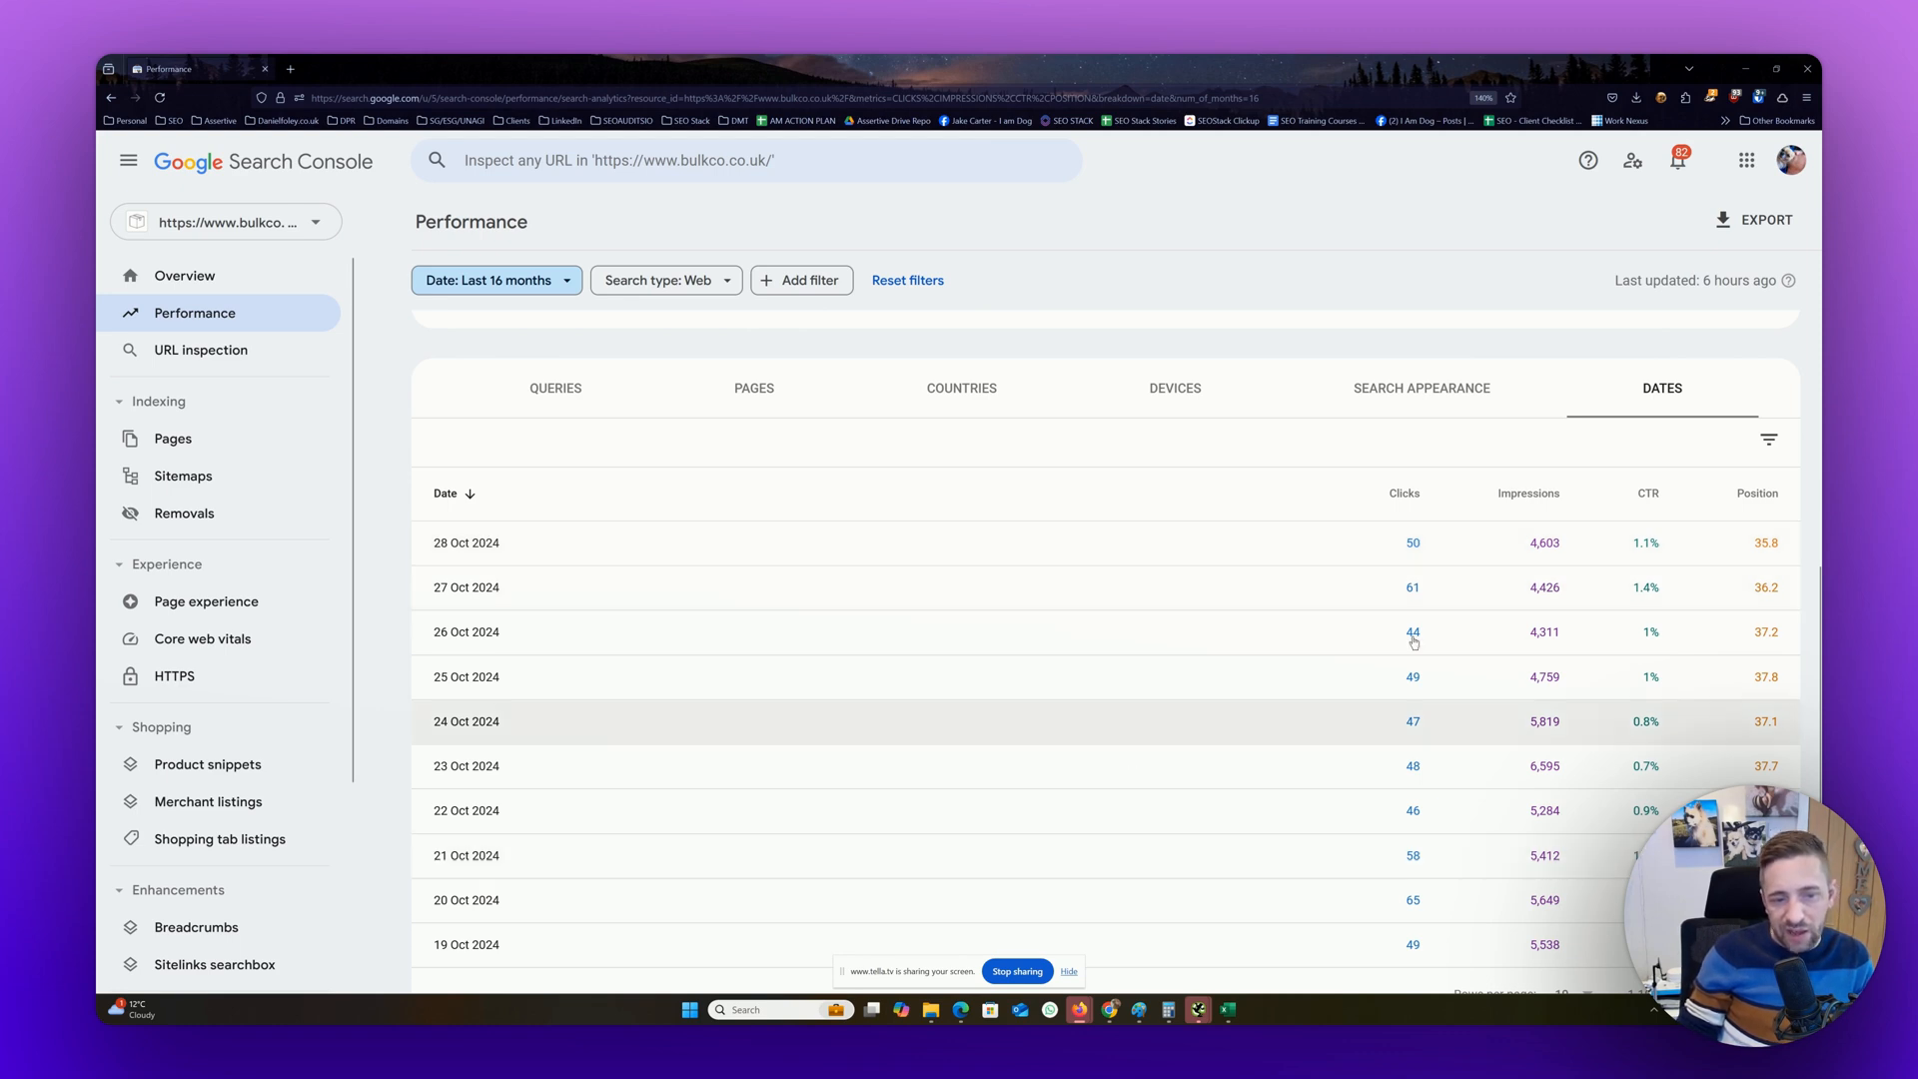
pyautogui.scroll(-2, 492, 545)
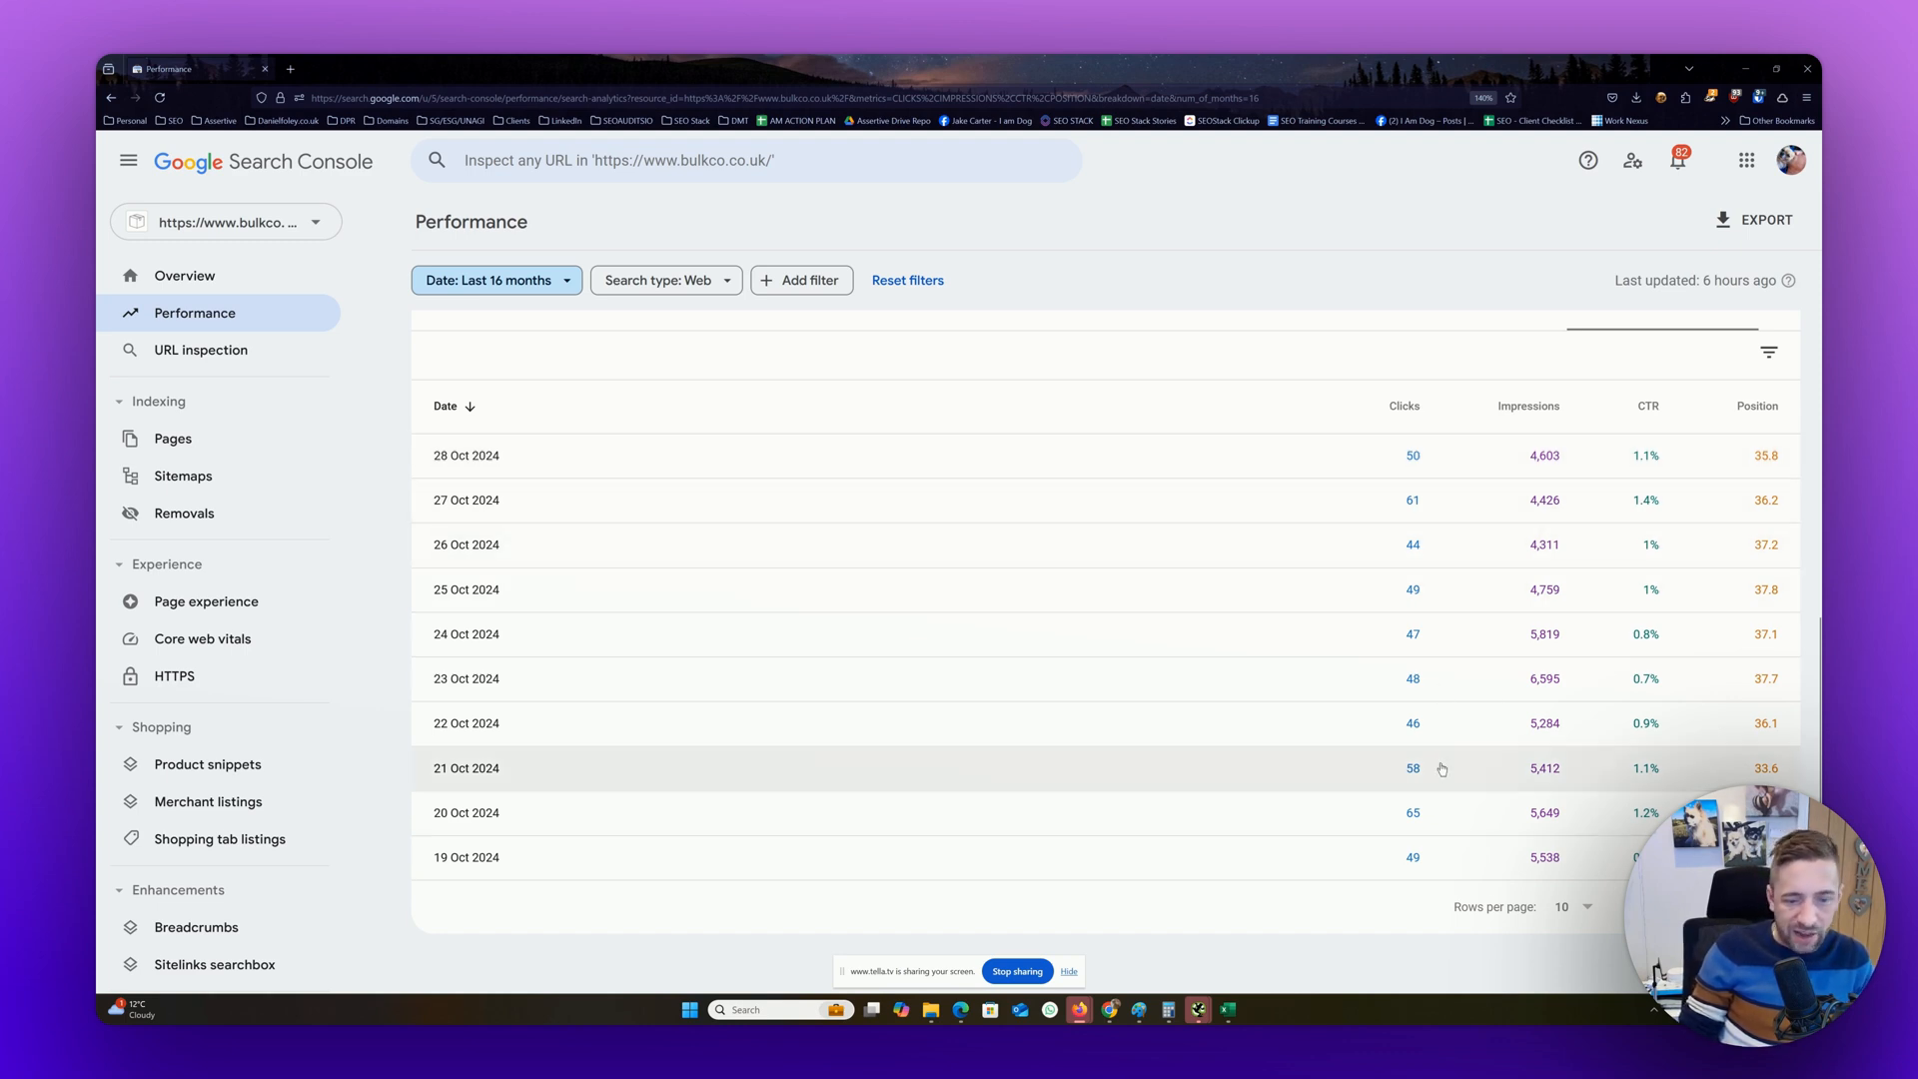
pyautogui.scroll(3, 1434, 770)
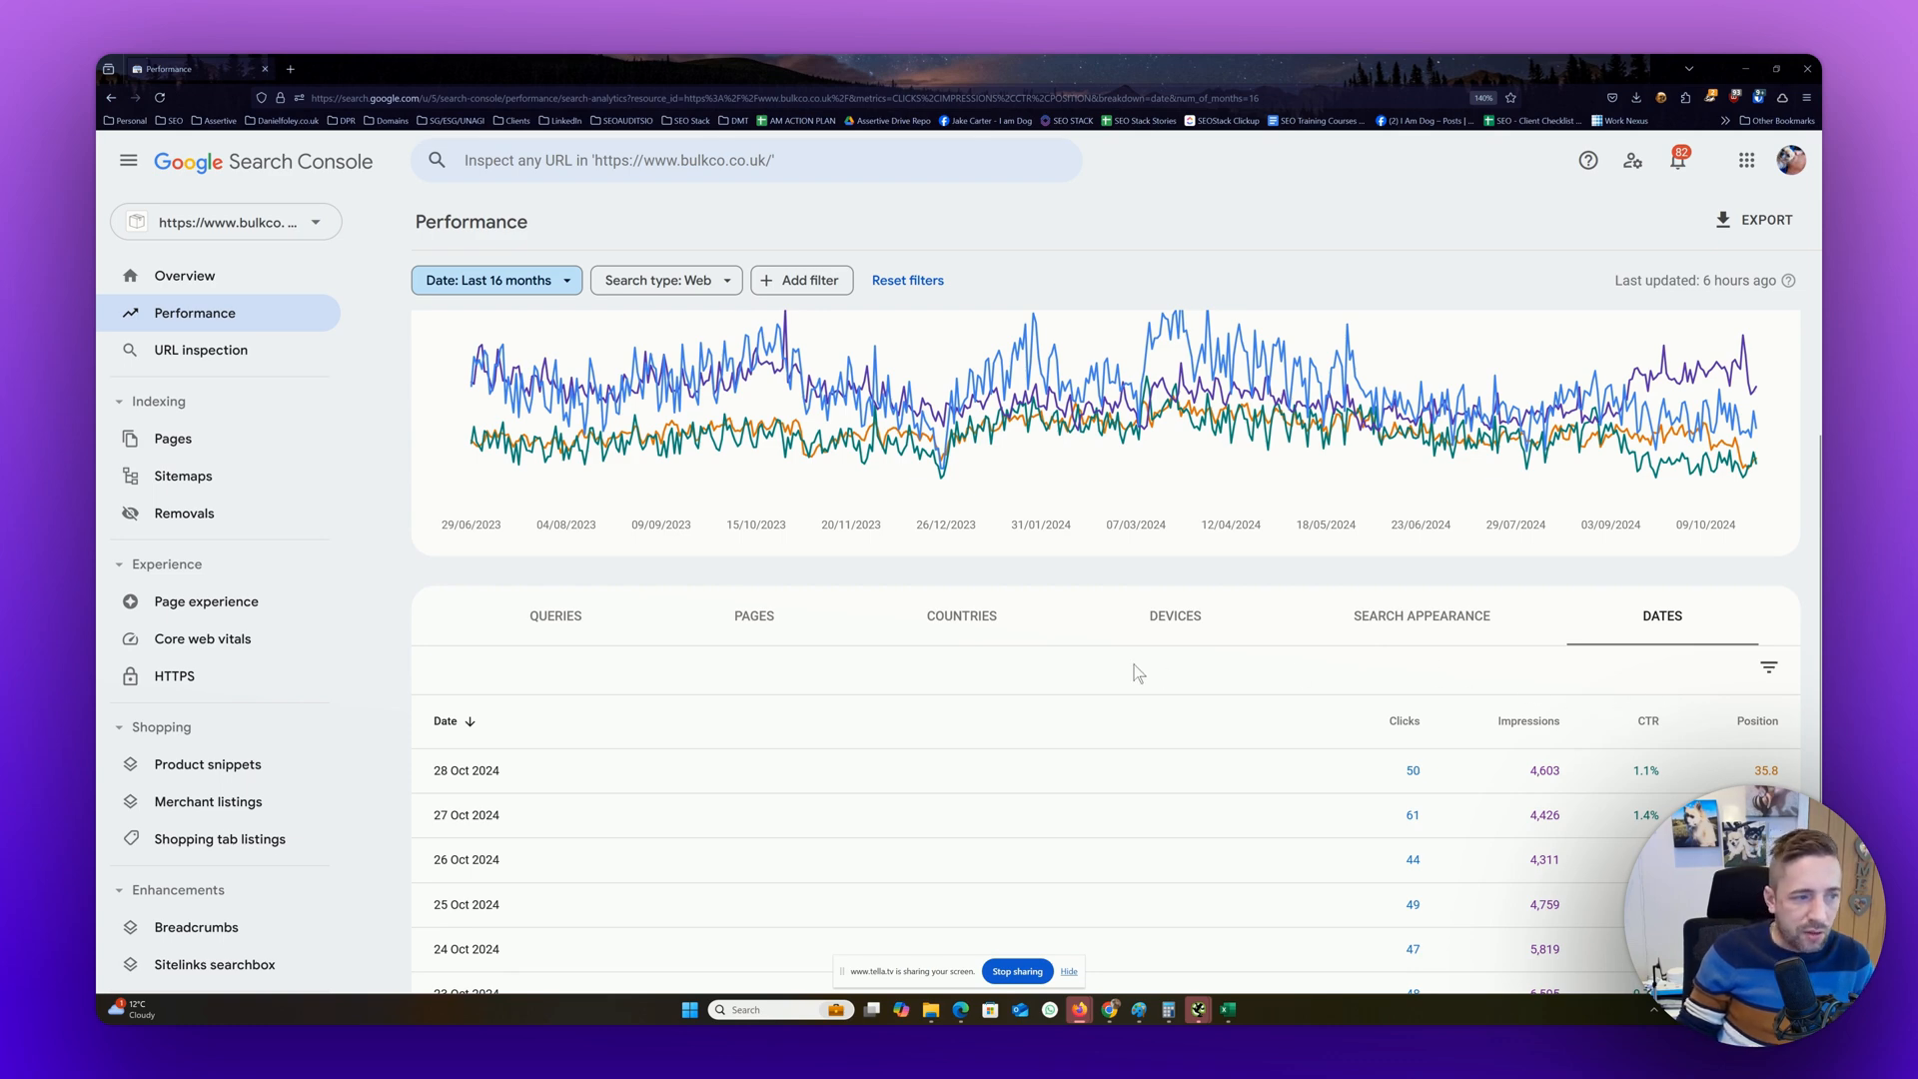
# Switch the performance table to queries and filter it to top queries containing "bulk"
pyautogui.click(551, 632)
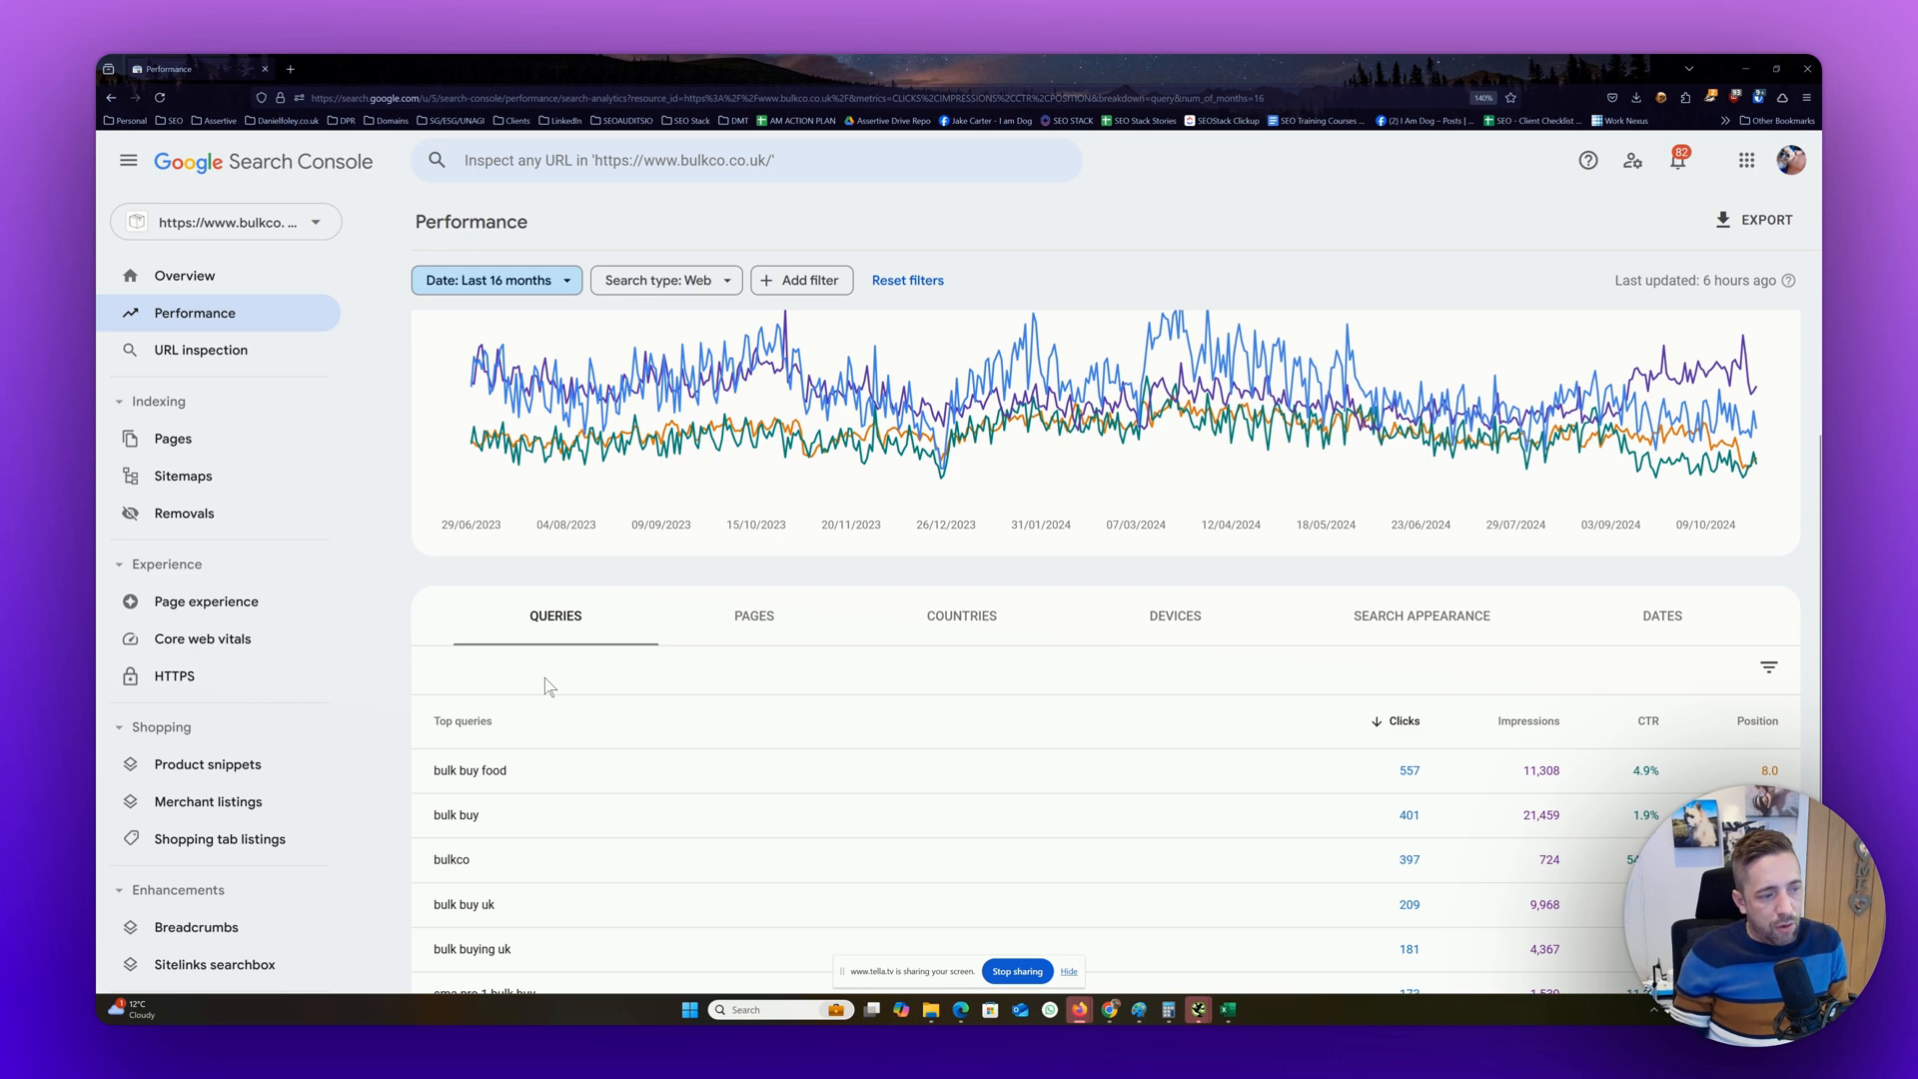
pyautogui.scroll(-3, 544, 679)
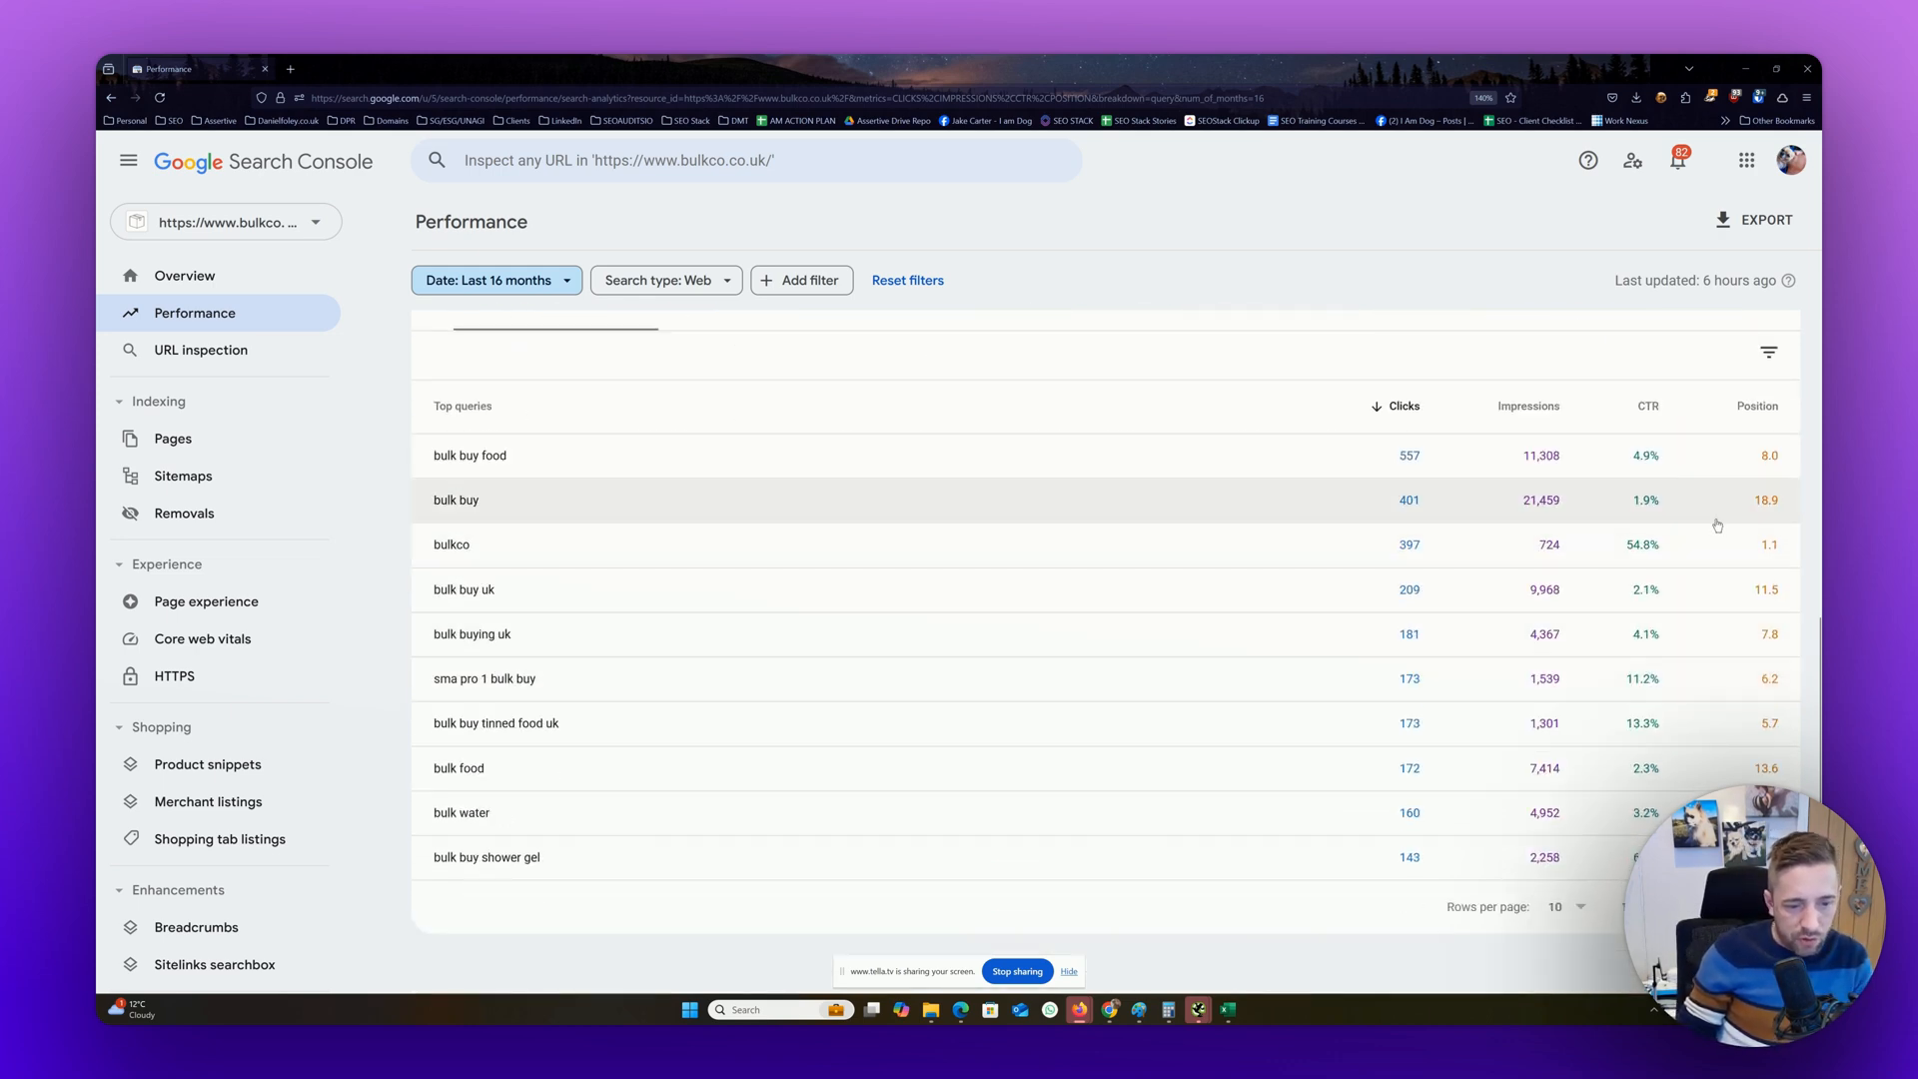
pyautogui.click(1769, 353)
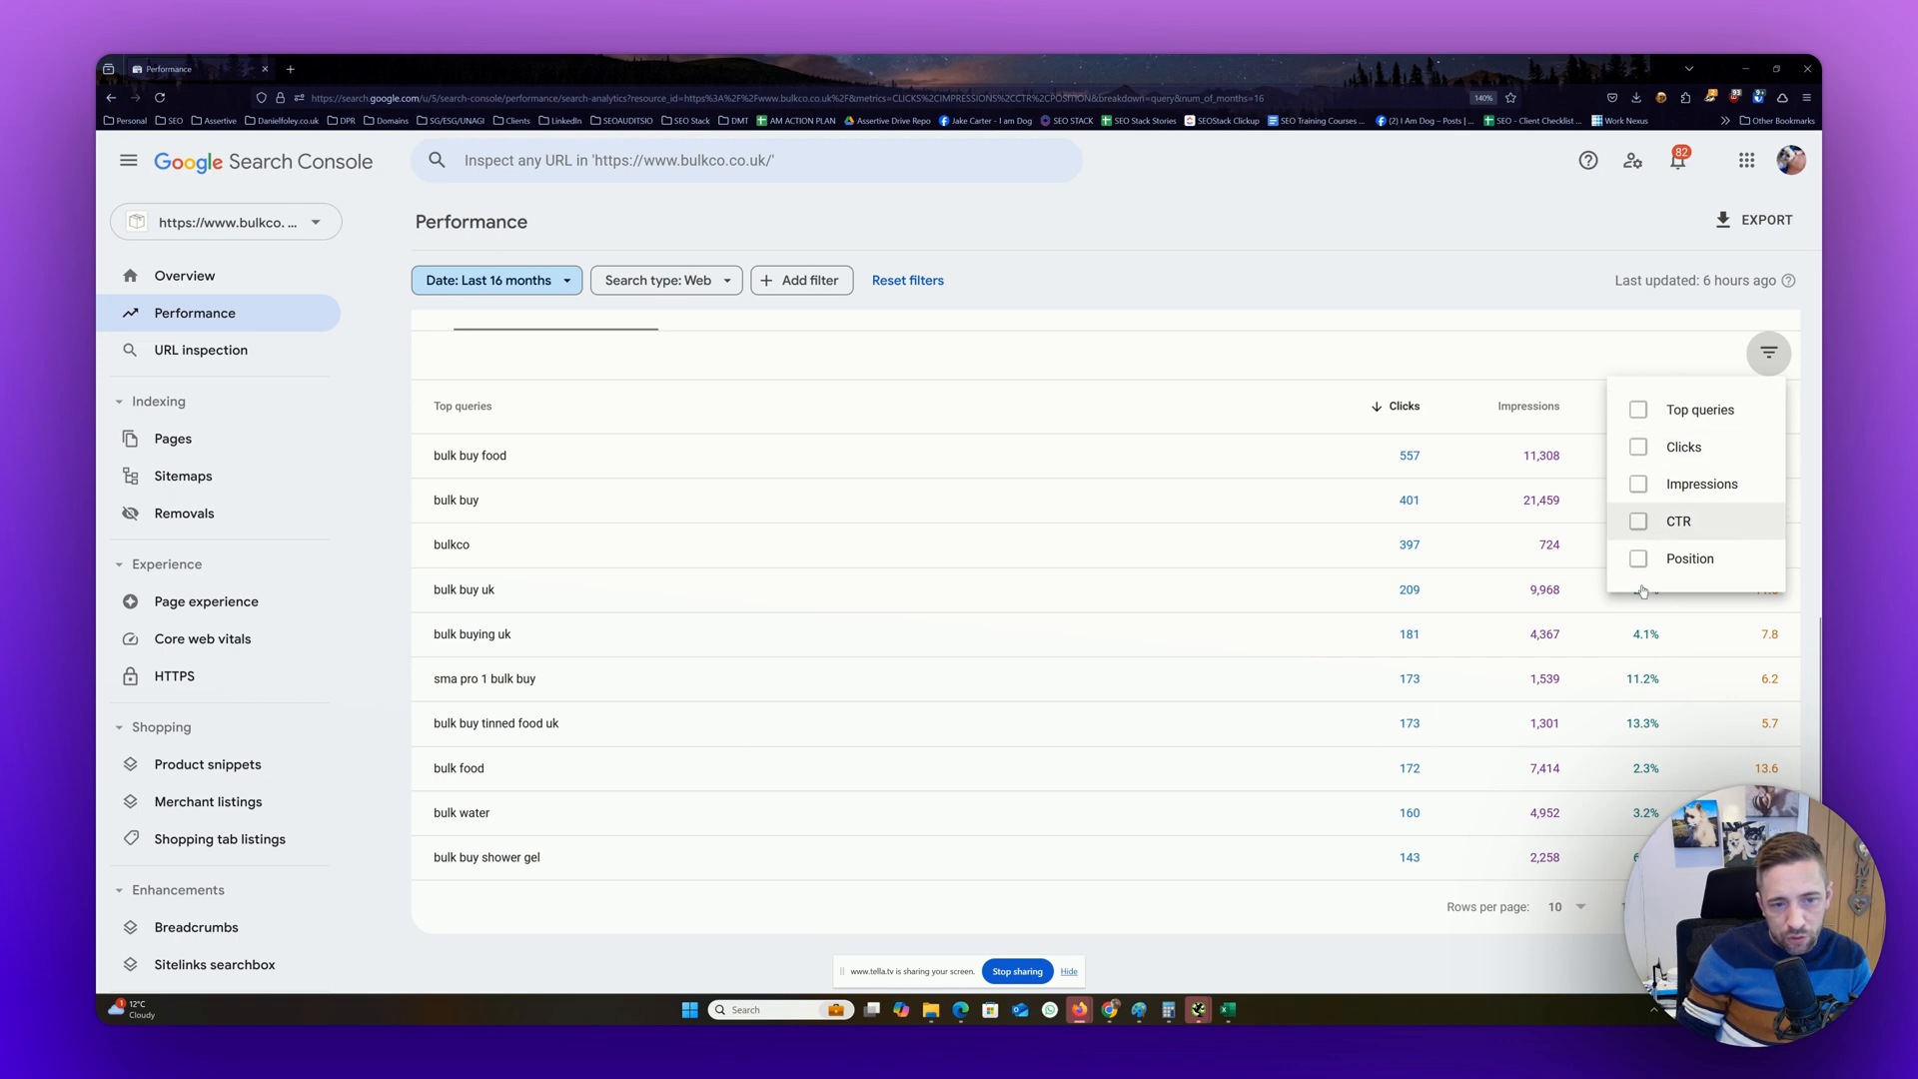
pyautogui.click(1638, 410)
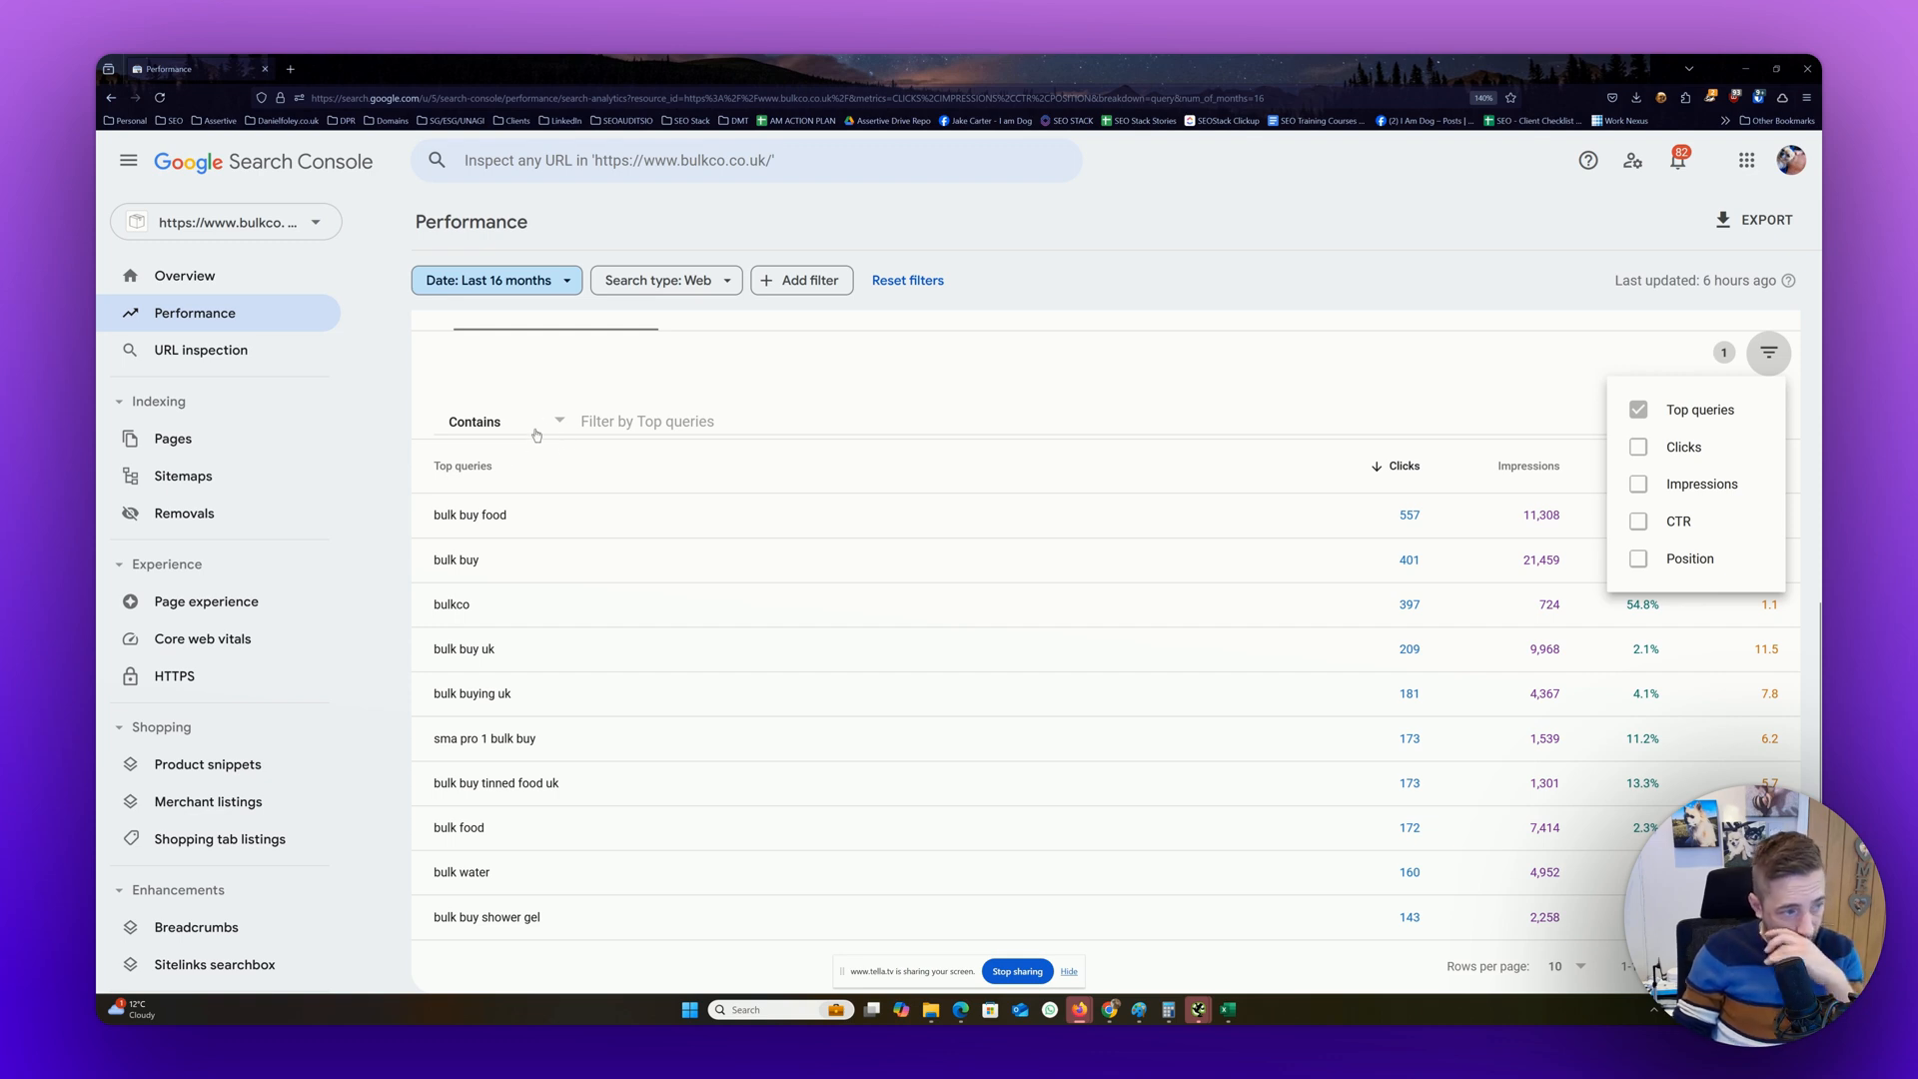
pyautogui.click(667, 427)
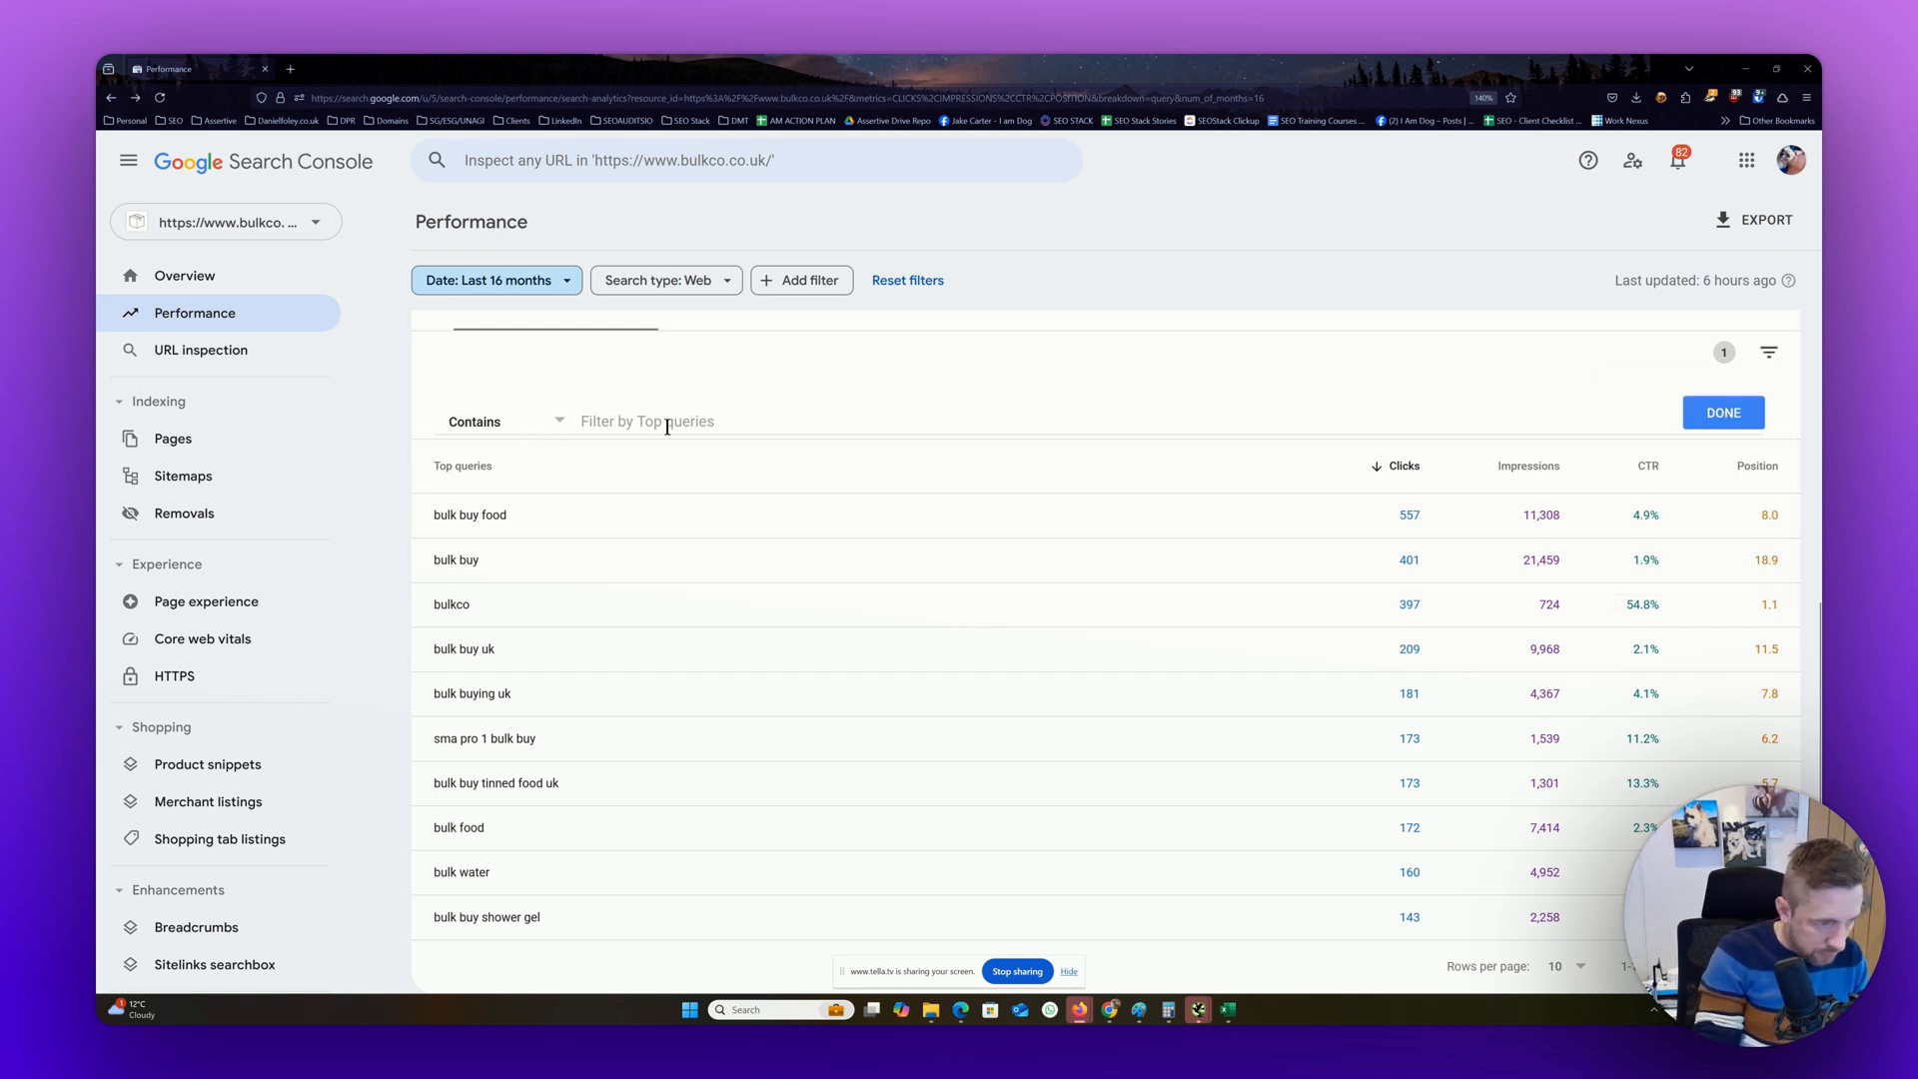
pyautogui.click(668, 427)
pyautogui.write('b')
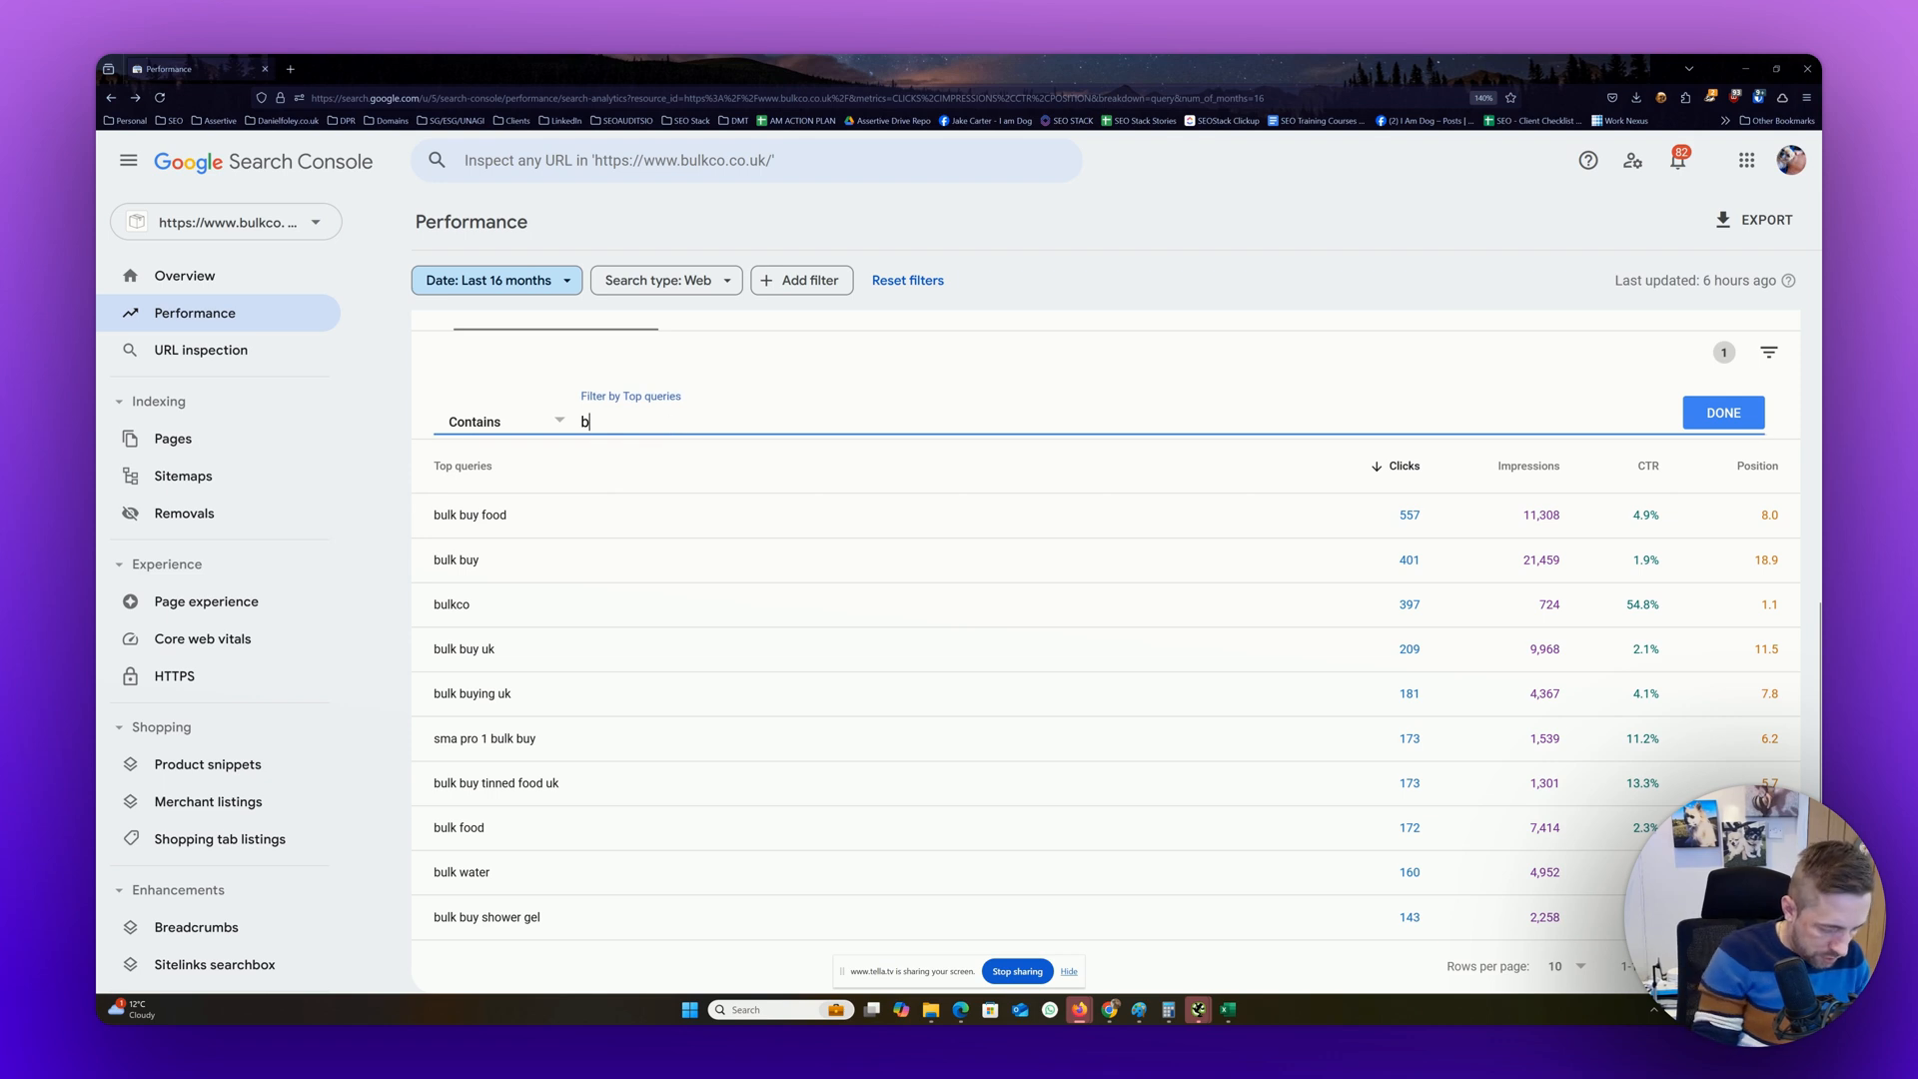
pyautogui.write('ulk')
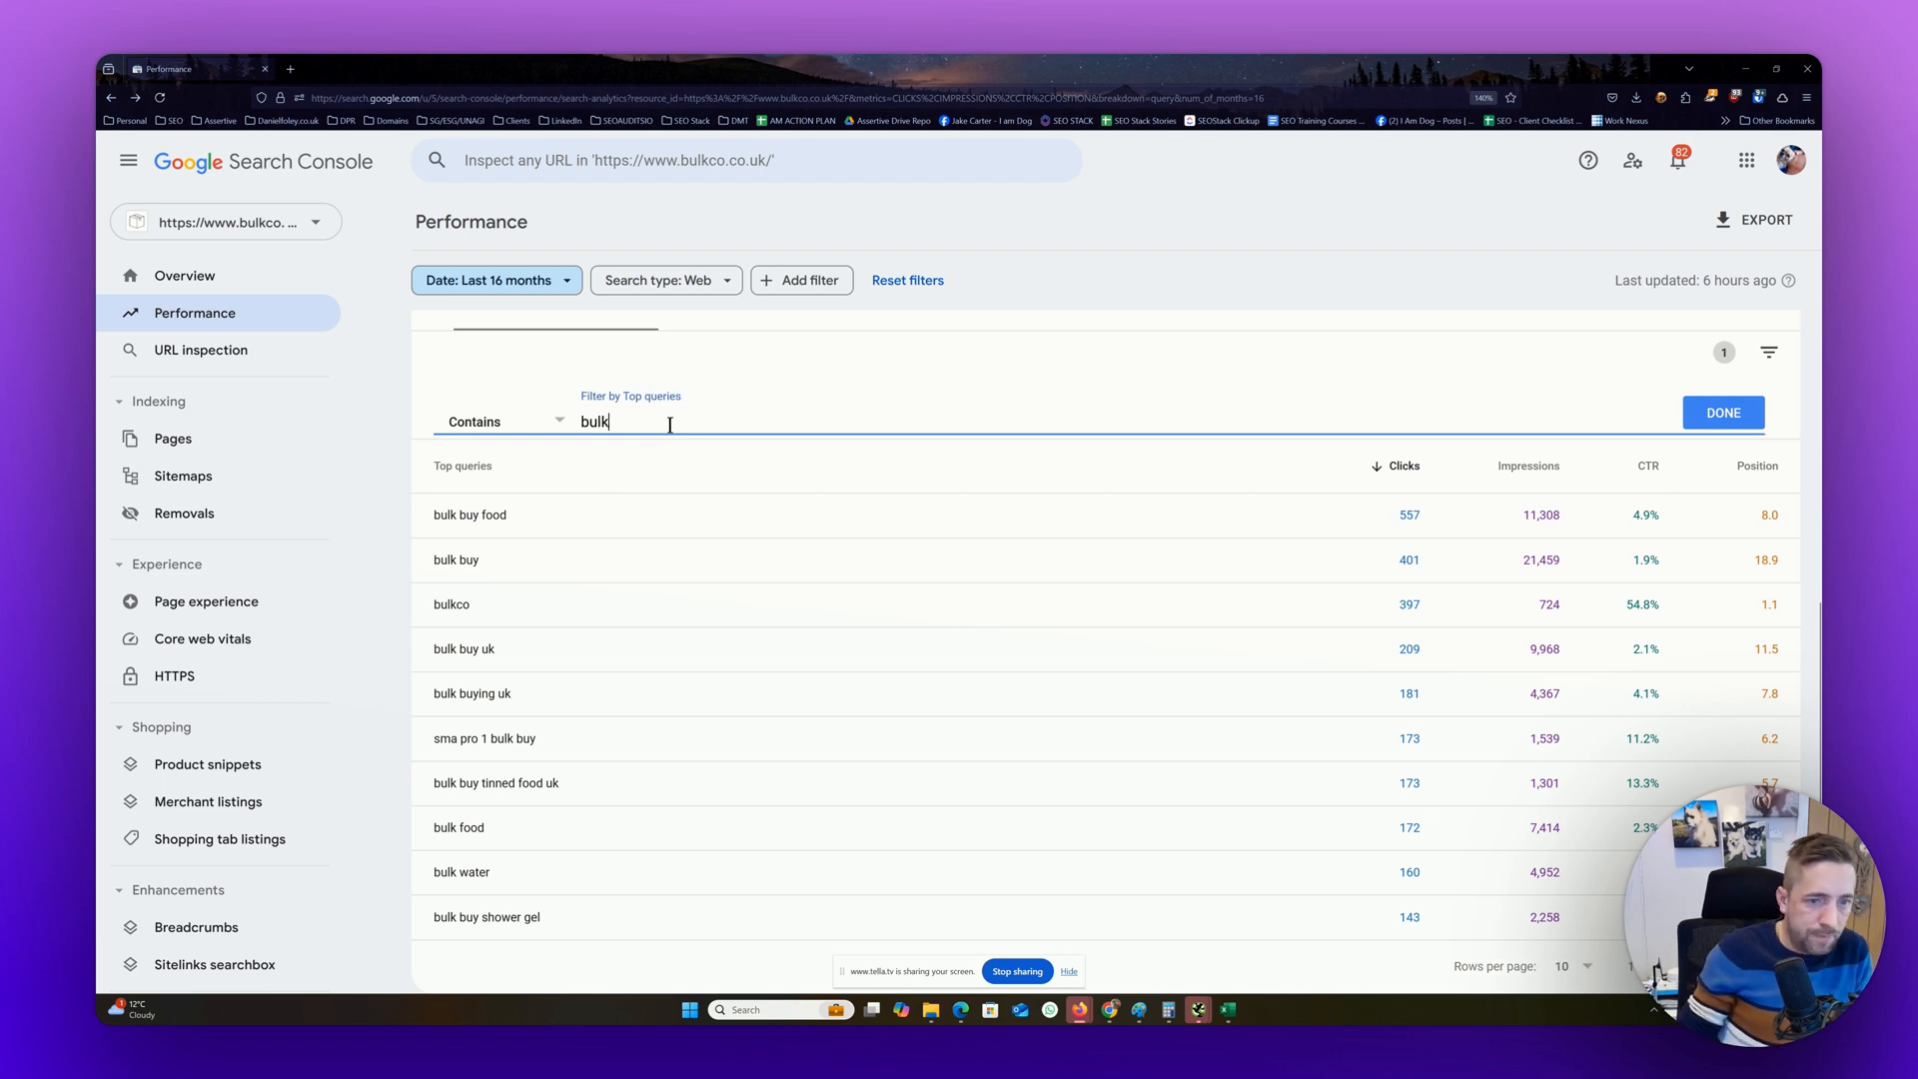
pyautogui.click(1721, 414)
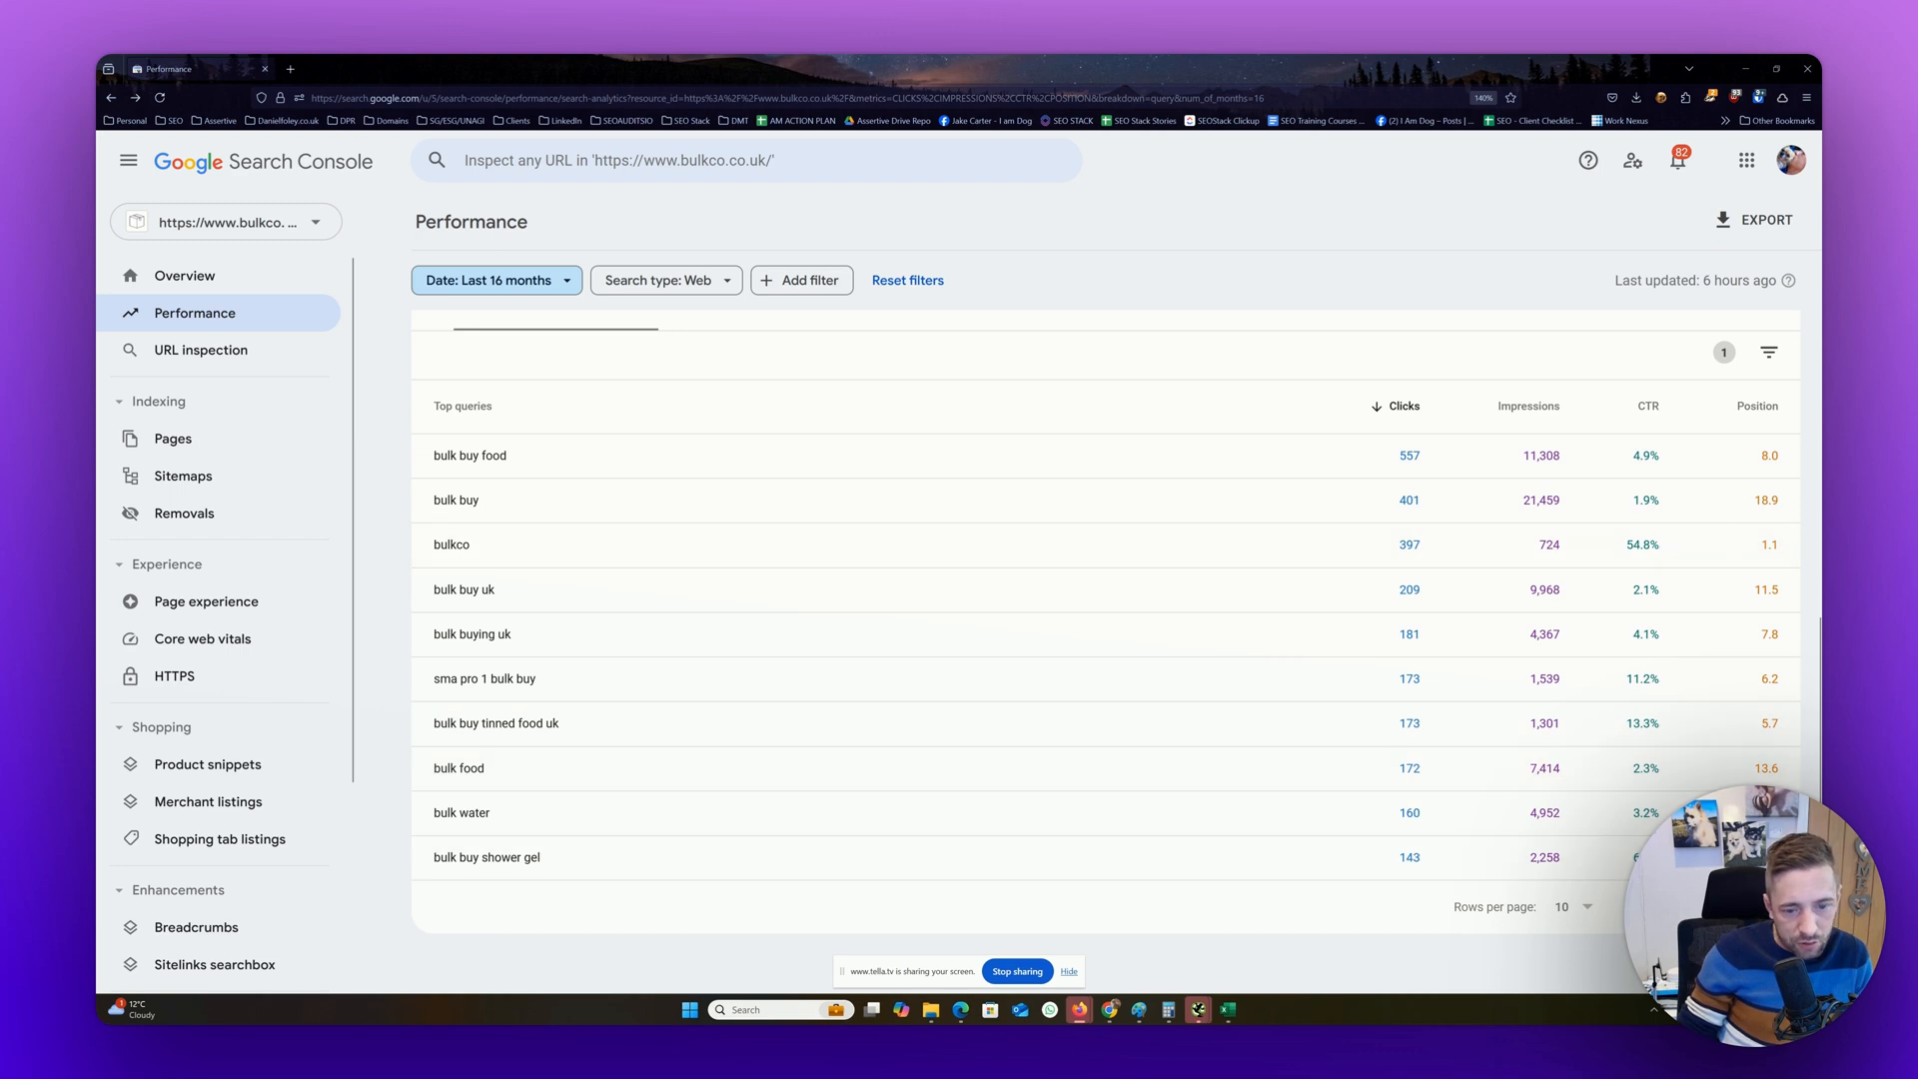
# Add a position filter to the queries table, keeping only queries with a position smaller than 10
pyautogui.click(1771, 367)
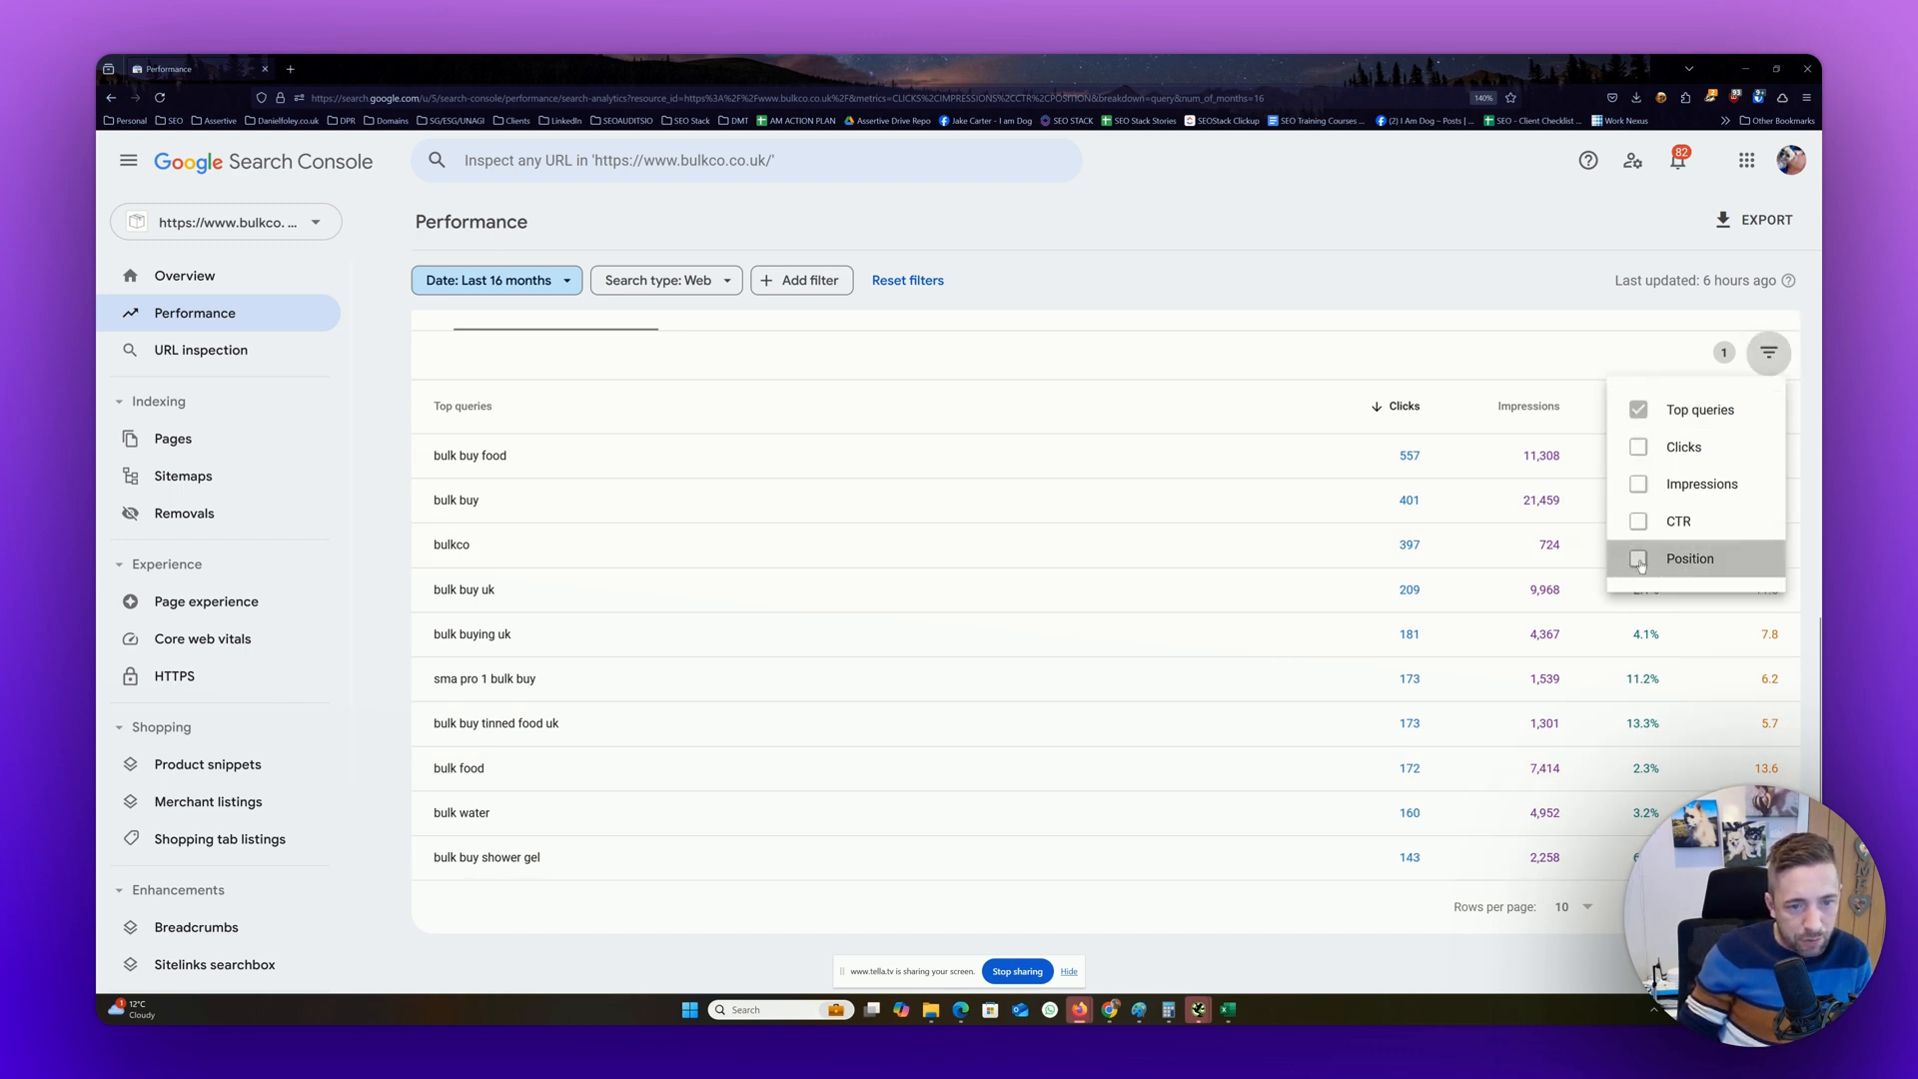
pyautogui.click(1688, 559)
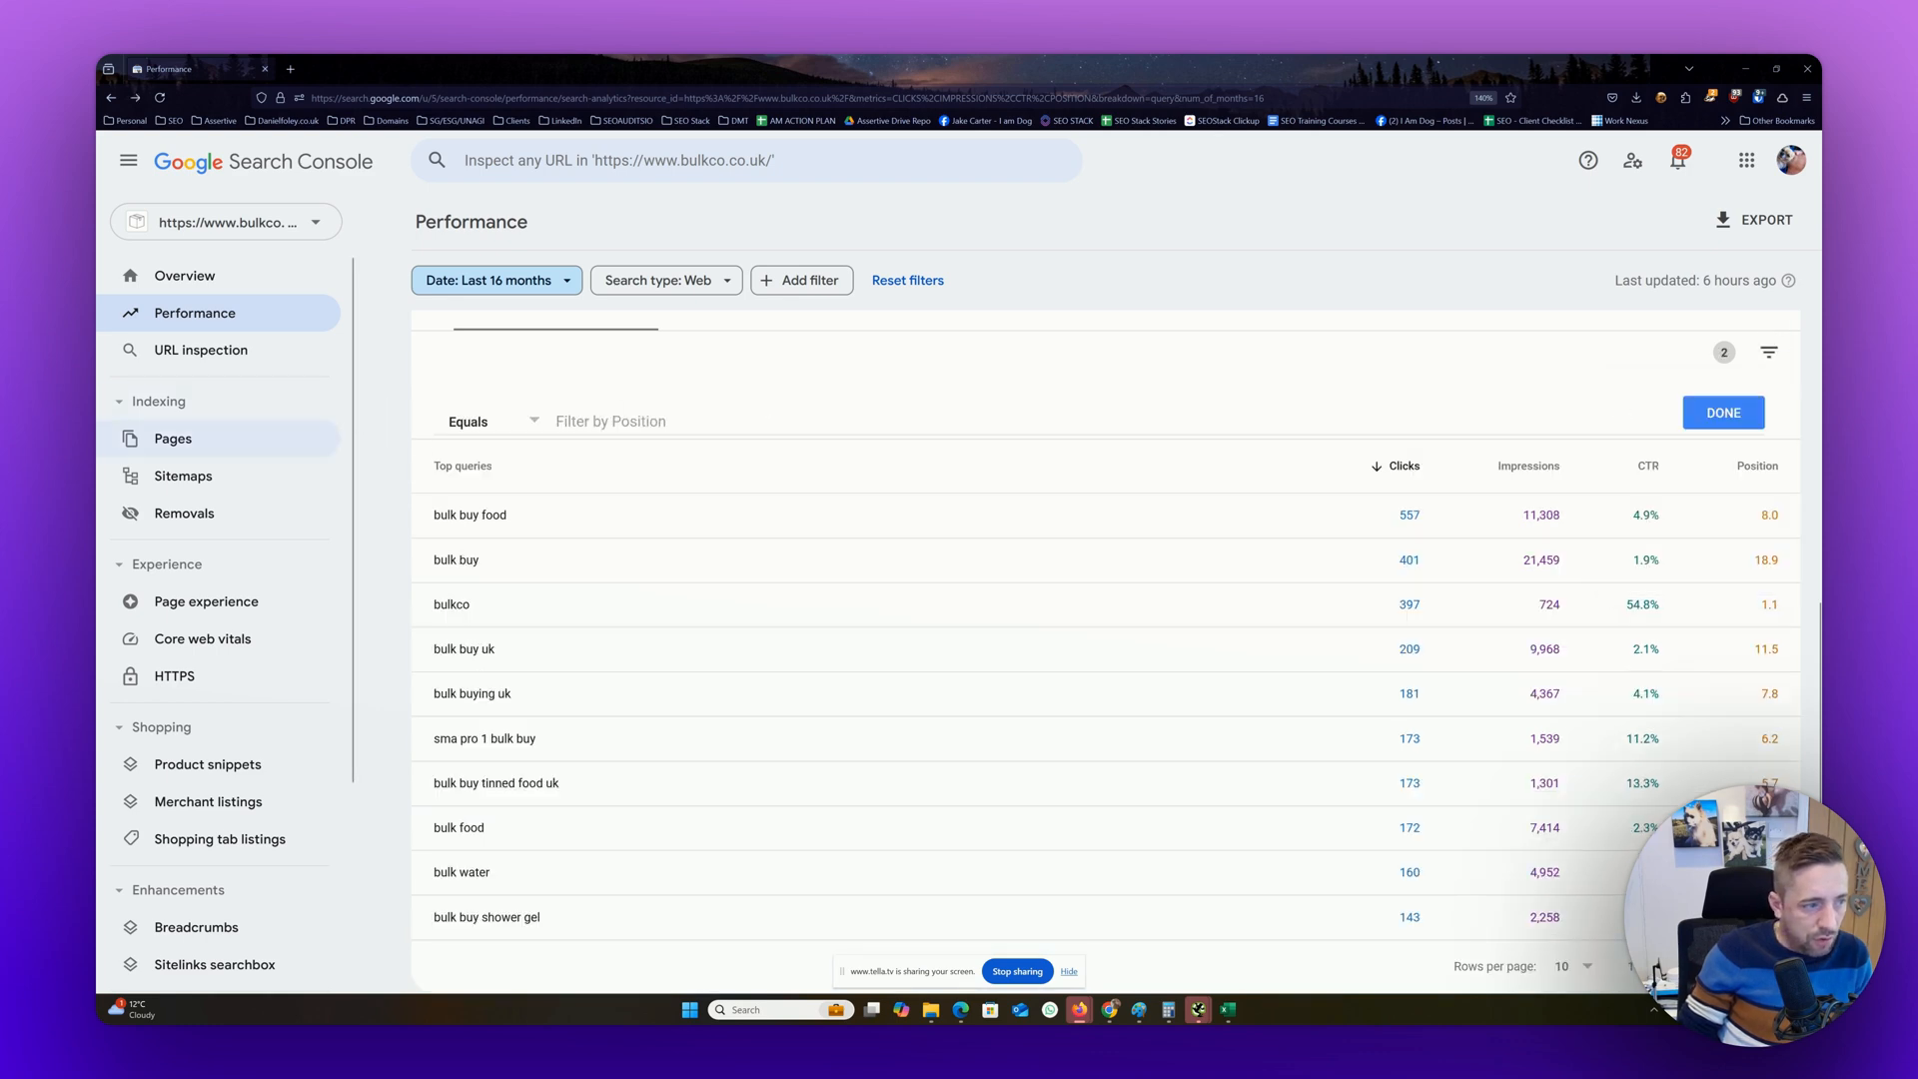
pyautogui.click(482, 430)
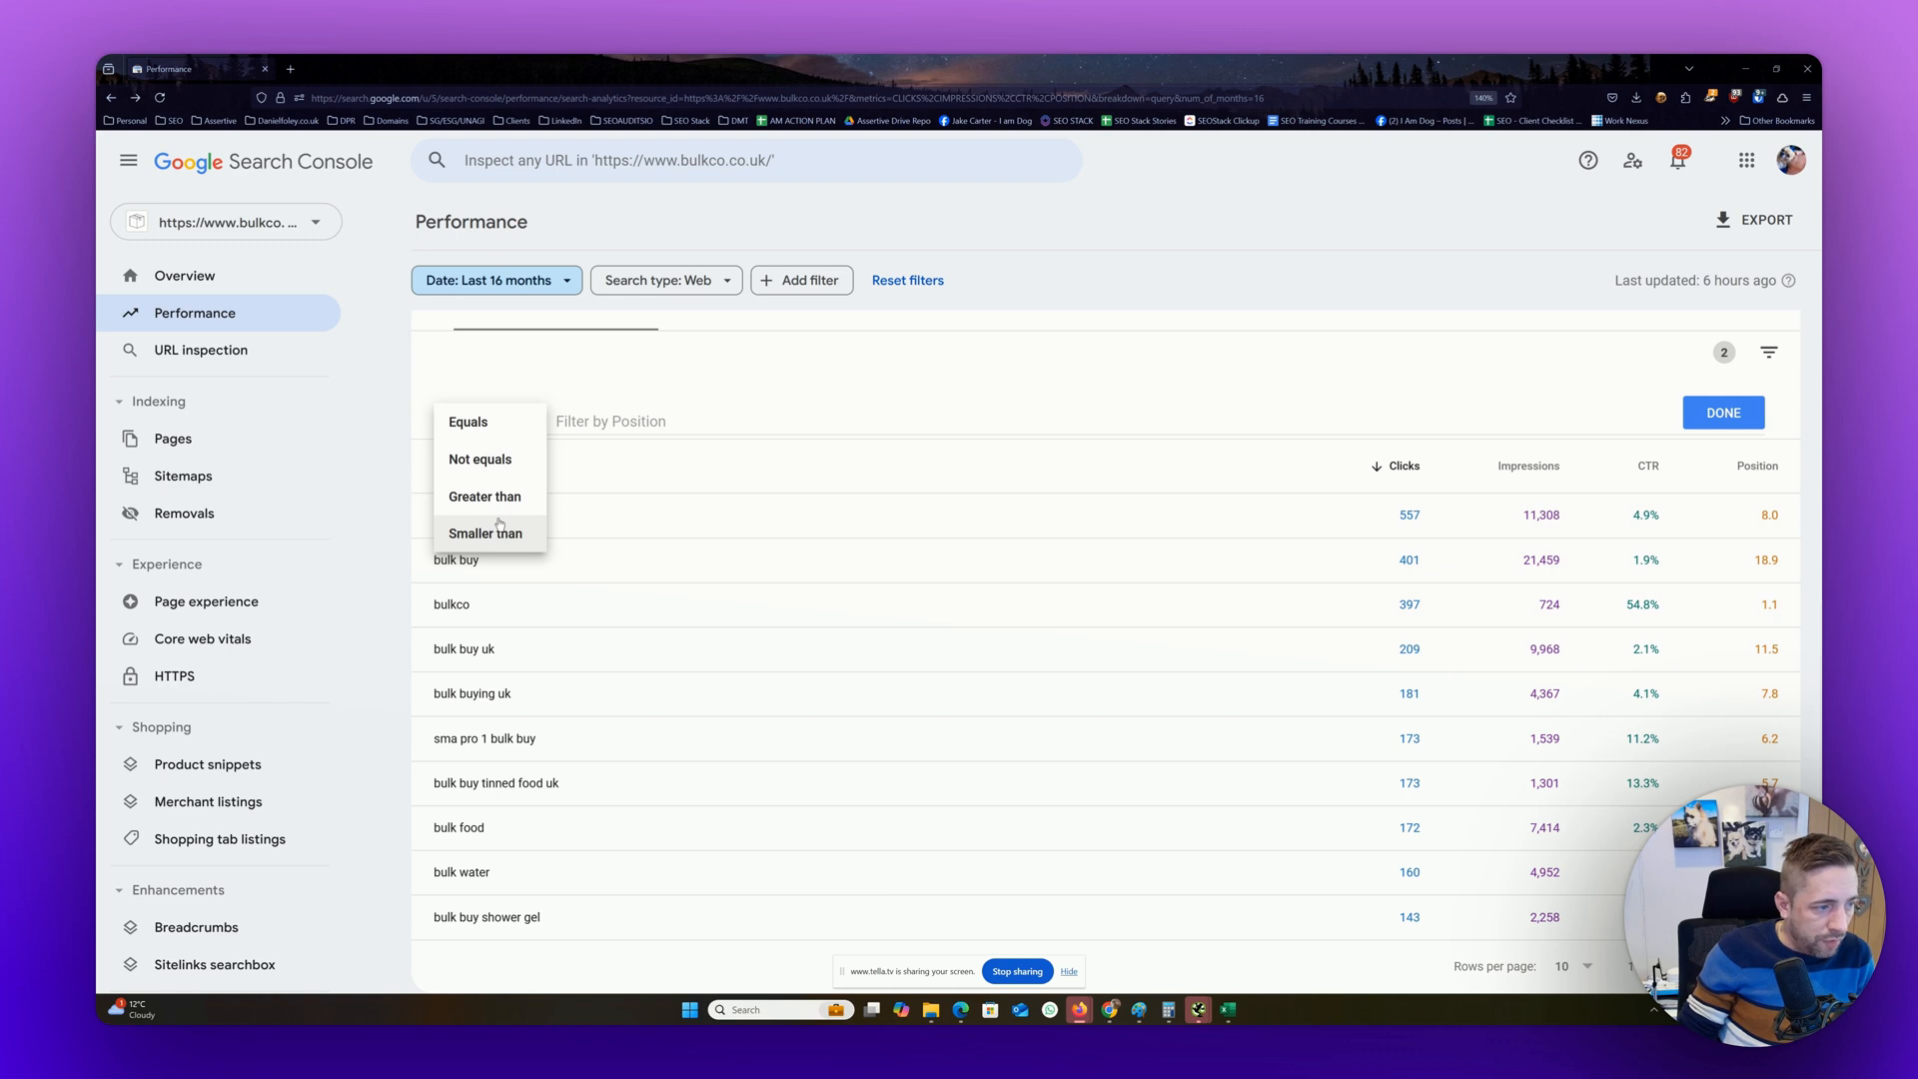
pyautogui.click(499, 530)
pyautogui.click(650, 420)
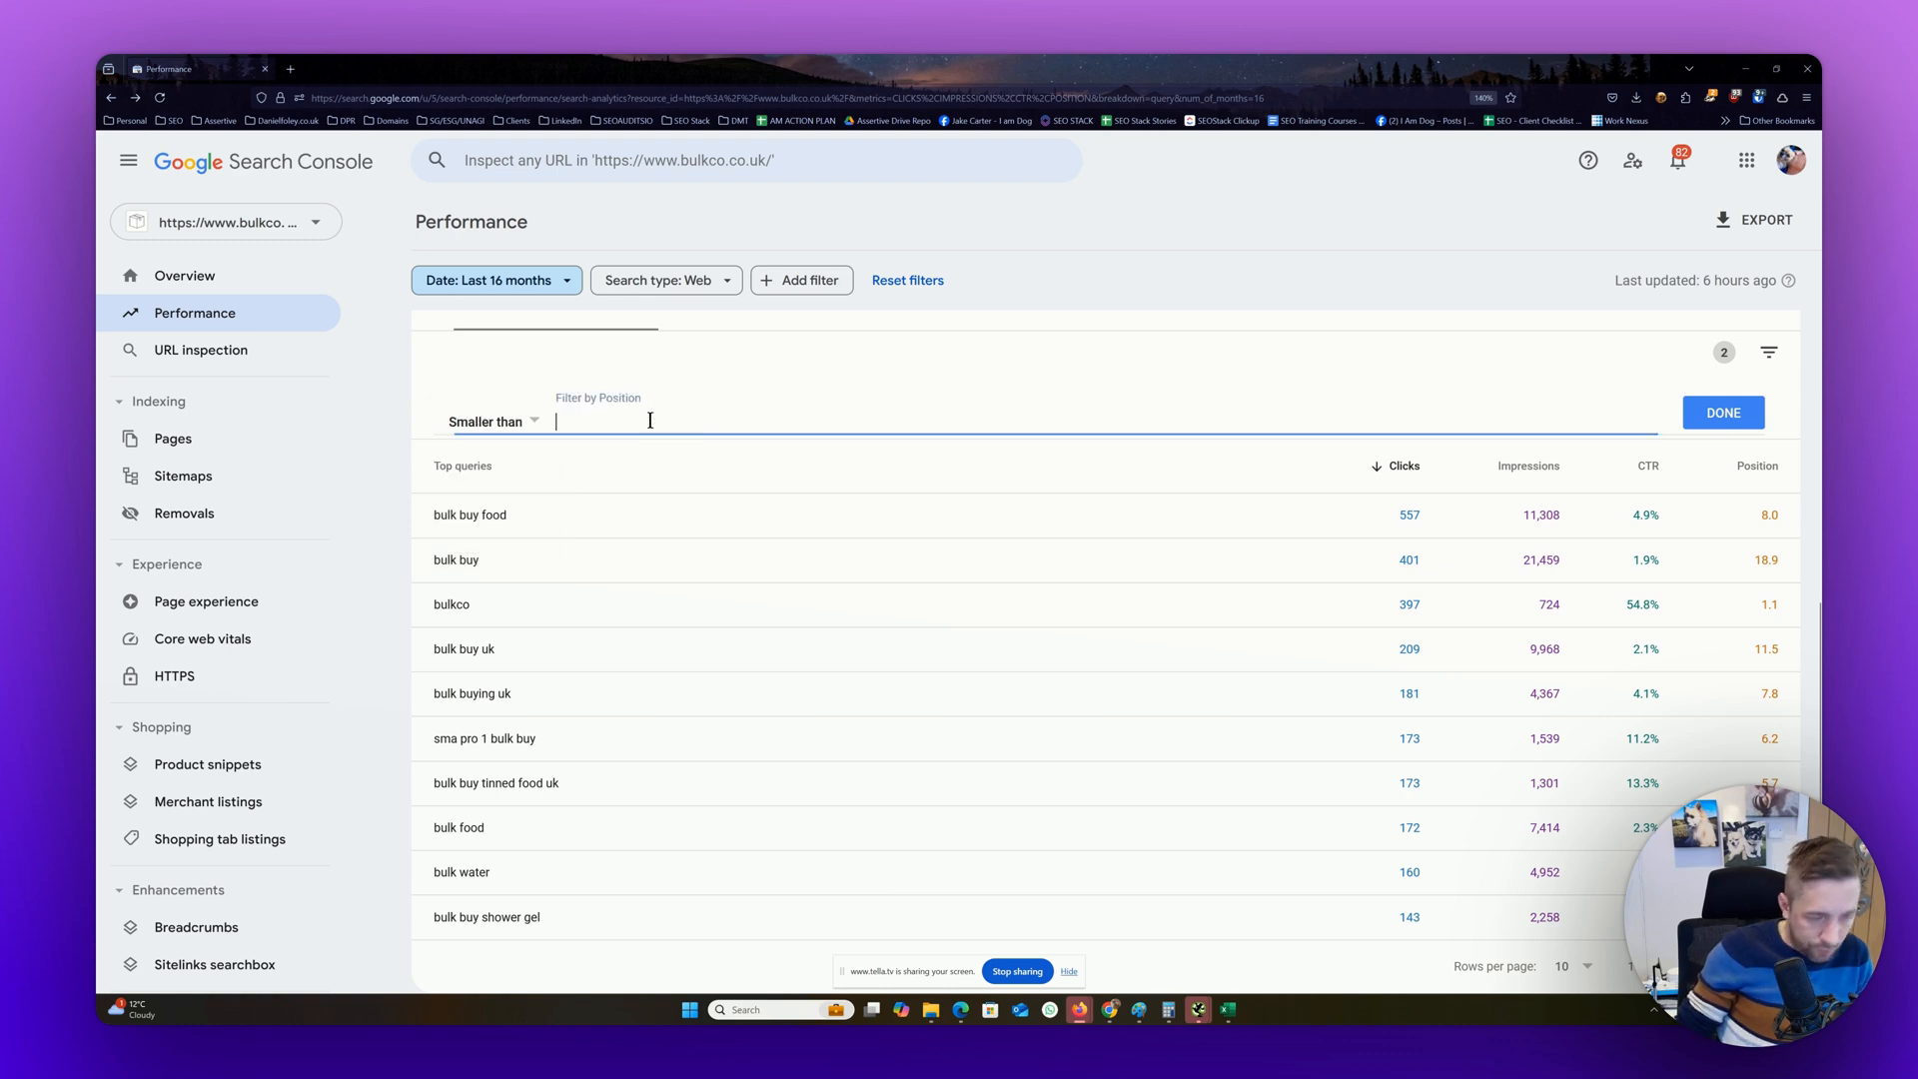
pyautogui.write('10')
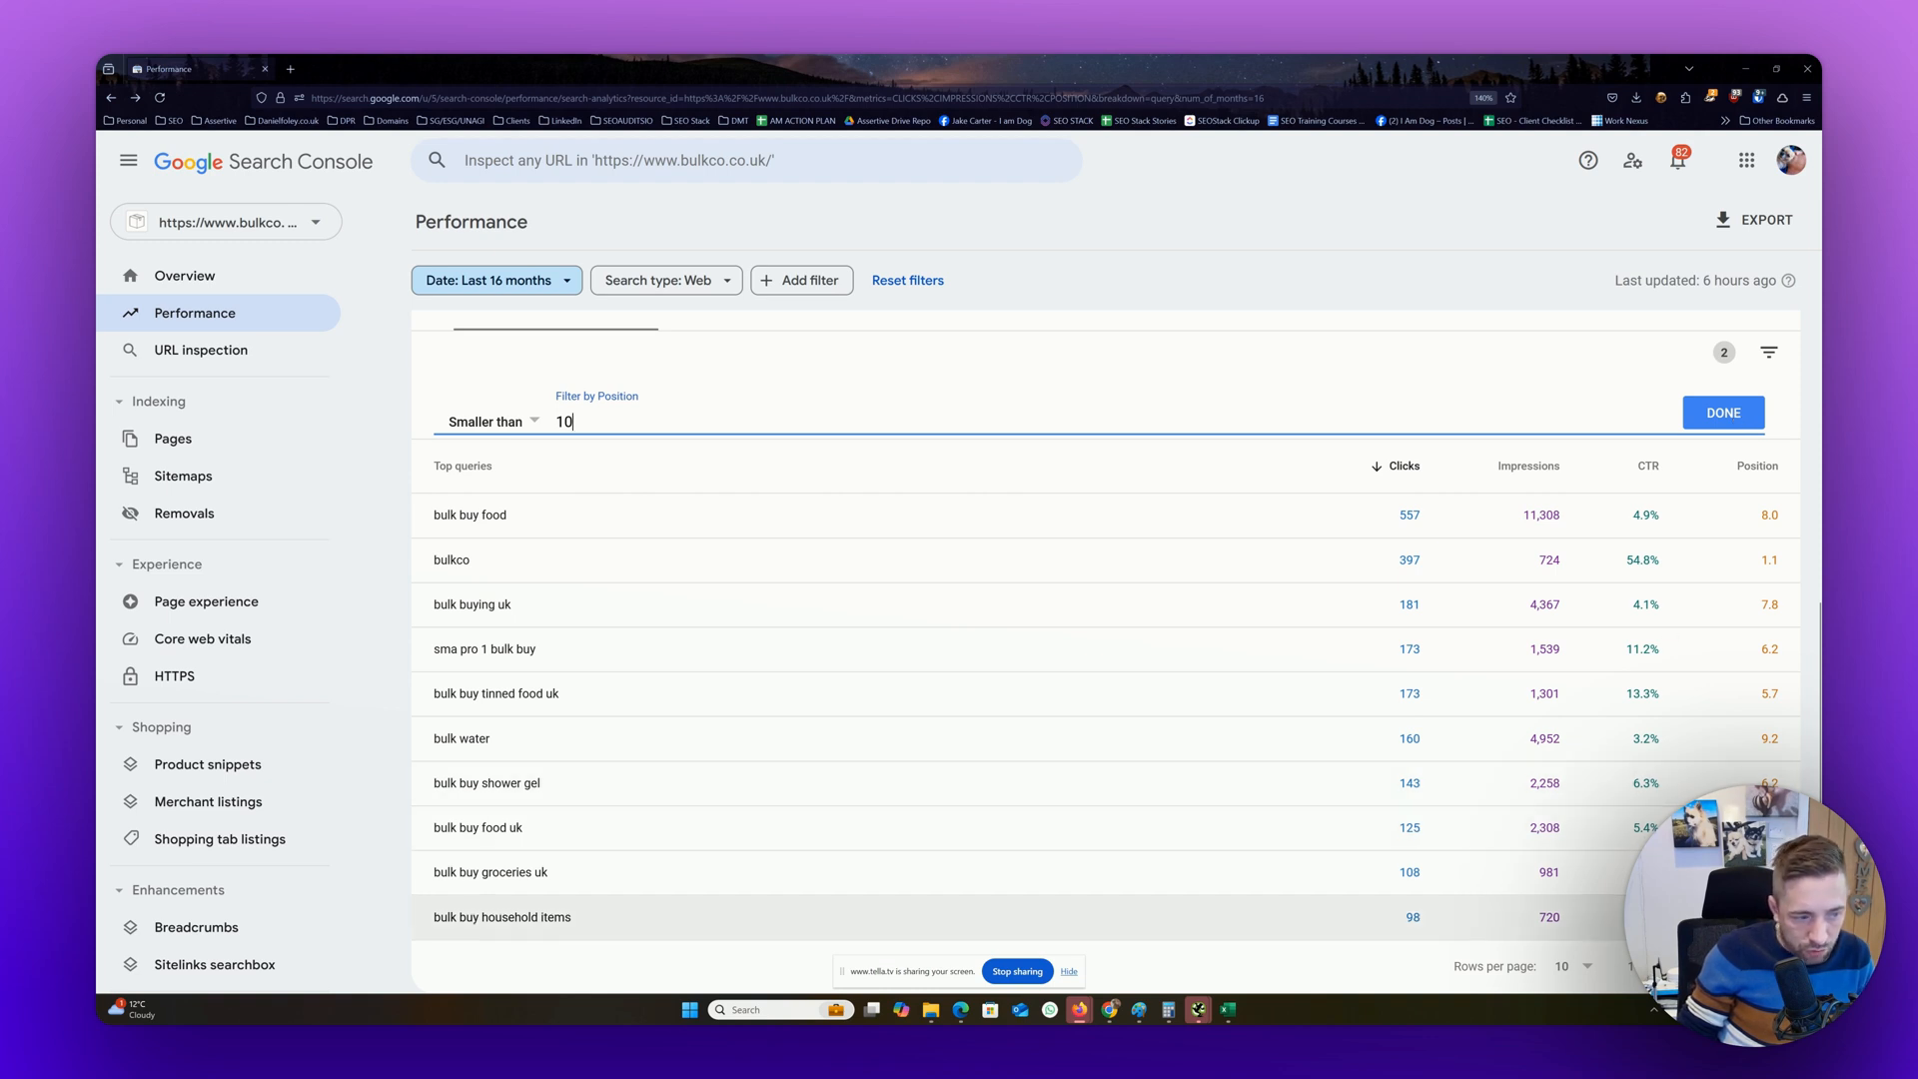
pyautogui.click(1719, 408)
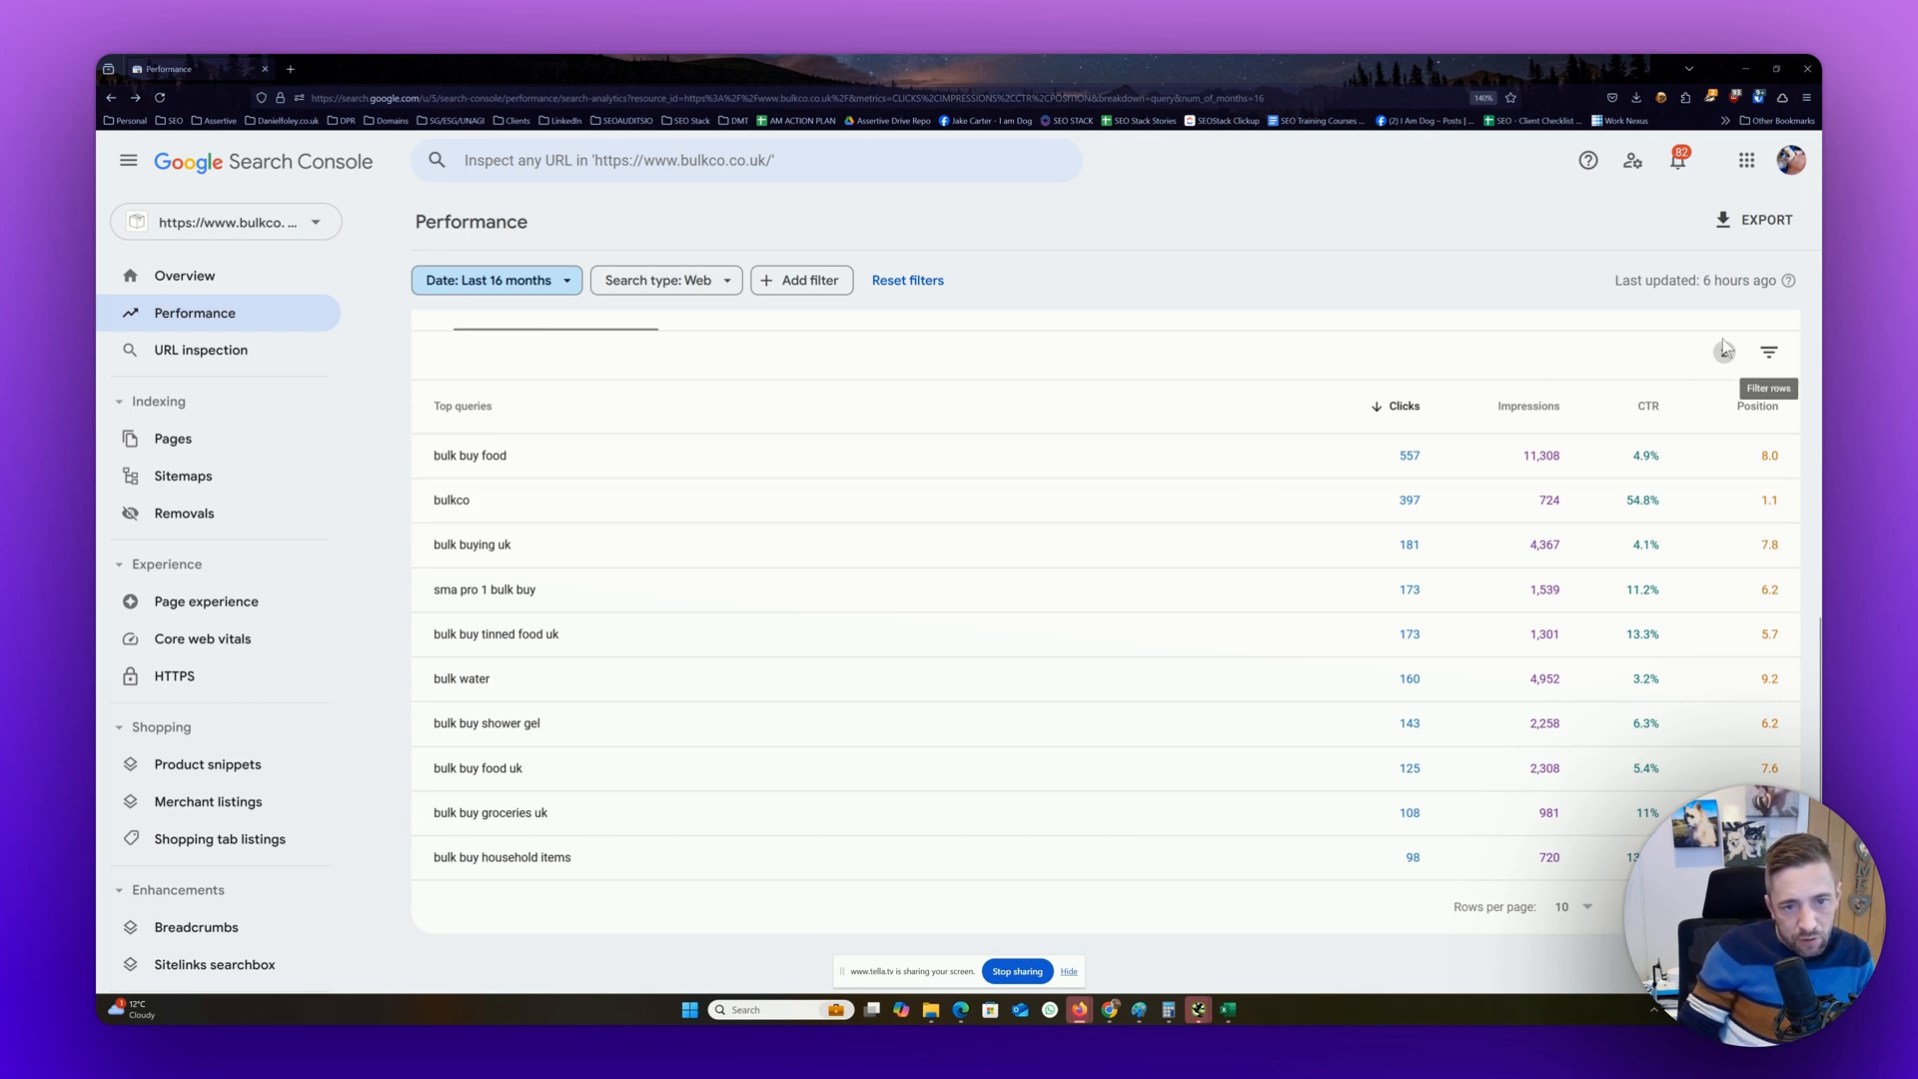
# Add a clicks filter to the queries table and view its comparison options, leaving it on Equals without a value
pyautogui.click(1765, 358)
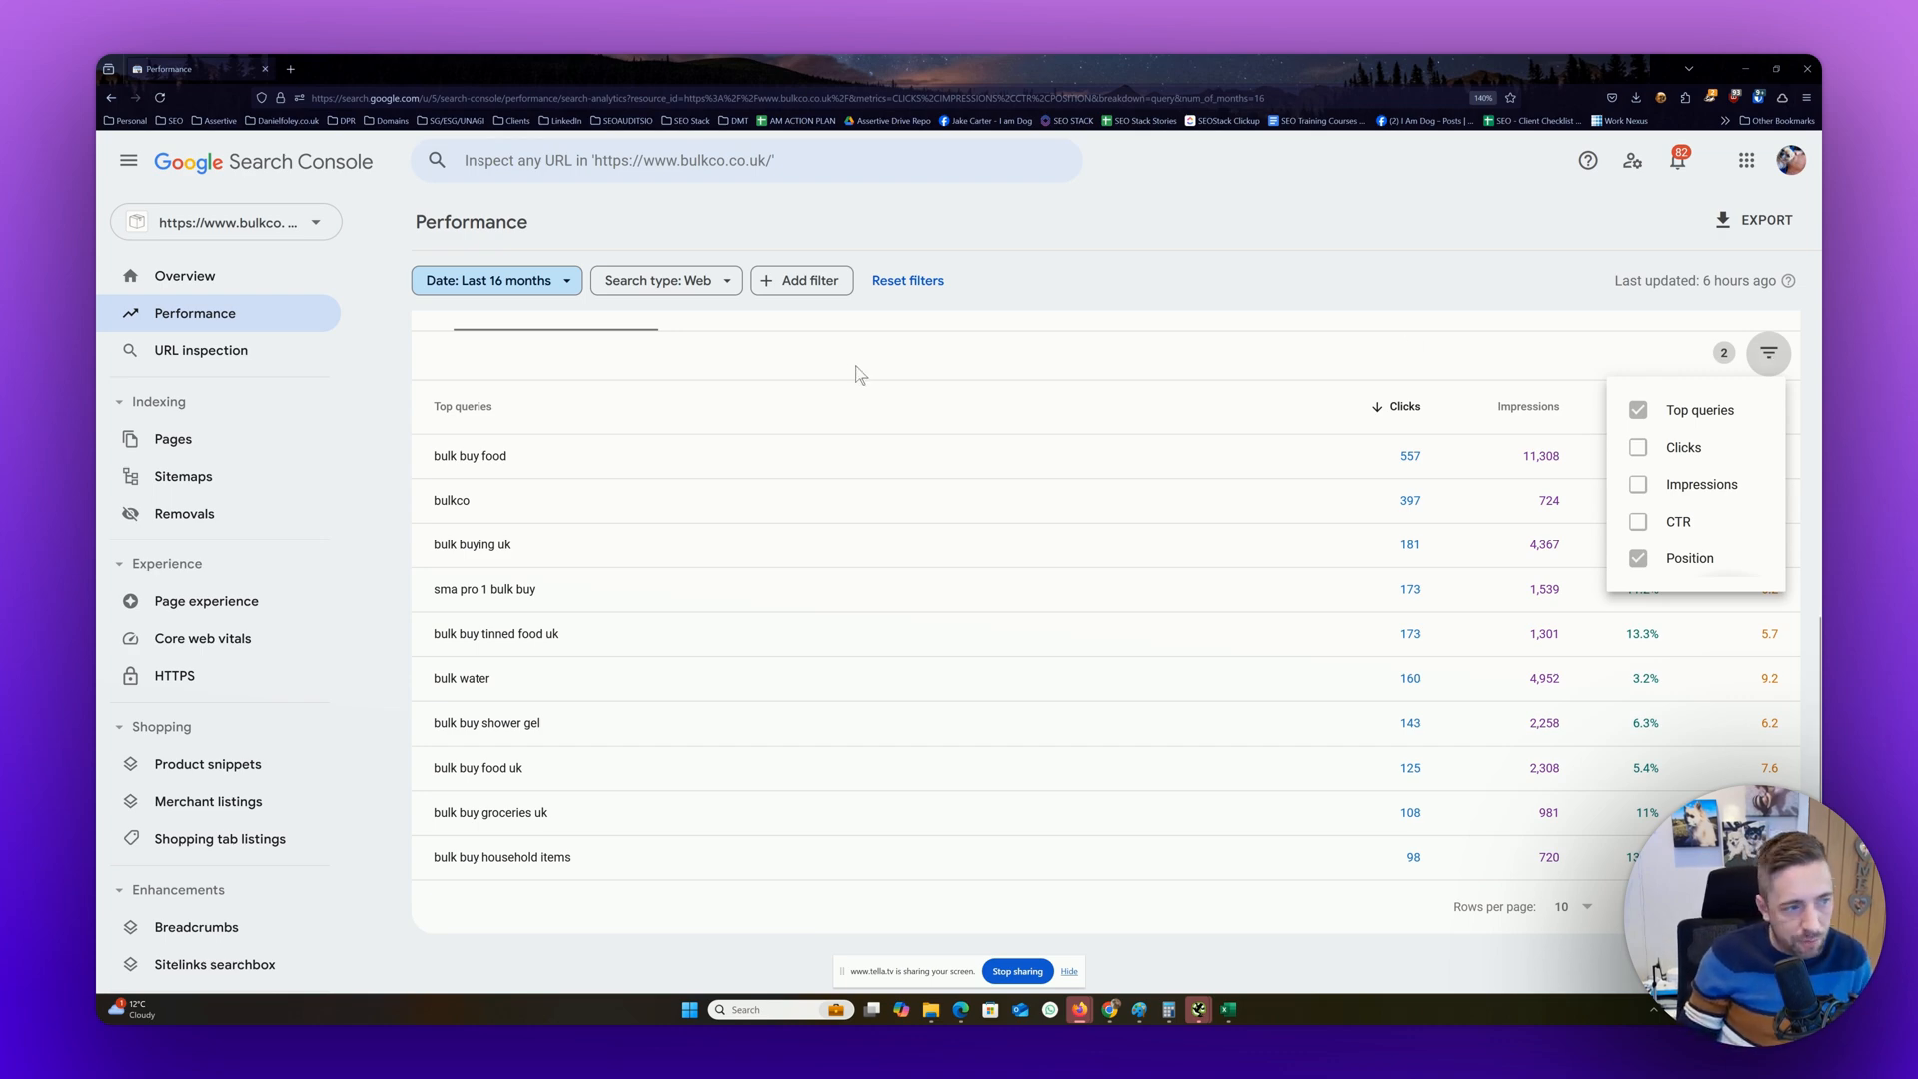
pyautogui.scroll(3, 1375, 539)
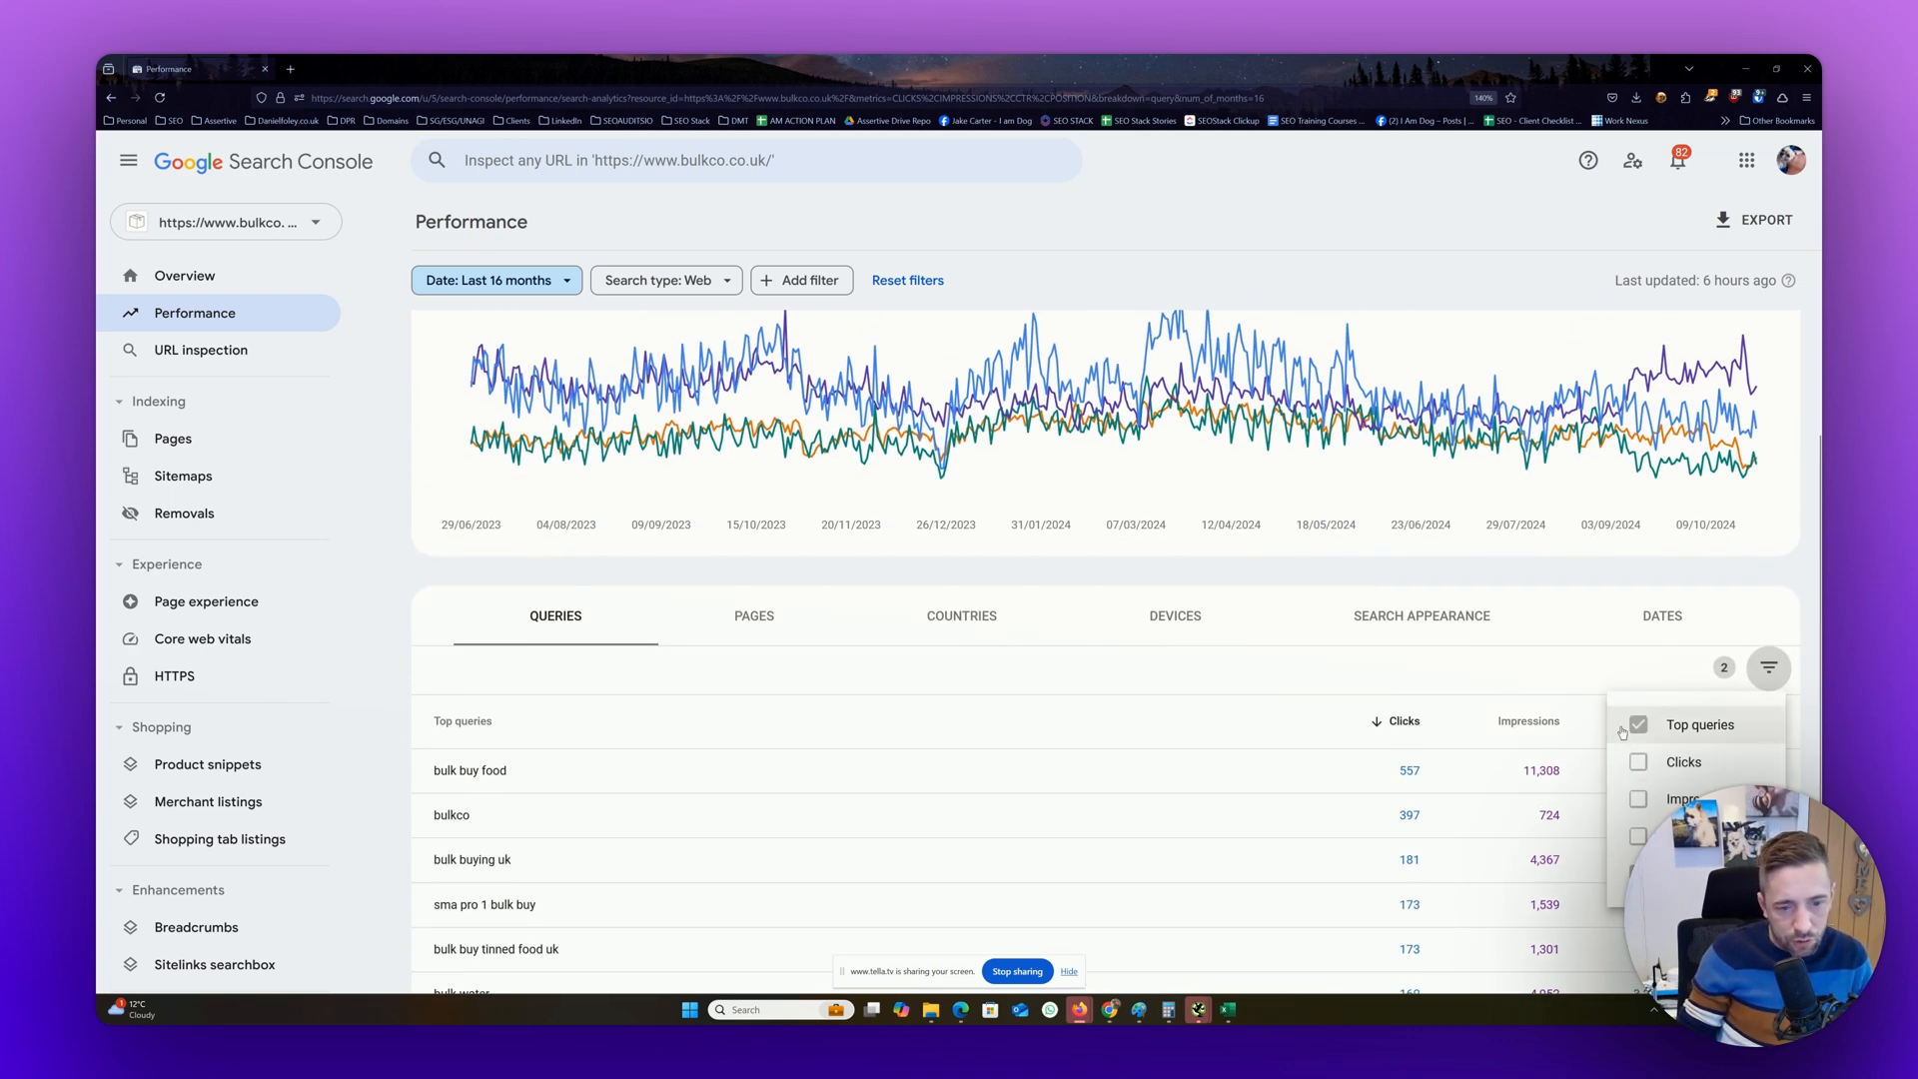
pyautogui.click(1639, 761)
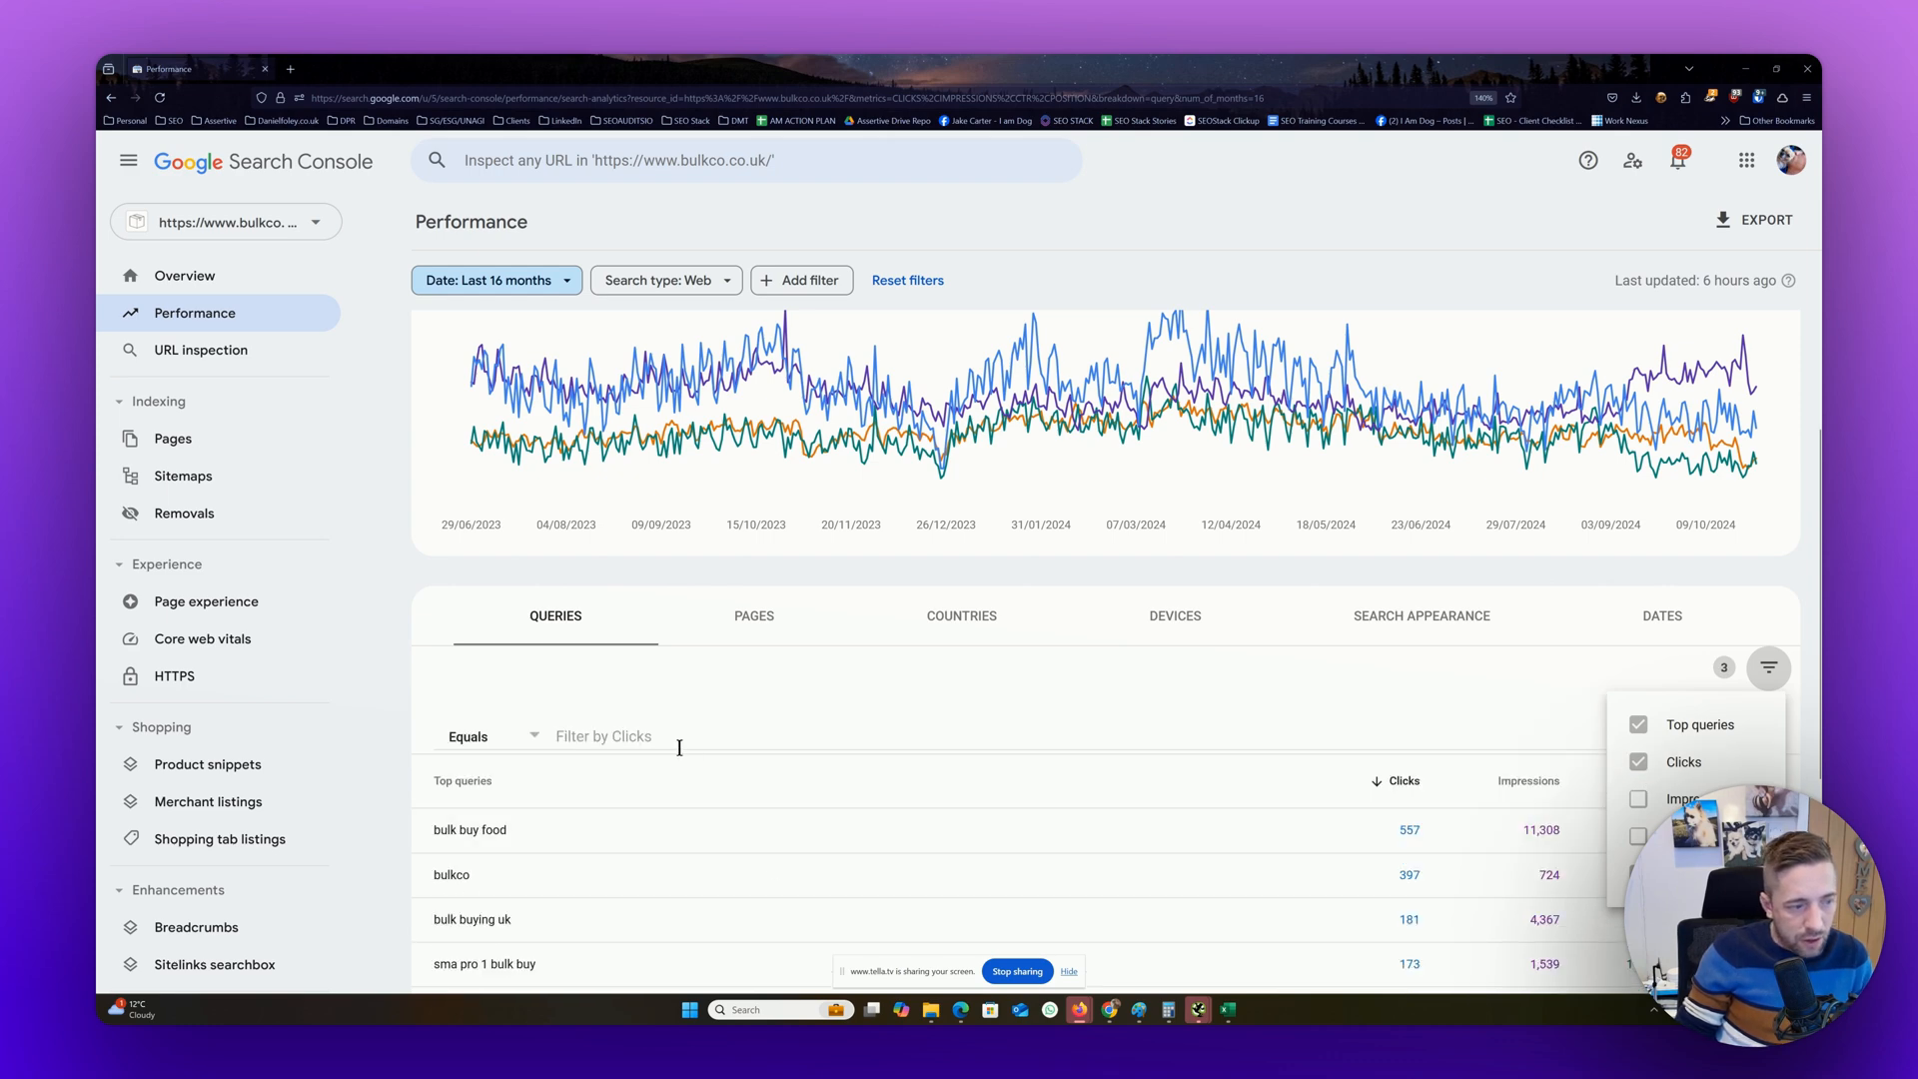
pyautogui.click(485, 747)
pyautogui.click(480, 745)
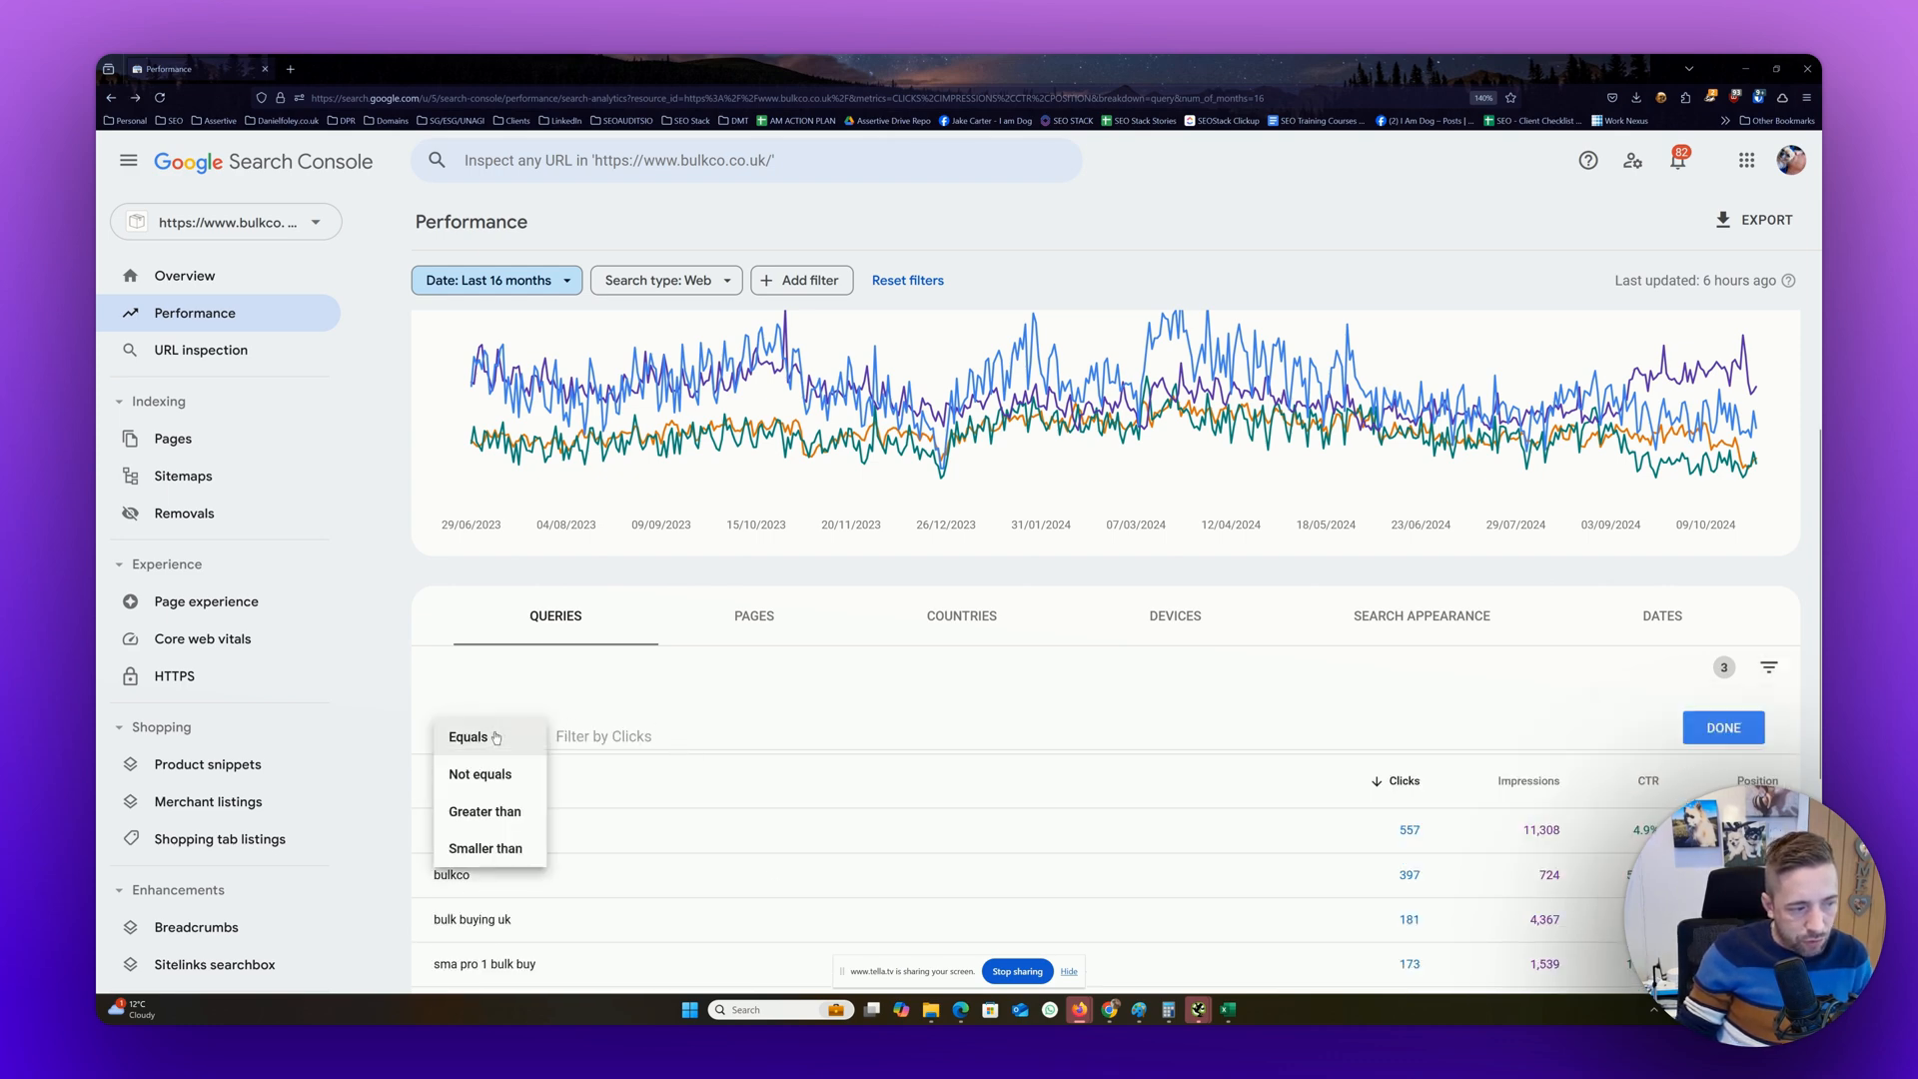
pyautogui.click(479, 740)
pyautogui.click(480, 744)
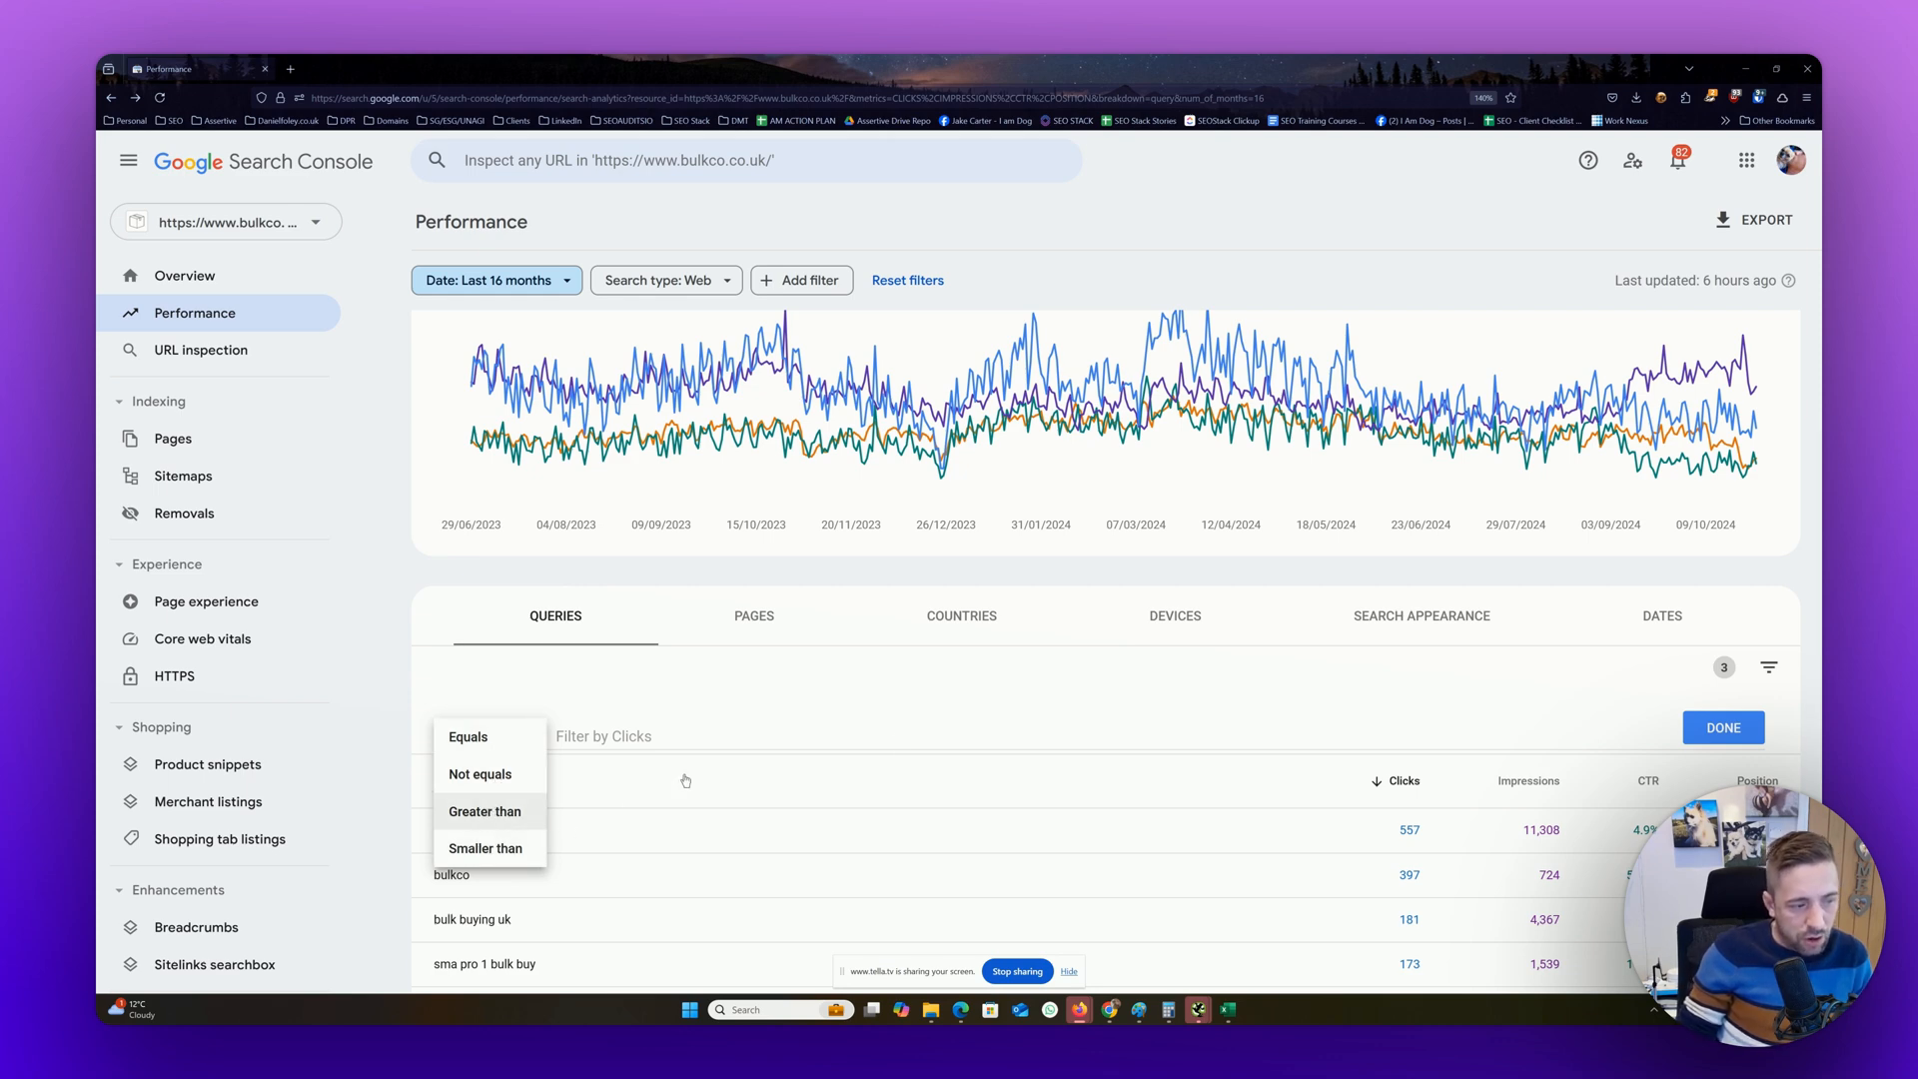
pyautogui.click(1582, 732)
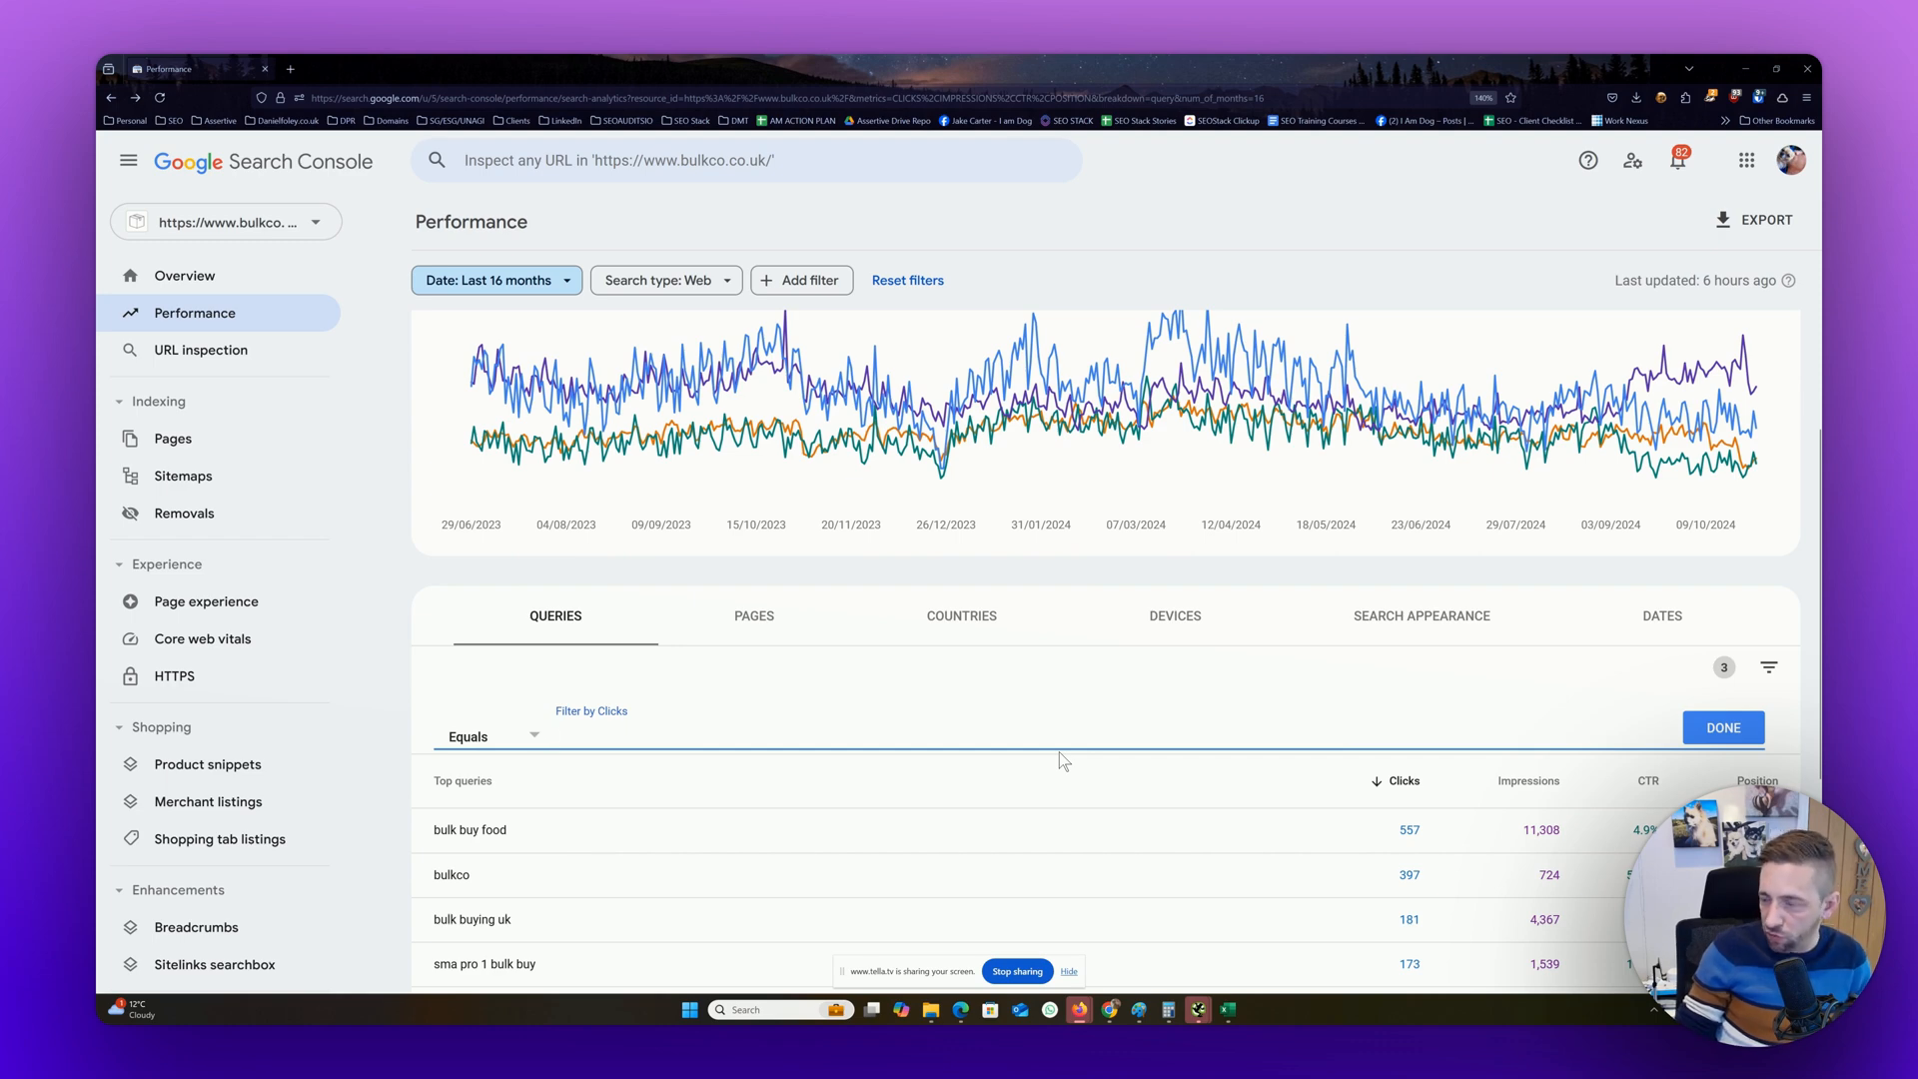
# Show 25 rows per page in the queries table and review the filtered "bulk" queries
pyautogui.scroll(-3, 1120, 784)
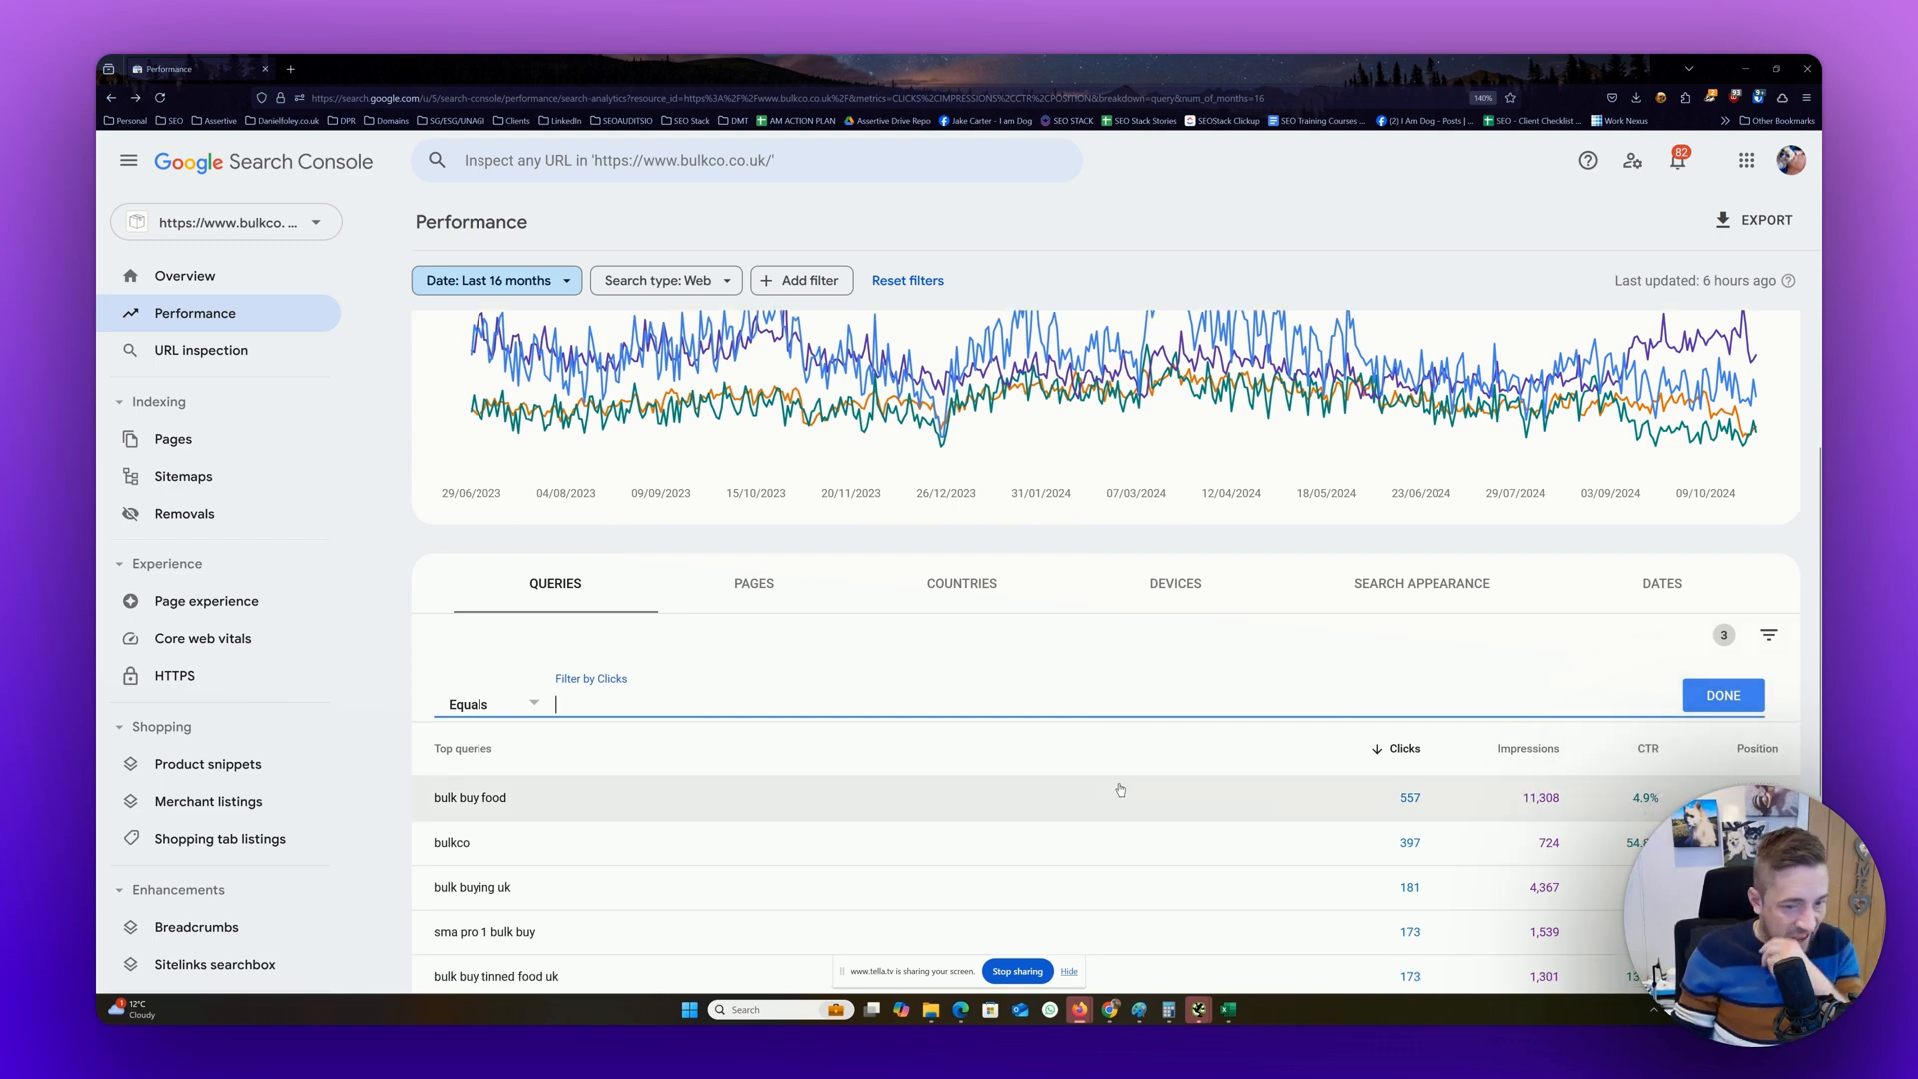
pyautogui.scroll(-1, 1120, 790)
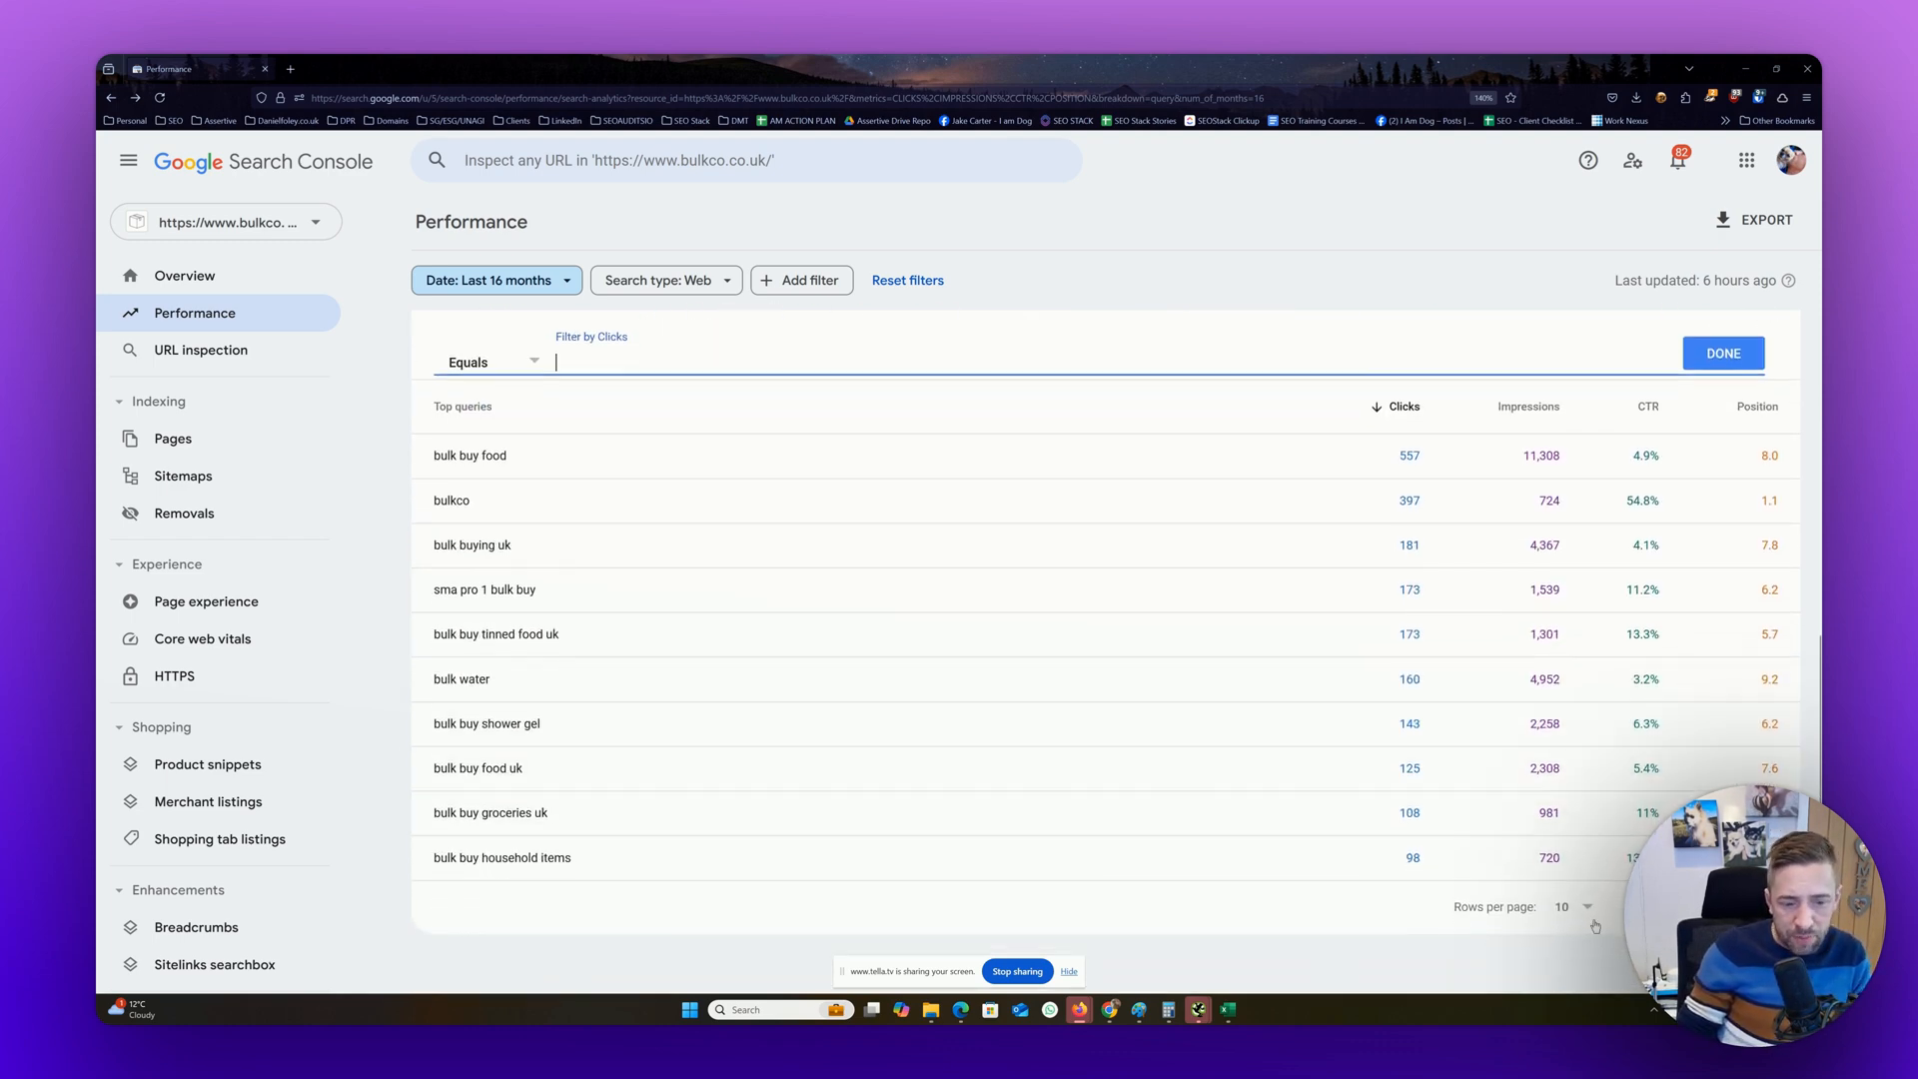
pyautogui.click(1564, 845)
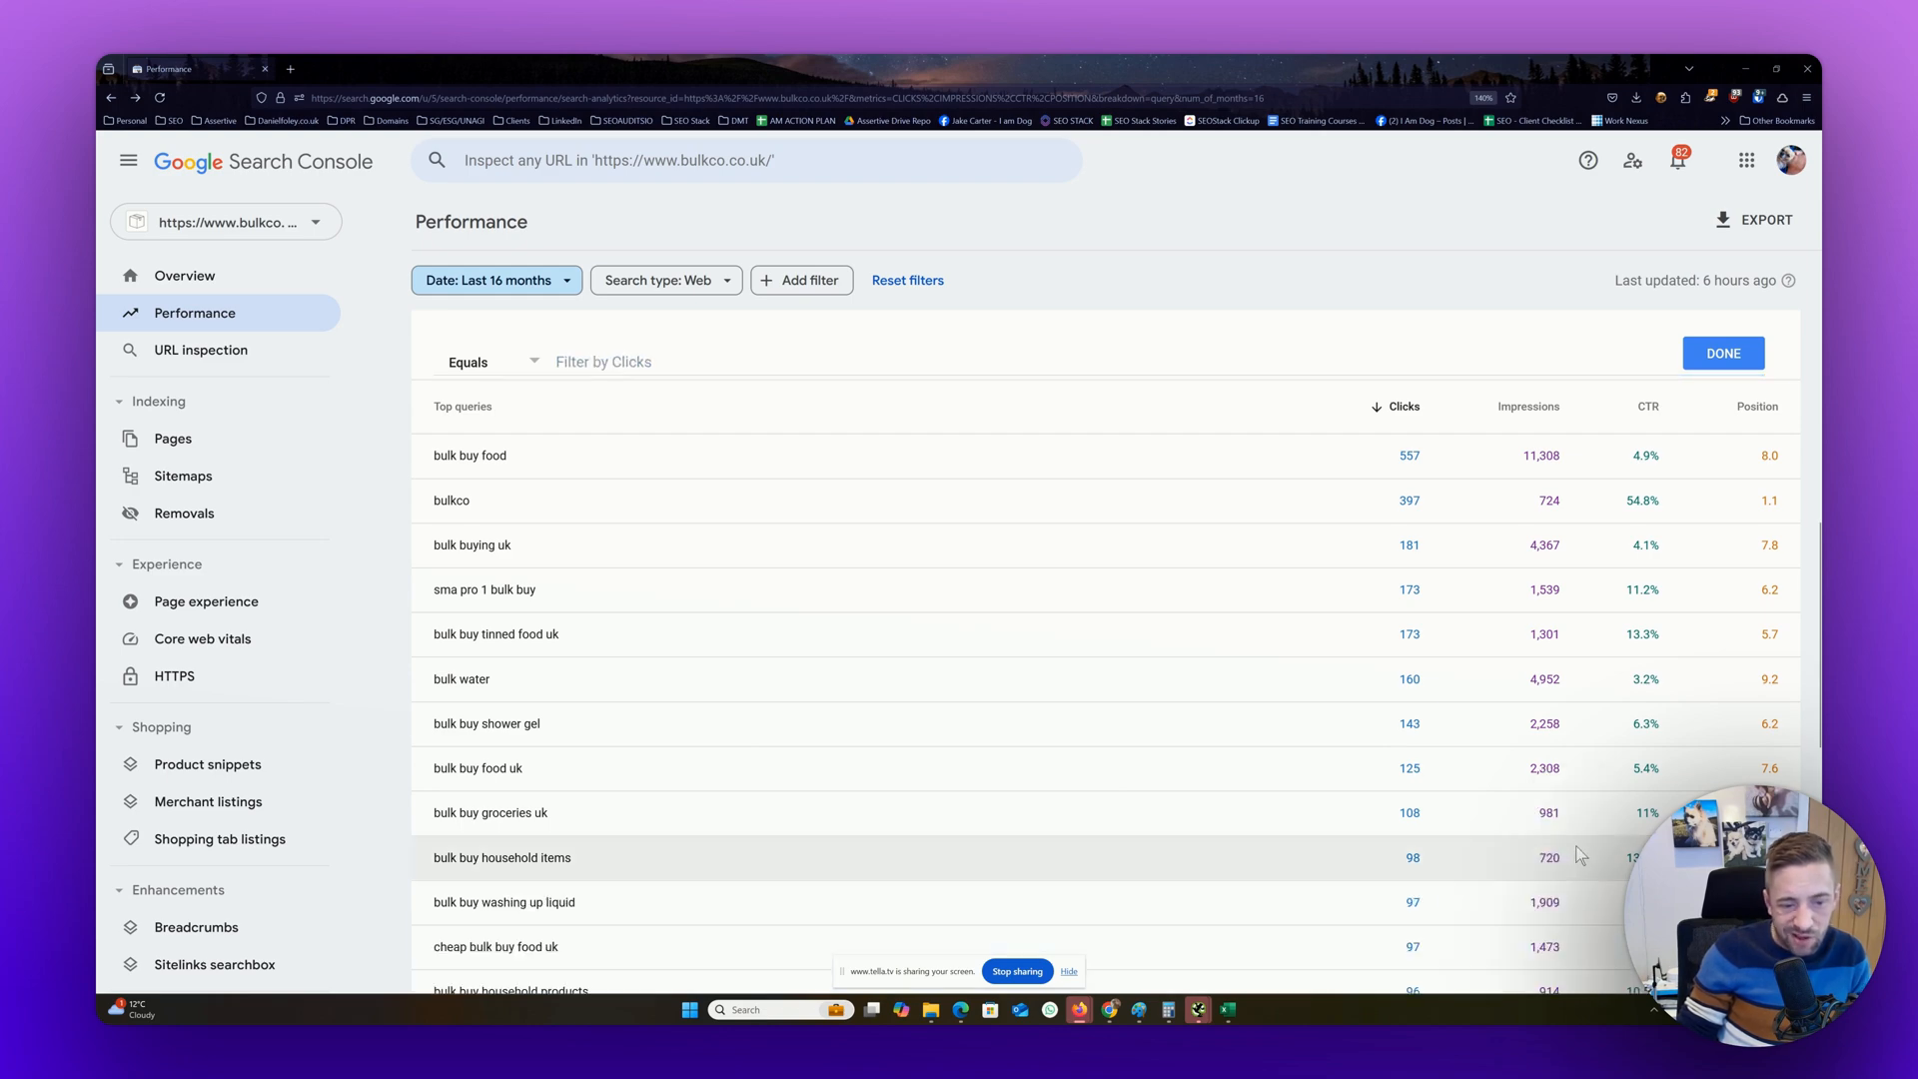
pyautogui.scroll(5, 1532, 880)
pyautogui.scroll(-5, 1532, 880)
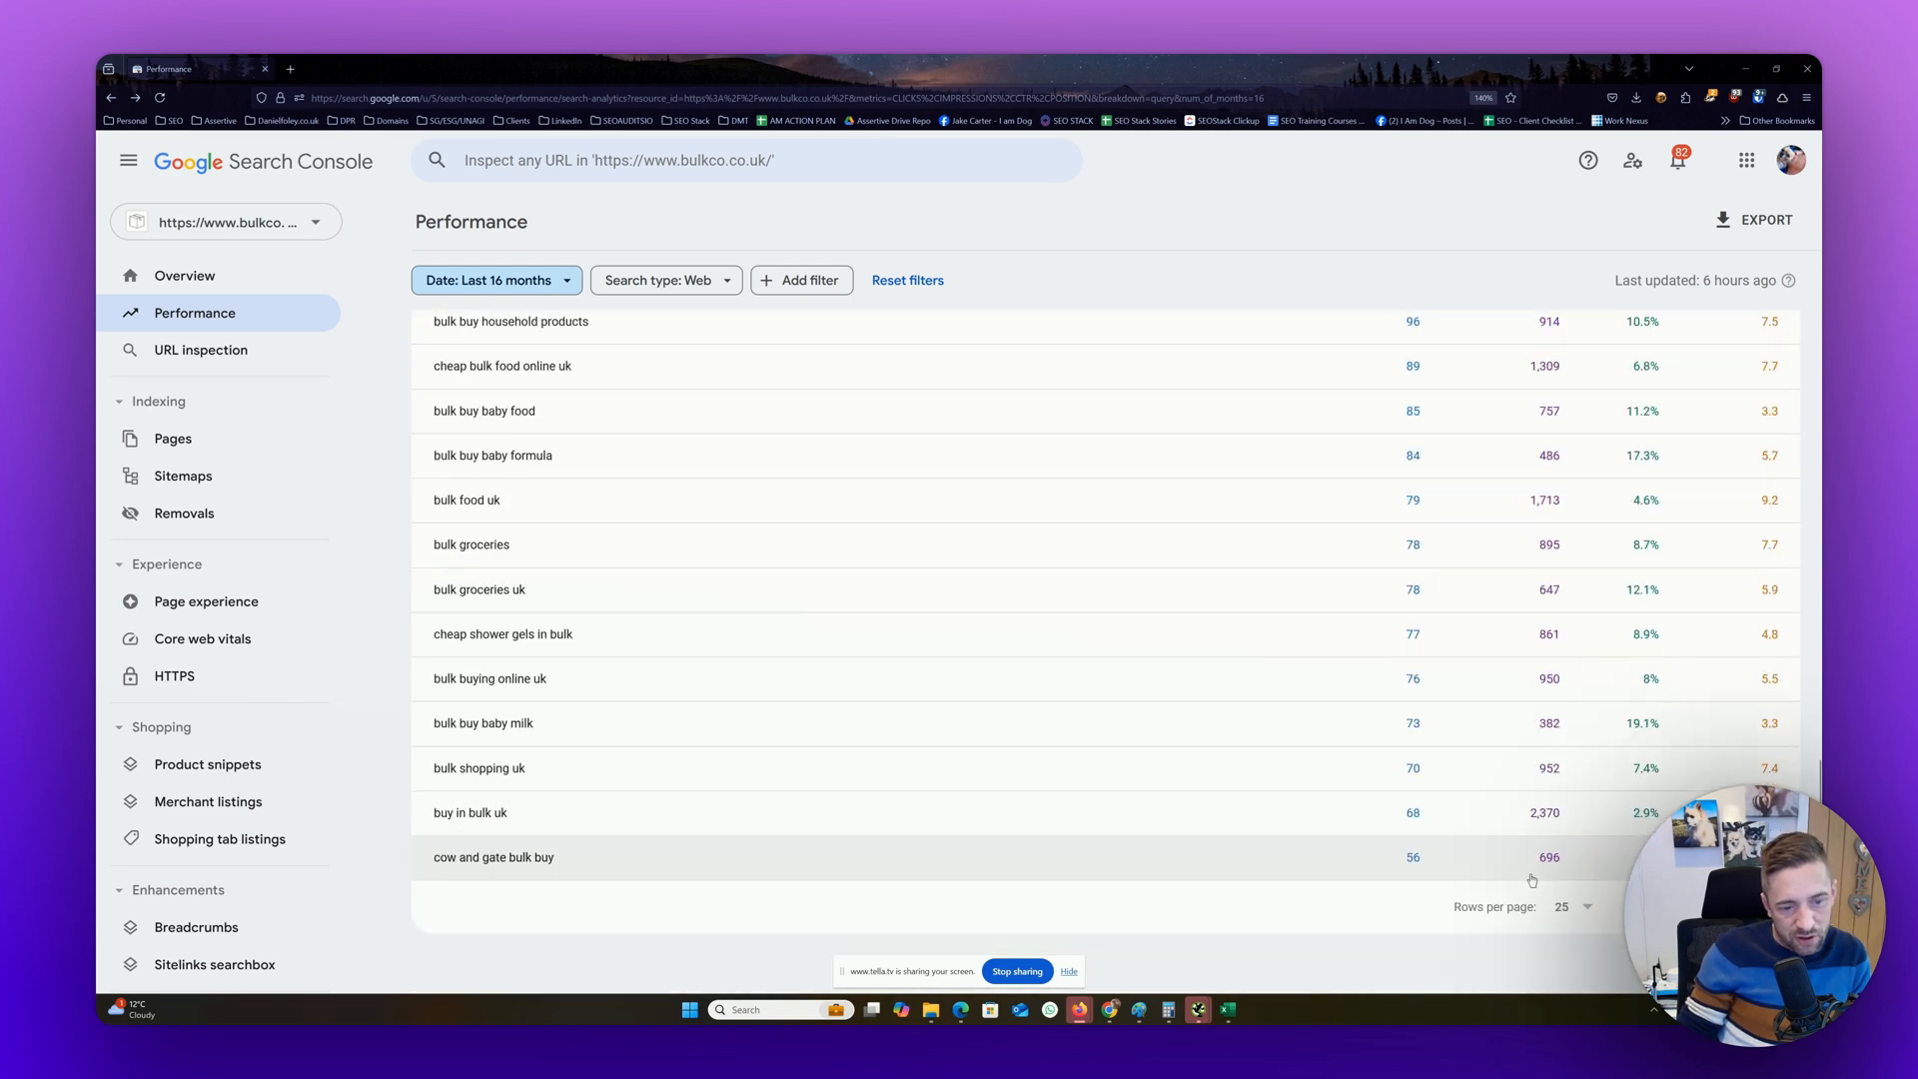
pyautogui.scroll(2, 1532, 881)
pyautogui.scroll(10, 1532, 880)
pyautogui.scroll(-12, 1532, 880)
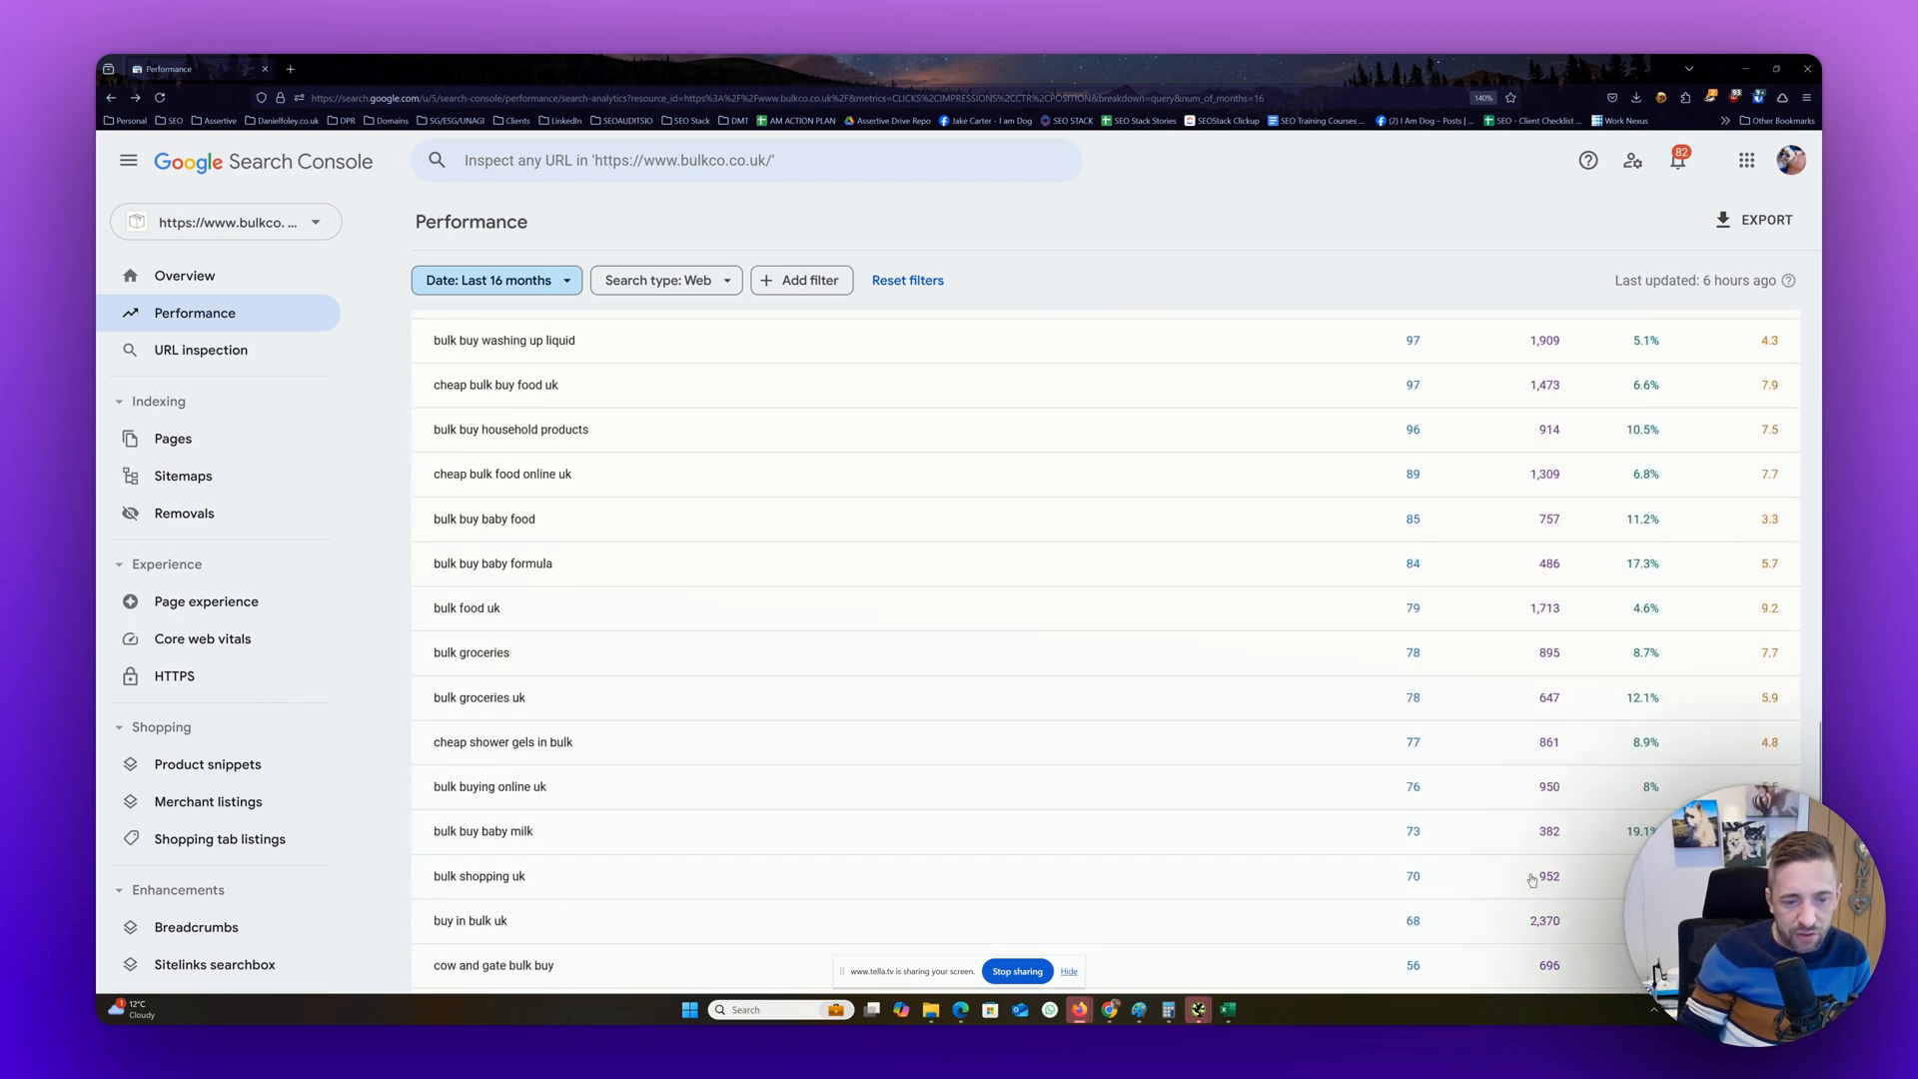
pyautogui.scroll(4, 1532, 880)
pyautogui.scroll(-4, 1531, 881)
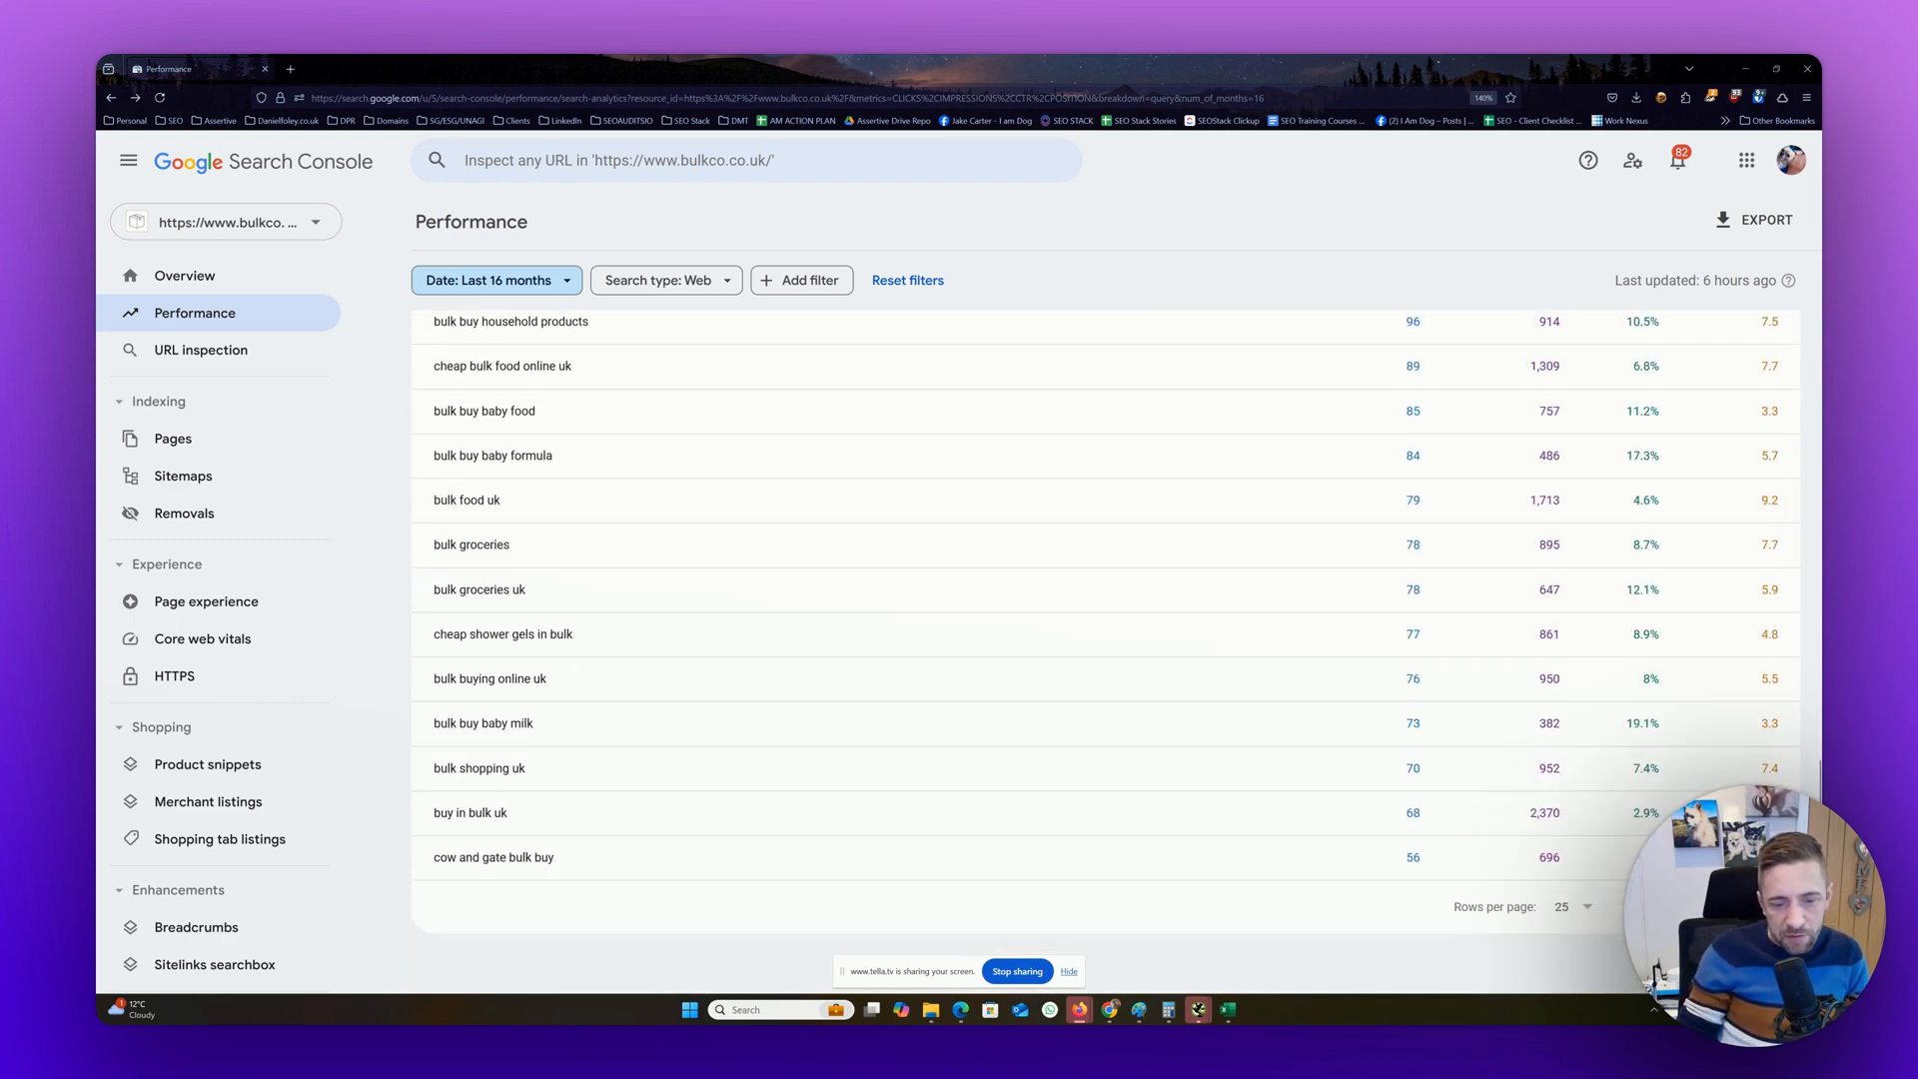
# Page forward five pages through the filtered queries, and return to the metric totals and performance chart
pyautogui.click(1771, 908)
pyautogui.click(1772, 907)
pyautogui.click(1771, 907)
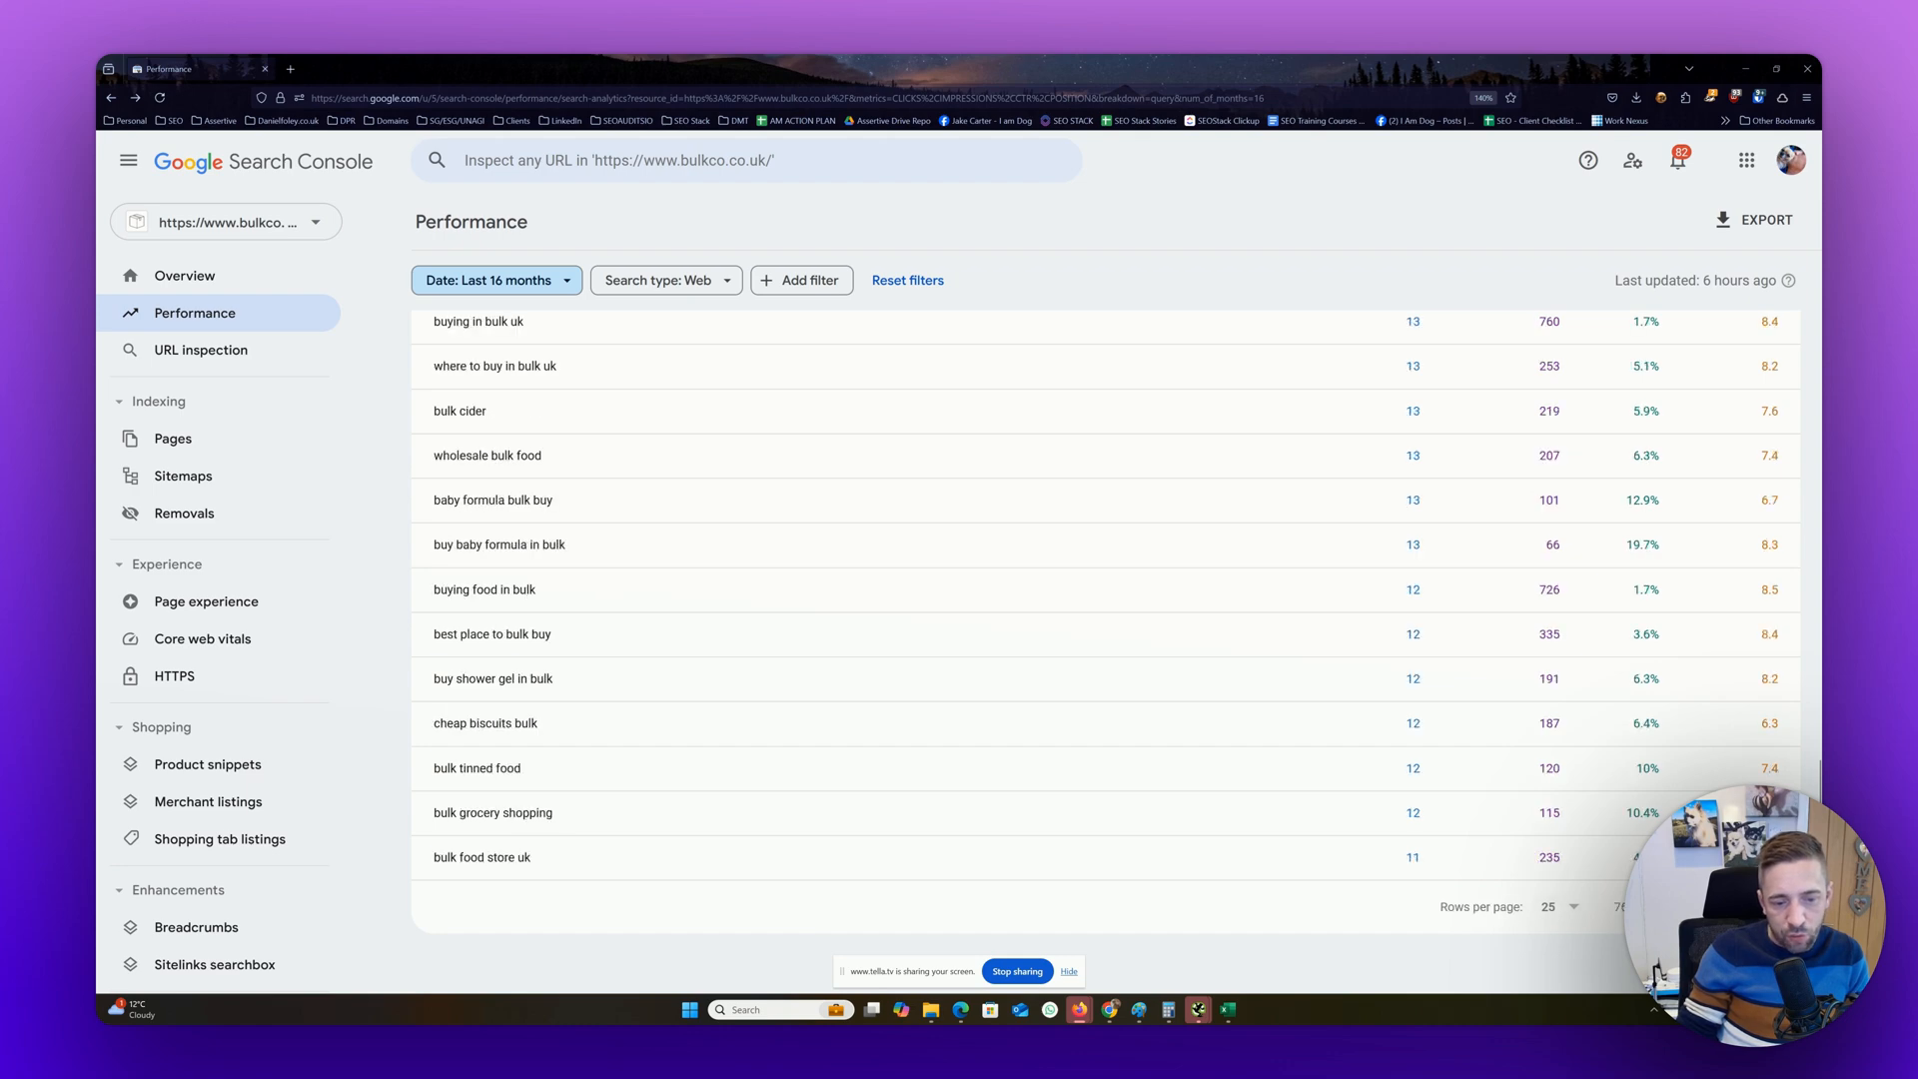
pyautogui.click(1772, 907)
pyautogui.click(1771, 907)
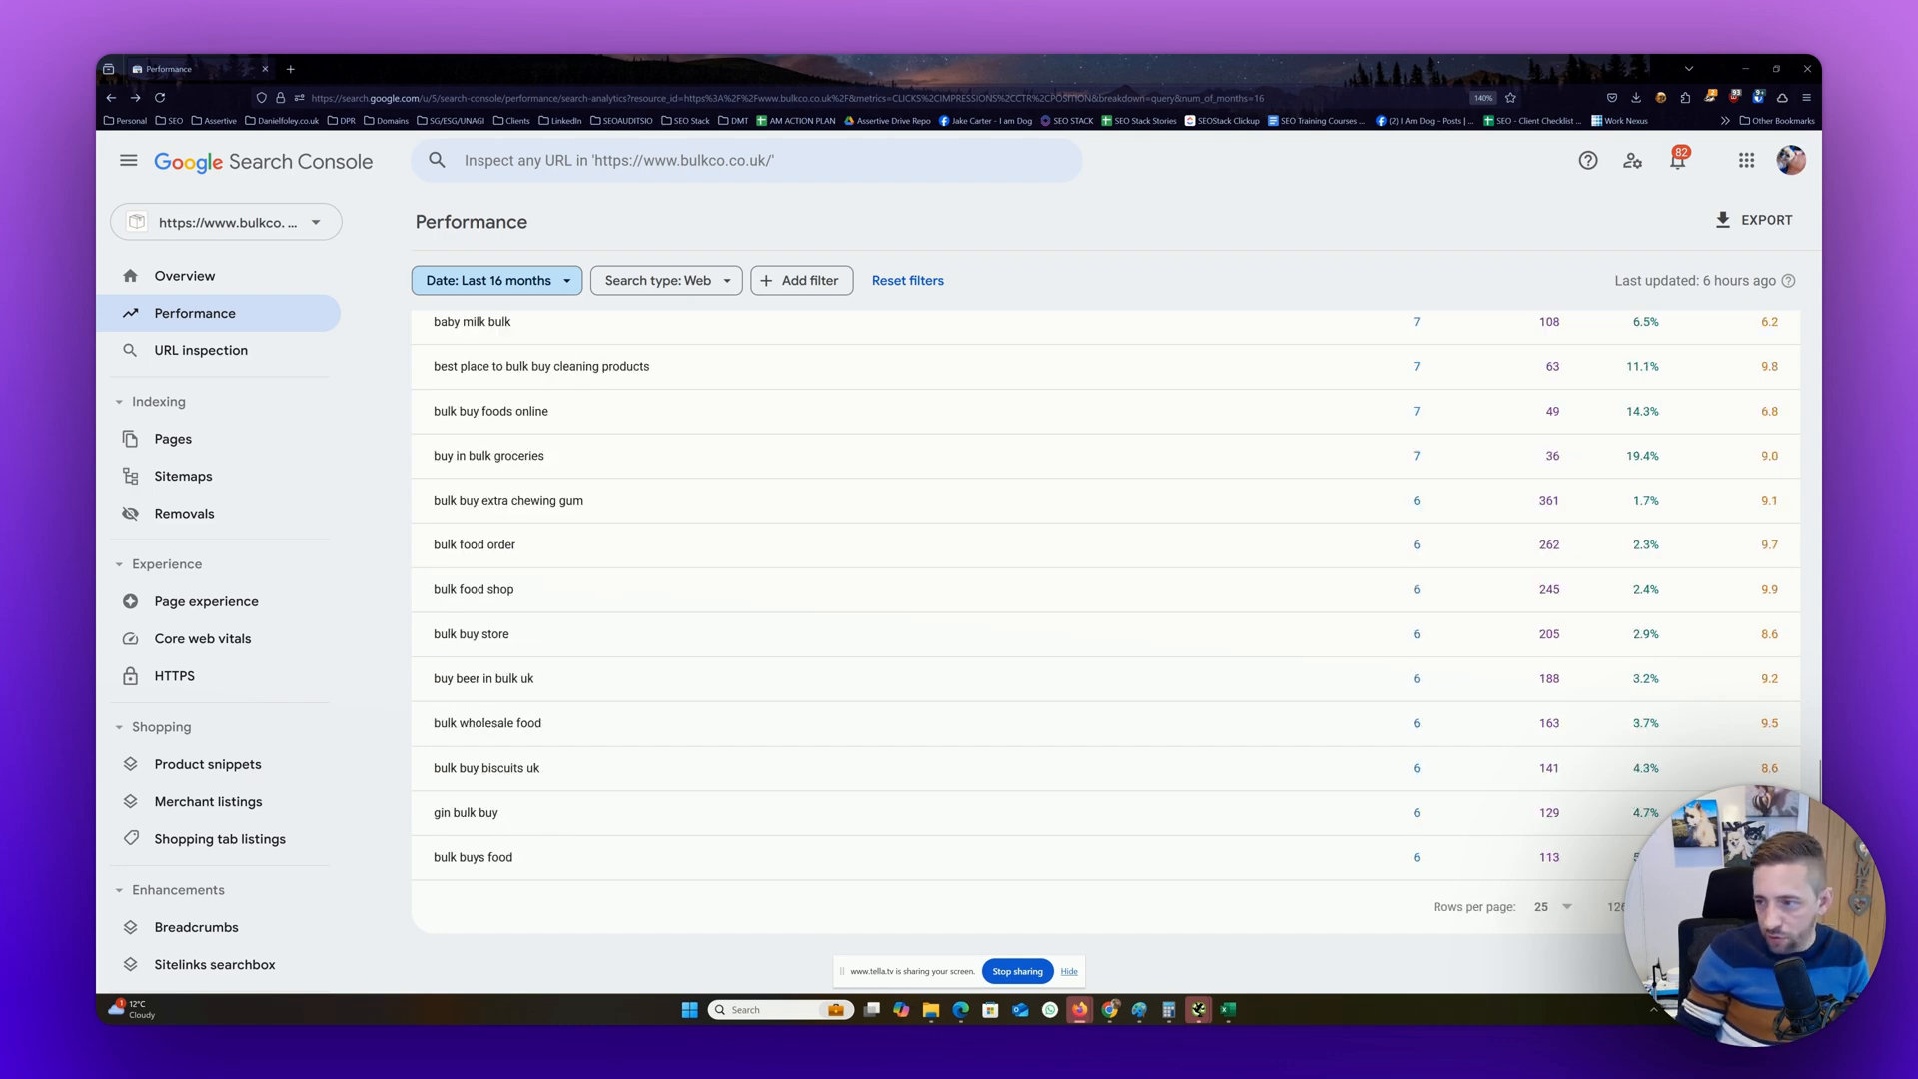
pyautogui.scroll(15, 1607, 843)
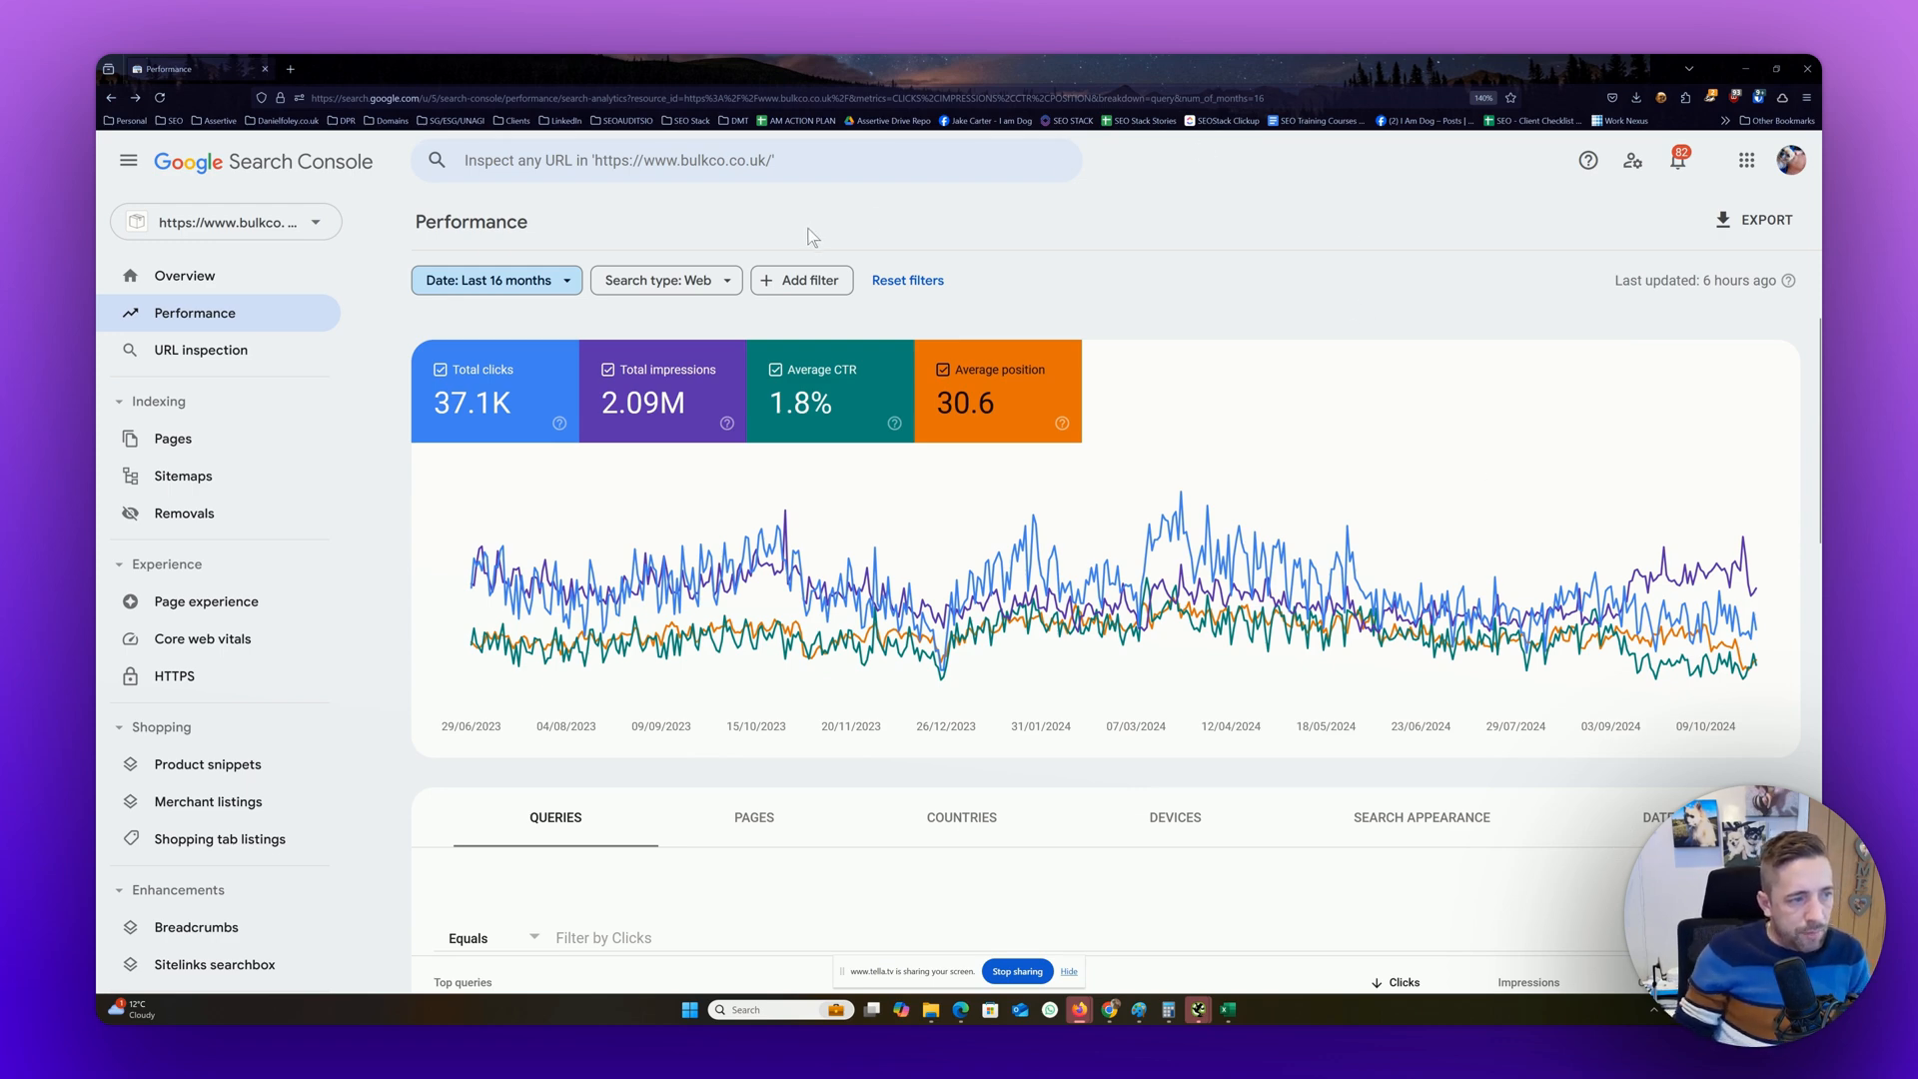
# Add a query filter to the performance report, keeping only queries containing "bulk buy"
pyautogui.click(806, 283)
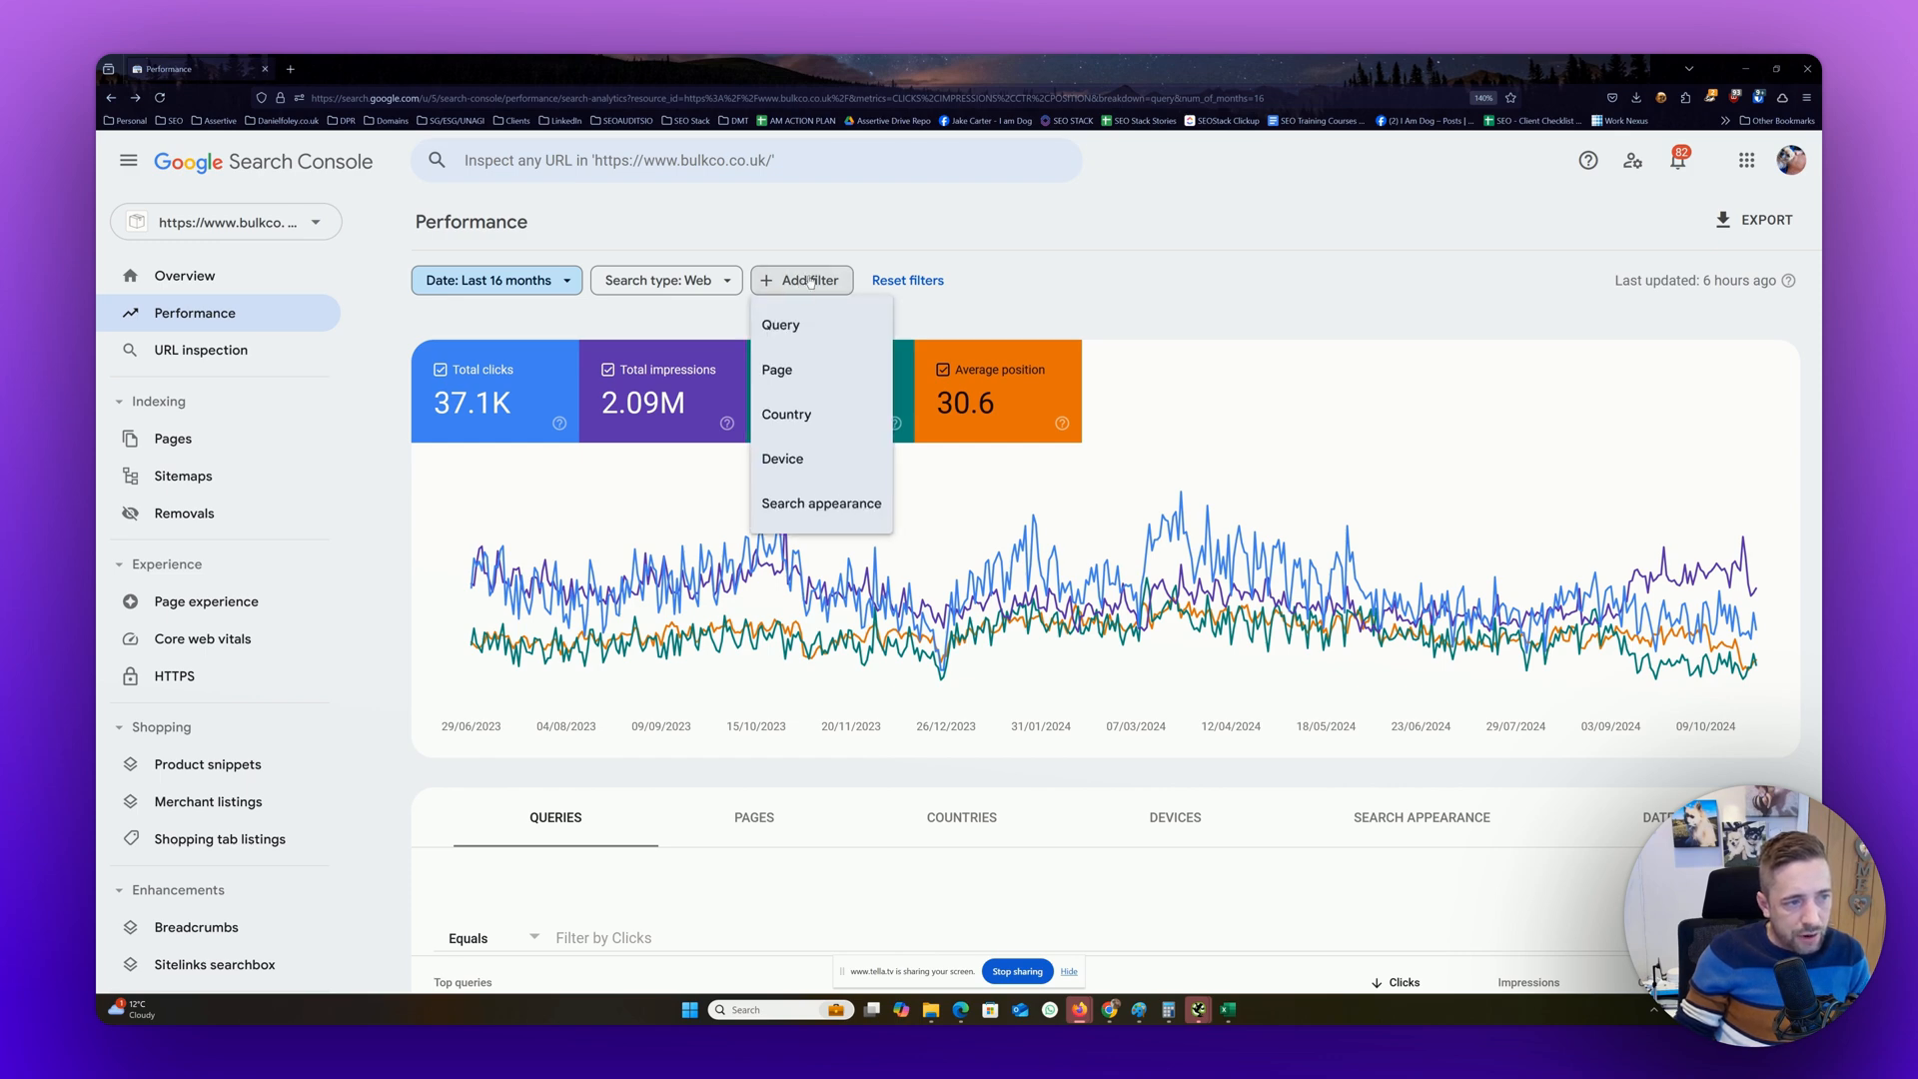
pyautogui.click(804, 332)
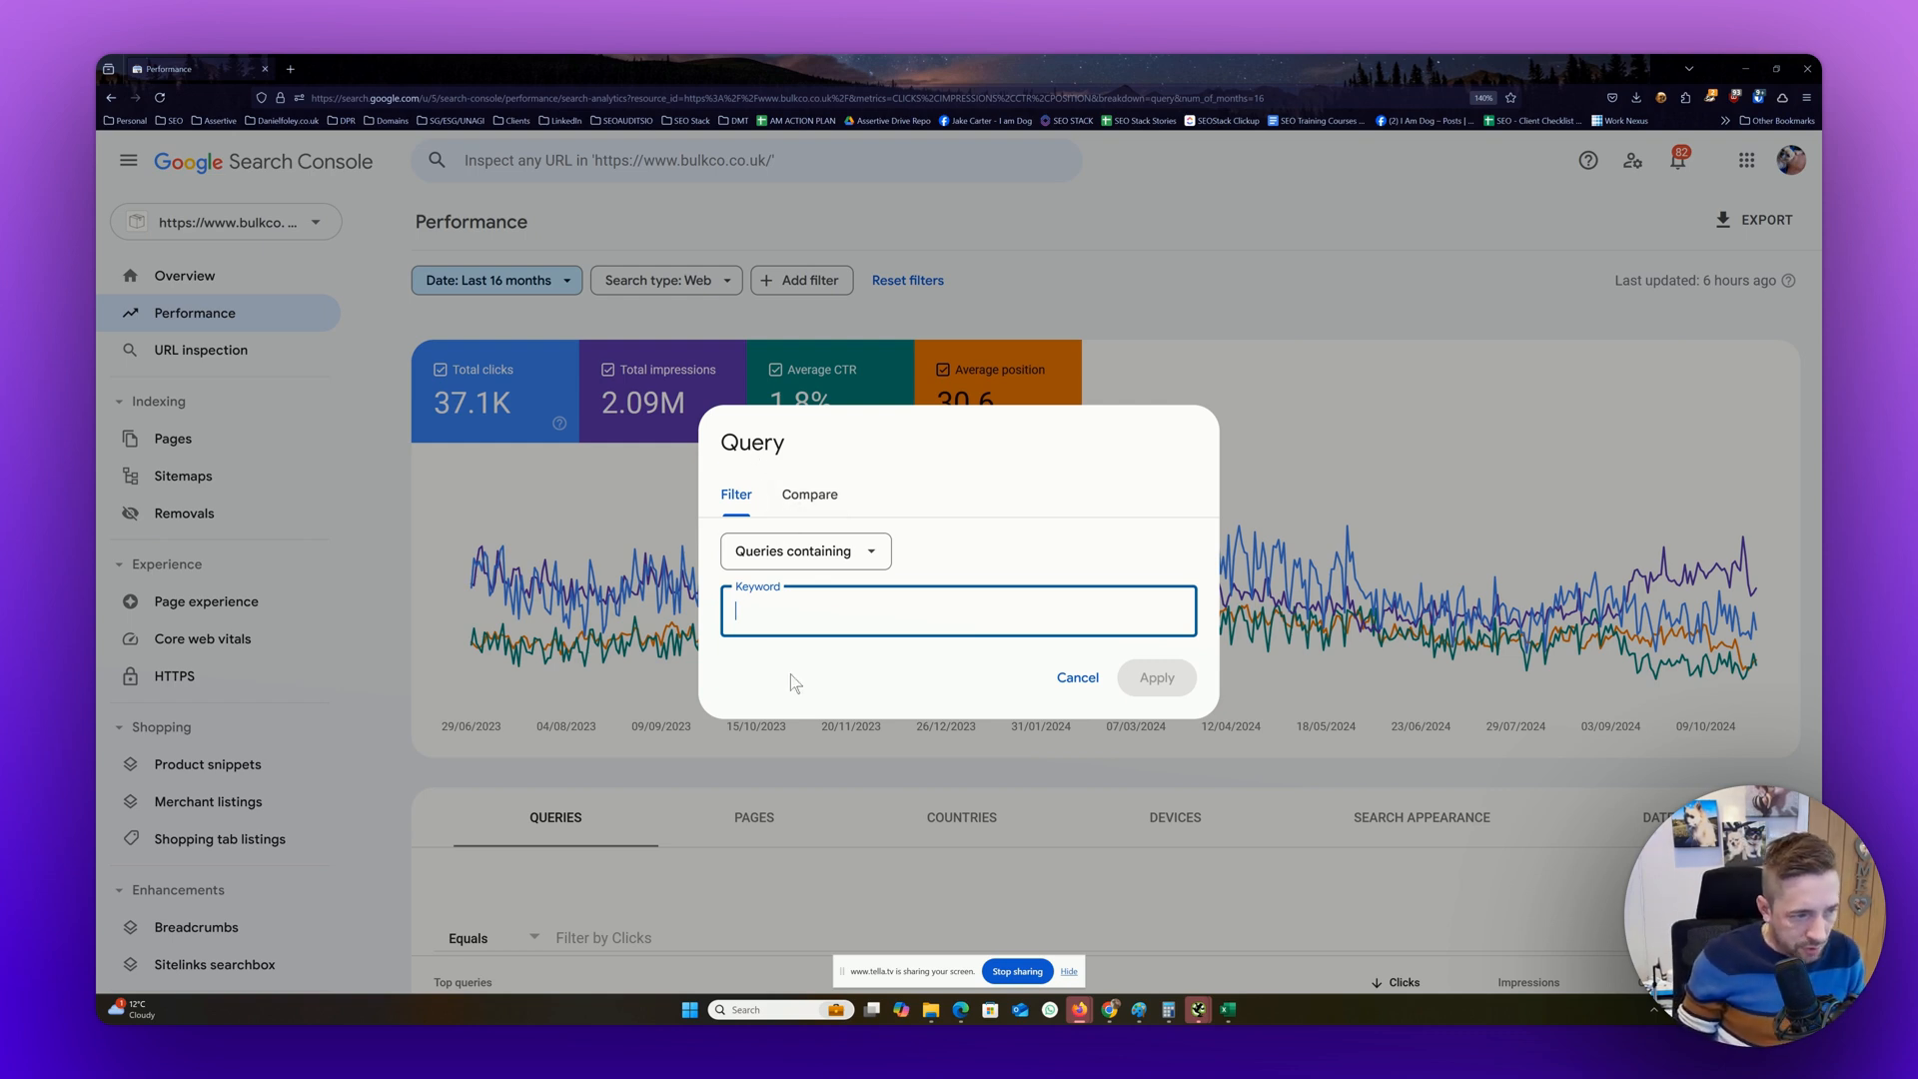
pyautogui.write('bu')
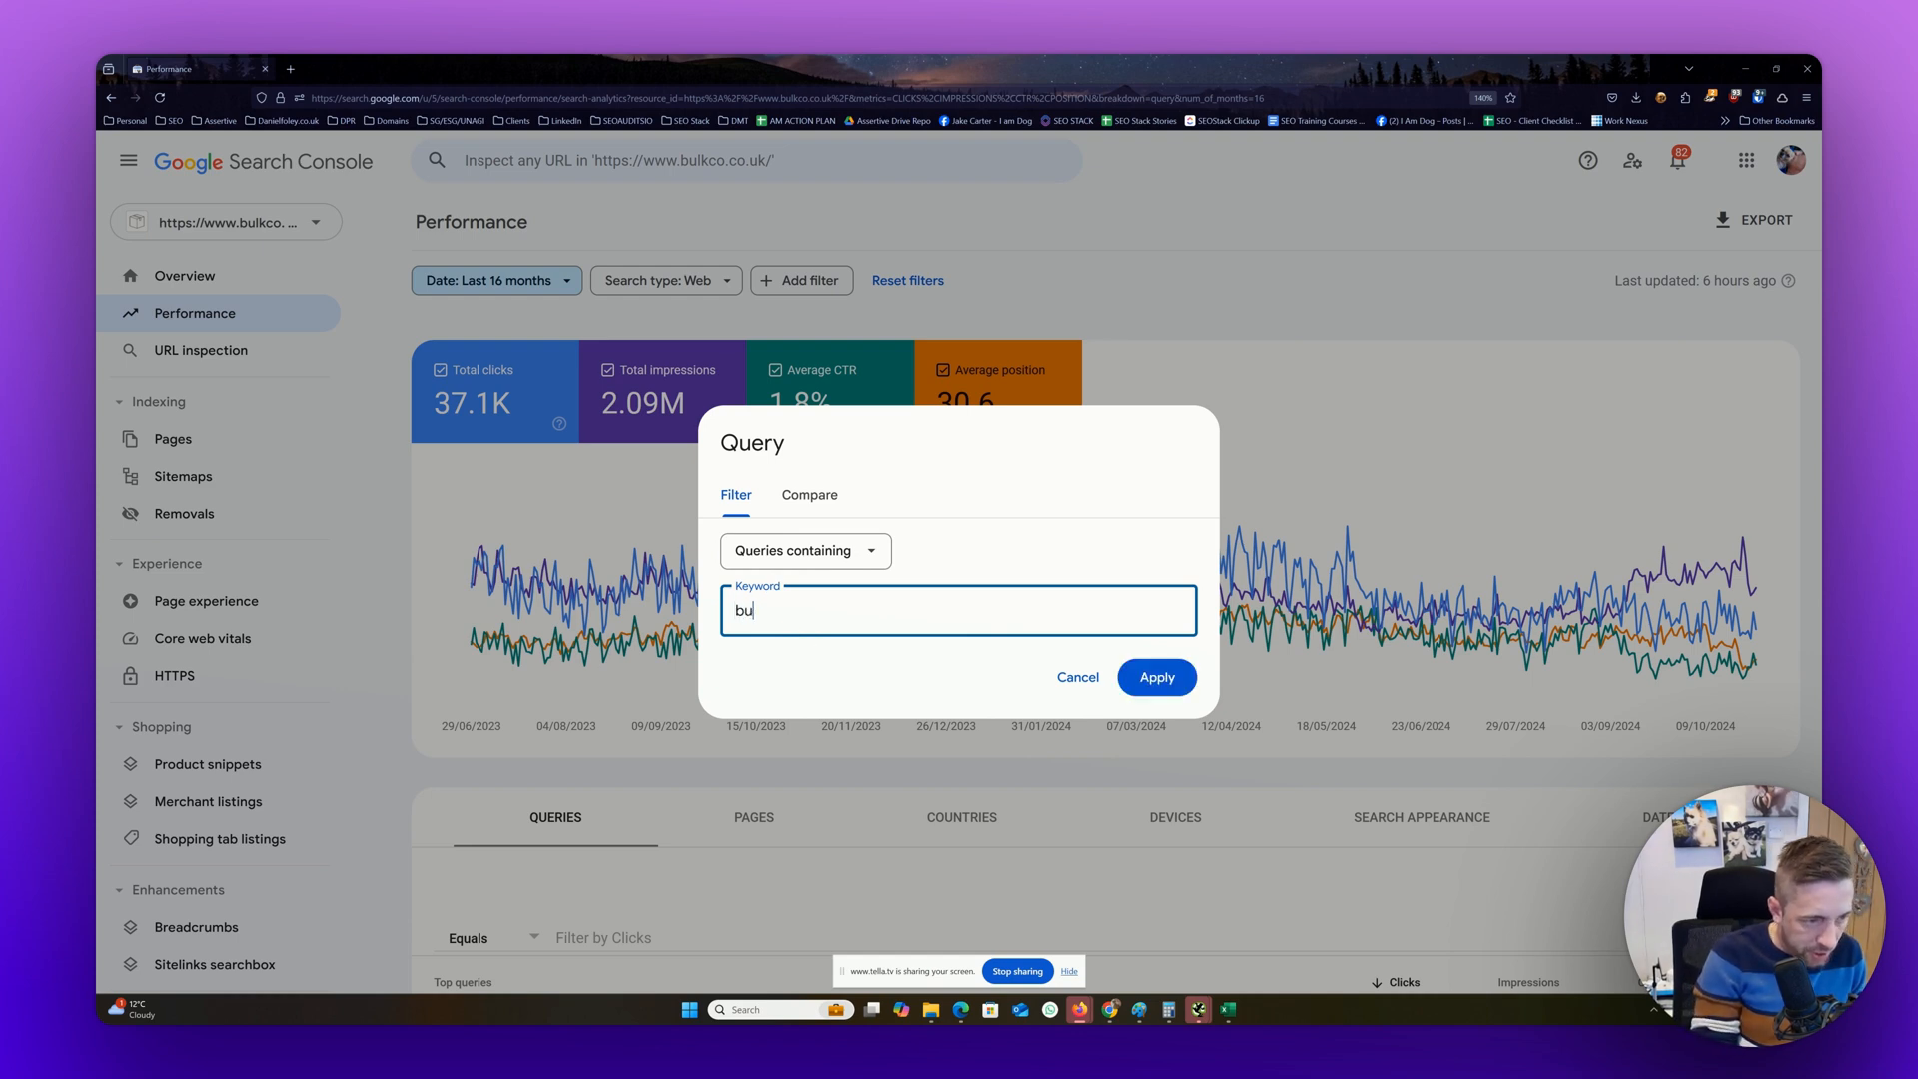
pyautogui.write('lk buy')
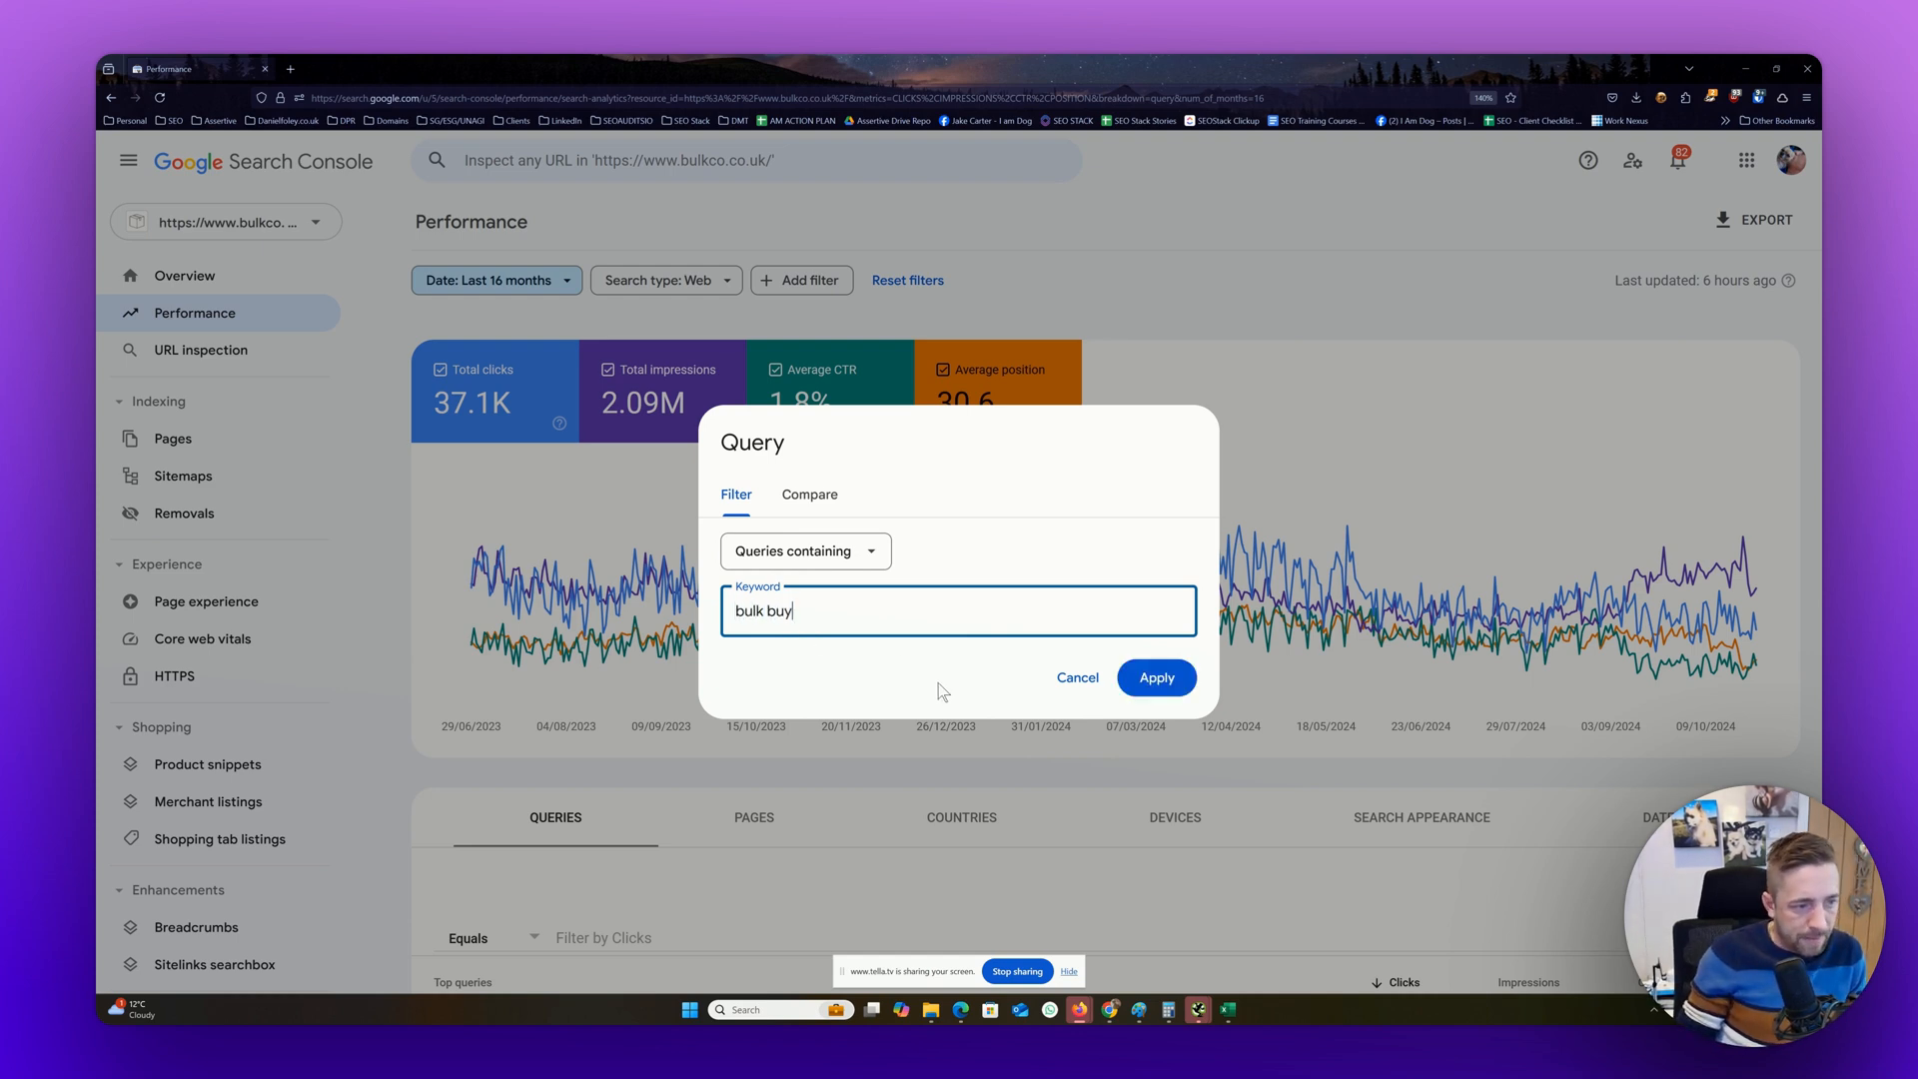
pyautogui.click(1158, 680)
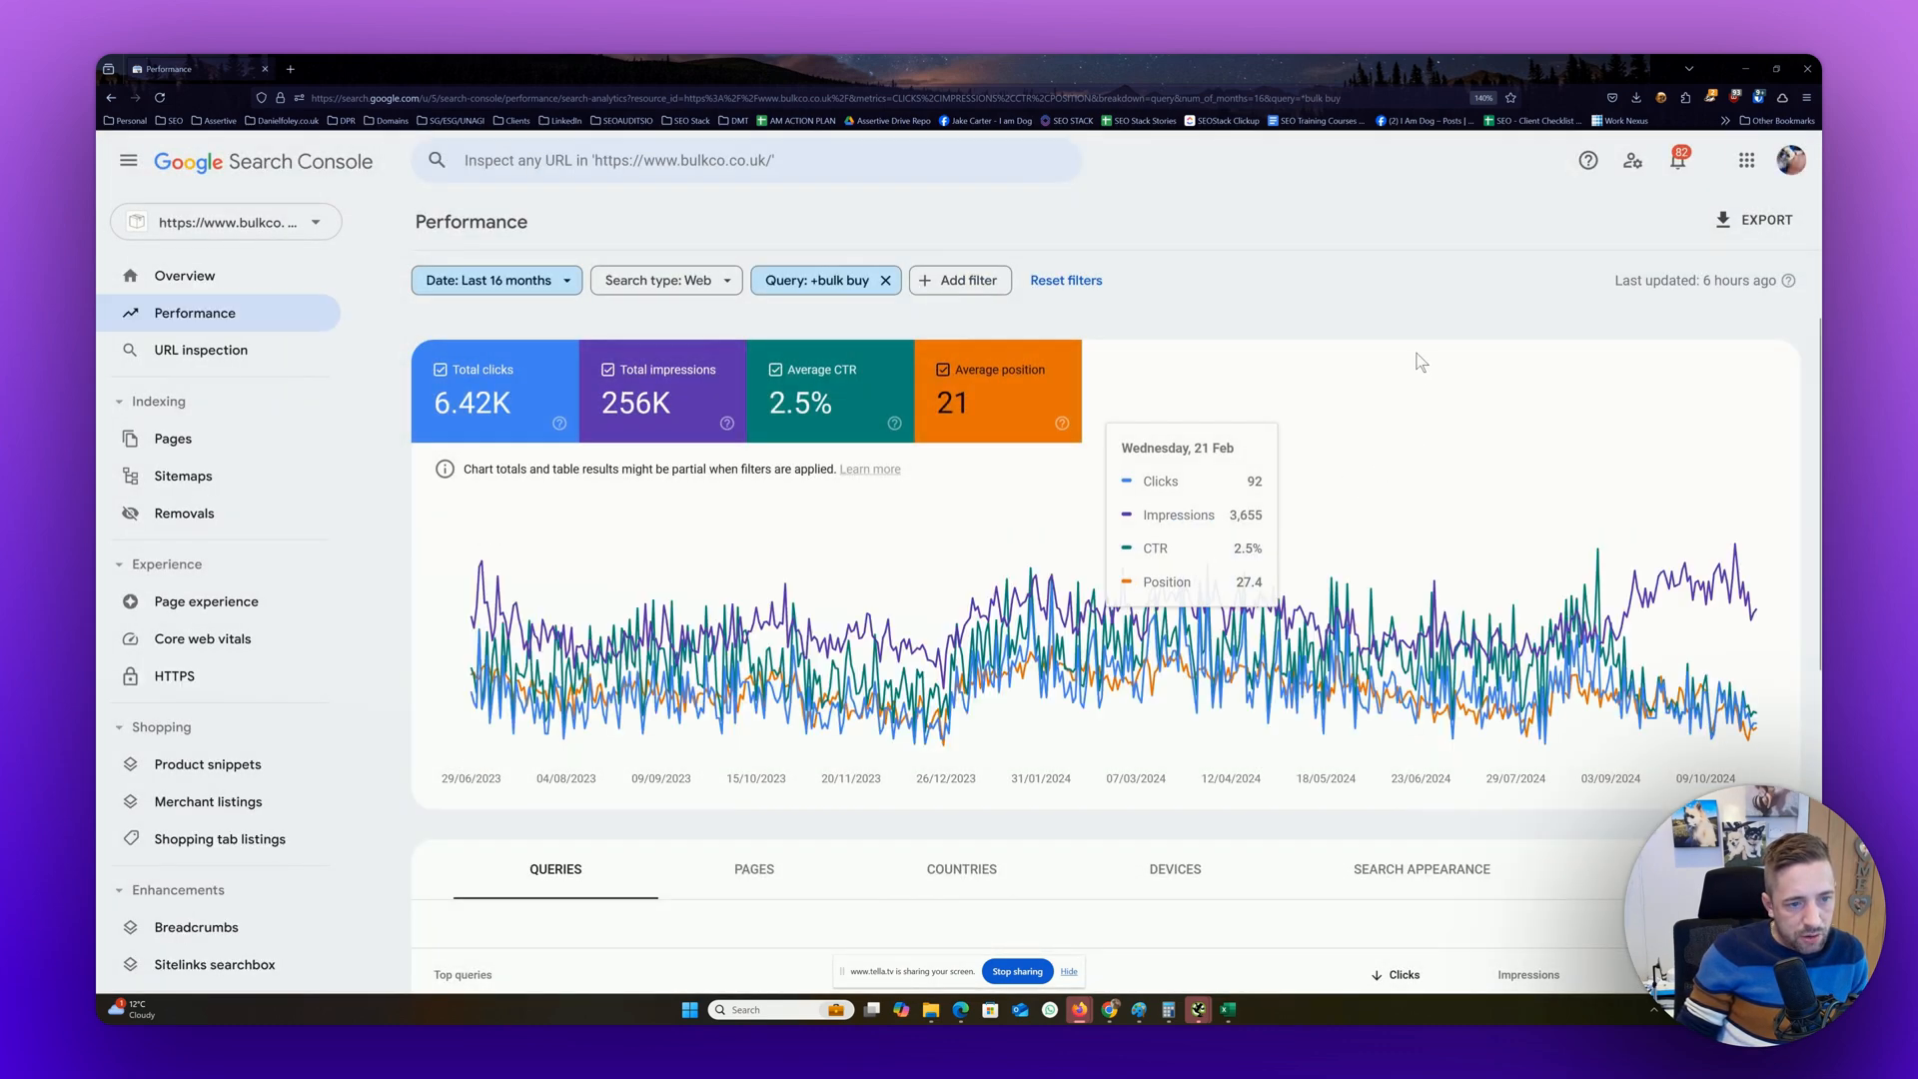
# Hide average CTR and average position from the performance chart, and review the filtered "bulk buy" queries
pyautogui.click(849, 378)
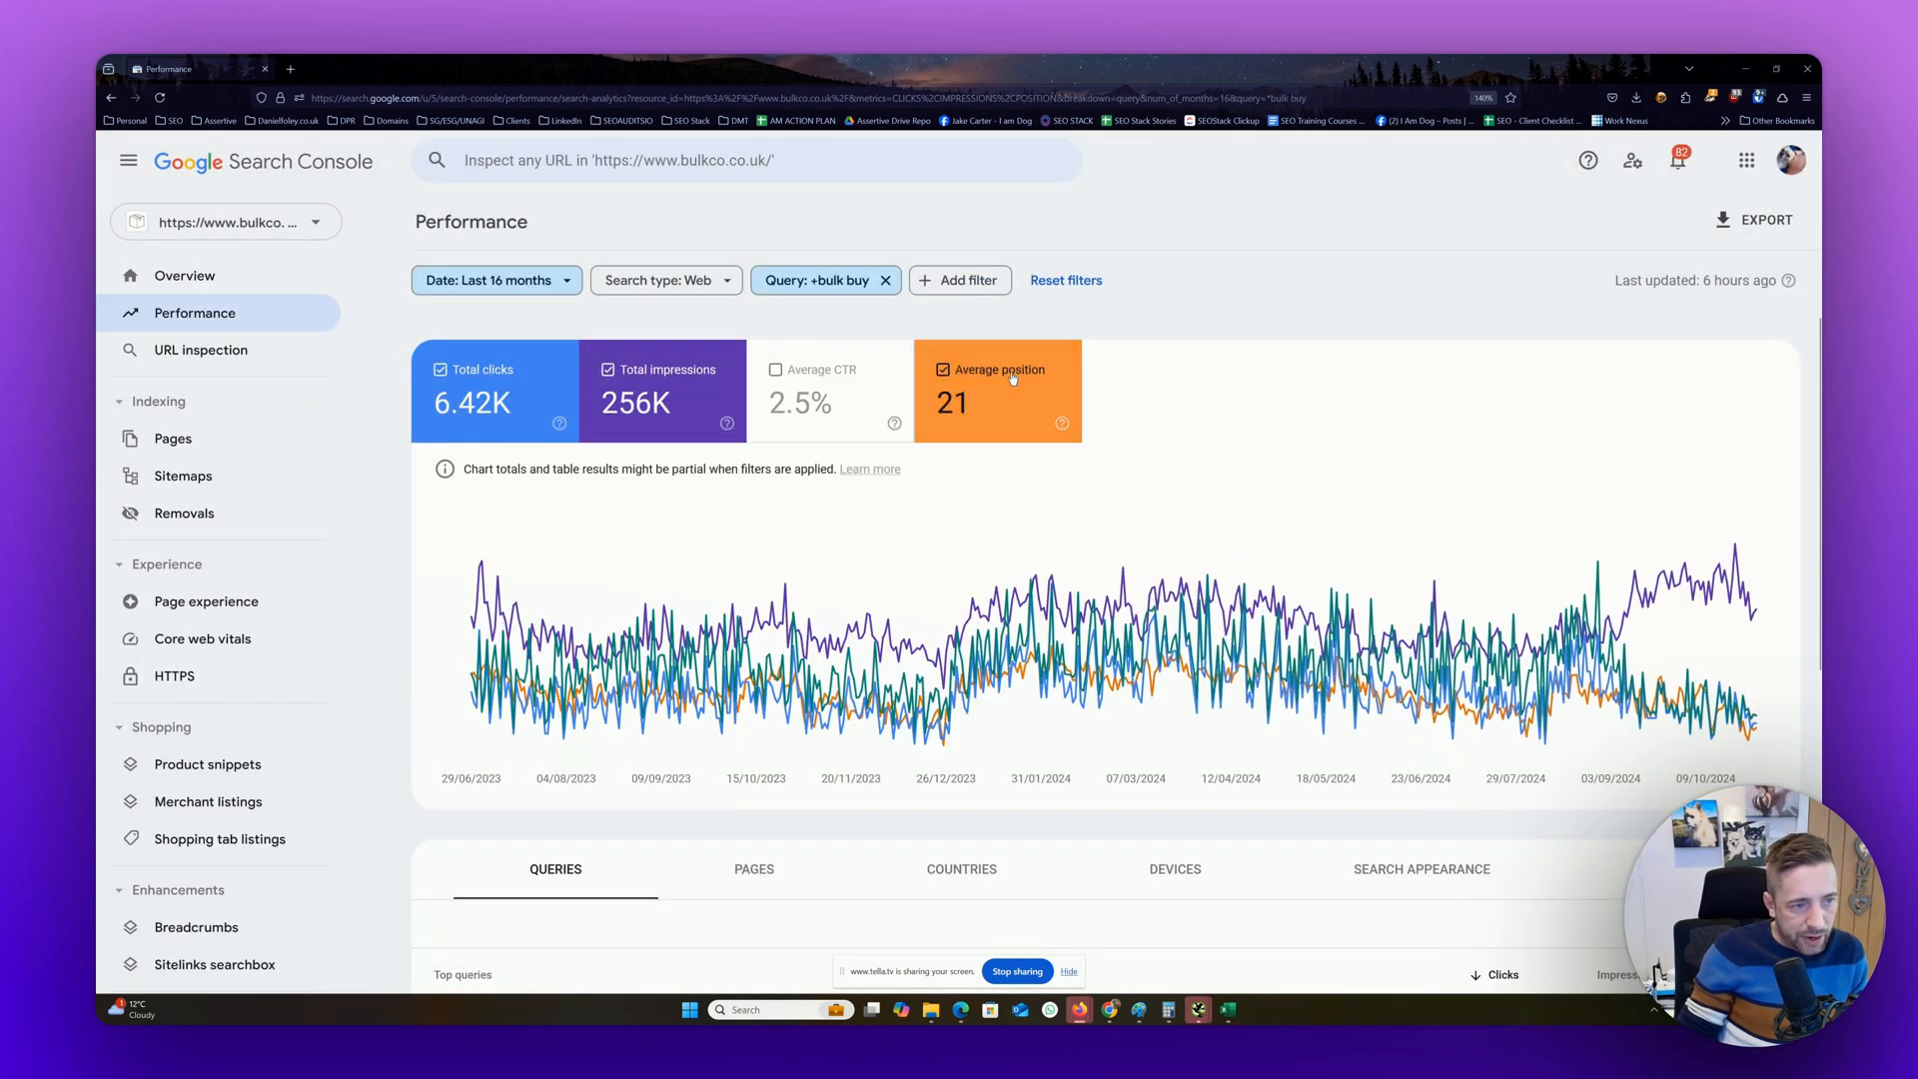
pyautogui.click(999, 385)
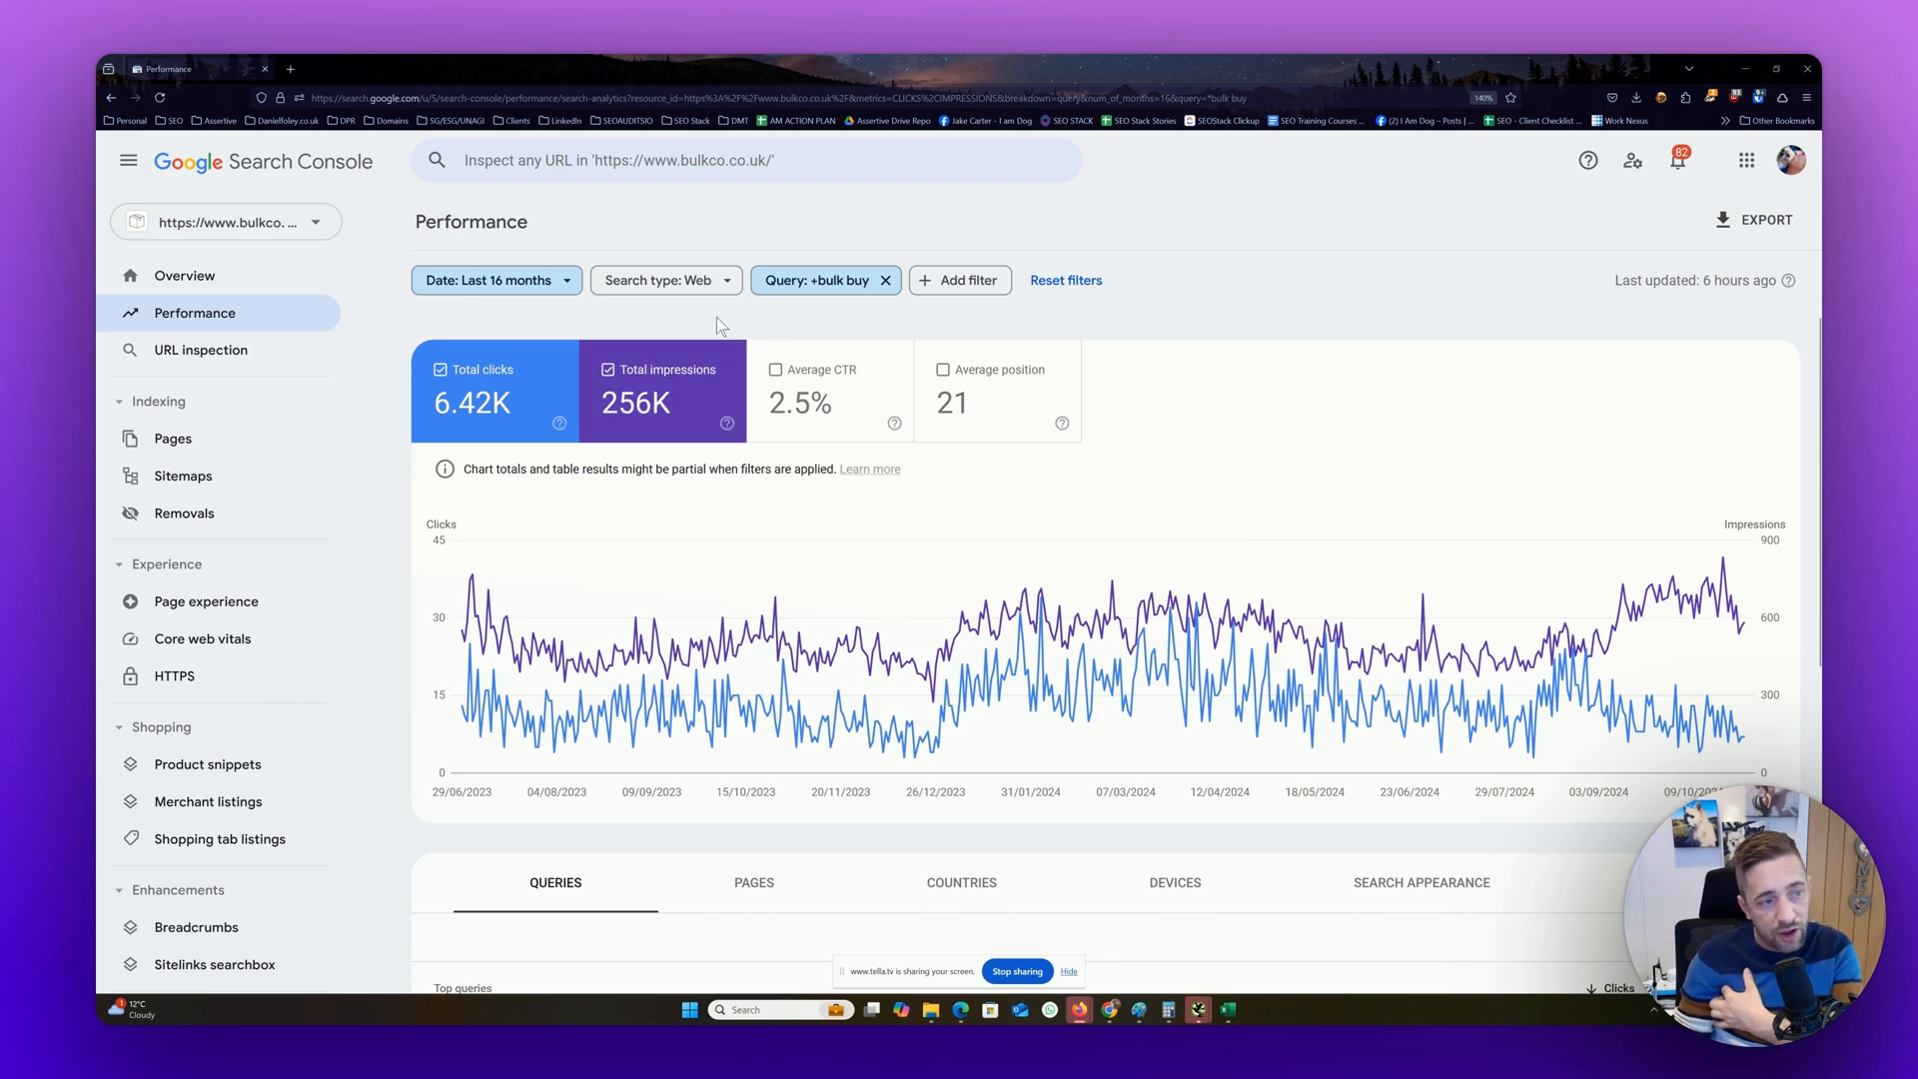
pyautogui.scroll(-5, 1291, 324)
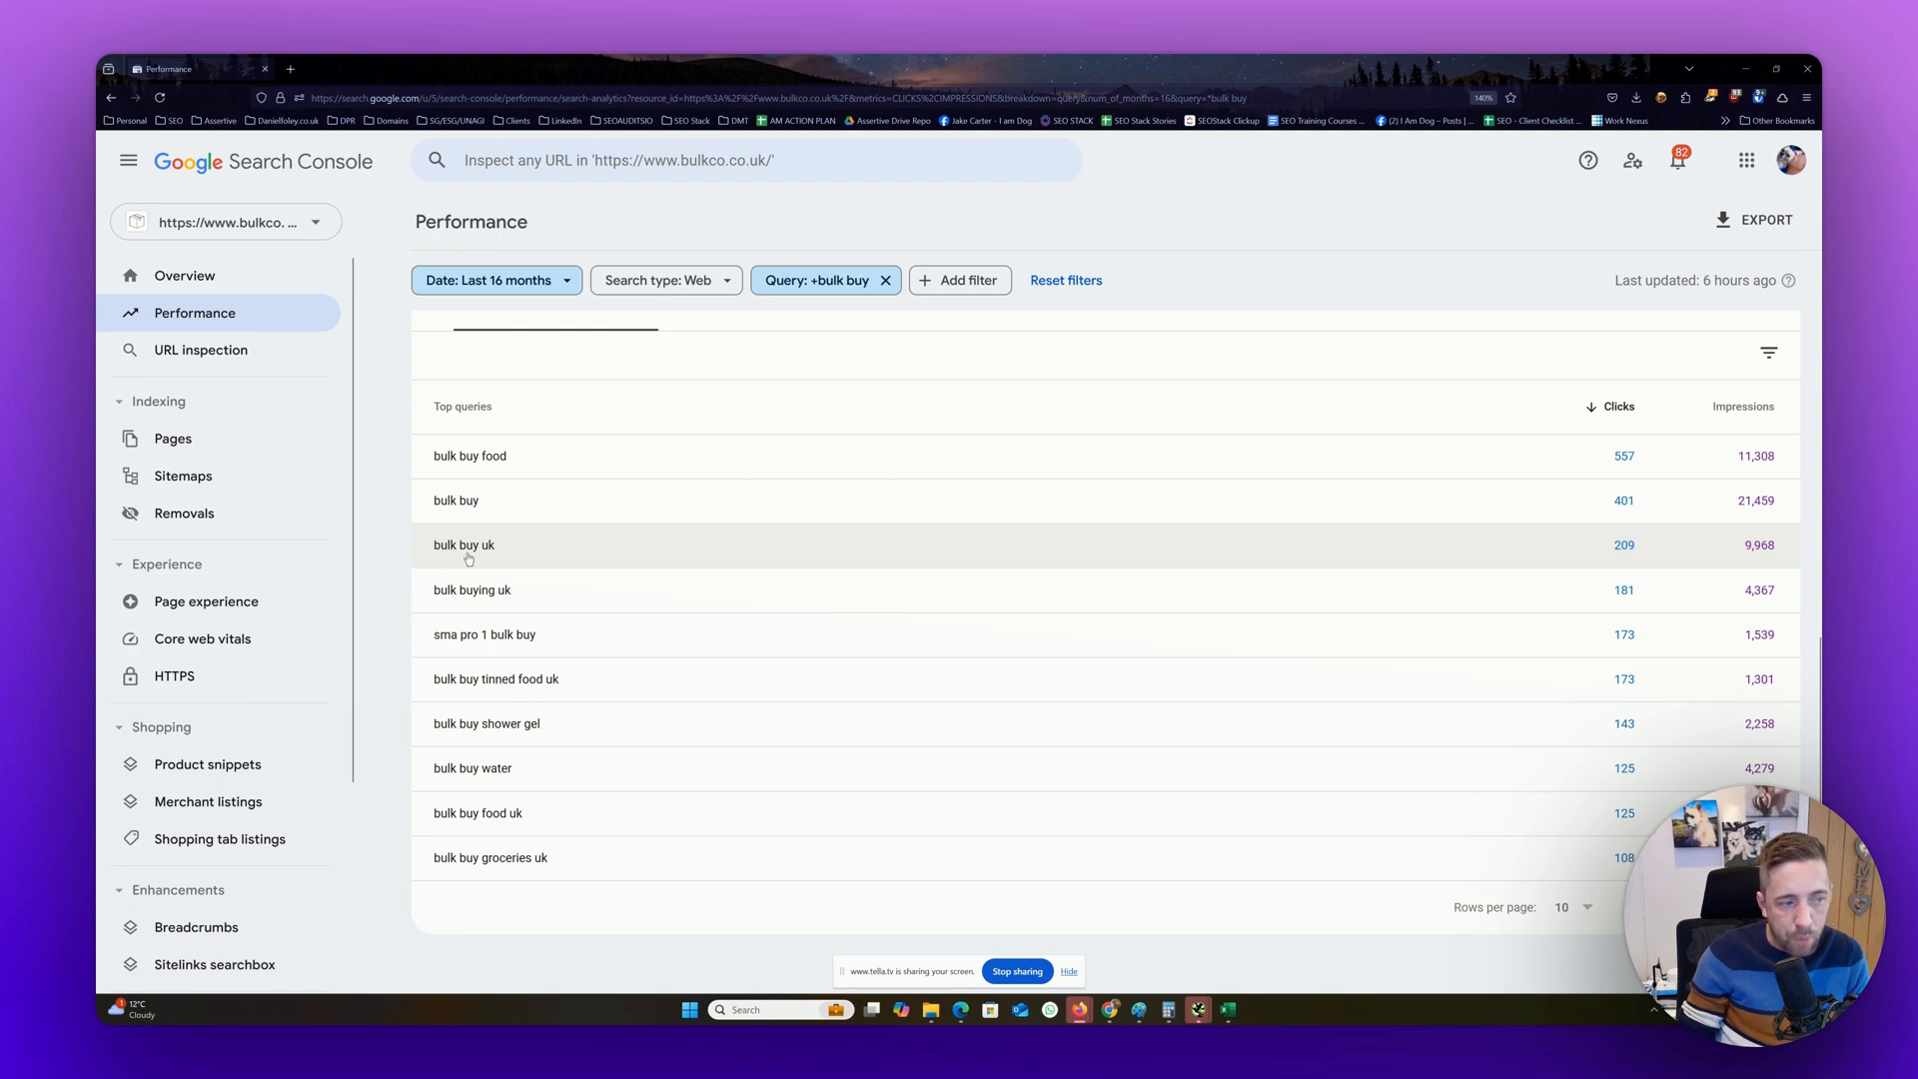
pyautogui.scroll(5, 468, 559)
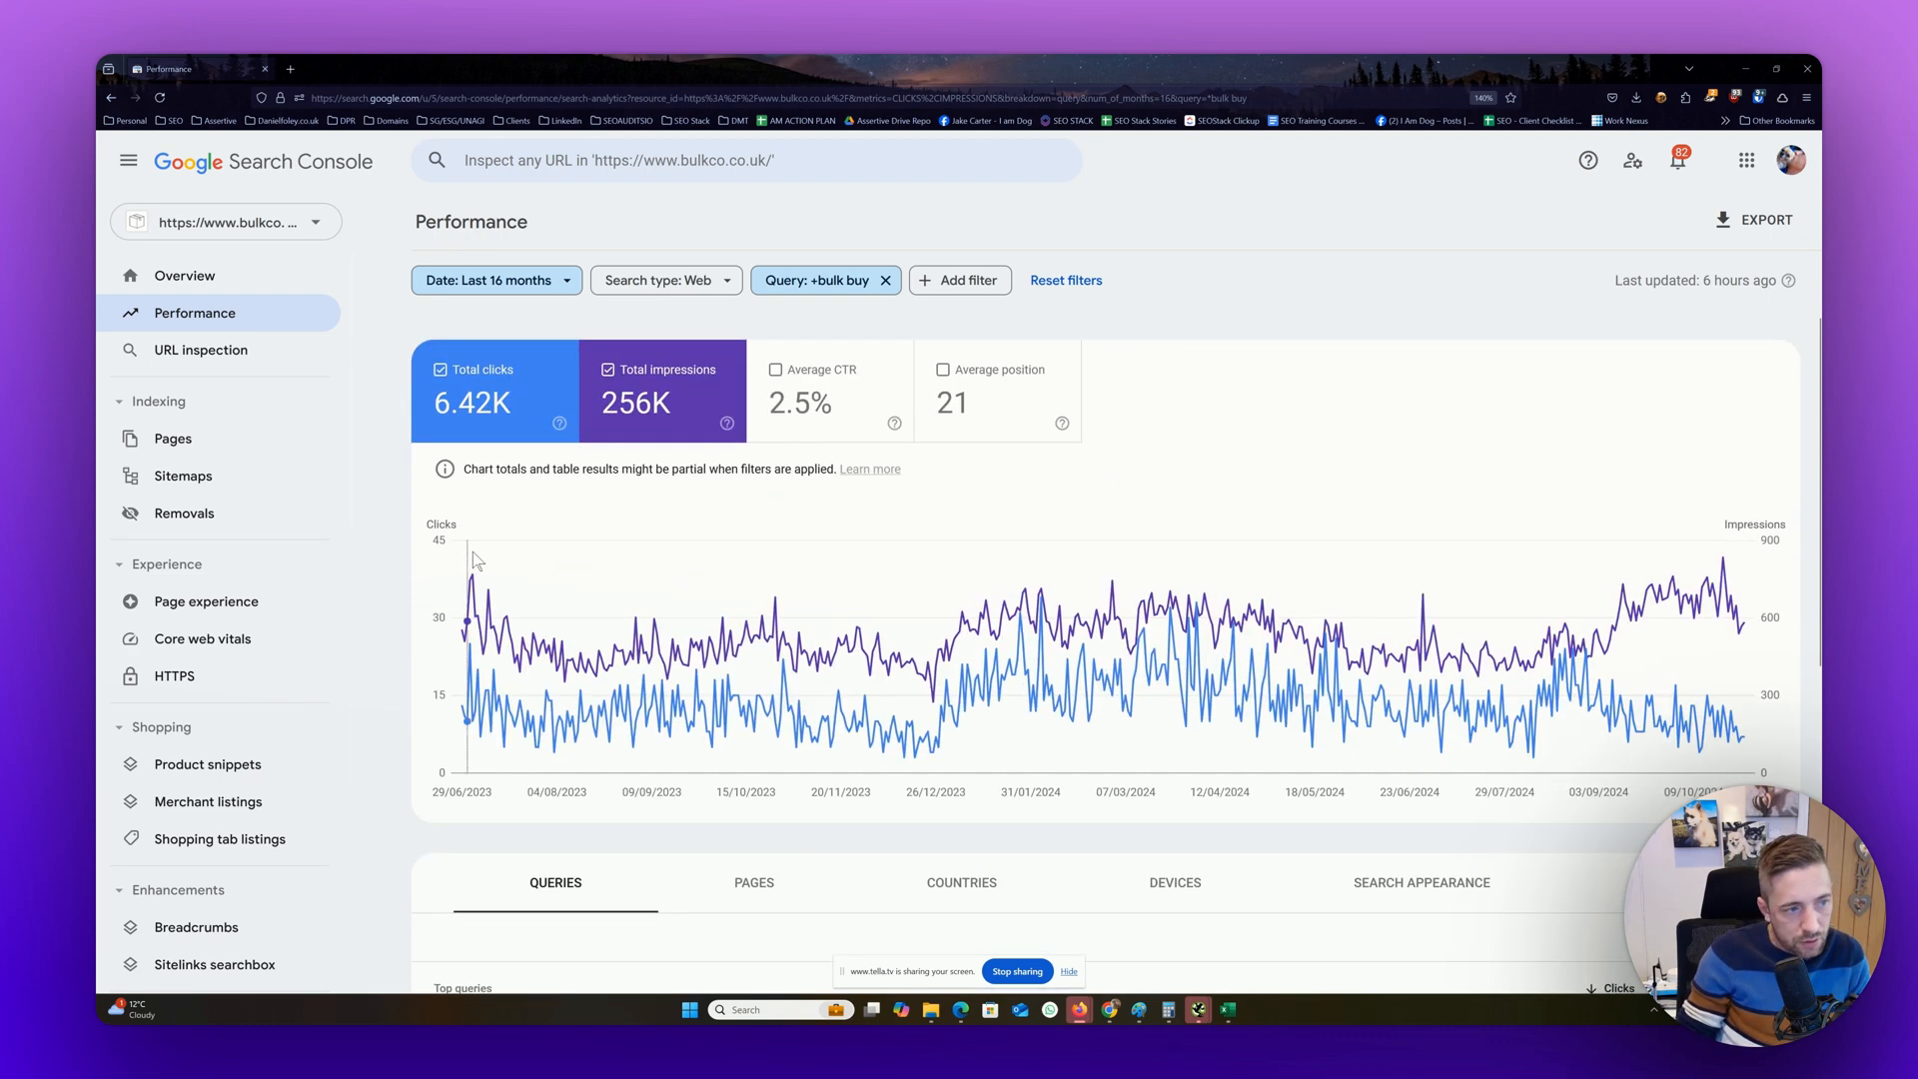
# Change the query filter to "Queries not containing" for "bulk buy" and review the remaining top queries
pyautogui.click(831, 285)
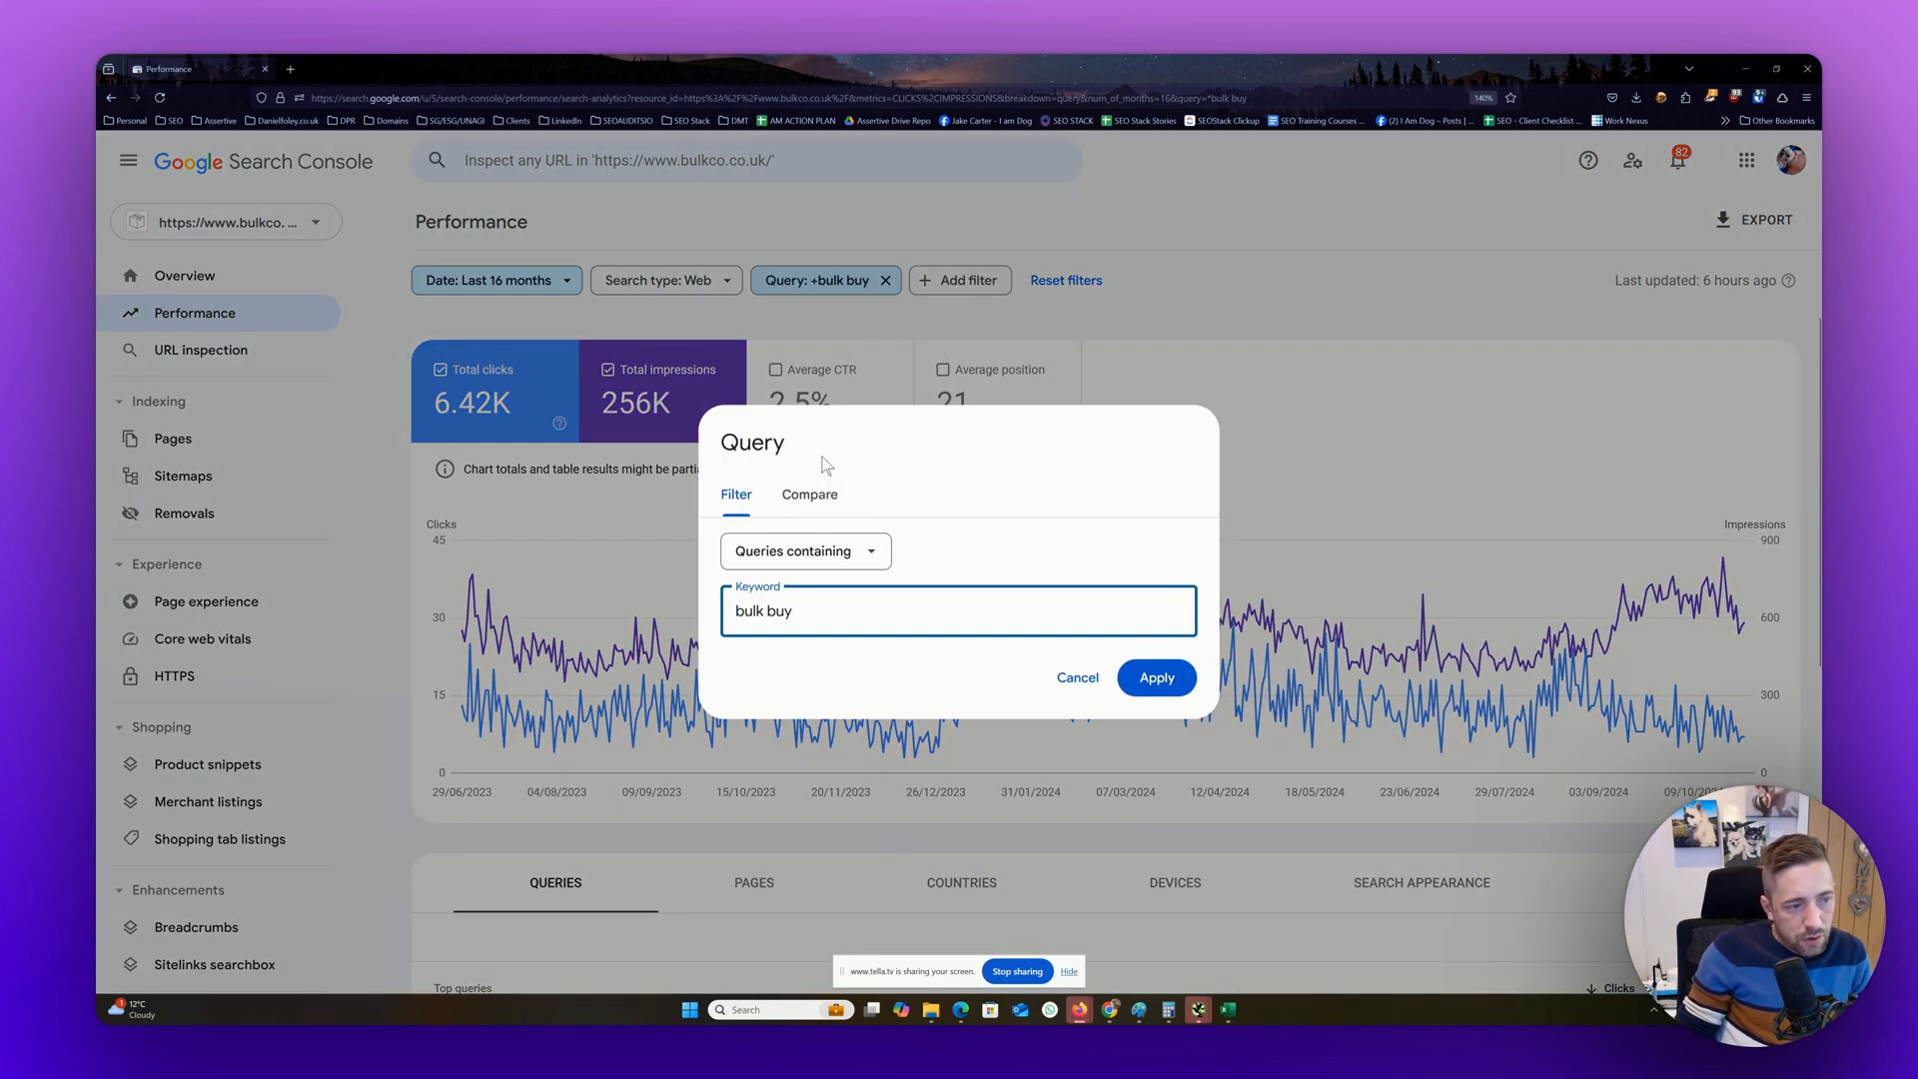
pyautogui.click(812, 562)
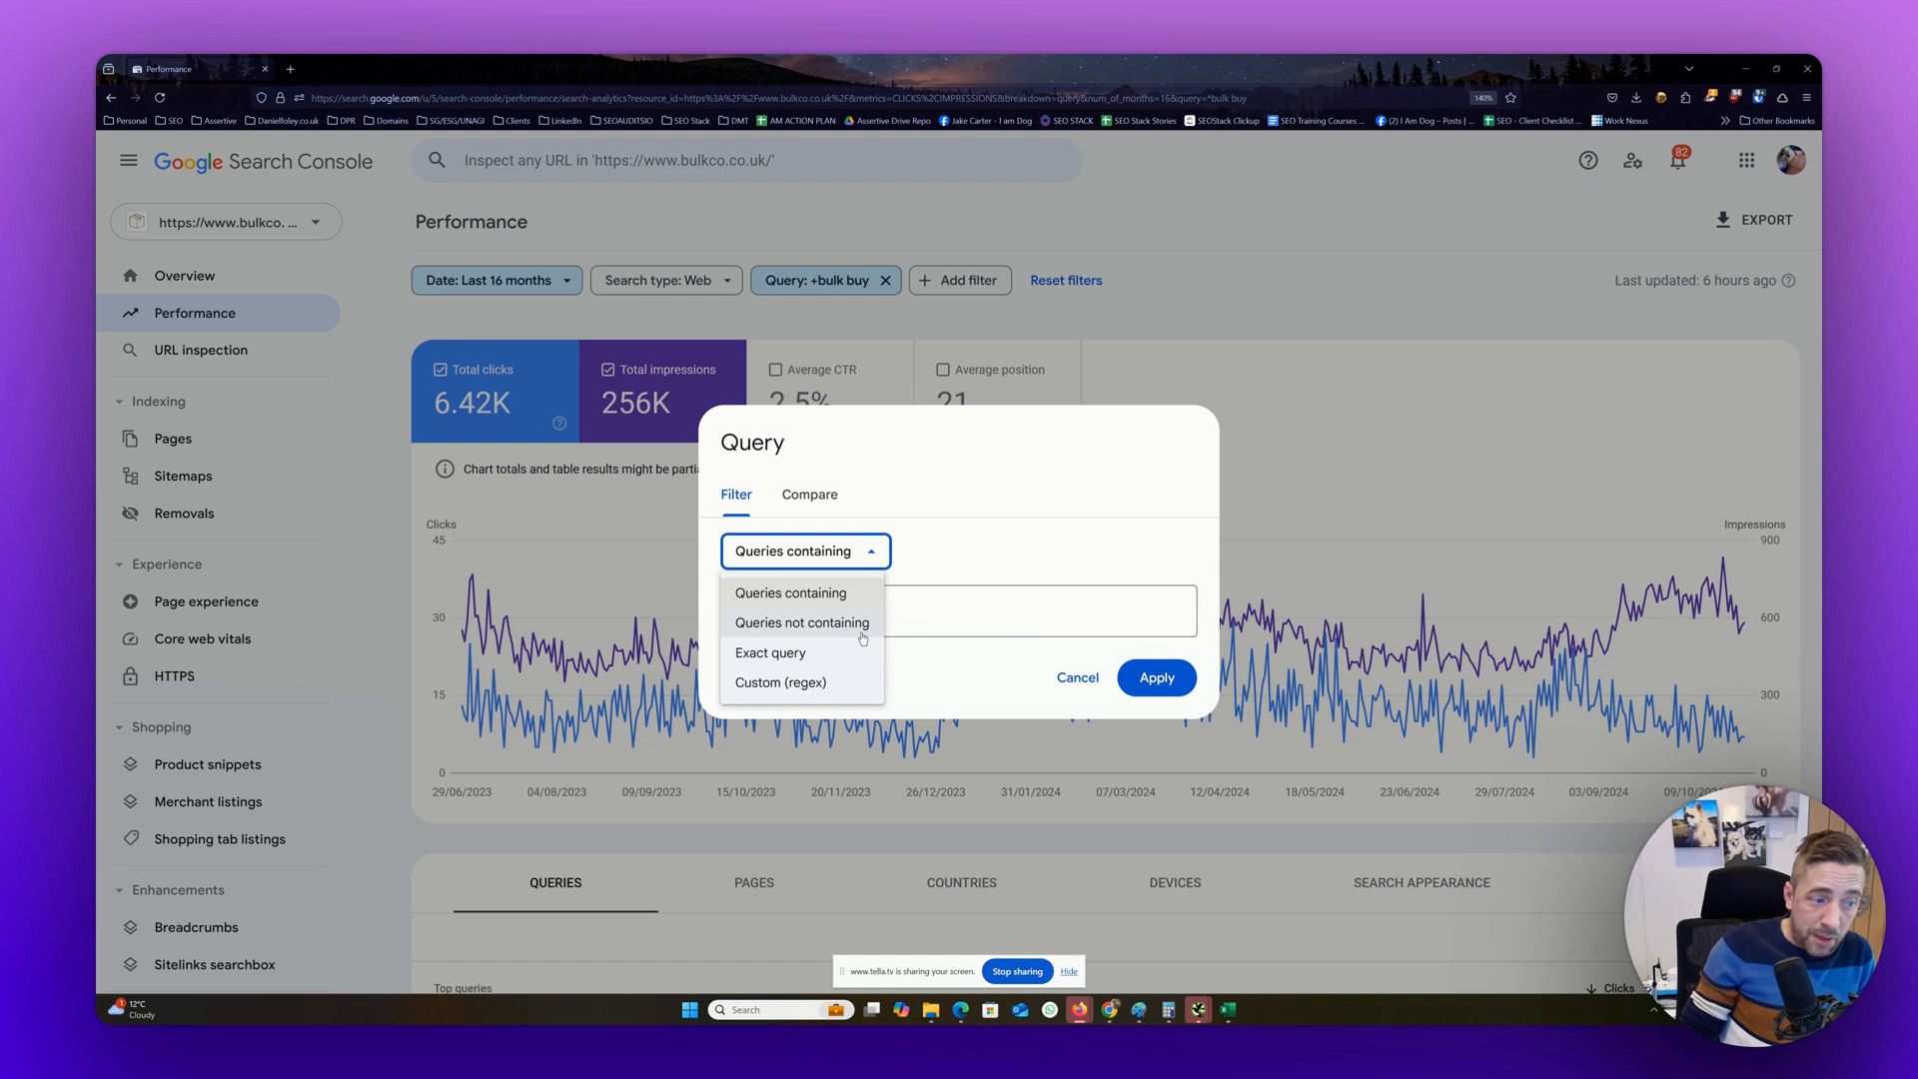
pyautogui.click(805, 623)
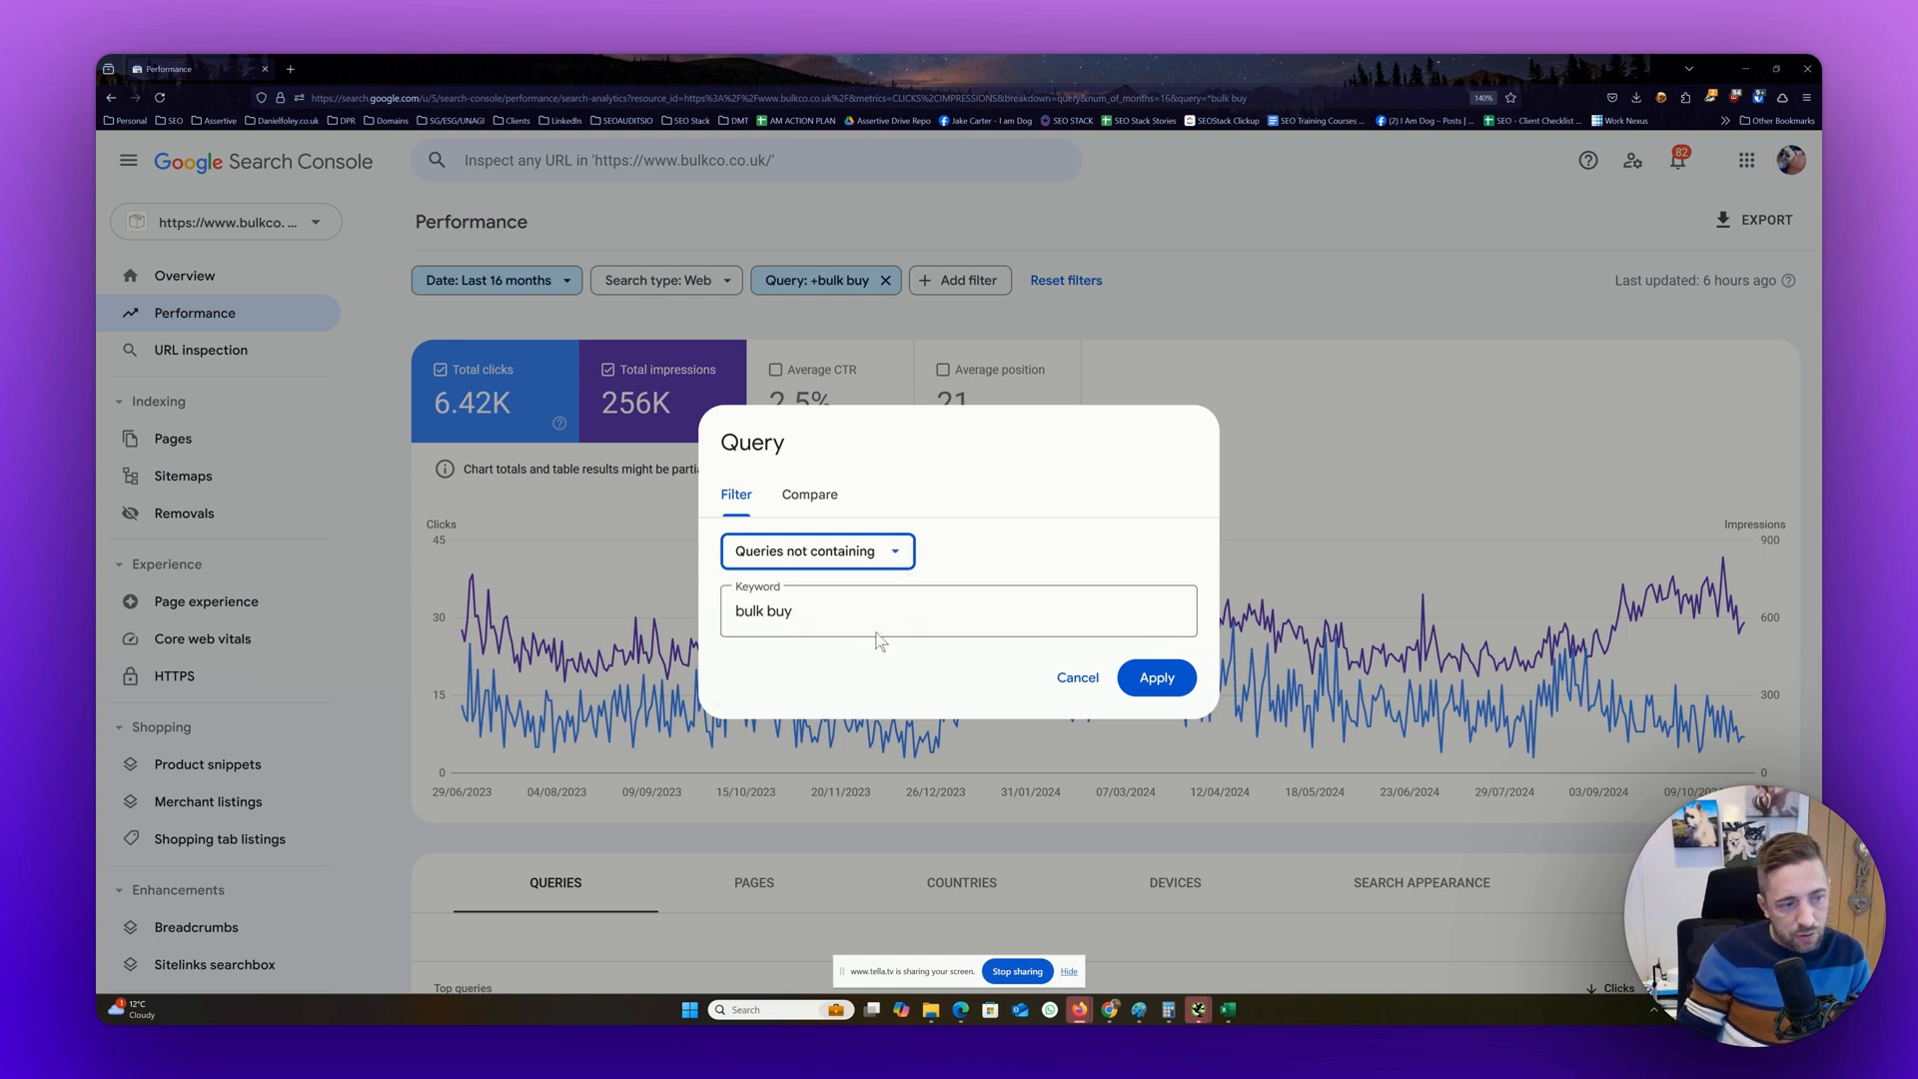
pyautogui.click(1158, 682)
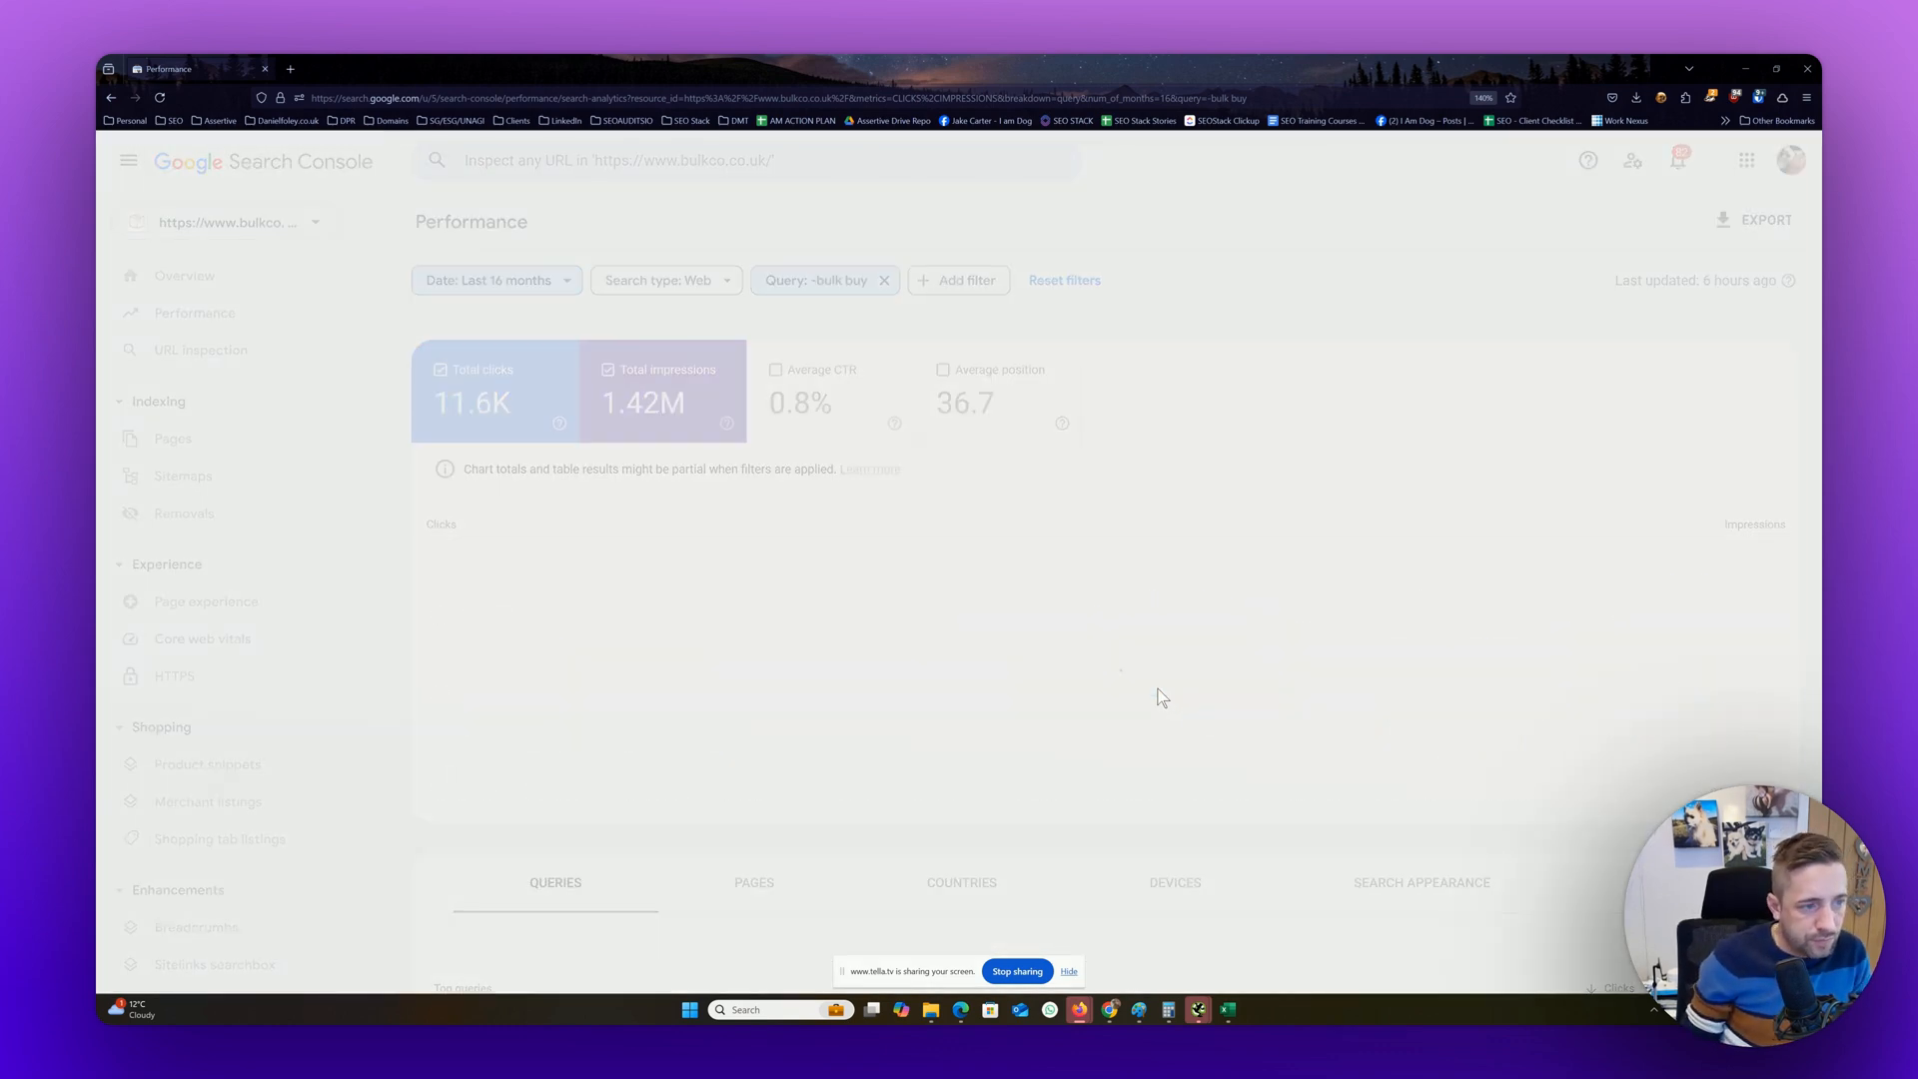
pyautogui.scroll(-6, 1158, 696)
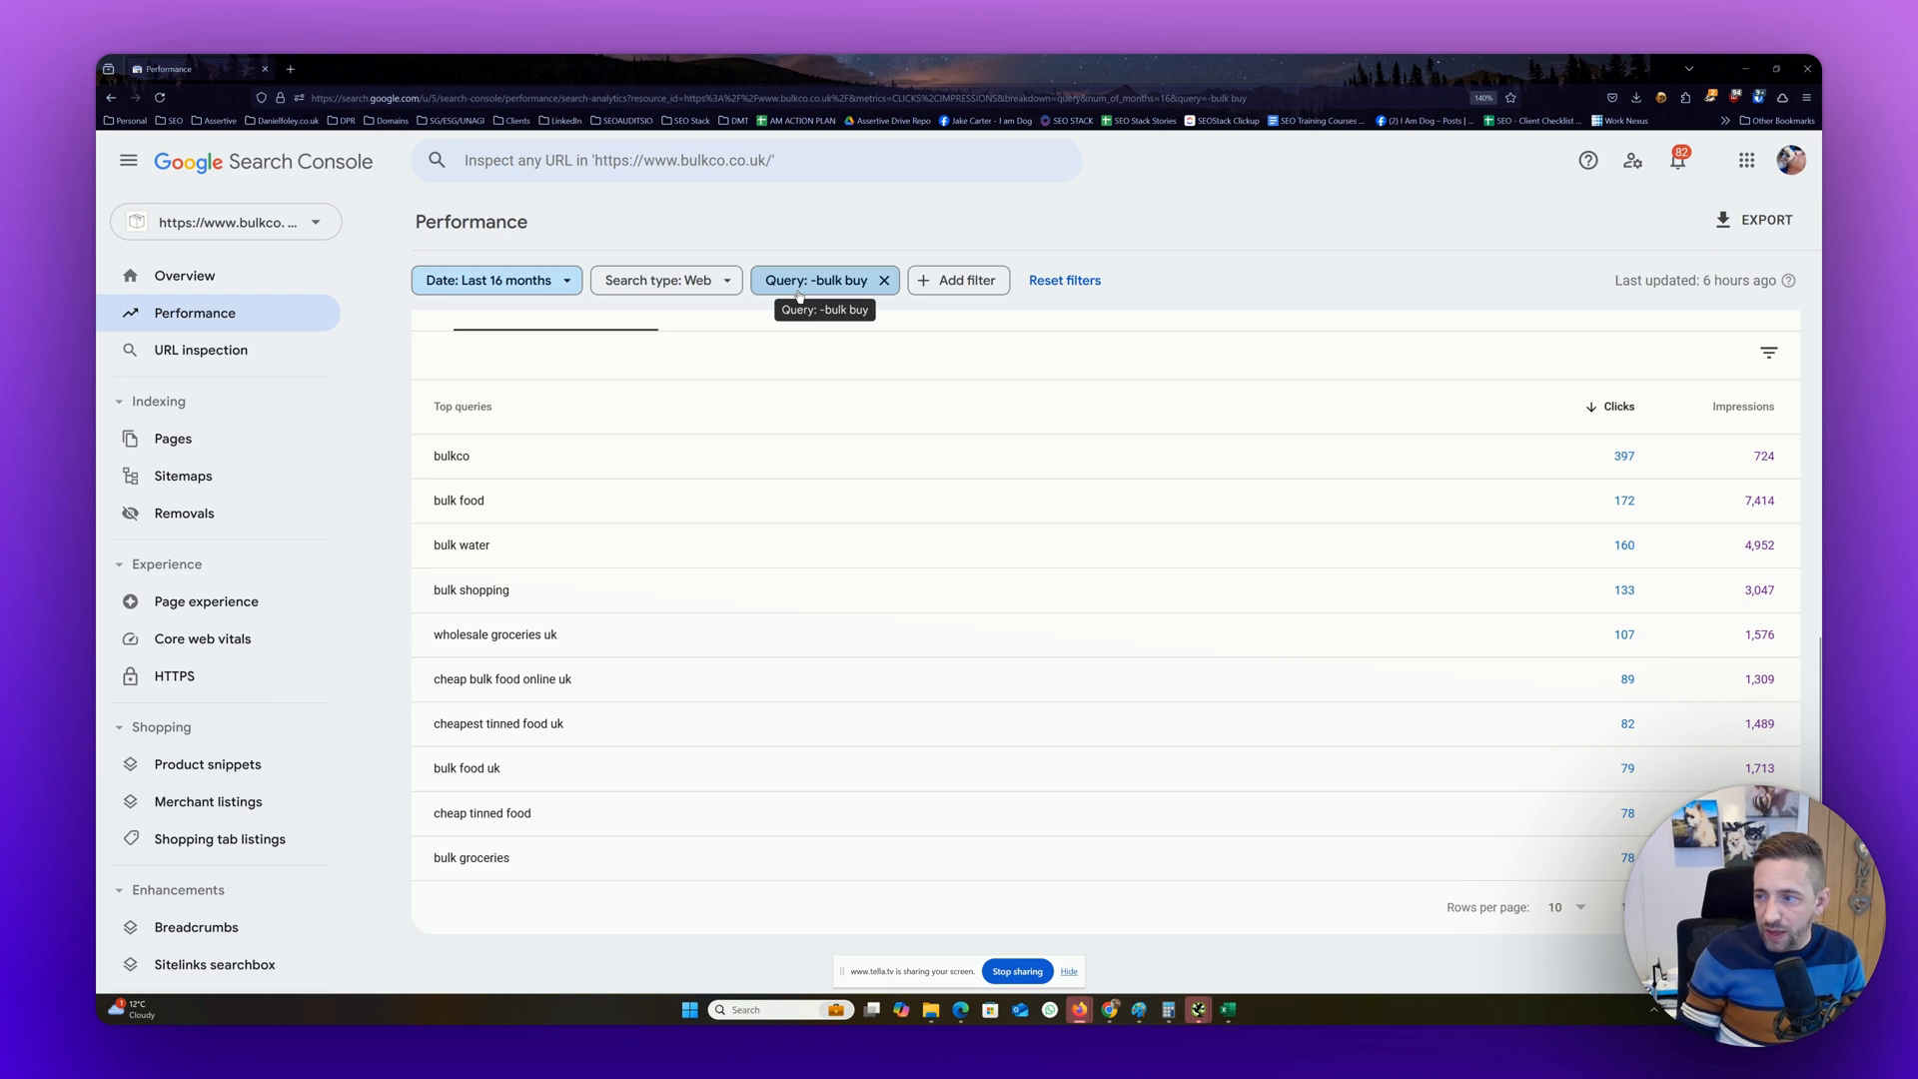
# Change the query filter to the exact query "bulk buy food" and review its chart and table entry
pyautogui.click(838, 288)
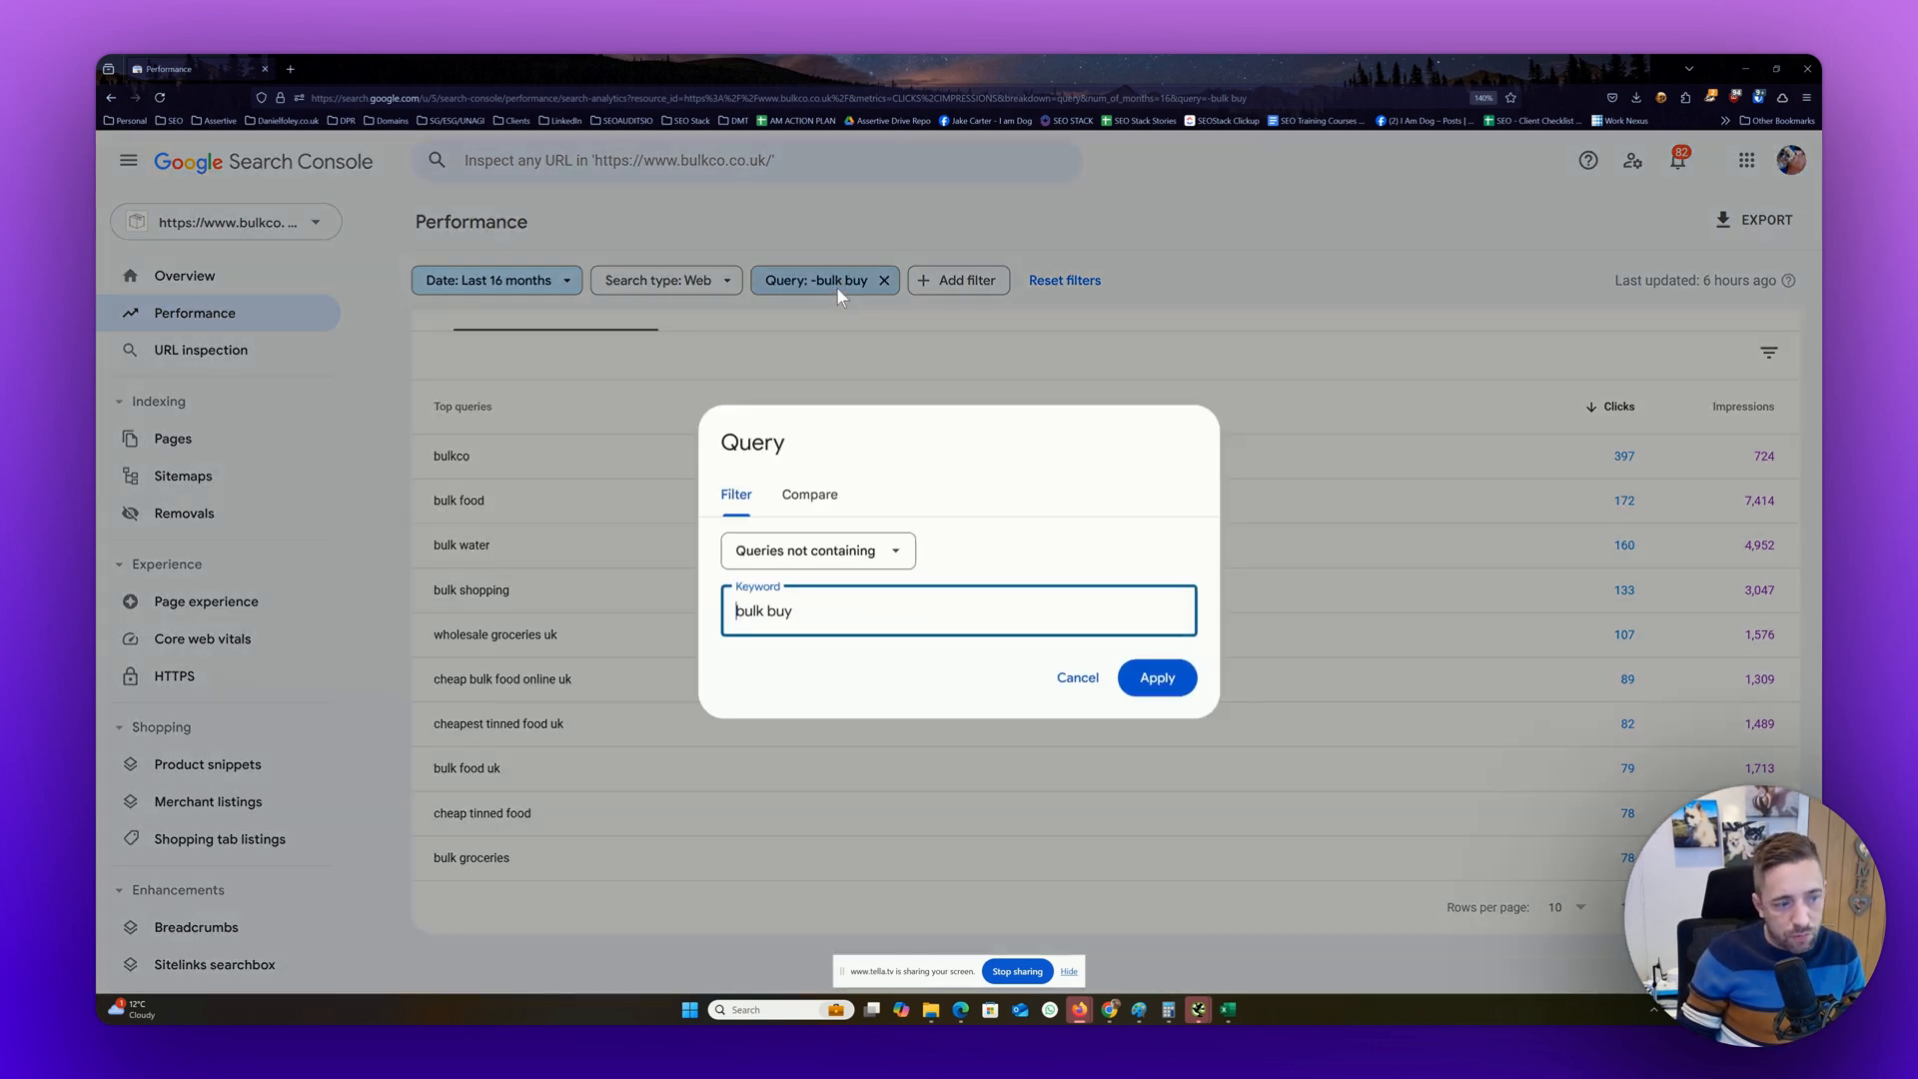
pyautogui.click(825, 551)
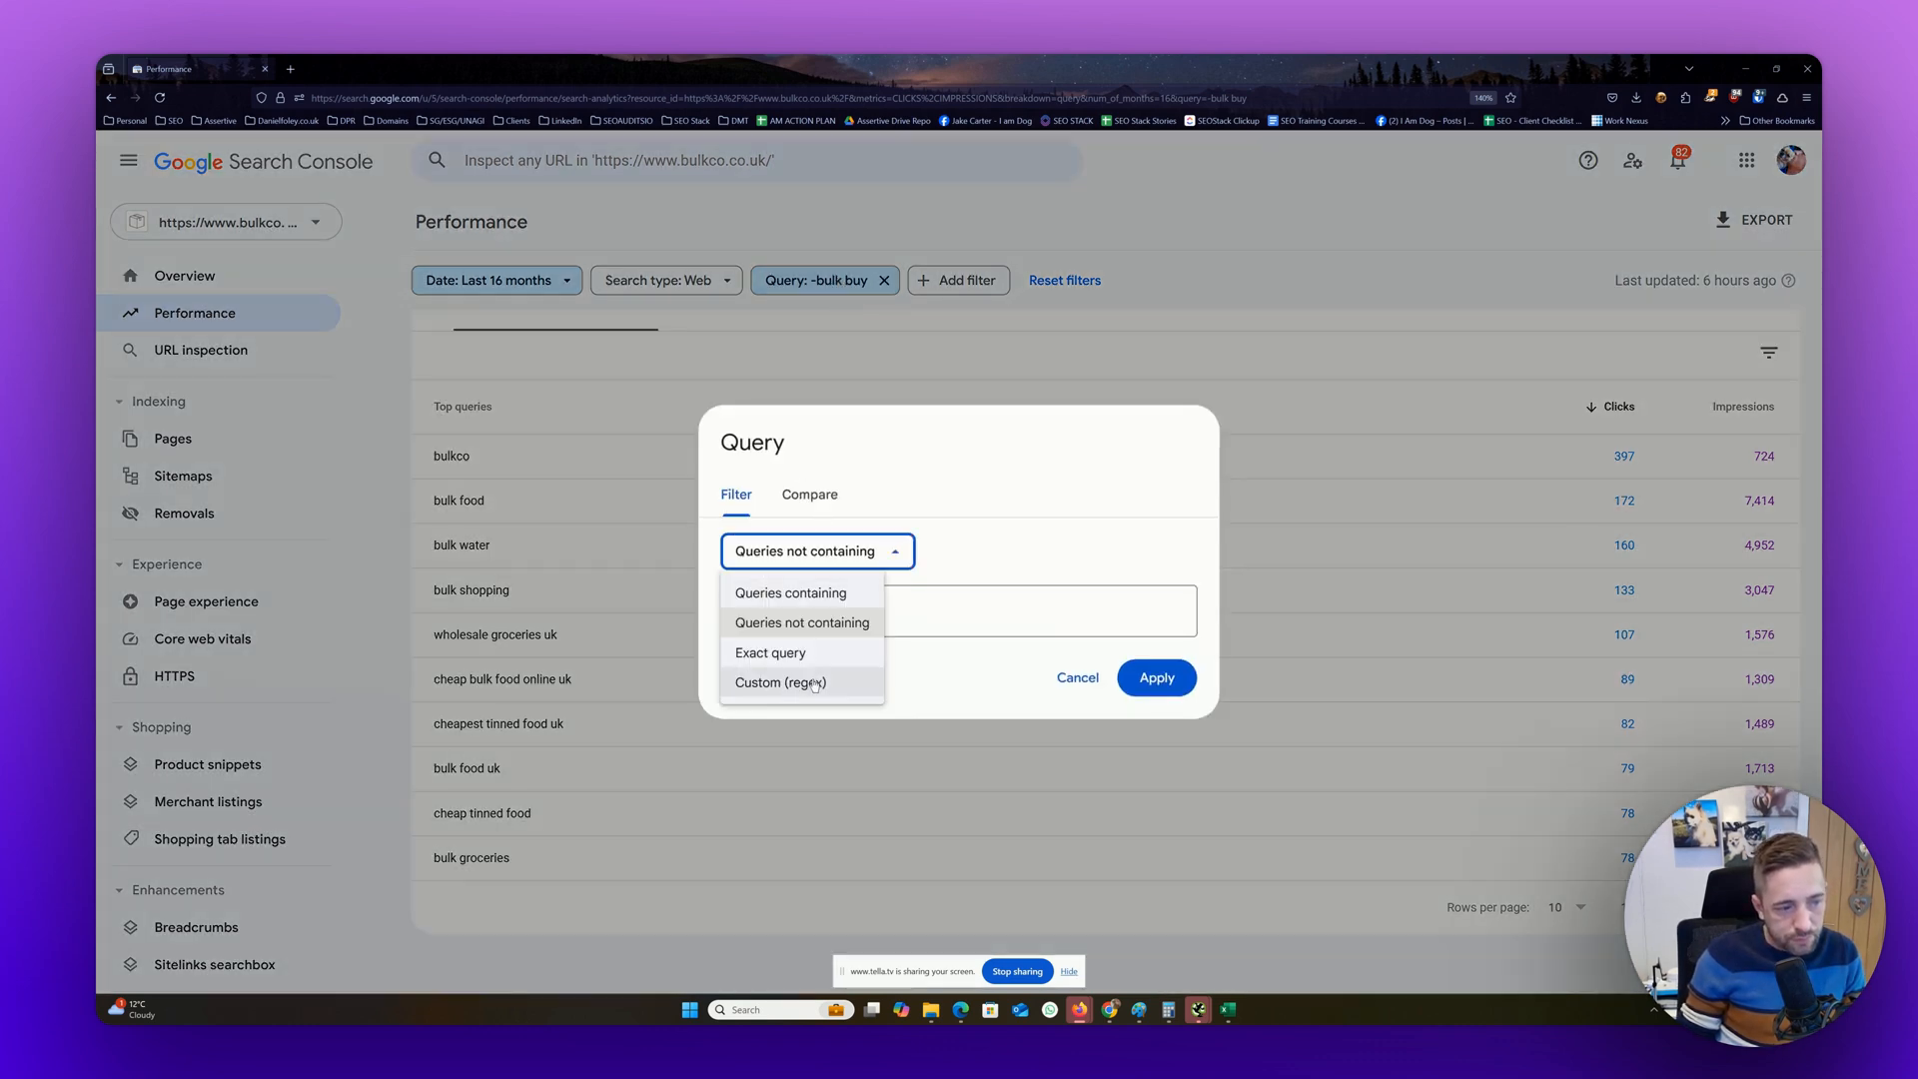
pyautogui.click(770, 653)
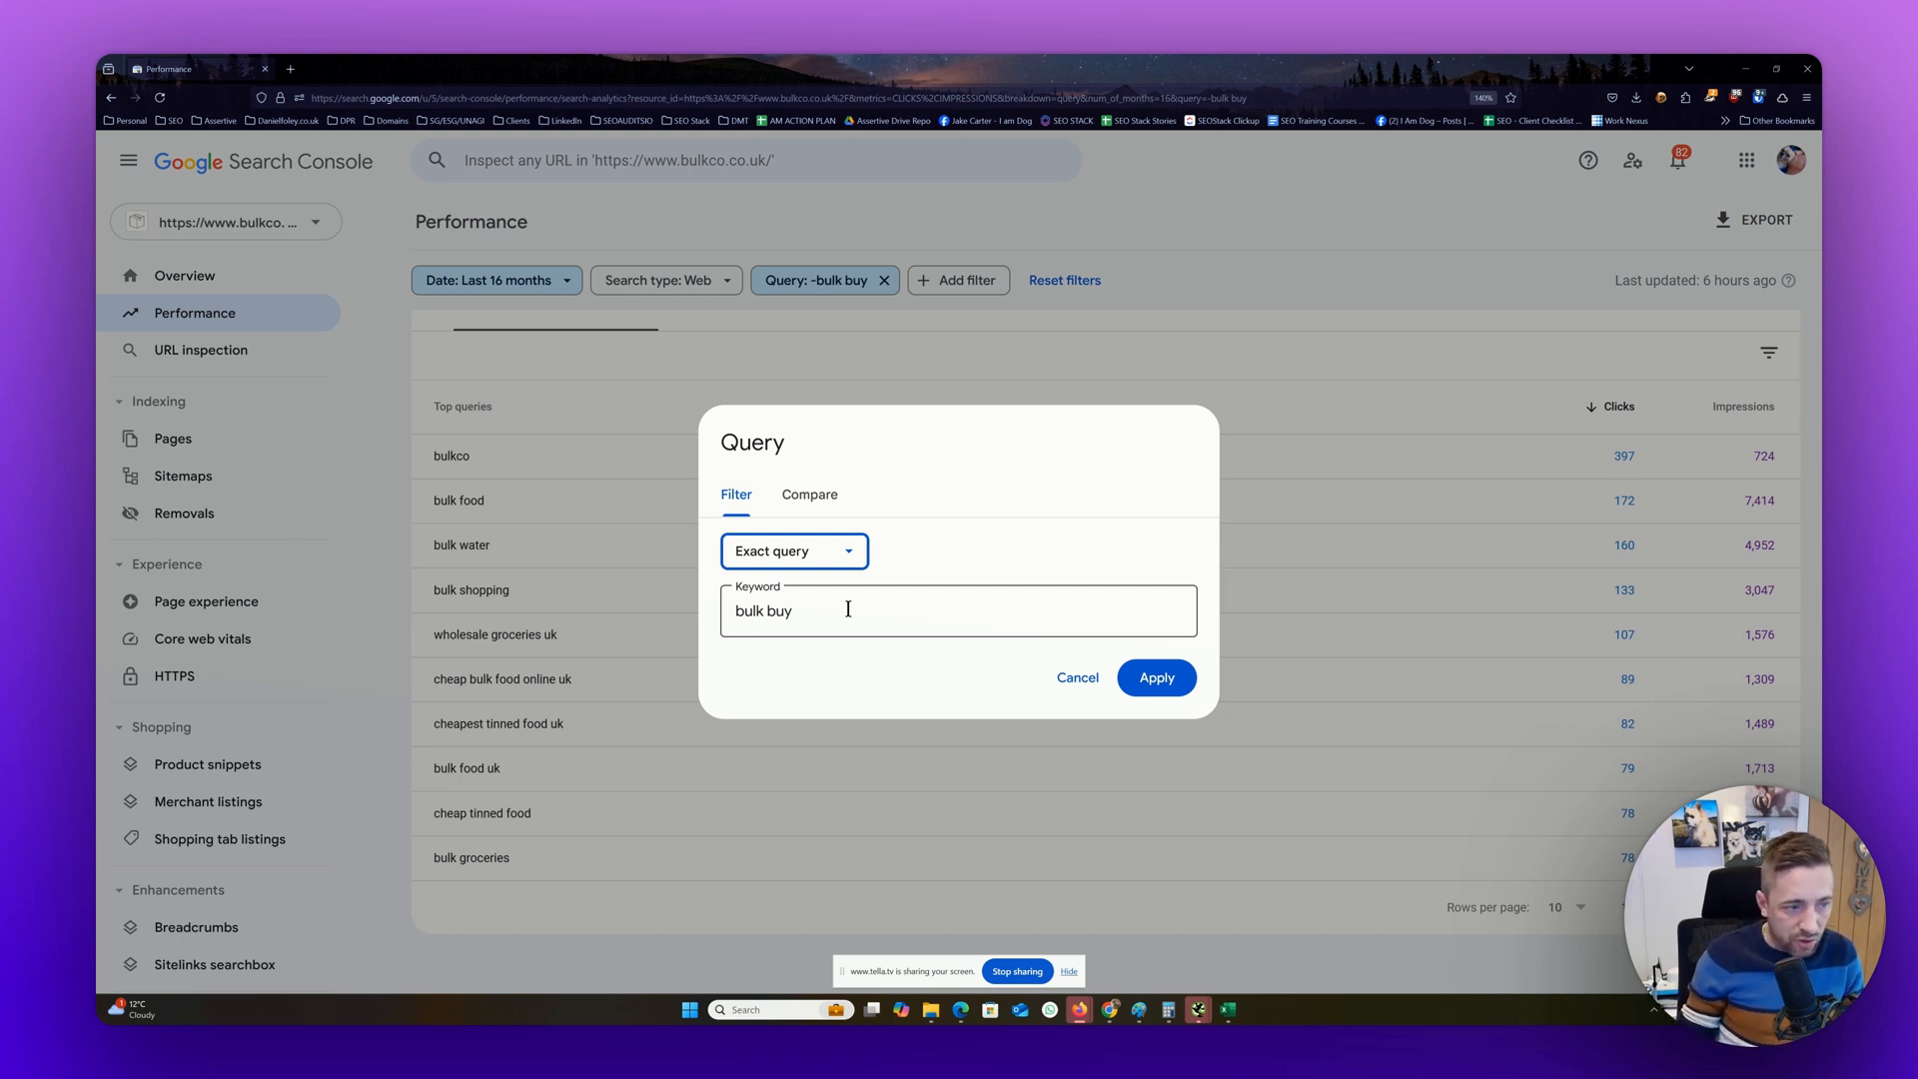
pyautogui.click(848, 608)
pyautogui.write('food')
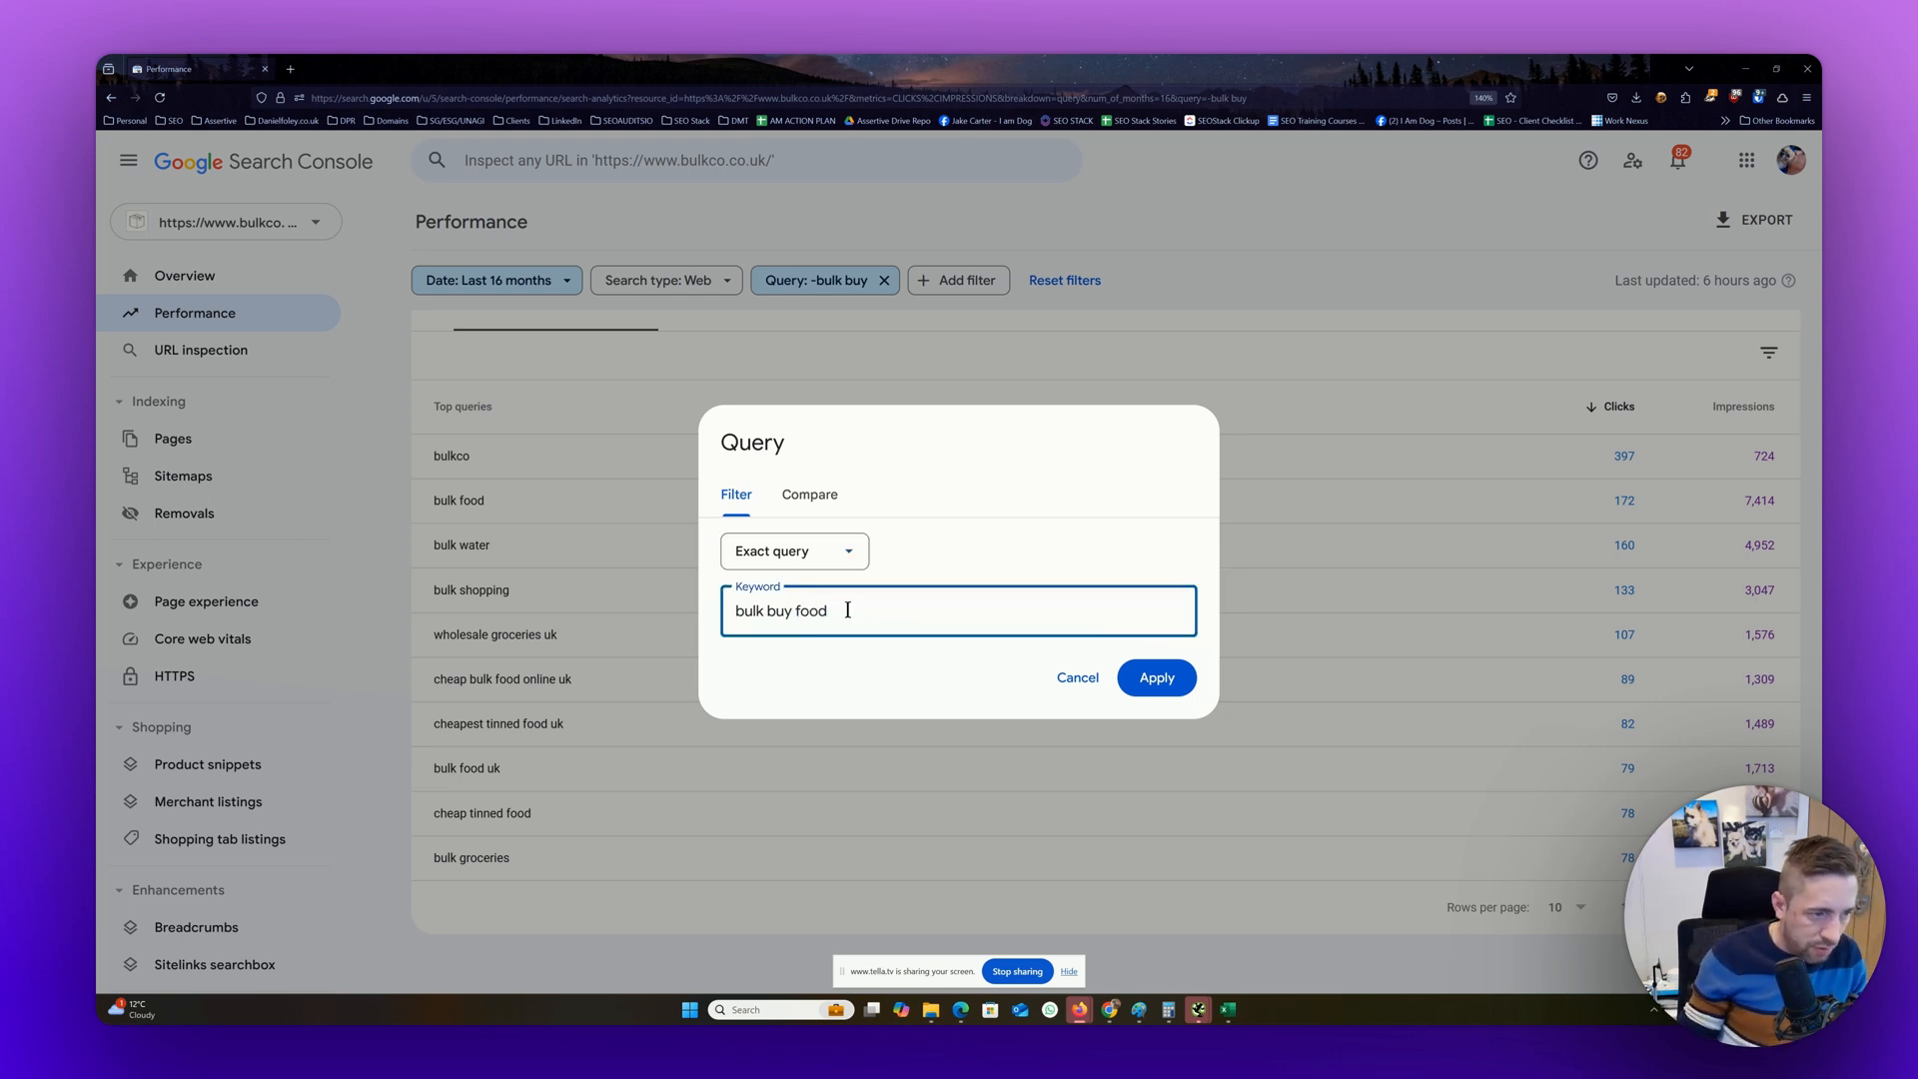
pyautogui.click(1157, 679)
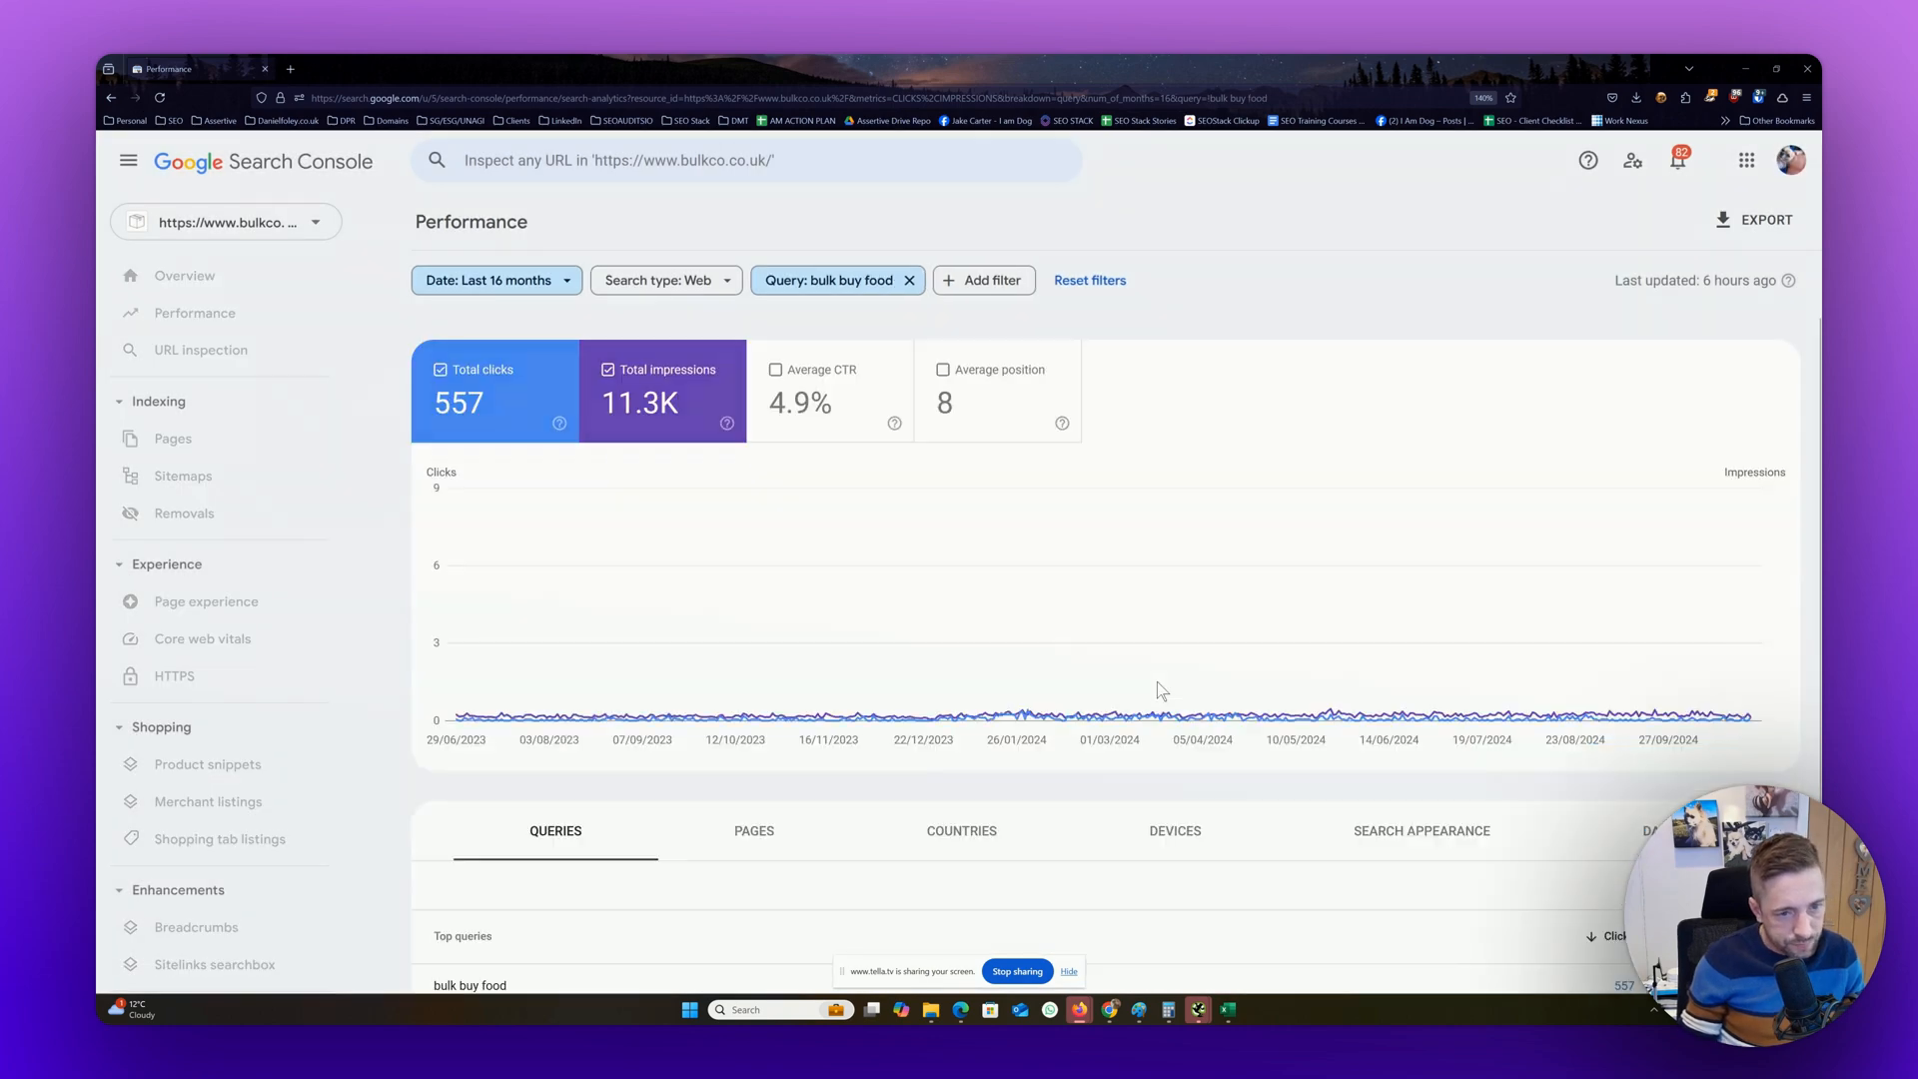
pyautogui.scroll(-2, 793, 360)
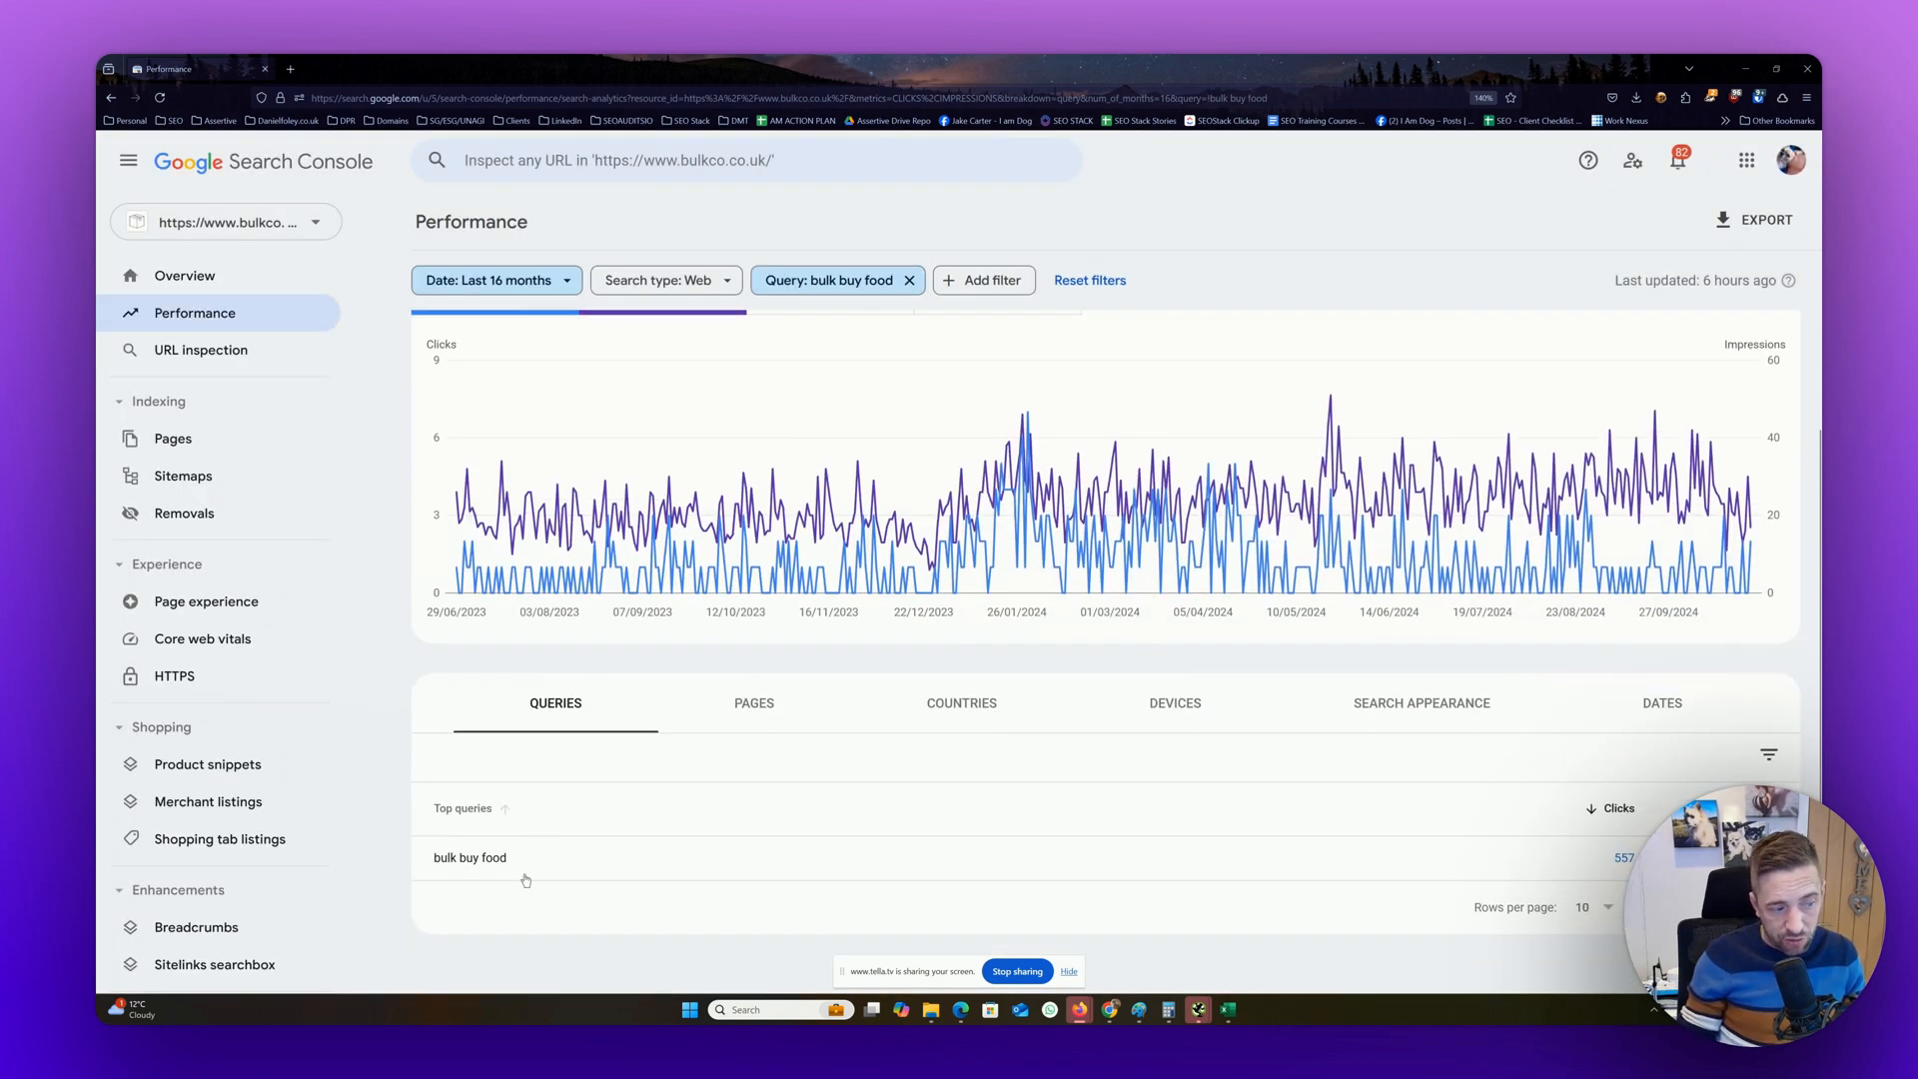
pyautogui.scroll(2, 1359, 901)
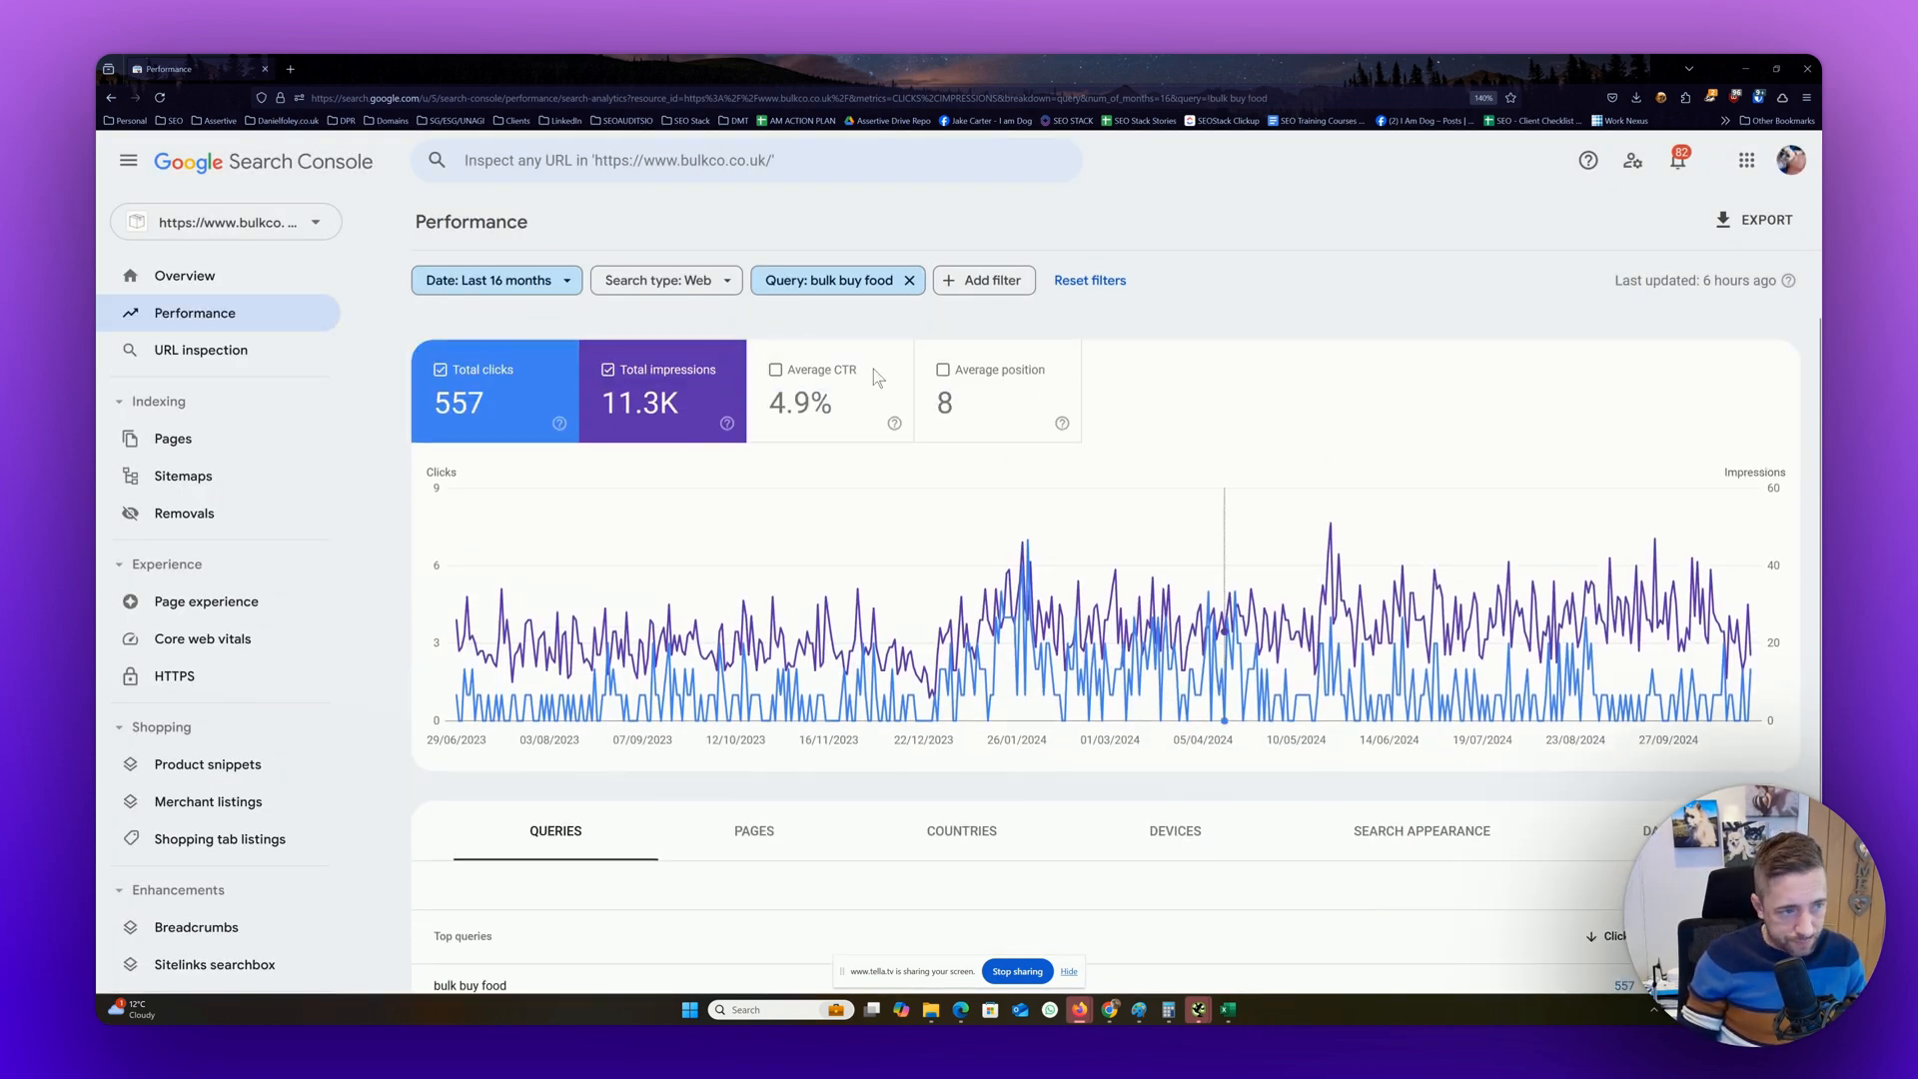
# Switch the query filter to Custom (regex) and replace its keyword with the expression "bulk buy|cheap food"
pyautogui.click(845, 285)
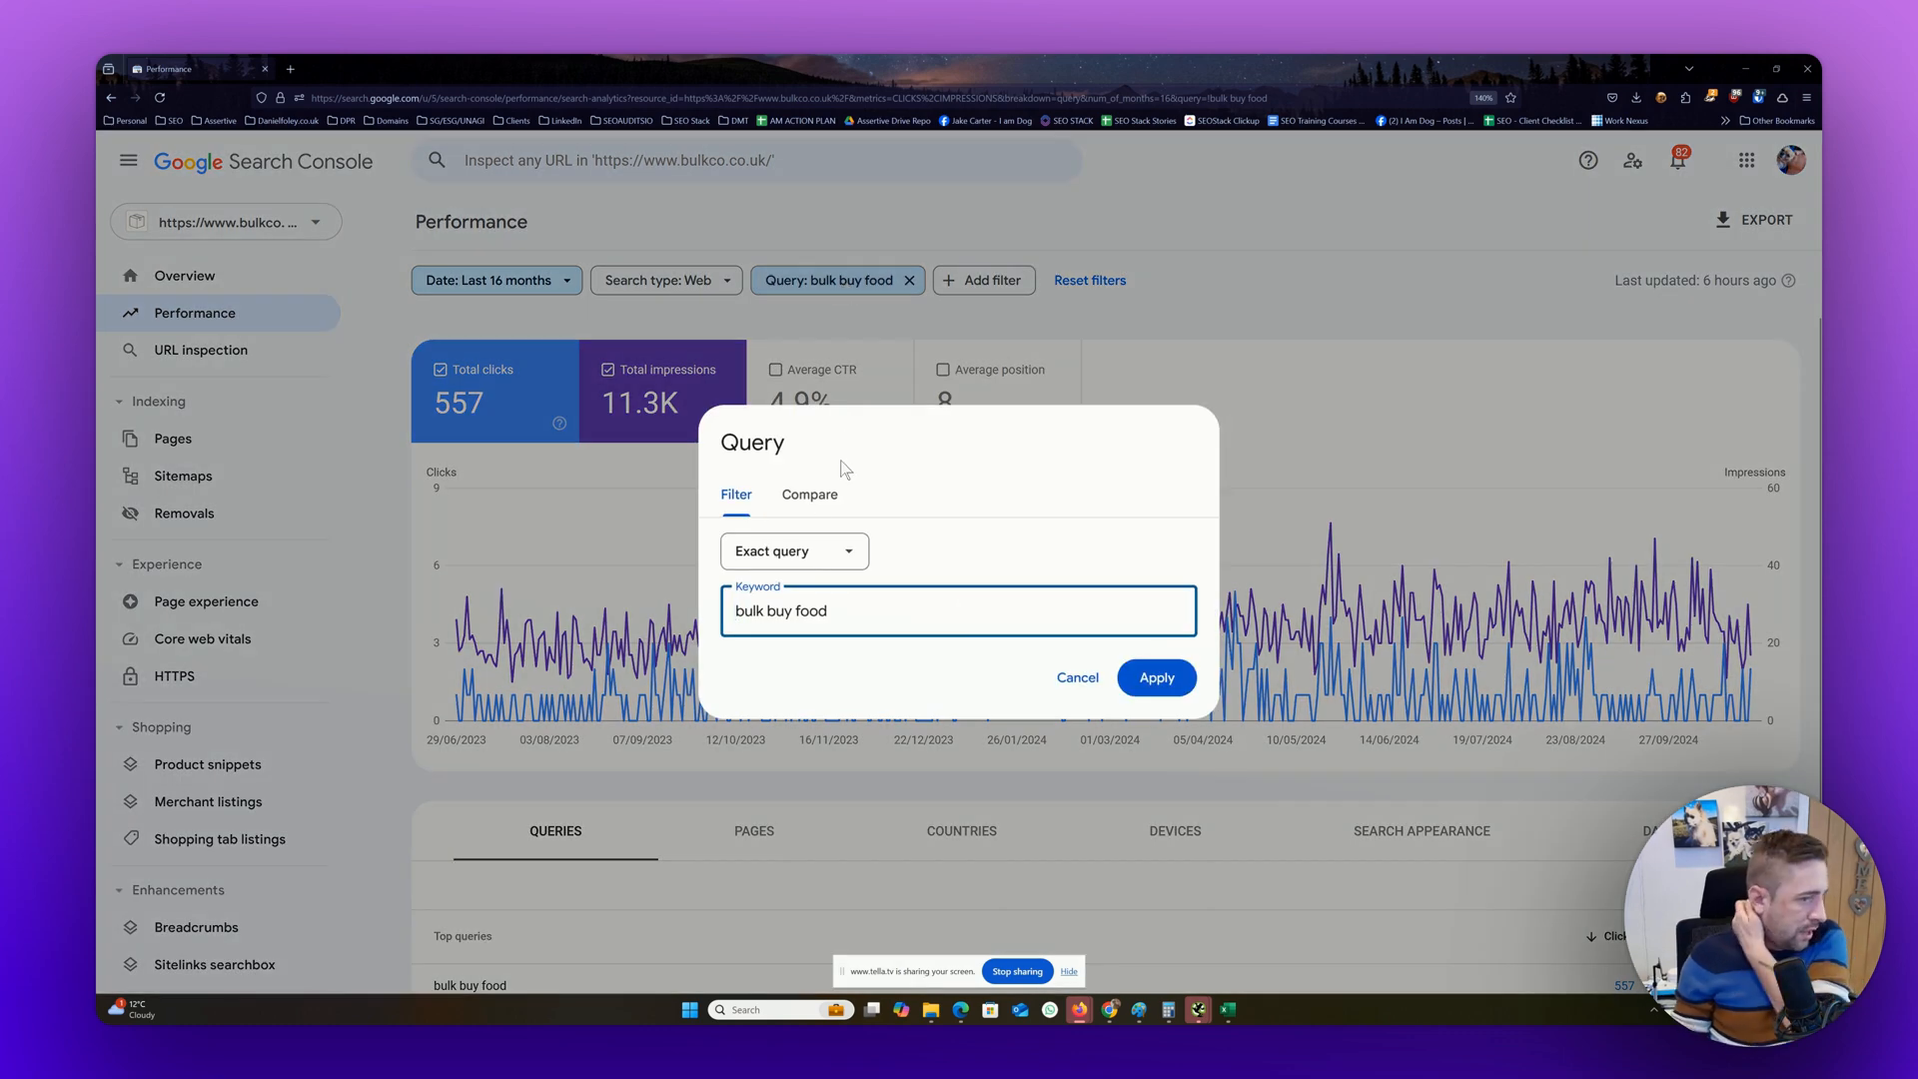
pyautogui.click(806, 558)
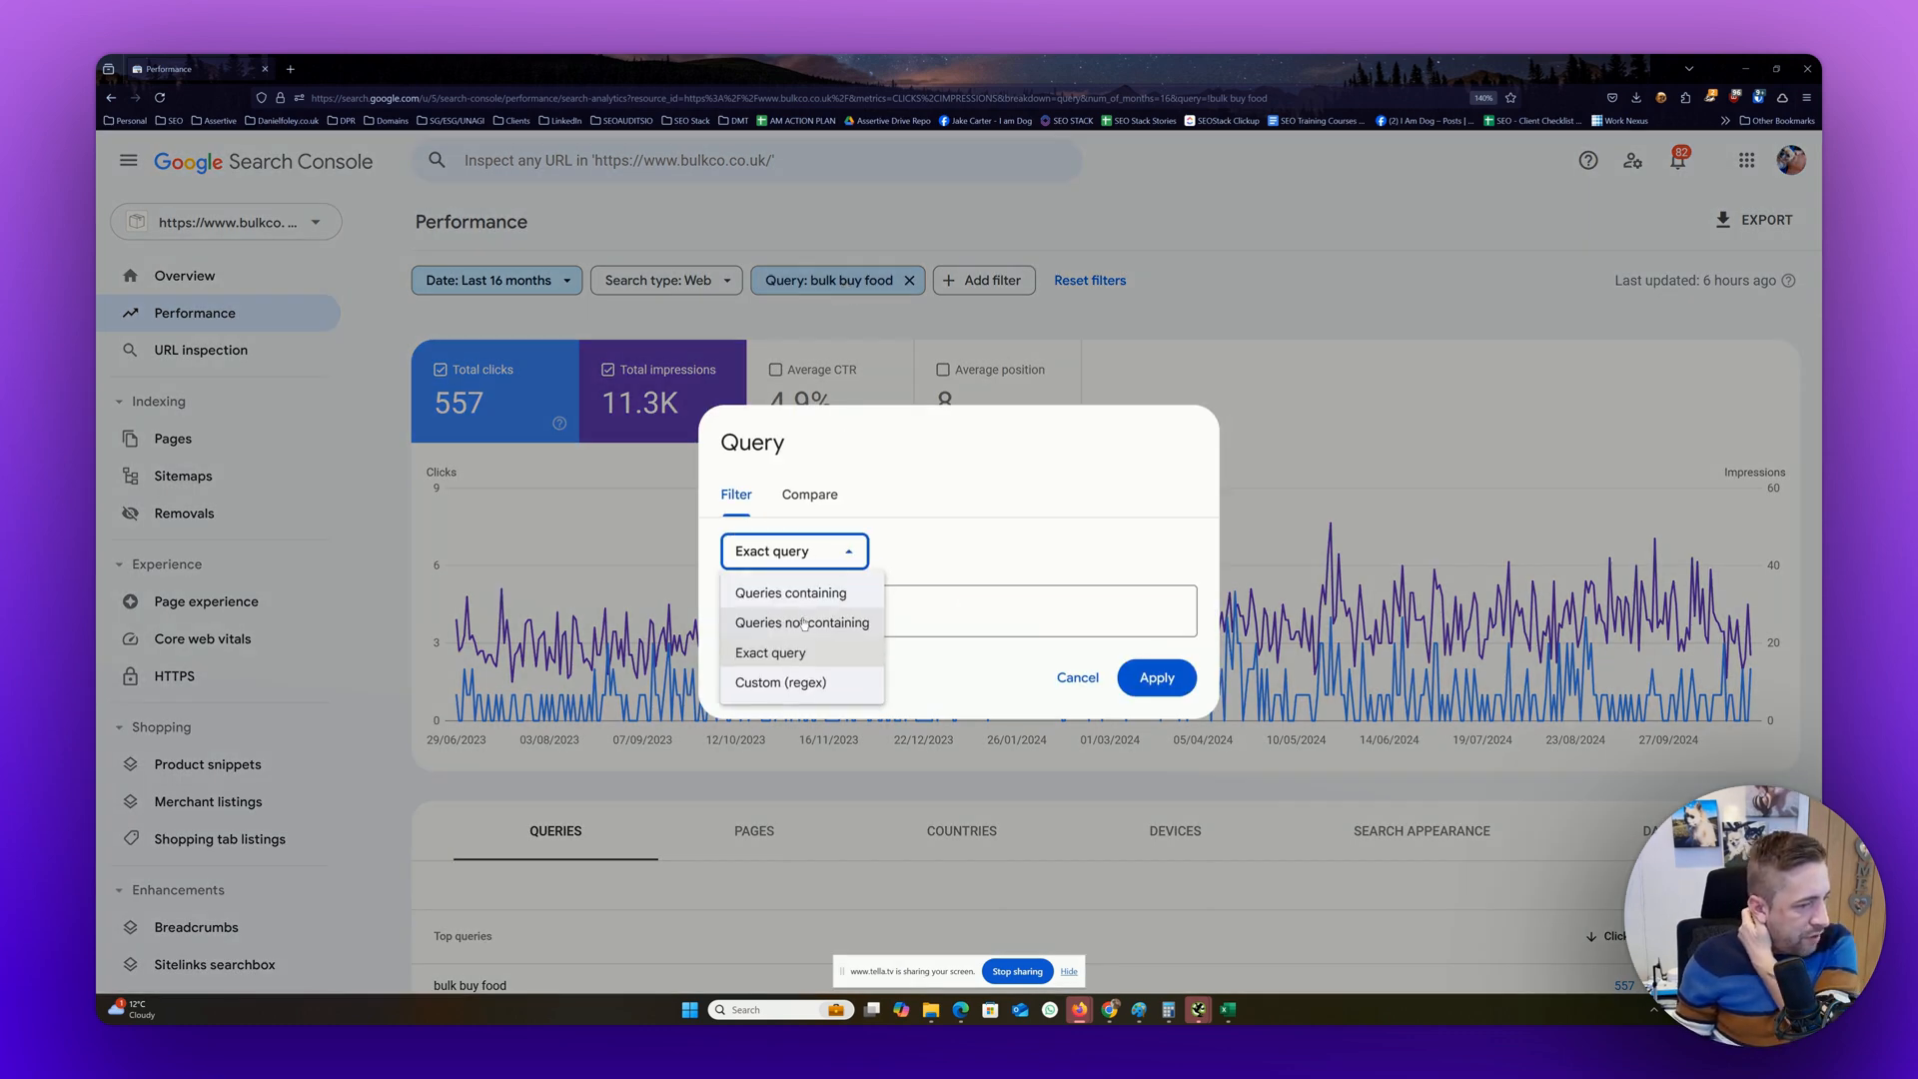
pyautogui.click(798, 681)
pyautogui.moveTo(849, 610); pyautogui.dragTo(699, 583)
pyautogui.press('BackSpace')
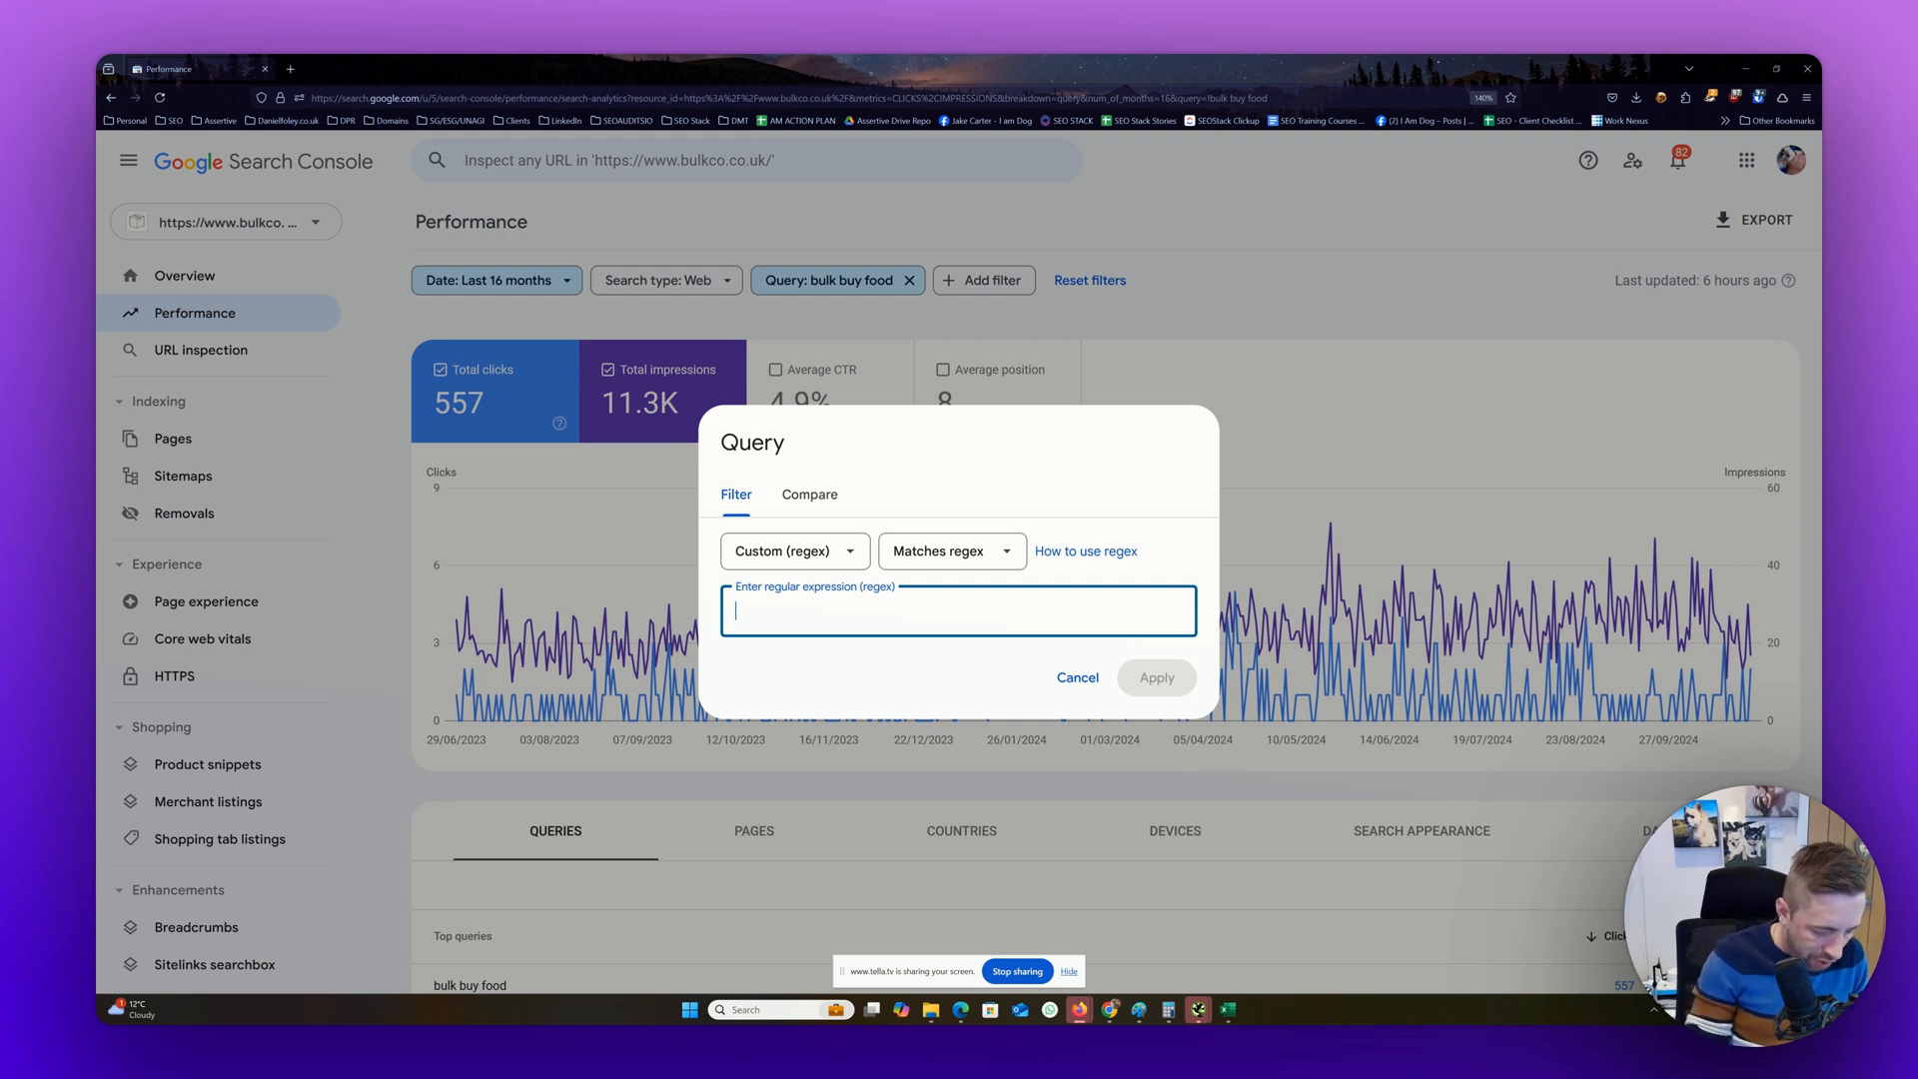
pyautogui.write('bulk')
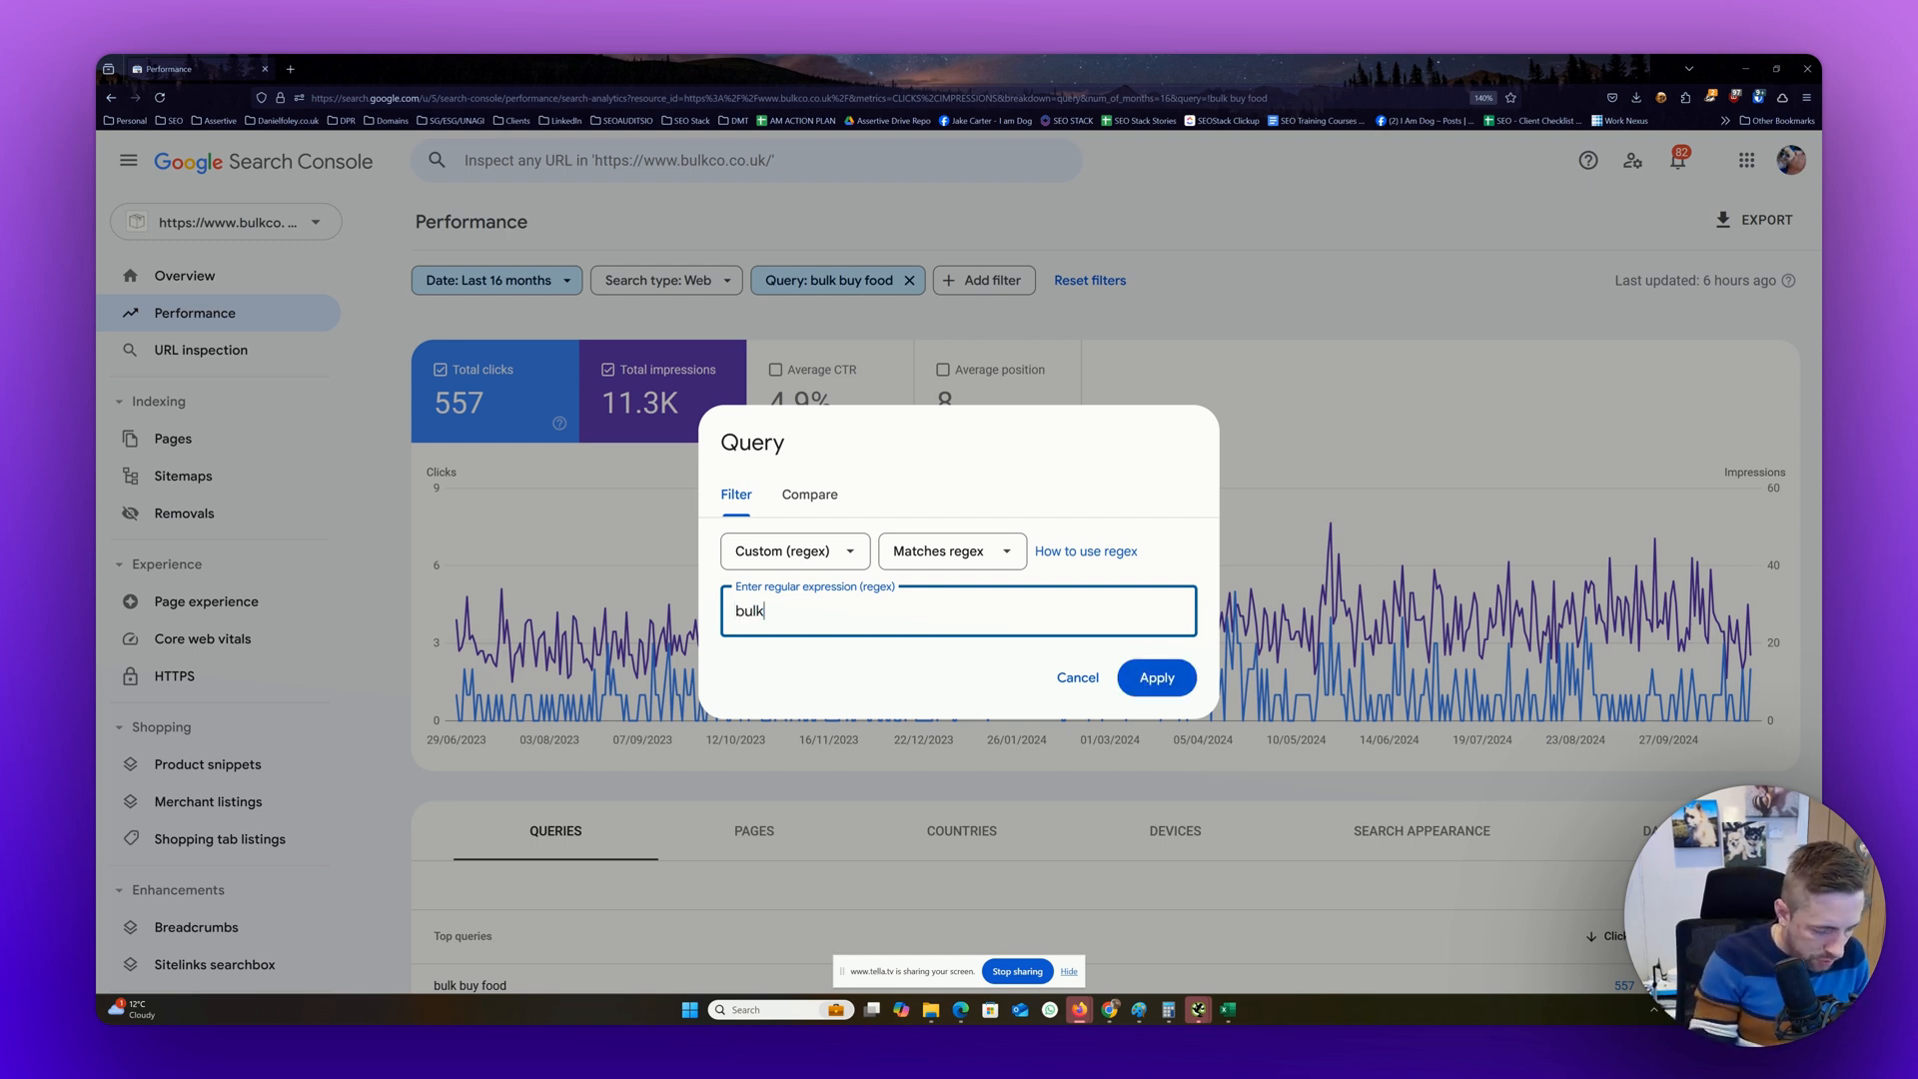
pyautogui.write(' buy')
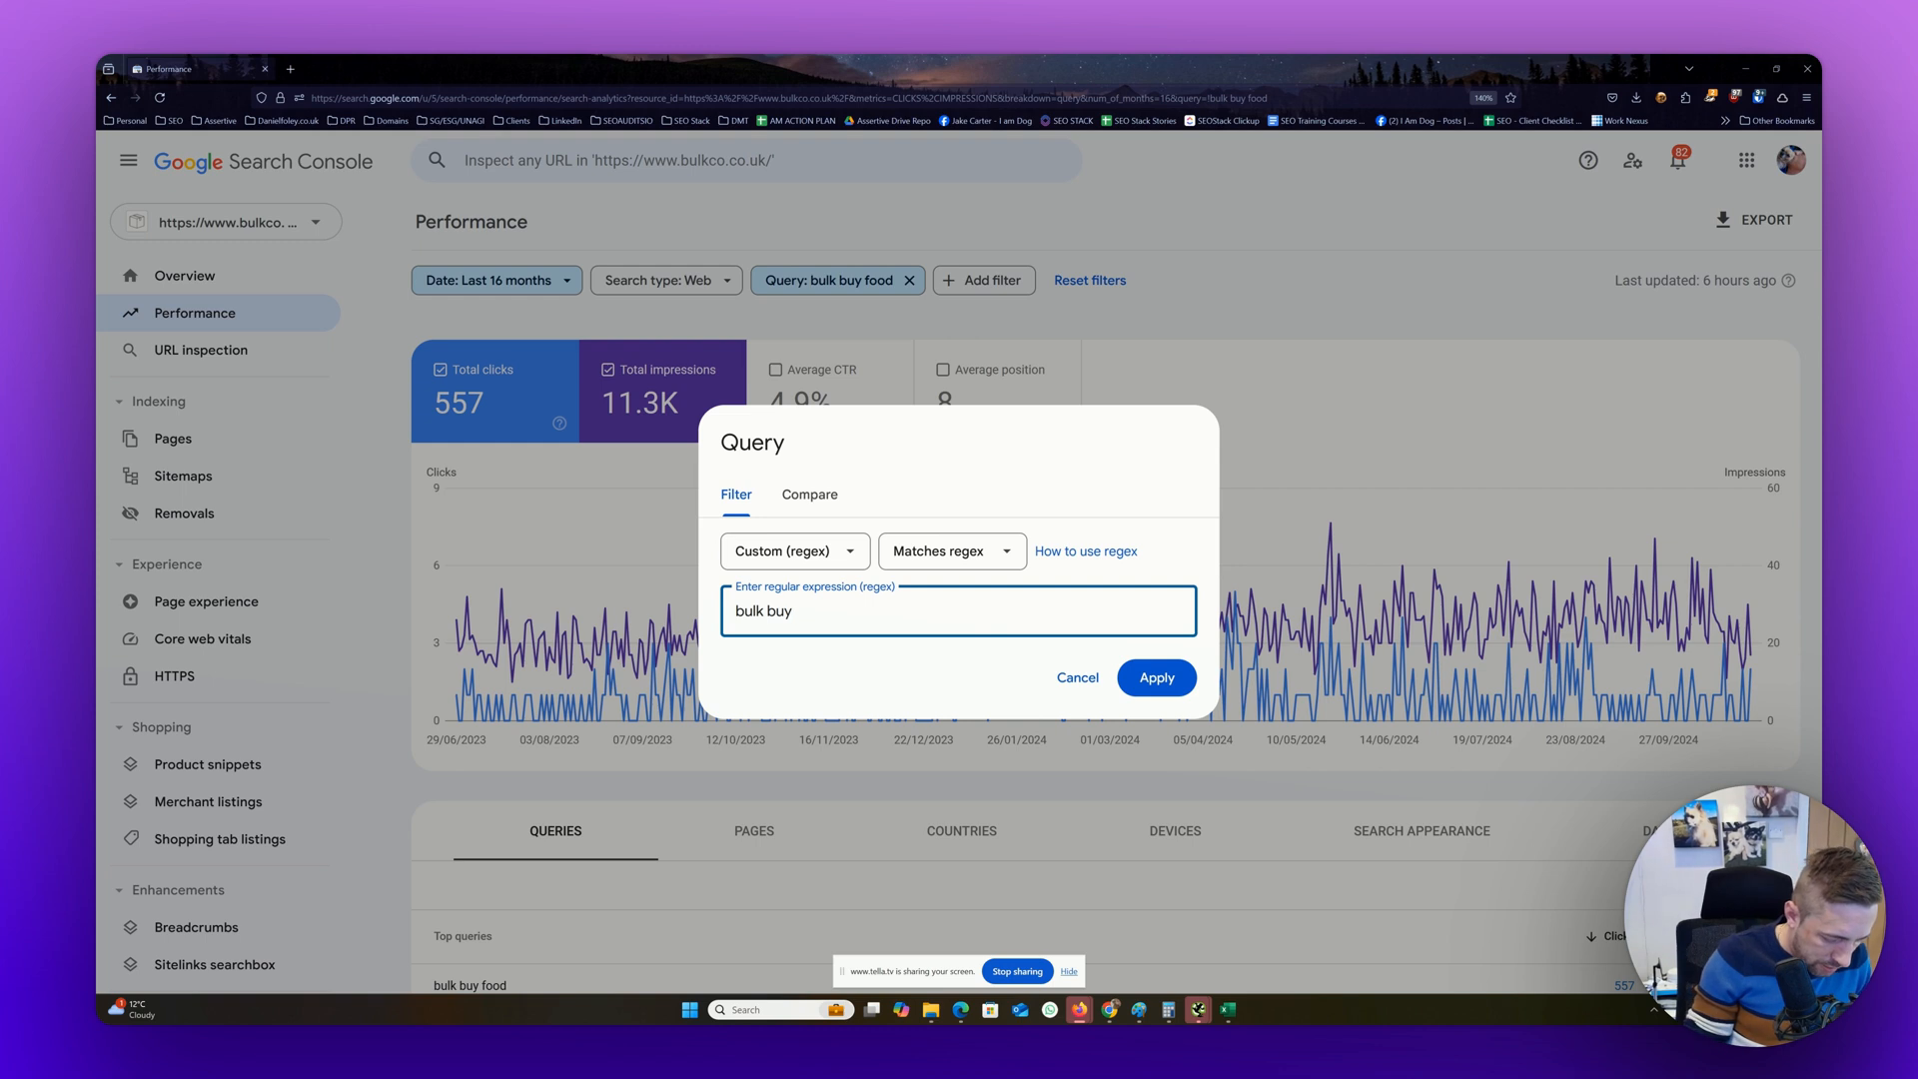
pyautogui.write('|')
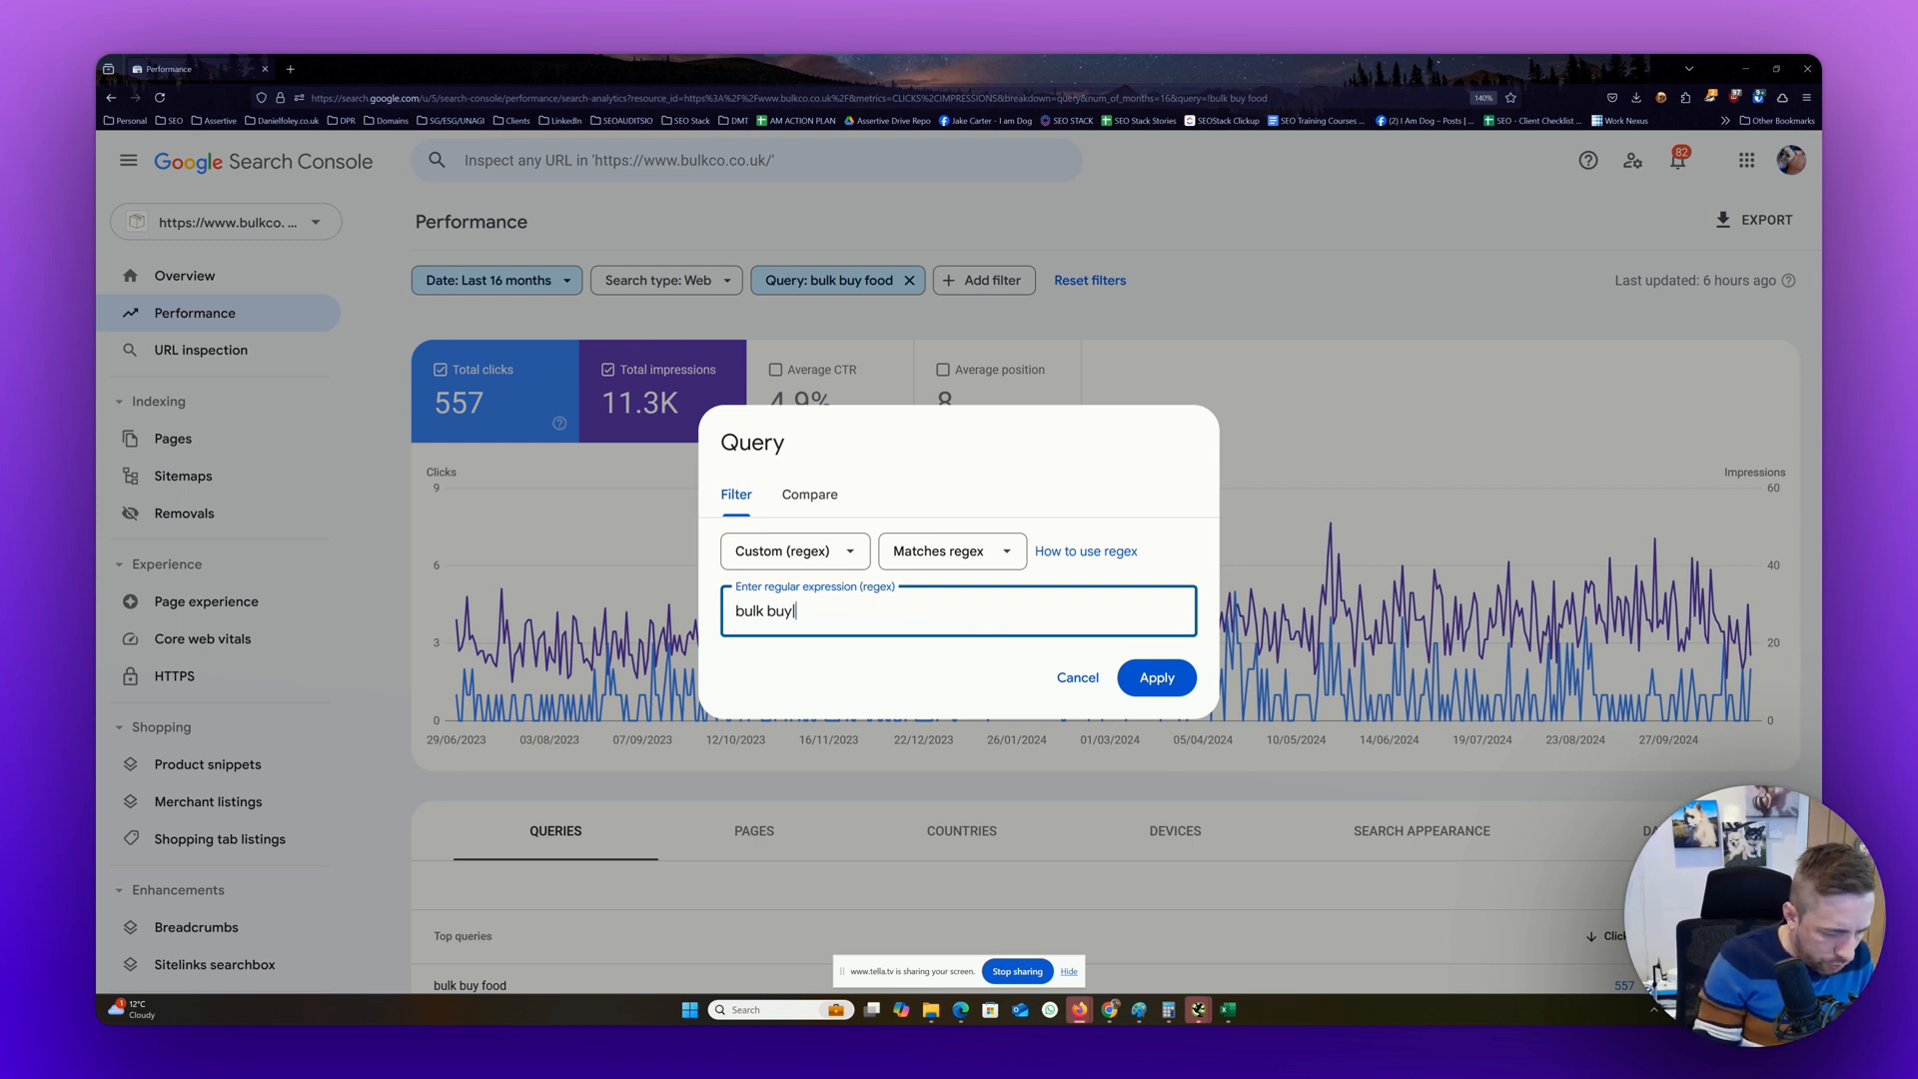
pyautogui.write('cheap food')
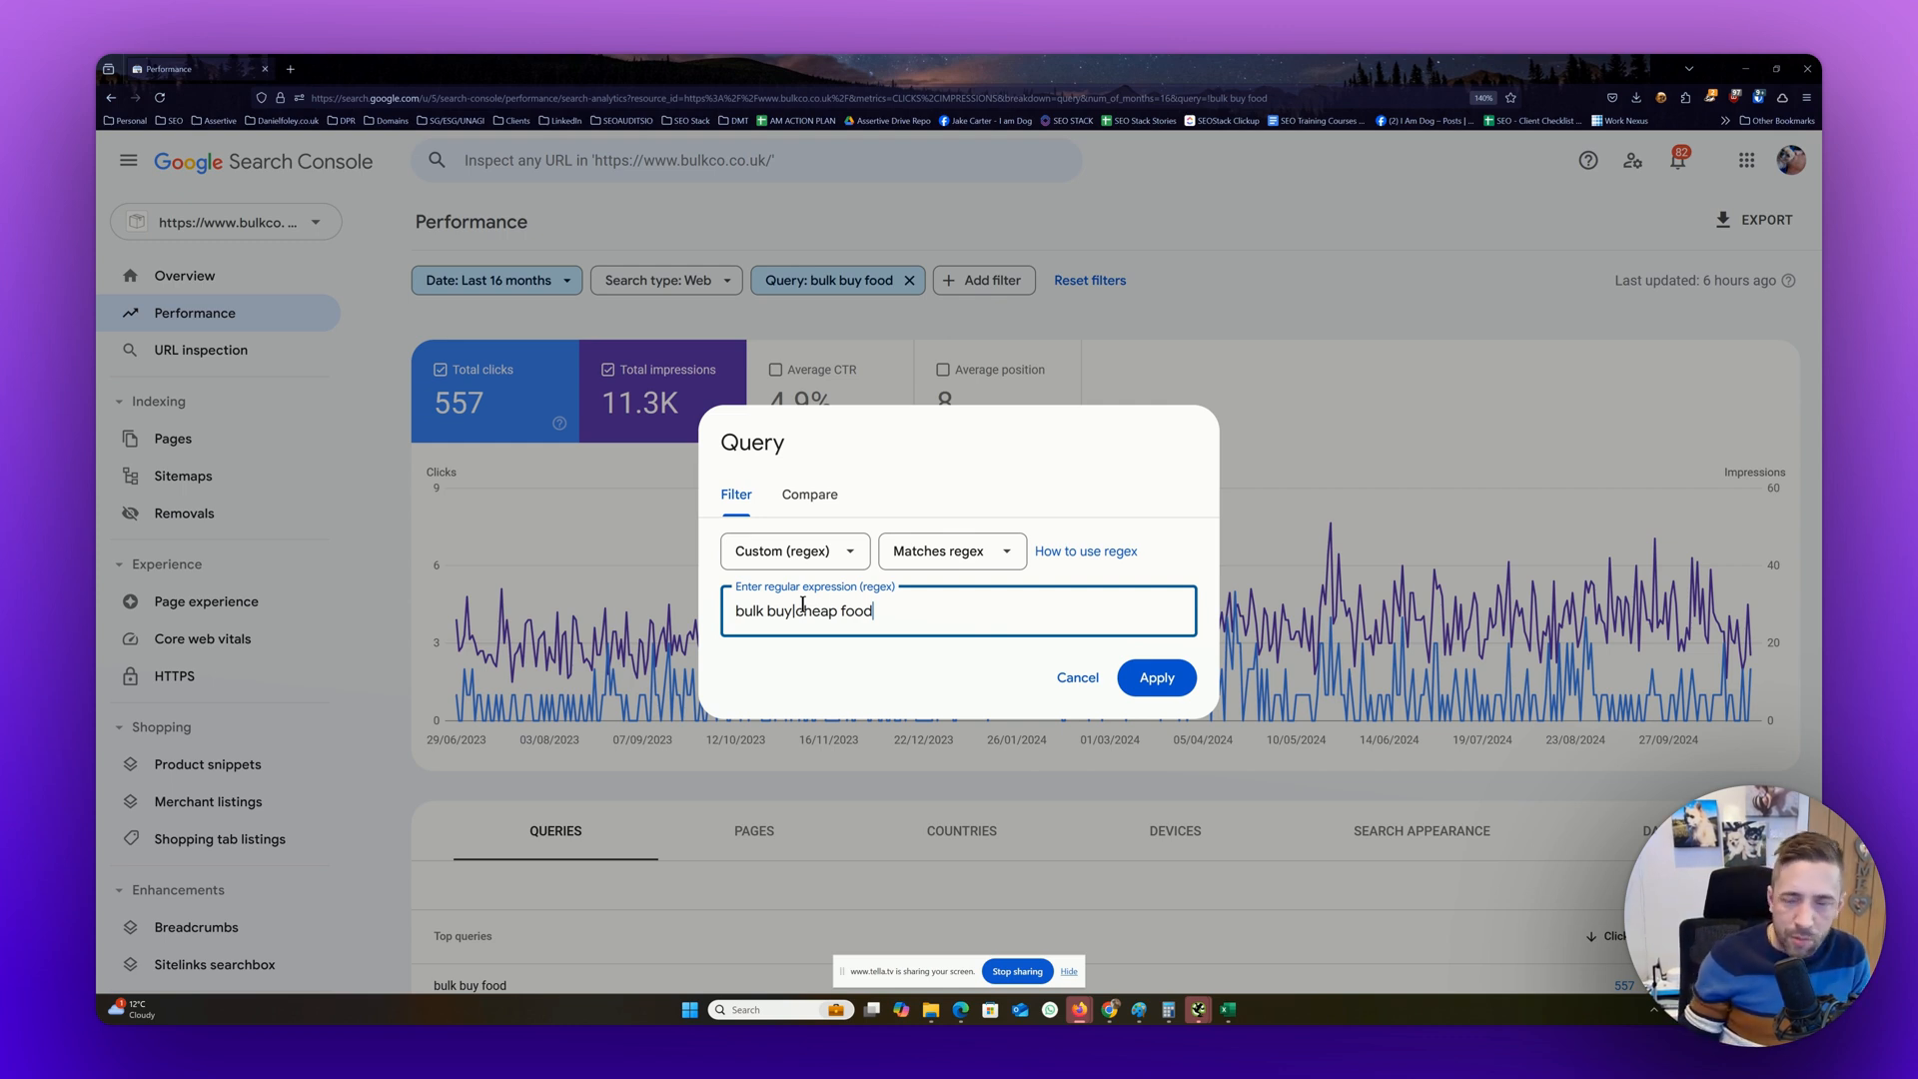
# View the regex matching options, apply the filter with "Matches regex", and review the resulting queries and chart
pyautogui.click(965, 556)
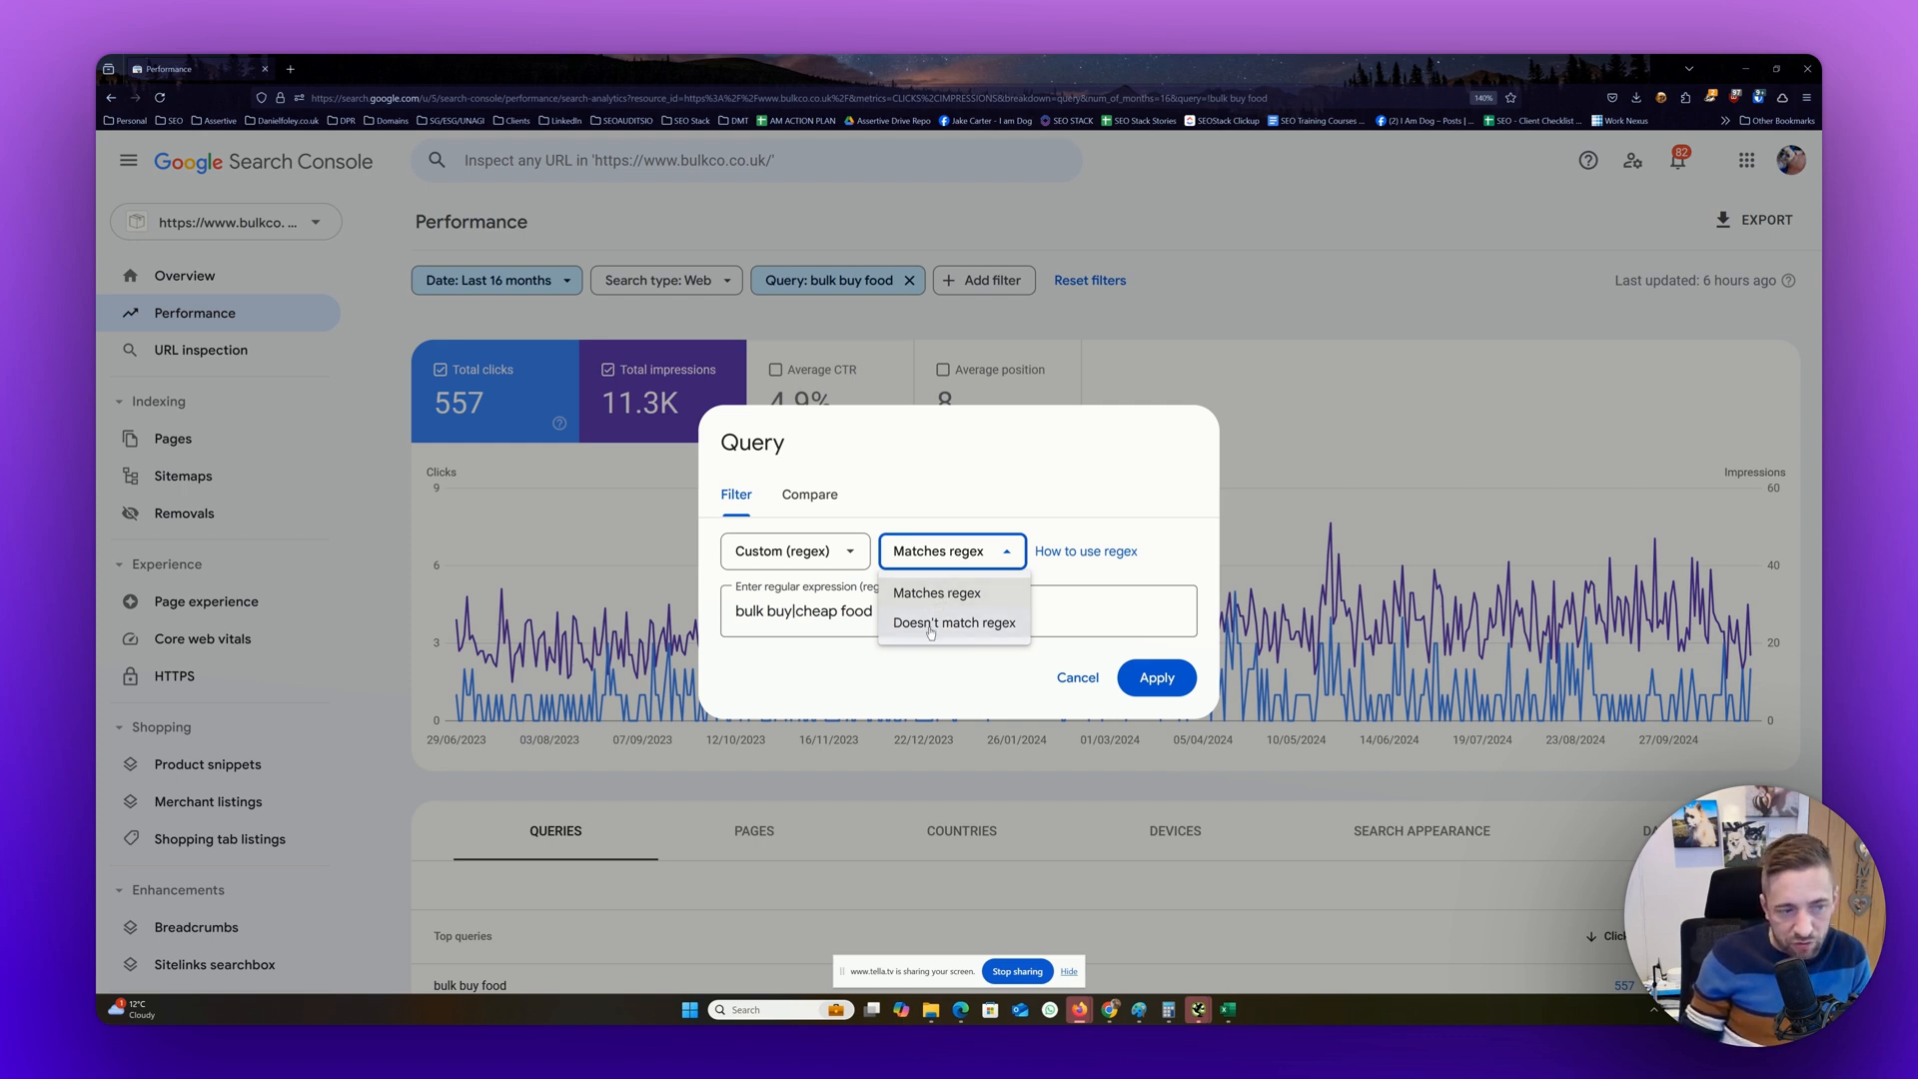
pyautogui.click(934, 593)
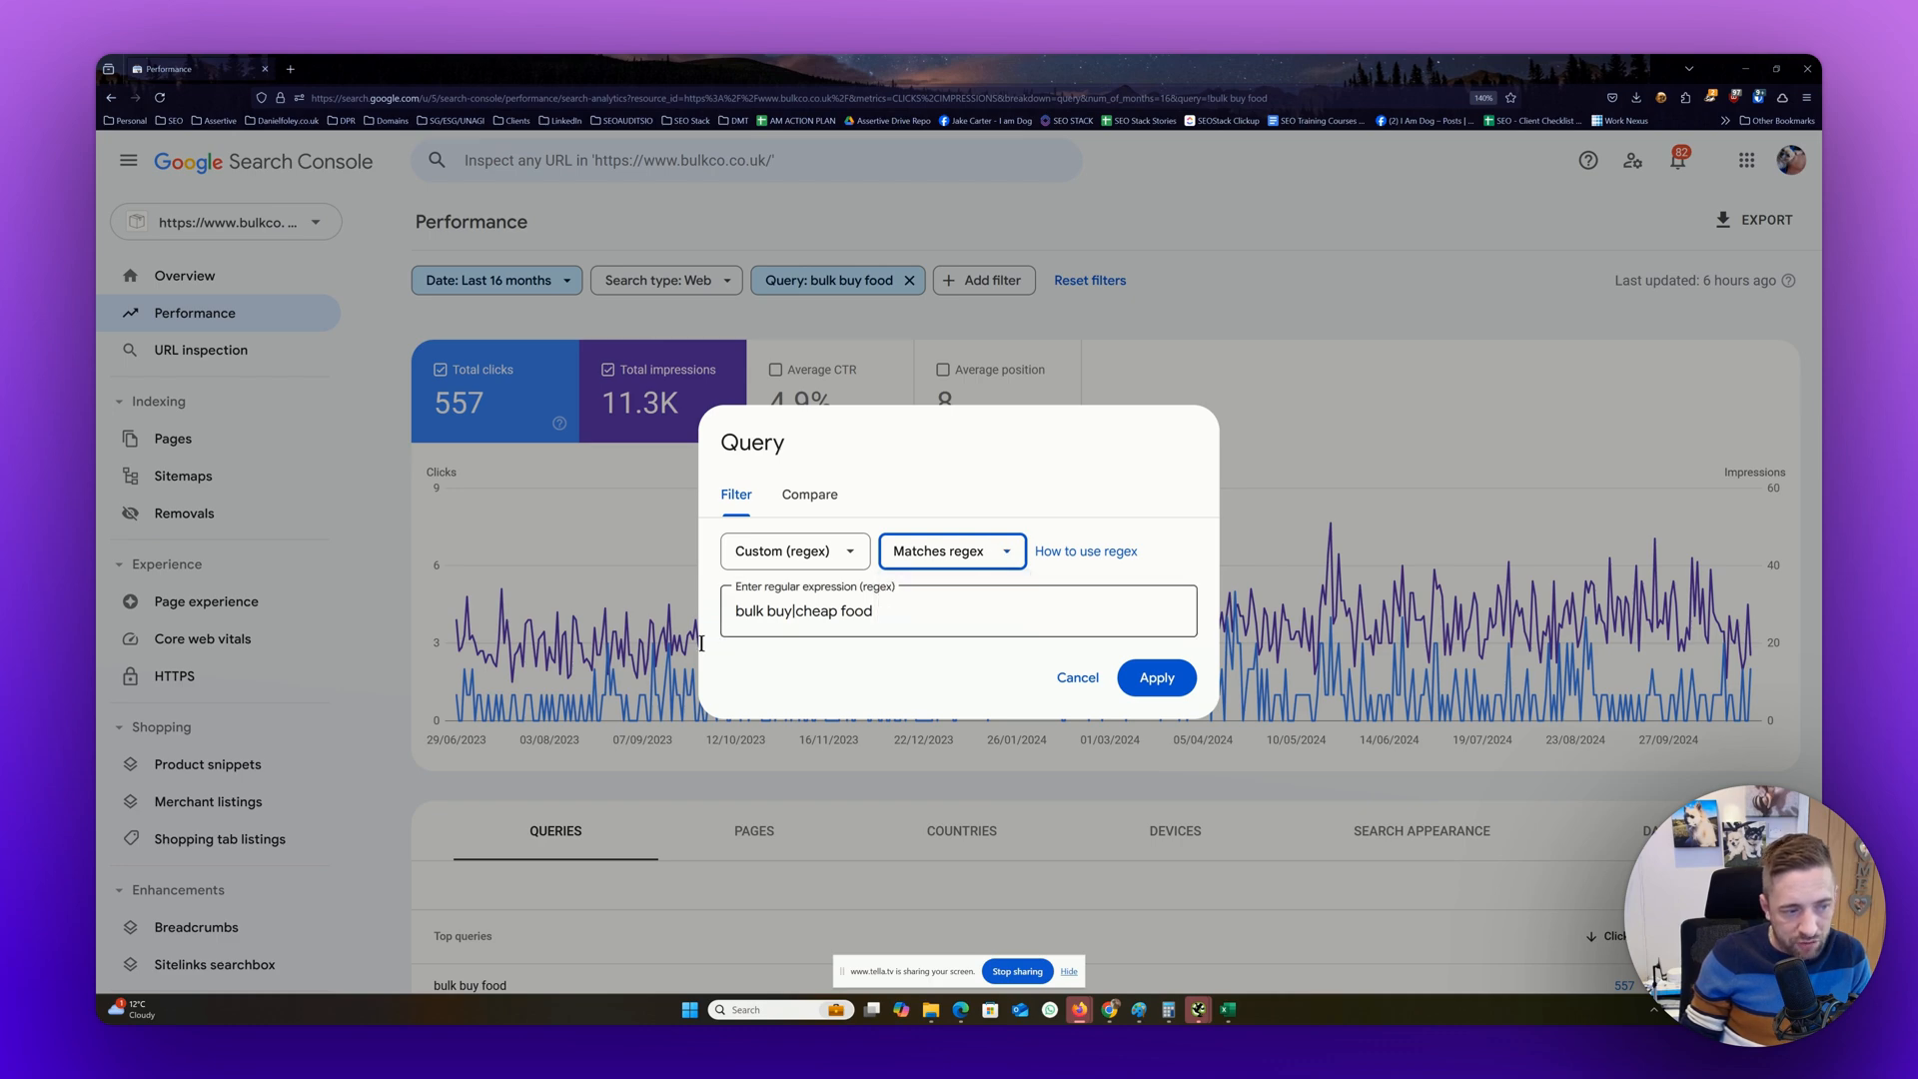
pyautogui.click(1153, 677)
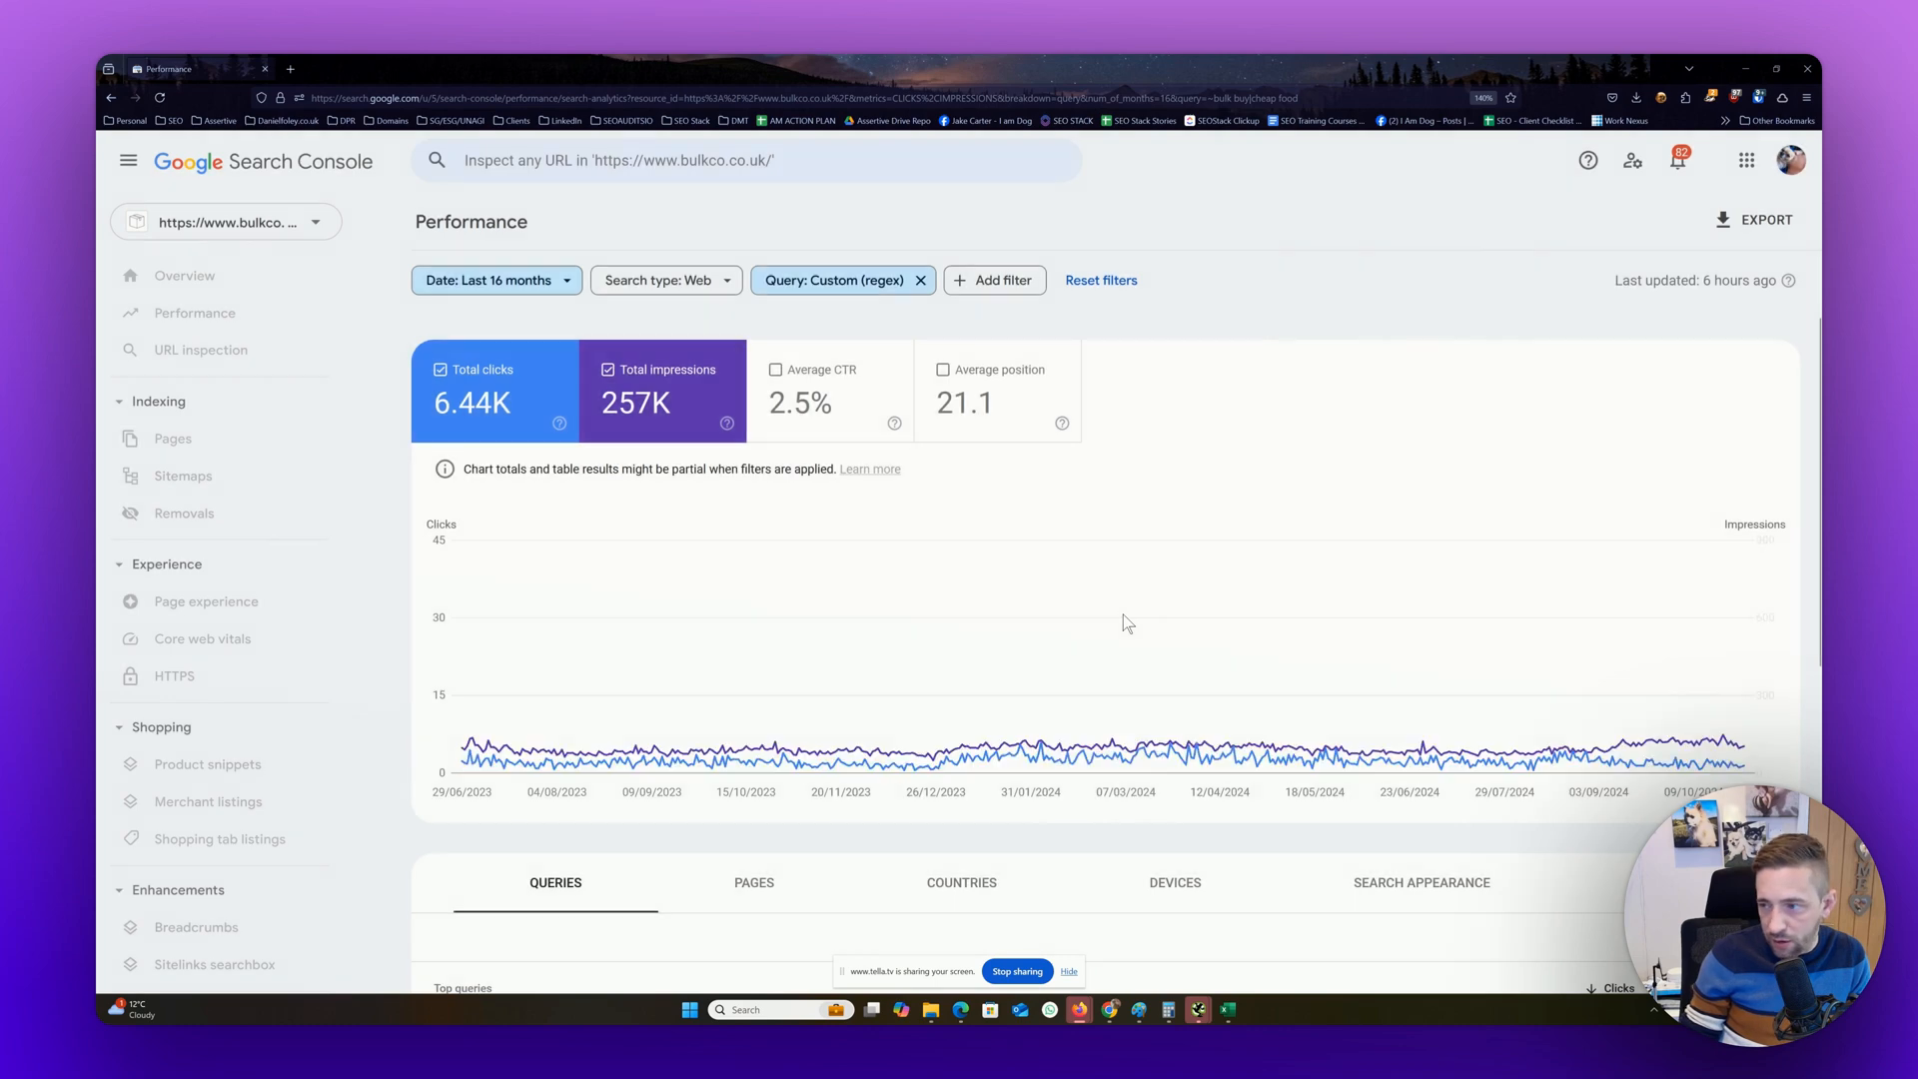
pyautogui.scroll(-3, 1123, 615)
pyautogui.scroll(-3, 1123, 614)
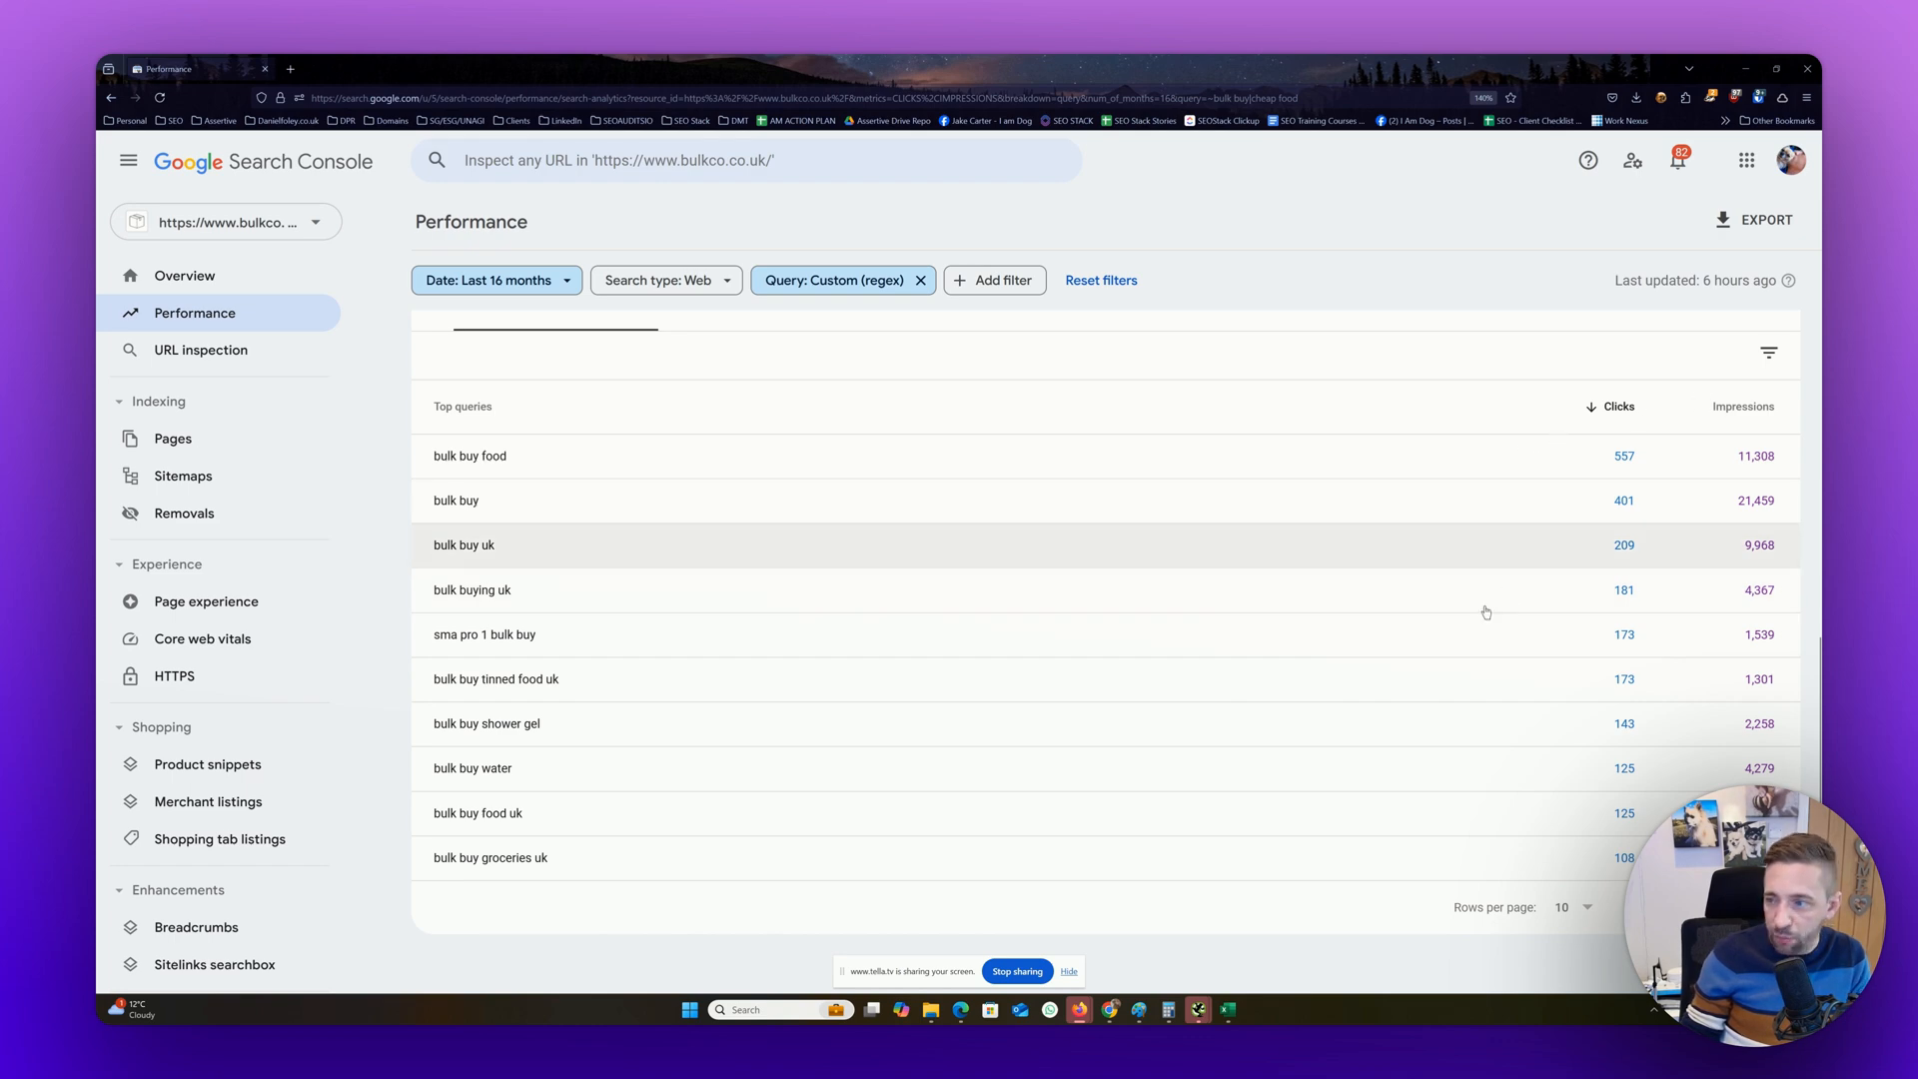
pyautogui.scroll(1, 1488, 599)
pyautogui.scroll(5, 1488, 591)
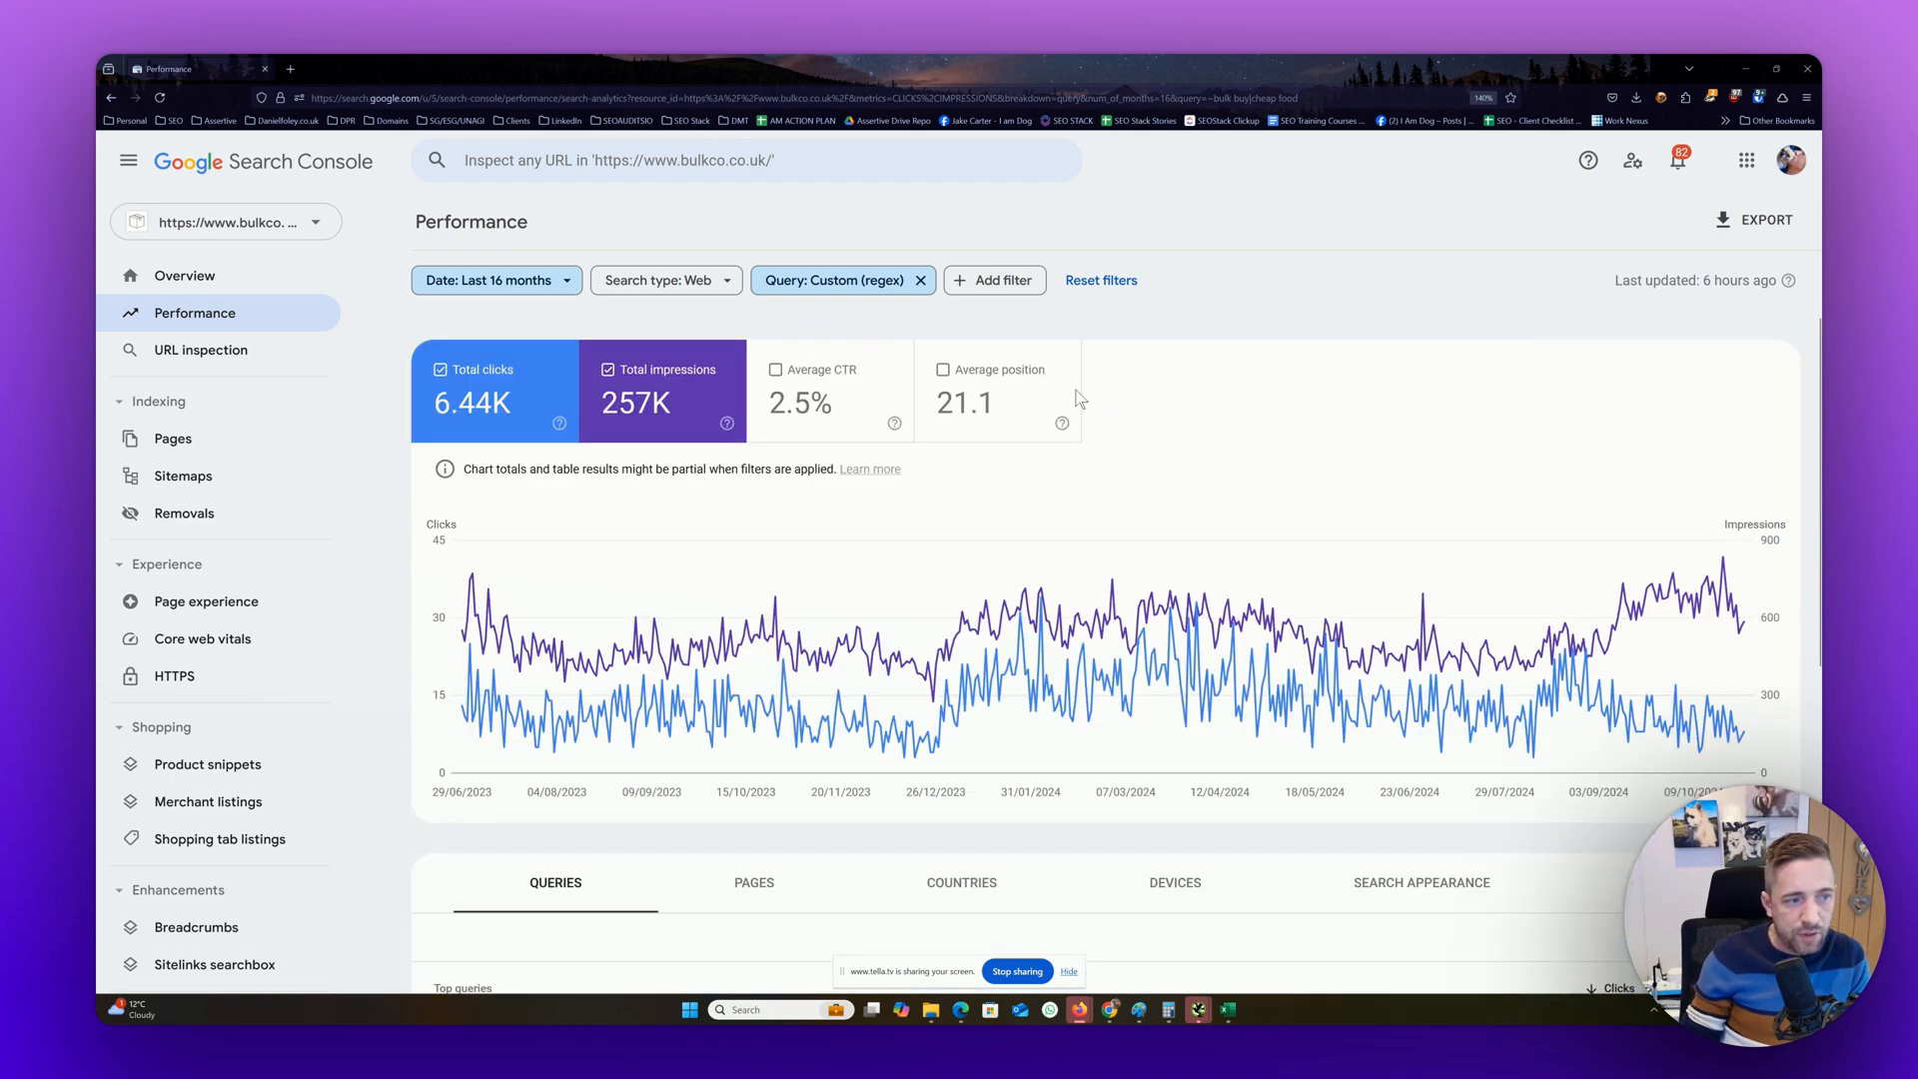
# Change the query filter to a comparison of "Queries containing" versus "Queries not containing"
pyautogui.click(825, 282)
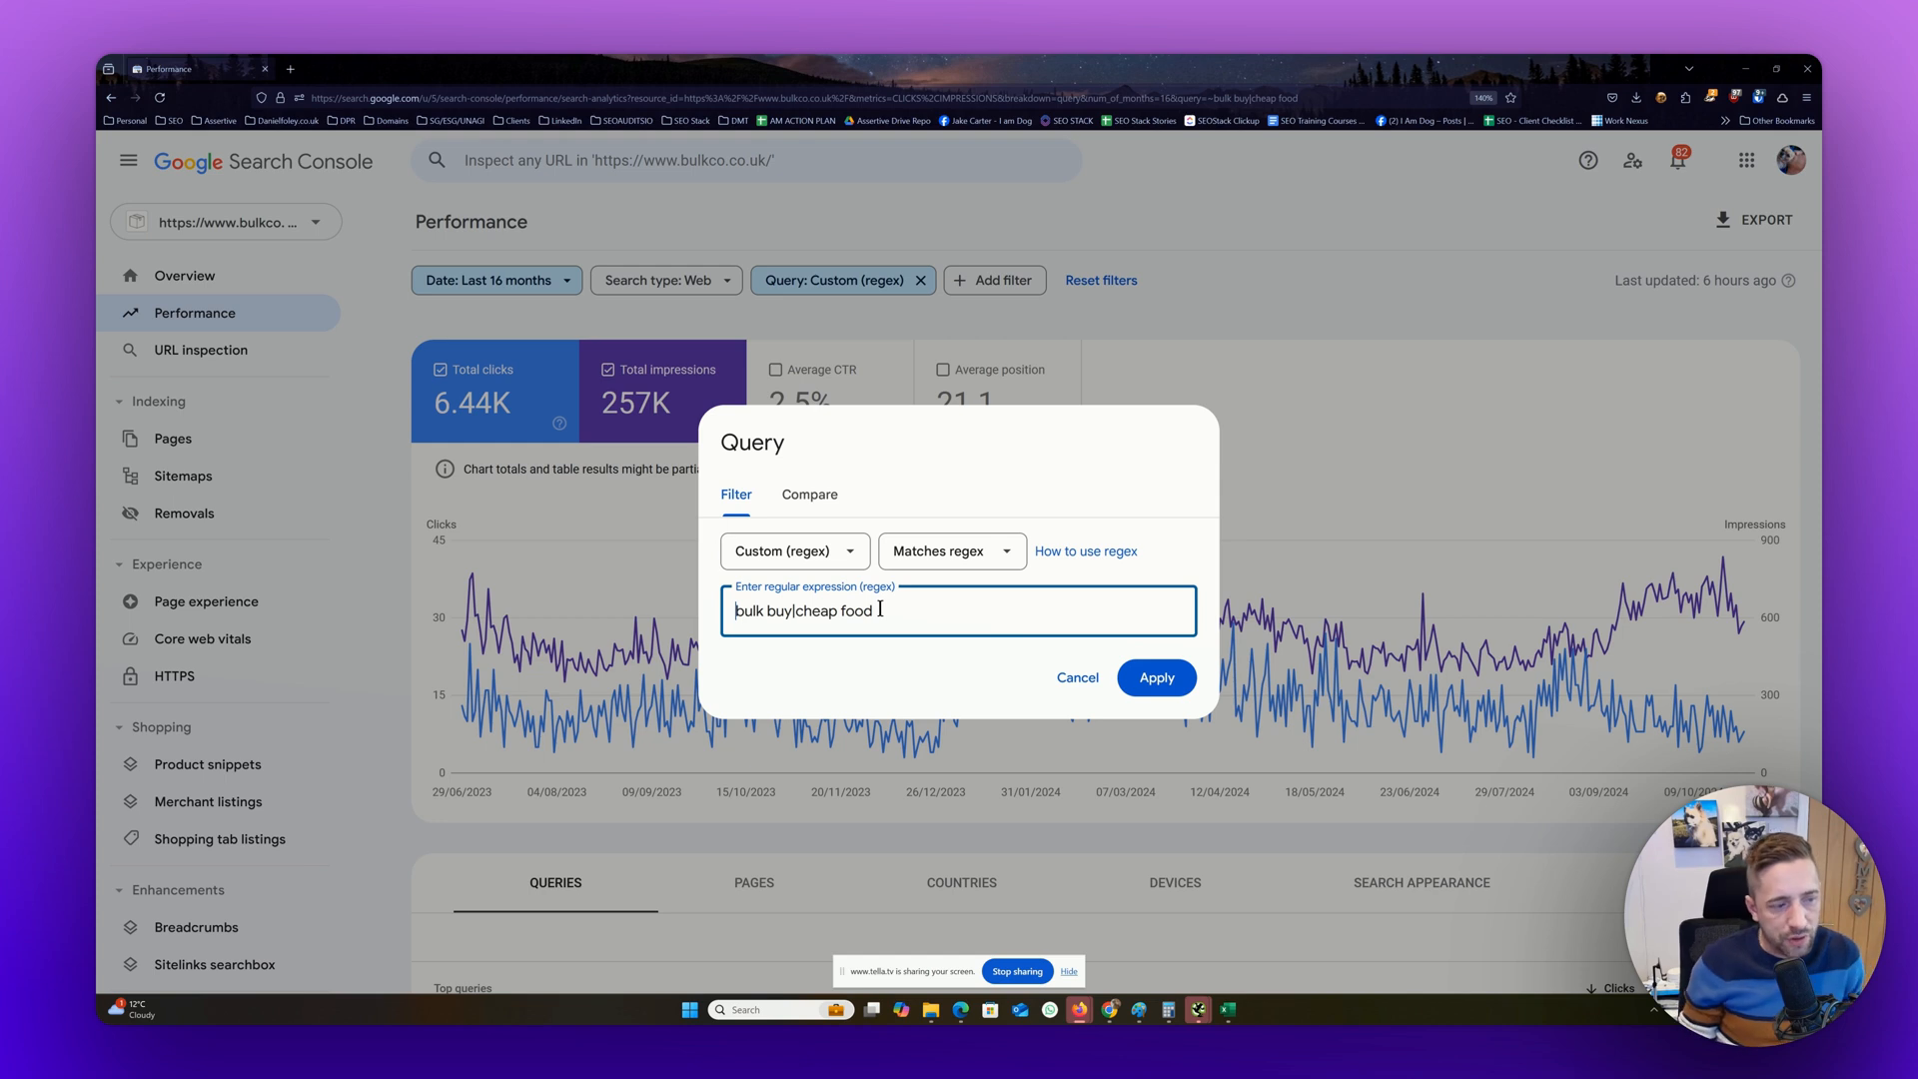
pyautogui.click(815, 496)
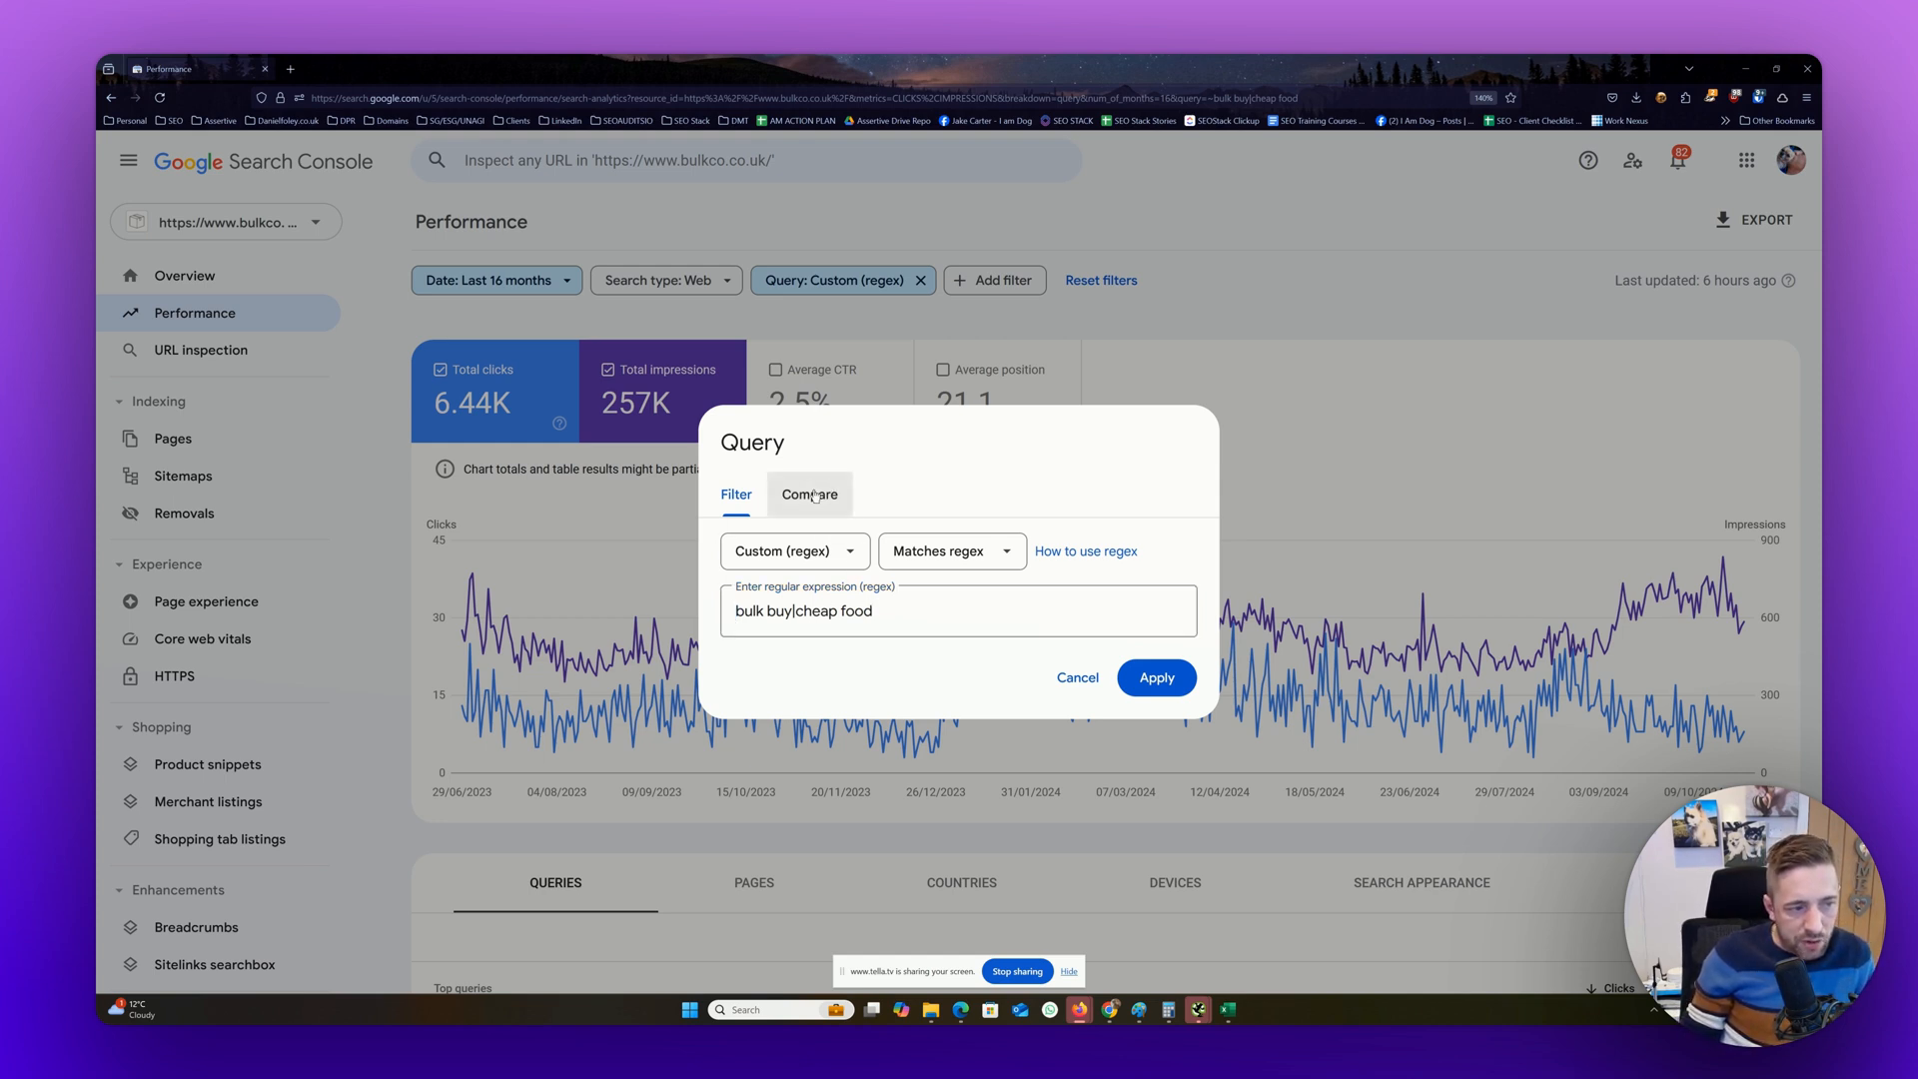
pyautogui.click(797, 496)
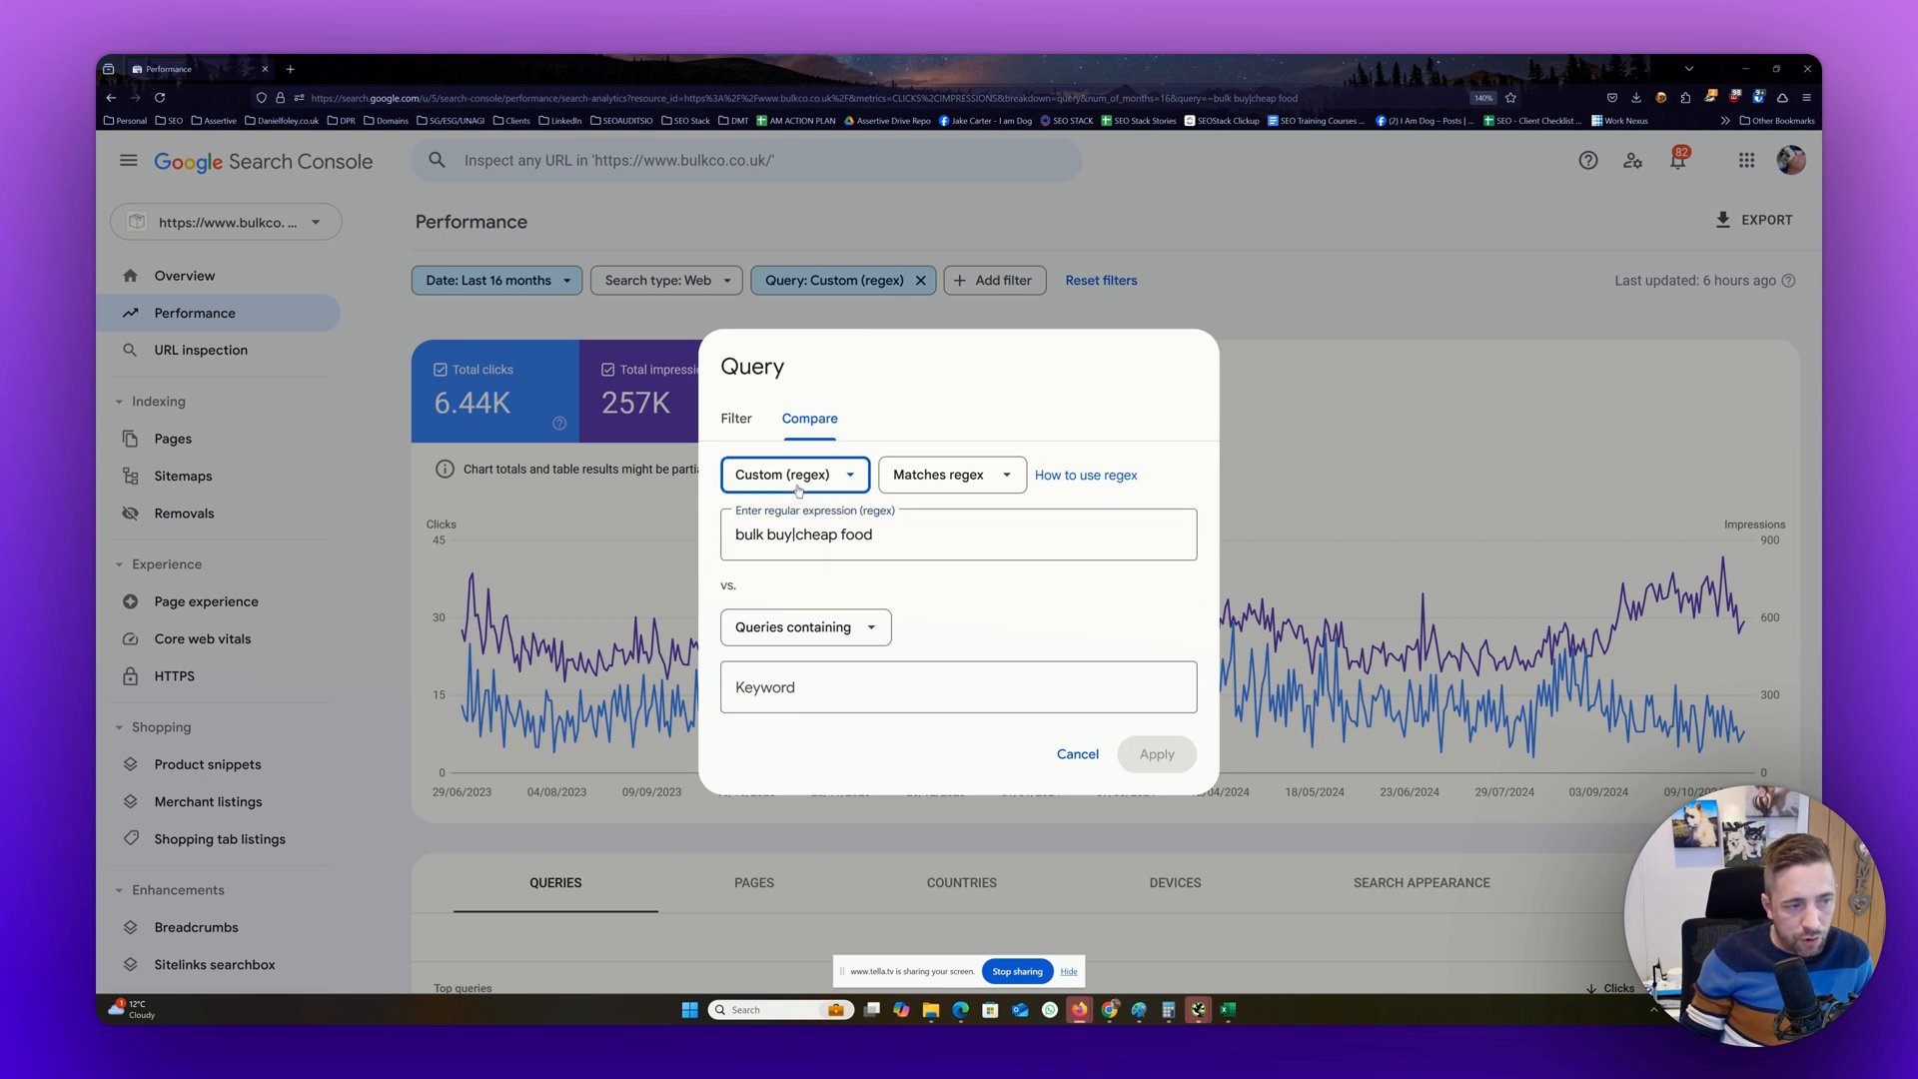
pyautogui.click(805, 531)
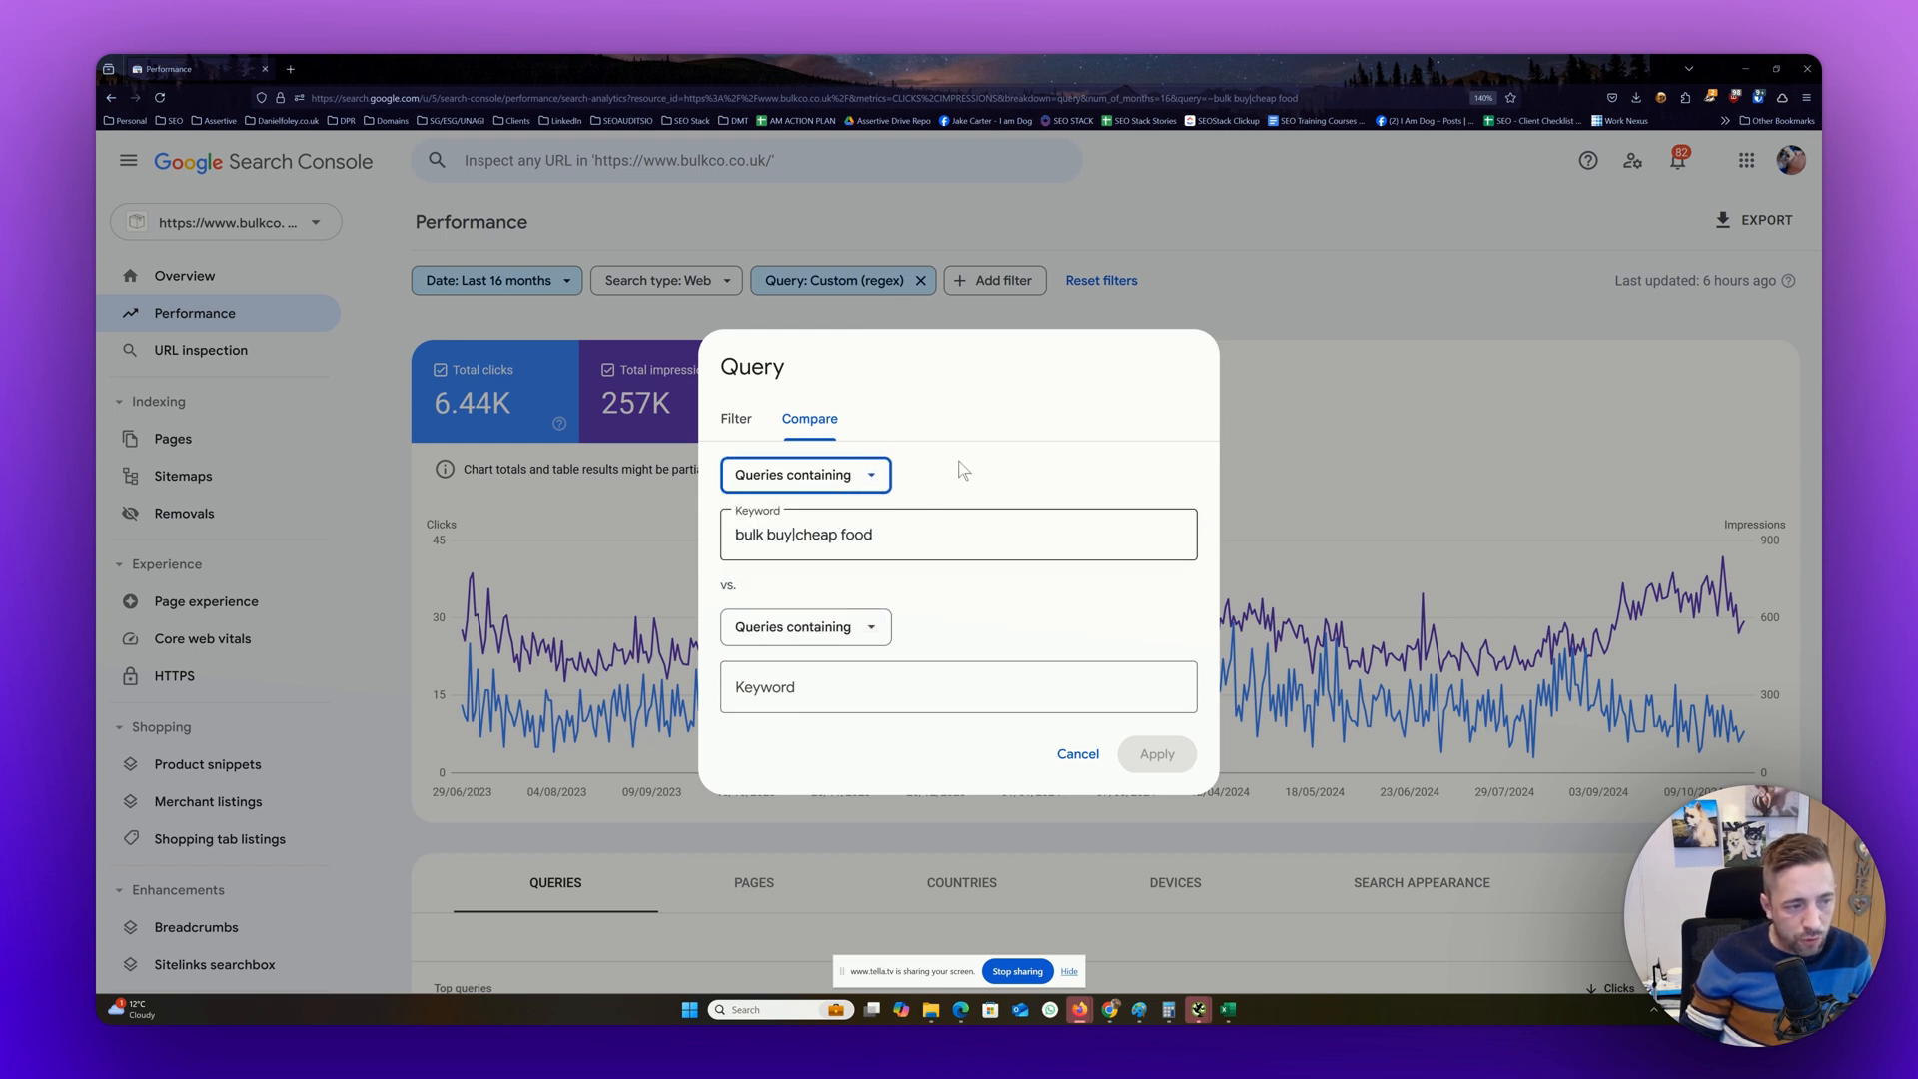
pyautogui.click(805, 635)
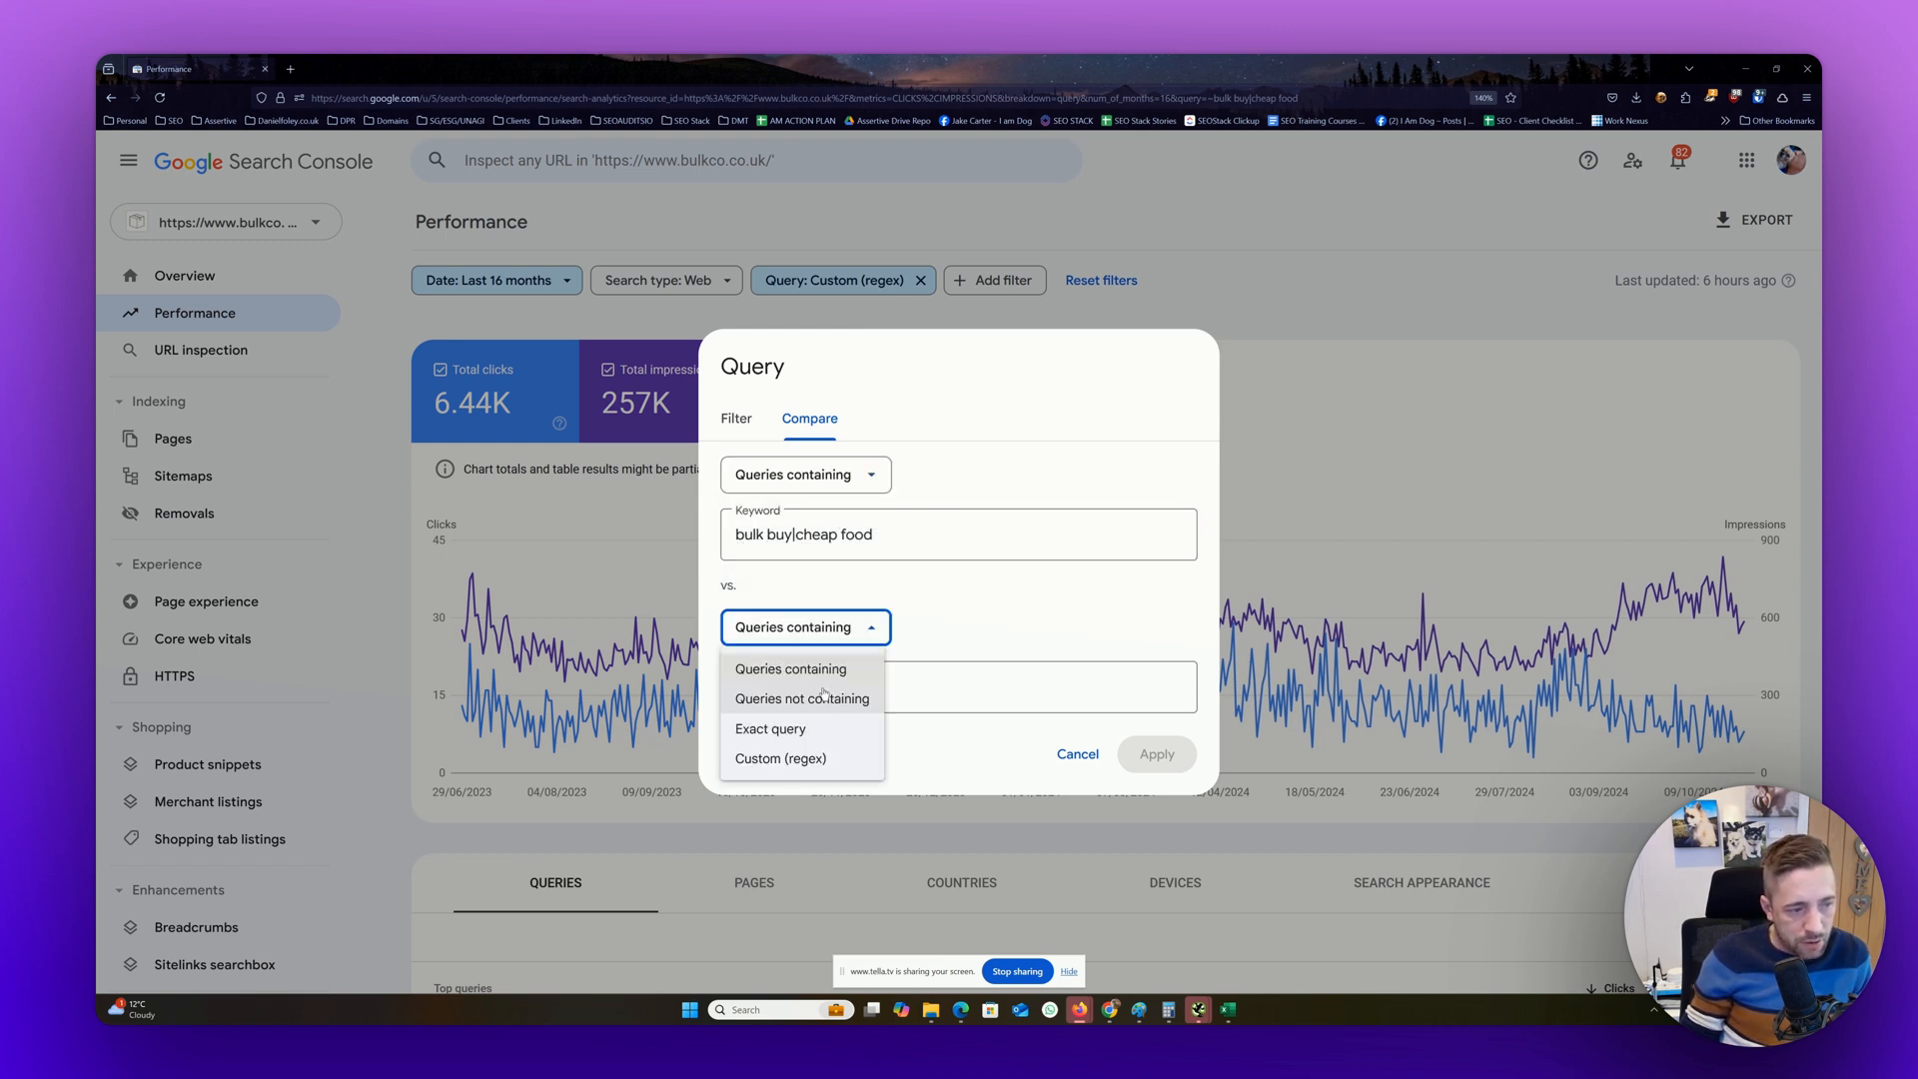
pyautogui.click(820, 691)
# Enter "bulk buy" as the keyword for both sides of the query comparison and apply it
pyautogui.tripleClick(801, 537)
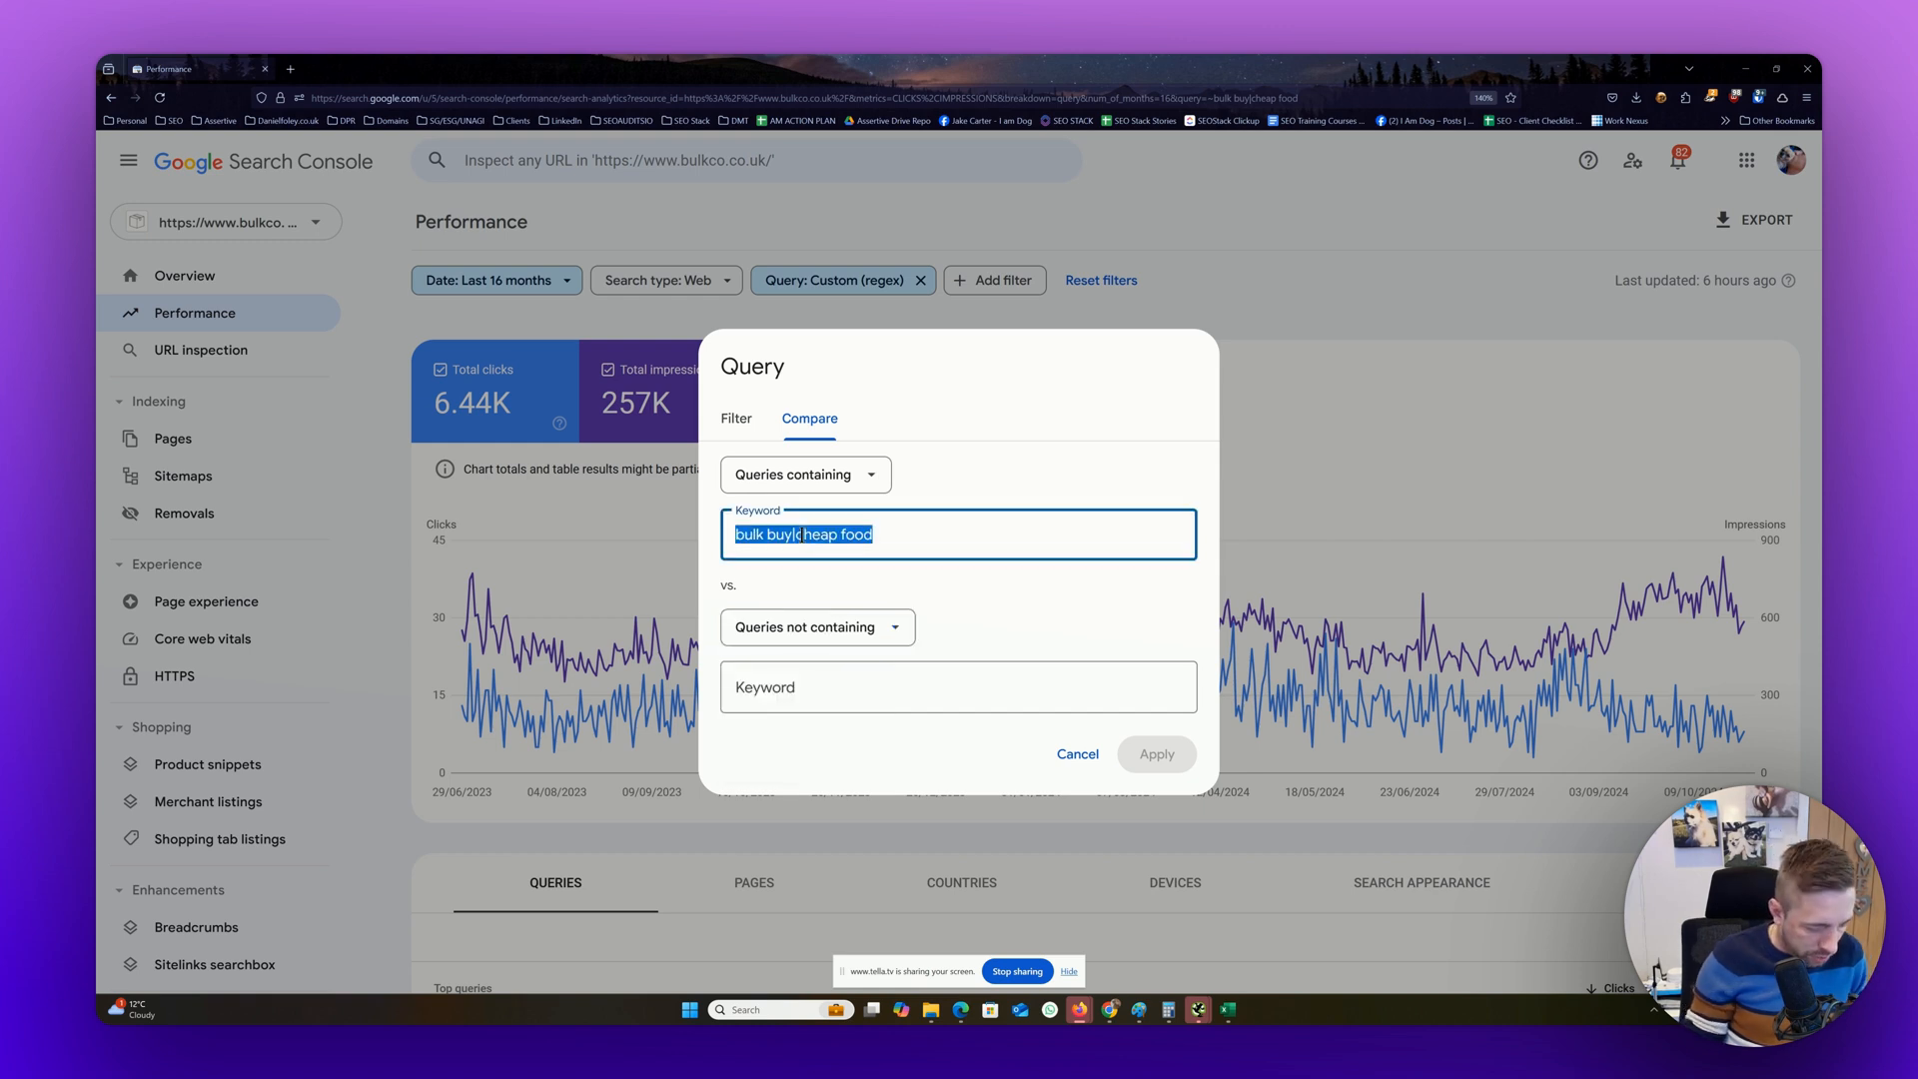
pyautogui.write('bulk buy')
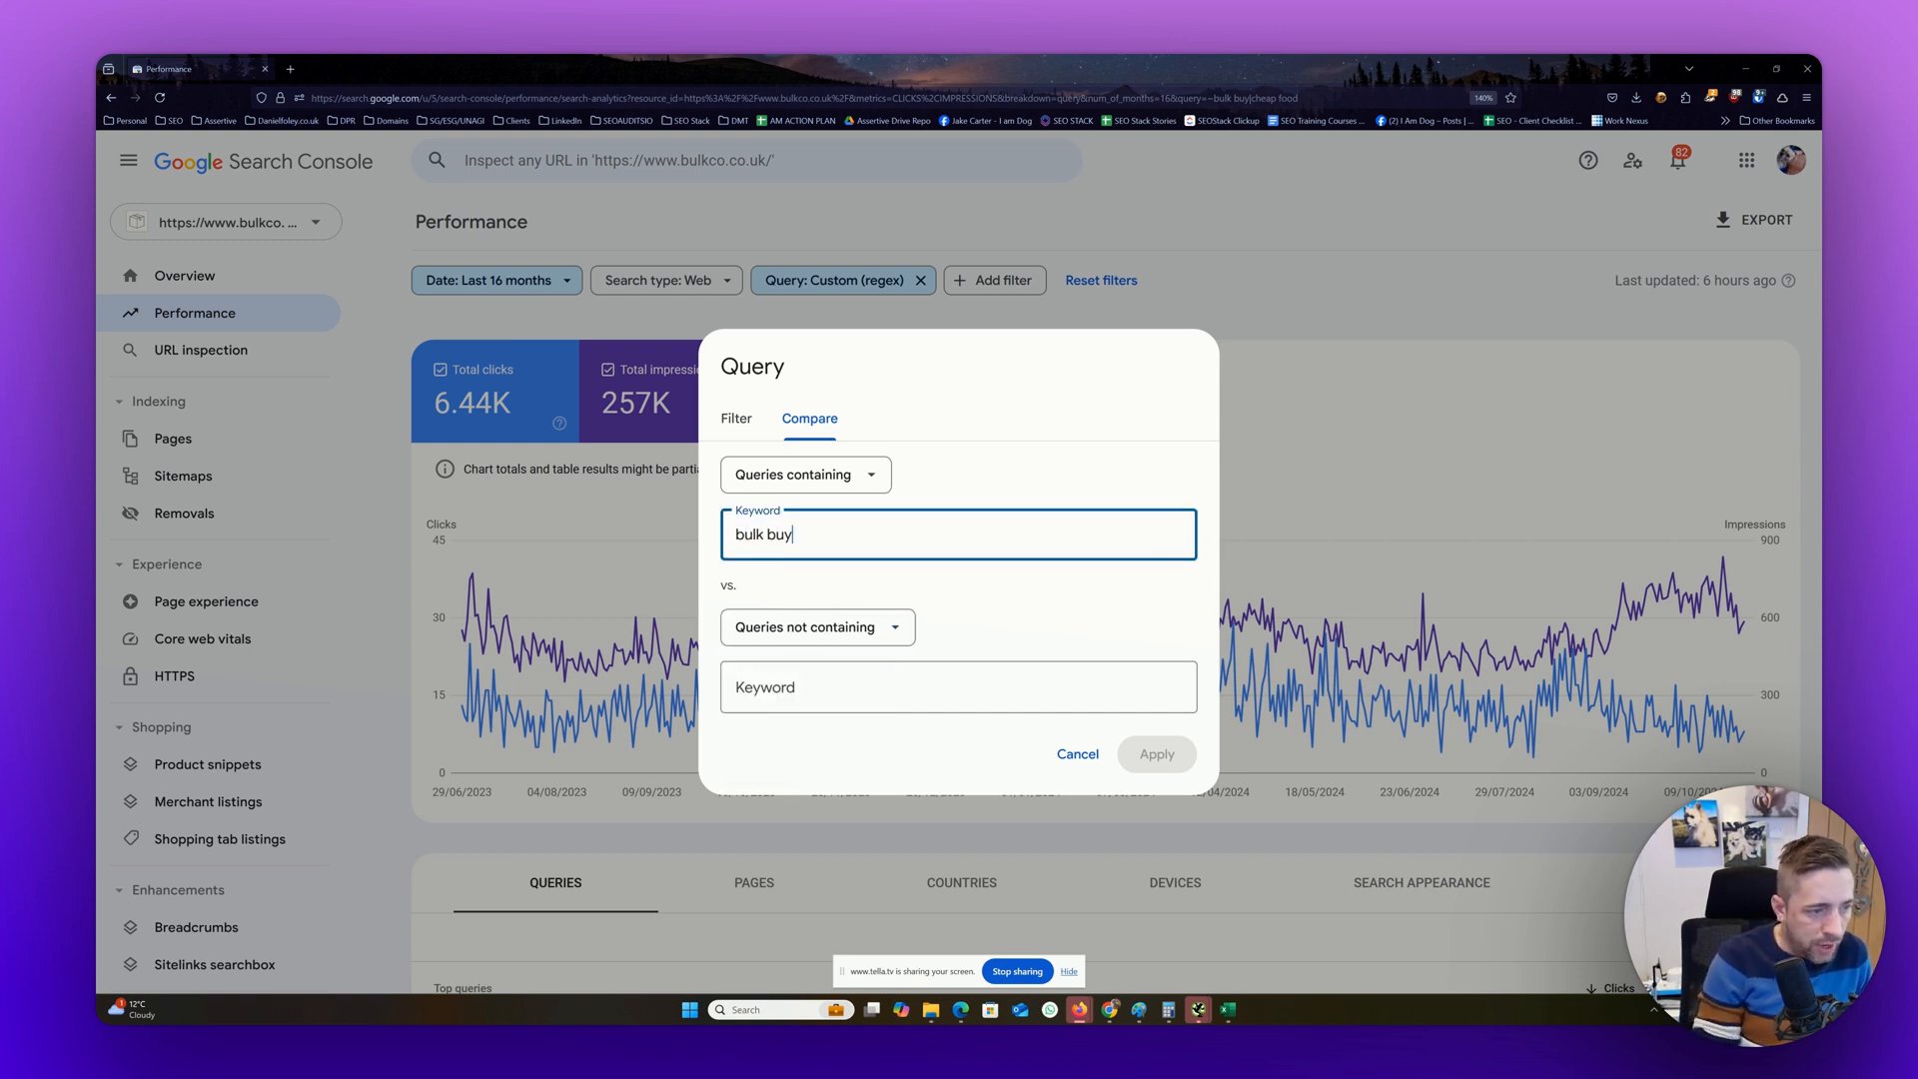
pyautogui.click(895, 675)
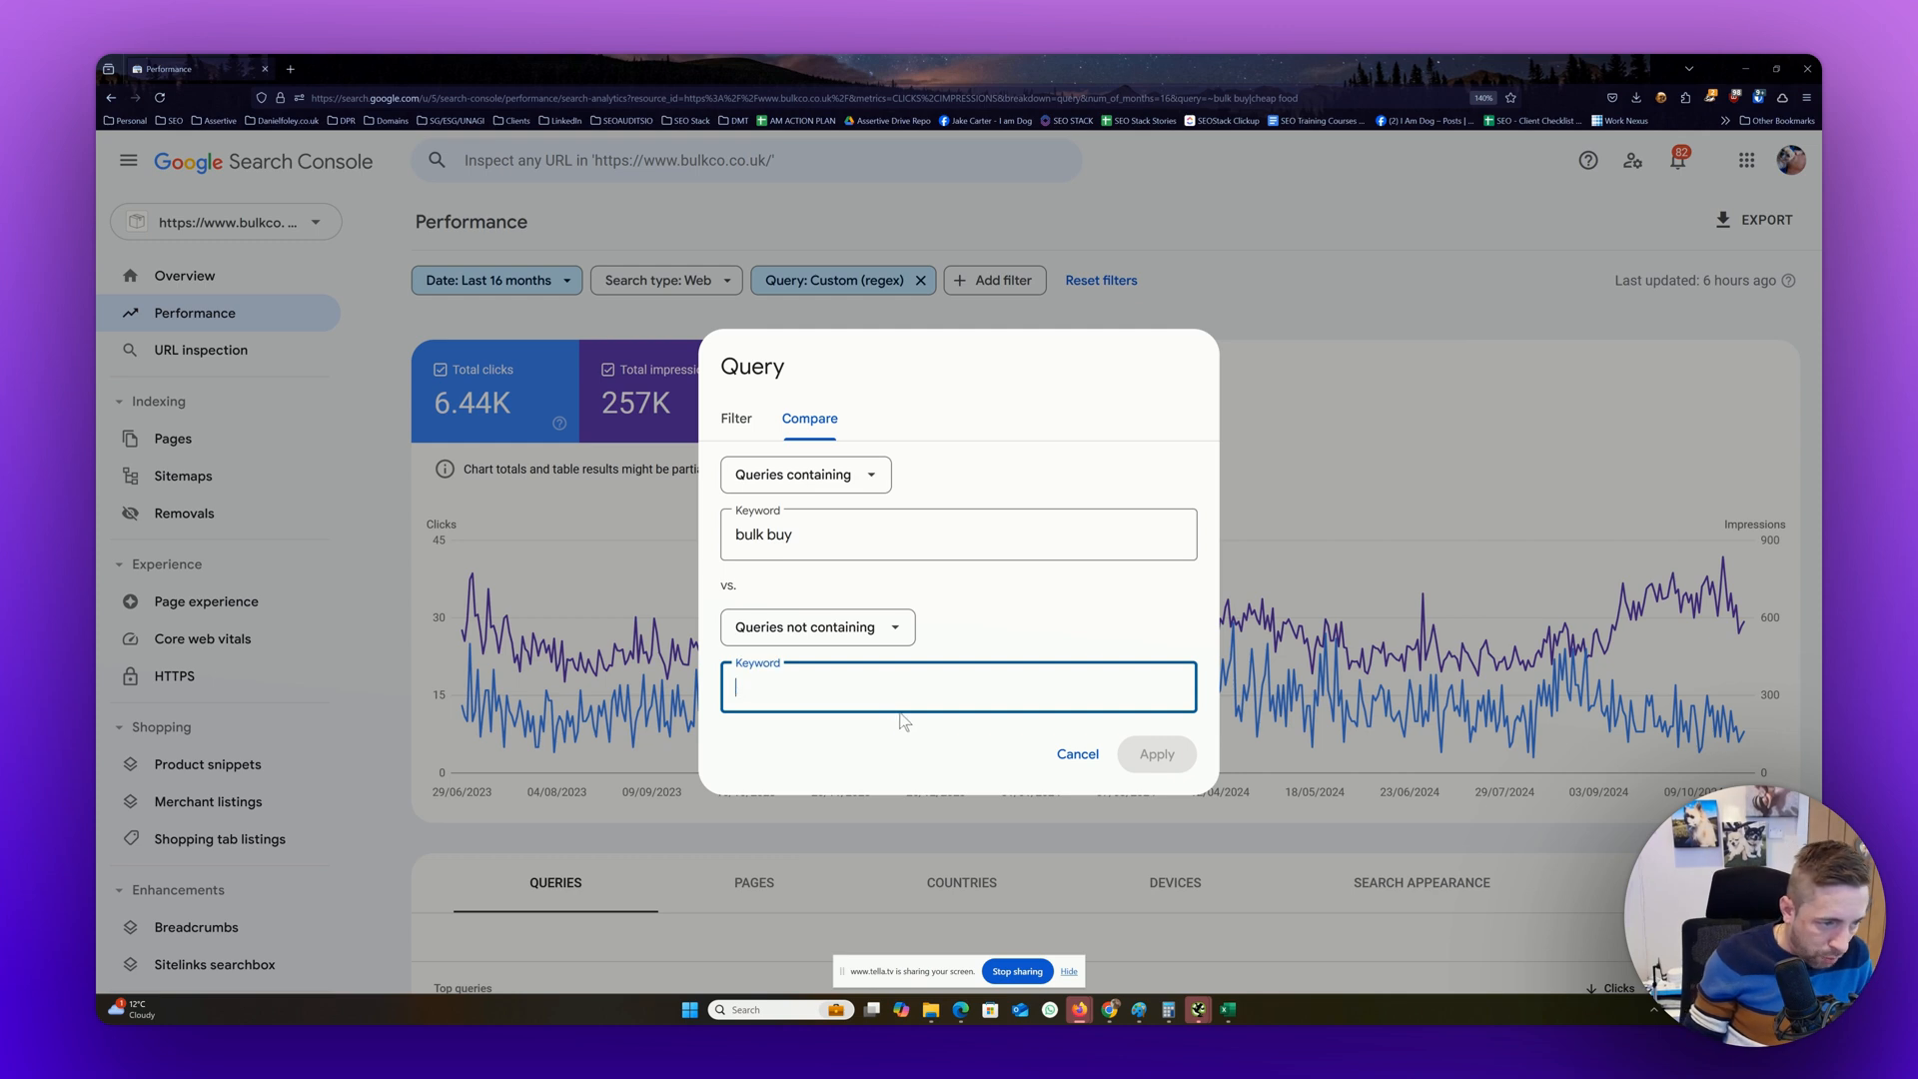
pyautogui.write('bulk buy')
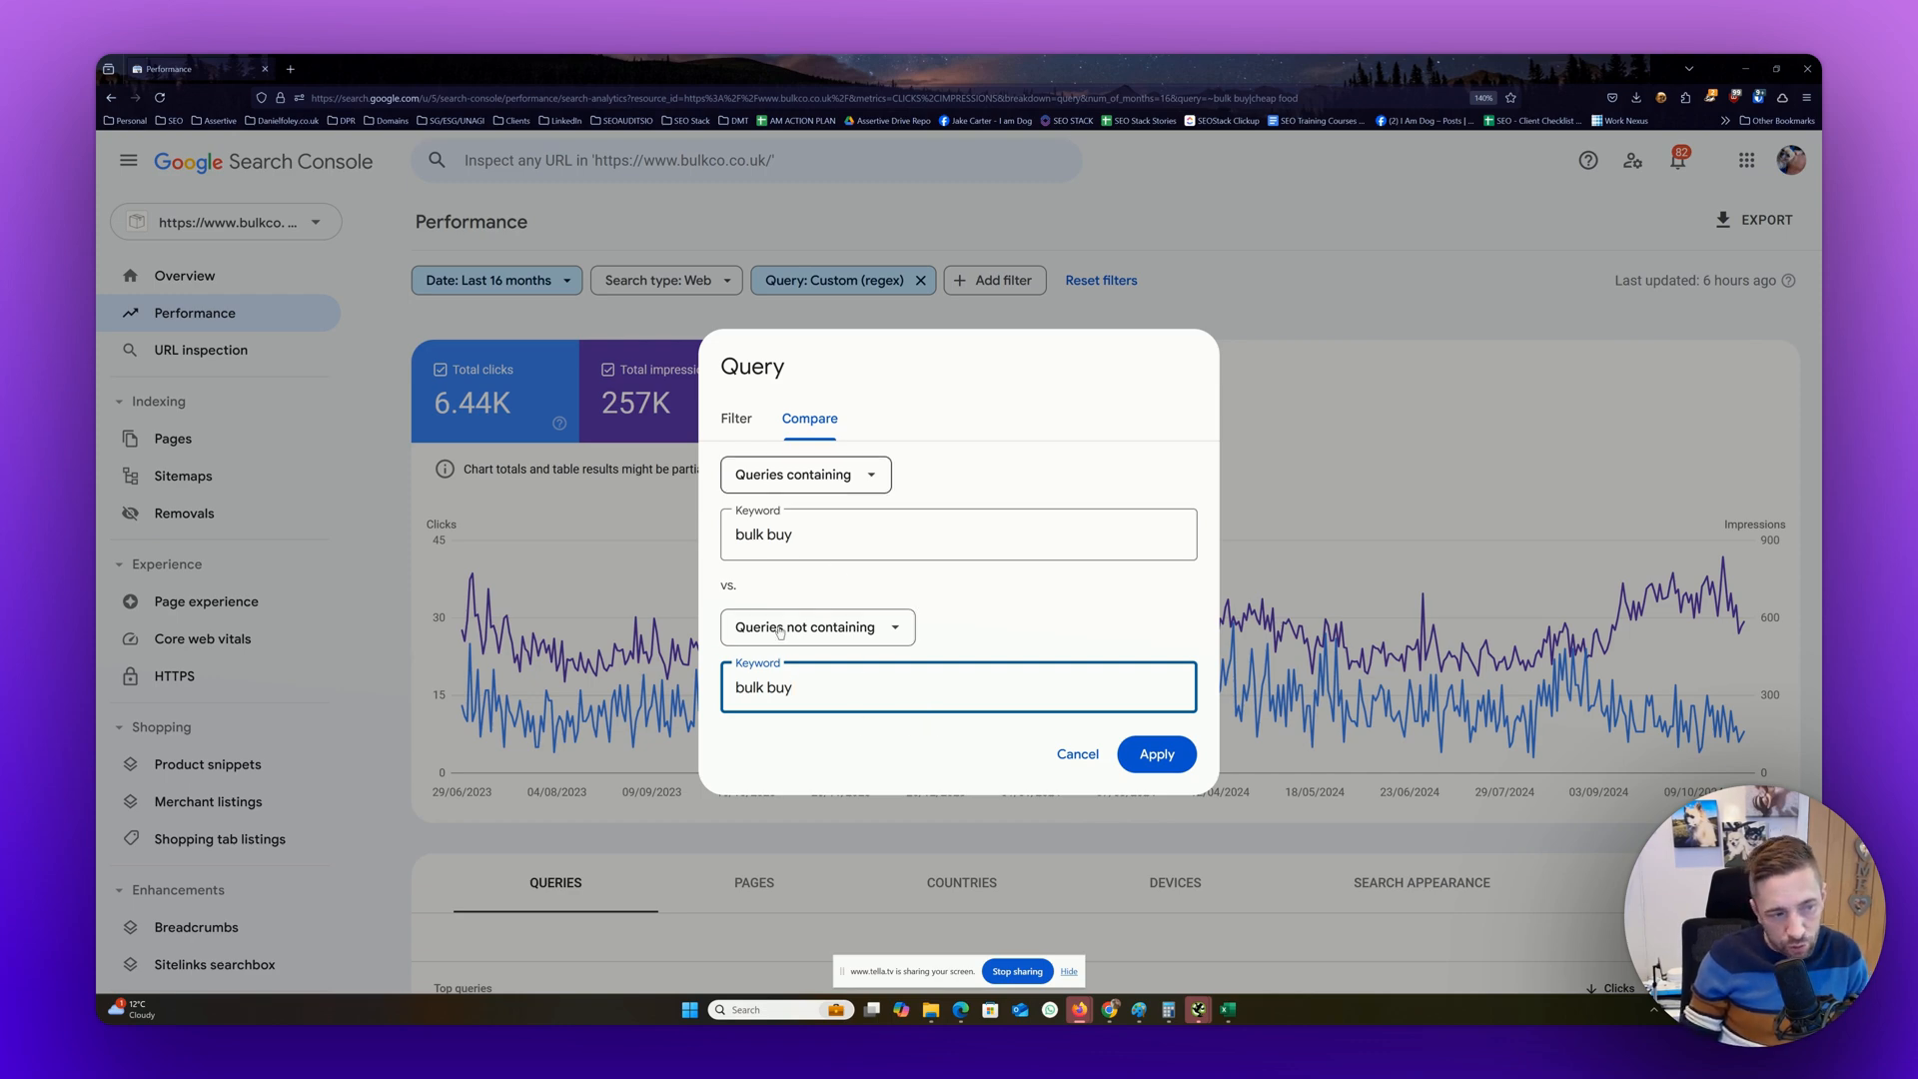
pyautogui.click(1154, 755)
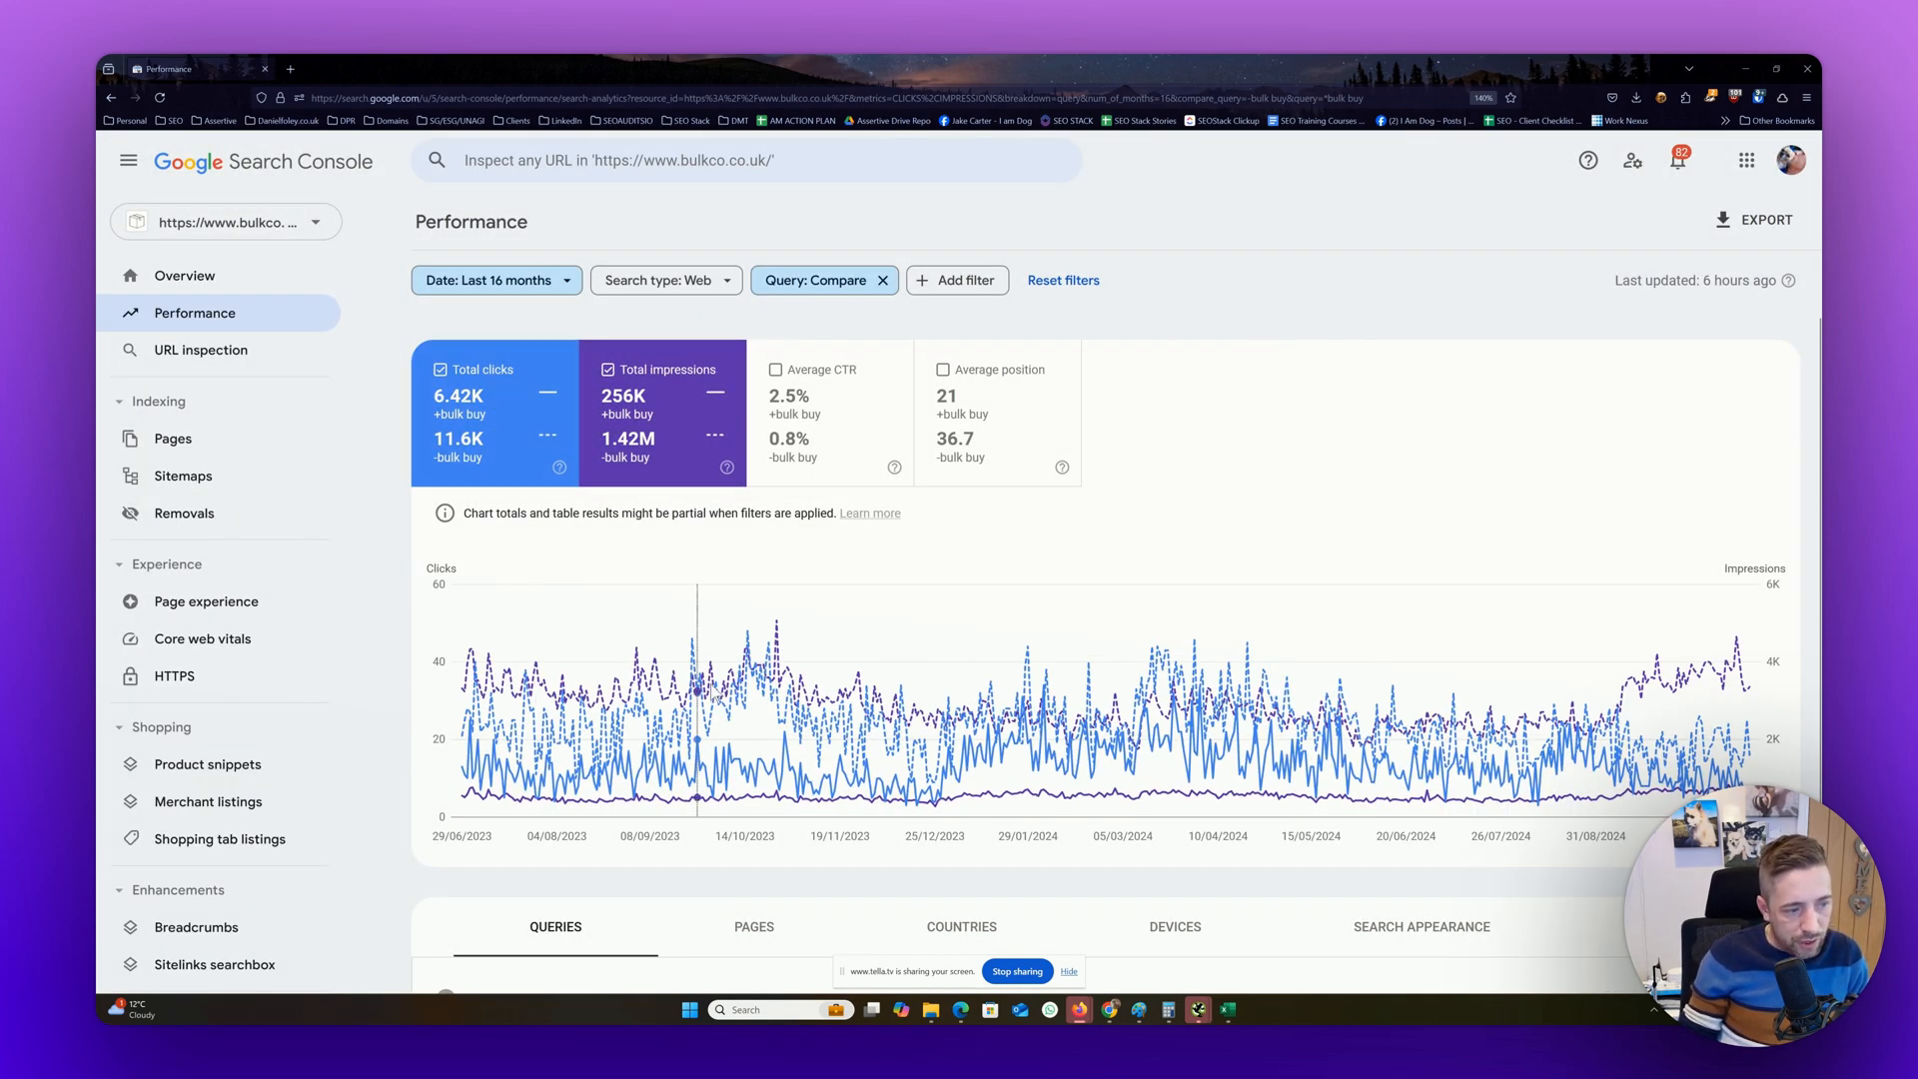
# Hide total impressions and examine the clicks chart for queries with and without "bulk buy"
pyautogui.click(703, 394)
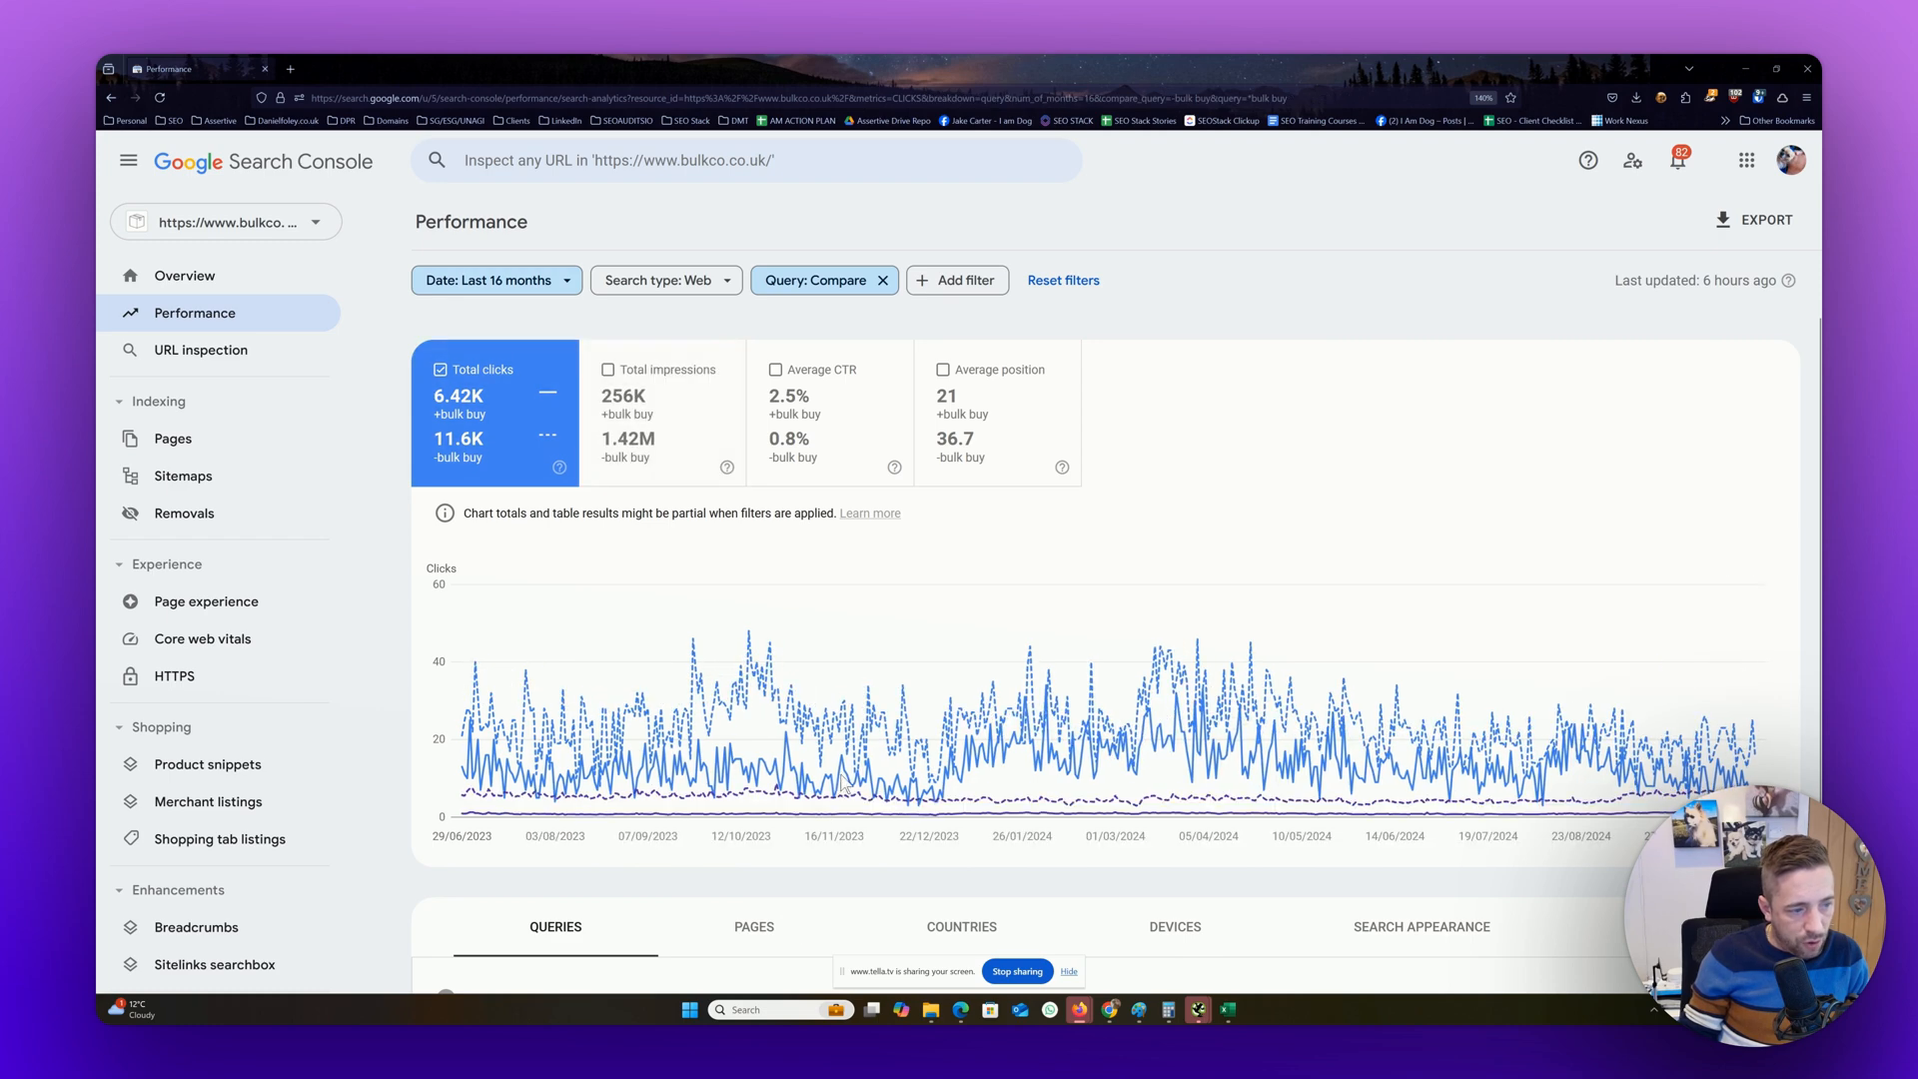
pyautogui.moveTo(867, 756)
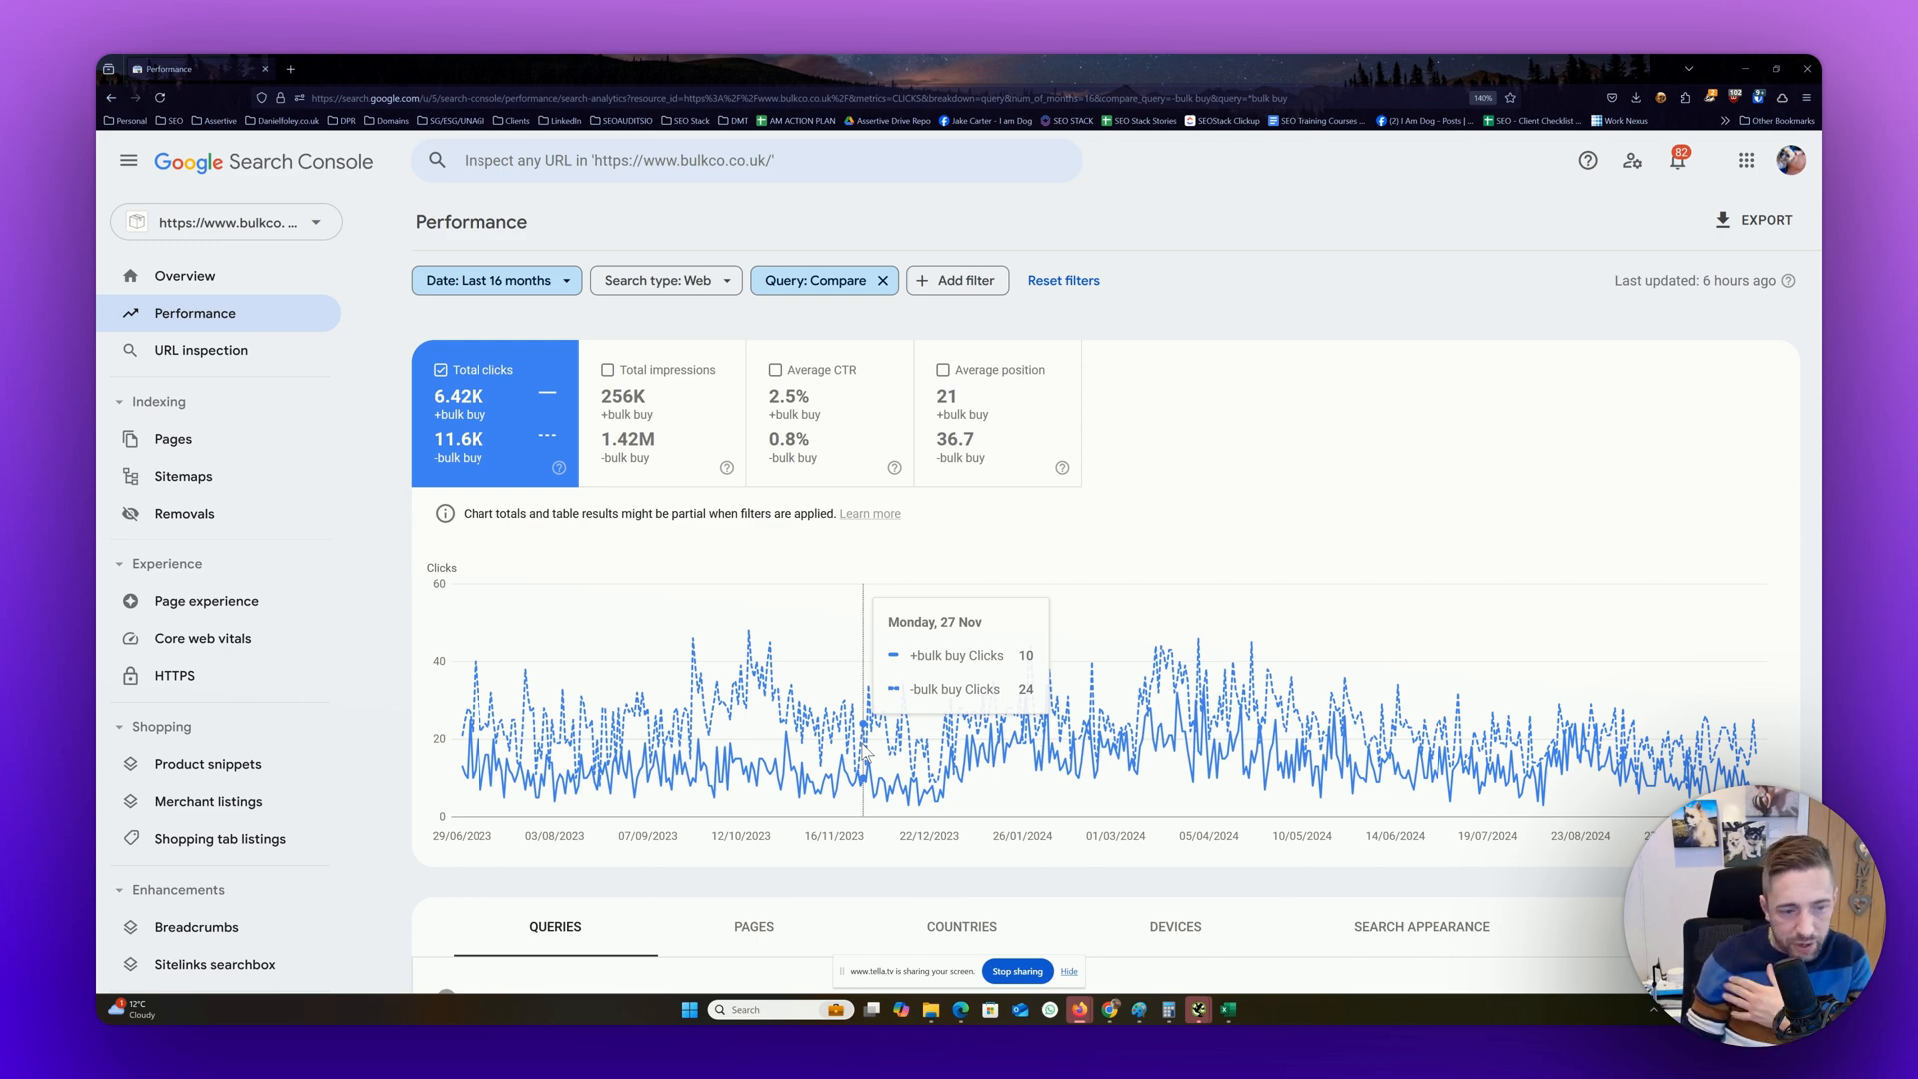
pyautogui.scroll(-2, 989, 709)
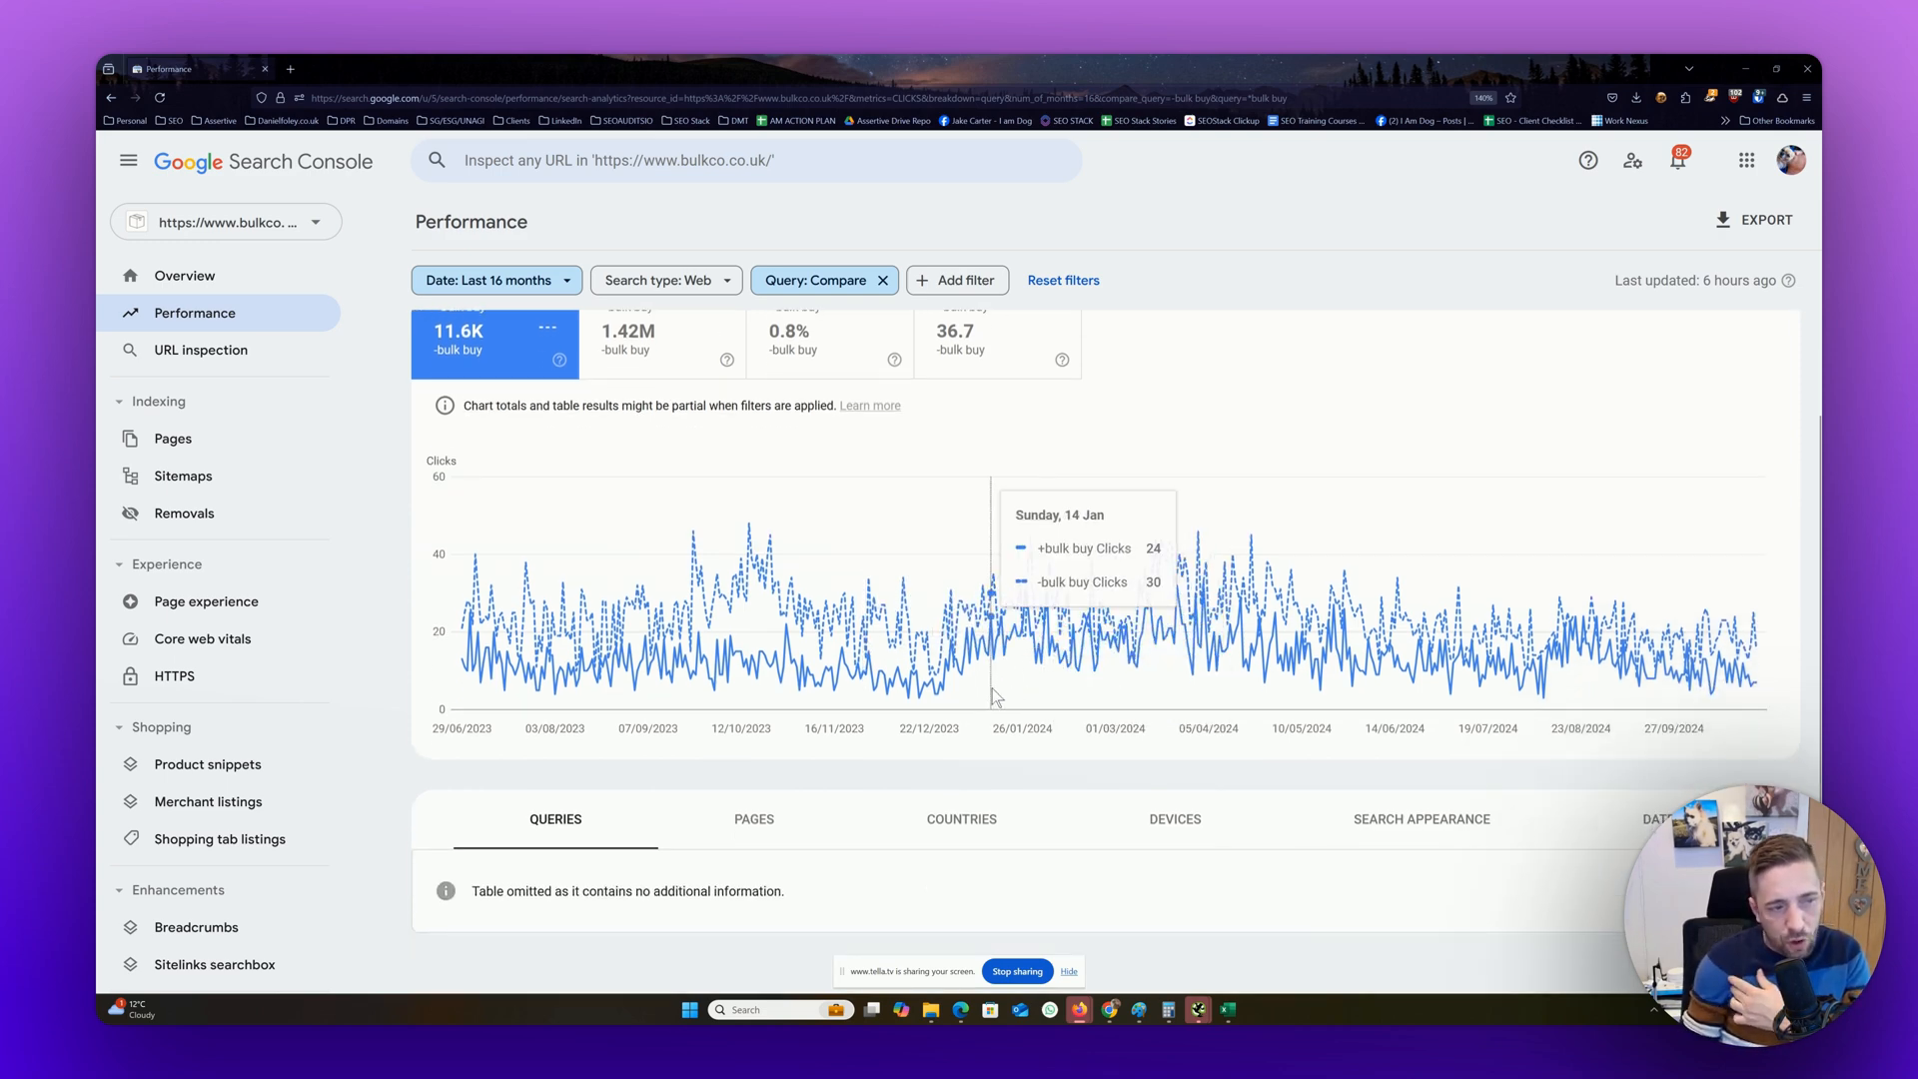
pyautogui.scroll(2, 992, 696)
pyautogui.scroll(-2, 687, 932)
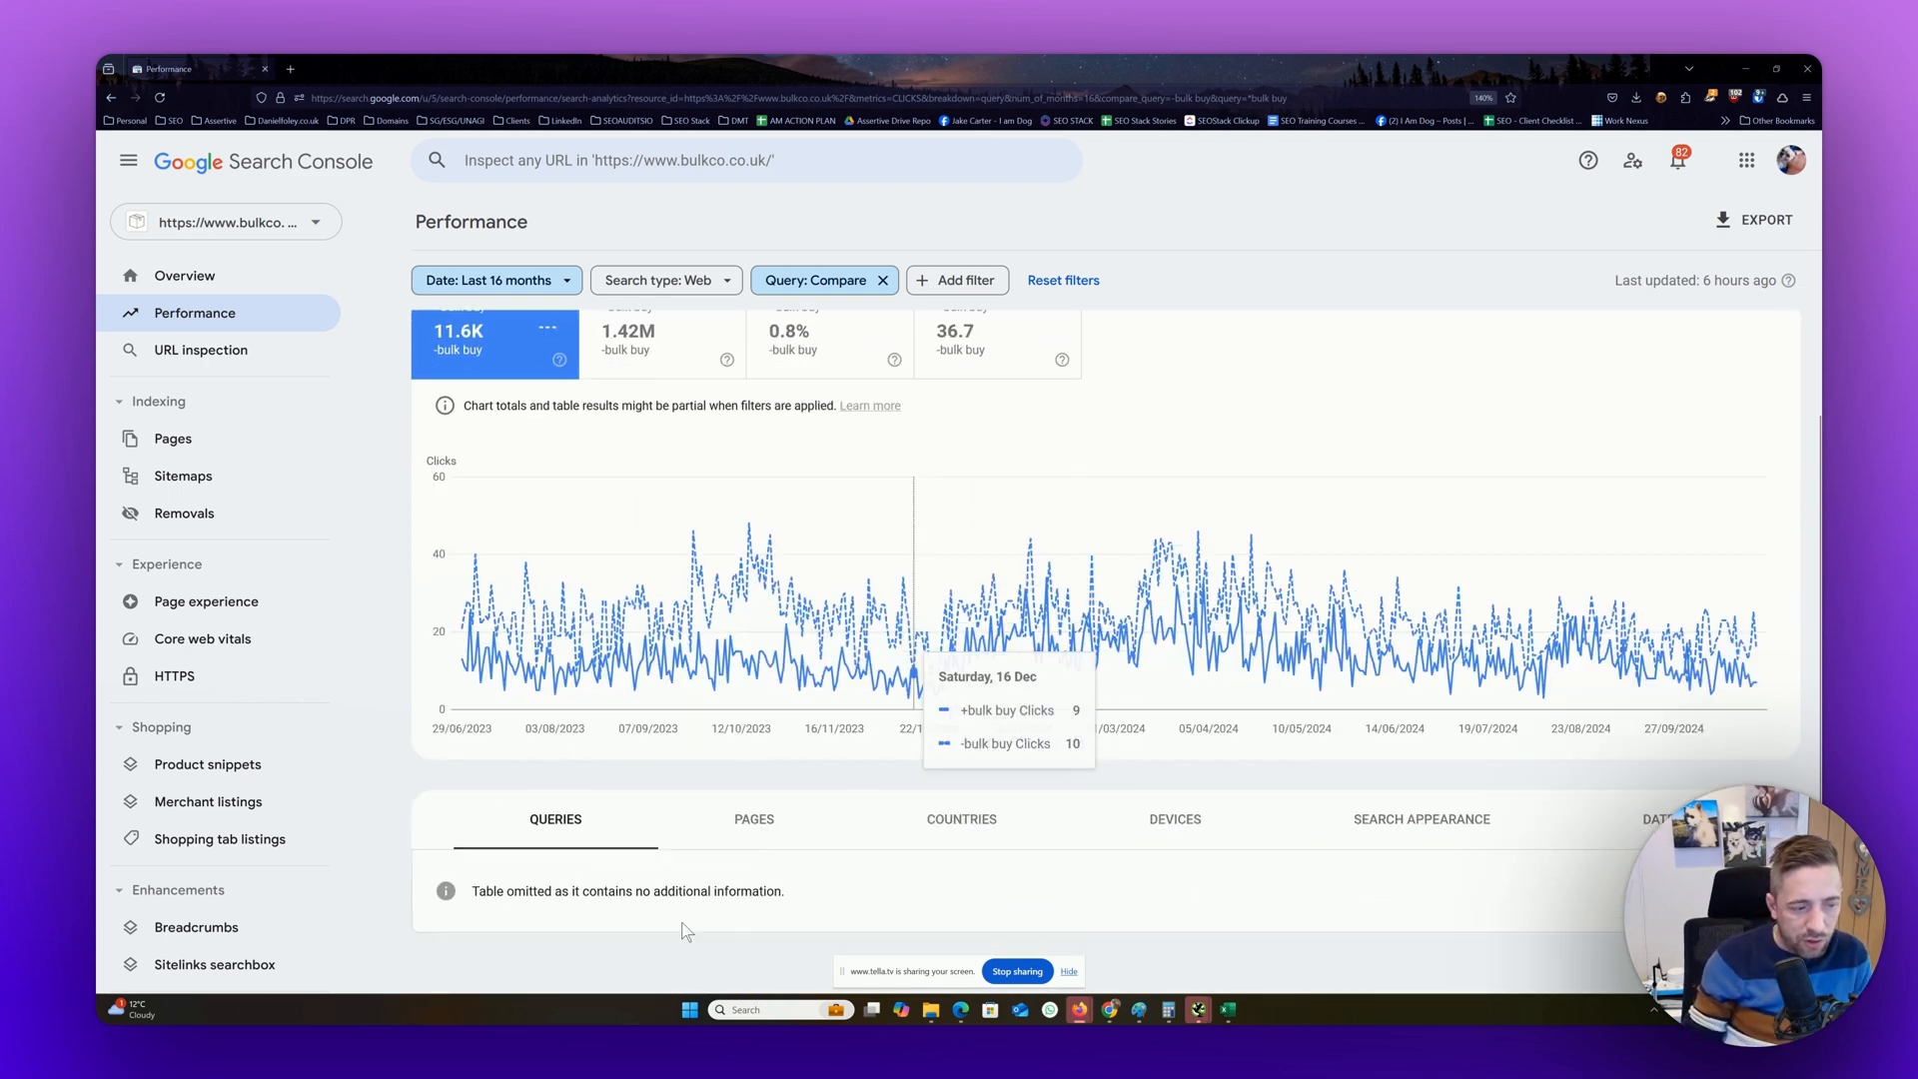
pyautogui.scroll(2, 967, 471)
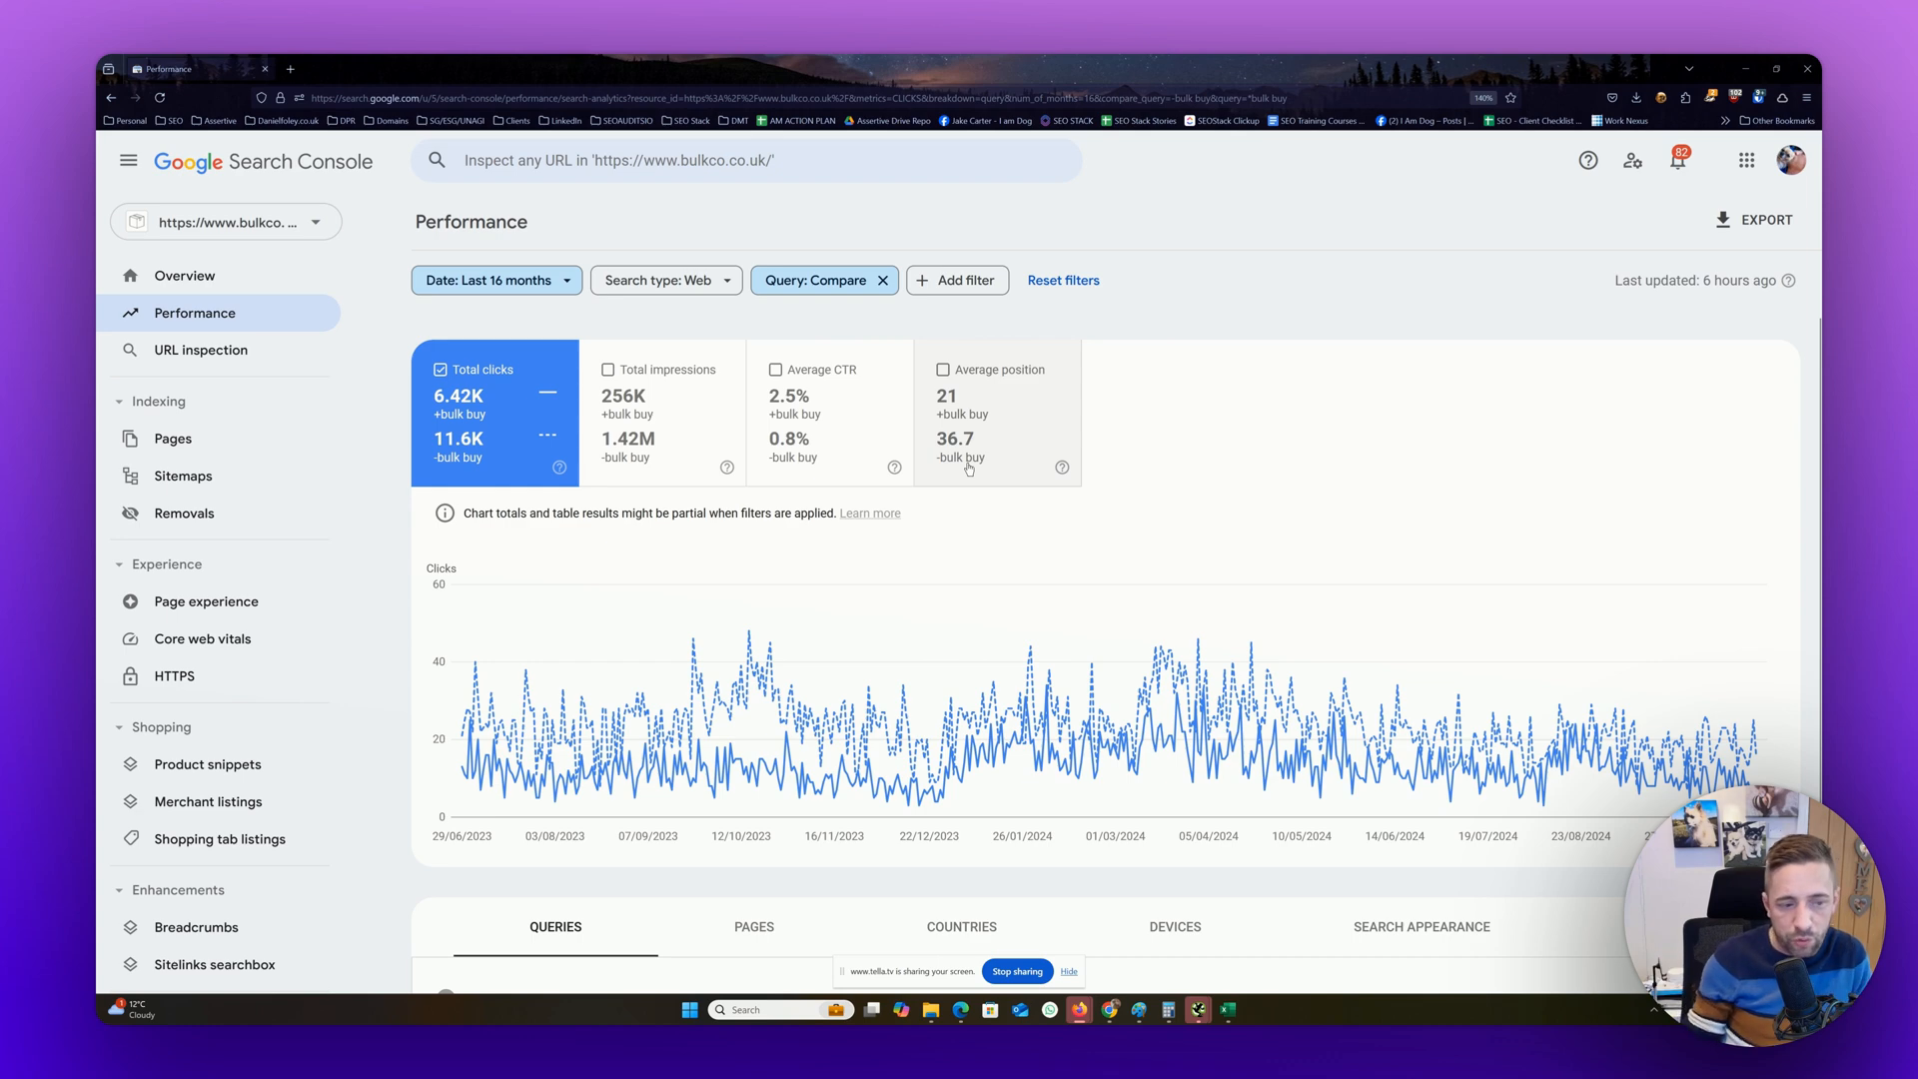
# Show total impressions again and remove the query comparison filter
pyautogui.click(649, 416)
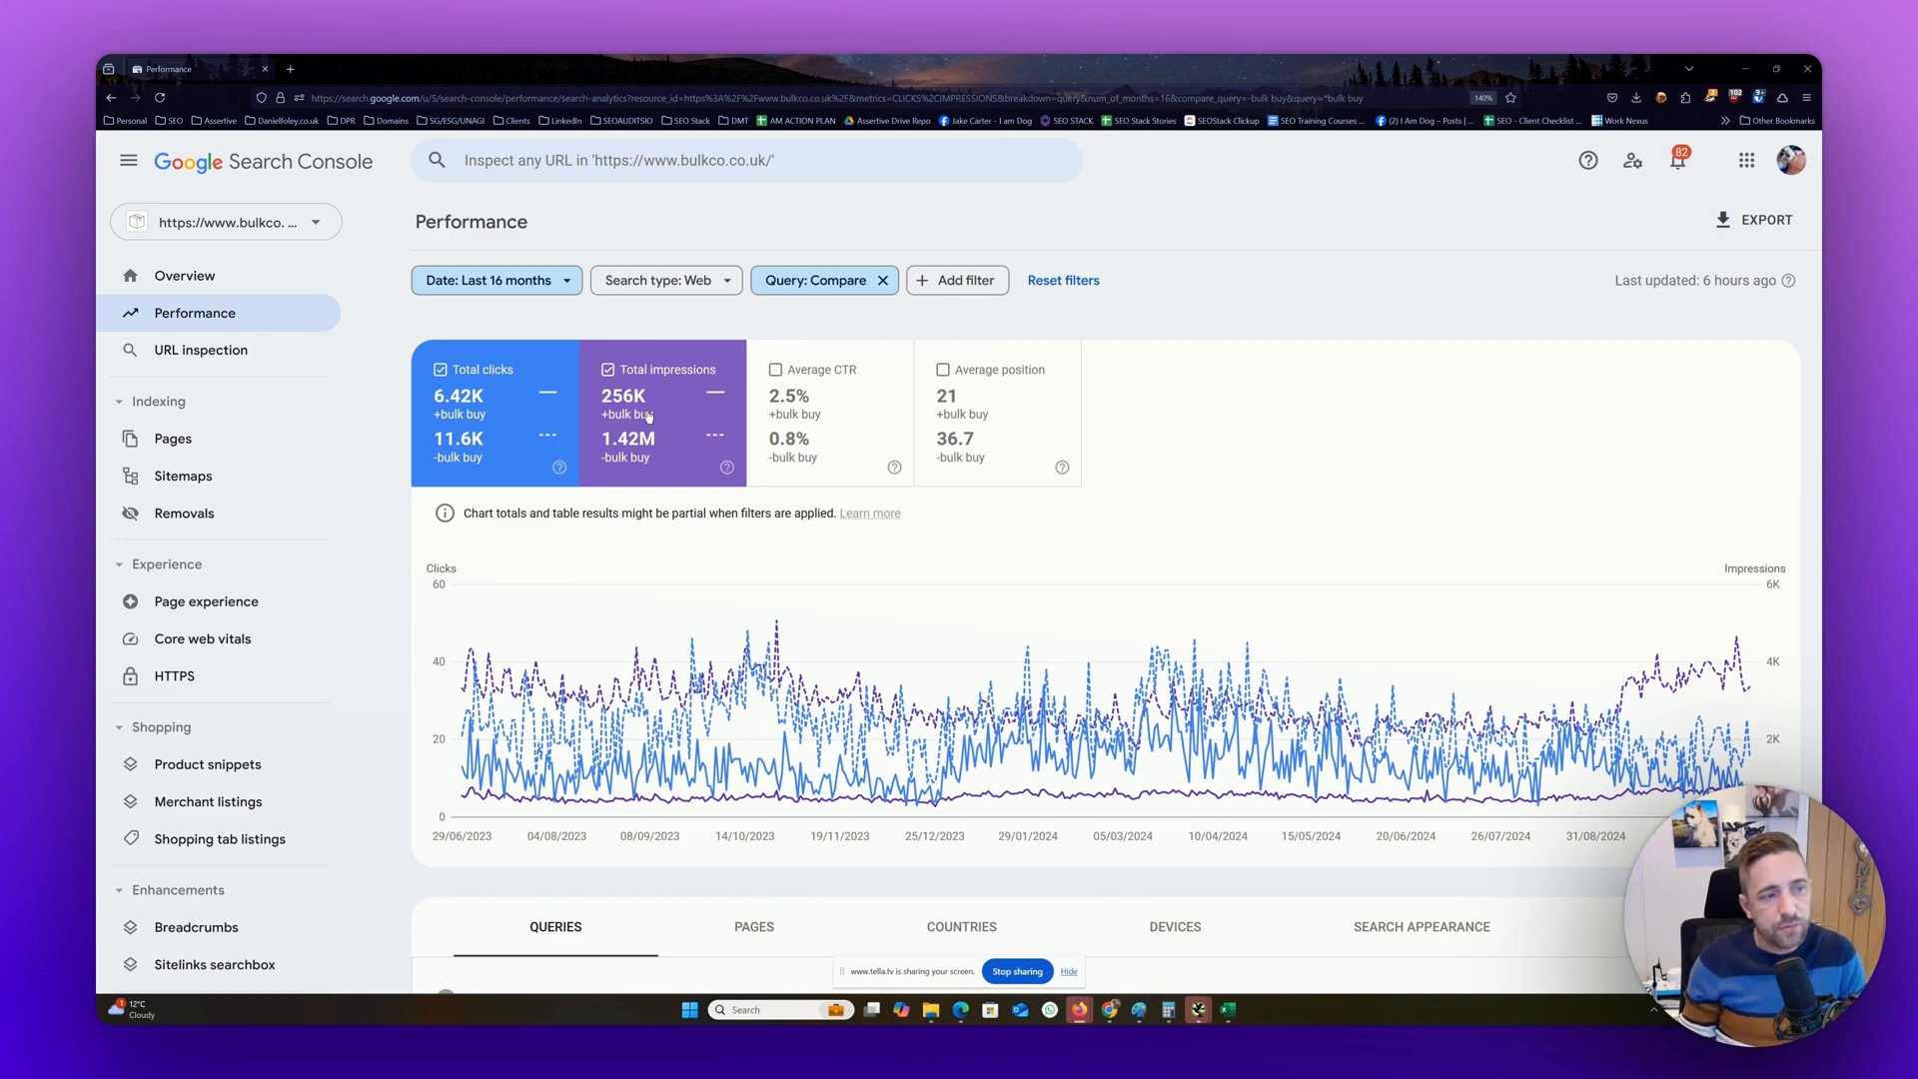
pyautogui.click(883, 281)
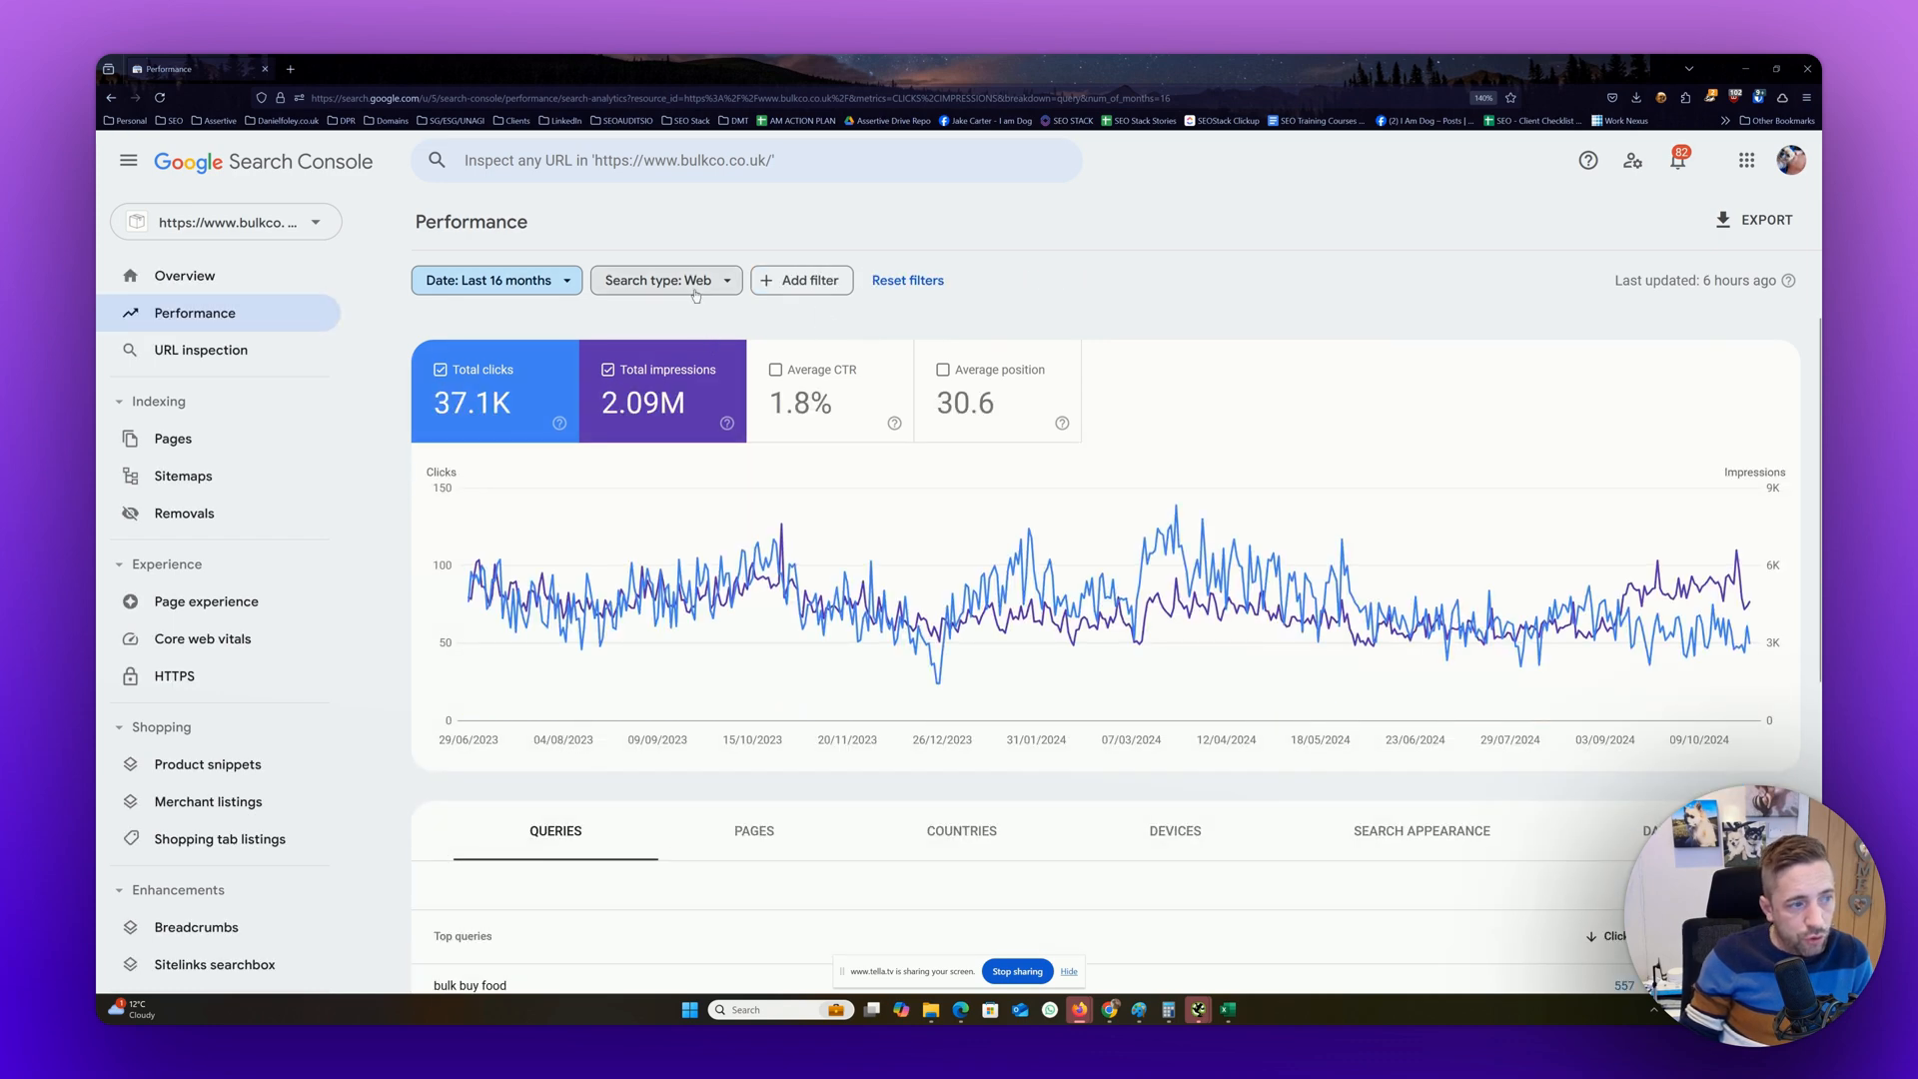
pyautogui.click(791, 286)
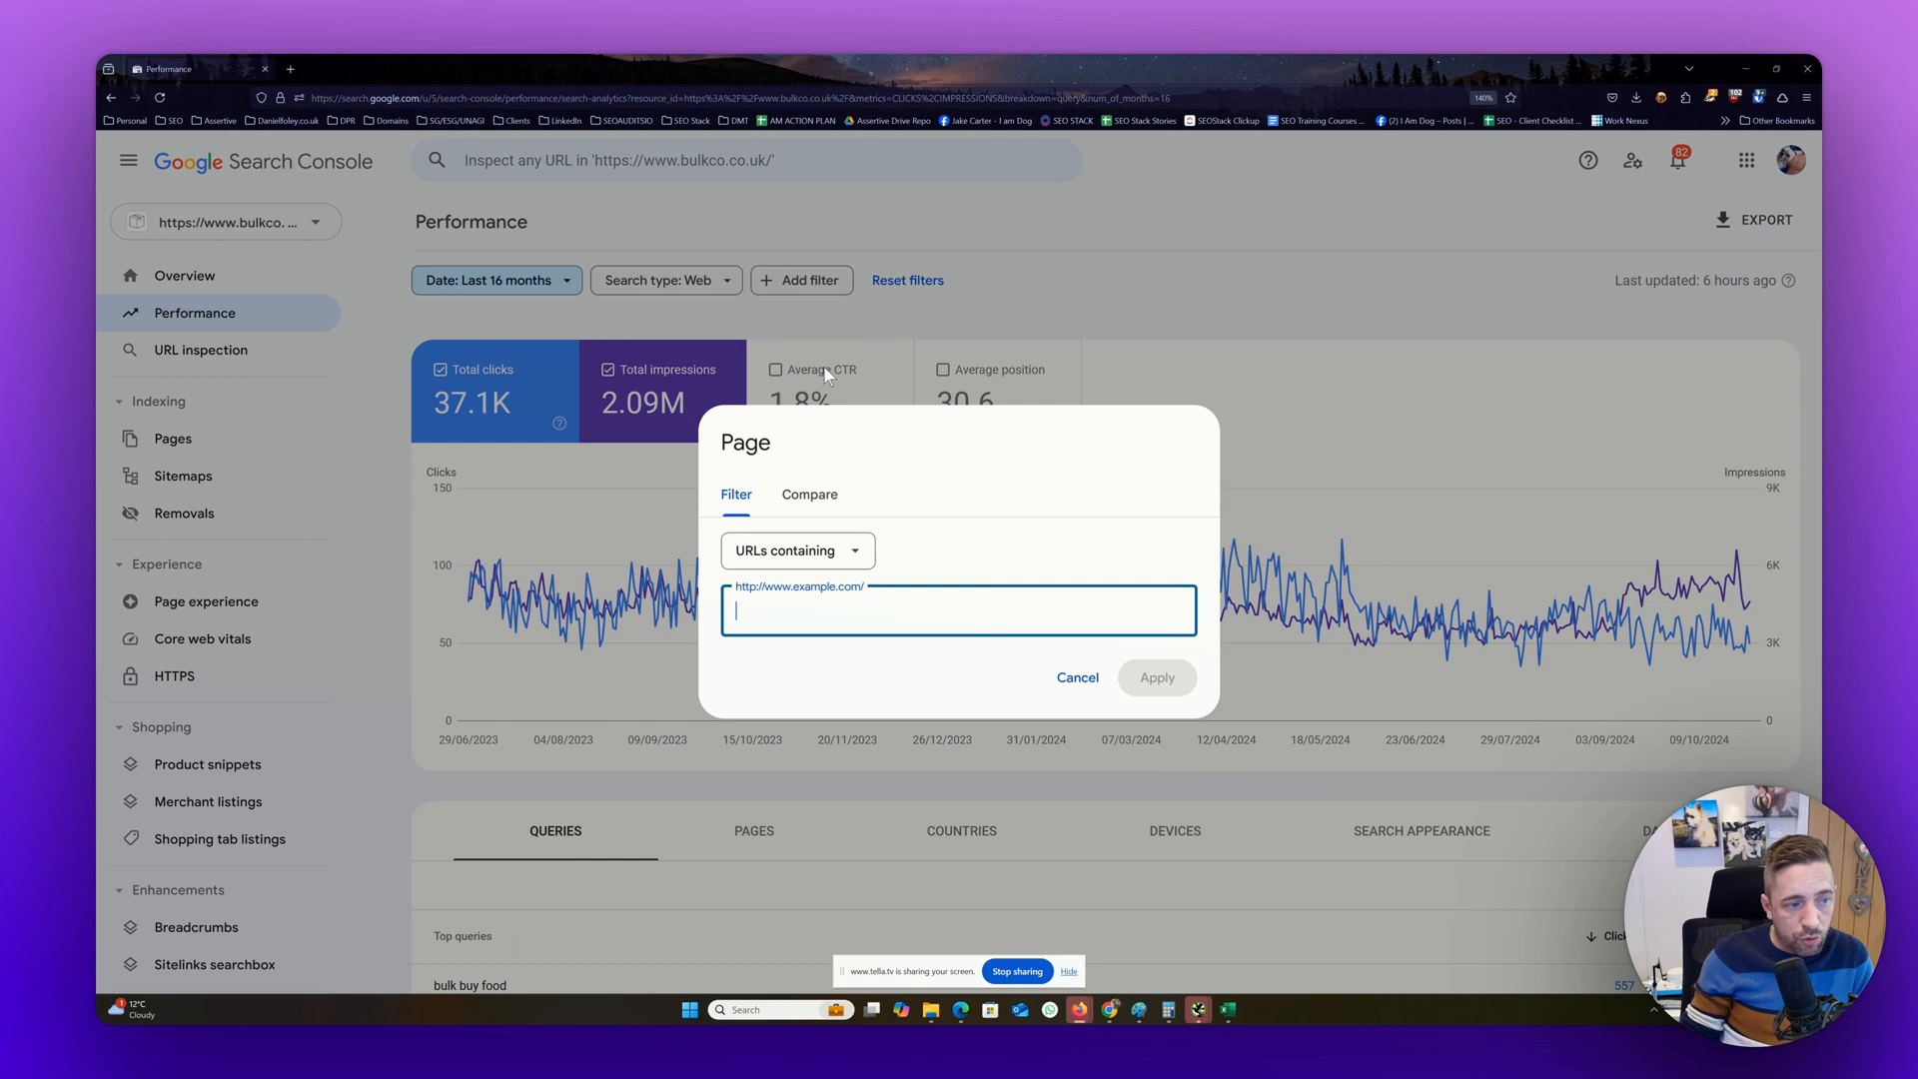
pyautogui.click(809, 494)
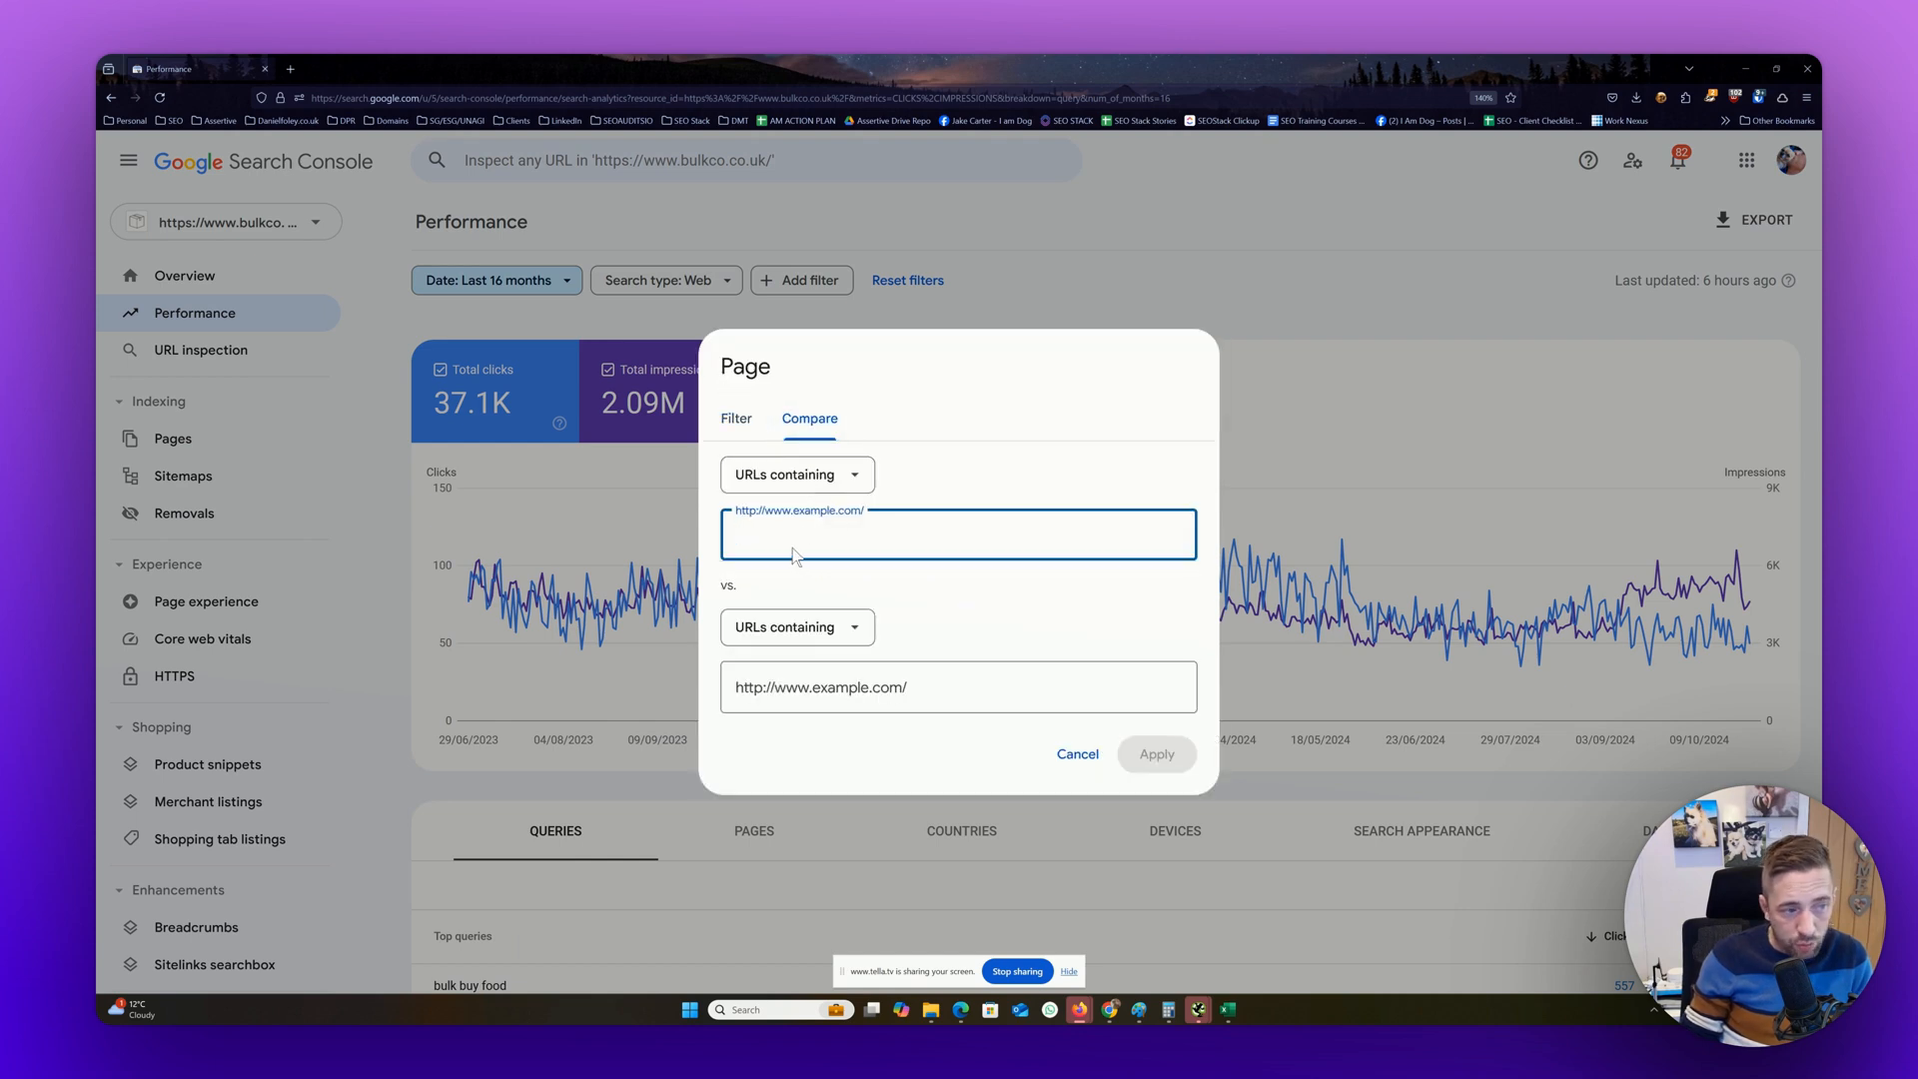
pyautogui.write('/collections/')
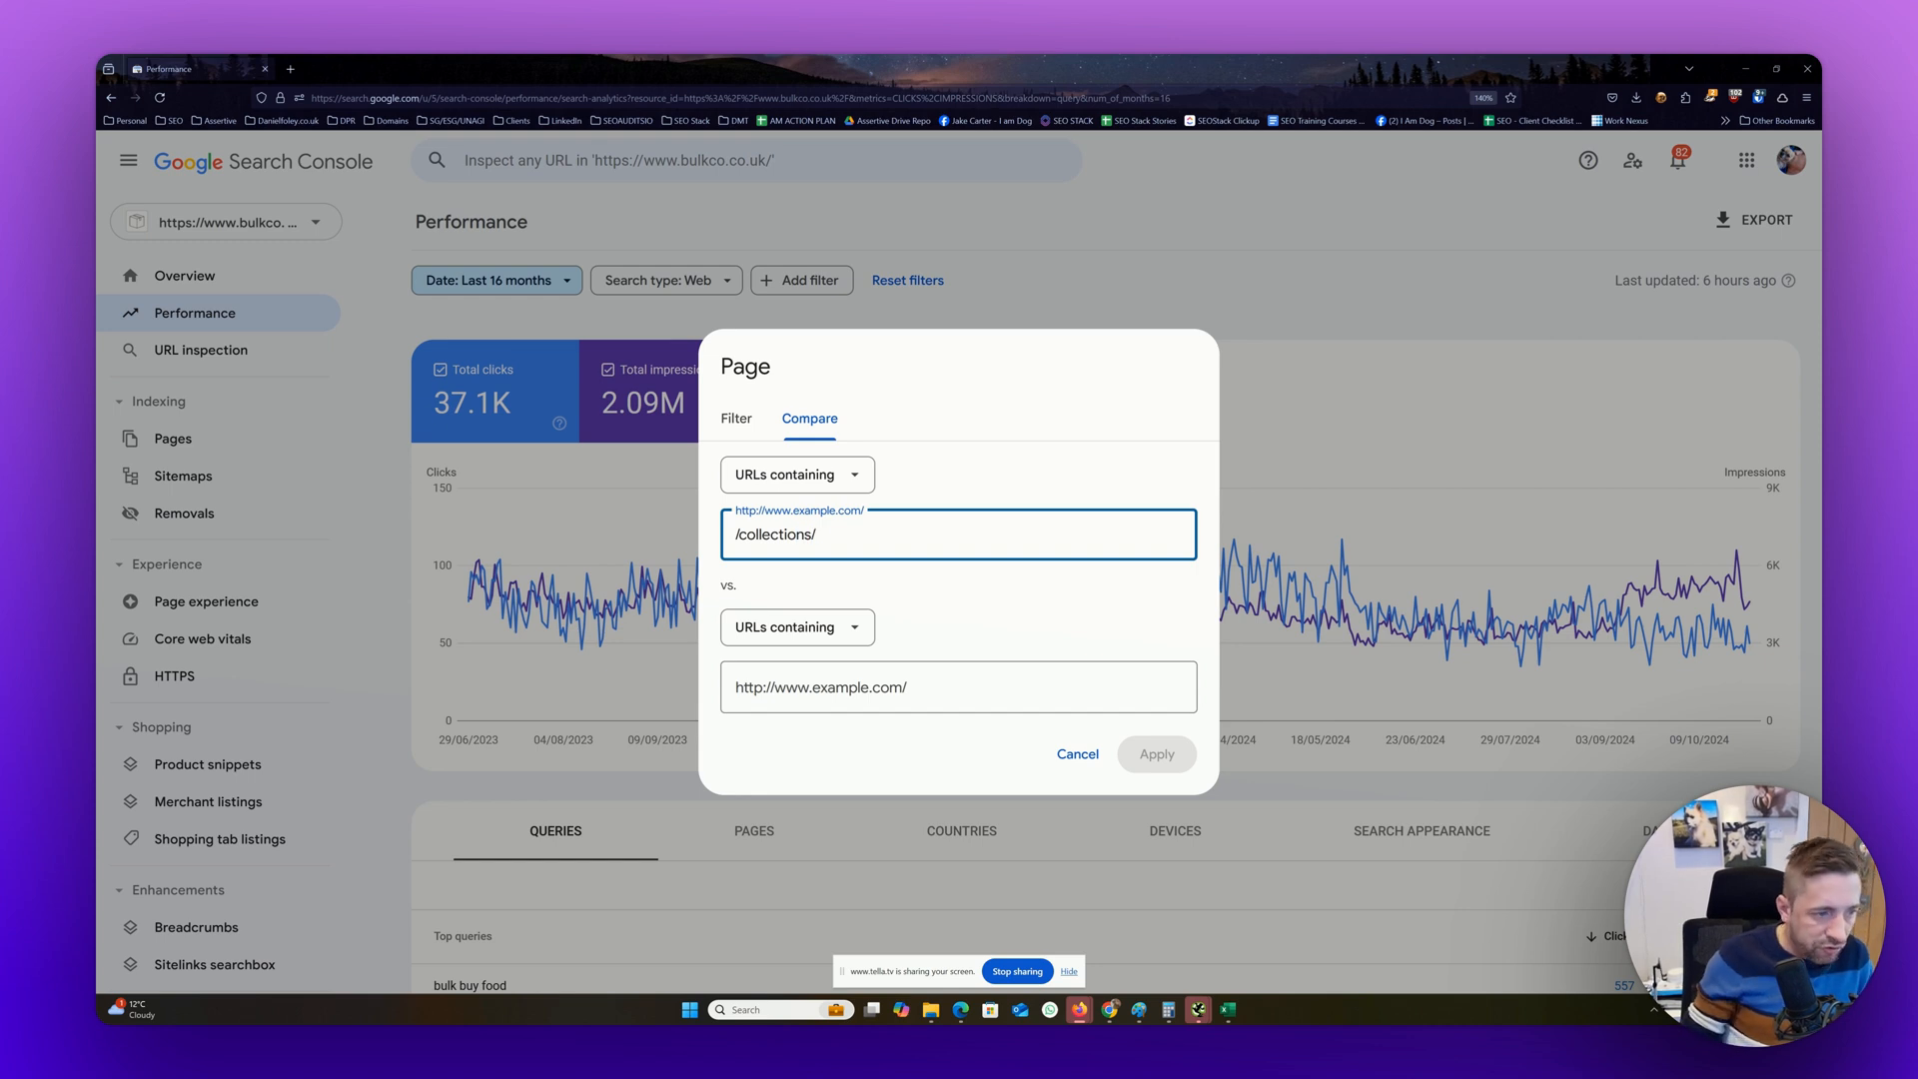
pyautogui.hotkey('ctrl', 'a')
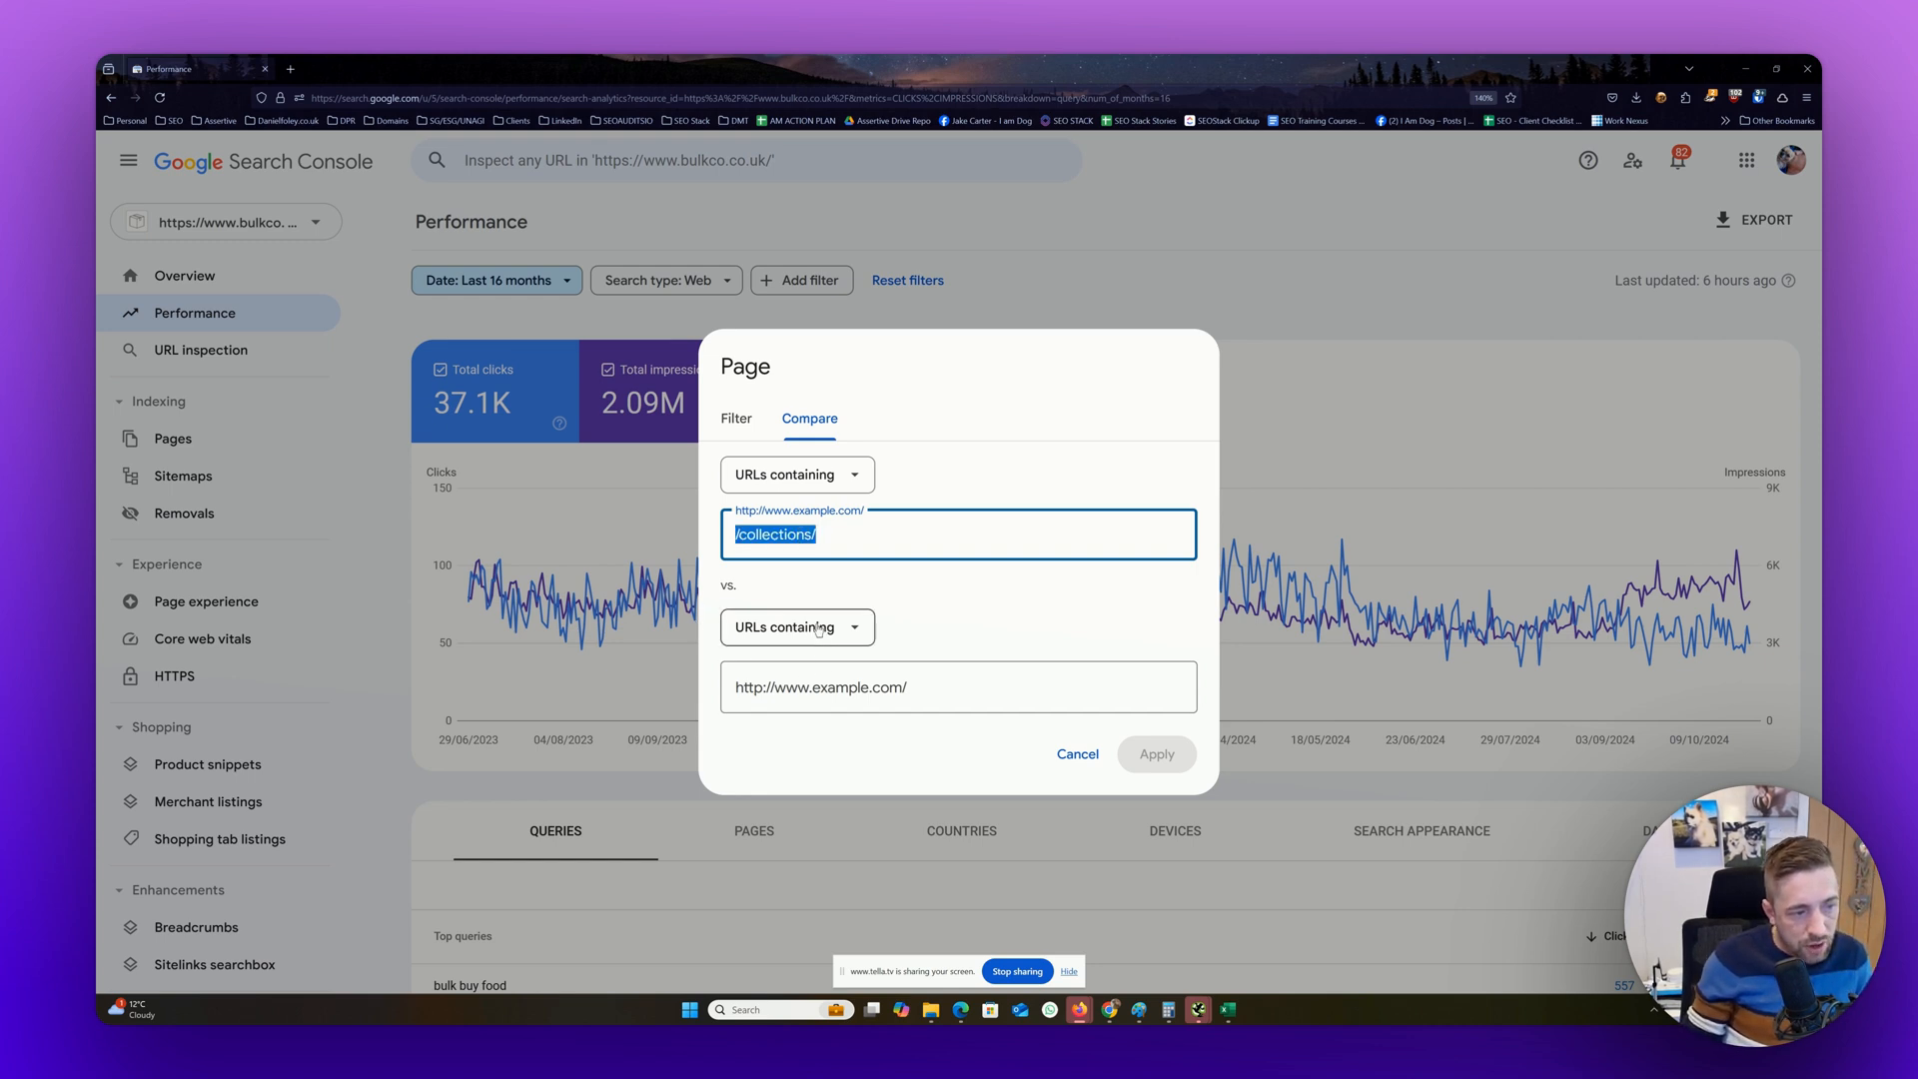
pyautogui.click(824, 689)
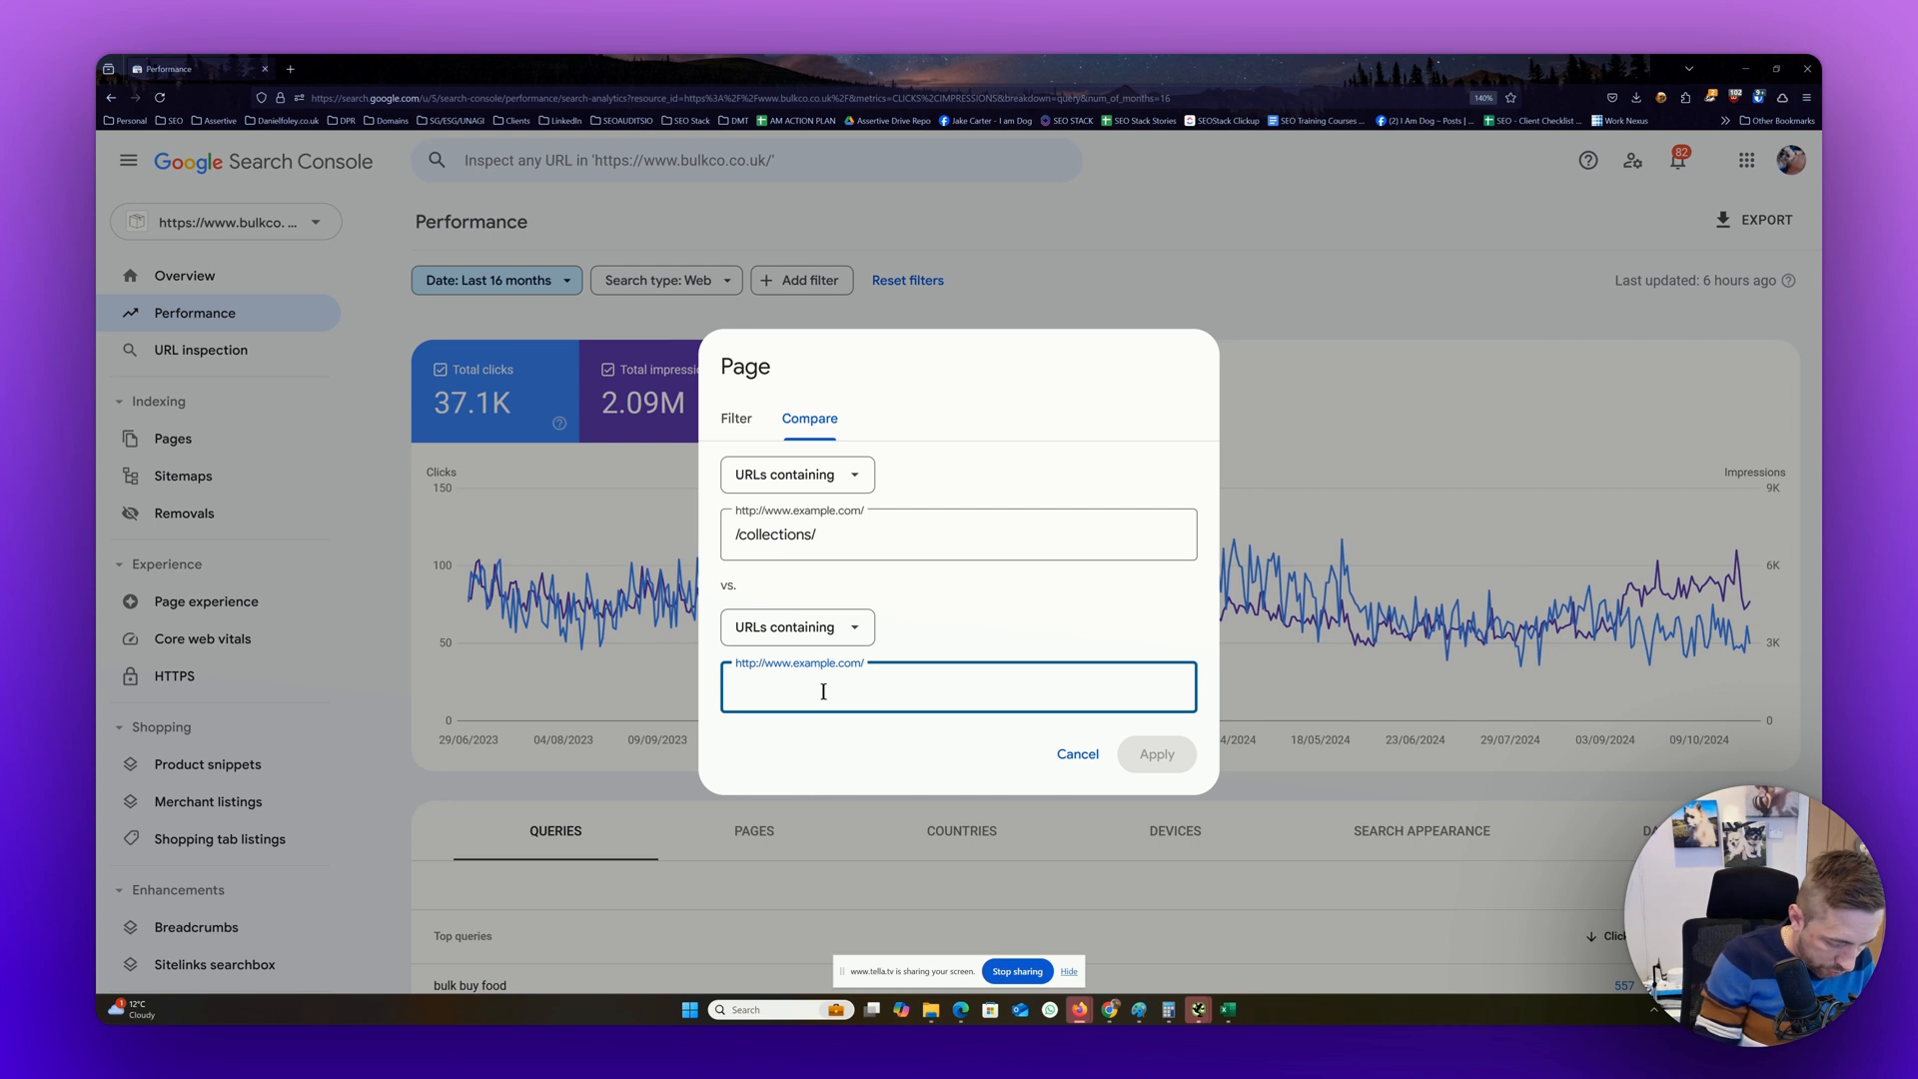
pyautogui.write('/products/')
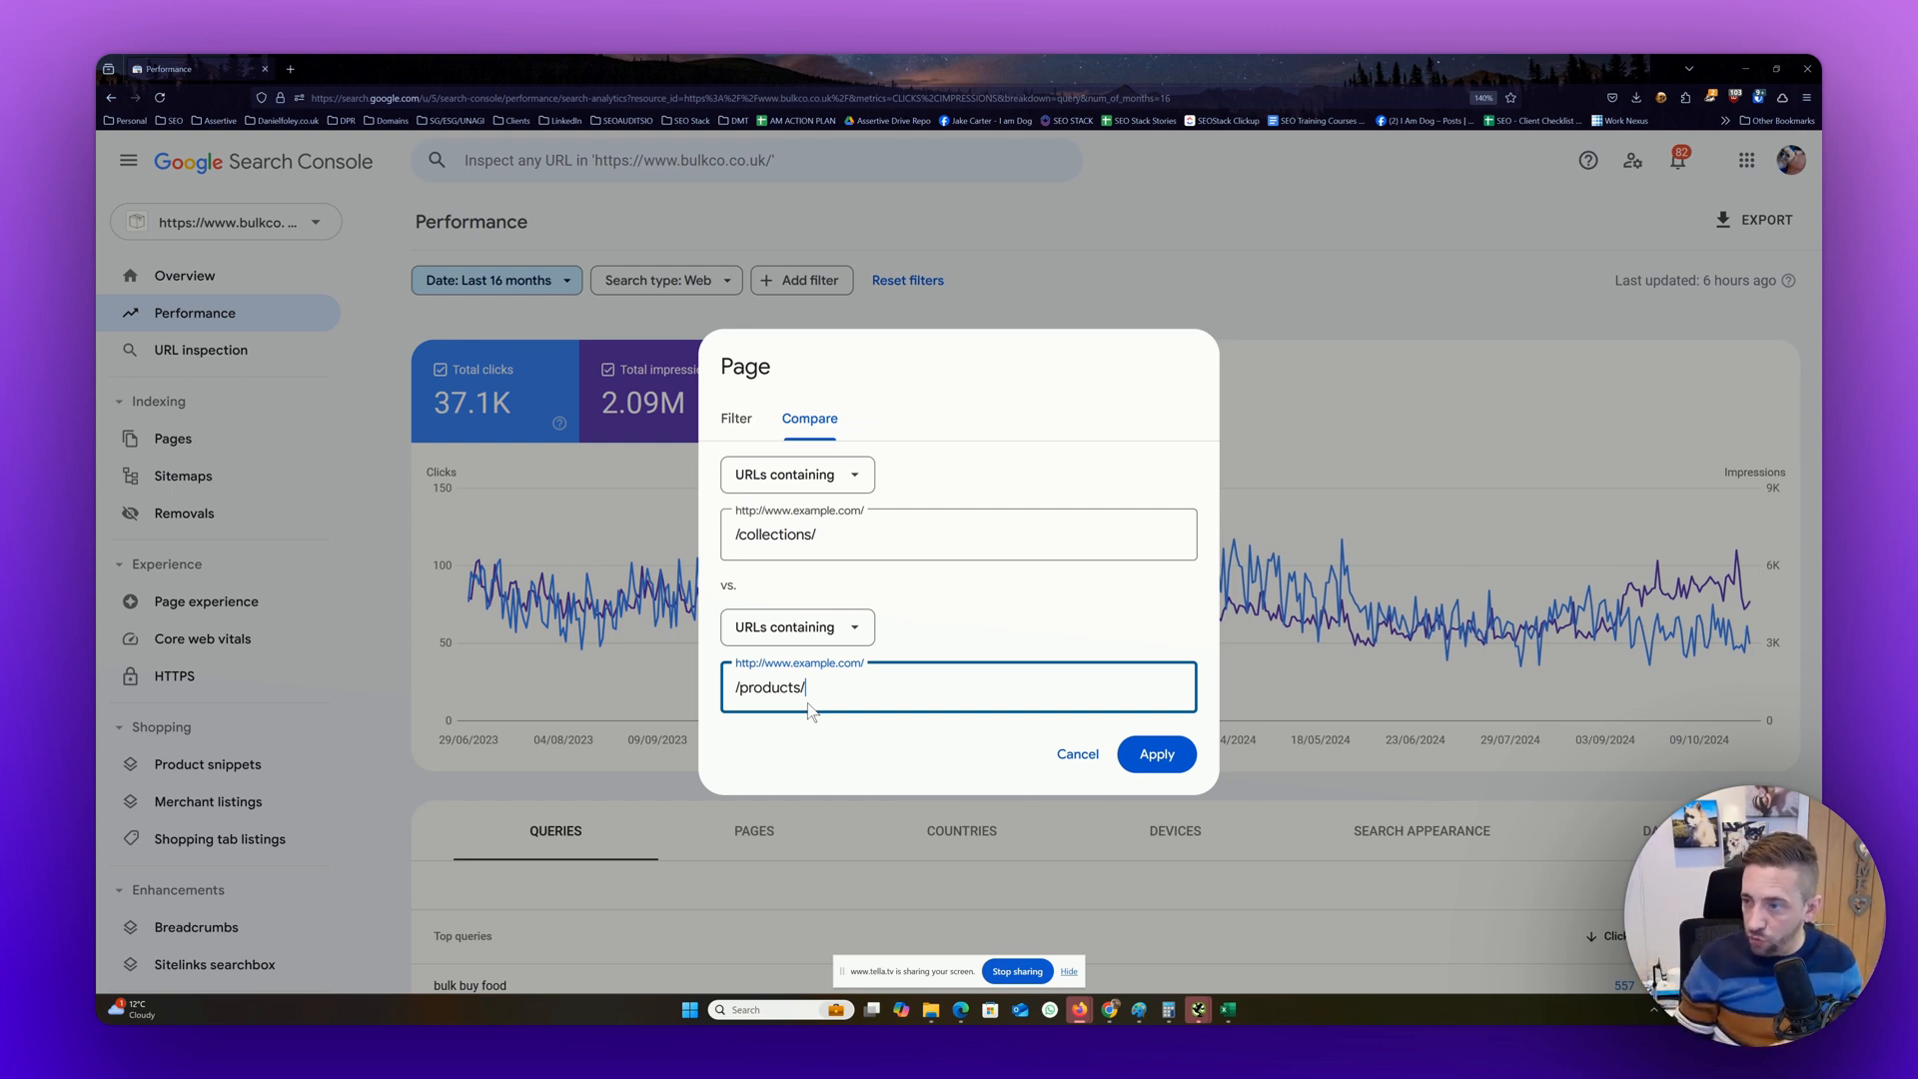
pyautogui.click(1197, 285)
# Switch the performance table to pages and browse through its result pages to examine the site's category and product URL structure
pyautogui.scroll(-5, 719, 535)
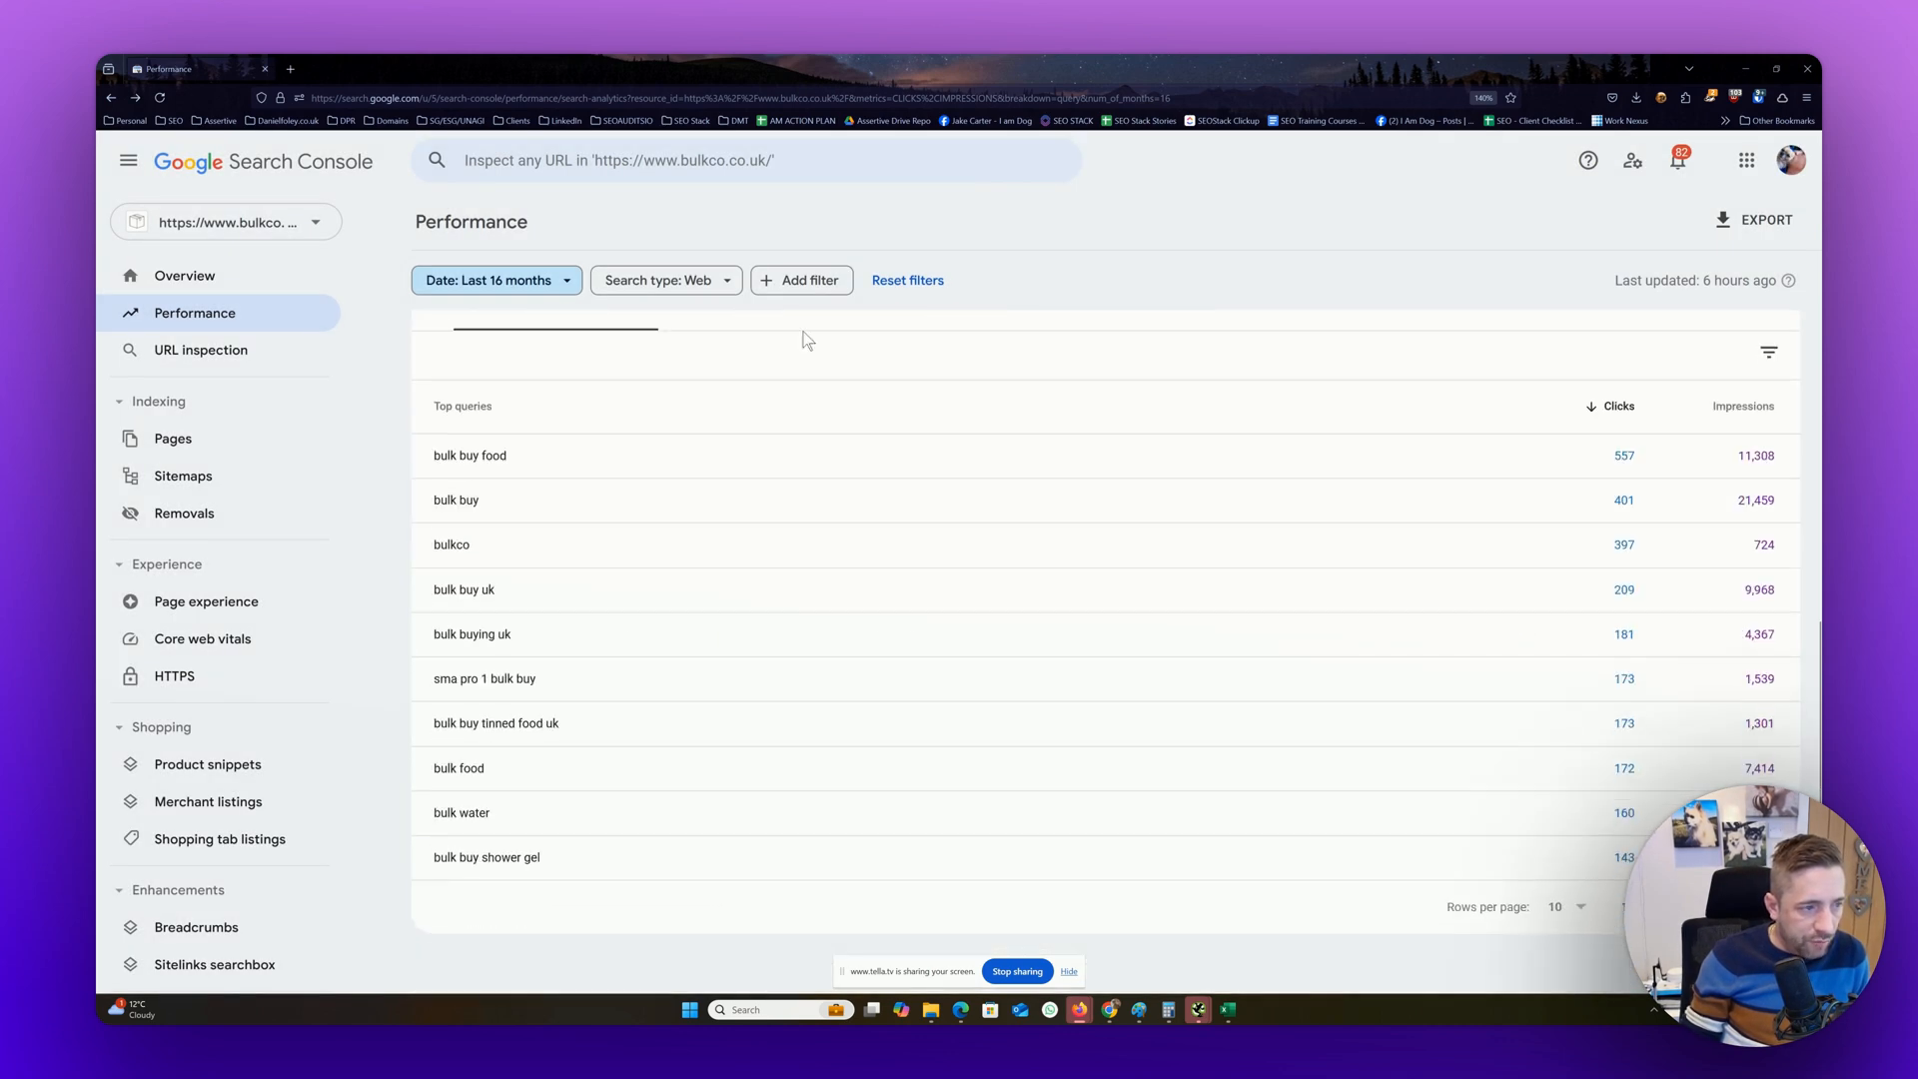
pyautogui.scroll(3, 730, 668)
pyautogui.click(767, 633)
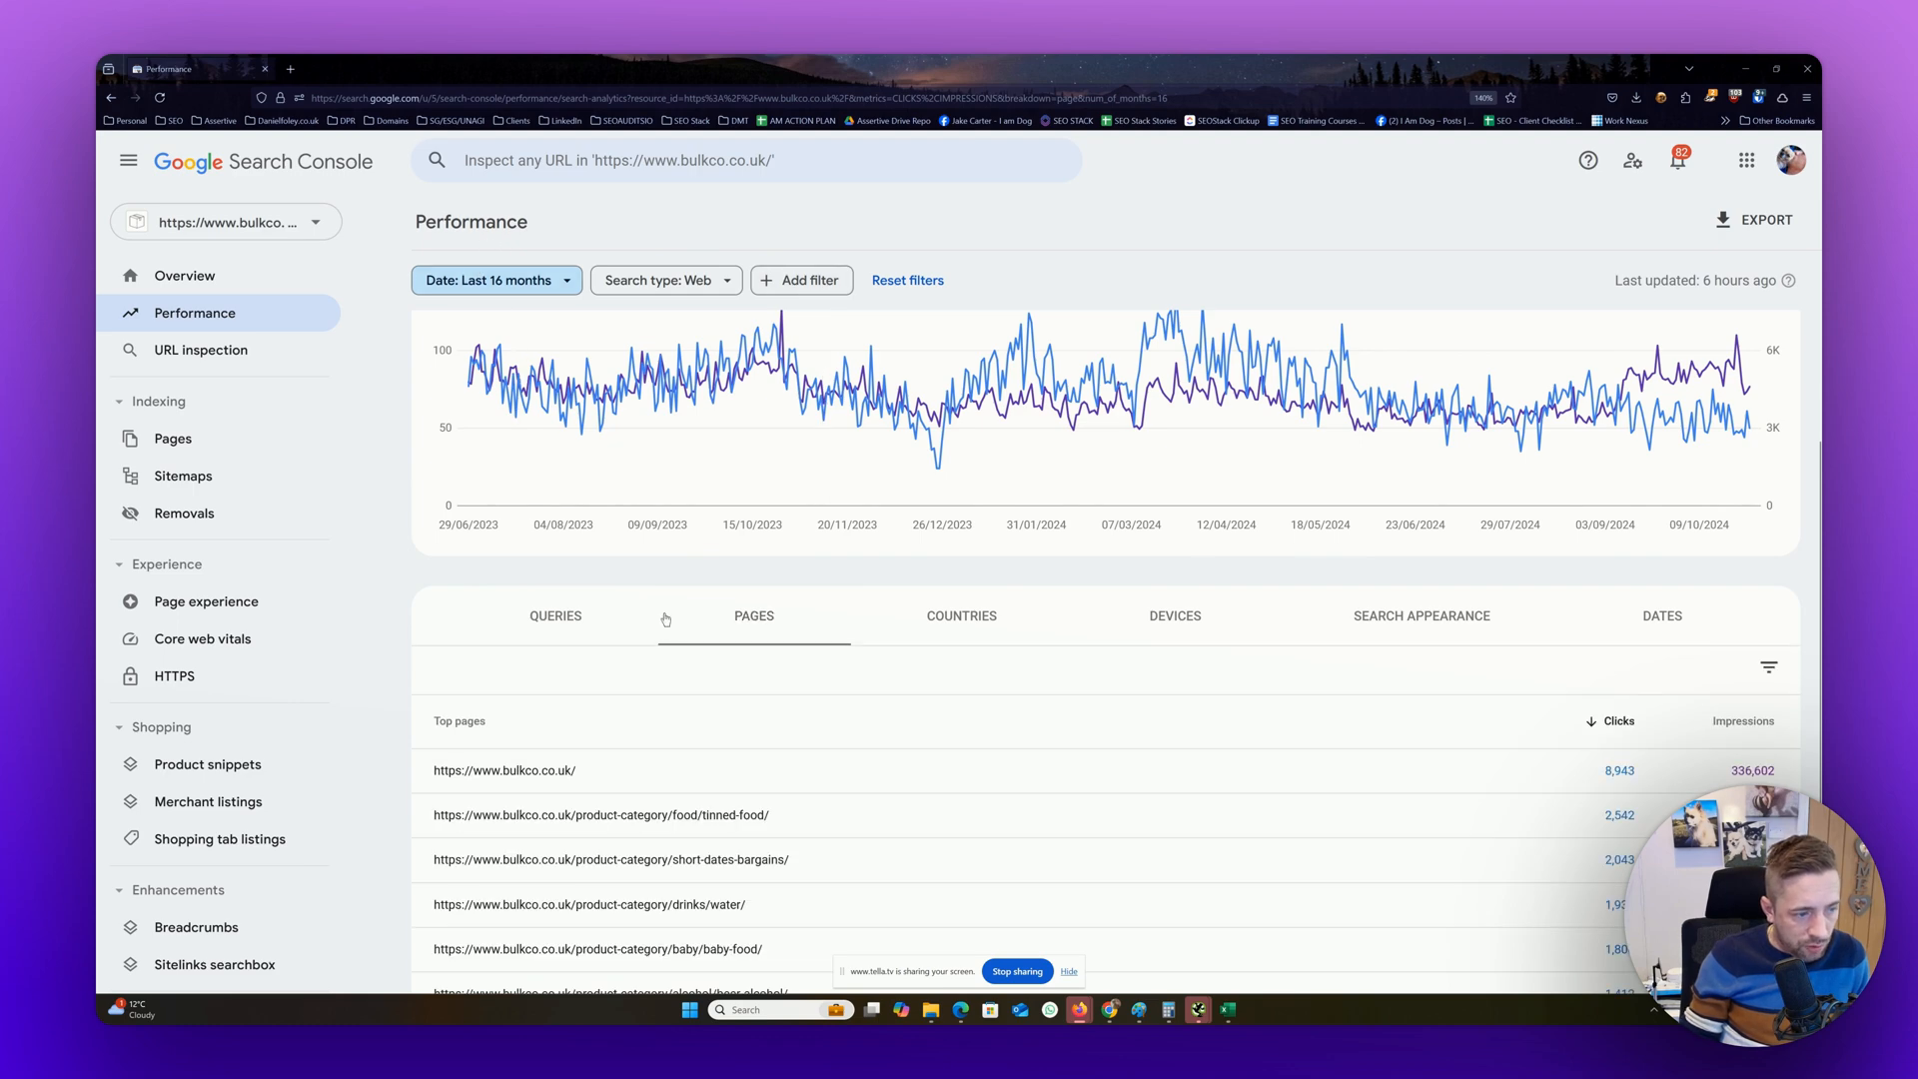
pyautogui.scroll(-3, 583, 805)
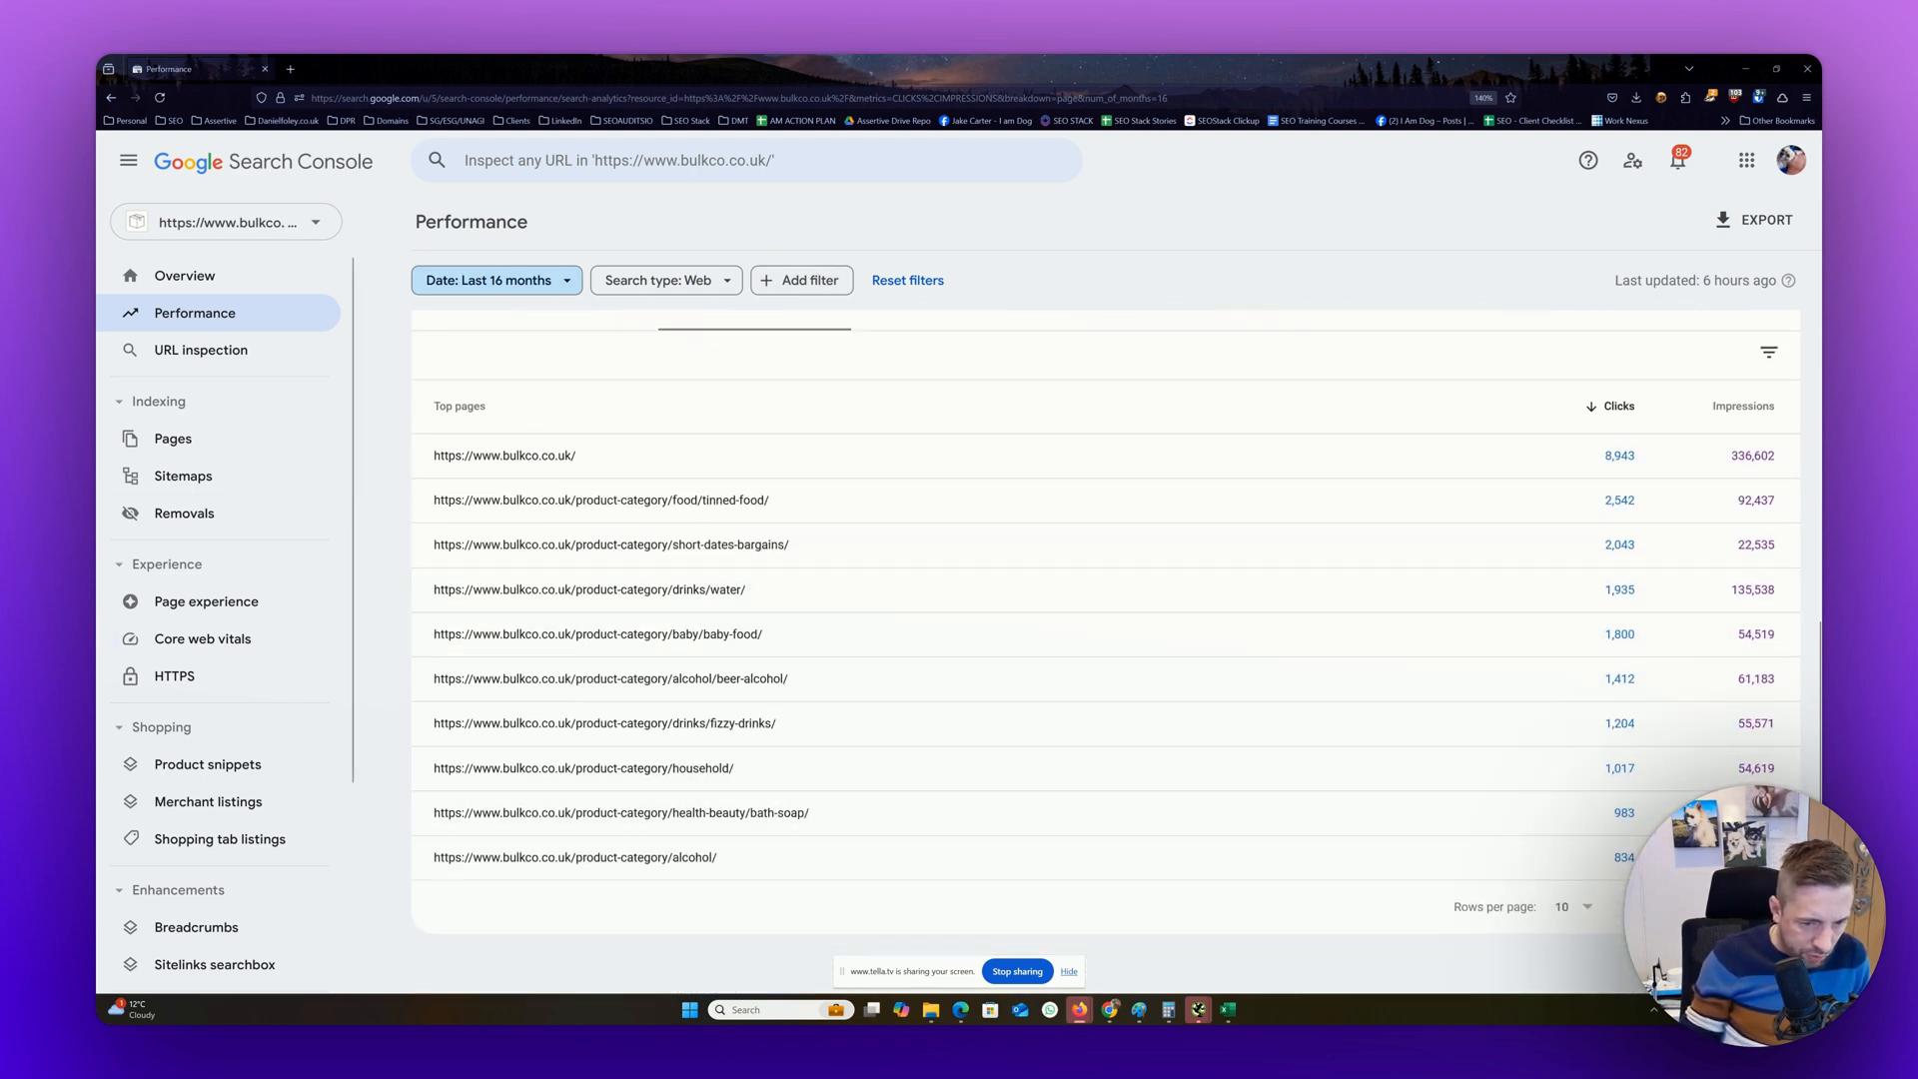
pyautogui.click(1771, 907)
pyautogui.click(1771, 907)
pyautogui.click(1771, 907)
pyautogui.click(1771, 907)
pyautogui.click(1770, 908)
pyautogui.click(1771, 908)
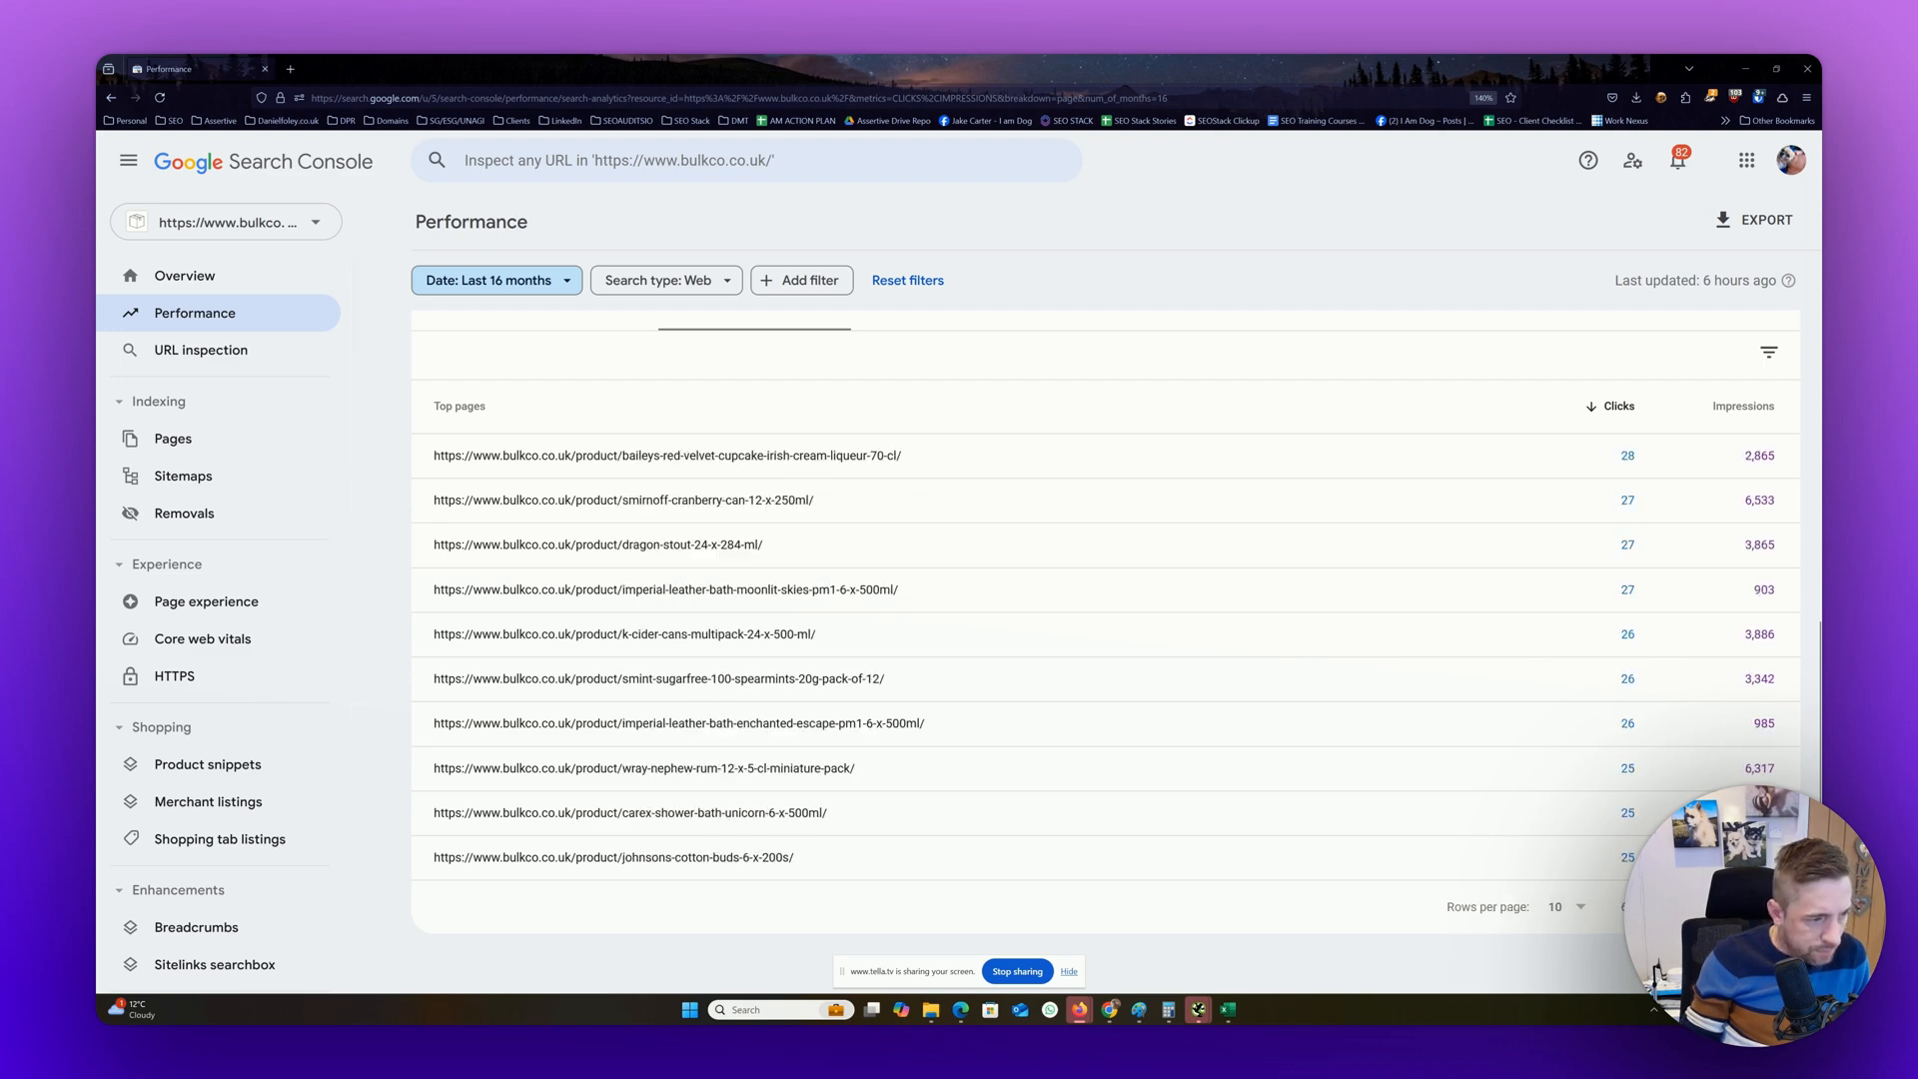
pyautogui.scroll(5, 814, 396)
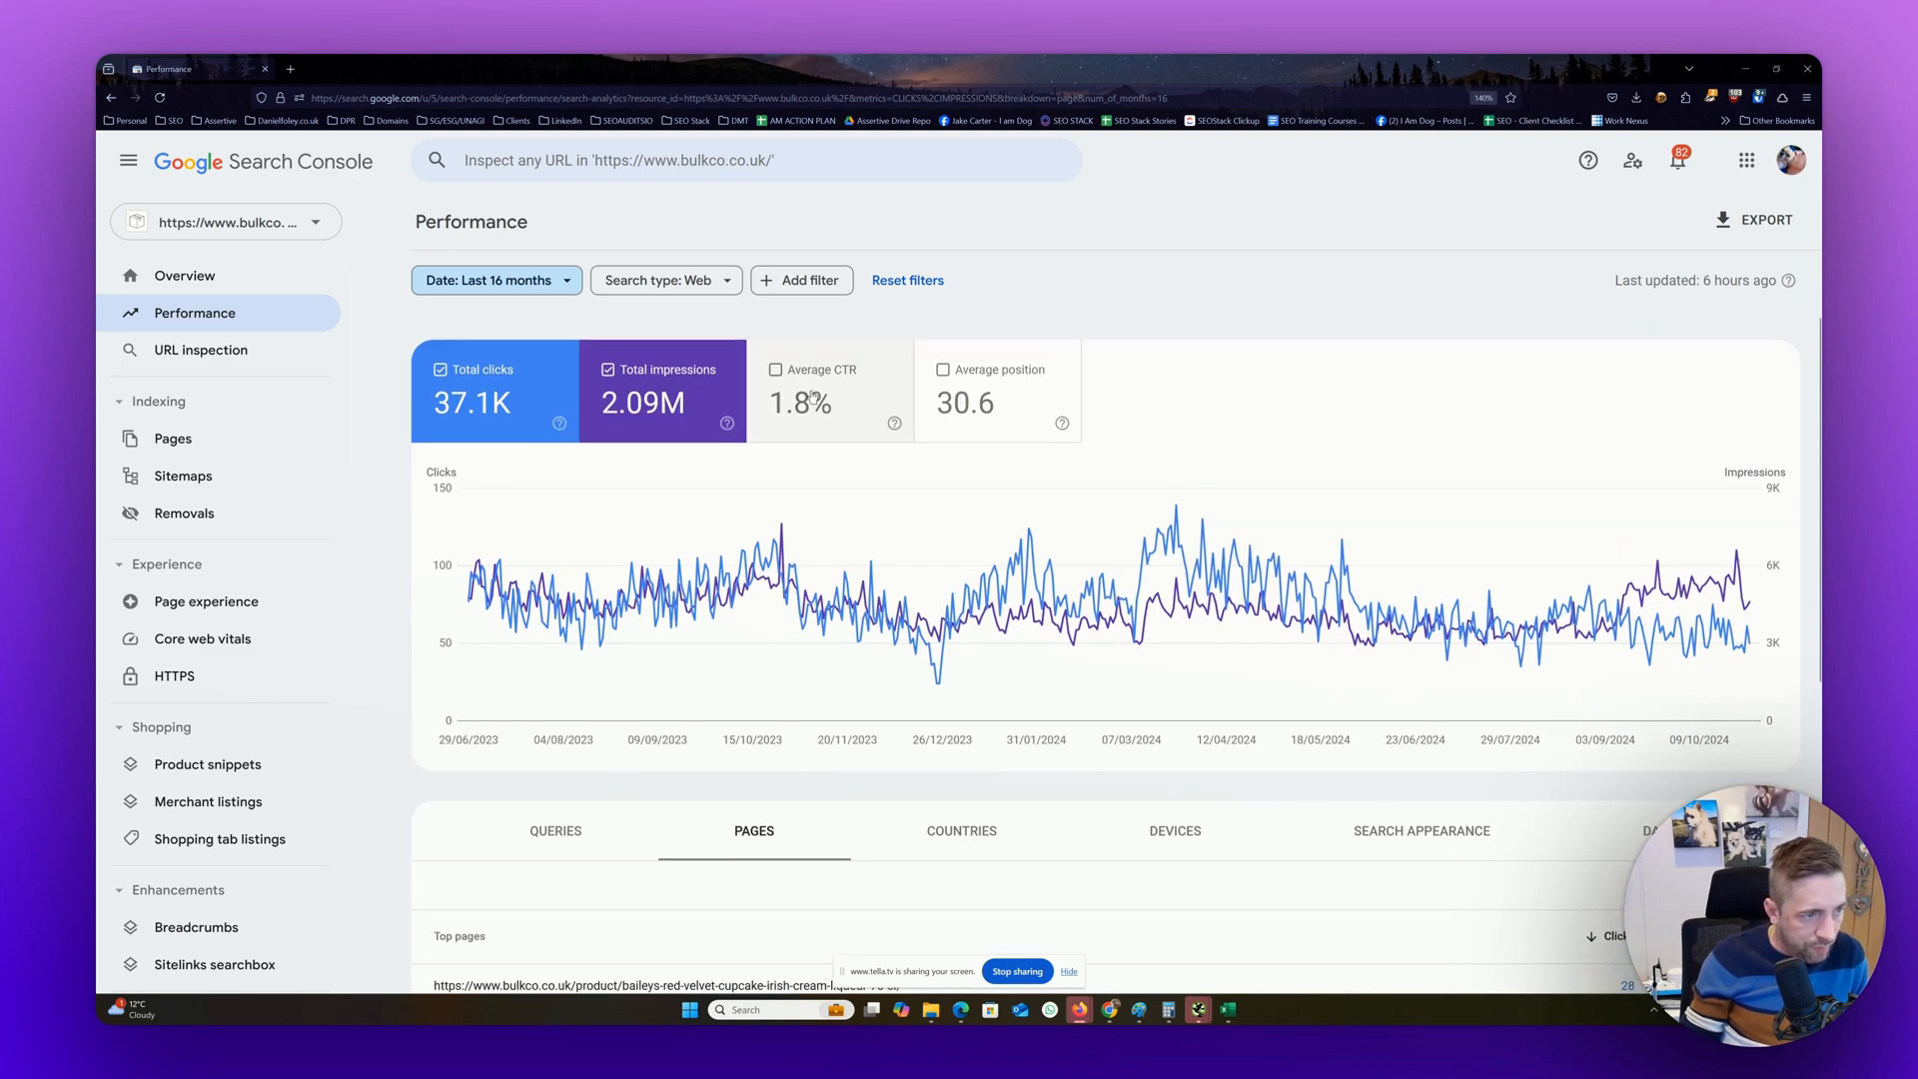
# Start a page comparison with URLs containing "/product-category/" as the first group
pyautogui.click(800, 279)
pyautogui.click(818, 367)
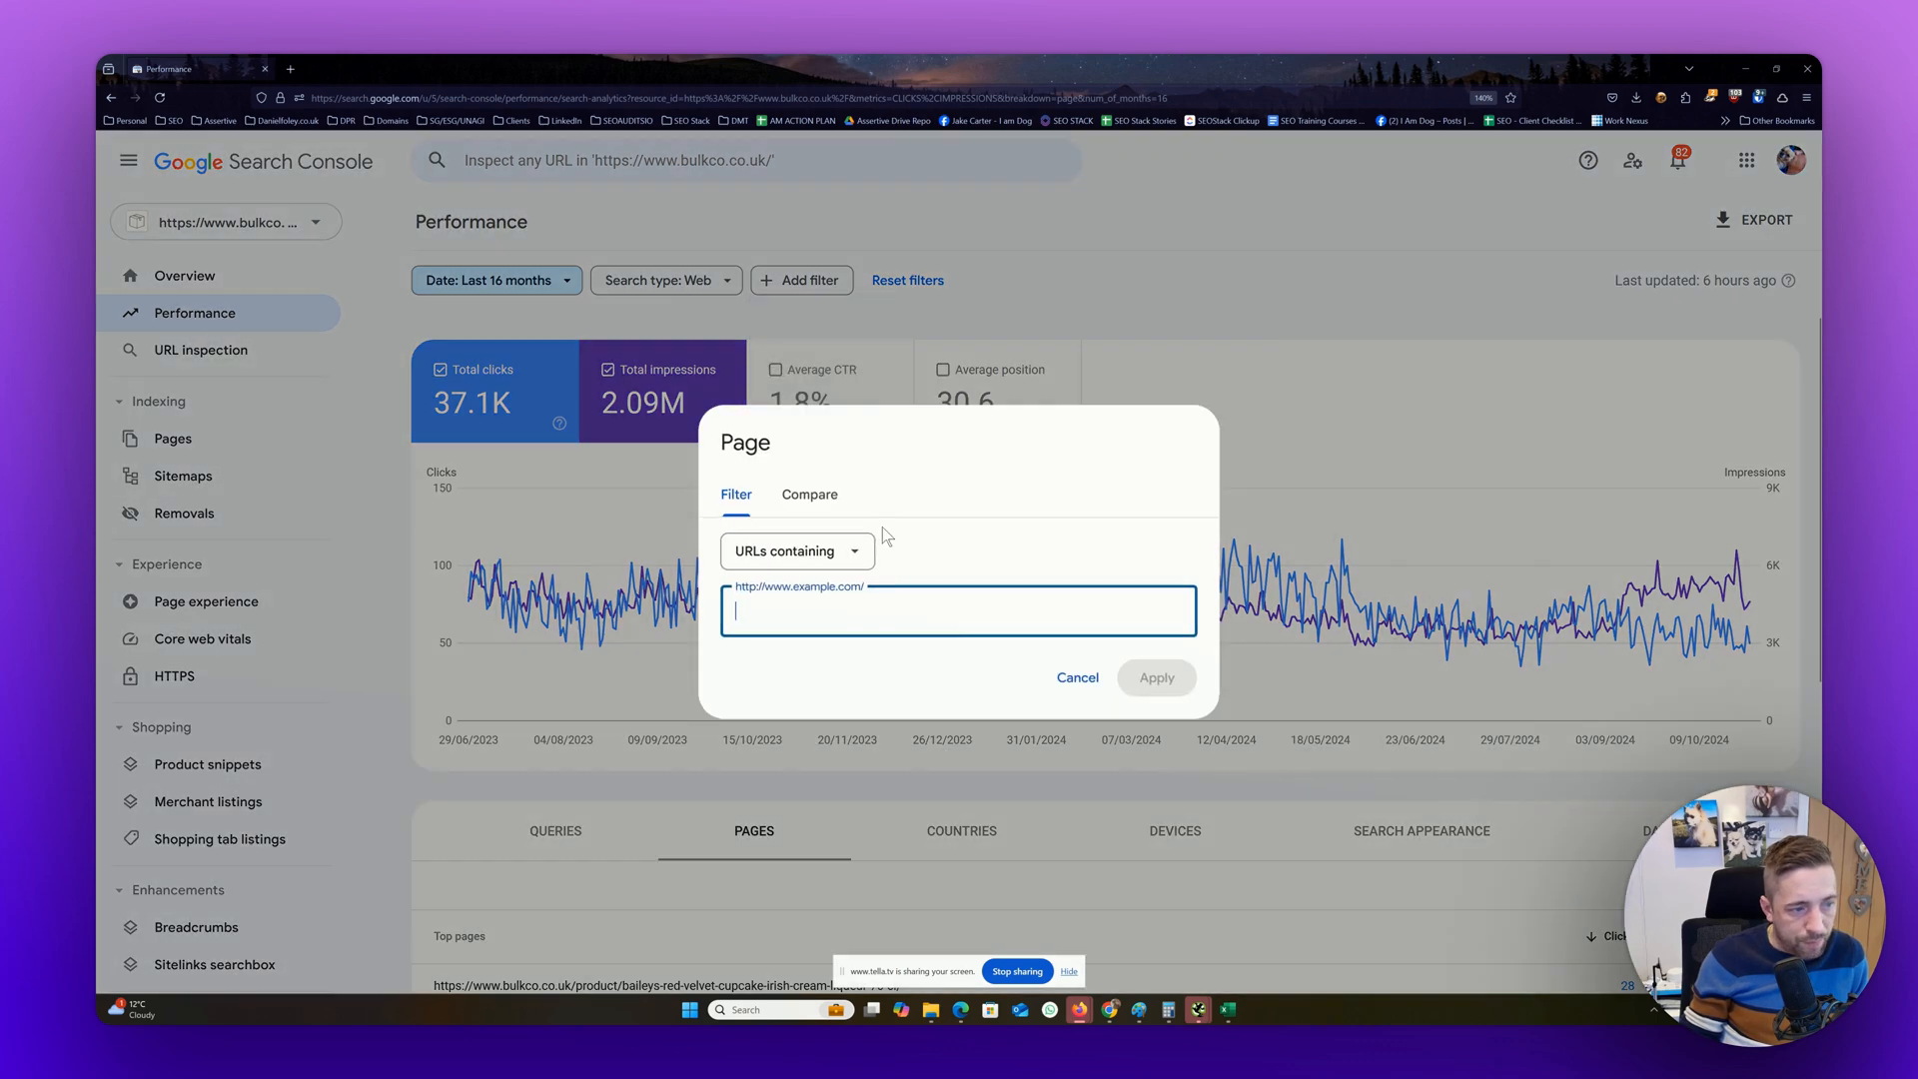
pyautogui.click(809, 493)
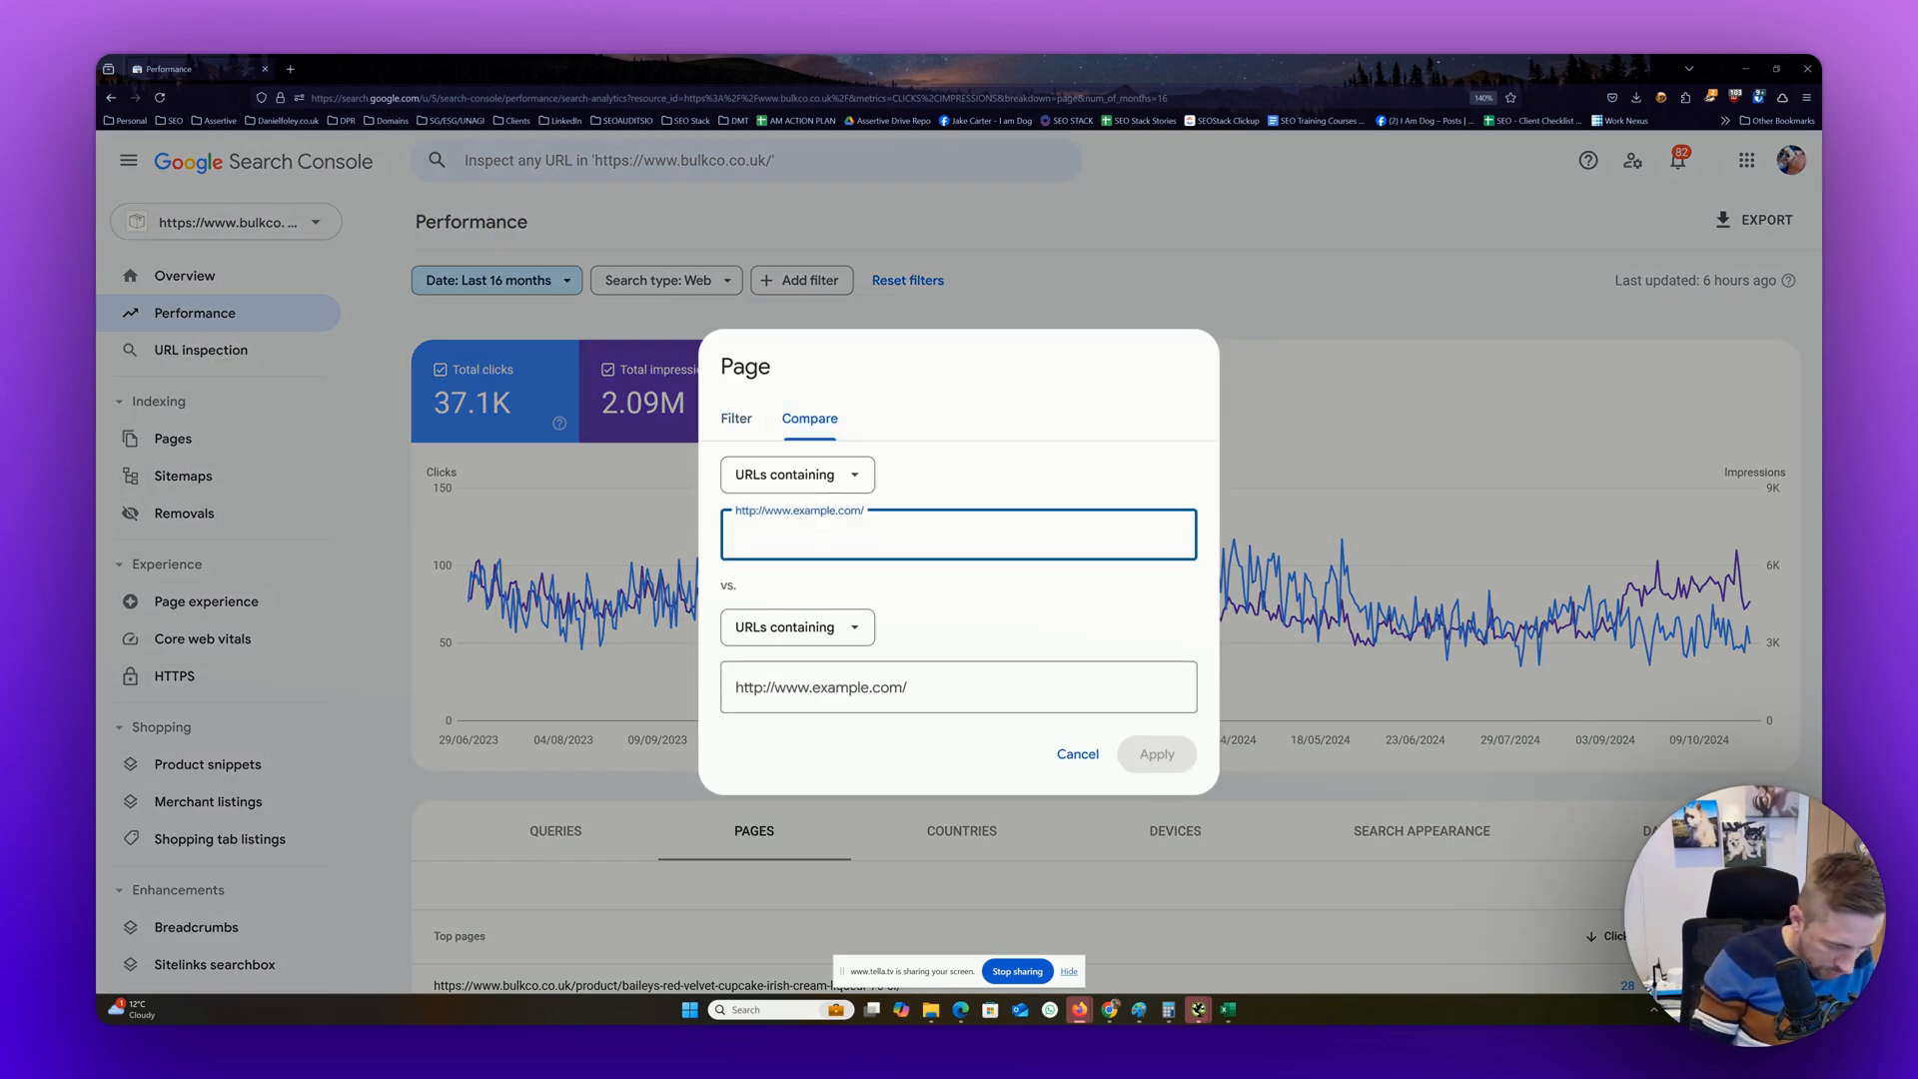
pyautogui.write('/product')
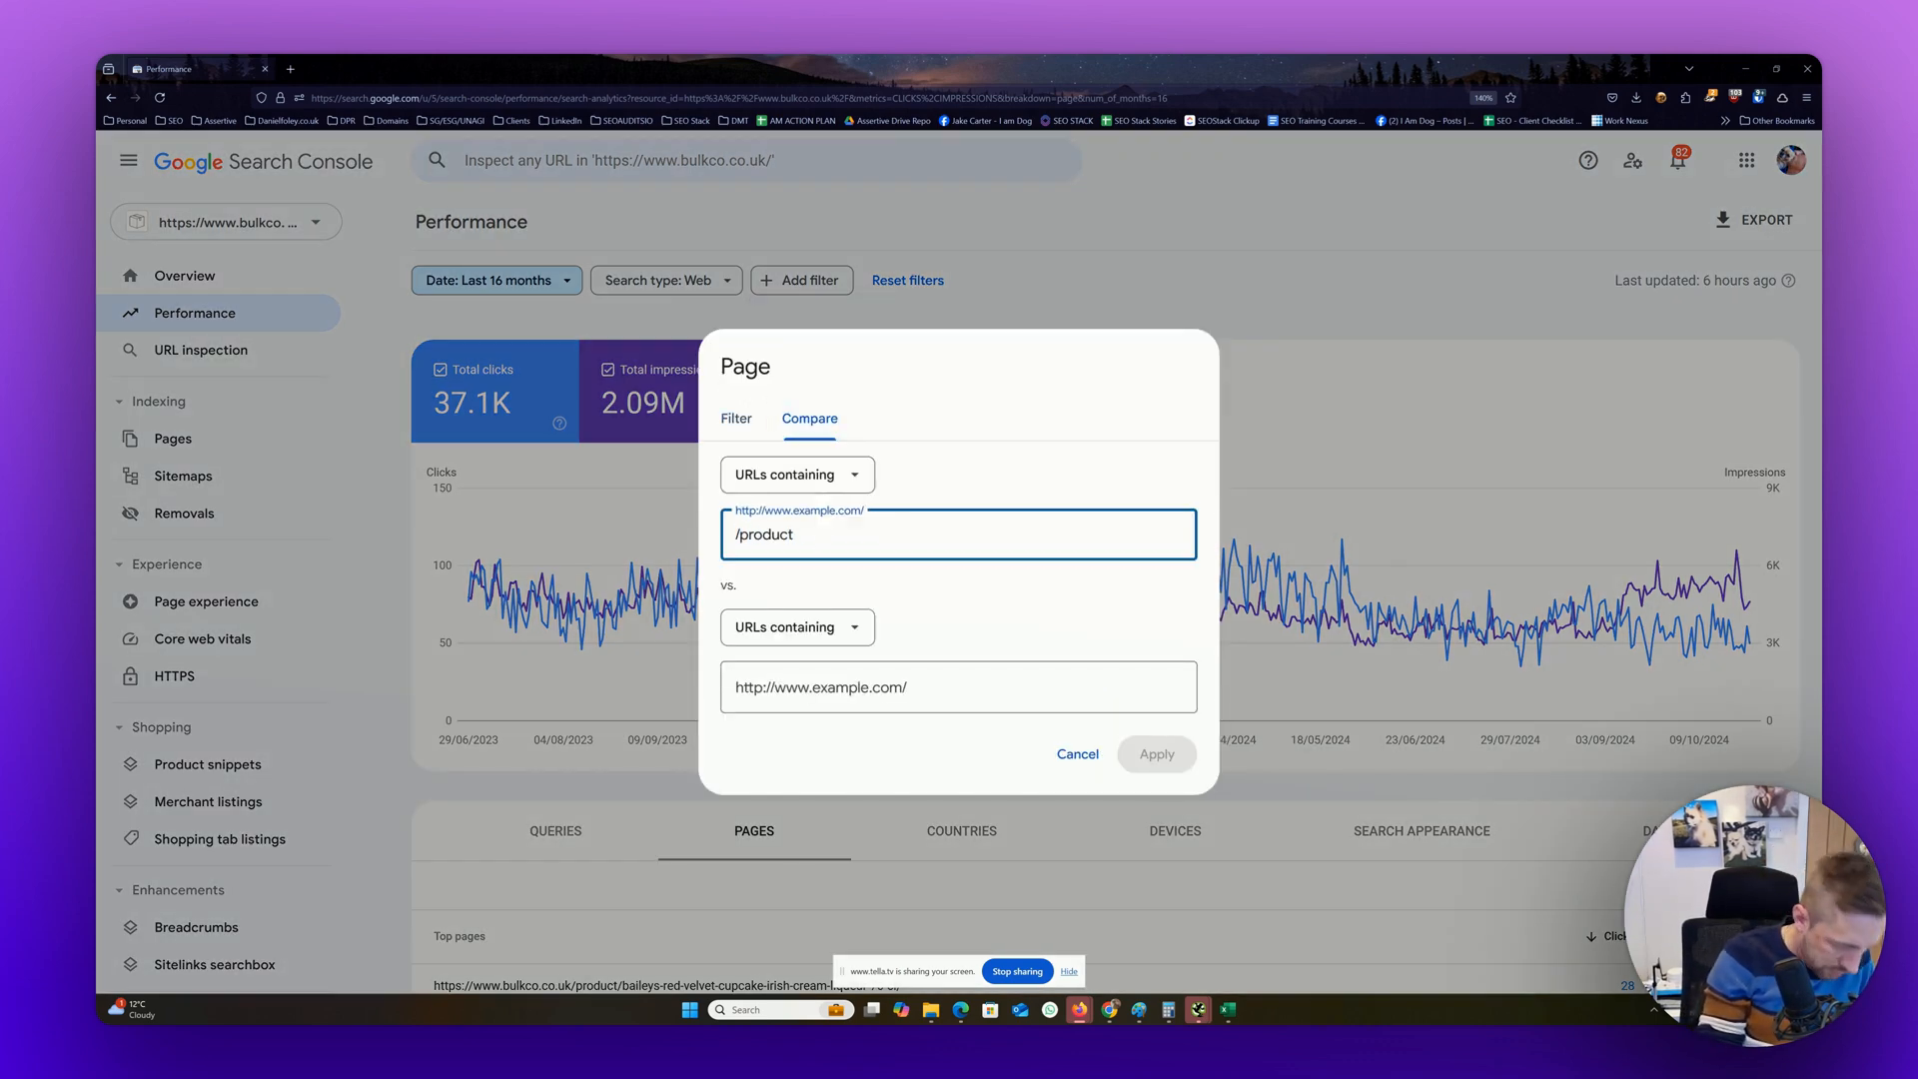
pyautogui.write('-category')
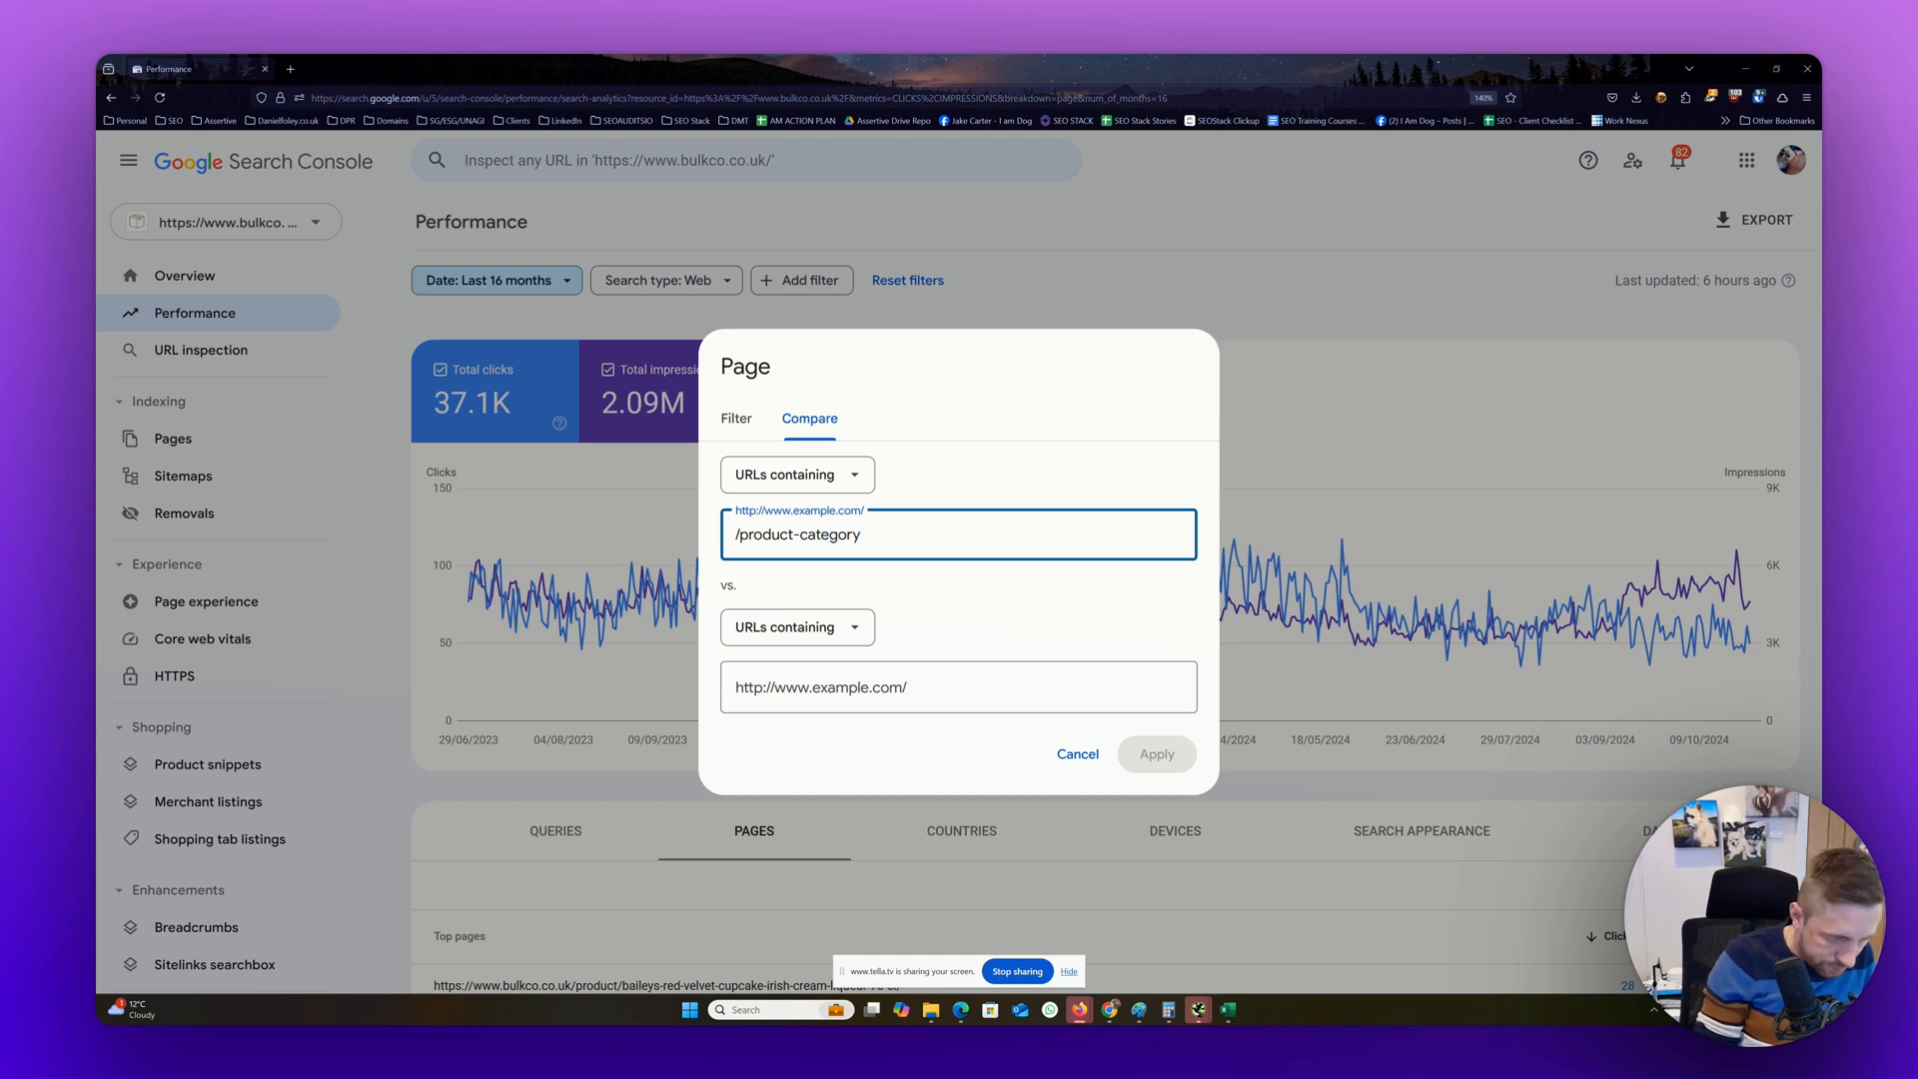
pyautogui.press('Tab')
pyautogui.press('Tab')
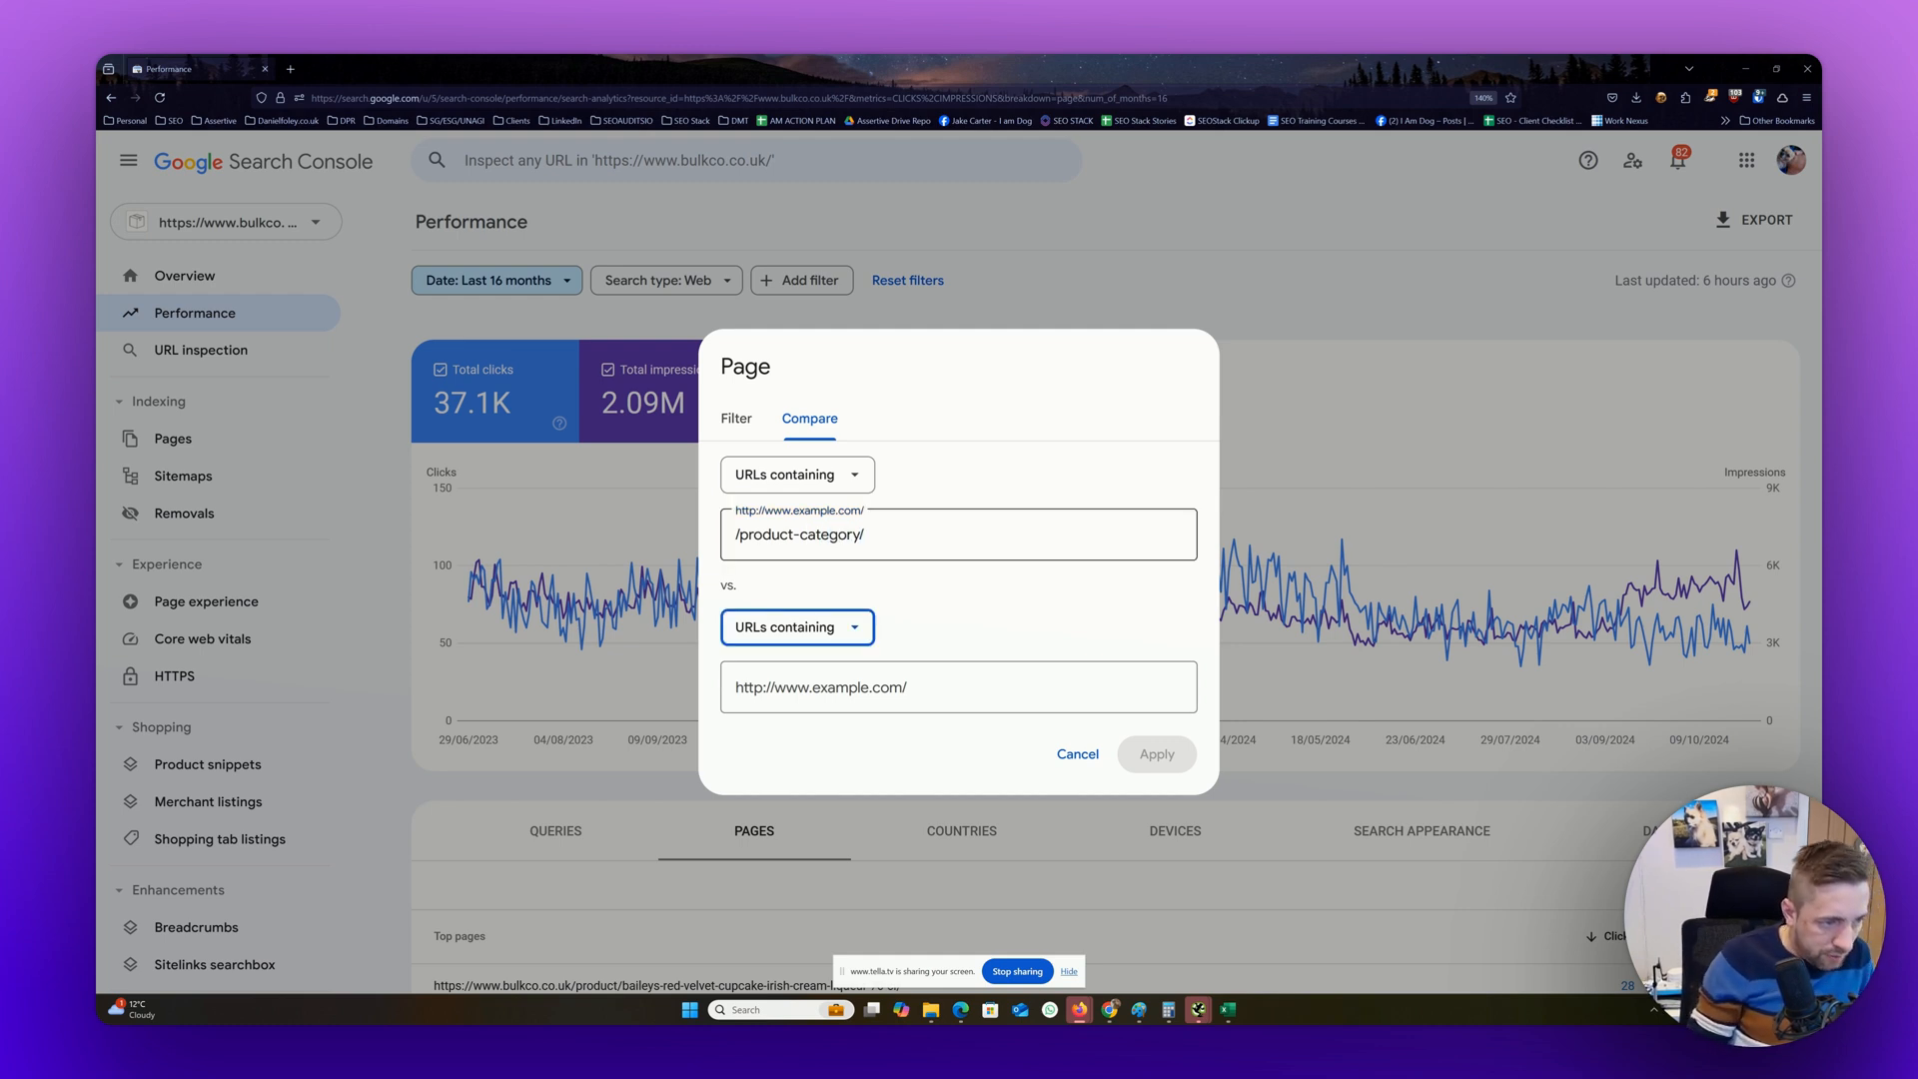
# Set URLs containing "/product/" as the second group, apply the comparison, and examine both groups' clicks and impressions
pyautogui.write('/product')
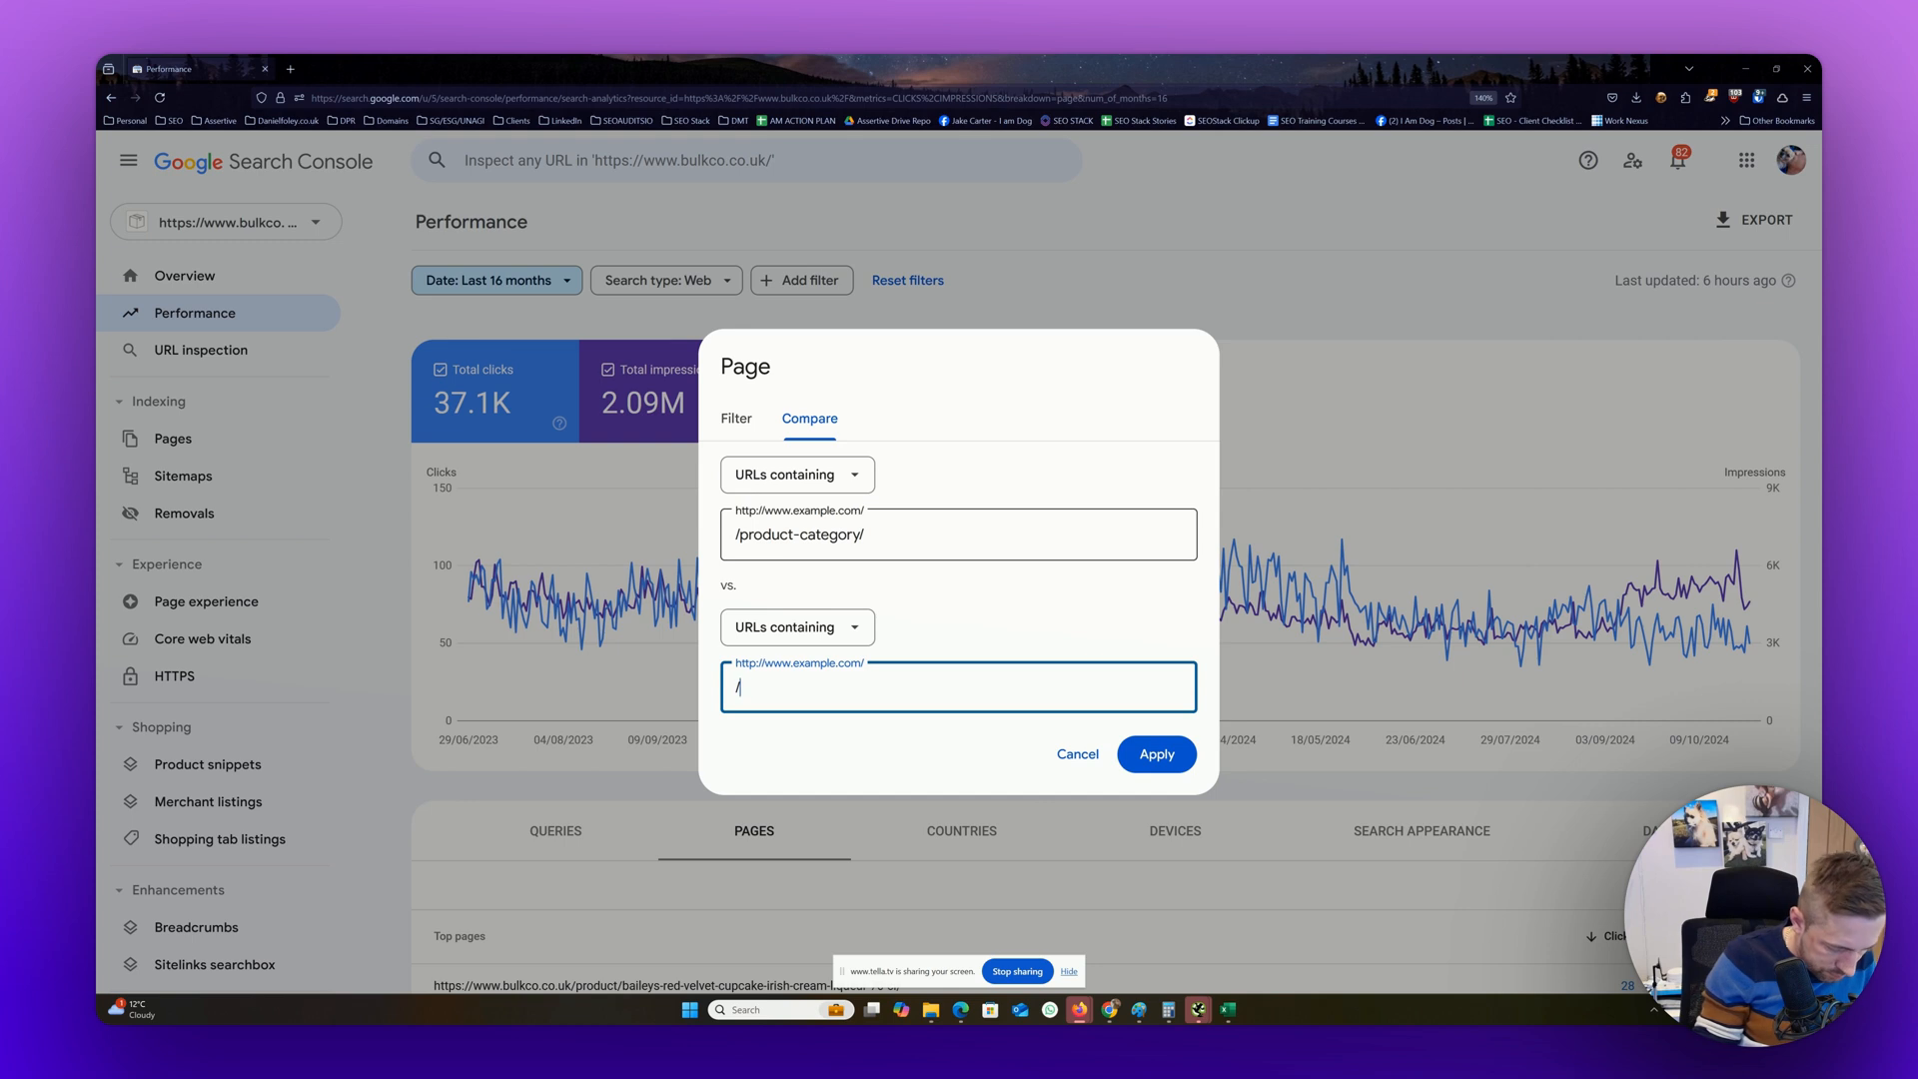
pyautogui.write('/')
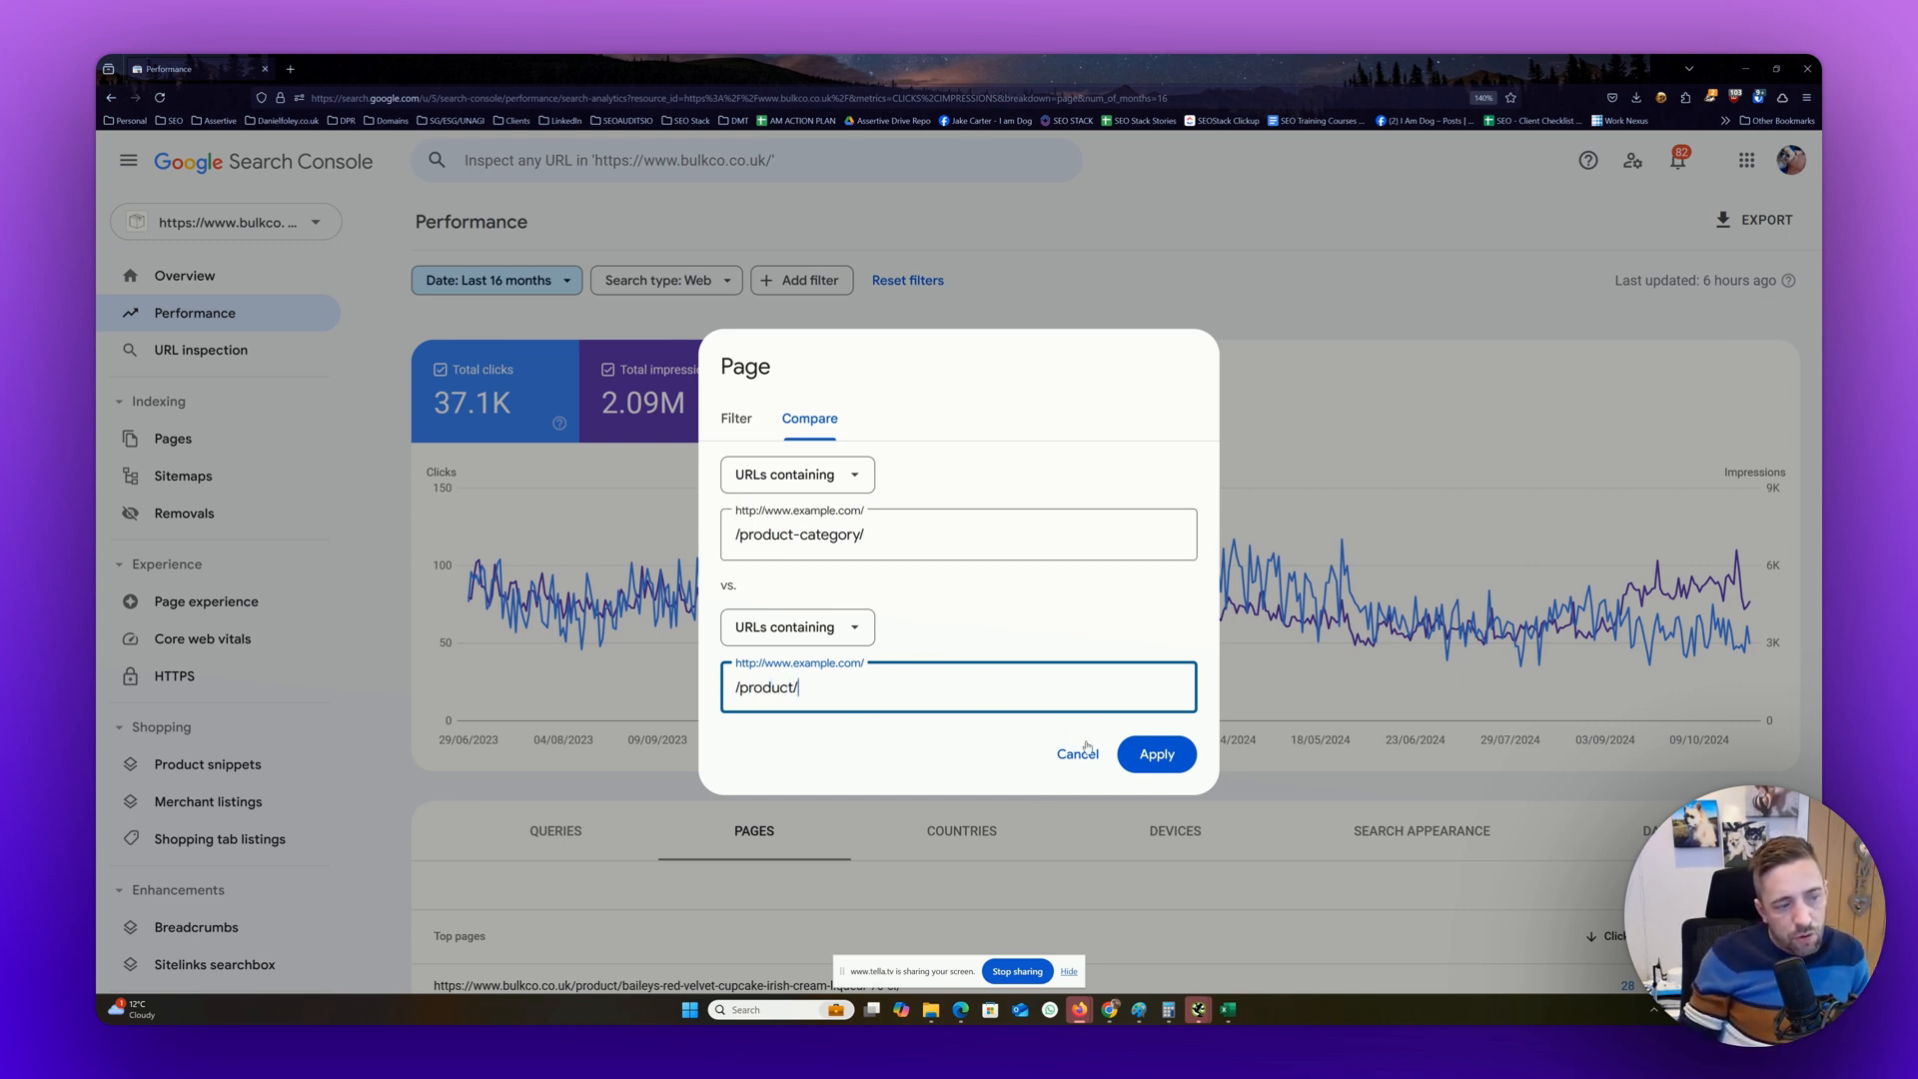
pyautogui.click(1159, 756)
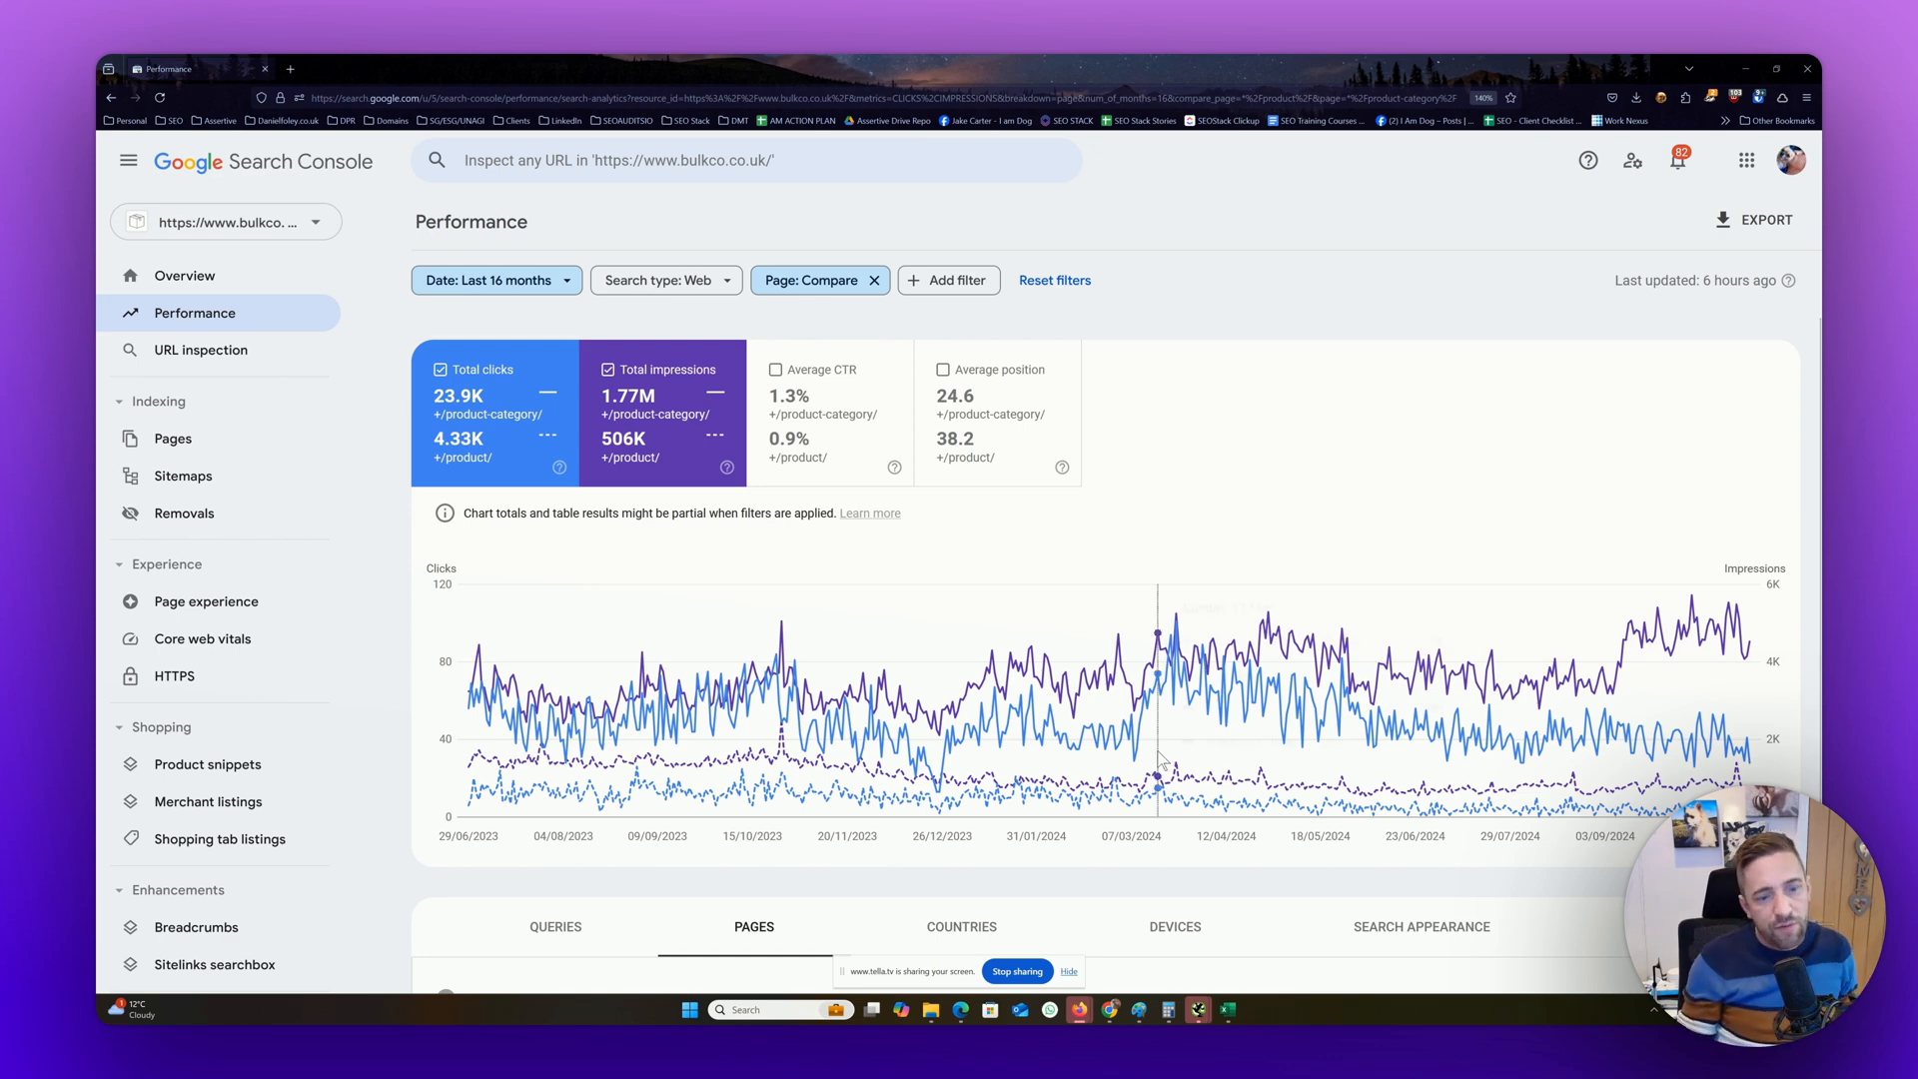
pyautogui.moveTo(1161, 760)
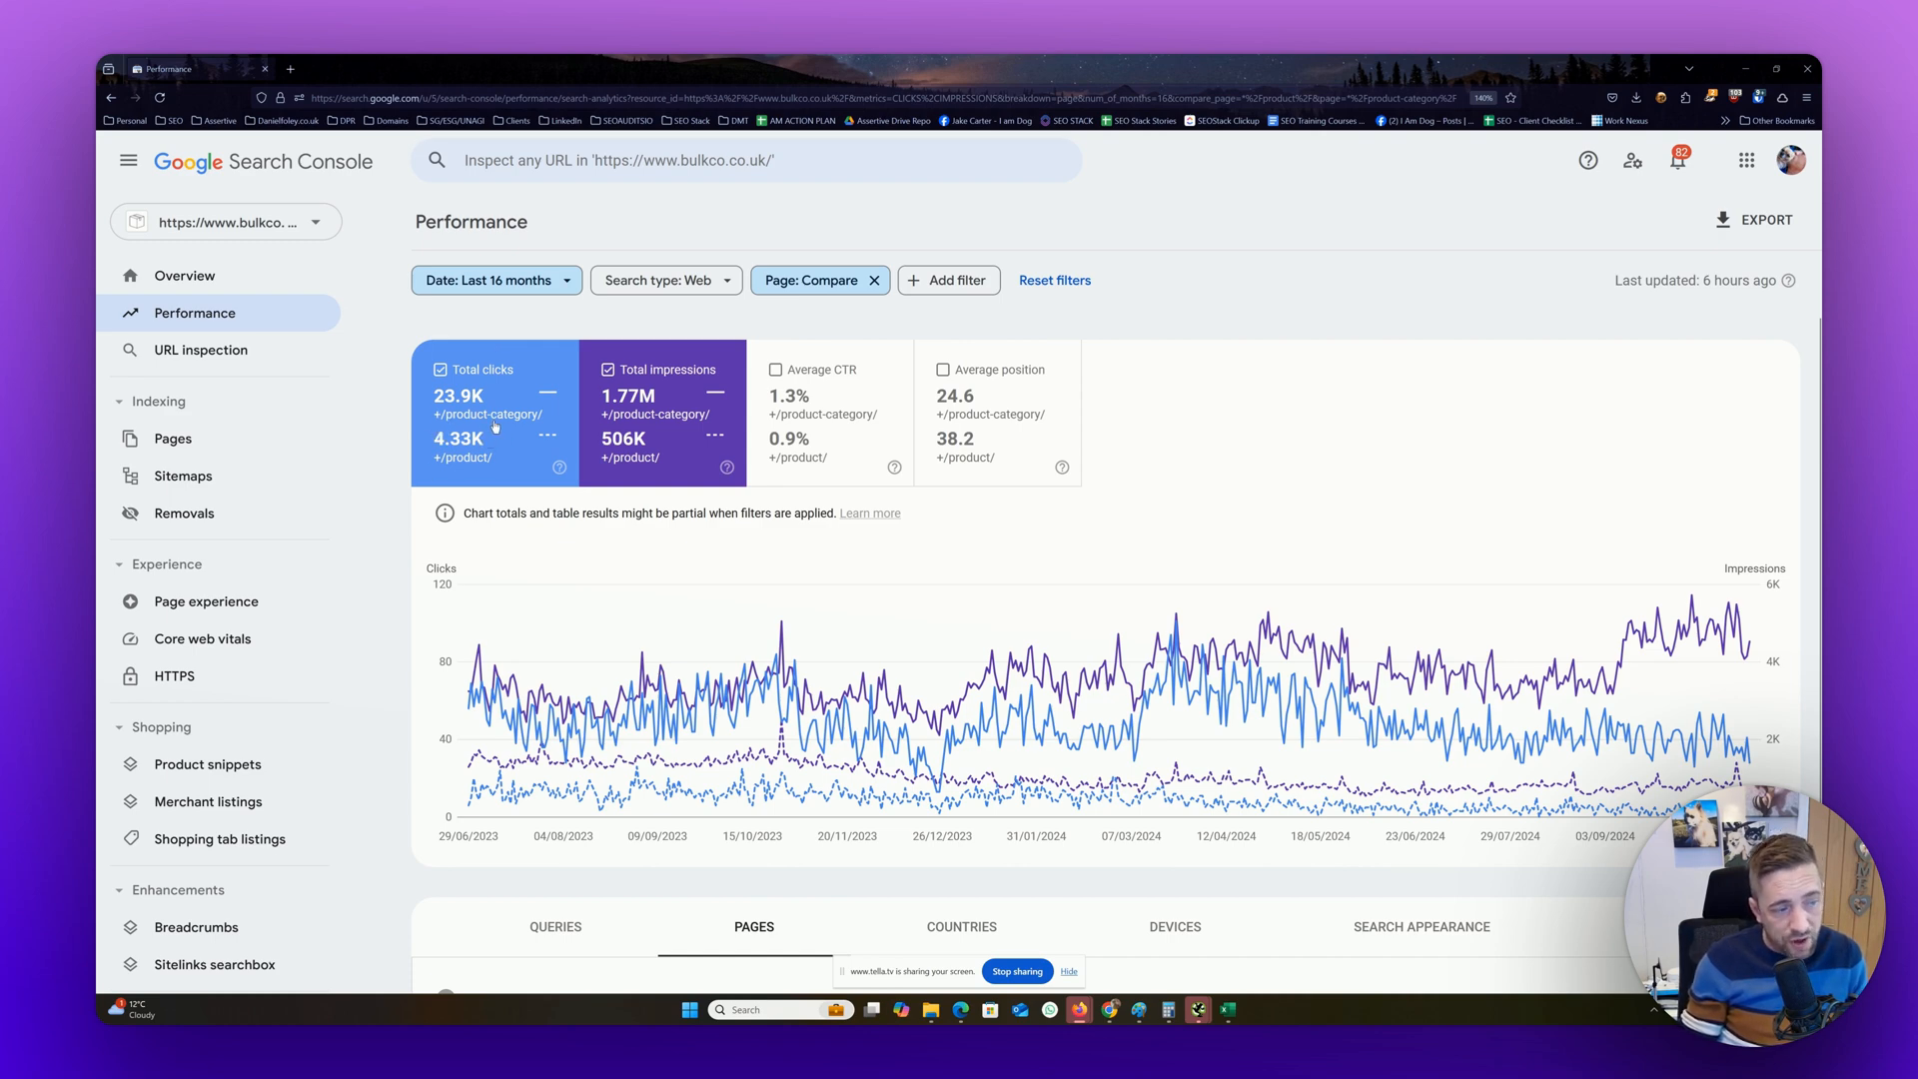
pyautogui.moveTo(477, 447)
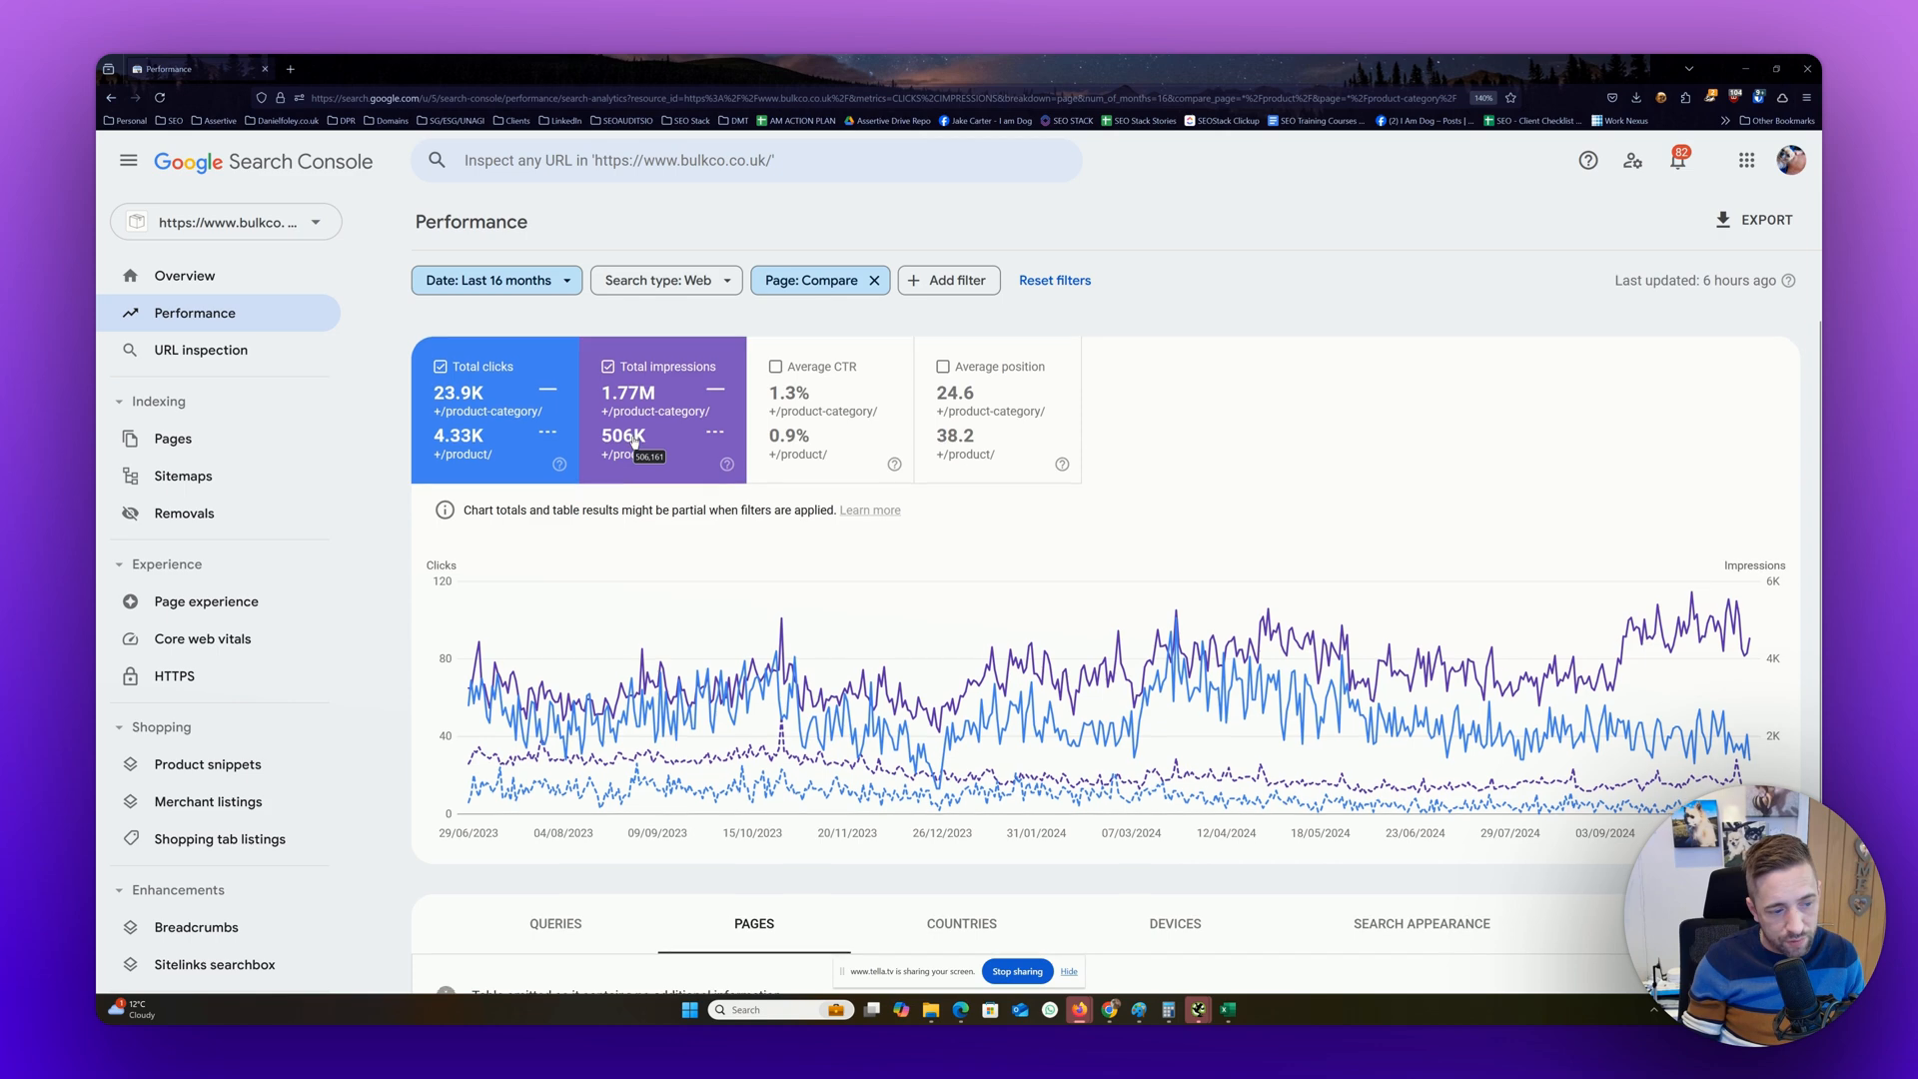
pyautogui.scroll(-1, 649, 445)
pyautogui.scroll(1, 794, 452)
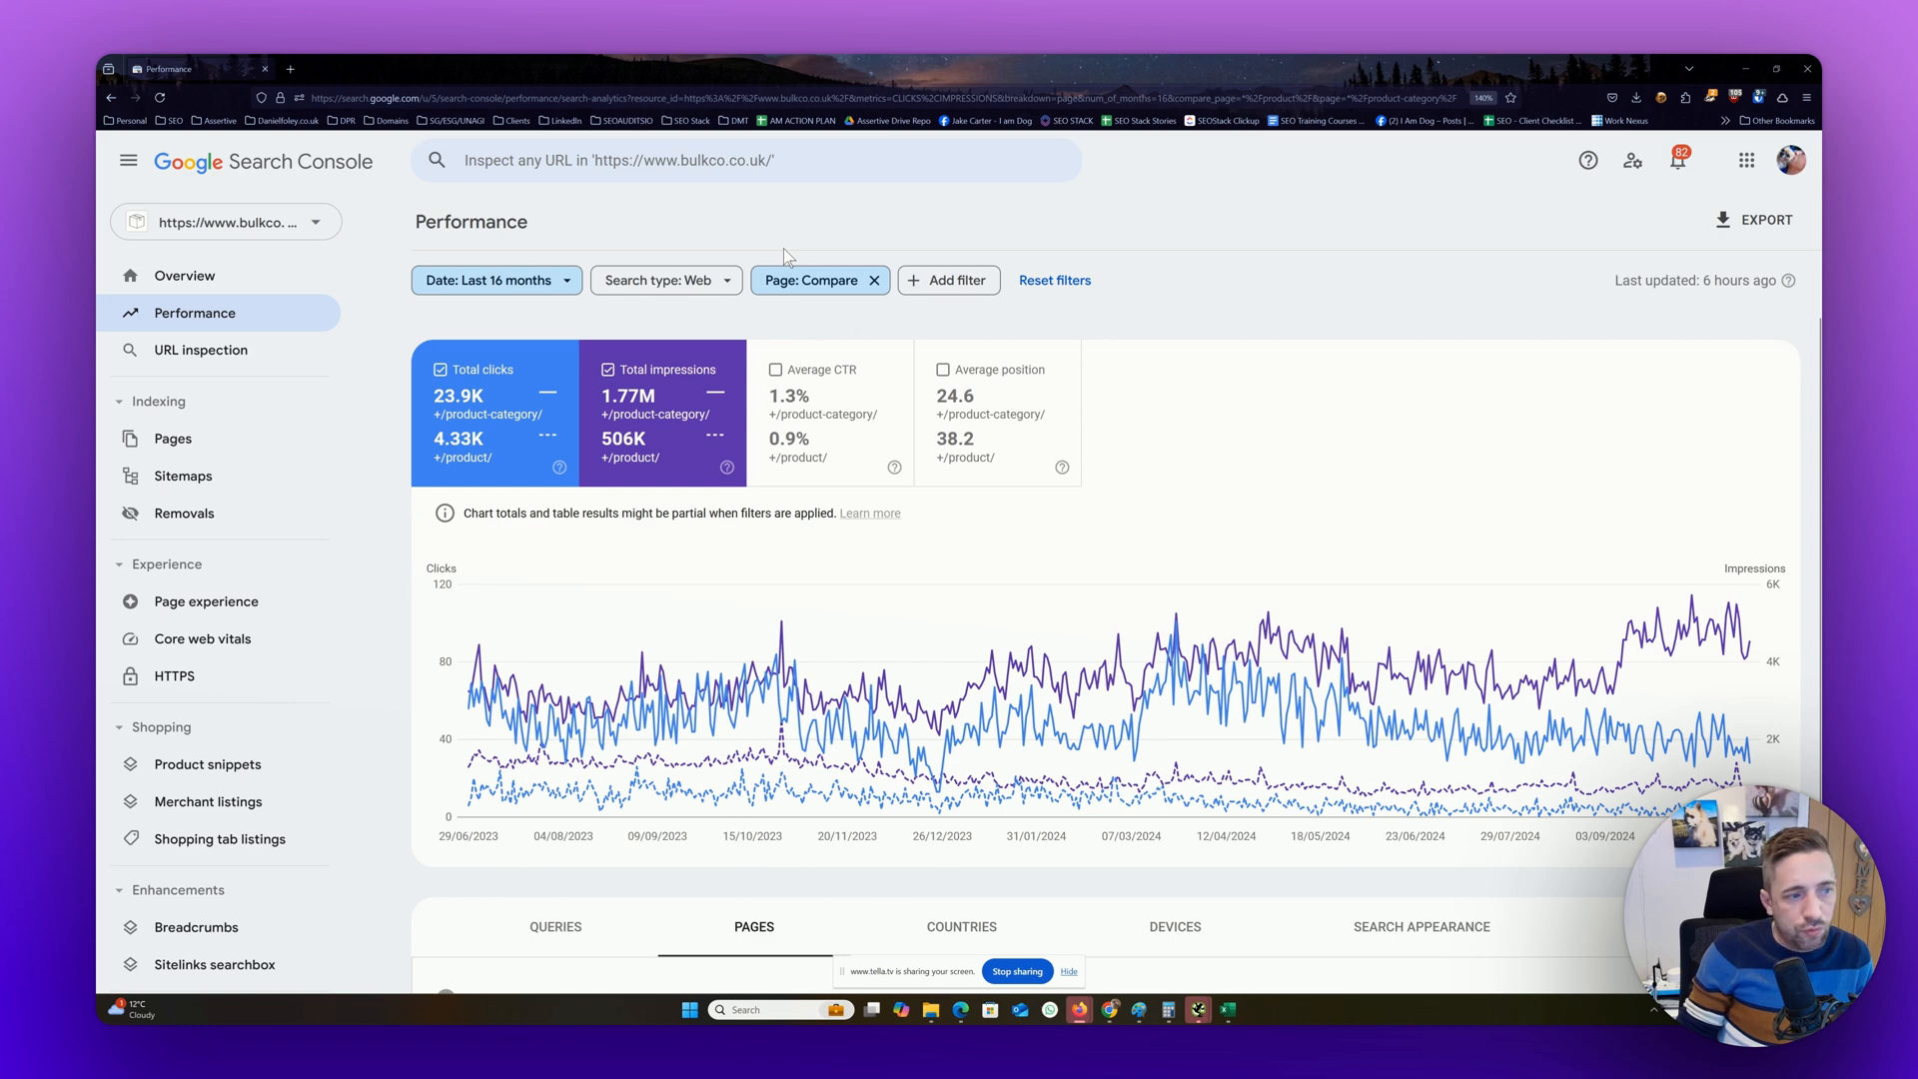
pyautogui.click(803, 290)
pyautogui.click(736, 419)
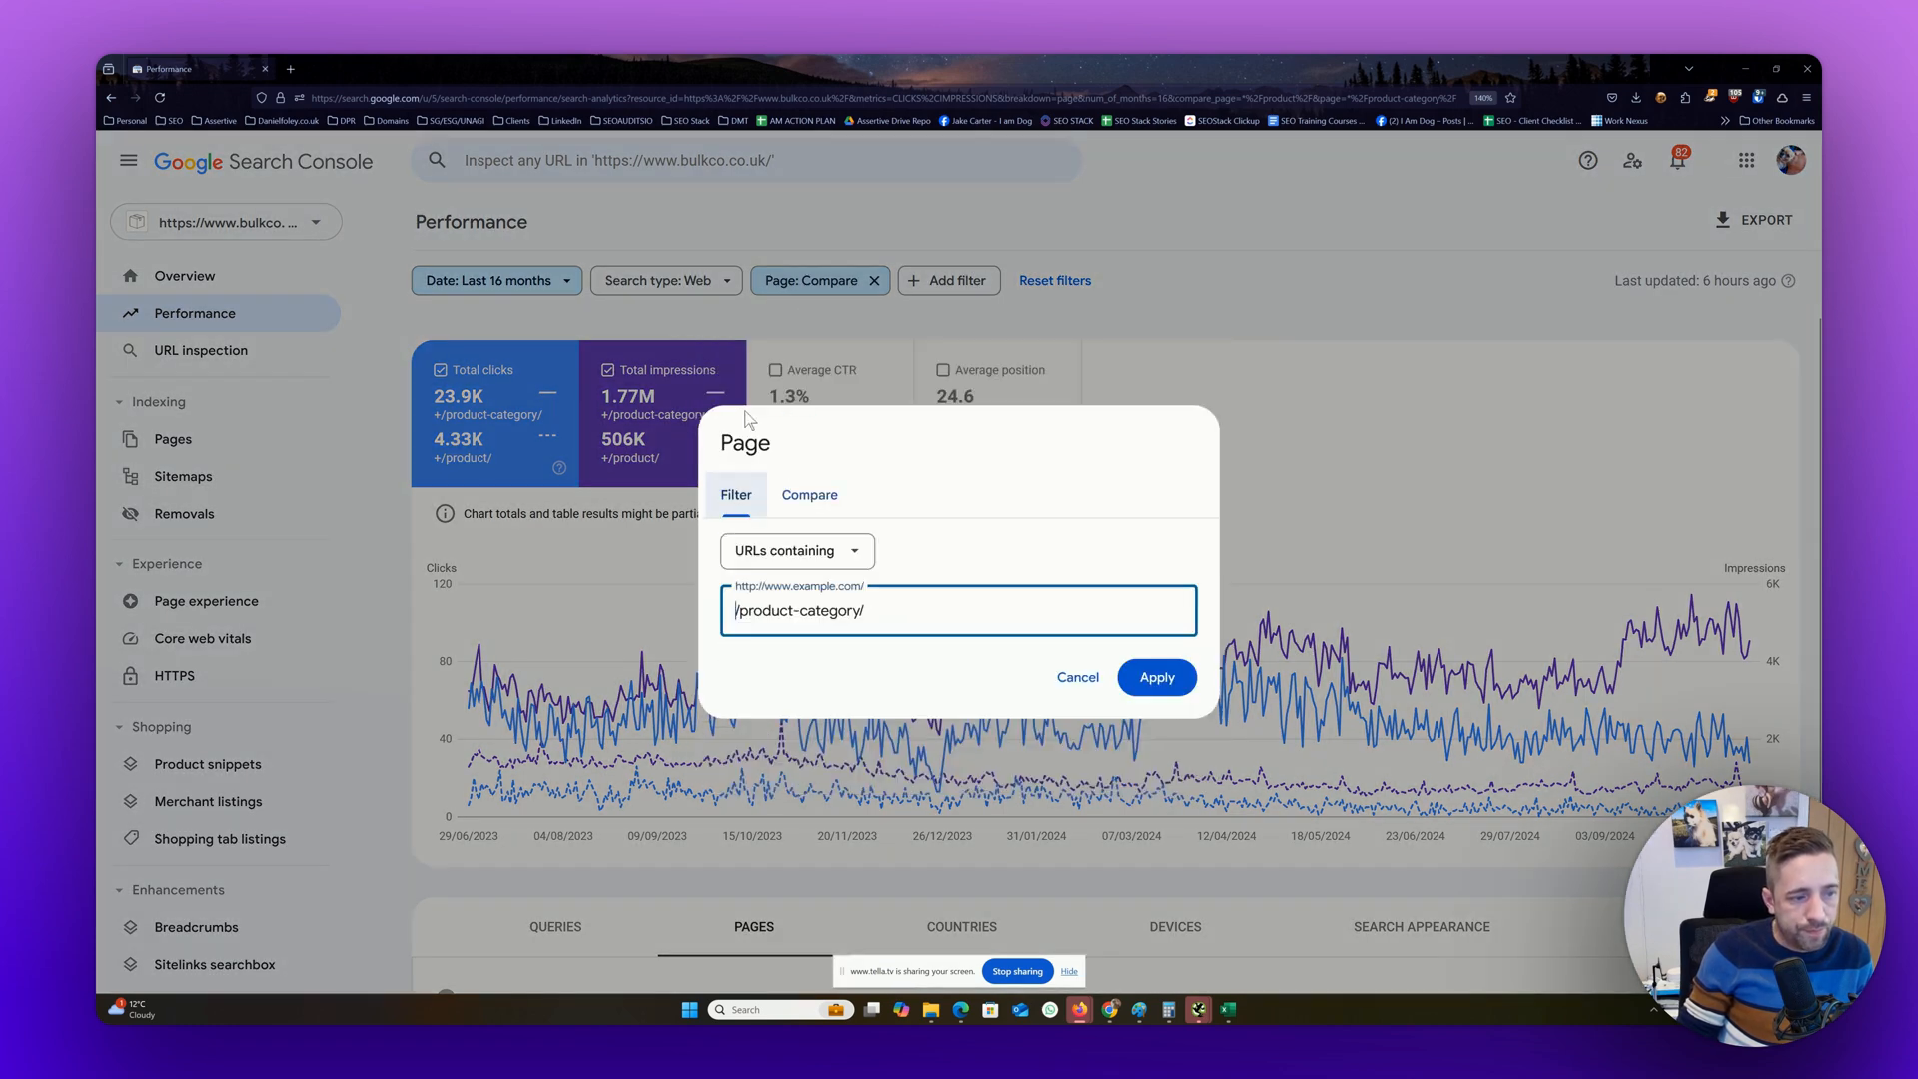
pyautogui.click(1024, 292)
pyautogui.click(685, 280)
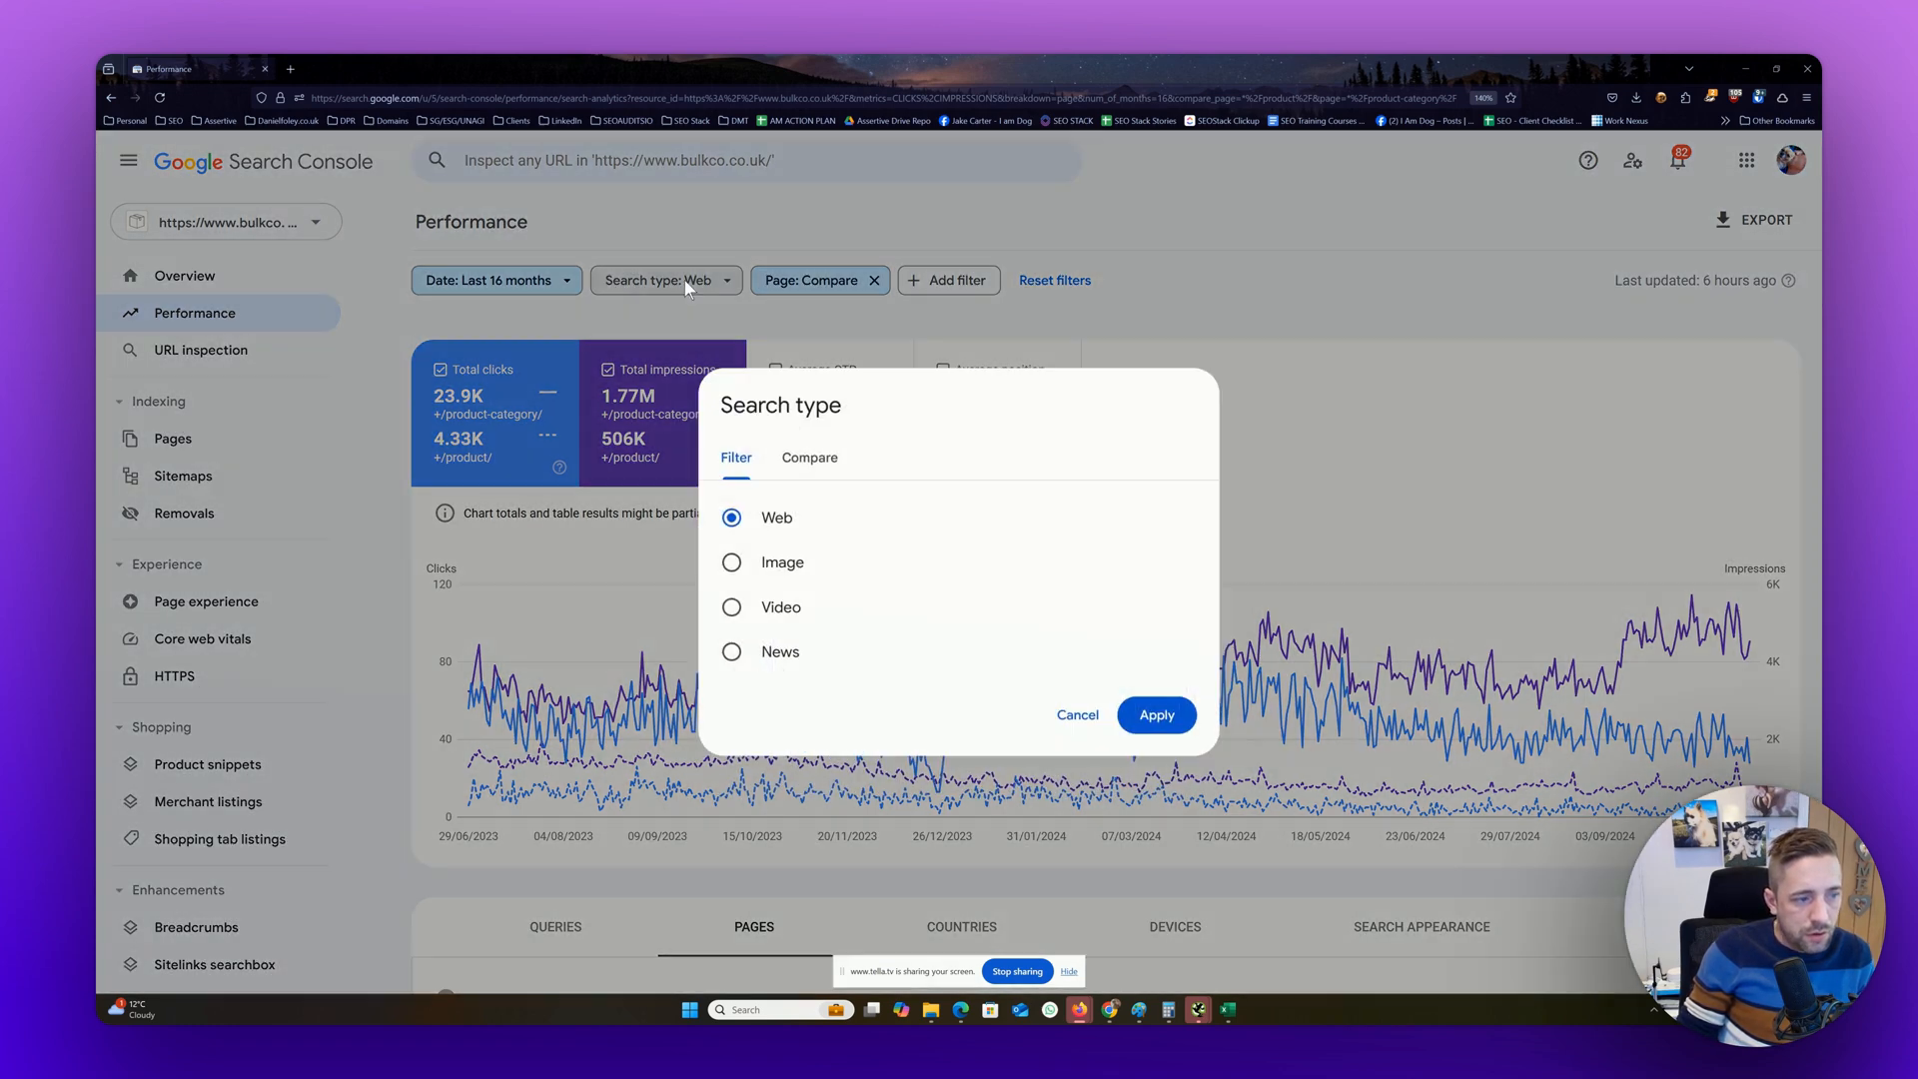
pyautogui.click(788, 280)
pyautogui.click(790, 280)
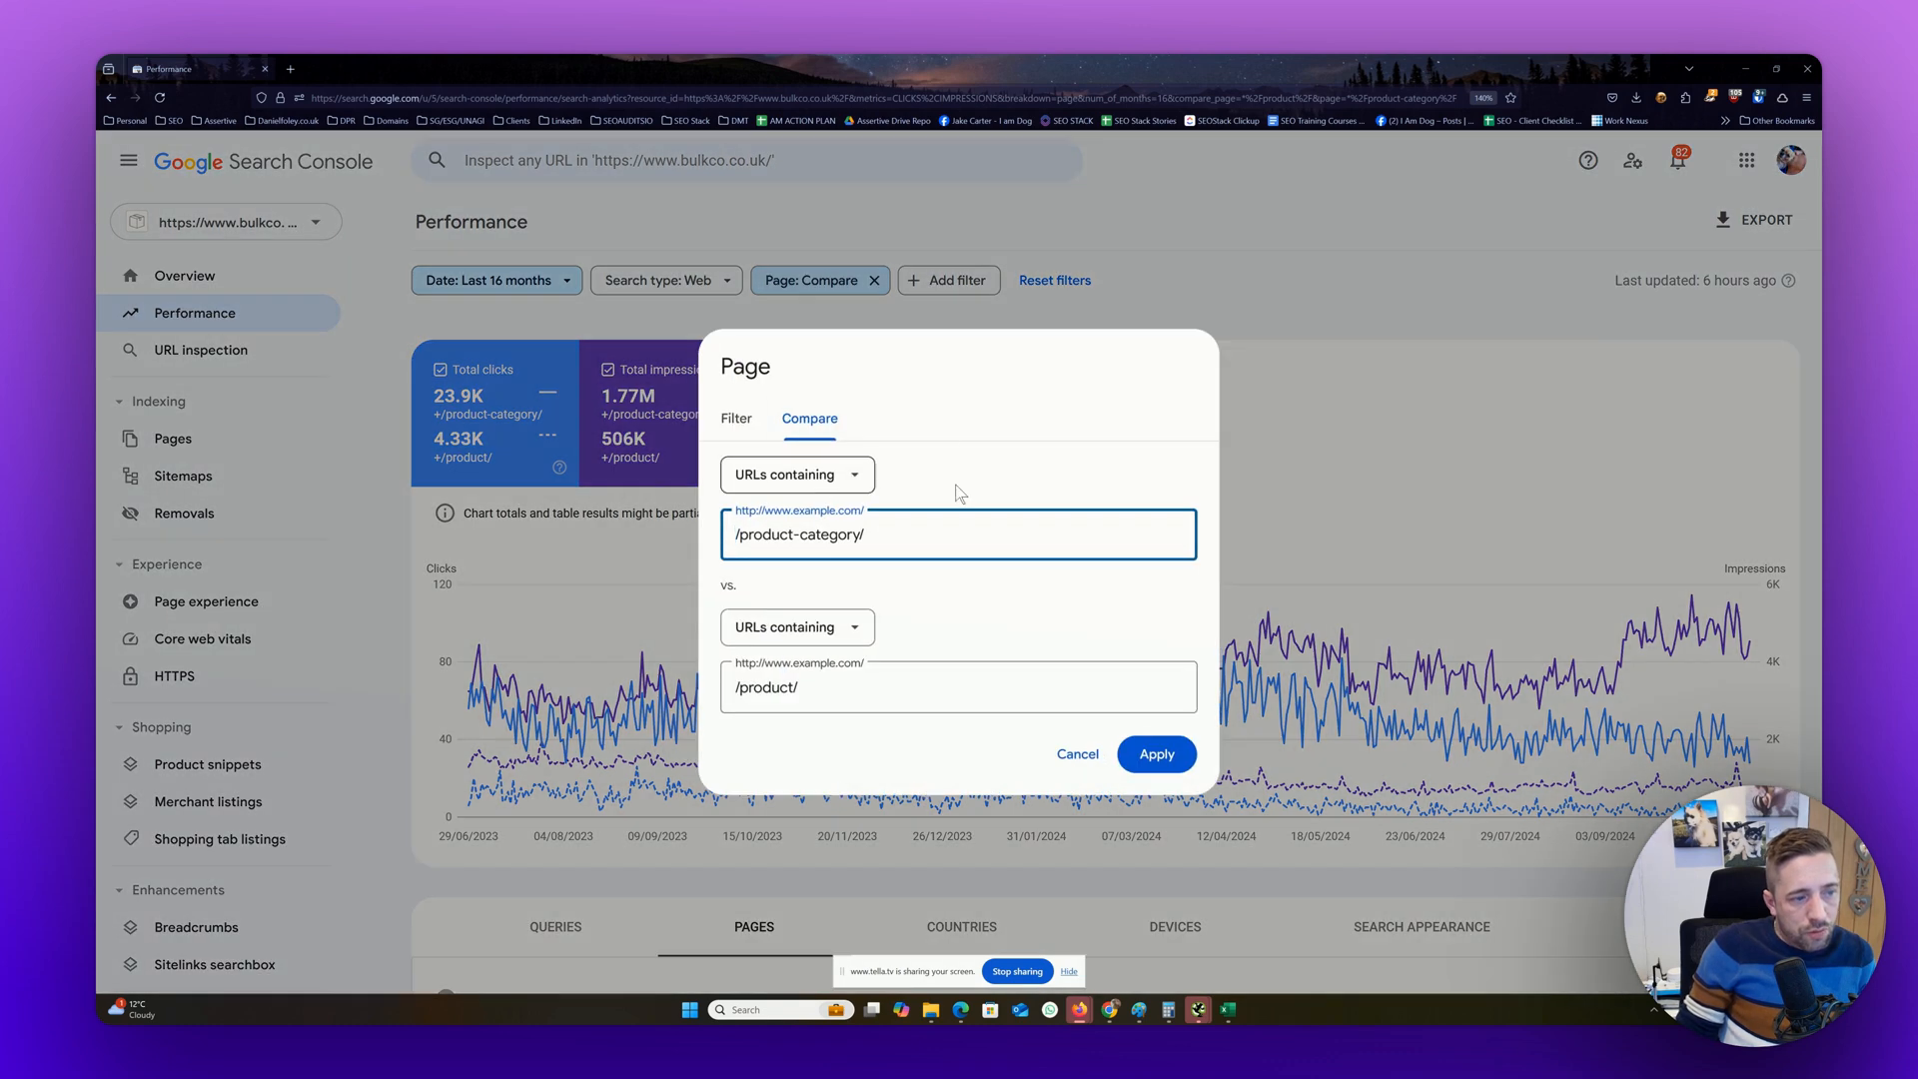
pyautogui.click(752, 425)
pyautogui.click(1076, 672)
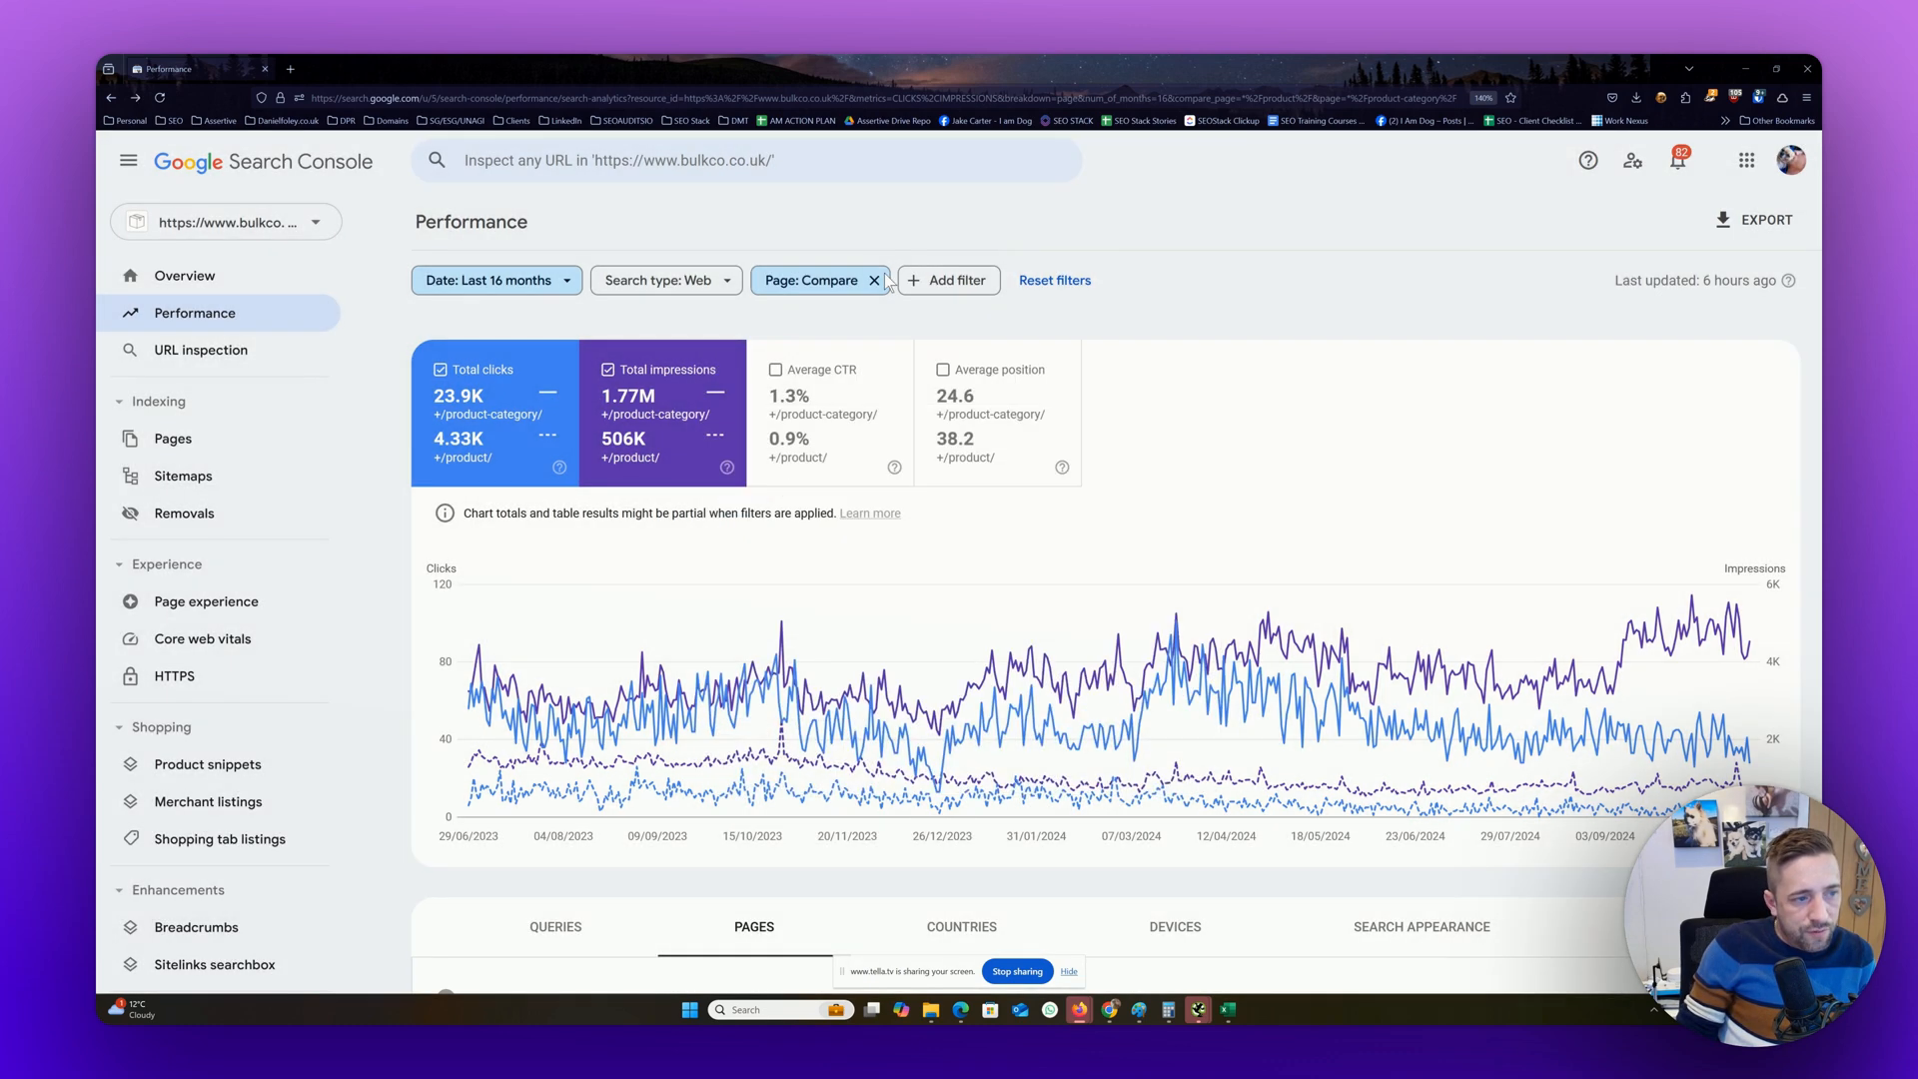
# Remove the page comparison filter and review the site's top pages table
pyautogui.click(873, 281)
pyautogui.click(804, 280)
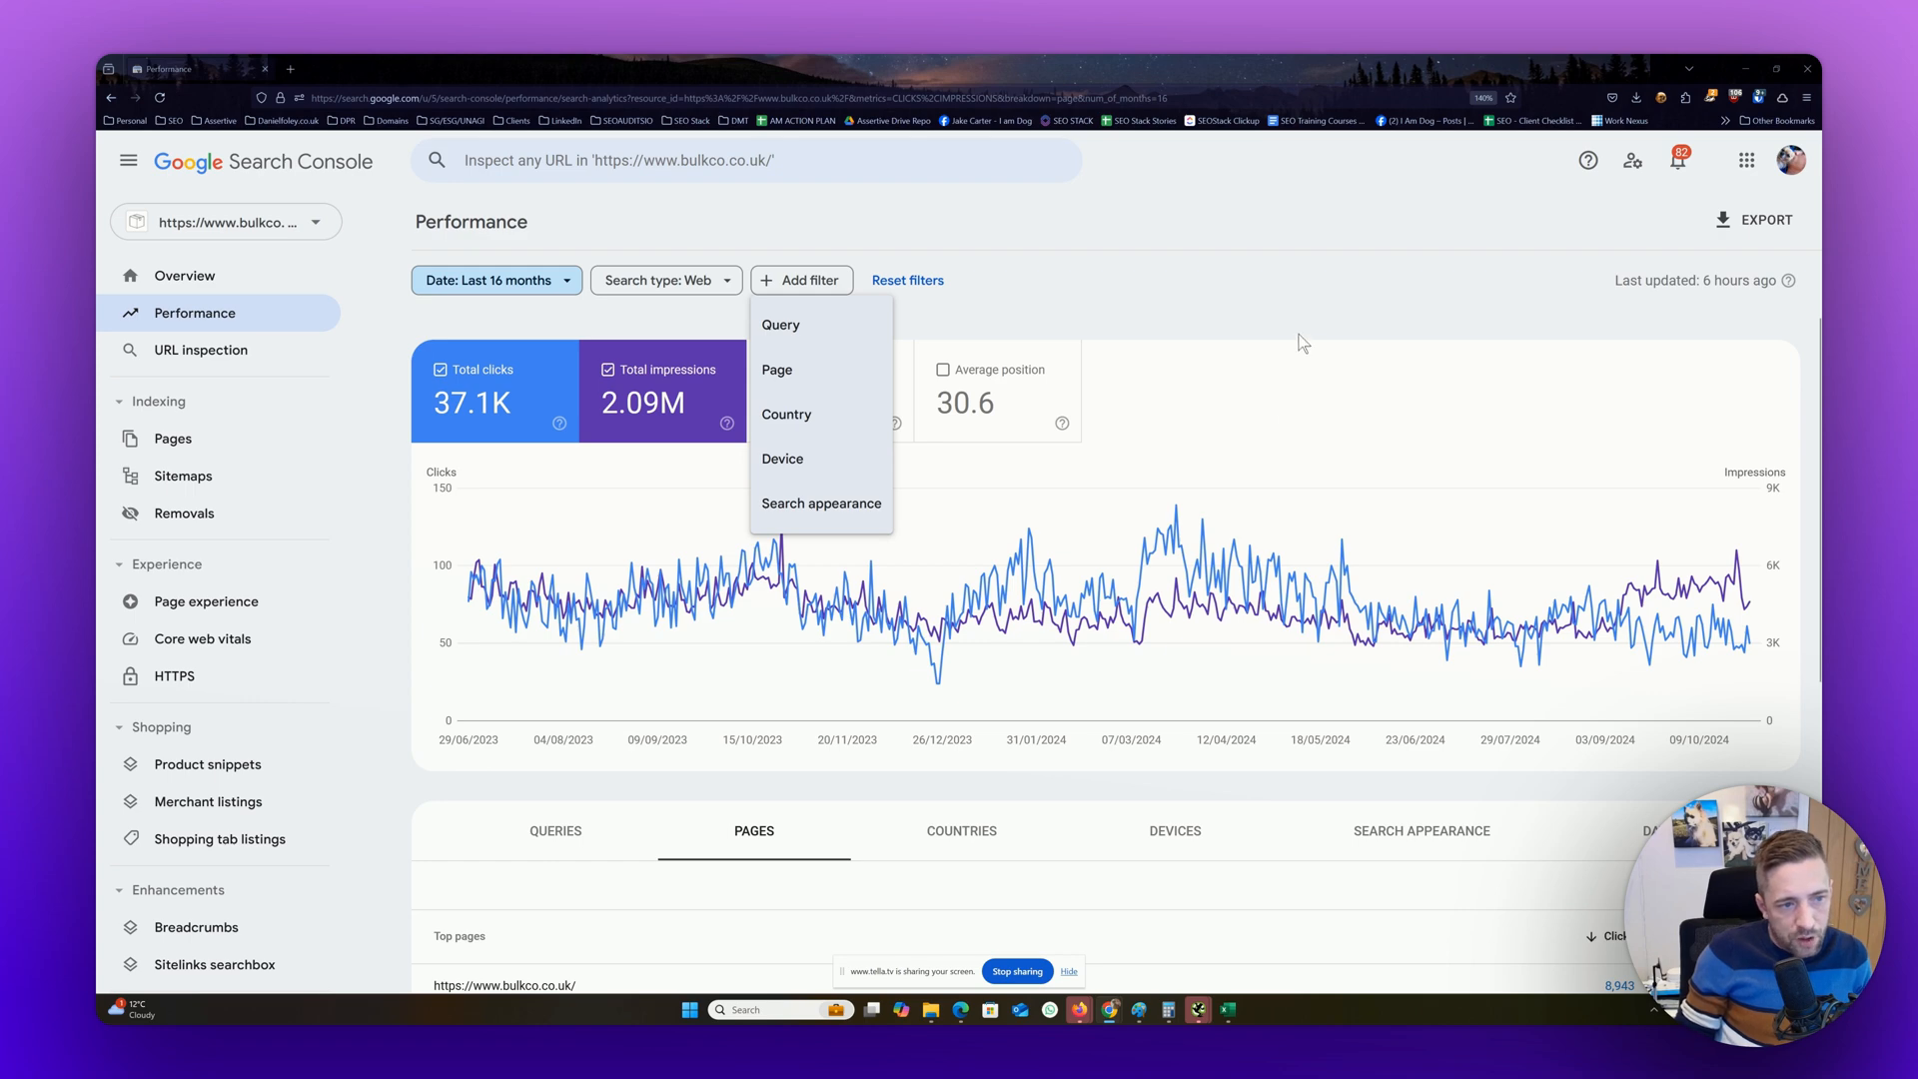
pyautogui.click(1283, 405)
pyautogui.scroll(-3, 1283, 470)
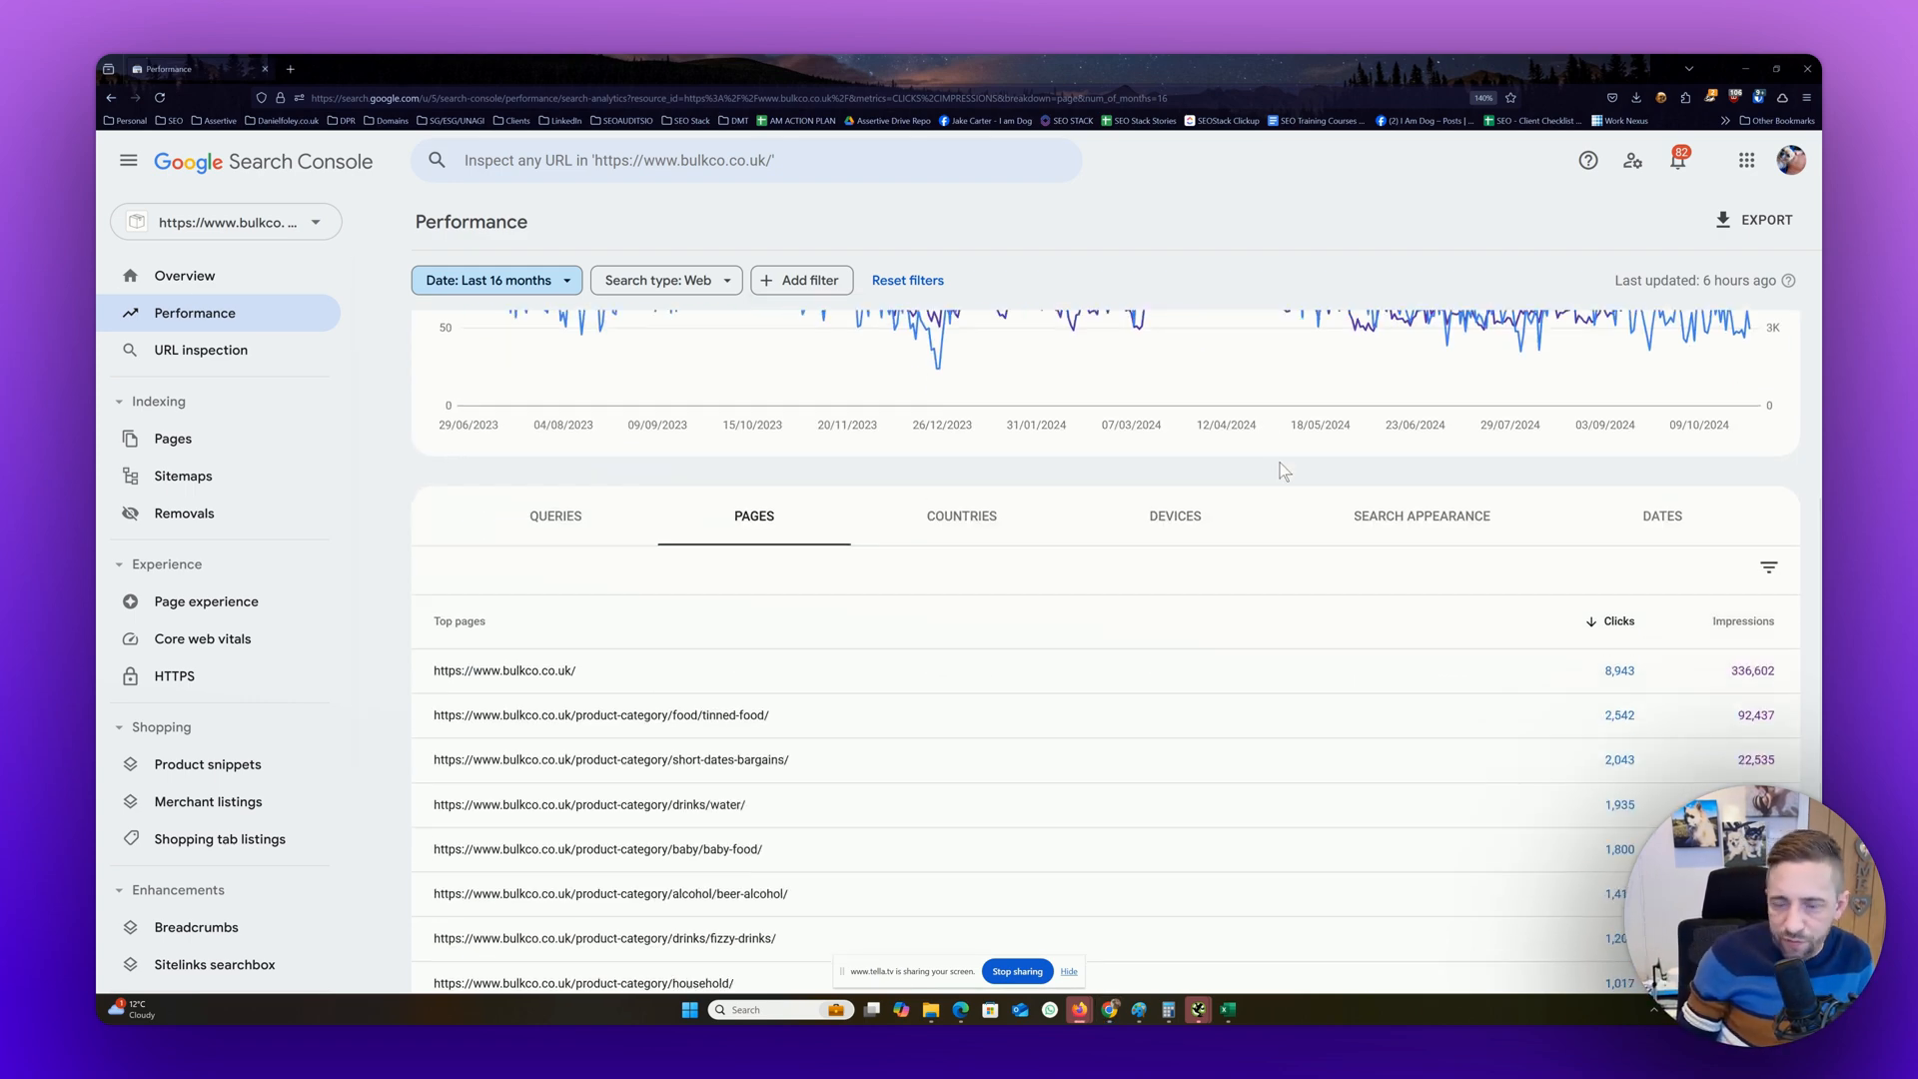
pyautogui.scroll(3, 1328, 472)
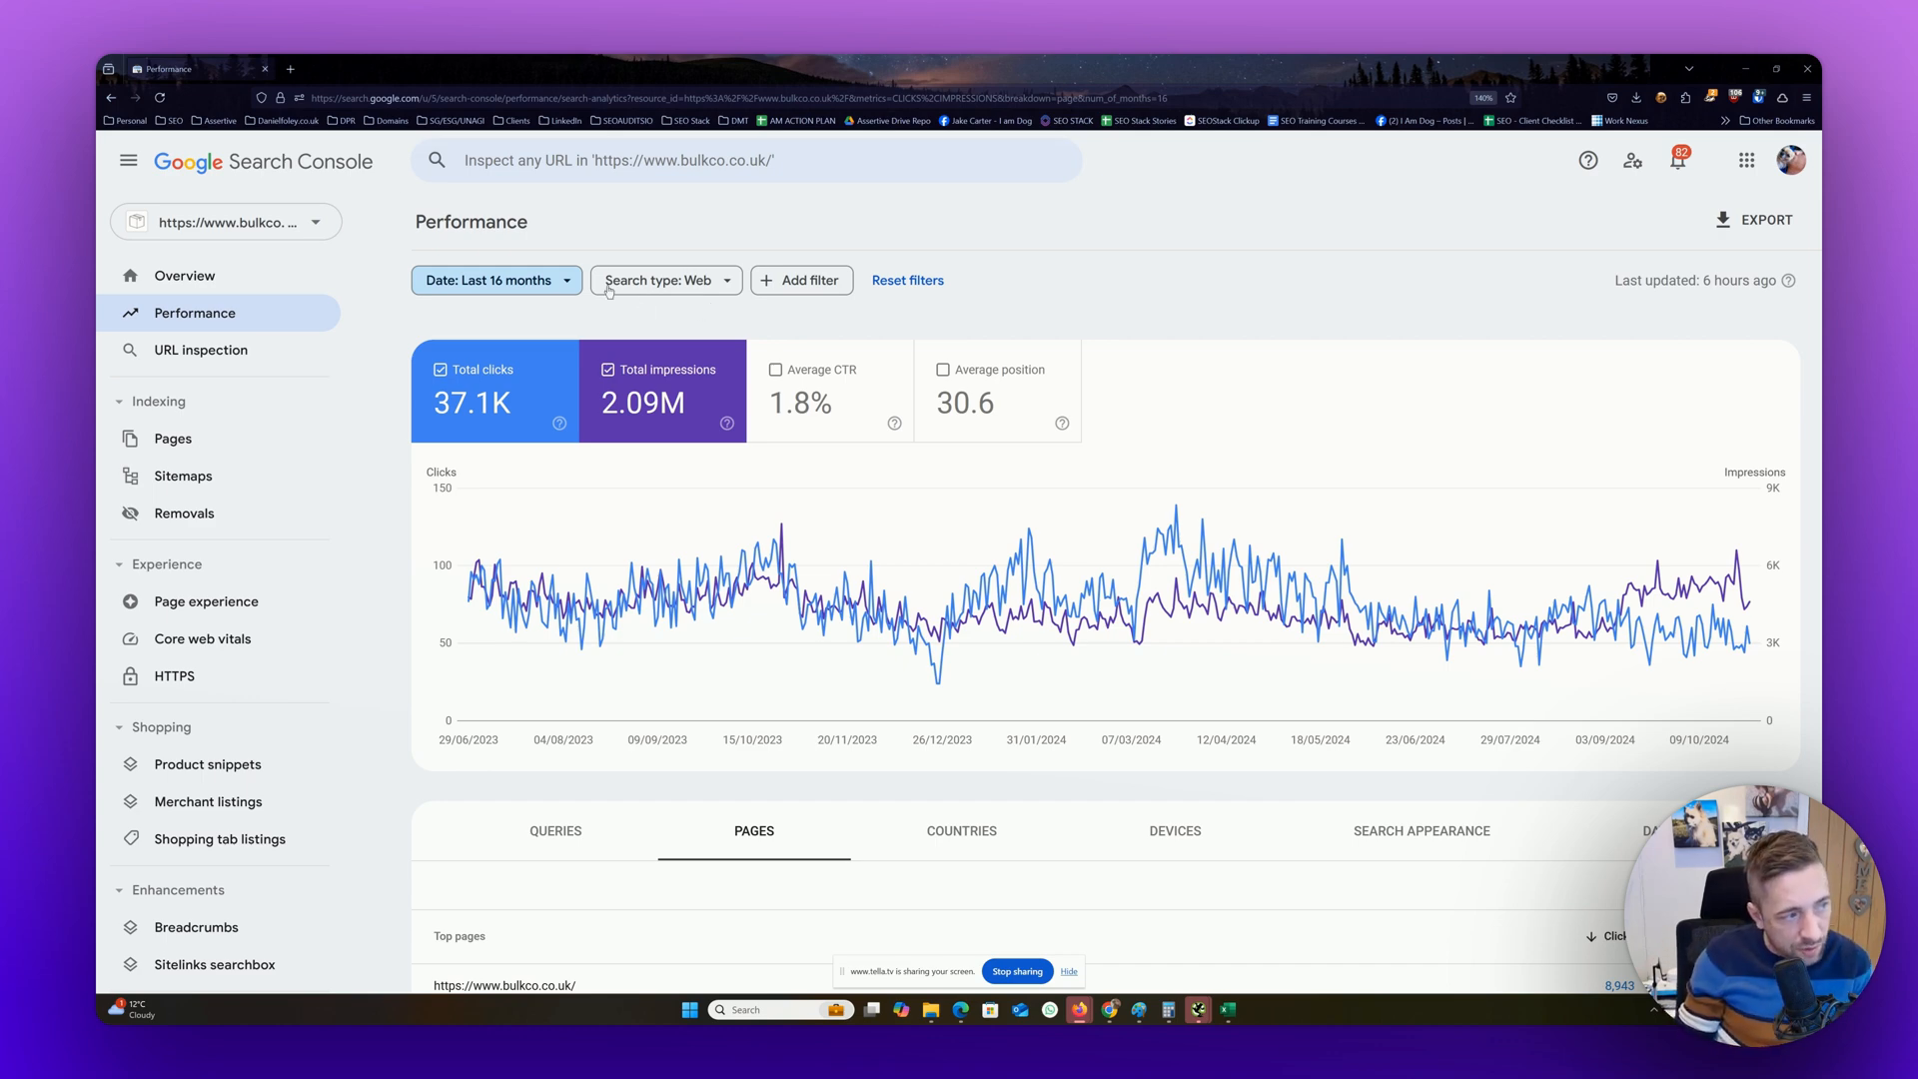
pyautogui.scroll(-5, 821, 360)
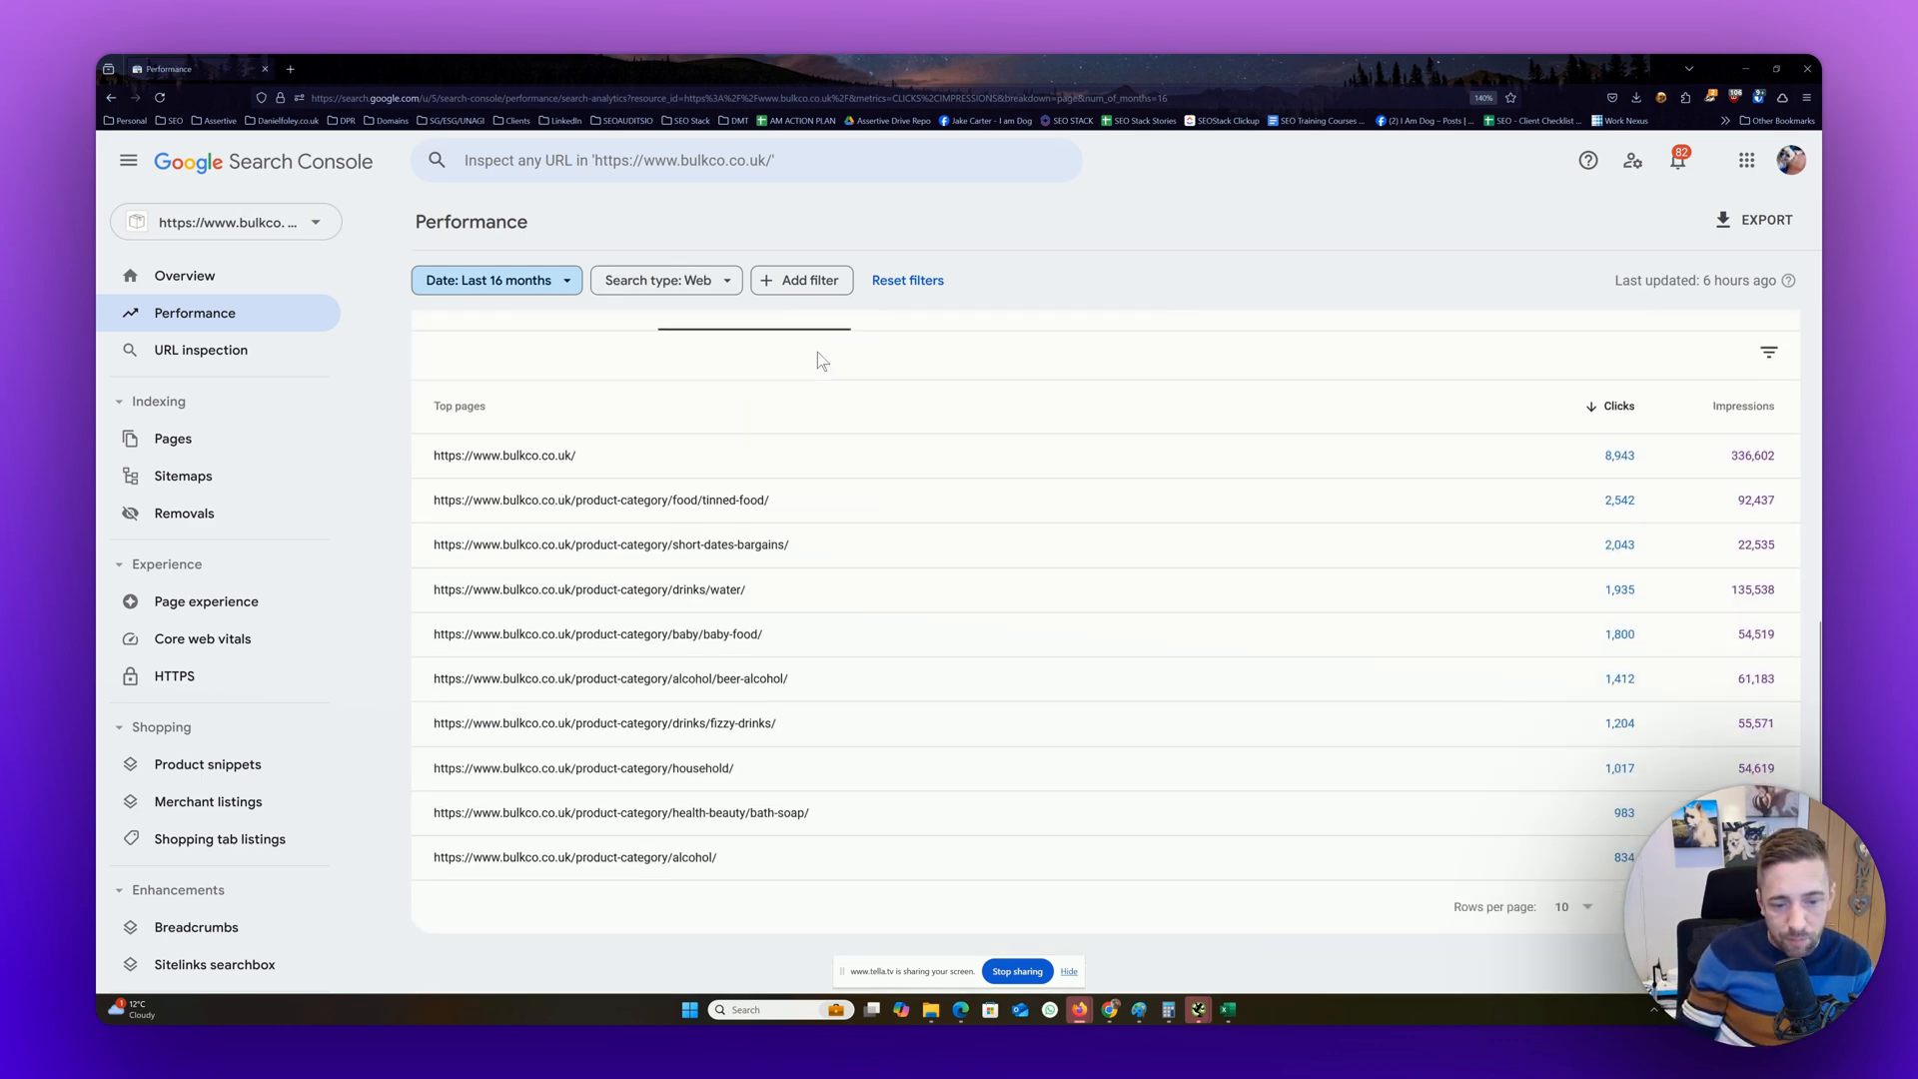
pyautogui.scroll(5, 817, 360)
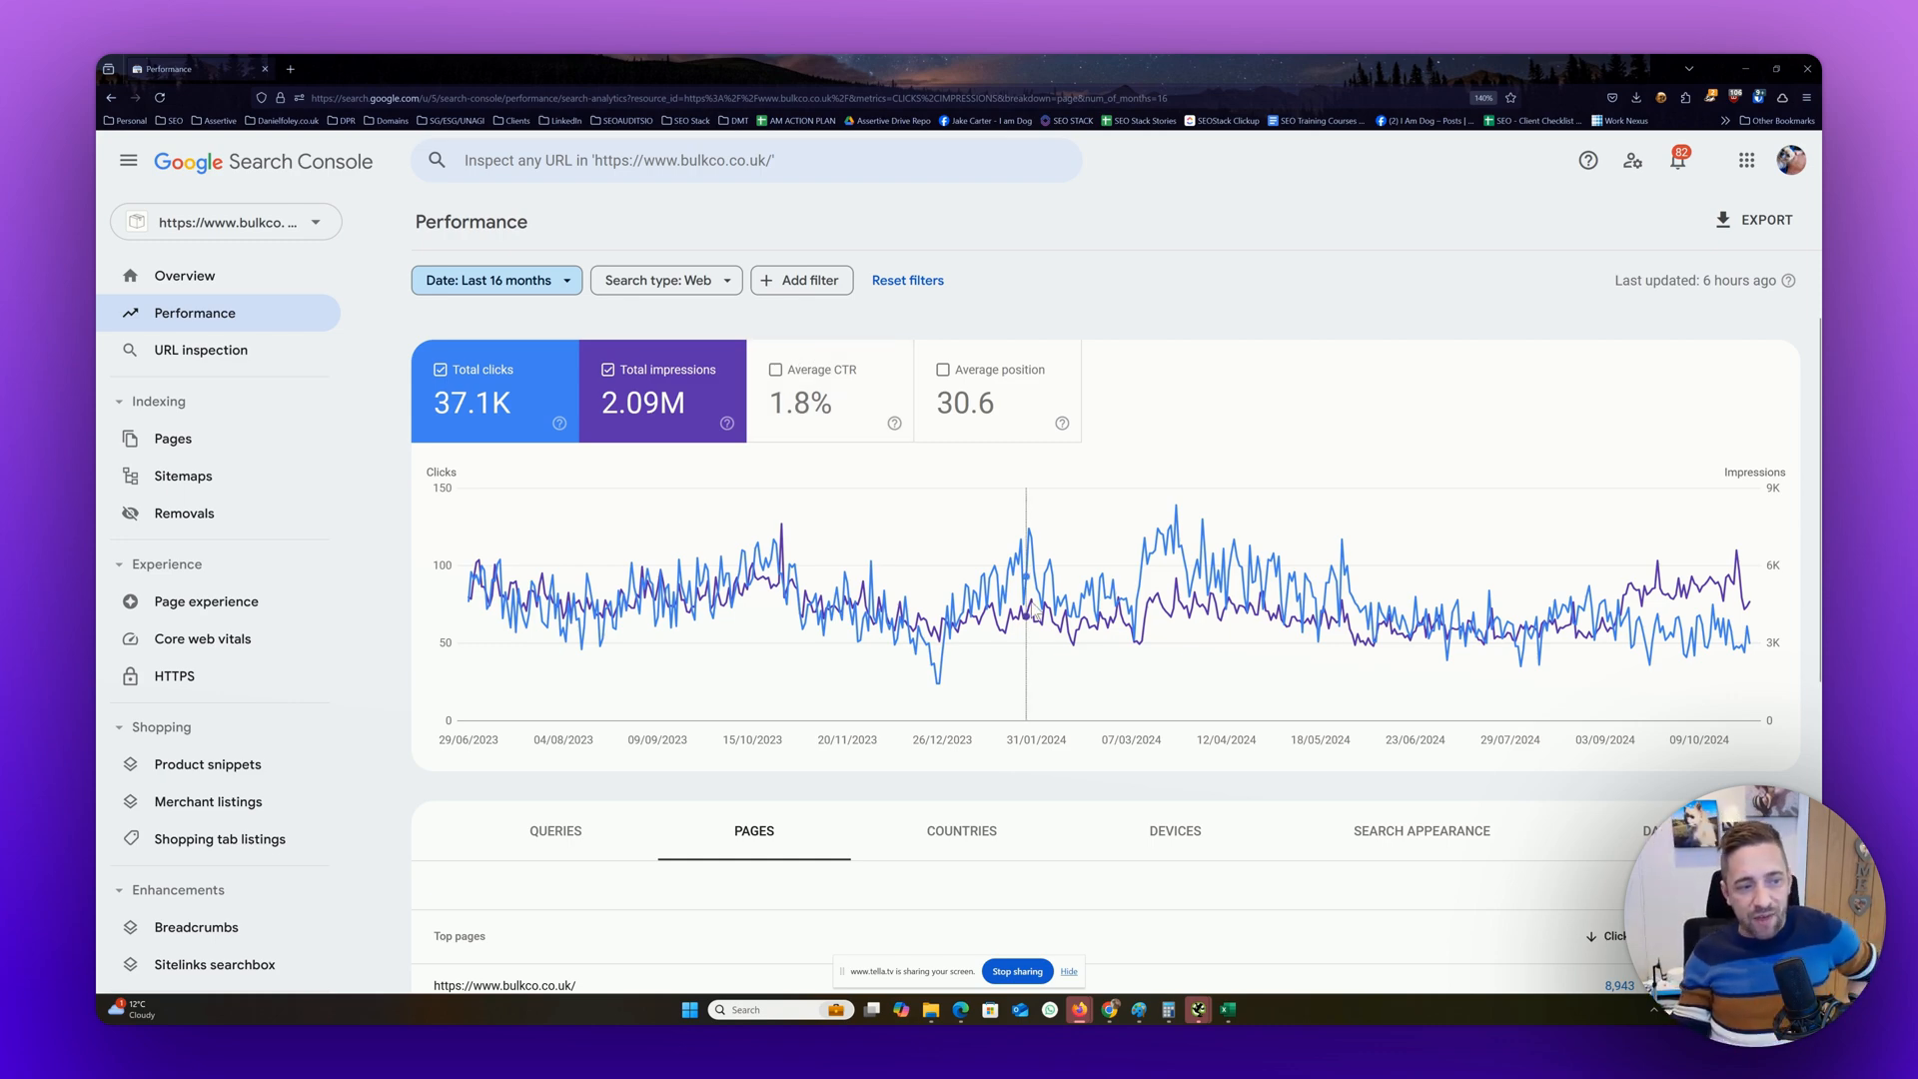
# Set the date range to the most recent date (29 October 2024) and review that day's chart and top pages
pyautogui.click(508, 283)
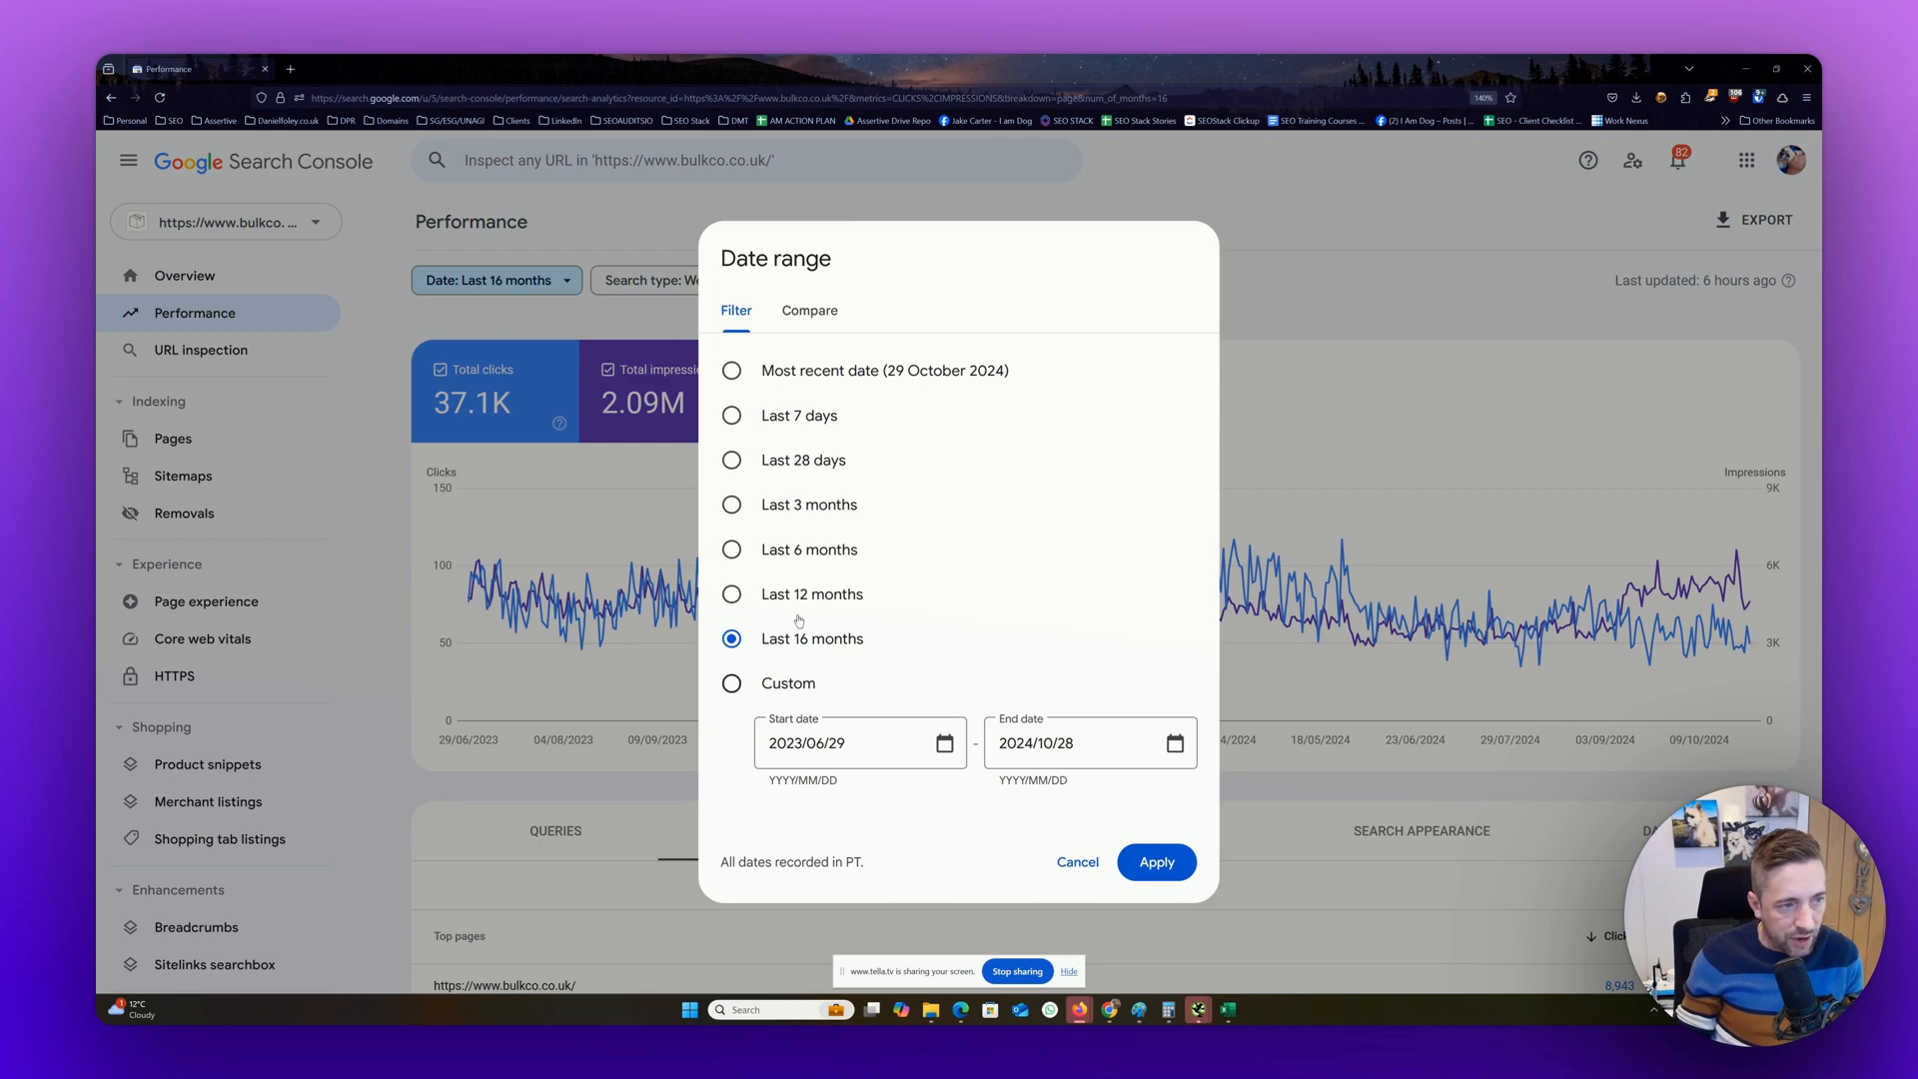
pyautogui.click(841, 377)
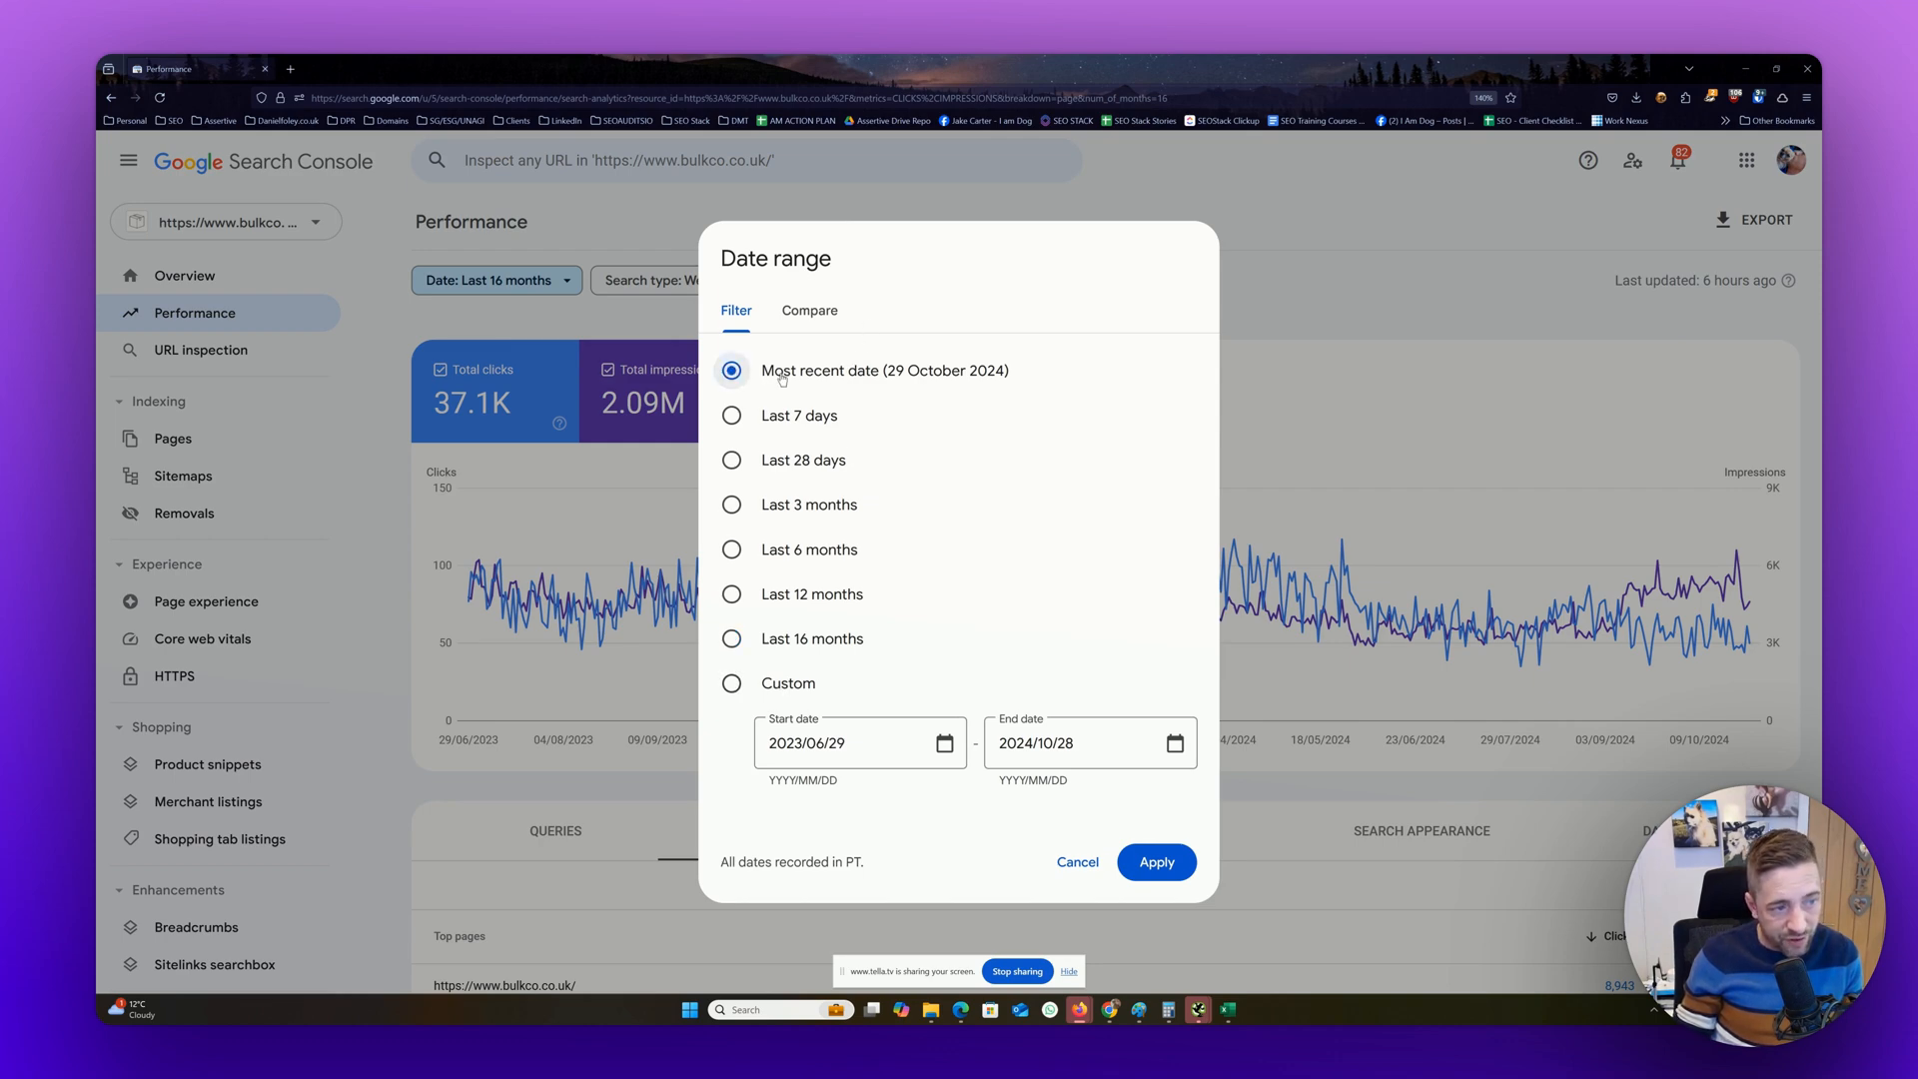
pyautogui.click(1159, 863)
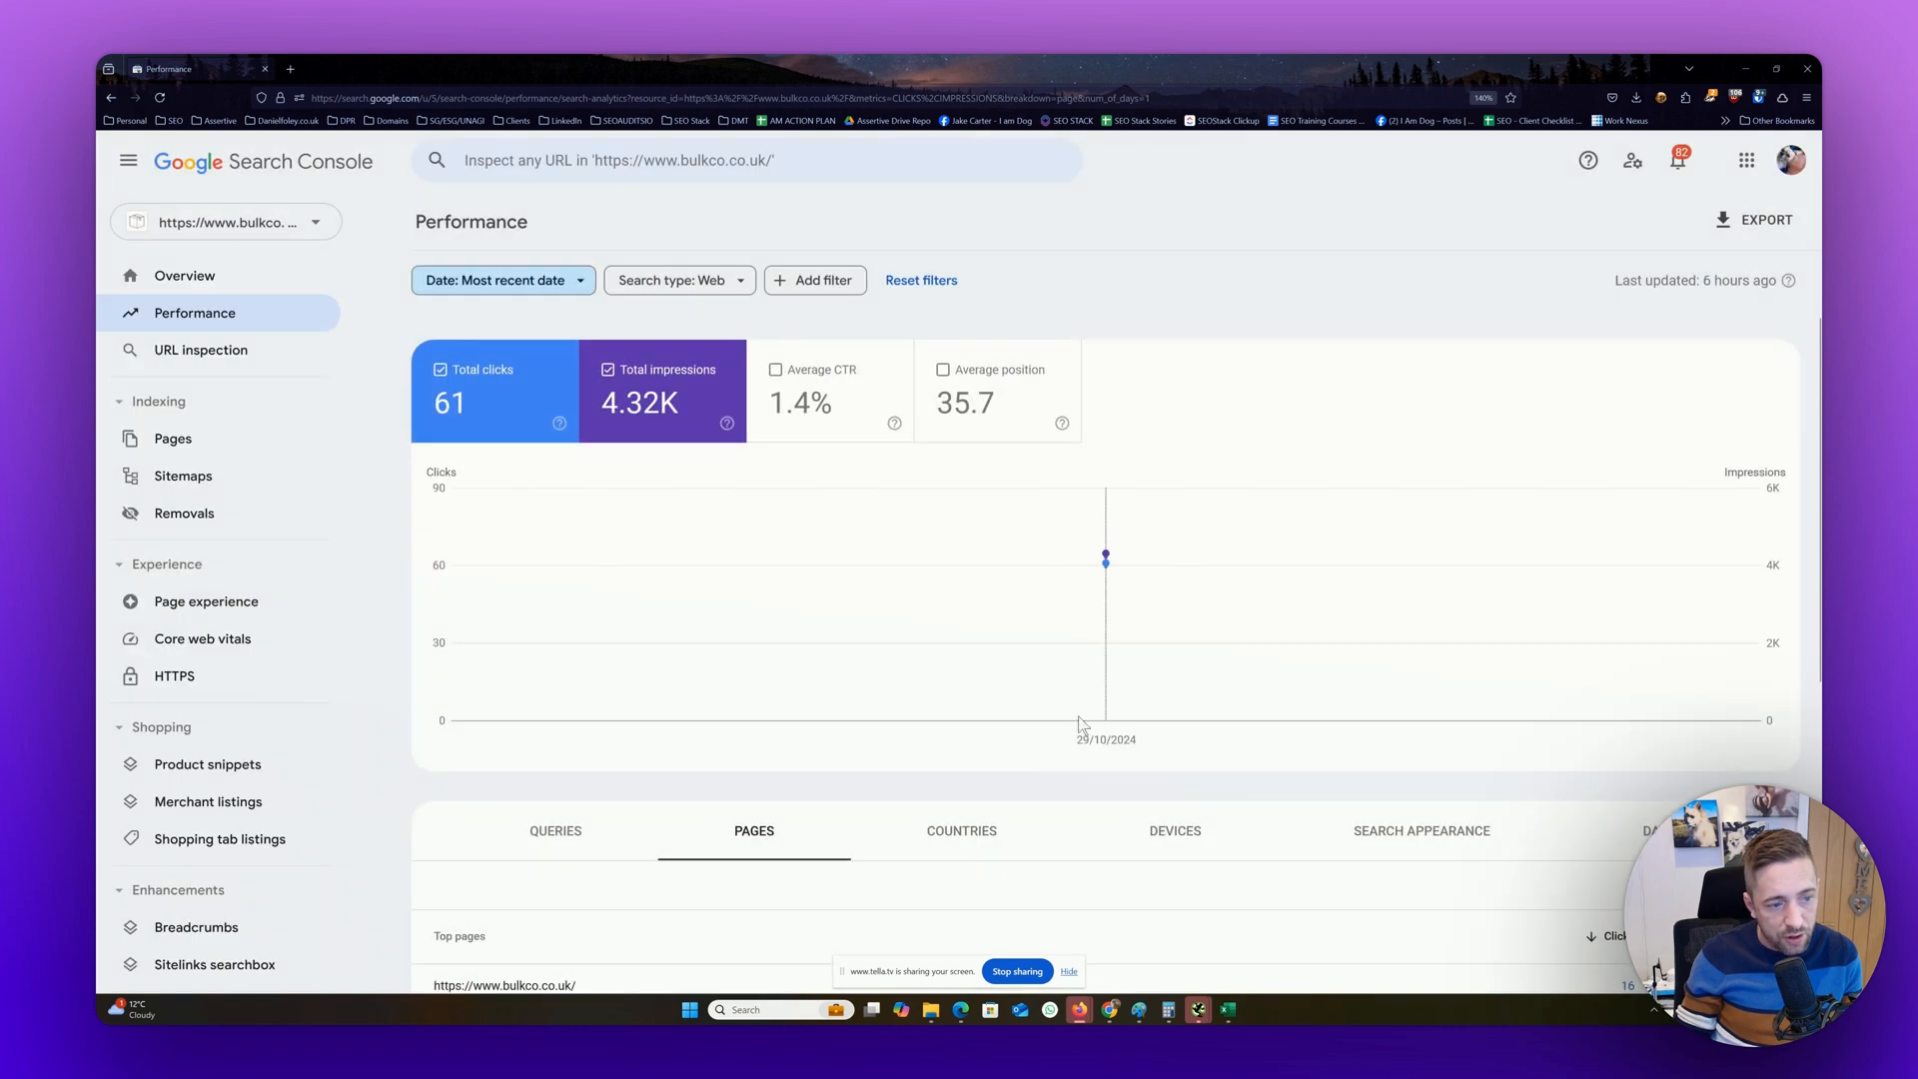
pyautogui.moveTo(1106, 551)
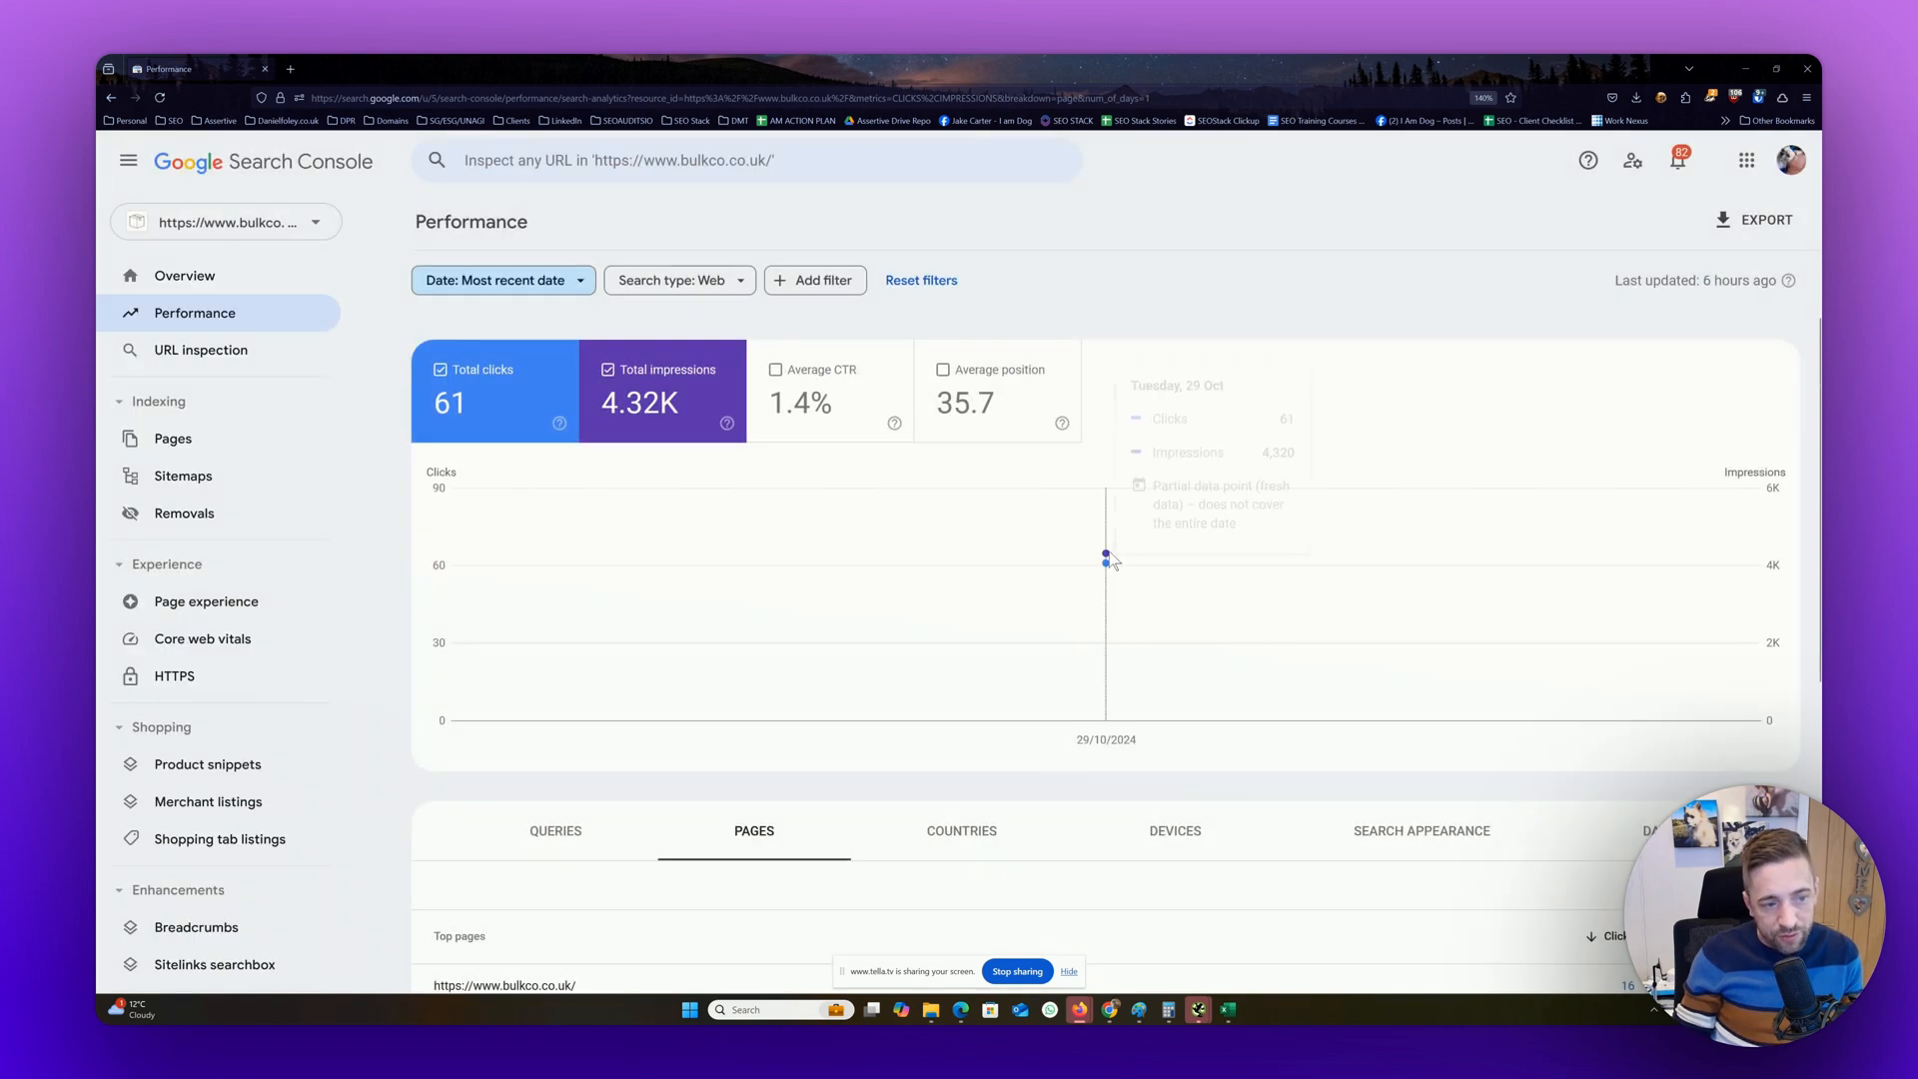
pyautogui.scroll(-1, 1109, 558)
pyautogui.scroll(-4, 1109, 558)
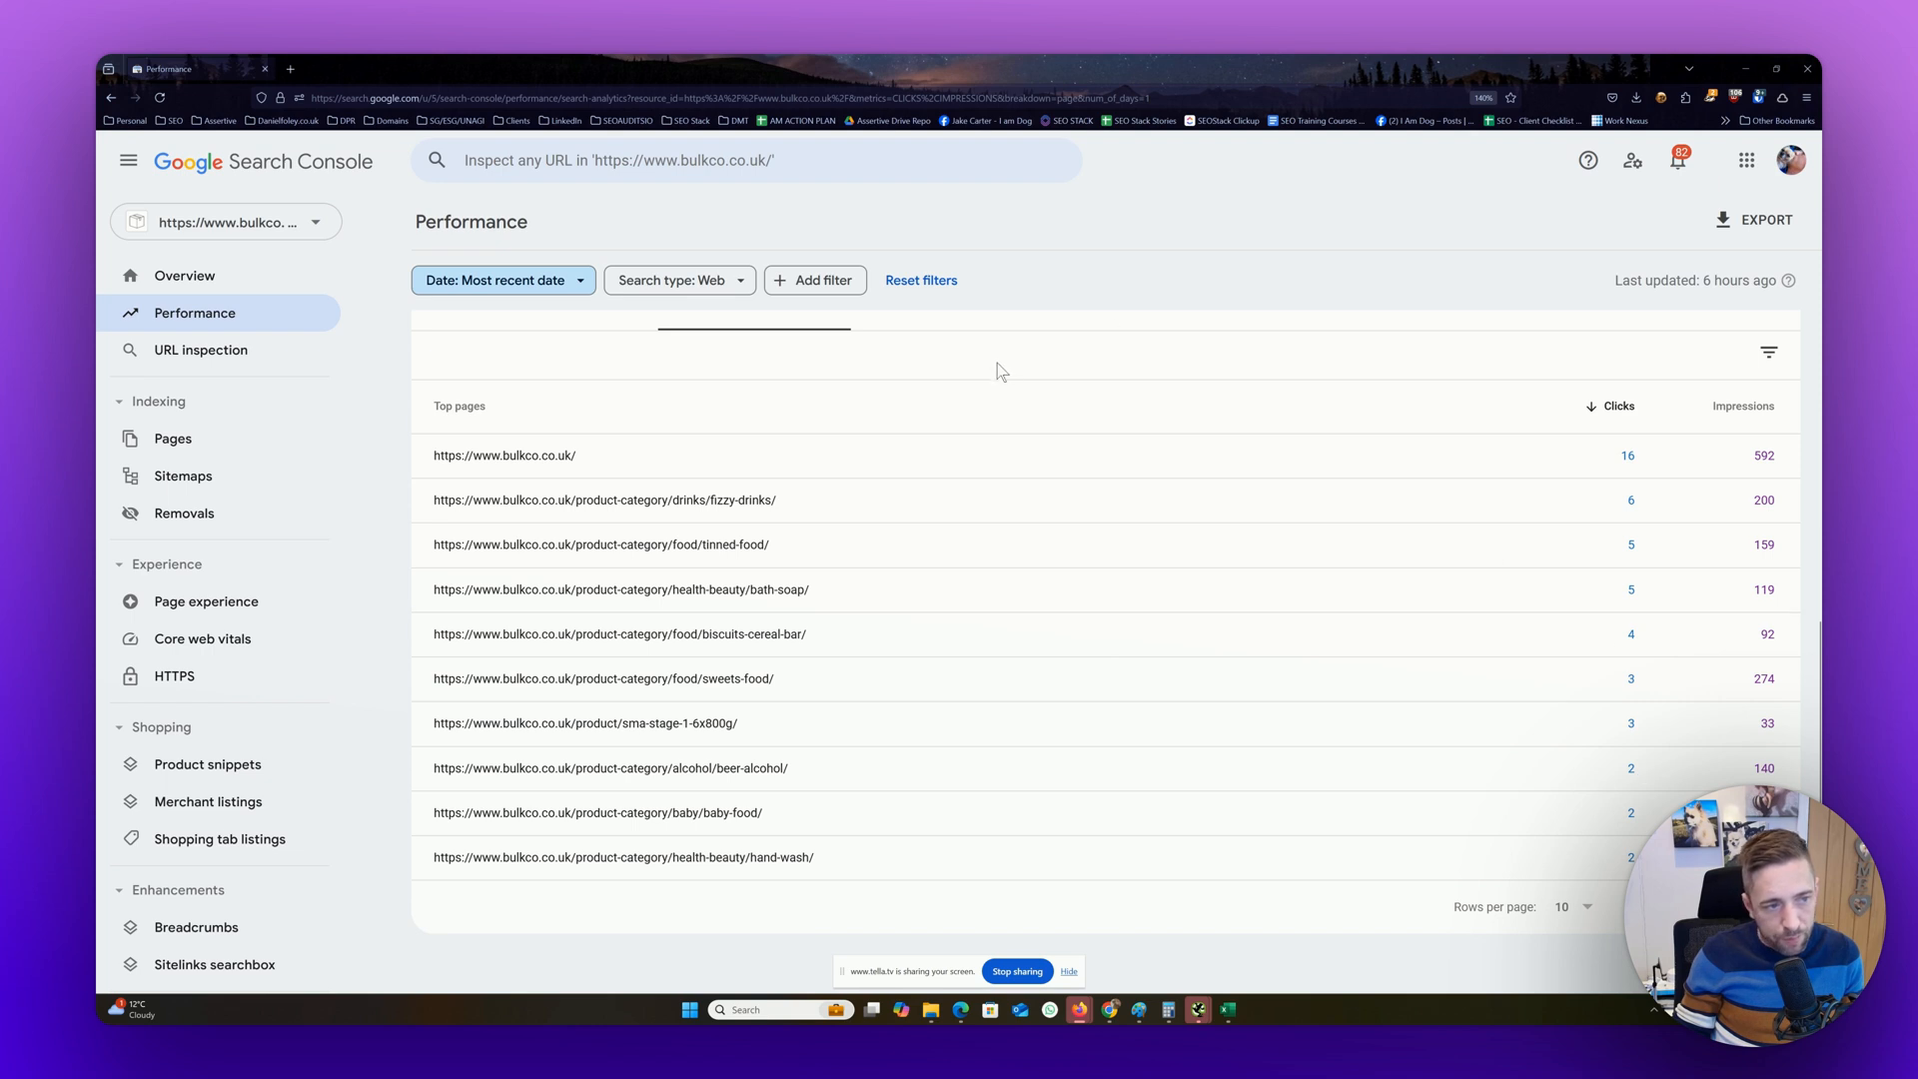
# Add average CTR and average position to the report and check them in the pages table
pyautogui.scroll(5, 997, 363)
pyautogui.click(767, 388)
pyautogui.click(1035, 376)
pyautogui.scroll(-5, 1012, 485)
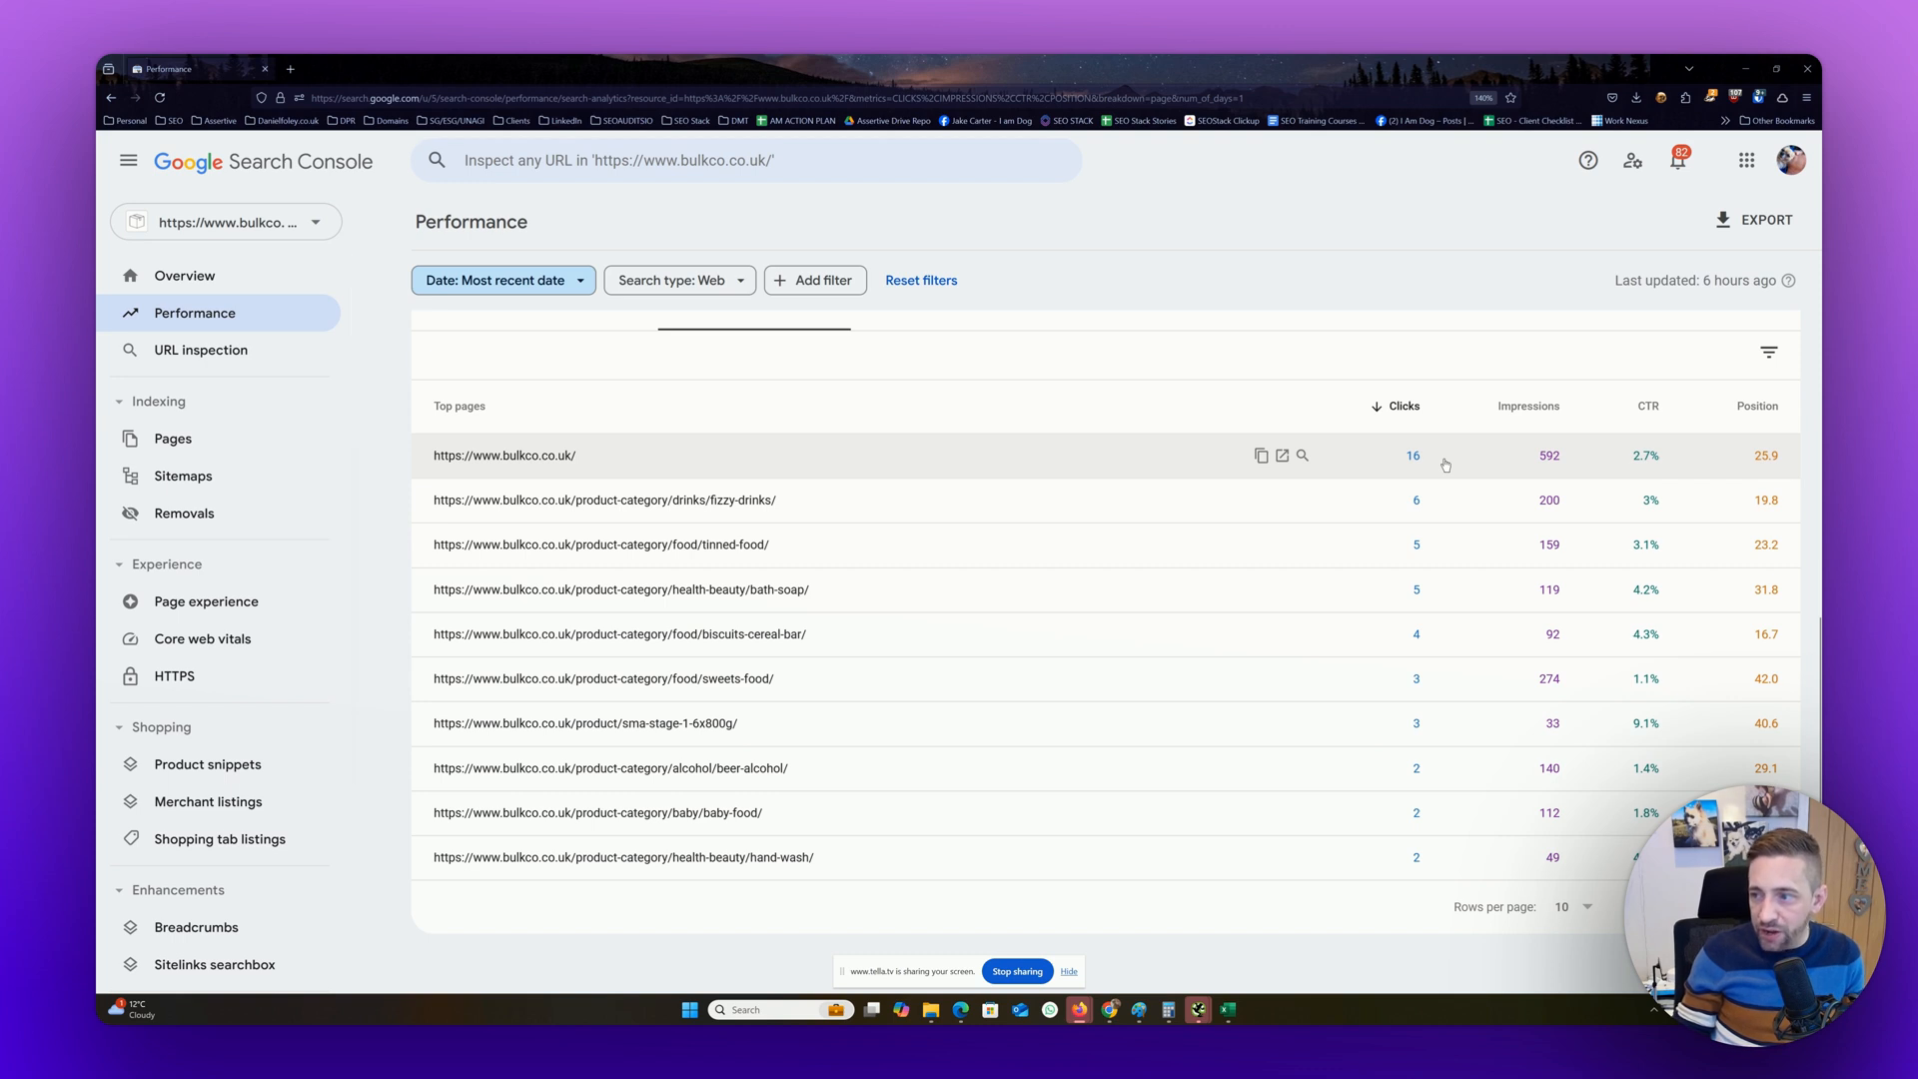
pyautogui.scroll(3, 1447, 464)
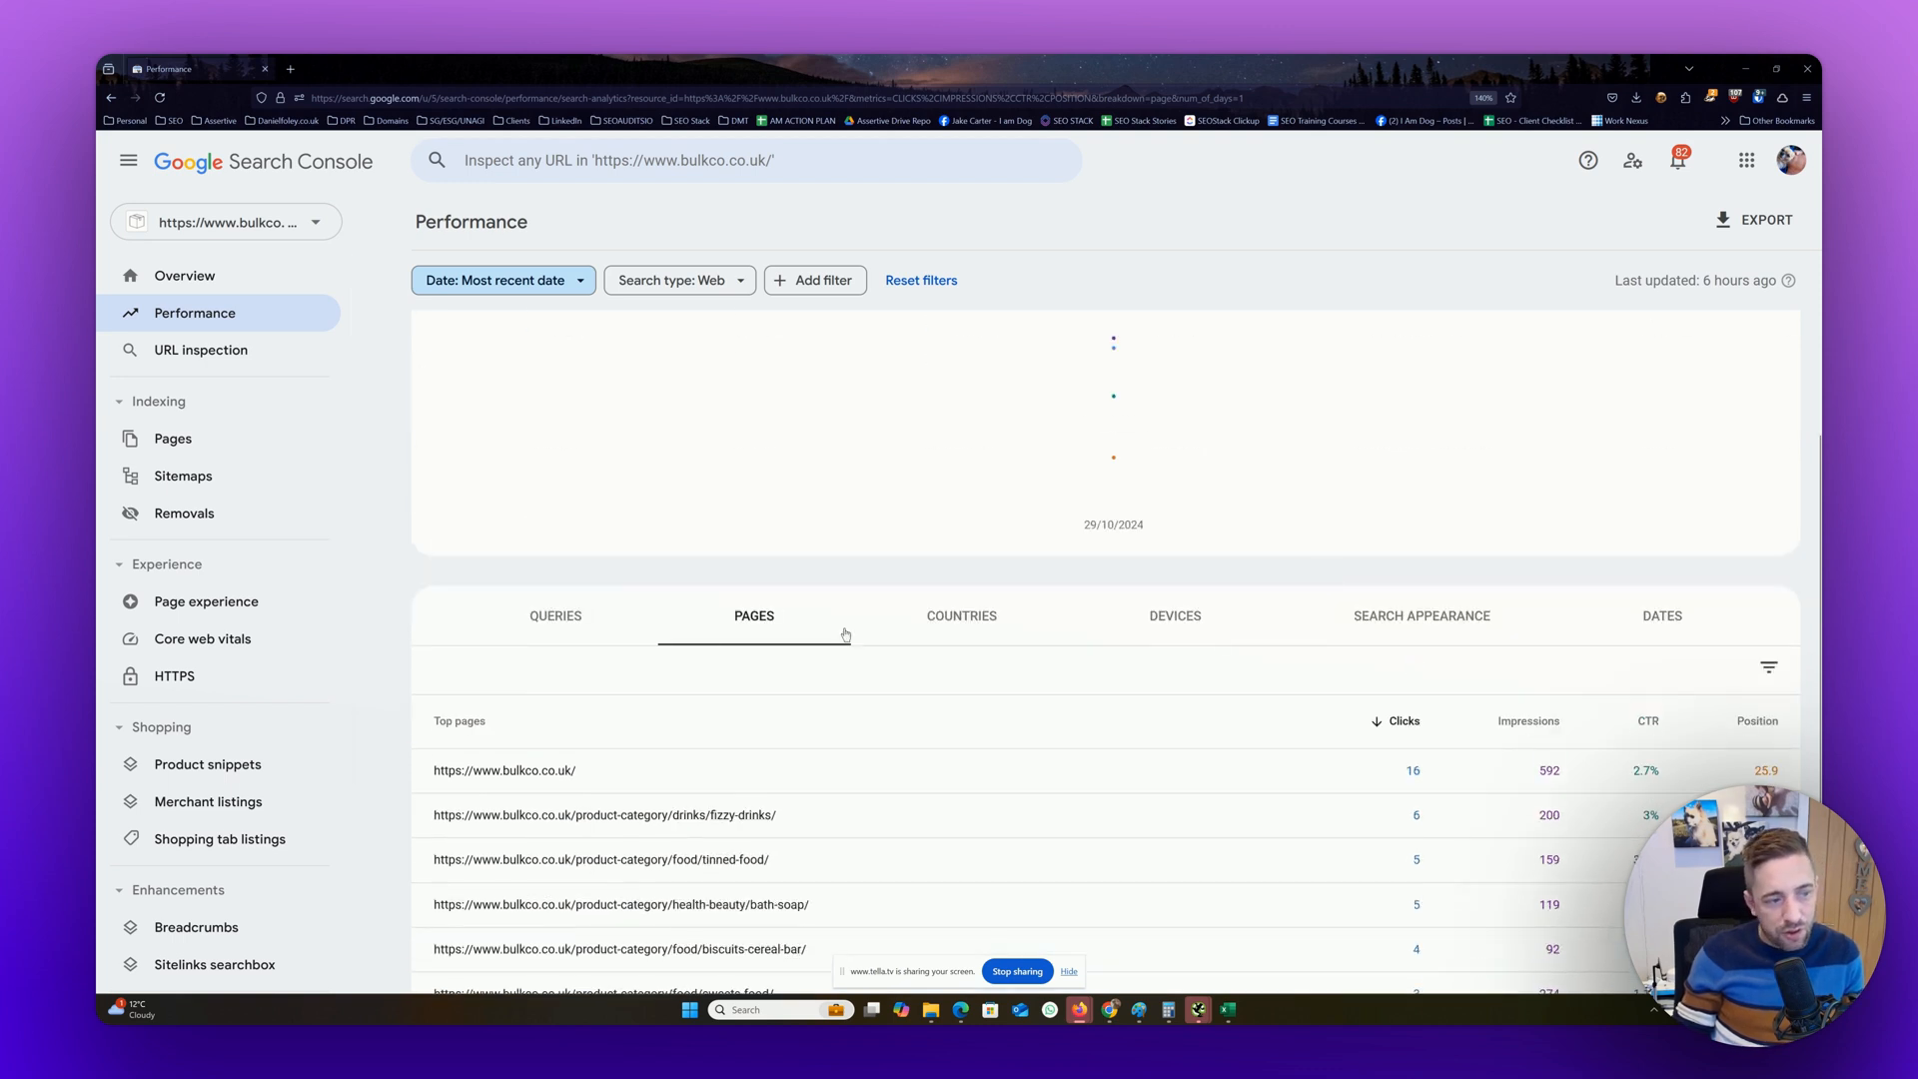
# Switch the performance table to queries and review the most recent date's top queries
pyautogui.click(563, 612)
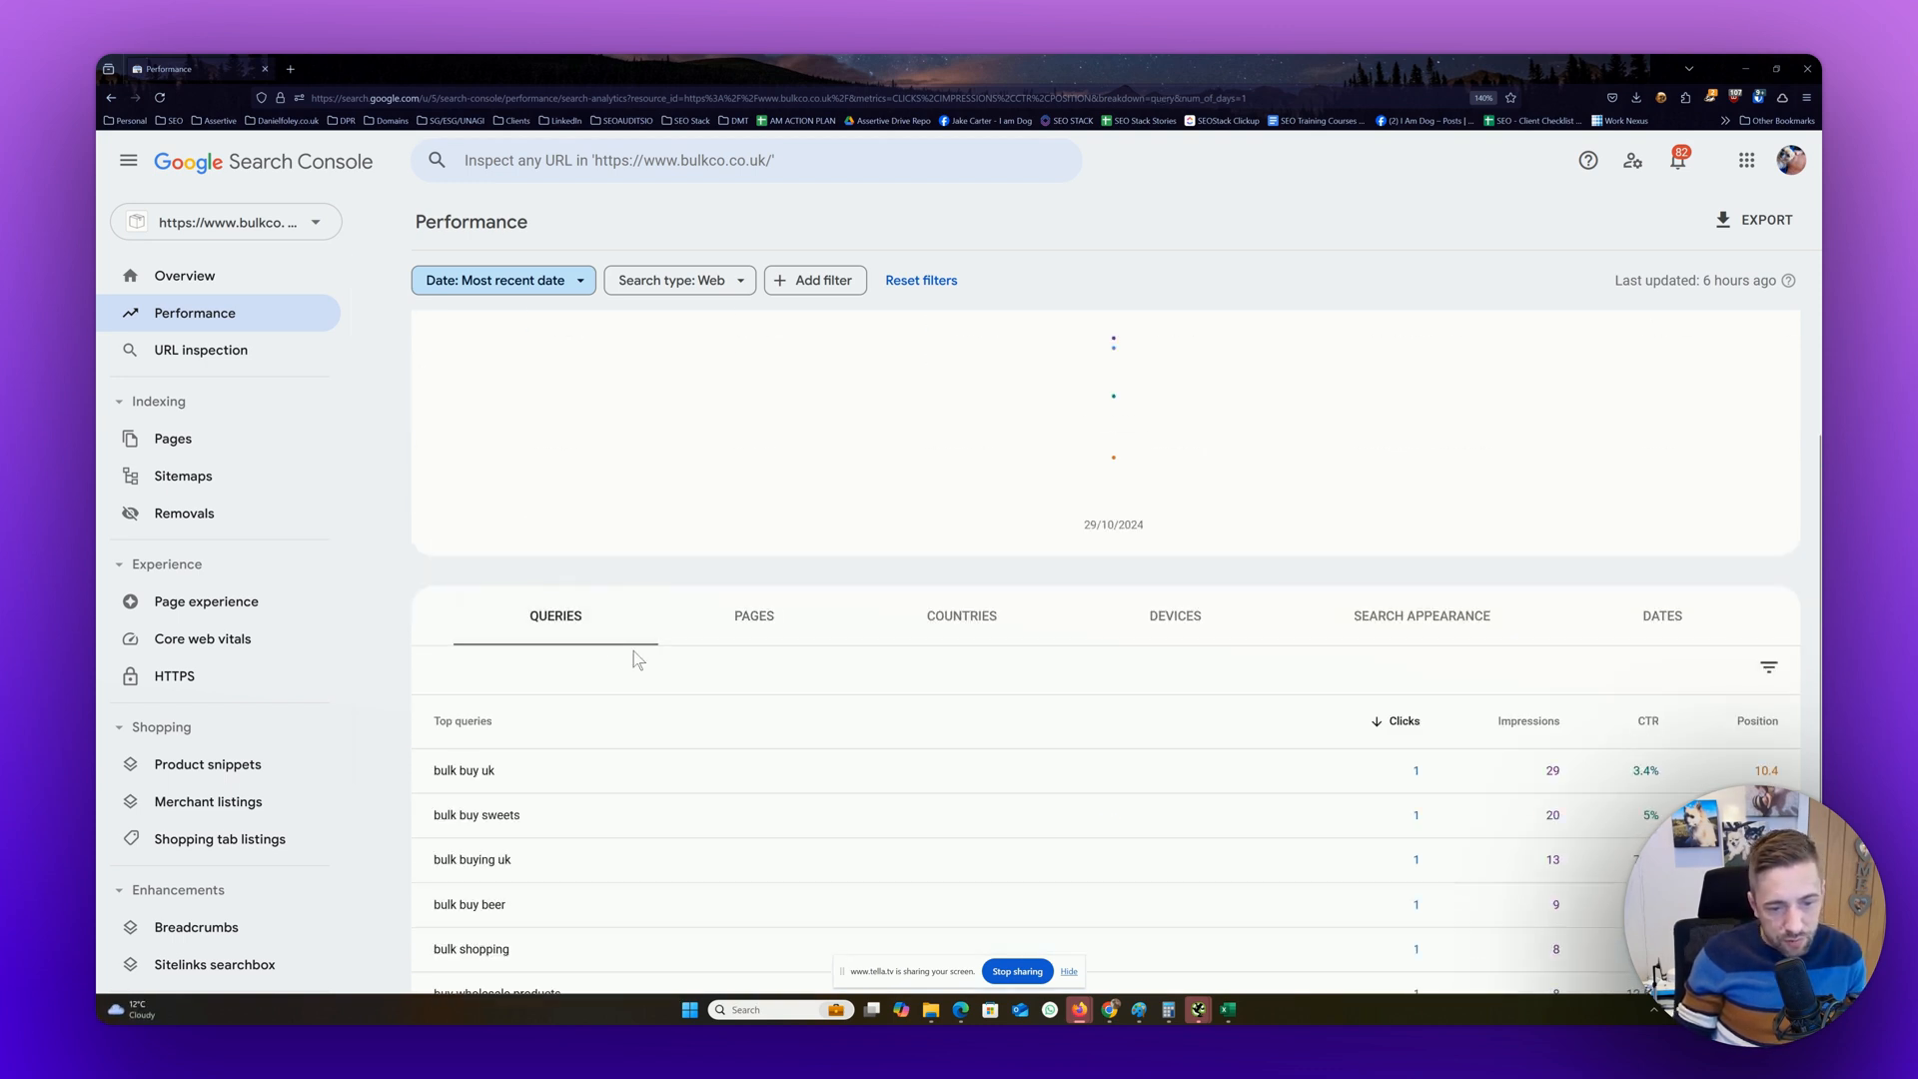
pyautogui.scroll(-3, 633, 651)
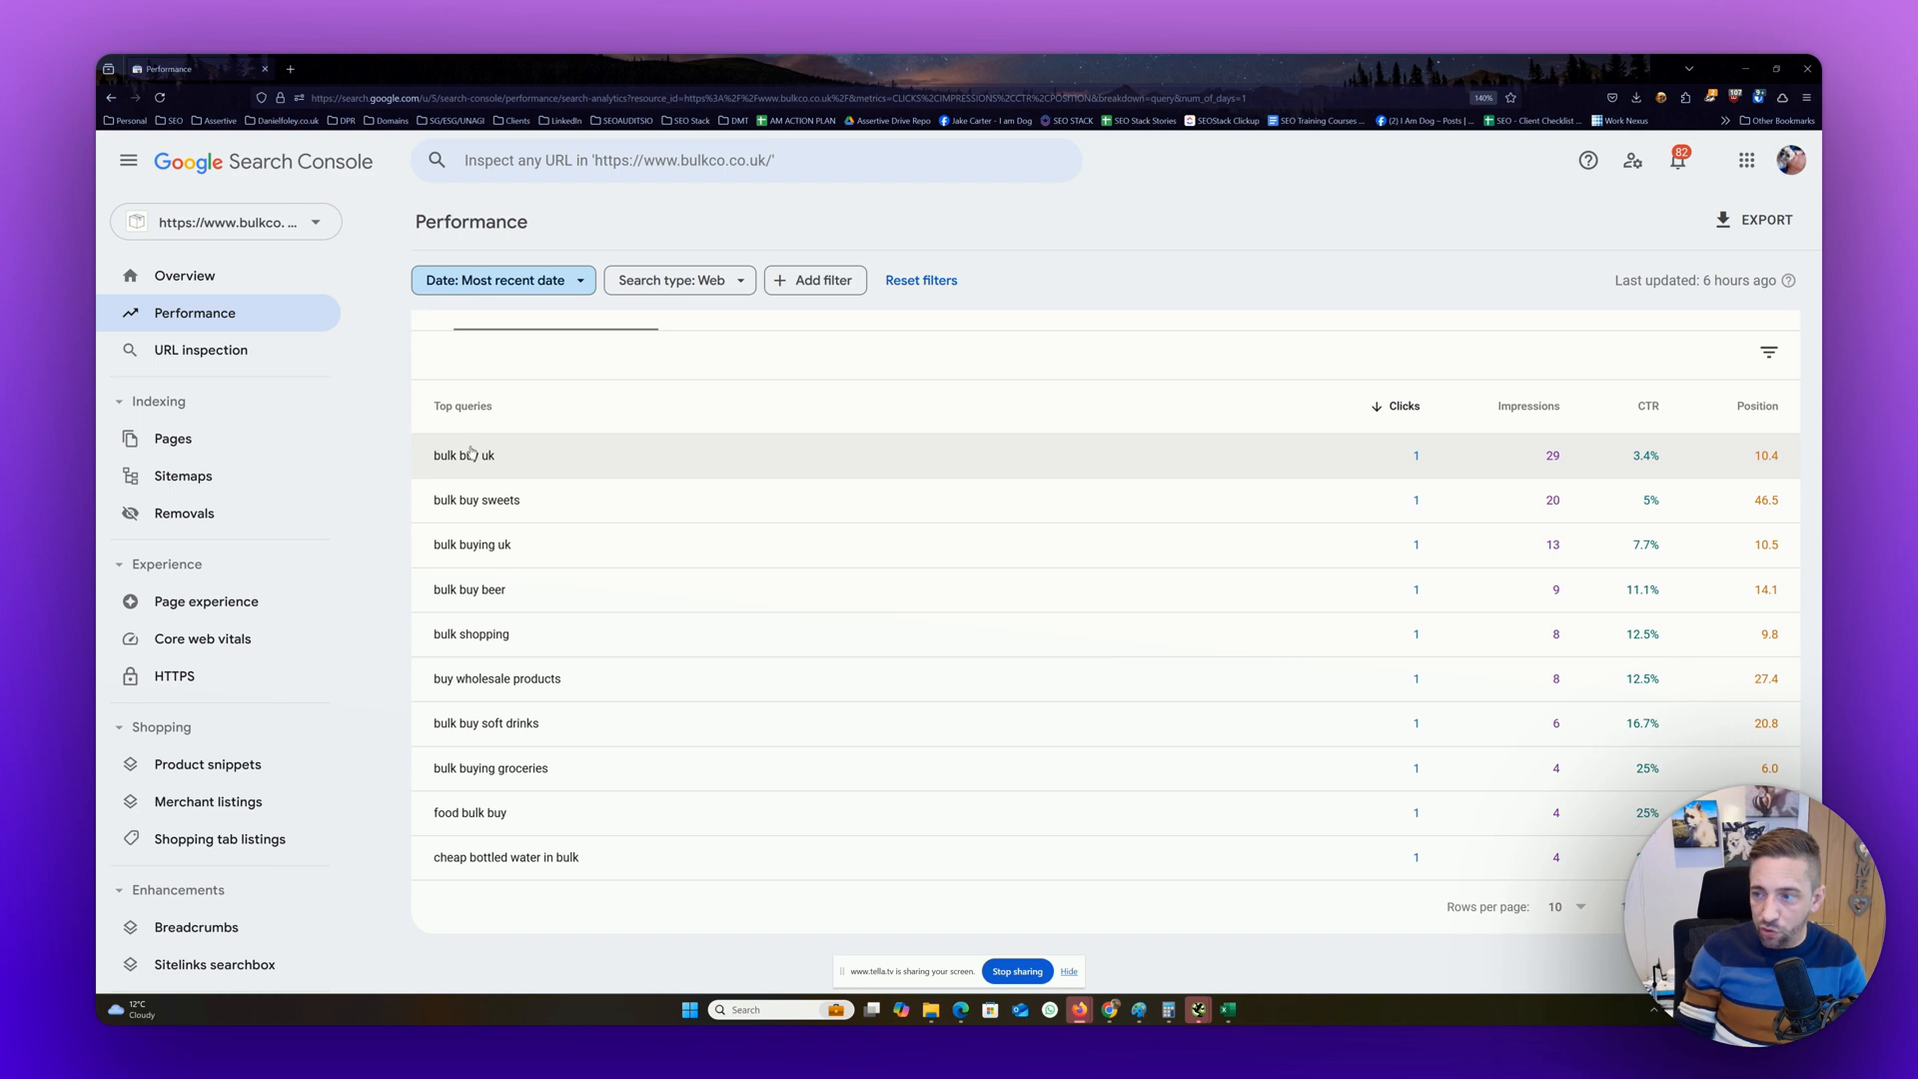
pyautogui.scroll(5, 690, 360)
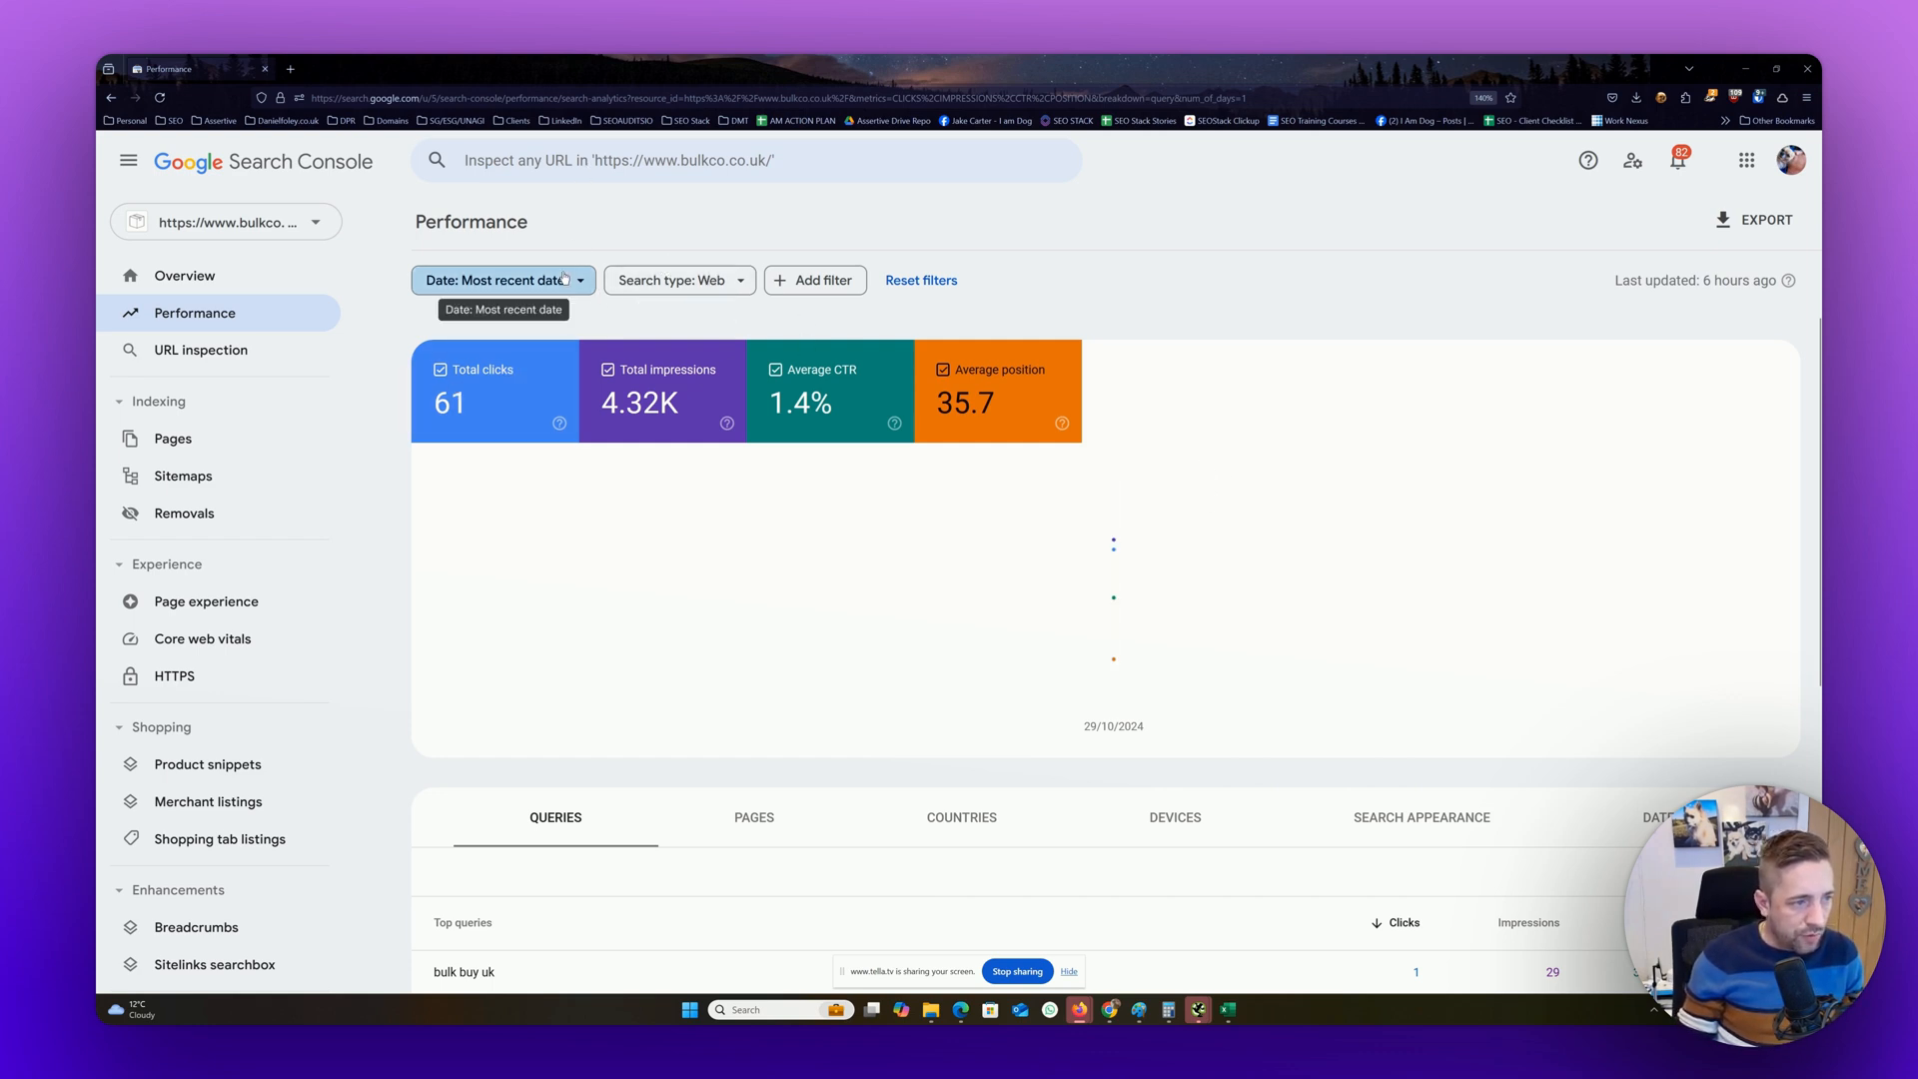
# Set the date range to the last 16 months
pyautogui.click(529, 283)
pyautogui.click(848, 640)
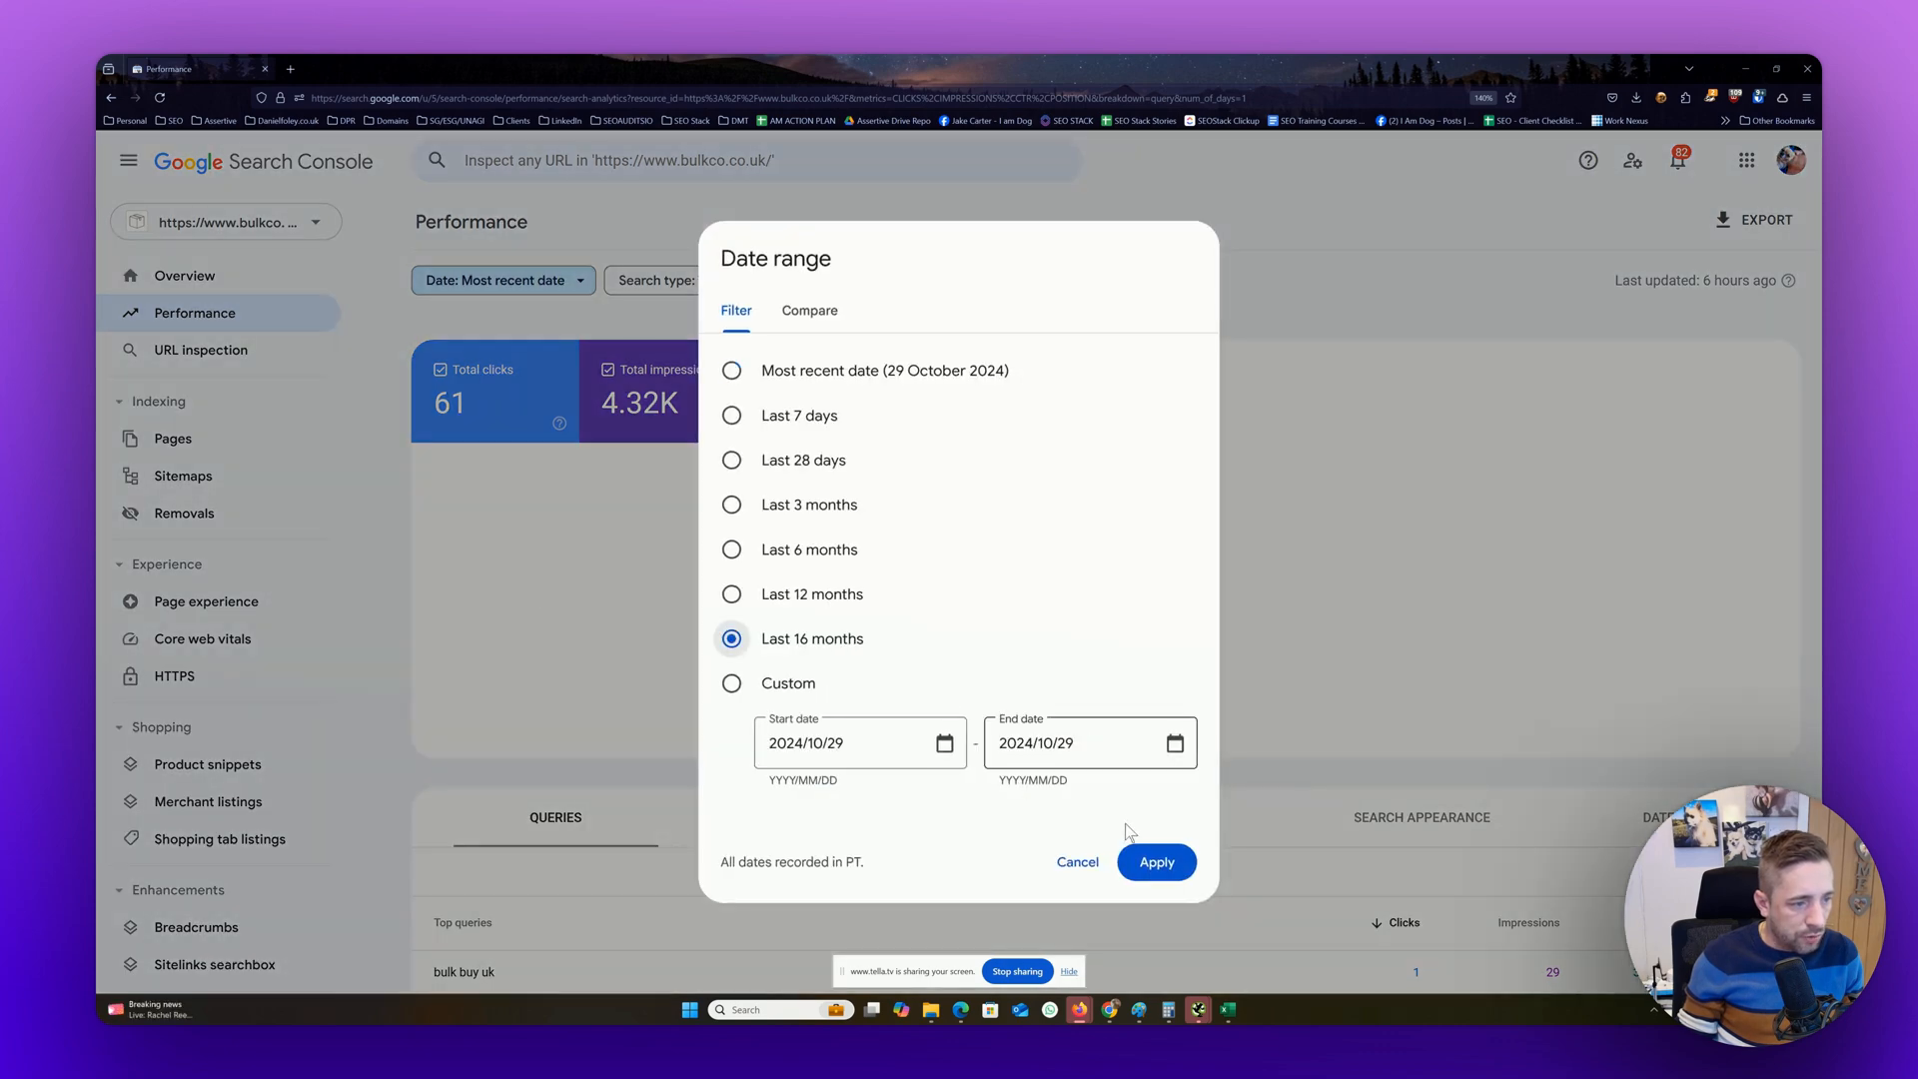
pyautogui.click(1147, 862)
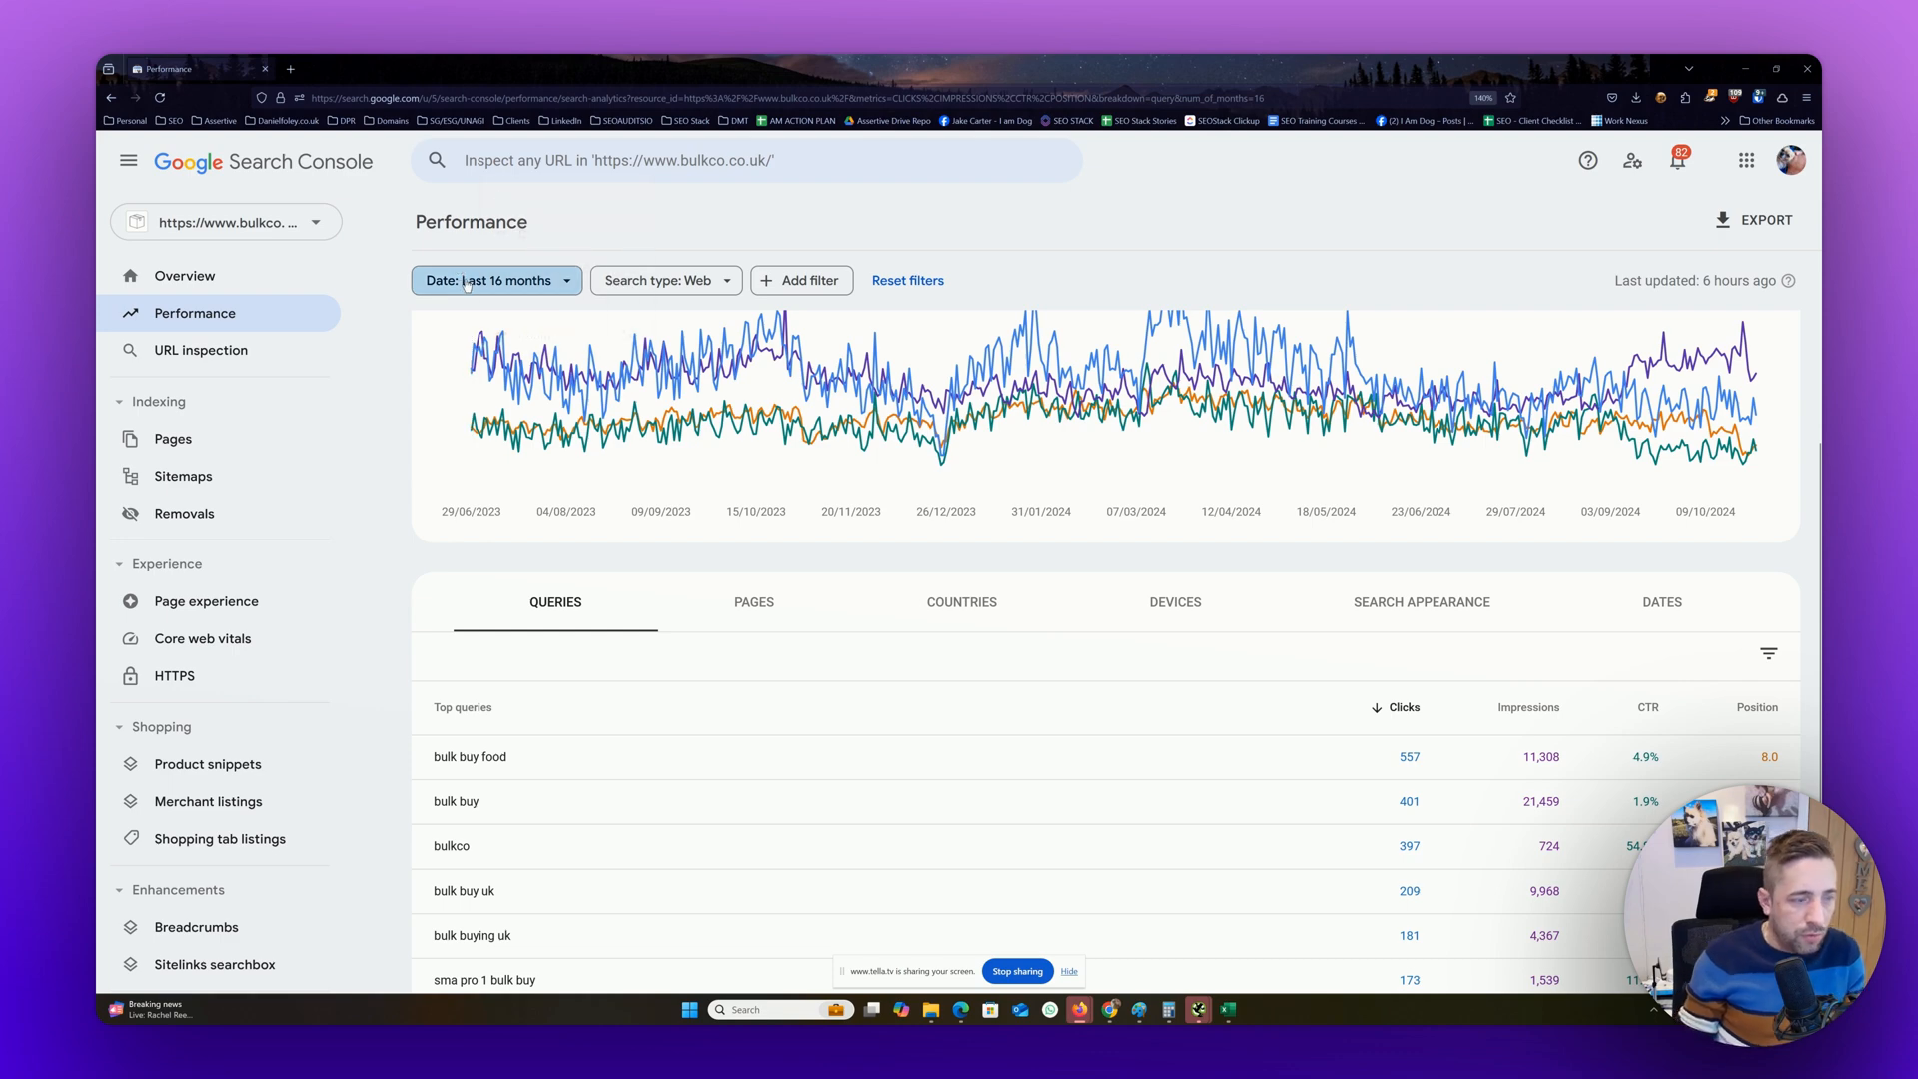
# Apply a date comparison of the last 3 months year over year
pyautogui.click(497, 281)
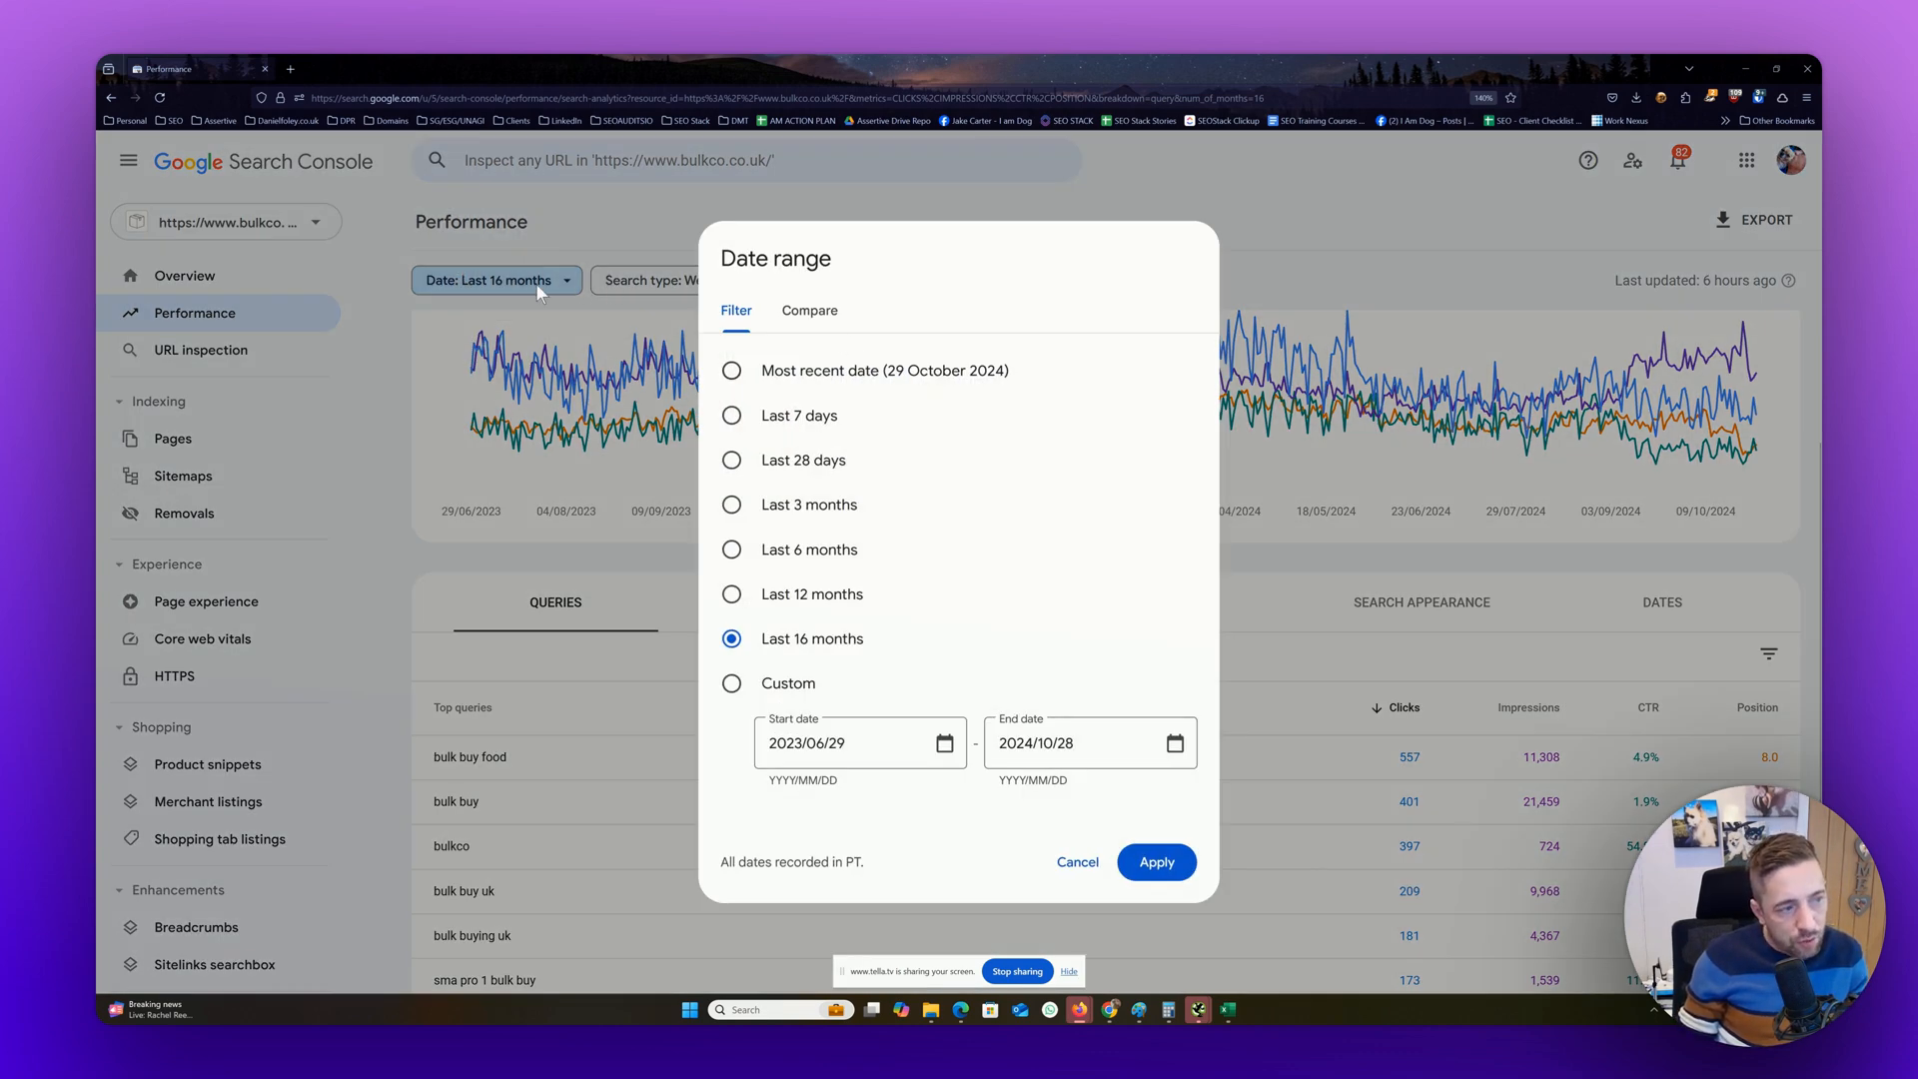
pyautogui.click(813, 310)
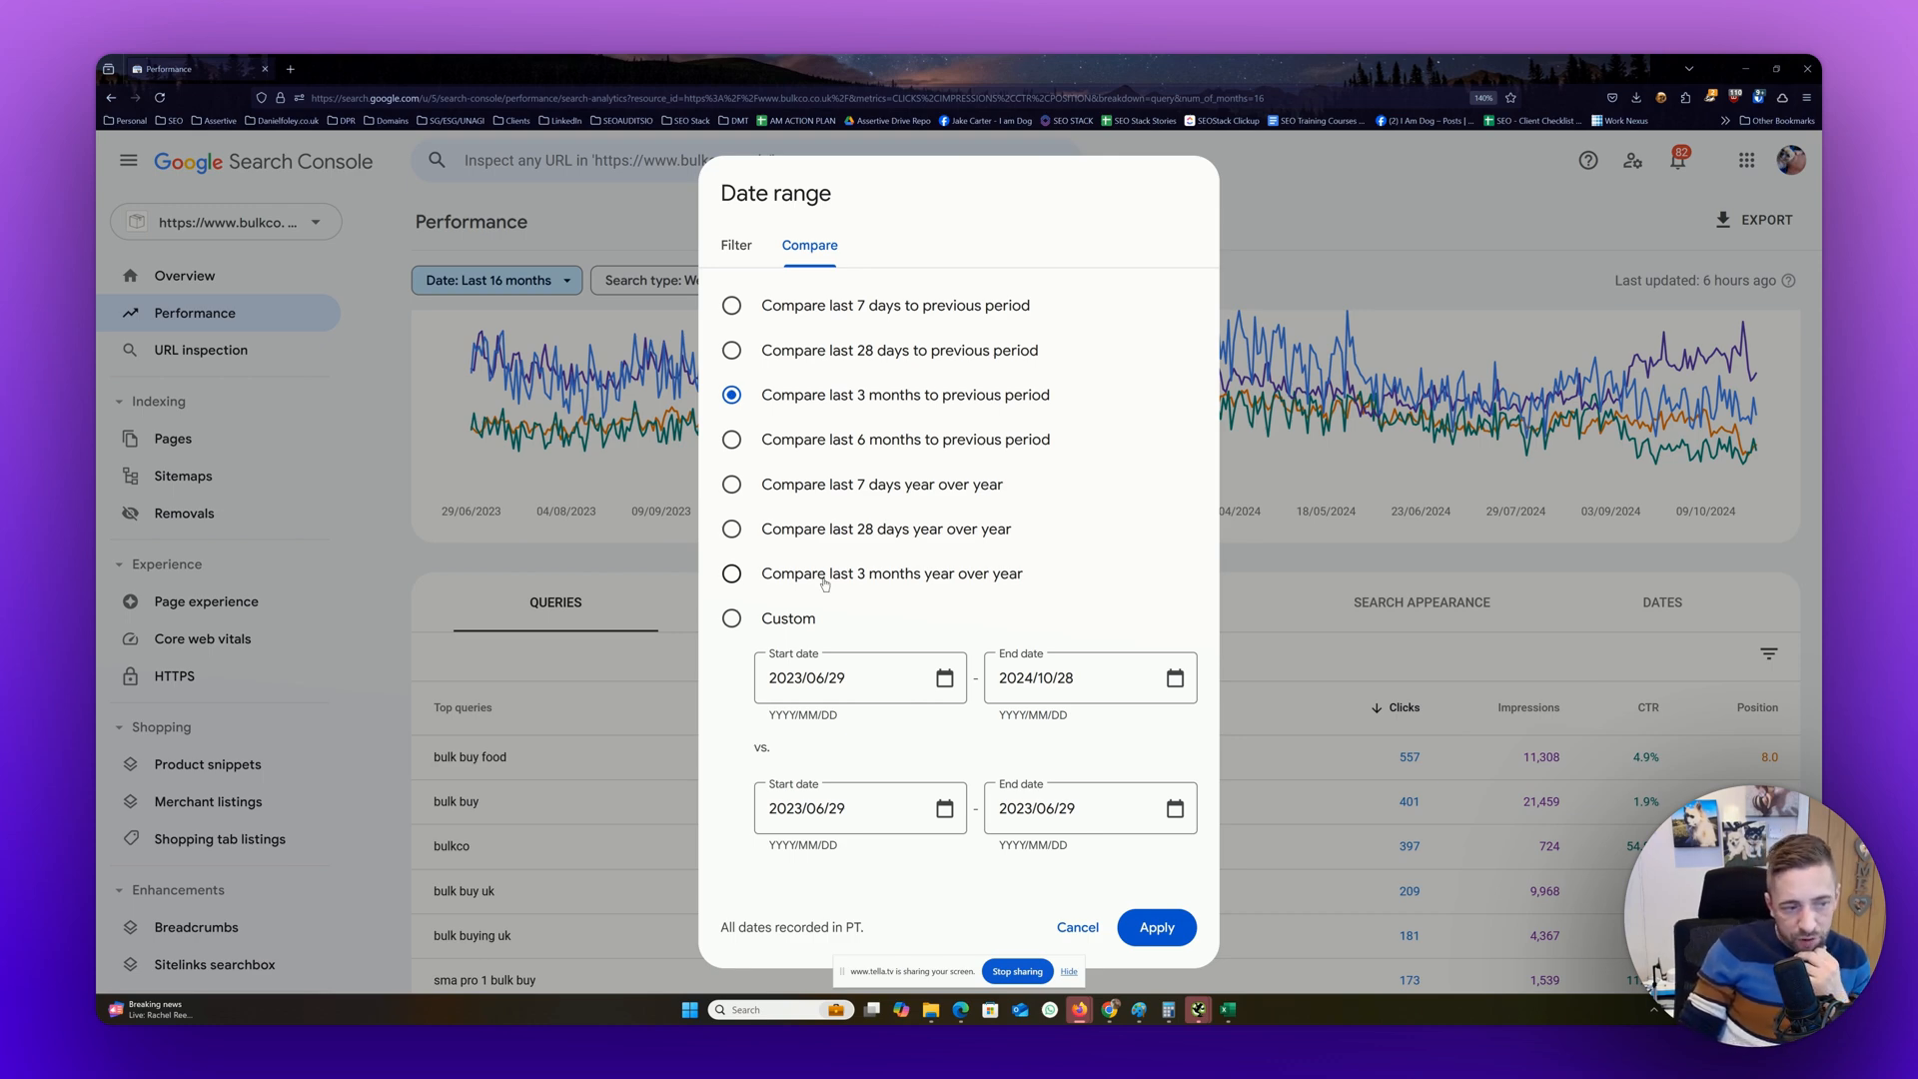
pyautogui.click(824, 579)
pyautogui.click(1158, 927)
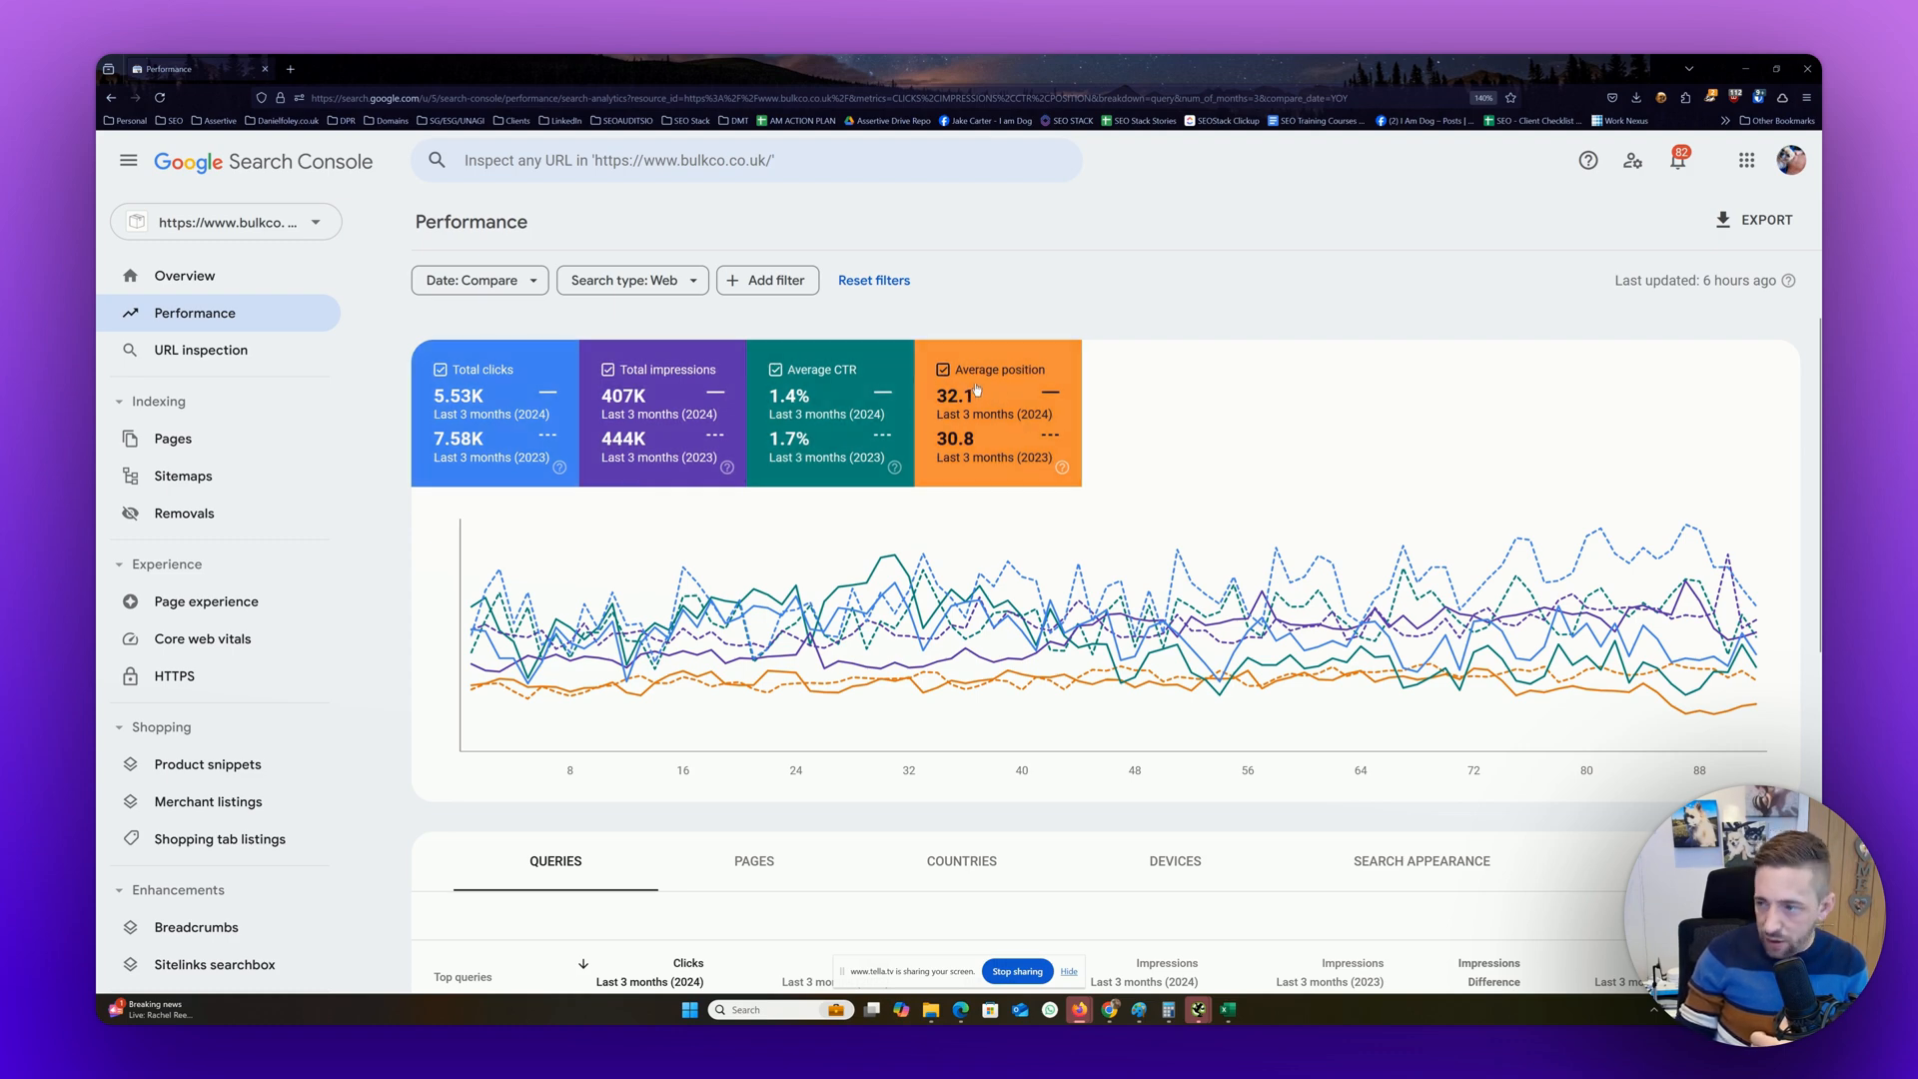
# Sort the queries by clicks difference with the largest losses first and page through the declining queries
pyautogui.scroll(-6, 976, 388)
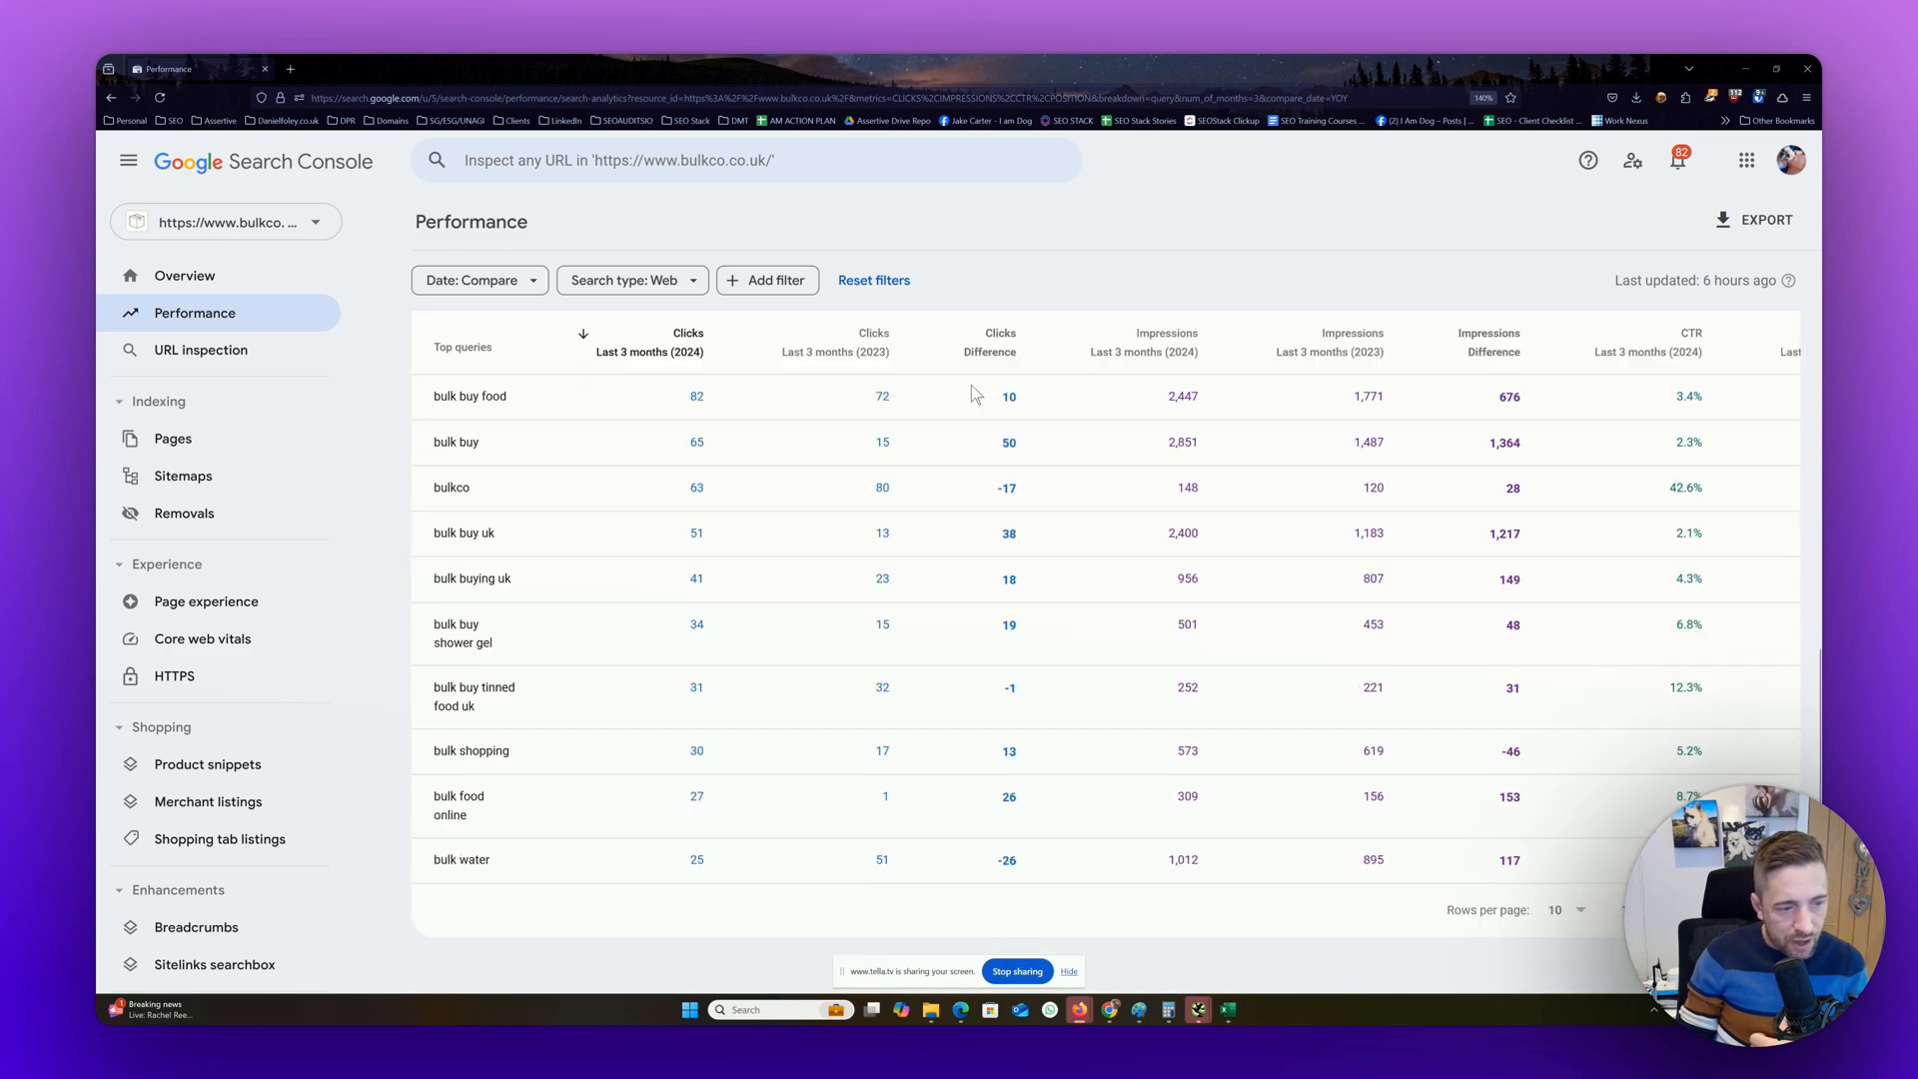
pyautogui.click(1004, 358)
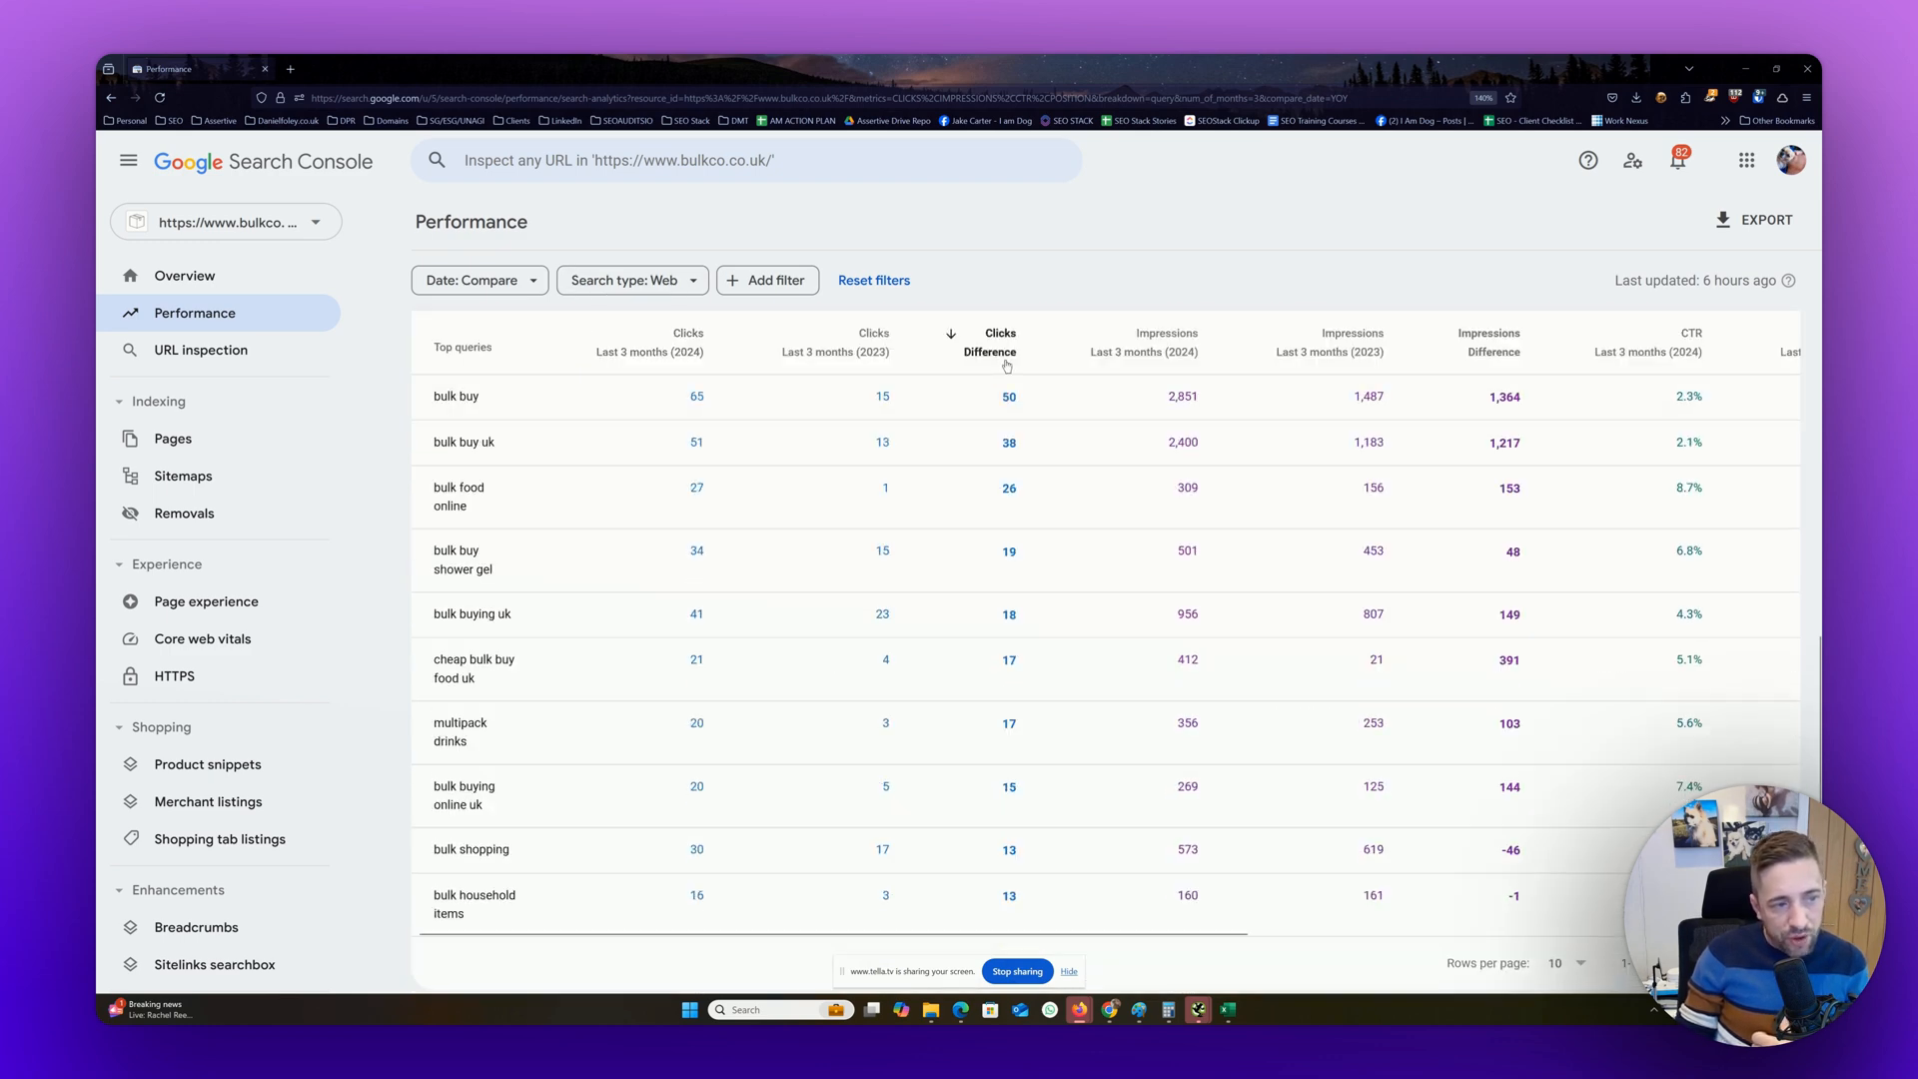
pyautogui.click(999, 345)
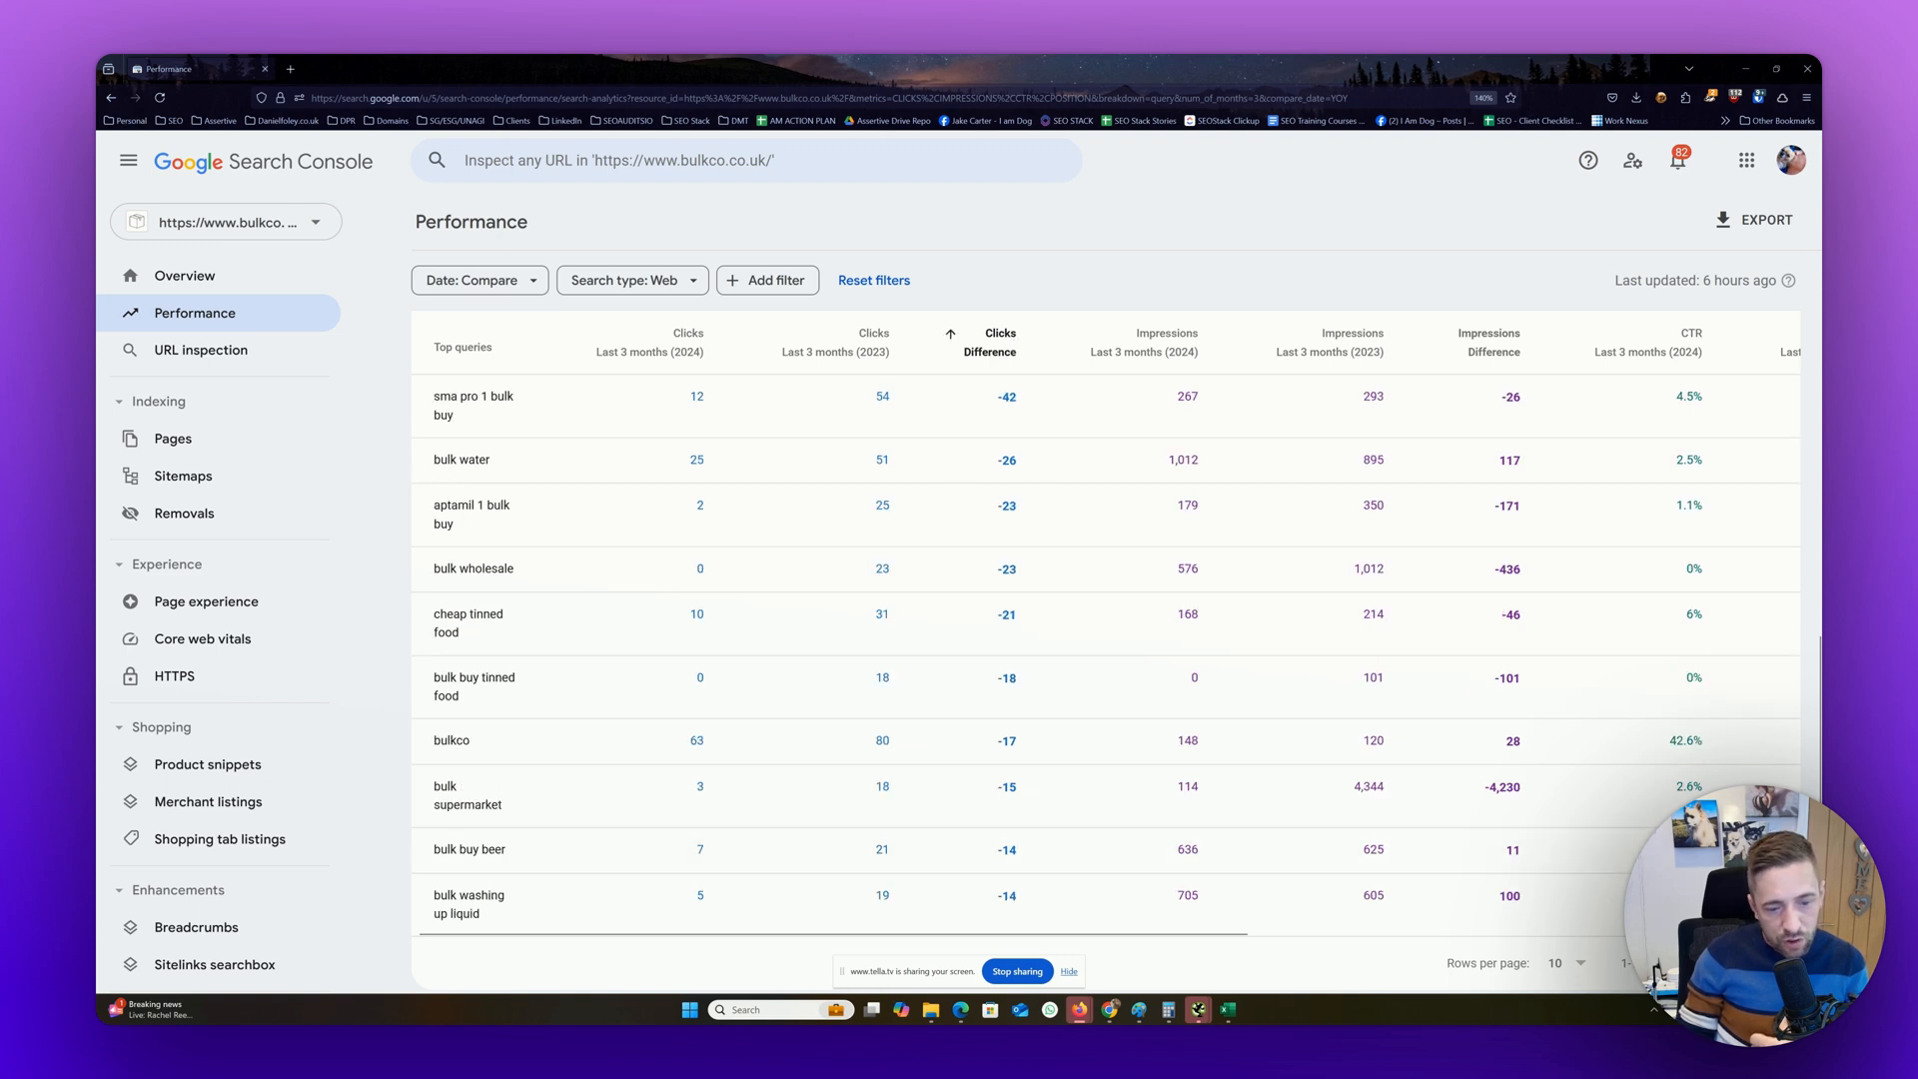
pyautogui.click(1659, 971)
pyautogui.scroll(-2, 1104, 630)
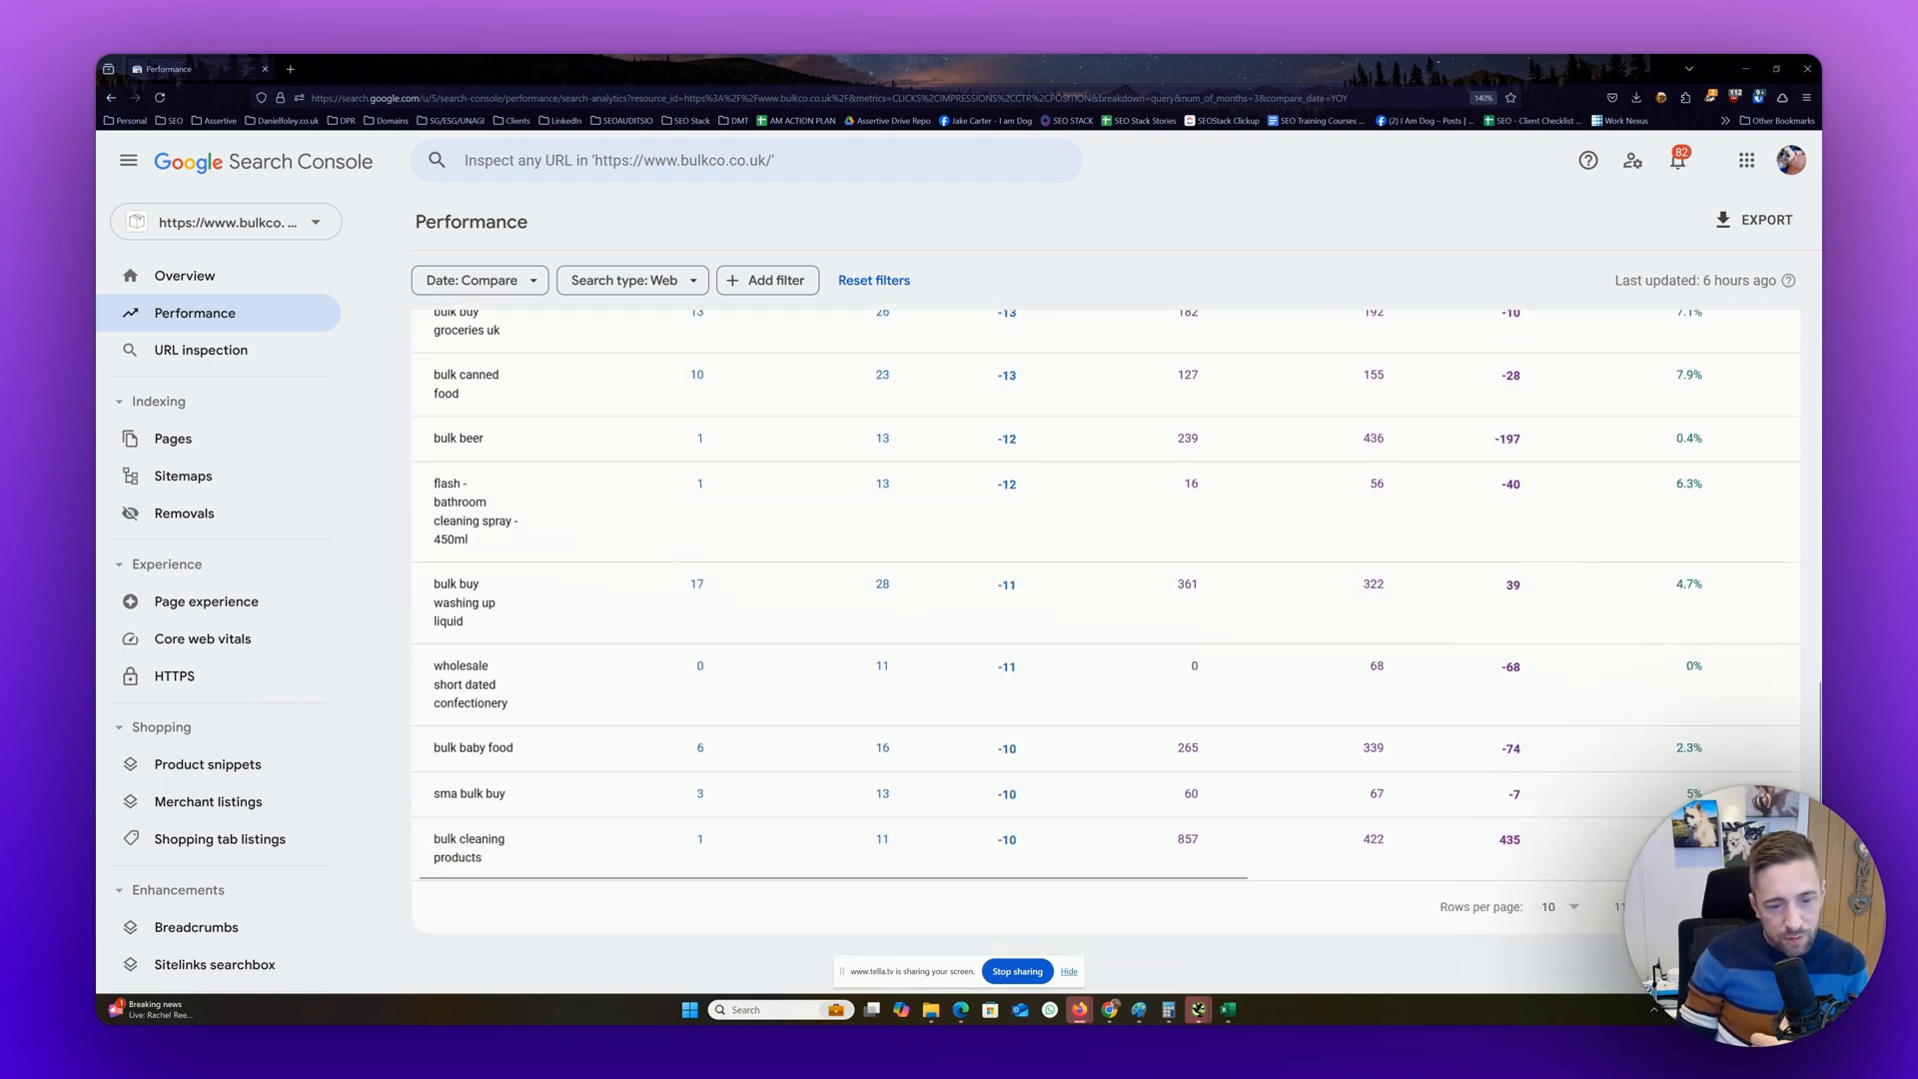
pyautogui.click(1770, 908)
pyautogui.click(1772, 907)
pyautogui.scroll(7, 1773, 908)
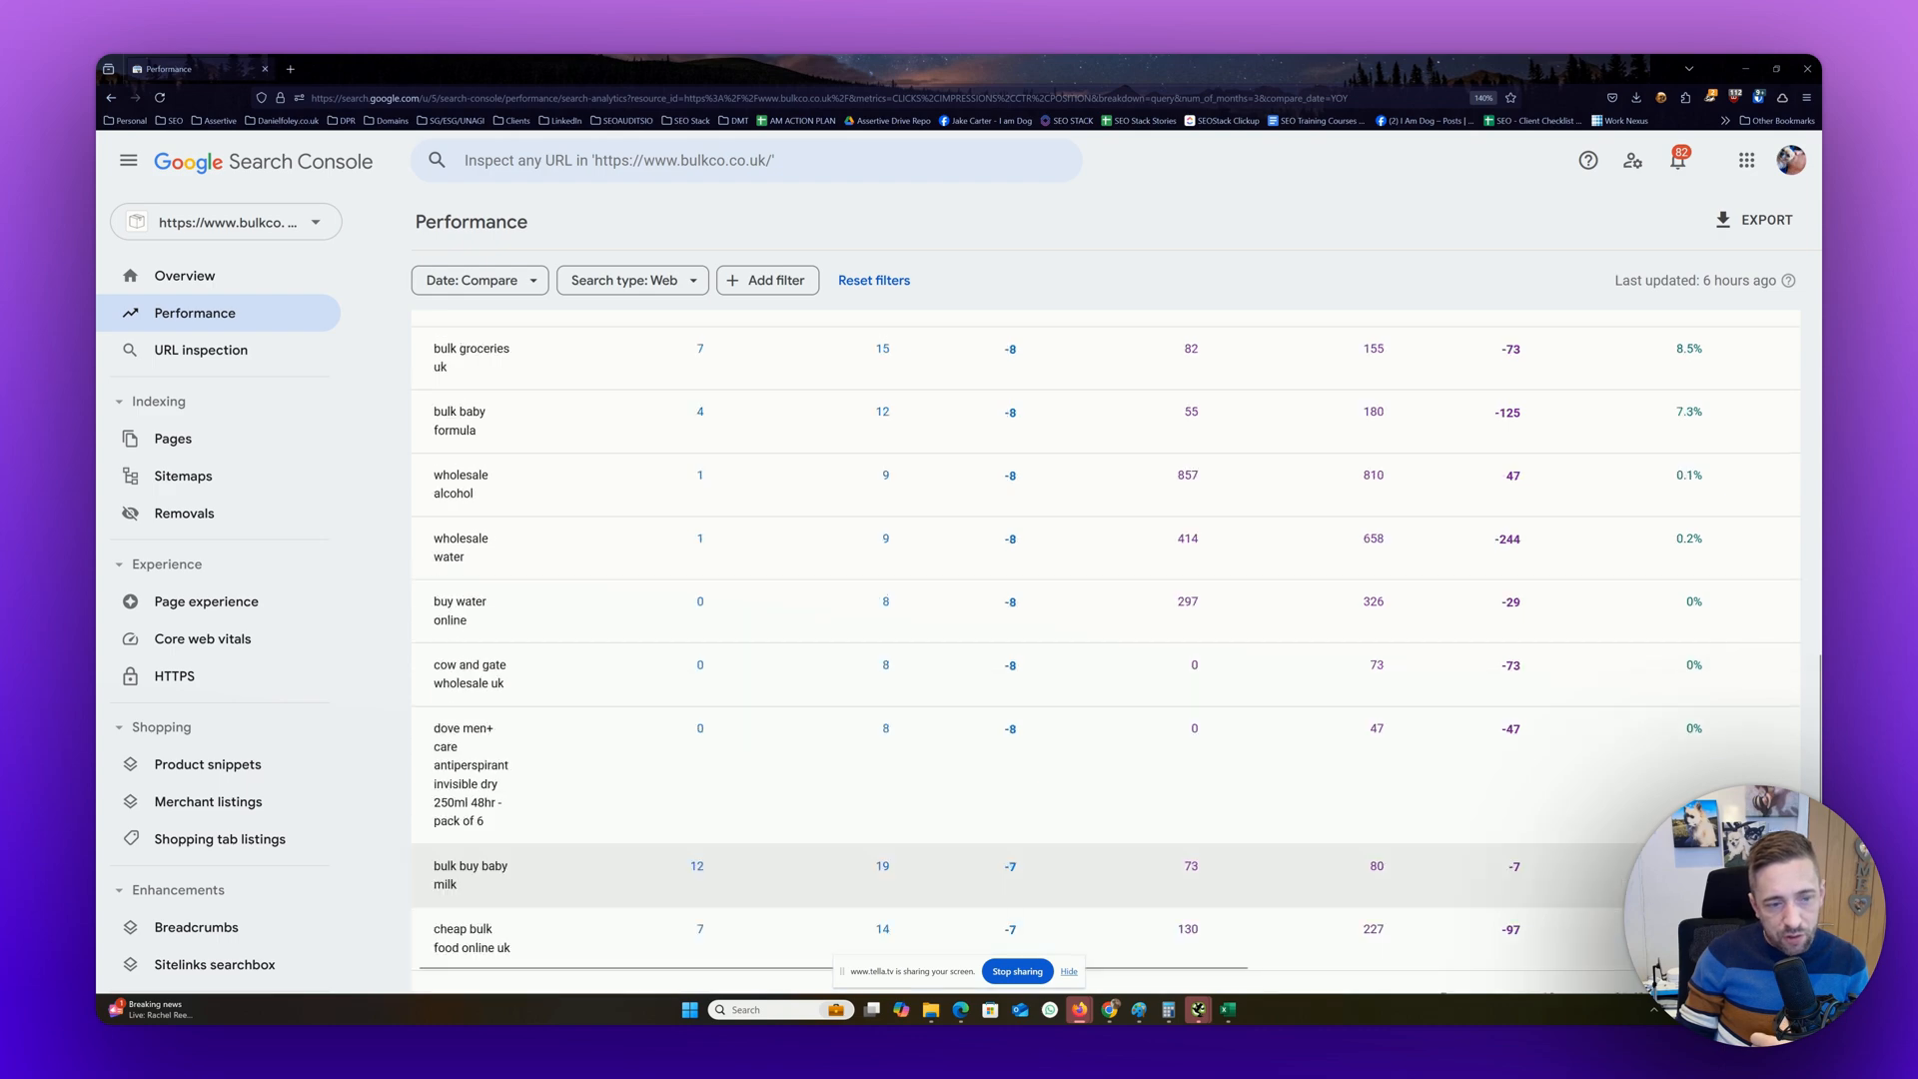
pyautogui.scroll(-3, 1181, 678)
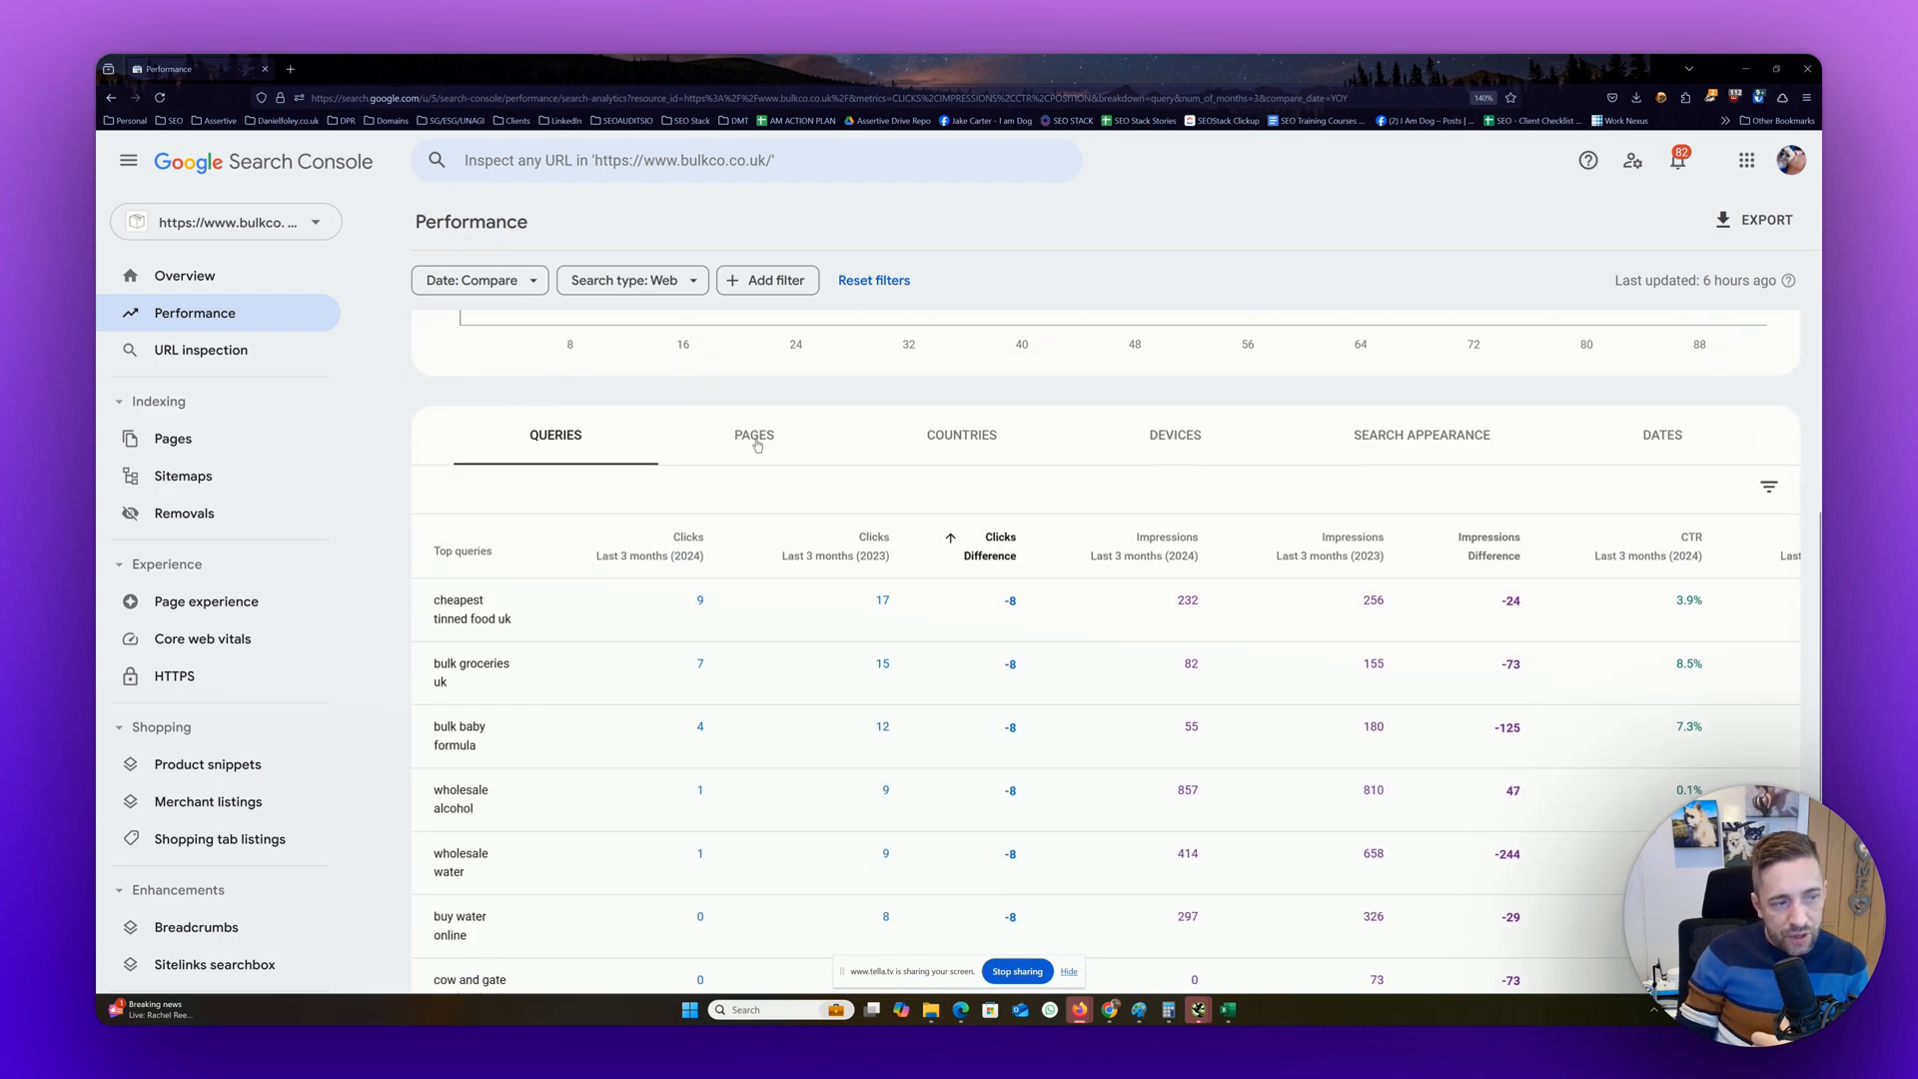
# Switch the table to pages and remove average CTR, average position and total impressions, keeping only total clicks
pyautogui.click(725, 434)
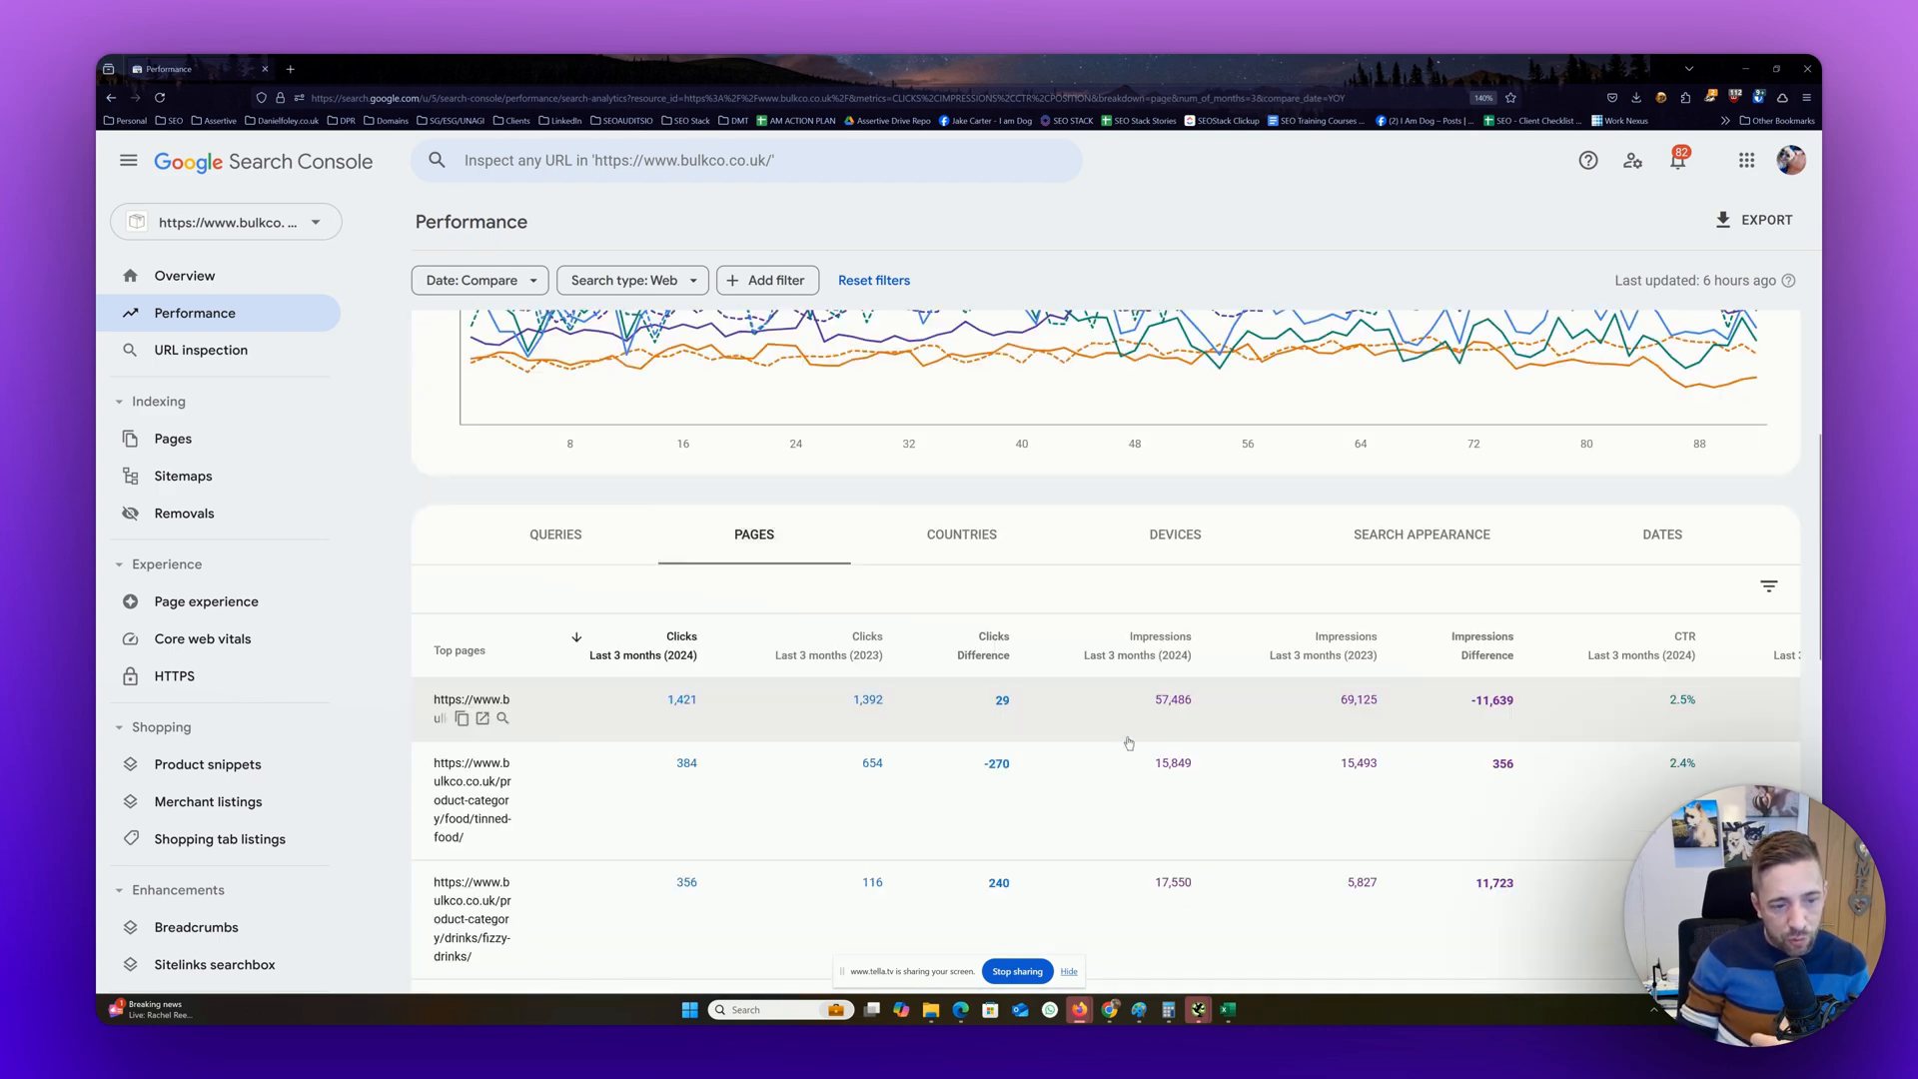
pyautogui.scroll(3, 1124, 744)
pyautogui.click(851, 442)
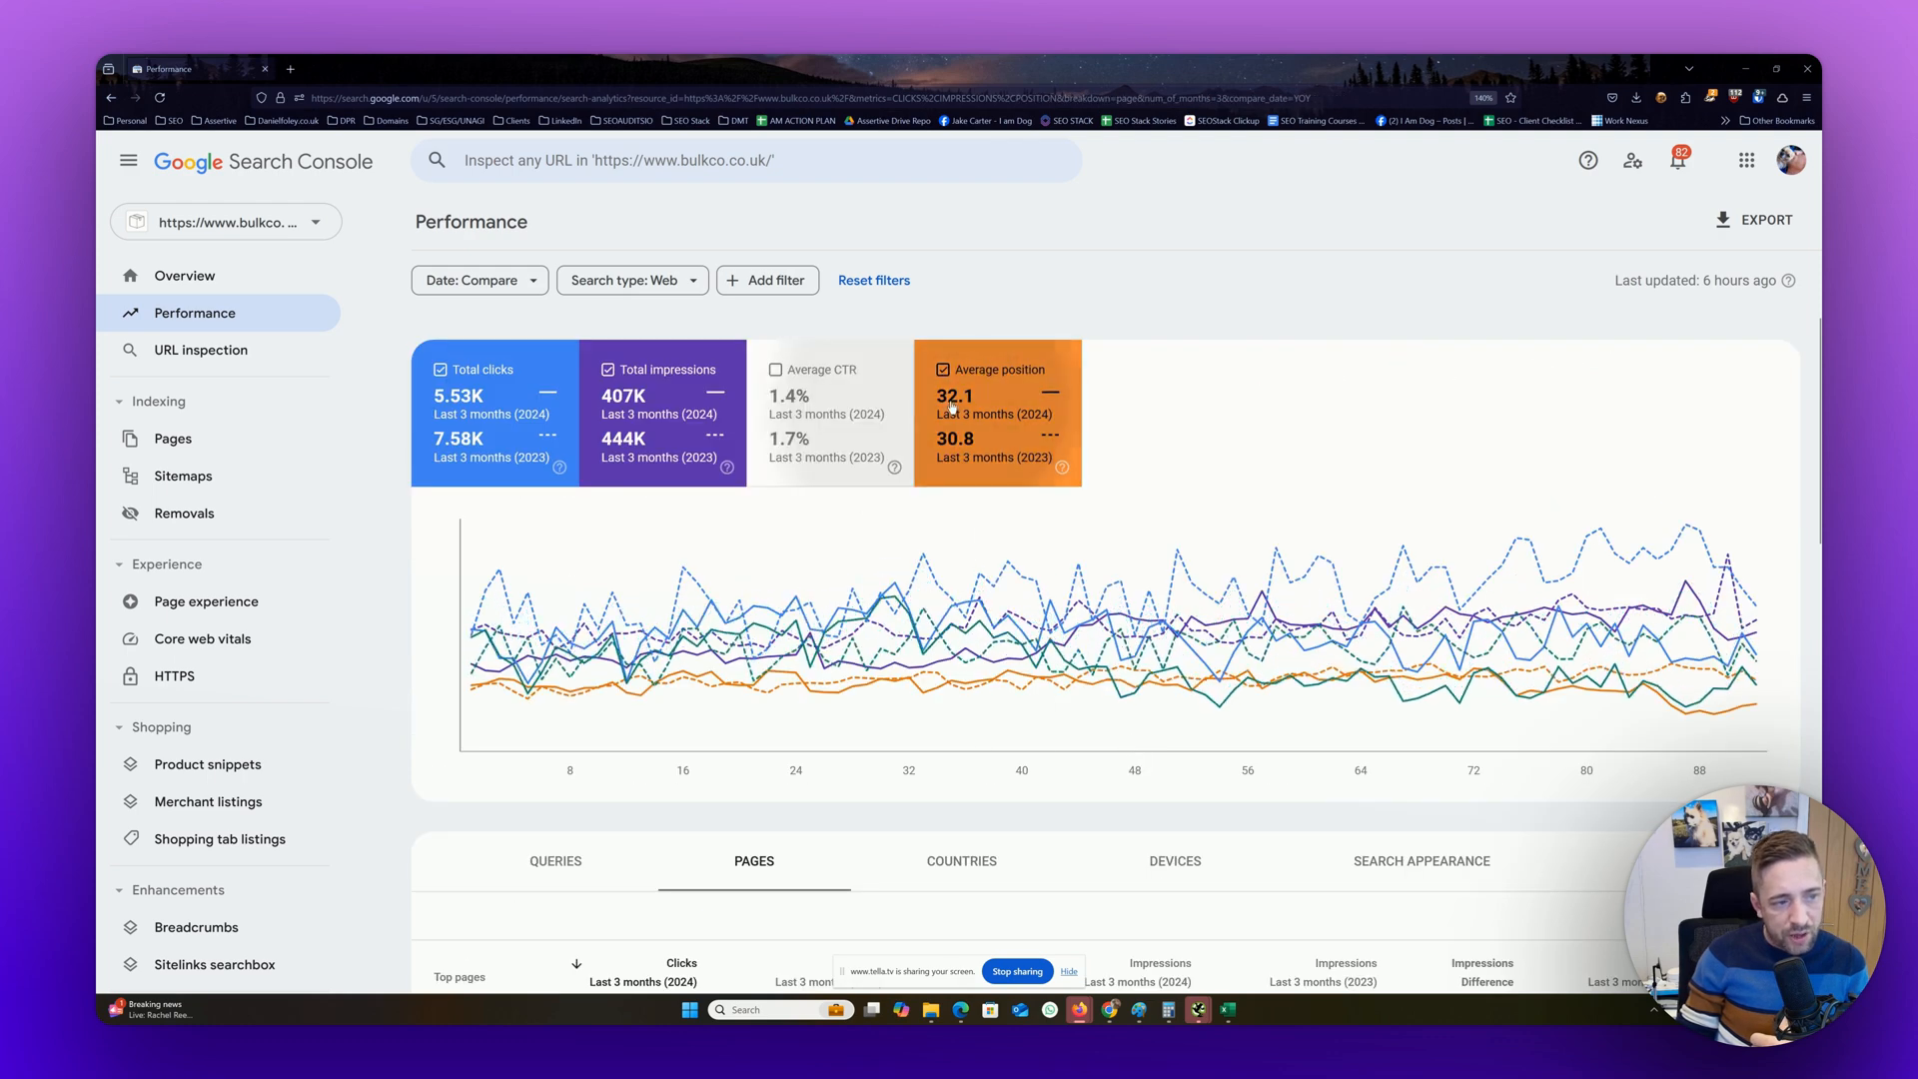
pyautogui.click(999, 419)
pyautogui.click(699, 394)
pyautogui.scroll(-5, 769, 413)
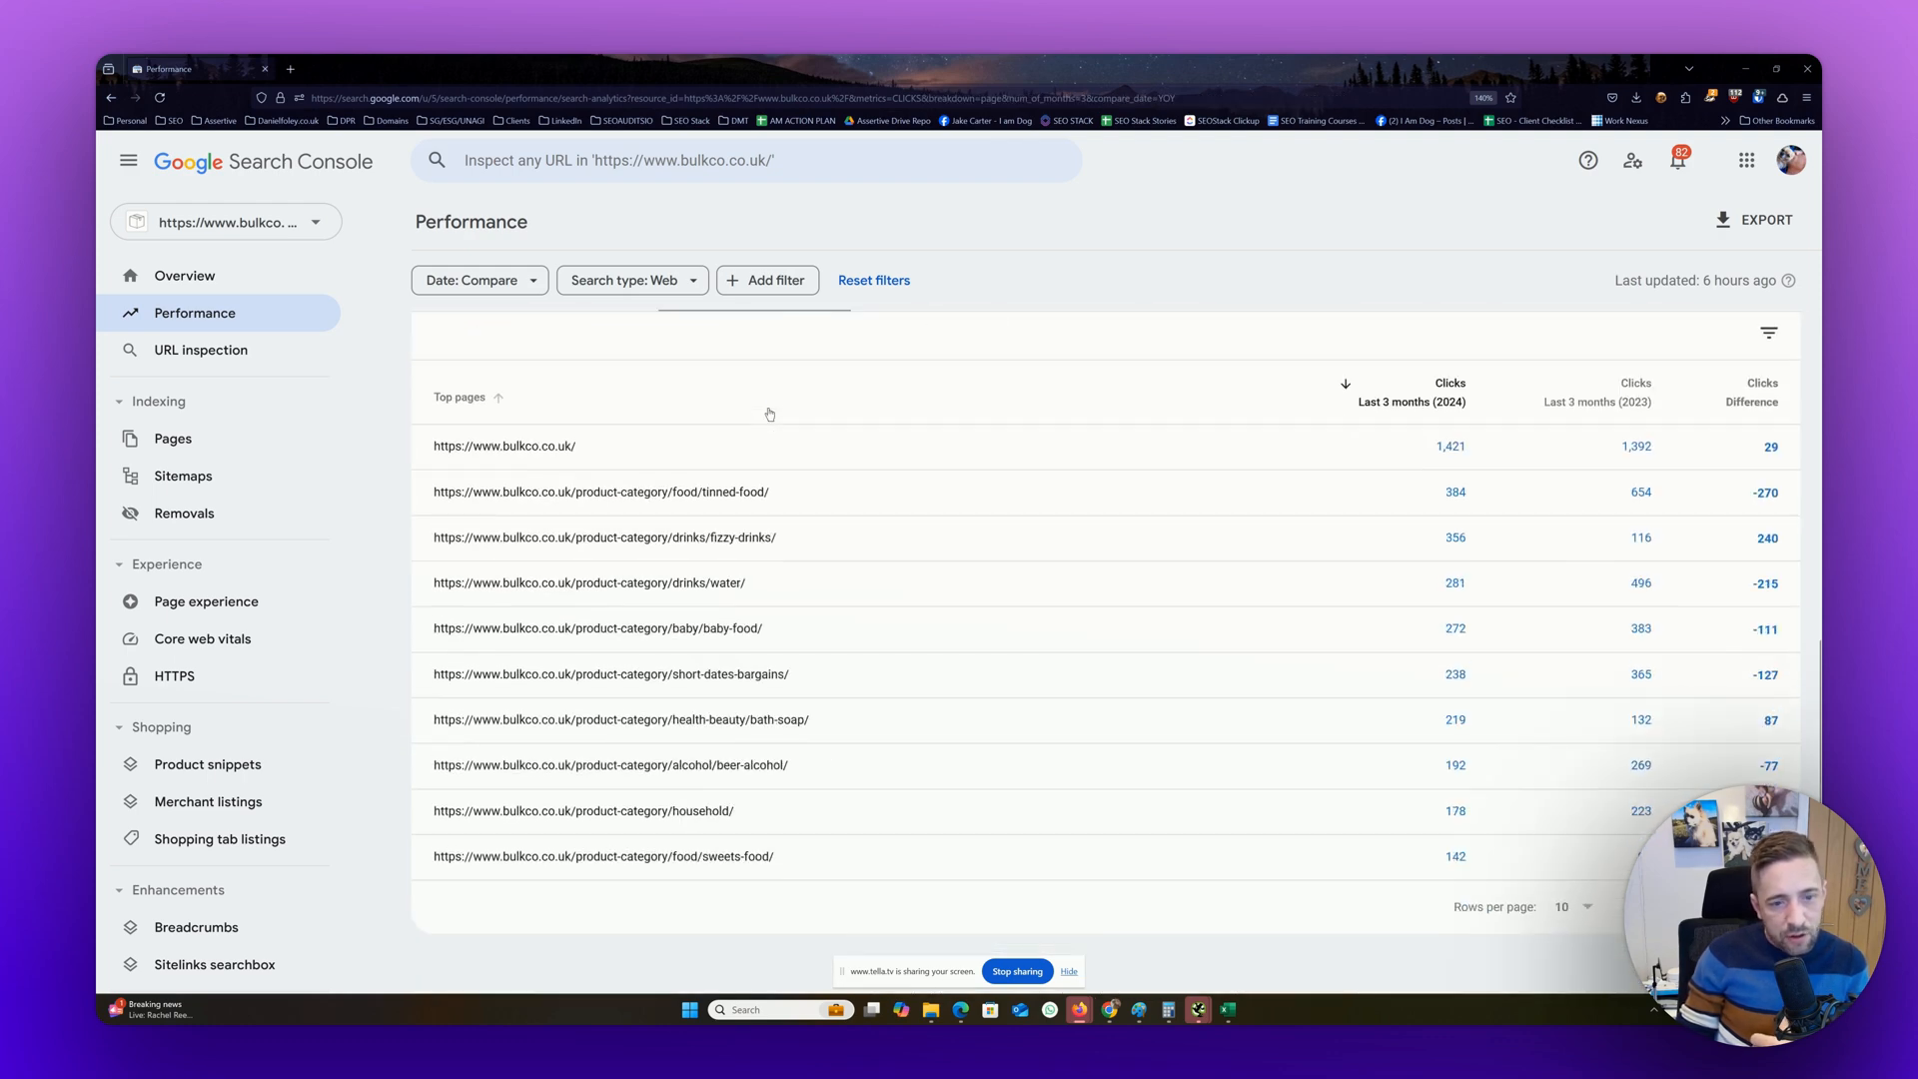
pyautogui.scroll(5, 770, 413)
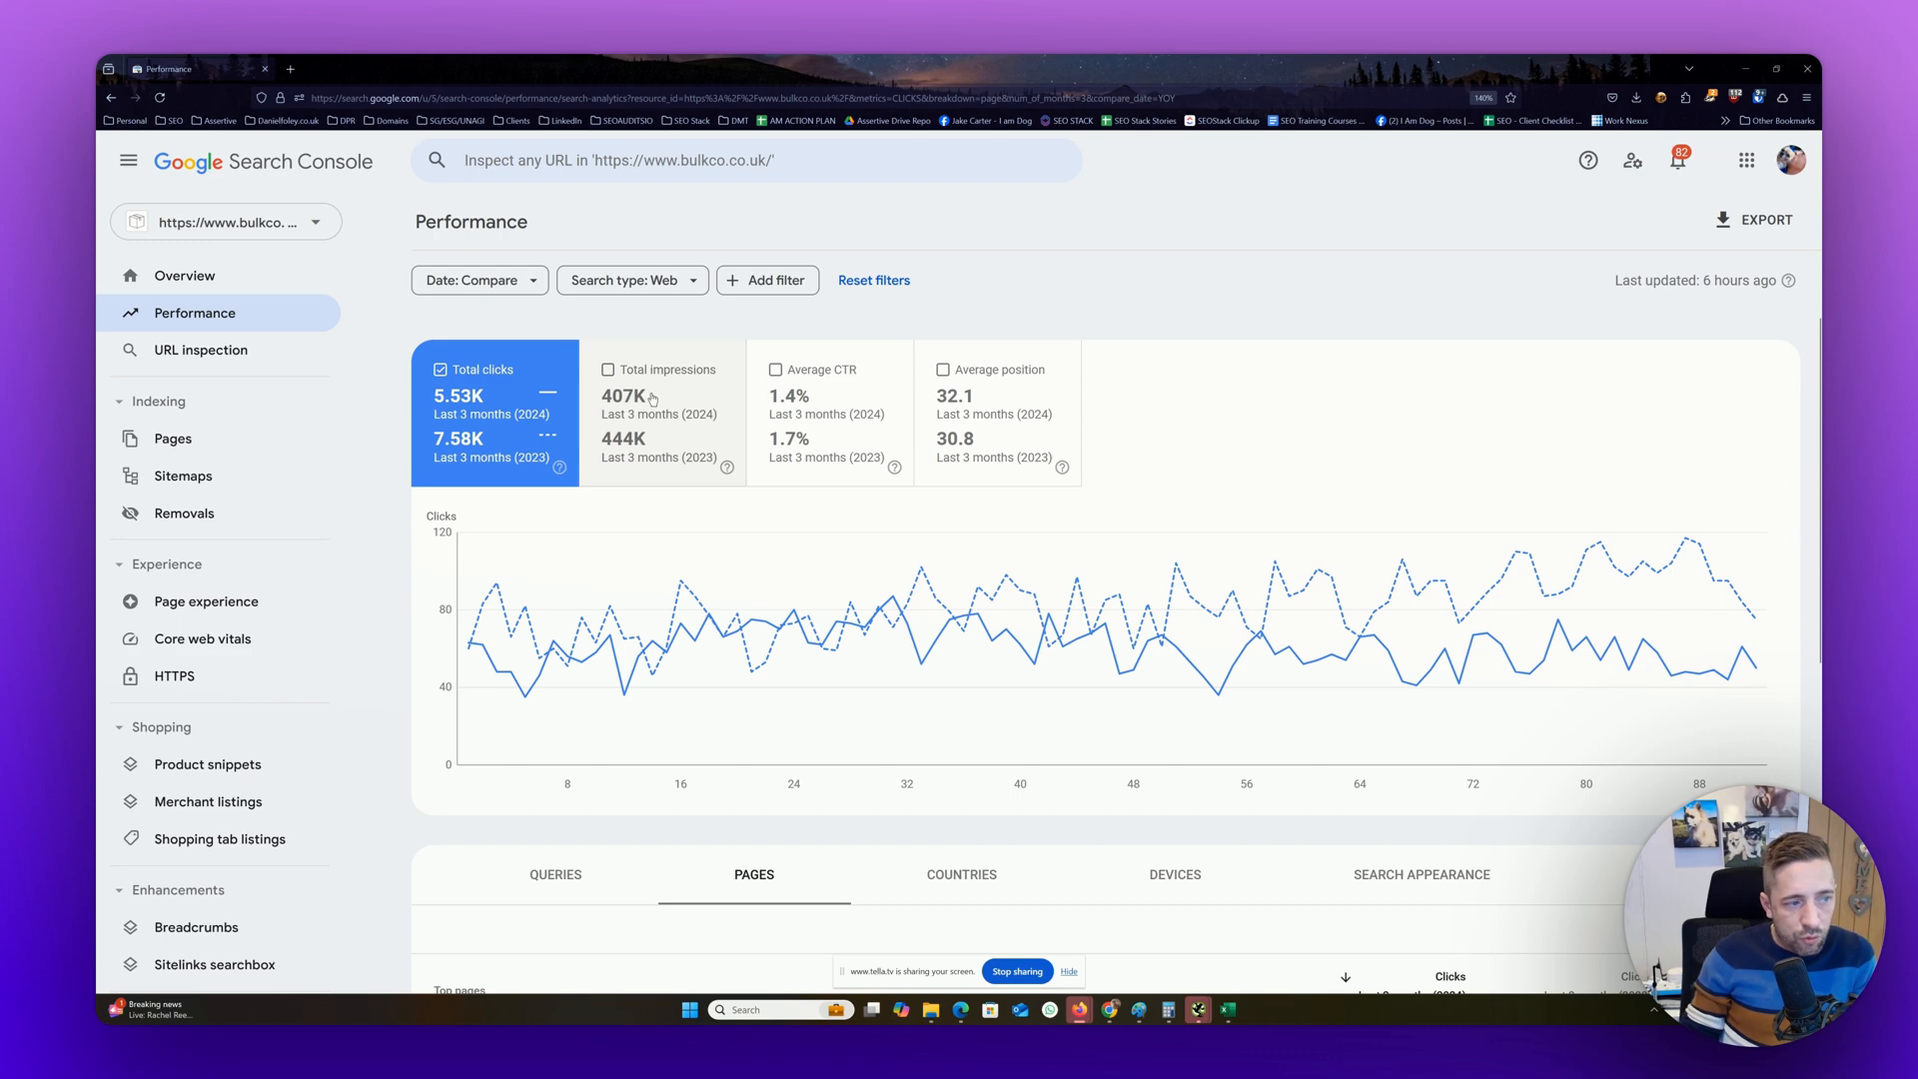
# Sort the pages by clicks difference to review the largest losses, ending with the largest gains first
pyautogui.scroll(-5, 796, 416)
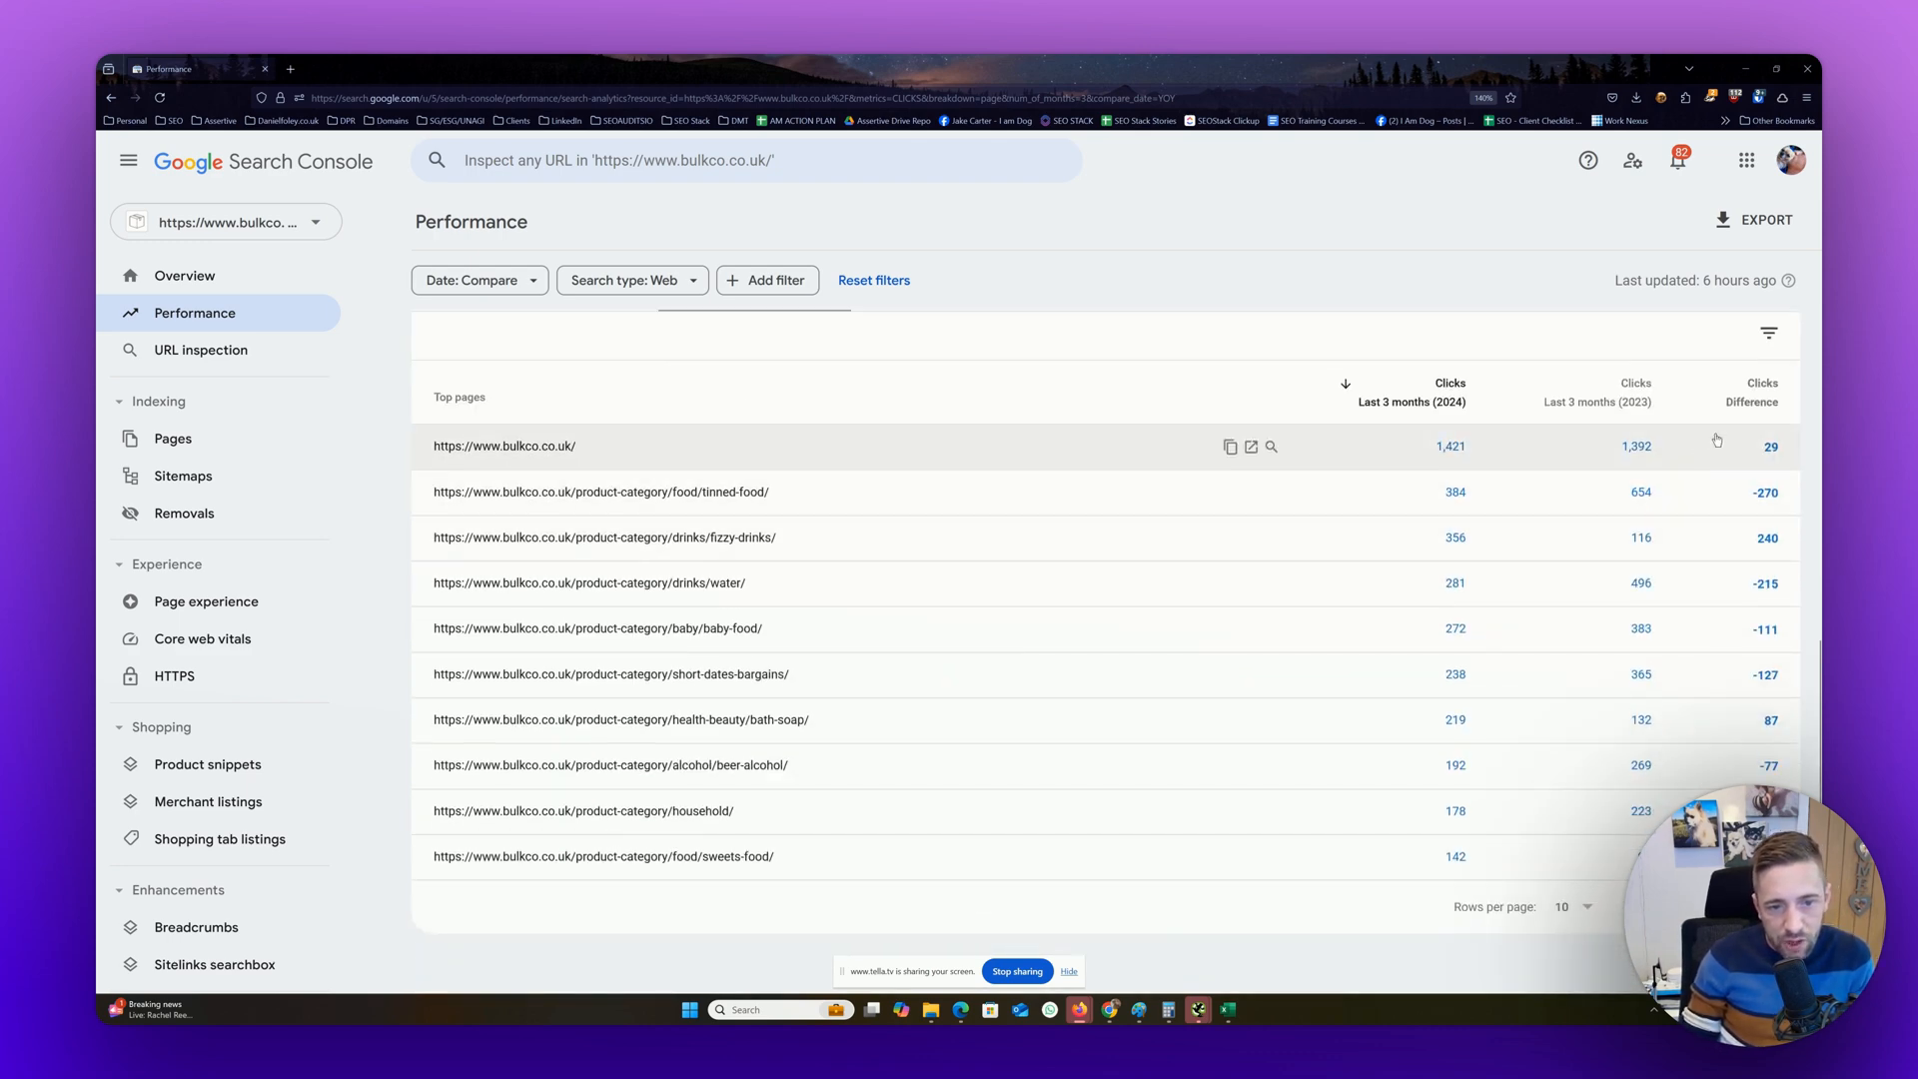
pyautogui.click(1746, 405)
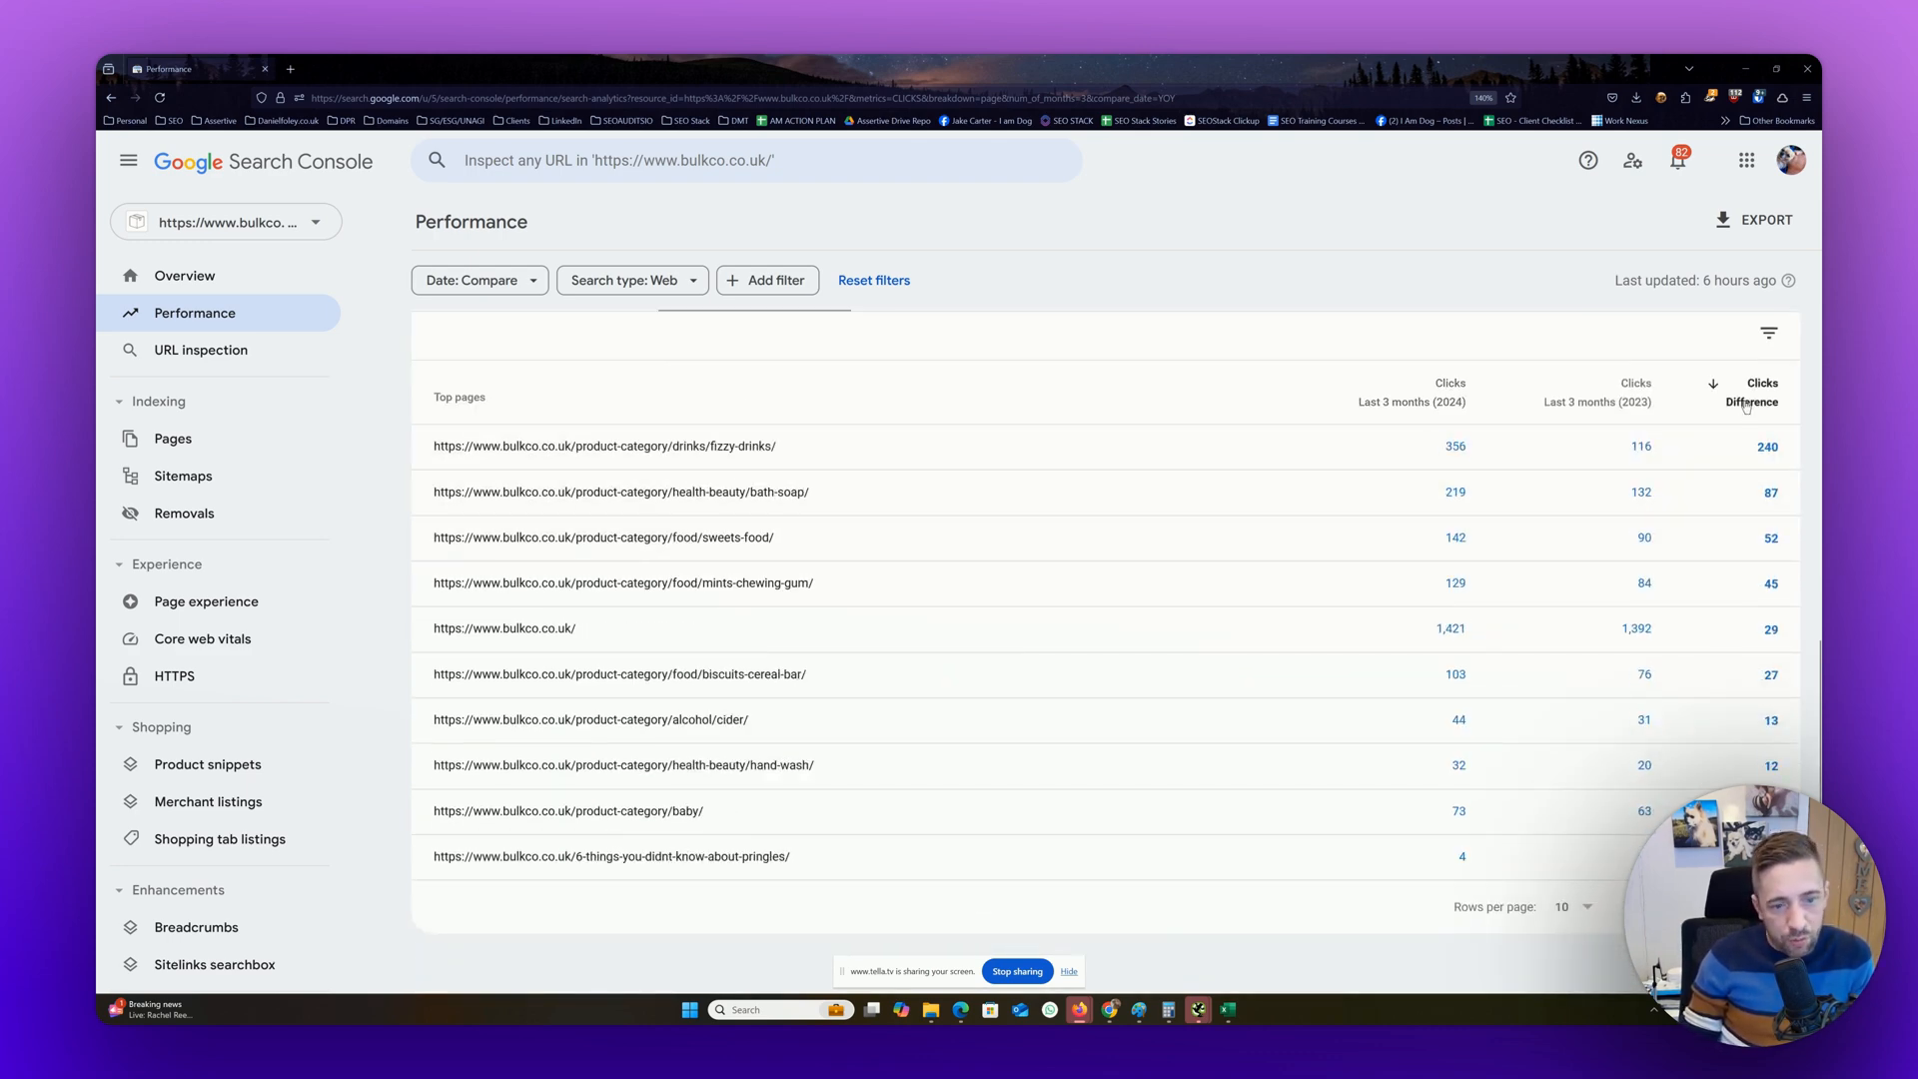
pyautogui.click(1747, 405)
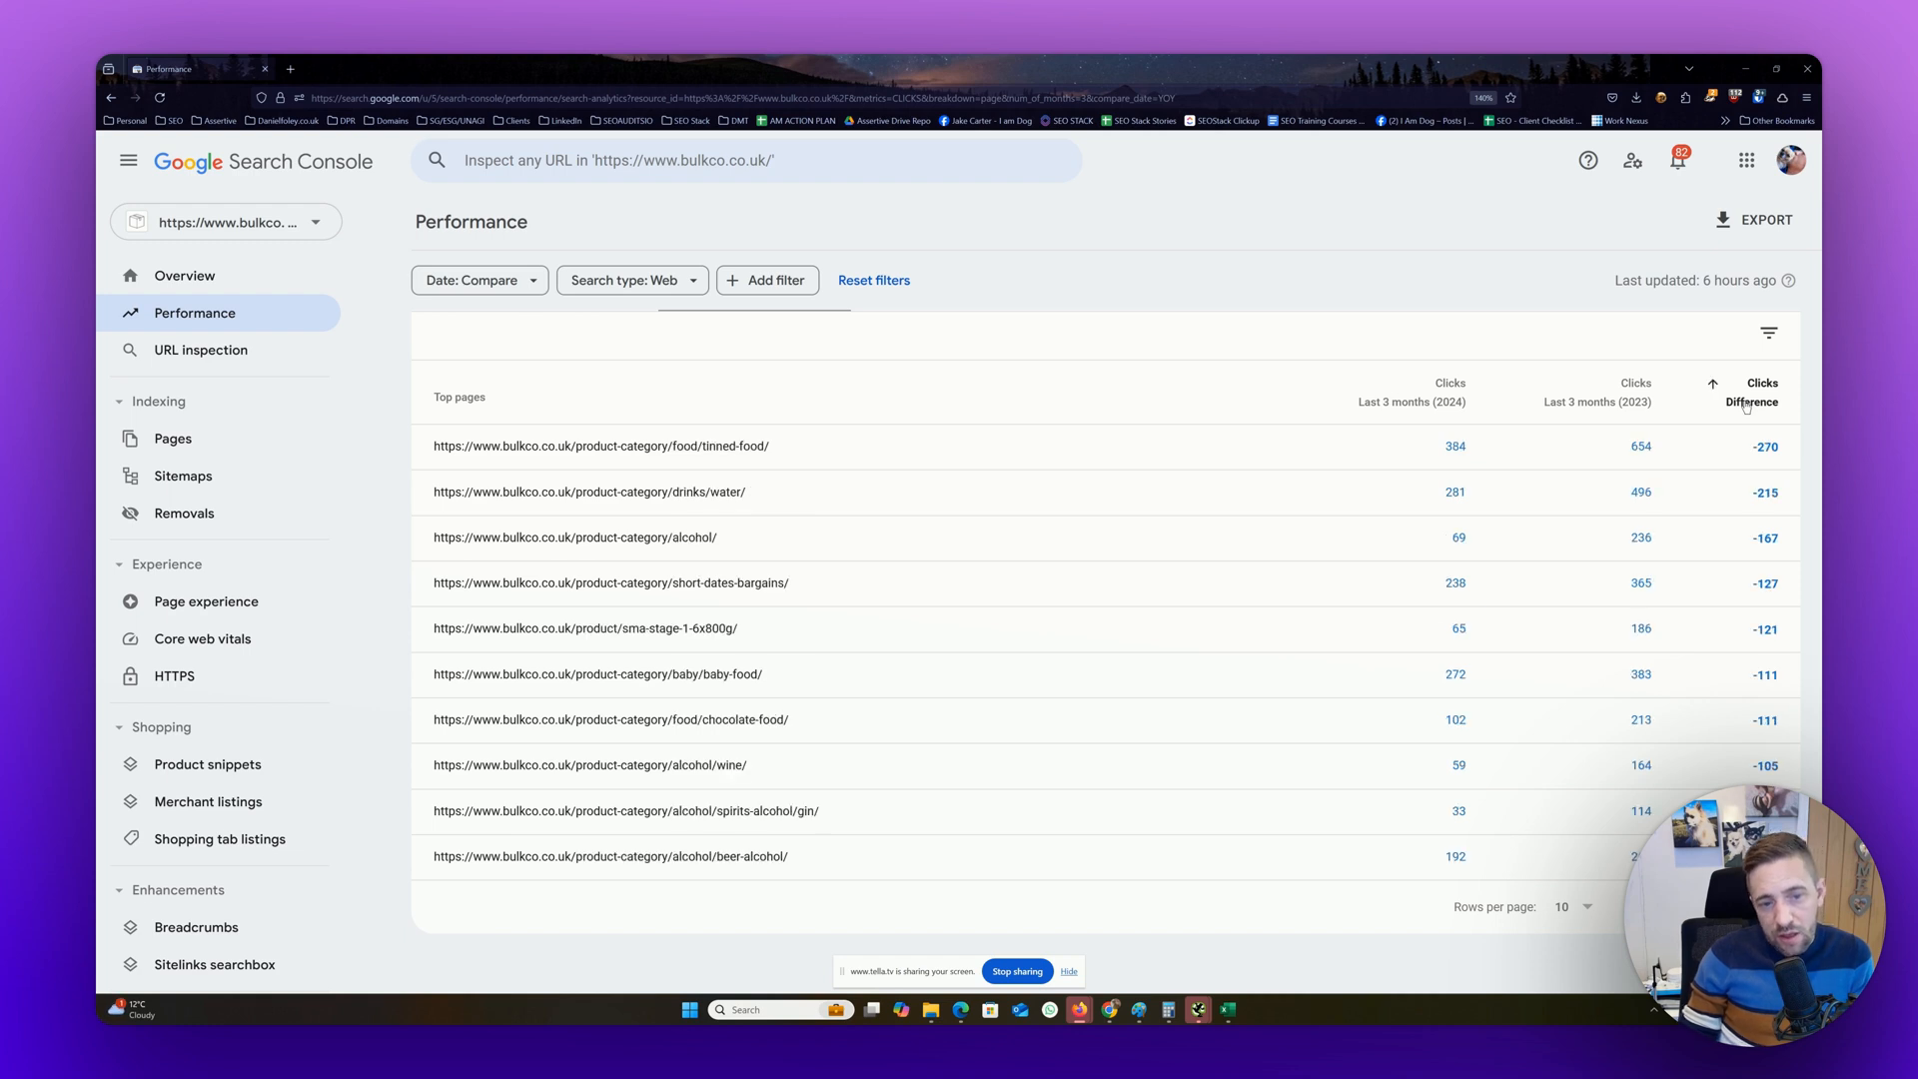
pyautogui.click(1747, 405)
pyautogui.click(1747, 405)
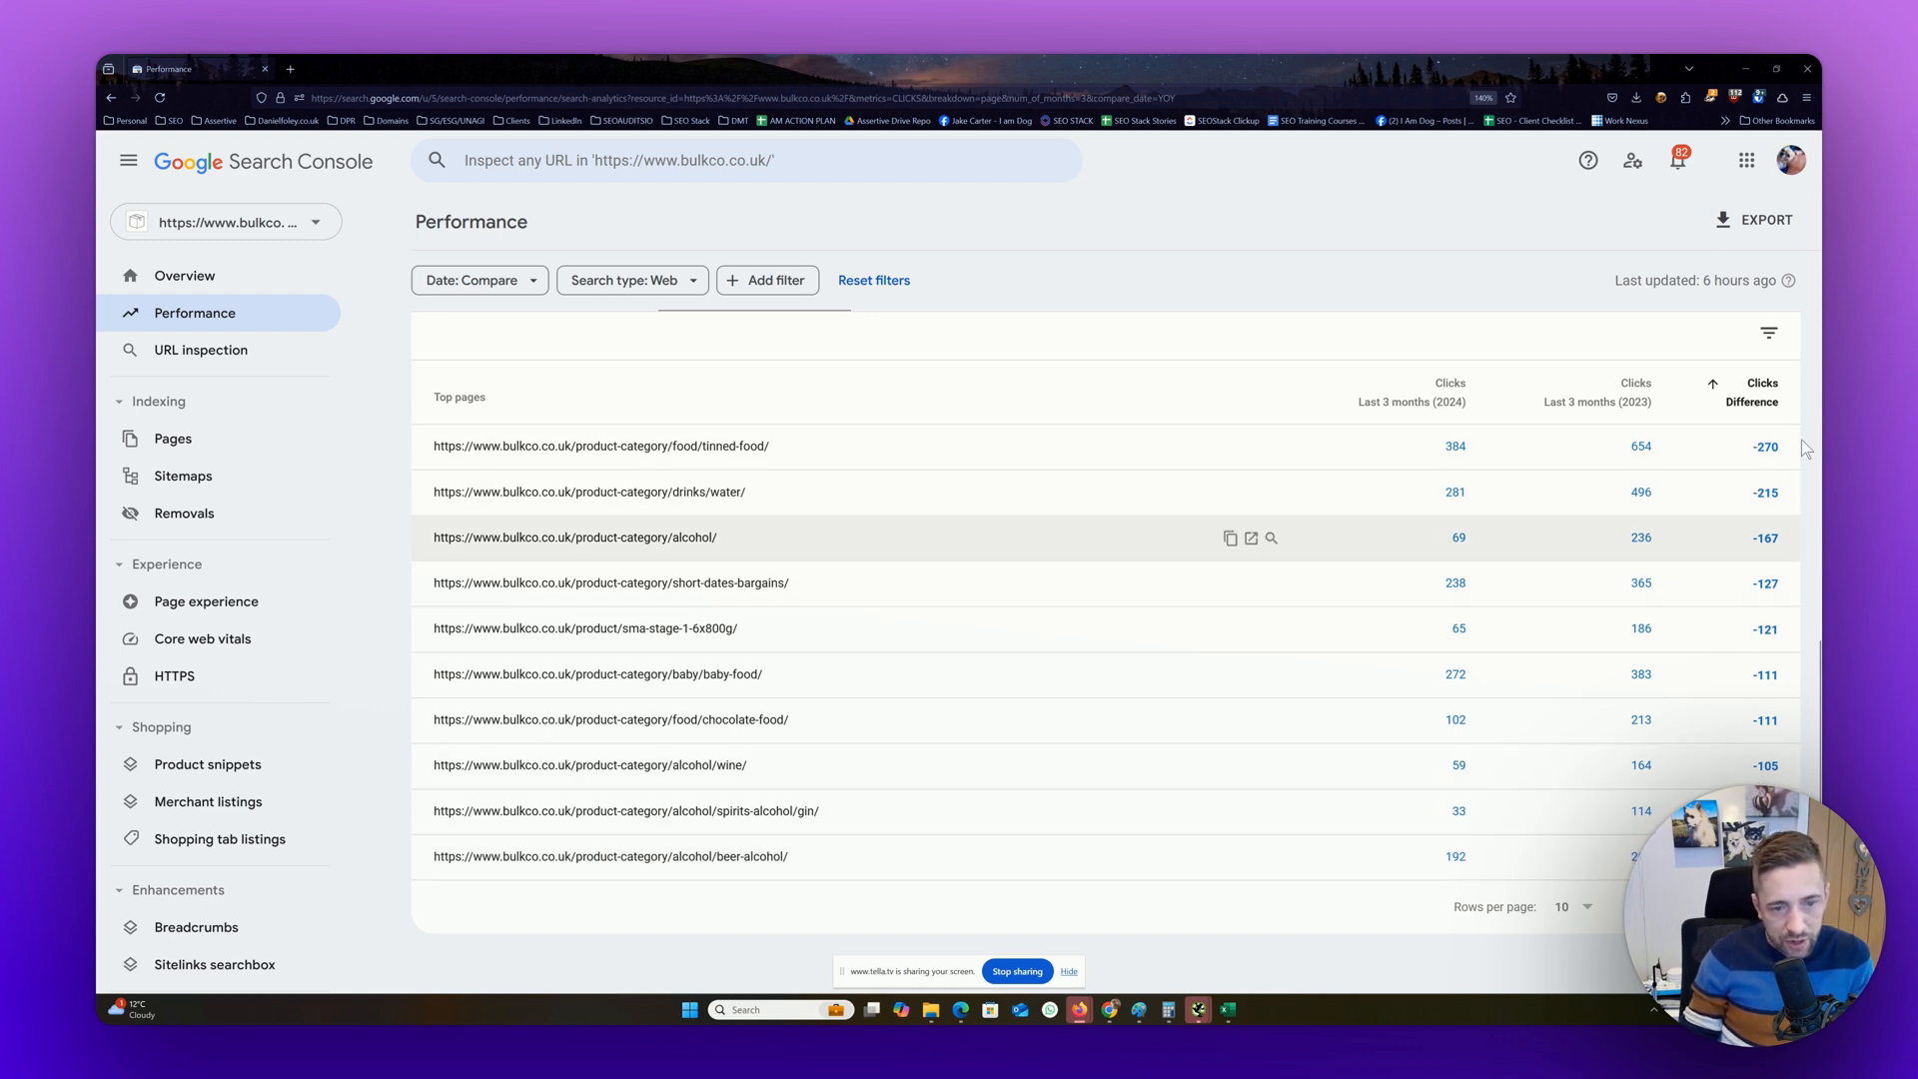
pyautogui.click(1751, 395)
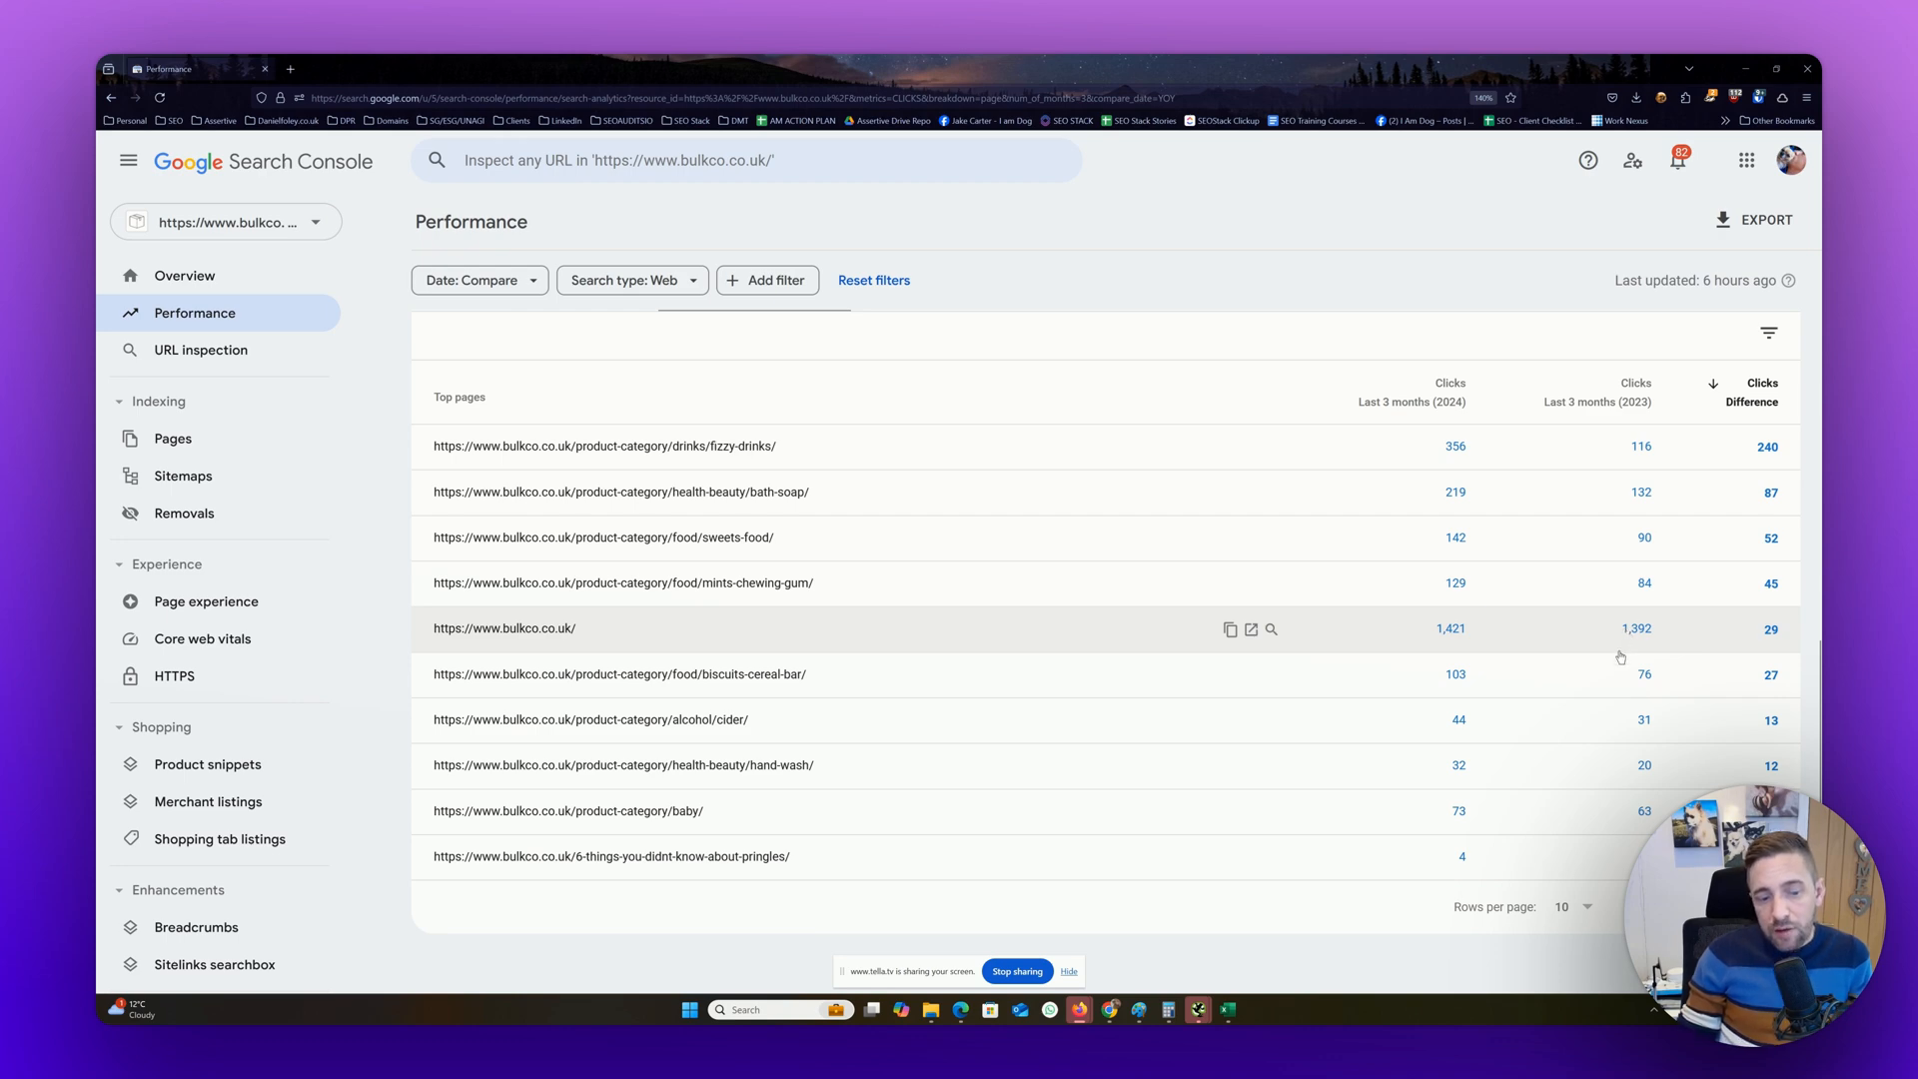
# Add total impressions to the report and compare clicks and impressions differences for the top gaining pages
pyautogui.scroll(5, 1619, 720)
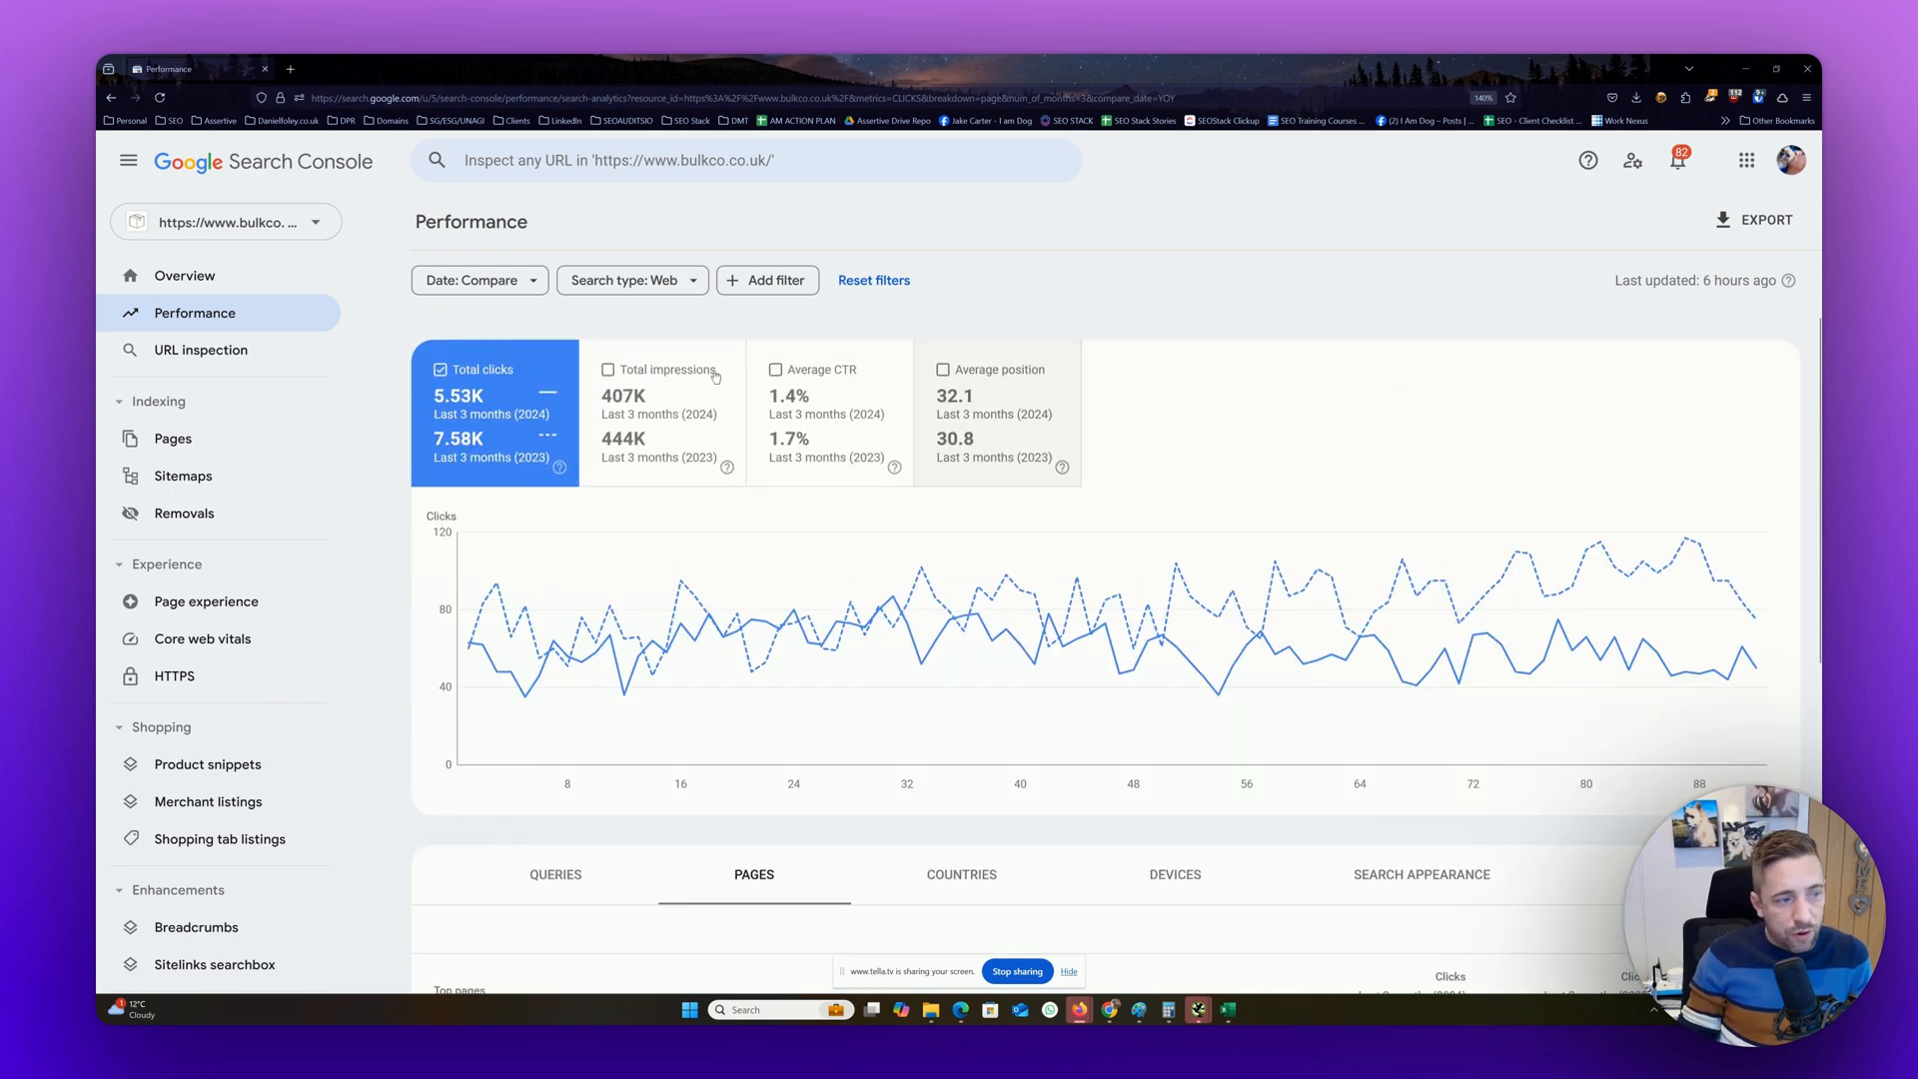
pyautogui.click(635, 449)
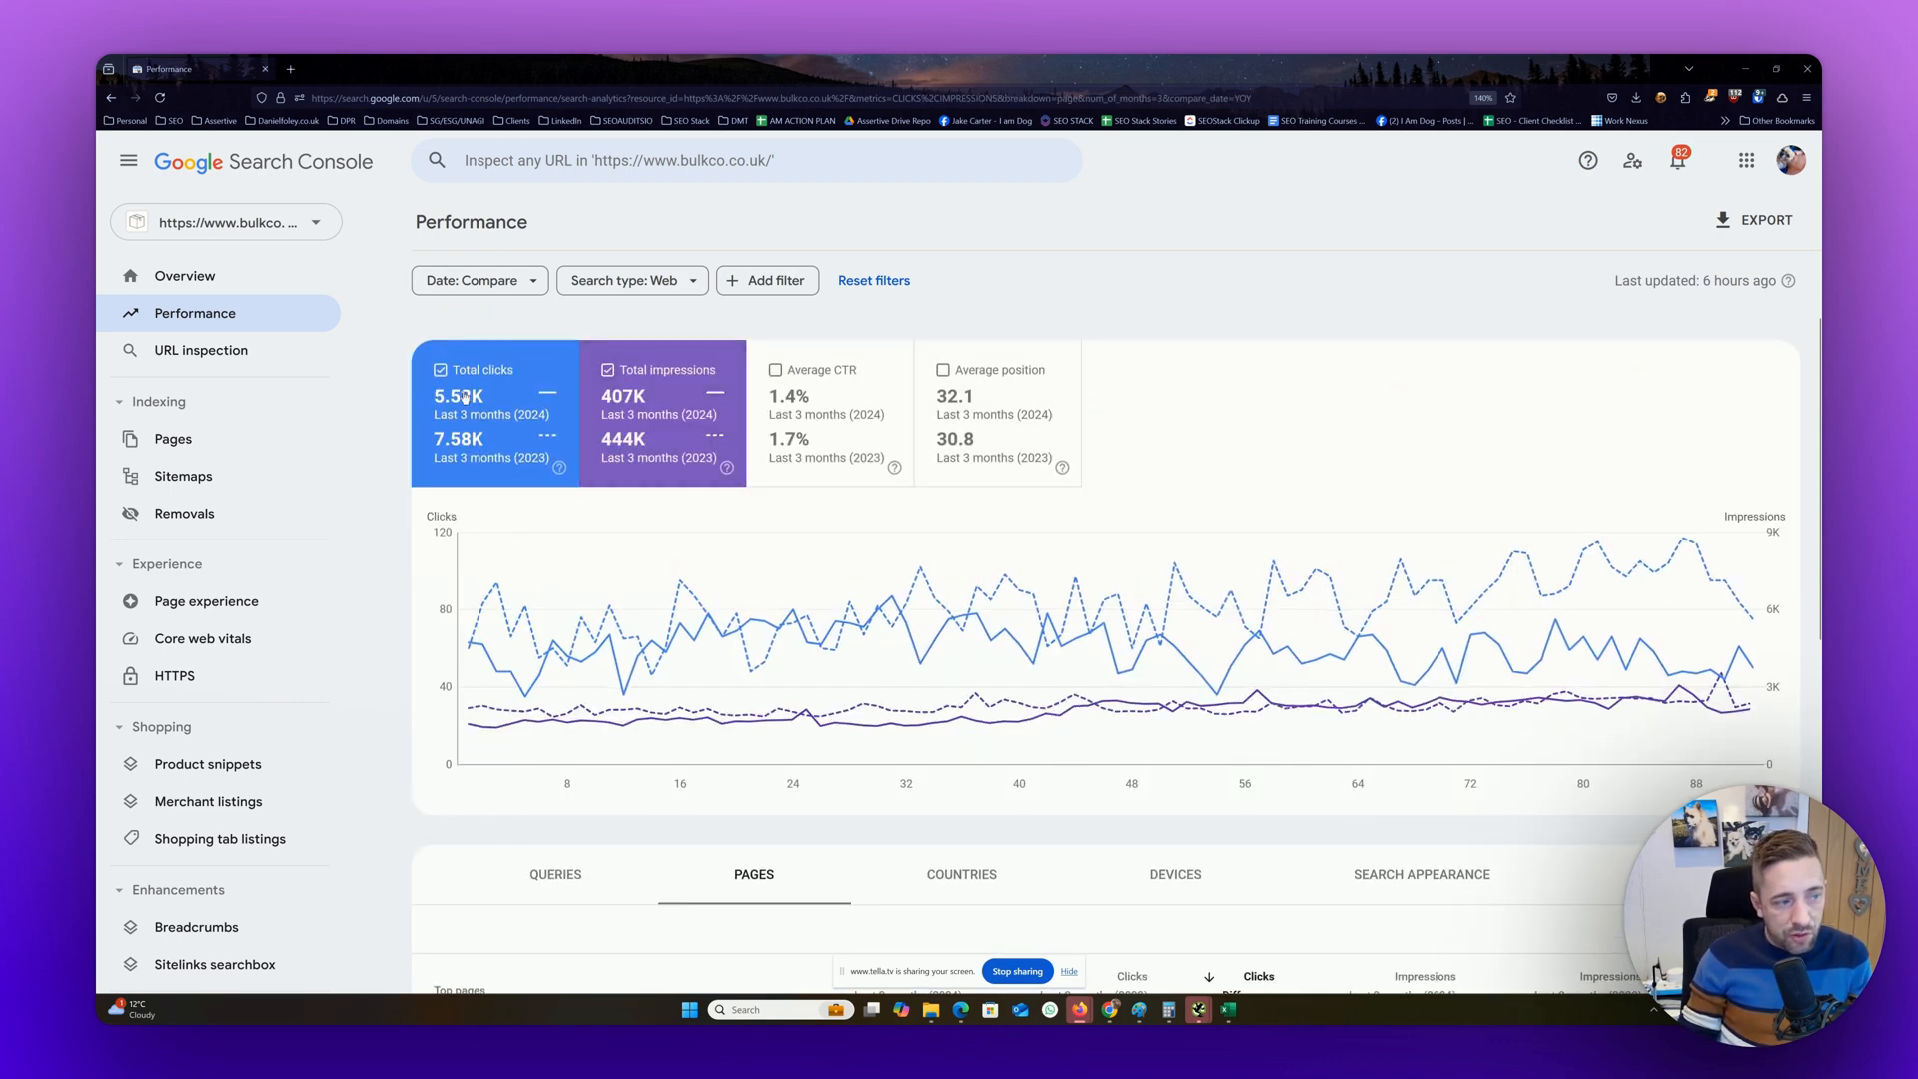
pyautogui.scroll(-3, 661, 430)
pyautogui.scroll(-3, 662, 429)
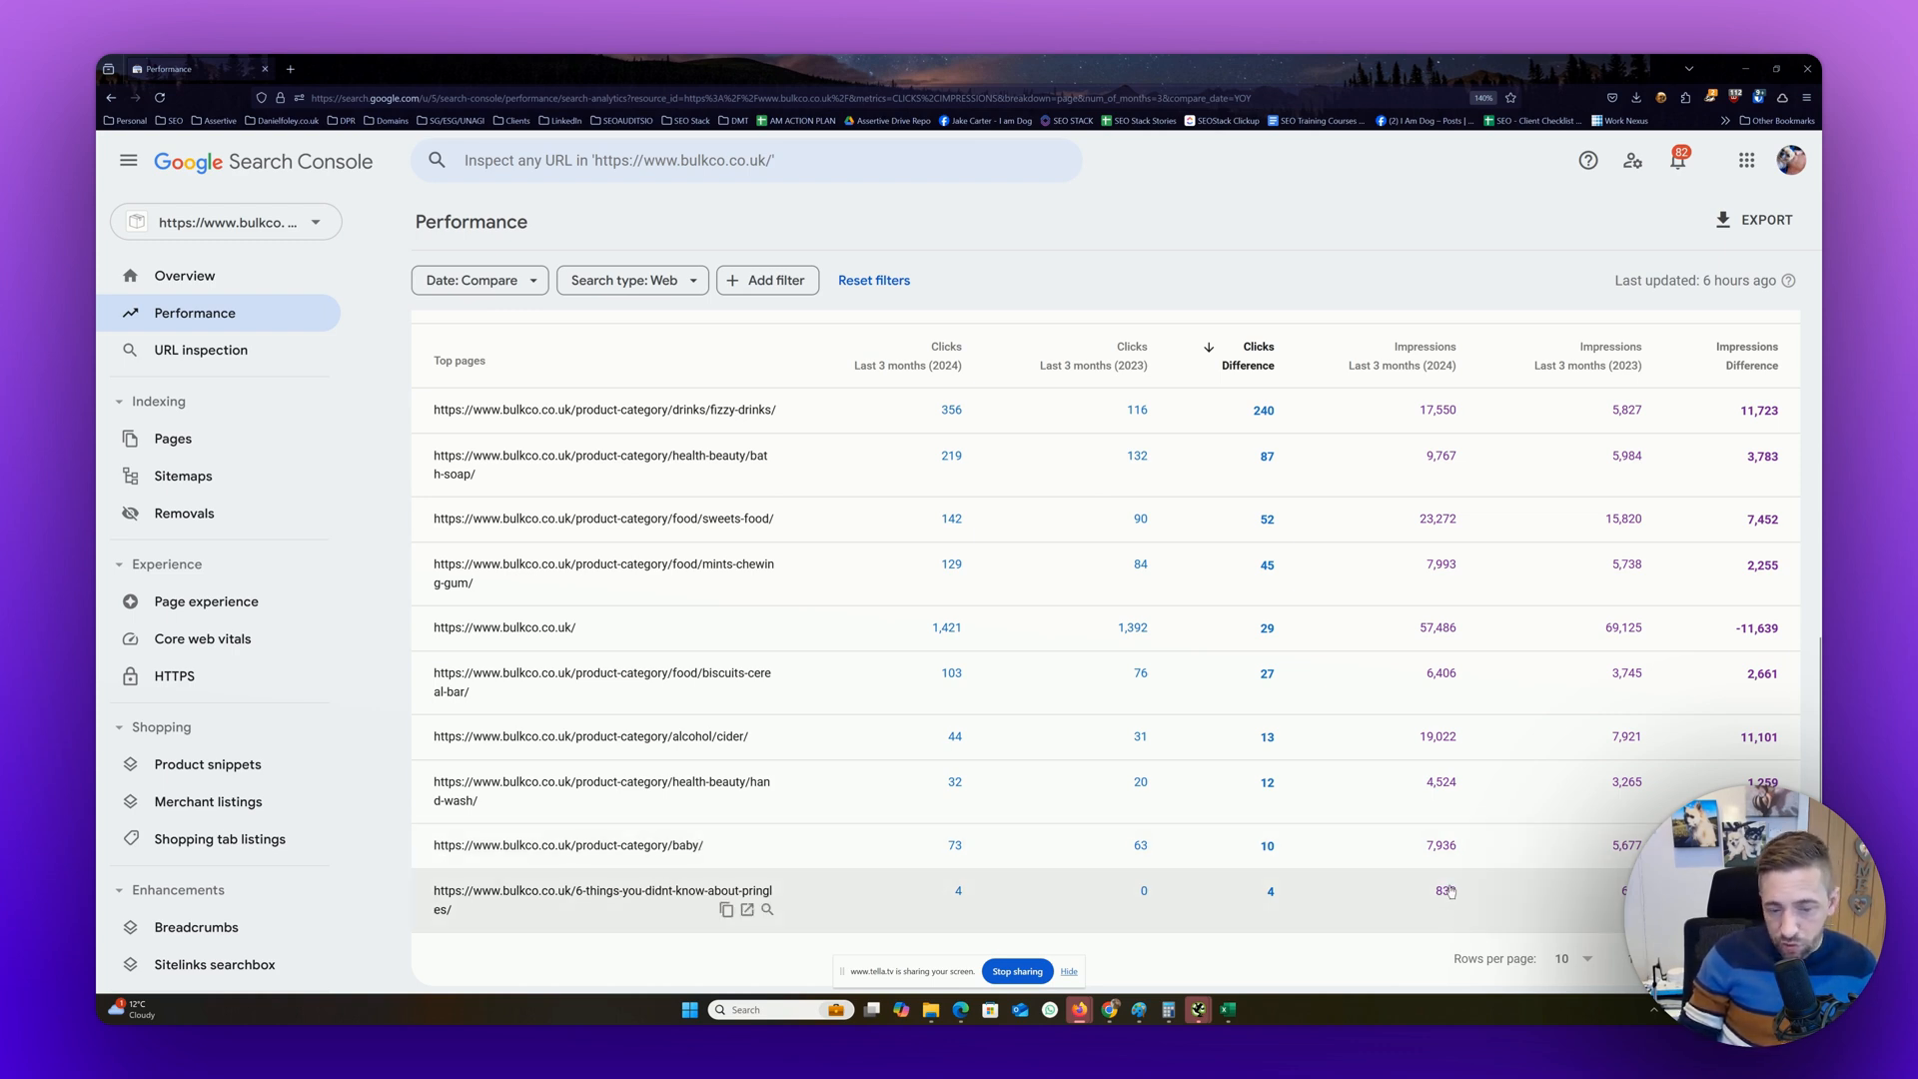
# Page through the further result pages to examine the smaller clicks and impressions differences of individual product pages
pyautogui.click(1774, 959)
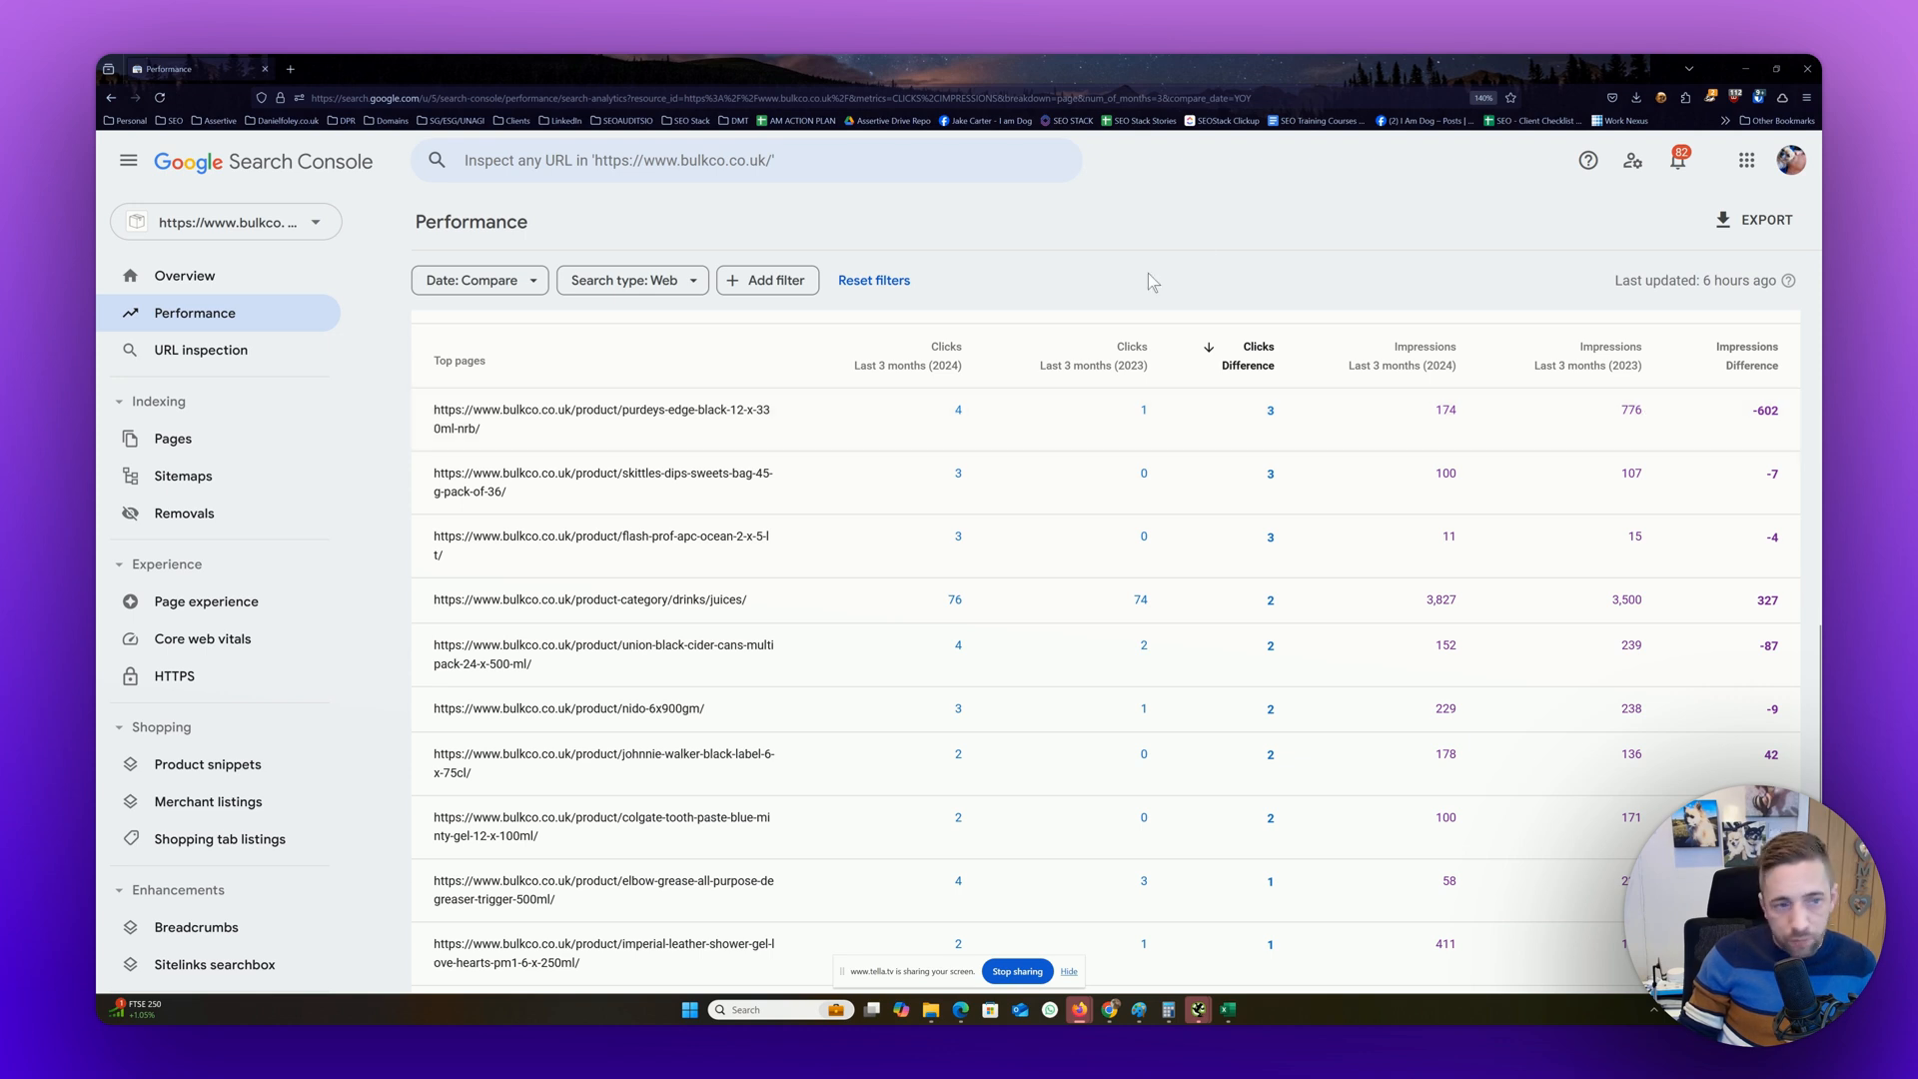
pyautogui.scroll(-2, 1698, 850)
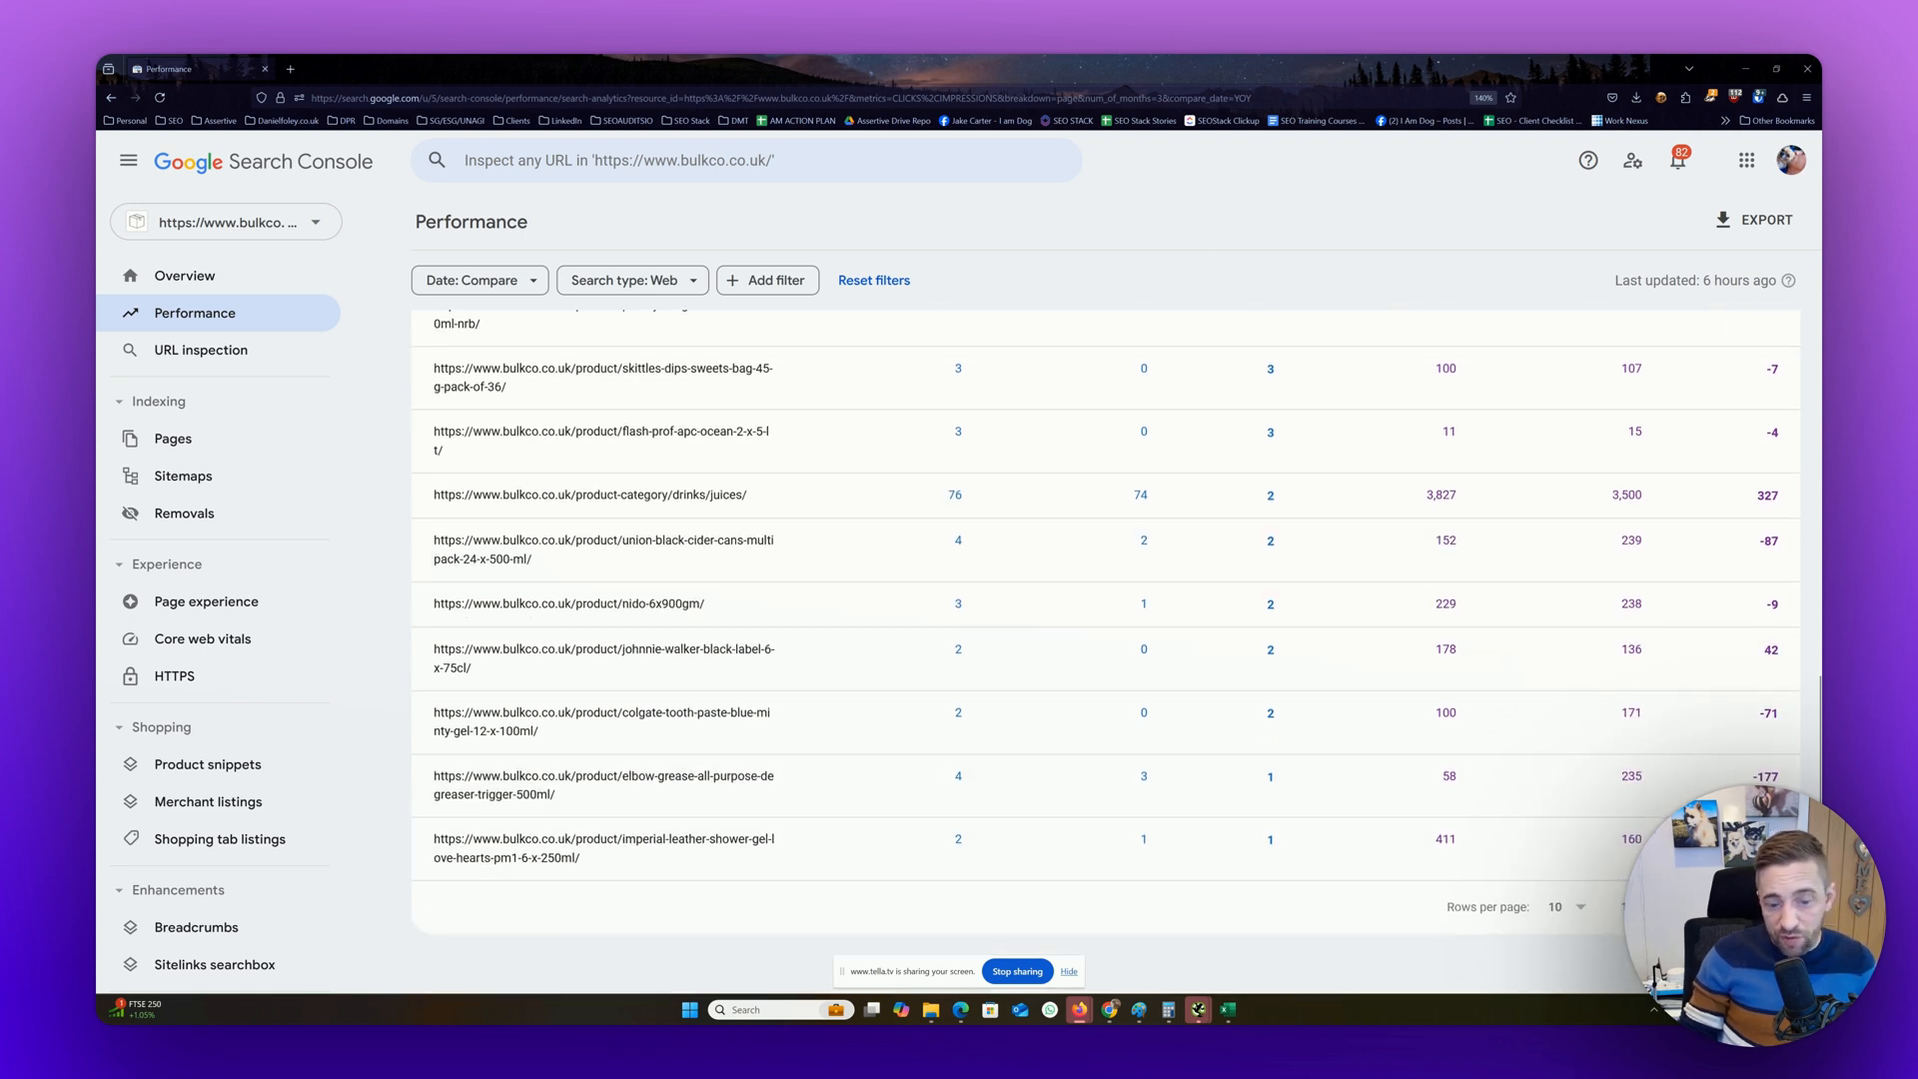
pyautogui.click(1775, 907)
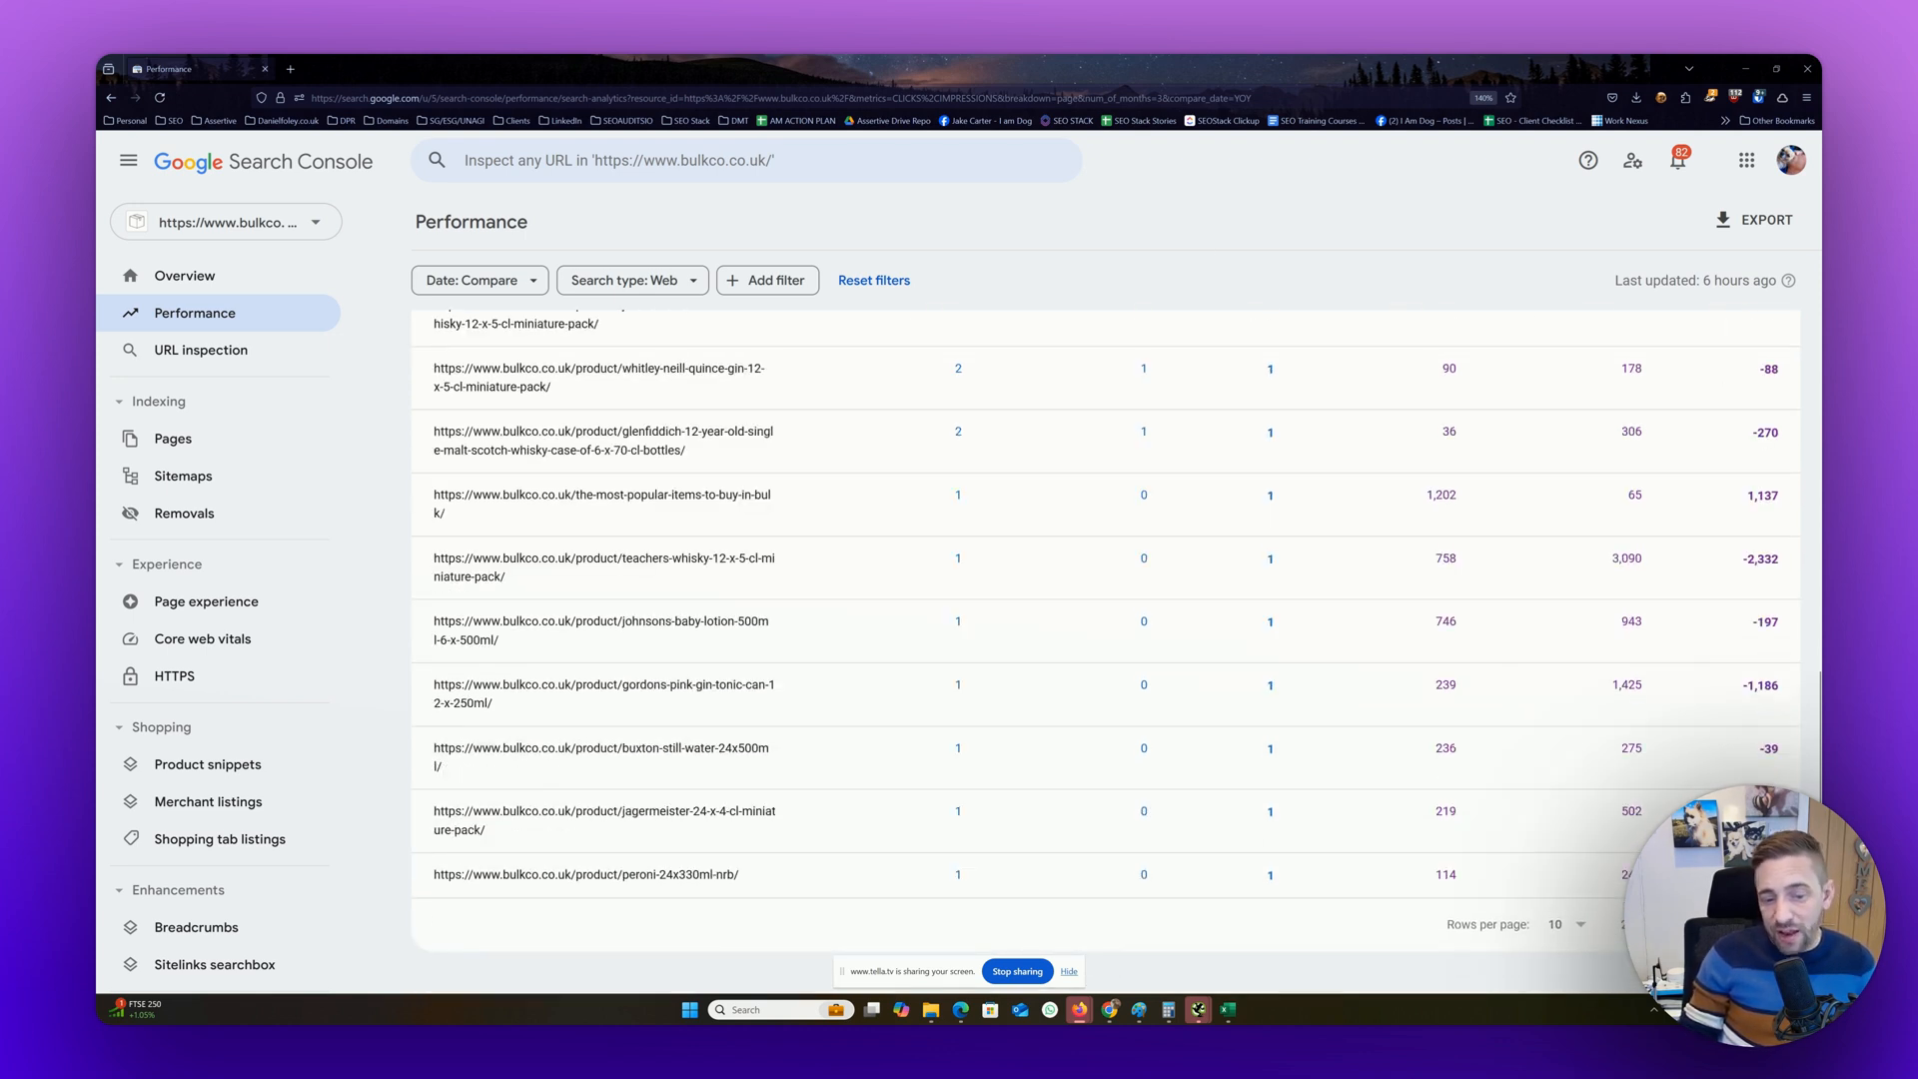
pyautogui.click(1775, 917)
pyautogui.scroll(3, 1210, 622)
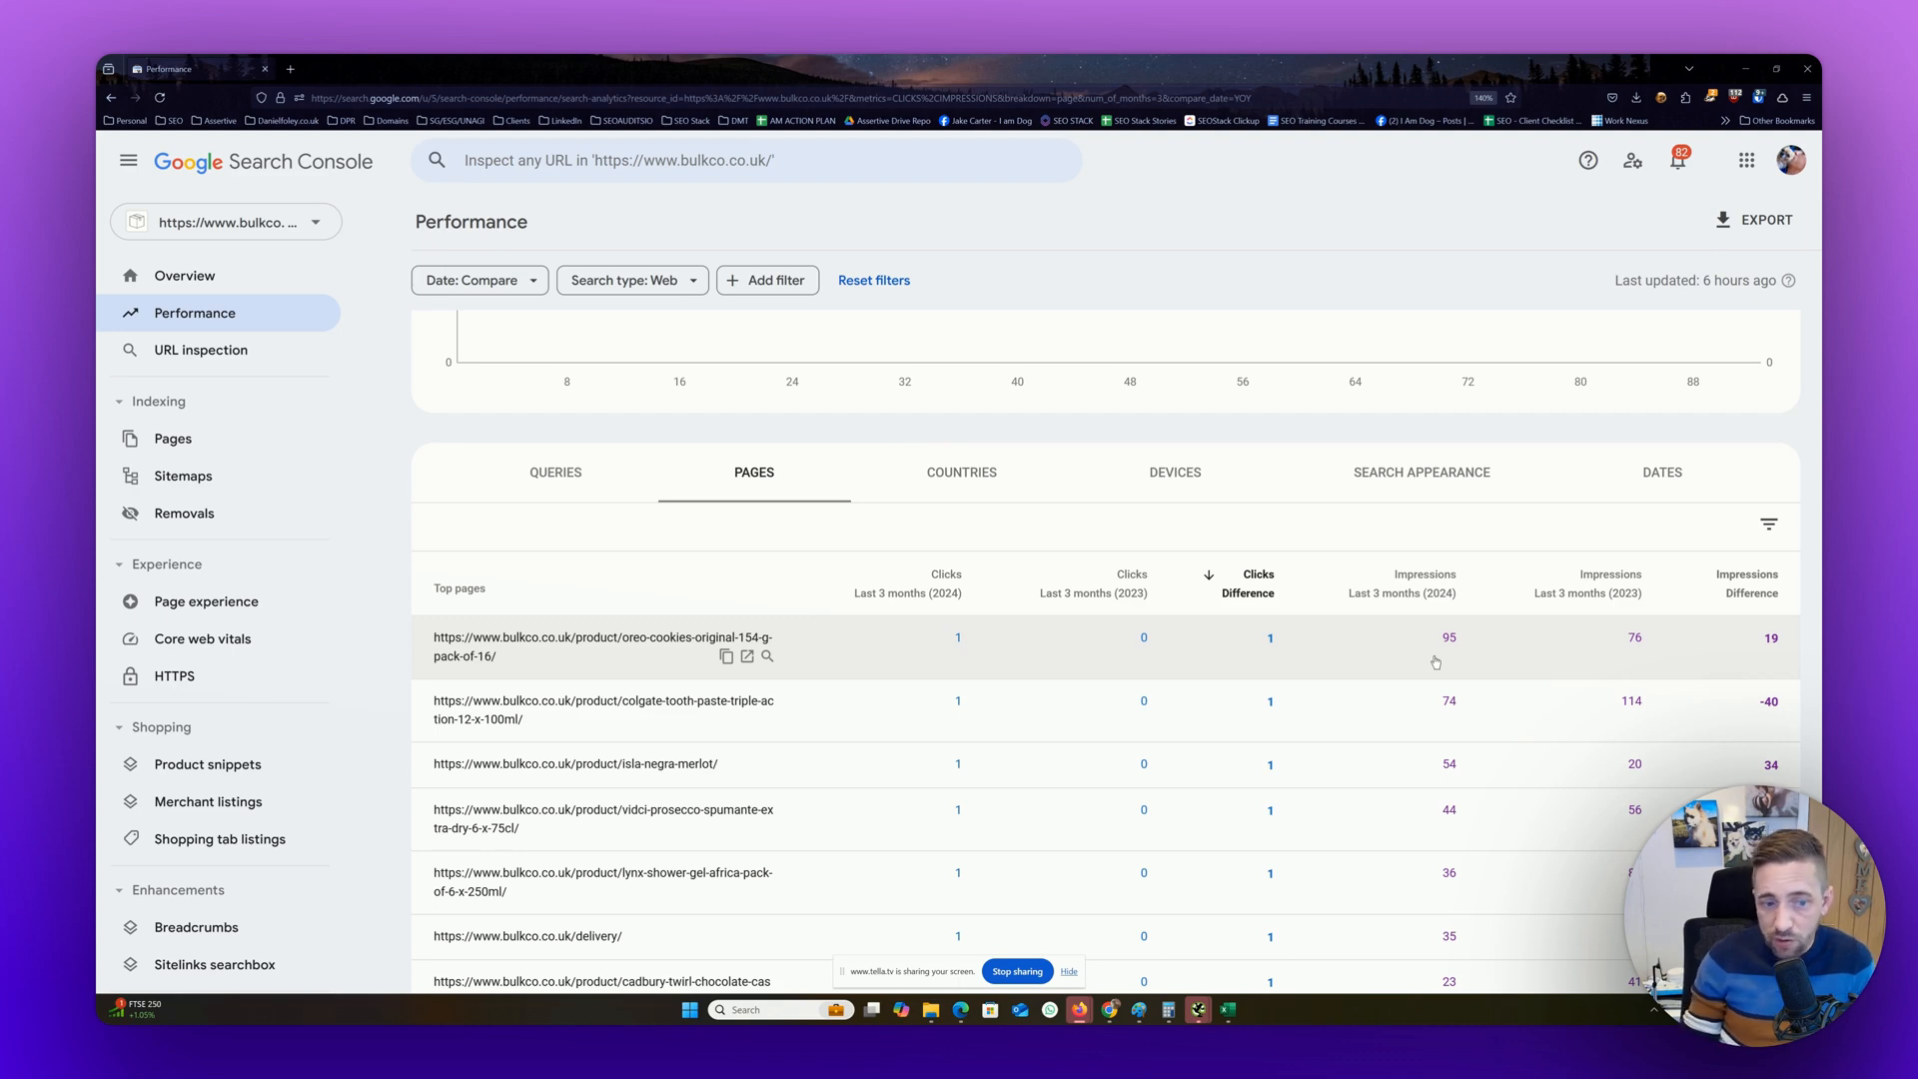
pyautogui.scroll(-5, 1436, 662)
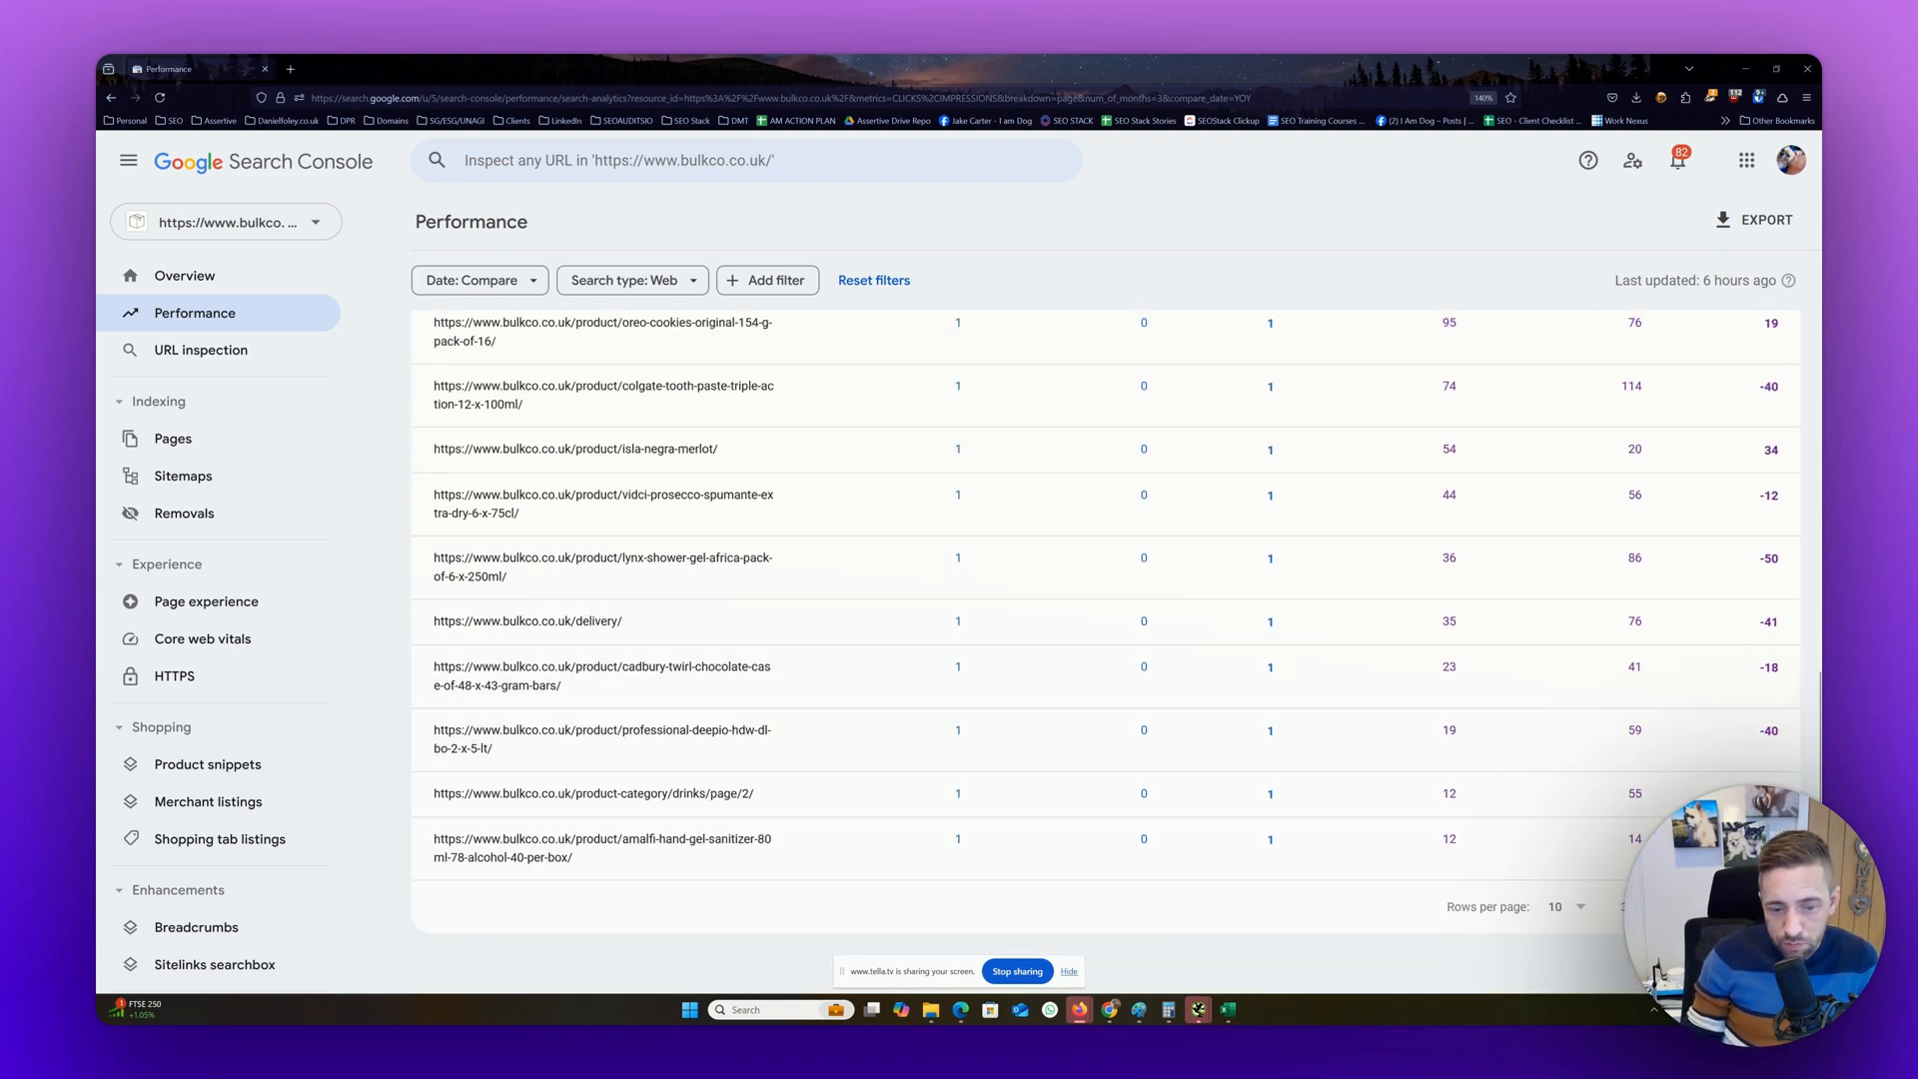
# Export the comparison report to Google Sheets and fit the Top queries column to its contents
pyautogui.scroll(10, 1106, 620)
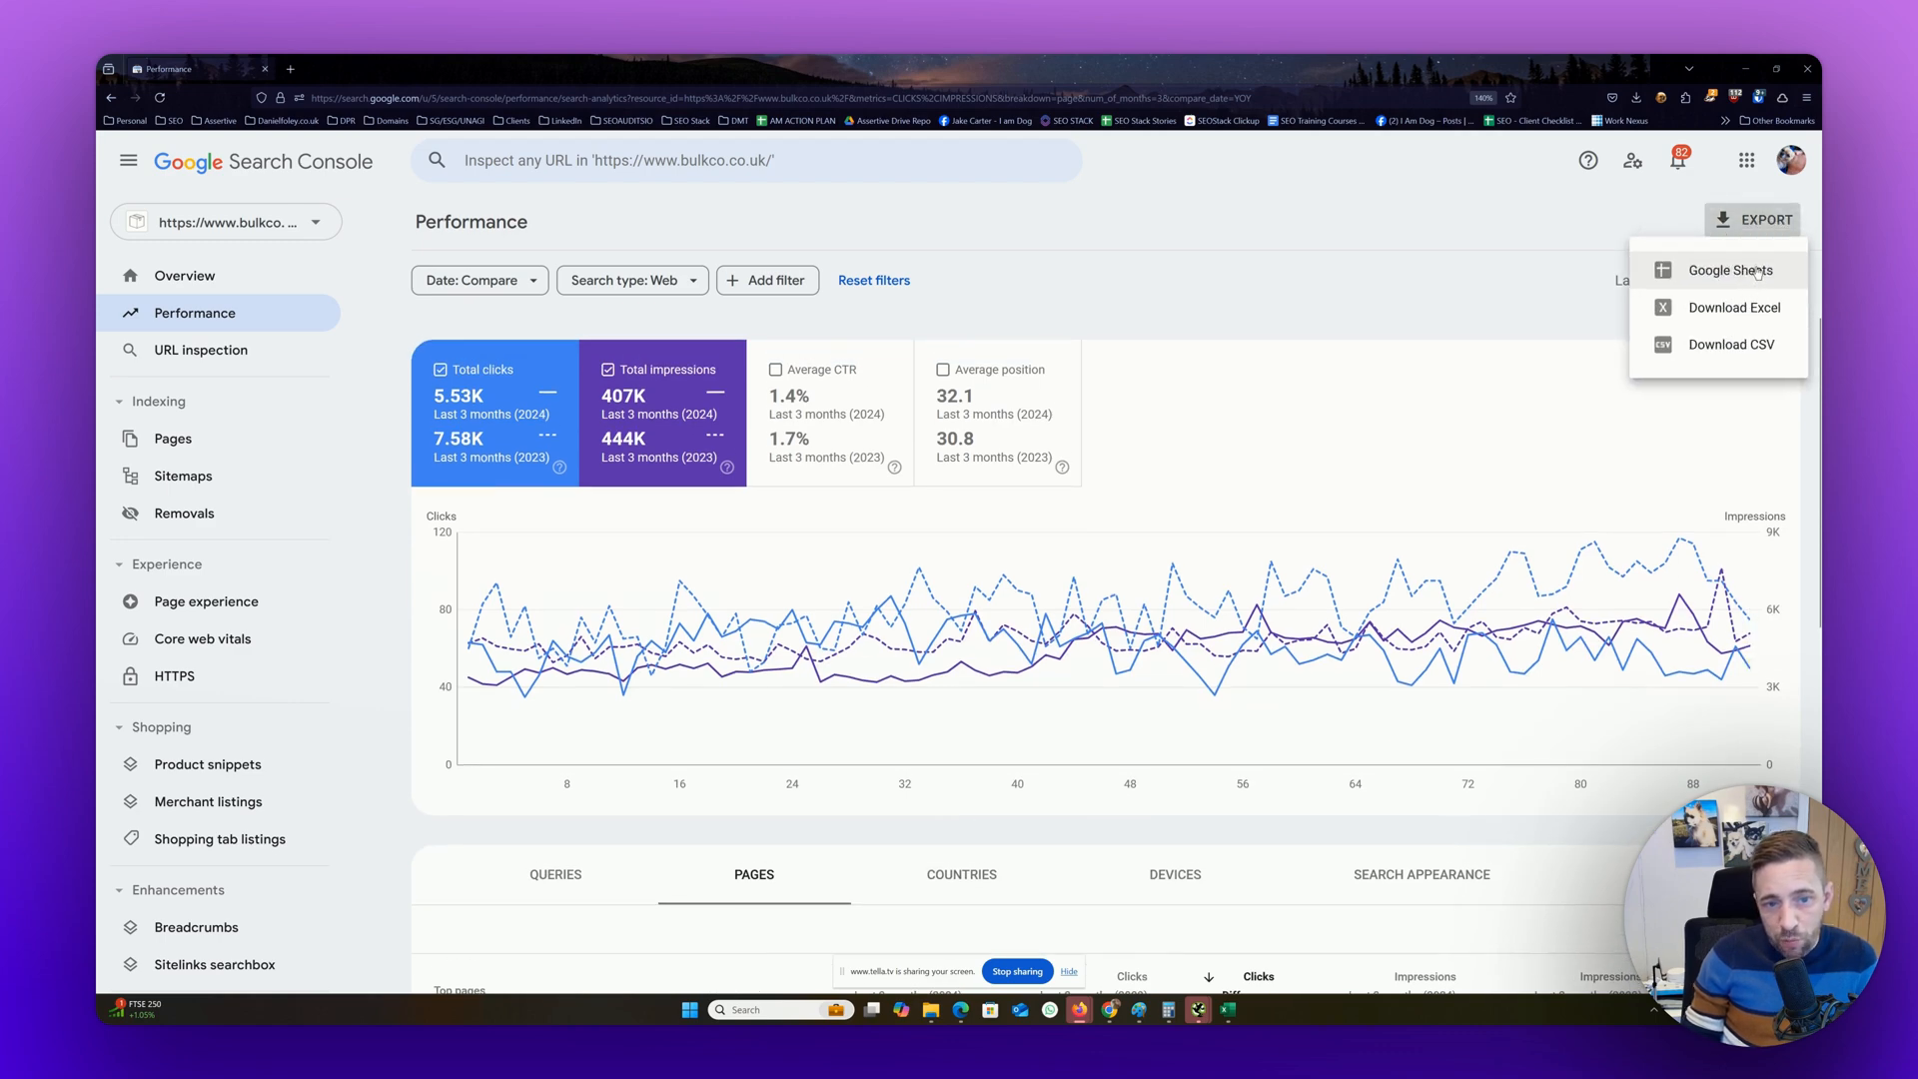
pyautogui.click(1756, 274)
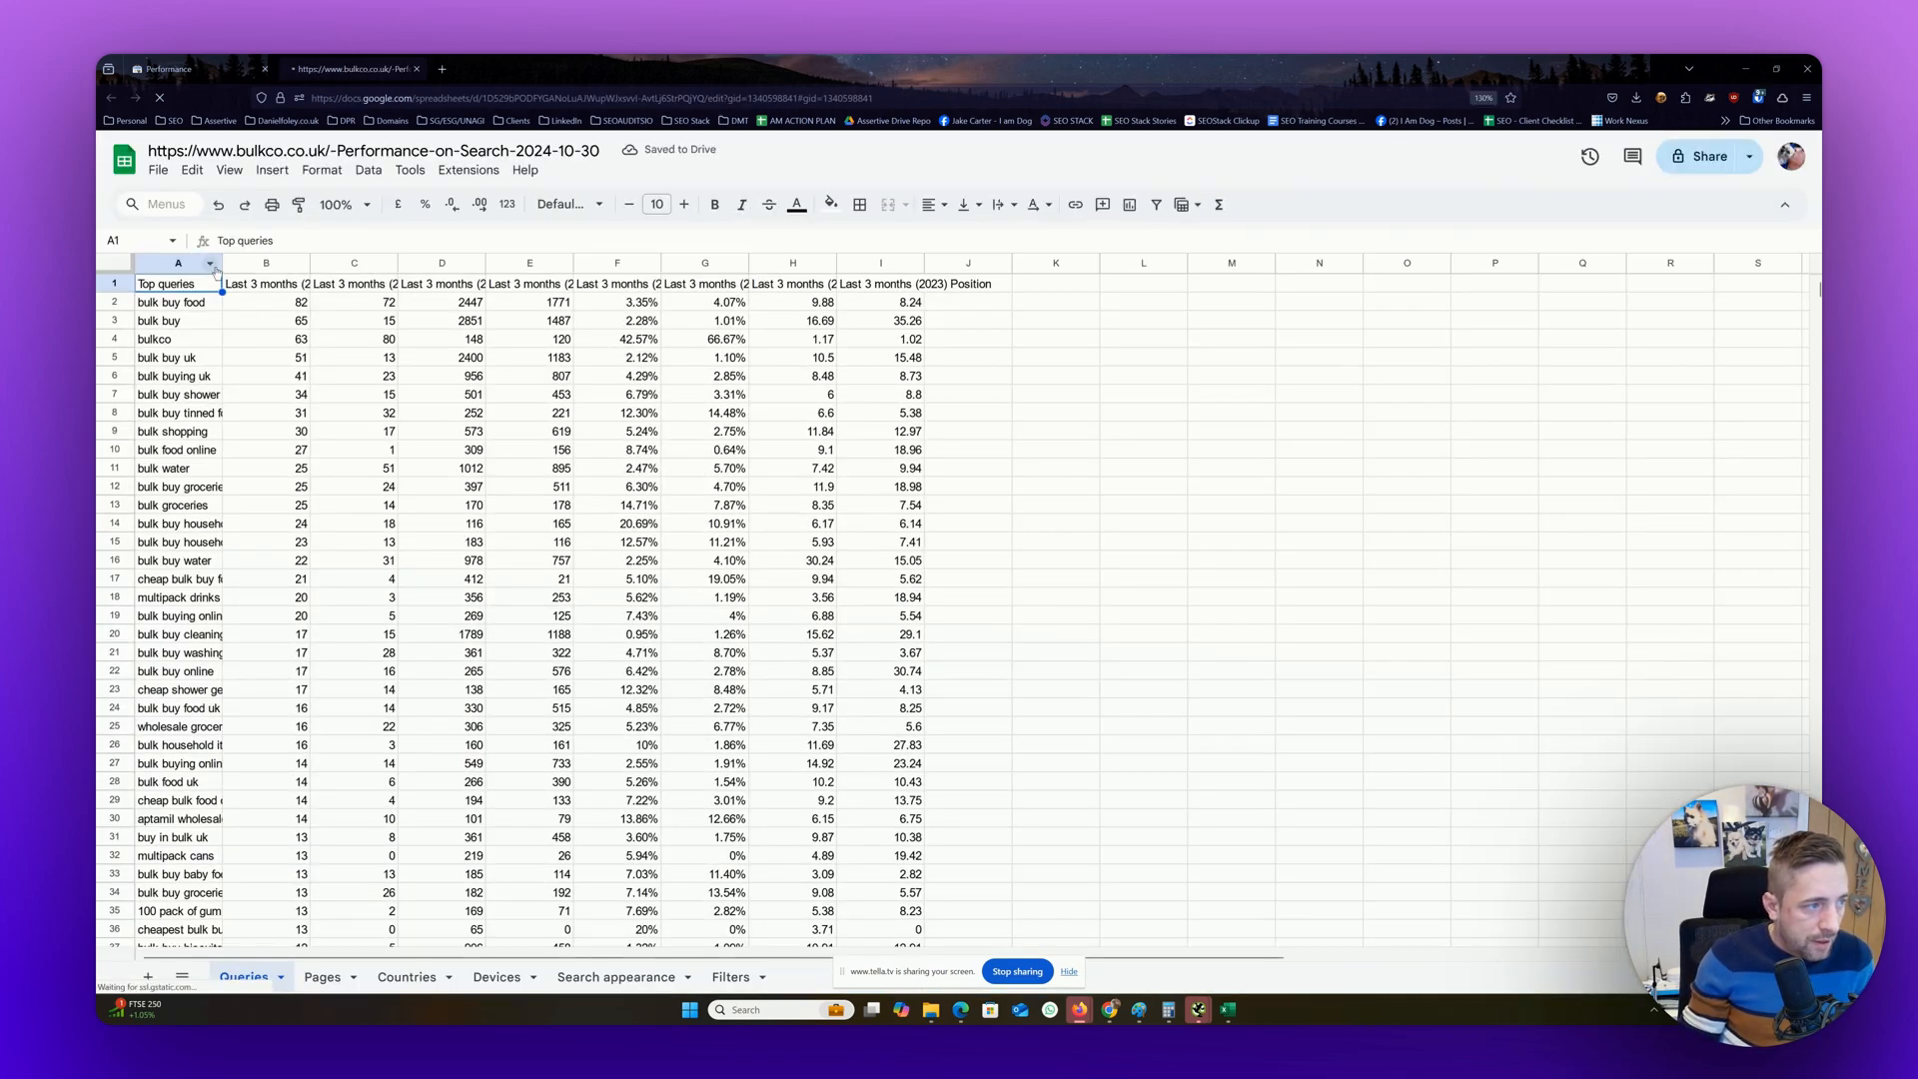
pyautogui.doubleClick(221, 263)
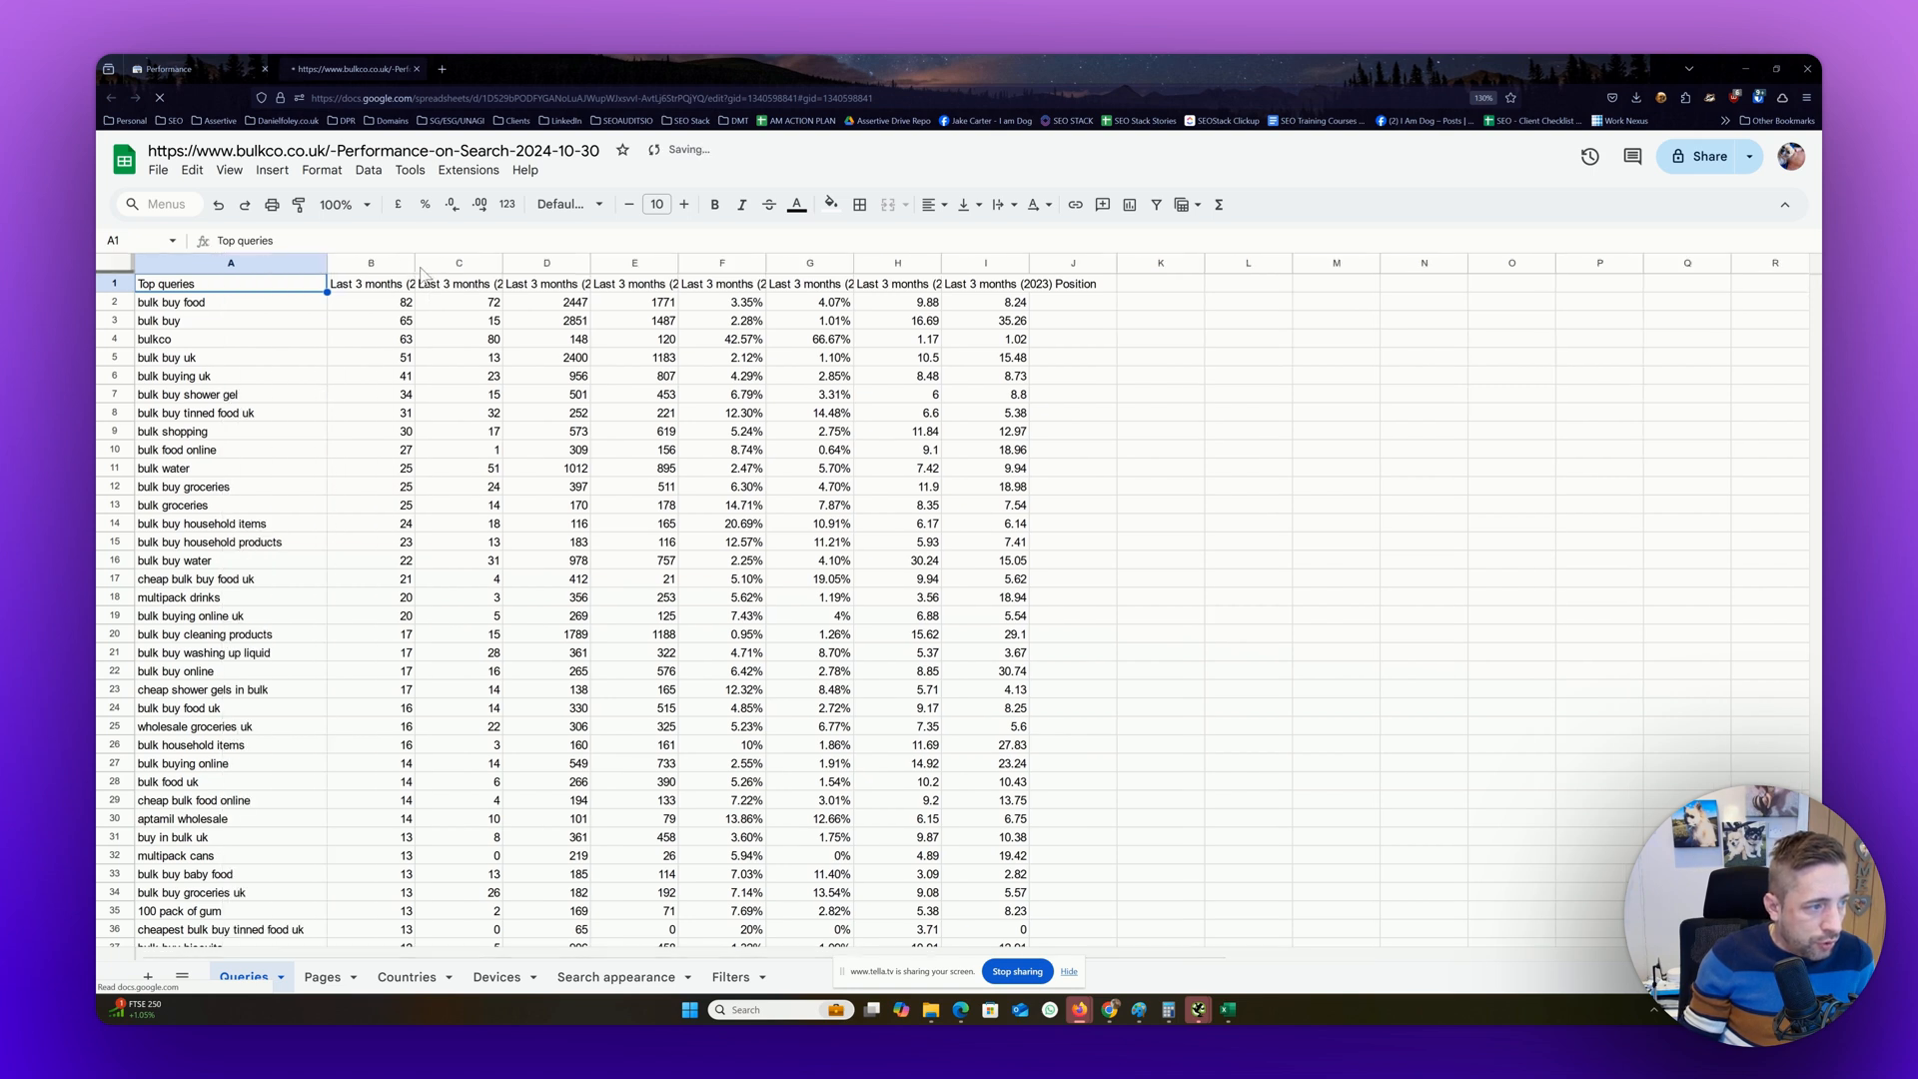
# Freeze the first row of the Queries sheet and wrap its header text
pyautogui.click(115, 282)
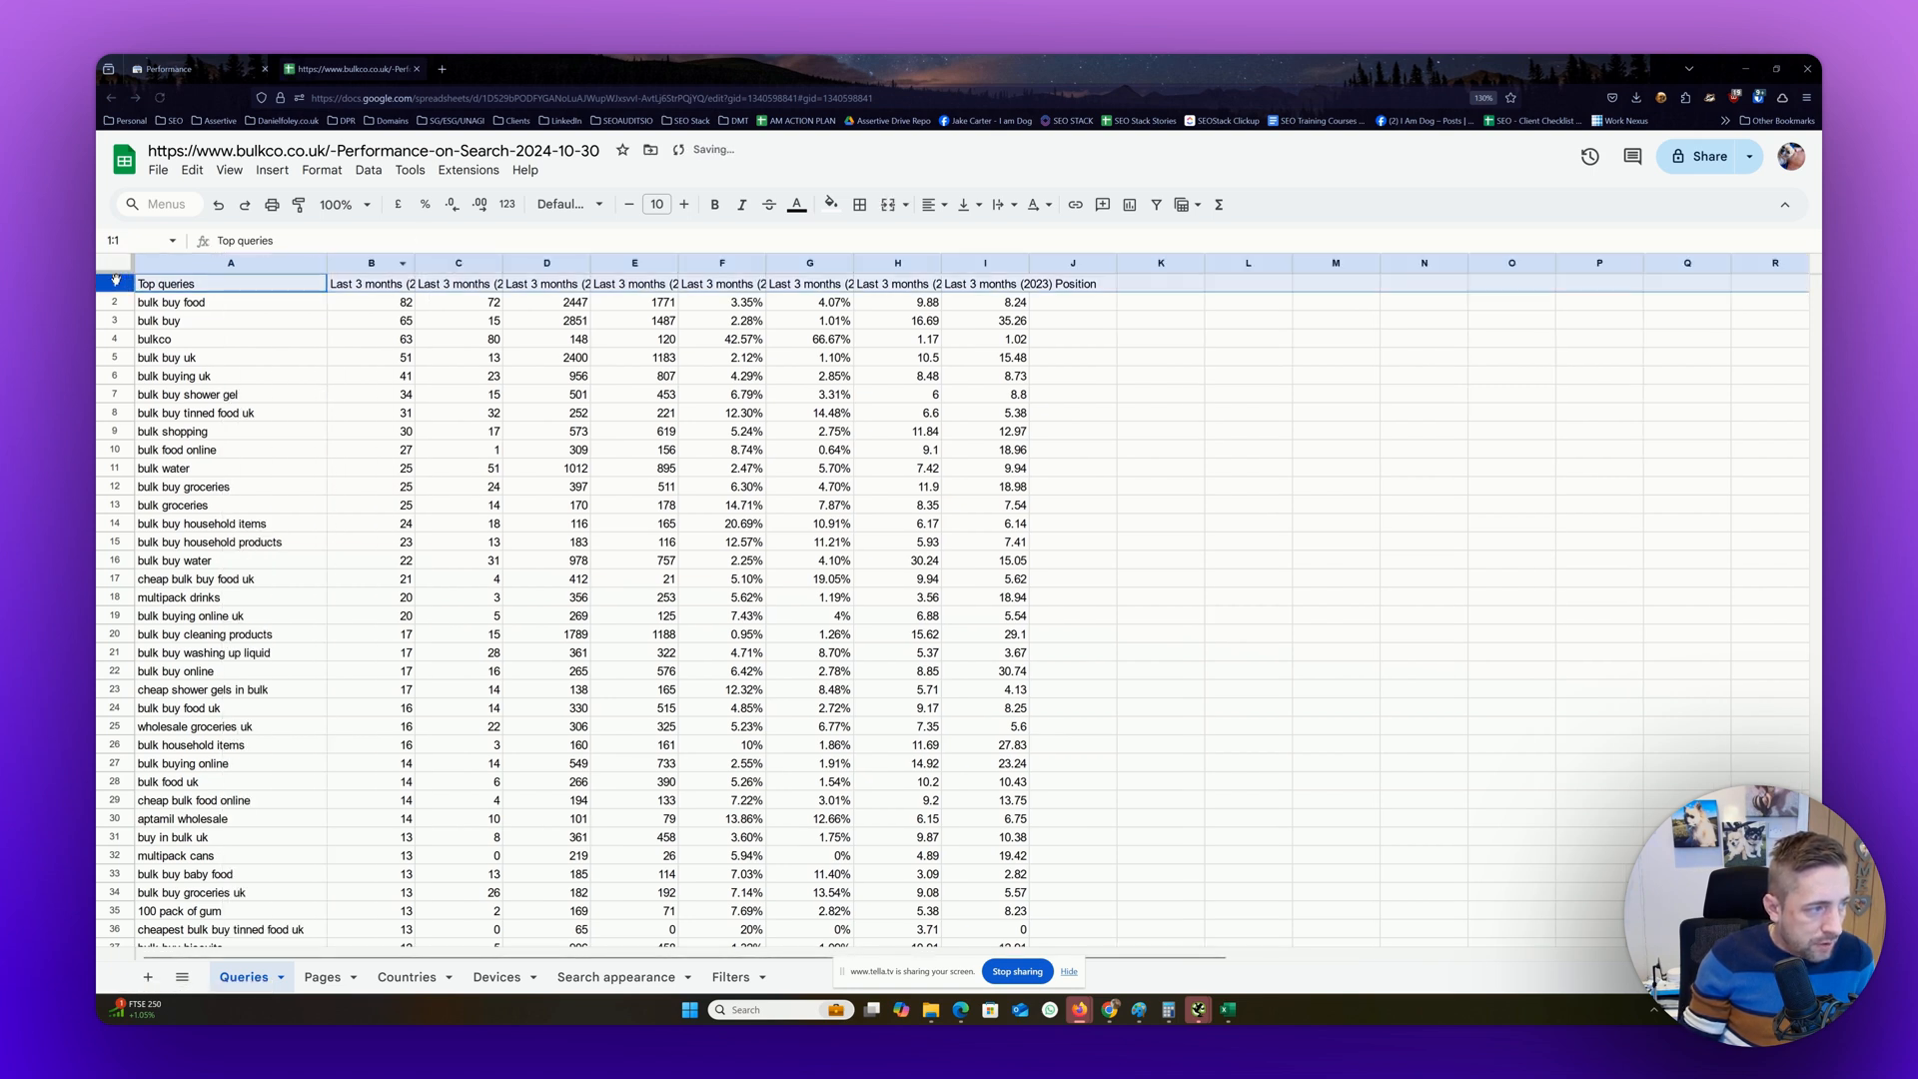
pyautogui.click(229, 170)
pyautogui.moveTo(264, 226)
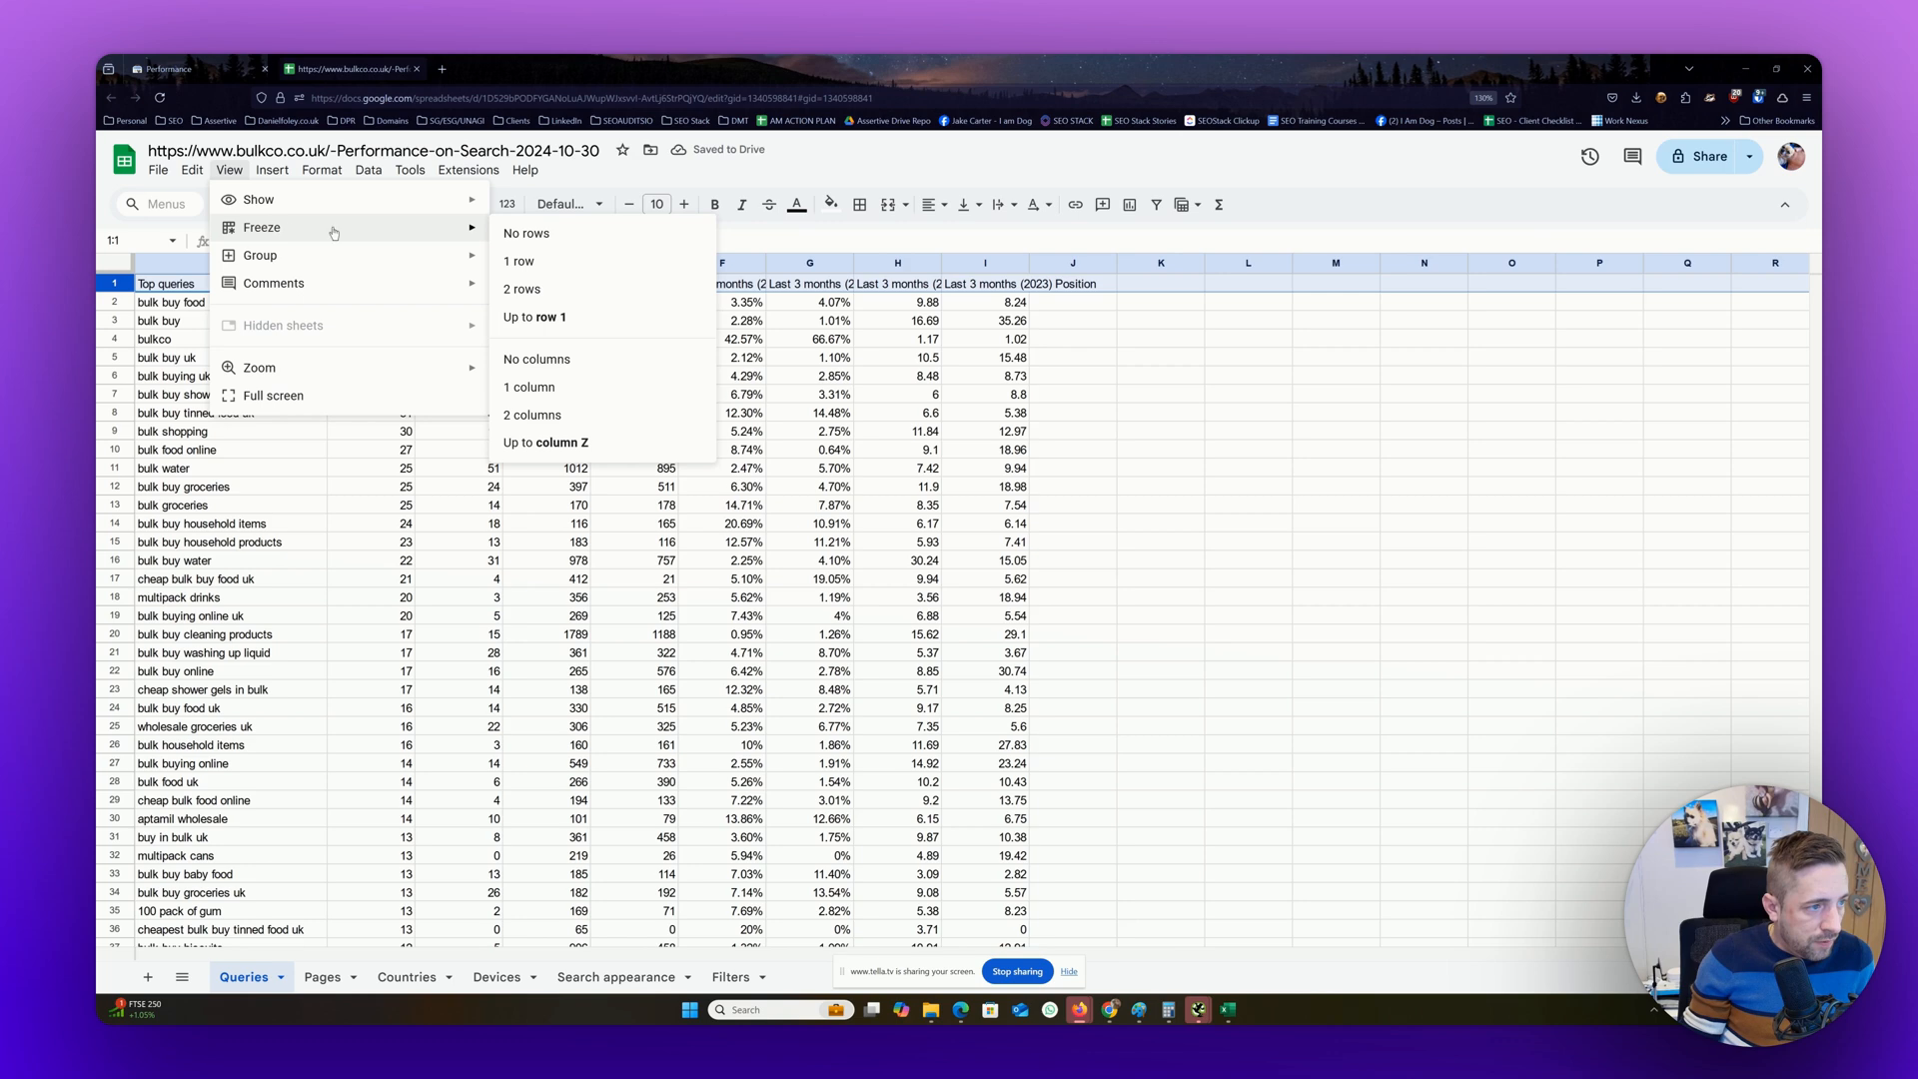
pyautogui.click(507, 262)
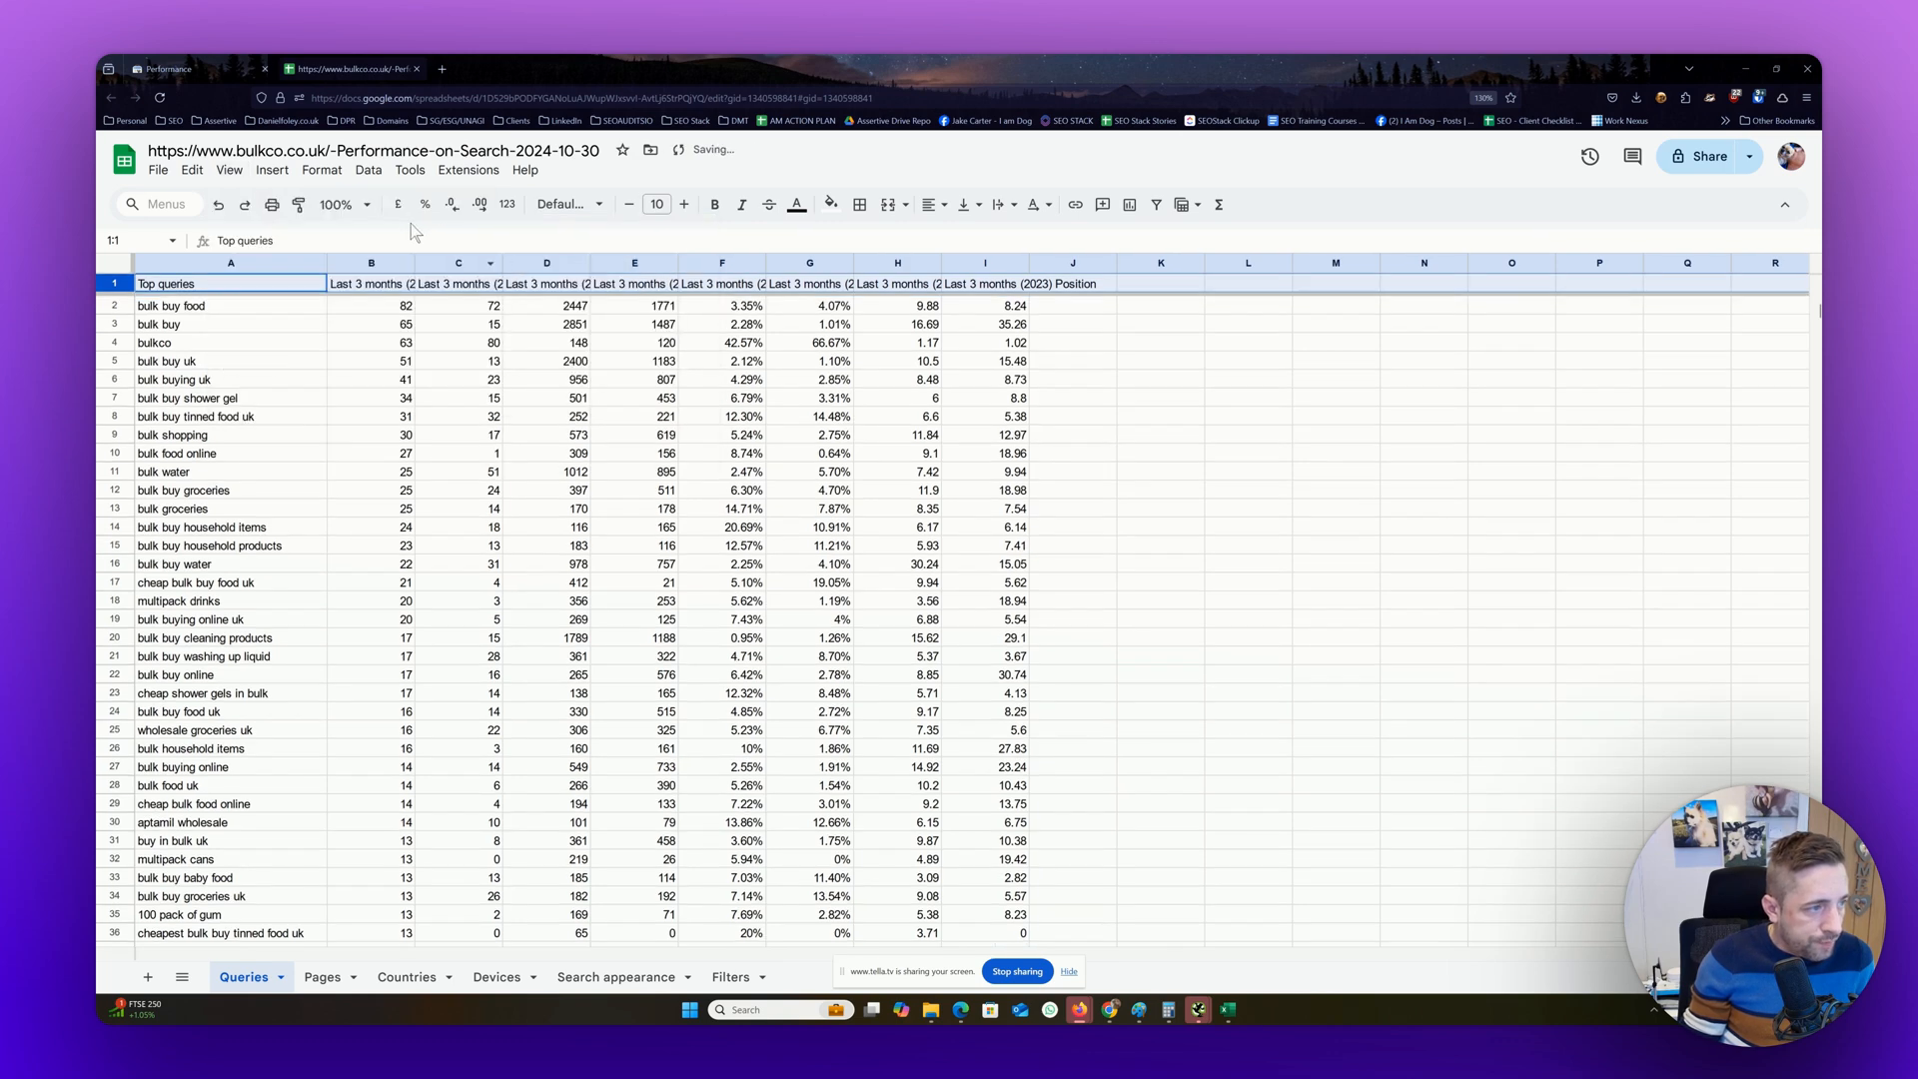
pyautogui.click(322, 170)
pyautogui.moveTo(354, 325)
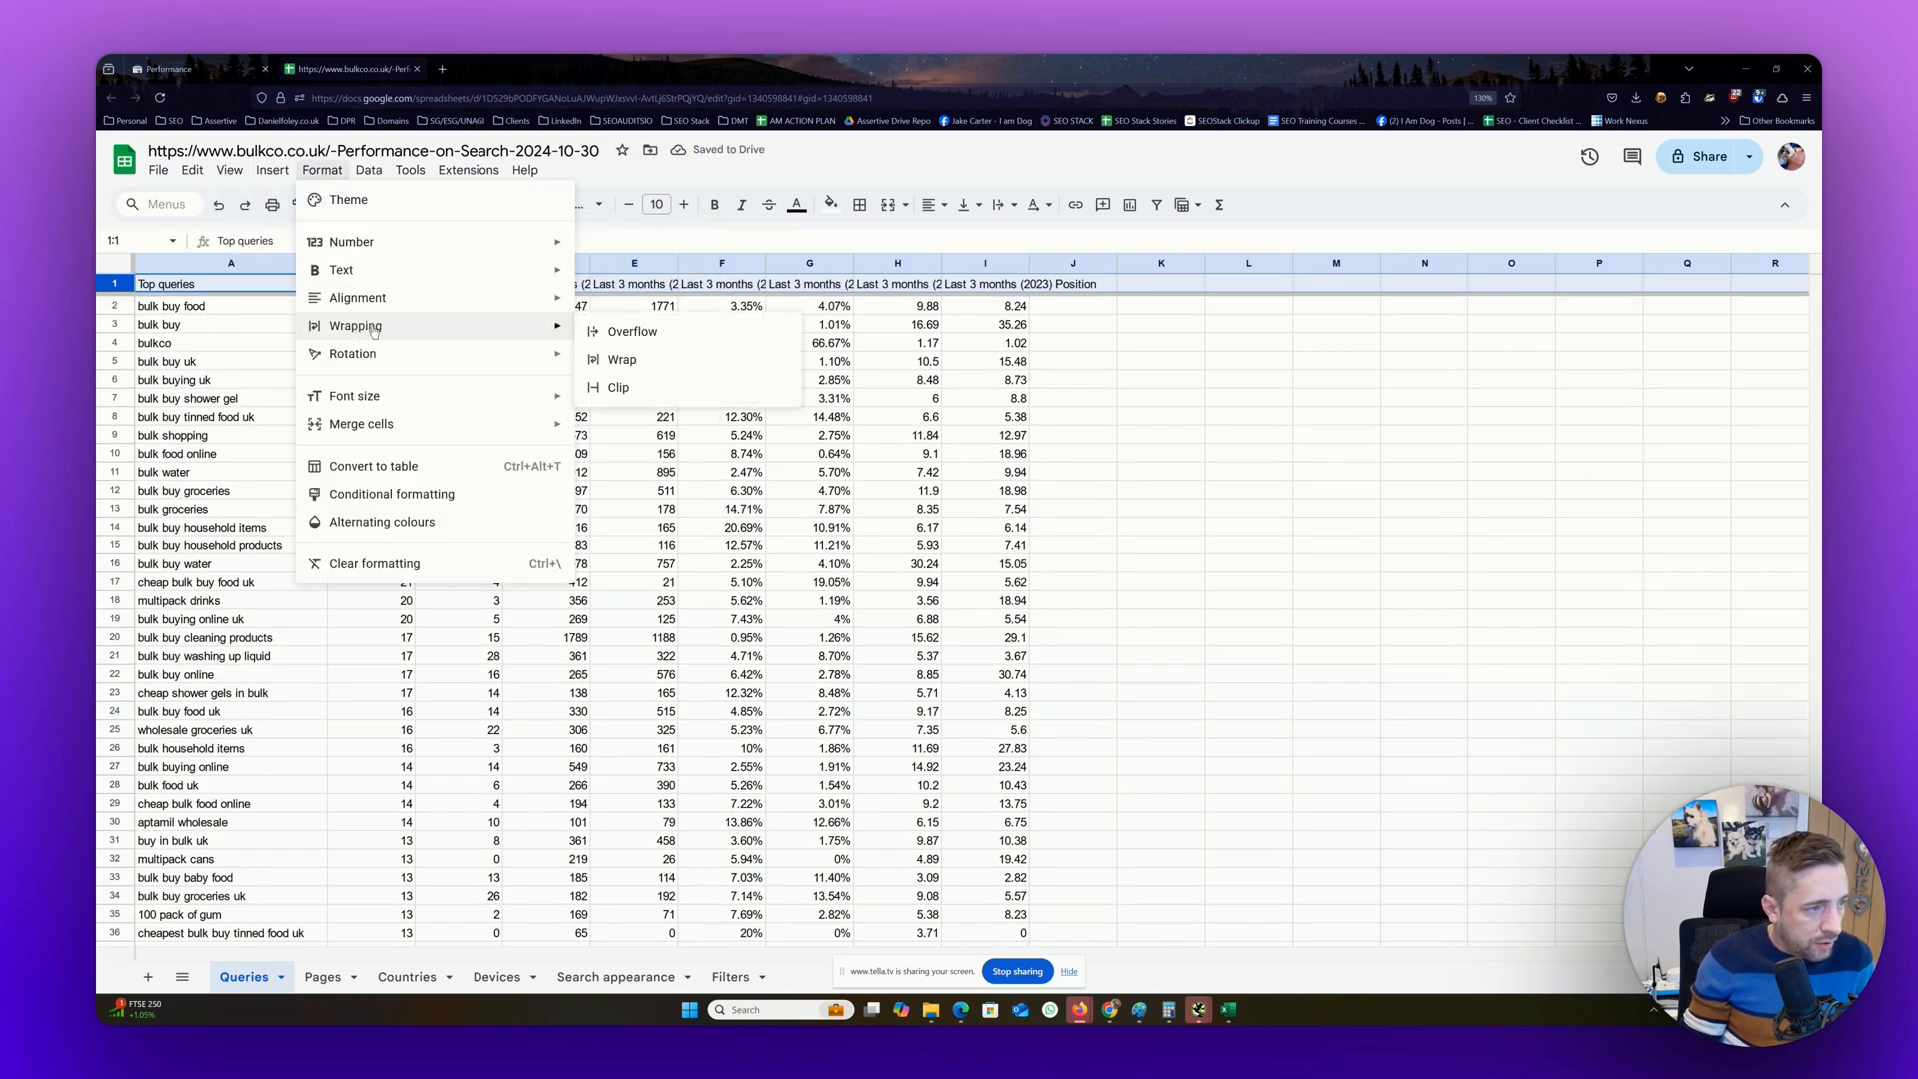
pyautogui.click(605, 357)
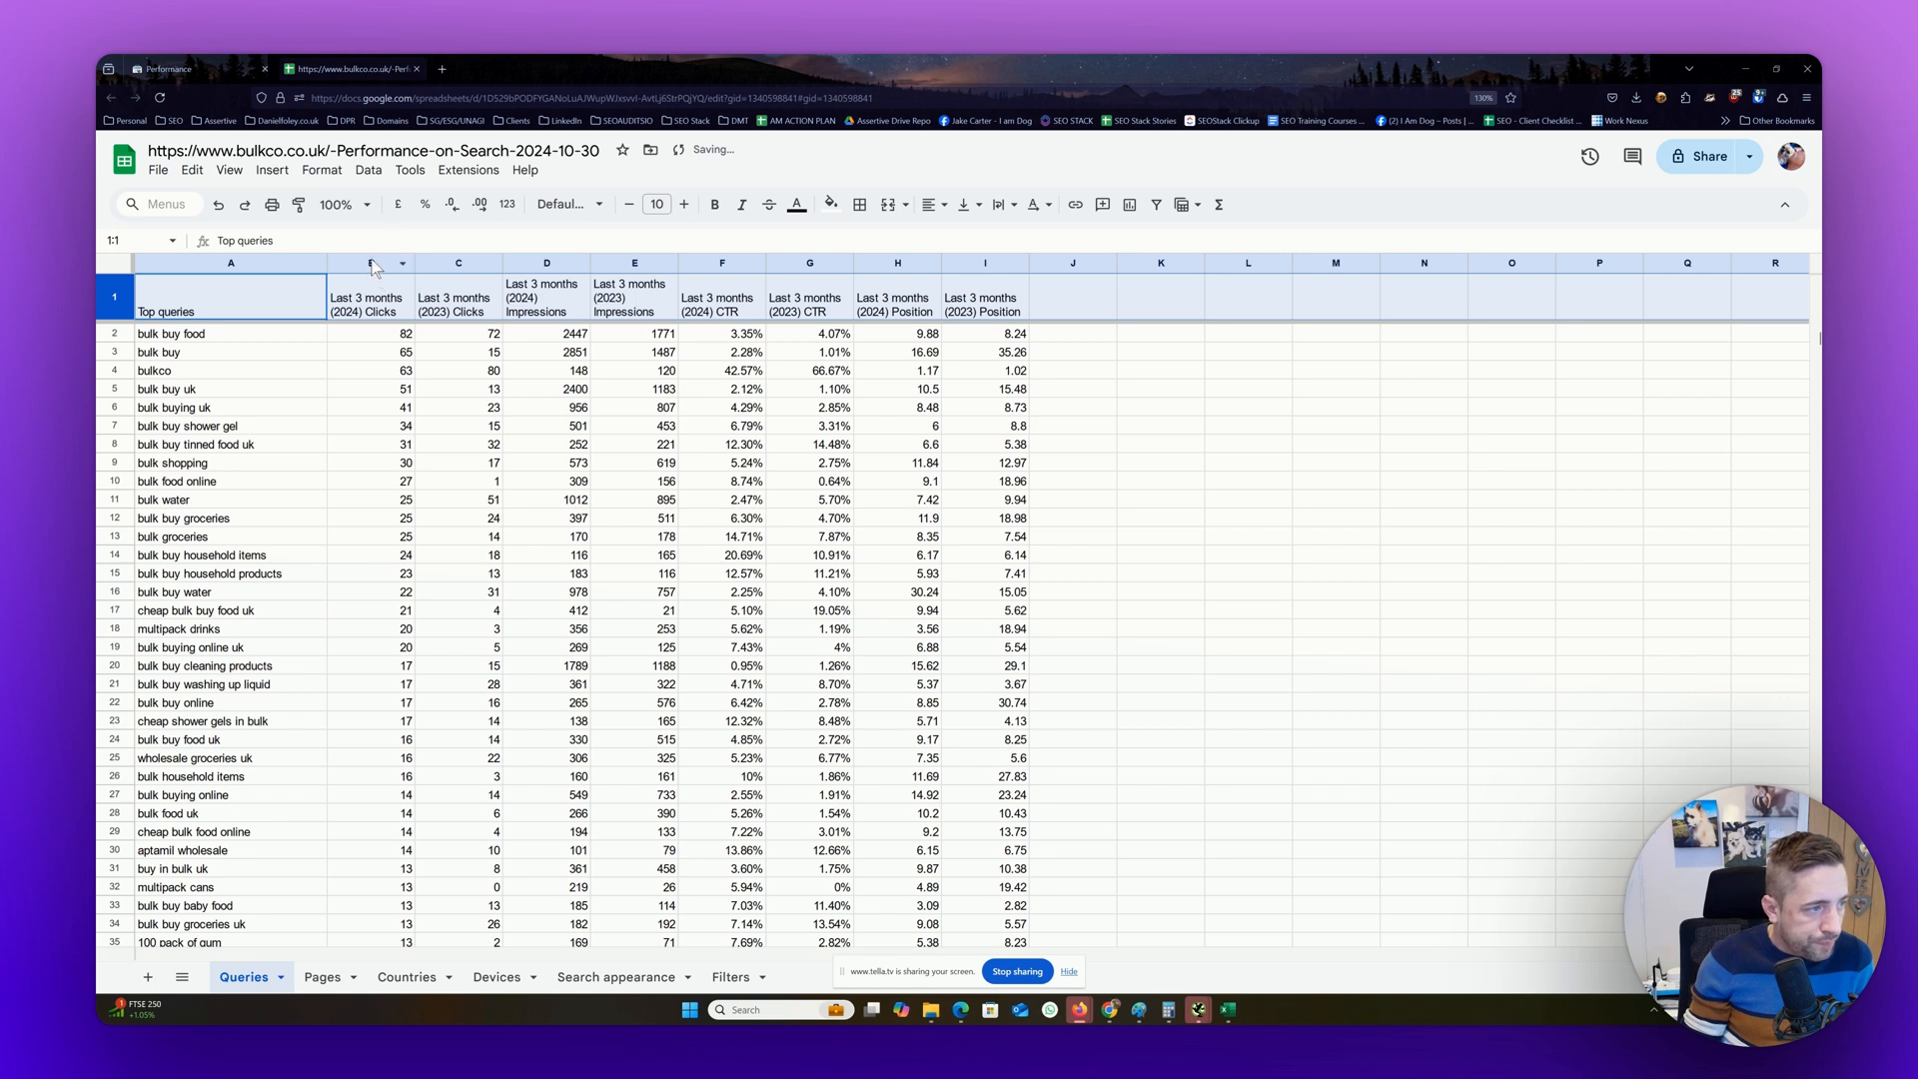
# Centre the contents of columns B to I horizontally
pyautogui.moveTo(372, 267); pyautogui.dragTo(984, 264)
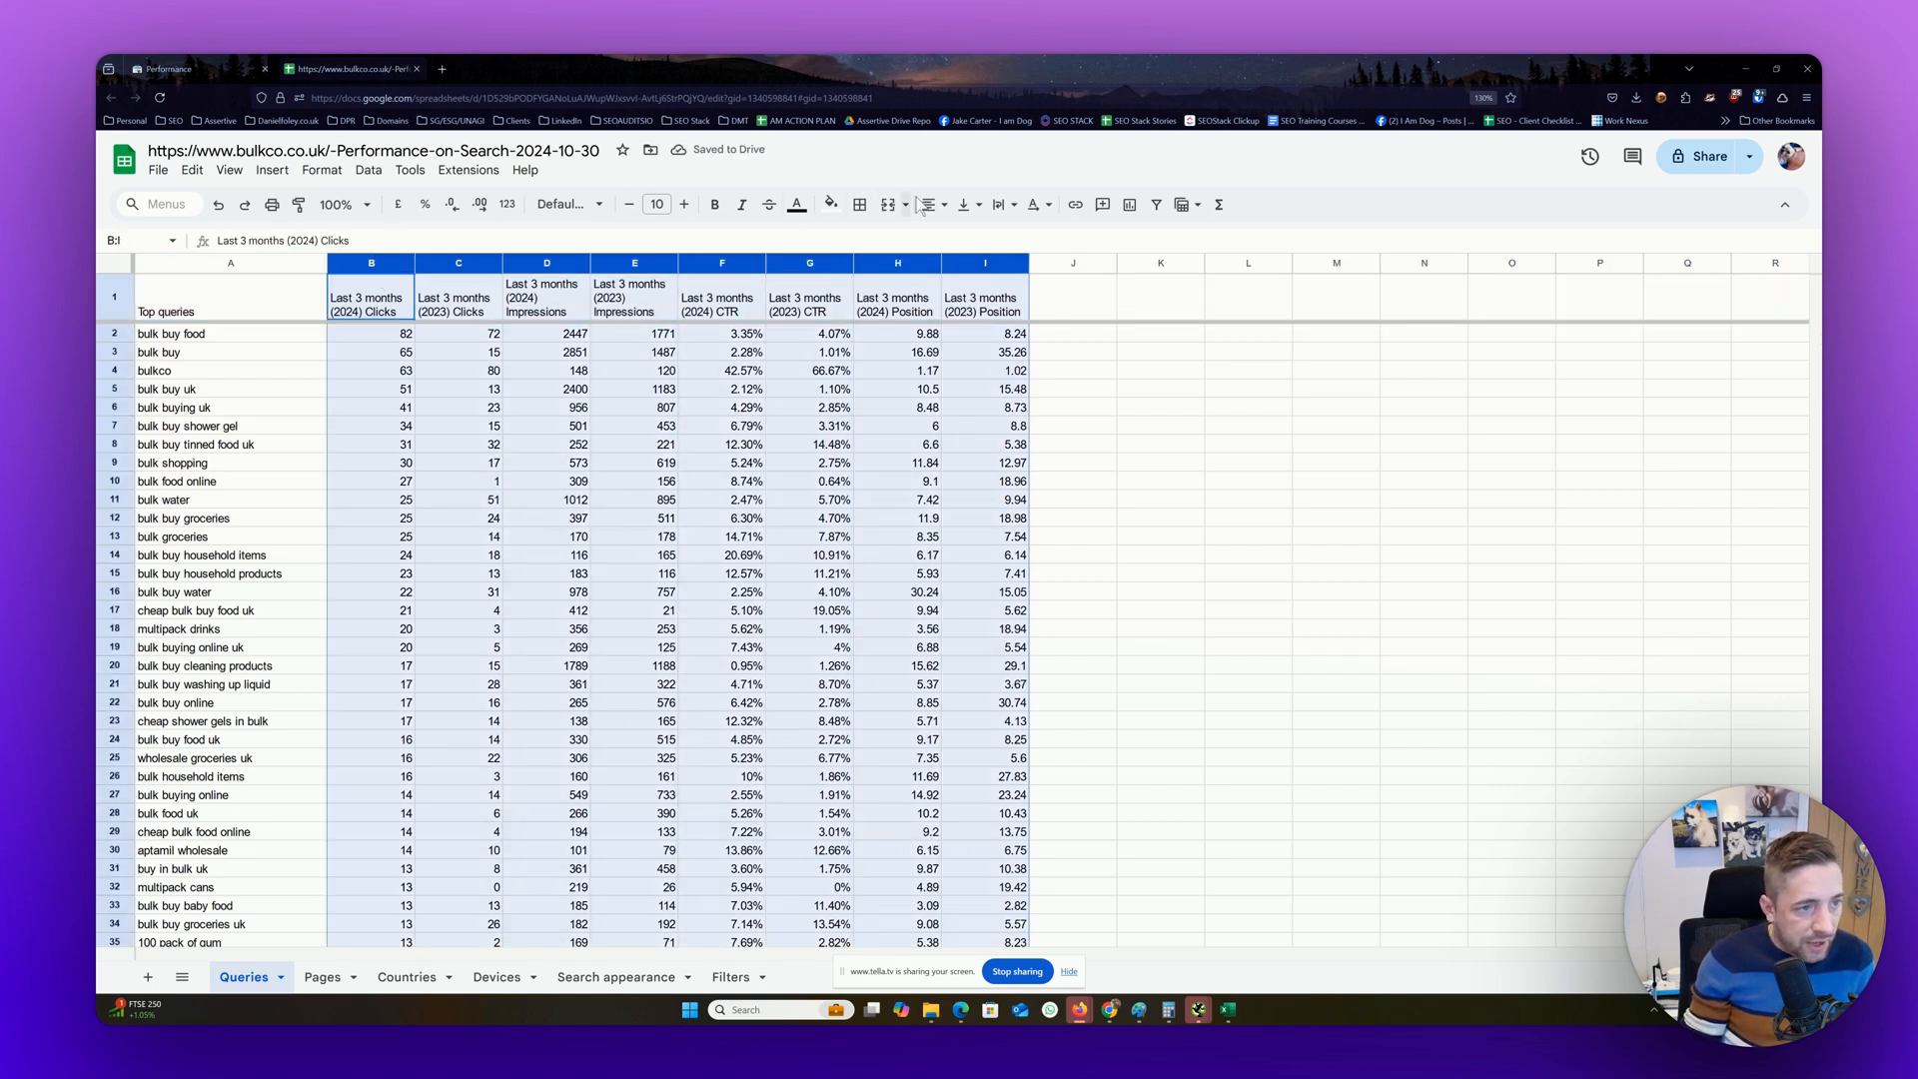
pyautogui.click(924, 204)
pyautogui.click(962, 237)
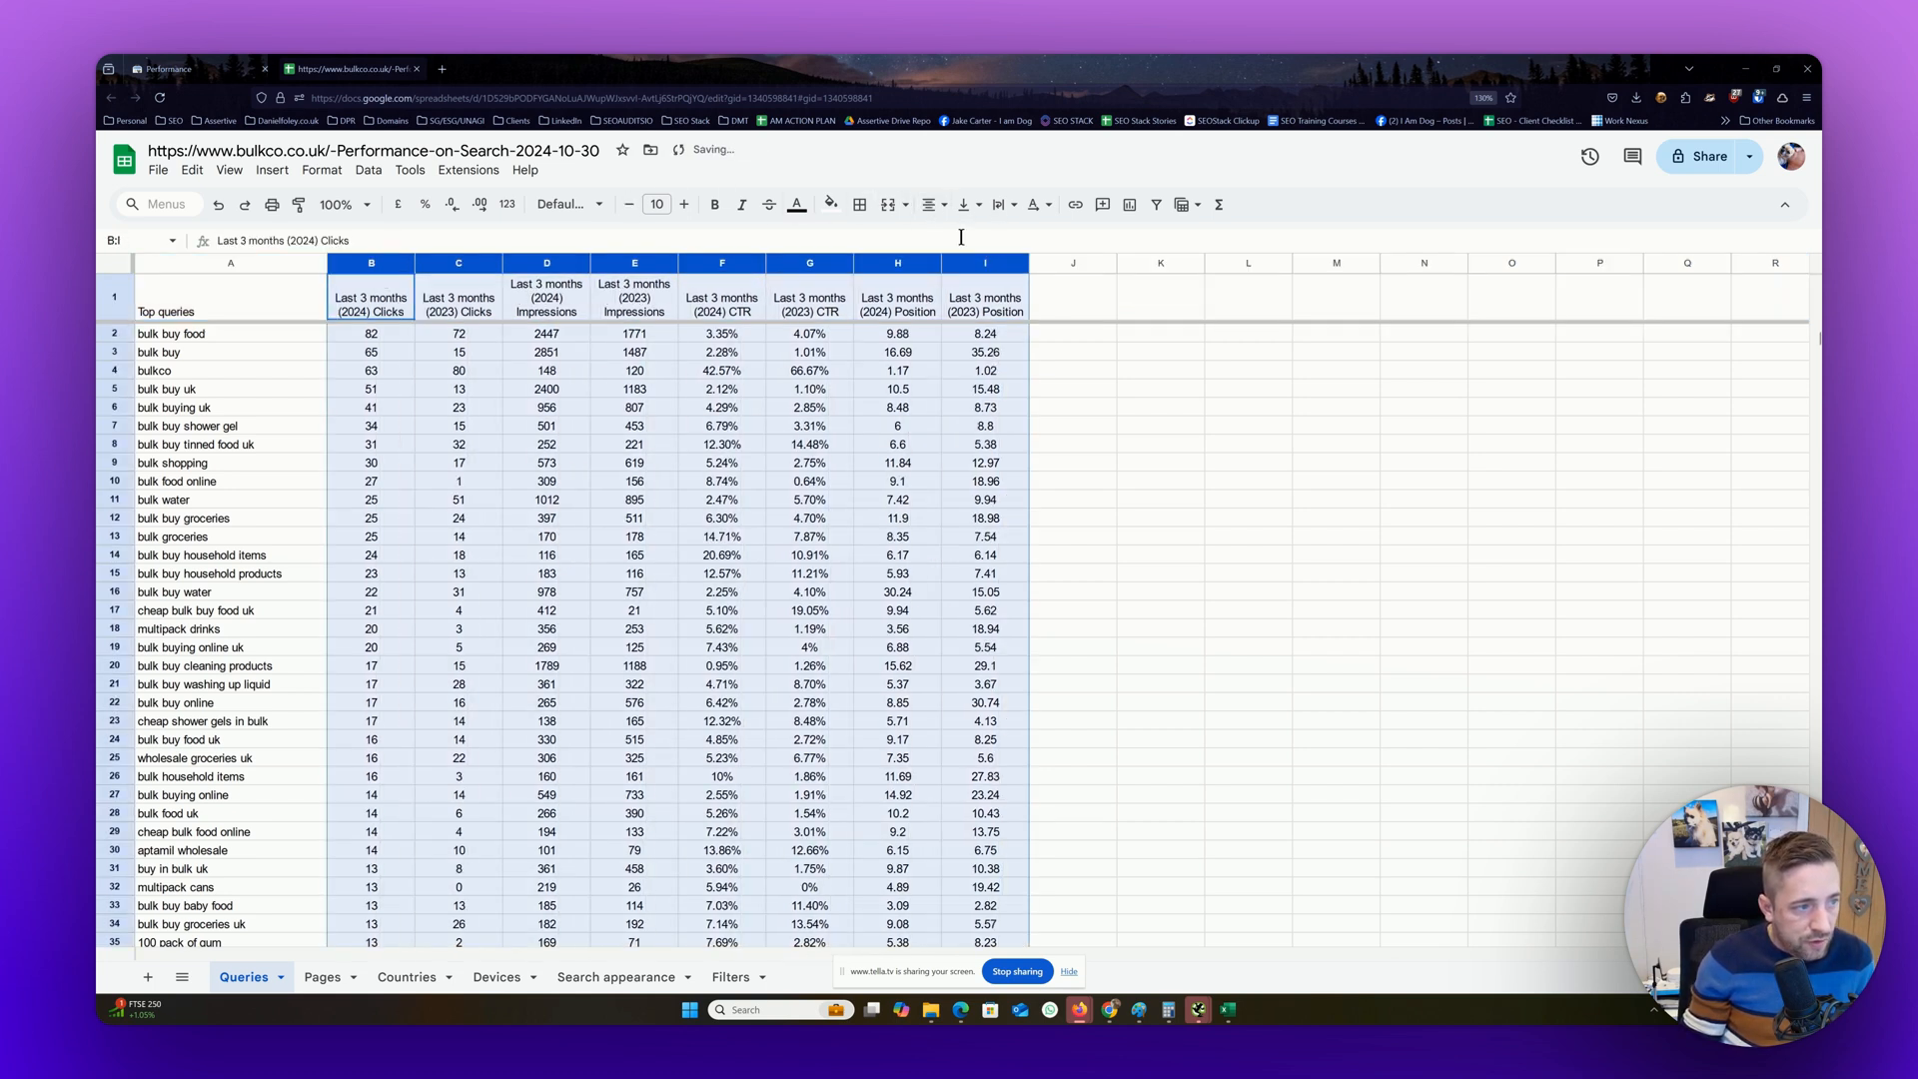
# Fill the header row with black
pyautogui.click(117, 305)
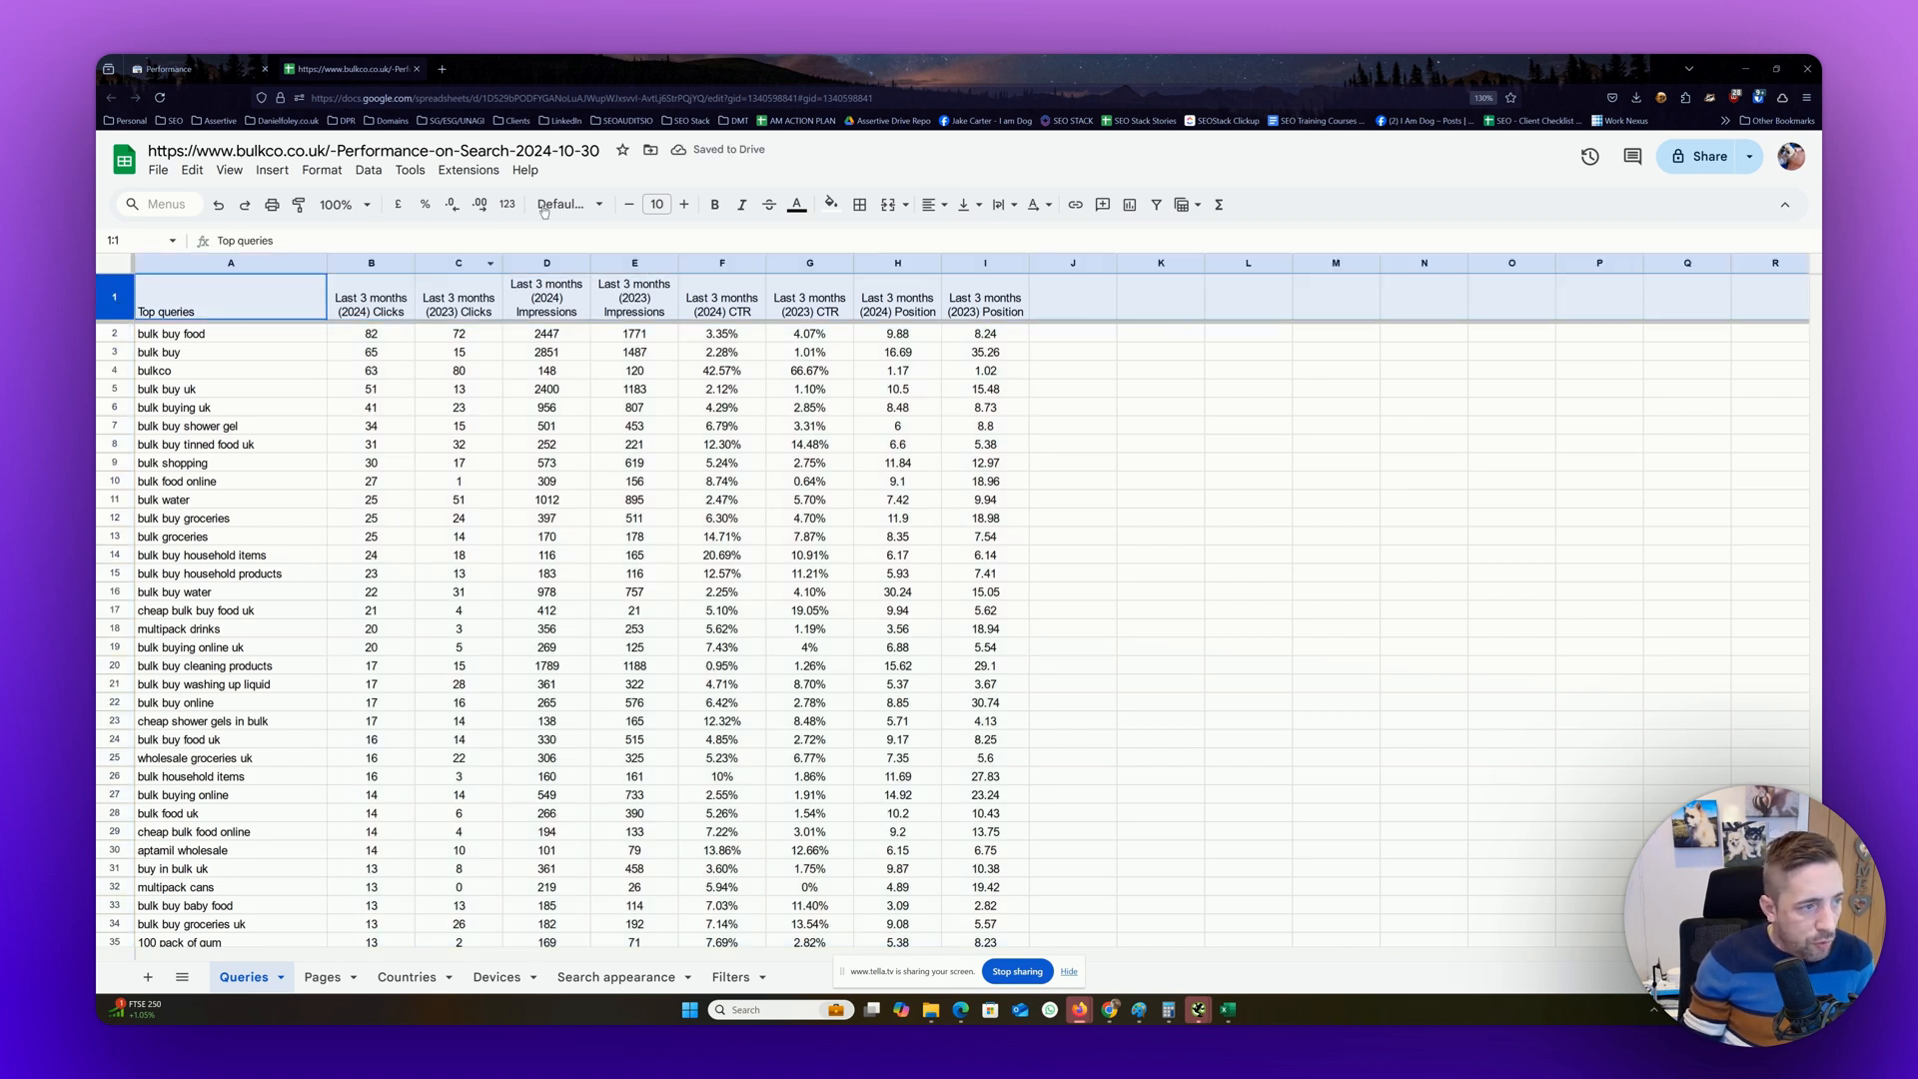
pyautogui.click(831, 205)
pyautogui.click(838, 274)
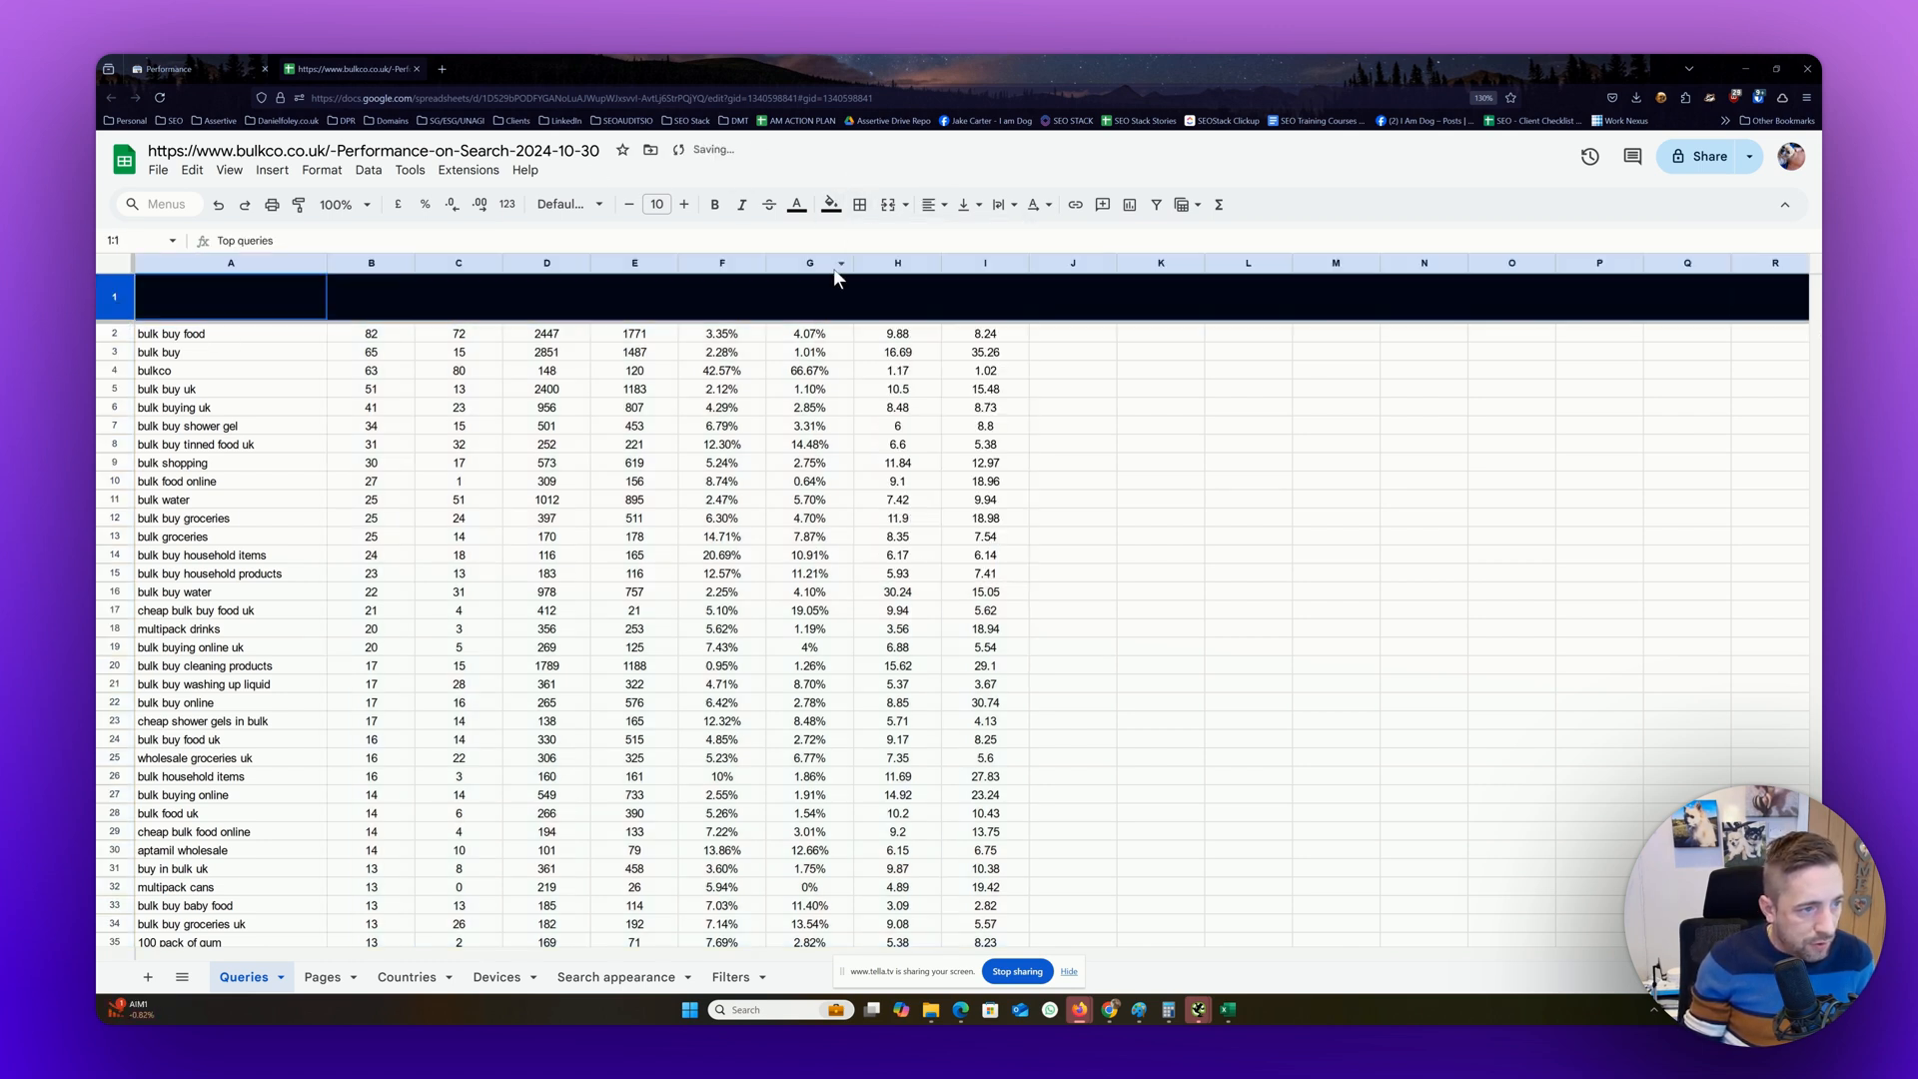
# Make the Queries header text white and bold, and add a filter to the sheet
pyautogui.click(796, 205)
pyautogui.click(972, 277)
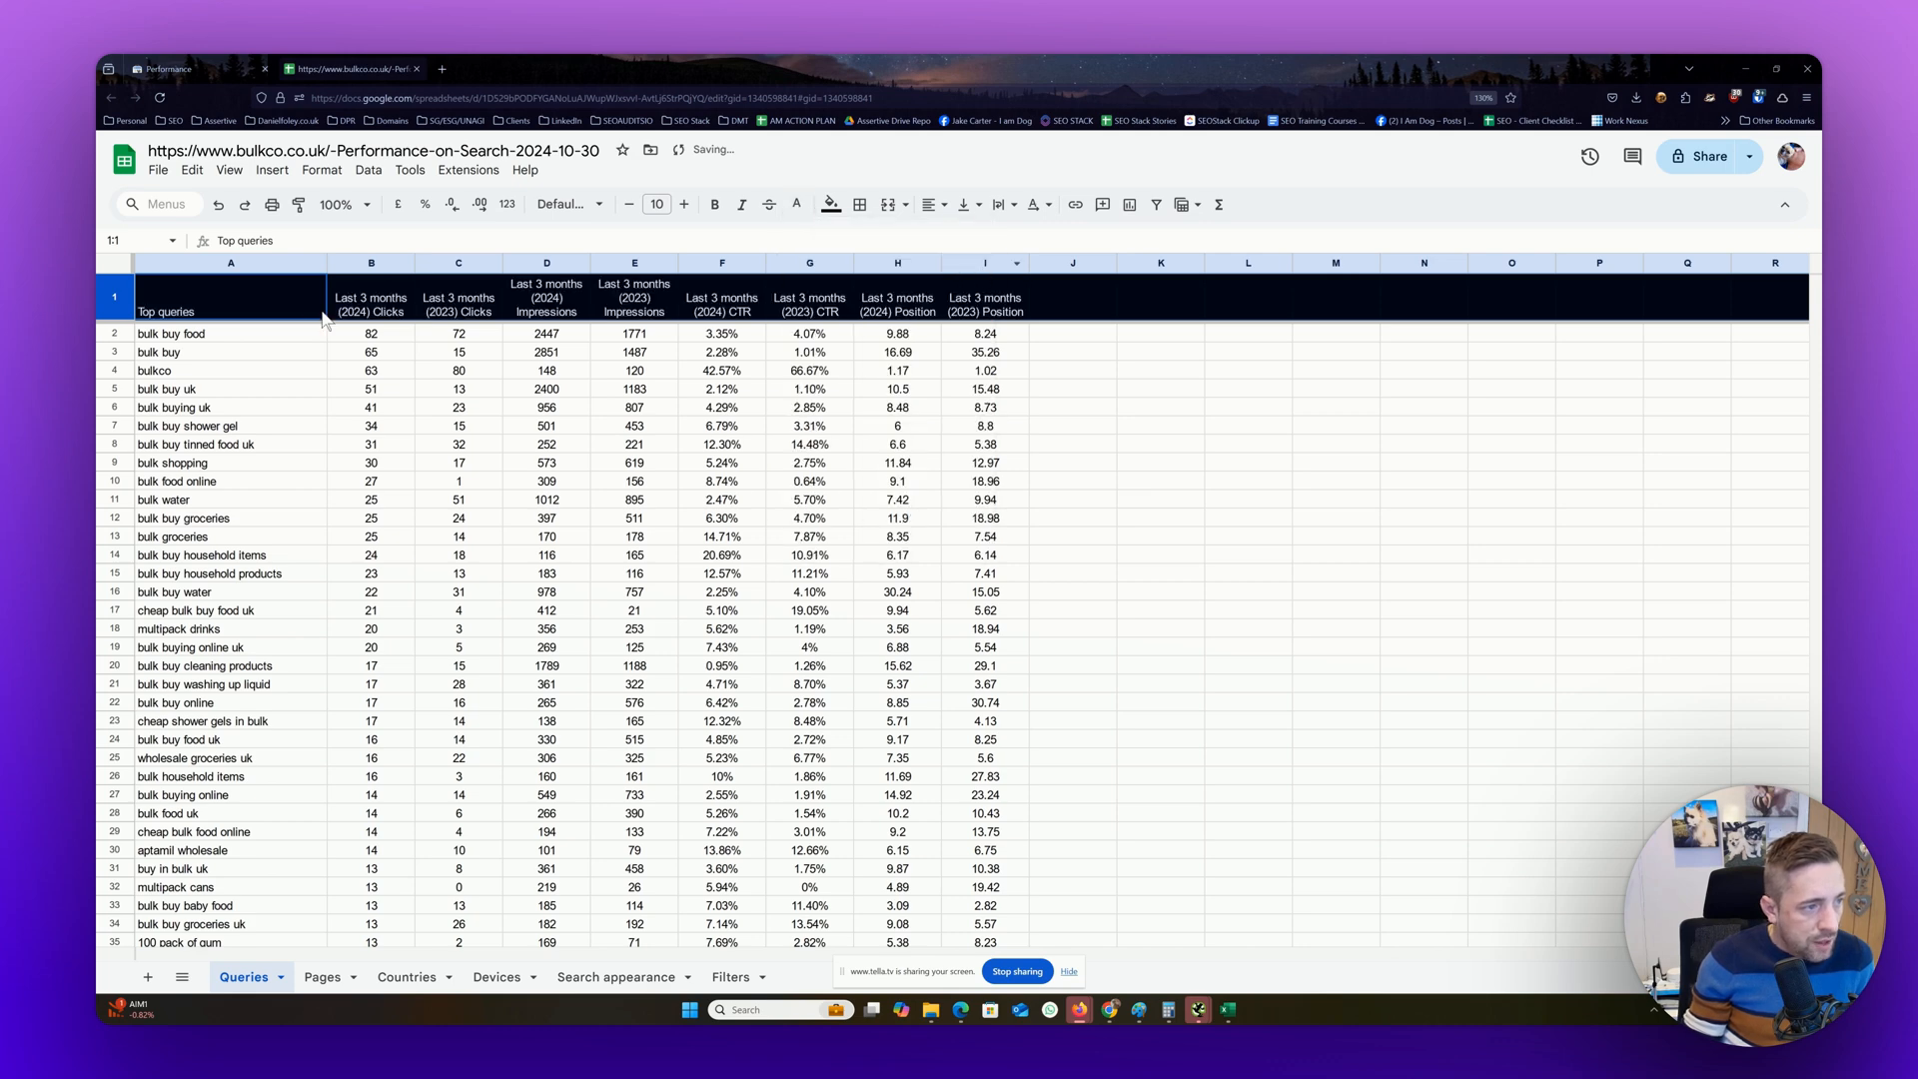
pyautogui.click(368, 170)
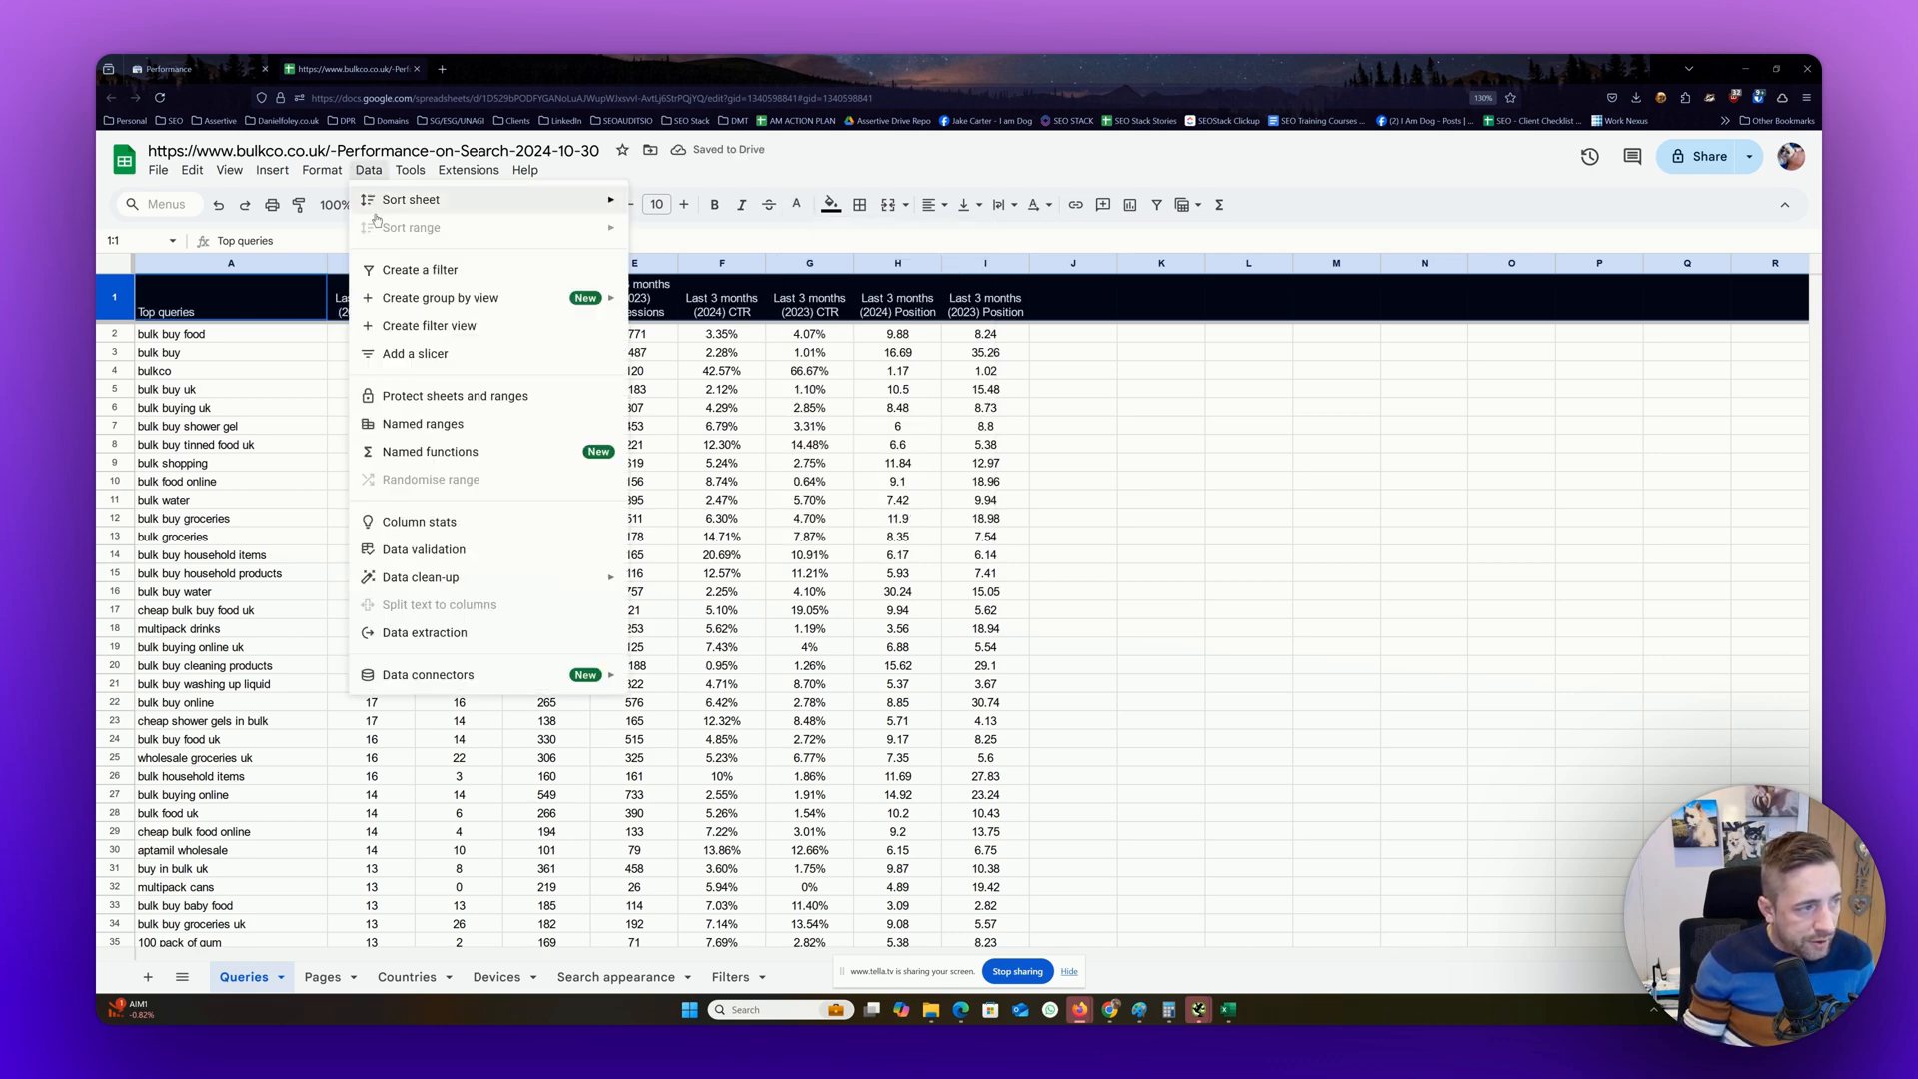
pyautogui.click(415, 271)
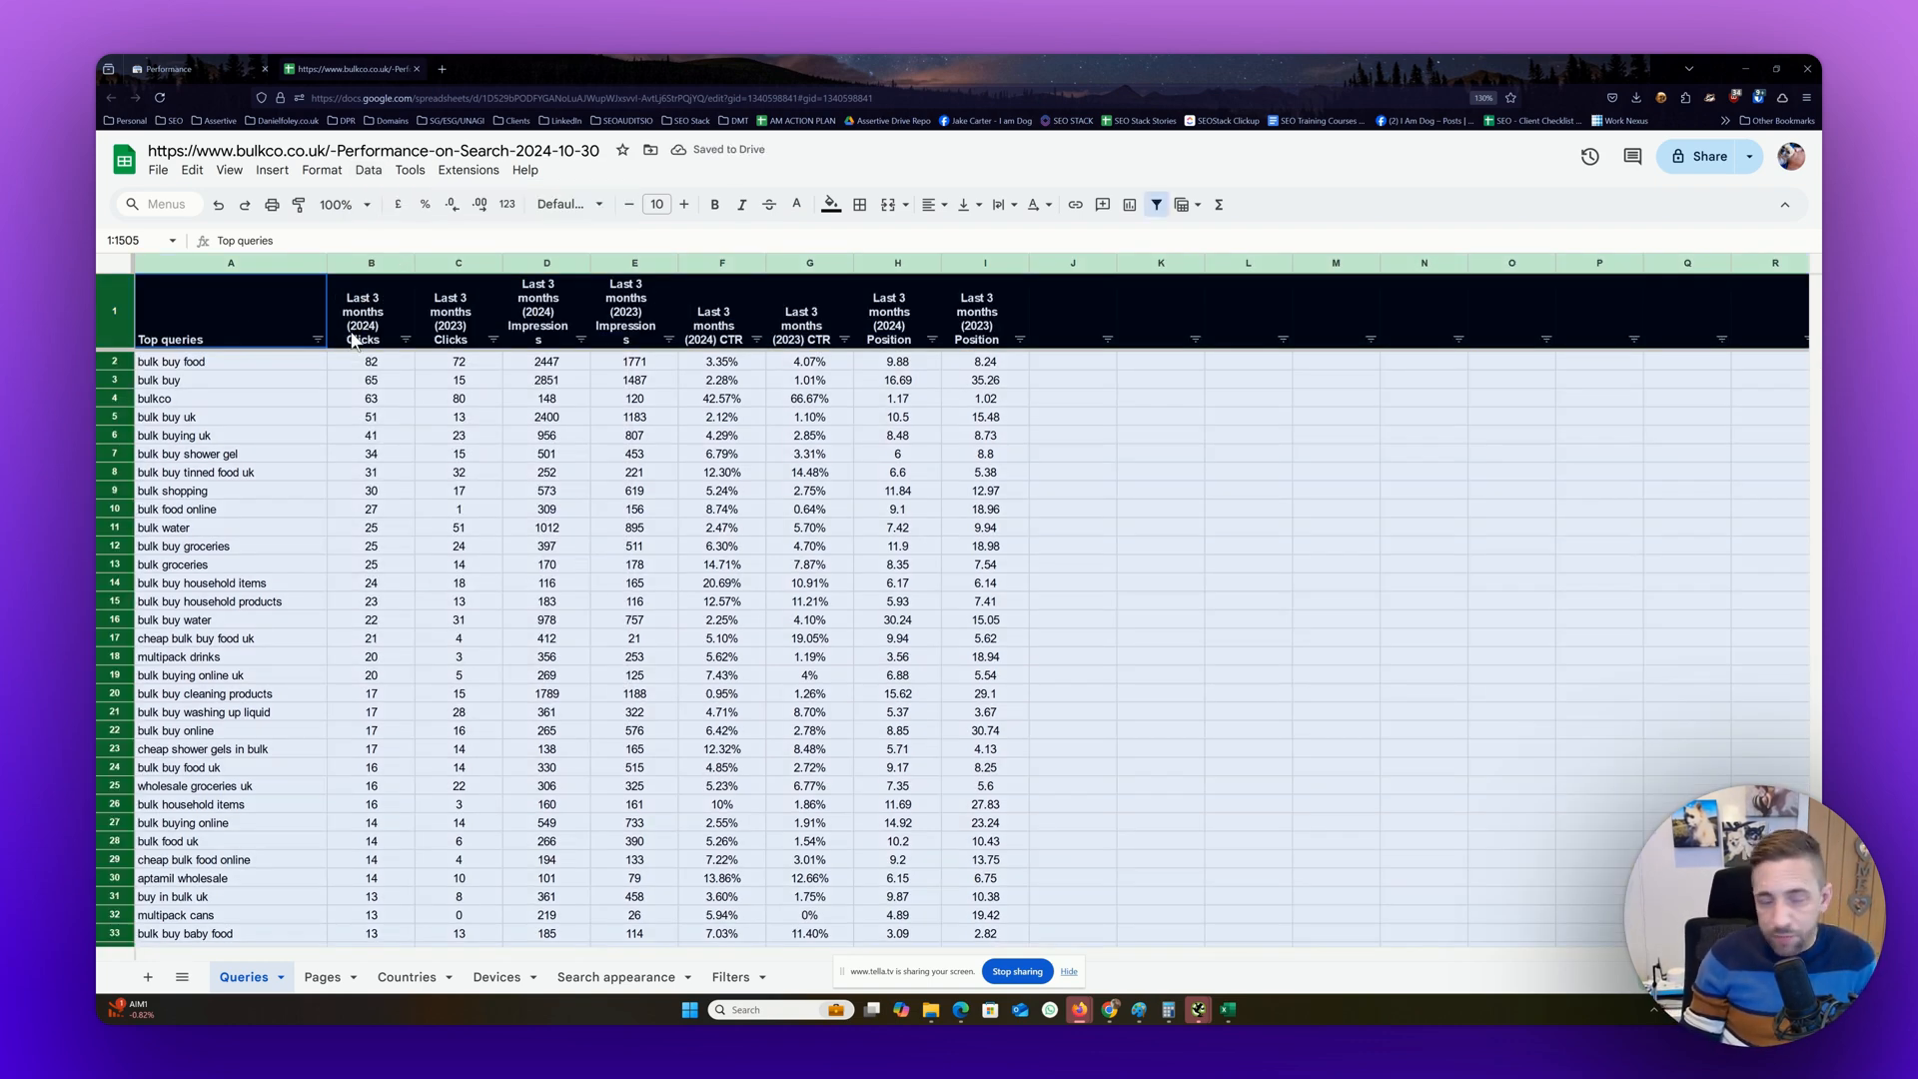
# Filter the Last 3 months (2024) Clicks column on the Queries sheet by the condition Is equal to 0
pyautogui.click(406, 340)
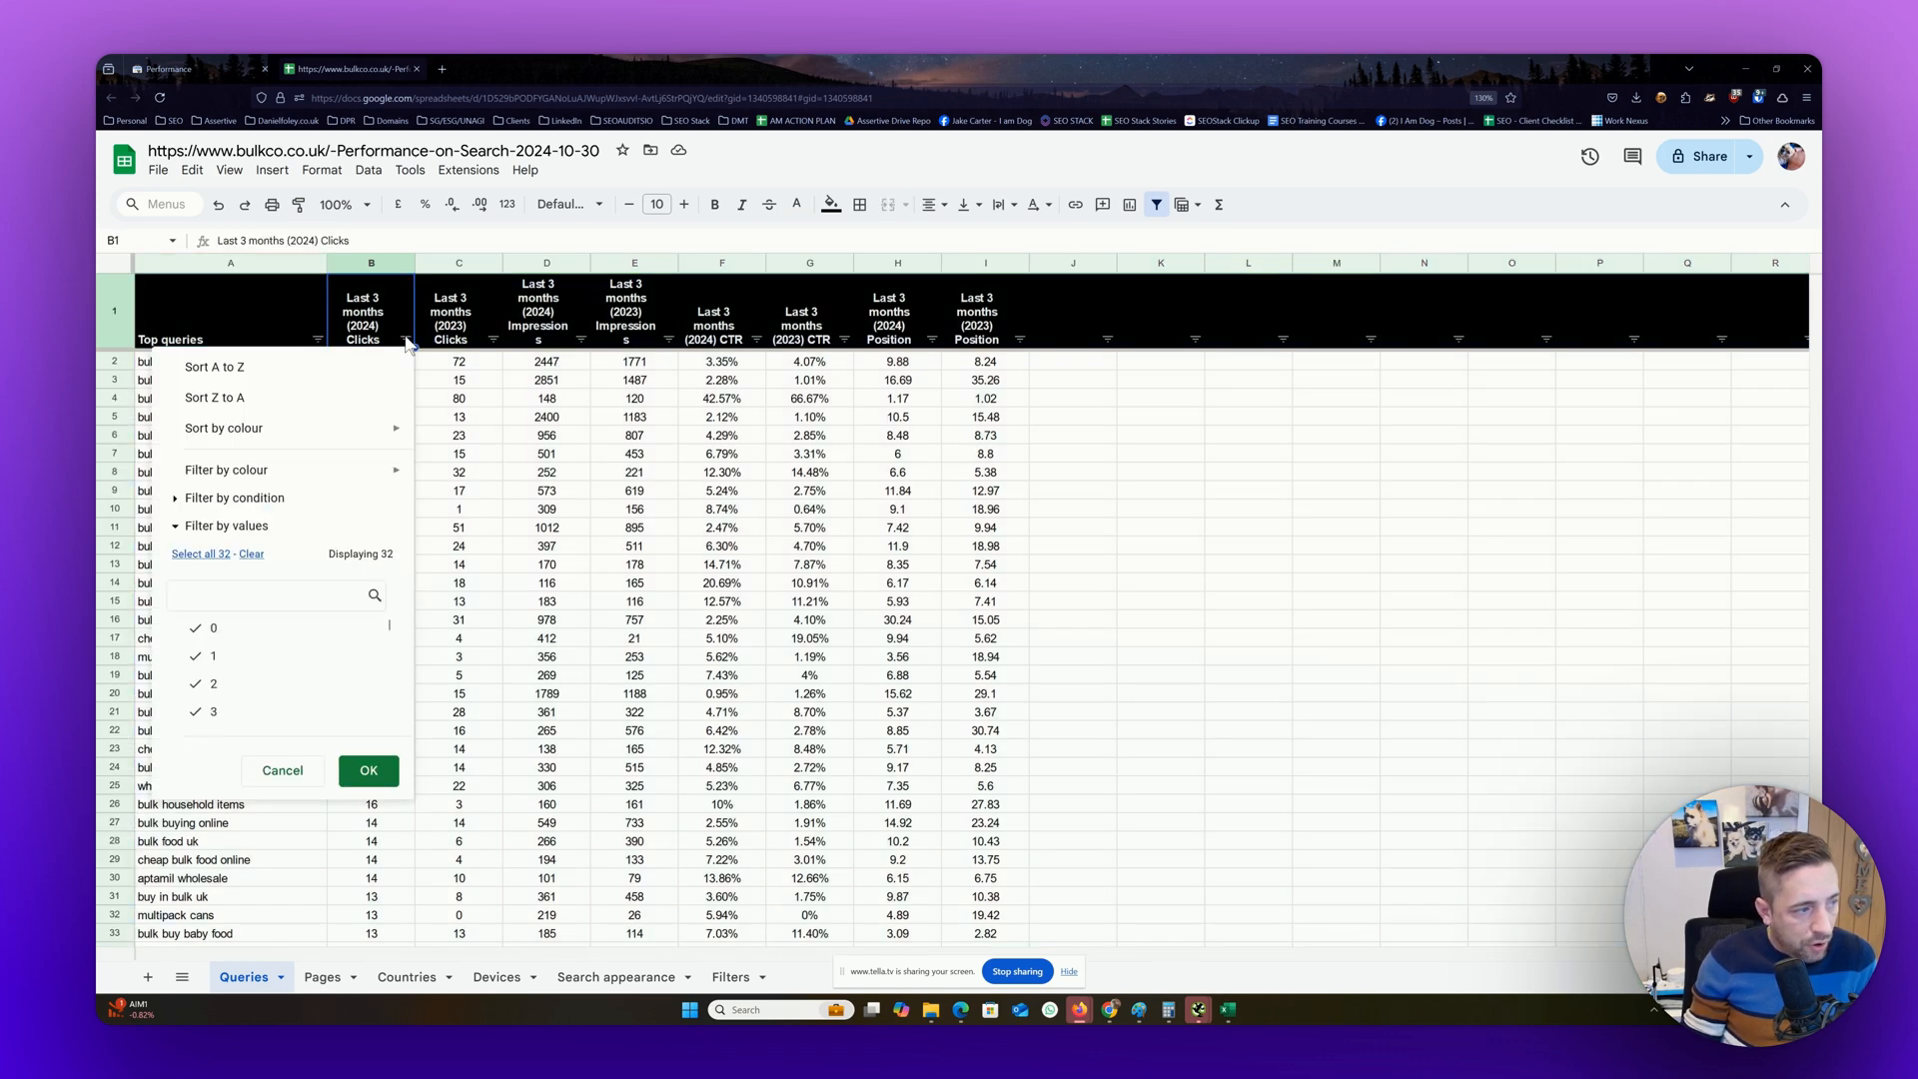
pyautogui.click(234, 498)
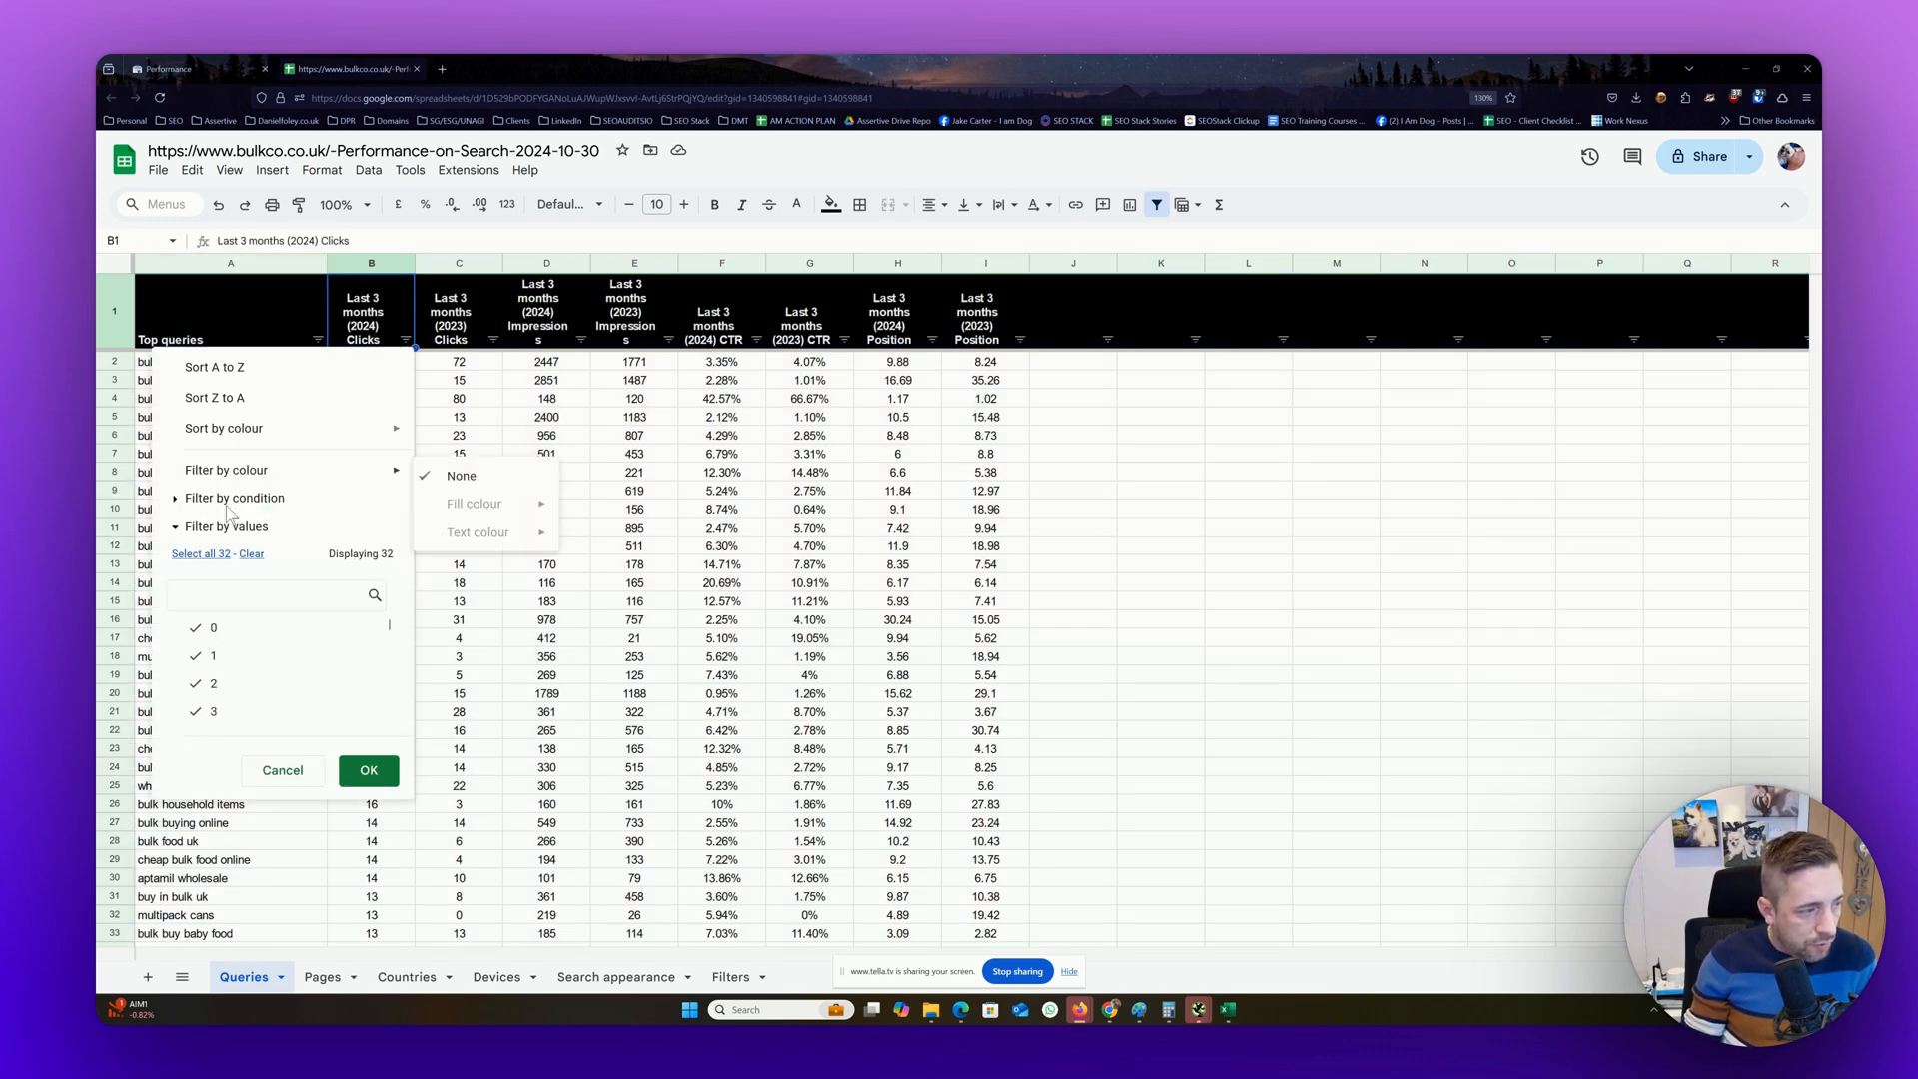
pyautogui.click(252, 540)
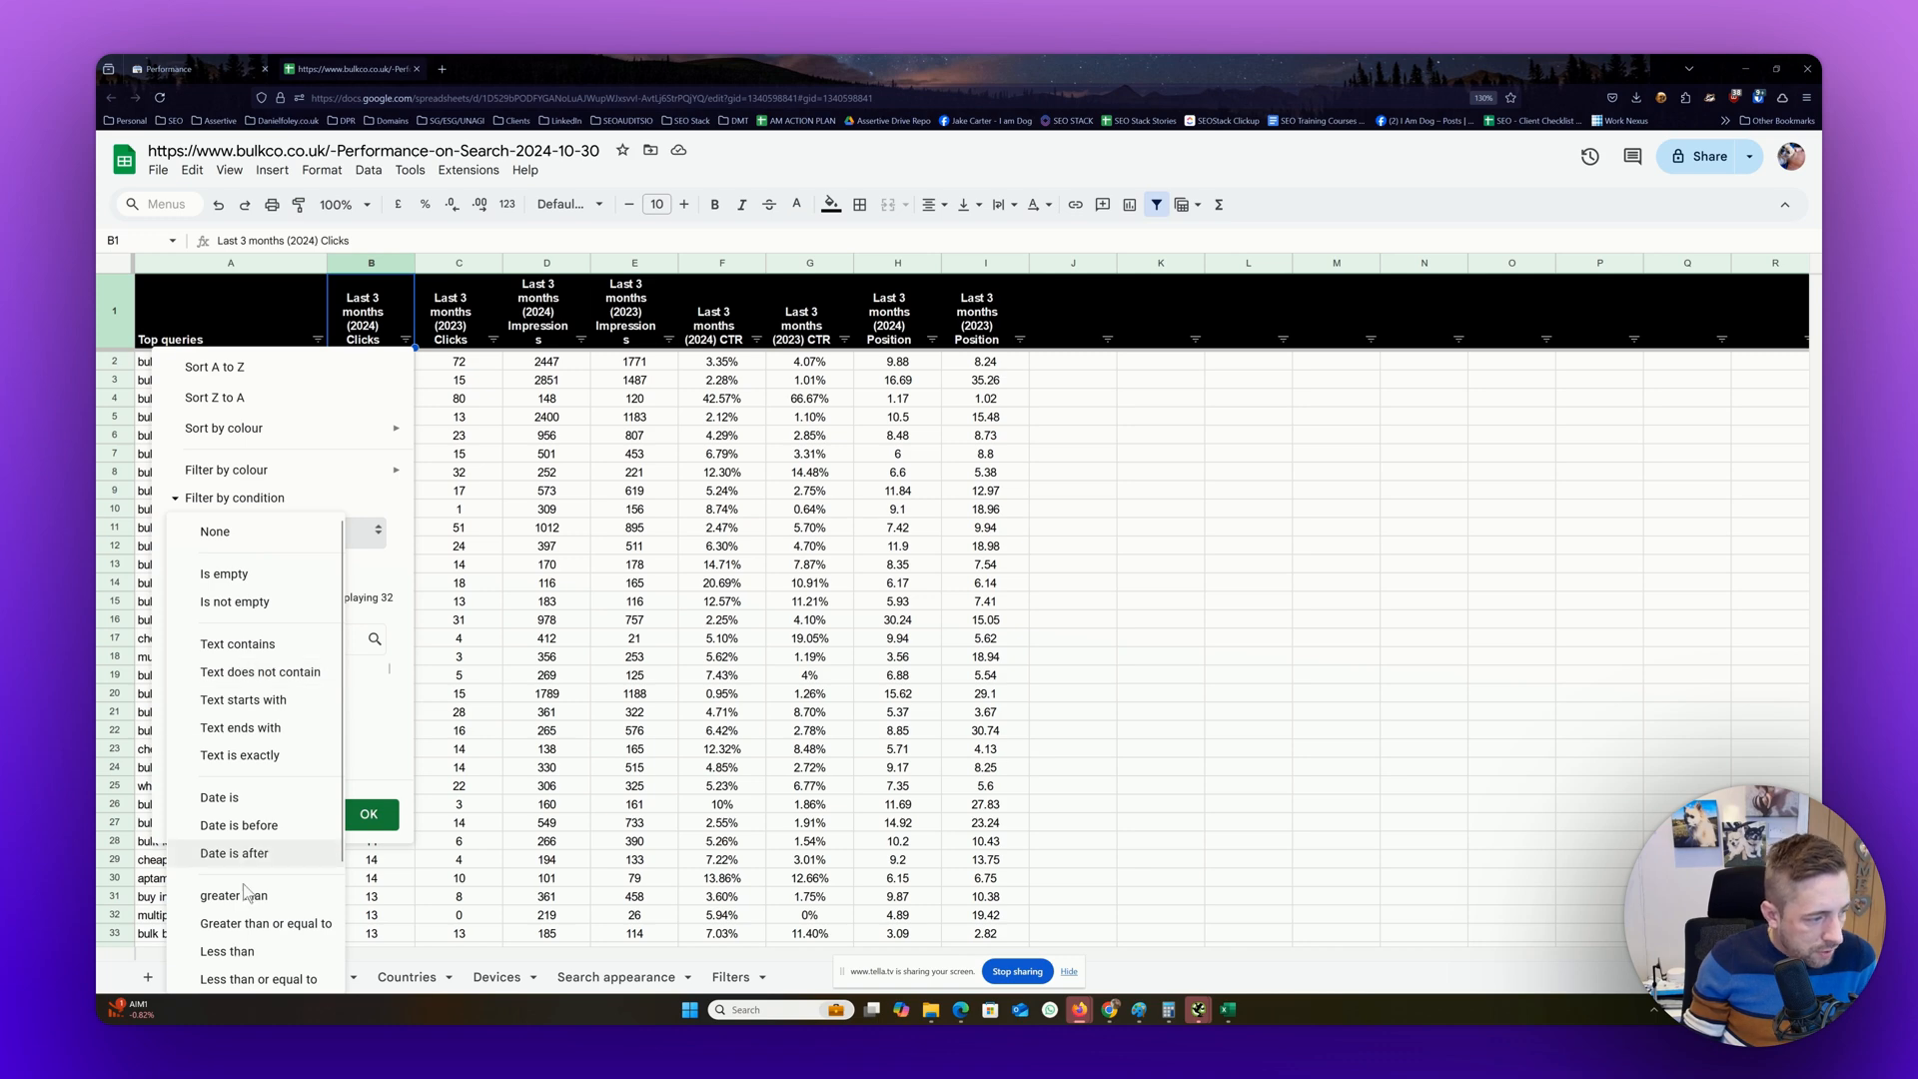
pyautogui.scroll(-2, 255, 899)
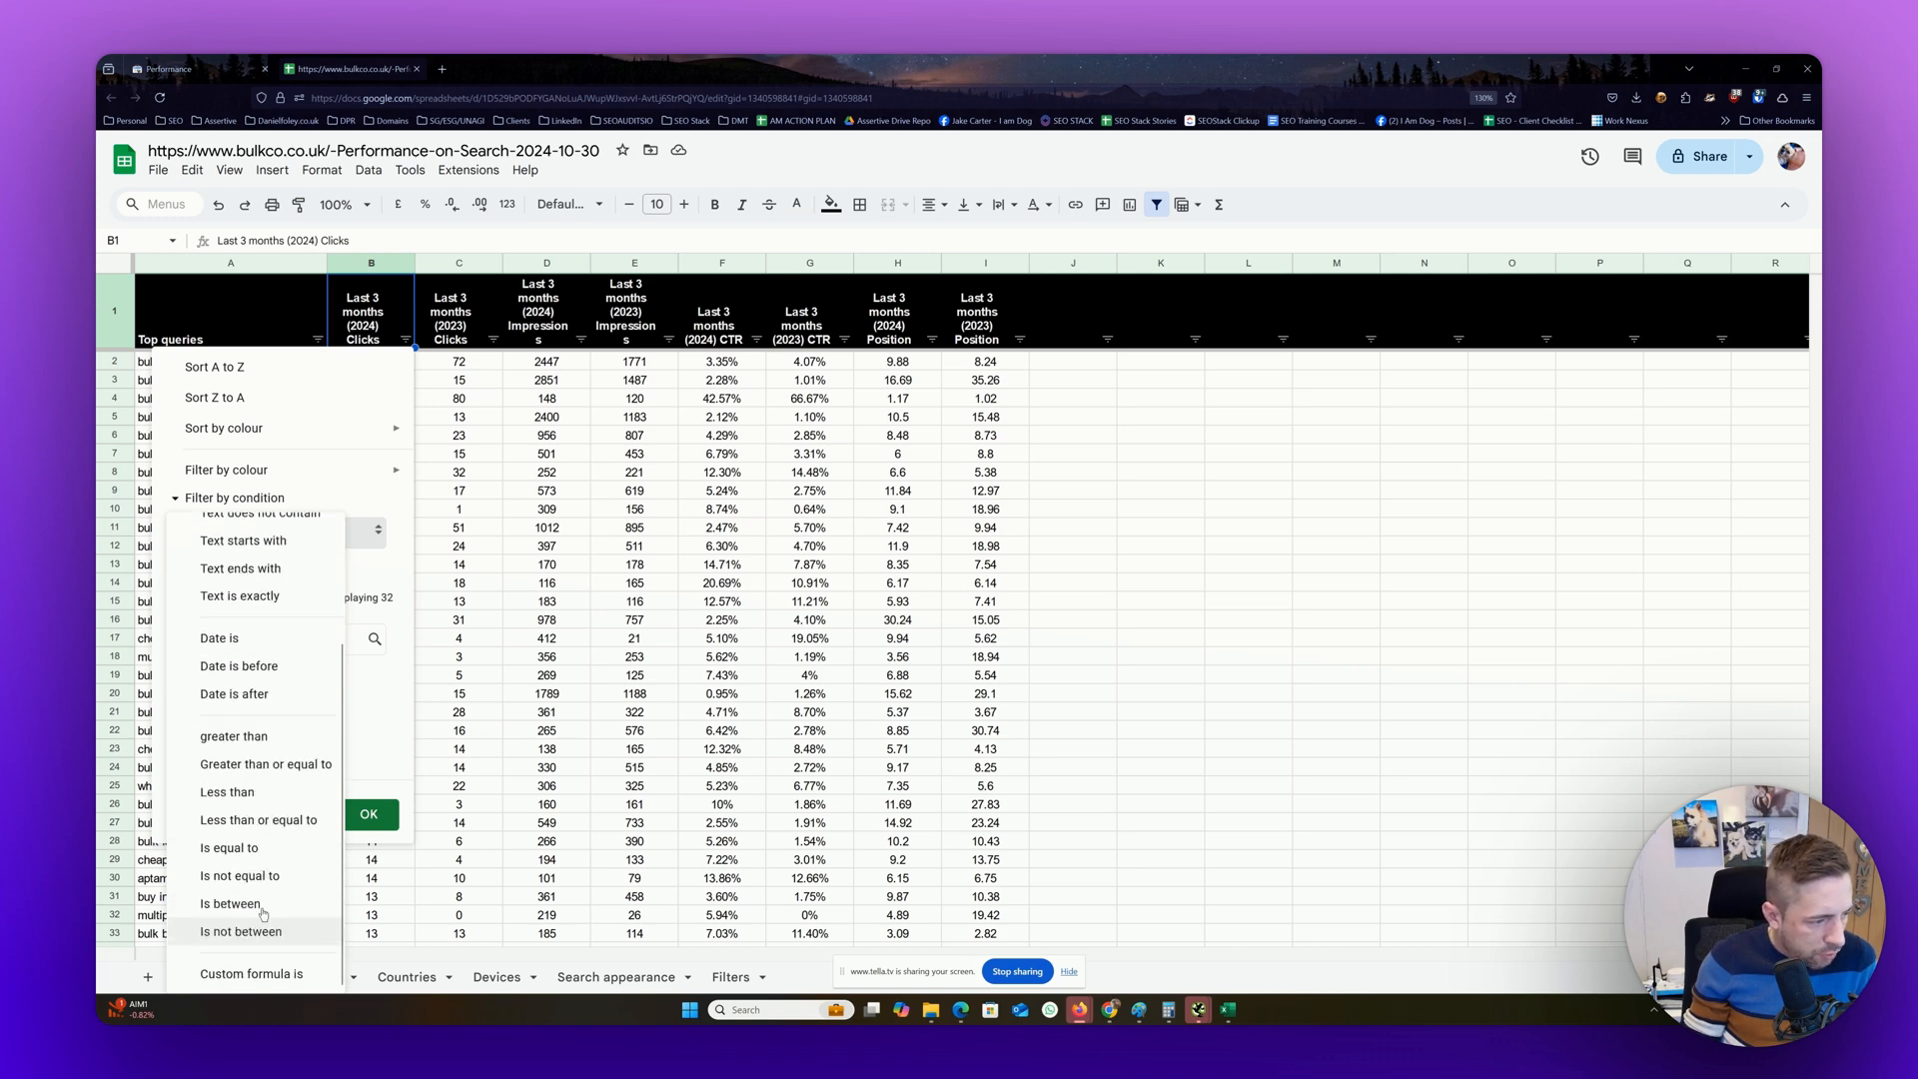
pyautogui.click(250, 847)
pyautogui.click(300, 566)
pyautogui.write('0')
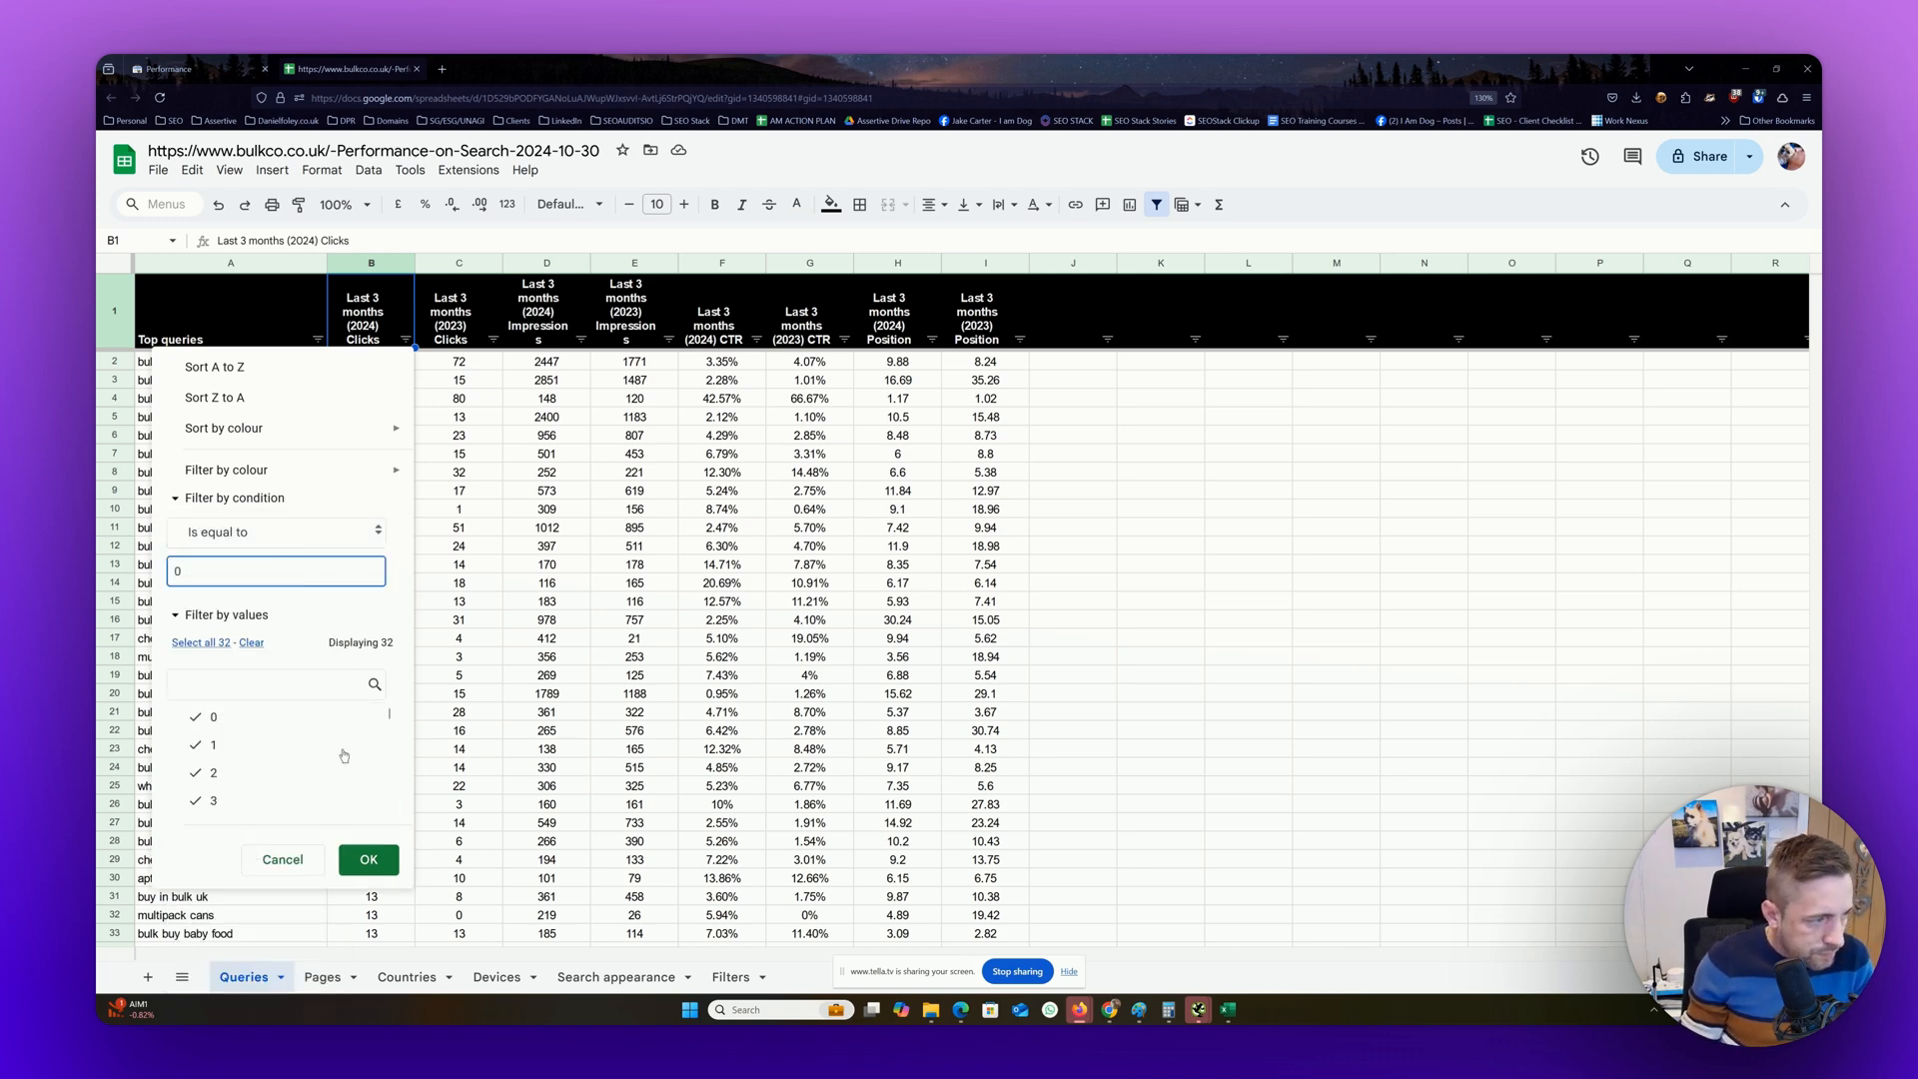
pyautogui.click(369, 856)
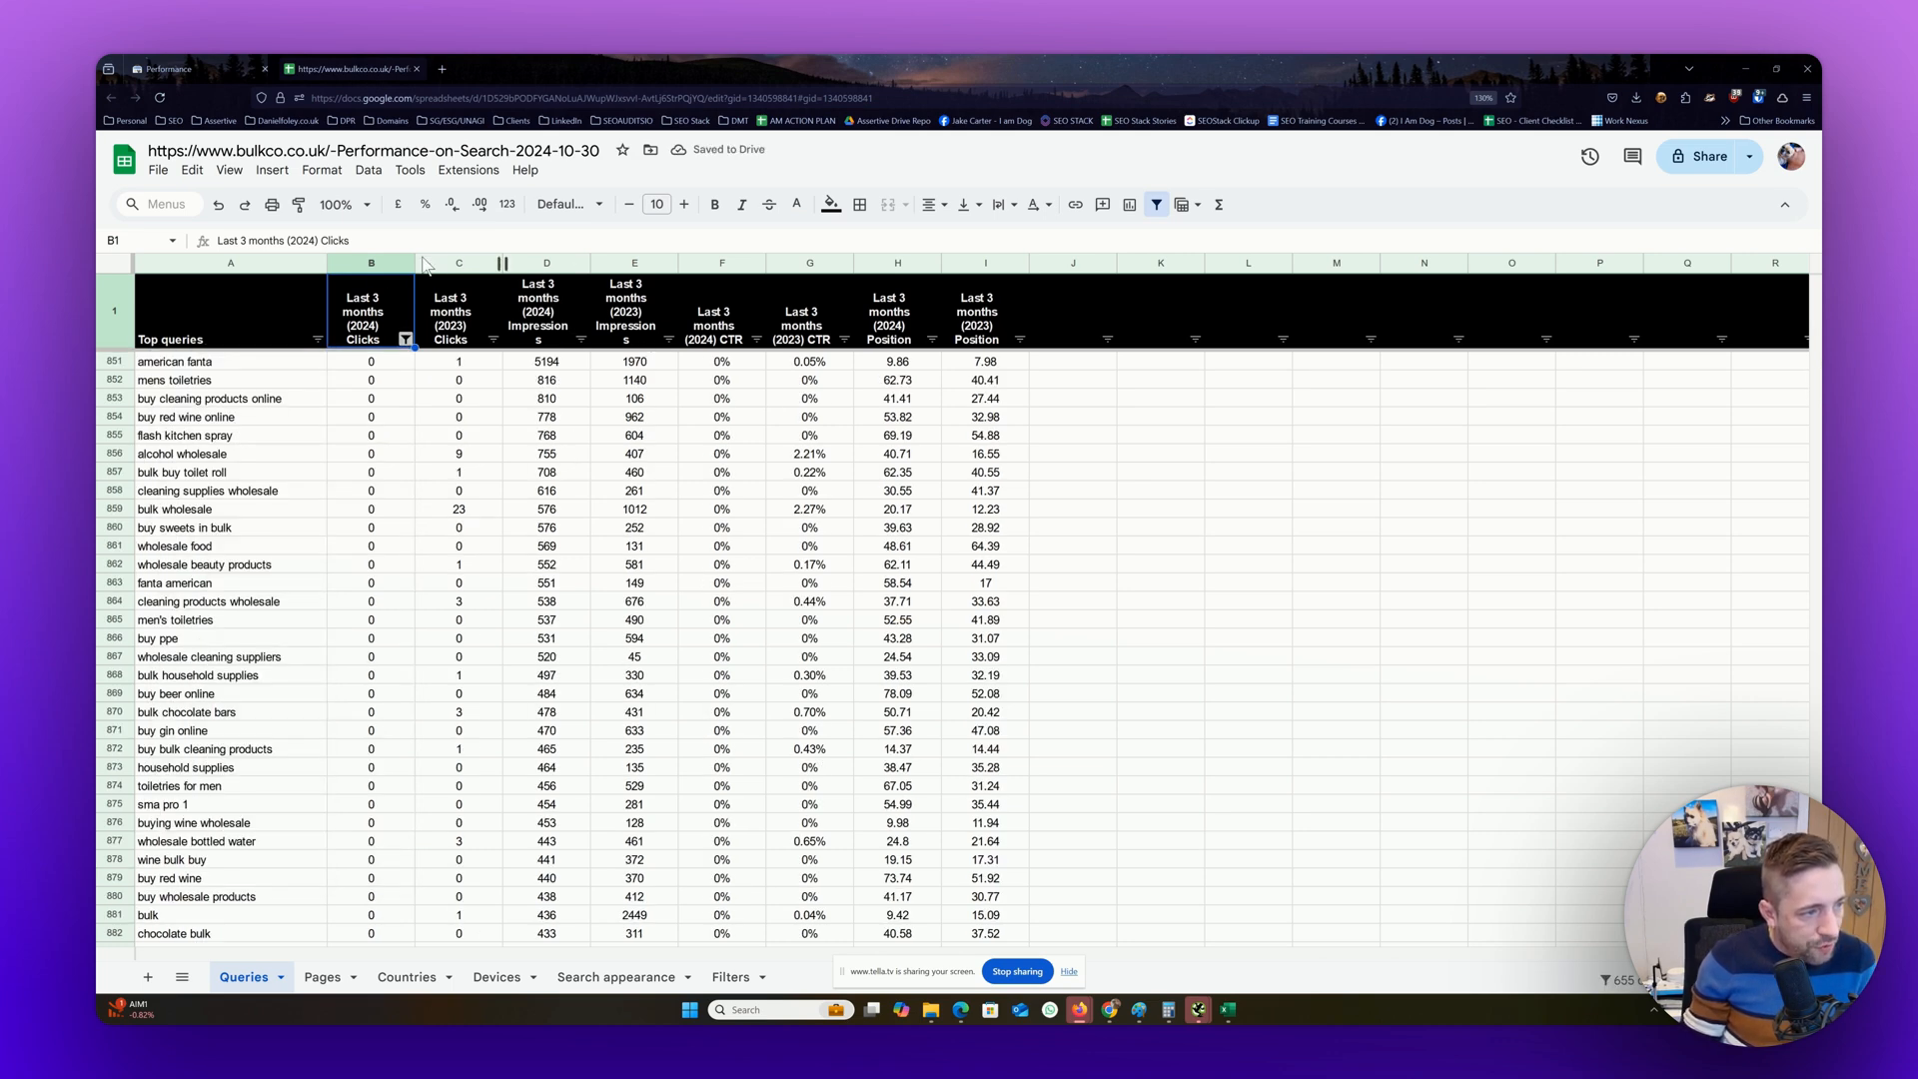
# Filter the Last 3 months (2024) Impressions column on the Queries sheet by the condition Is equal to 0
pyautogui.click(581, 340)
pyautogui.click(410, 498)
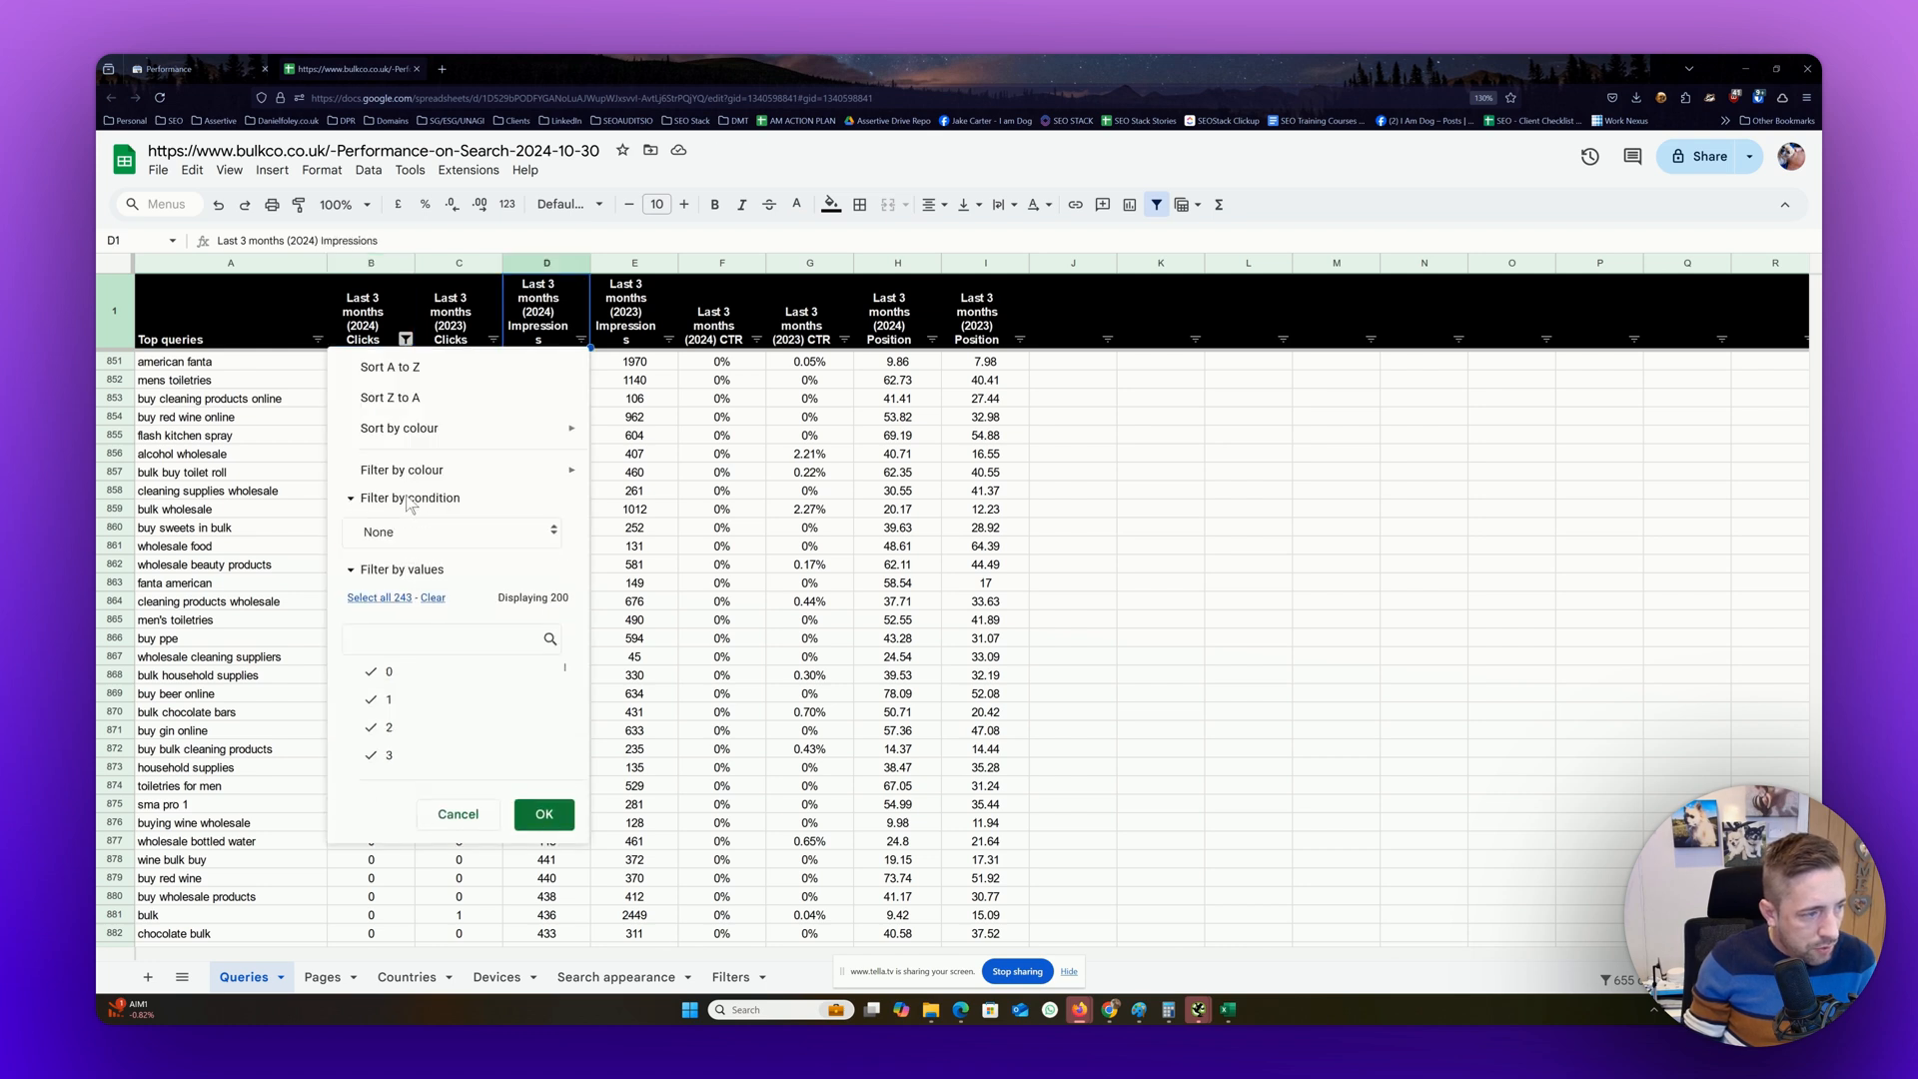
pyautogui.click(416, 531)
pyautogui.scroll(-2, 473, 857)
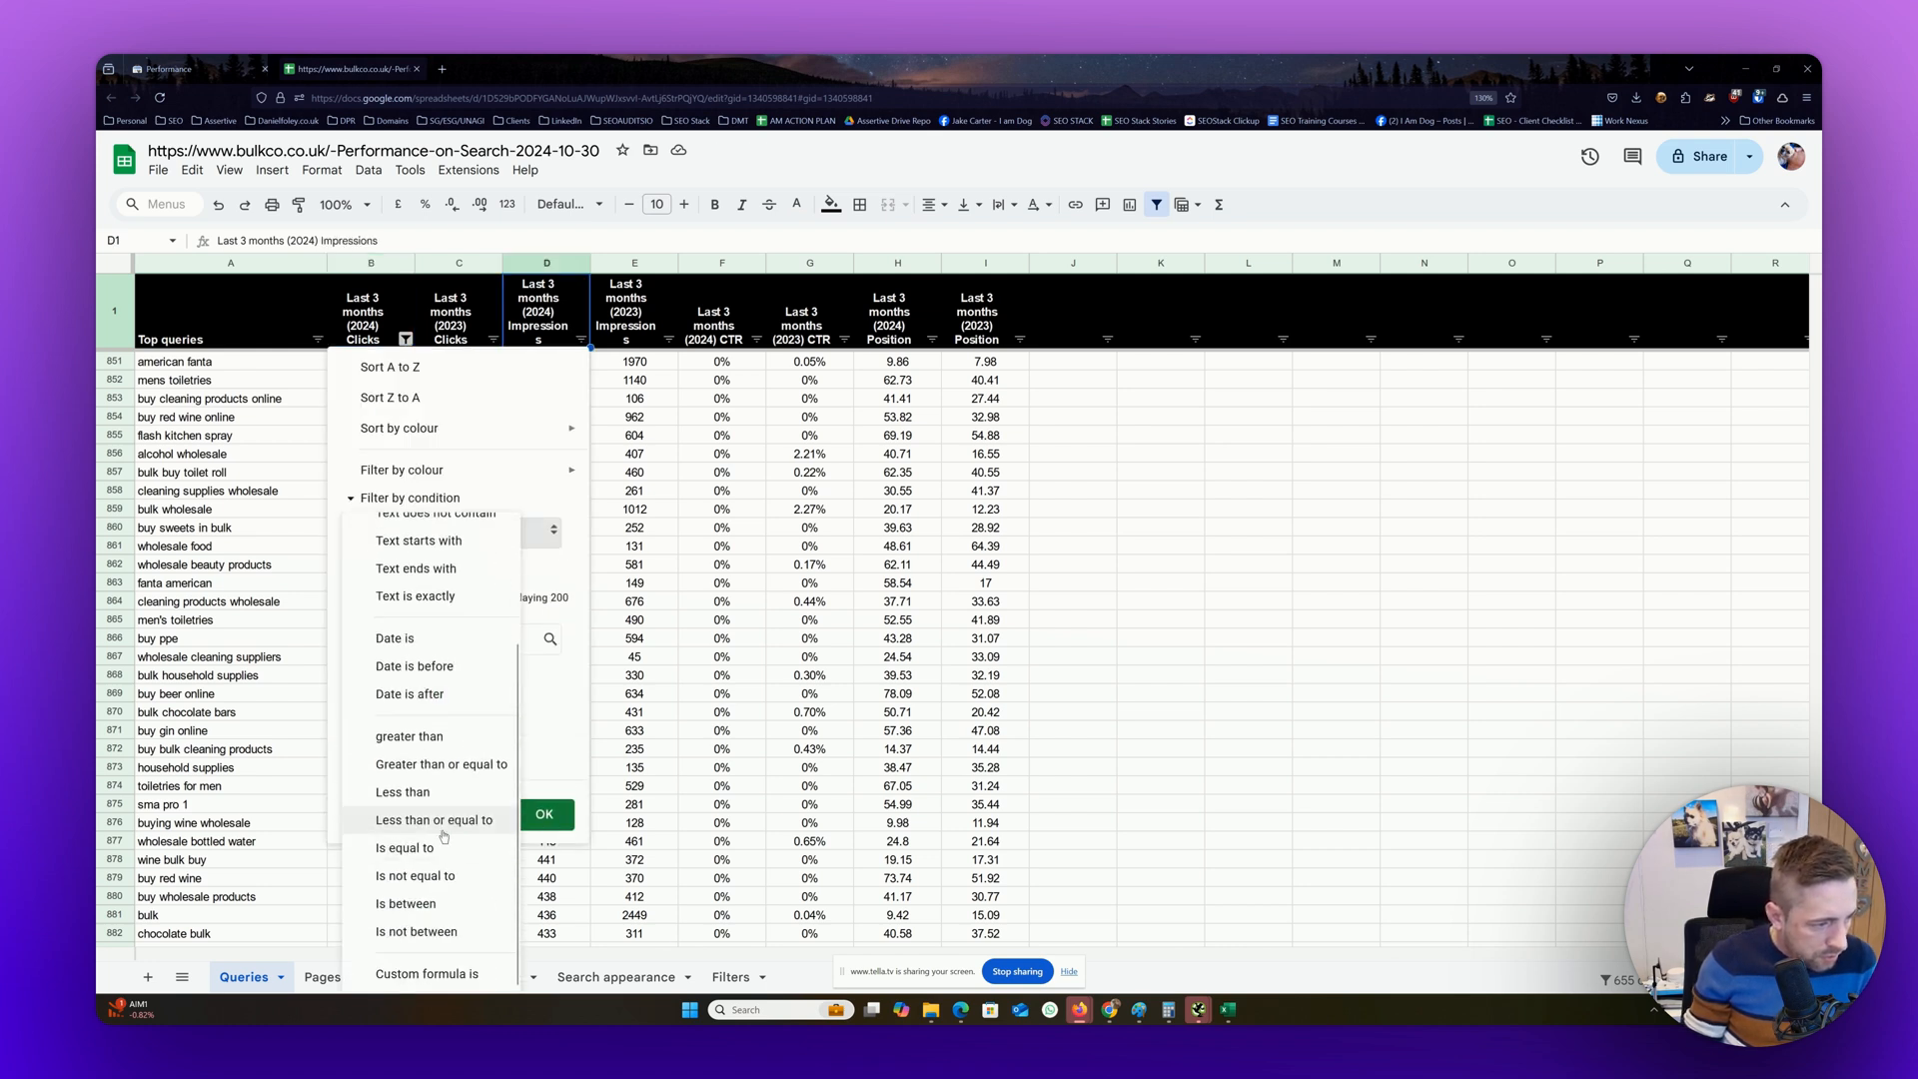
pyautogui.click(444, 847)
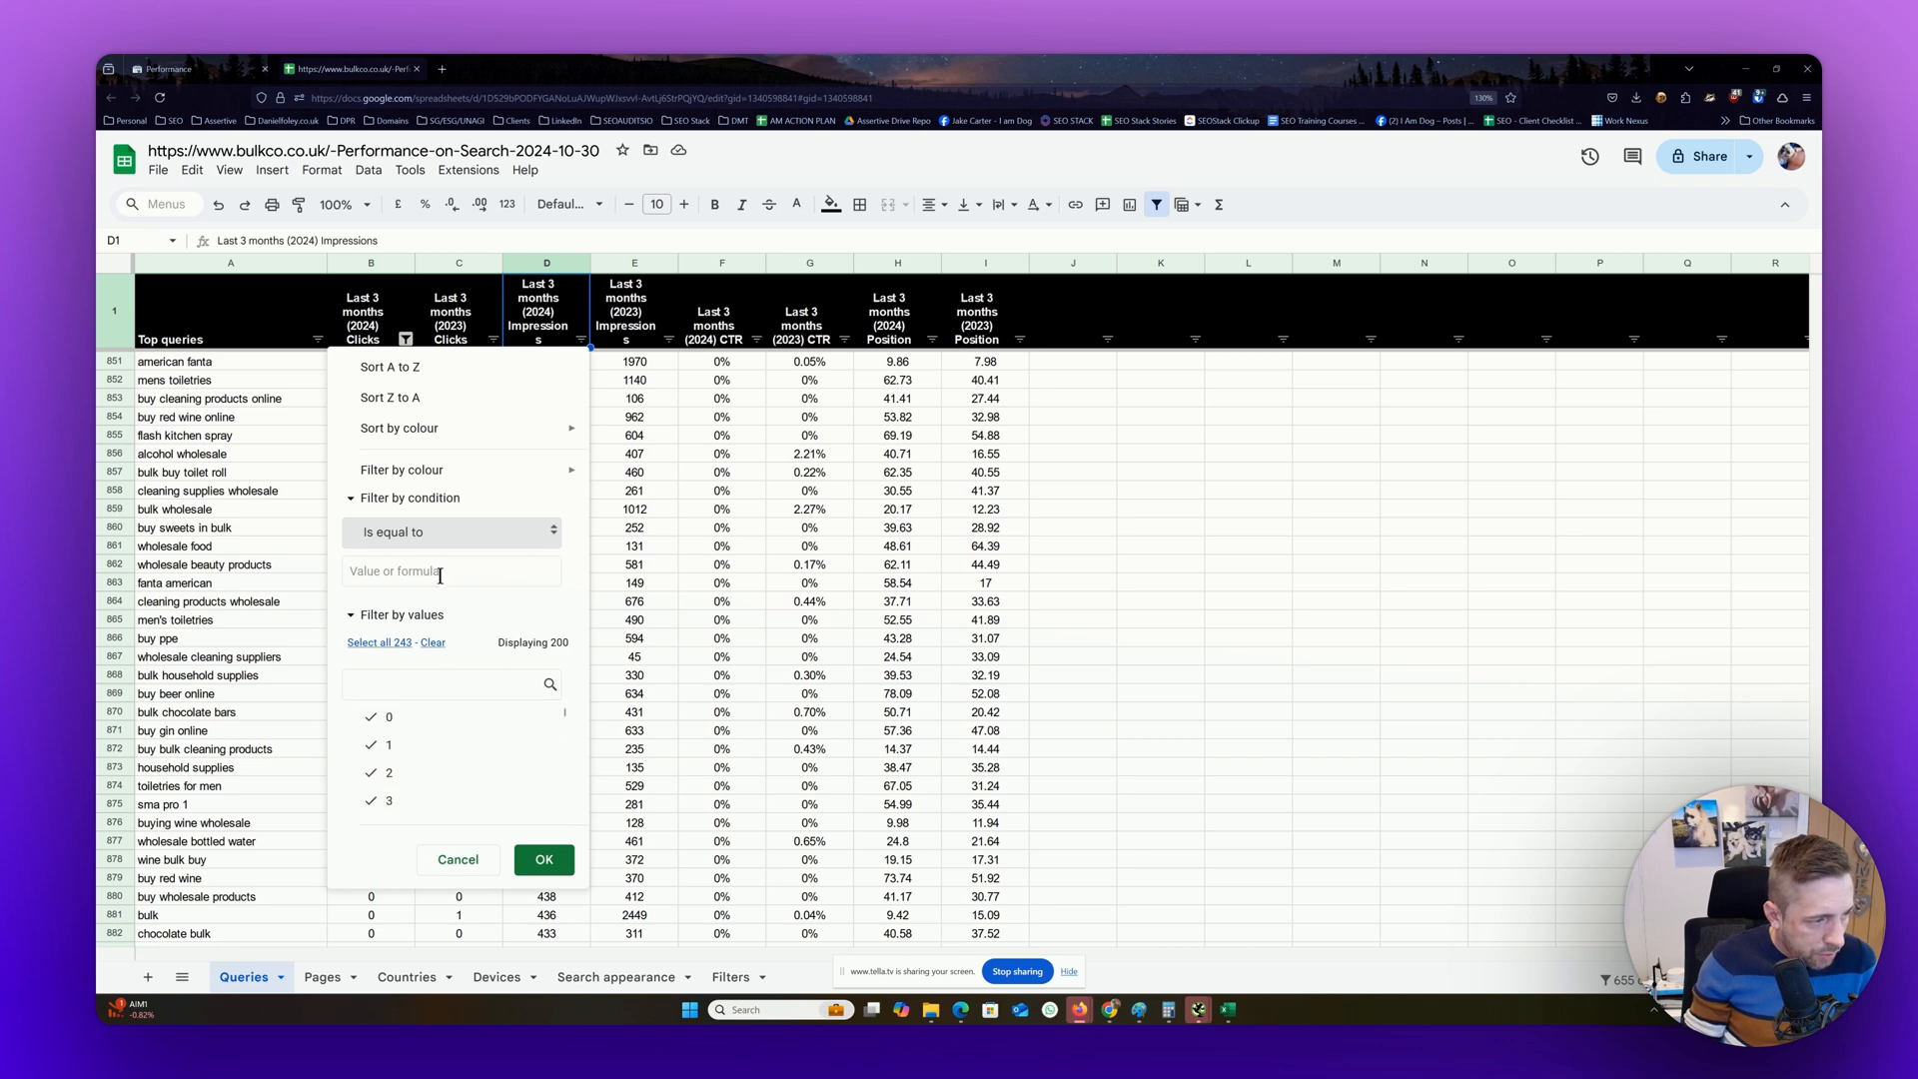
pyautogui.write('0')
pyautogui.click(543, 858)
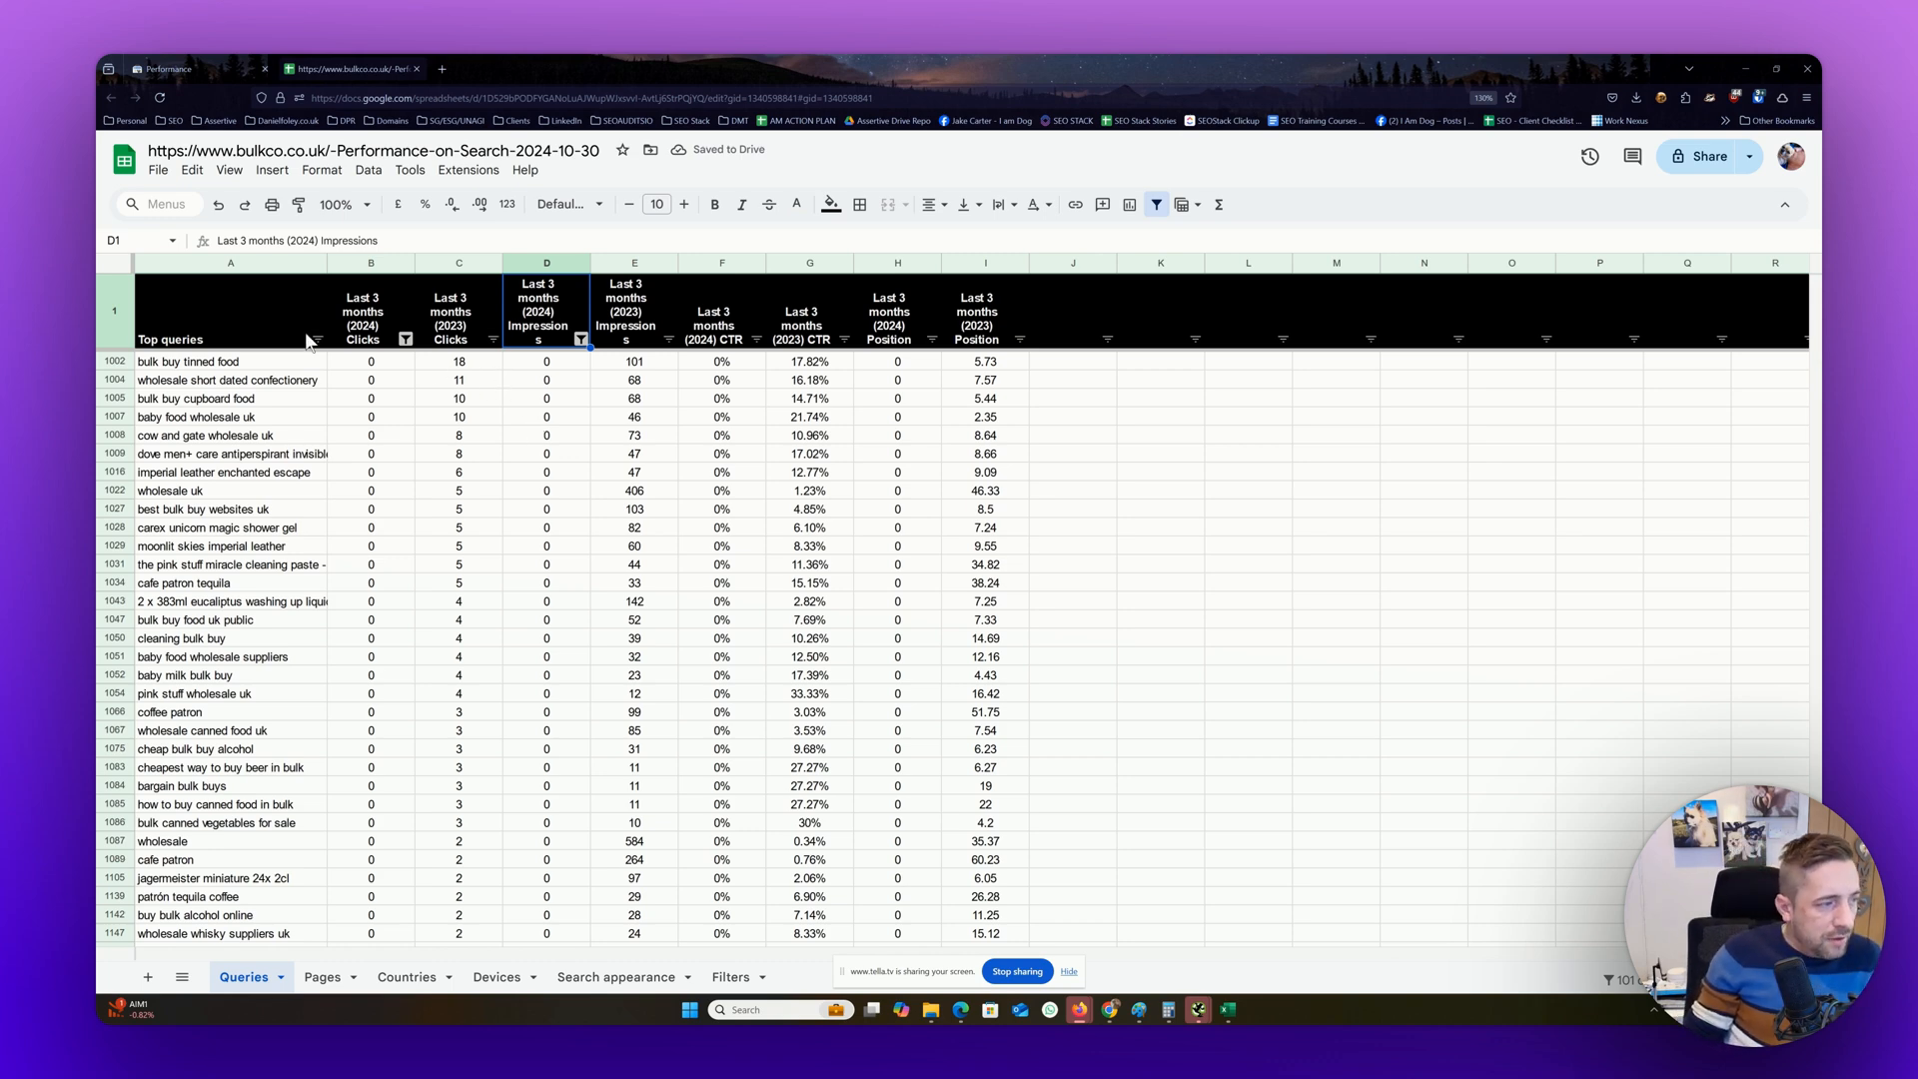
# Make the header row of the Pages sheet bold
pyautogui.click(324, 977)
pyautogui.click(116, 280)
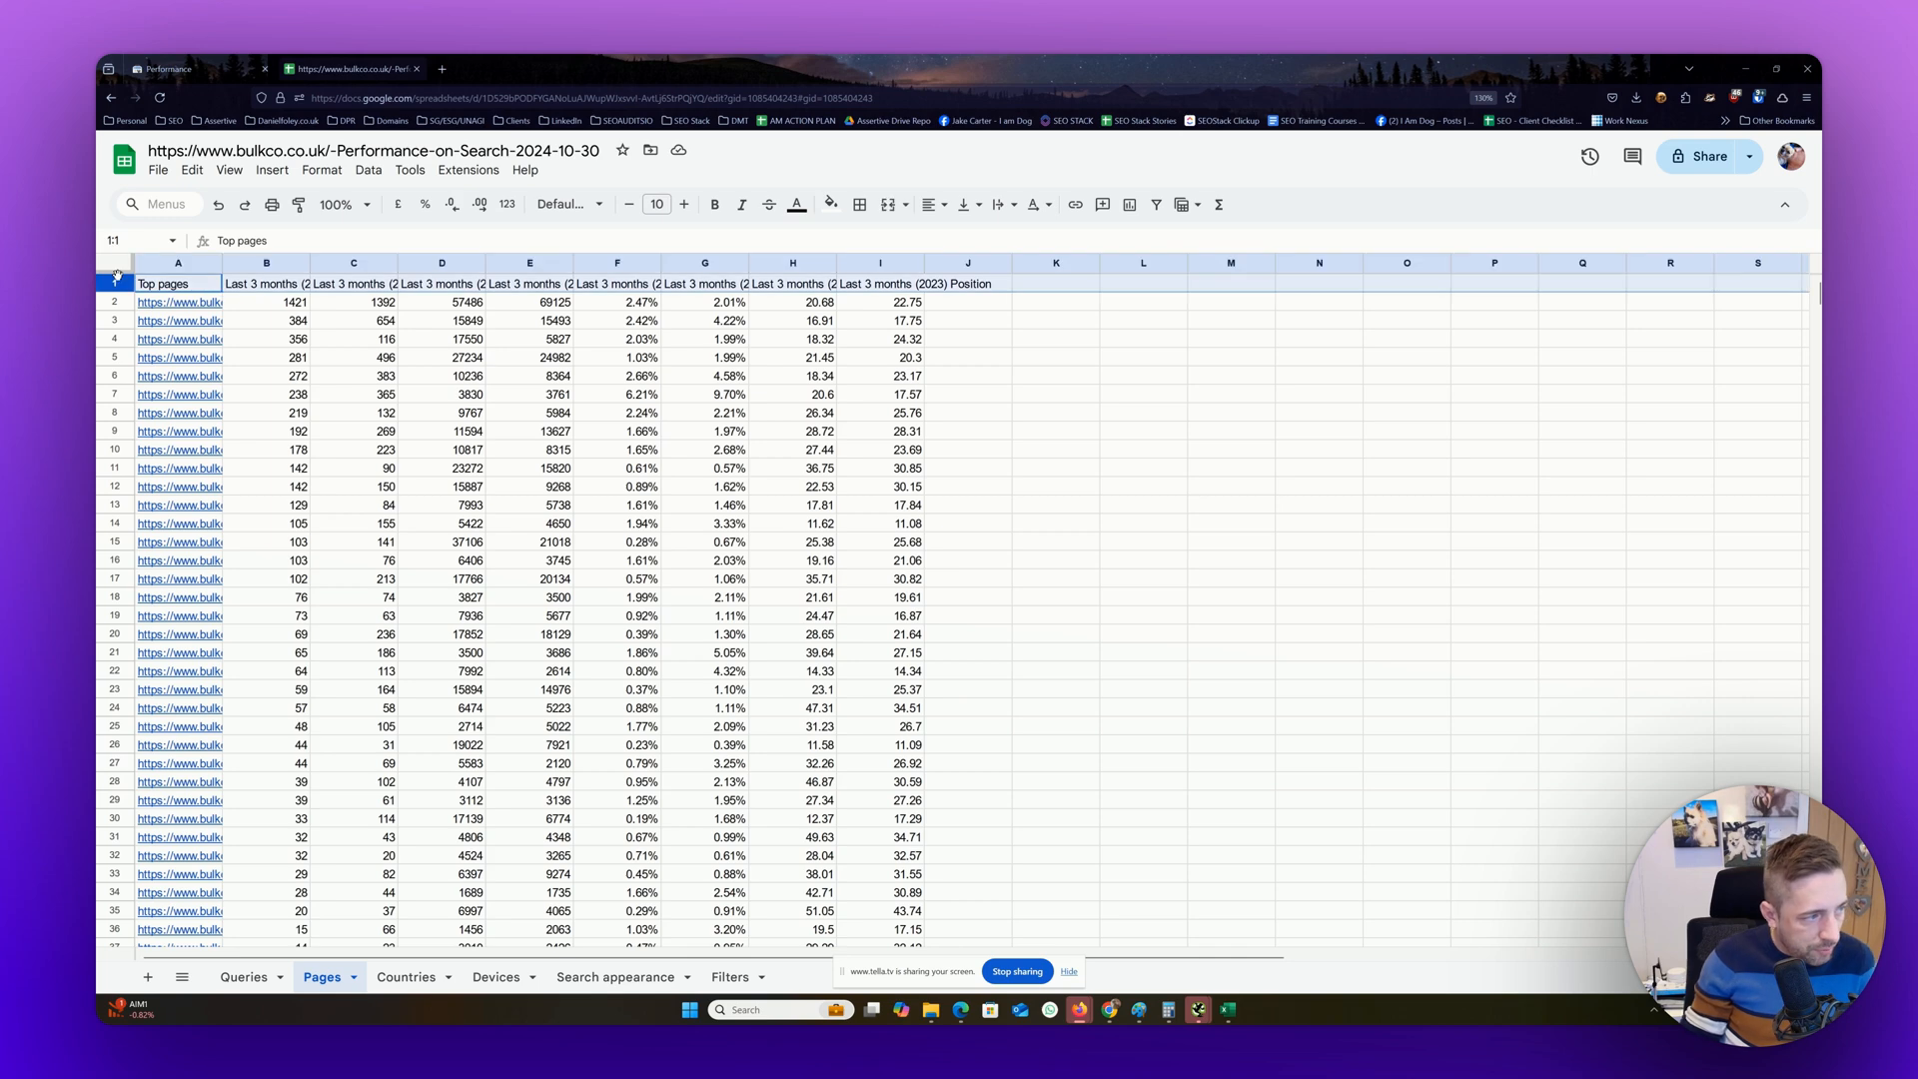
# Return to the Queries sheet and examine the 2024 clicks, impressions and position of the query bulk buy tinned food
pyautogui.click(244, 977)
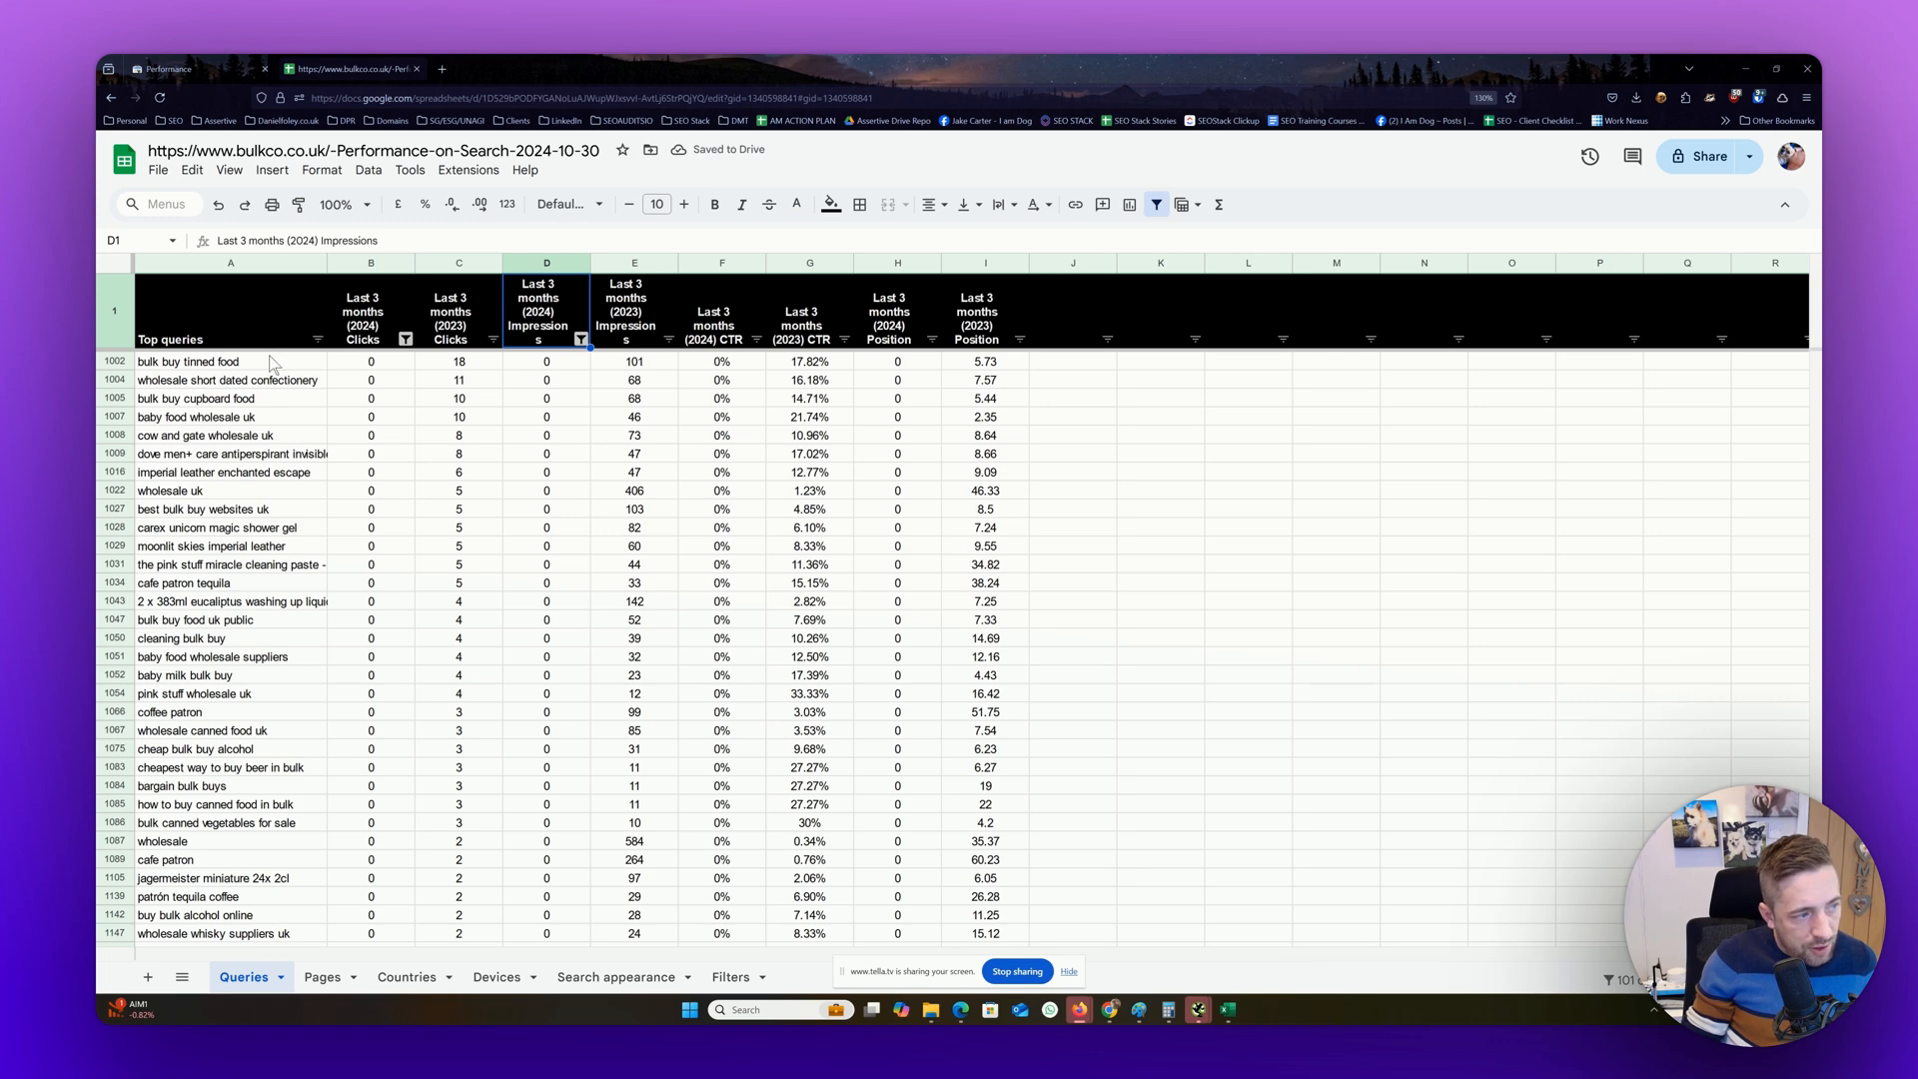
pyautogui.click(370, 361)
pyautogui.keyDown('ctrl'); pyautogui.click(547, 362); pyautogui.keyUp('ctrl')
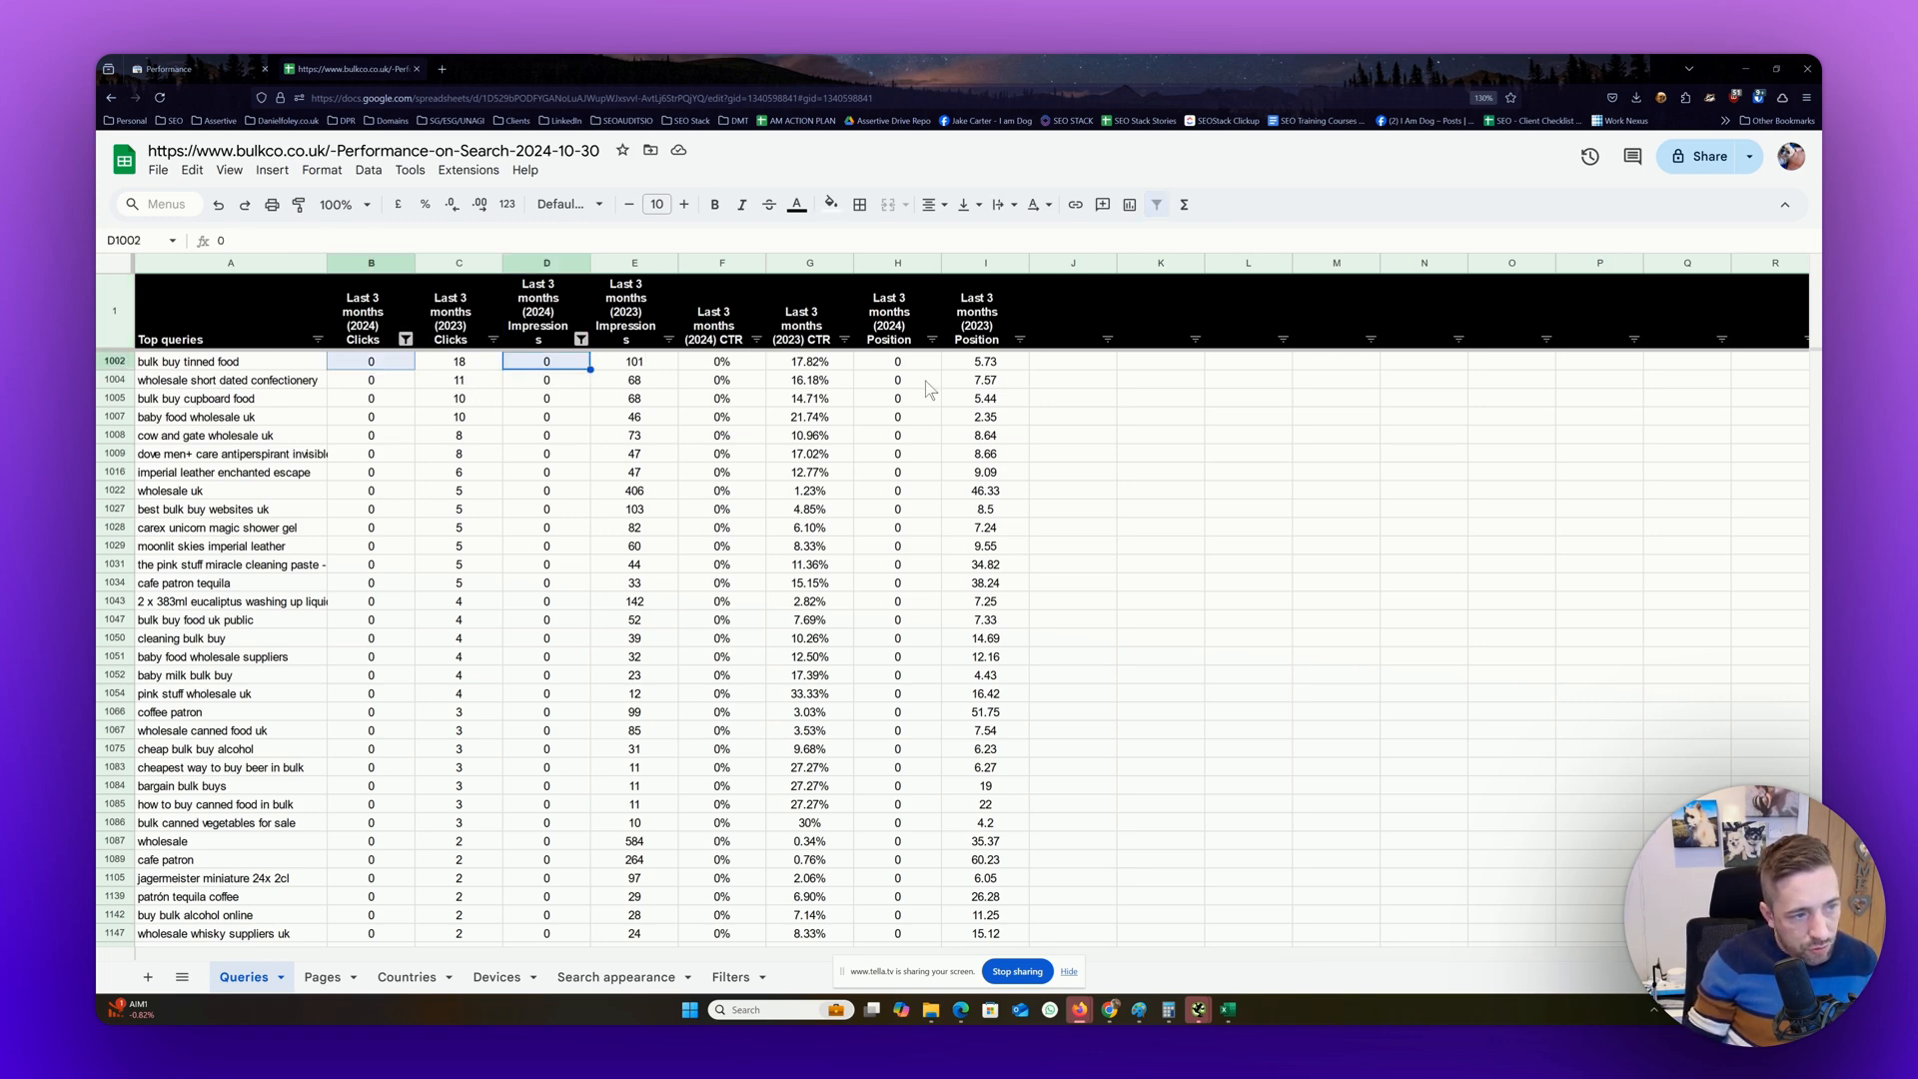
pyautogui.keyDown('ctrl'); pyautogui.click(901, 365); pyautogui.keyUp('ctrl')
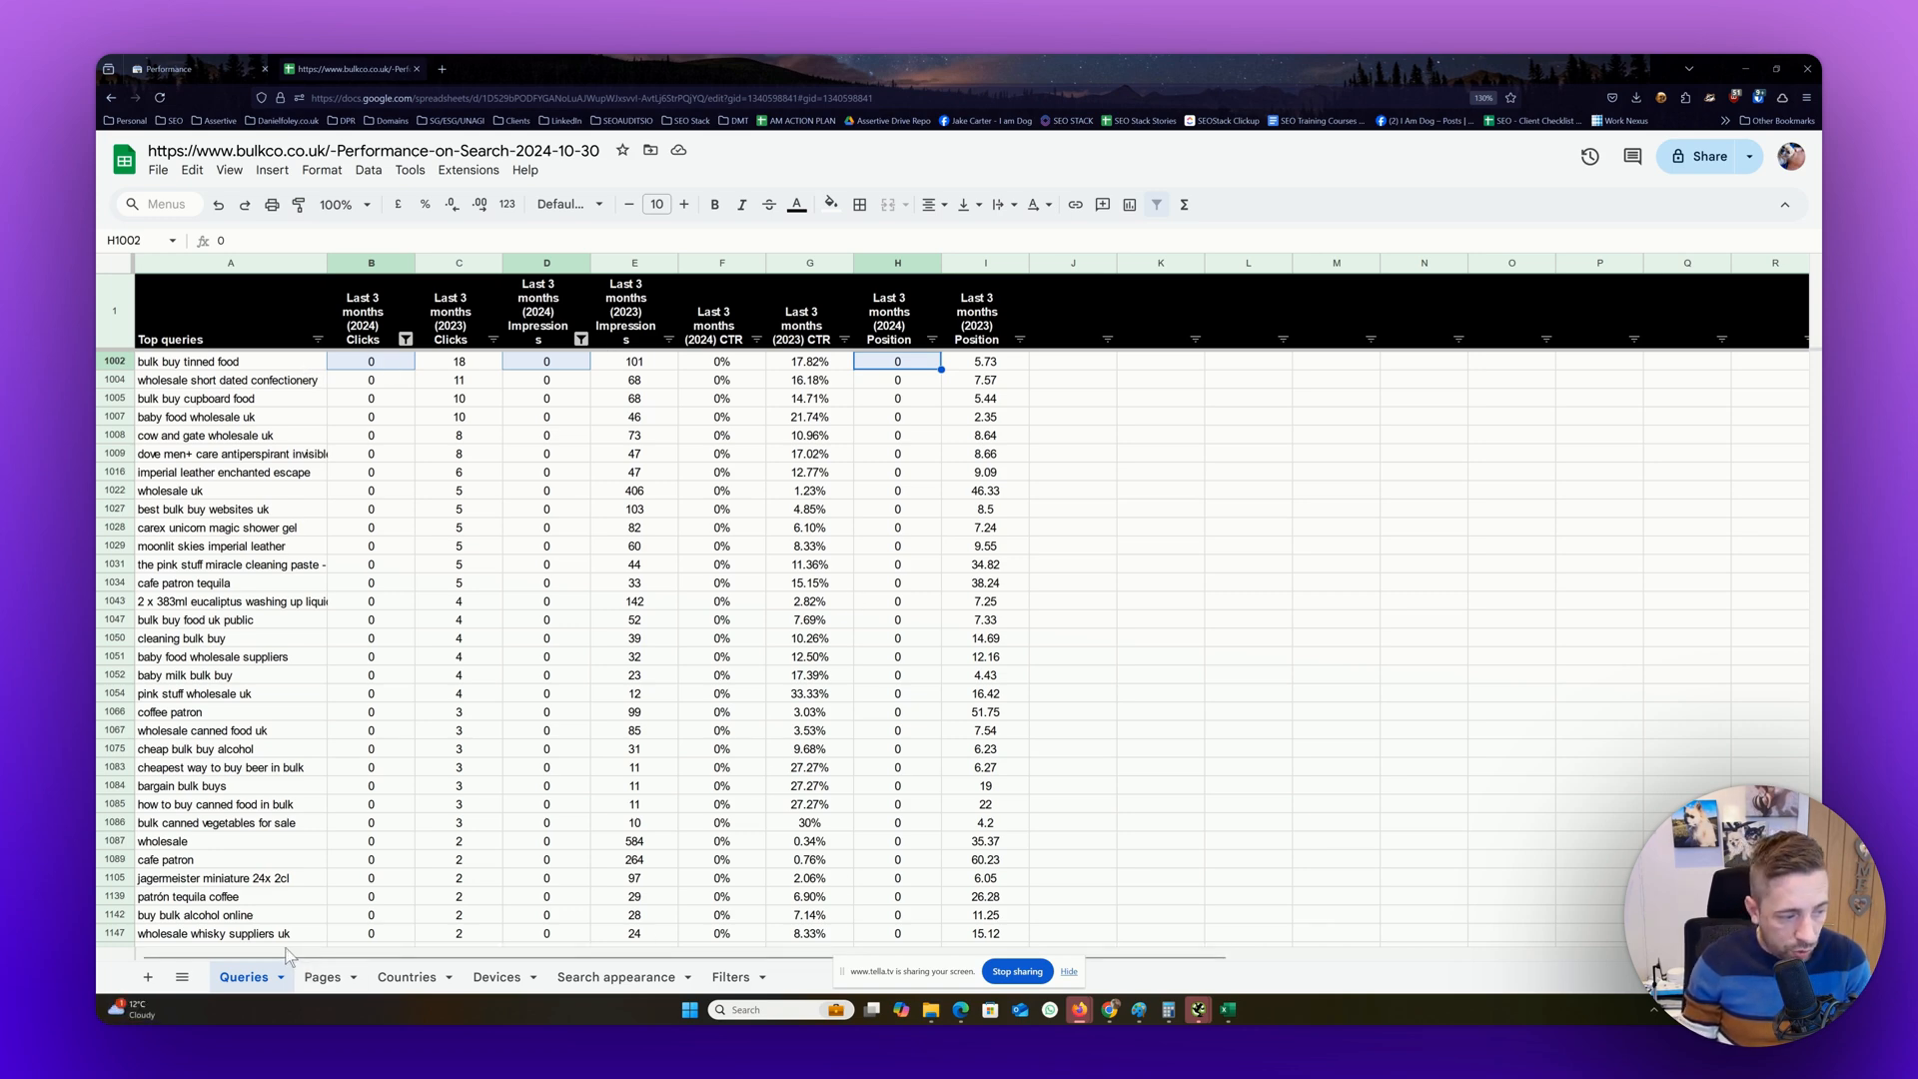
# Wrap the header text of the Pages sheet and freeze its first row
pyautogui.click(318, 978)
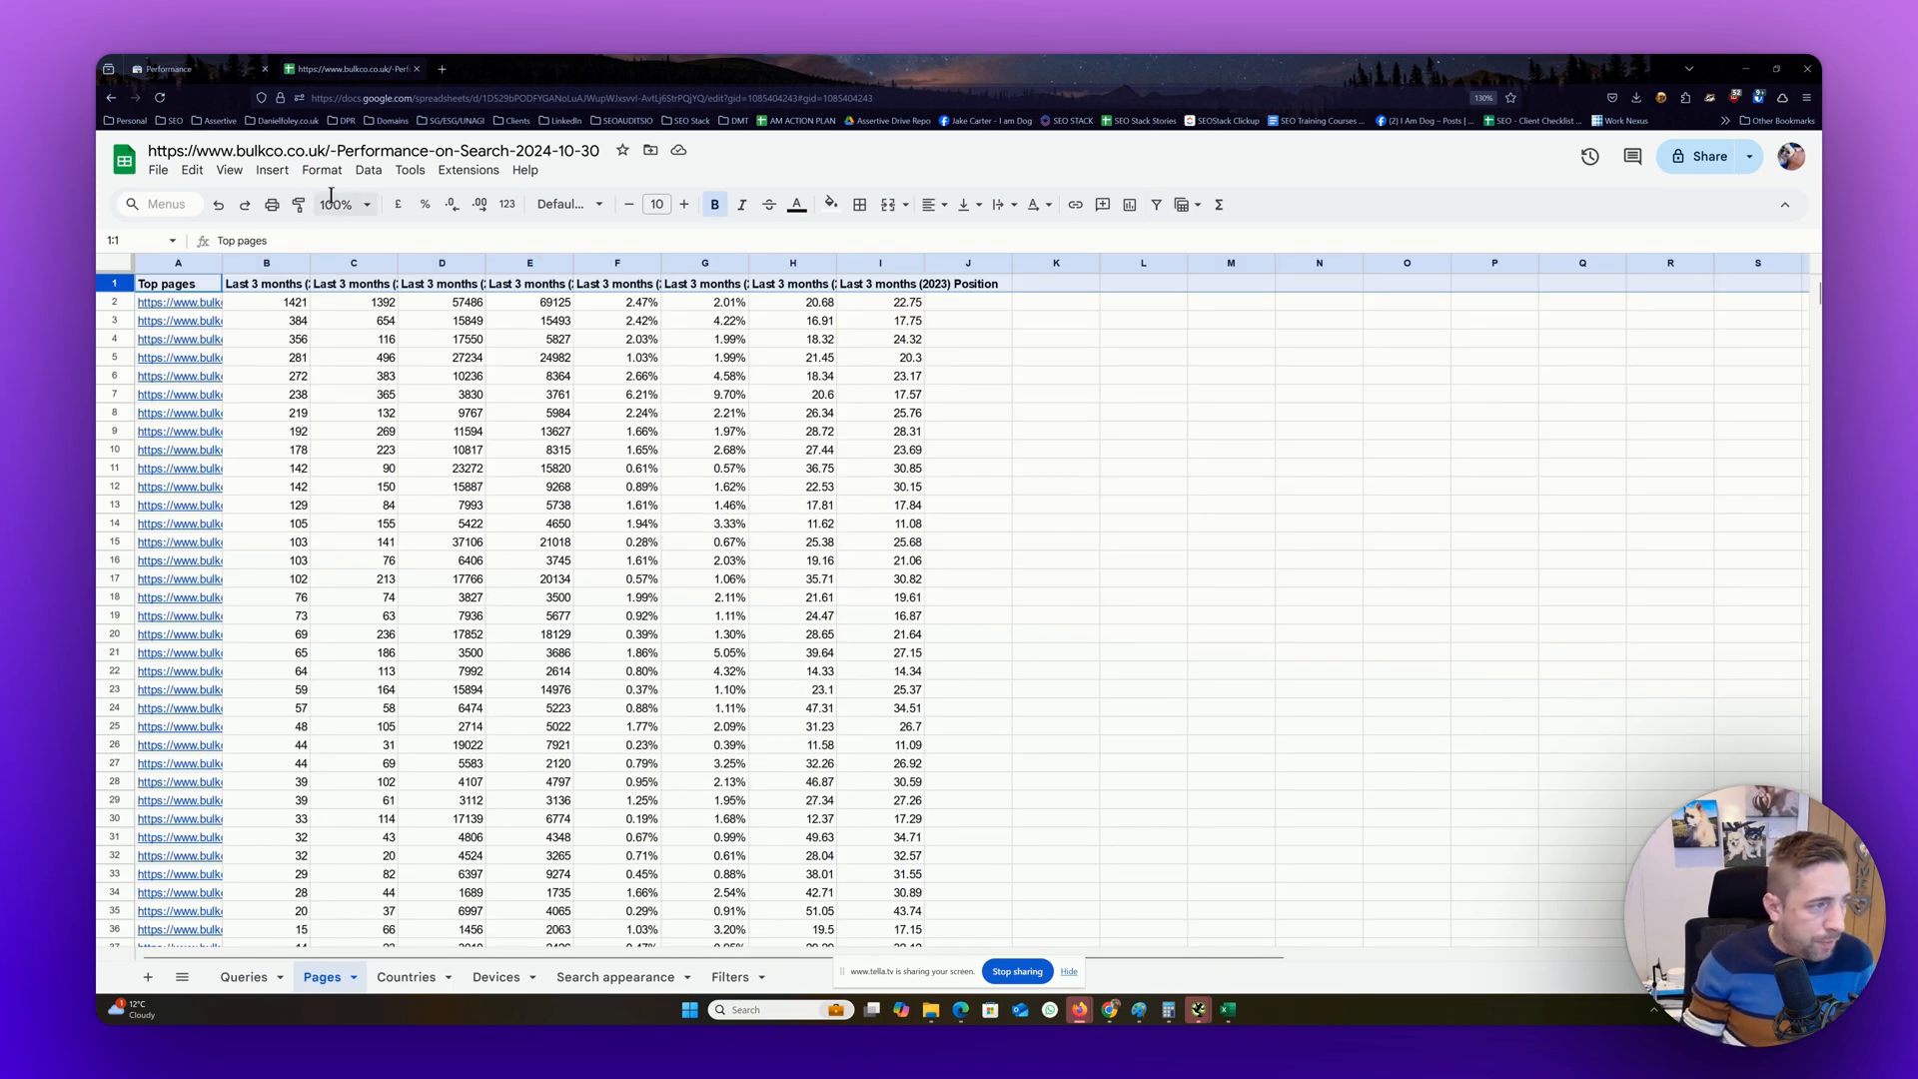
pyautogui.click(322, 170)
pyautogui.moveTo(383, 329)
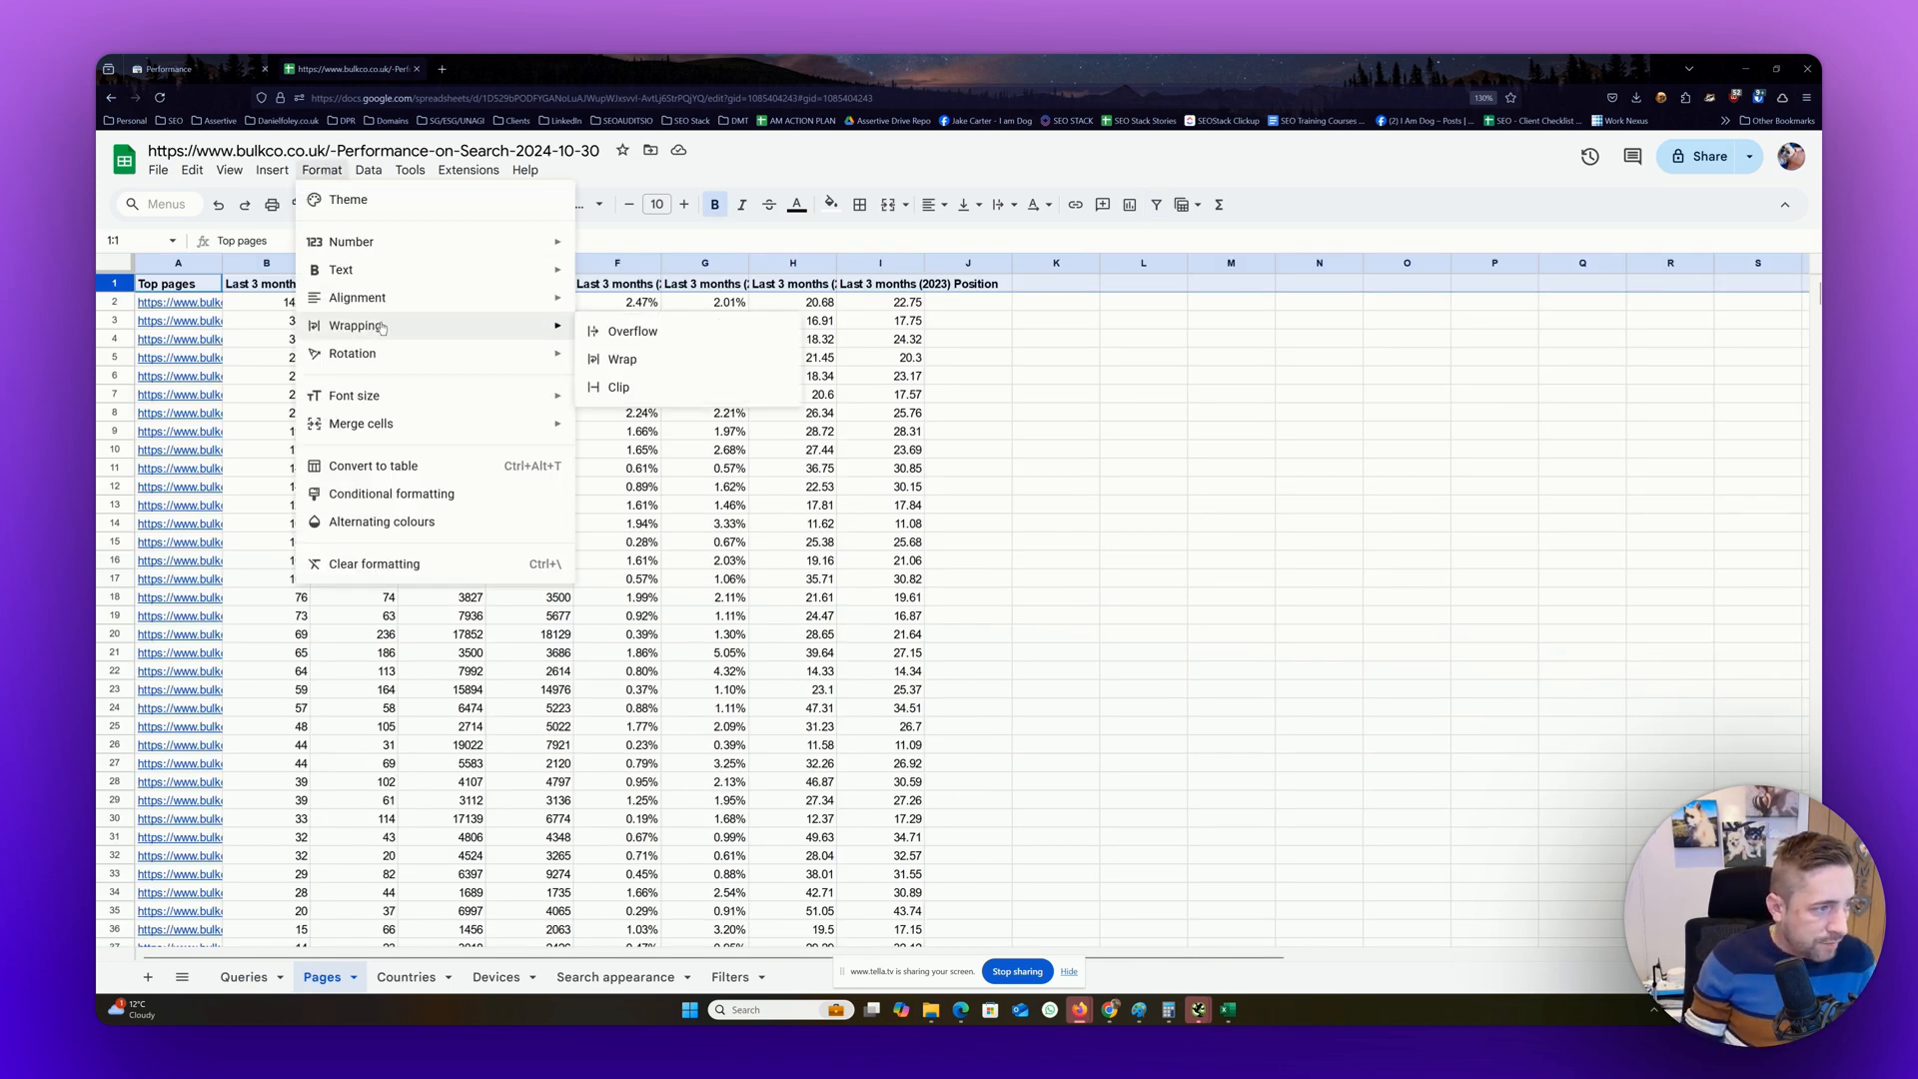
pyautogui.click(714, 361)
pyautogui.click(247, 171)
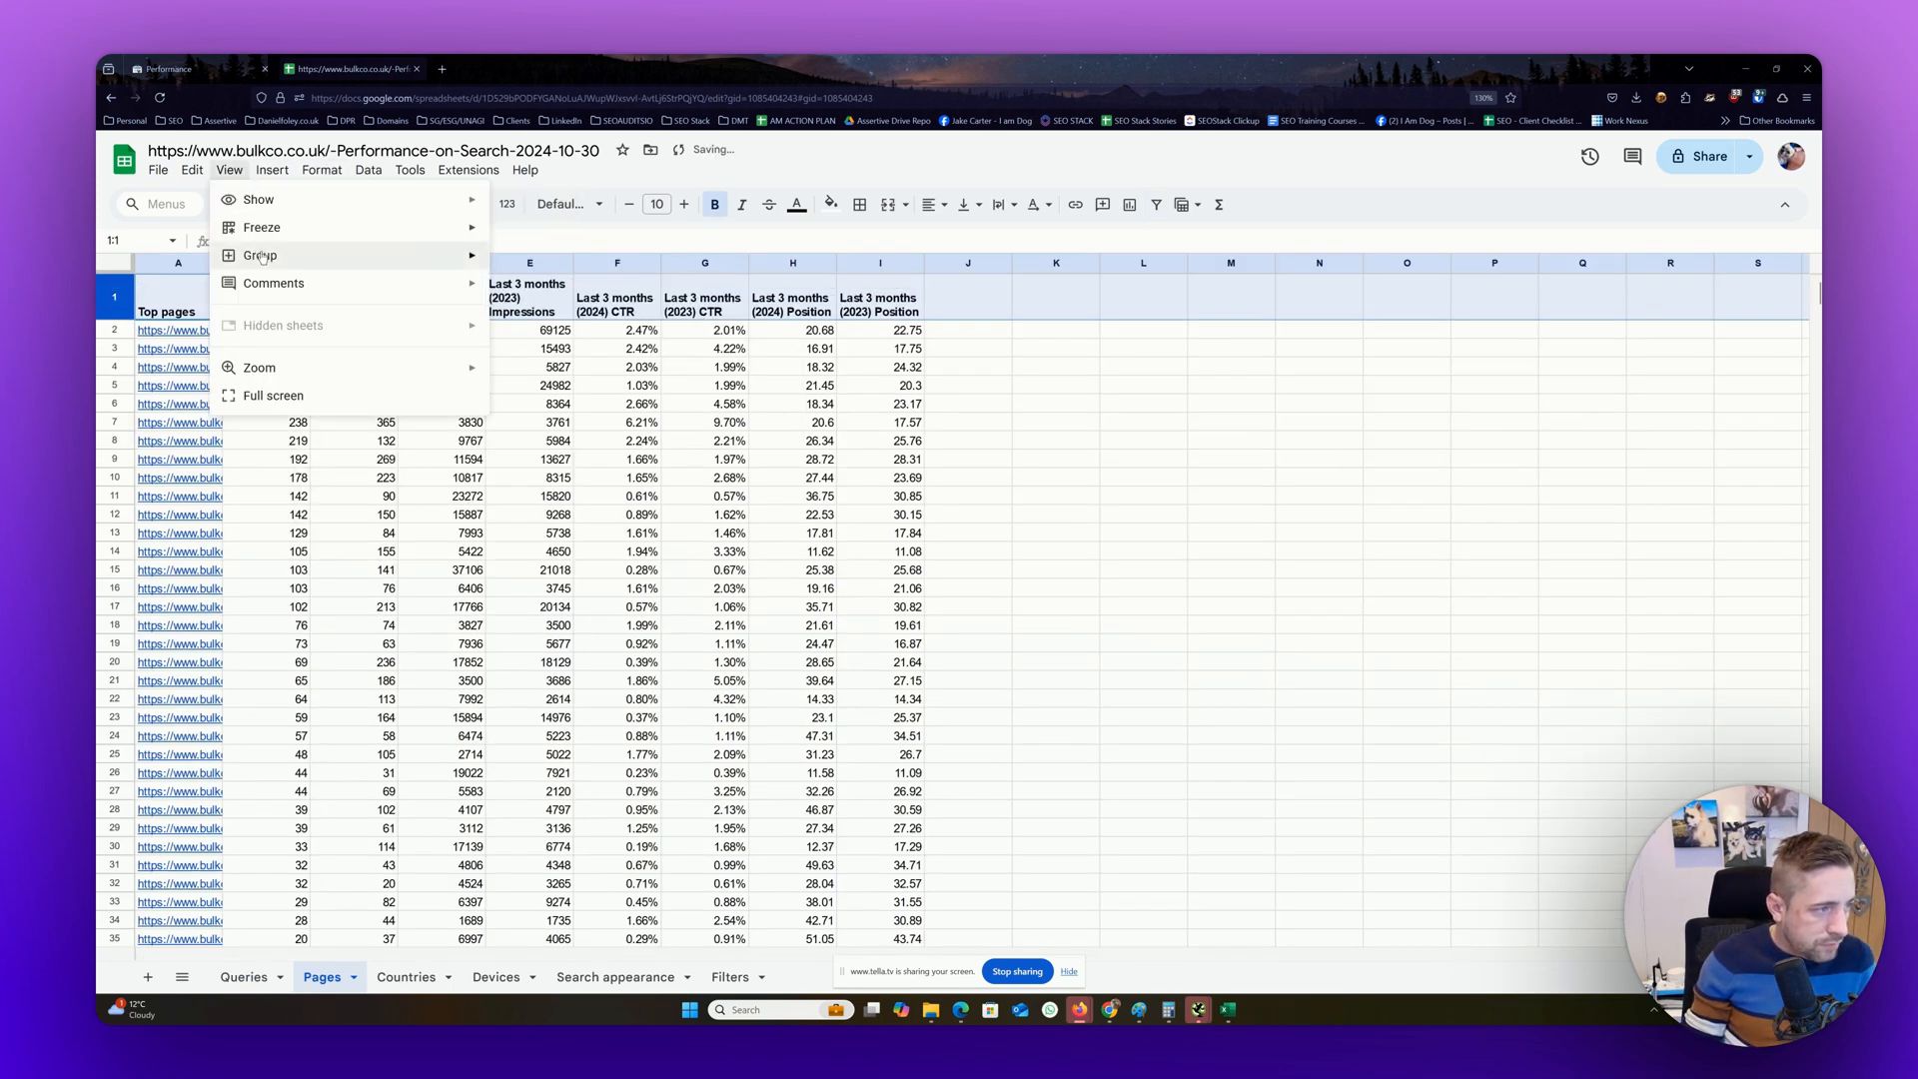
pyautogui.moveTo(410, 229)
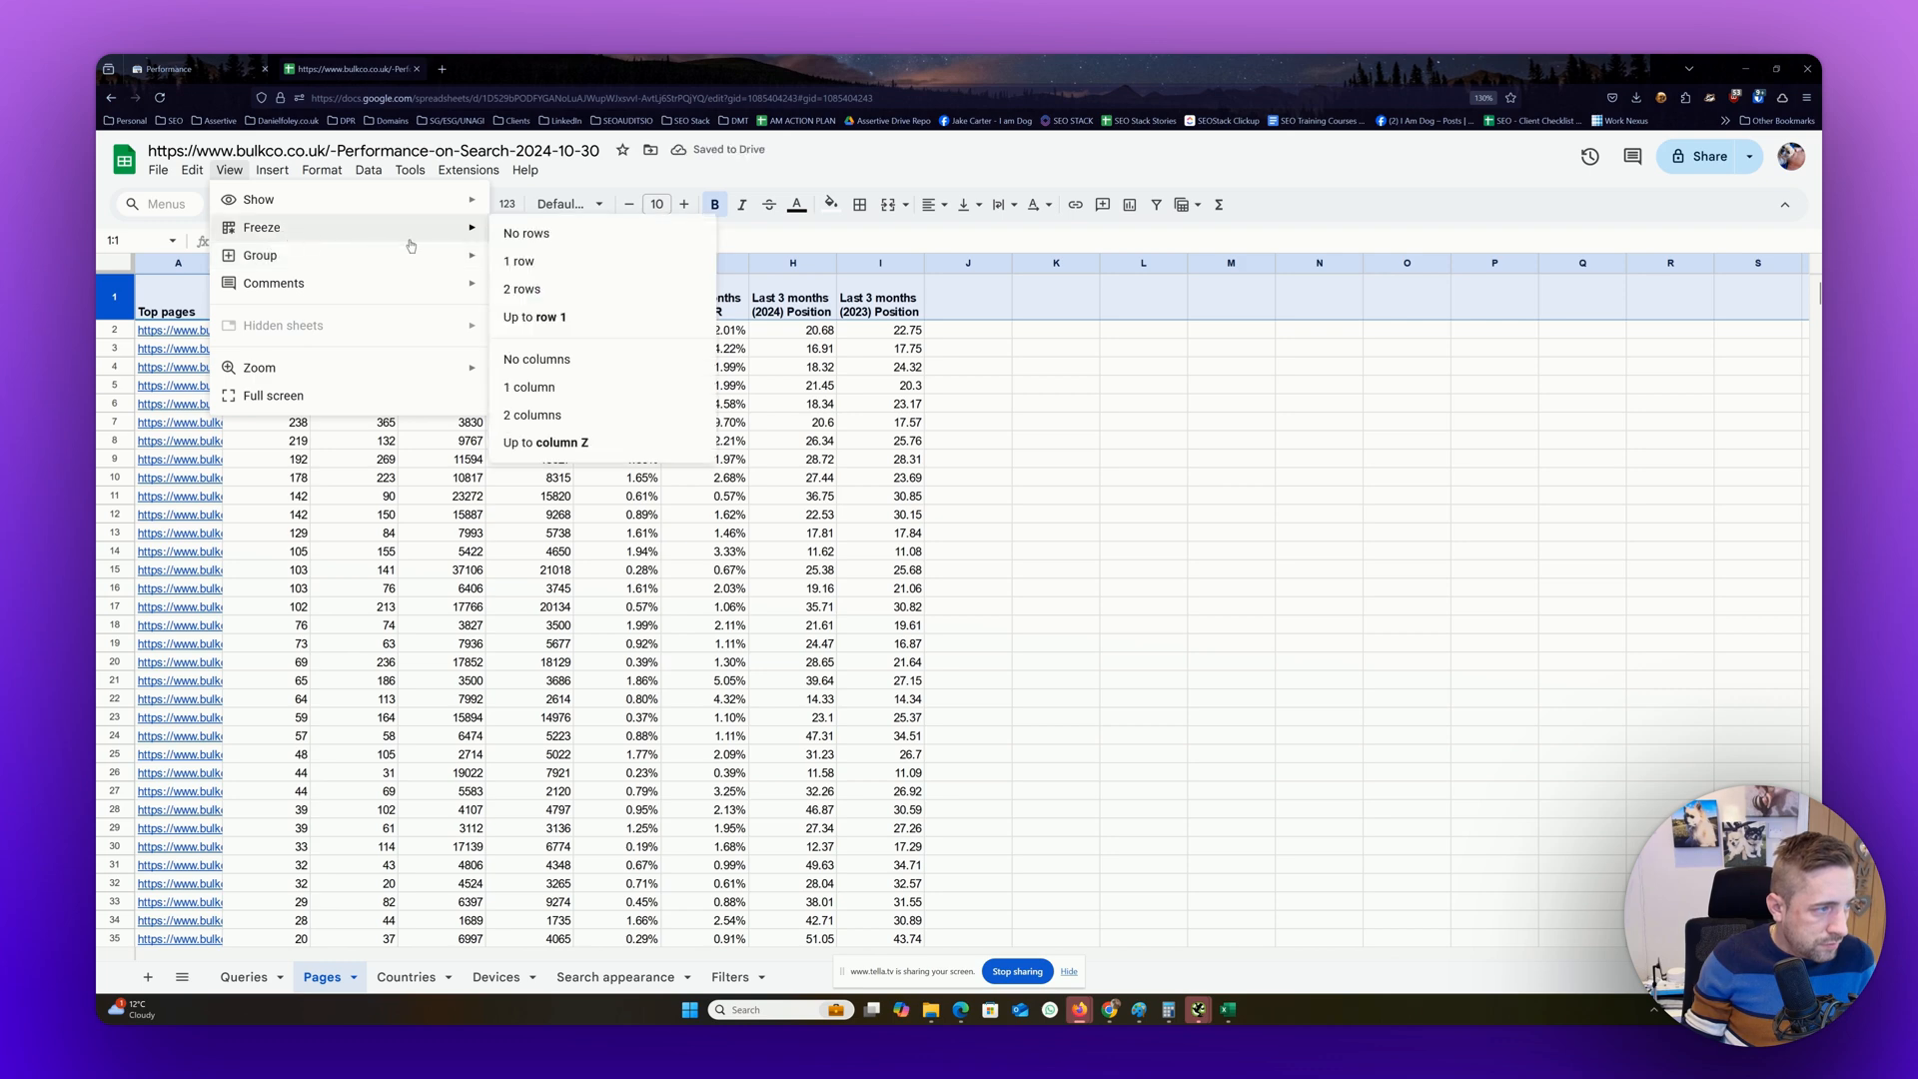
pyautogui.click(520, 260)
# Add a filter to the Pages sheet and widen the Top pages column so the URLs are readable
pyautogui.click(369, 170)
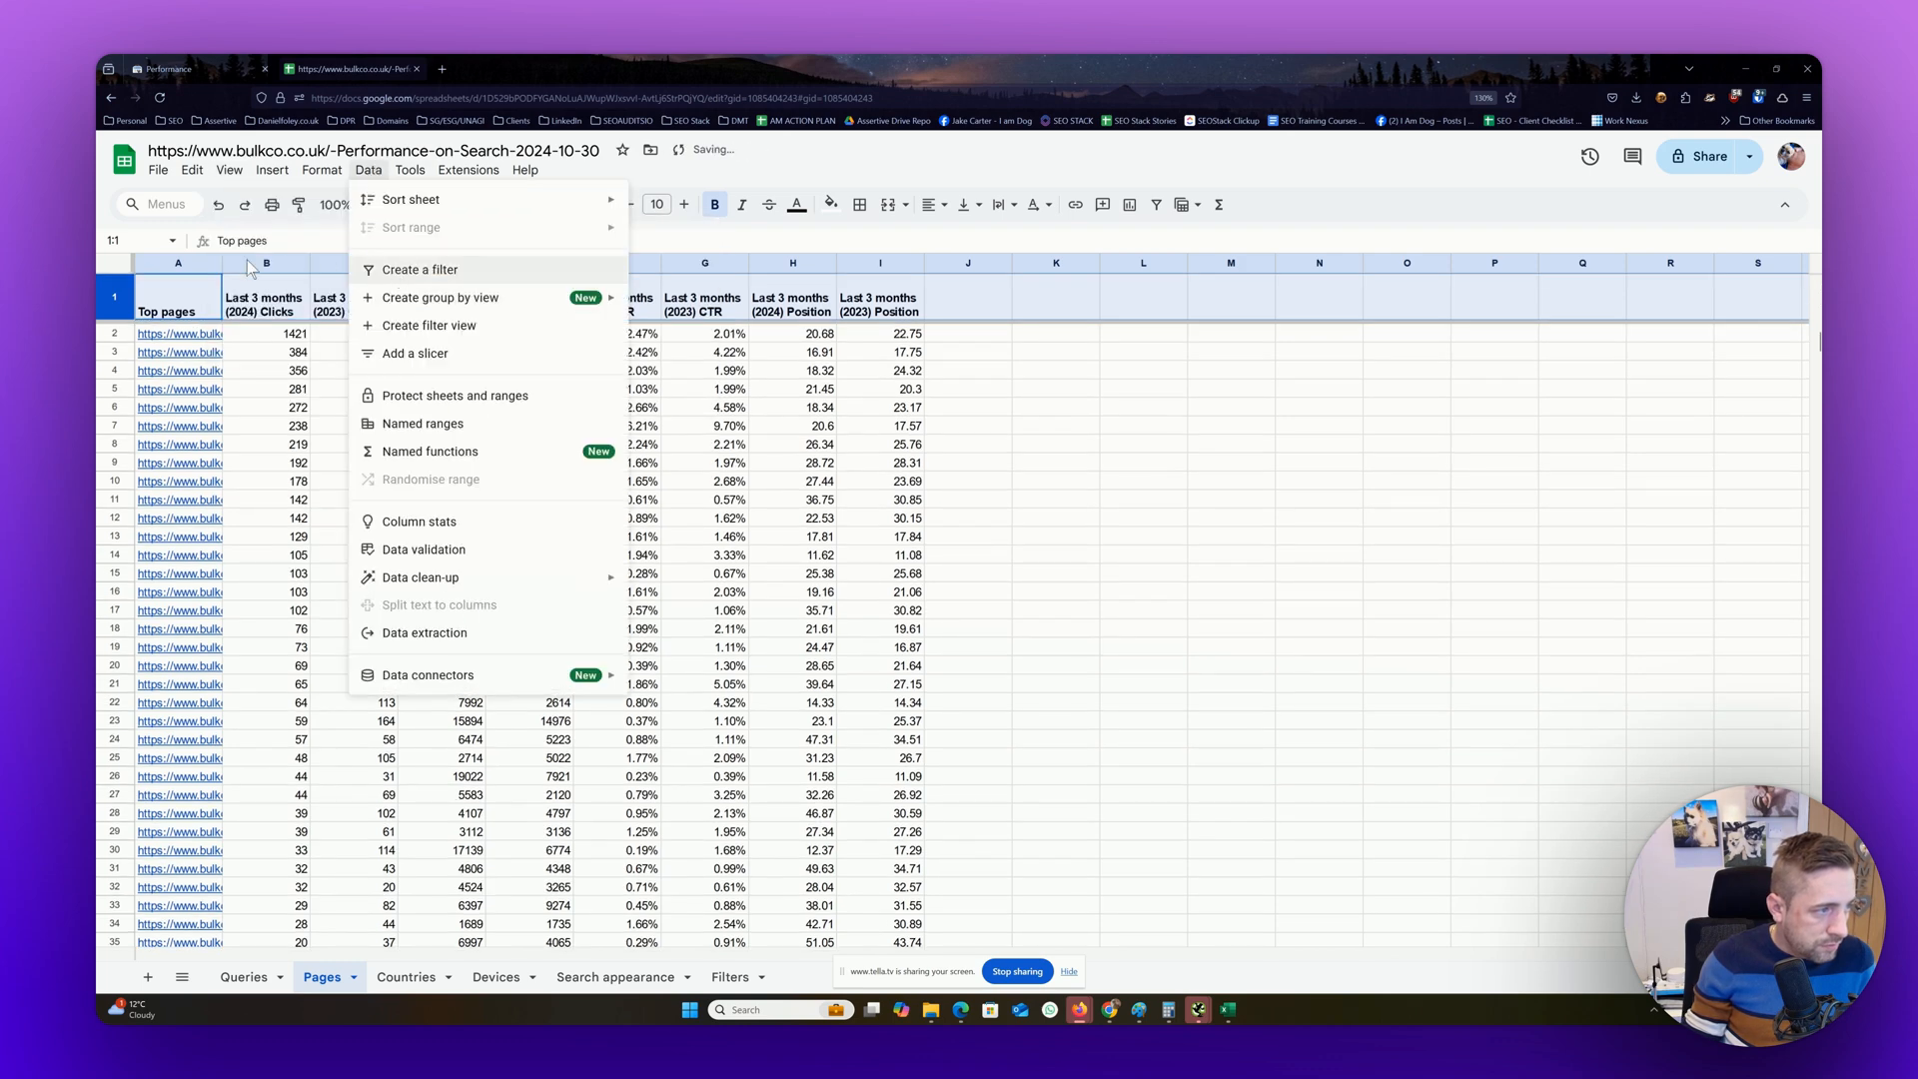
pyautogui.click(420, 270)
pyautogui.moveTo(222, 263); pyautogui.dragTo(547, 262)
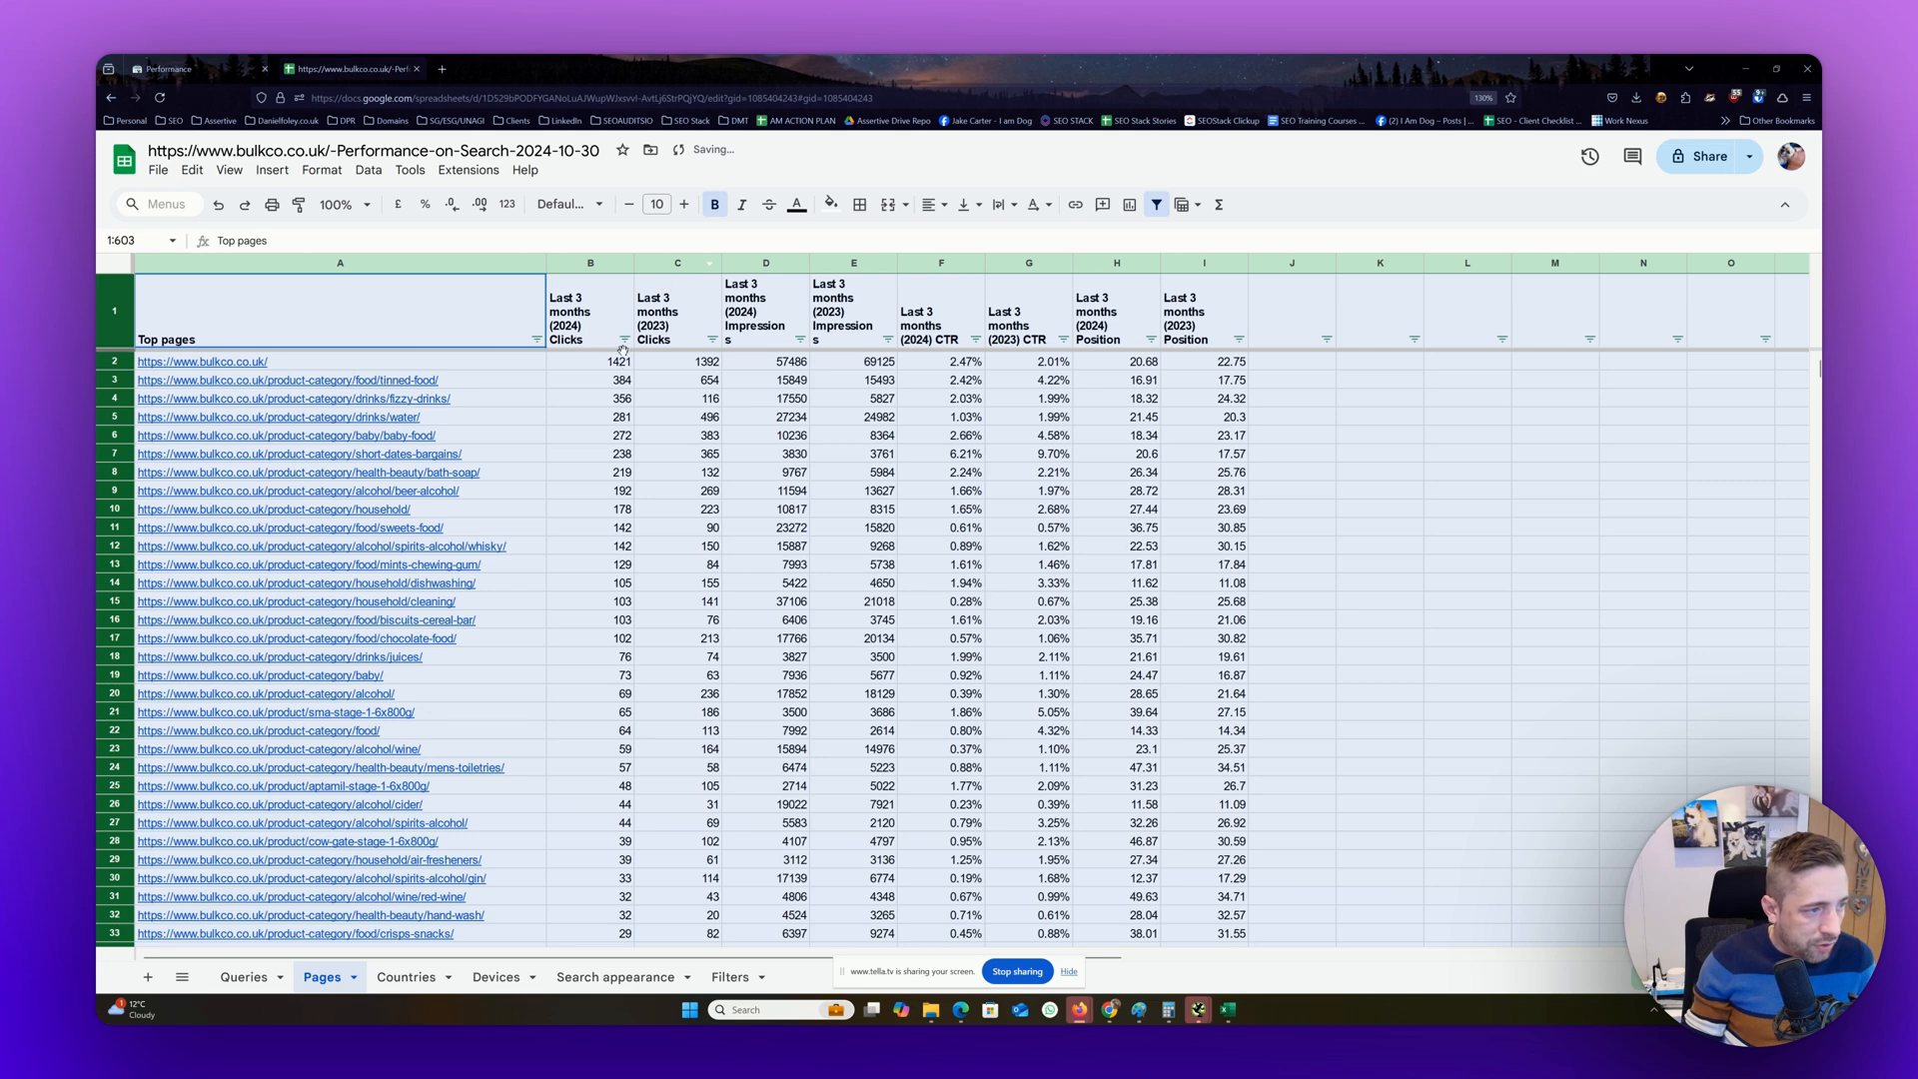
# Filter the Last 3 months (2024) Clicks column on the Pages sheet by the condition Is equal to 0
pyautogui.click(625, 340)
pyautogui.click(495, 500)
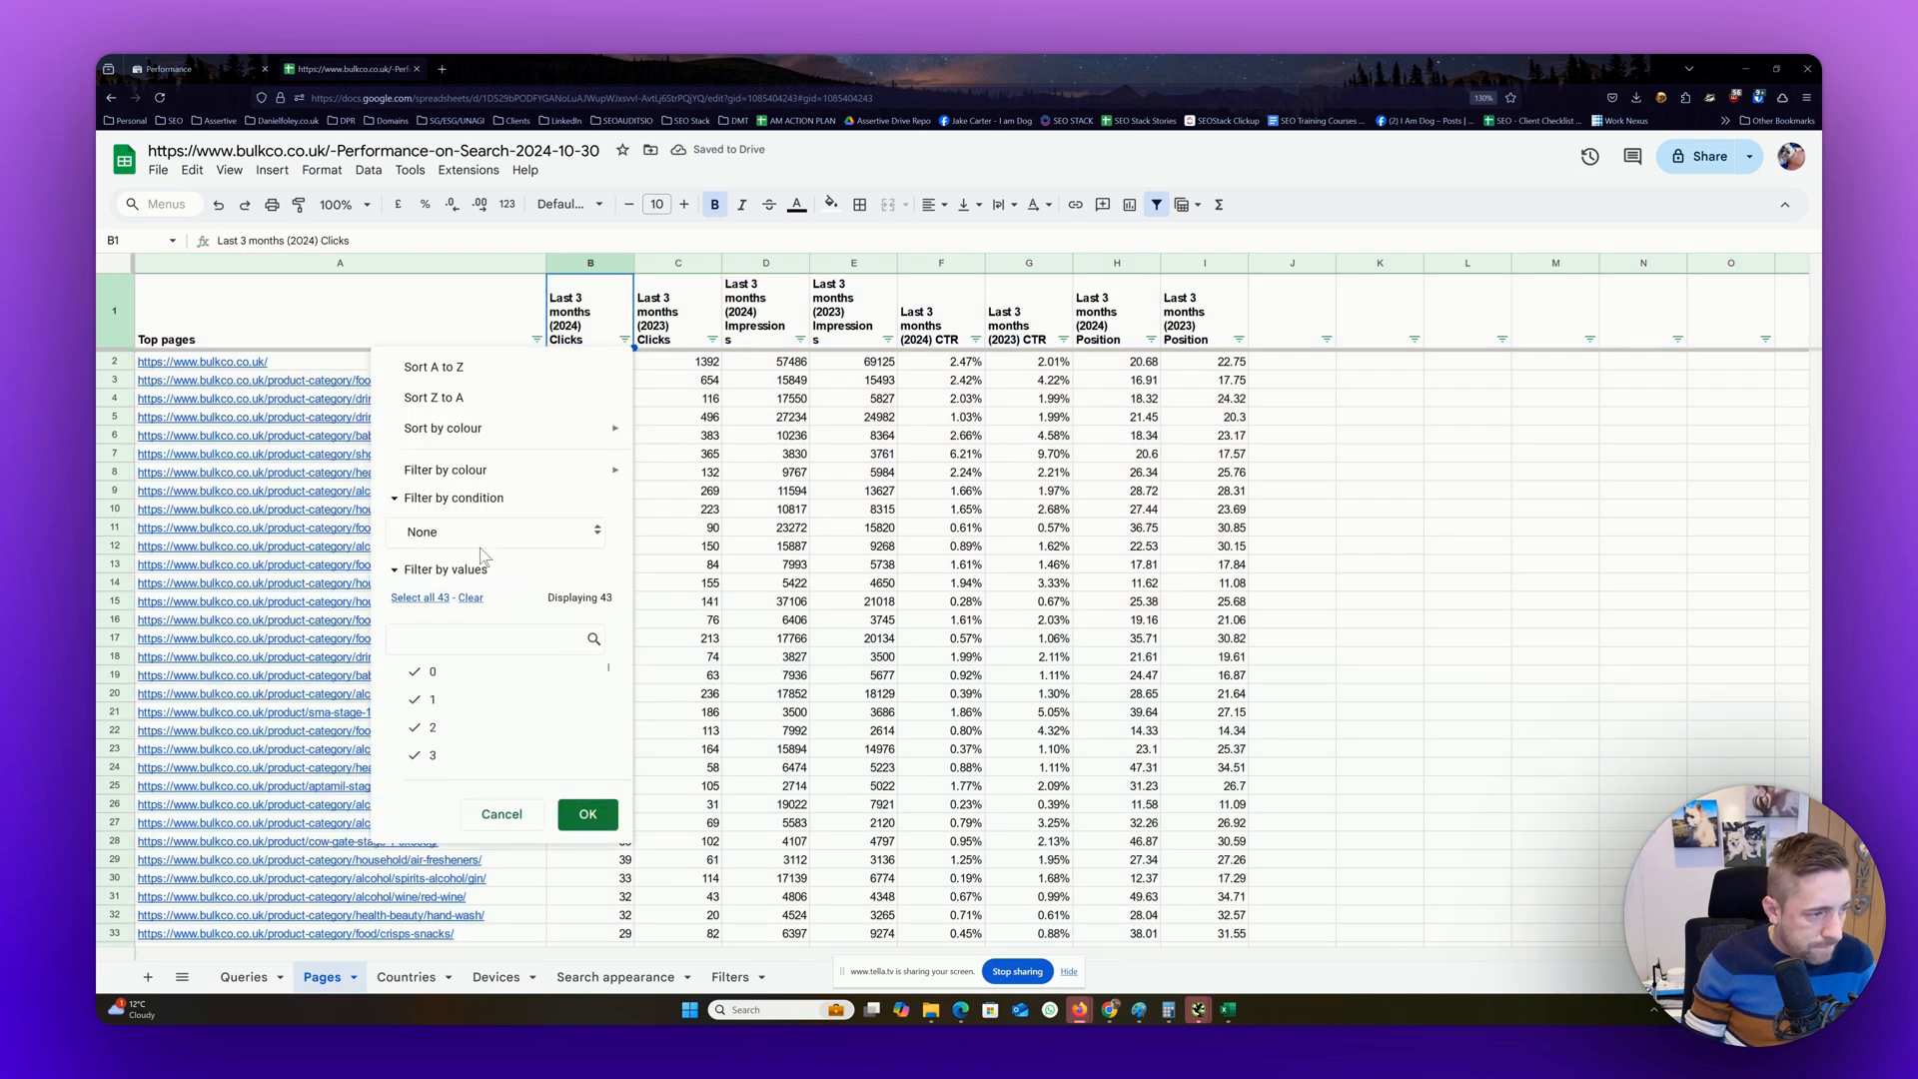
pyautogui.click(483, 534)
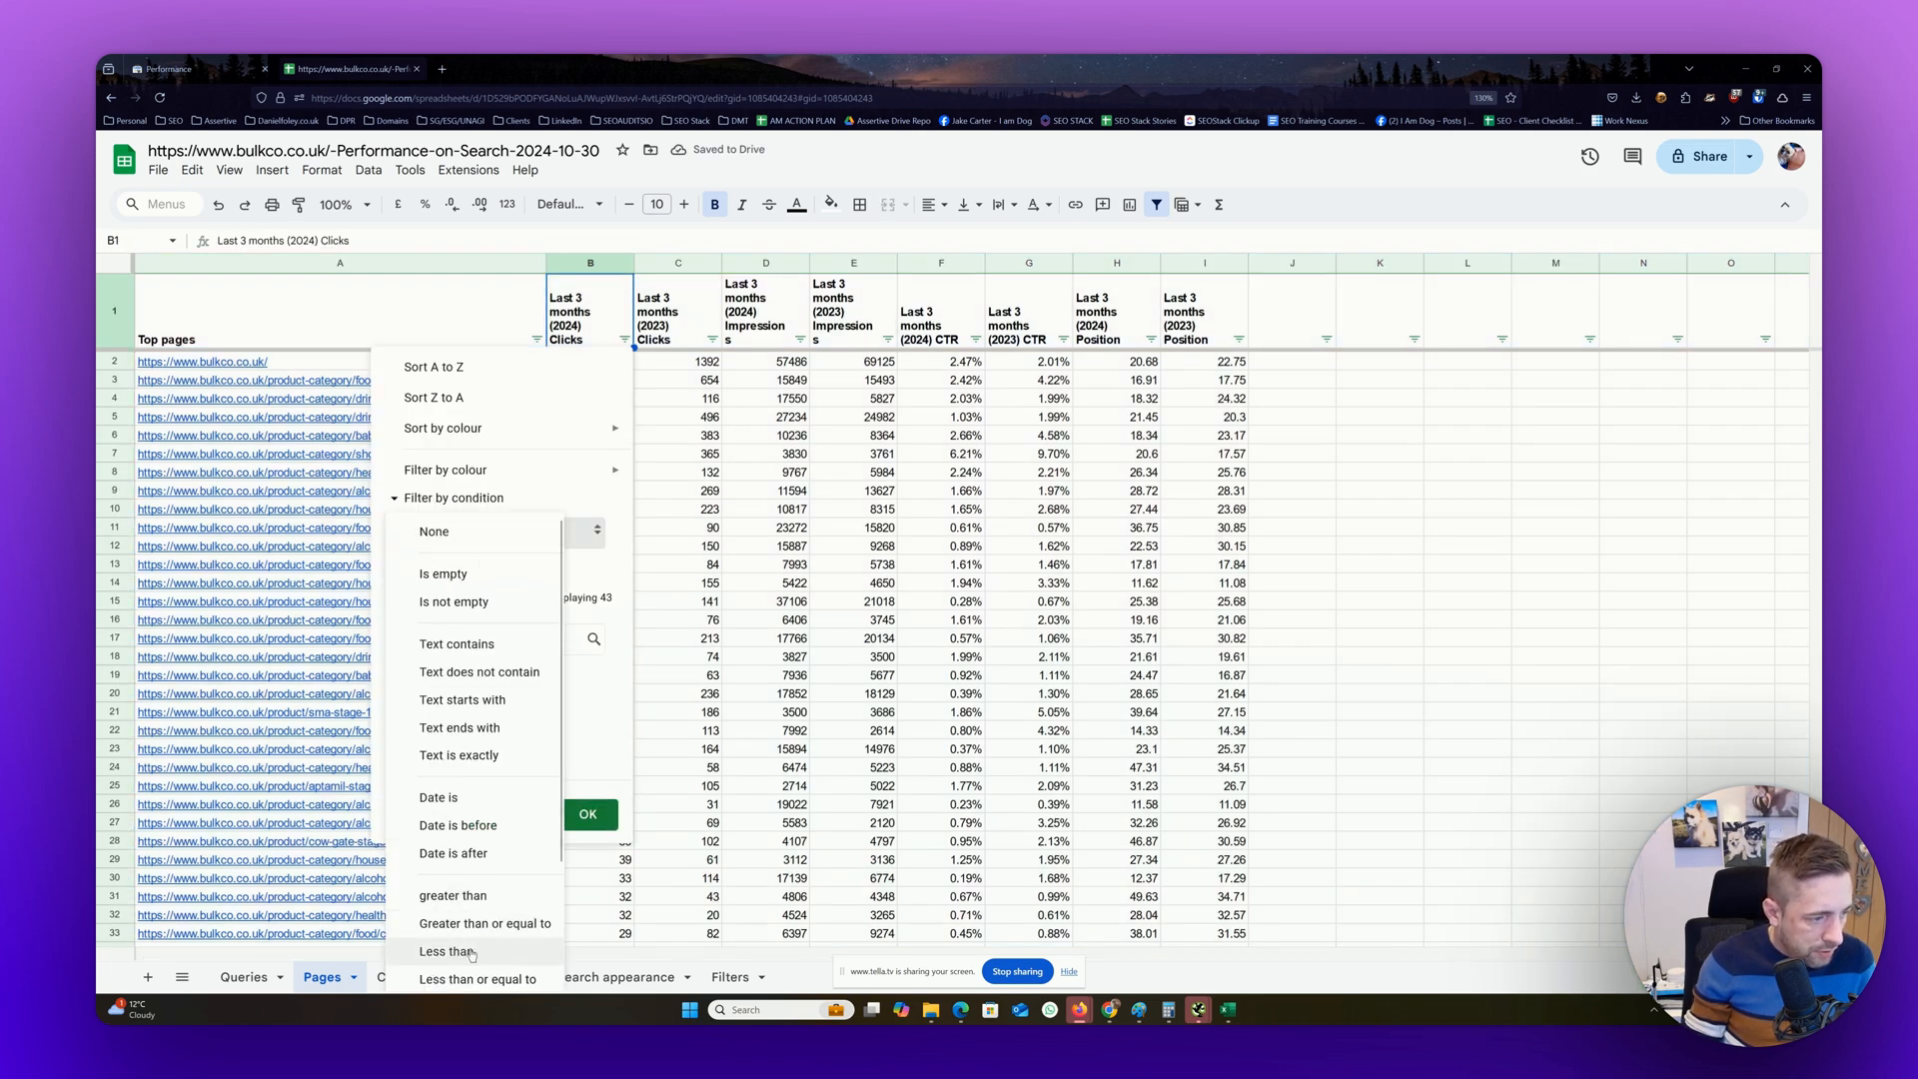
pyautogui.scroll(-2, 472, 939)
pyautogui.click(475, 849)
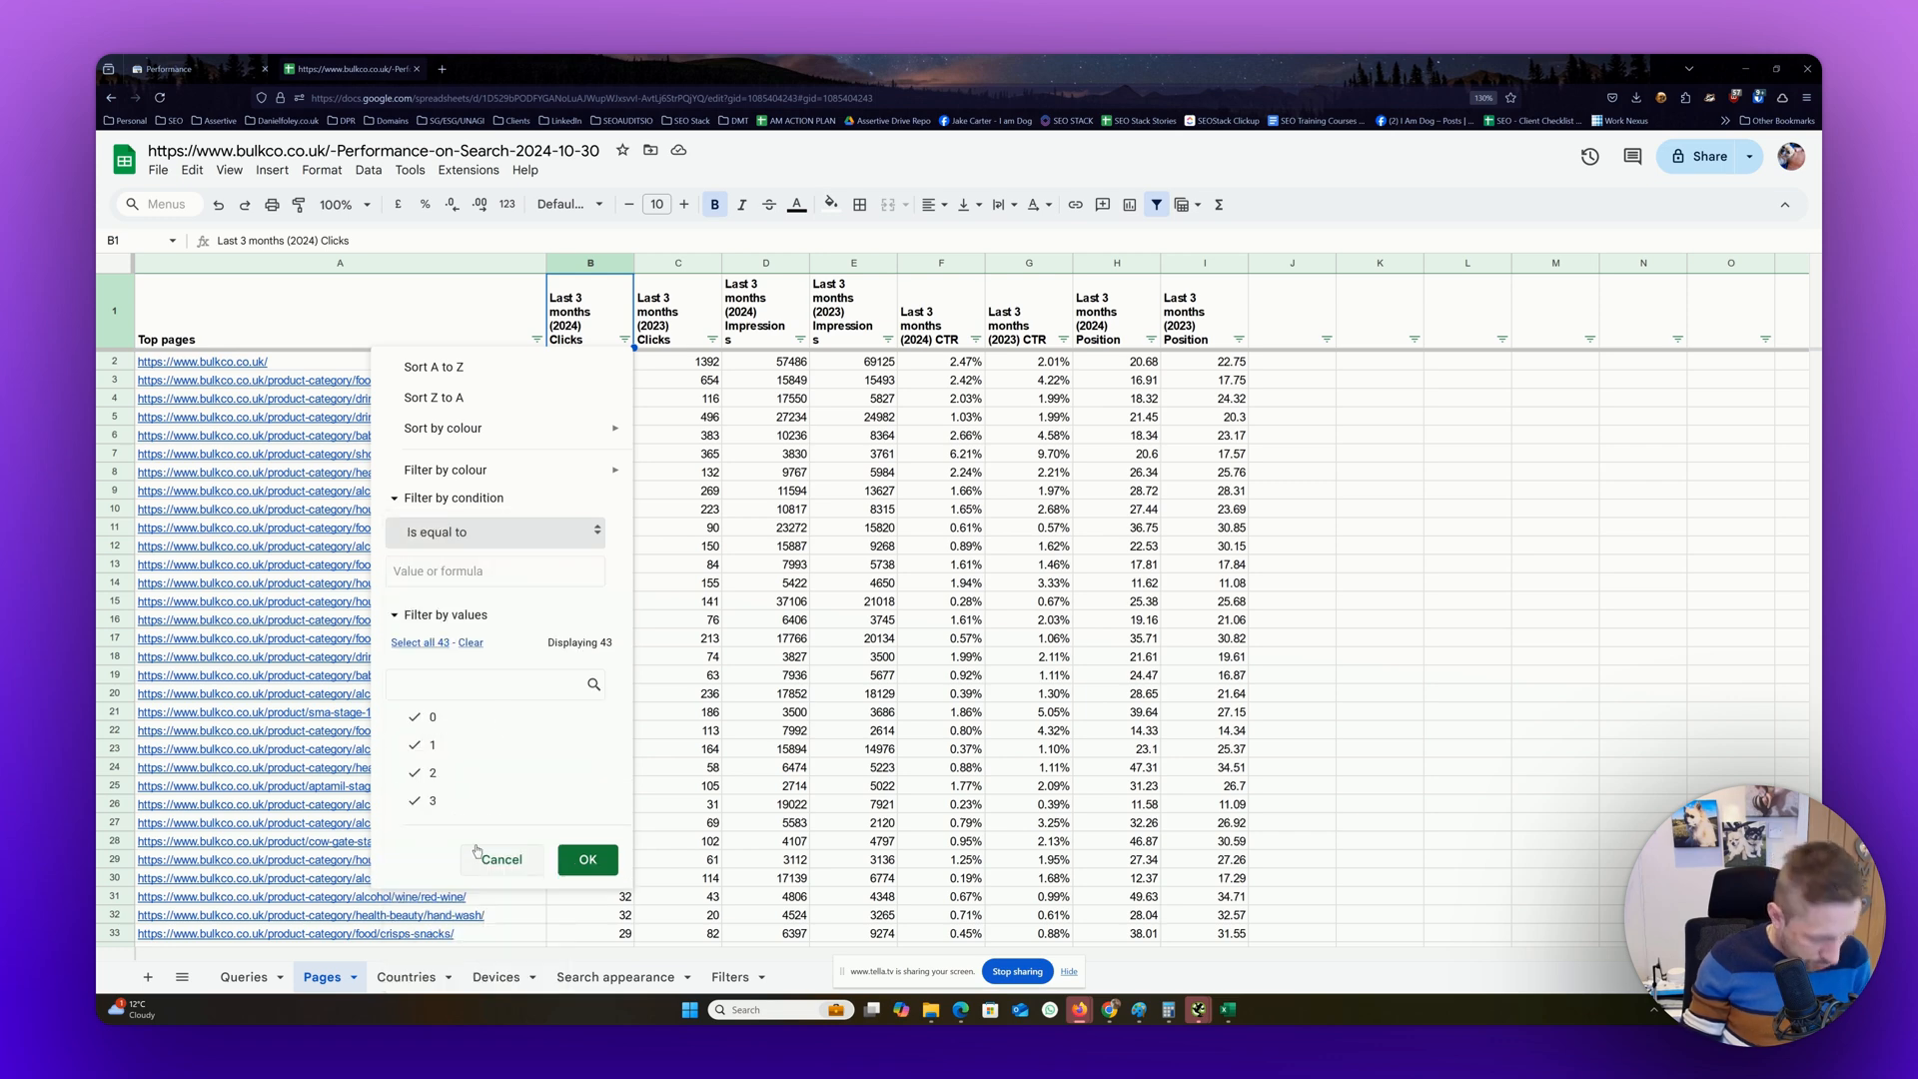
pyautogui.click(456, 578)
pyautogui.write('0')
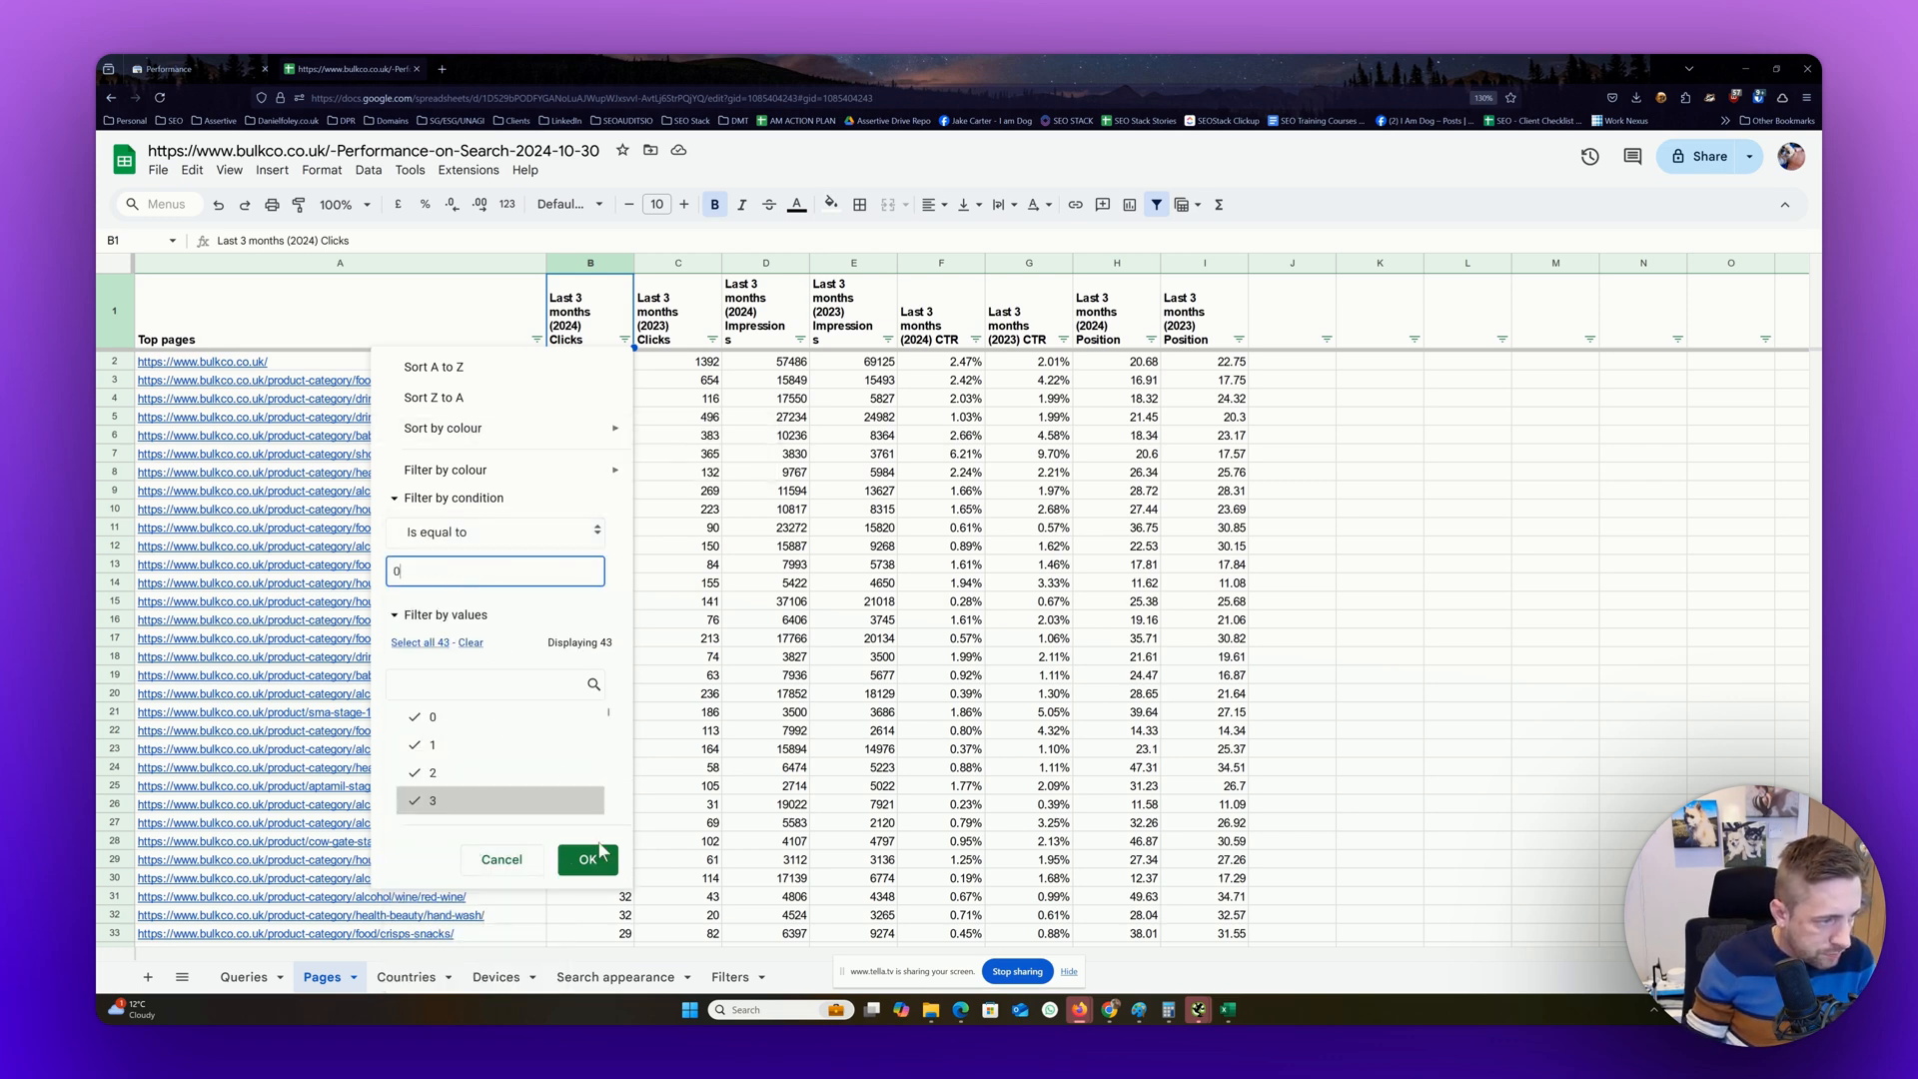
pyautogui.click(588, 859)
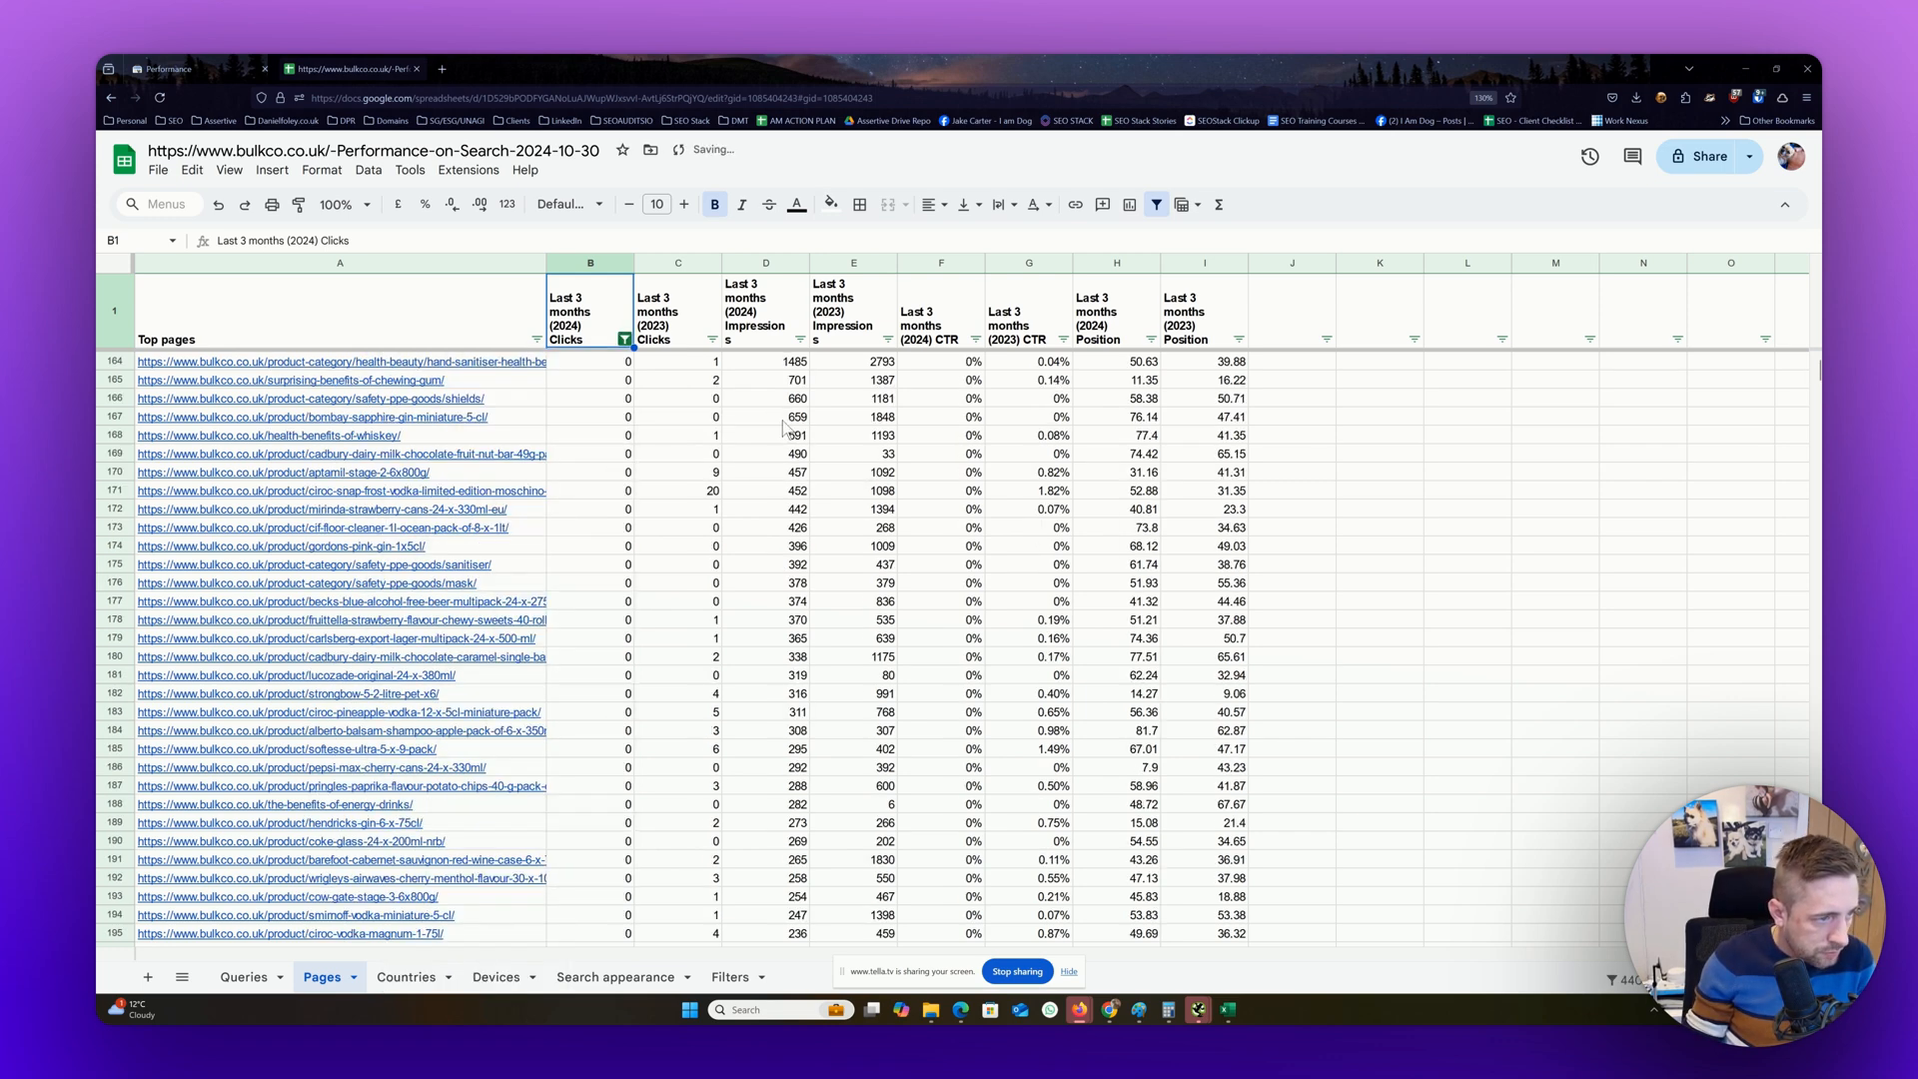
# Filter the Last 3 months (2024) Impressions column on the Pages sheet by the condition Is equal to 0
pyautogui.click(800, 341)
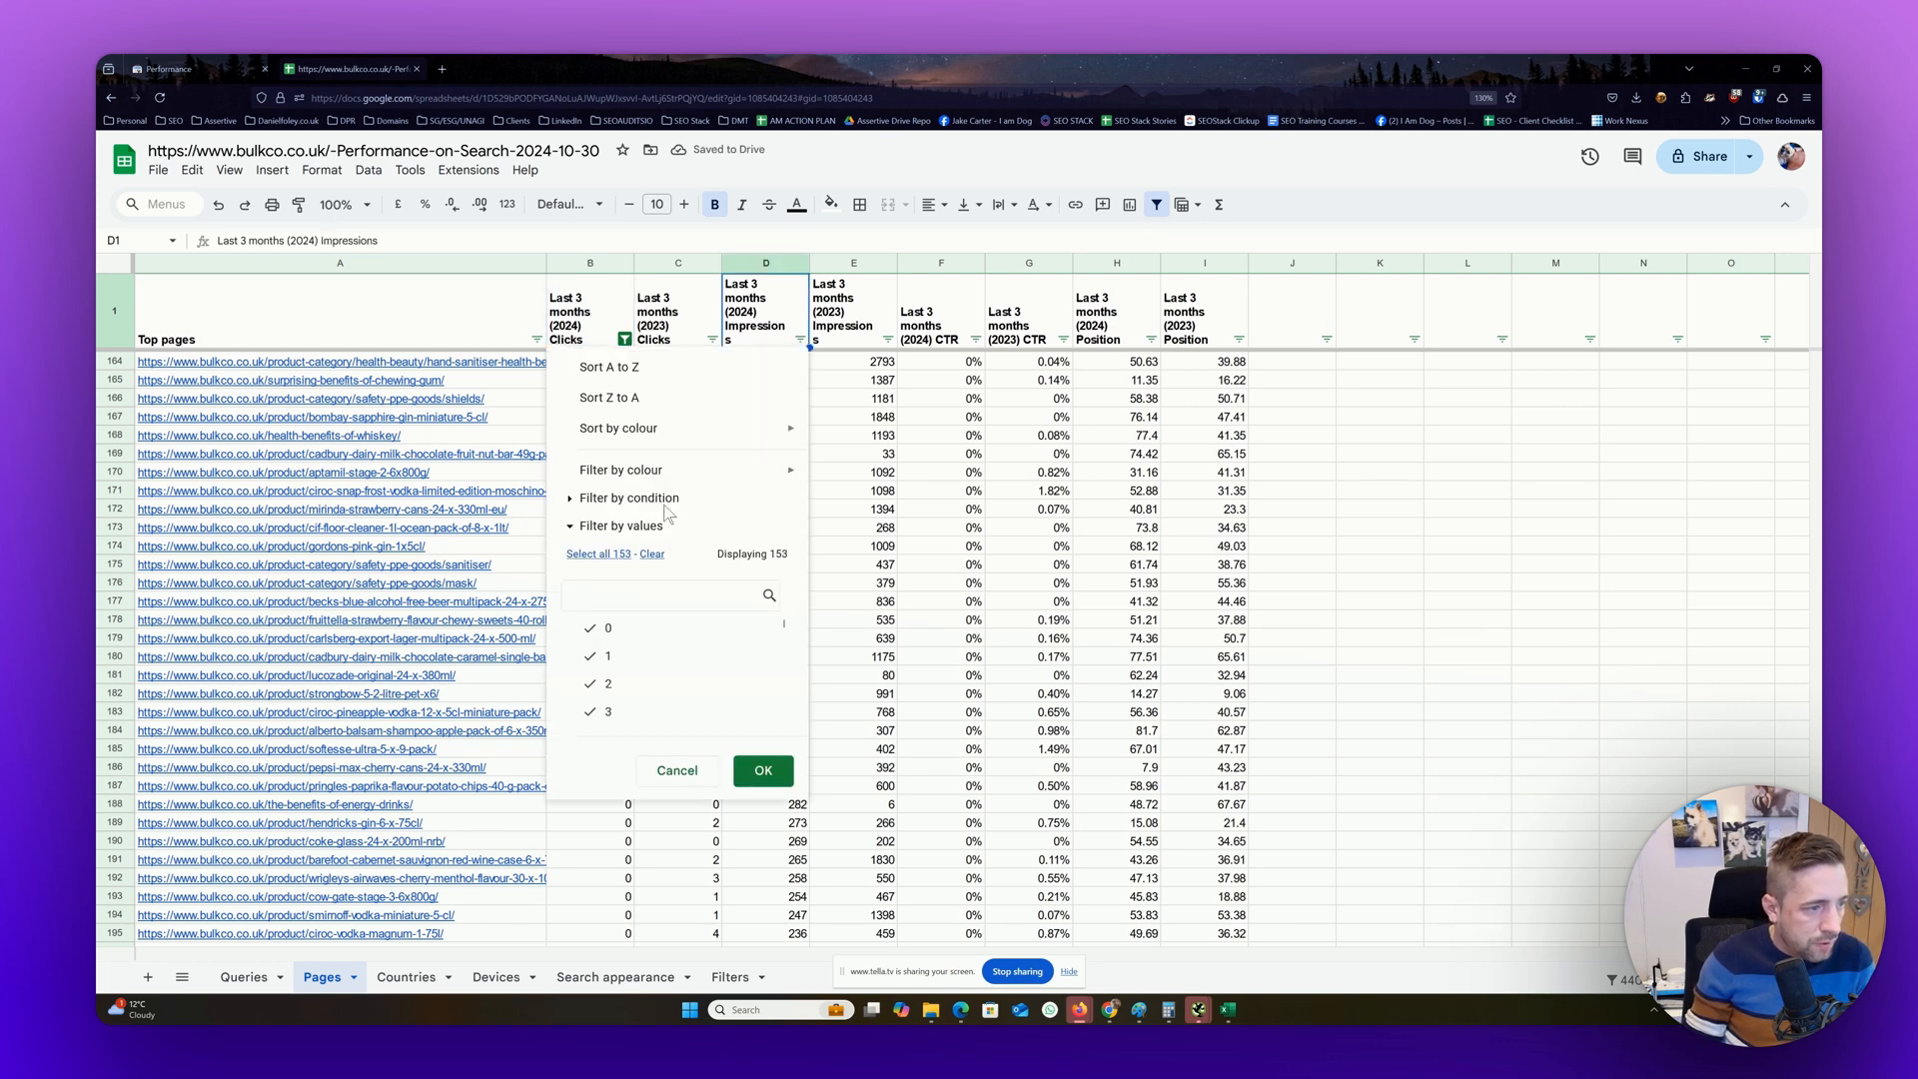
pyautogui.click(660, 544)
pyautogui.scroll(-1, 639, 700)
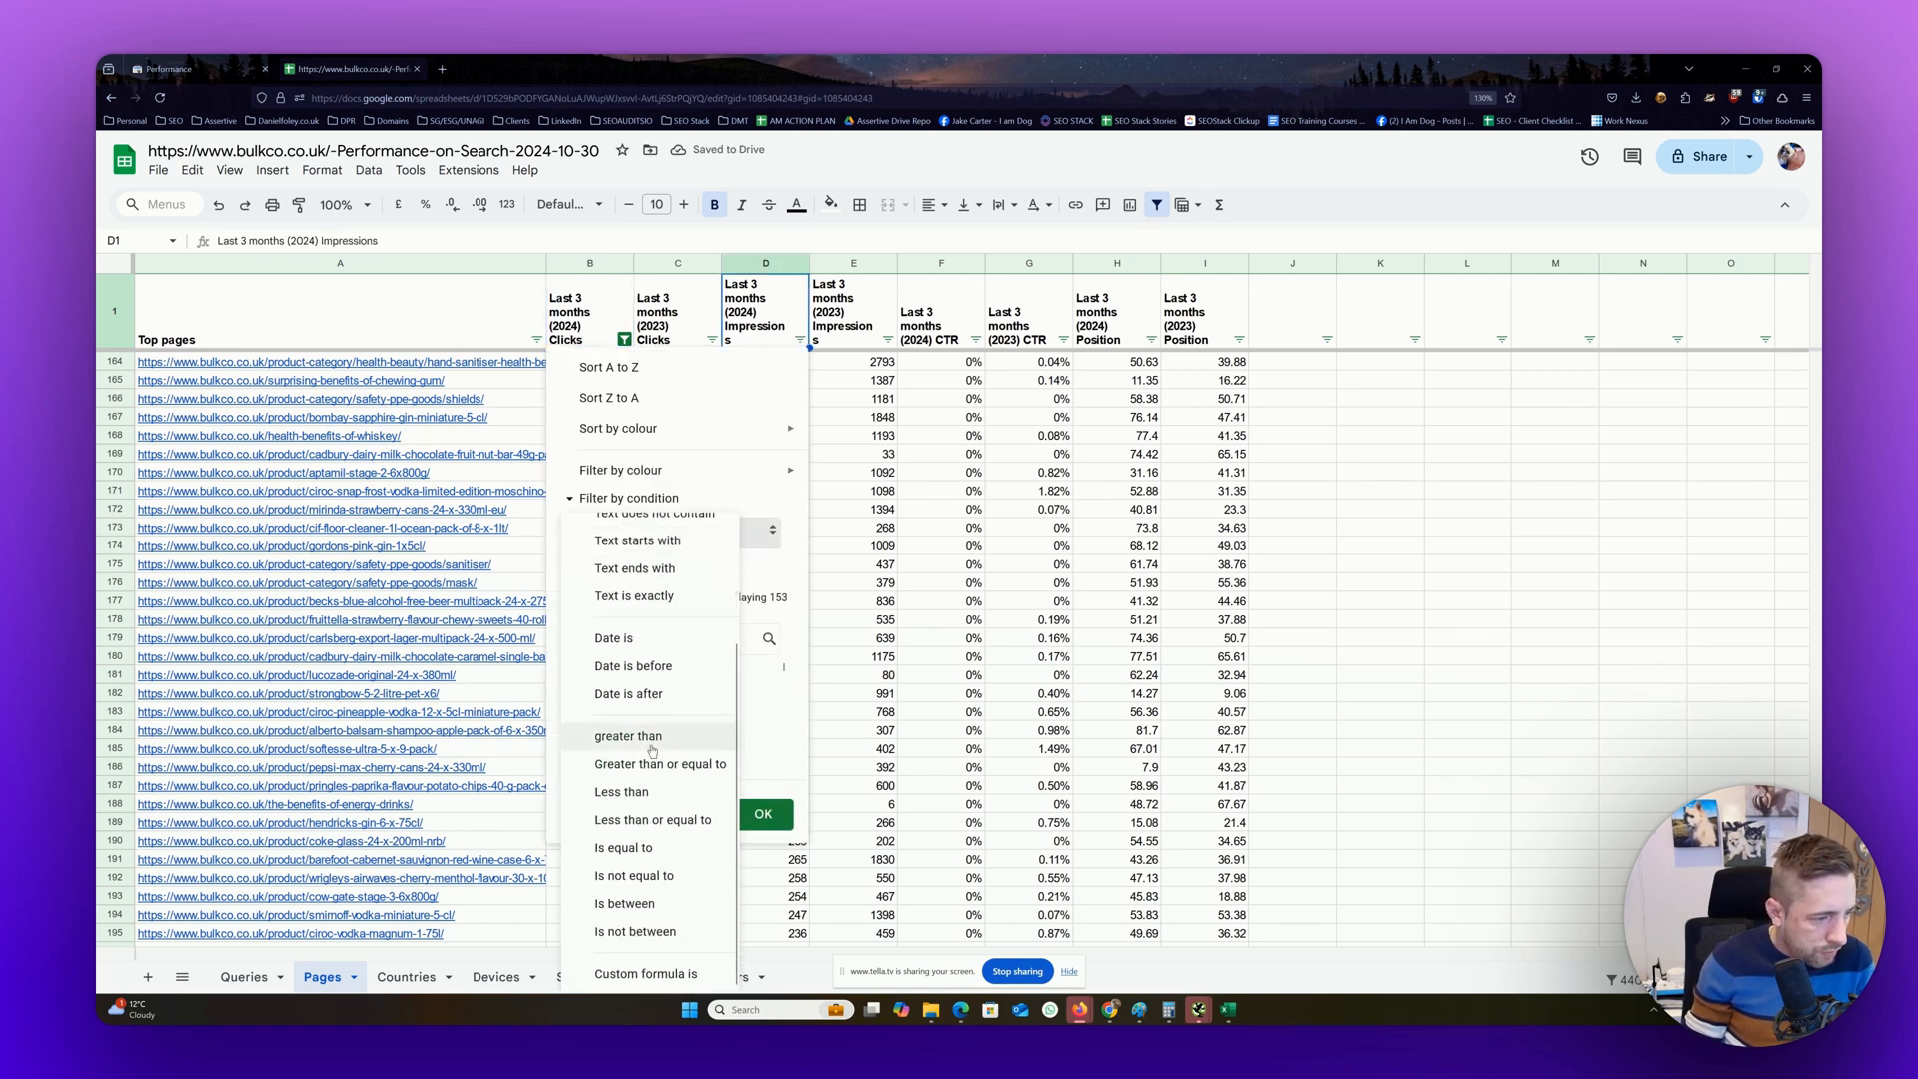
pyautogui.click(625, 848)
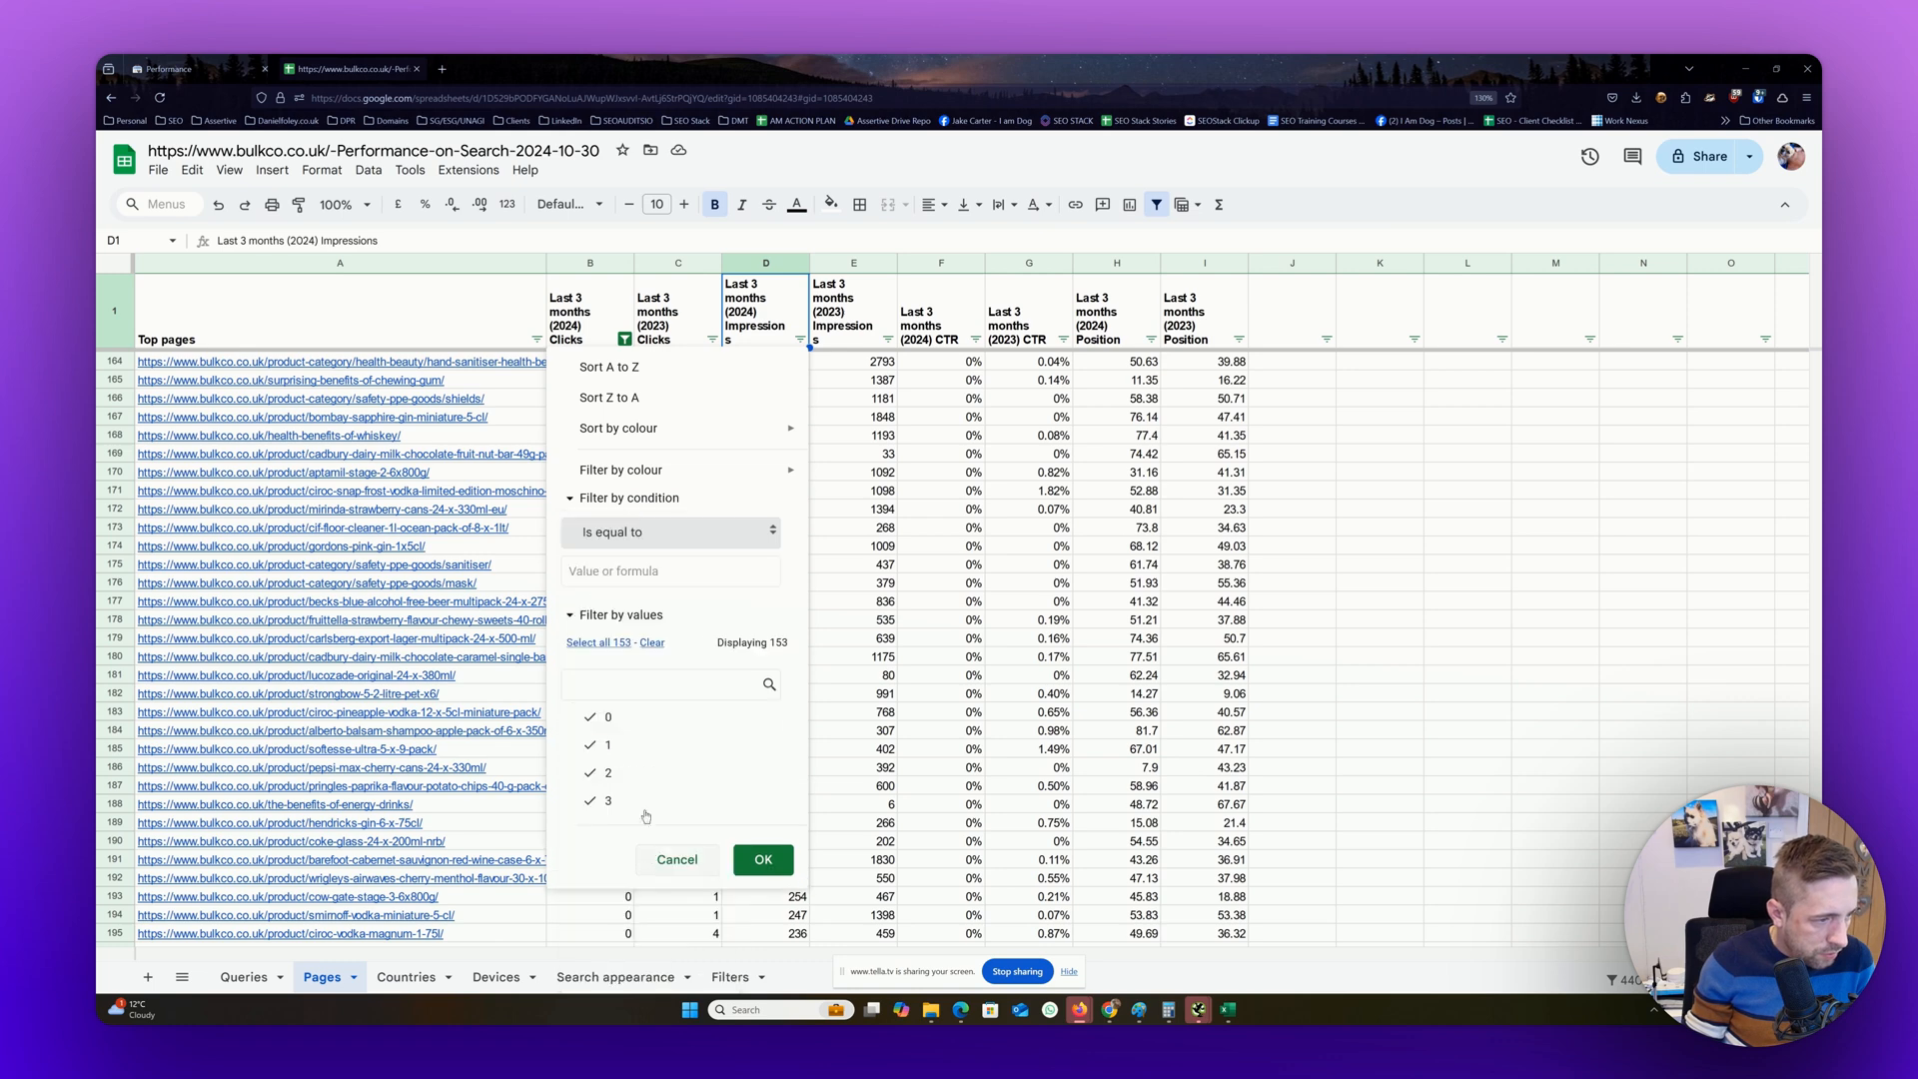
pyautogui.click(700, 570)
pyautogui.write('0')
pyautogui.click(767, 856)
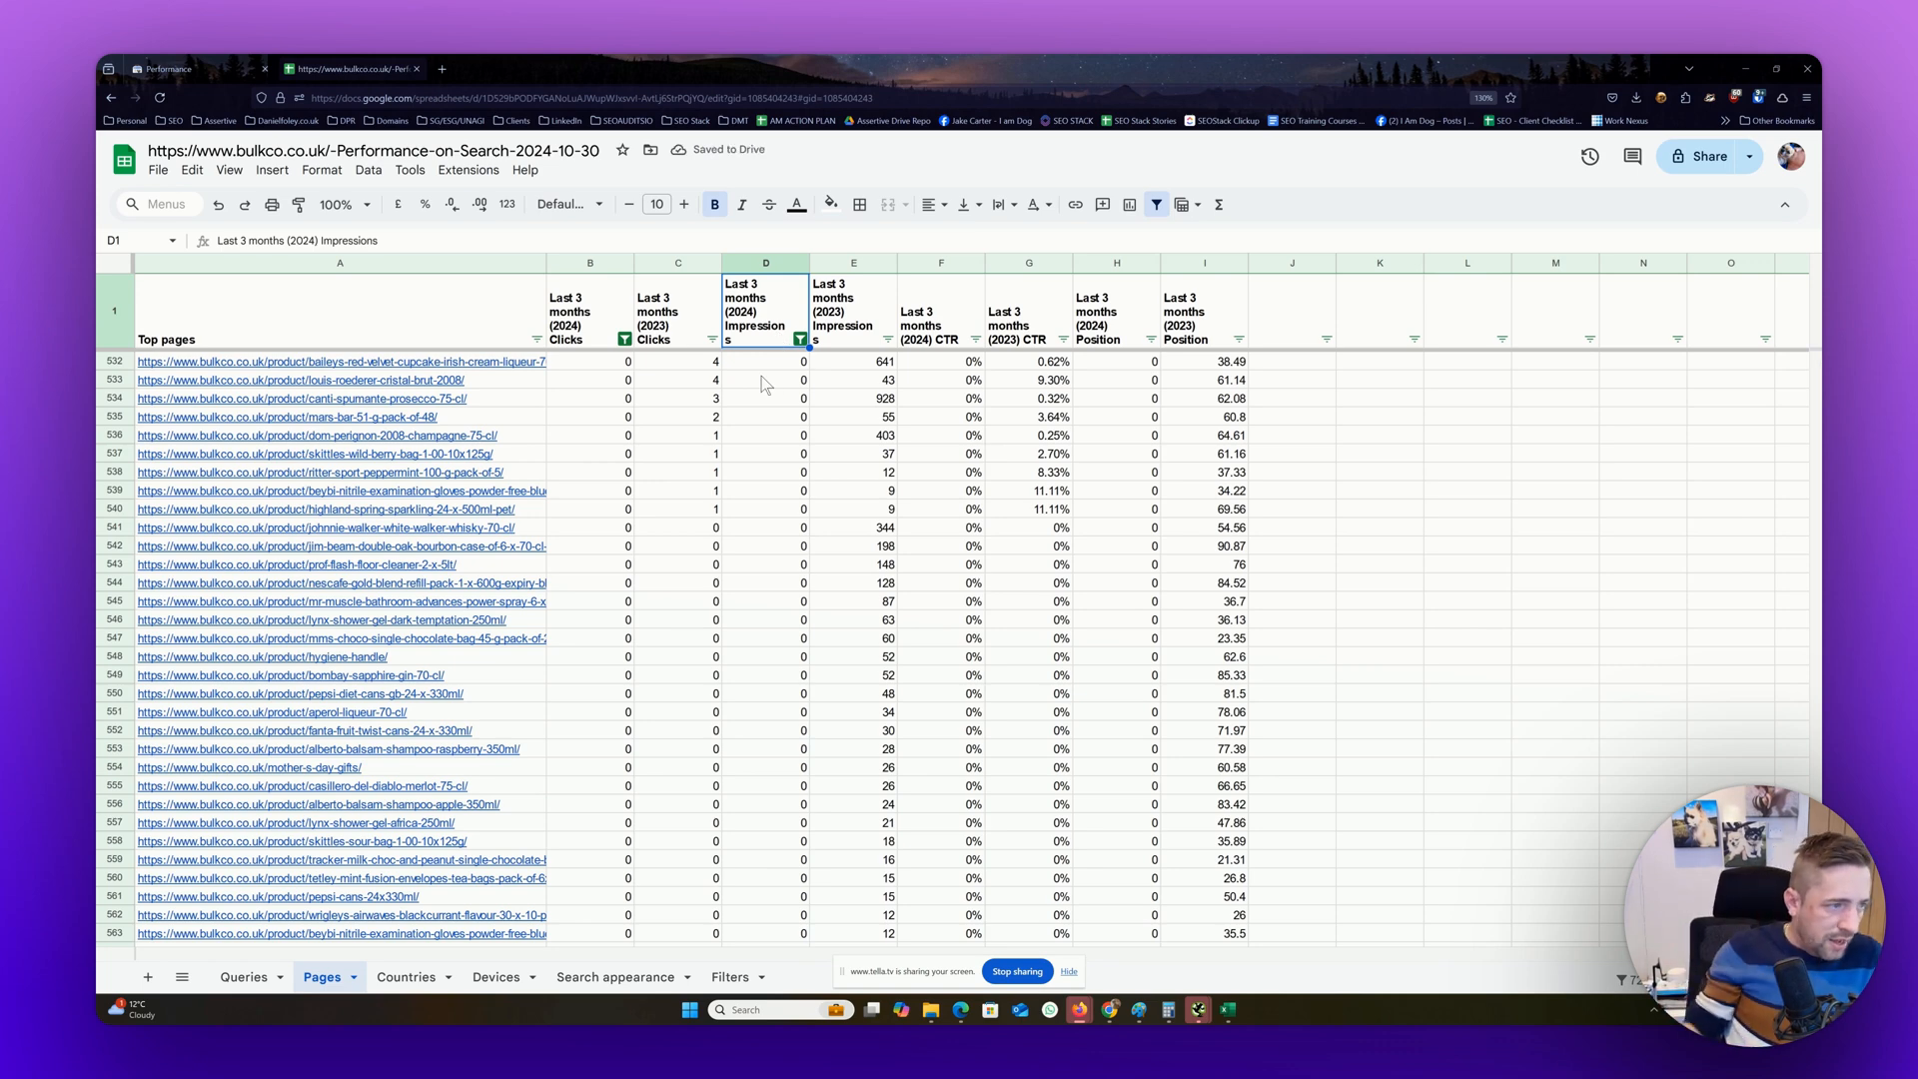
# Examine the 2023 clicks and 2023 impressions of the filtered pages, comparing rows from 544 downwards
pyautogui.click(697, 264)
pyautogui.click(849, 264)
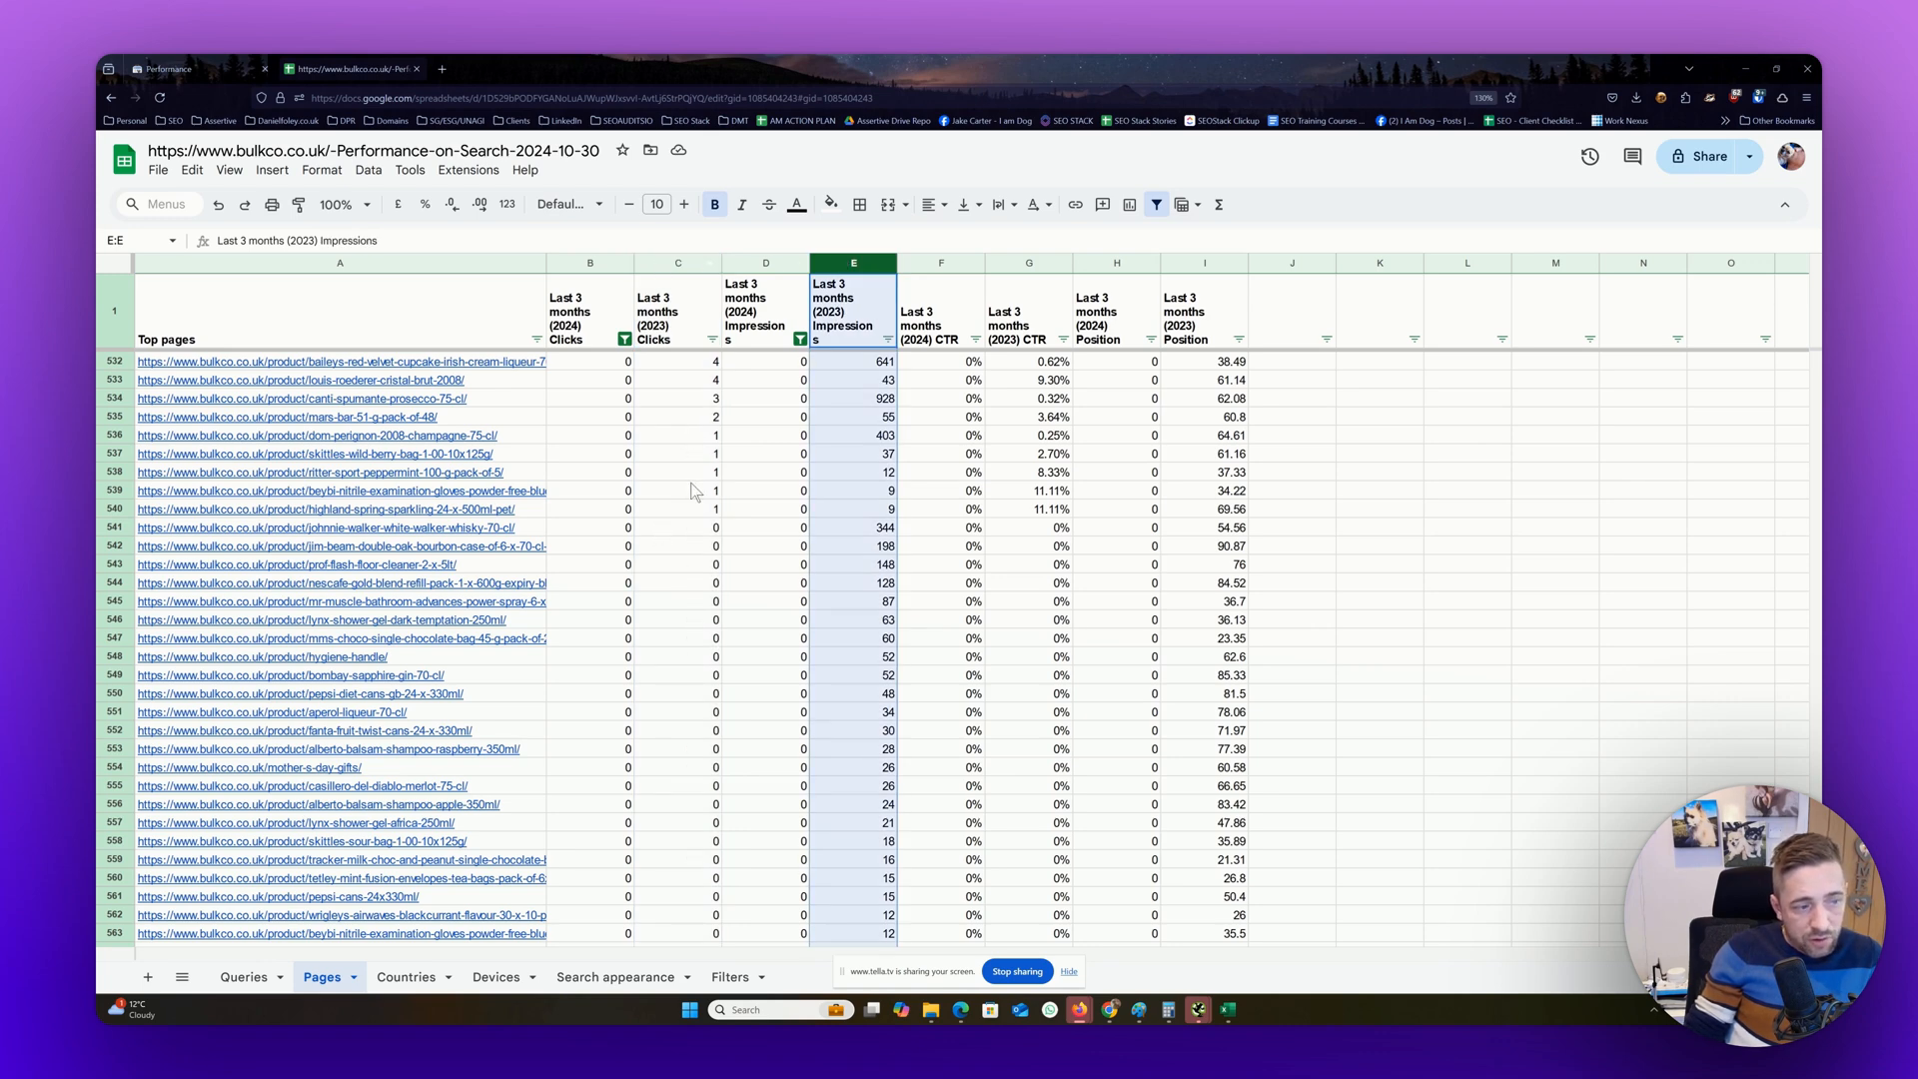
pyautogui.click(715, 586)
pyautogui.moveTo(719, 585); pyautogui.dragTo(715, 844)
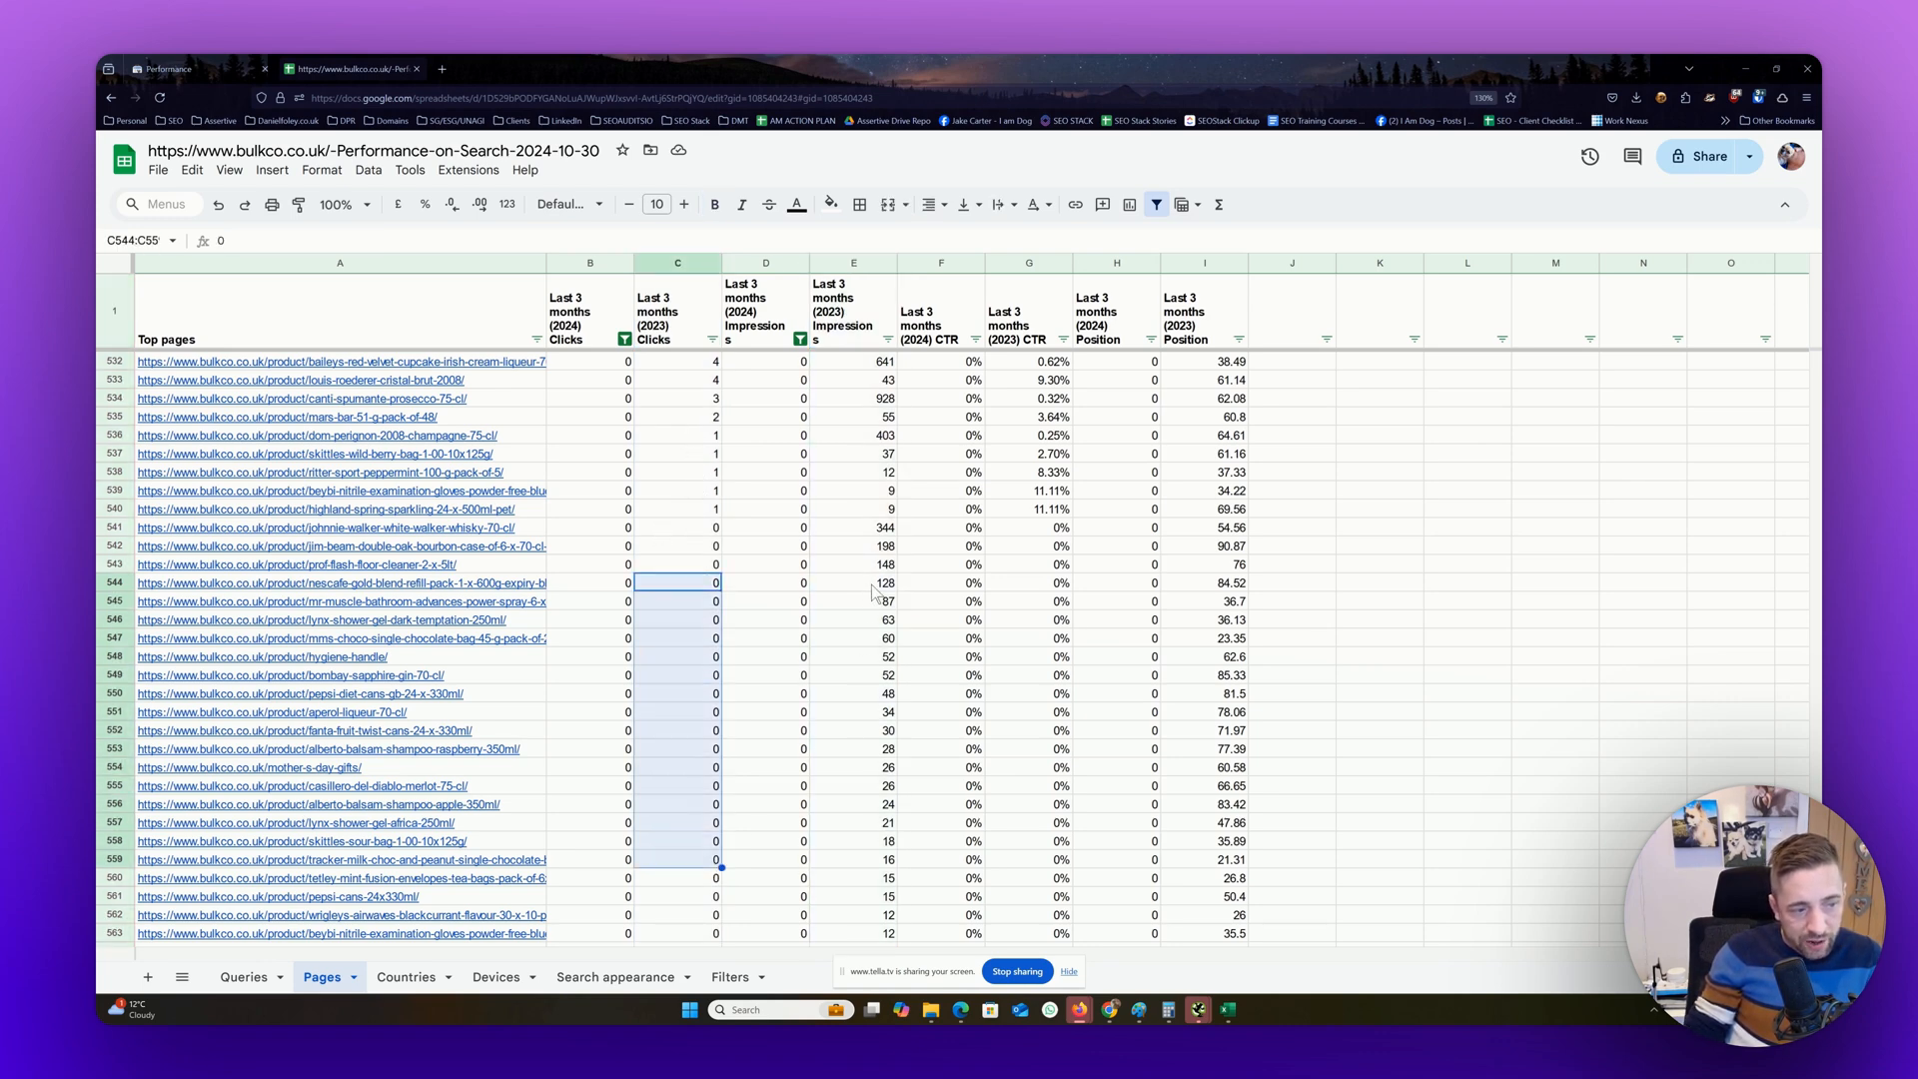
pyautogui.moveTo(854, 583); pyautogui.dragTo(839, 850)
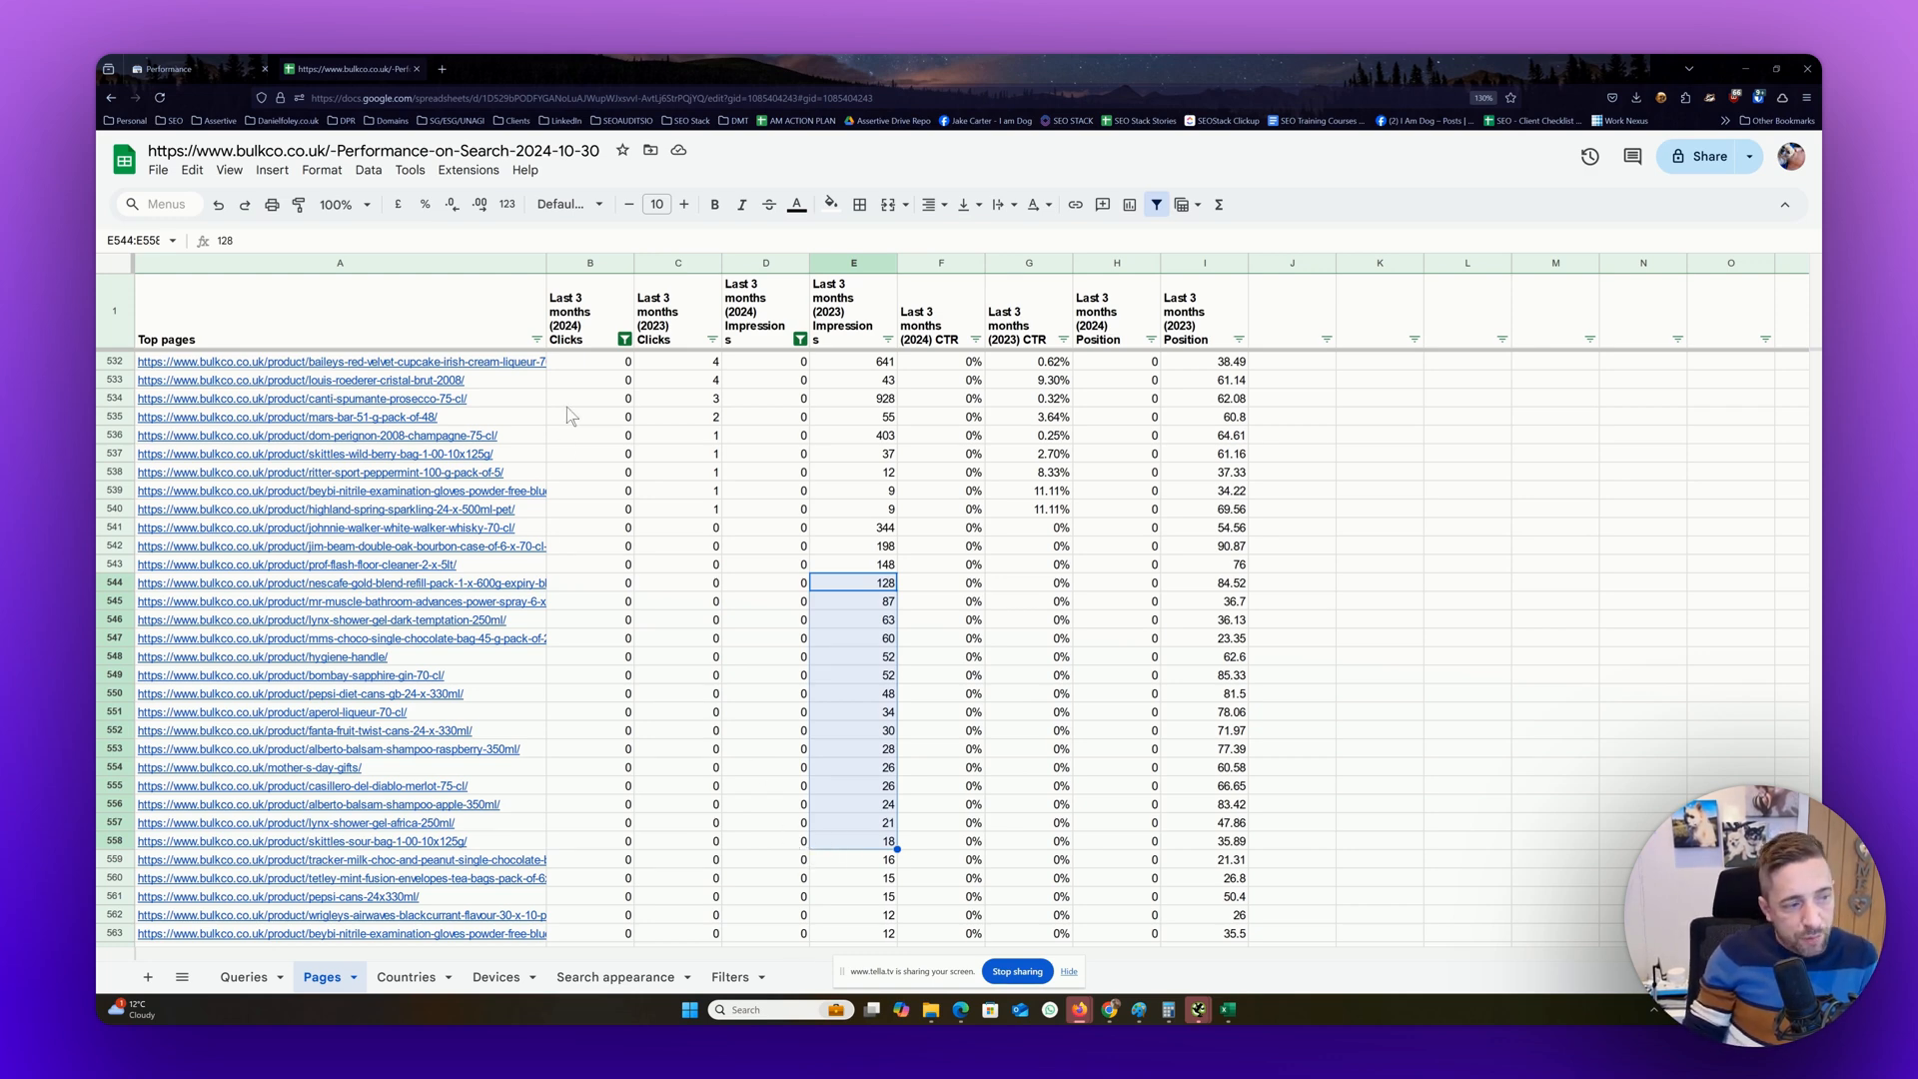
# Examine the 2024 clicks, 2024 impressions and 2024 position values of the filtered pages from row 532 downwards
pyautogui.moveTo(575, 364); pyautogui.dragTo(598, 813)
pyautogui.scroll(3, 596, 813)
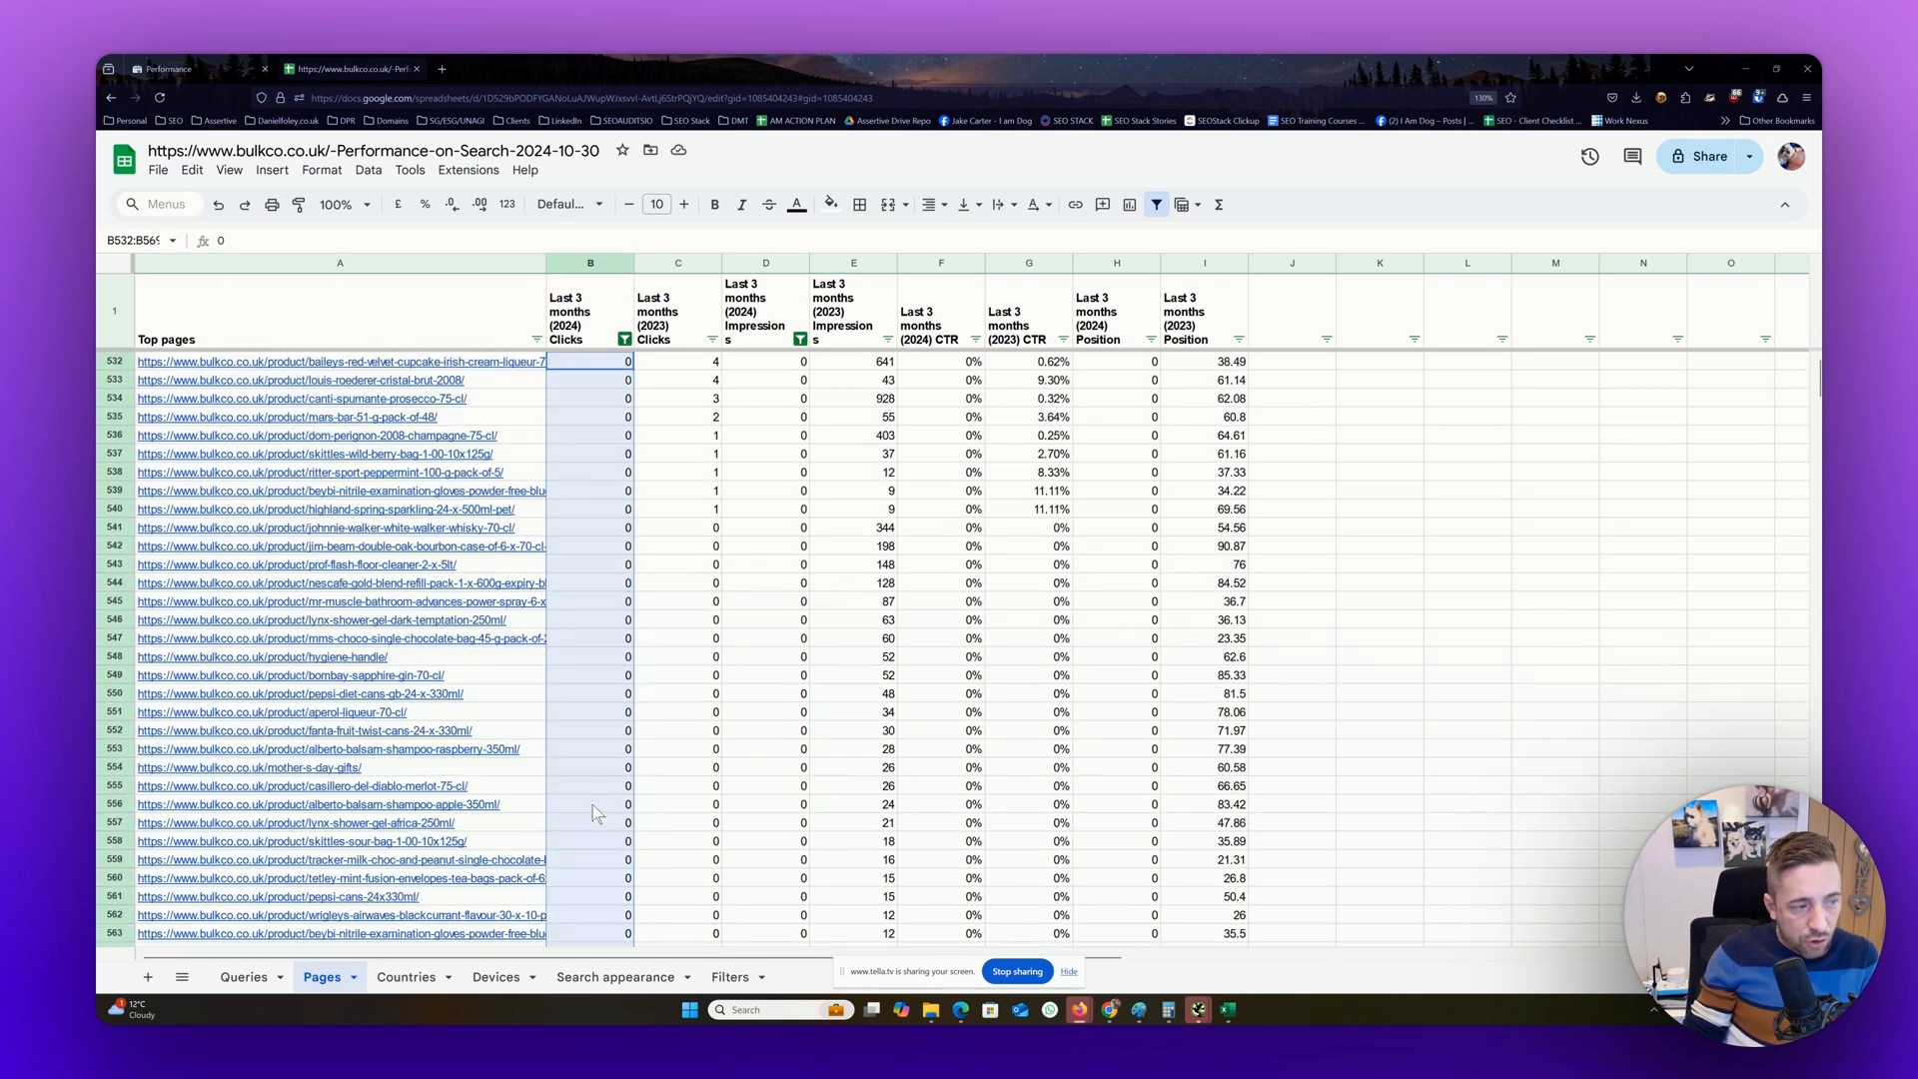
pyautogui.moveTo(789, 363); pyautogui.dragTo(765, 883)
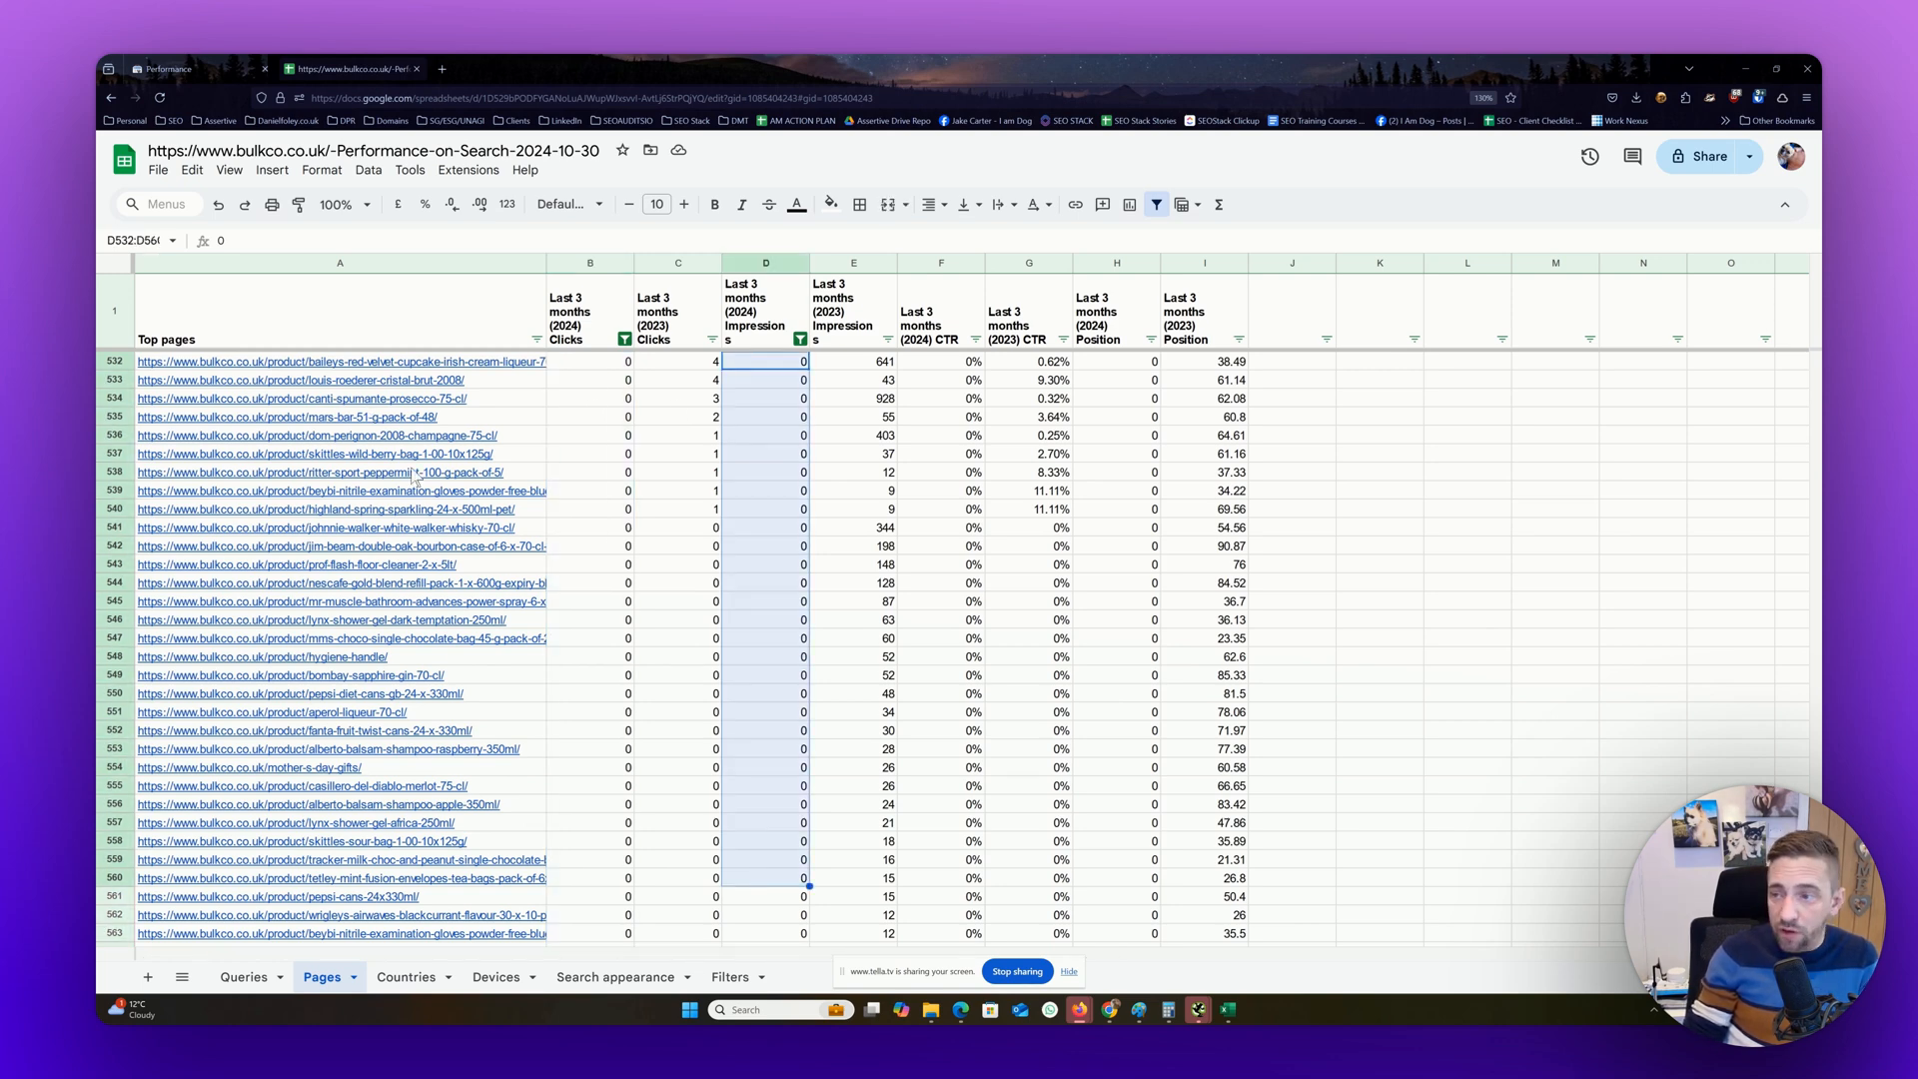
pyautogui.moveTo(414, 471)
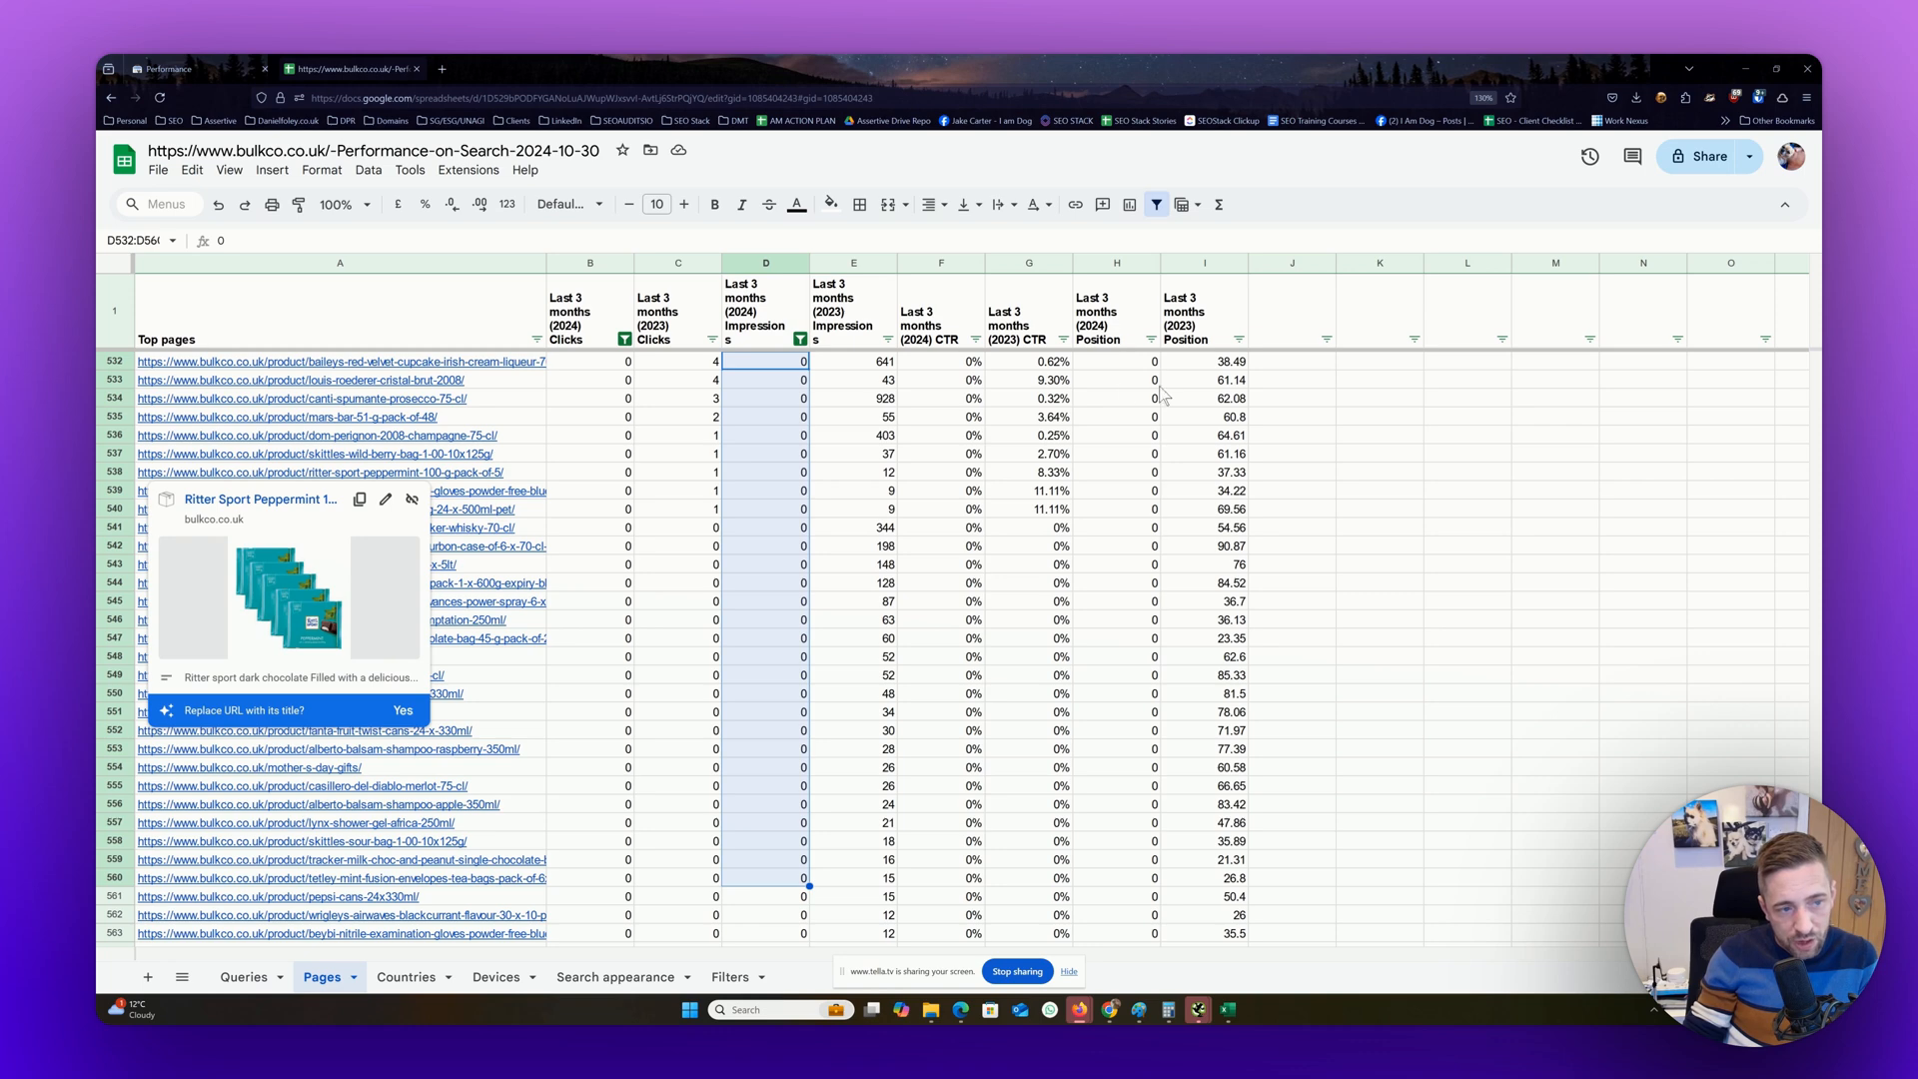
pyautogui.moveTo(1151, 381); pyautogui.dragTo(1101, 809)
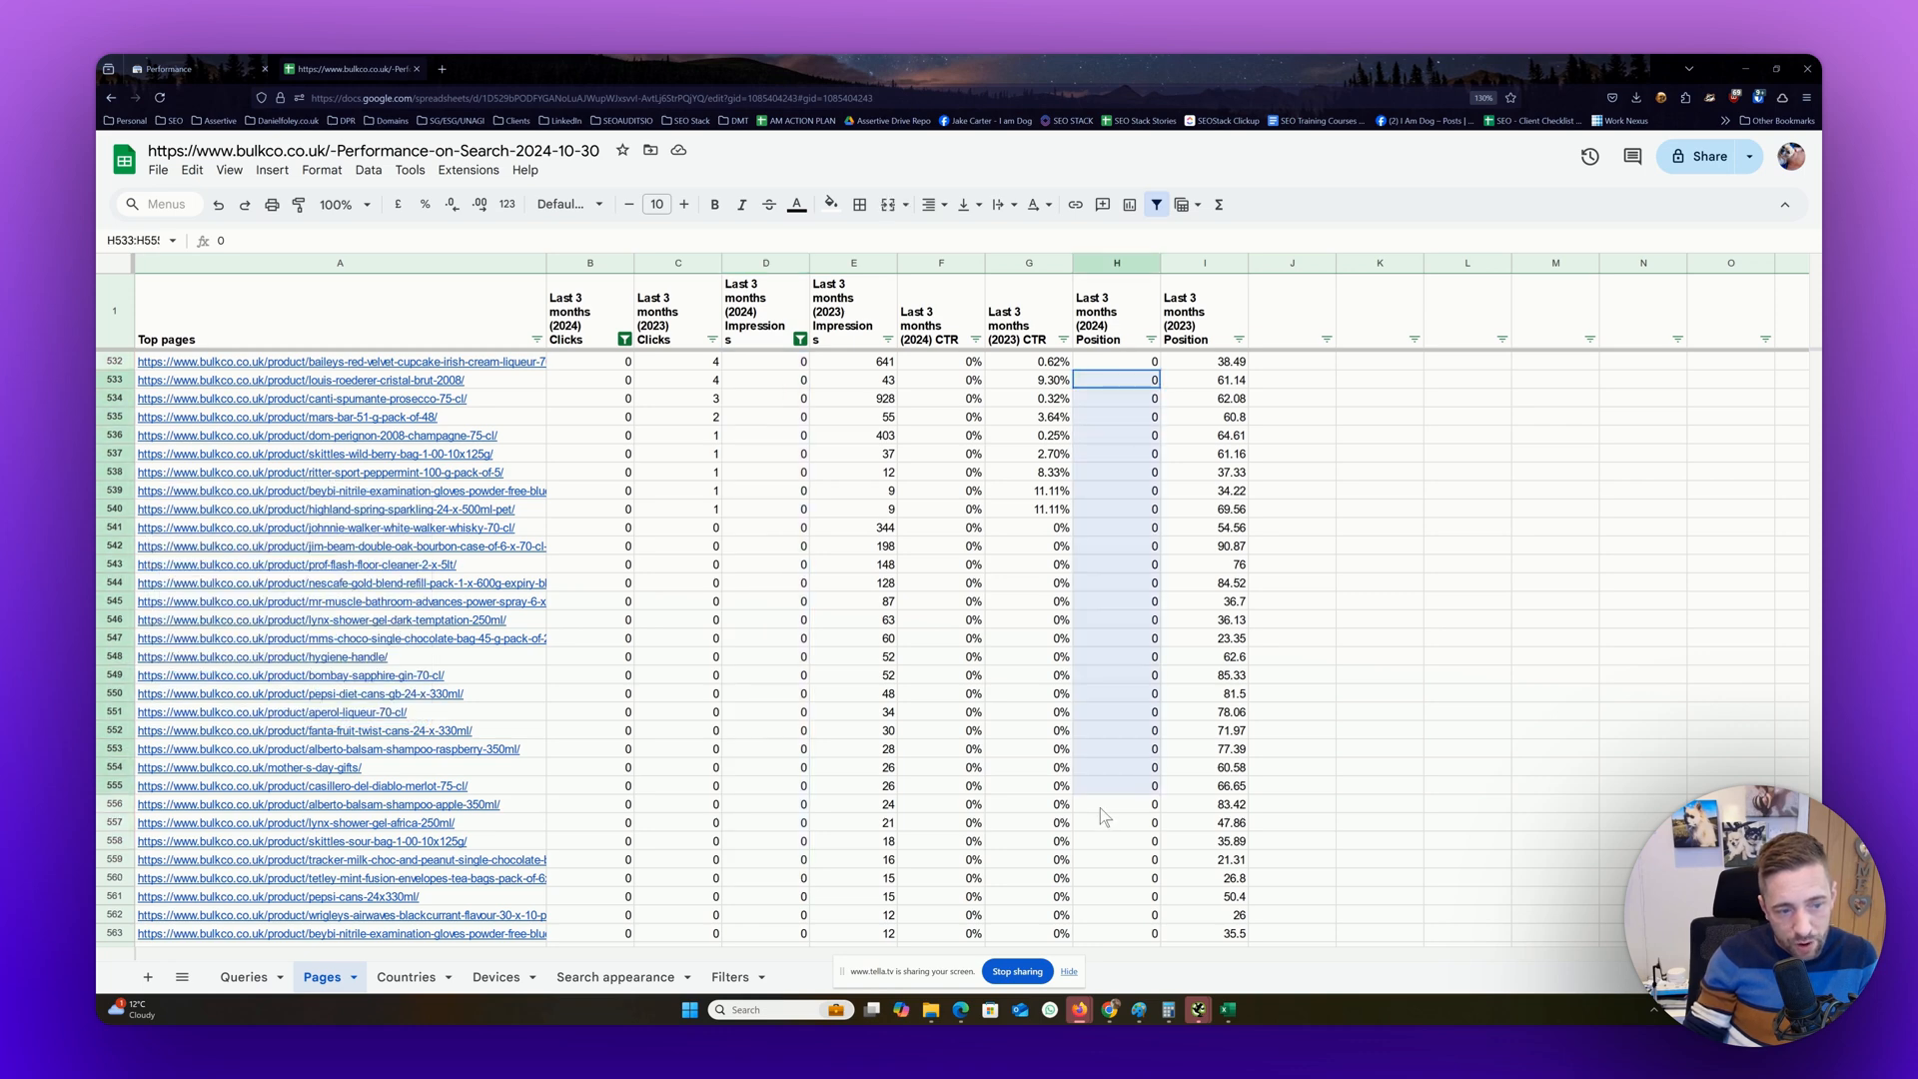
# Copy the Baileys Red Velvet Cupcake URL from row 532 and open that product page in a new browser tab
pyautogui.click(398, 363)
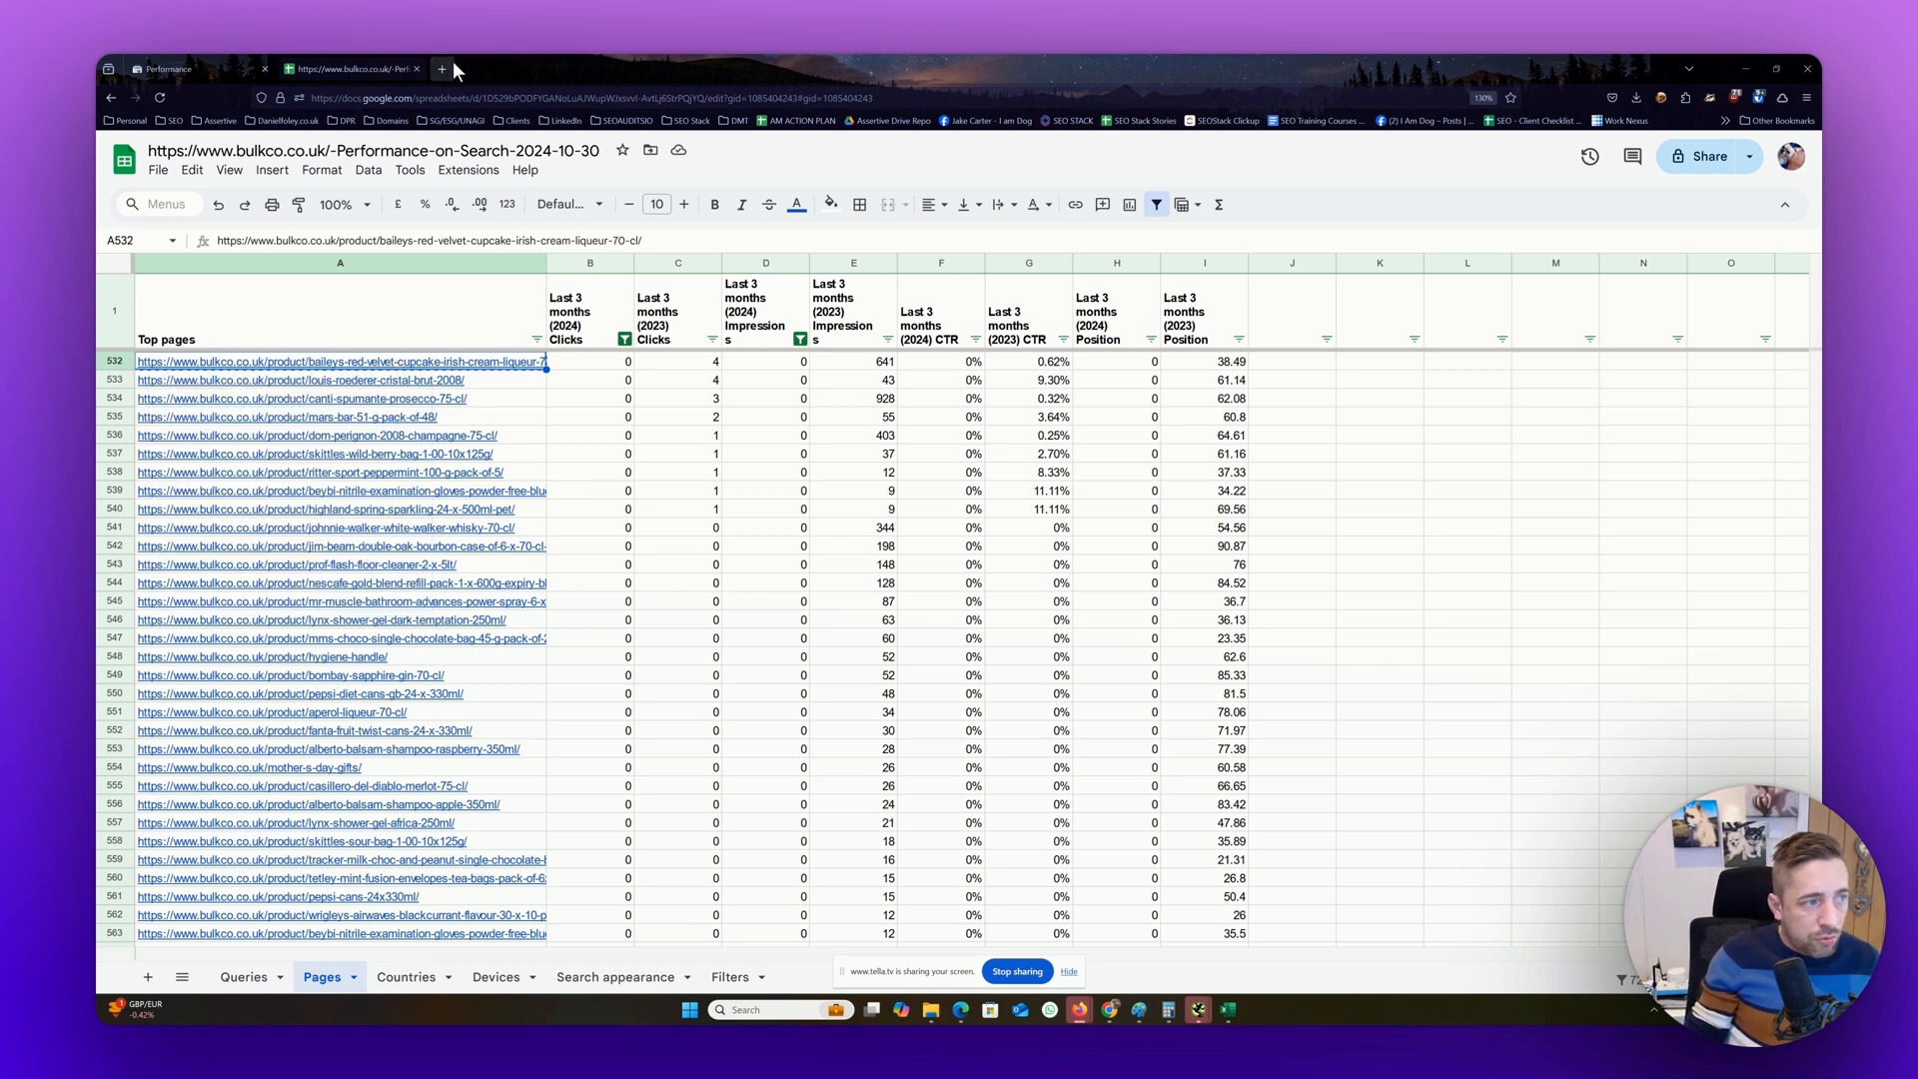
pyautogui.click(450, 66)
pyautogui.write('https://www.bulkco.co.uk/product/baileys-red-velvet-cupcake-irish-cream-liqueur-70-cl/')
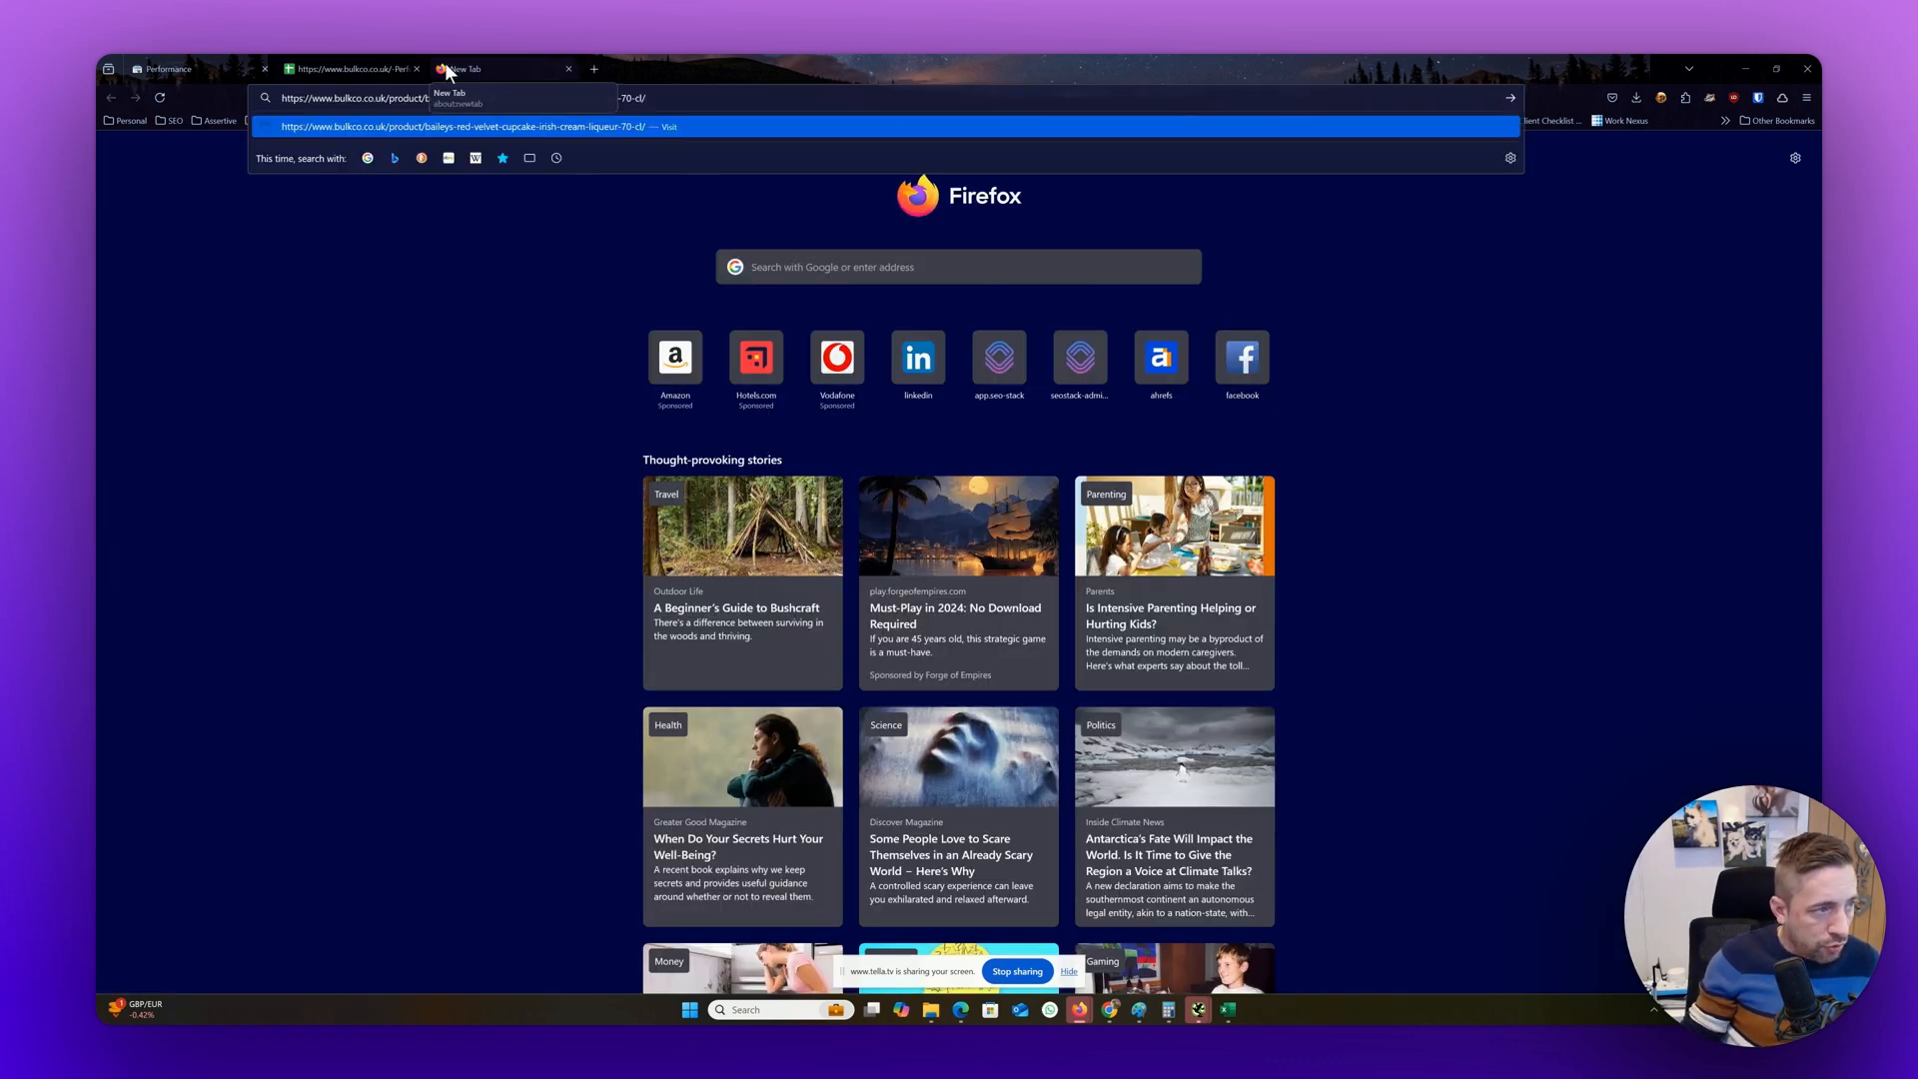
pyautogui.press('Return')
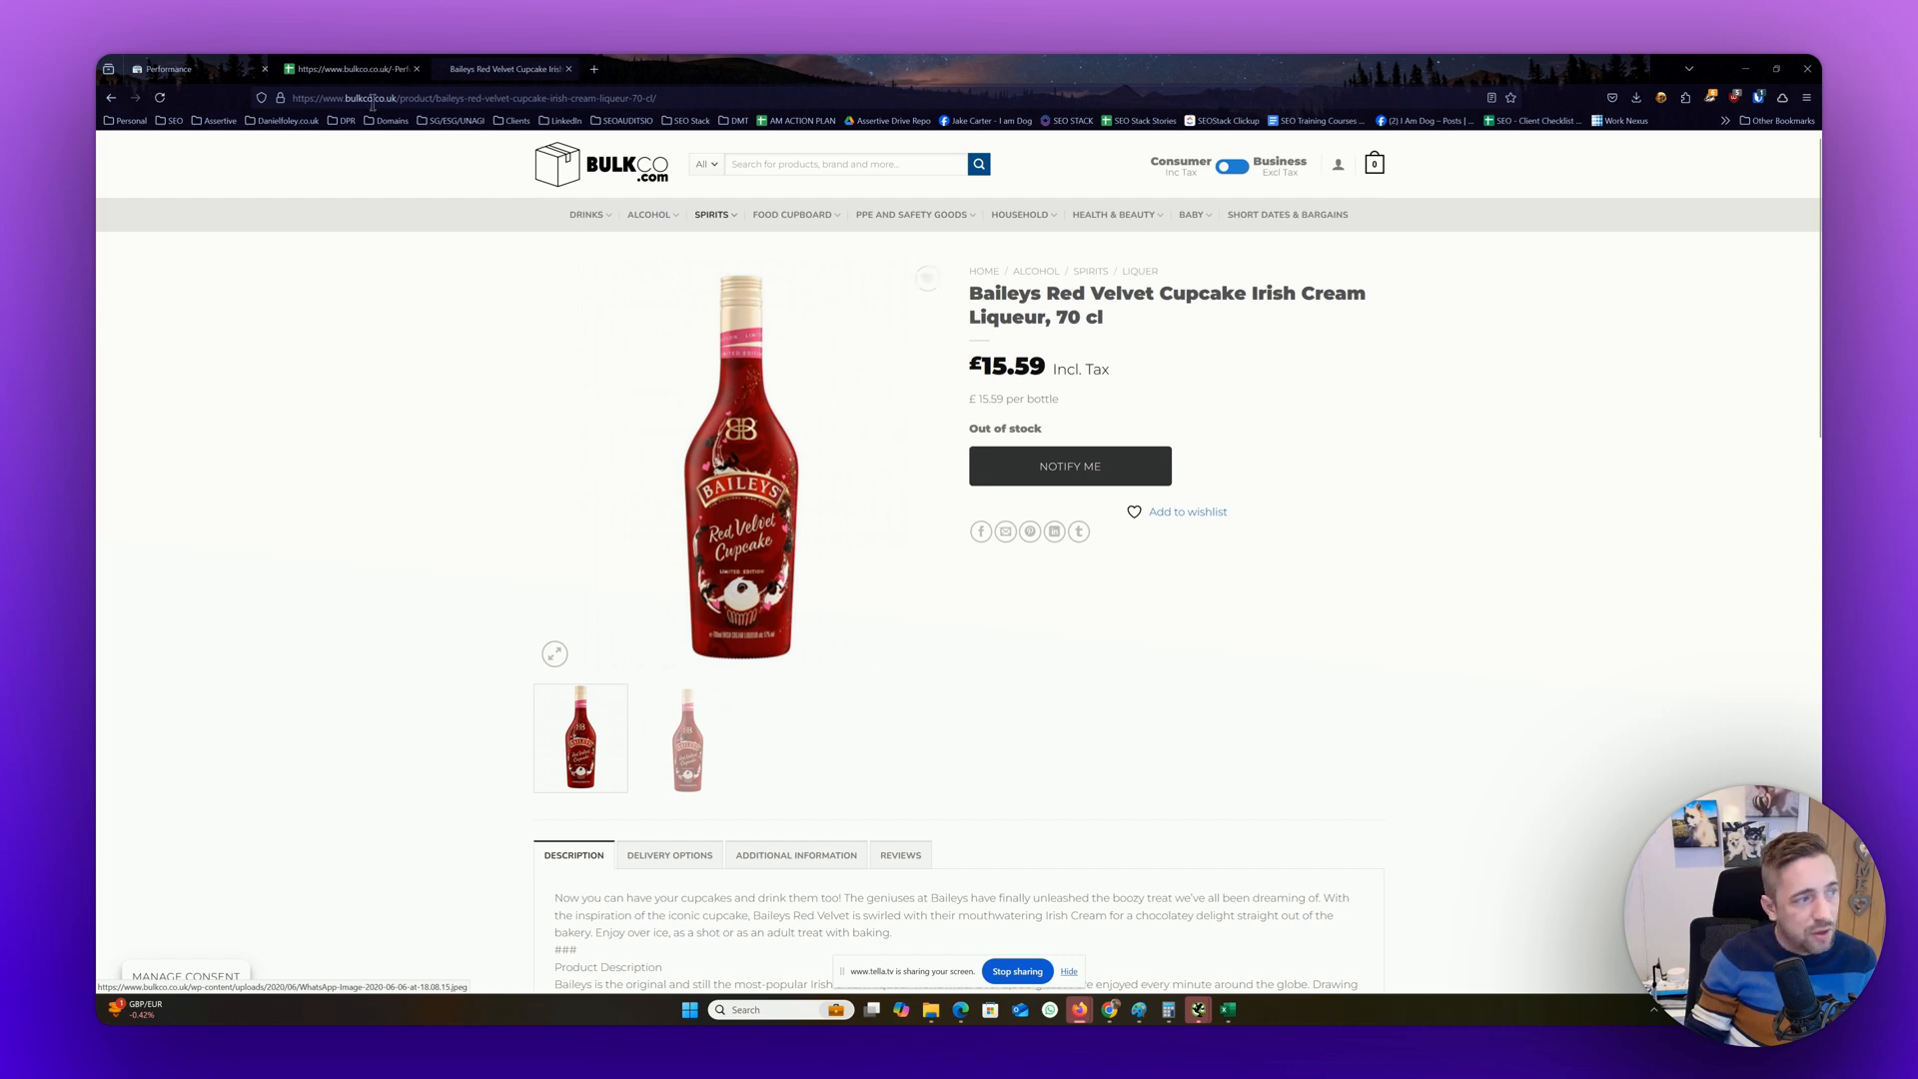
# Return to the Pages sheet and review the Last 3 months (2023) Clicks and Impressions columns
pyautogui.click(318, 66)
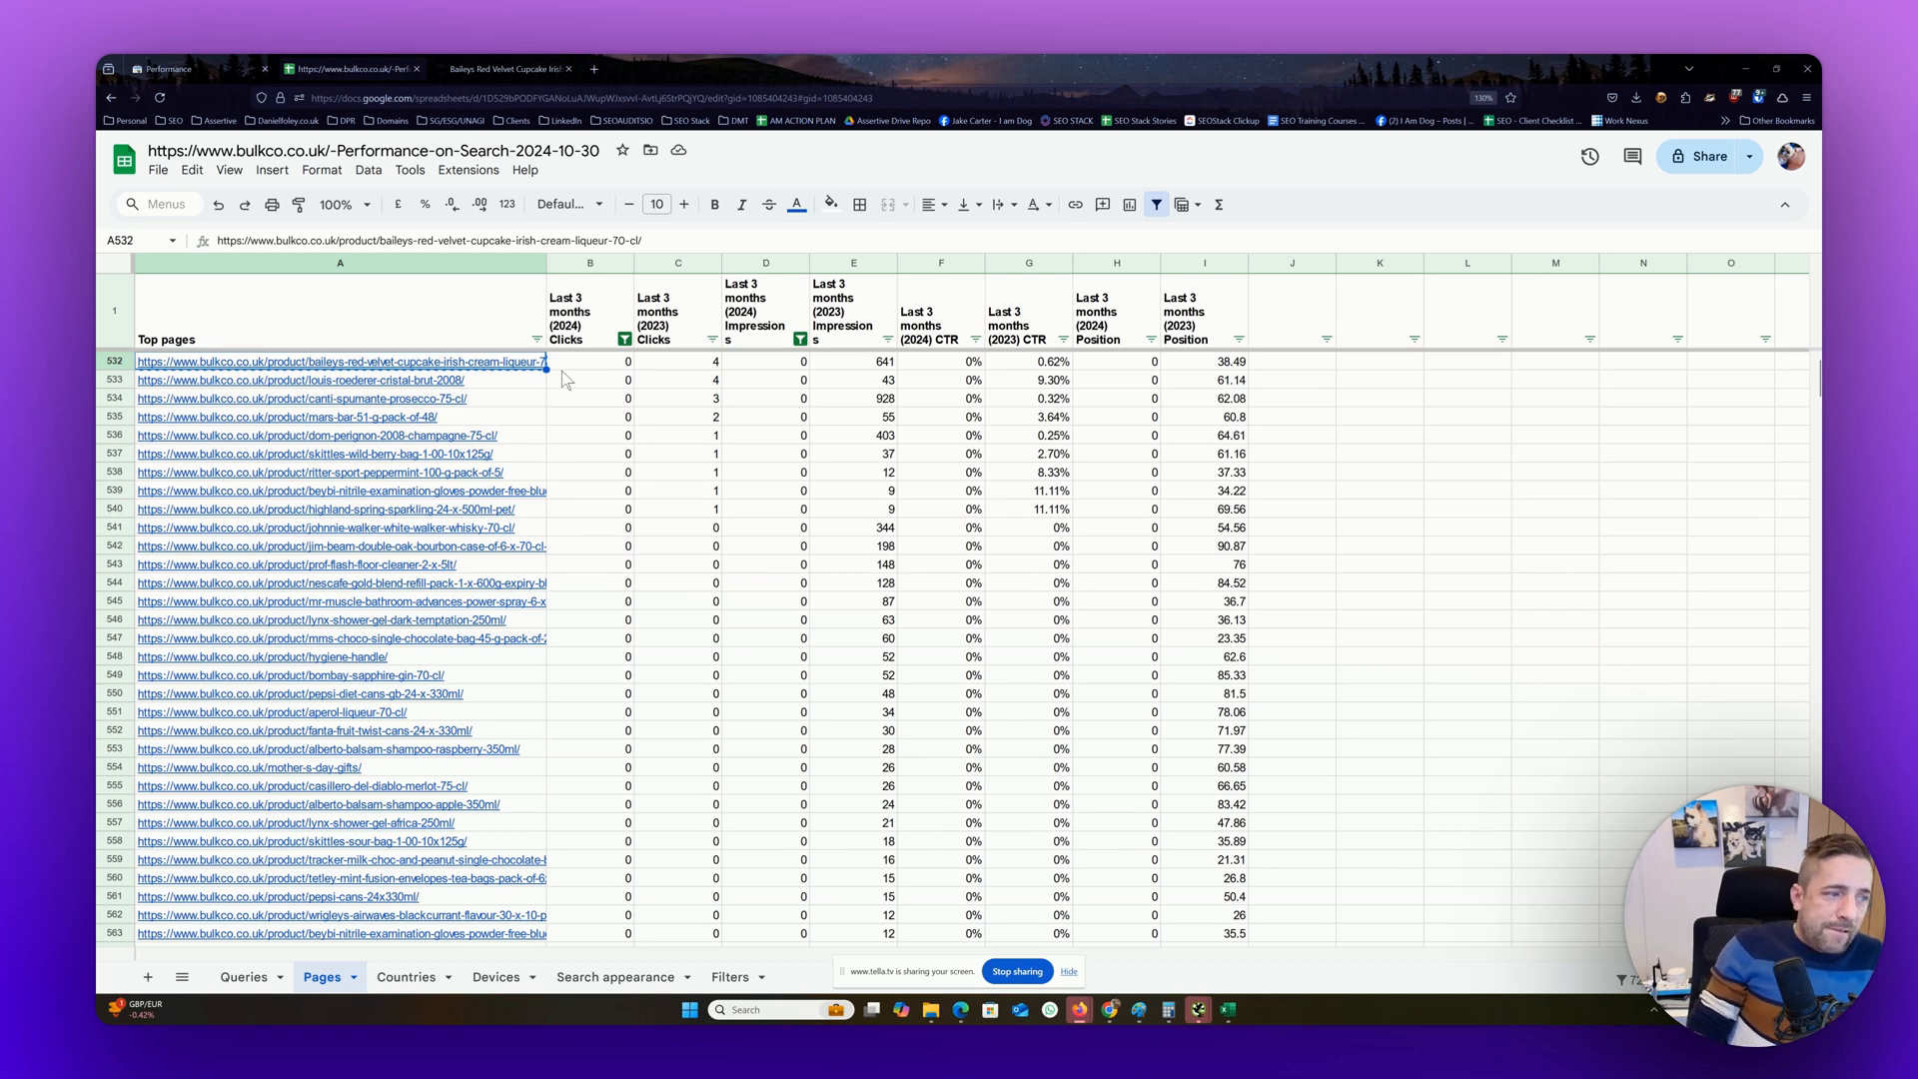
pyautogui.click(699, 320)
pyautogui.click(833, 311)
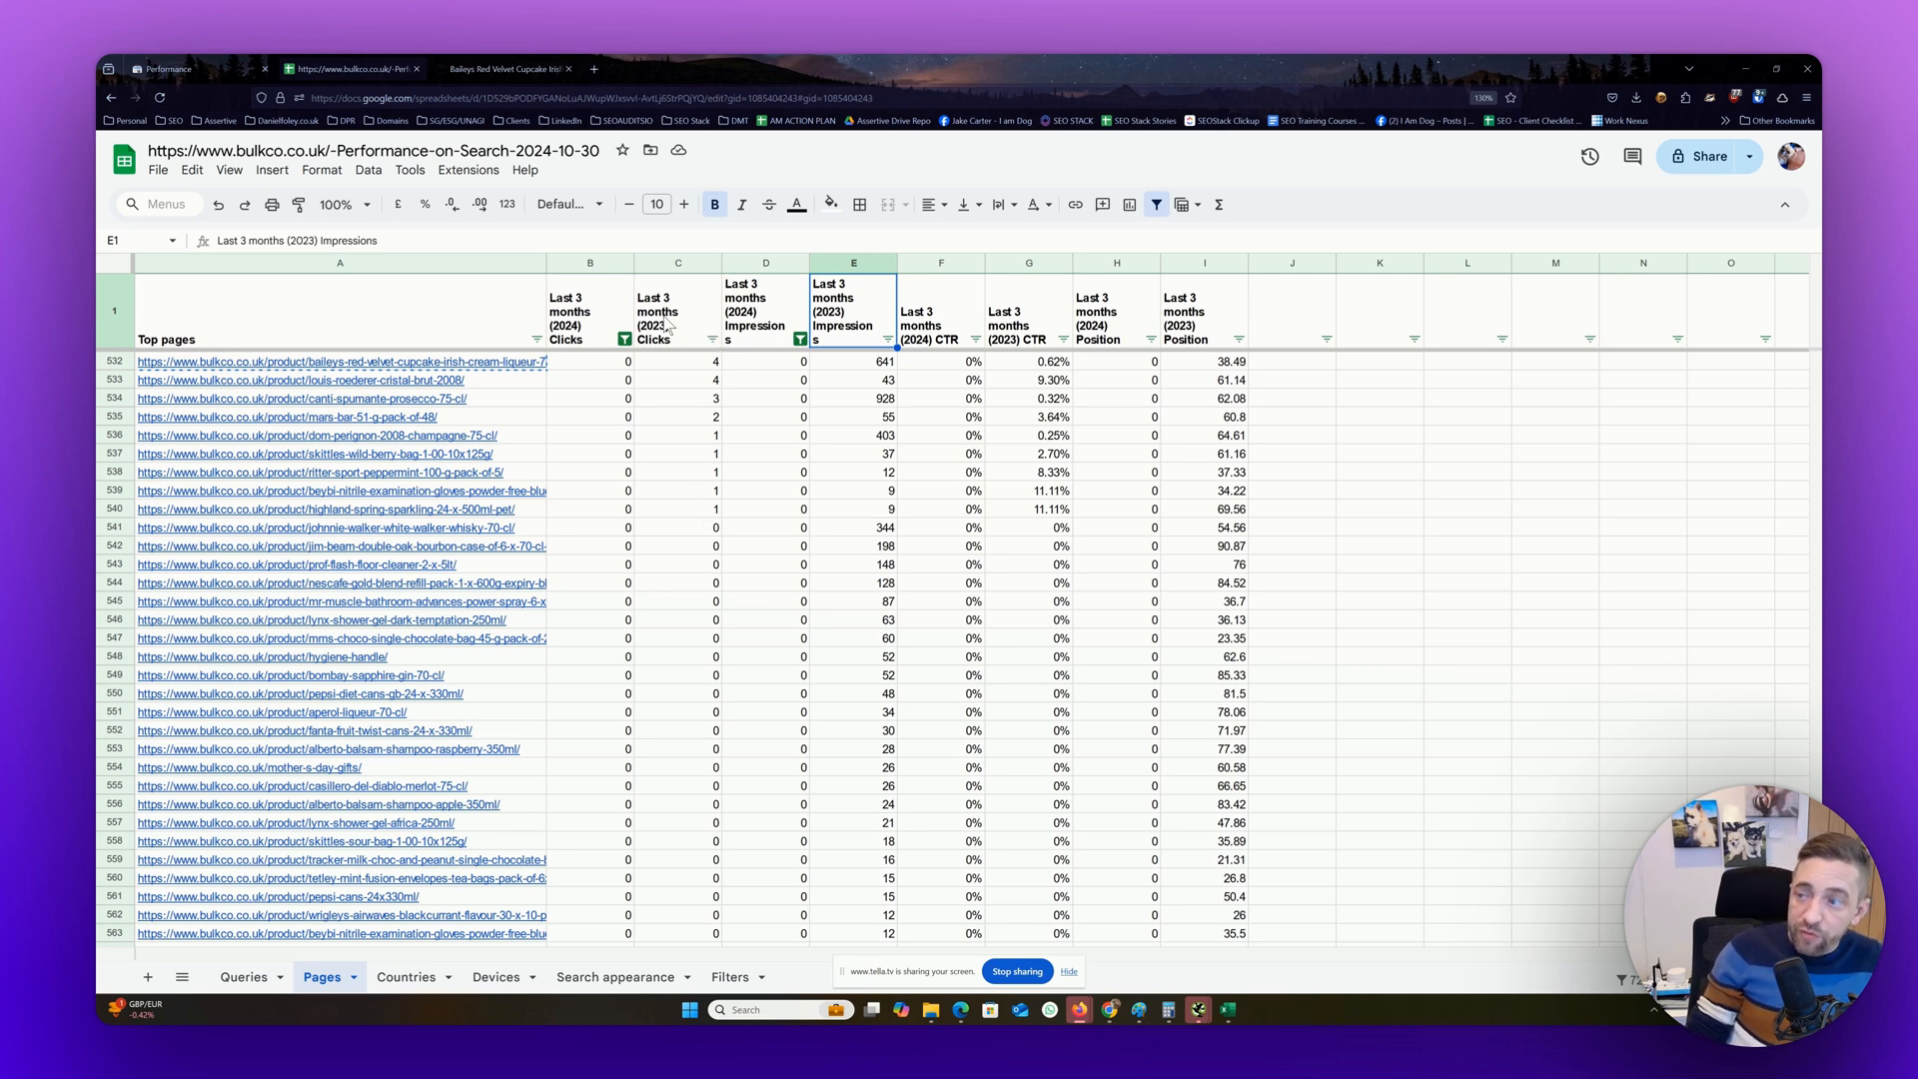
# Switch to the Search Console performance report, show its queries and set the date range to Last 16 months without a comparison
pyautogui.click(188, 66)
pyautogui.scroll(-2, 755, 437)
pyautogui.scroll(-4, 754, 437)
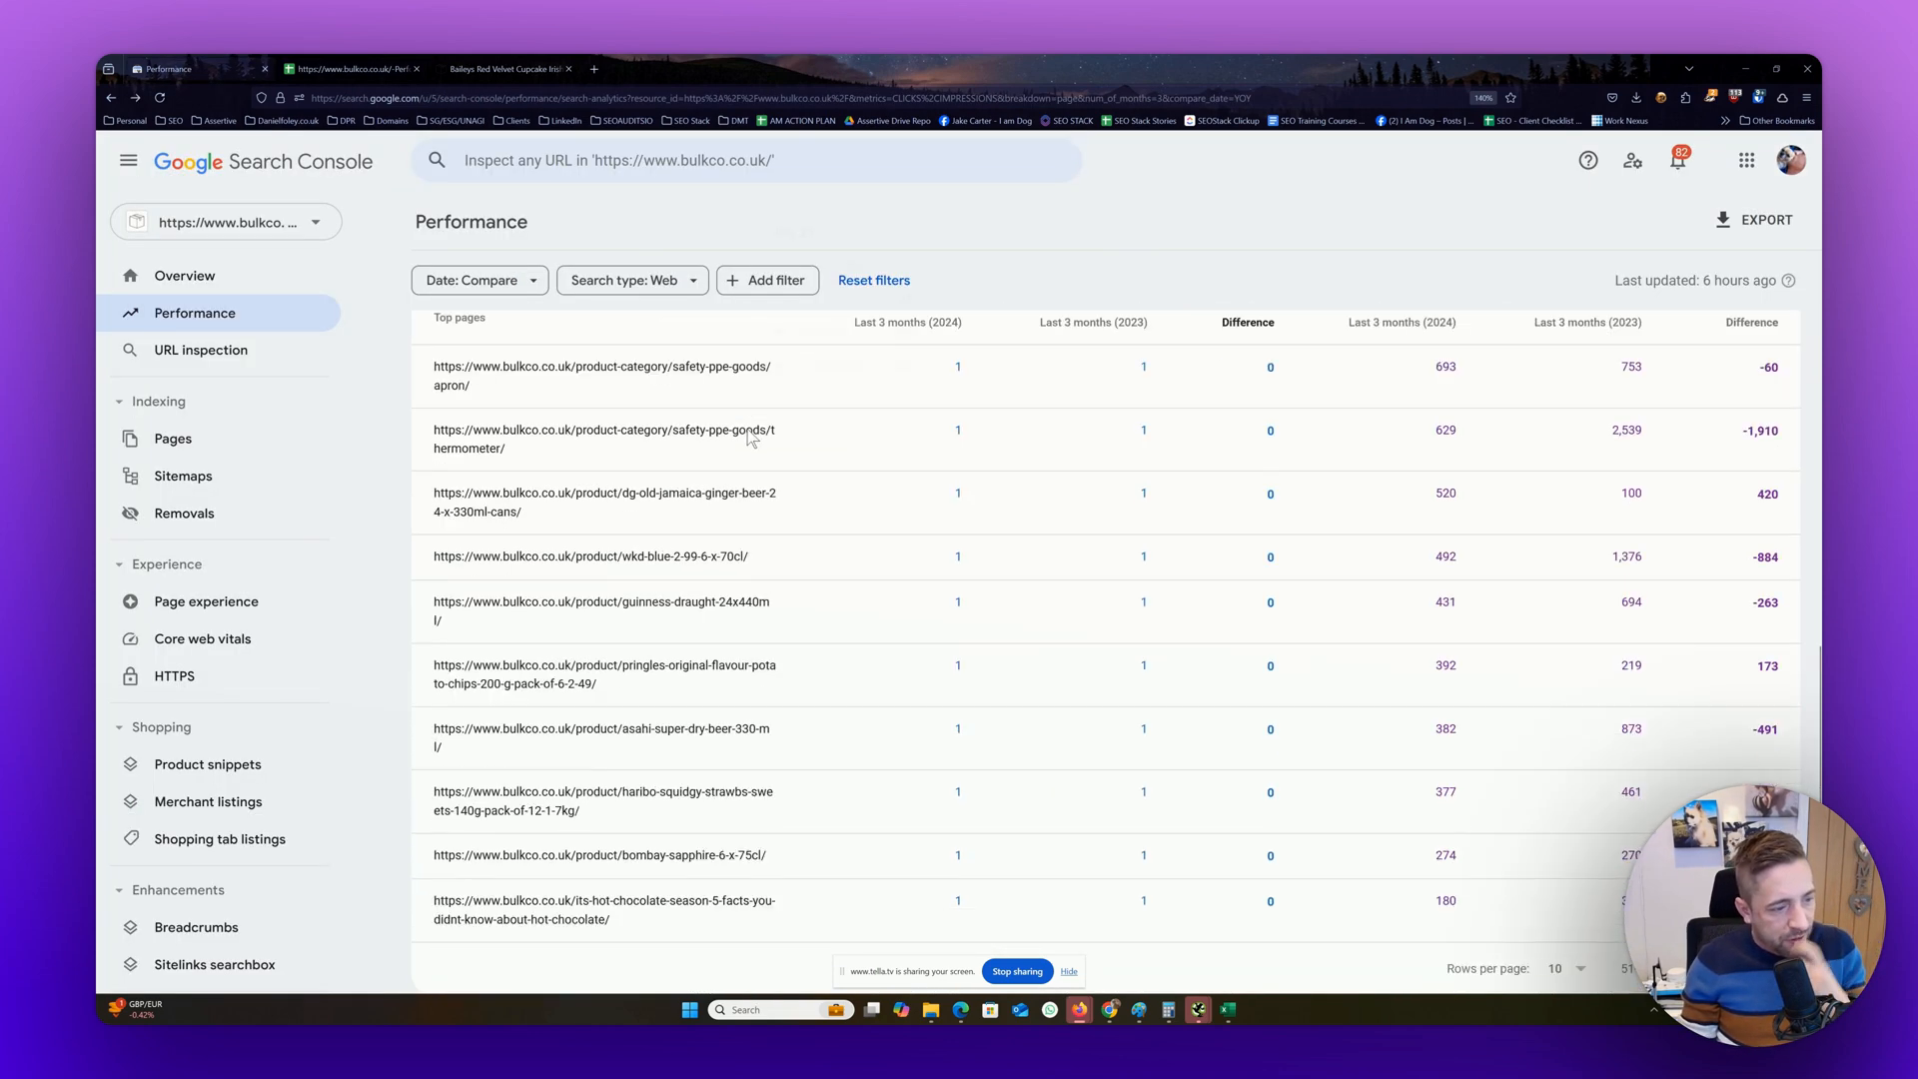
pyautogui.scroll(7, 480, 328)
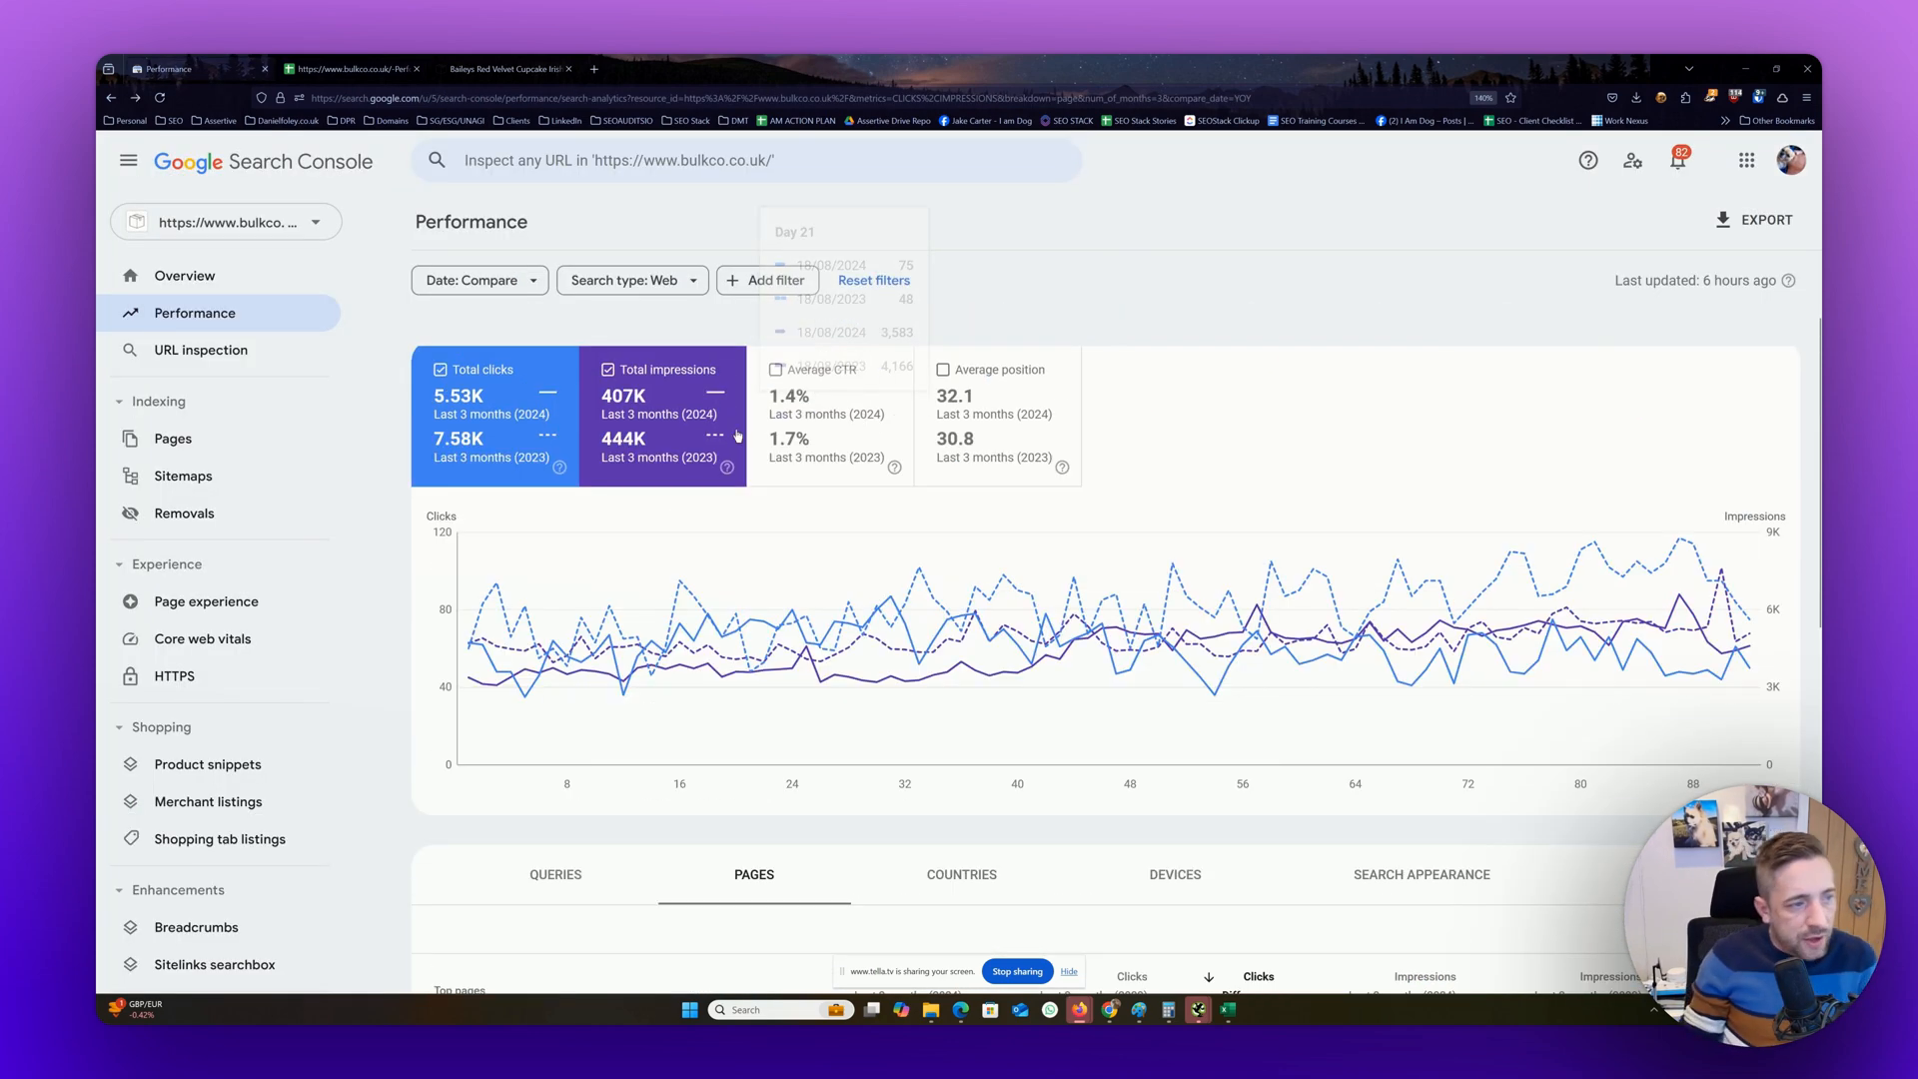
pyautogui.click(558, 883)
pyautogui.click(464, 285)
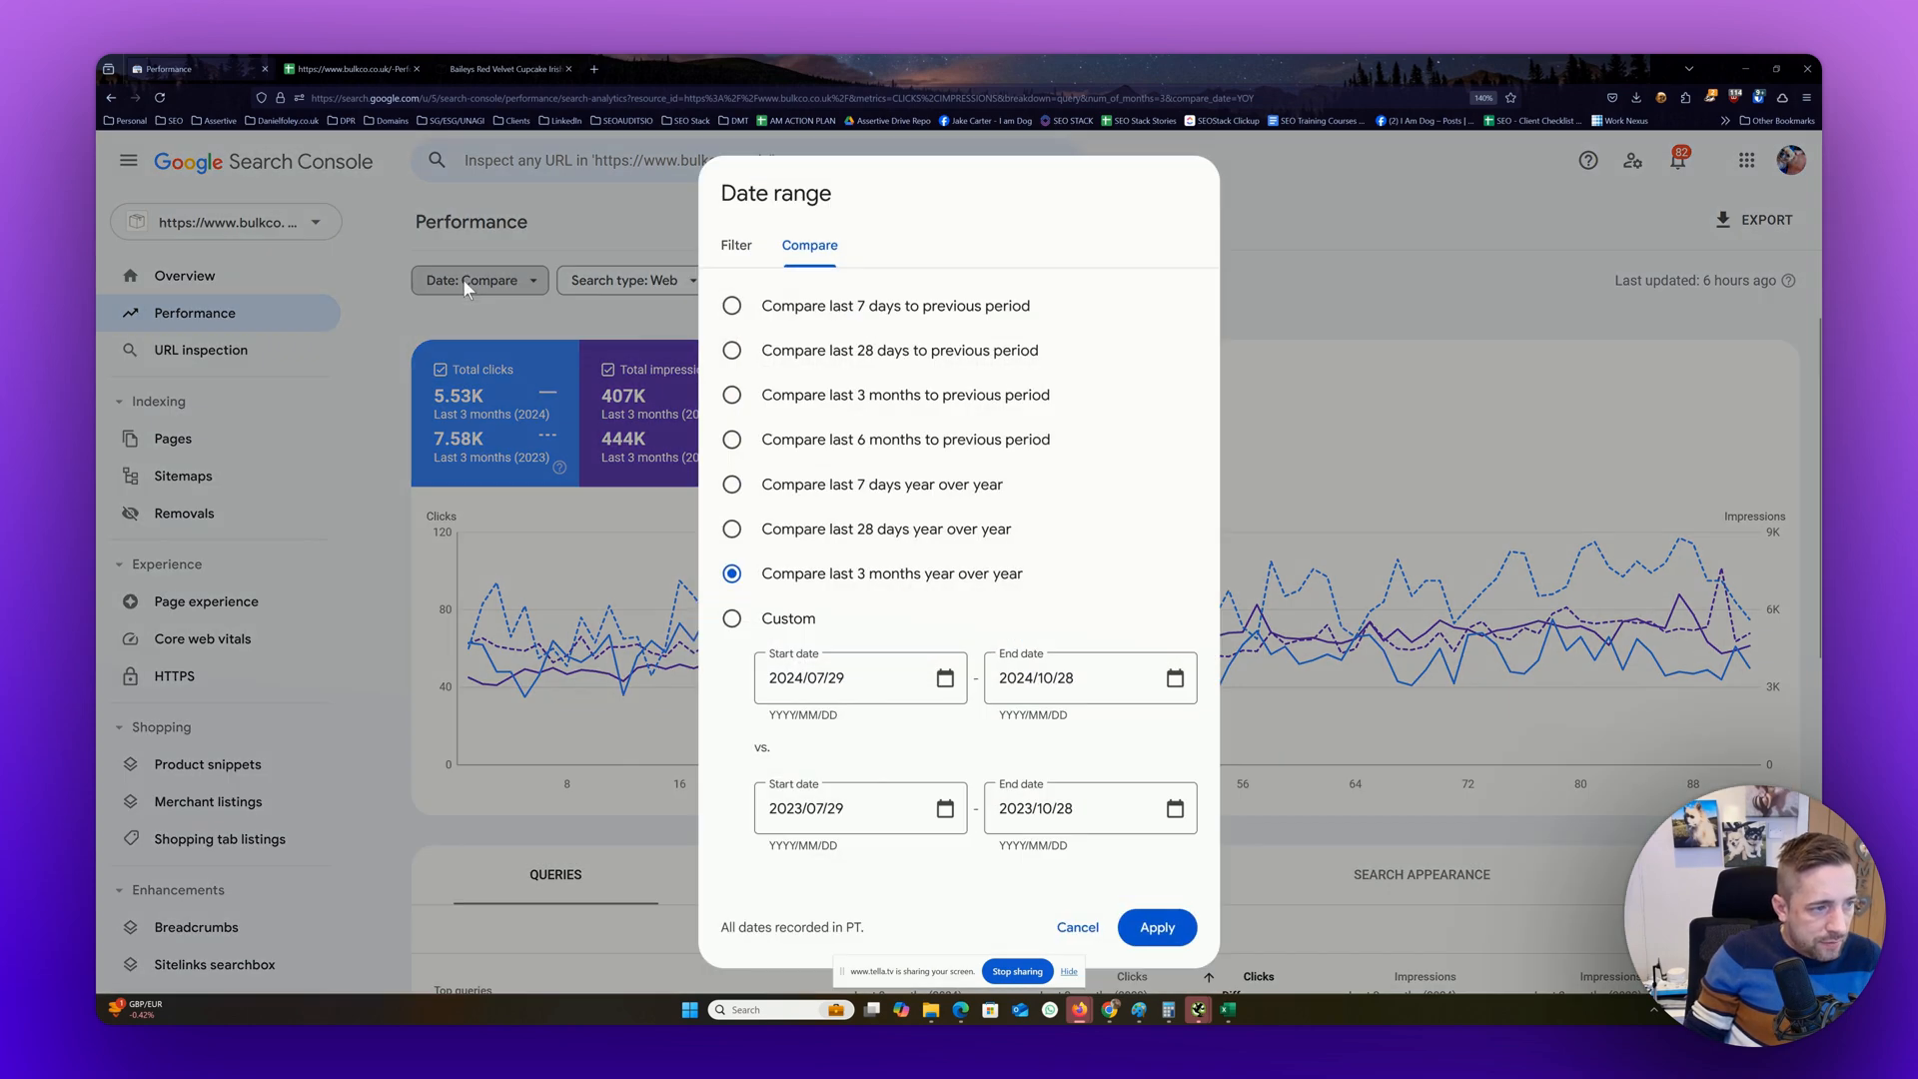
pyautogui.click(740, 246)
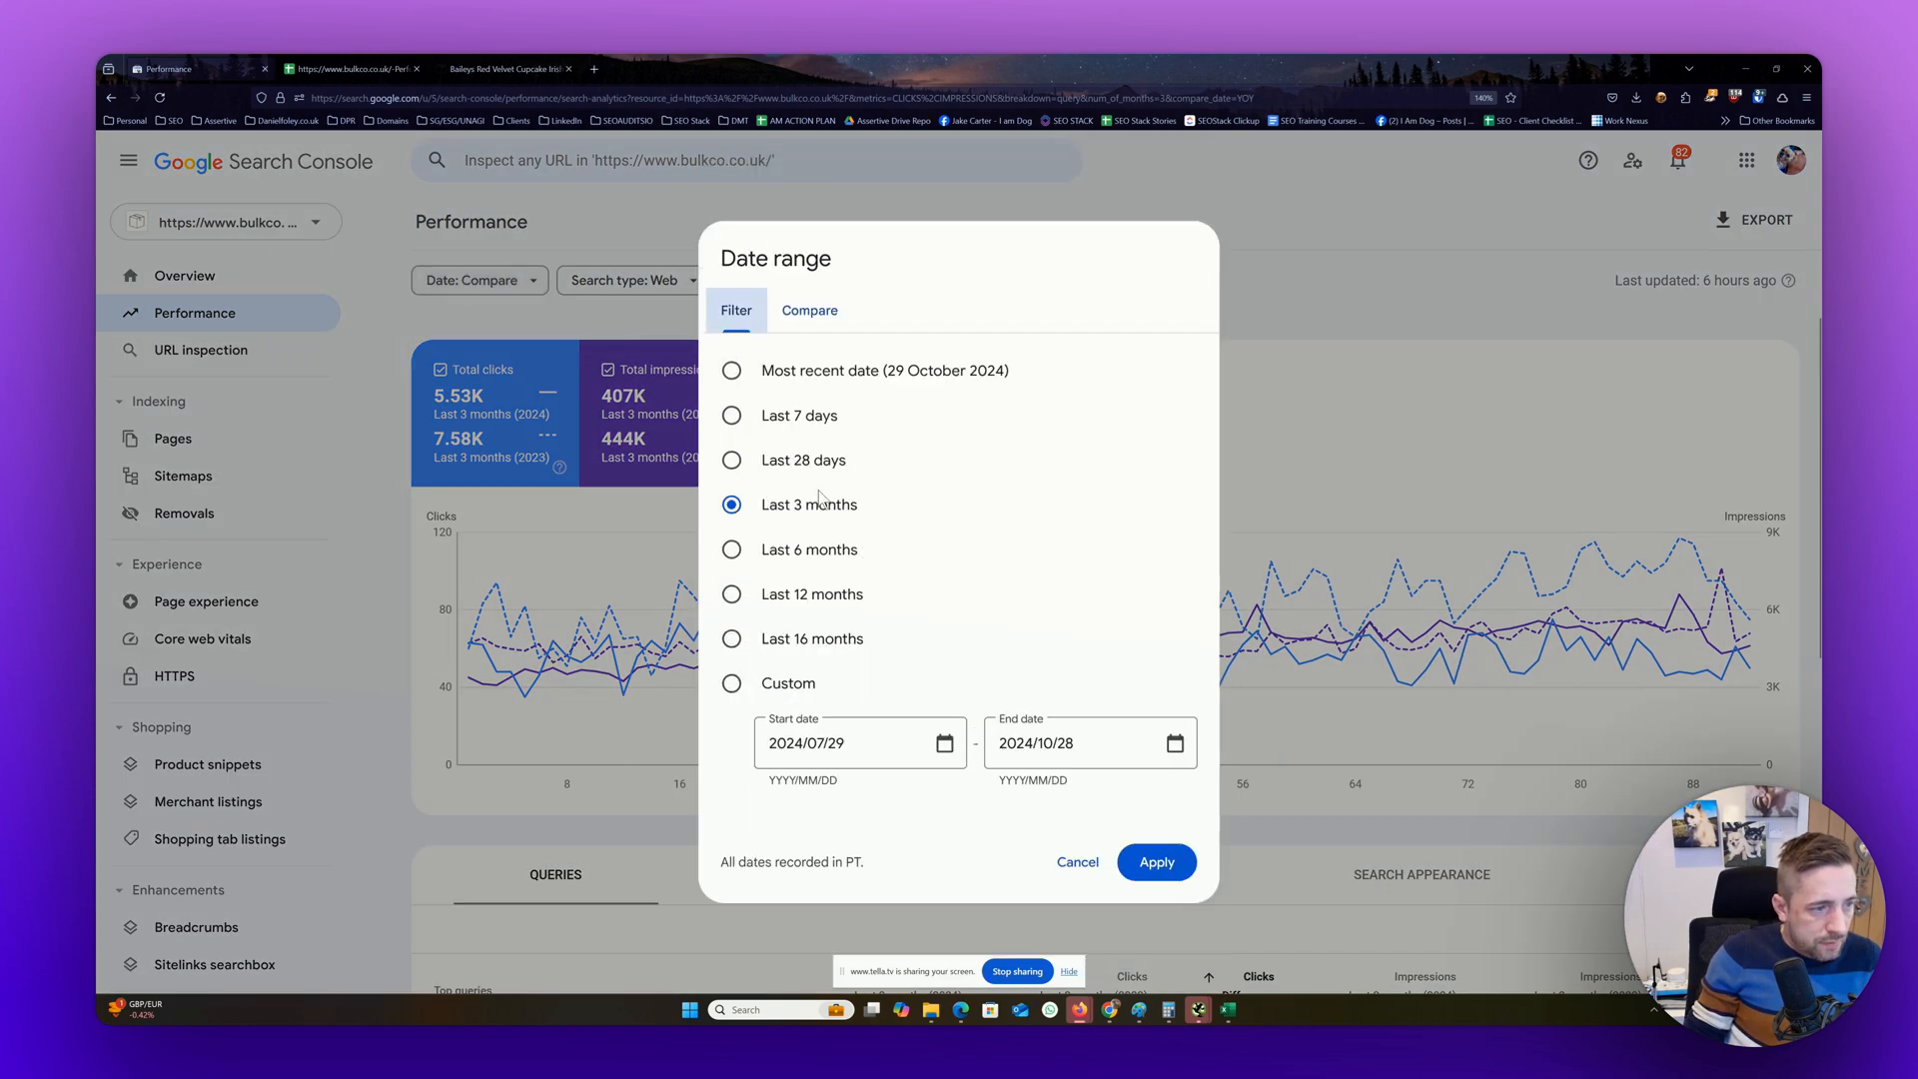
pyautogui.click(835, 642)
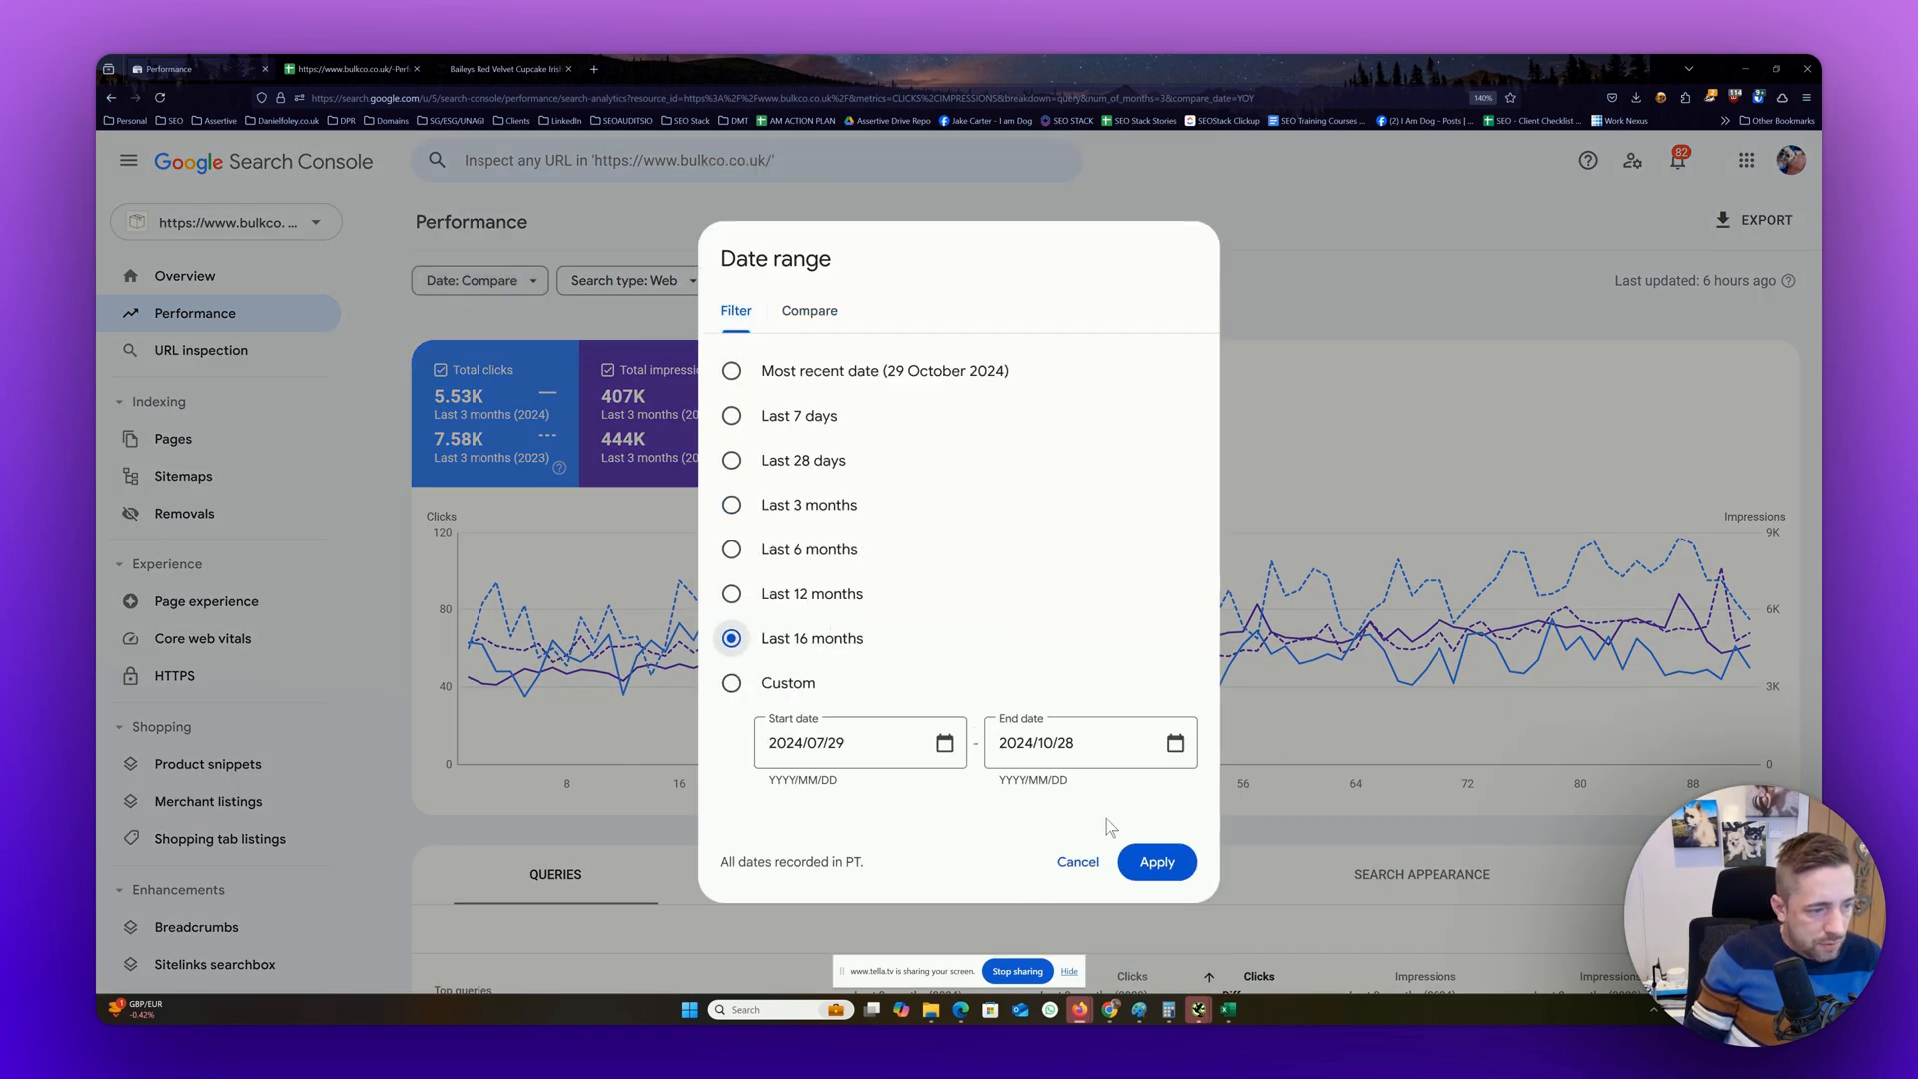
pyautogui.click(1155, 865)
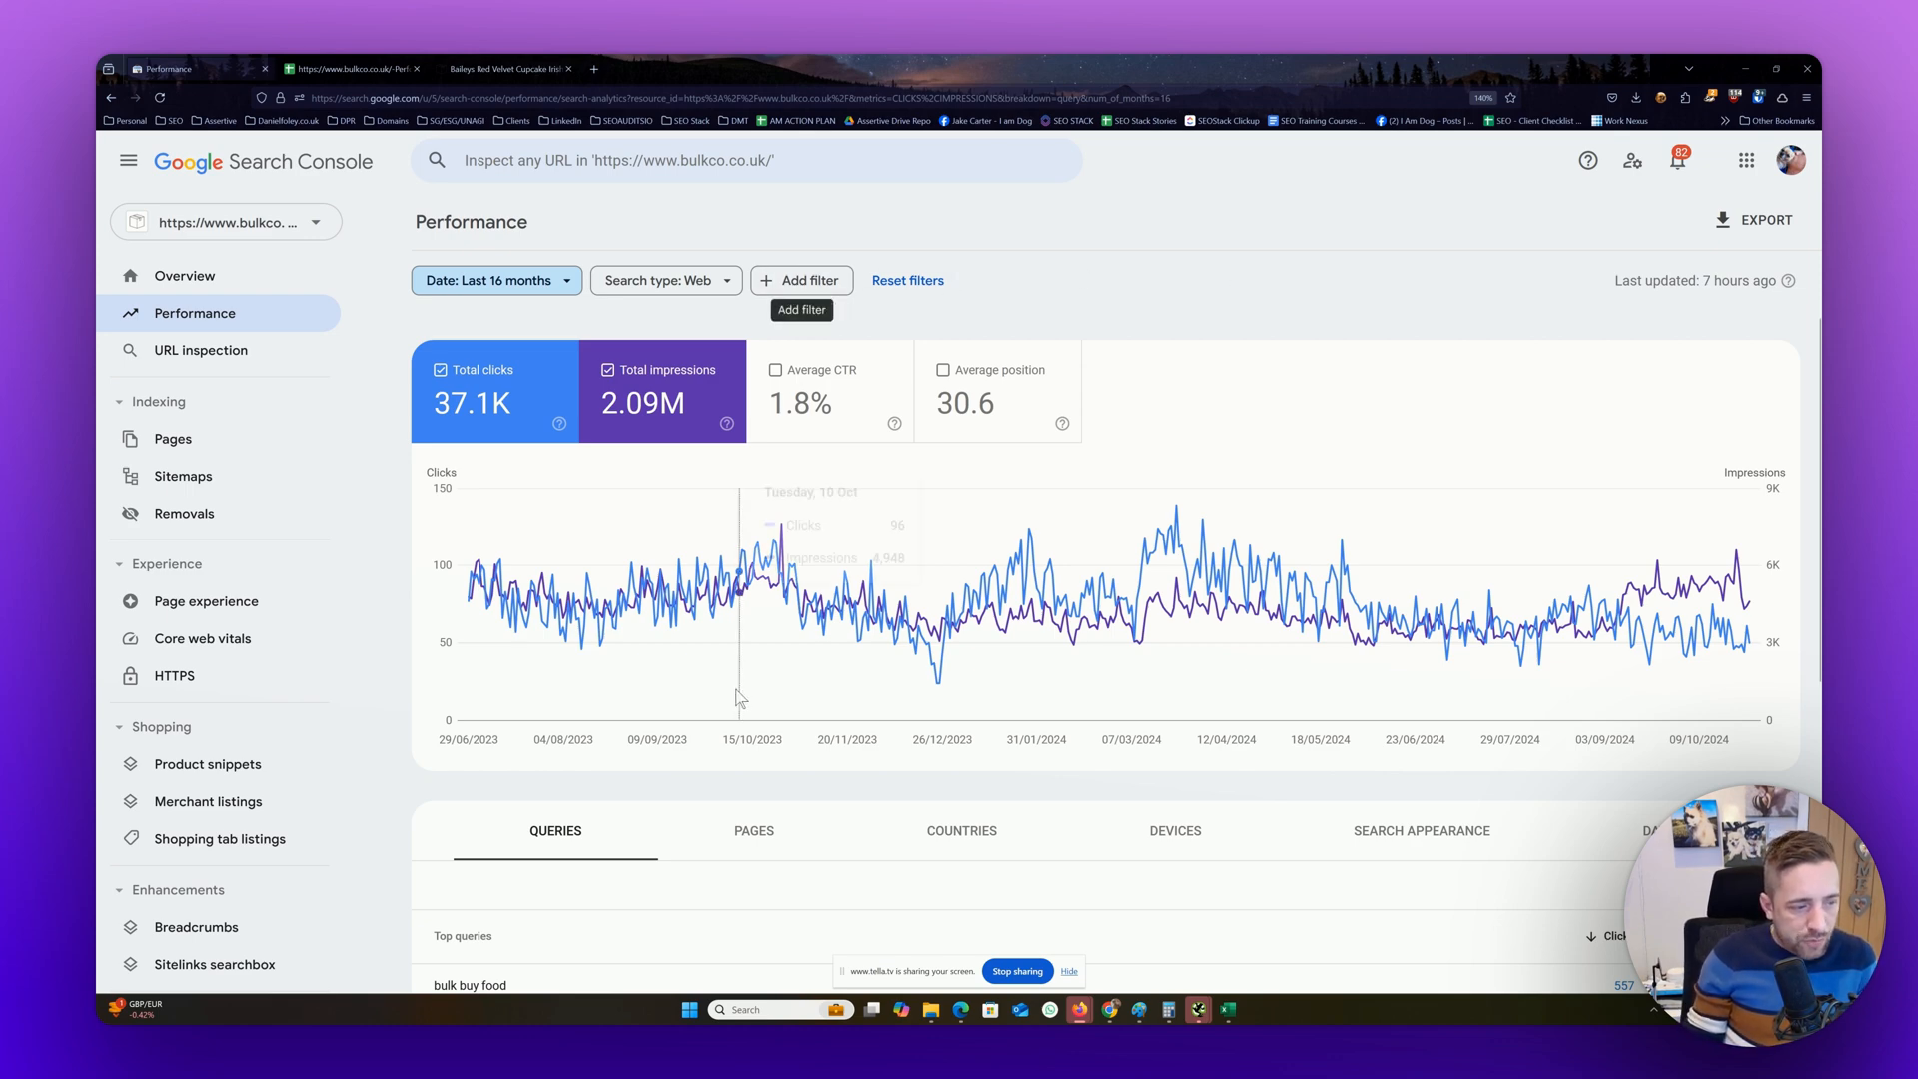
# Filter the performance report to queries containing bulk
pyautogui.scroll(-5, 1190, 384)
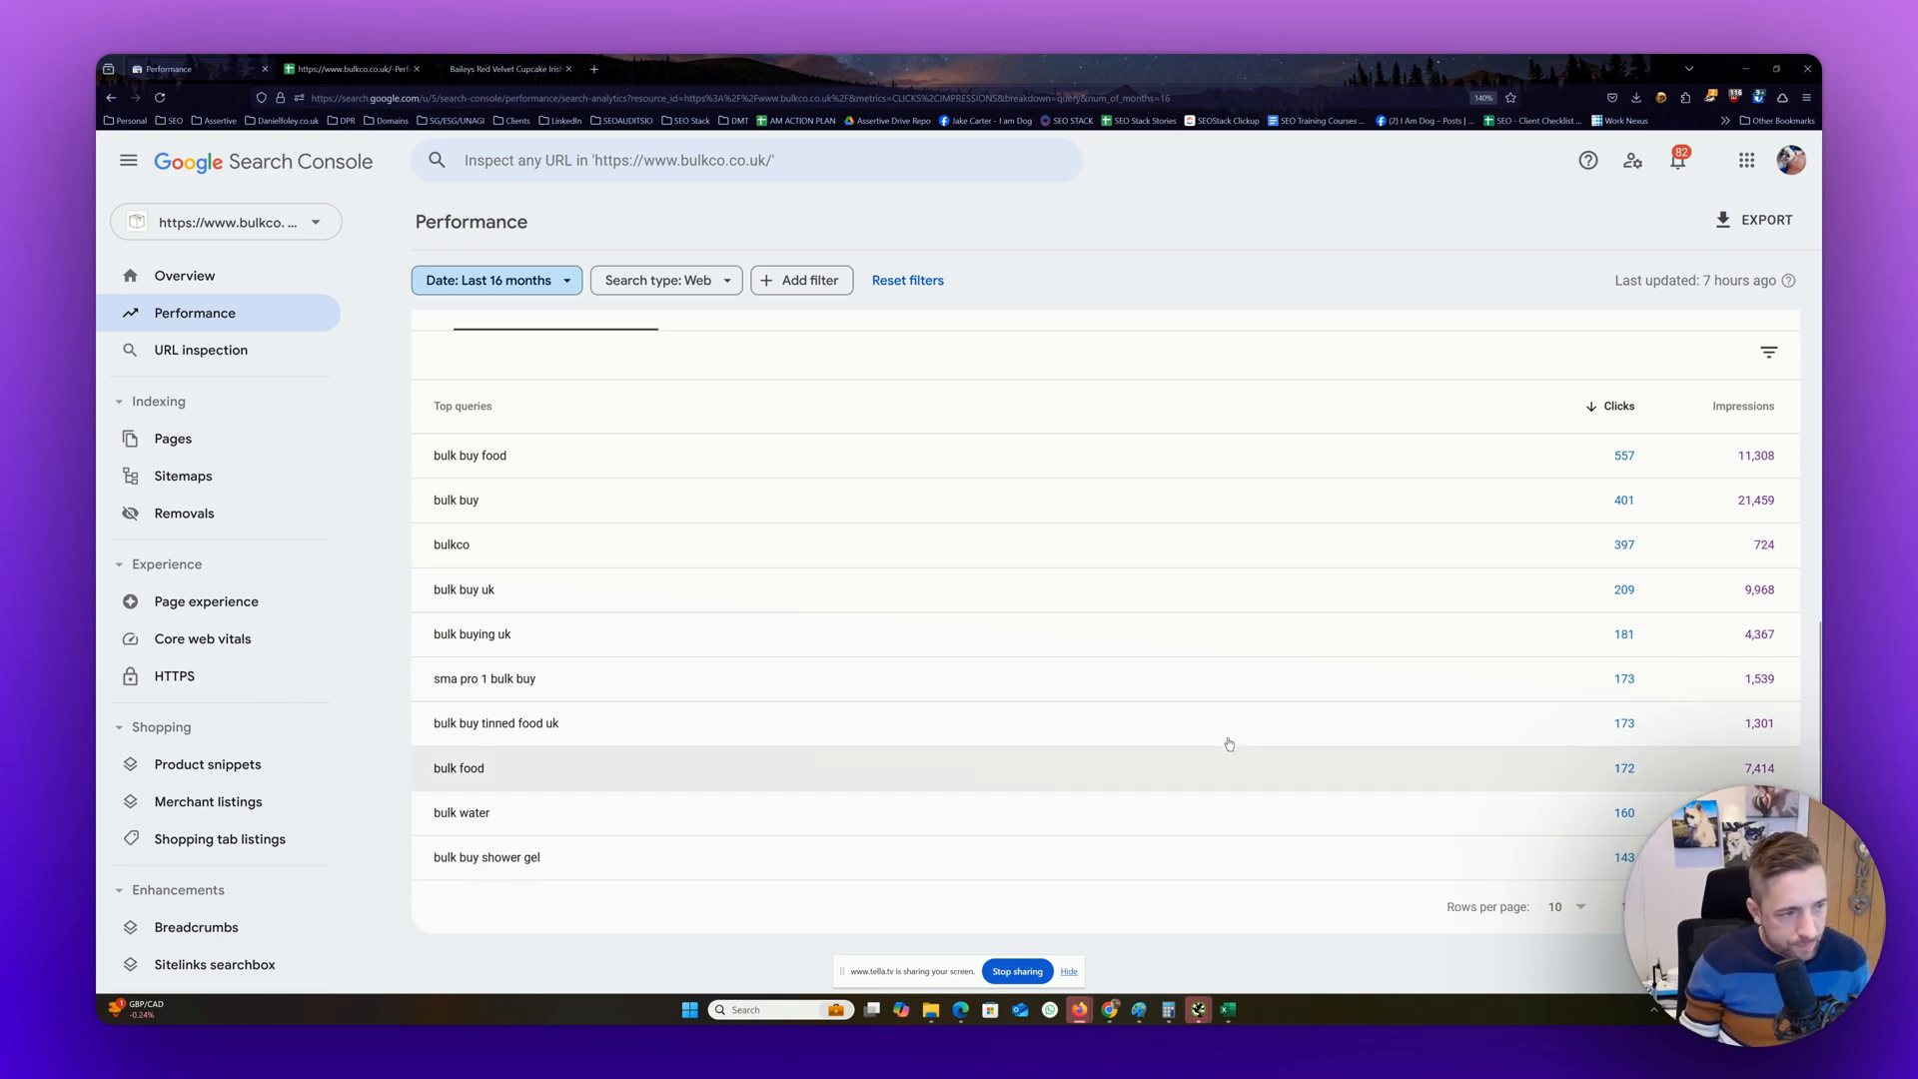
pyautogui.scroll(5, 931, 518)
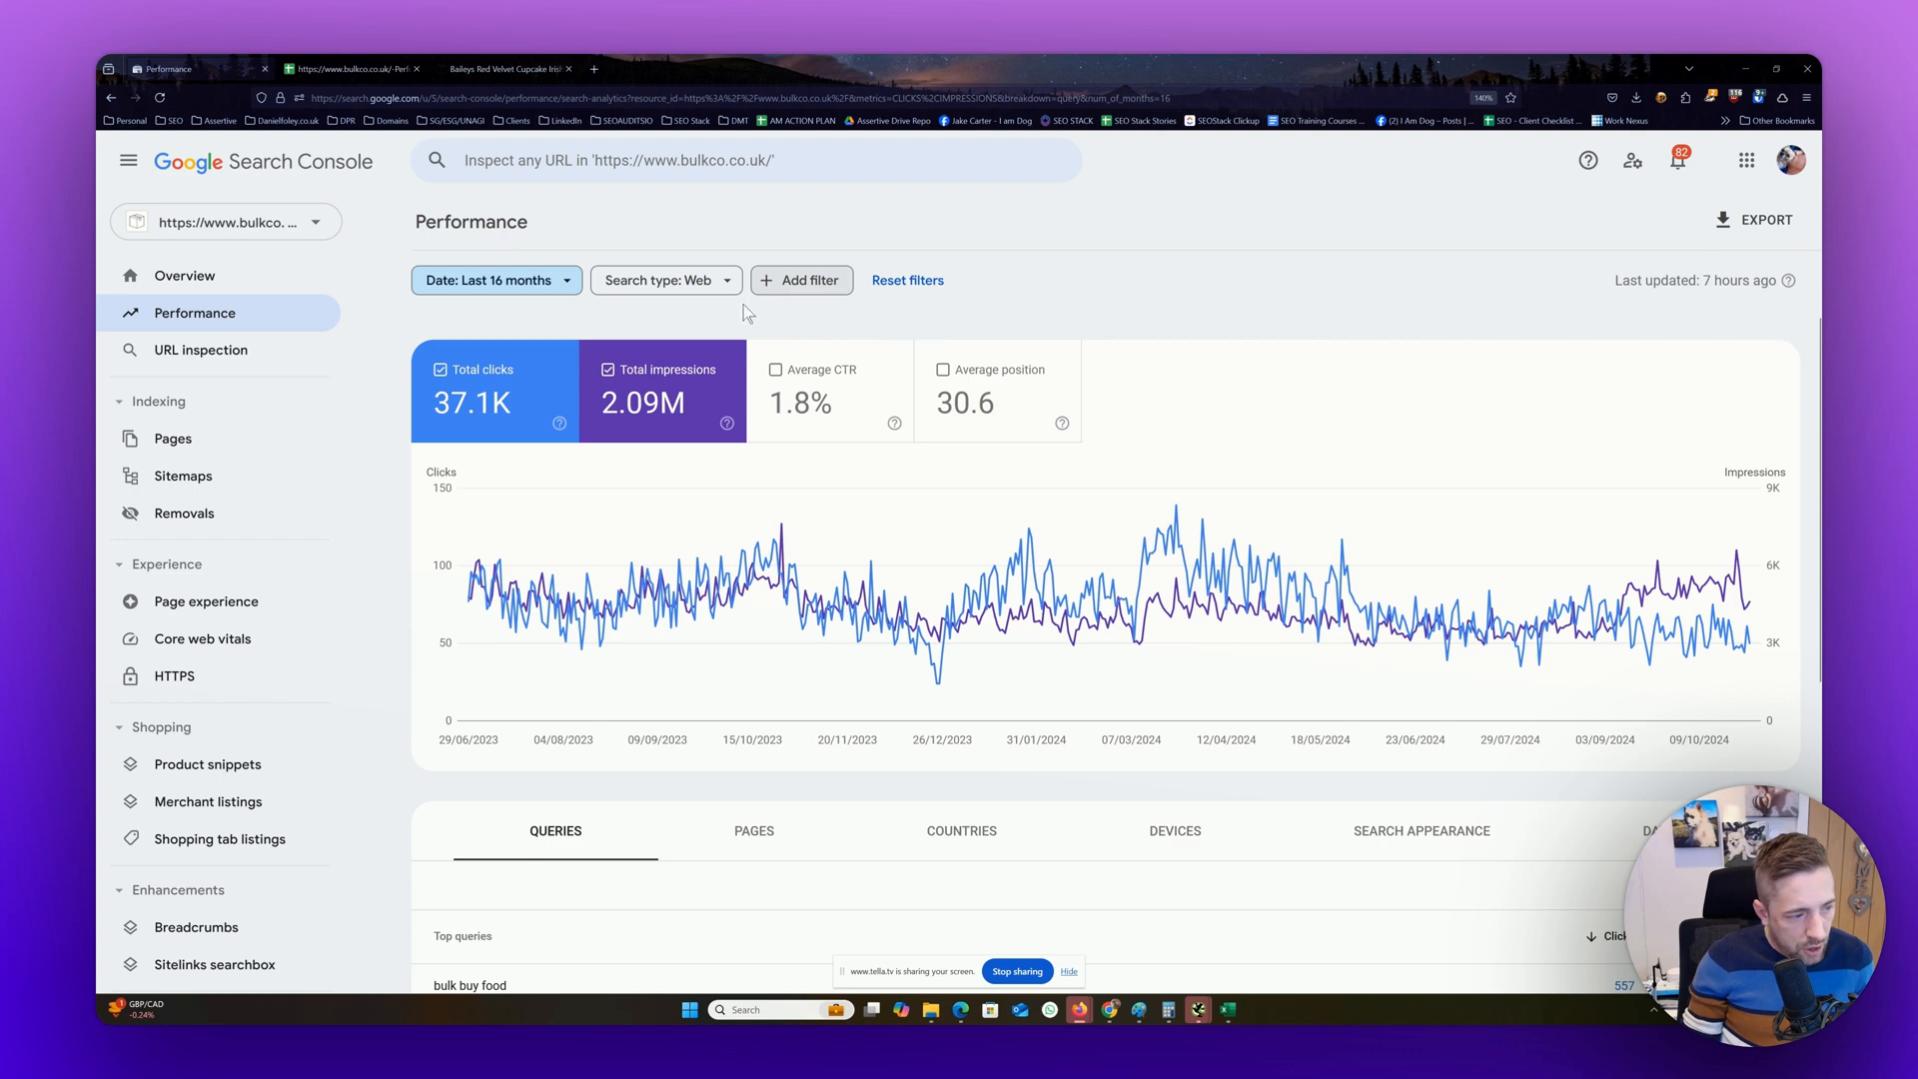
pyautogui.scroll(-5, 634, 625)
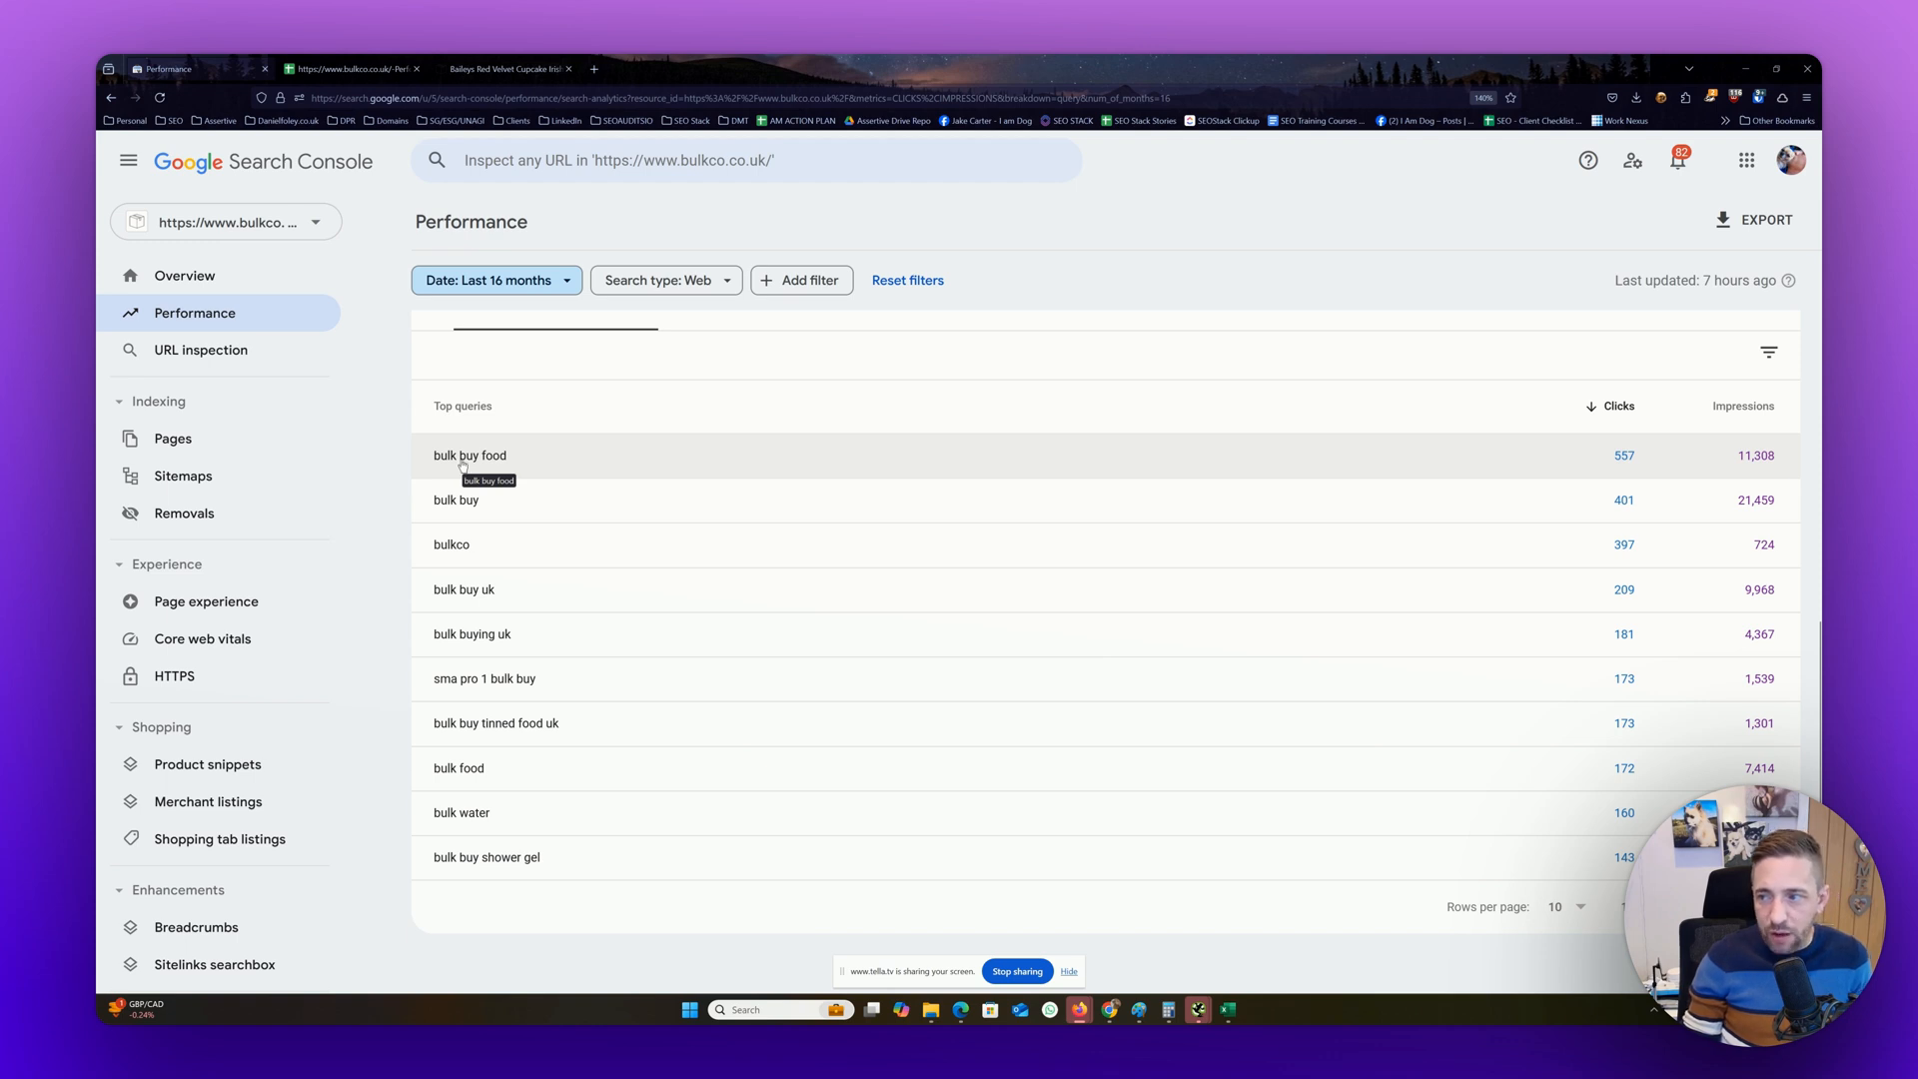
pyautogui.click(798, 281)
pyautogui.click(805, 327)
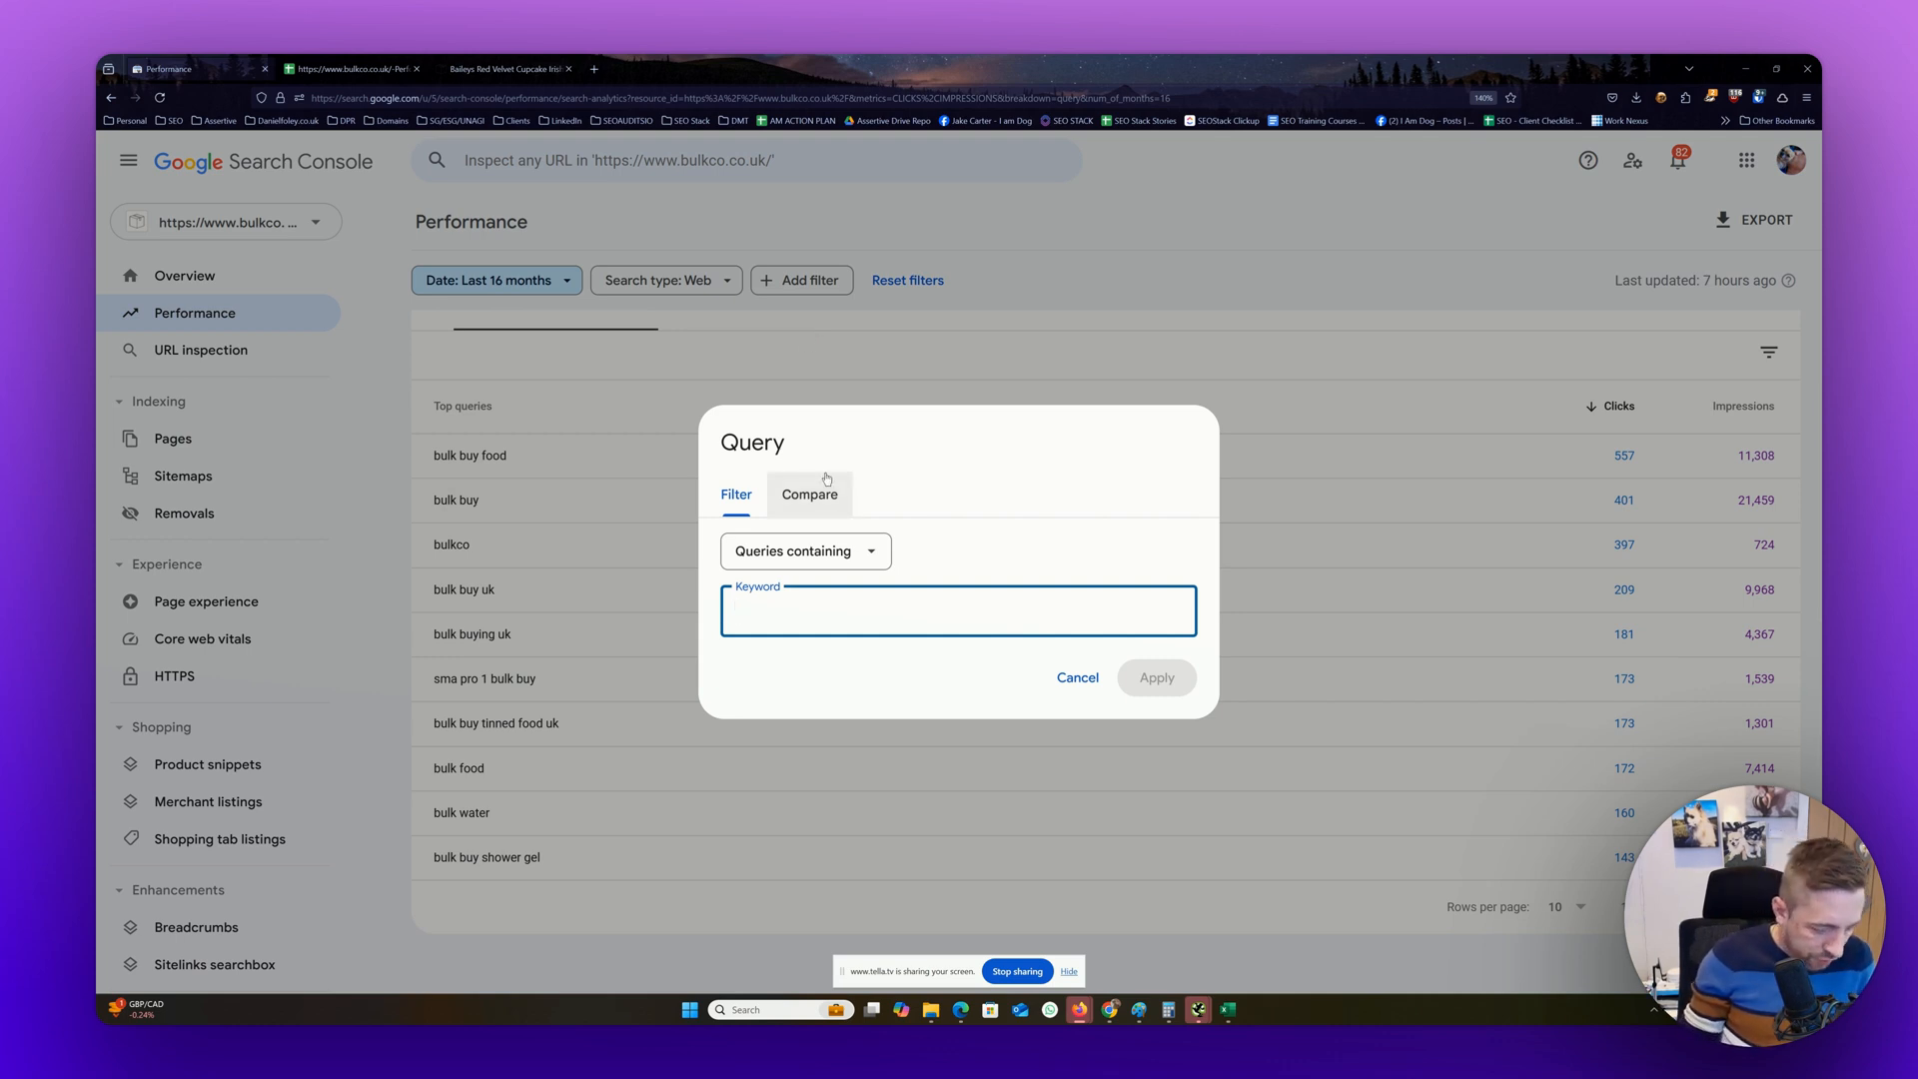
pyautogui.write('bulk')
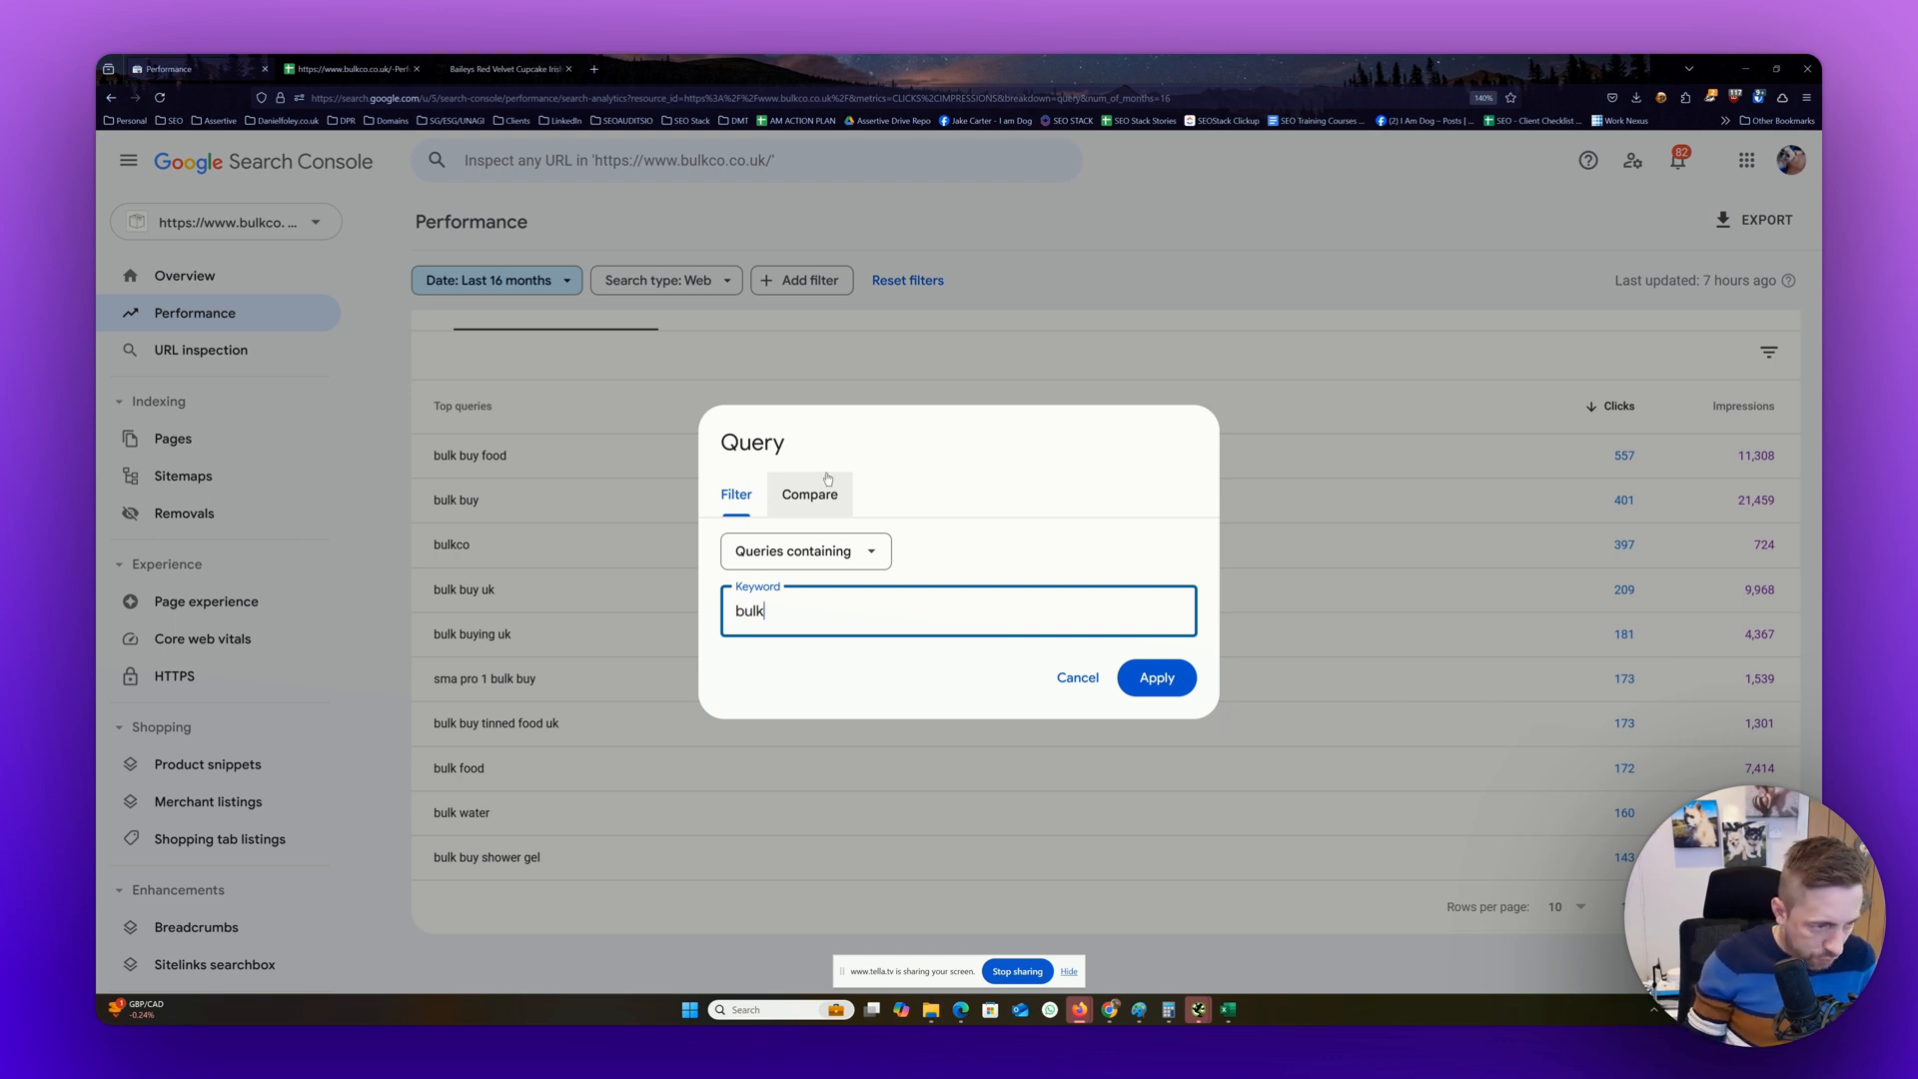
pyautogui.click(1151, 677)
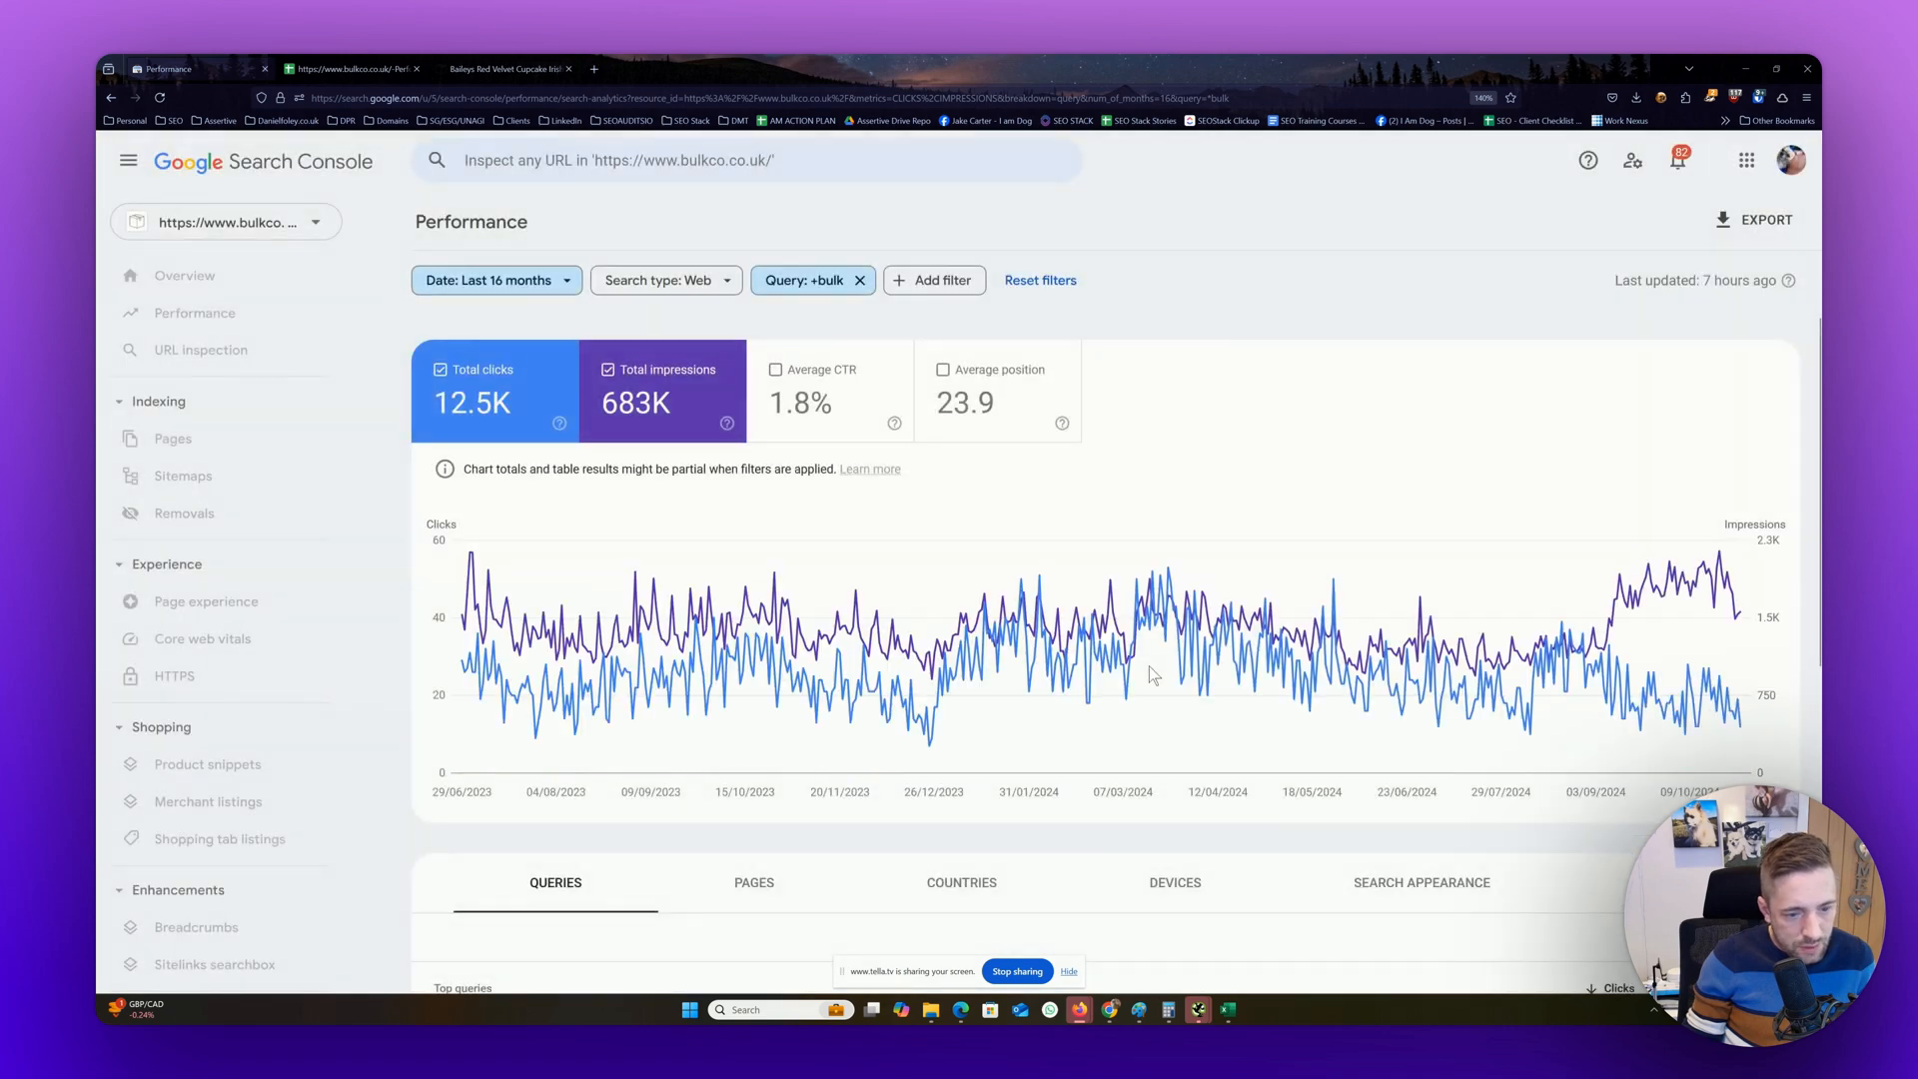
# Examine the trend chart and the top queries returned for the bulk filter
pyautogui.scroll(-5, 1149, 675)
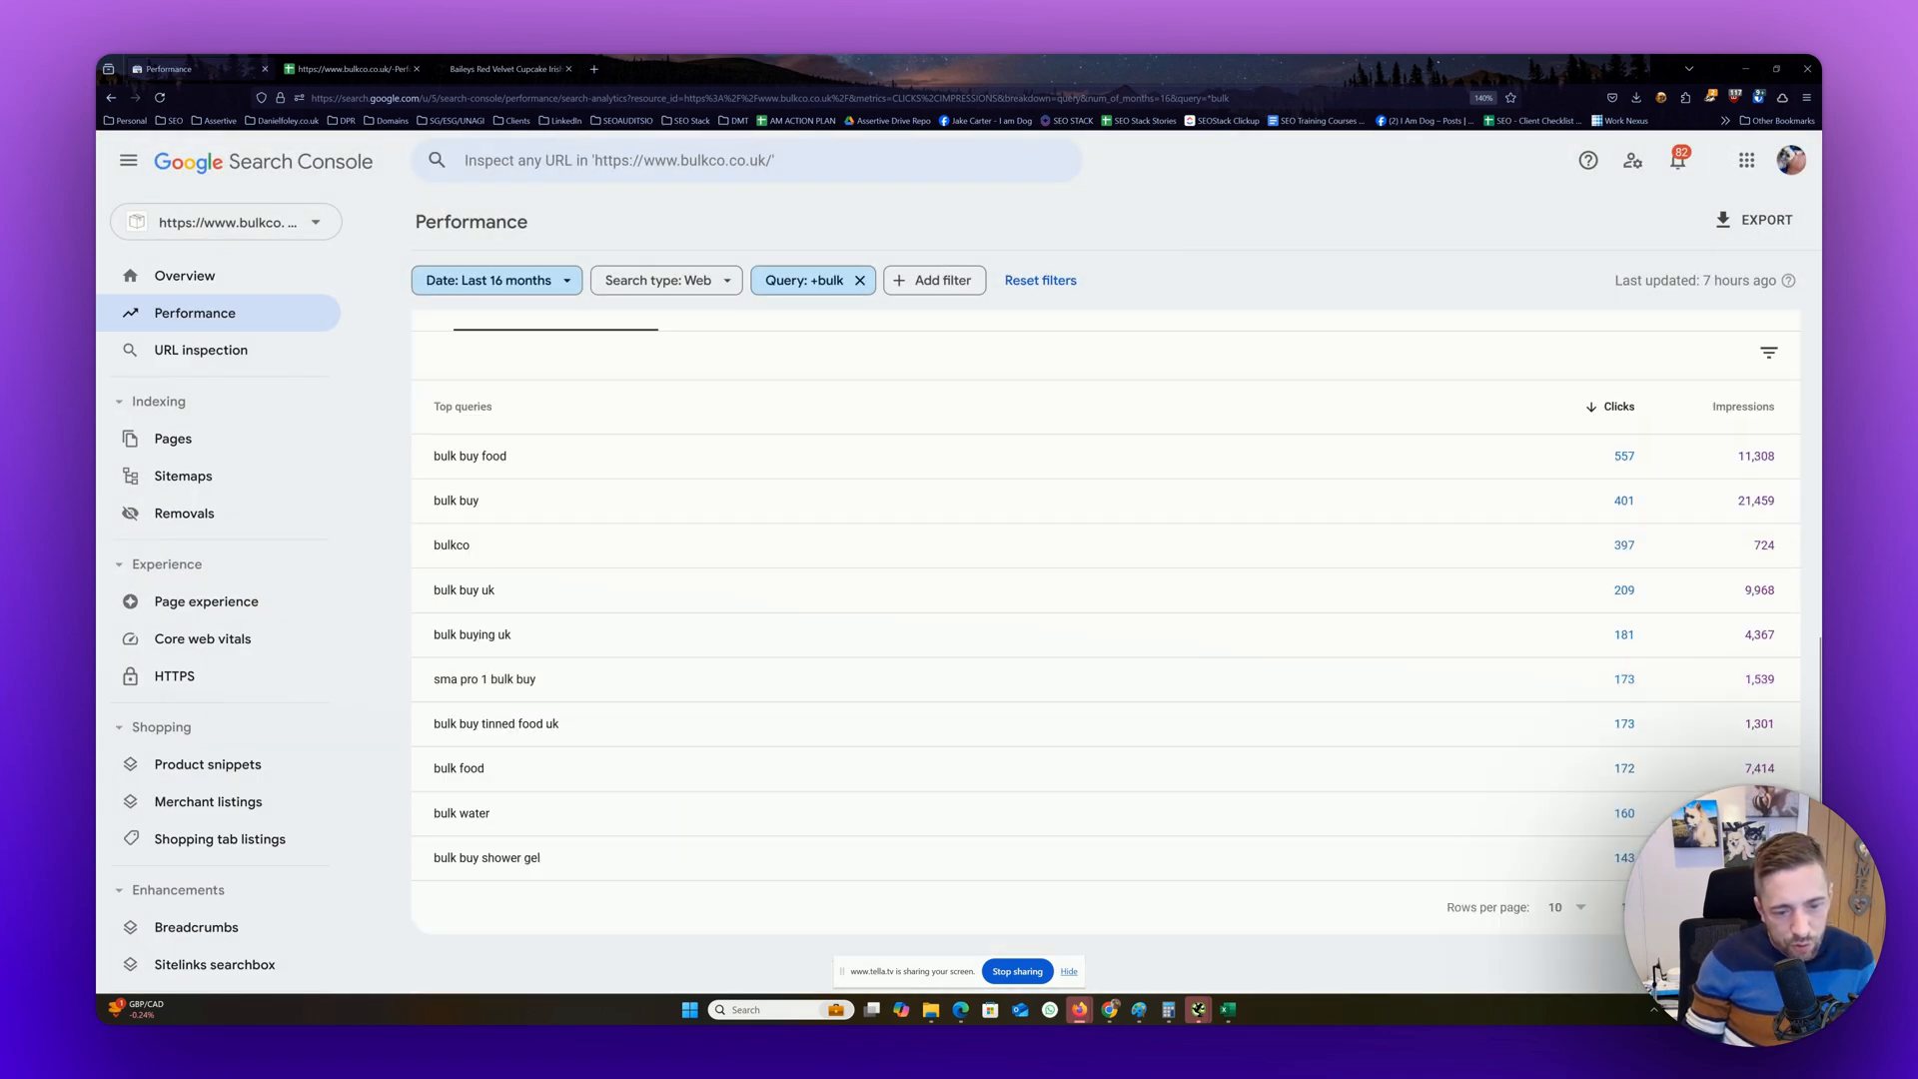
pyautogui.scroll(5, 1090, 413)
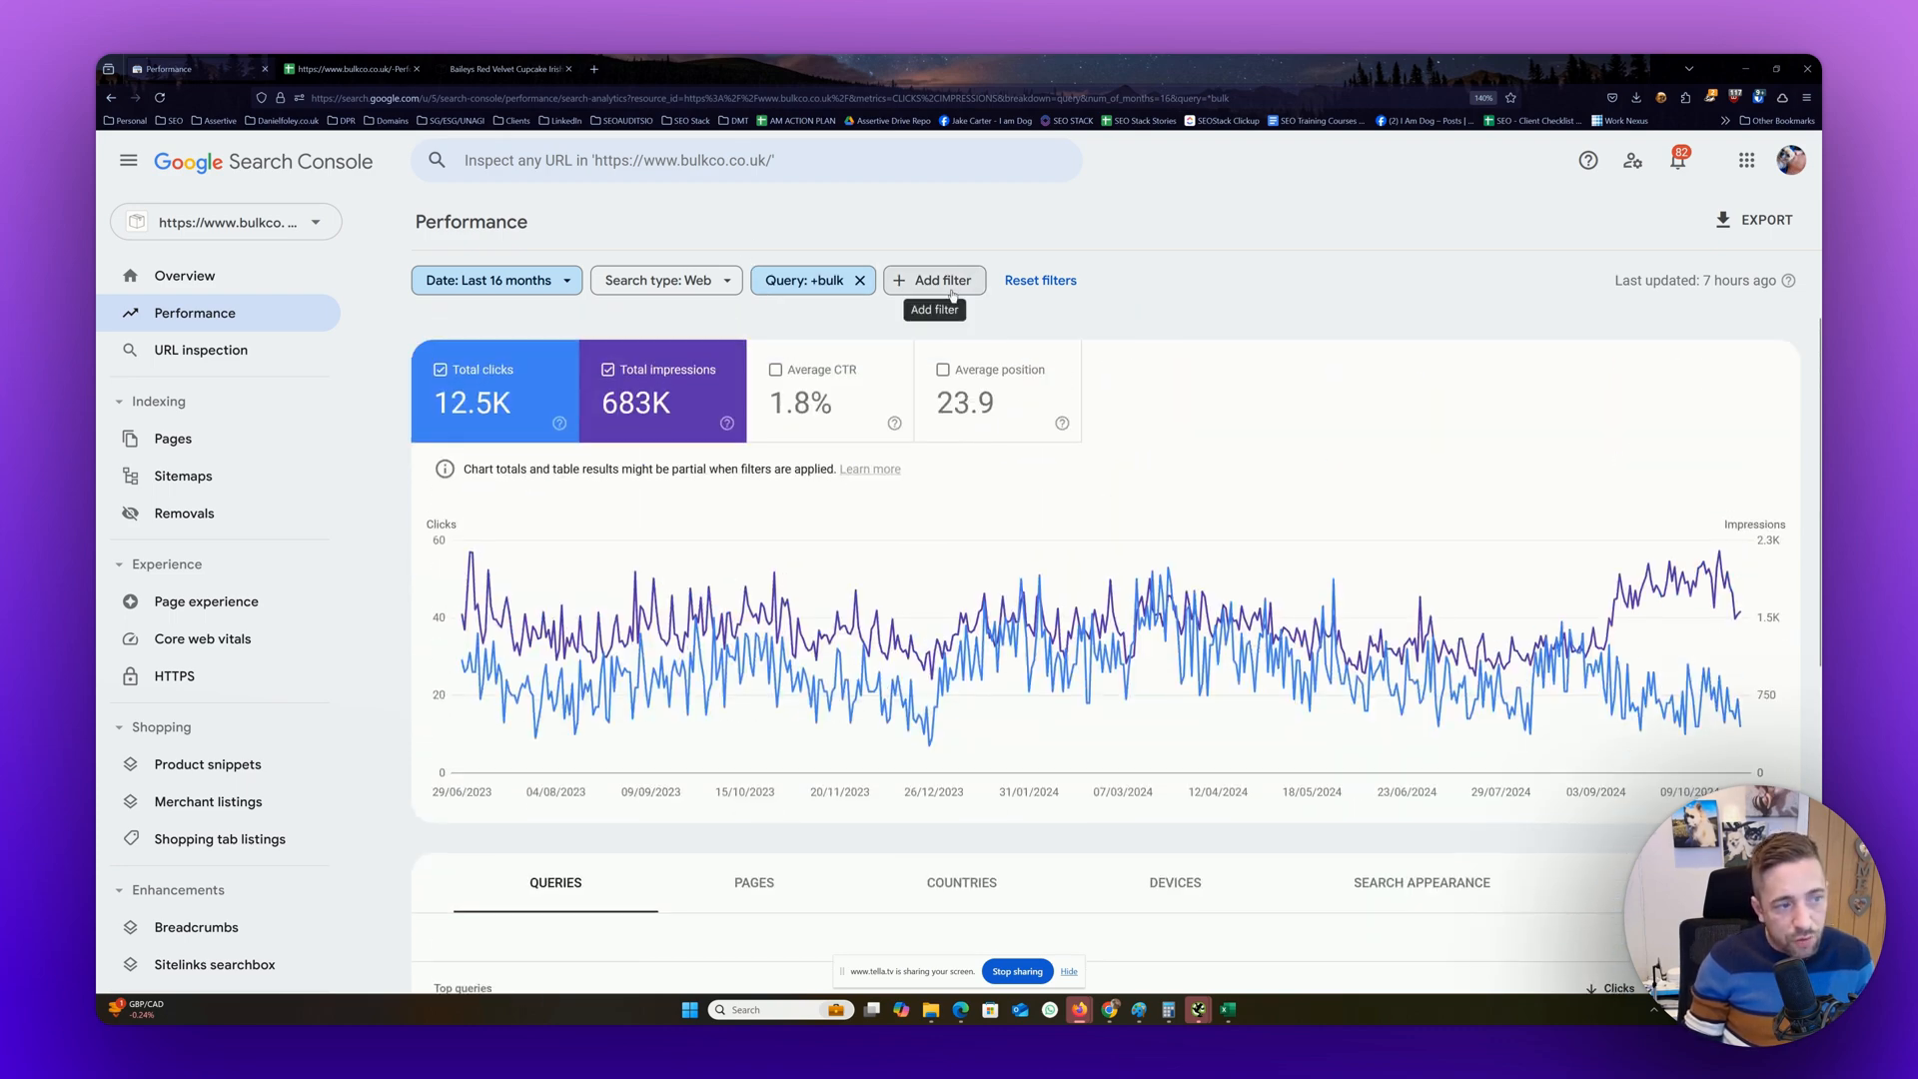
pyautogui.scroll(-5, 625, 691)
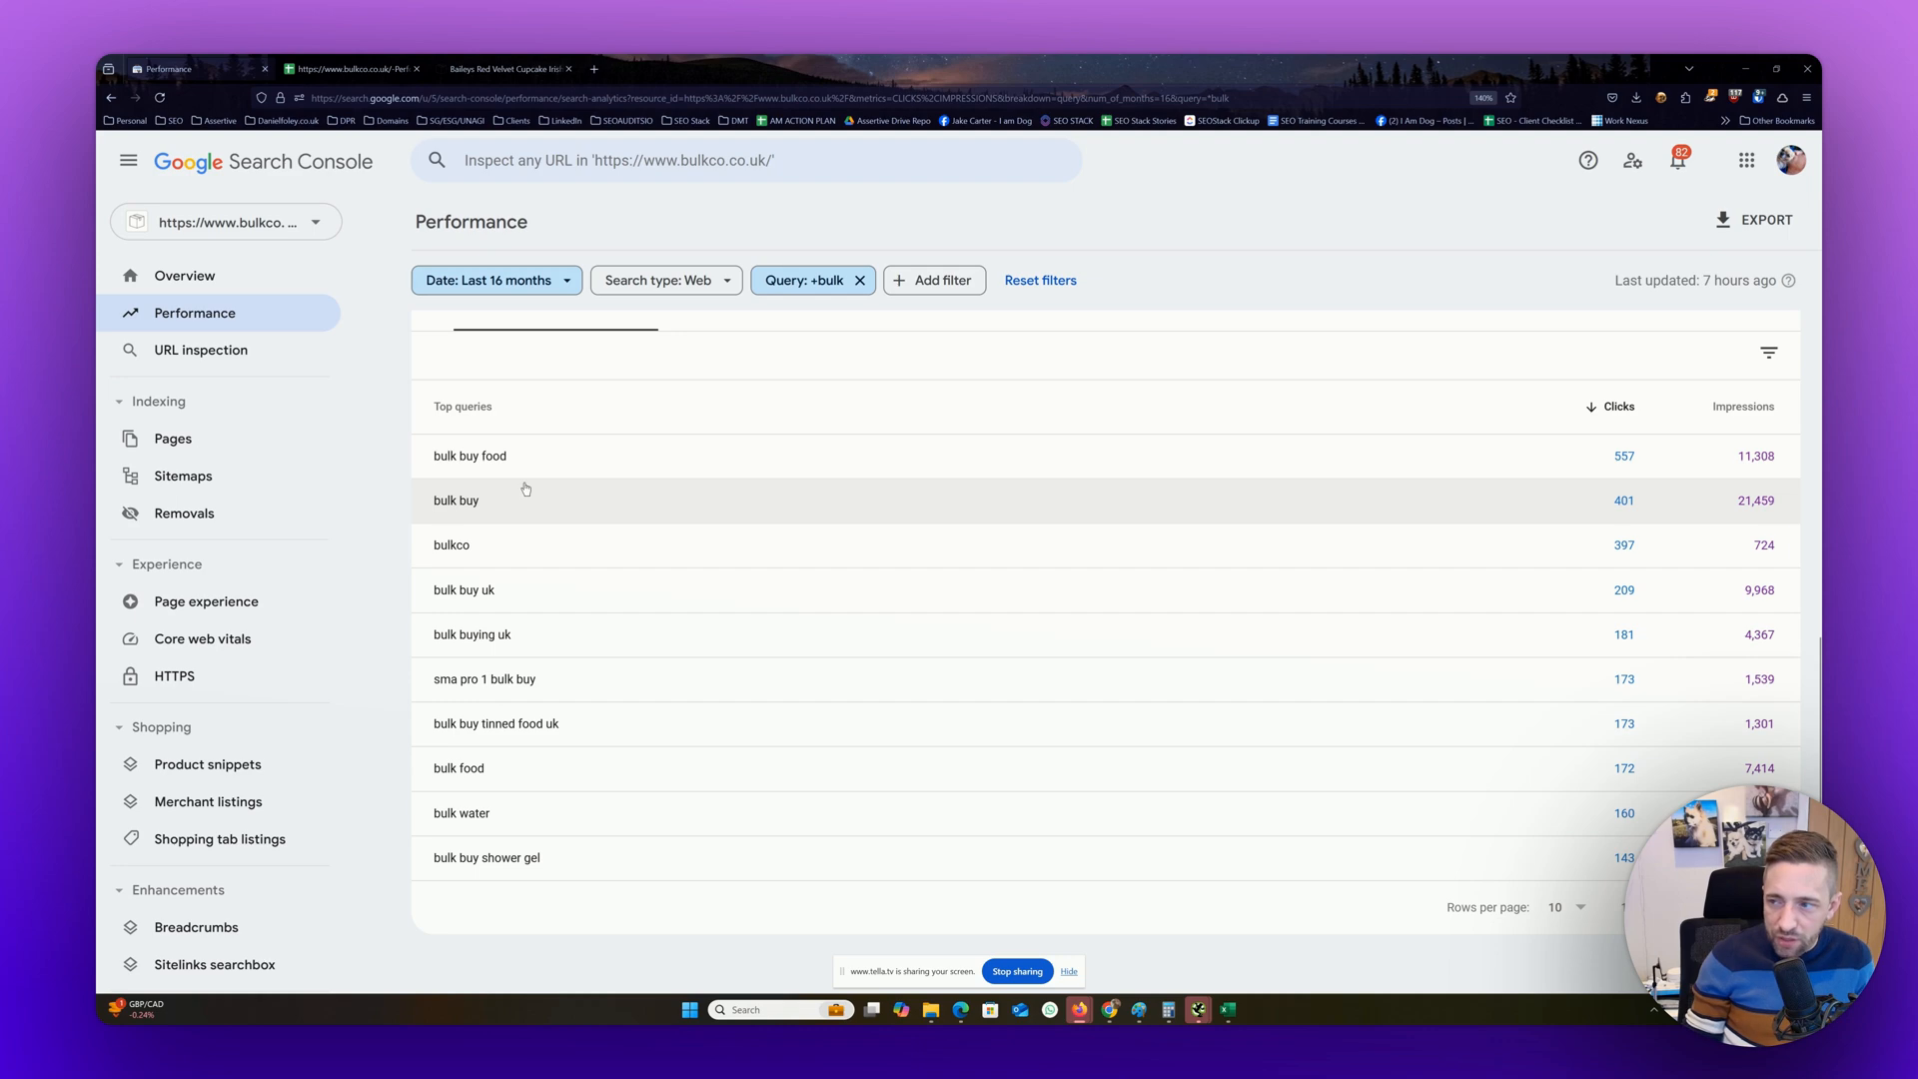
pyautogui.scroll(5, 527, 488)
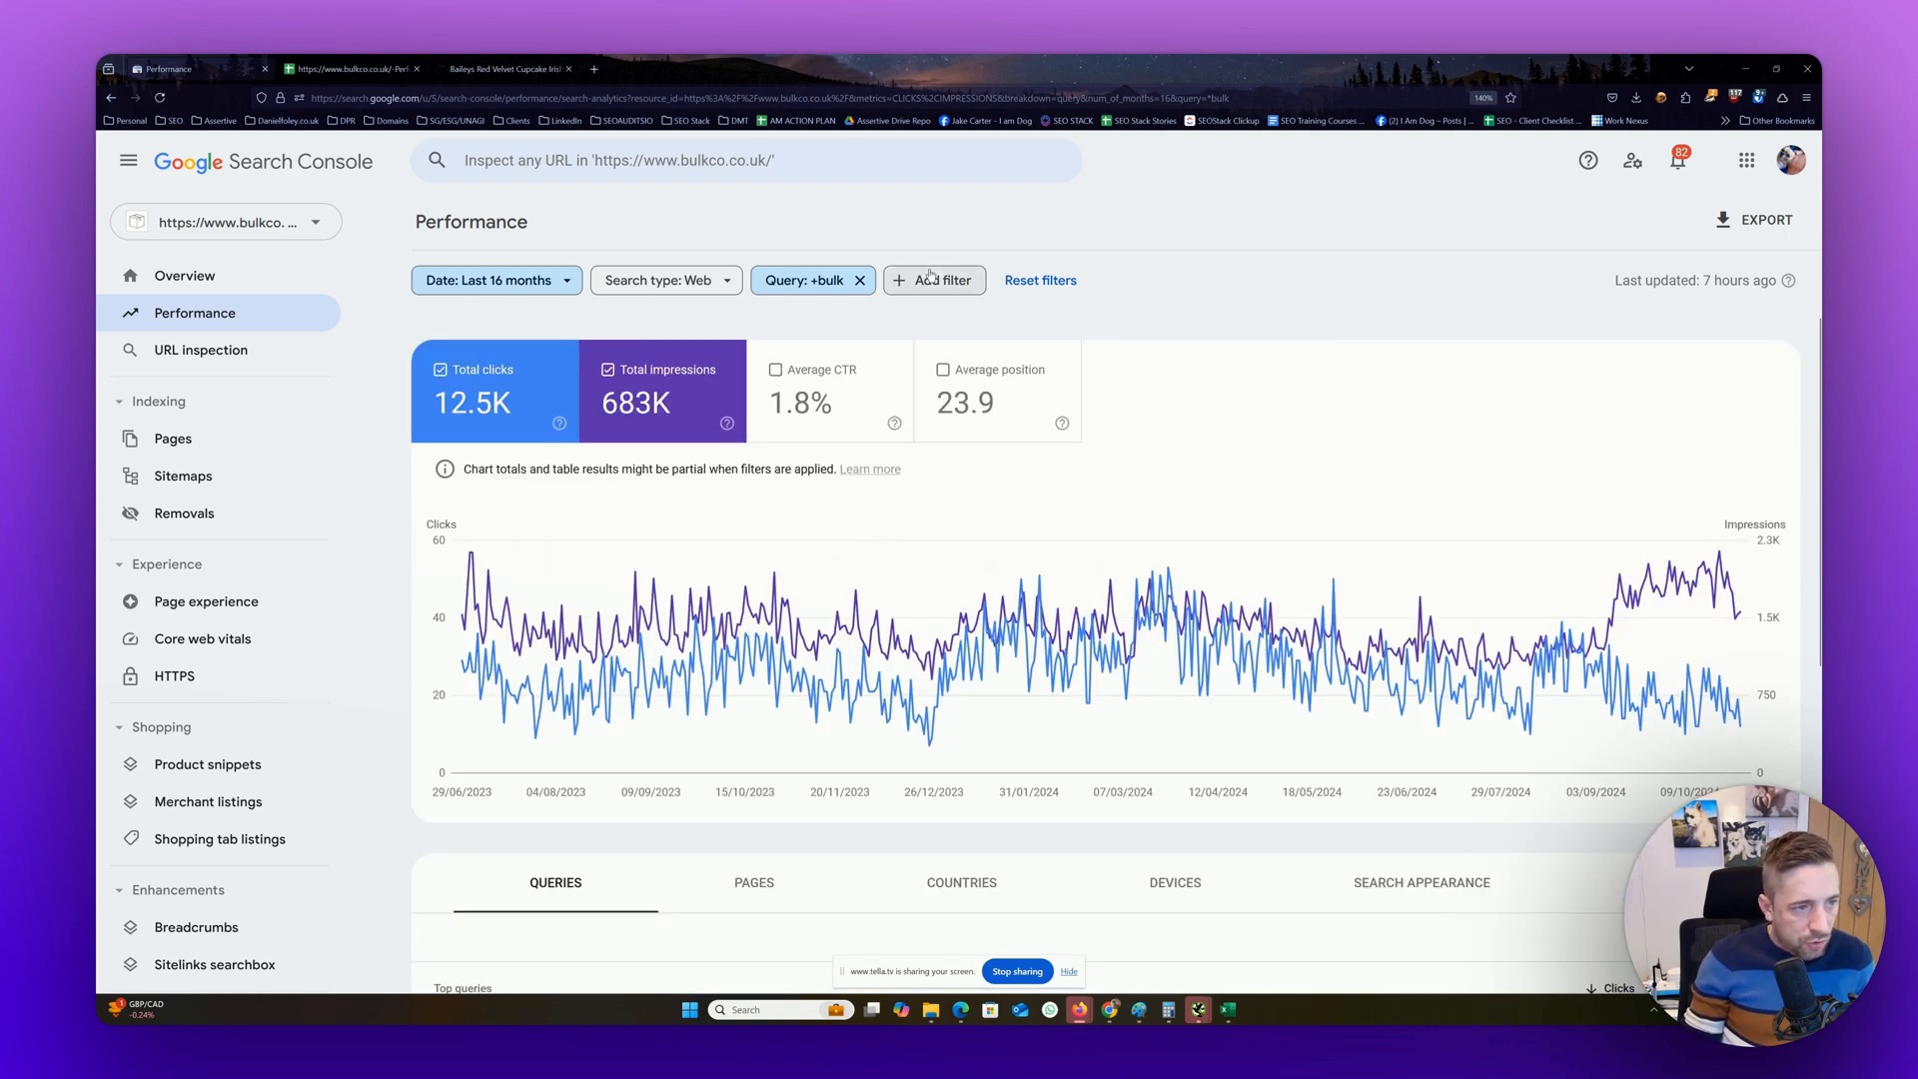
pyautogui.click(946, 285)
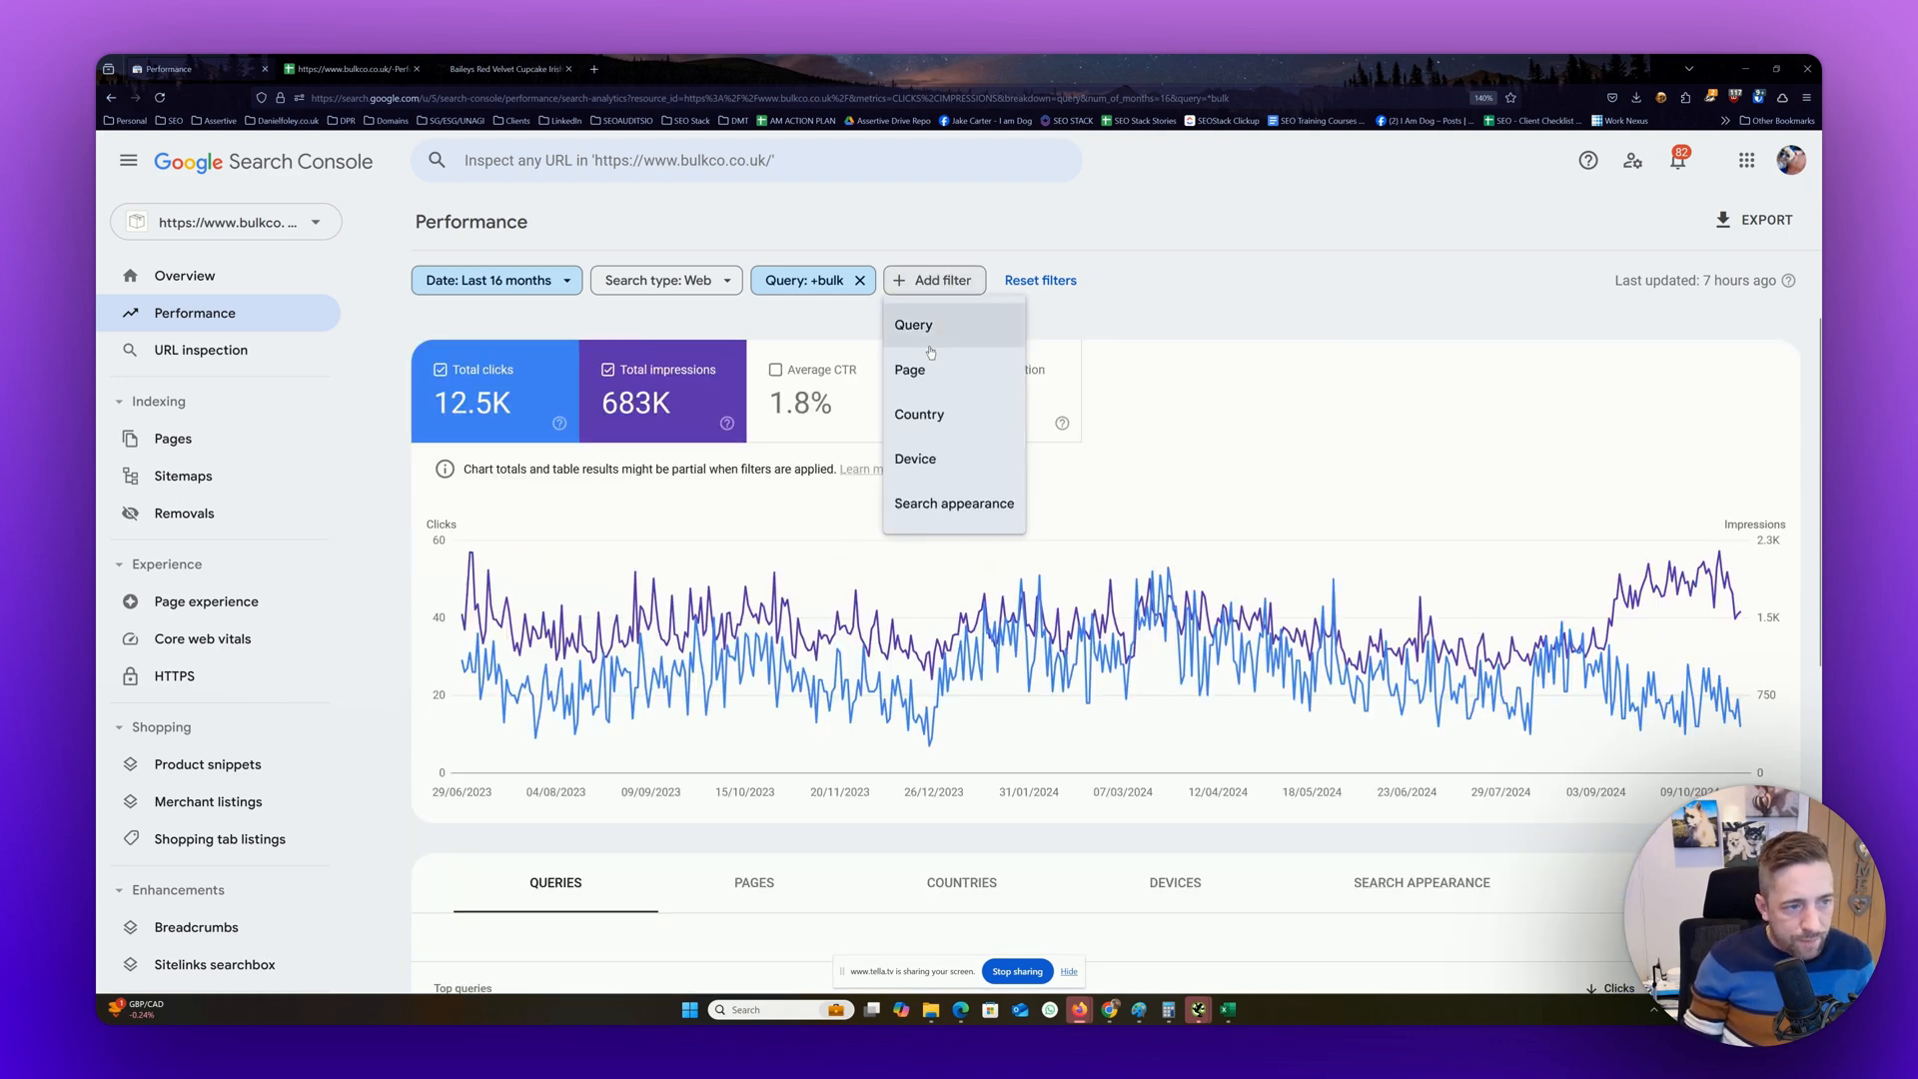
pyautogui.click(935, 333)
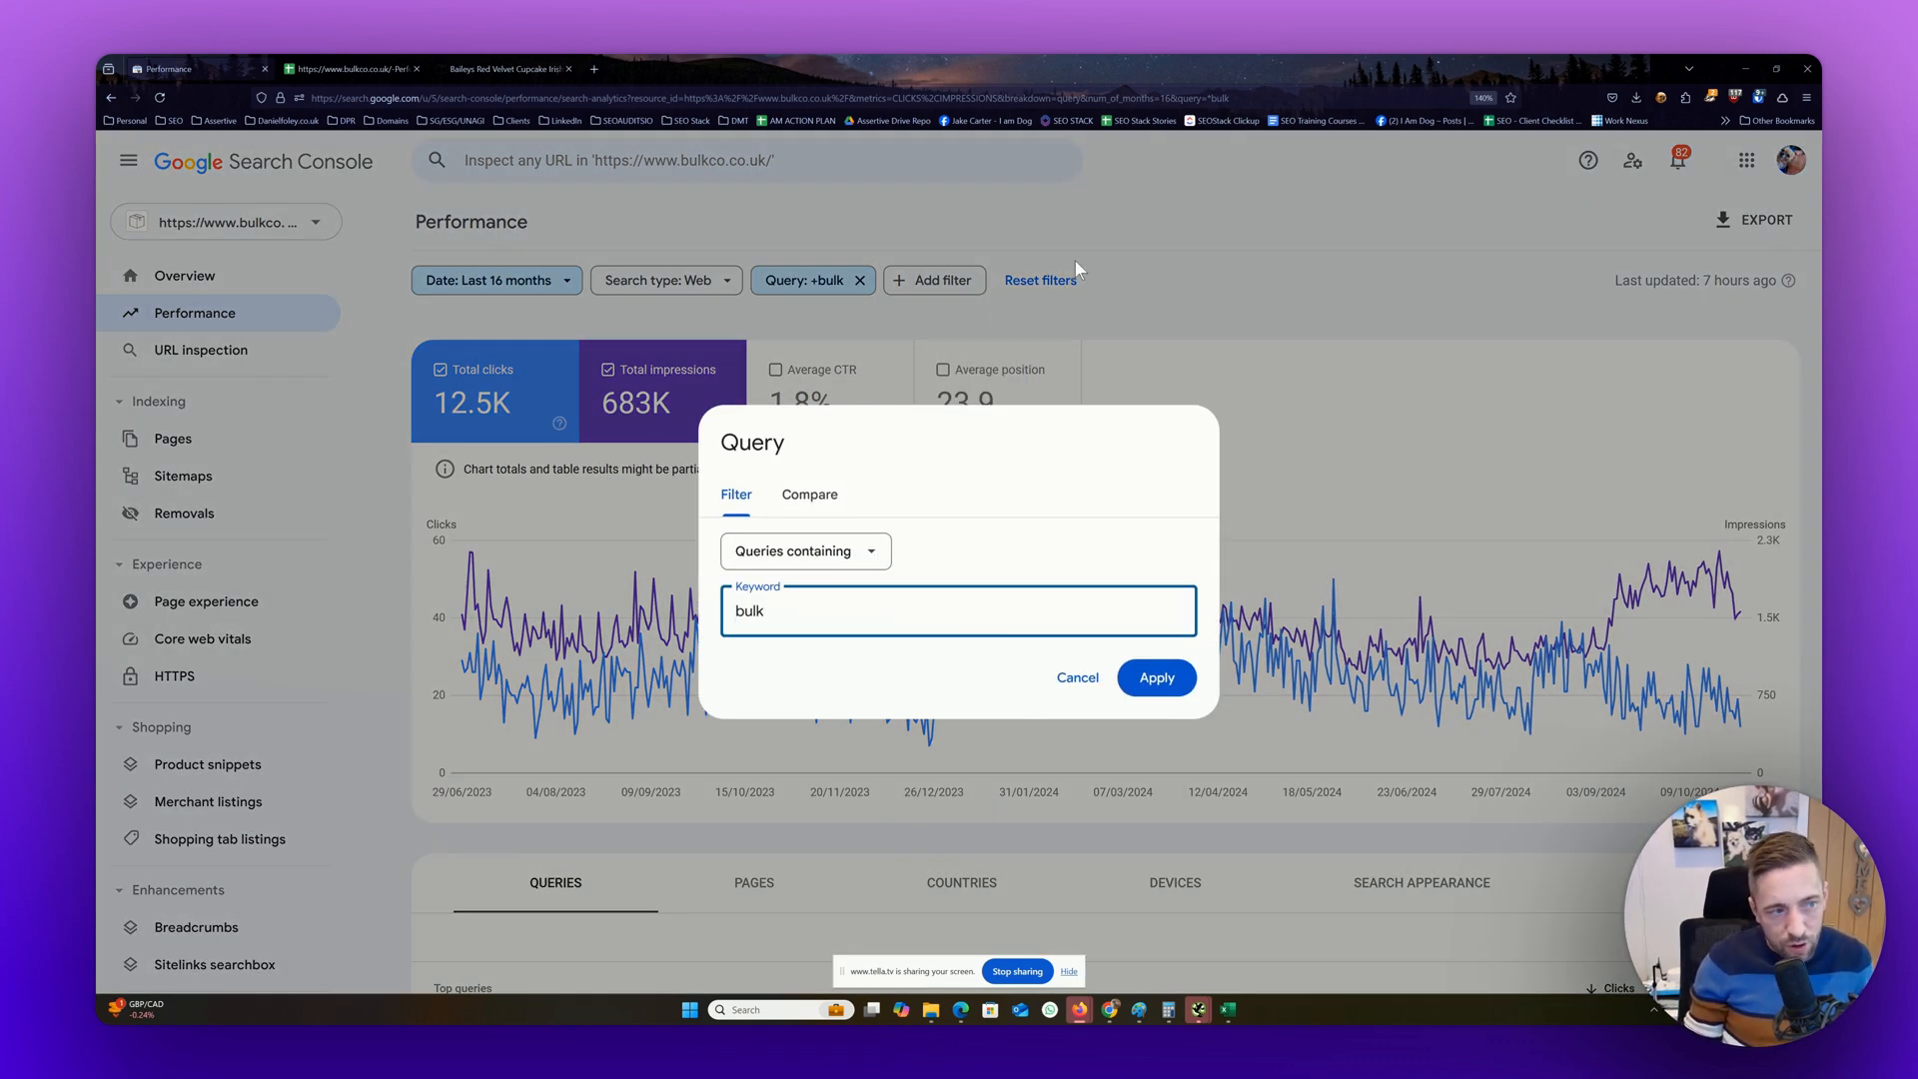
pyautogui.click(1239, 286)
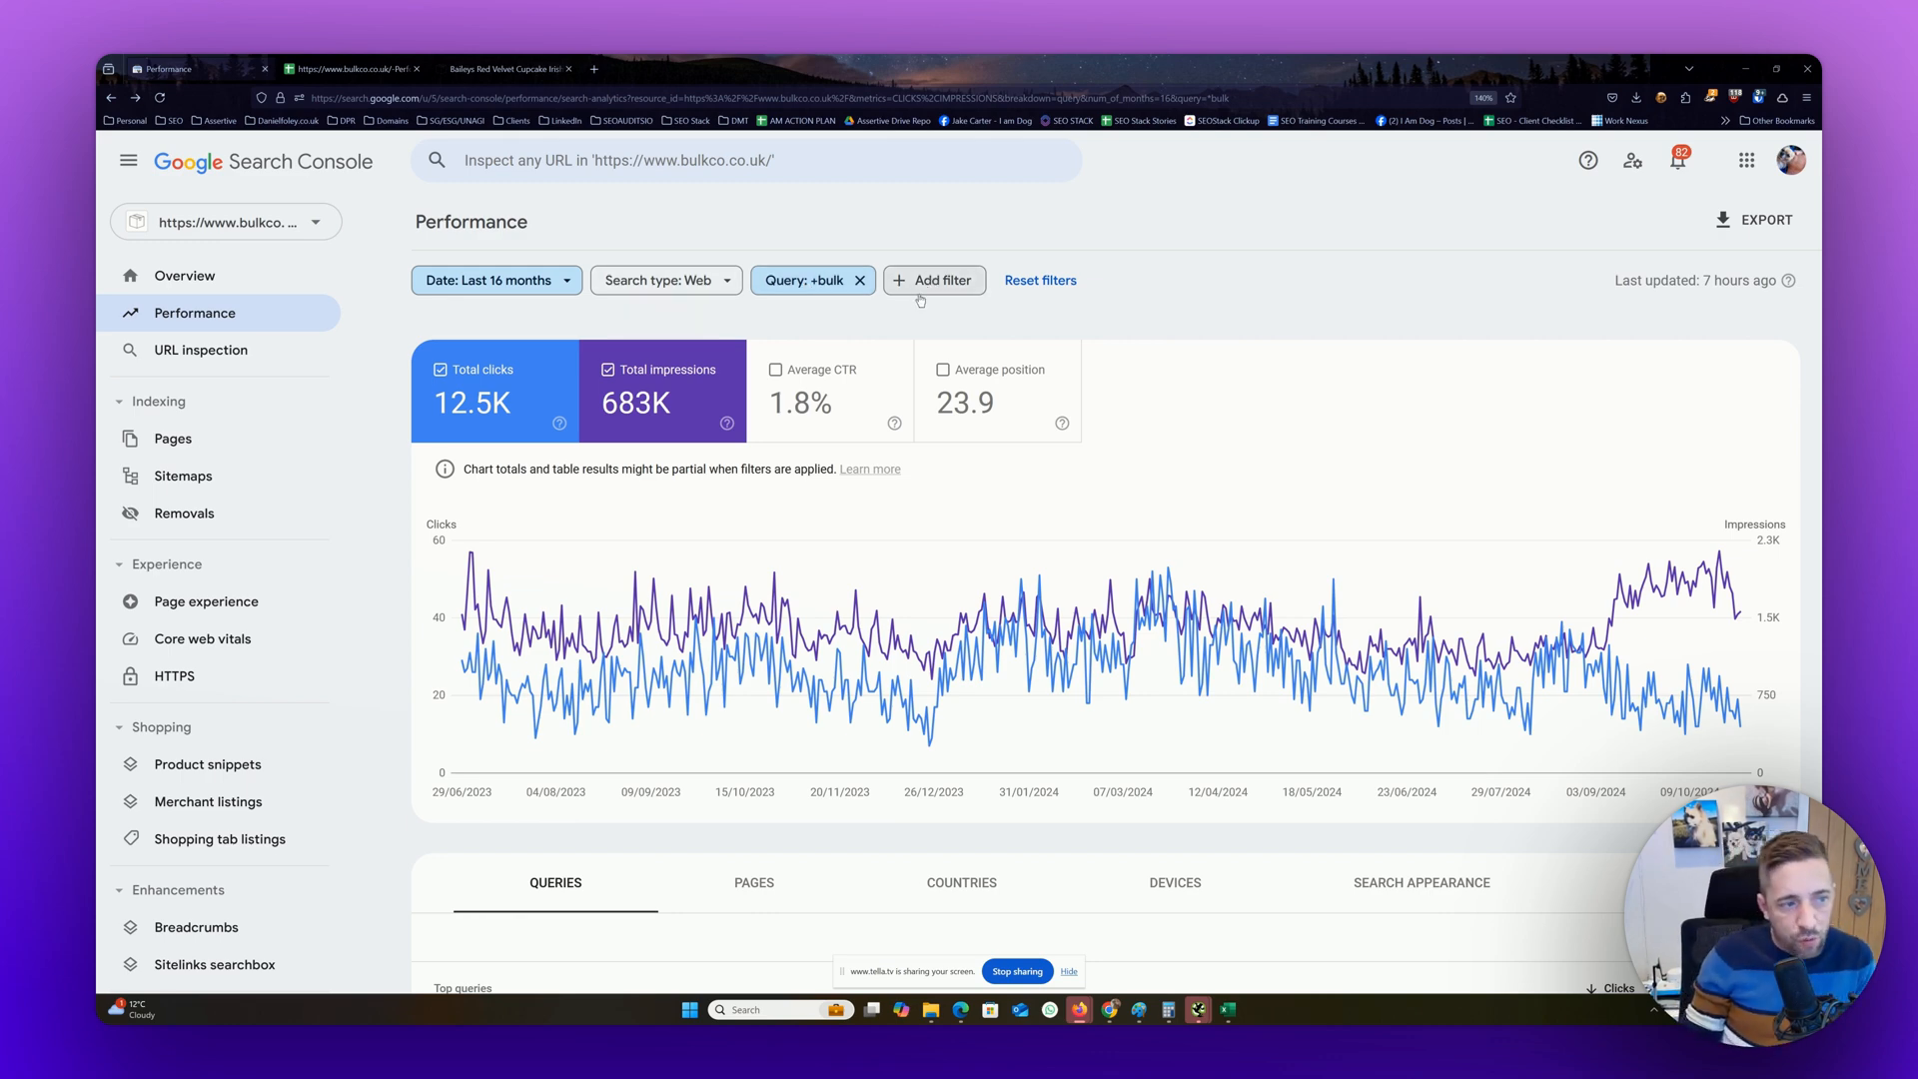
# Try a custom regex query filter of bulk|food|cheap, check its match options and discard the change
pyautogui.click(822, 289)
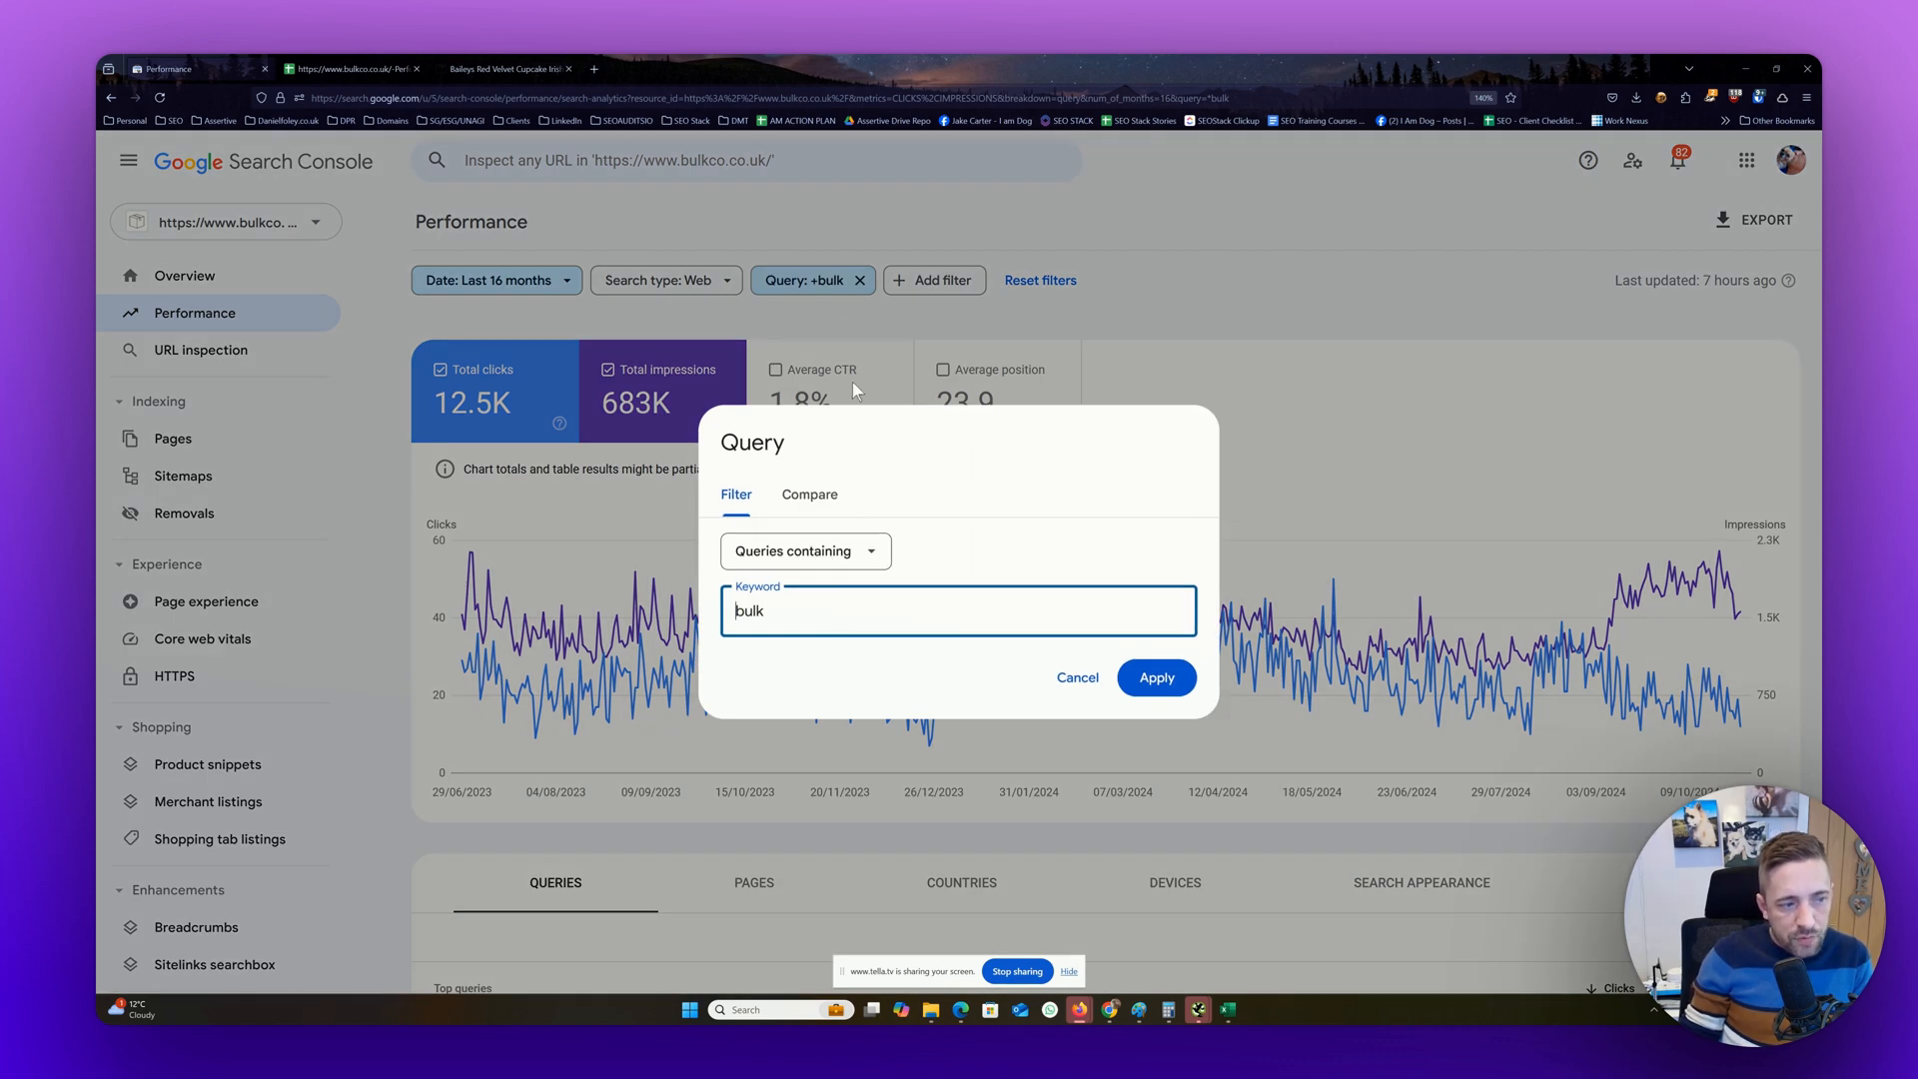
pyautogui.click(772, 558)
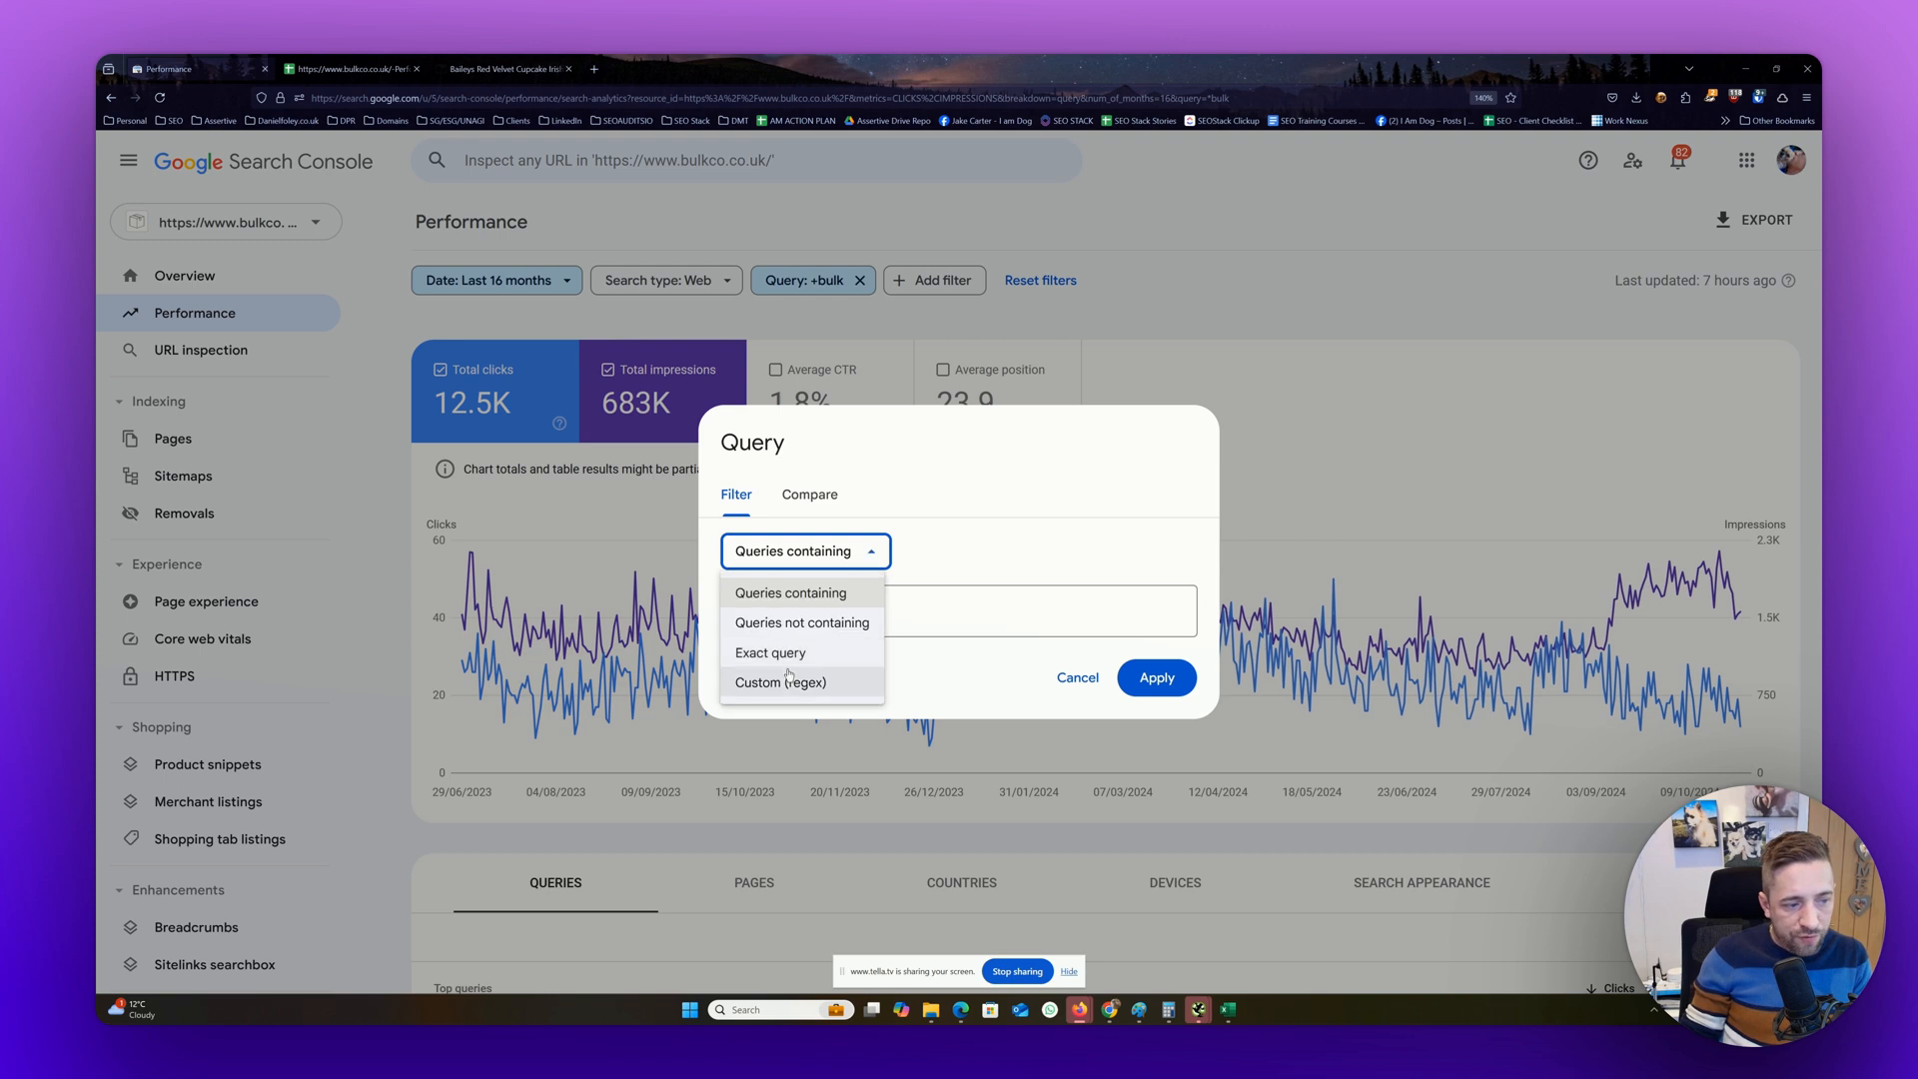
pyautogui.click(790, 684)
pyautogui.click(825, 606)
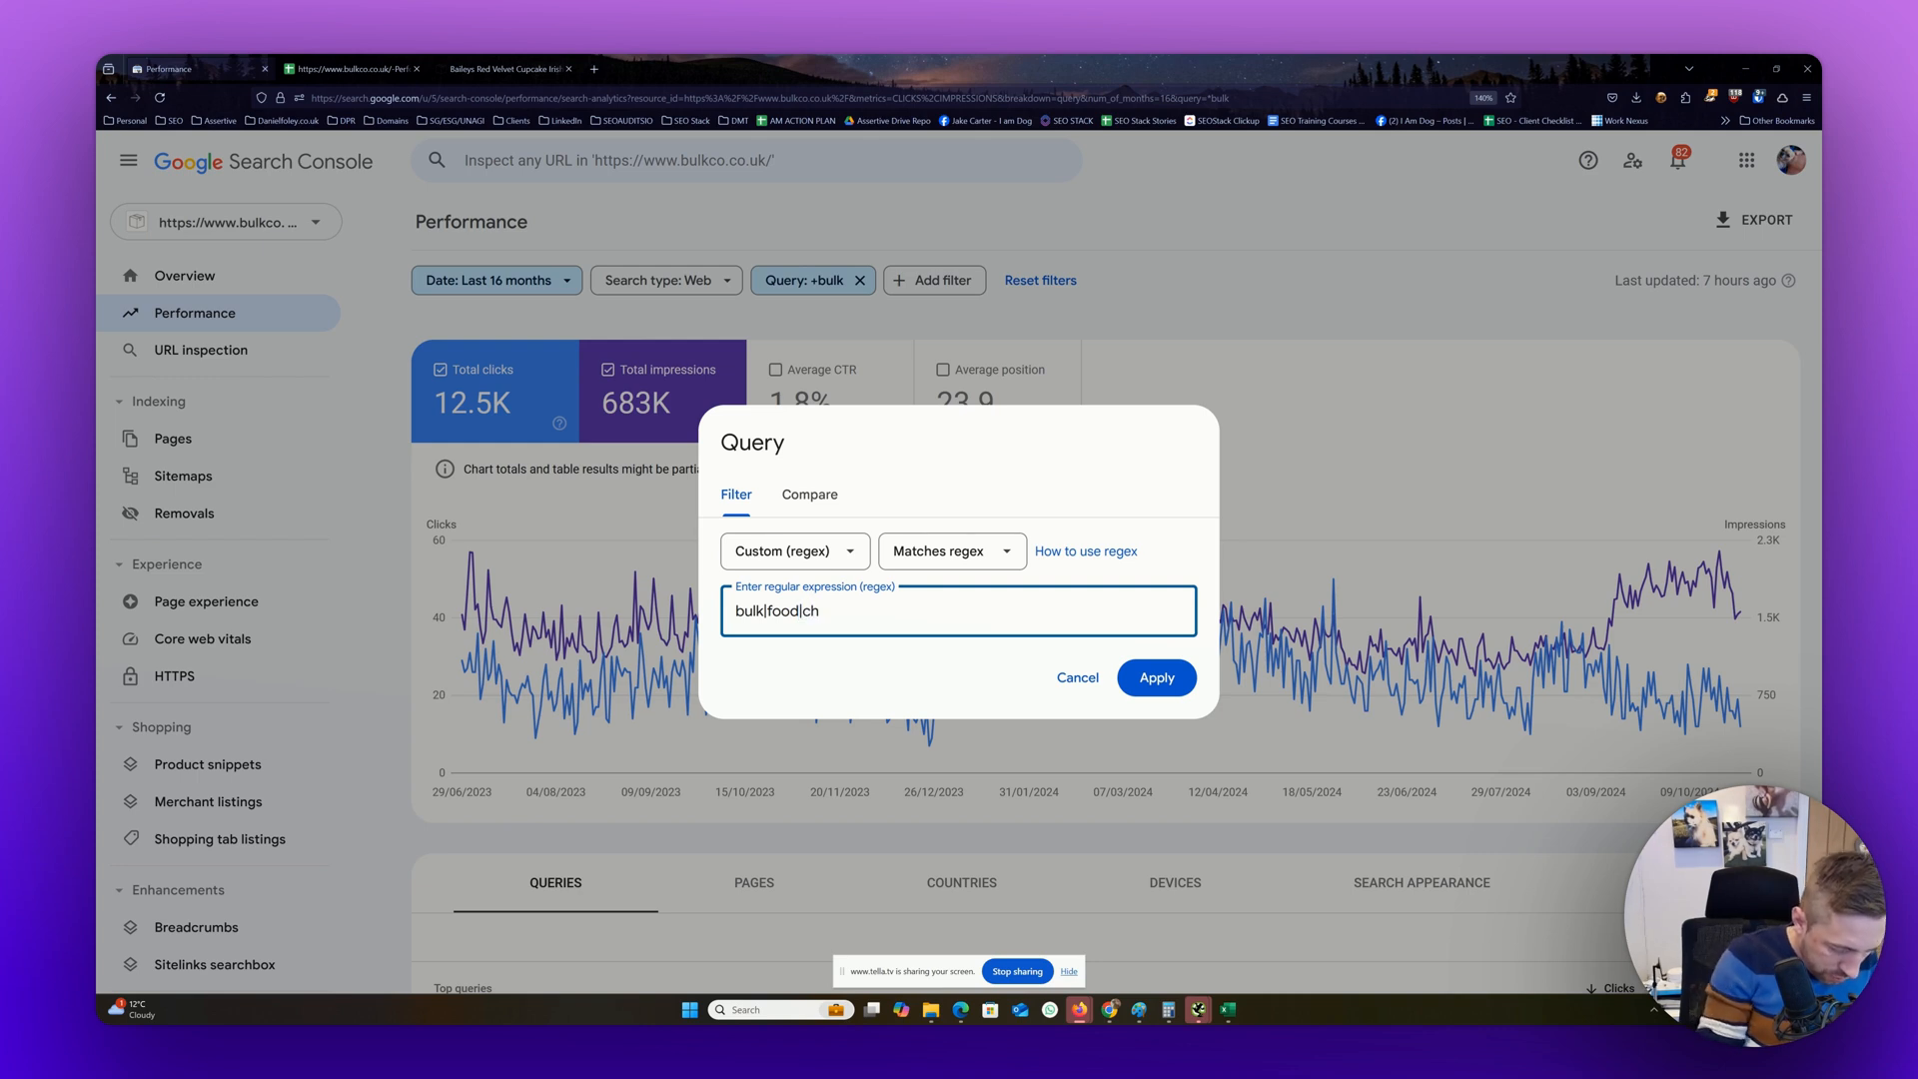
pyautogui.click(959, 552)
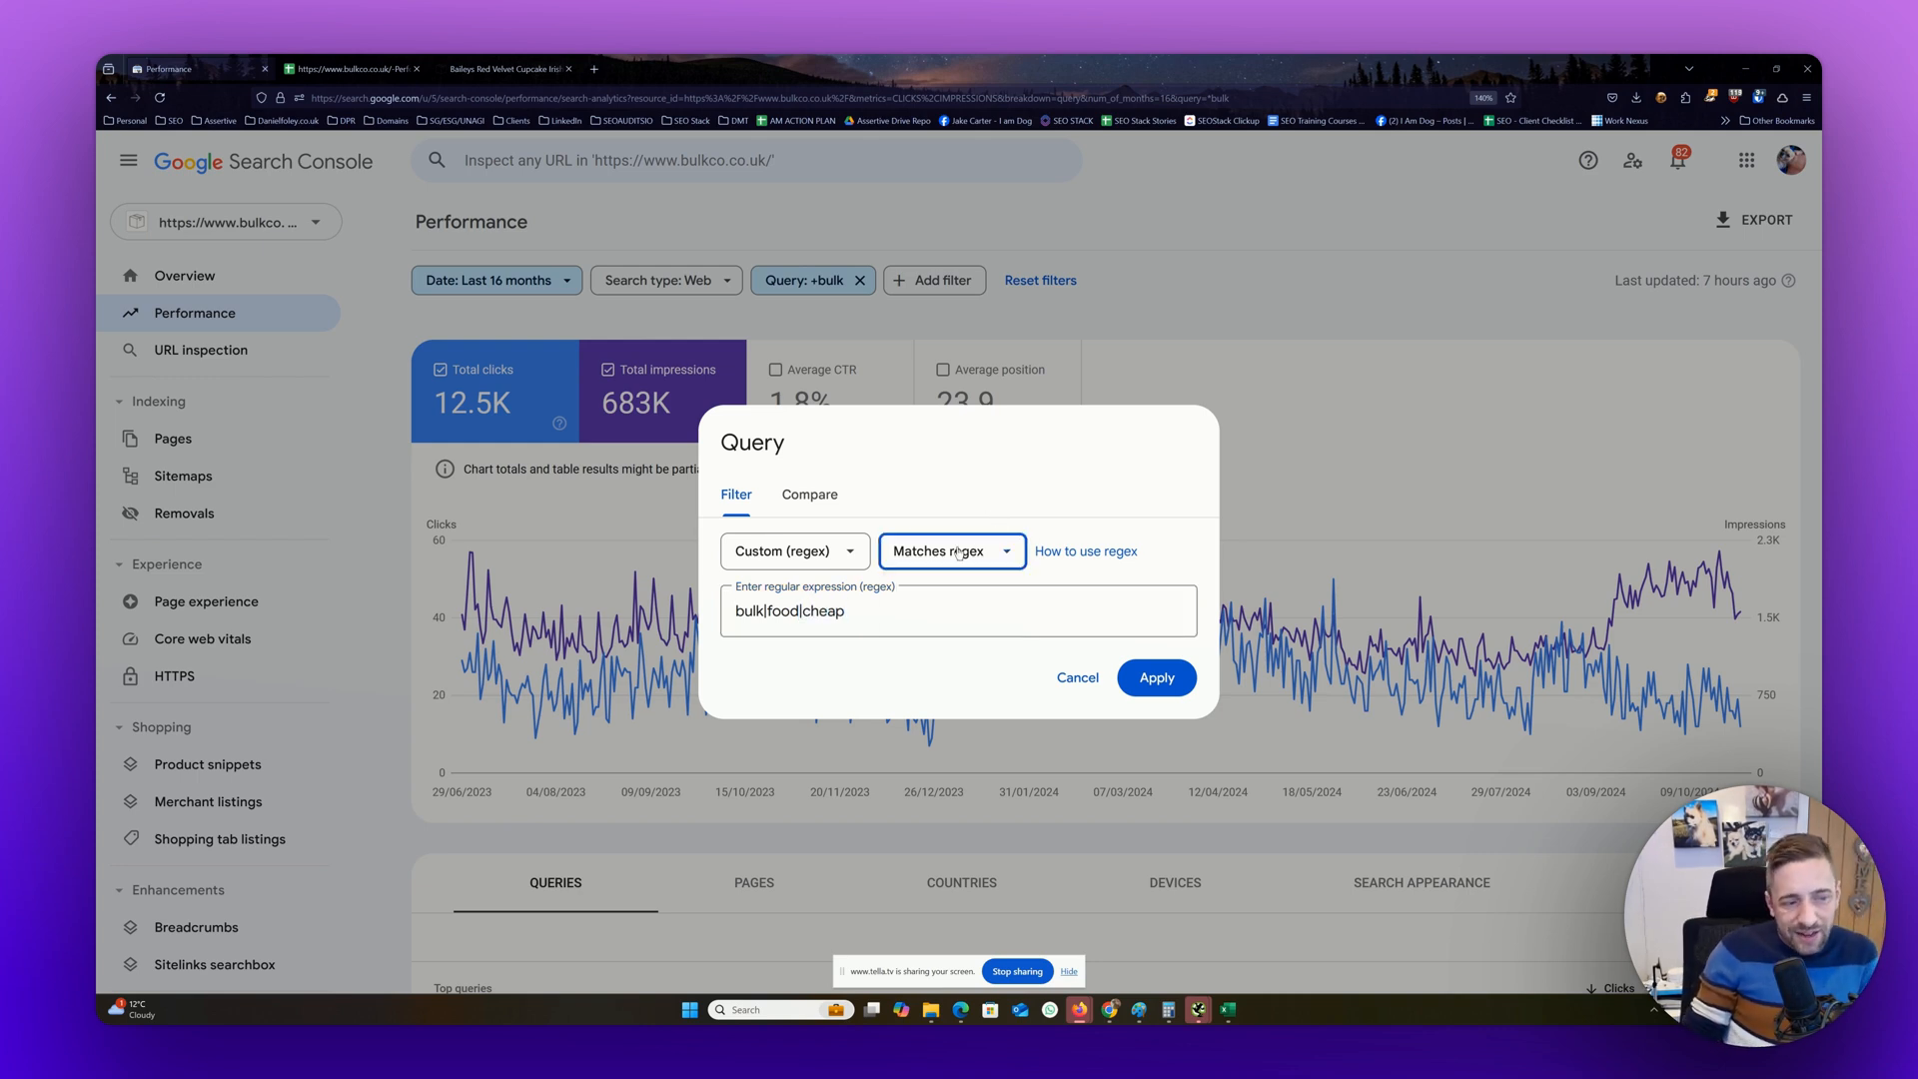
pyautogui.click(1067, 679)
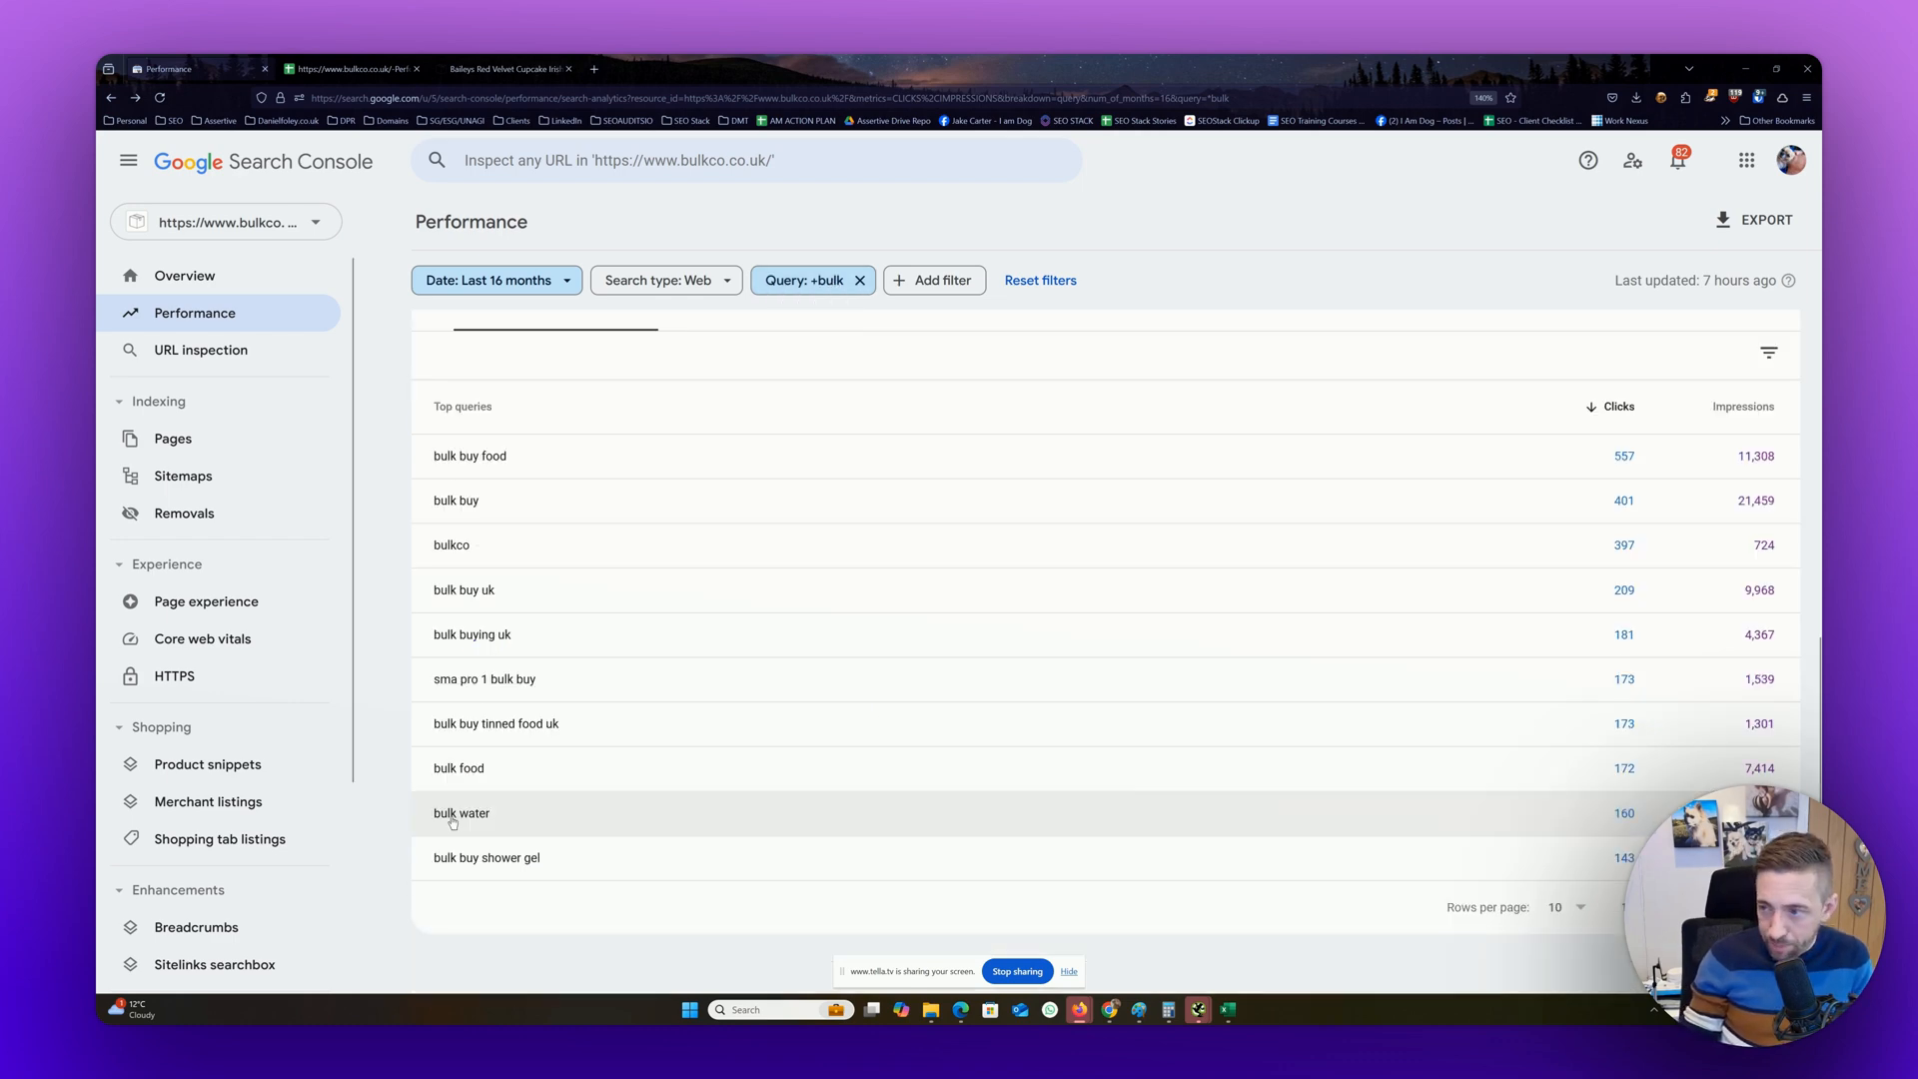
# Check the page filter's URLs containing option without applying it, and review the top queries for the bulk filter
pyautogui.click(954, 285)
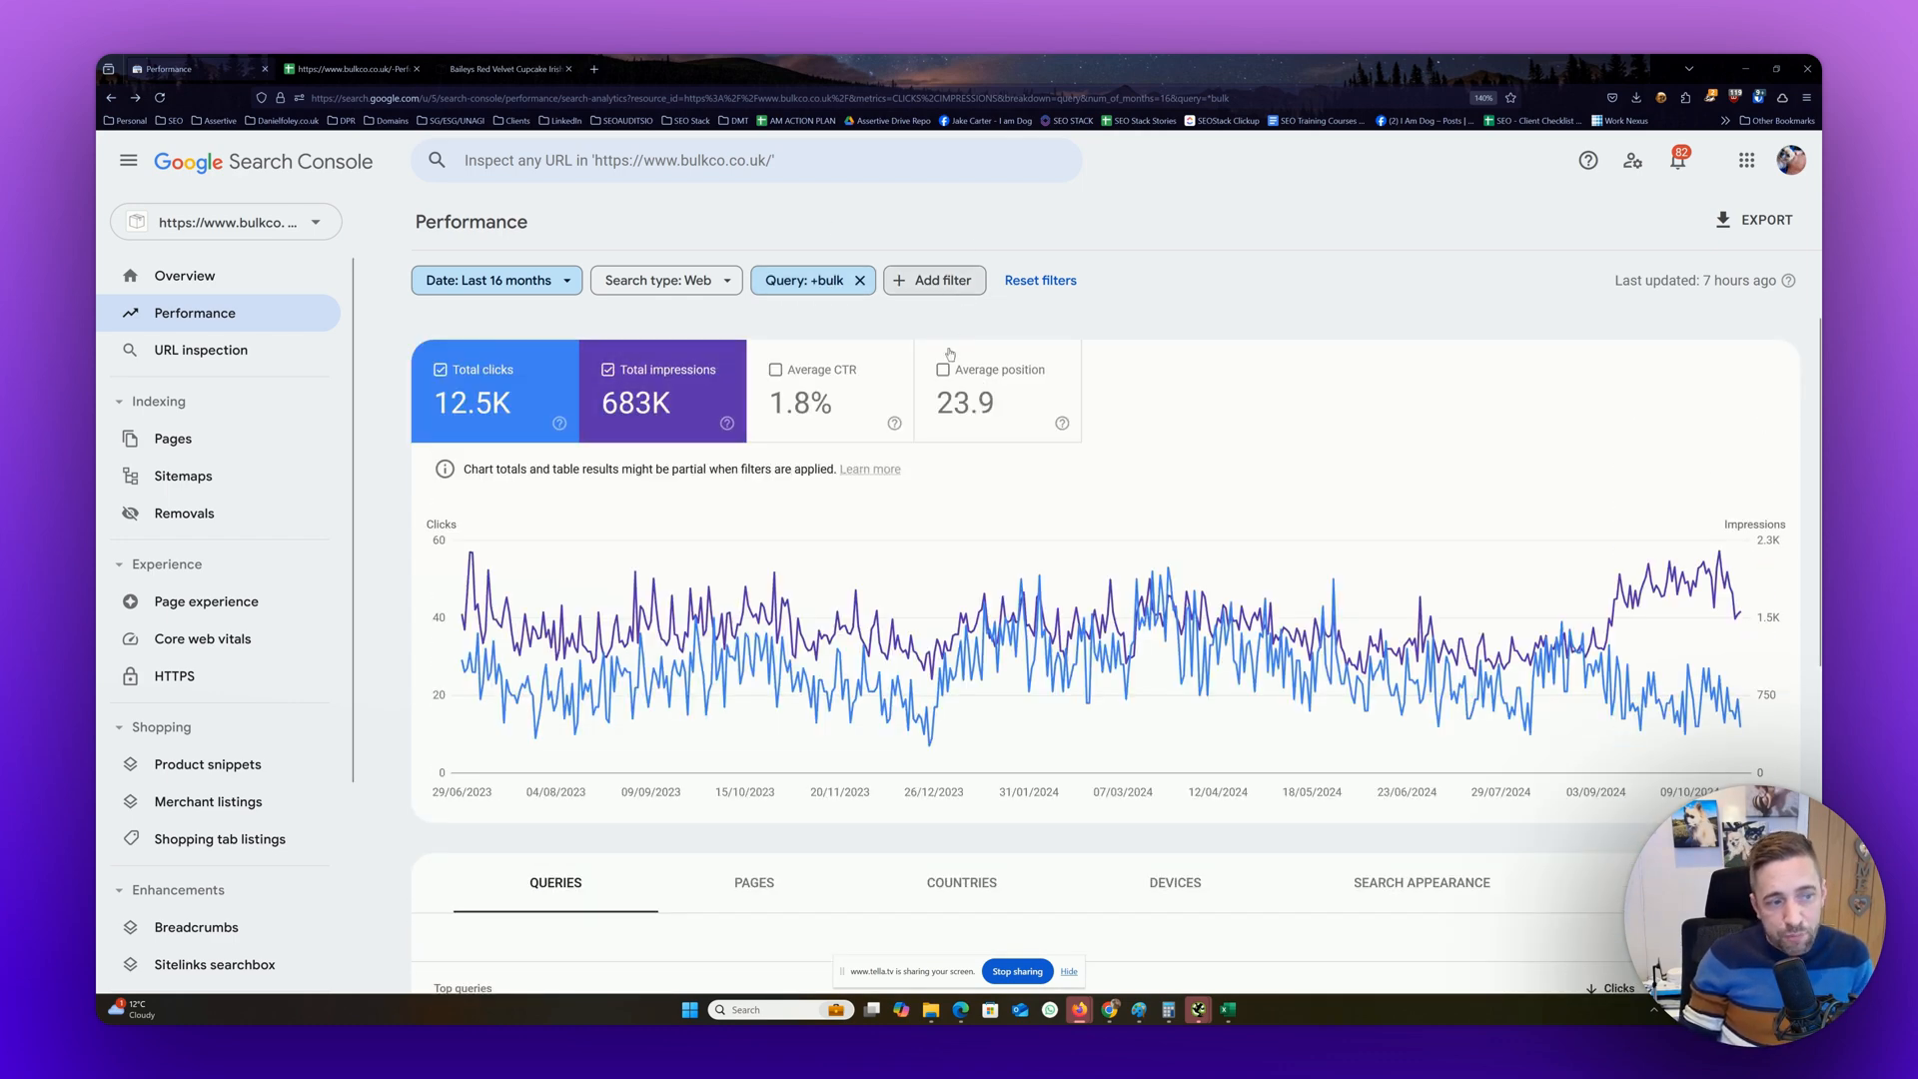
pyautogui.click(933, 371)
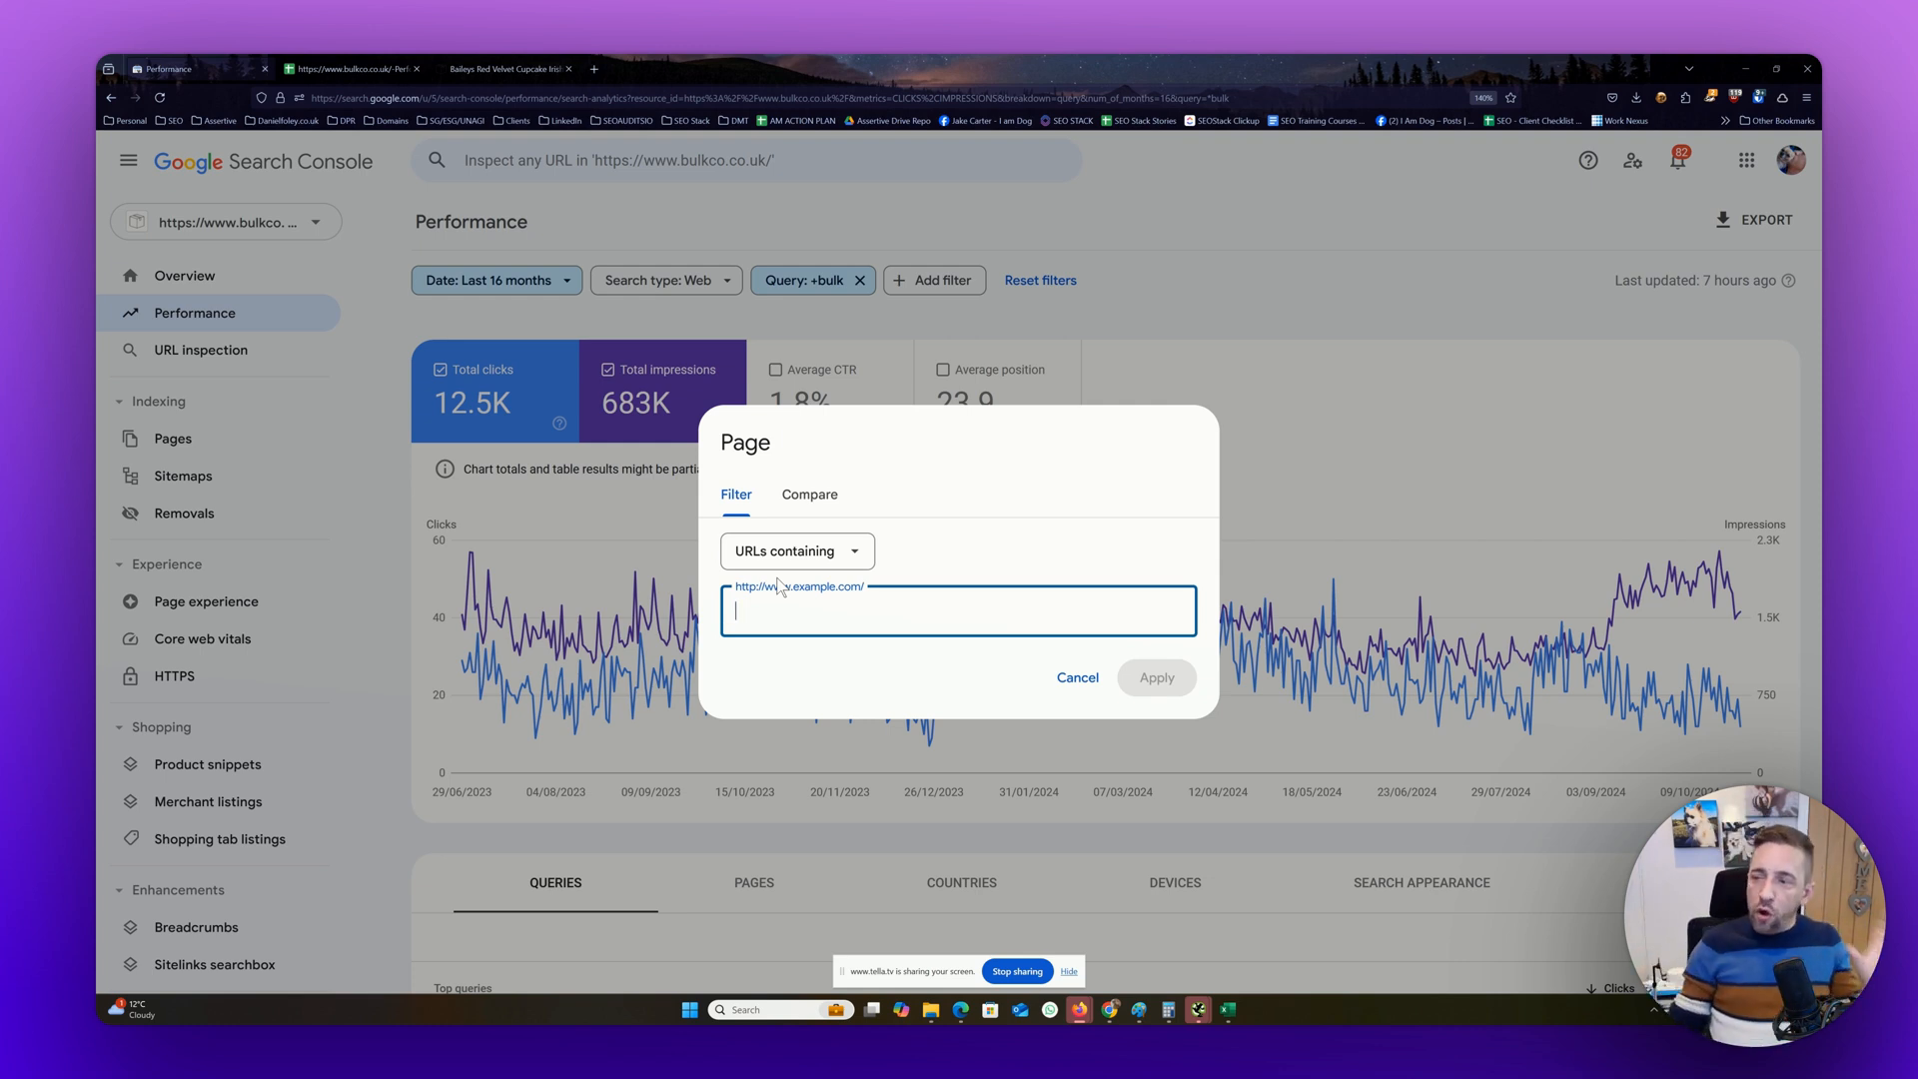
pyautogui.click(1337, 442)
pyautogui.scroll(-5, 1364, 442)
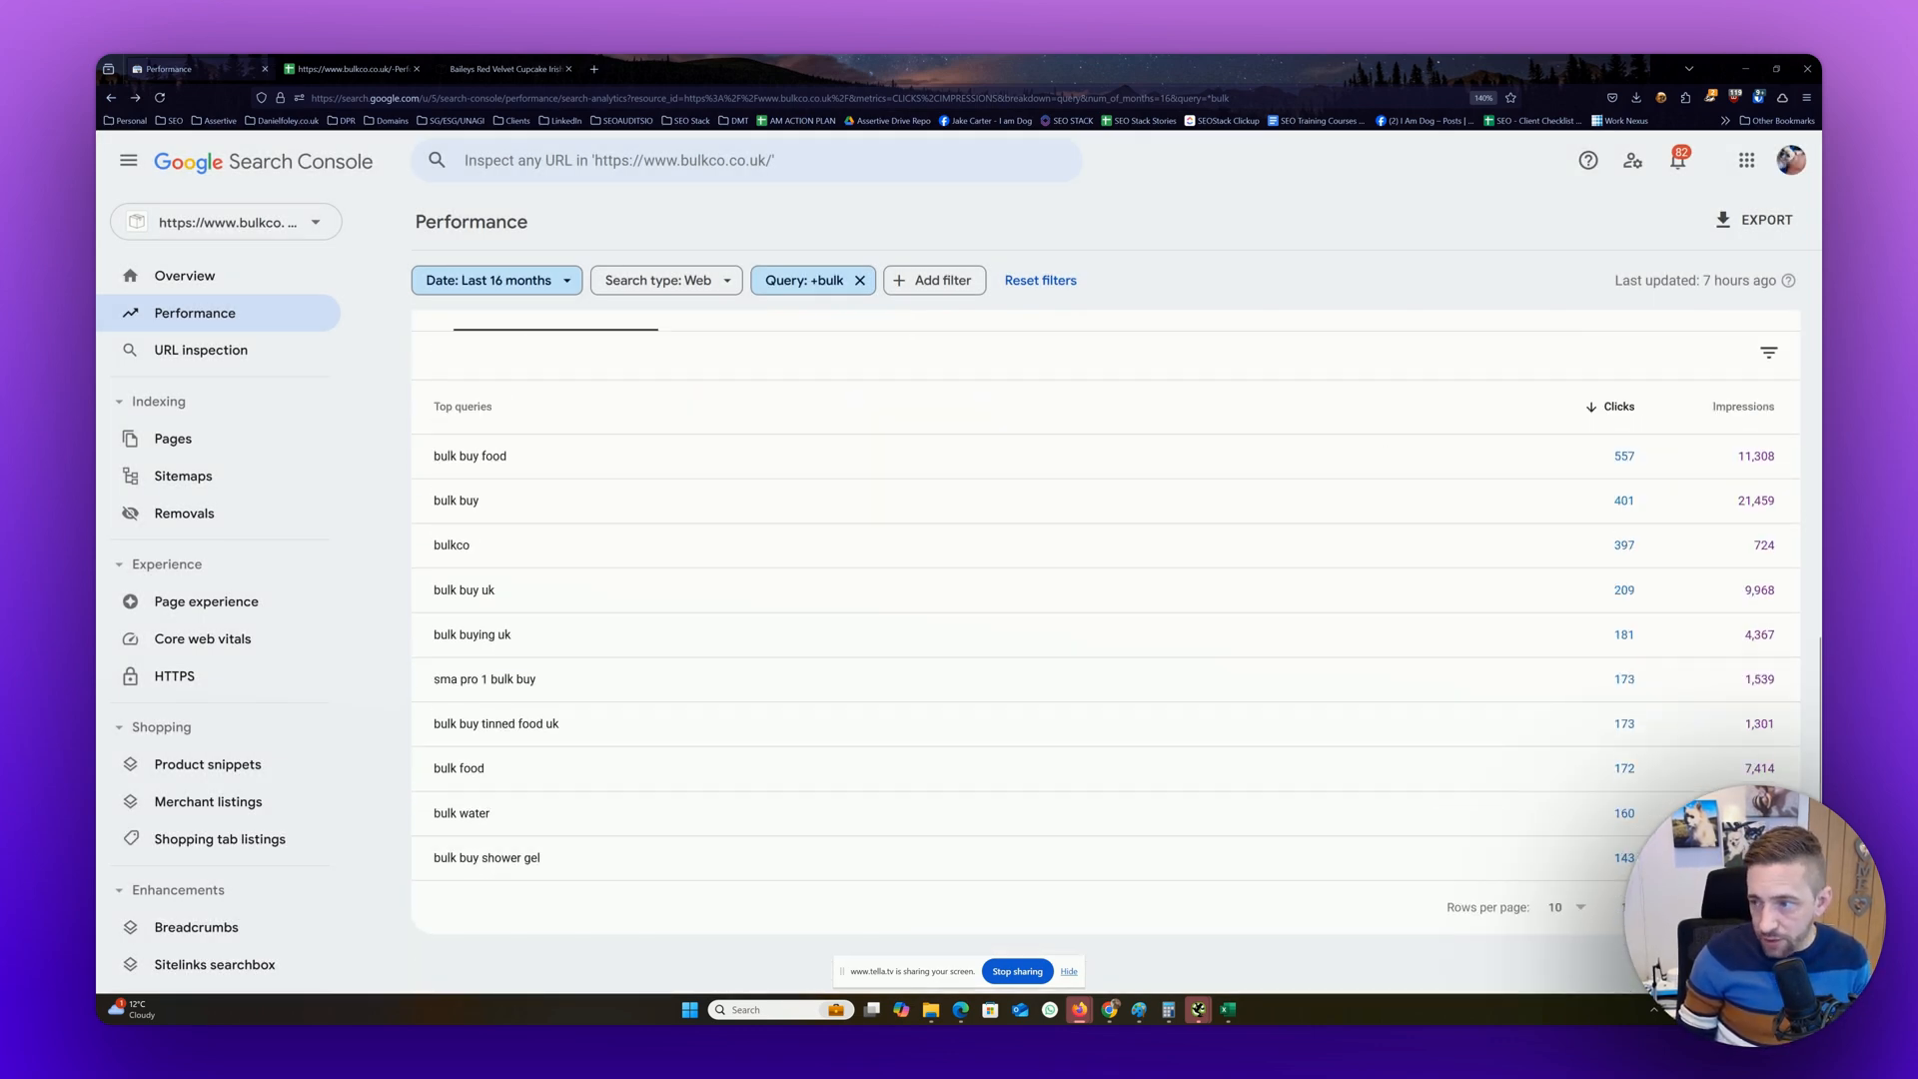
pyautogui.scroll(5, 1099, 599)
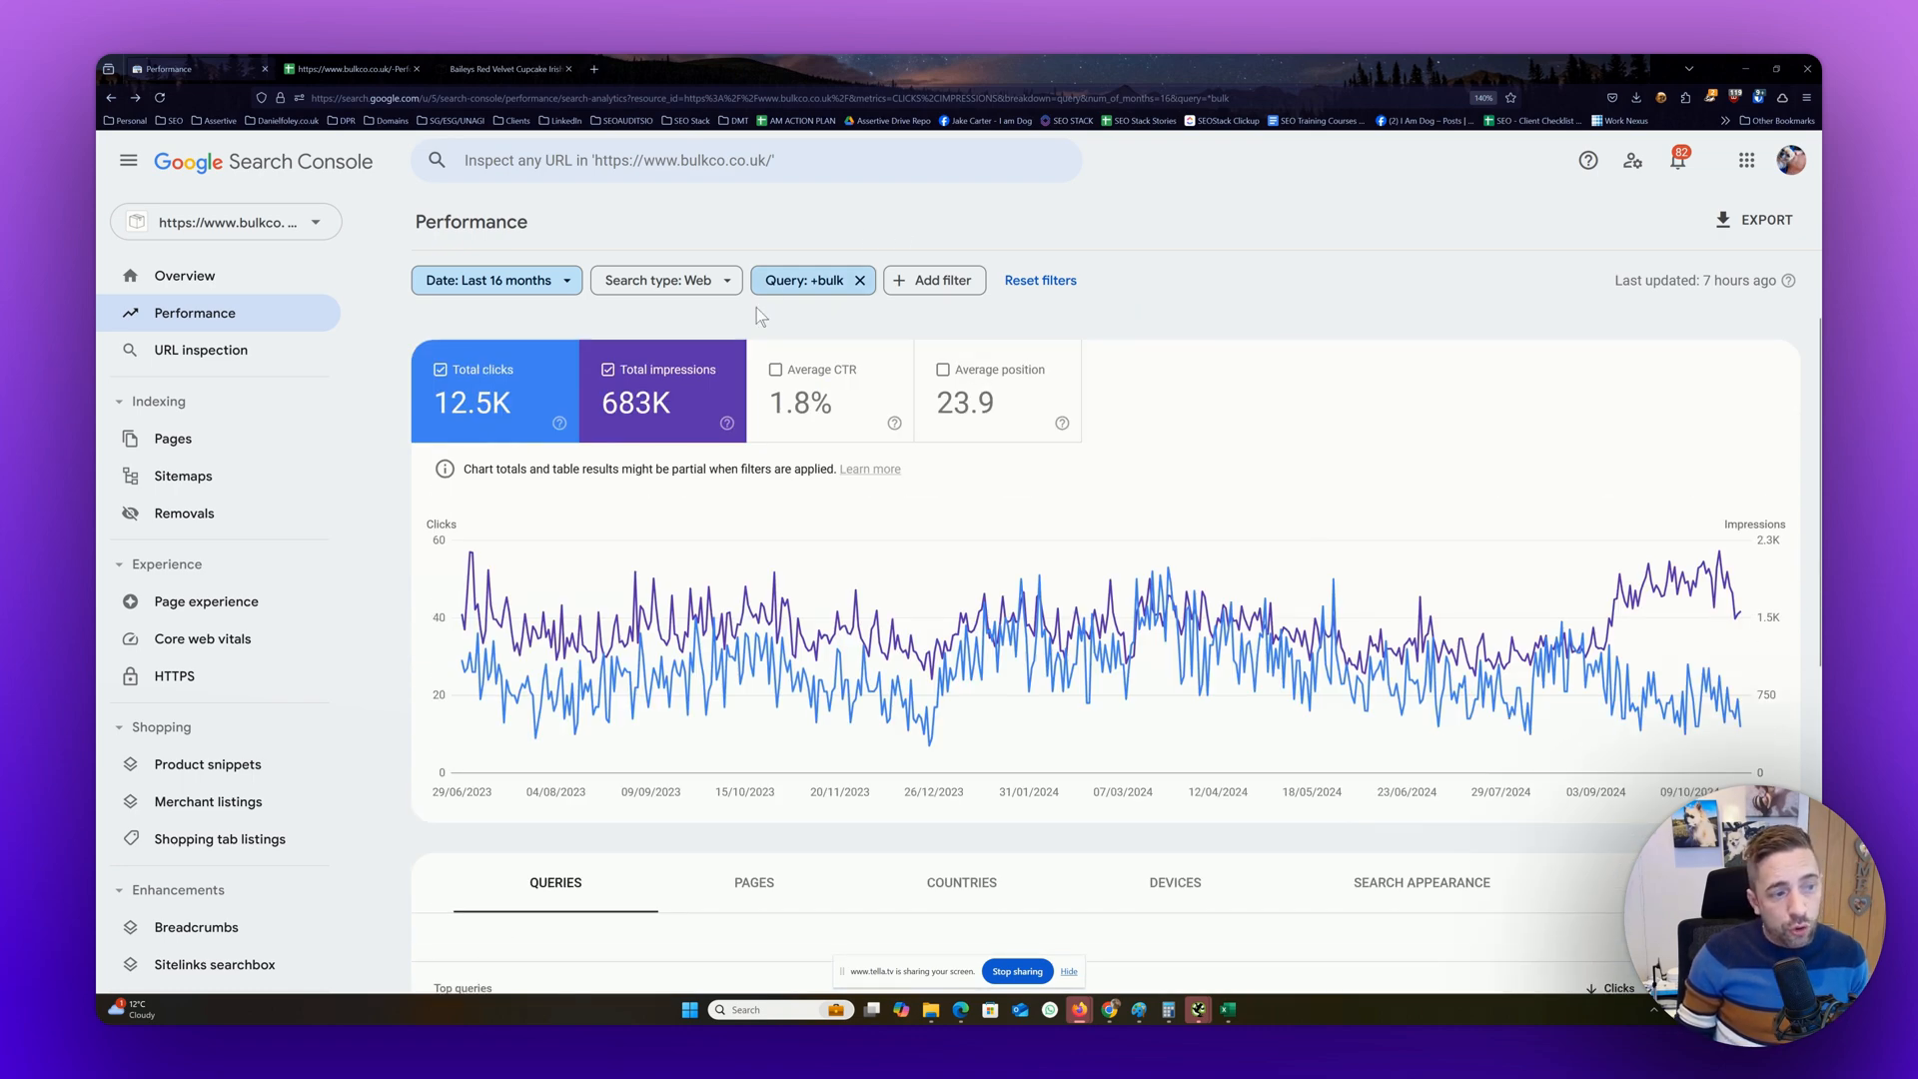
# Narrow the query filter to queries containing bulk buy and review the resulting top queries
pyautogui.click(765, 298)
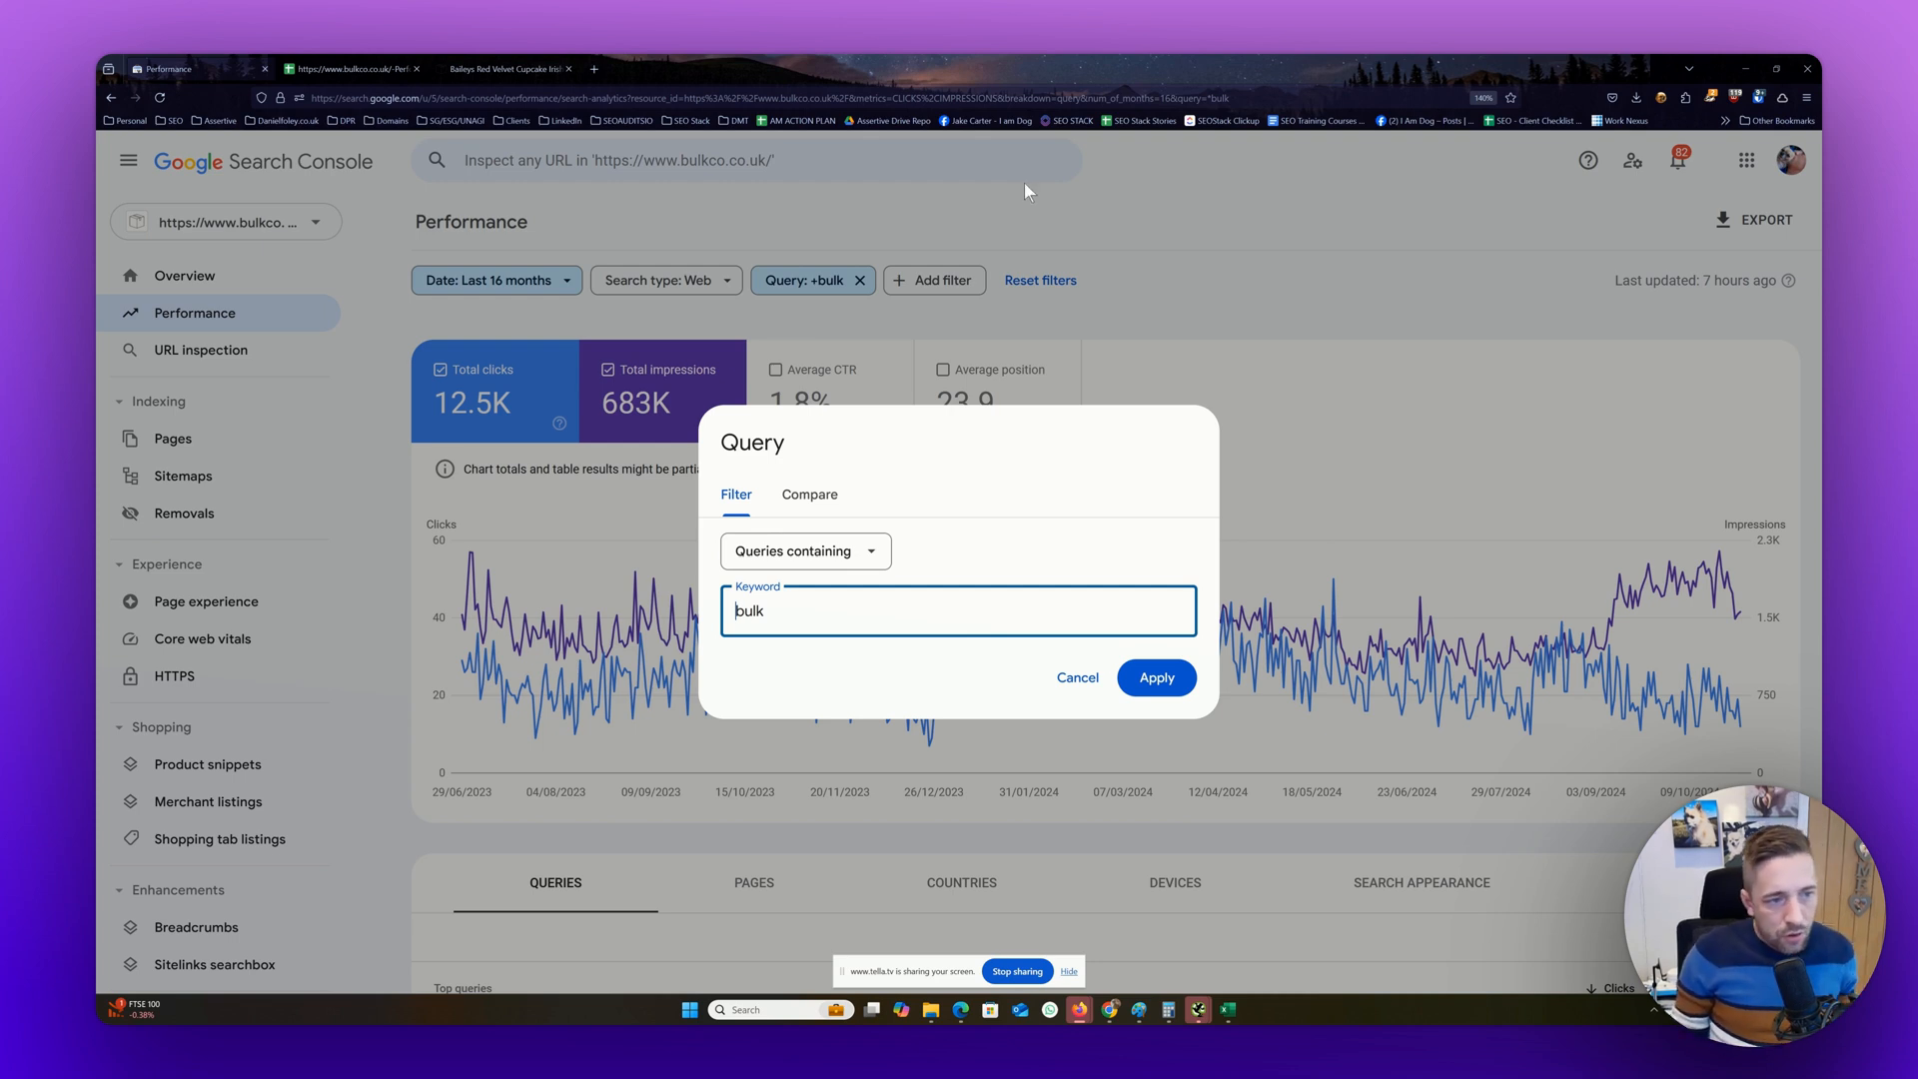
pyautogui.click(1220, 249)
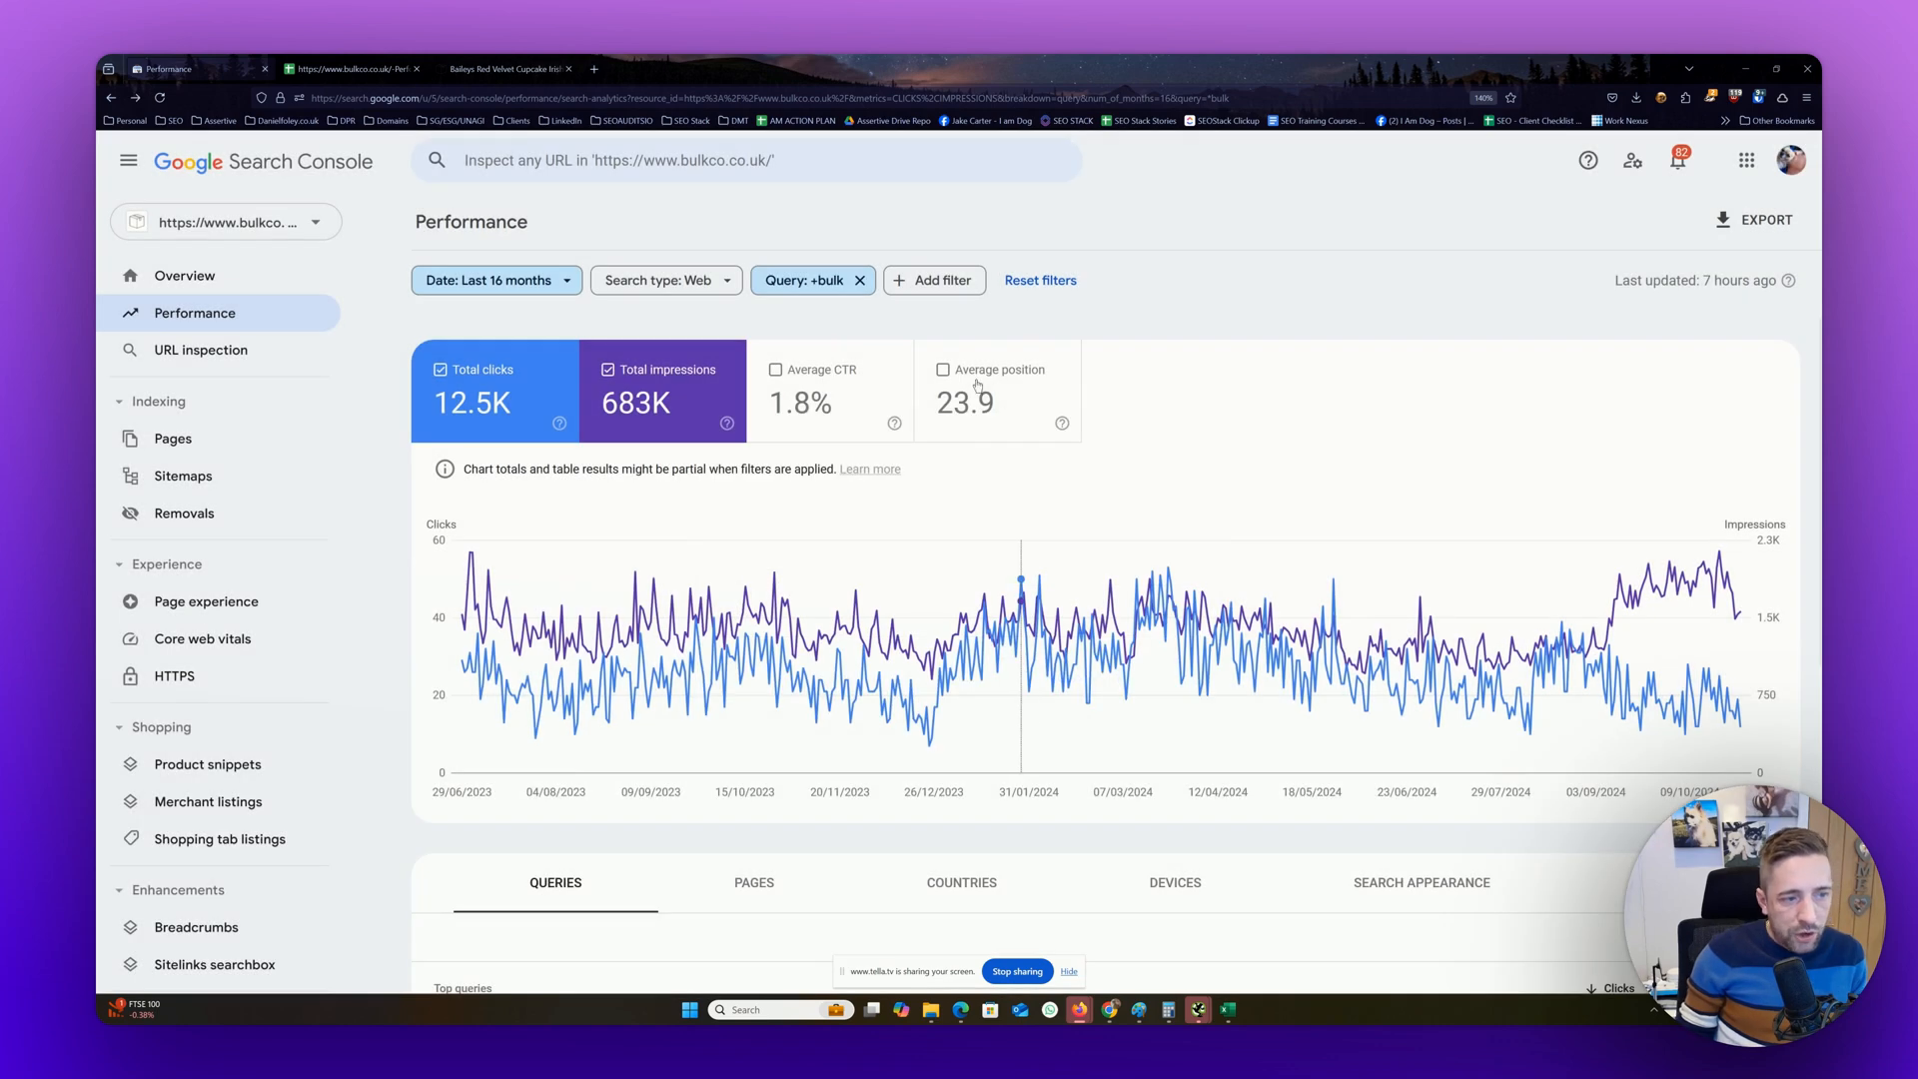
pyautogui.scroll(-5, 977, 386)
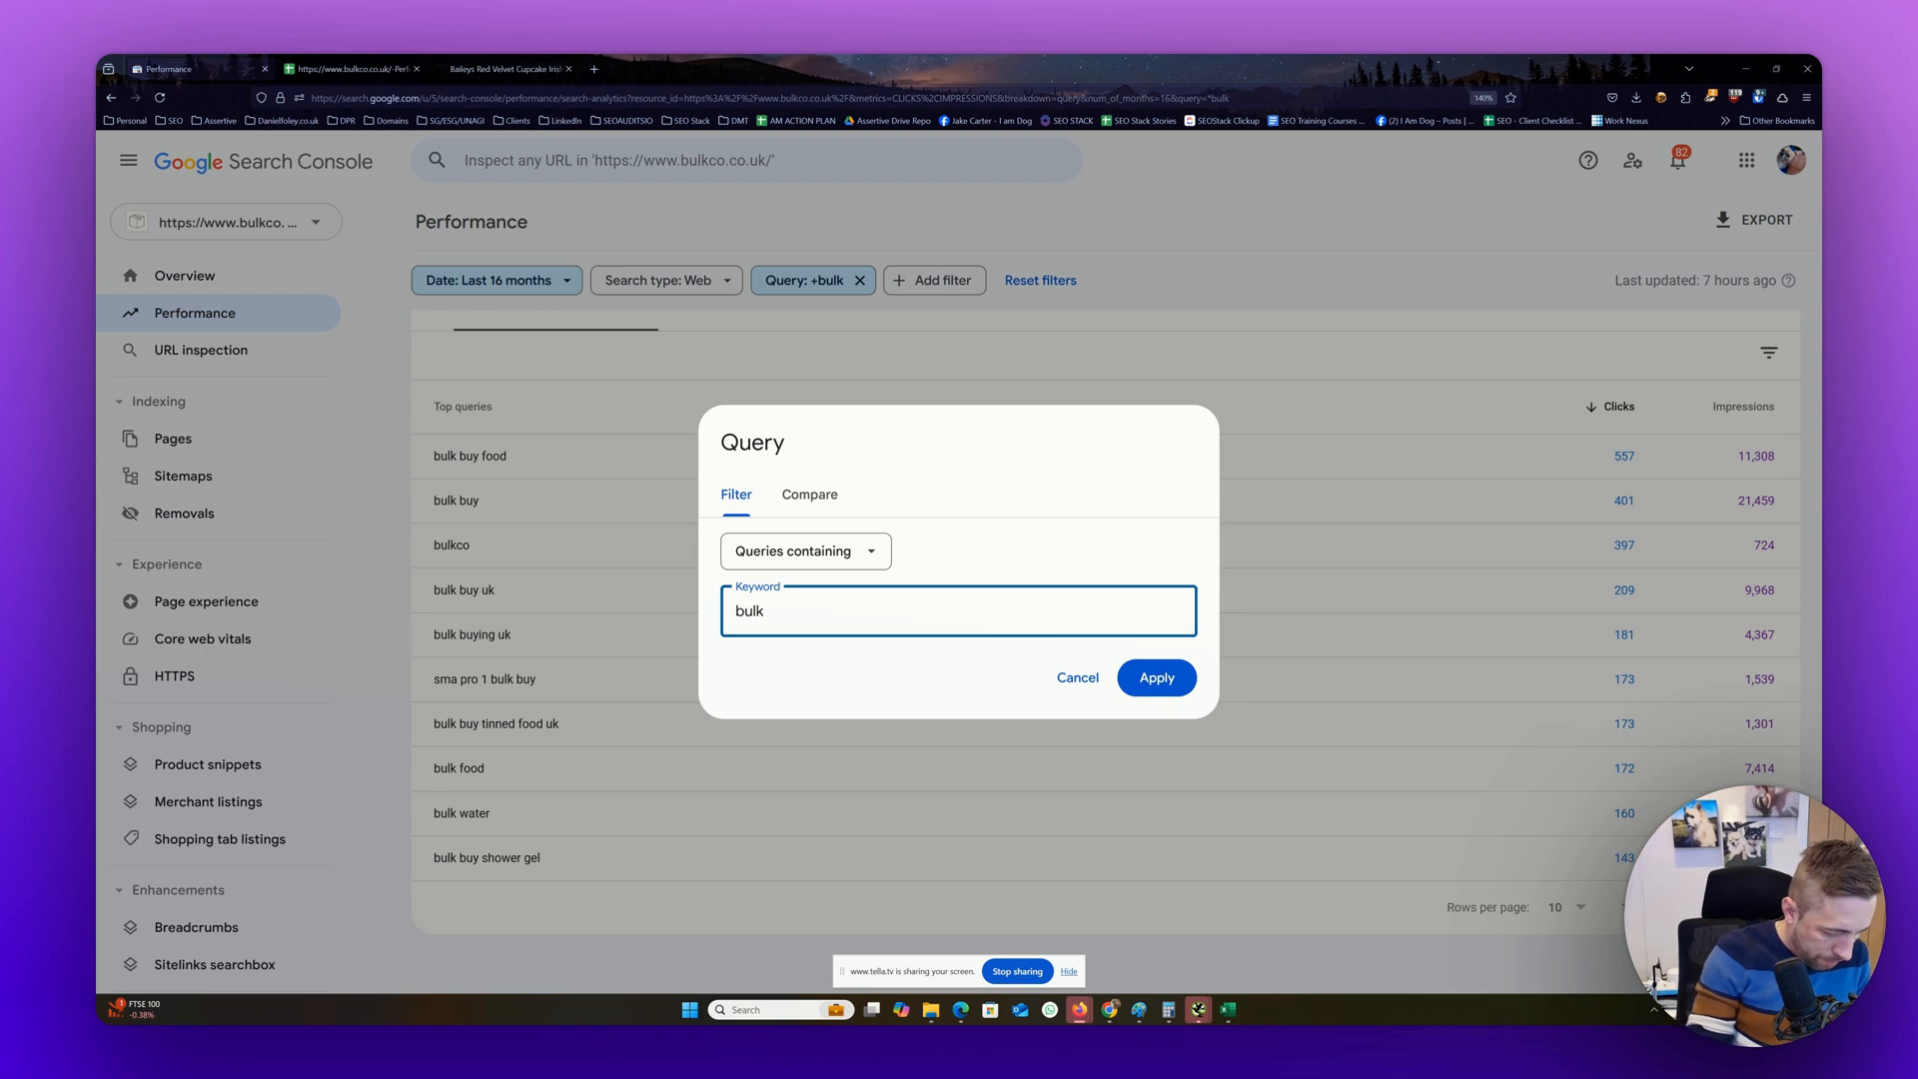
pyautogui.write('buy')
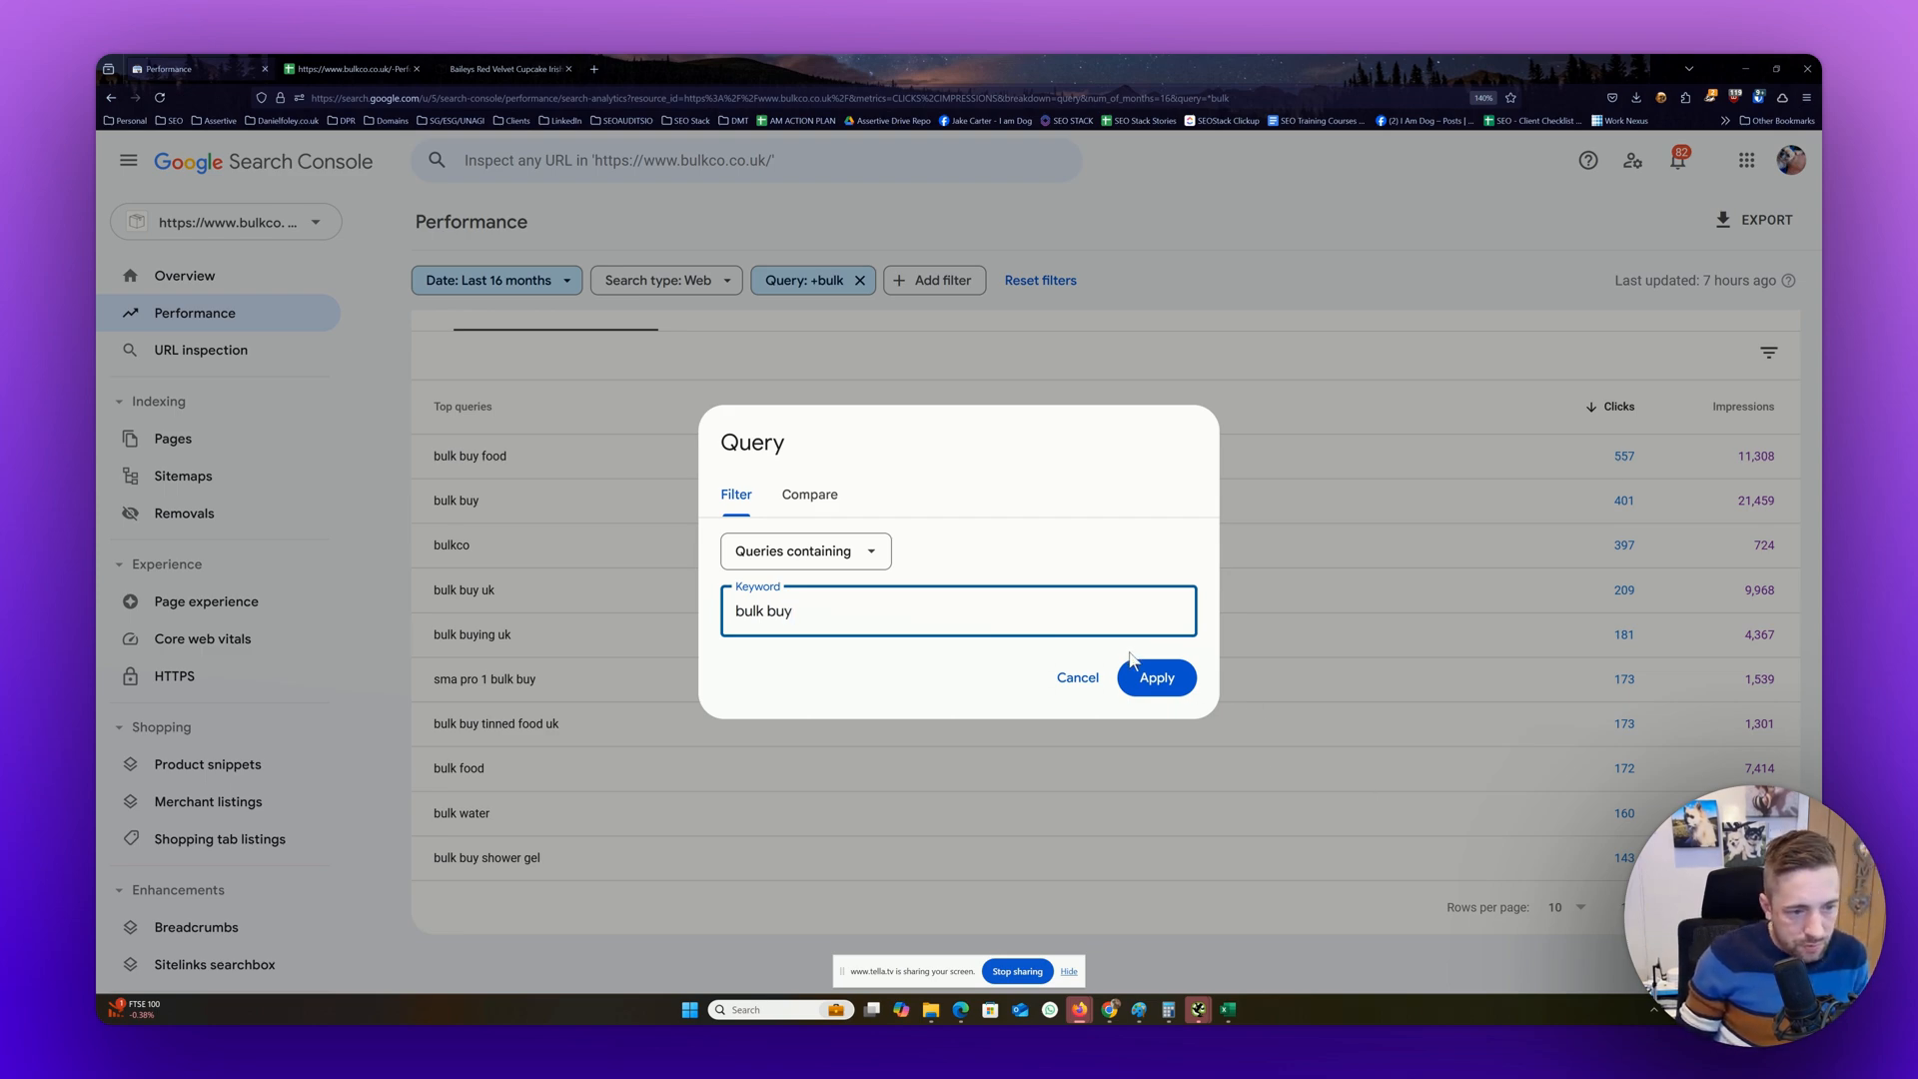
pyautogui.click(1141, 682)
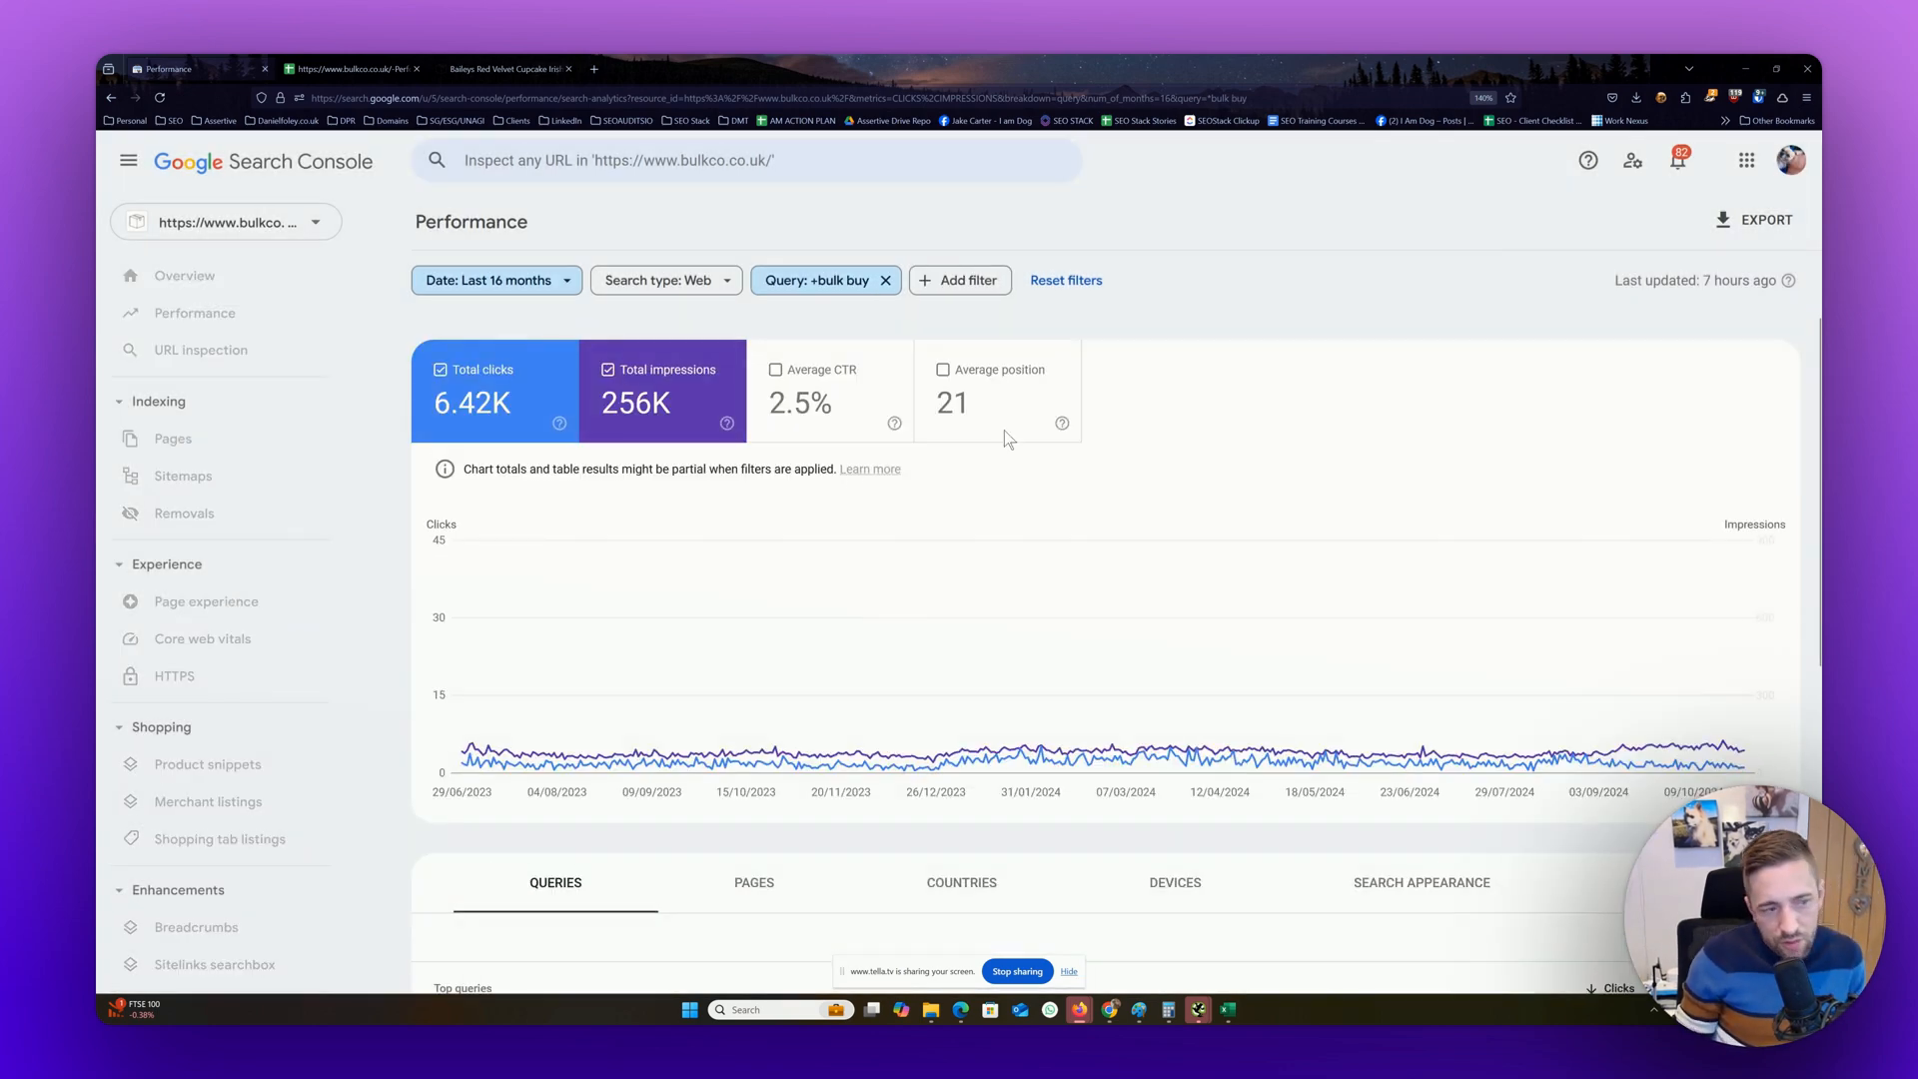
pyautogui.scroll(-5, 1004, 429)
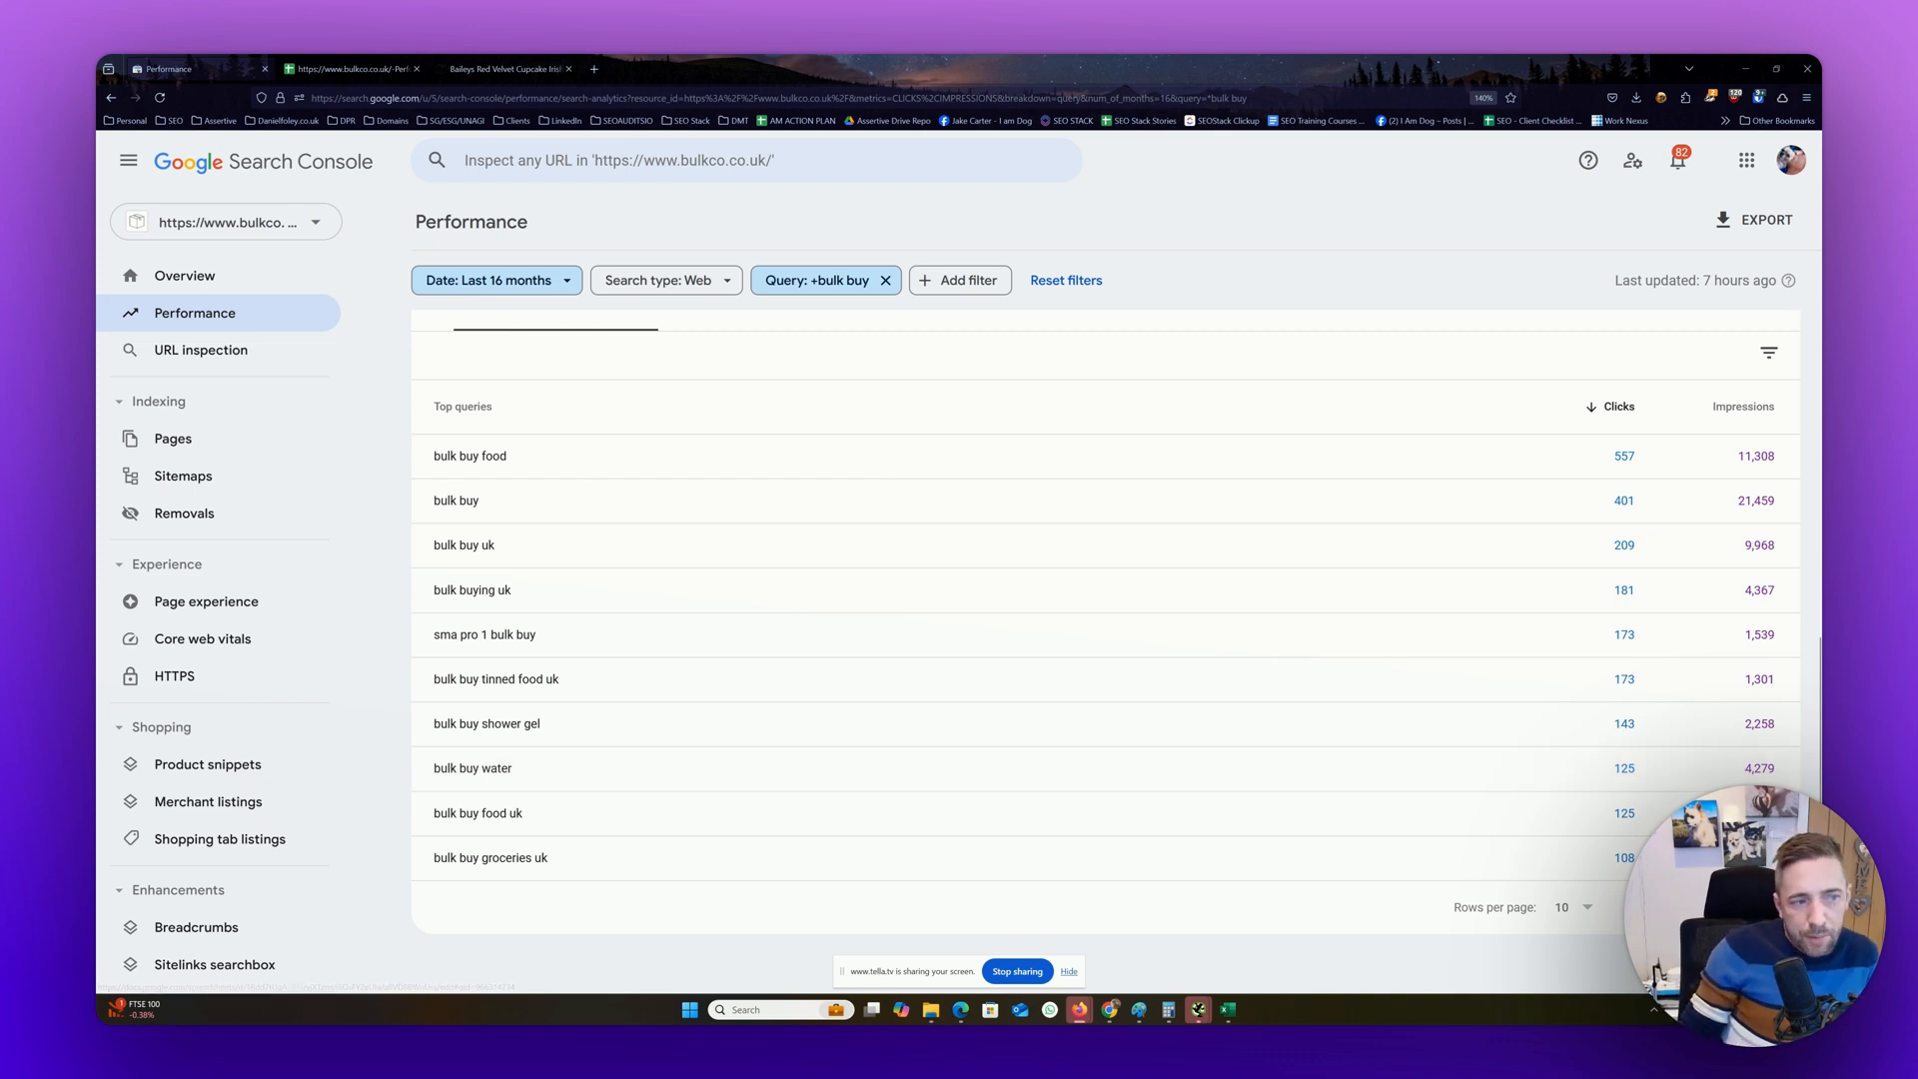
# Remove the query filter from the performance report
pyautogui.click(886, 280)
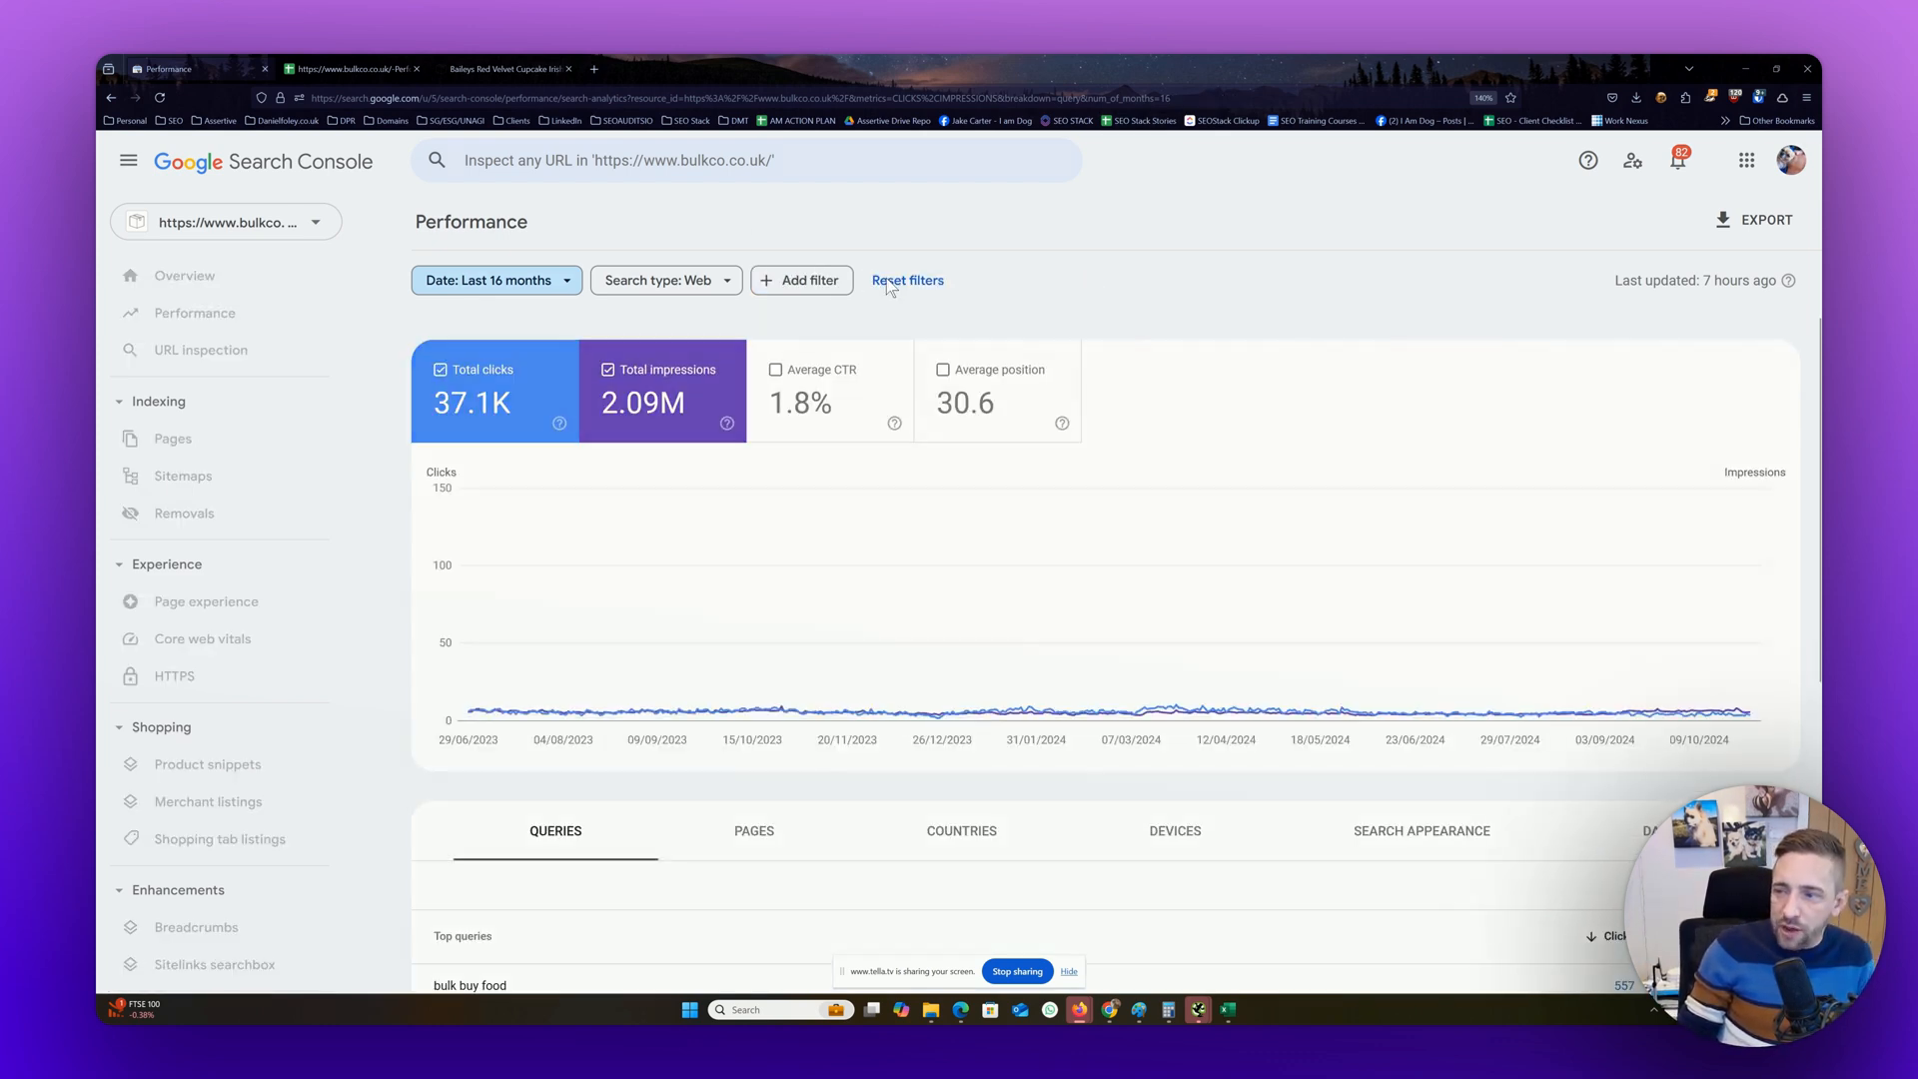
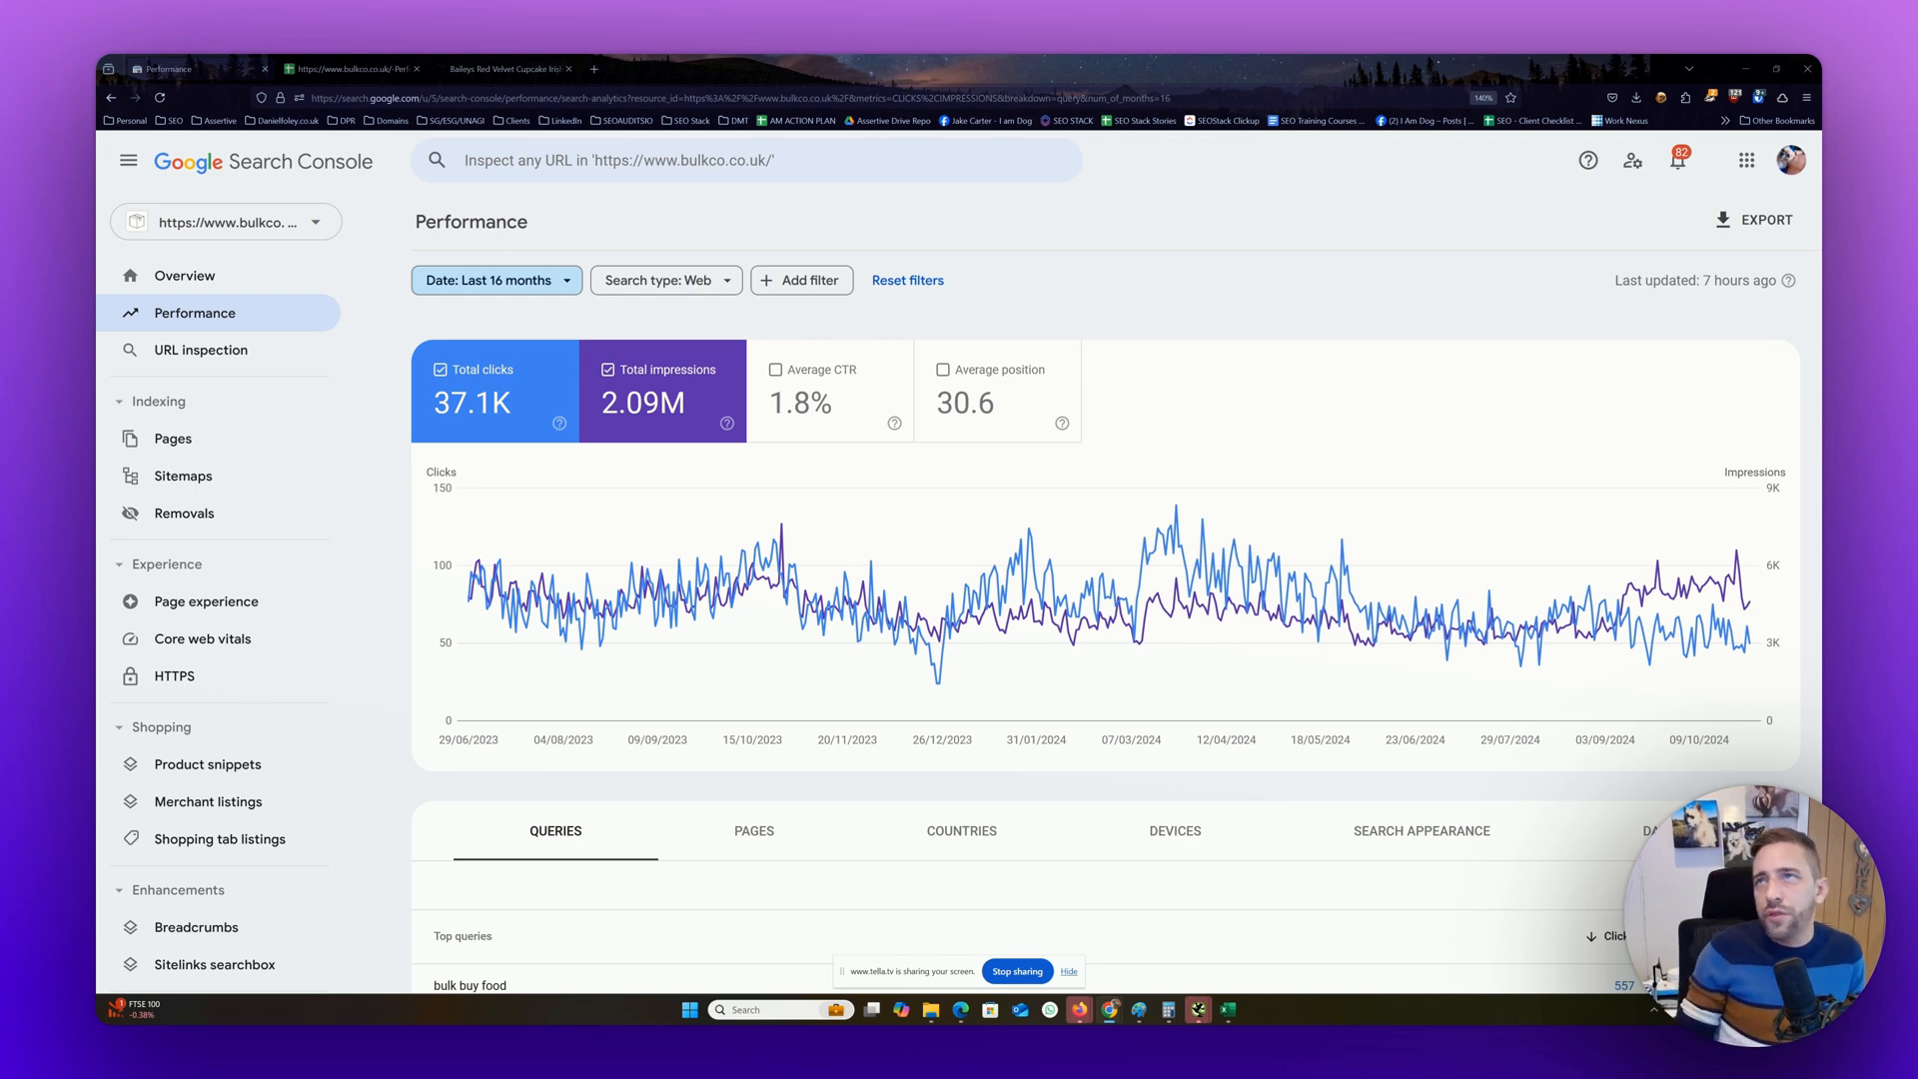
pyautogui.moveTo(1821, 160); pyautogui.dragTo(1259, 127)
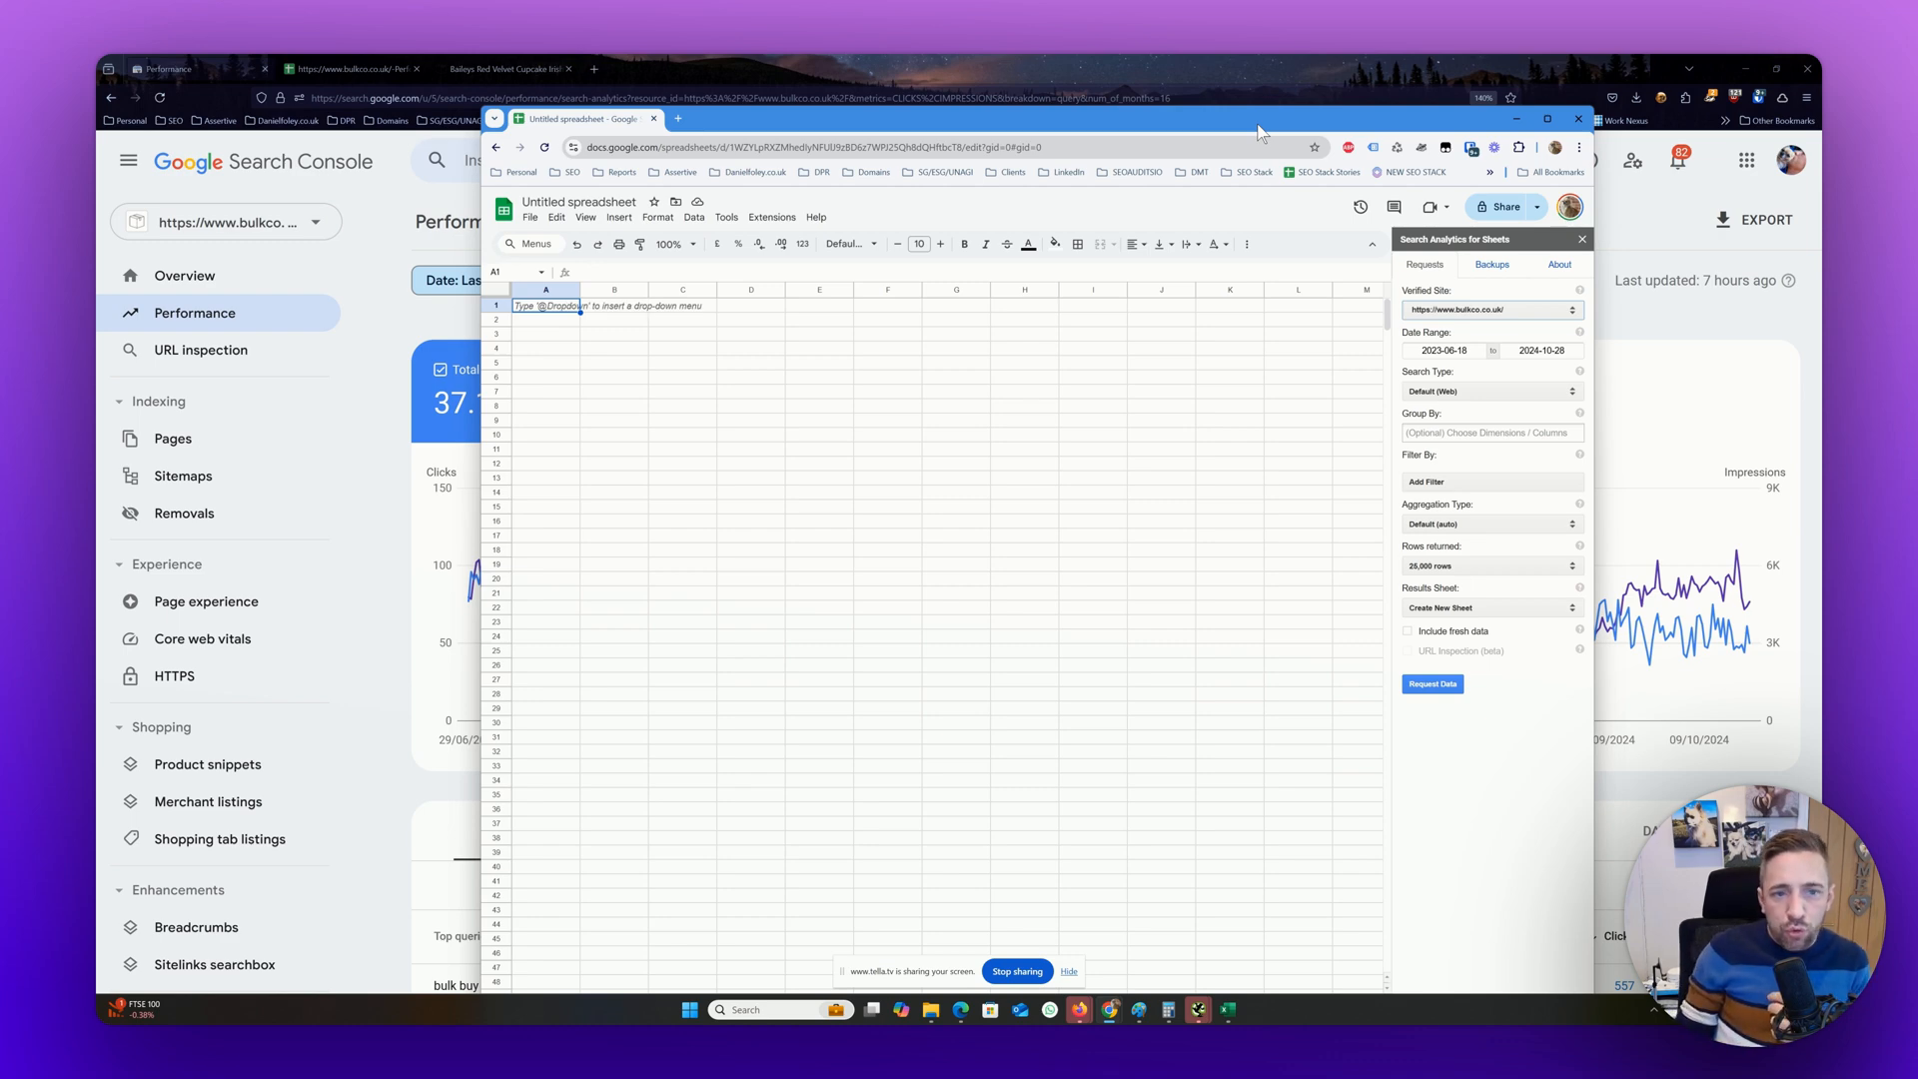
pyautogui.moveTo(1248, 133); pyautogui.dragTo(1821, 130)
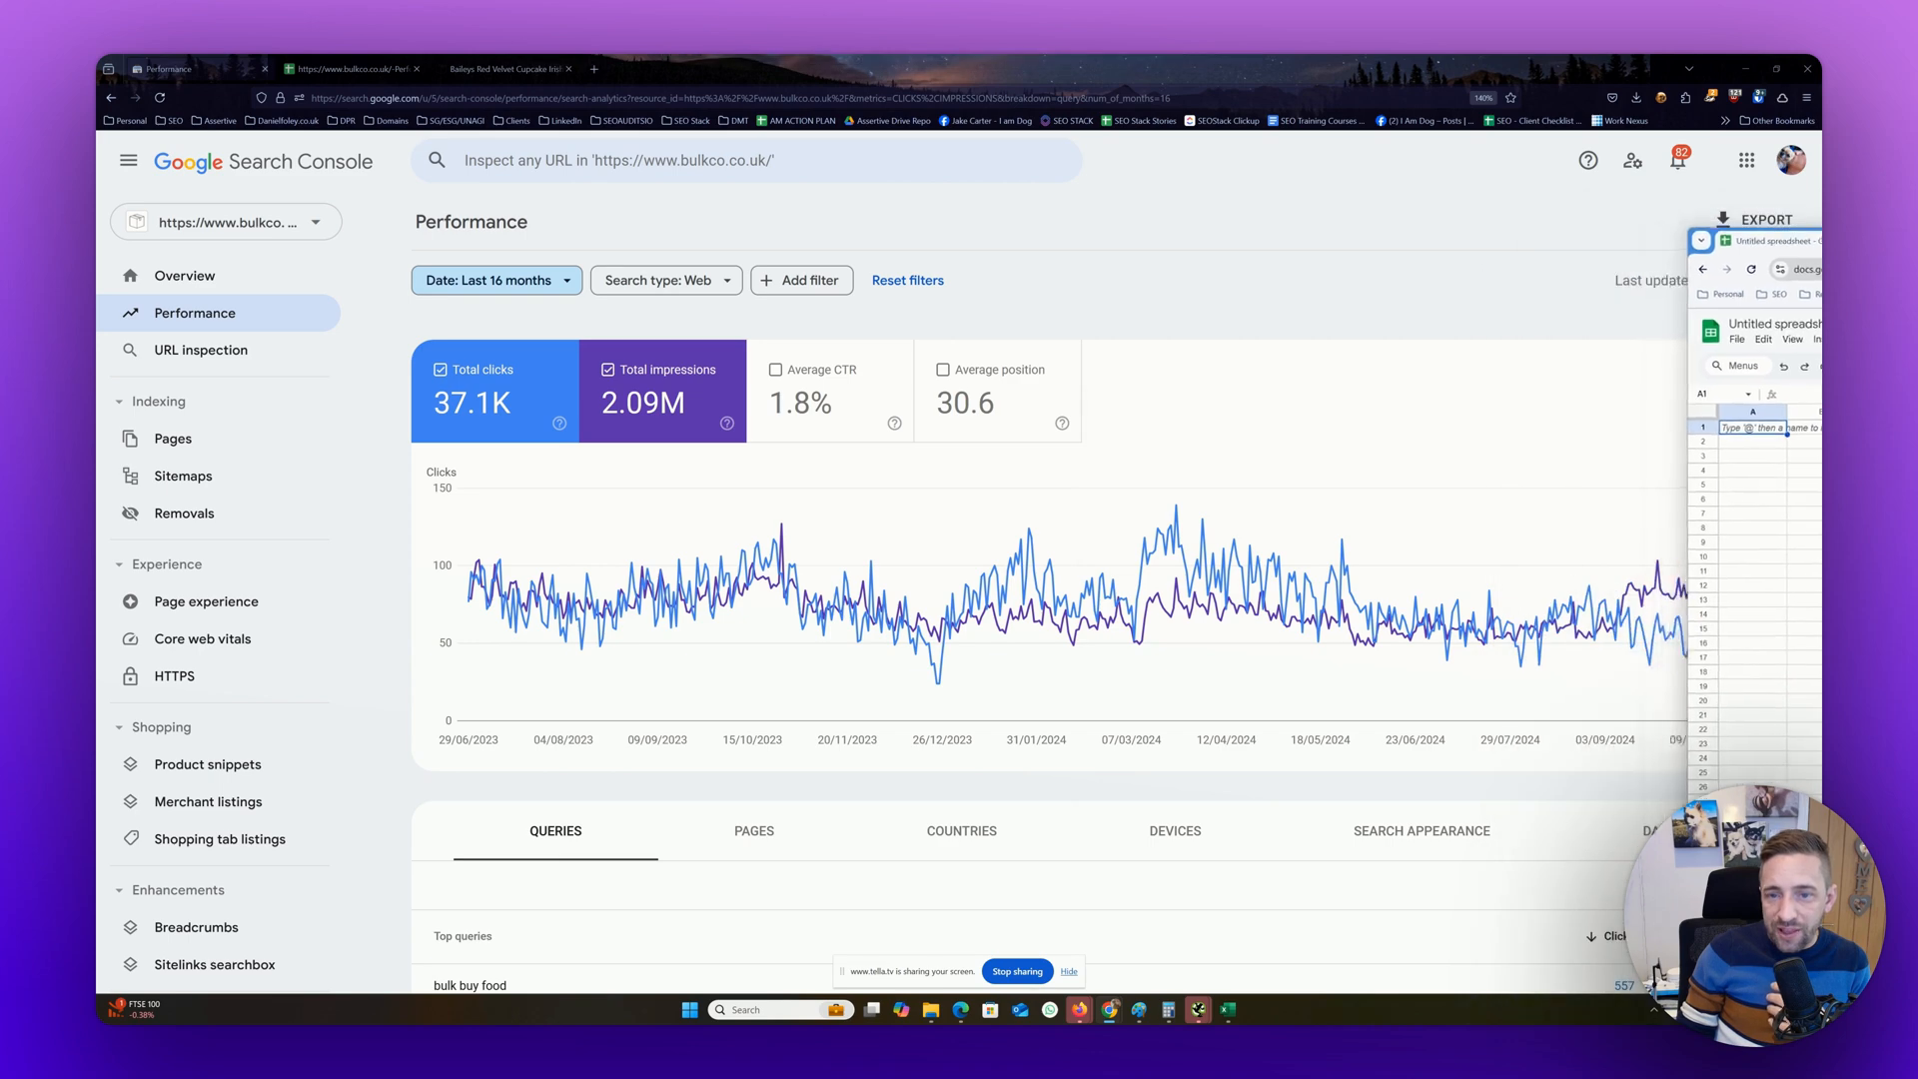
pyautogui.scroll(-3, 159, 669)
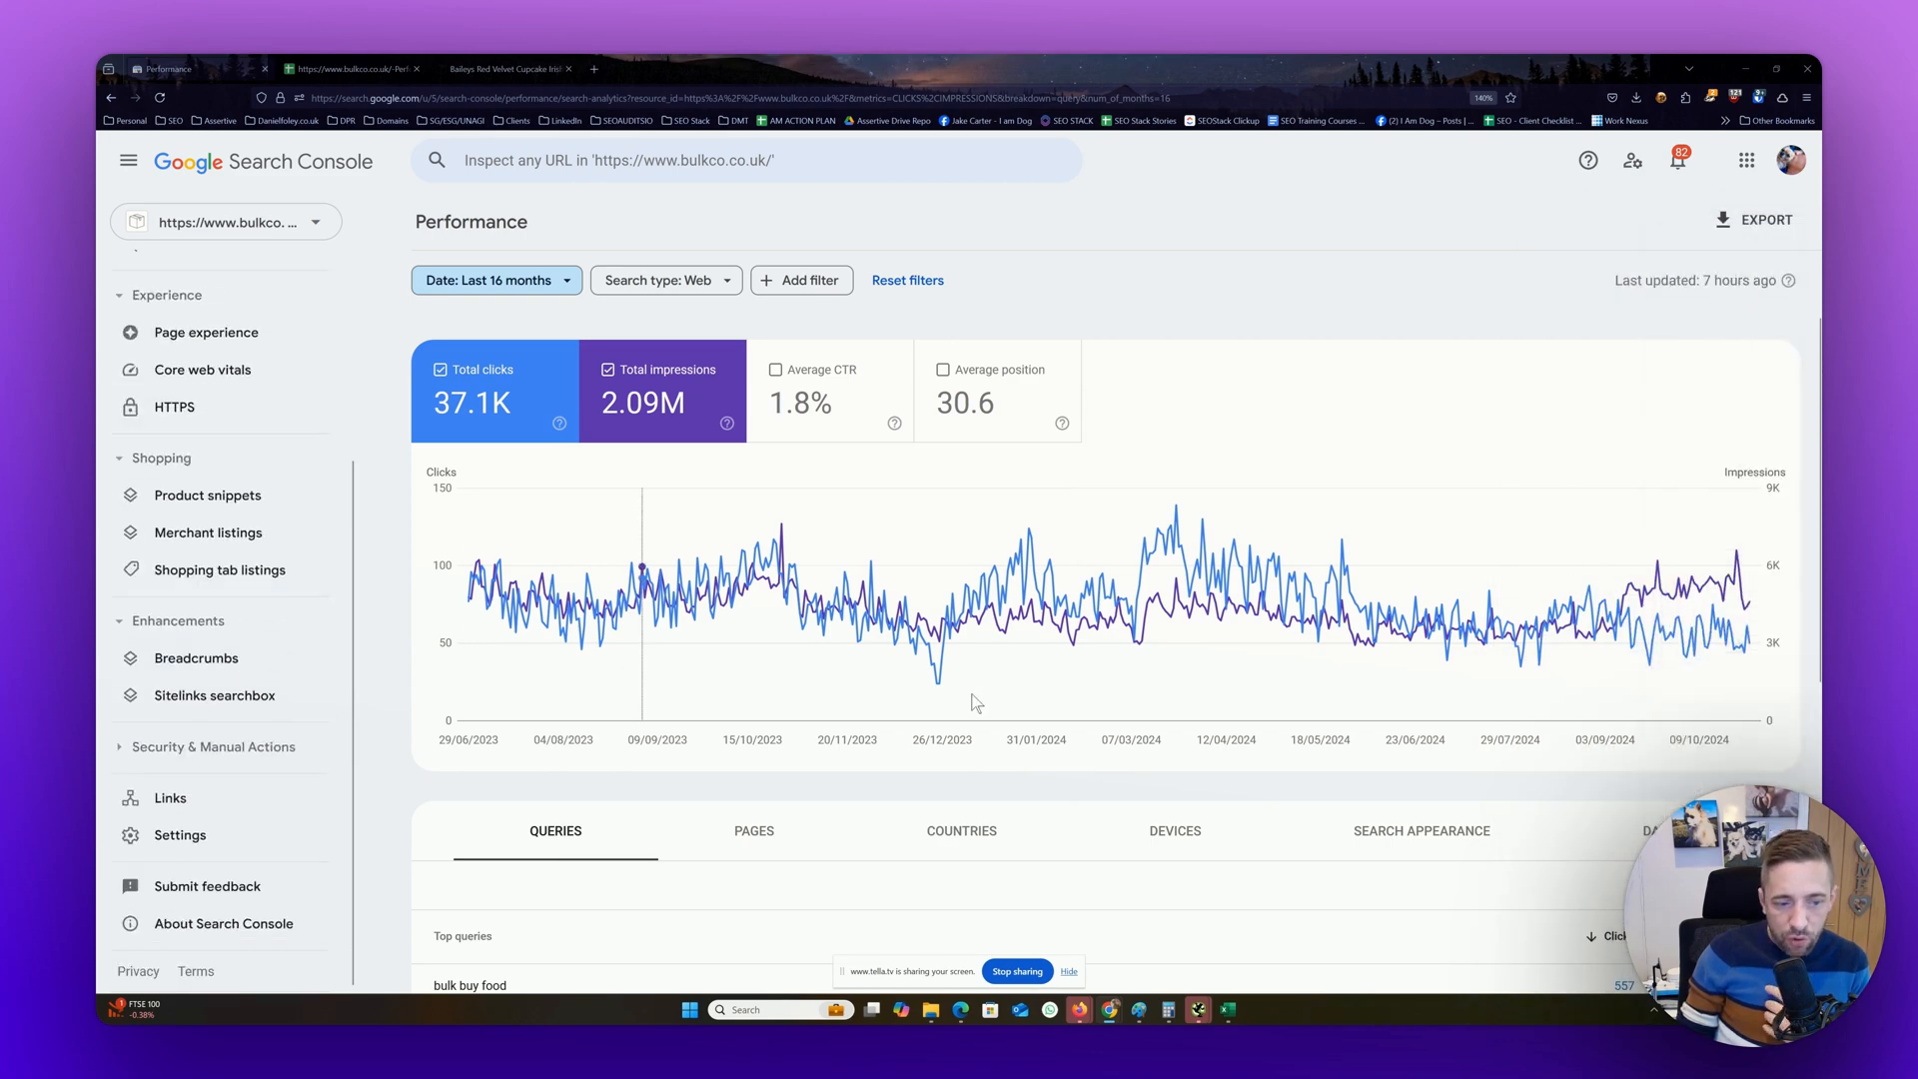
pyautogui.scroll(-5, 1024, 693)
pyautogui.scroll(5, 1015, 692)
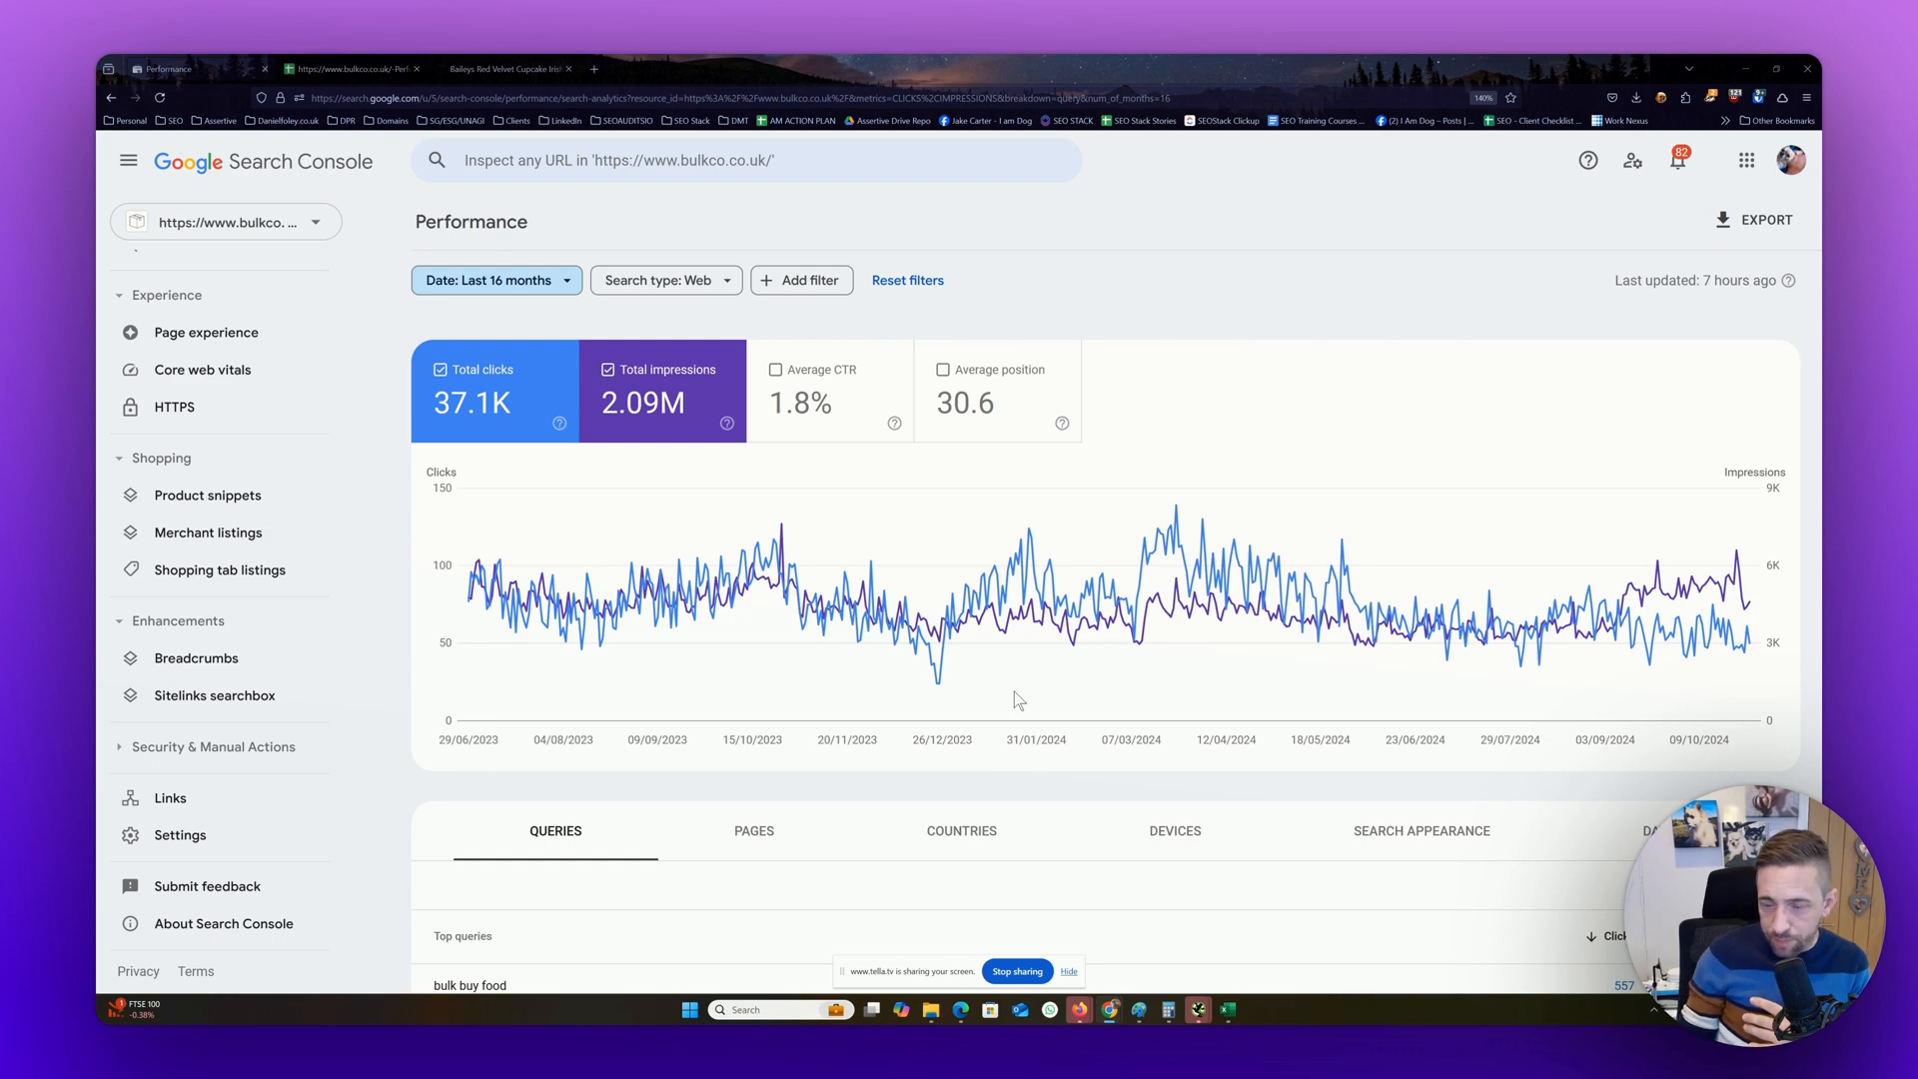
# Switch to the untitled Google Sheets spreadsheet and look up the Search Analytics for Sheets add-on in the Google Workspace Marketplace
pyautogui.moveTo(1821, 214); pyautogui.dragTo(852, 198)
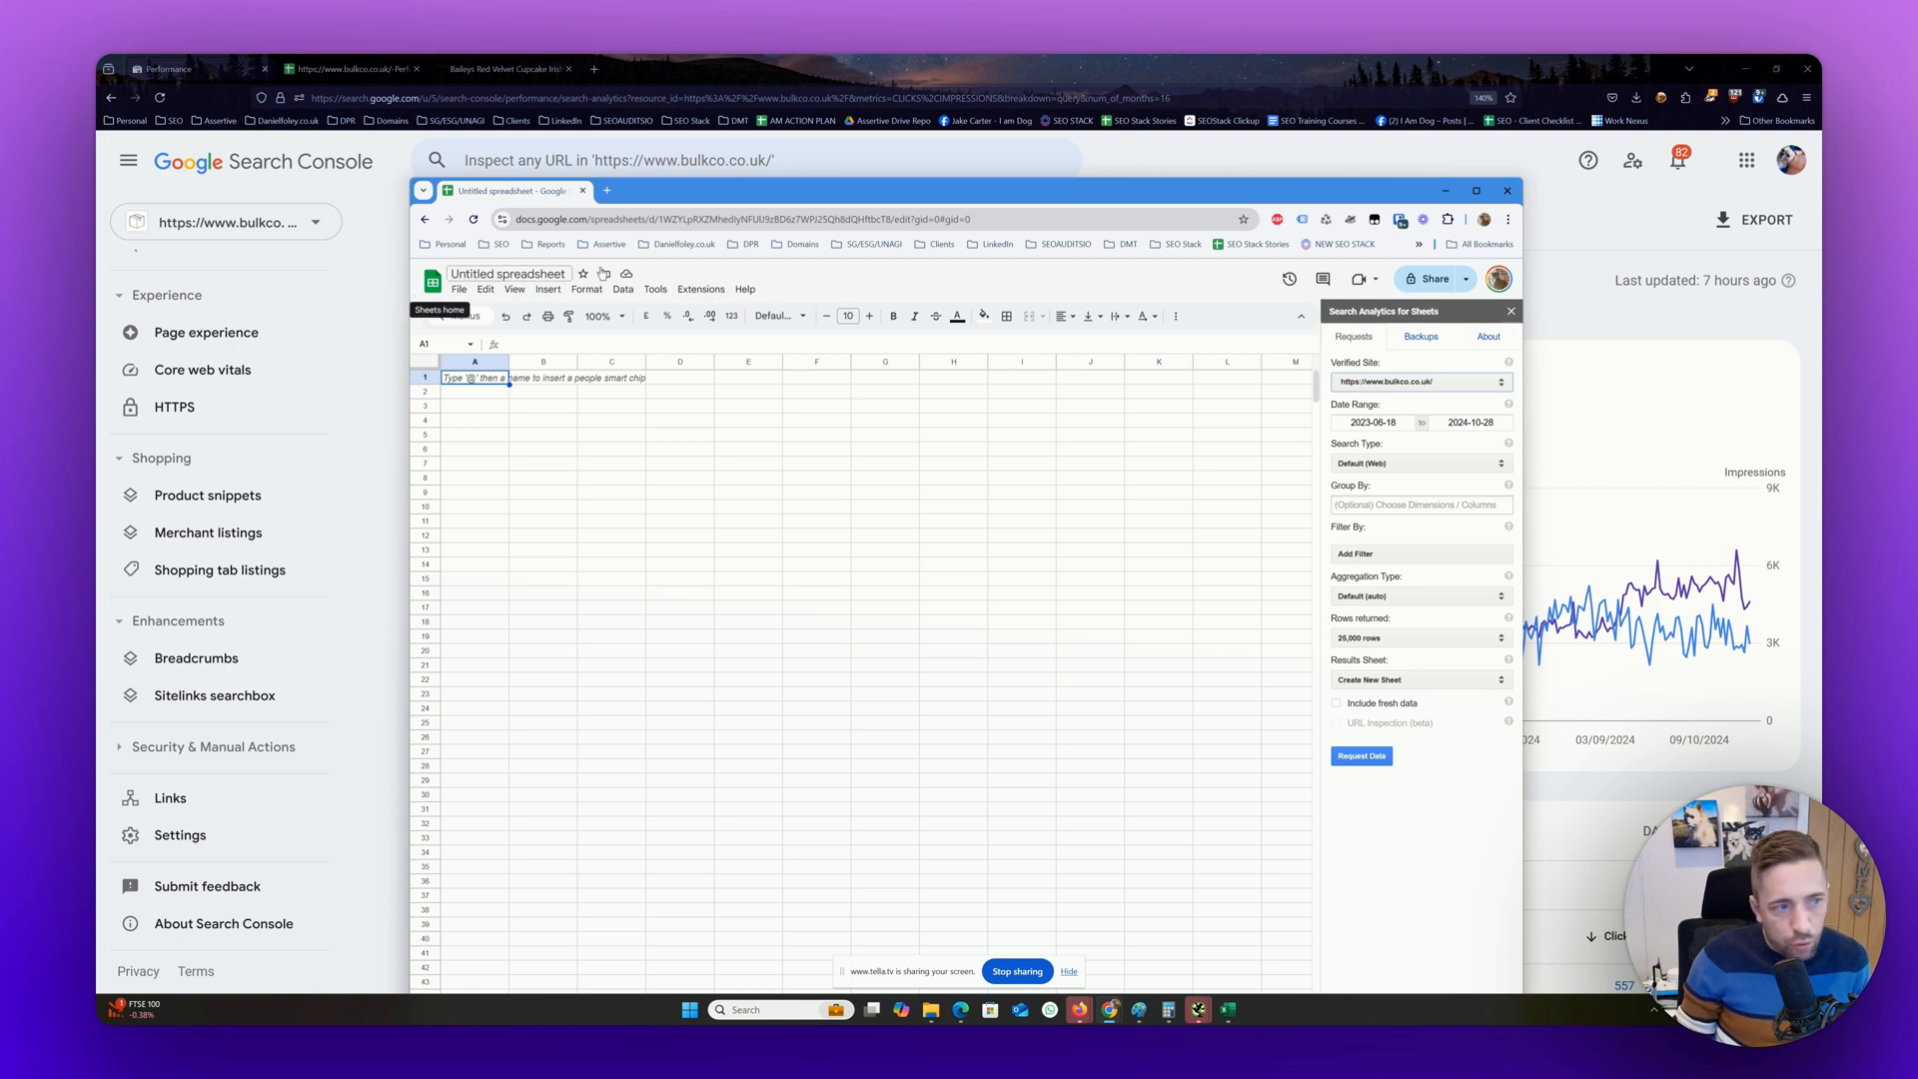
pyautogui.click(703, 290)
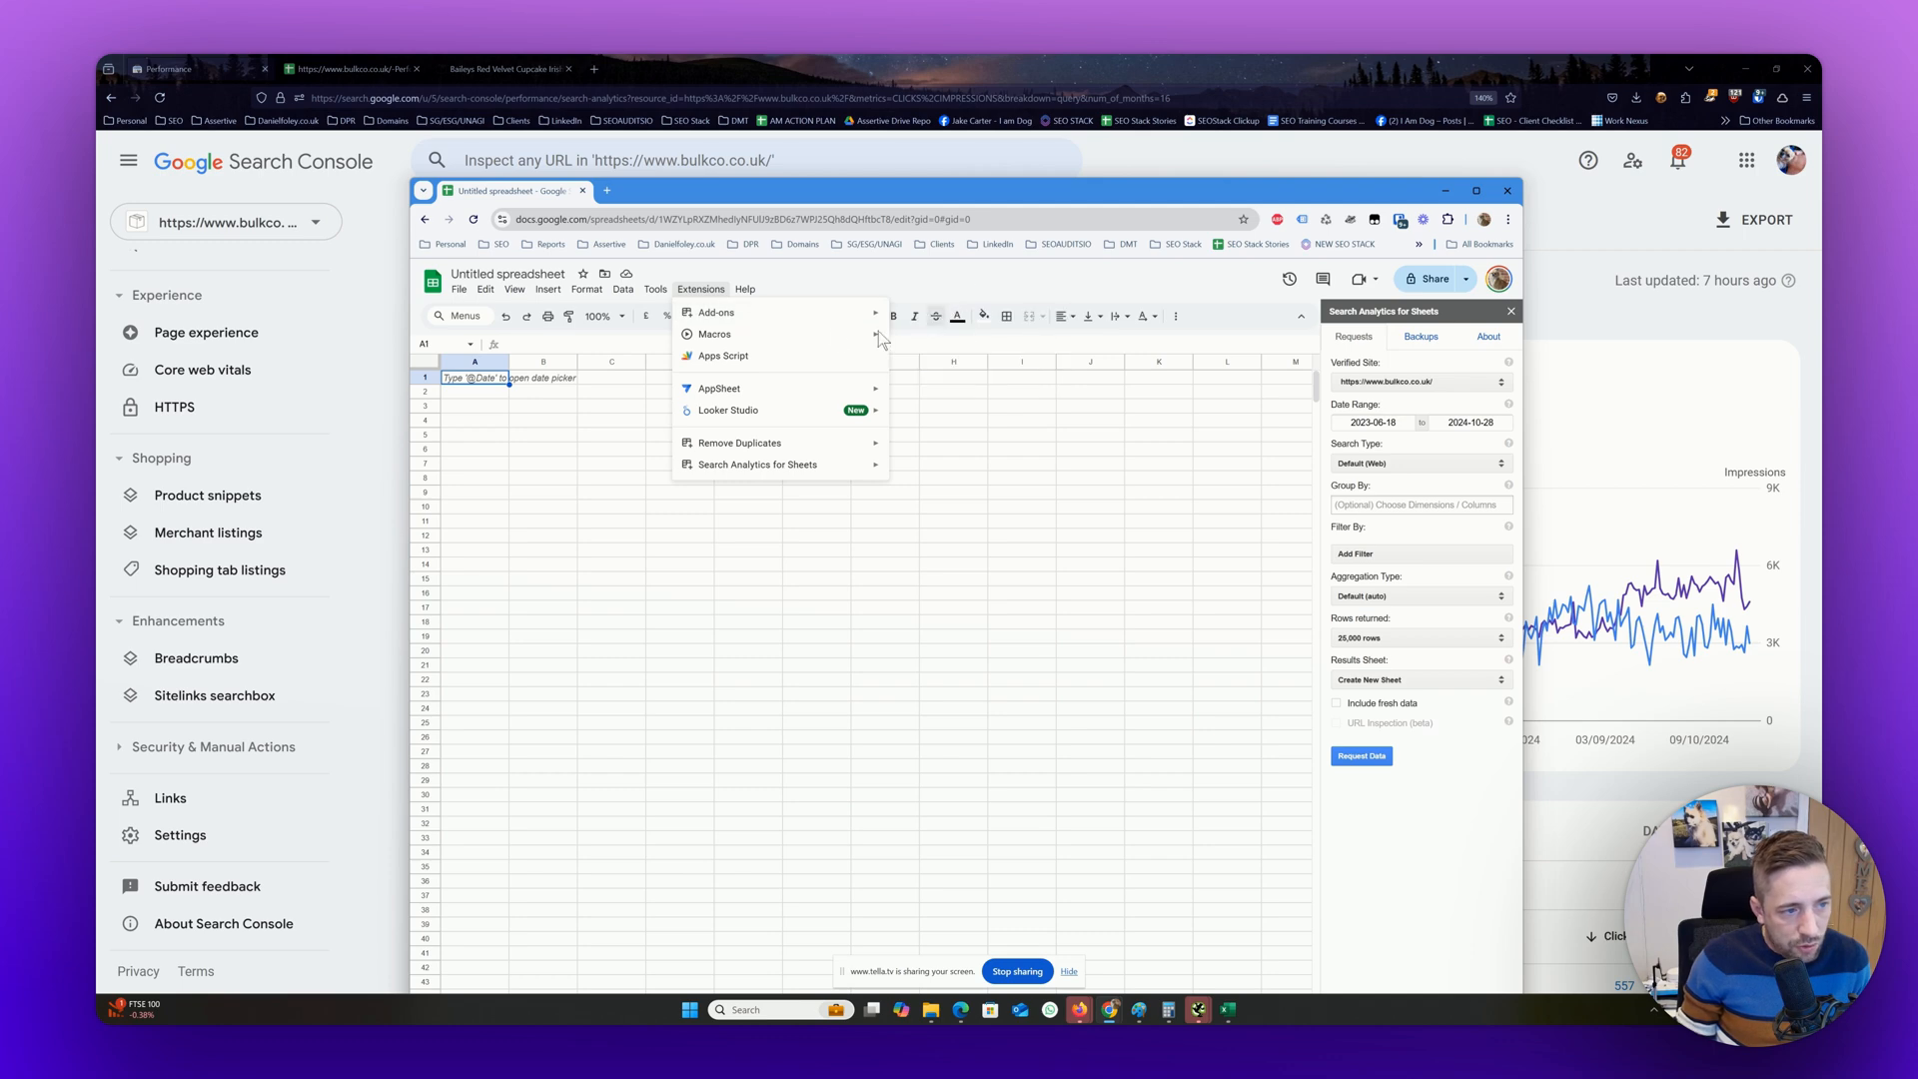
pyautogui.moveTo(842, 312)
pyautogui.click(929, 314)
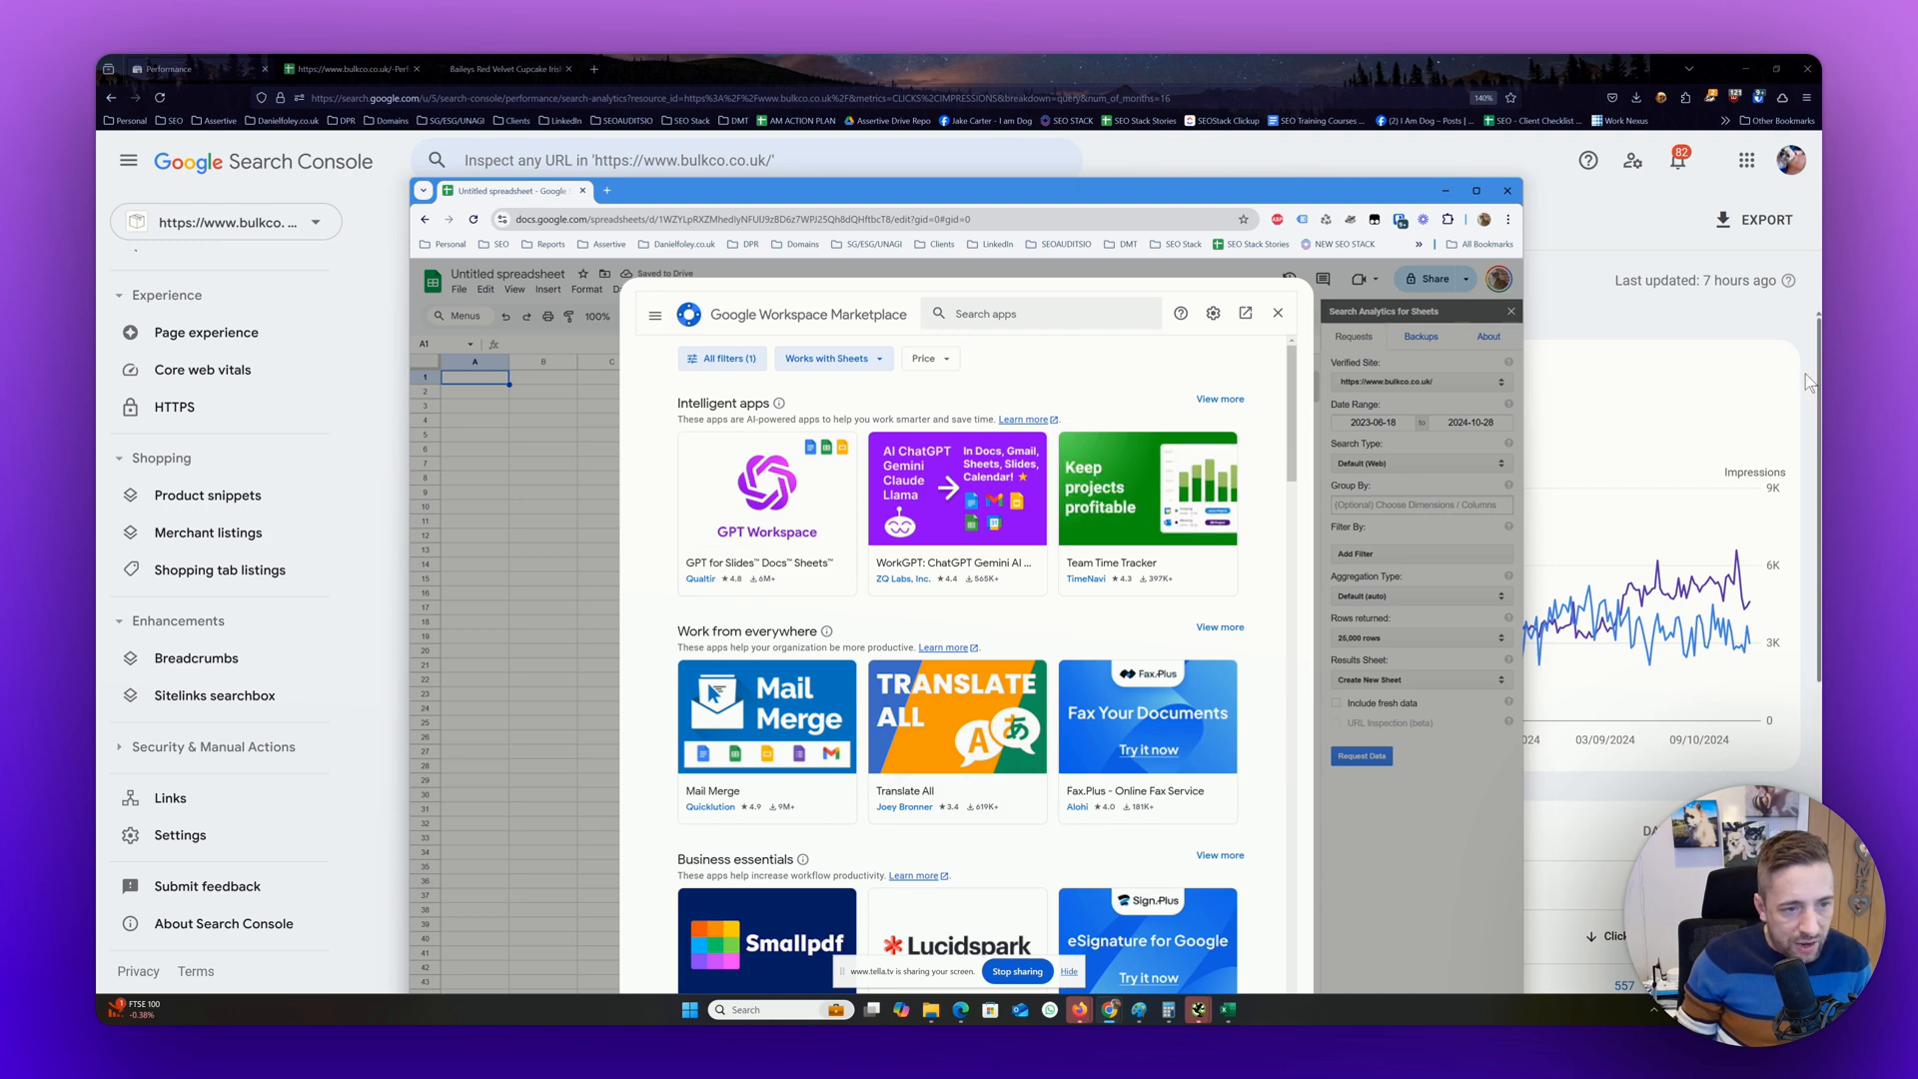
pyautogui.click(1029, 313)
pyautogui.write('searc')
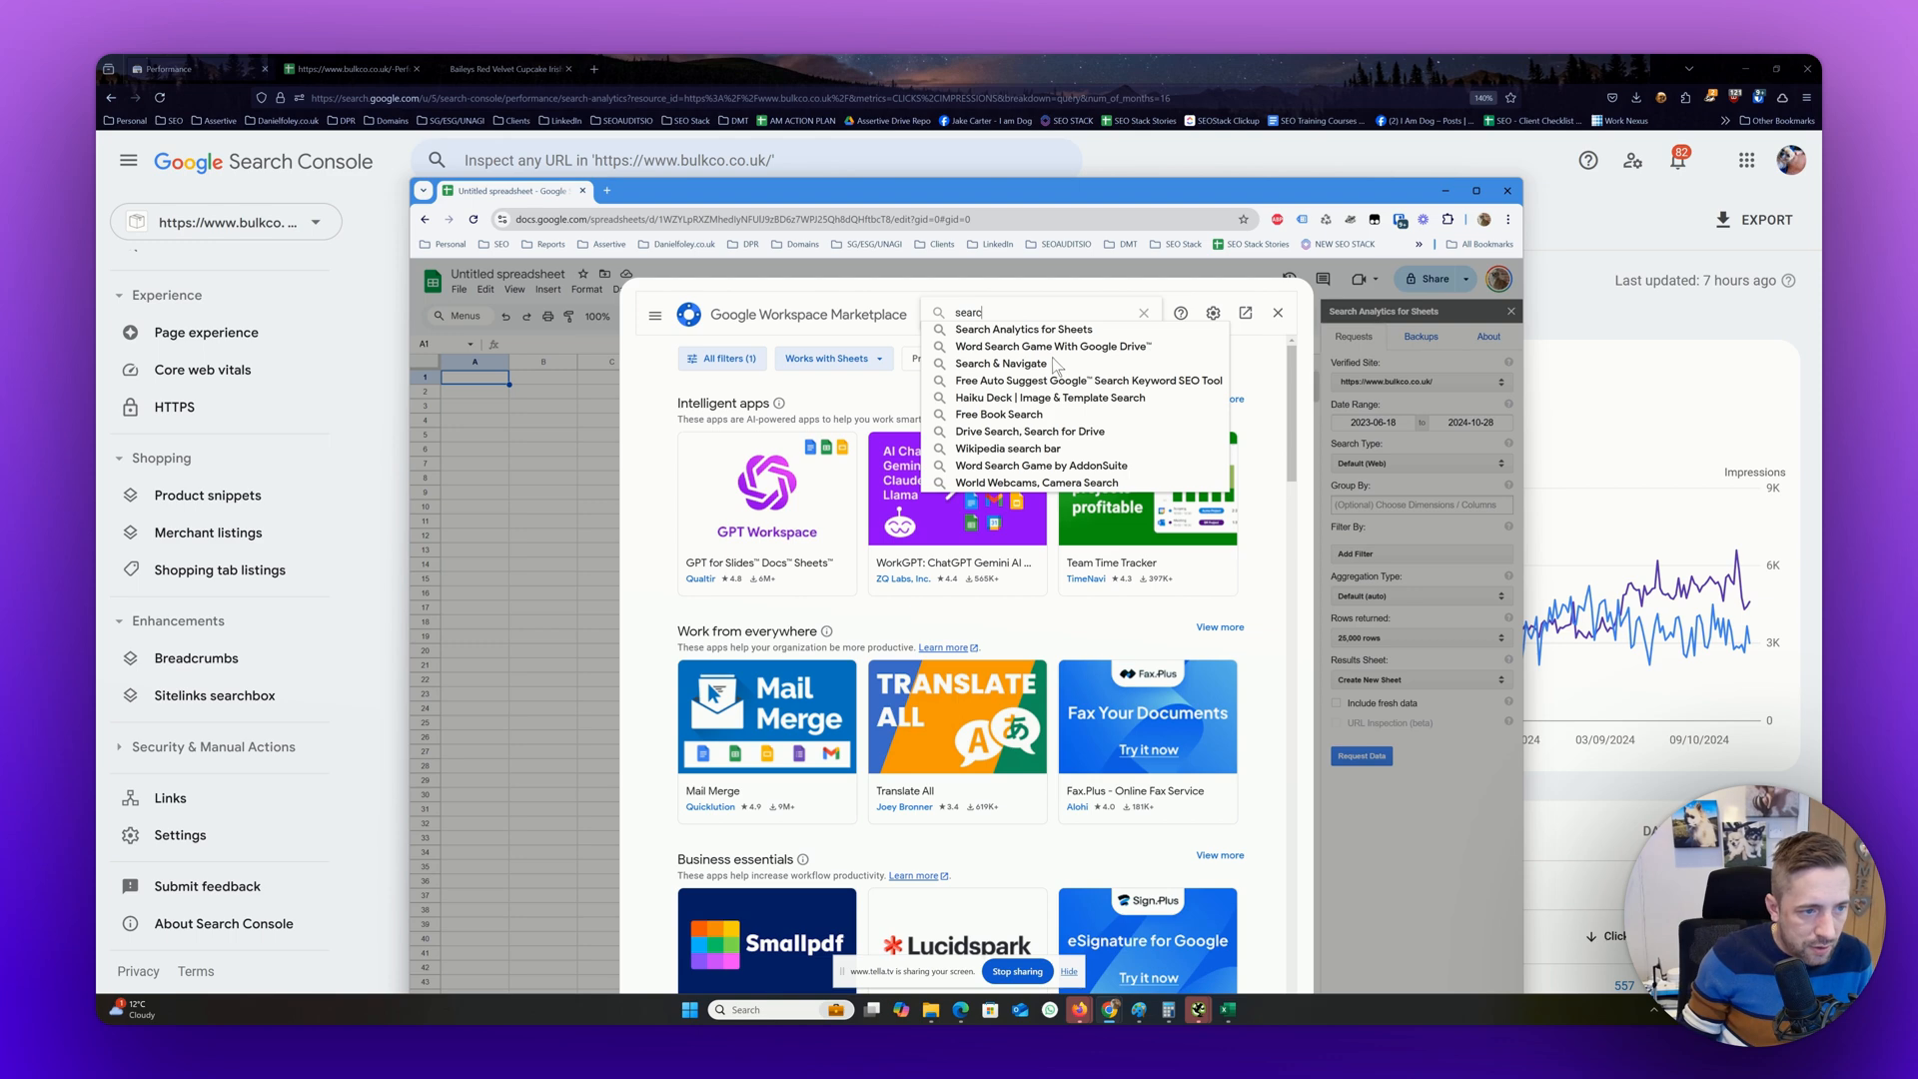
pyautogui.click(1052, 333)
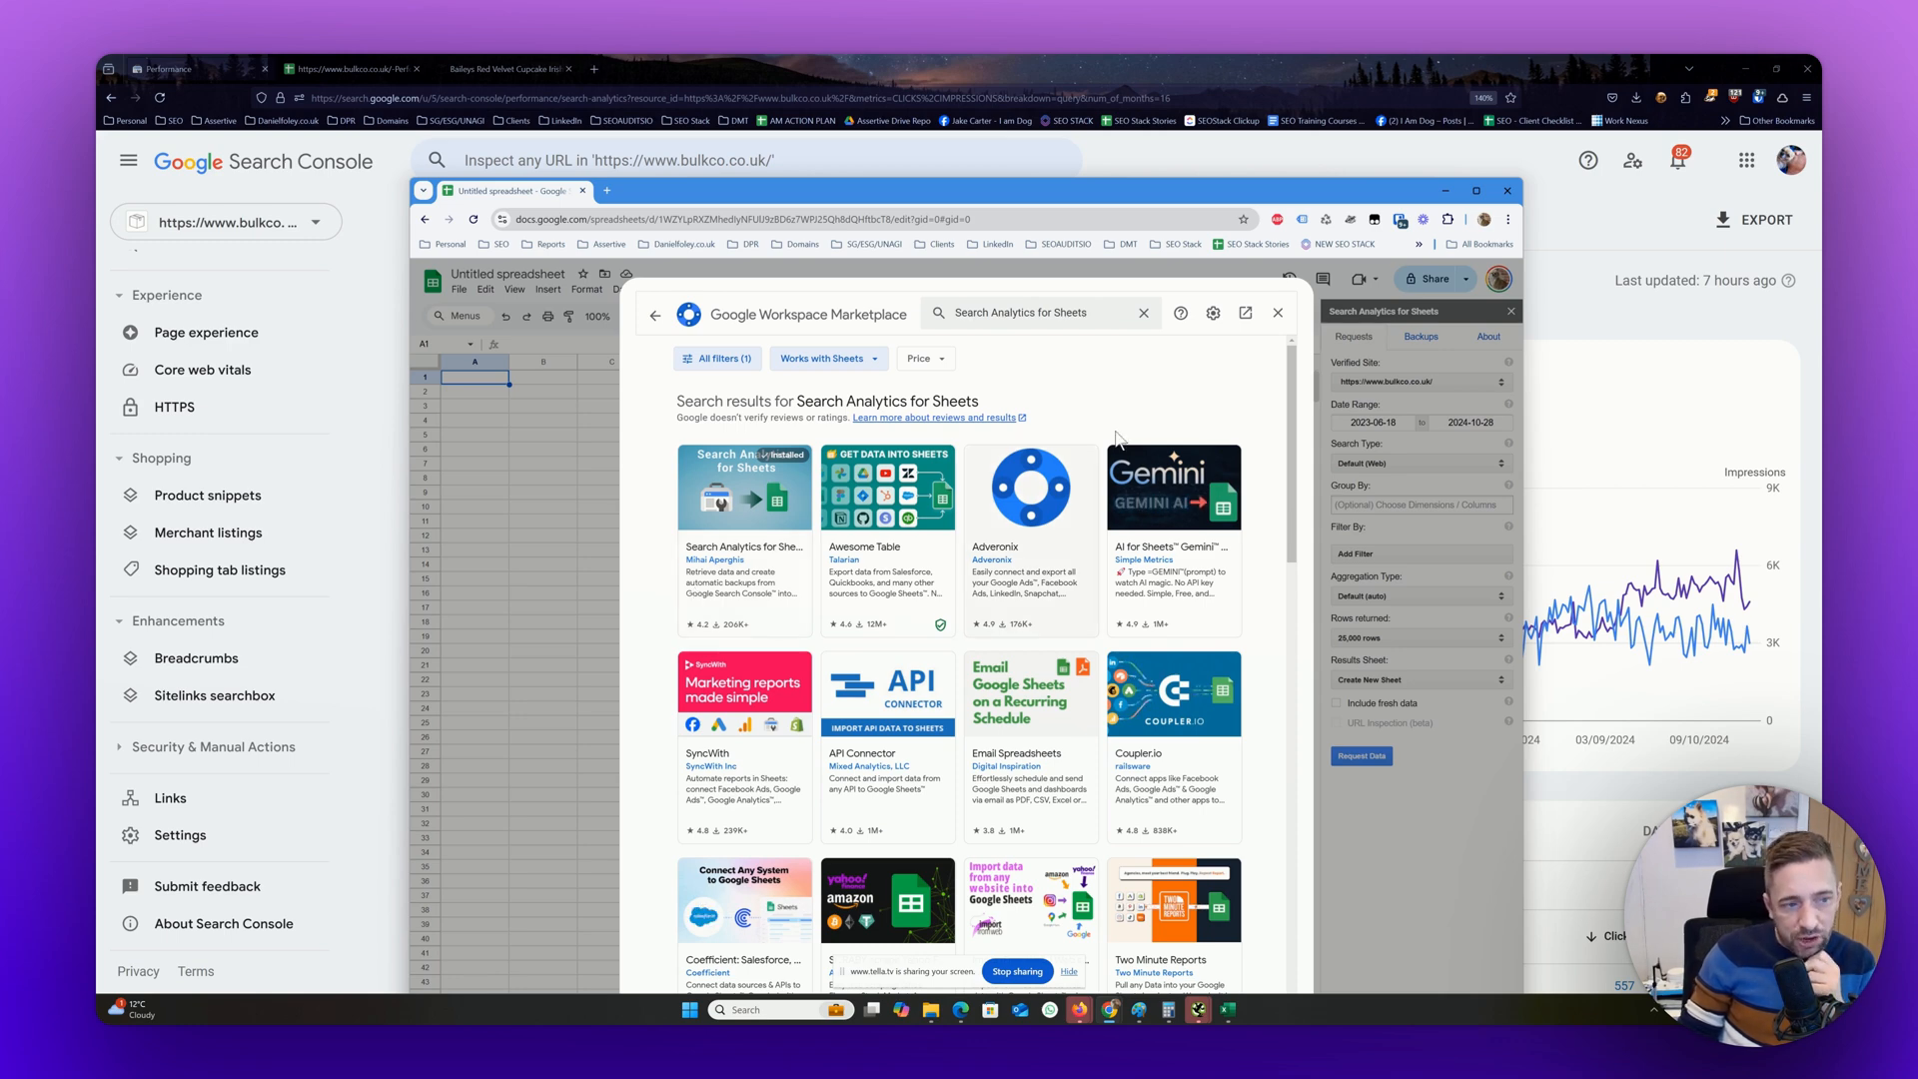
pyautogui.click(1278, 313)
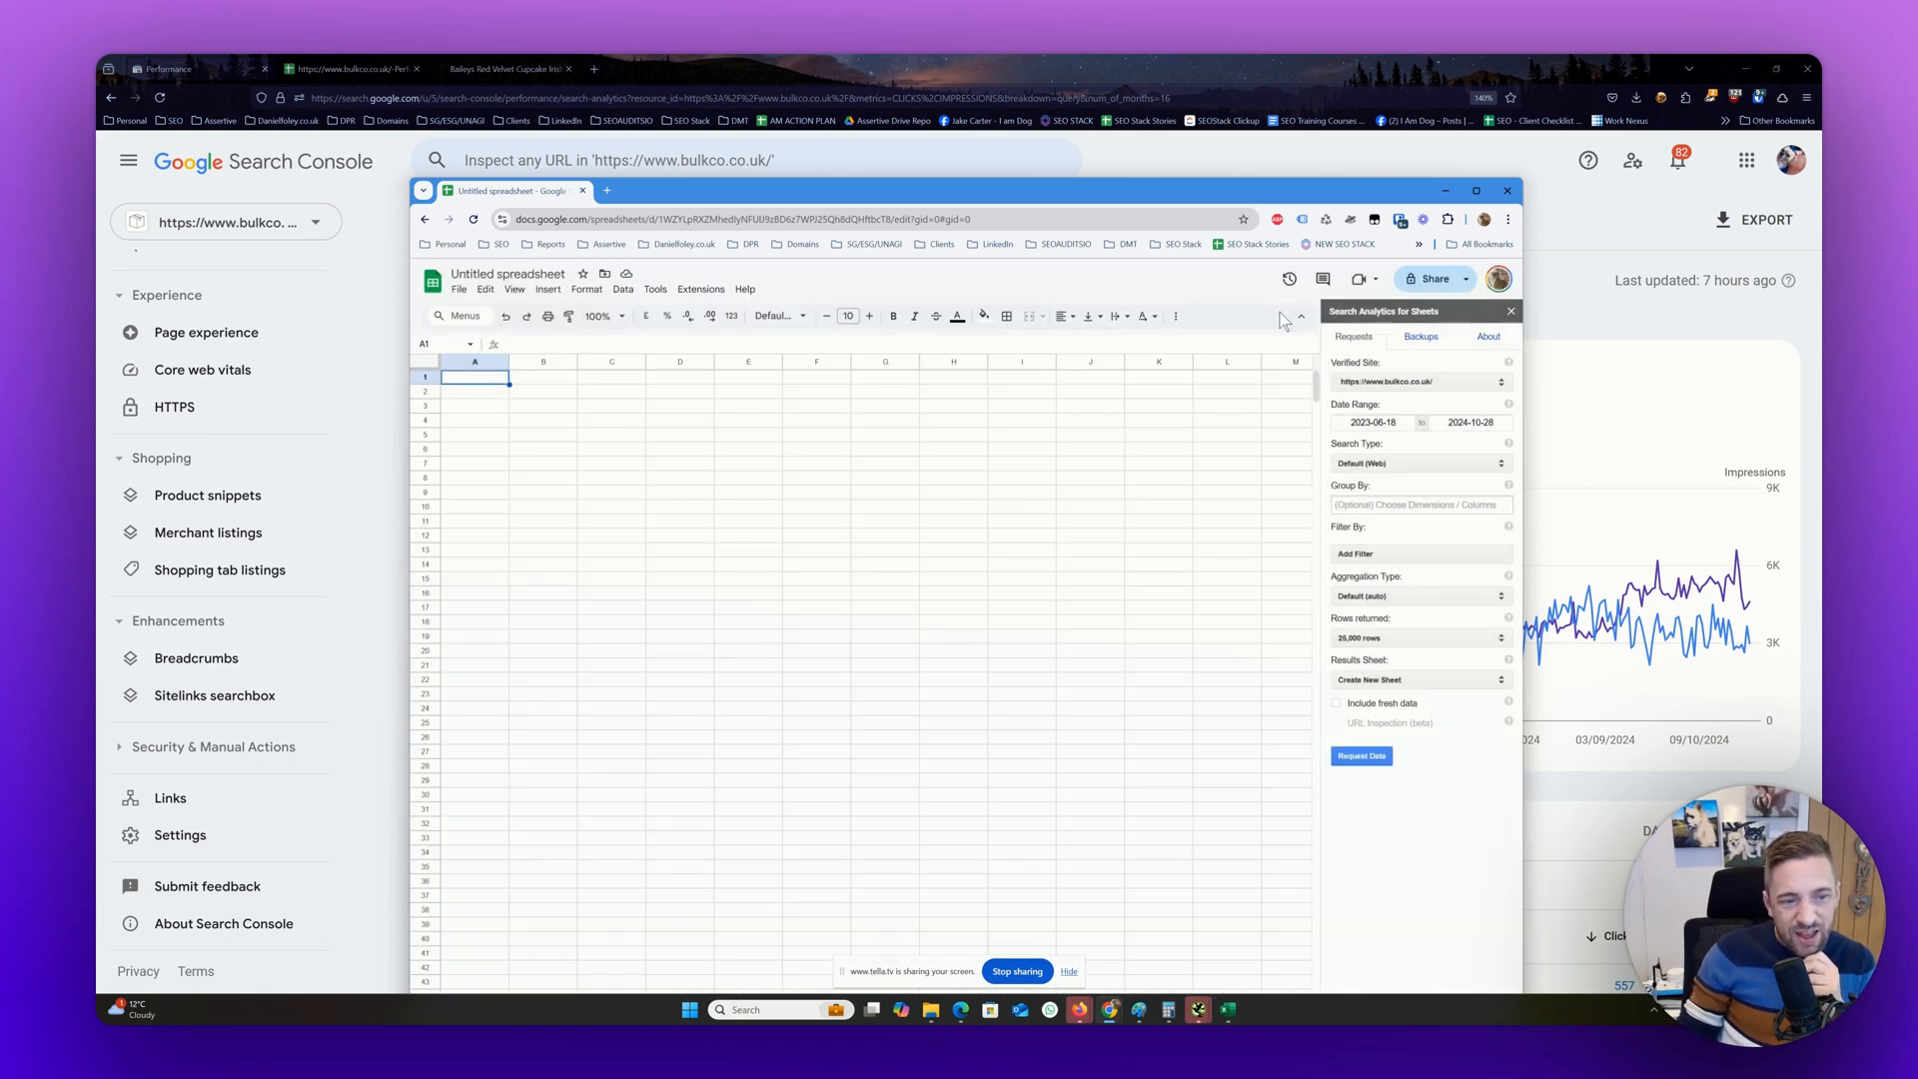
# Request the bulkco.co.uk search data grouped by Query, with 25,000 rows returned to a new sheet
pyautogui.click(1384, 640)
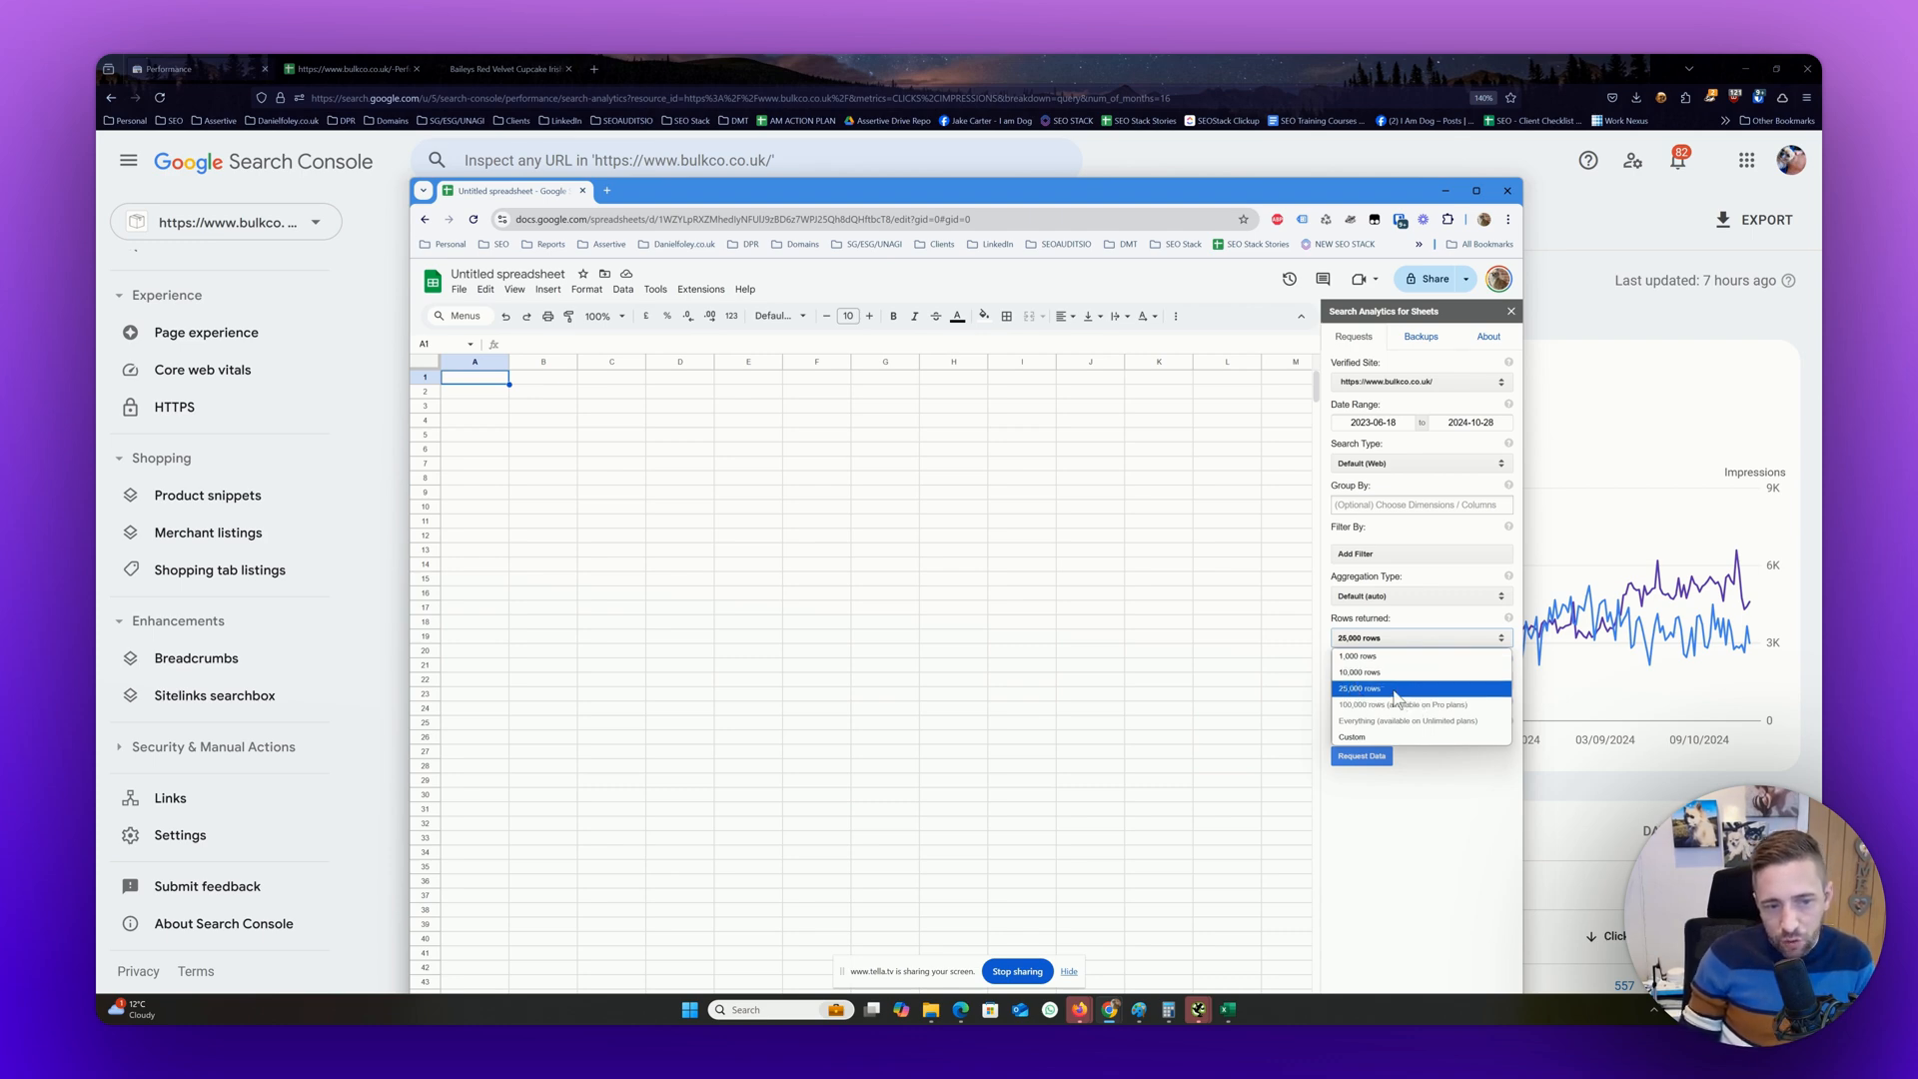
pyautogui.click(1395, 690)
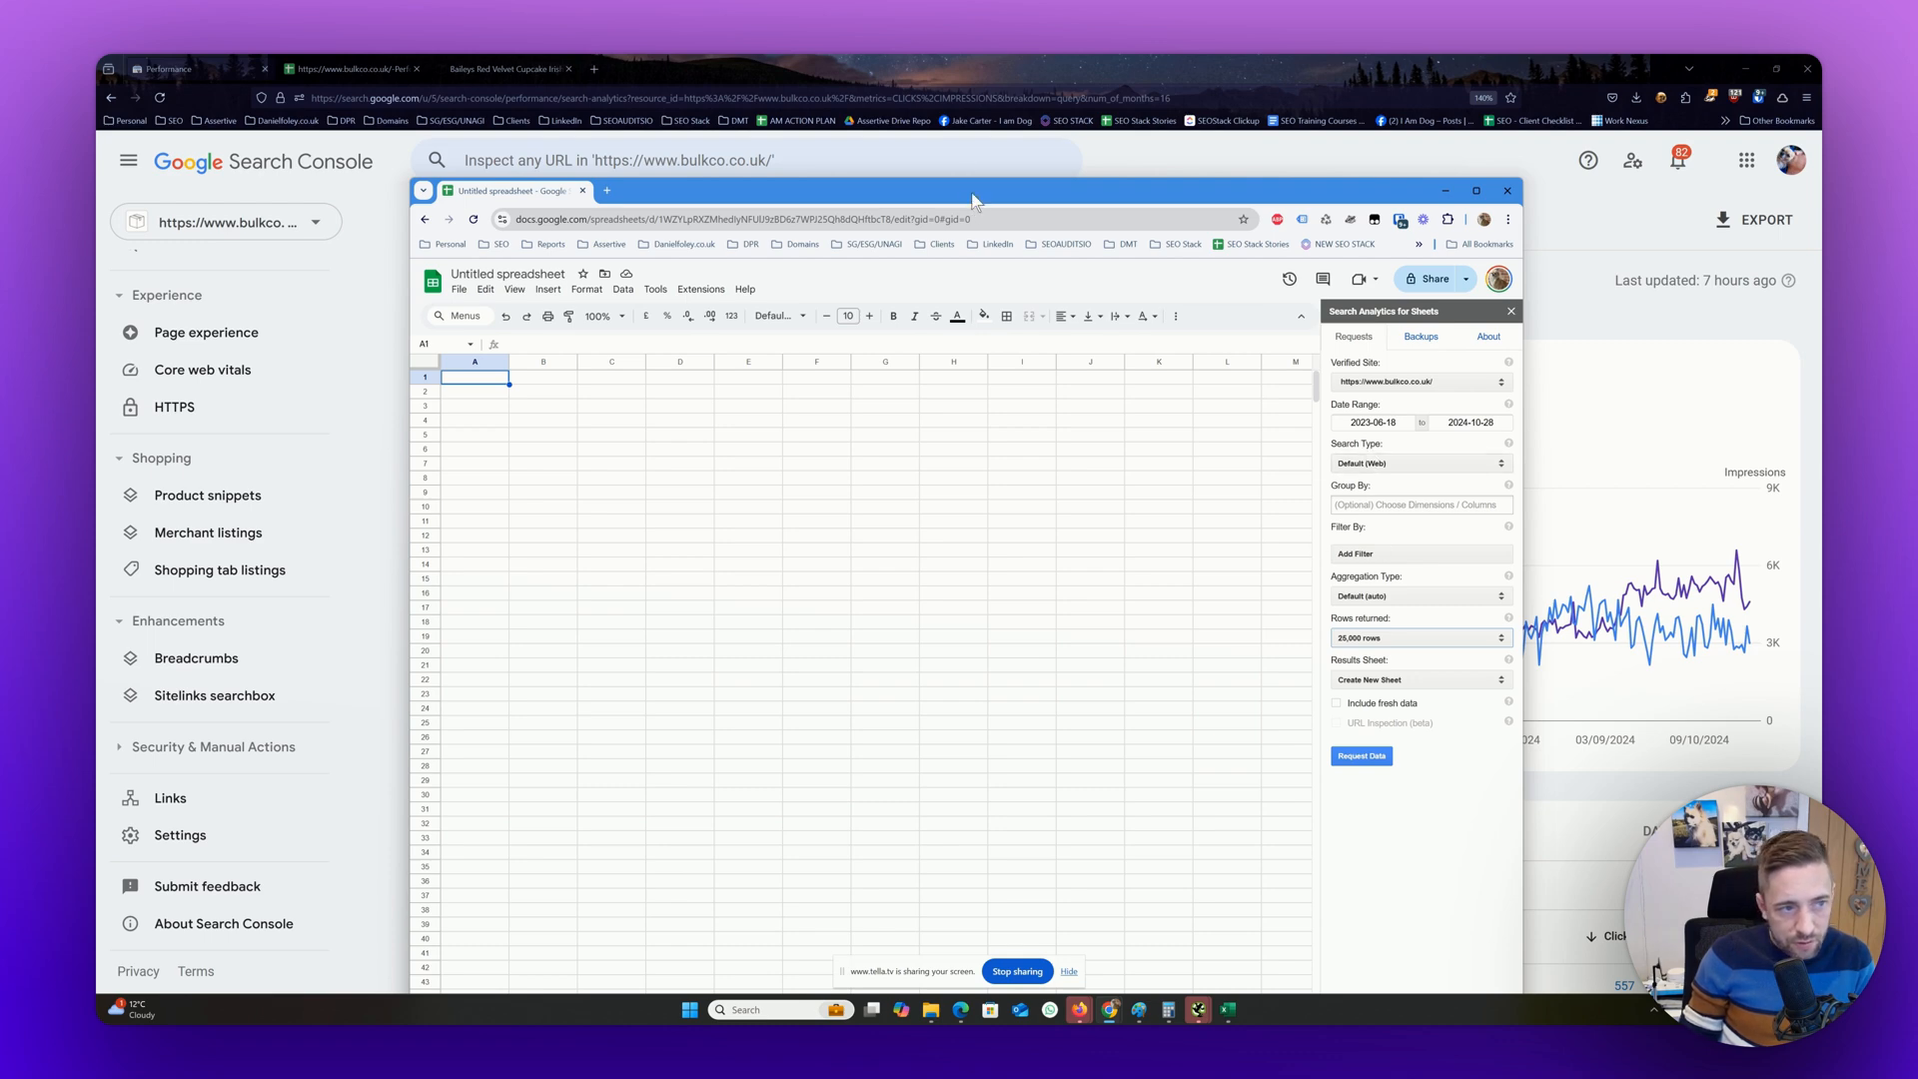
pyautogui.moveTo(974, 199); pyautogui.dragTo(923, 462)
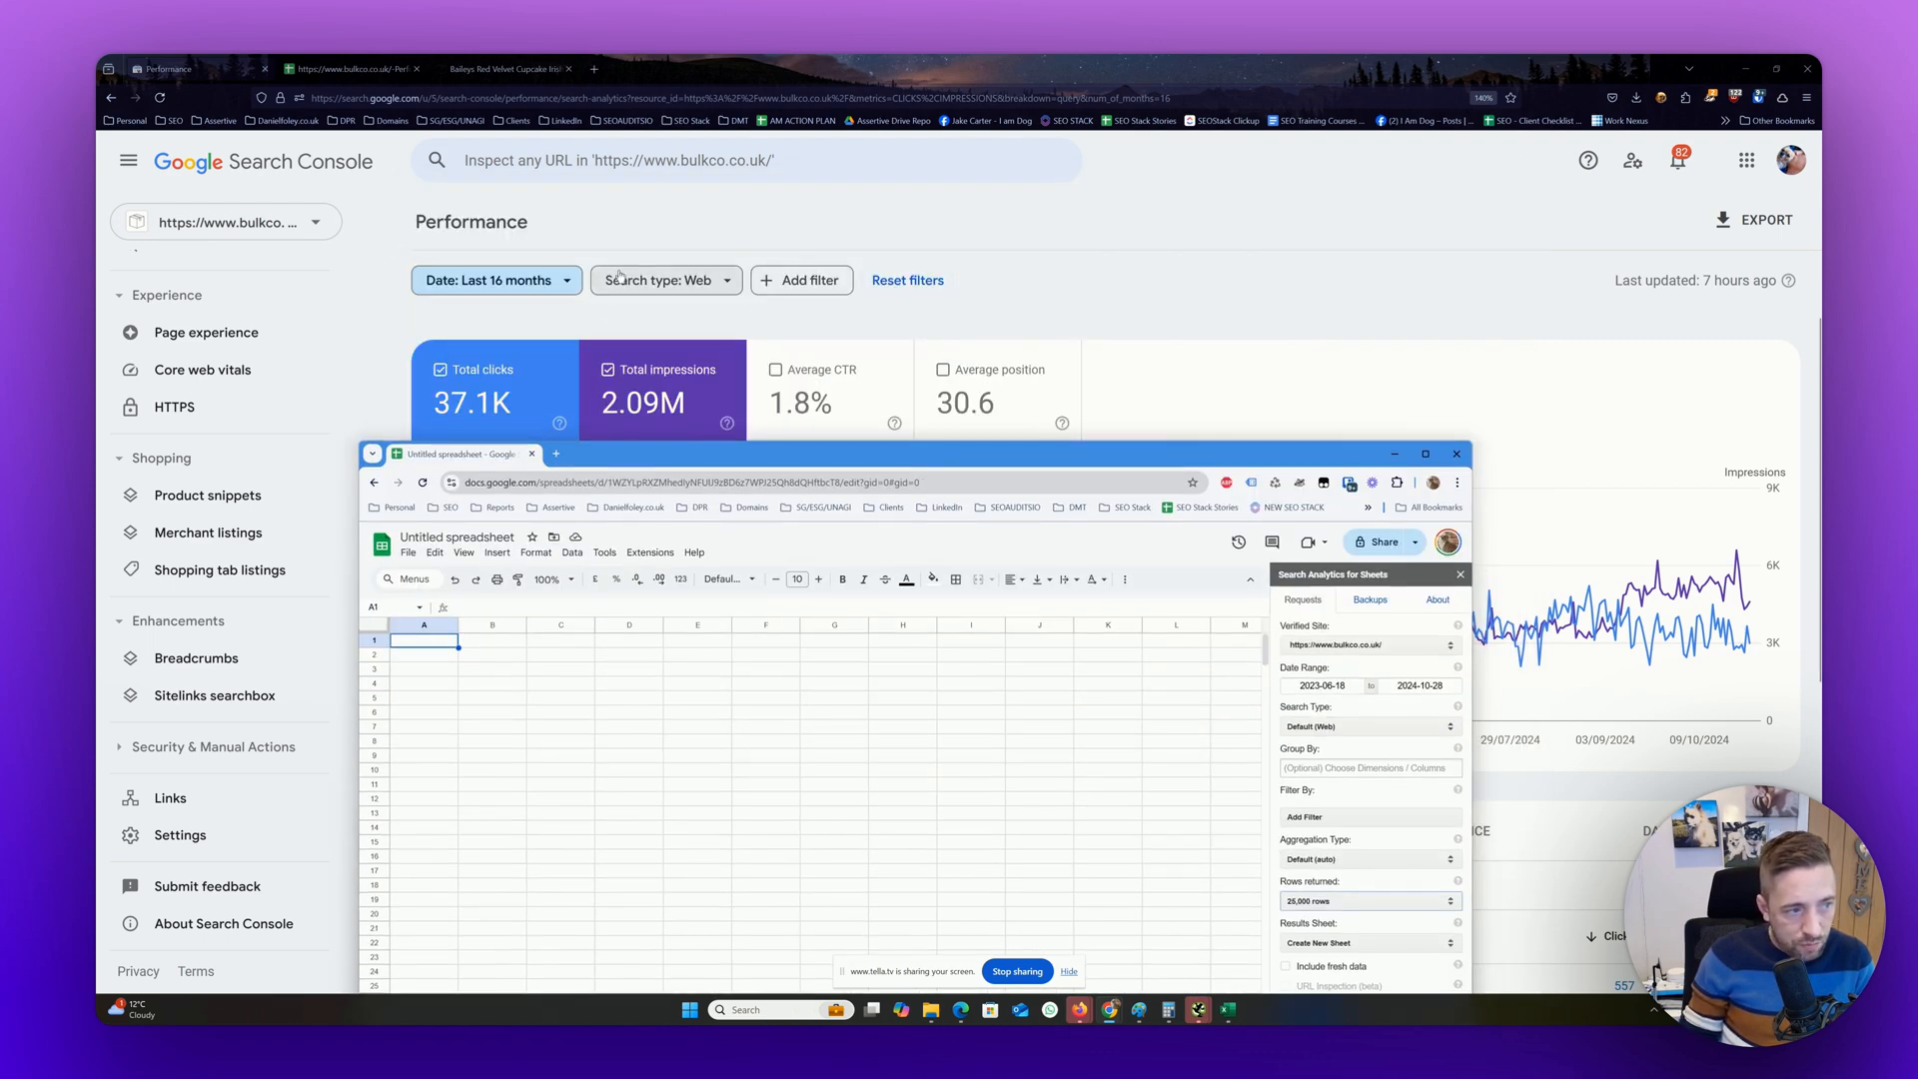
pyautogui.moveTo(1149, 462); pyautogui.dragTo(1308, 187)
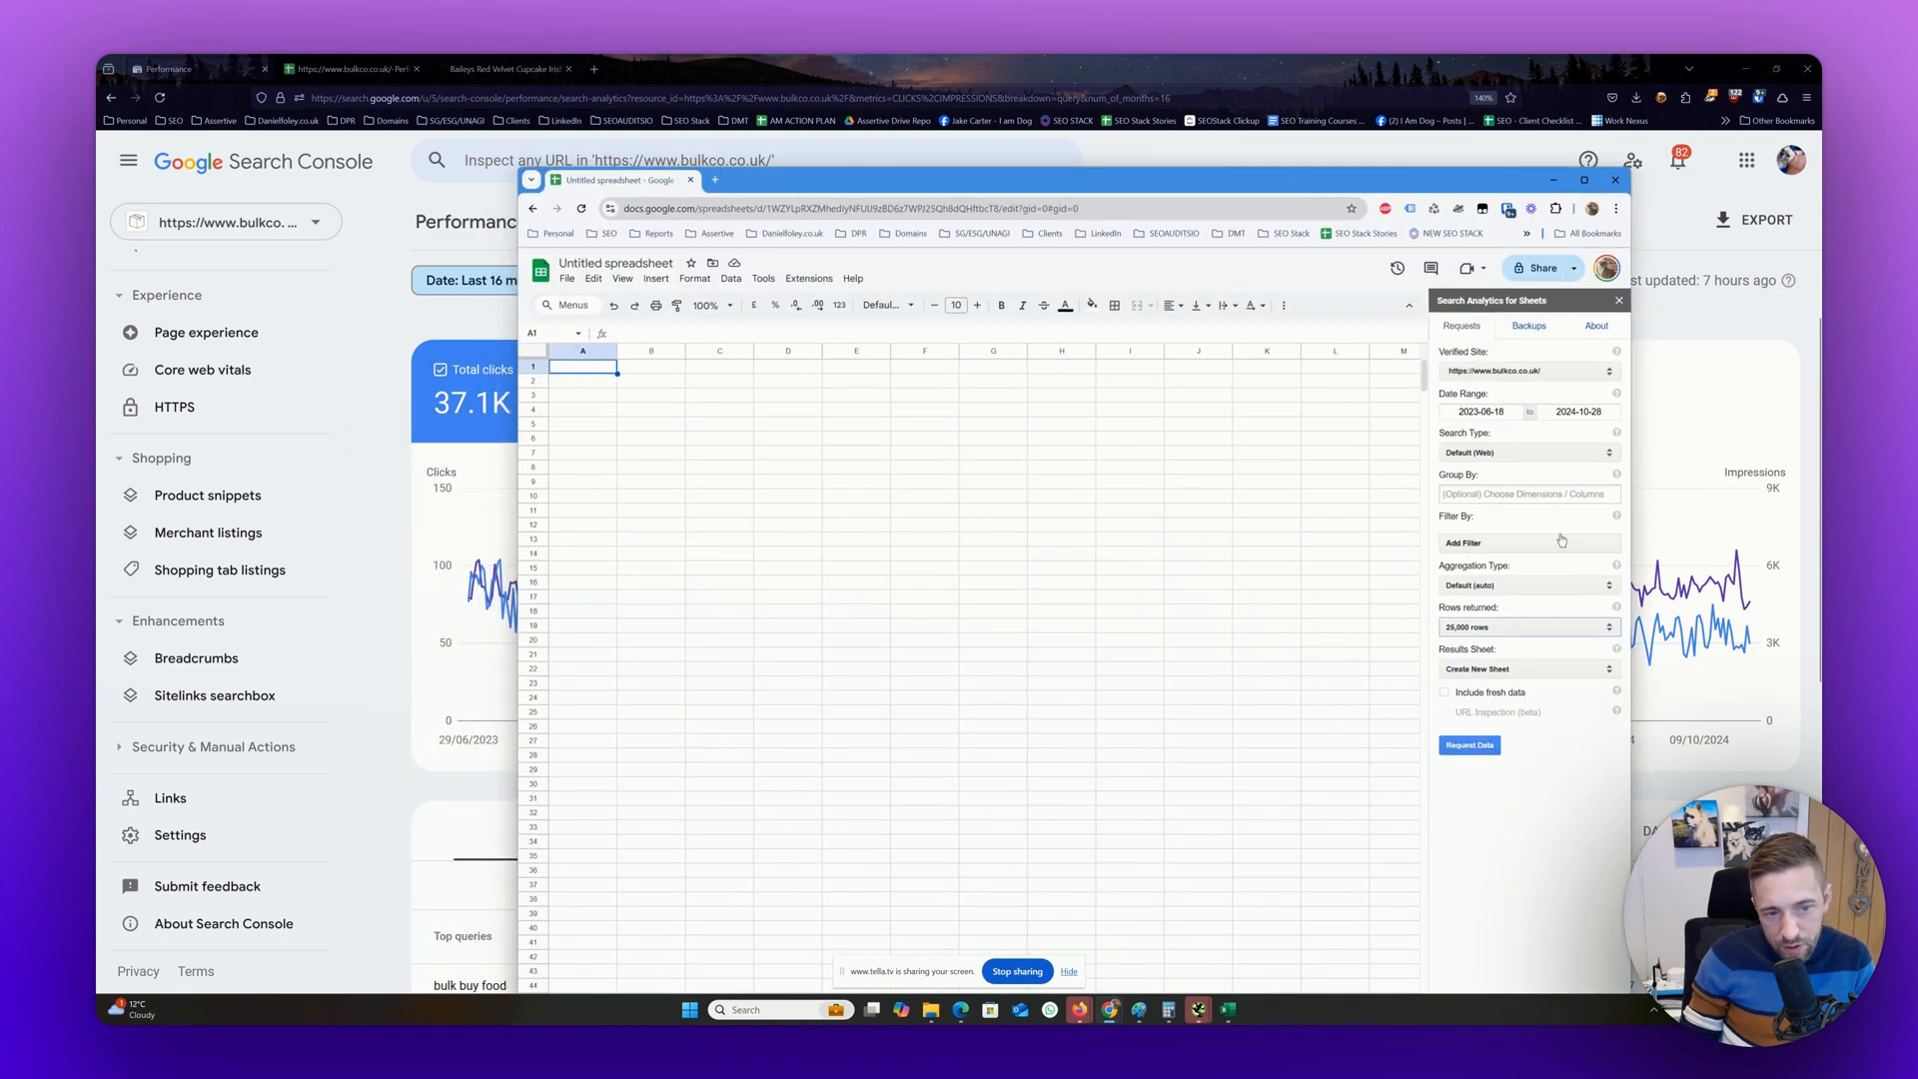
pyautogui.click(1480, 493)
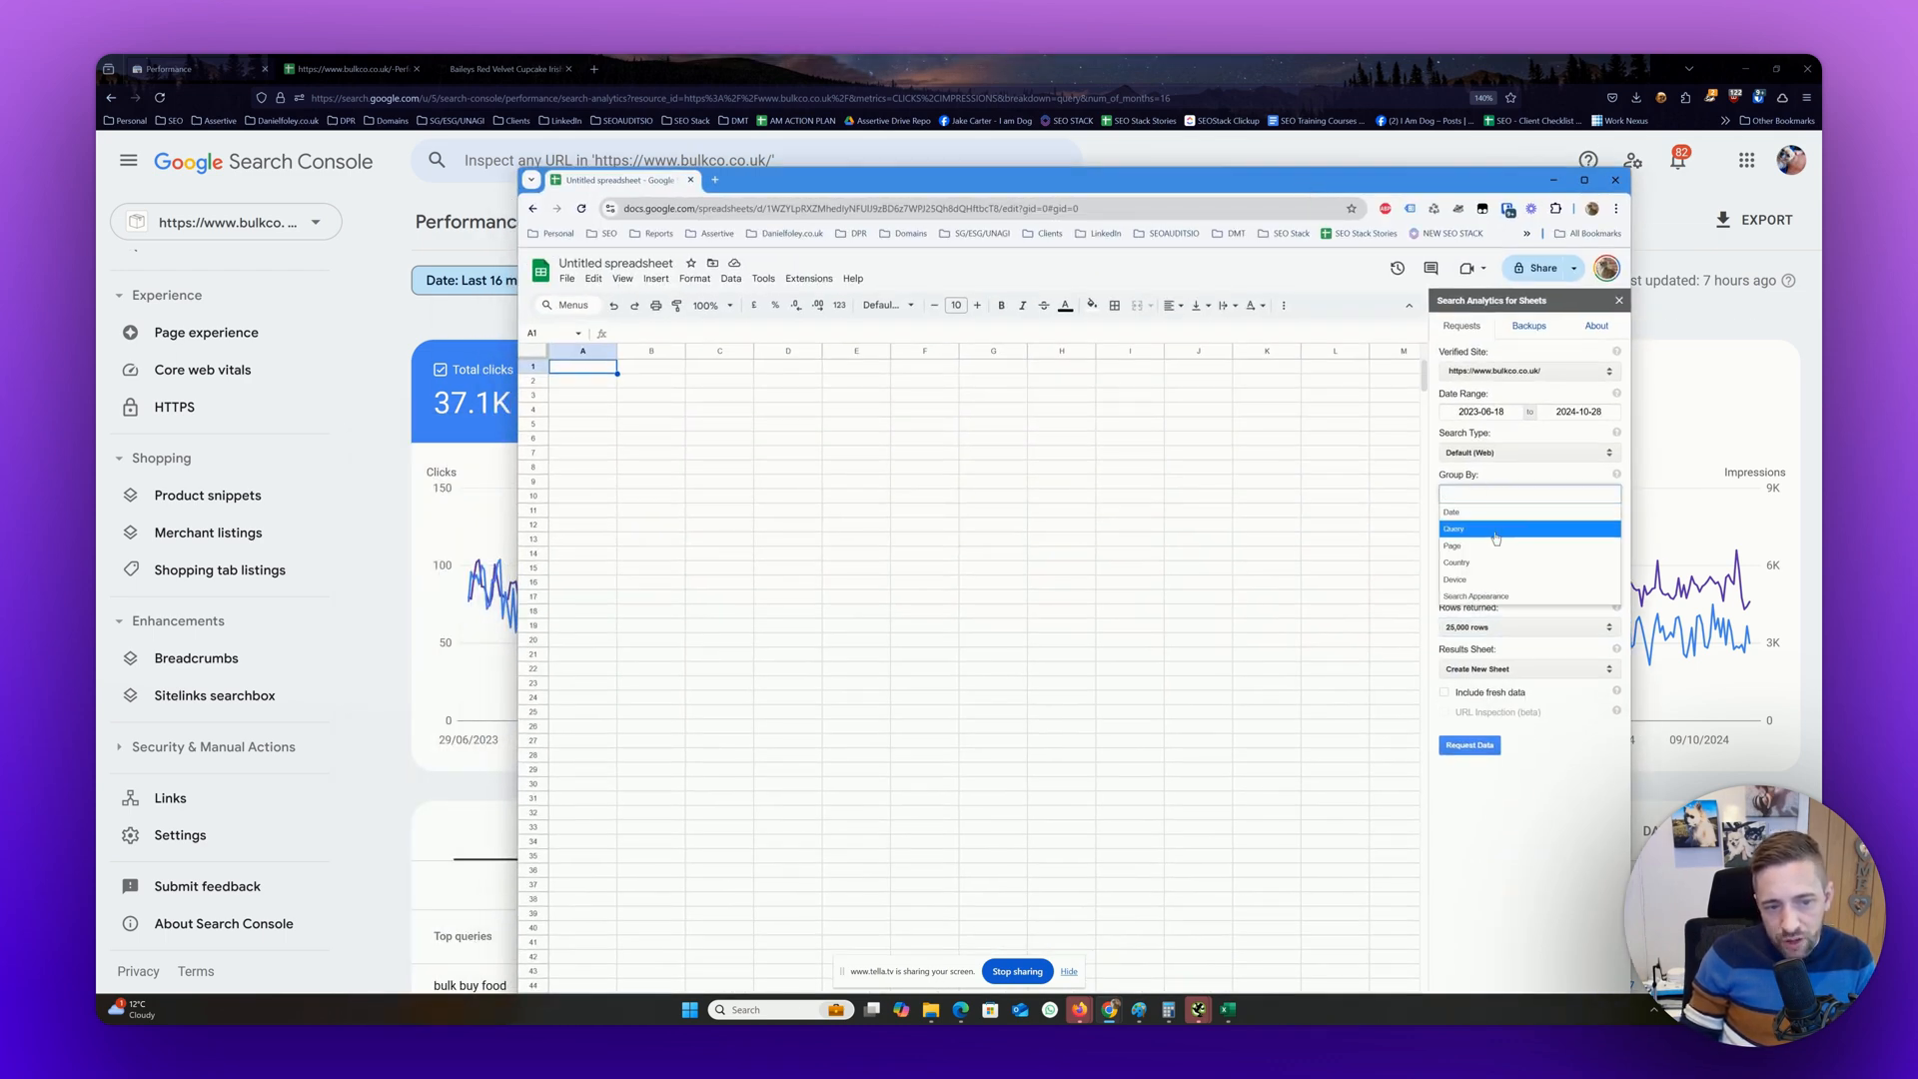
pyautogui.click(1496, 532)
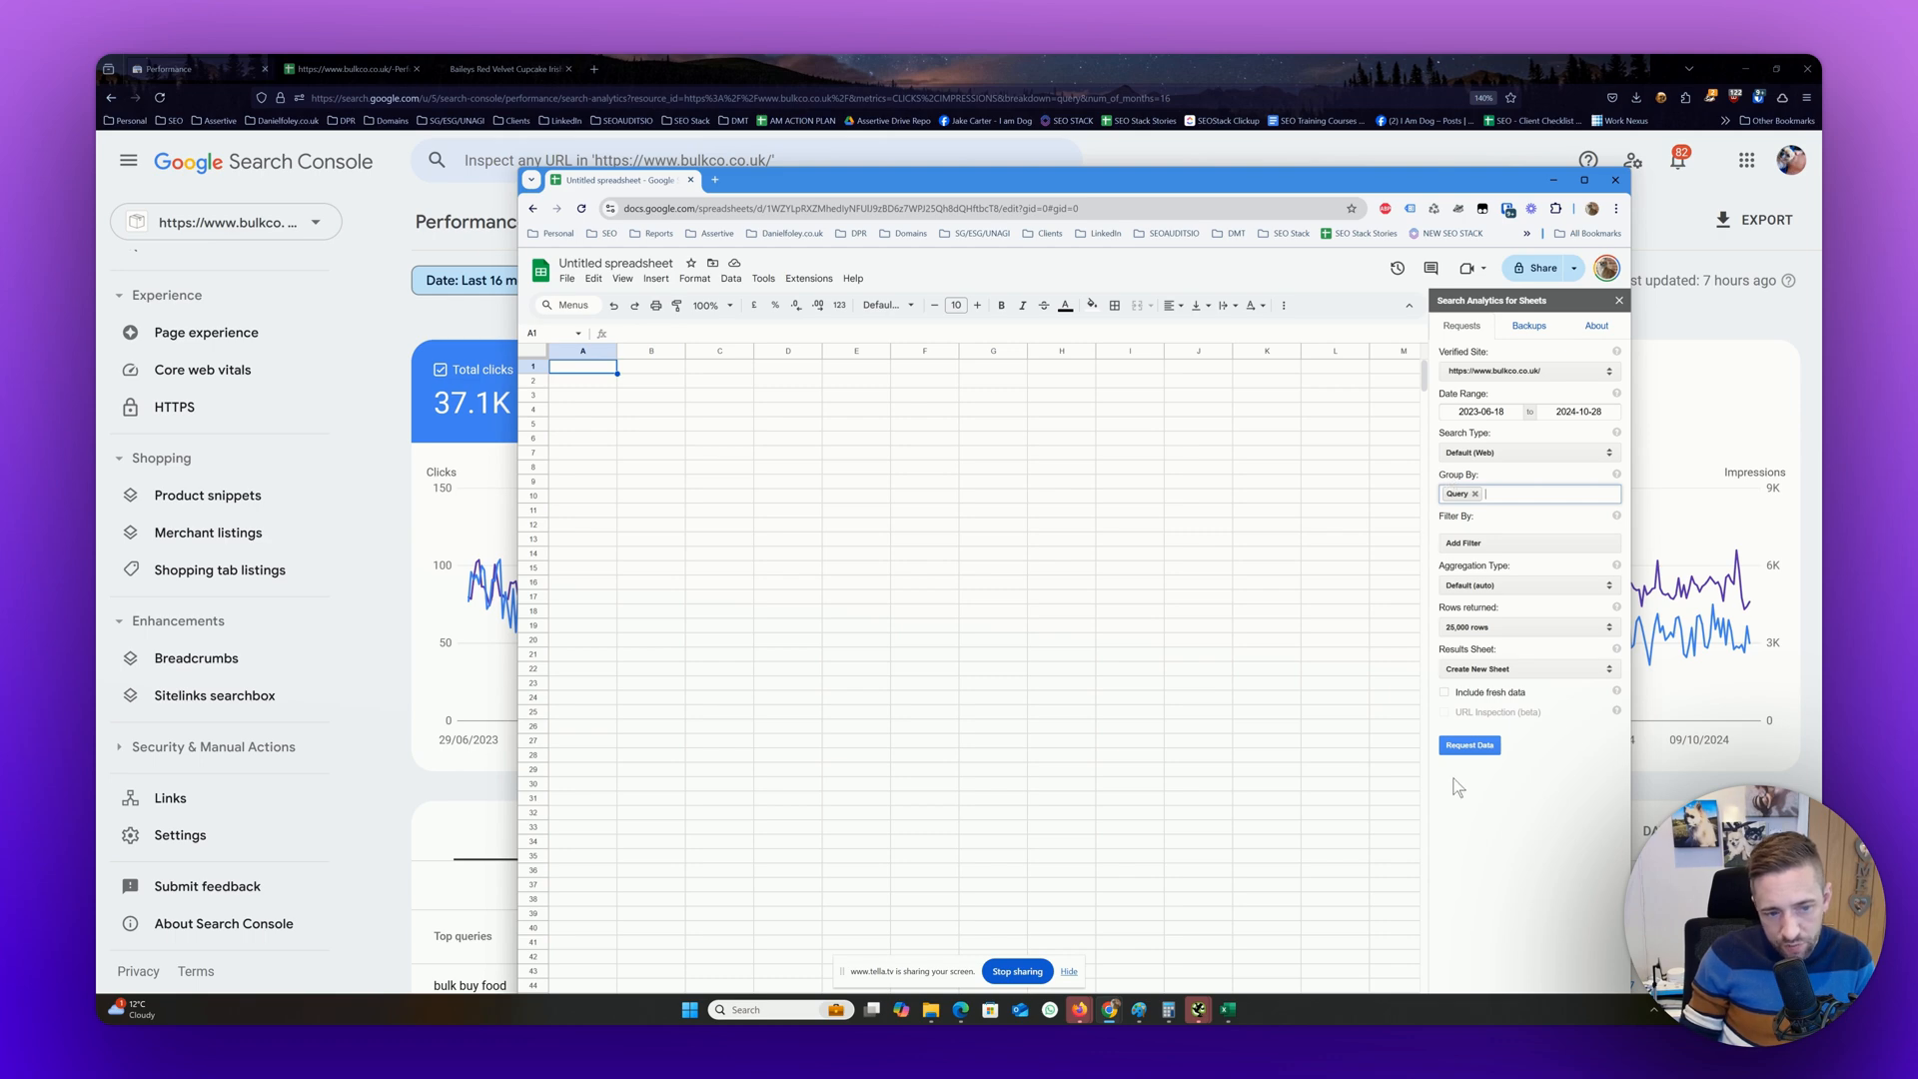
pyautogui.click(1462, 632)
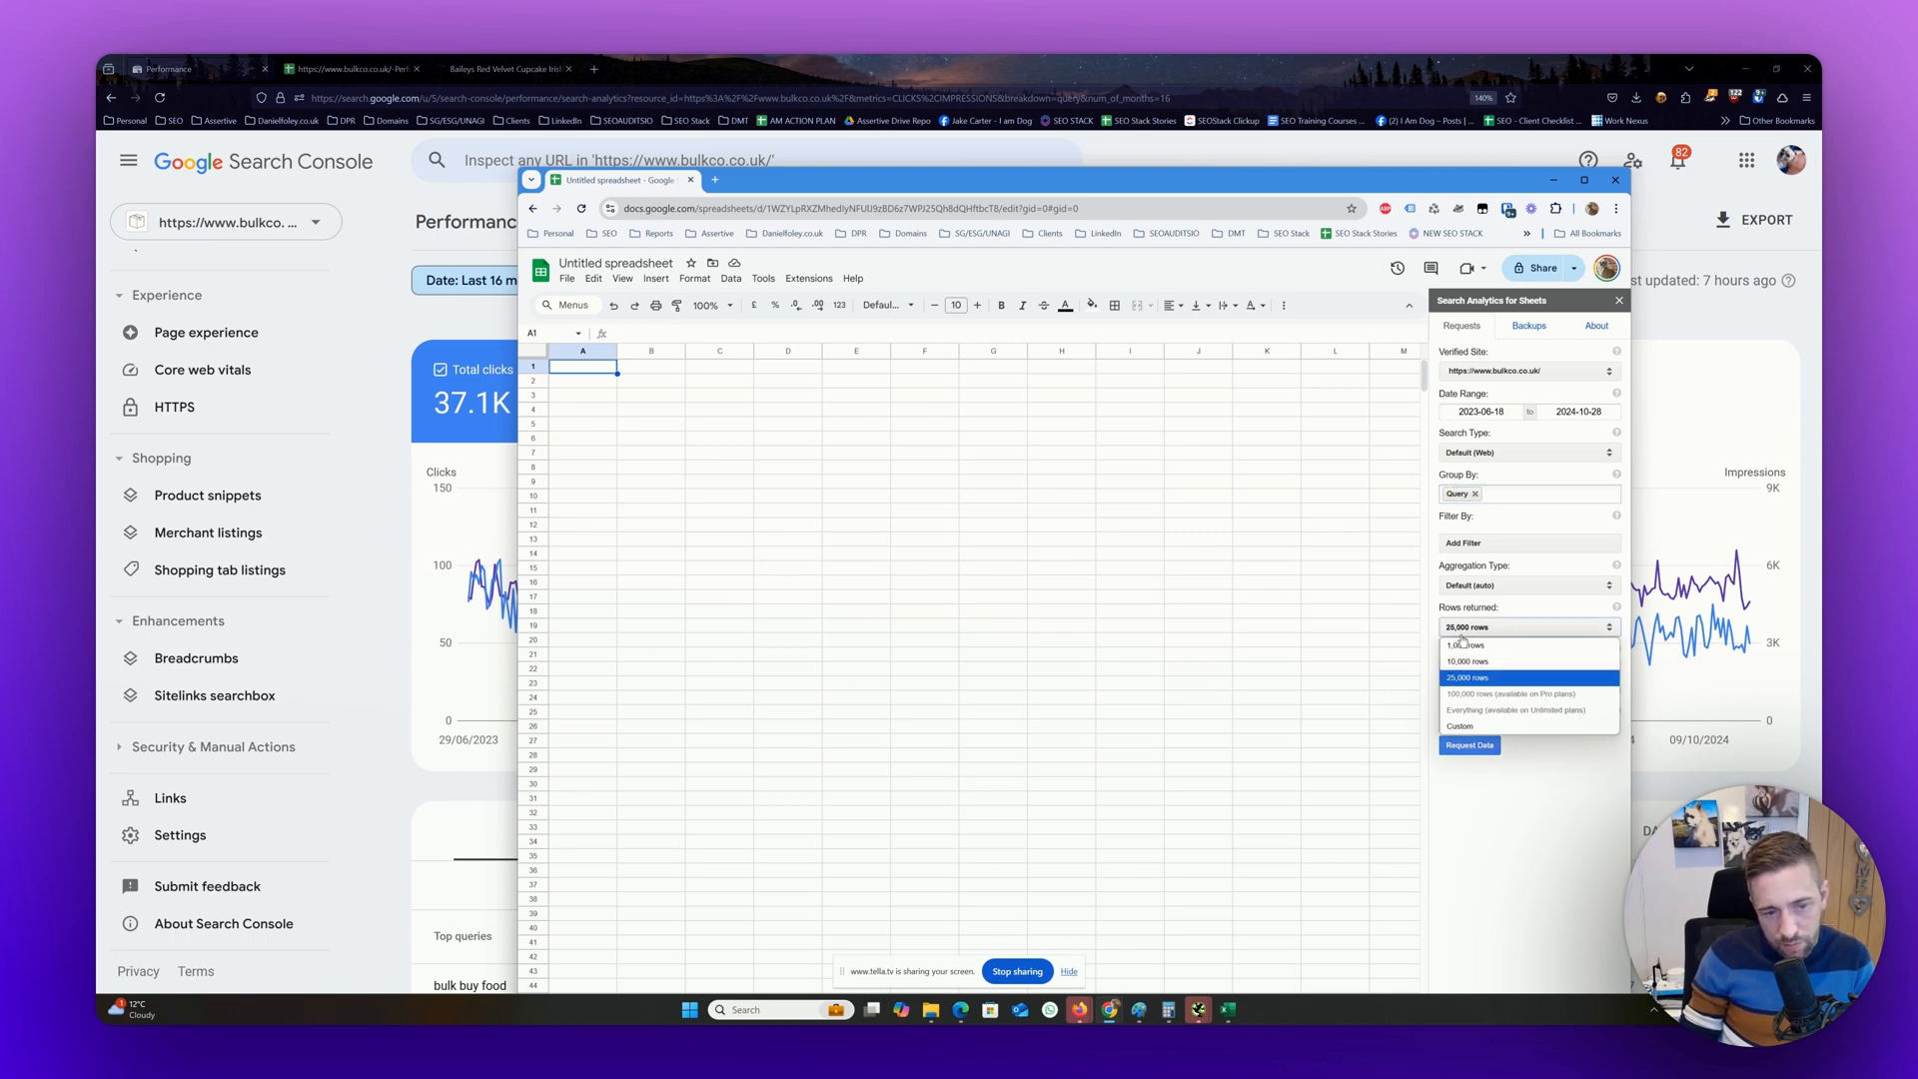
pyautogui.click(1470, 633)
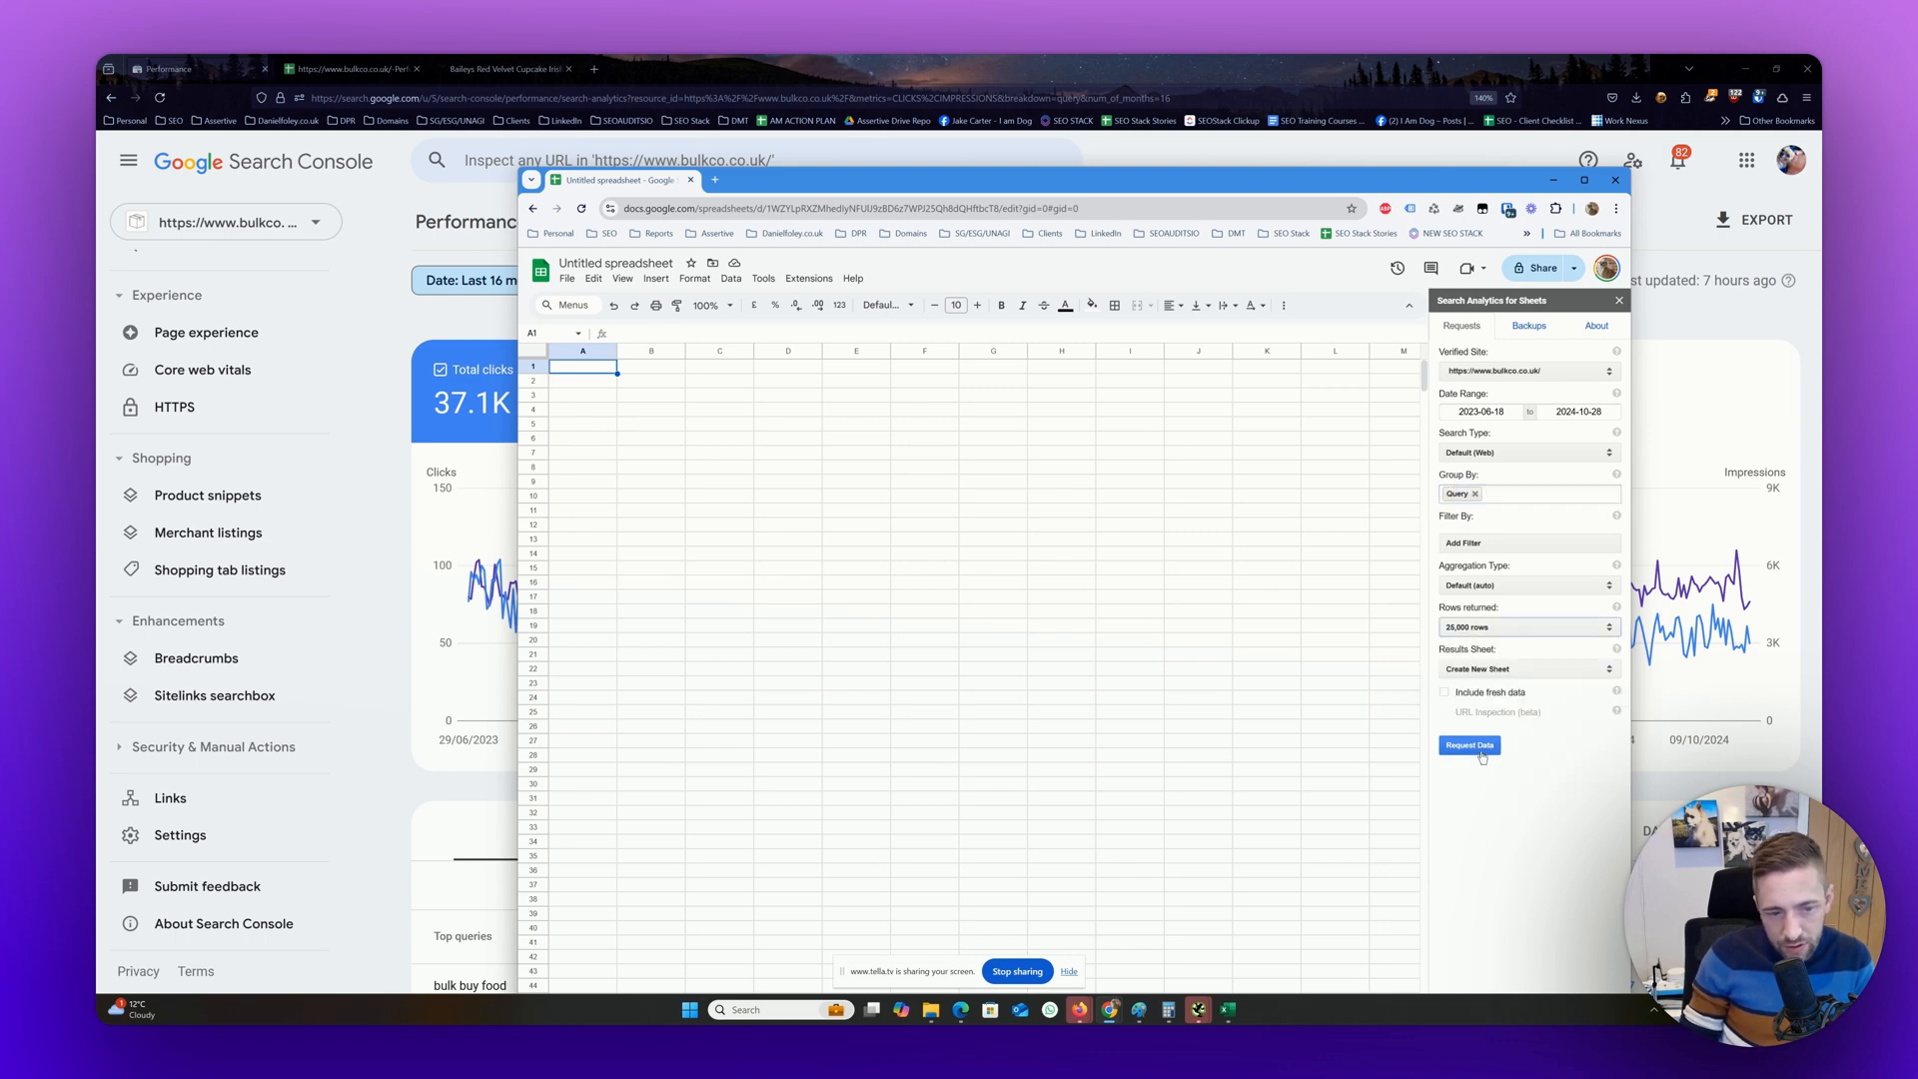
pyautogui.click(1476, 747)
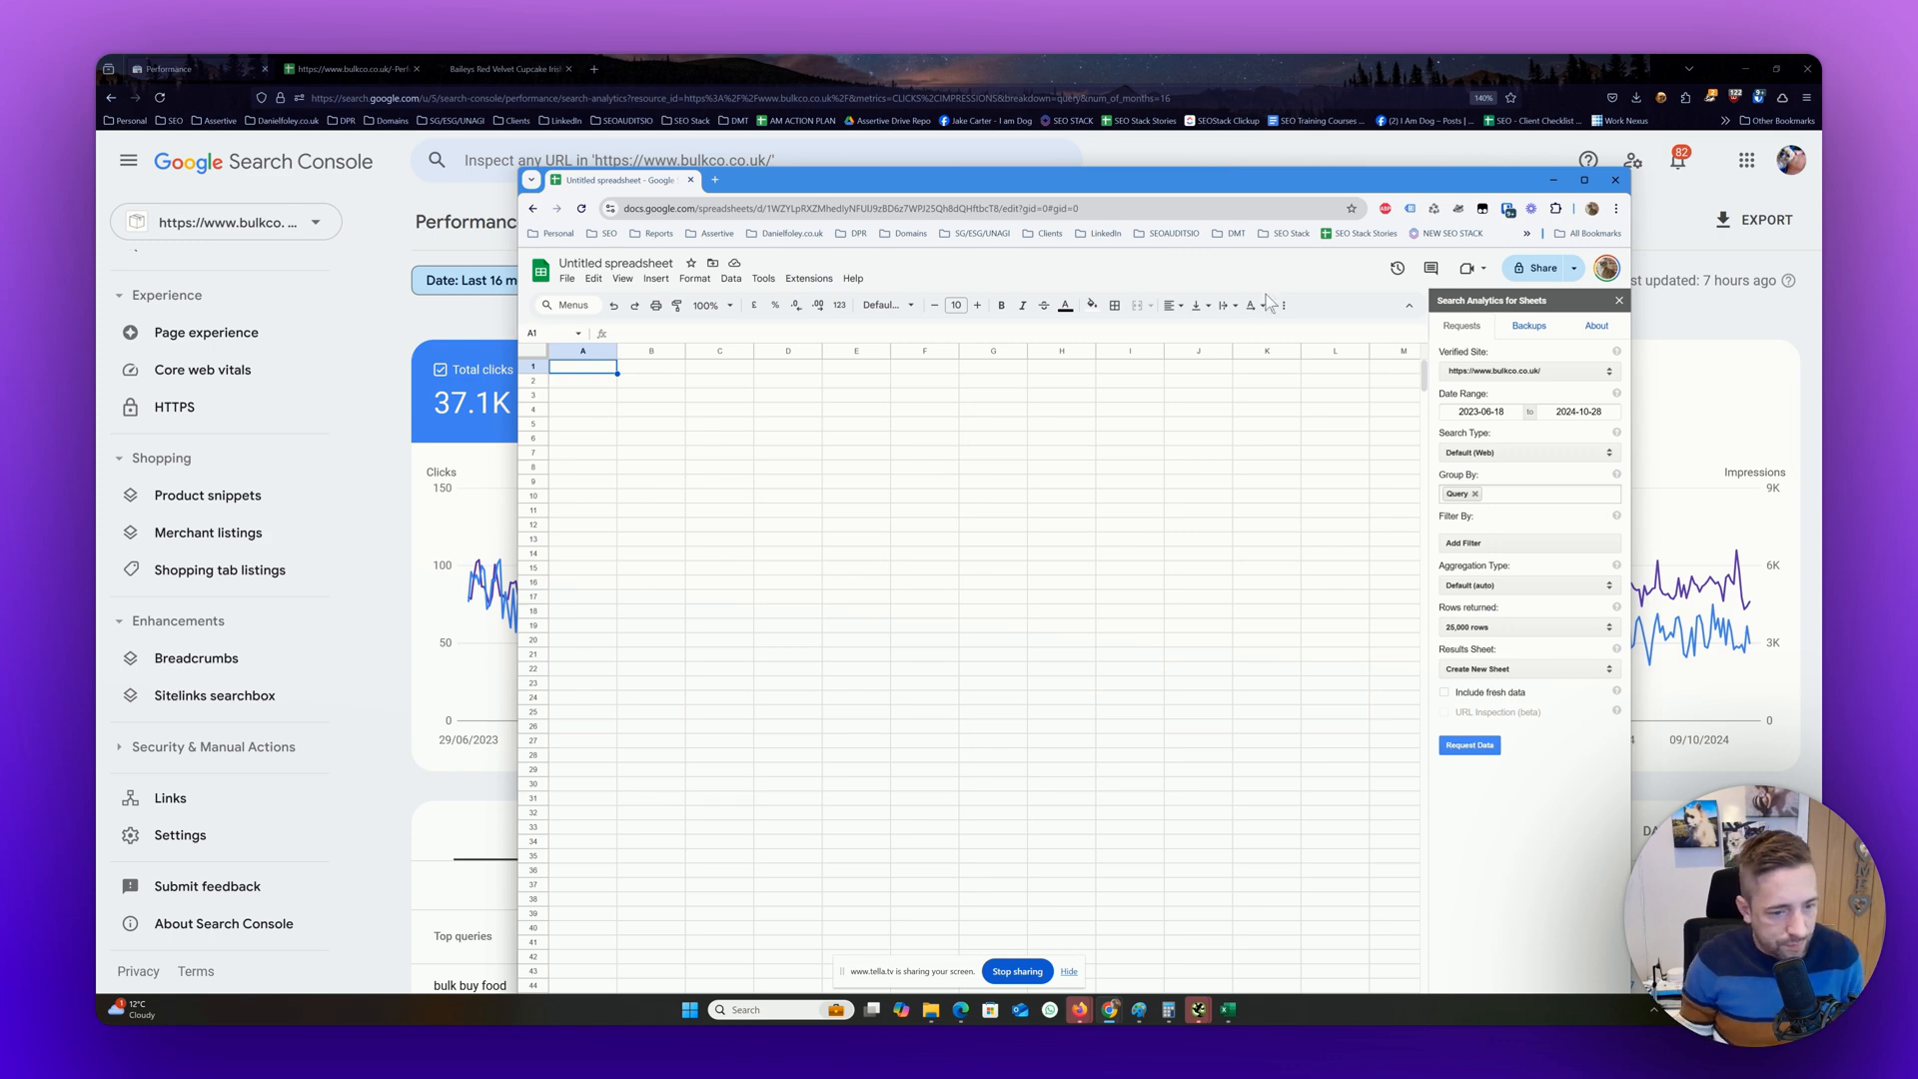
# Widen the Query column in the retrieved results sheet to fit the full queries and check the list down to its last row
pyautogui.moveTo(1351, 188); pyautogui.dragTo(1330, 76)
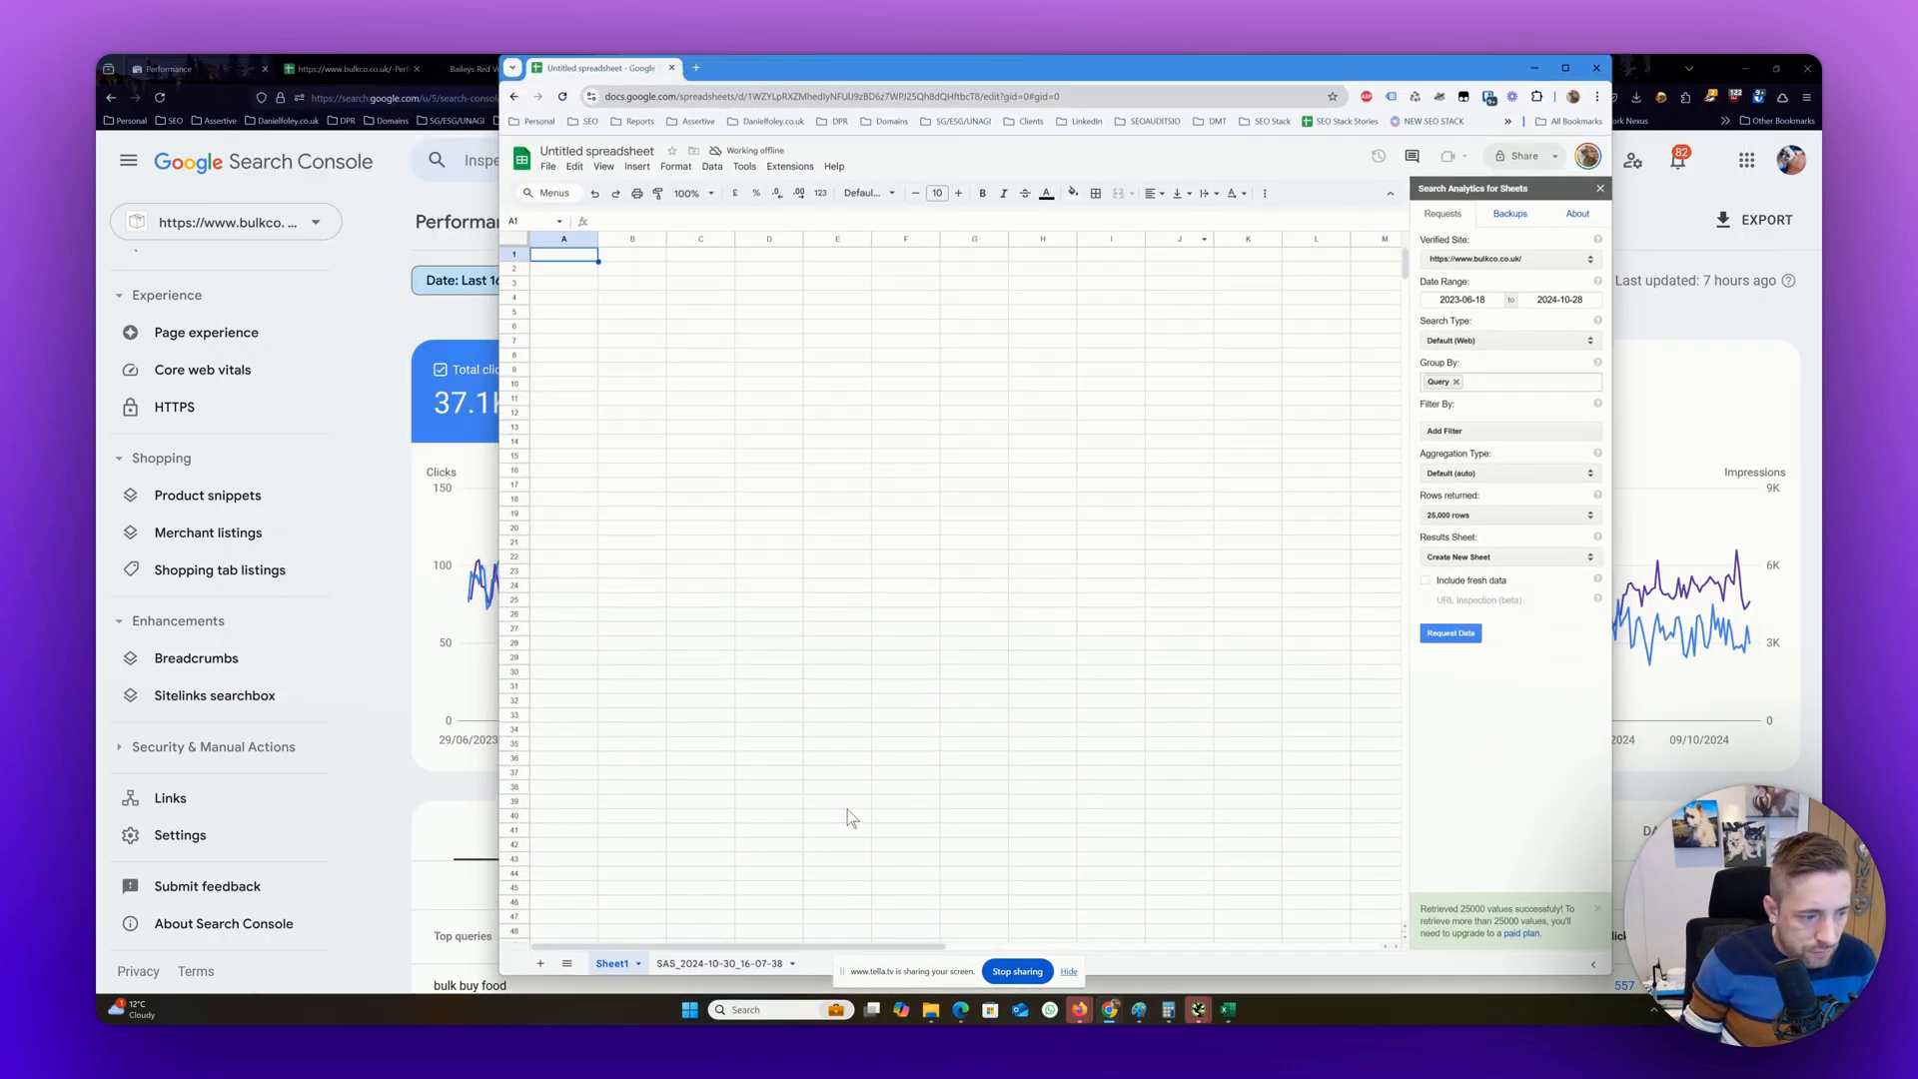
pyautogui.click(759, 962)
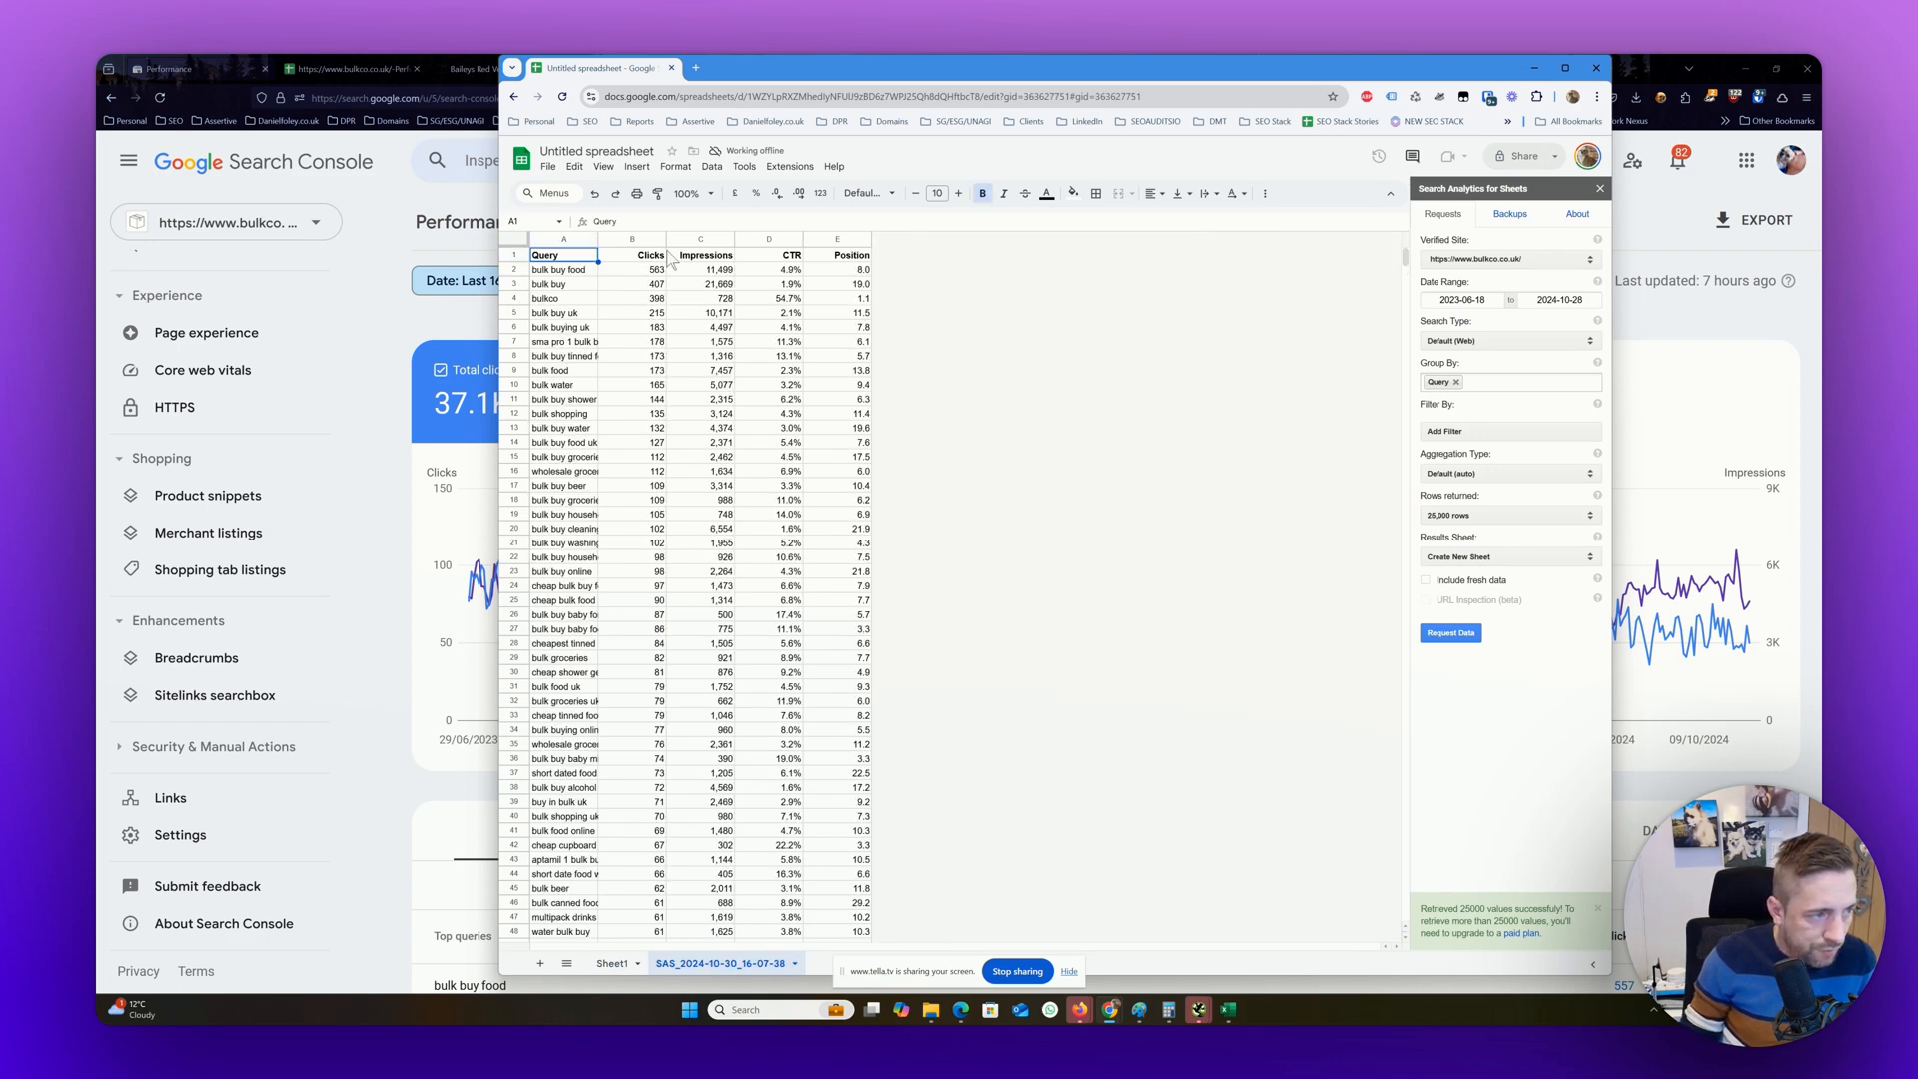
pyautogui.click(591, 238)
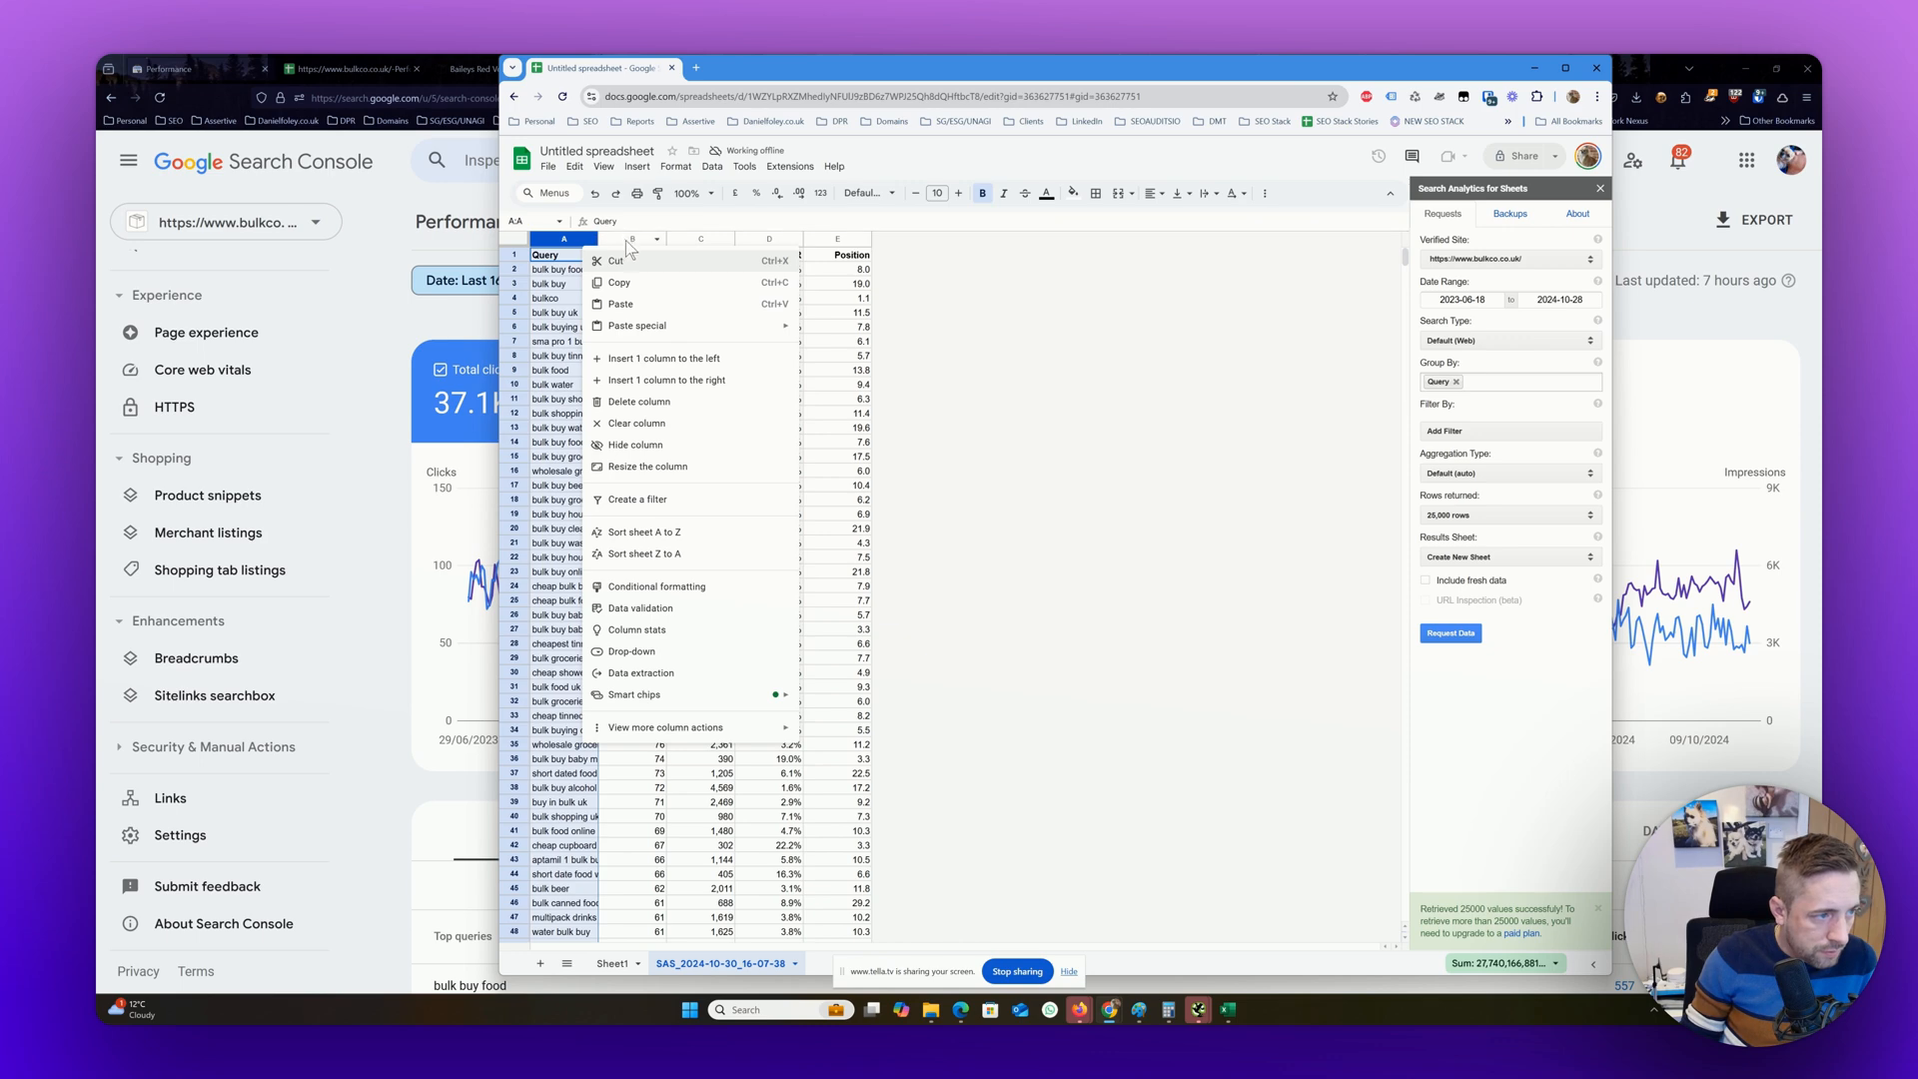
pyautogui.click(603, 232)
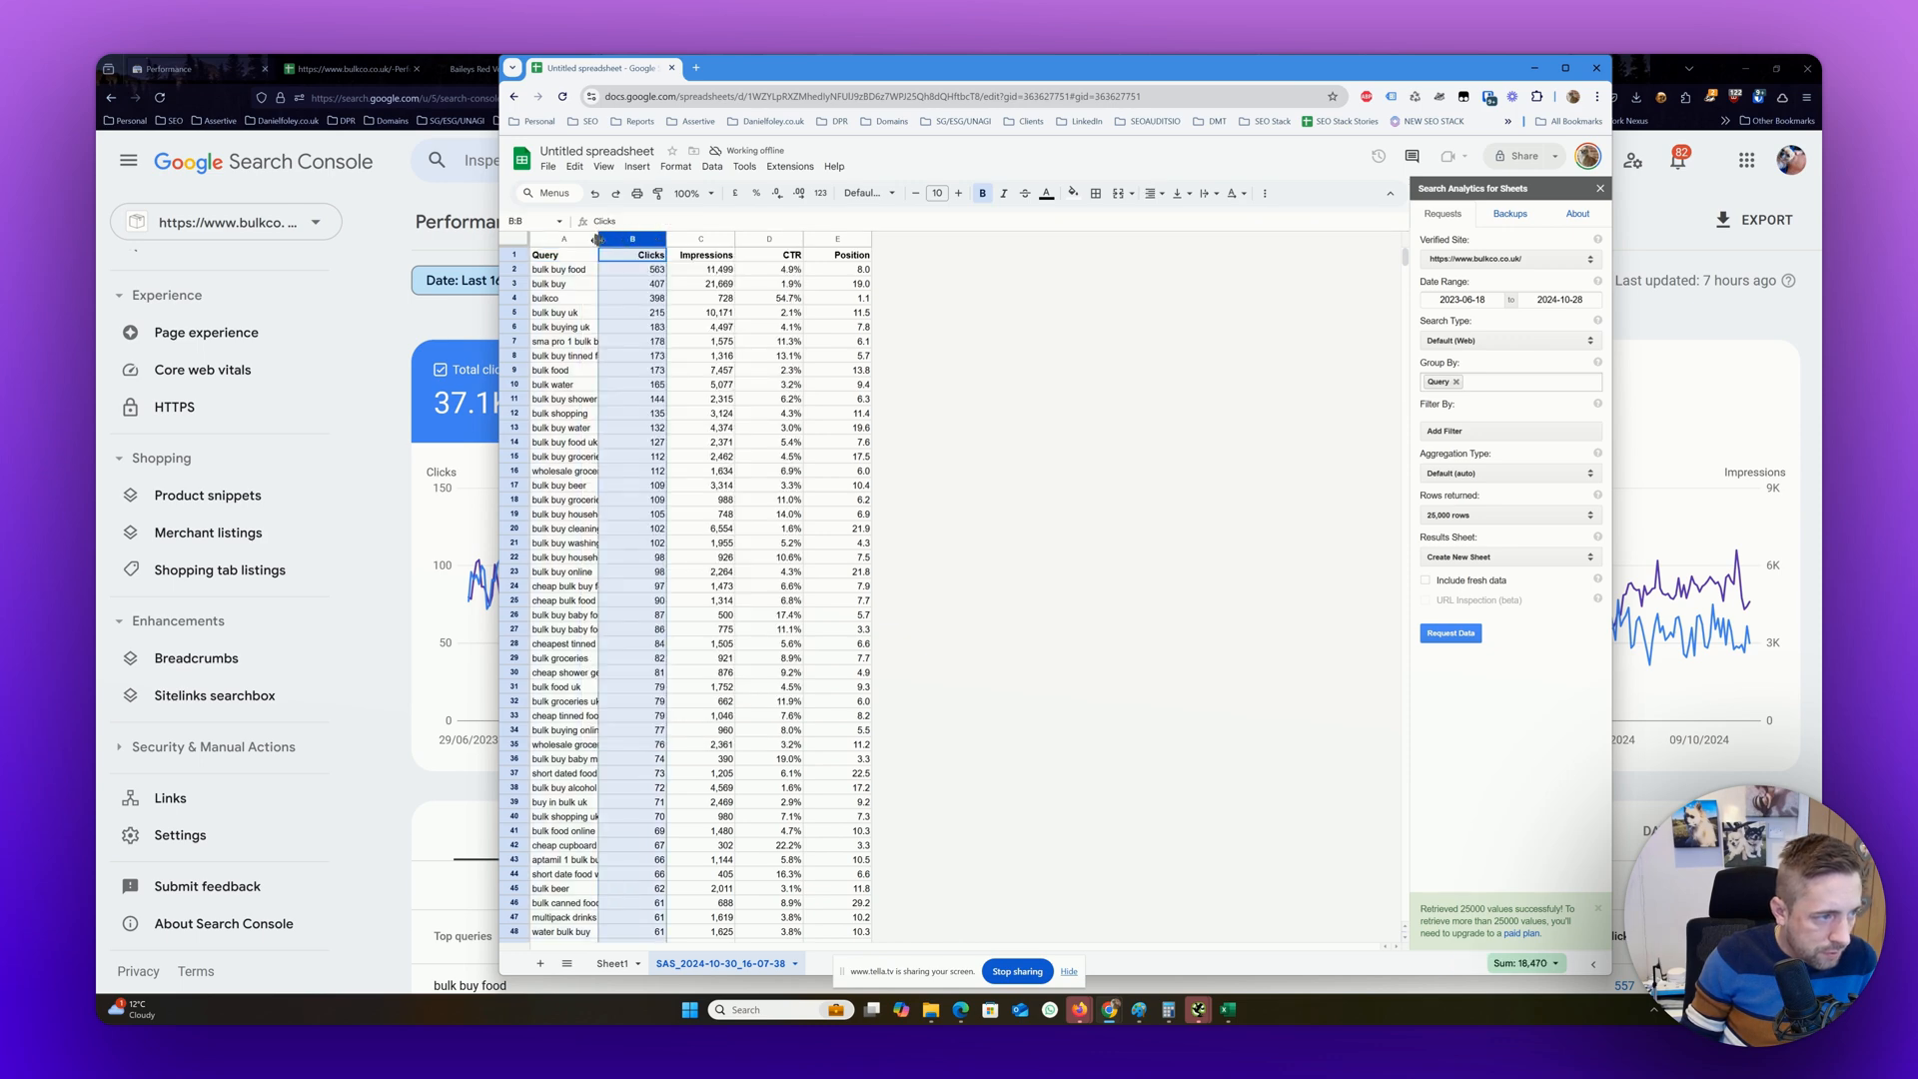
pyautogui.moveTo(597, 240); pyautogui.dragTo(929, 244)
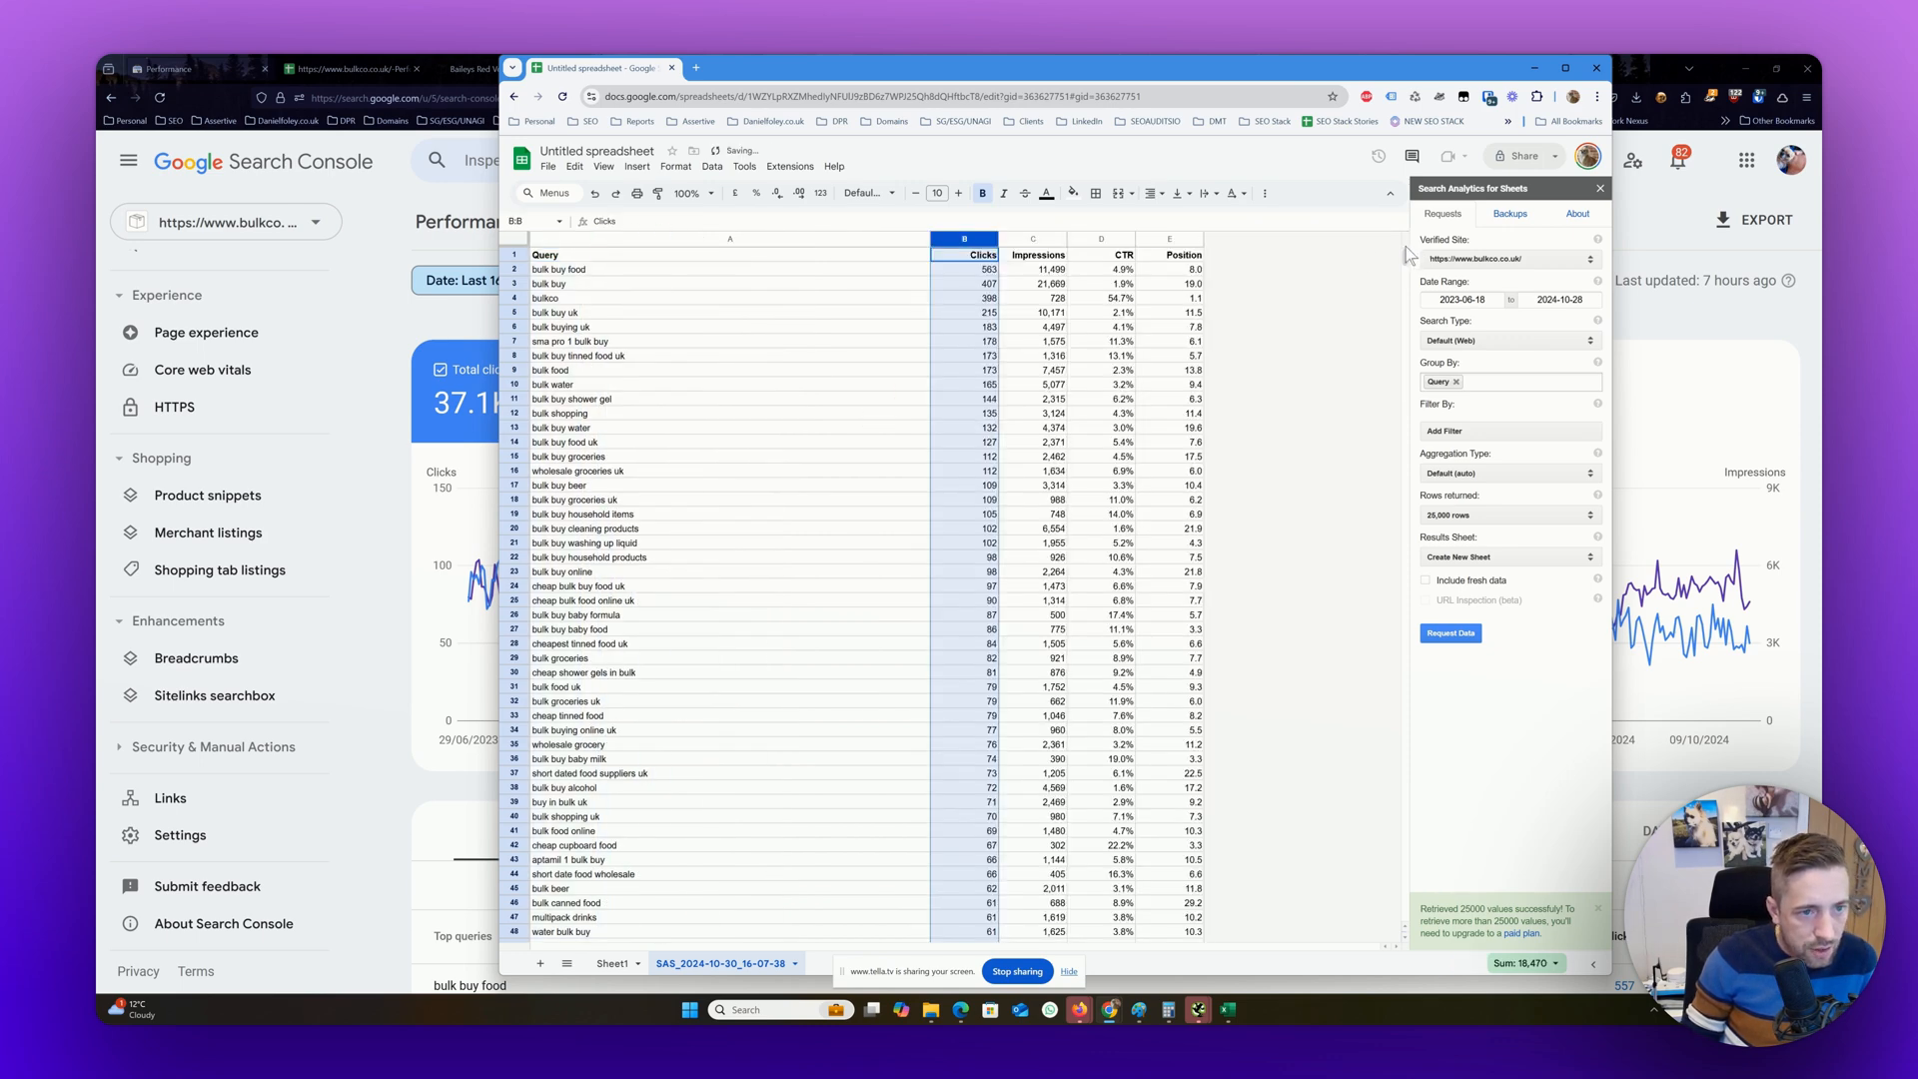
pyautogui.moveTo(1407, 255); pyautogui.dragTo(1388, 1009)
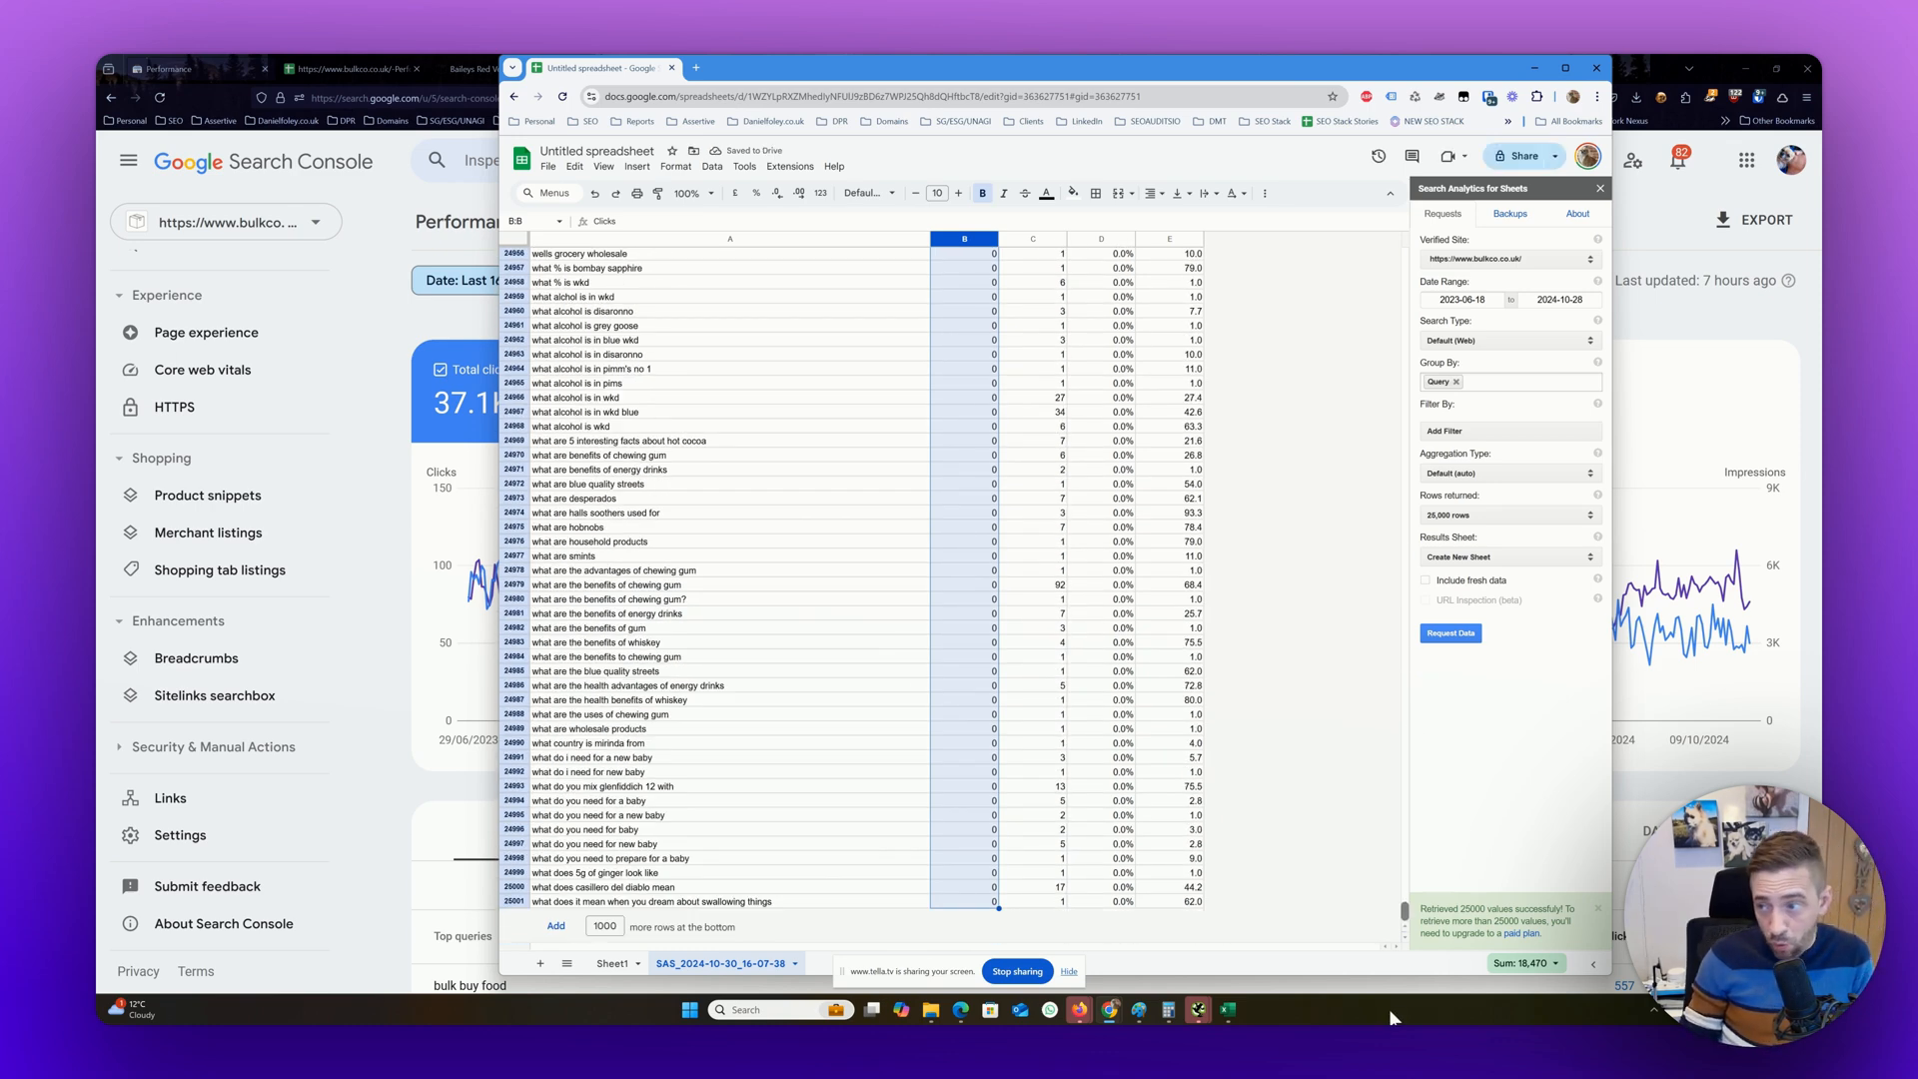
pyautogui.hotkey('ctrl', 'Home')
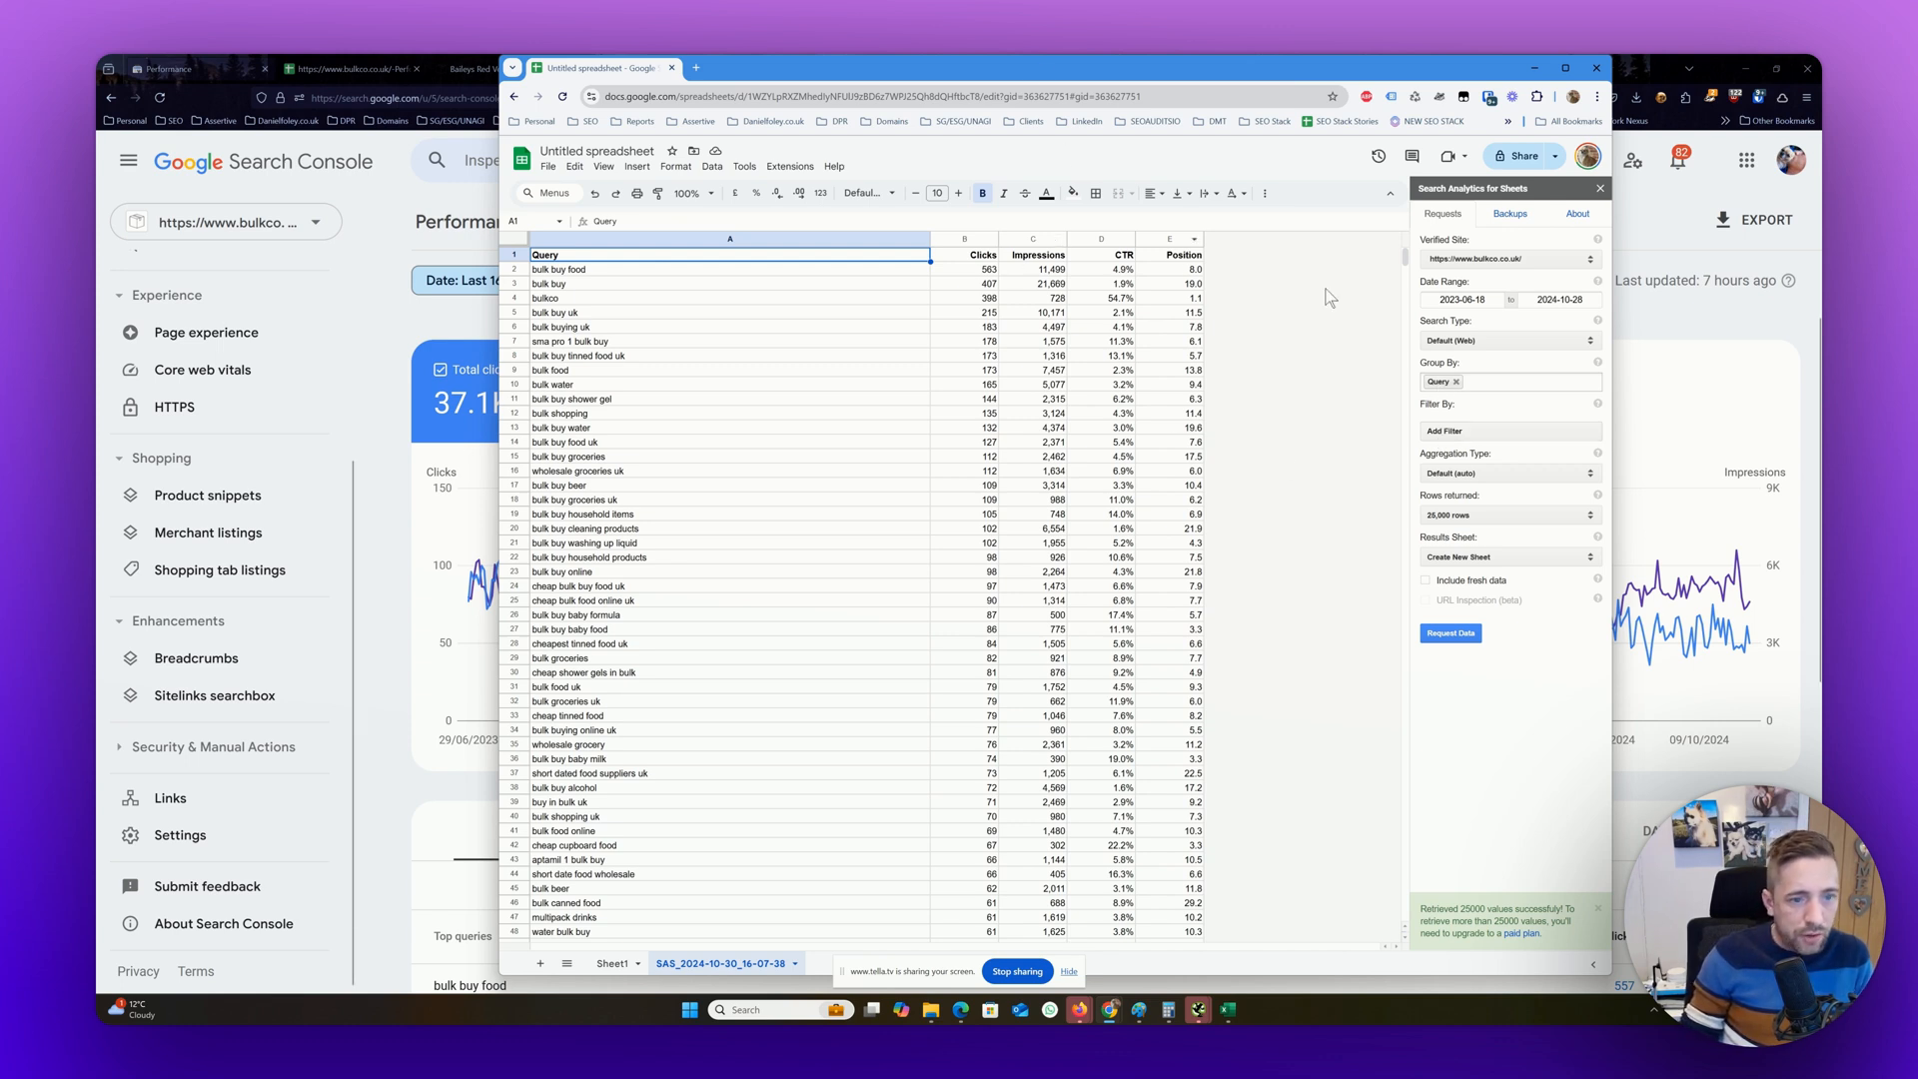
# Add a filter to the data request for queries that contain bulk
pyautogui.click(1451, 433)
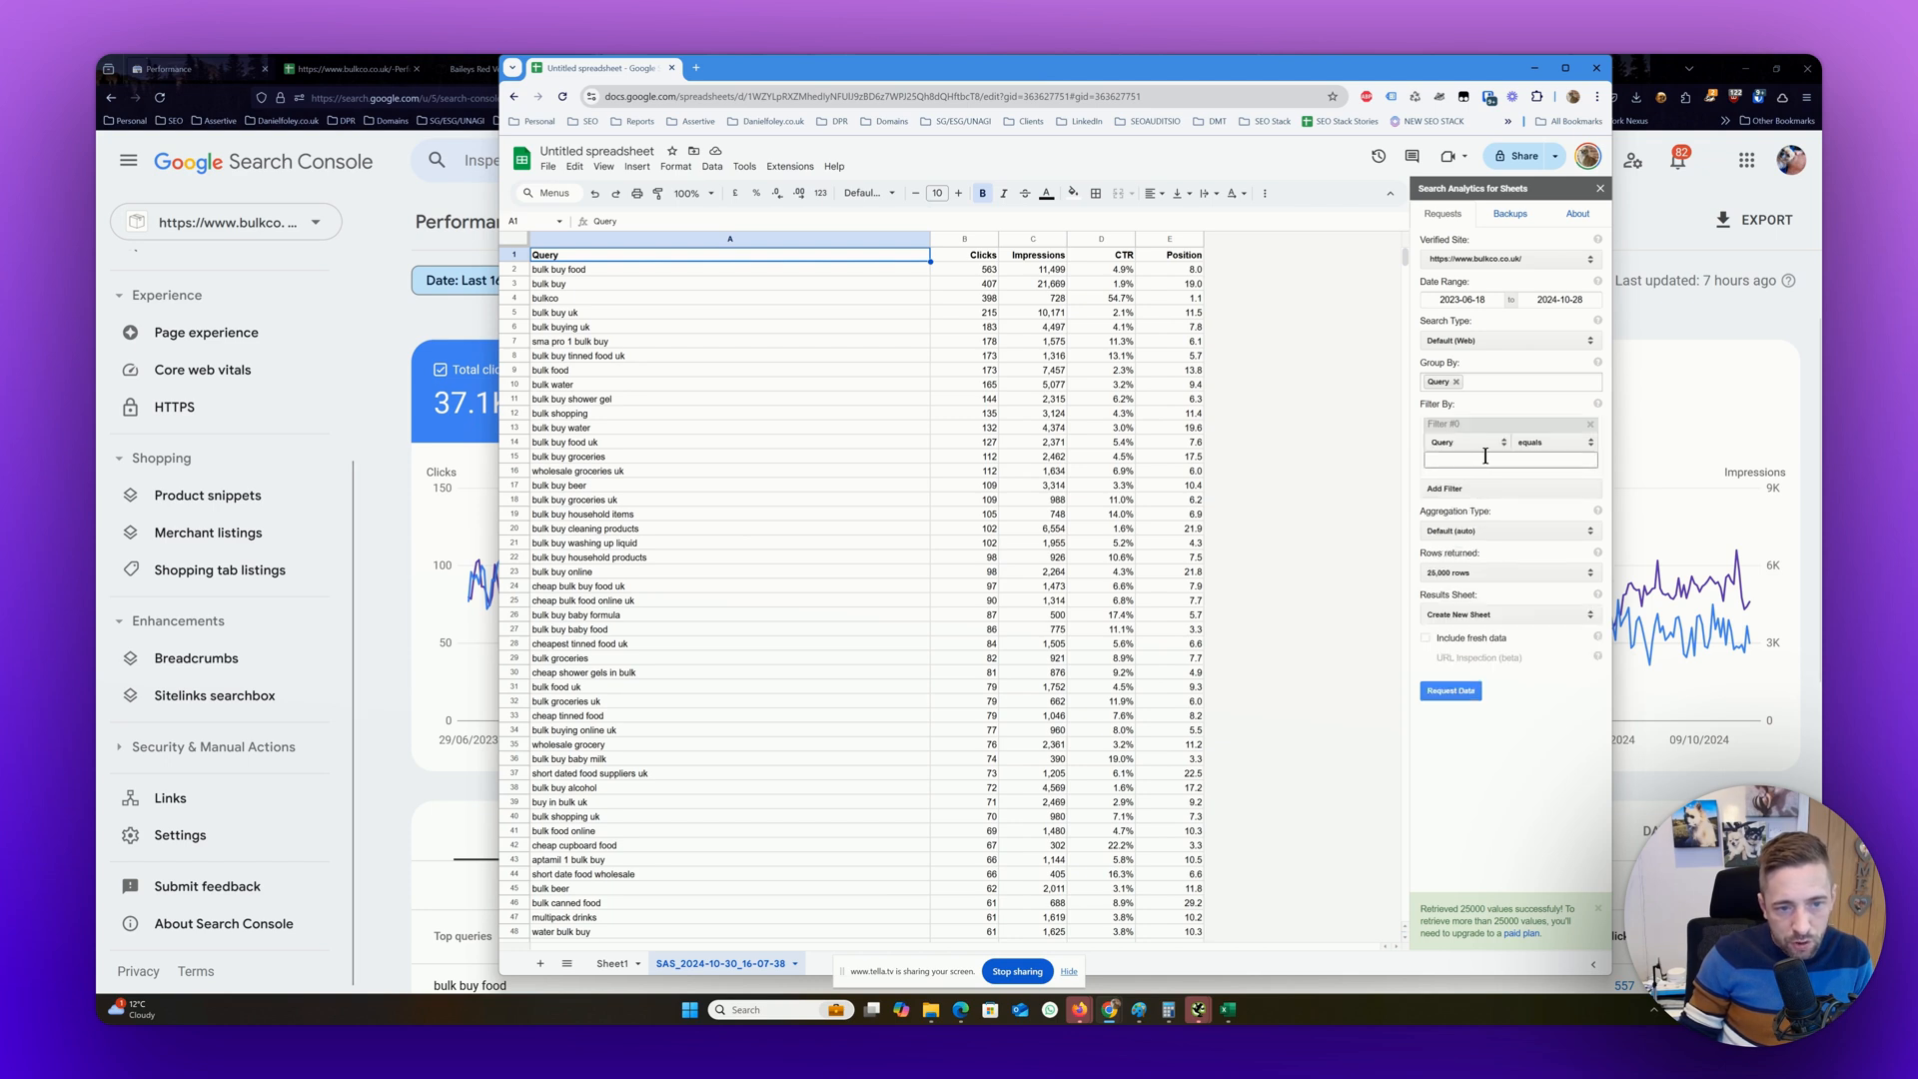
pyautogui.click(1551, 442)
pyautogui.click(1544, 467)
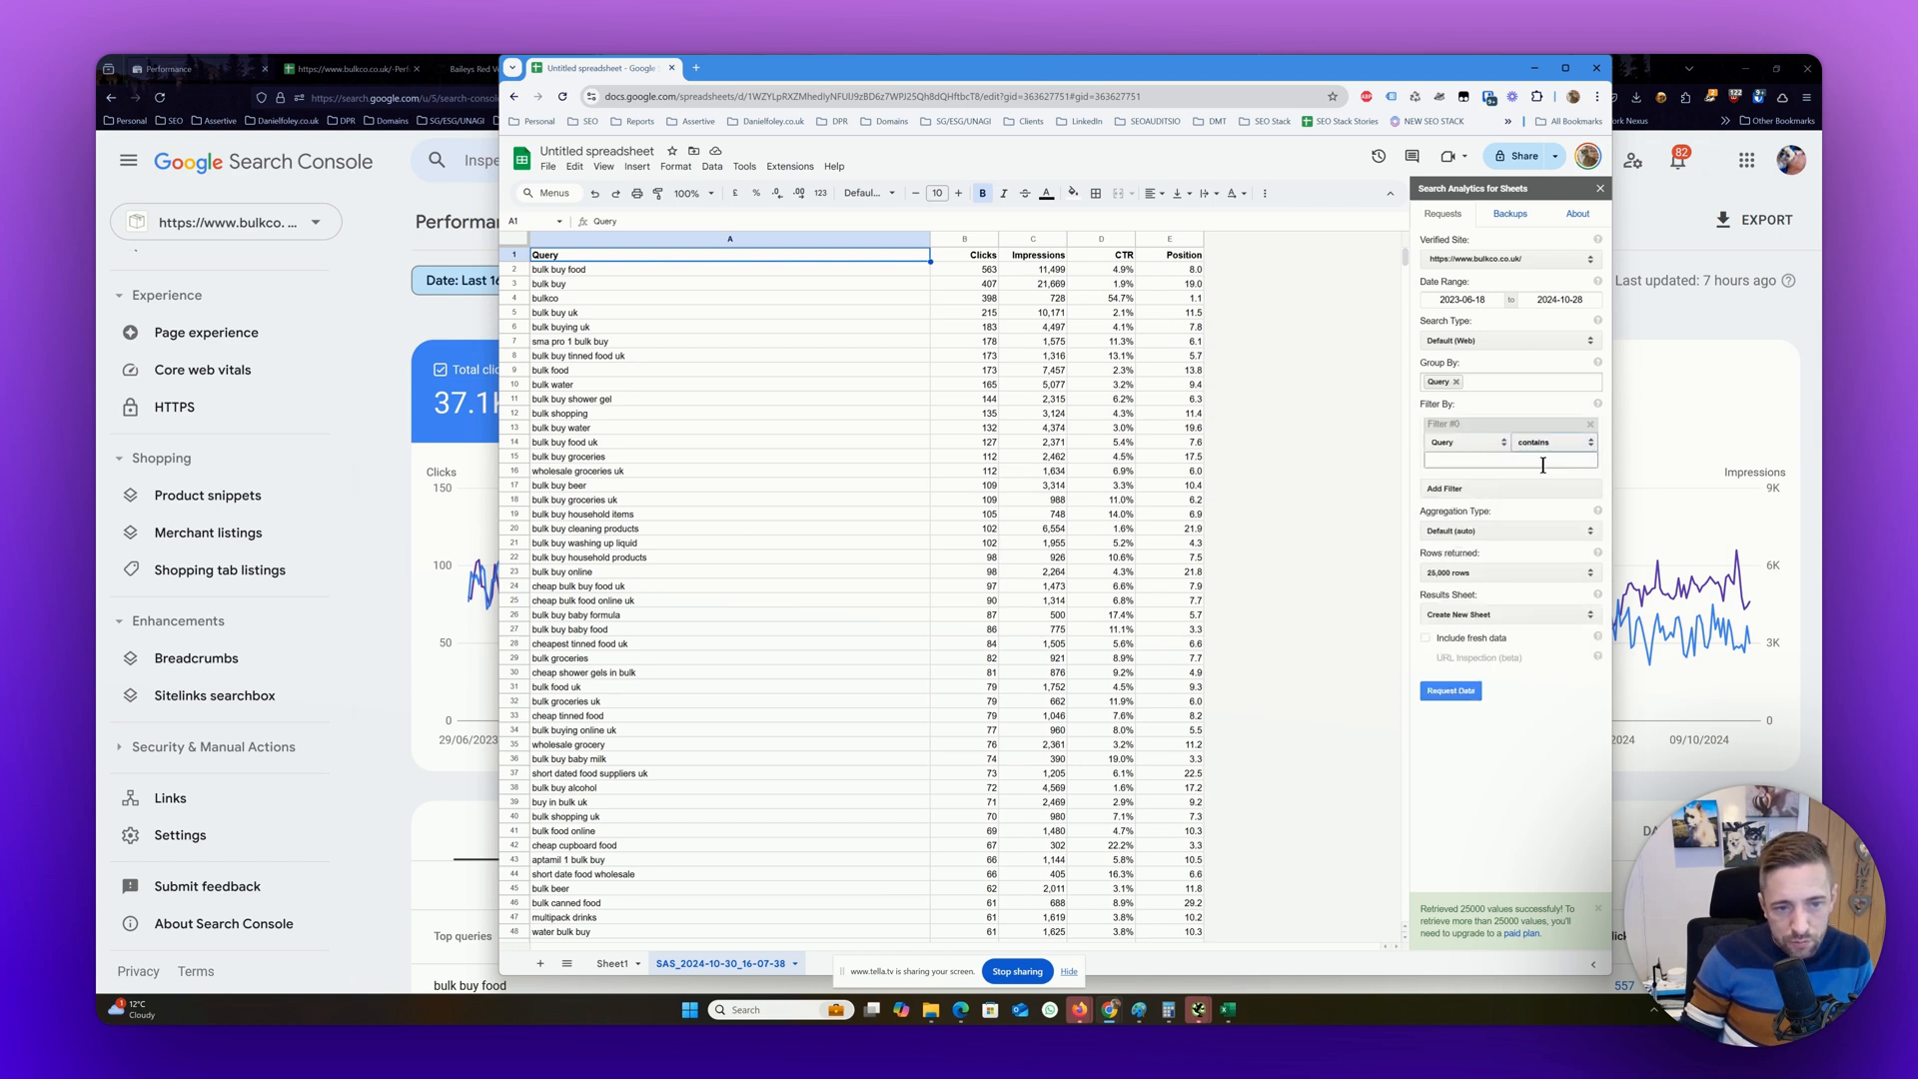
pyautogui.click(1533, 462)
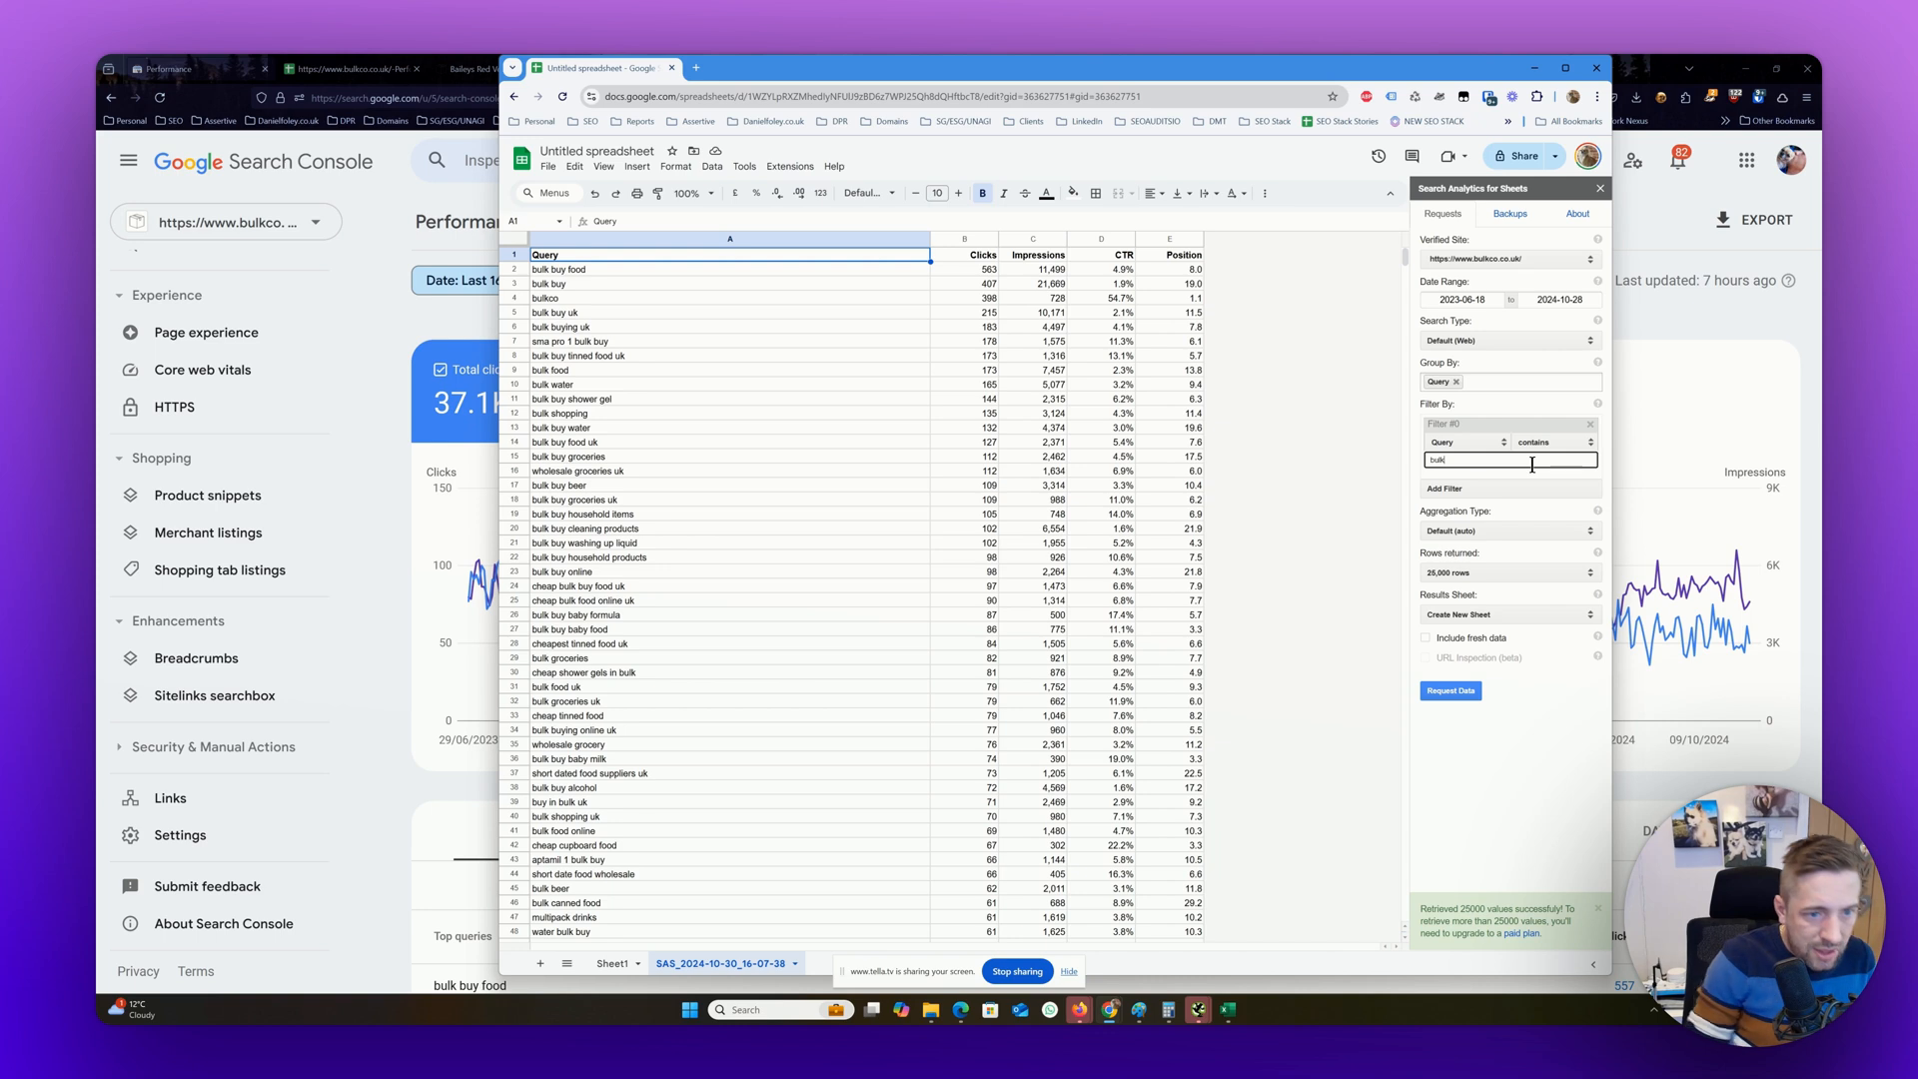
# Try to request the data with a second filter for queries that don't contain buy
pyautogui.click(1469, 489)
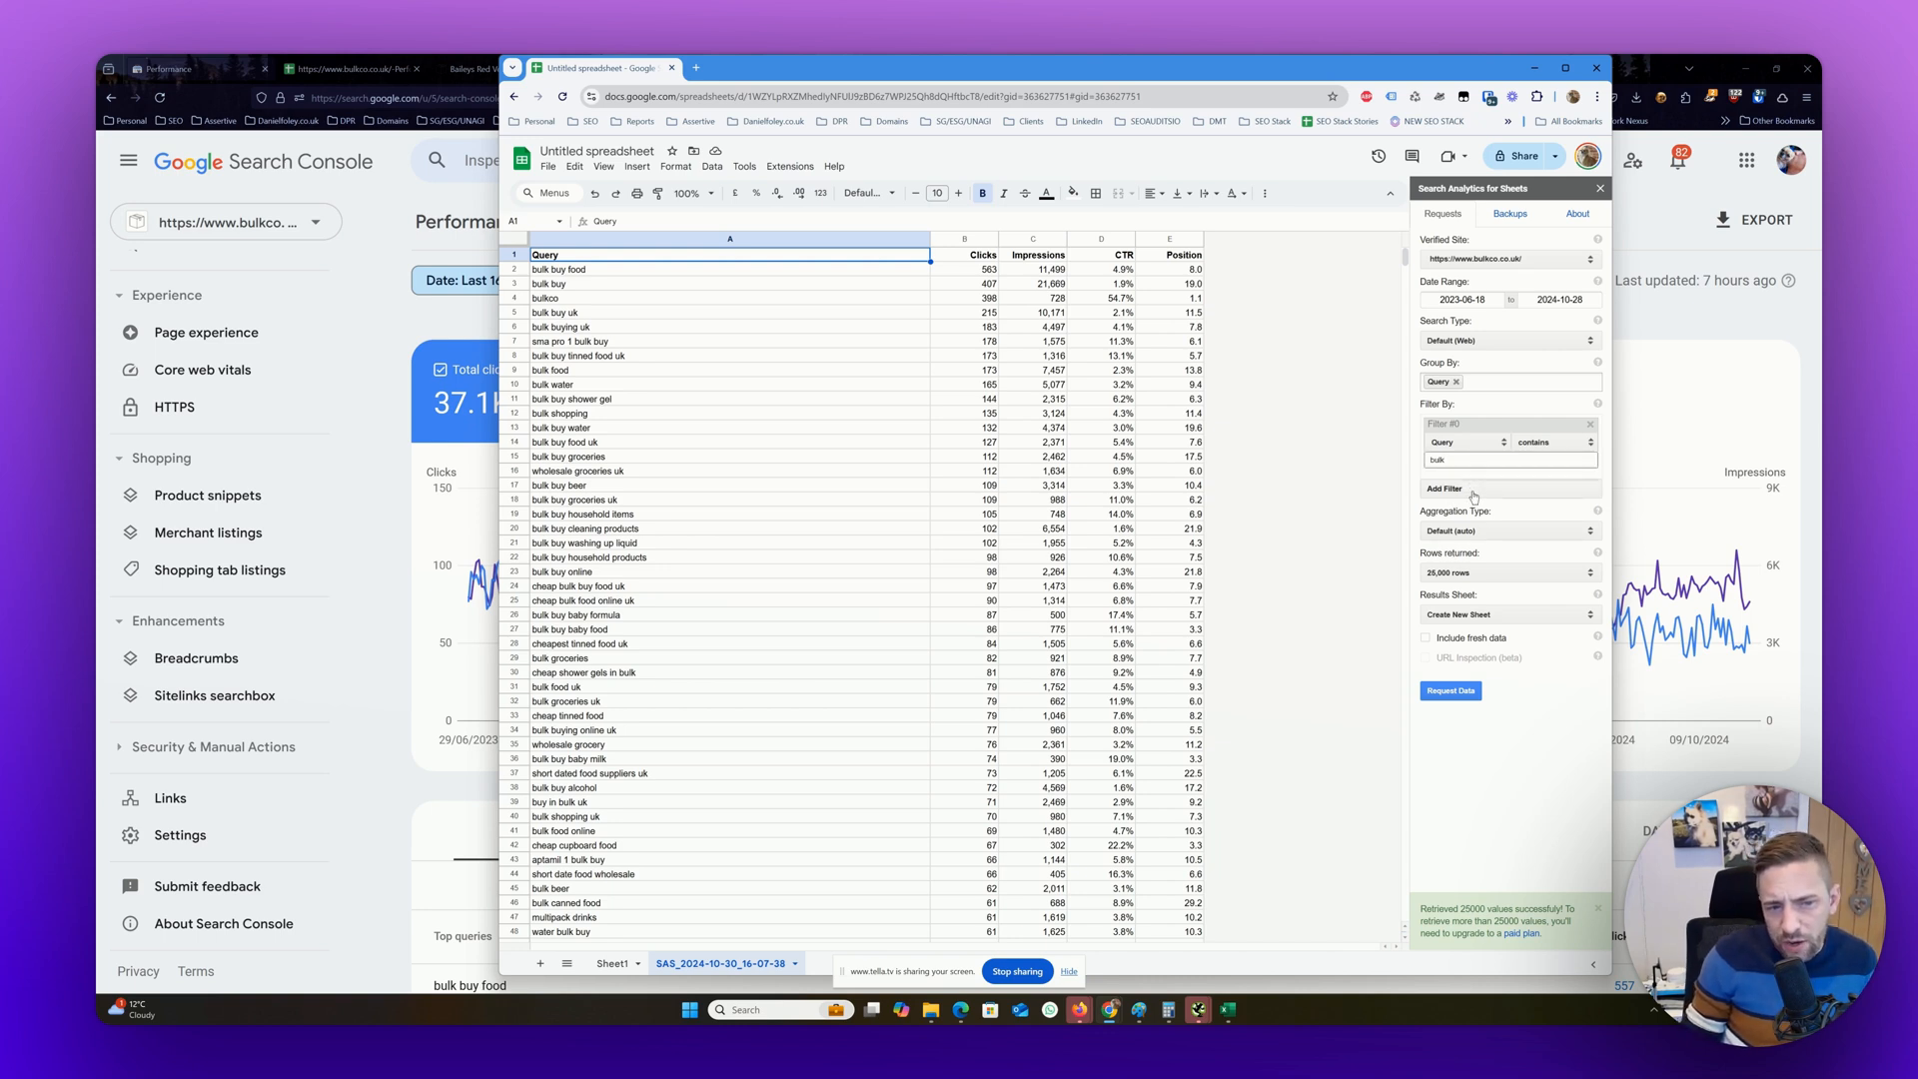
pyautogui.click(1546, 500)
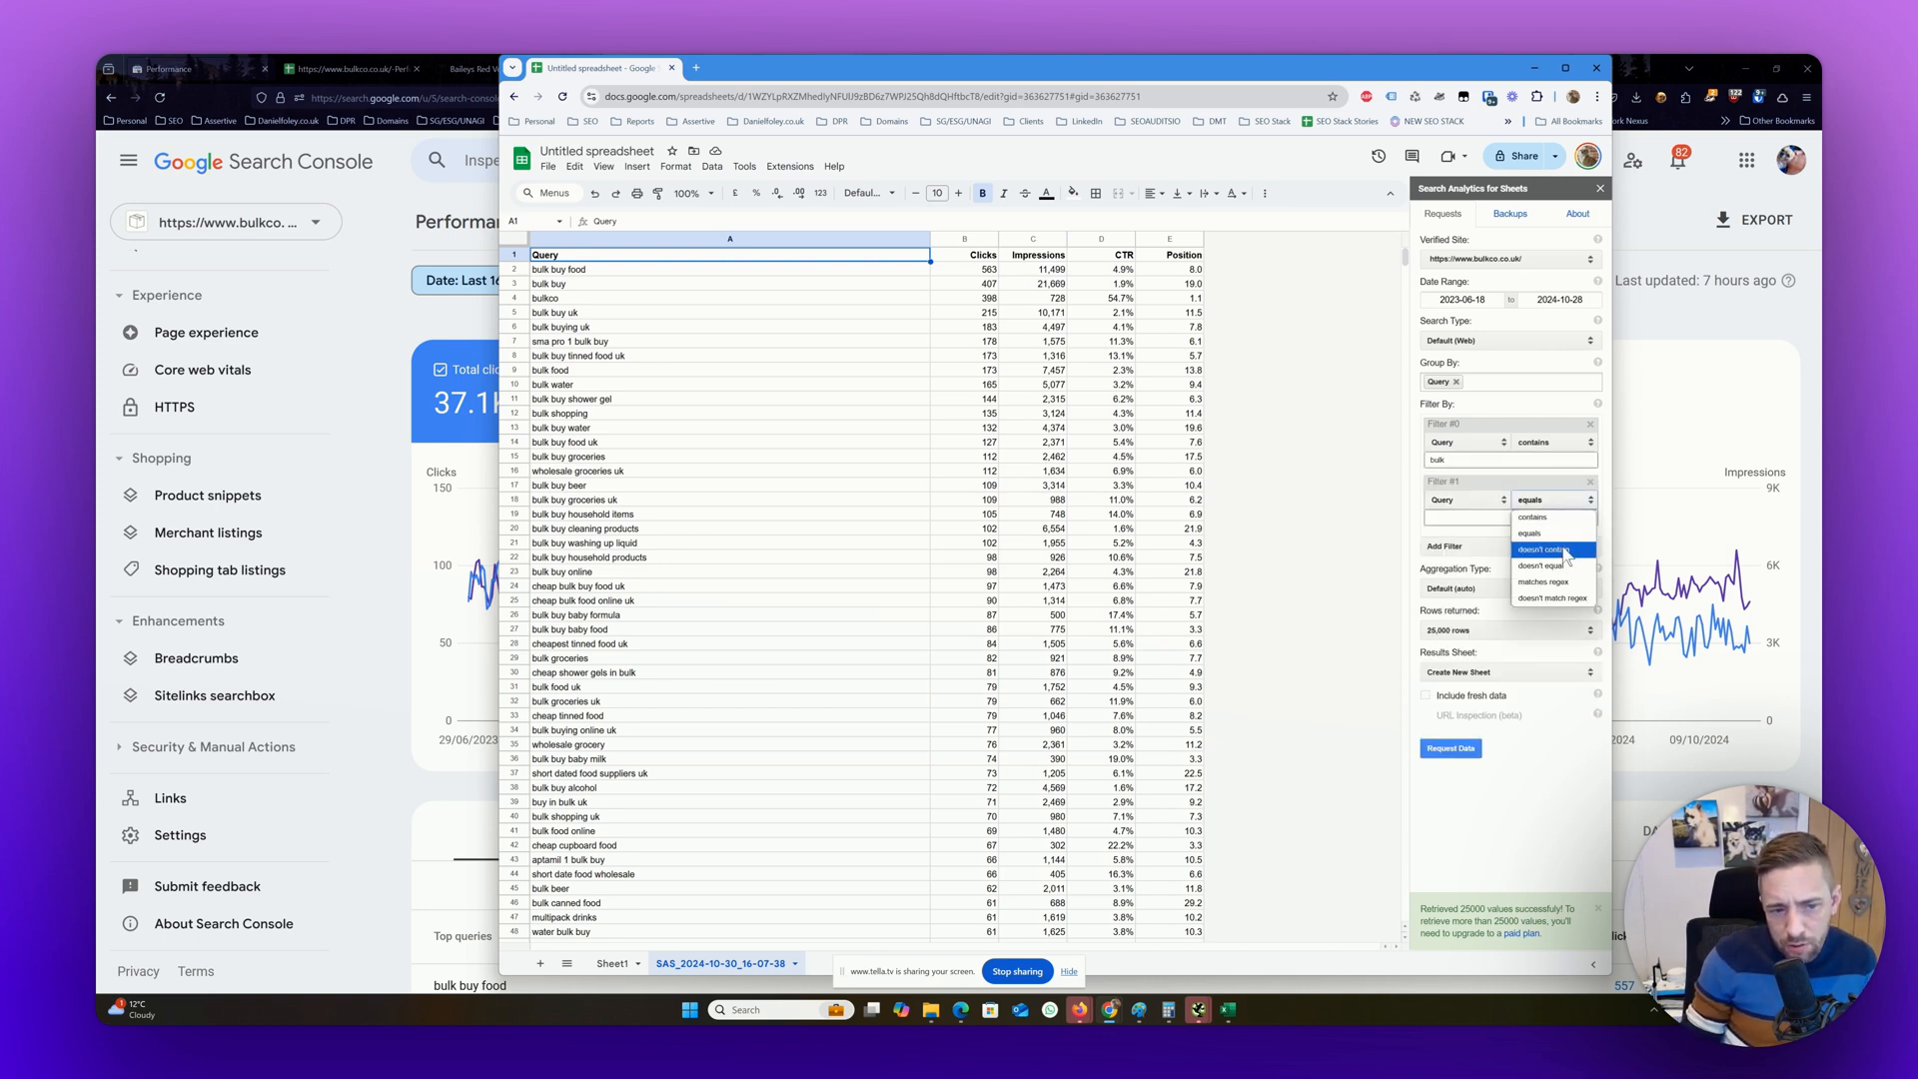
pyautogui.click(1539, 547)
pyautogui.click(1523, 518)
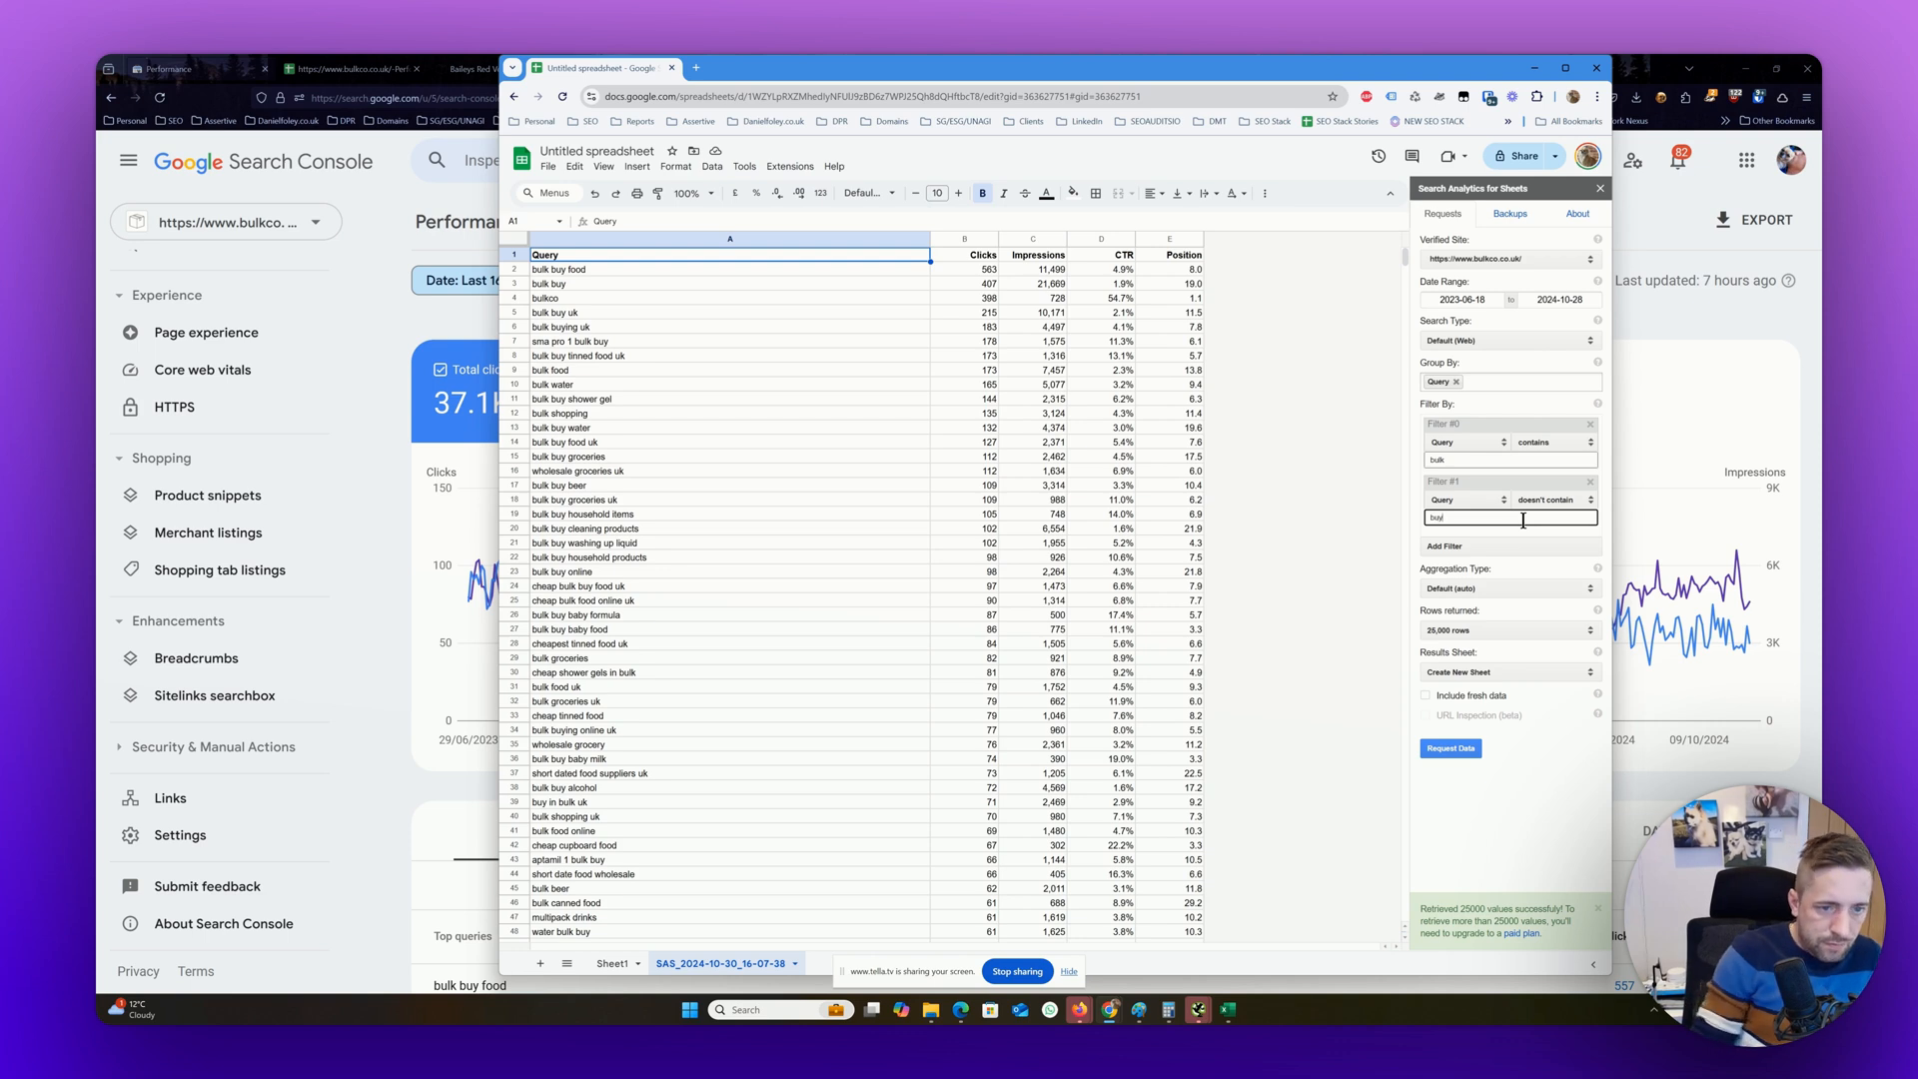
pyautogui.click(1447, 753)
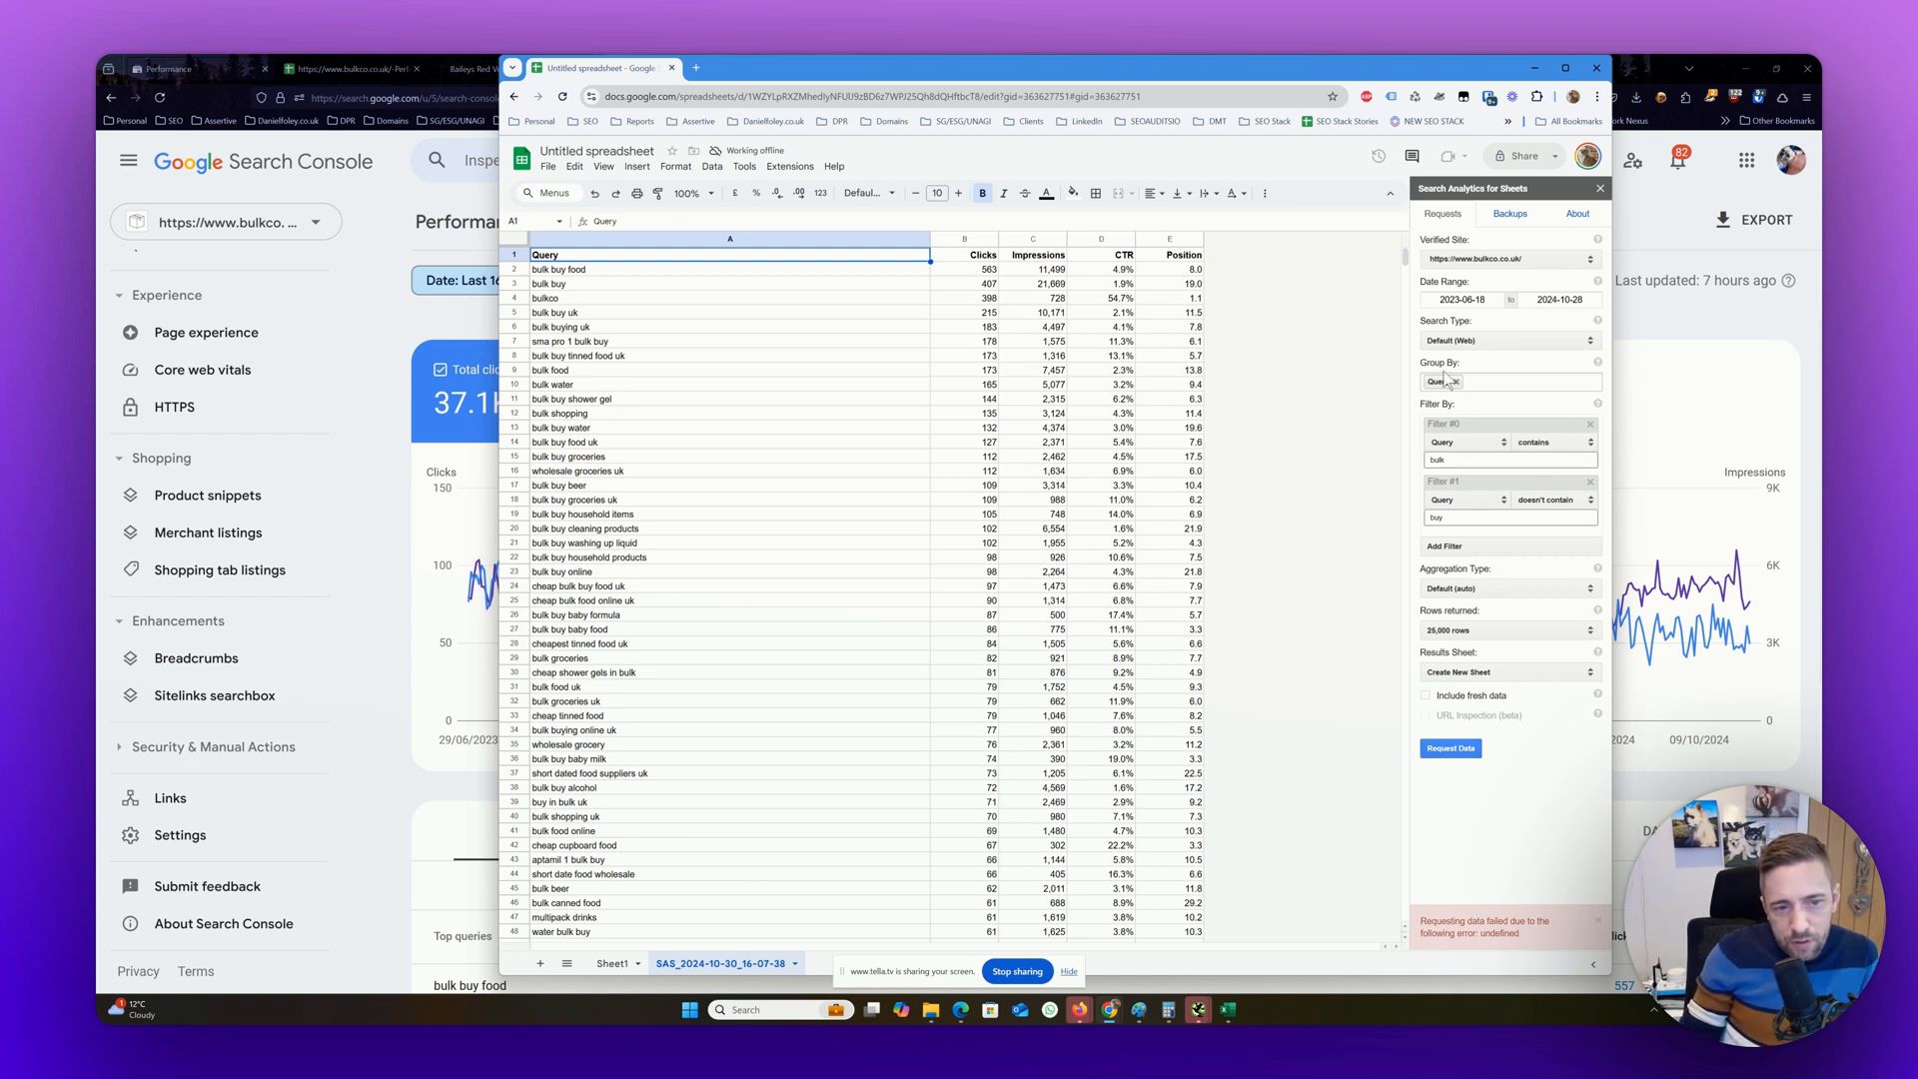
# Remove the second filter and request the data again with only the filter for queries containing bulk
pyautogui.click(1591, 485)
pyautogui.click(1452, 692)
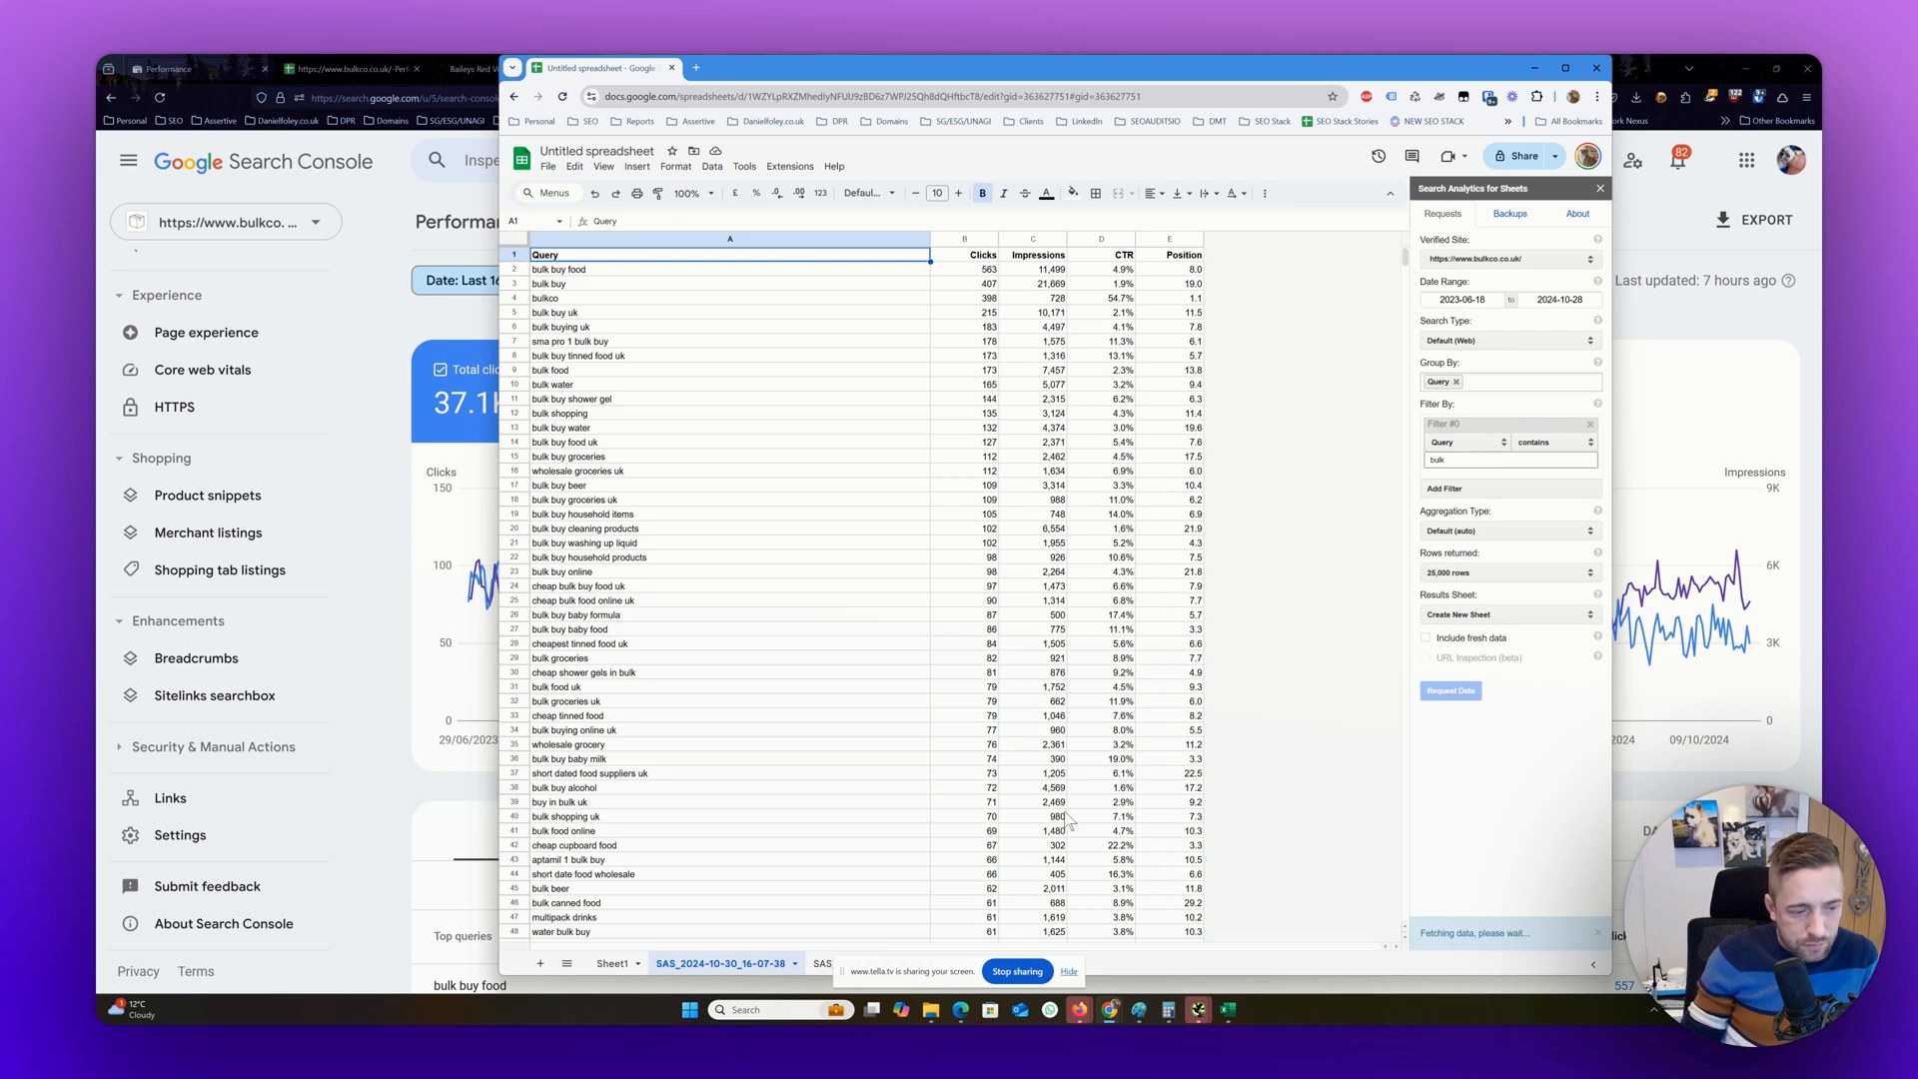
pyautogui.click(1068, 974)
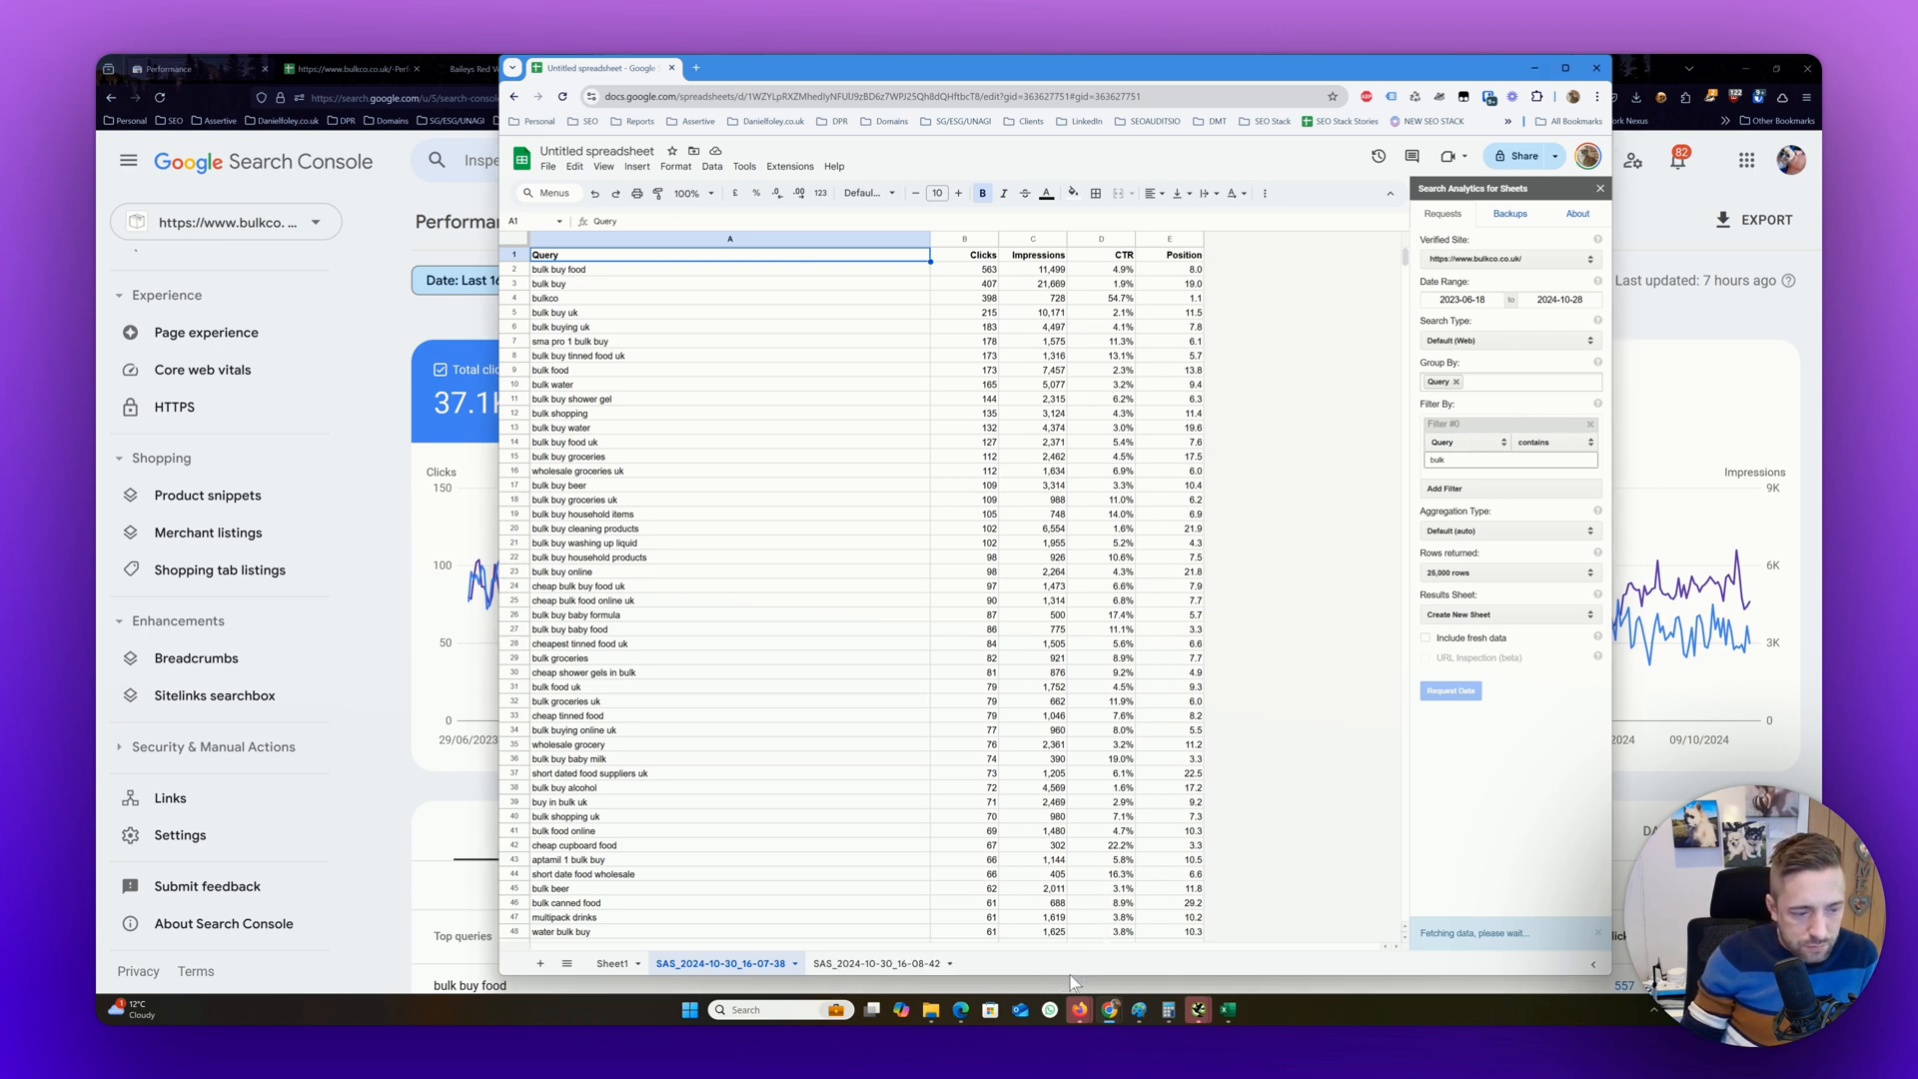
# Create a filter on the header row of the SAS_2024-10-30_16-08-42 sheet
pyautogui.click(900, 964)
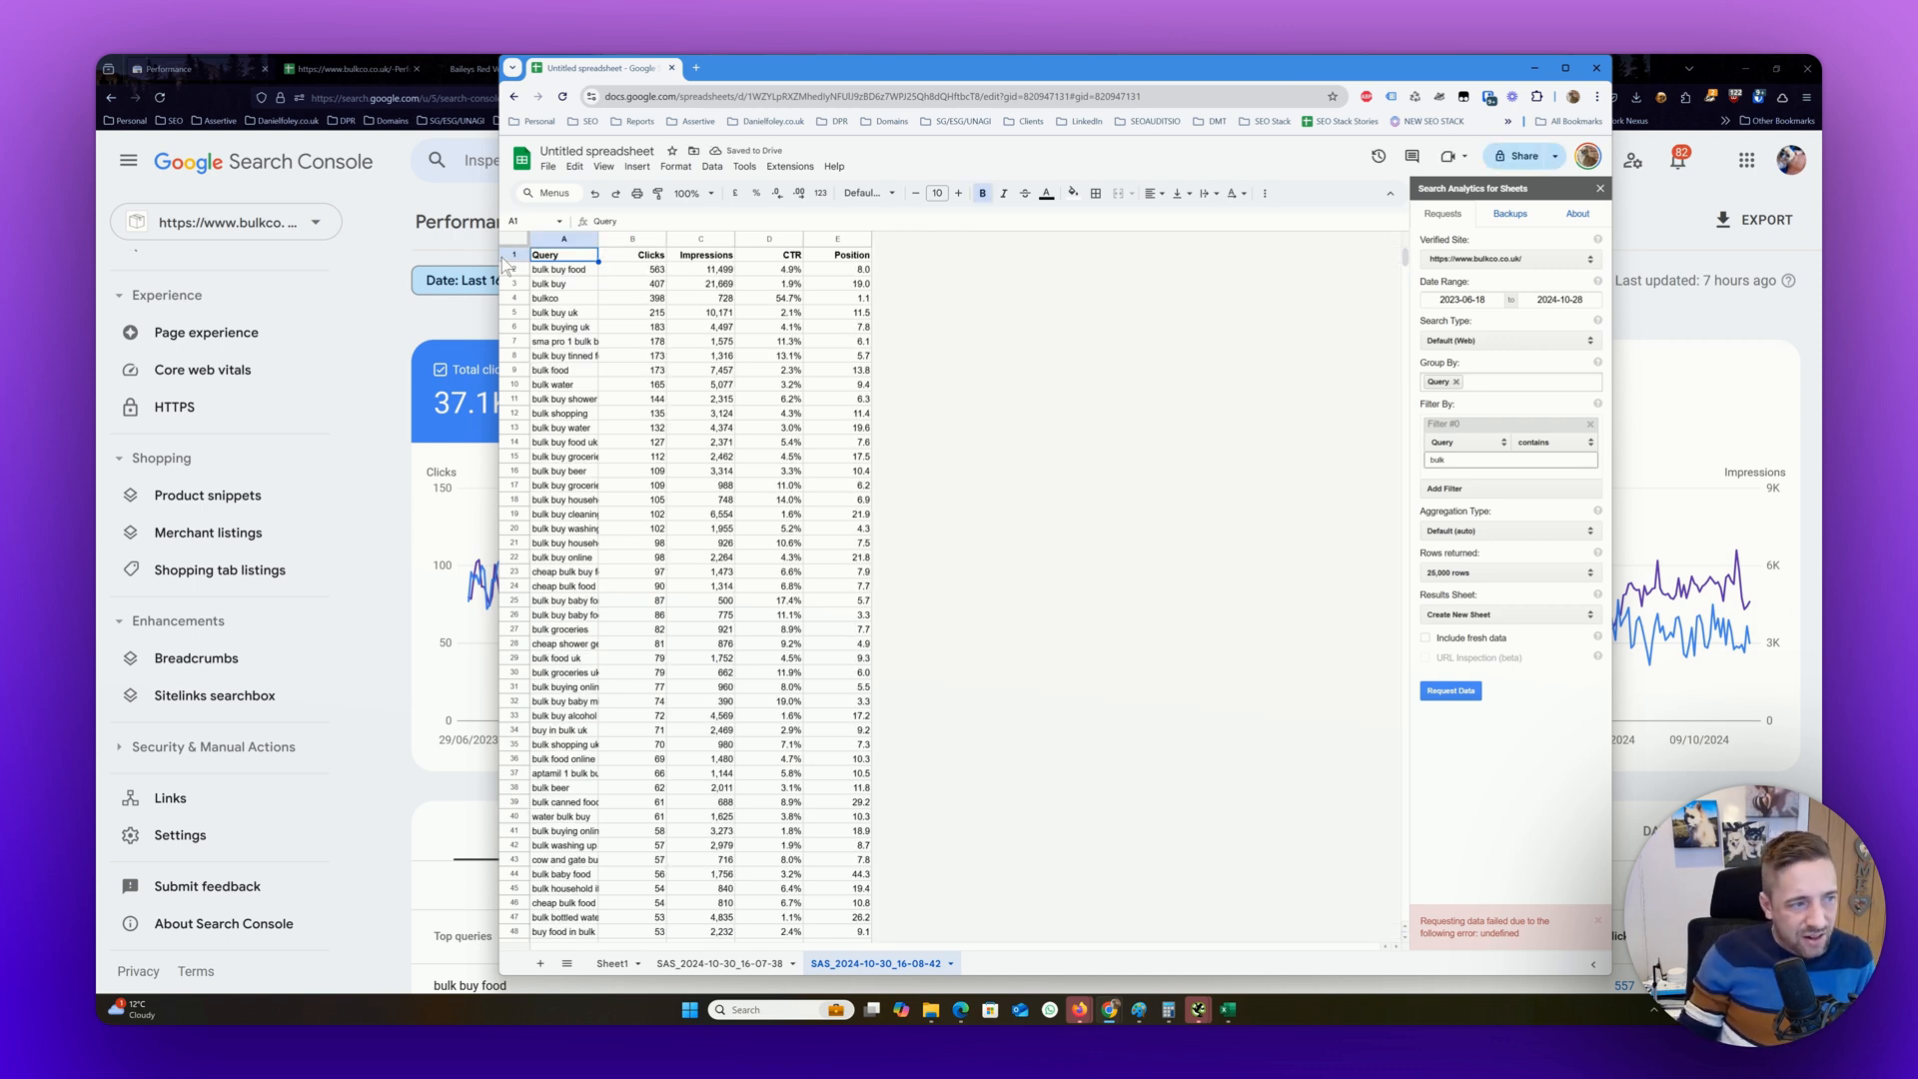
pyautogui.click(515, 255)
pyautogui.click(711, 167)
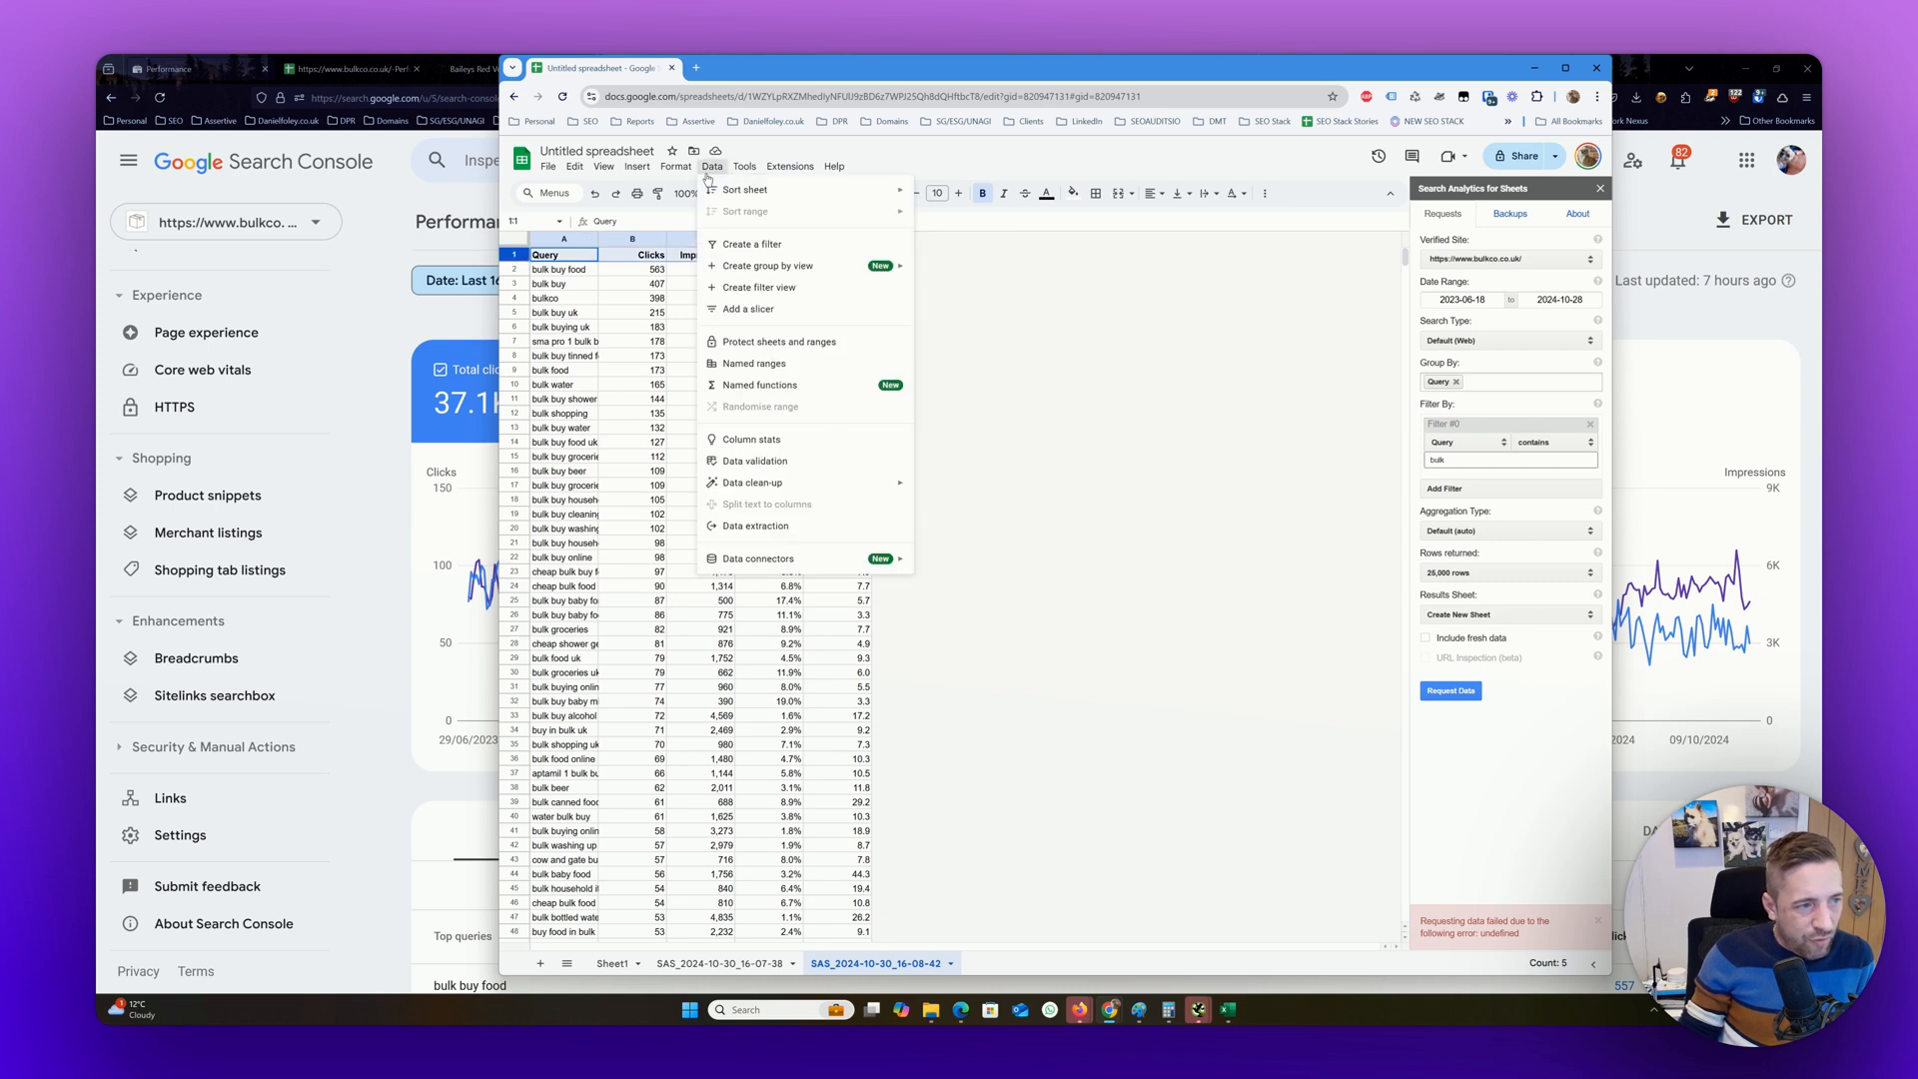
pyautogui.click(751, 244)
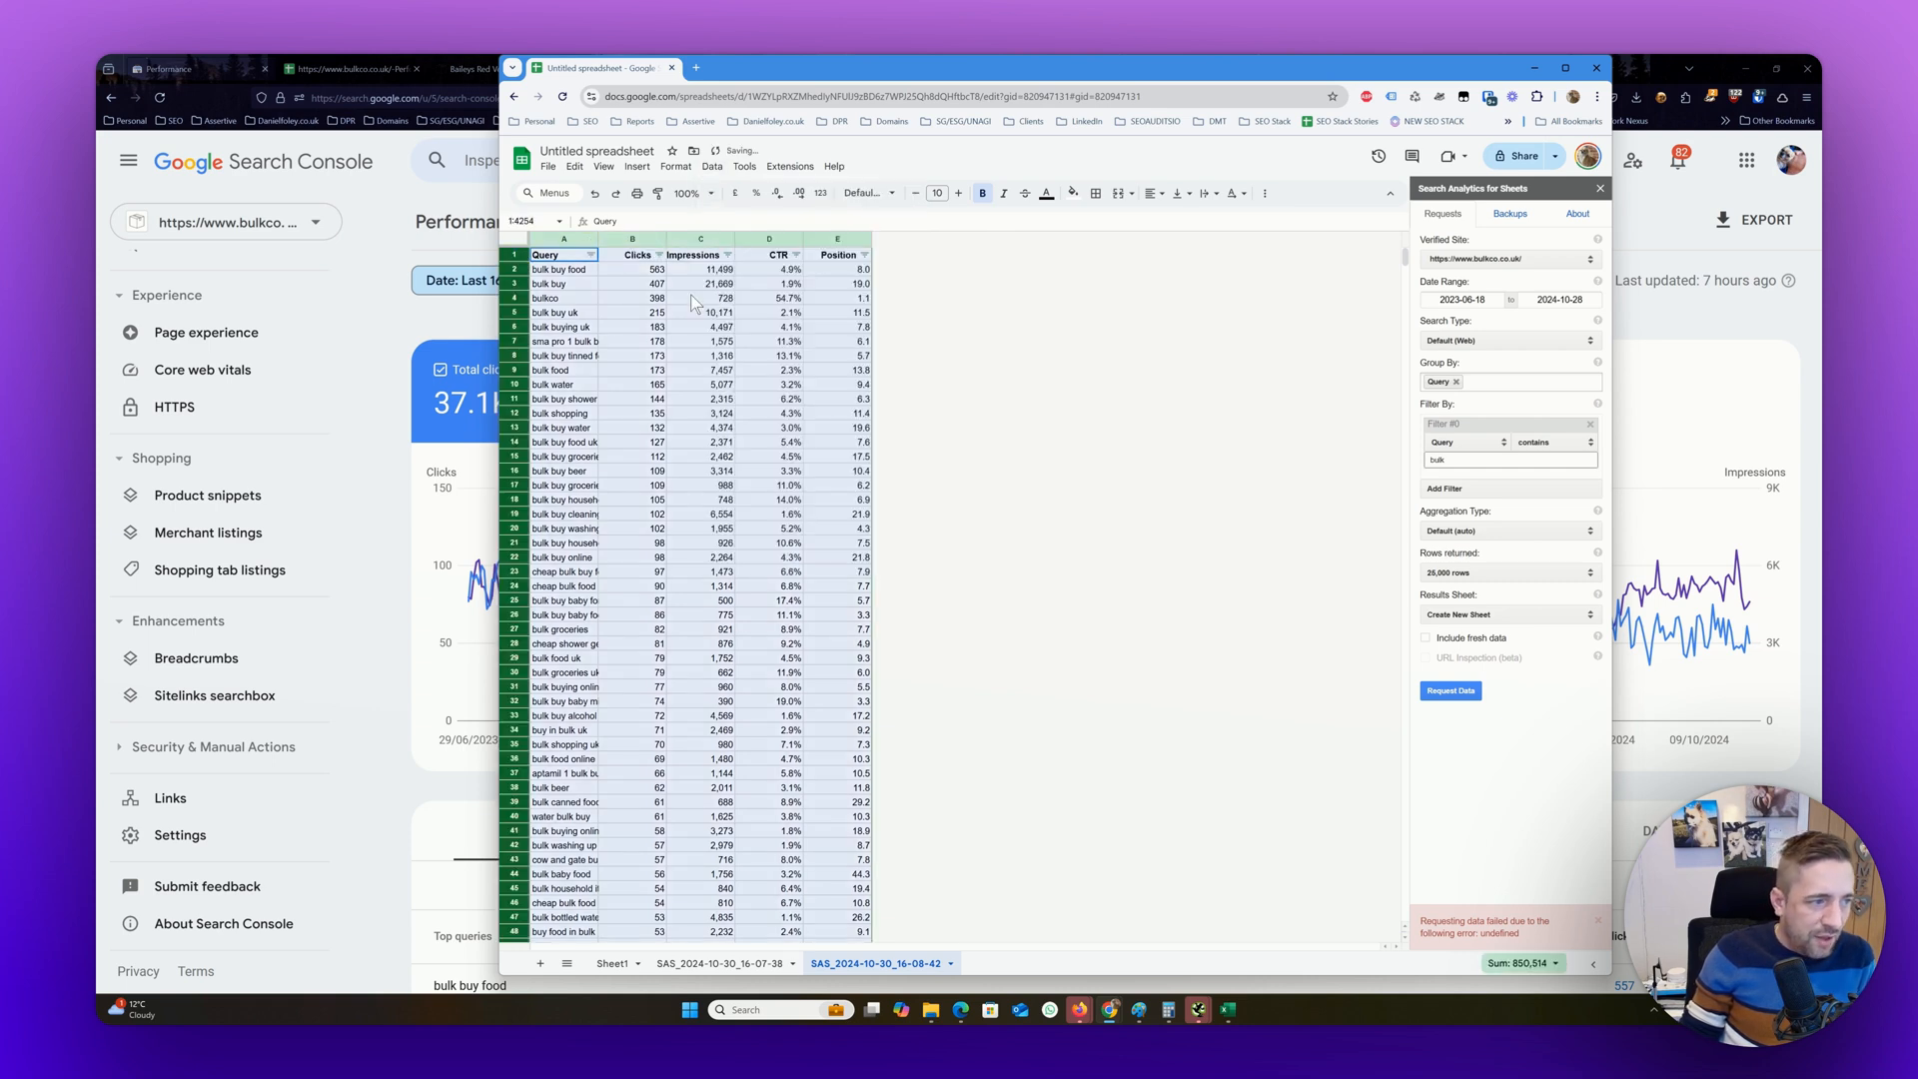
# Filter the Query column by condition to show only rows whose text does not contain buy
pyautogui.click(591, 255)
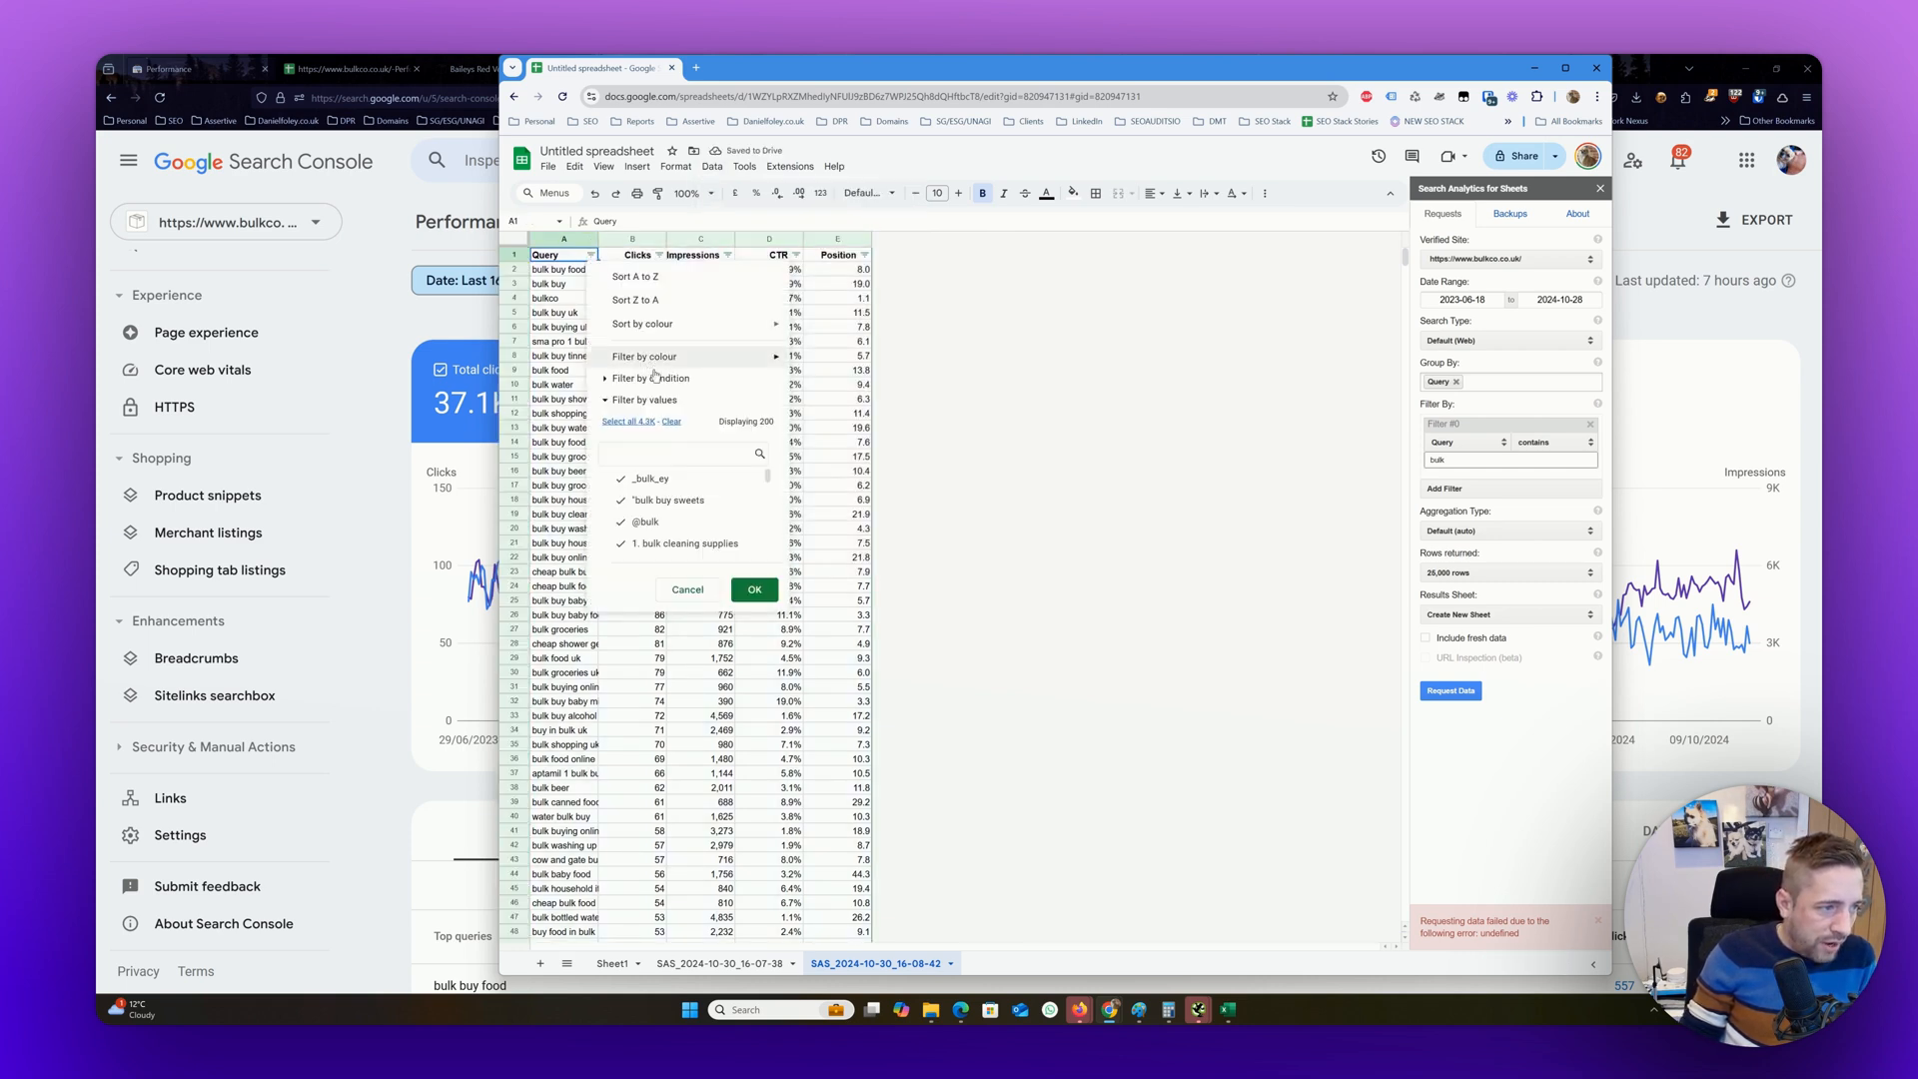
pyautogui.click(655, 378)
pyautogui.click(683, 405)
pyautogui.click(687, 514)
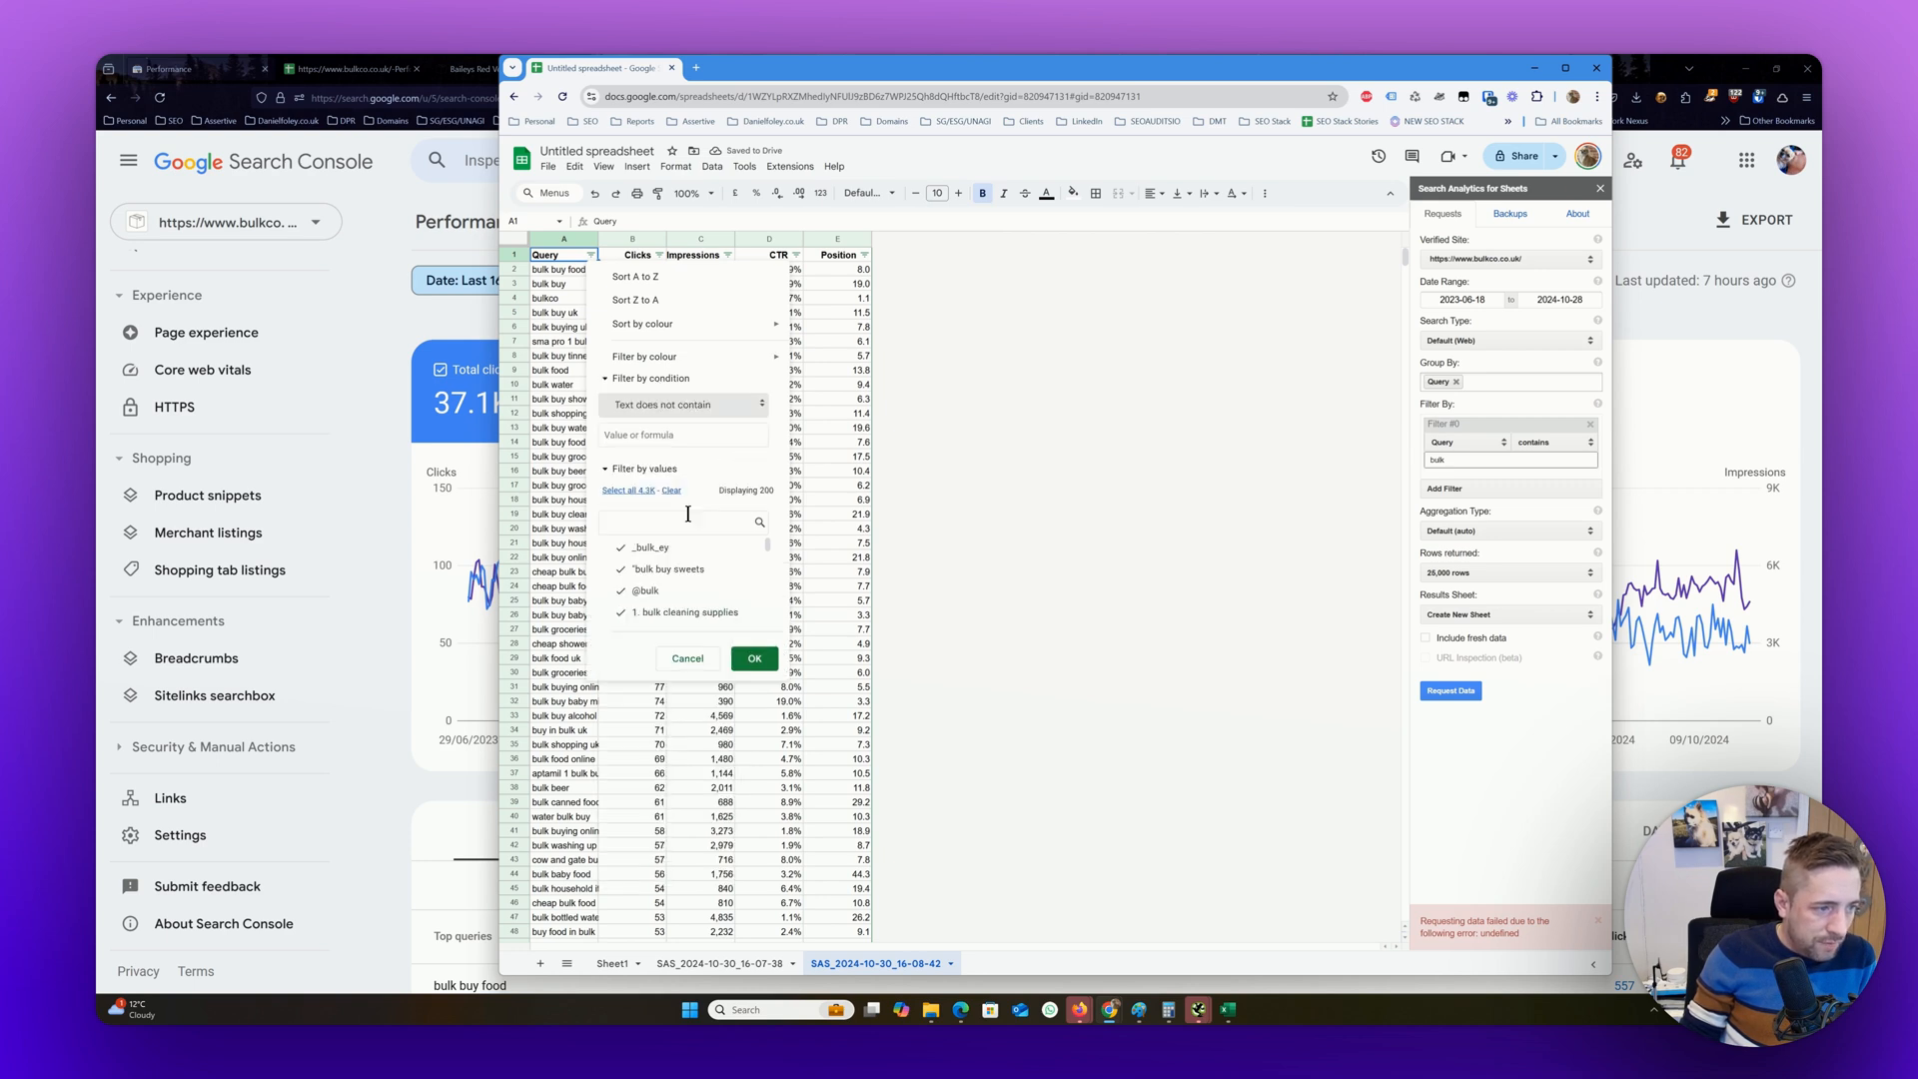
pyautogui.click(675, 436)
pyautogui.write('buy')
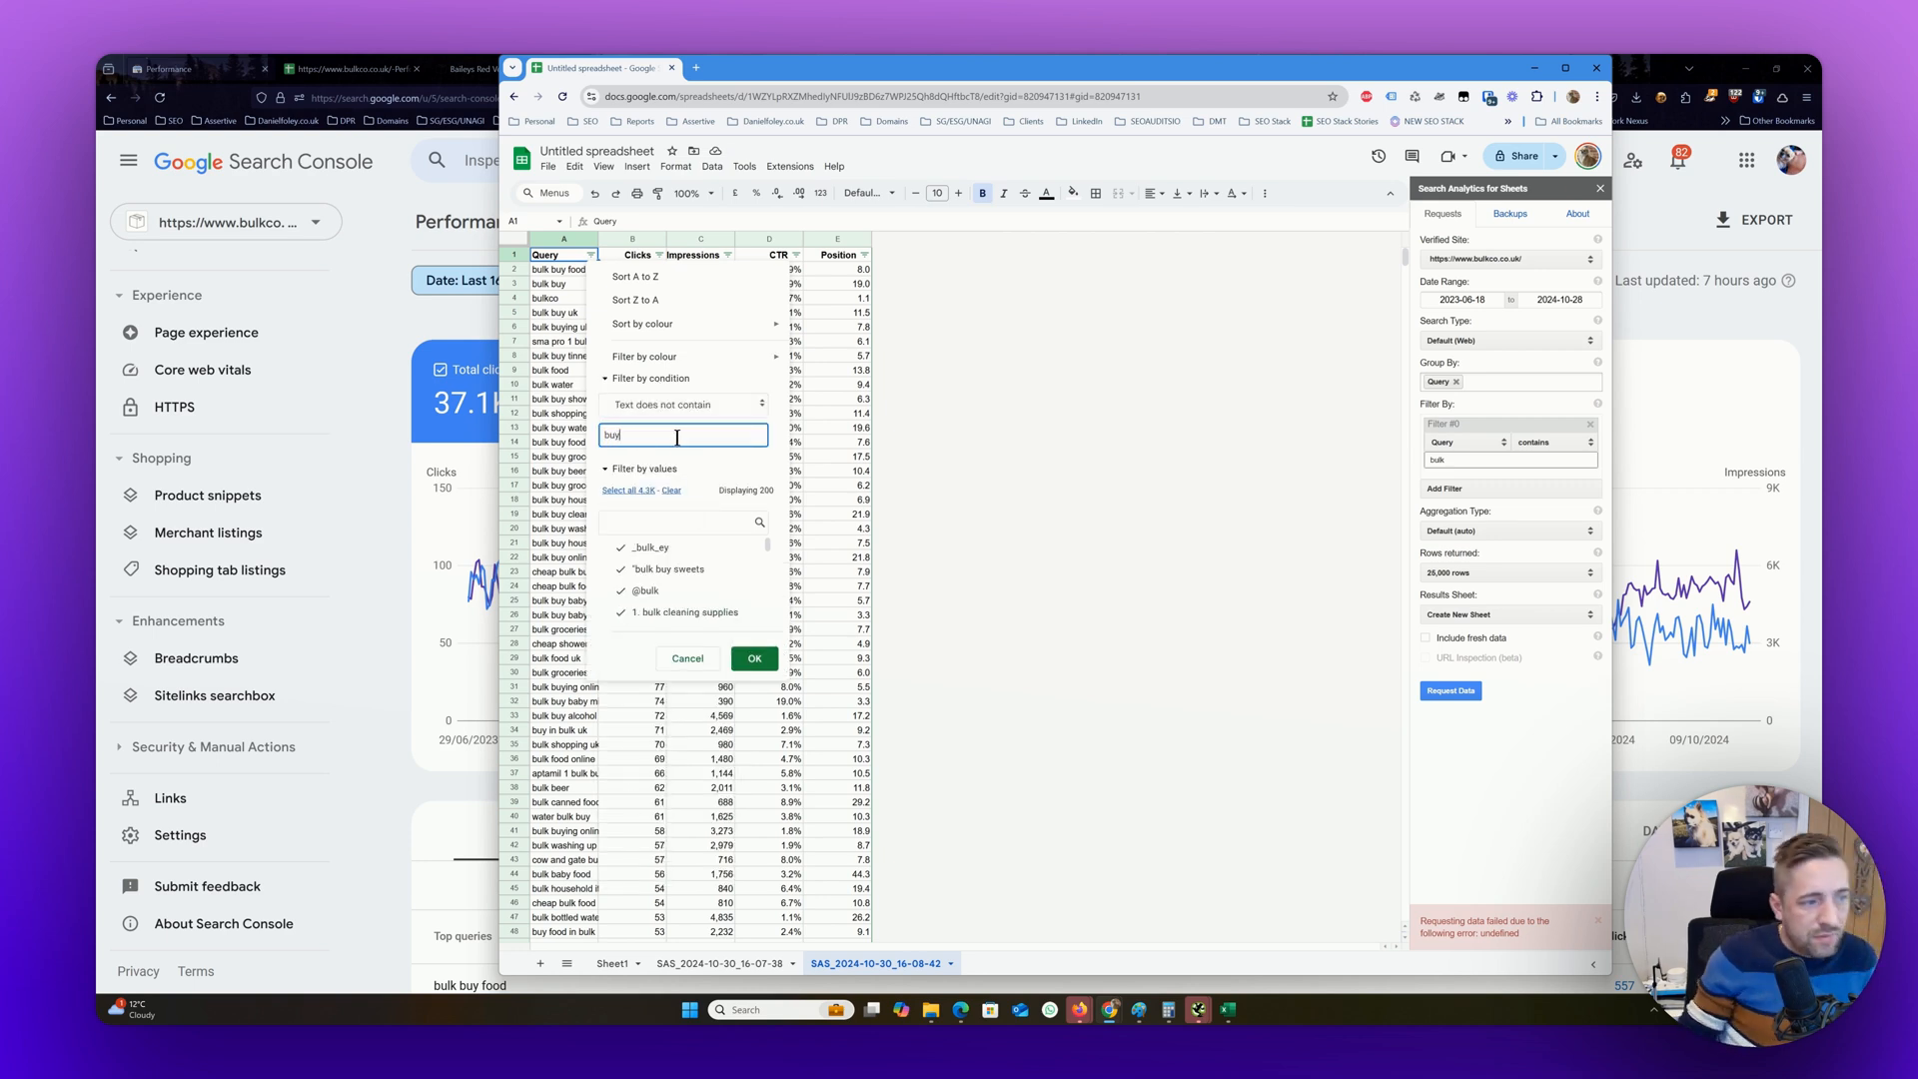
pyautogui.click(755, 658)
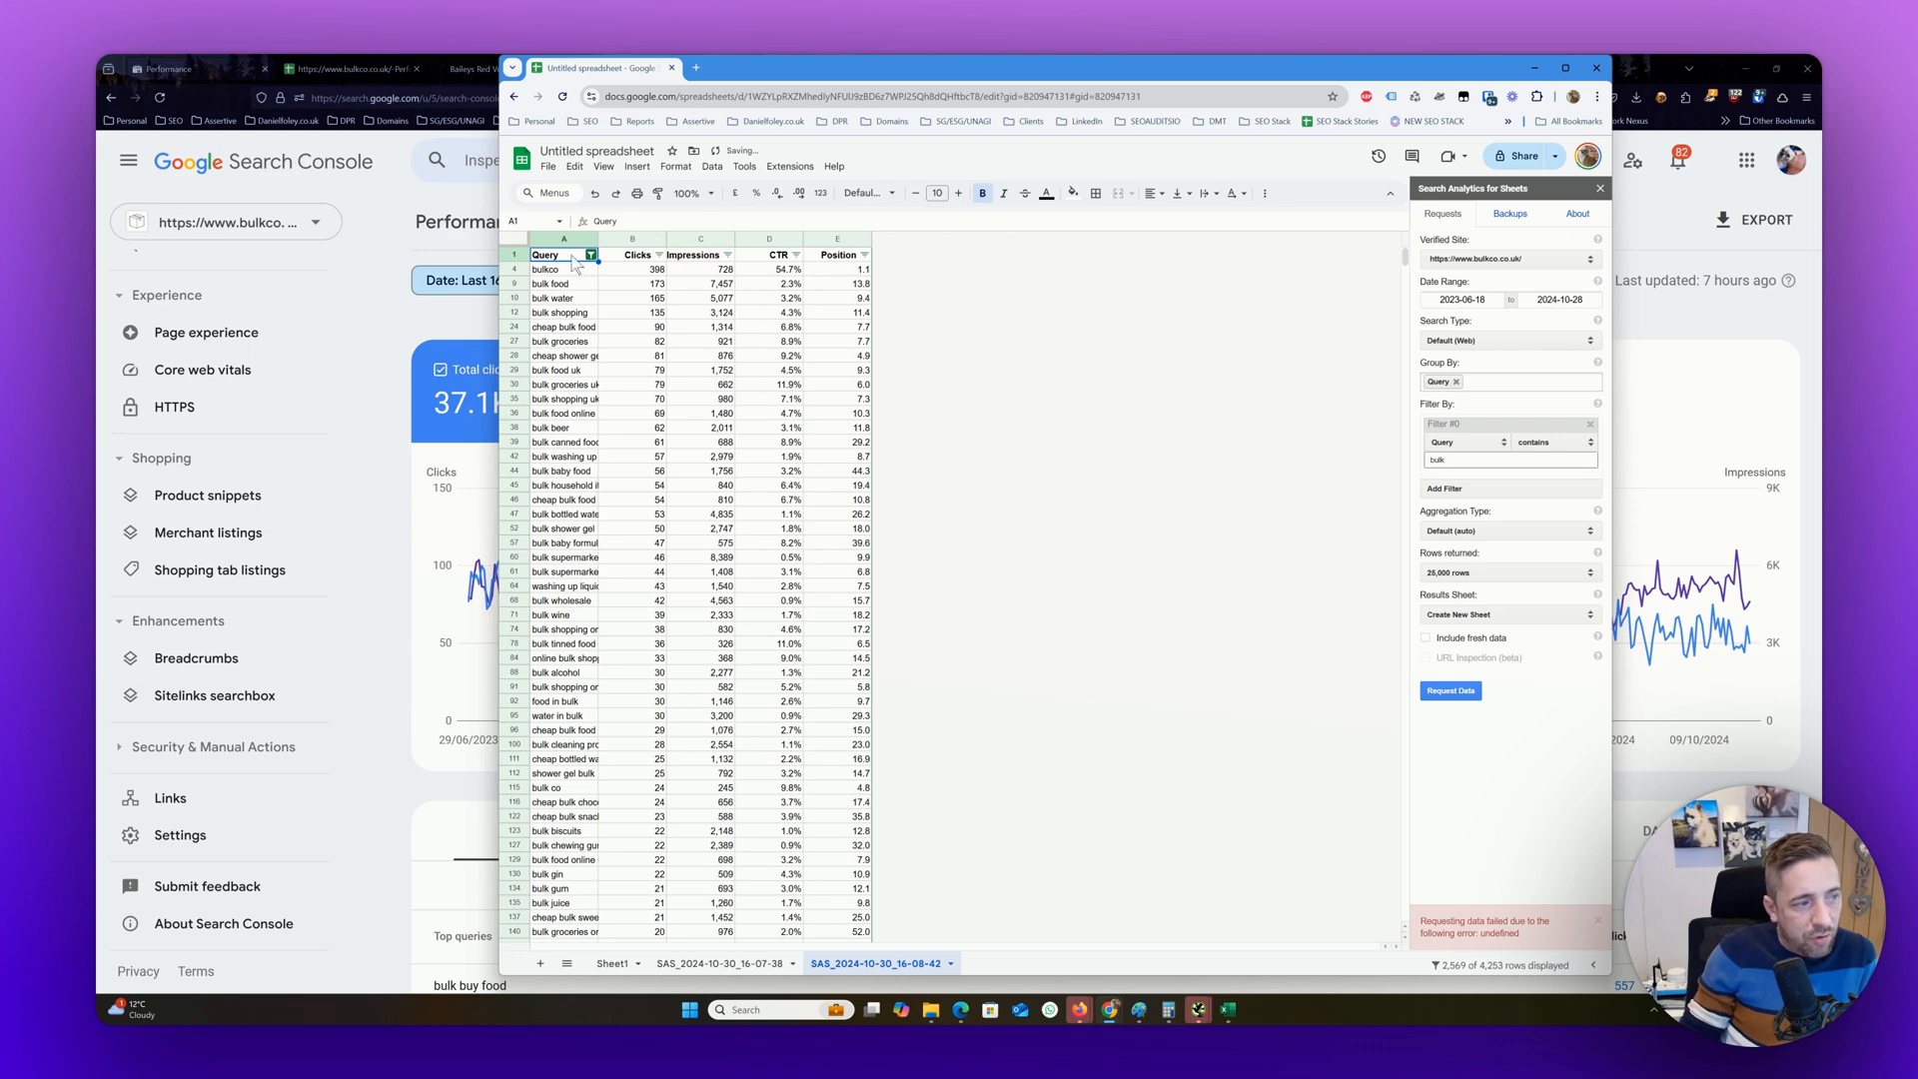
# Widen the Query column to fit the full queries, then minimise the spreadsheet window to return to Search Console
pyautogui.moveTo(597, 240); pyautogui.dragTo(754, 240)
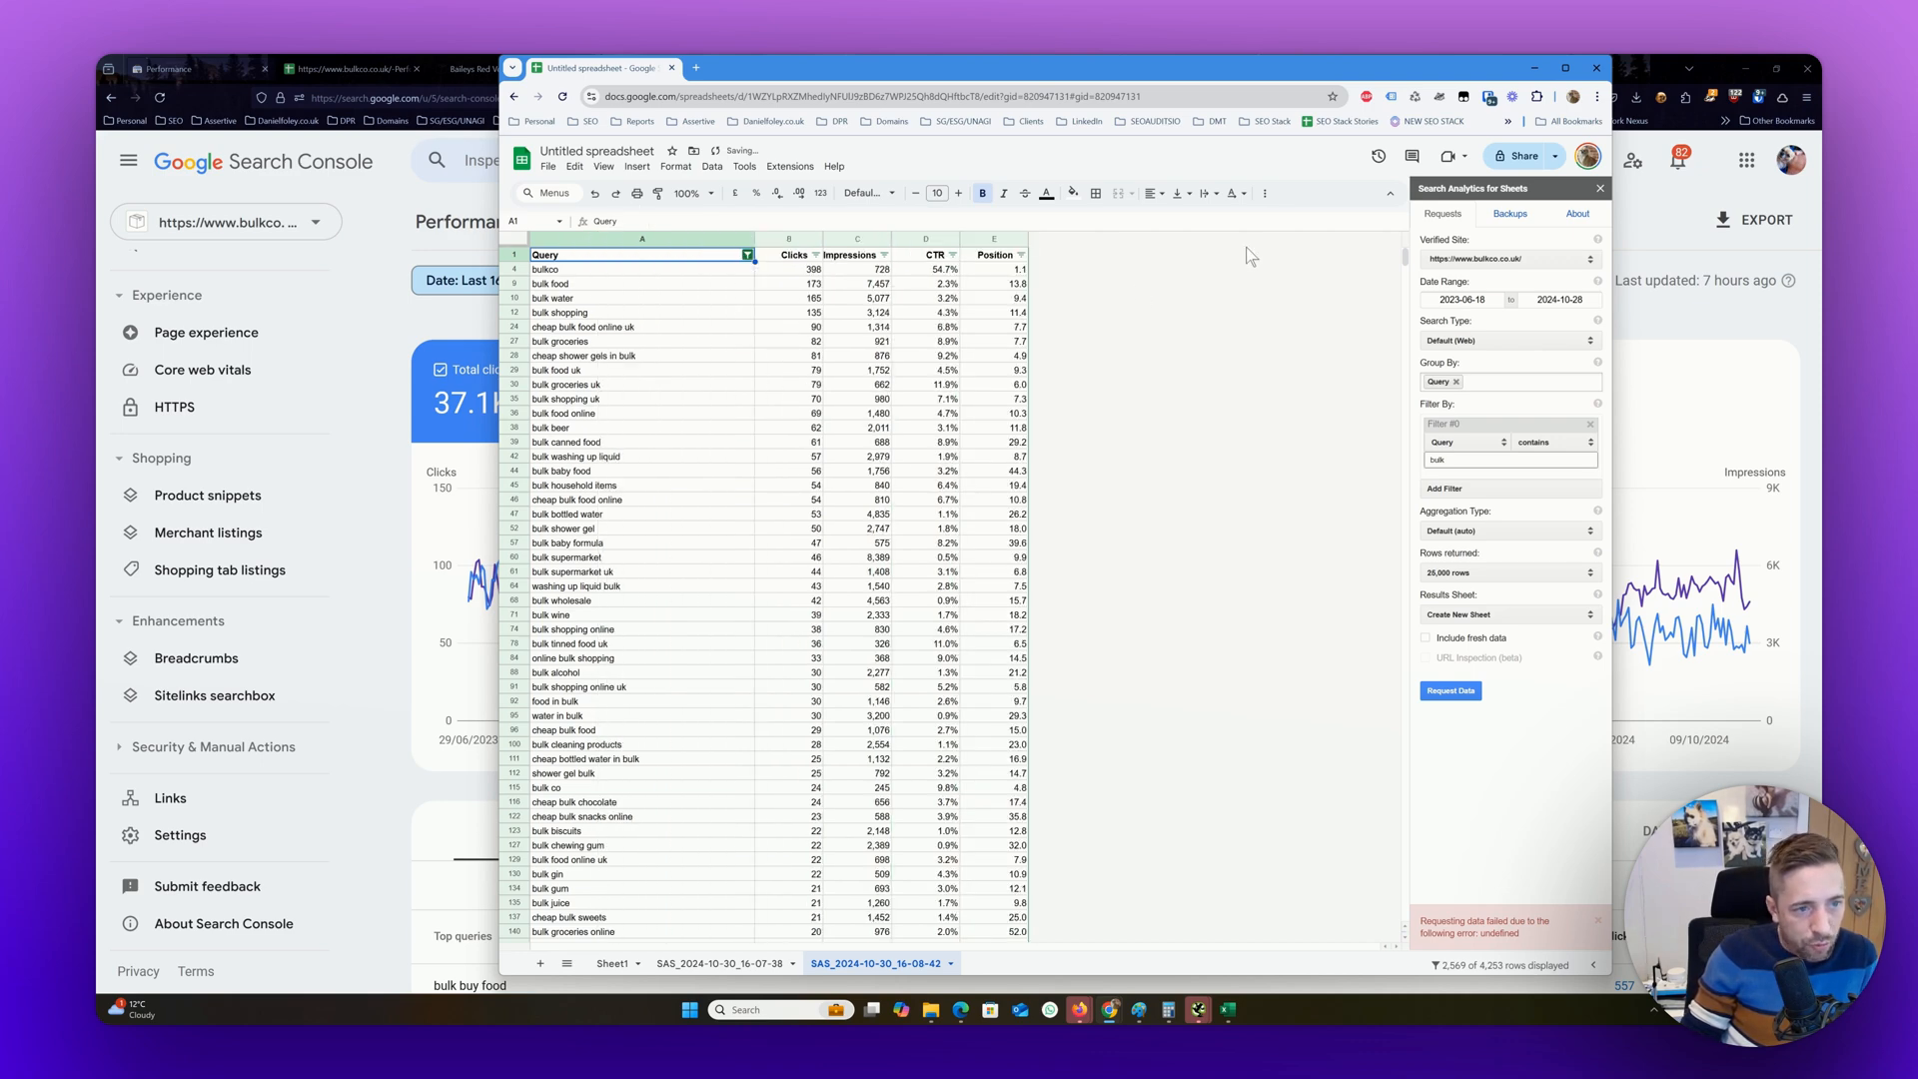
pyautogui.moveTo(1405, 257); pyautogui.dragTo(1407, 148)
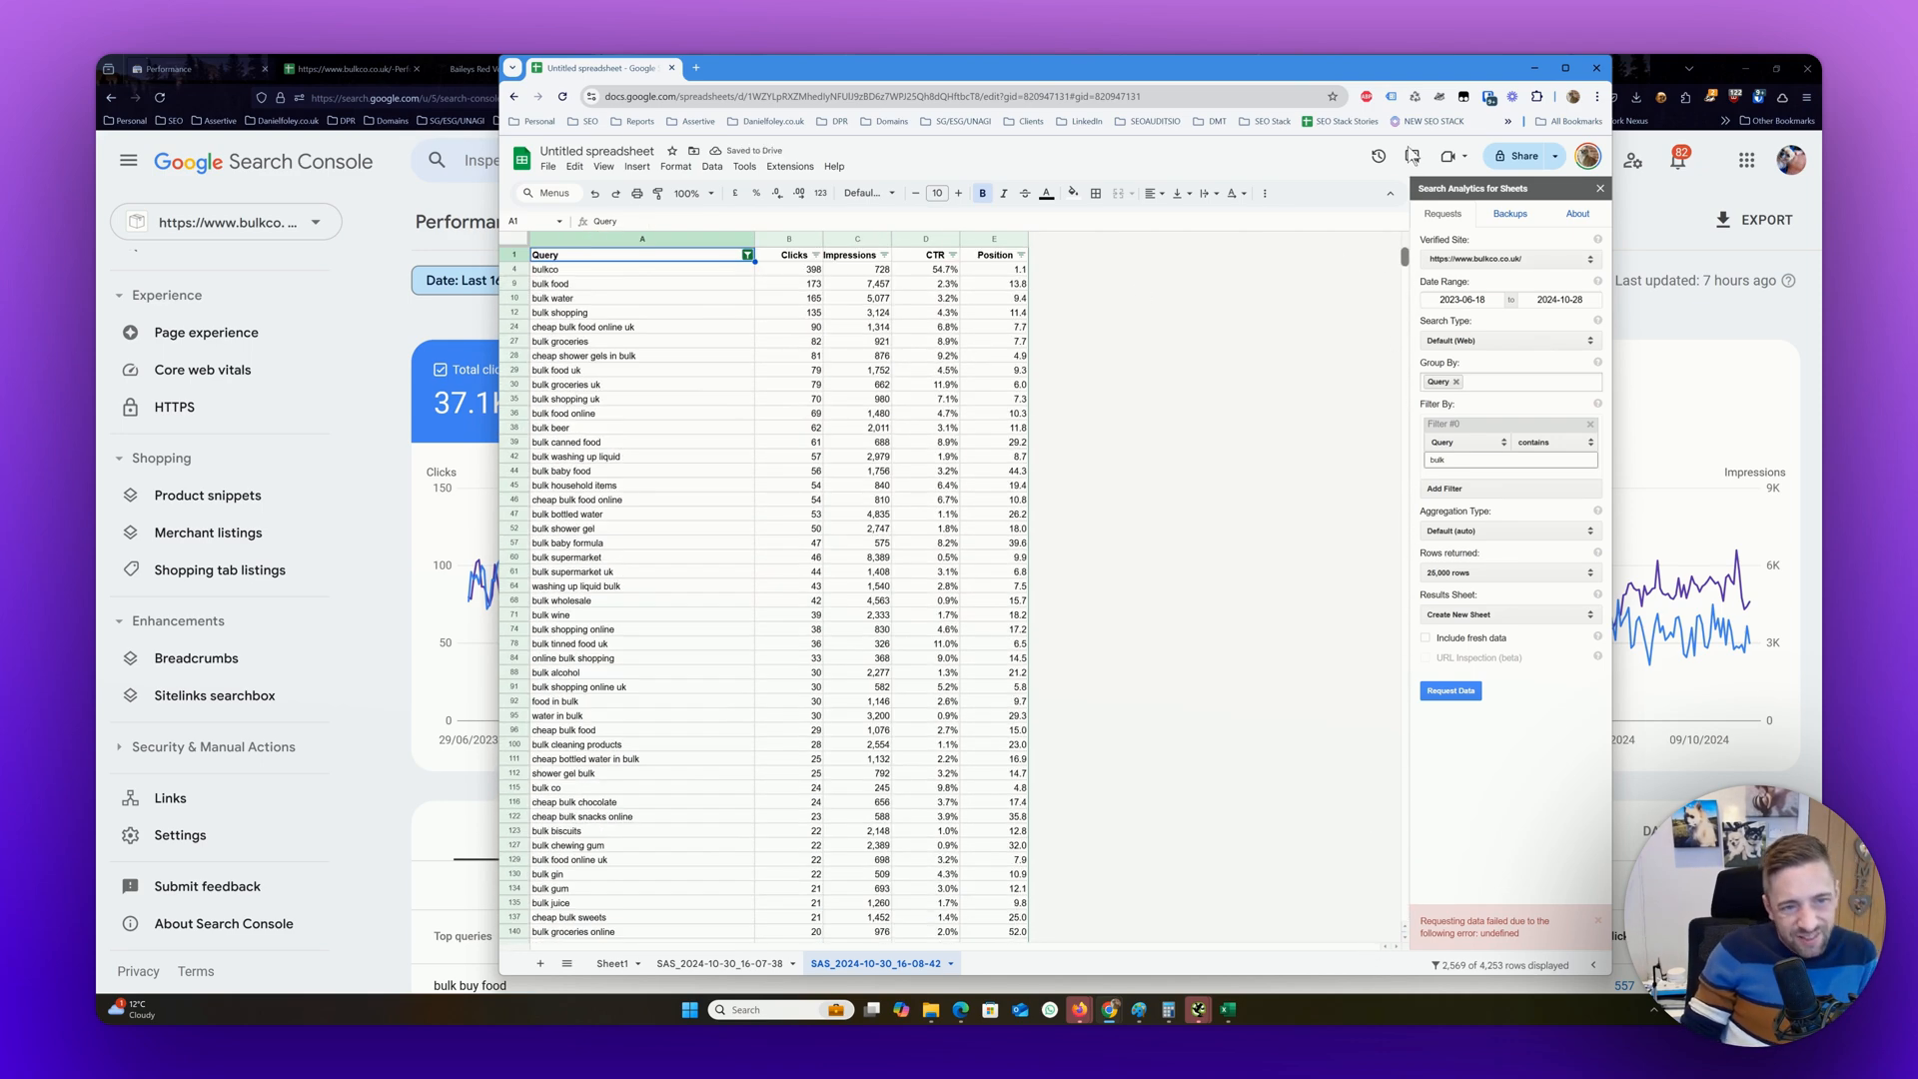
pyautogui.click(1532, 70)
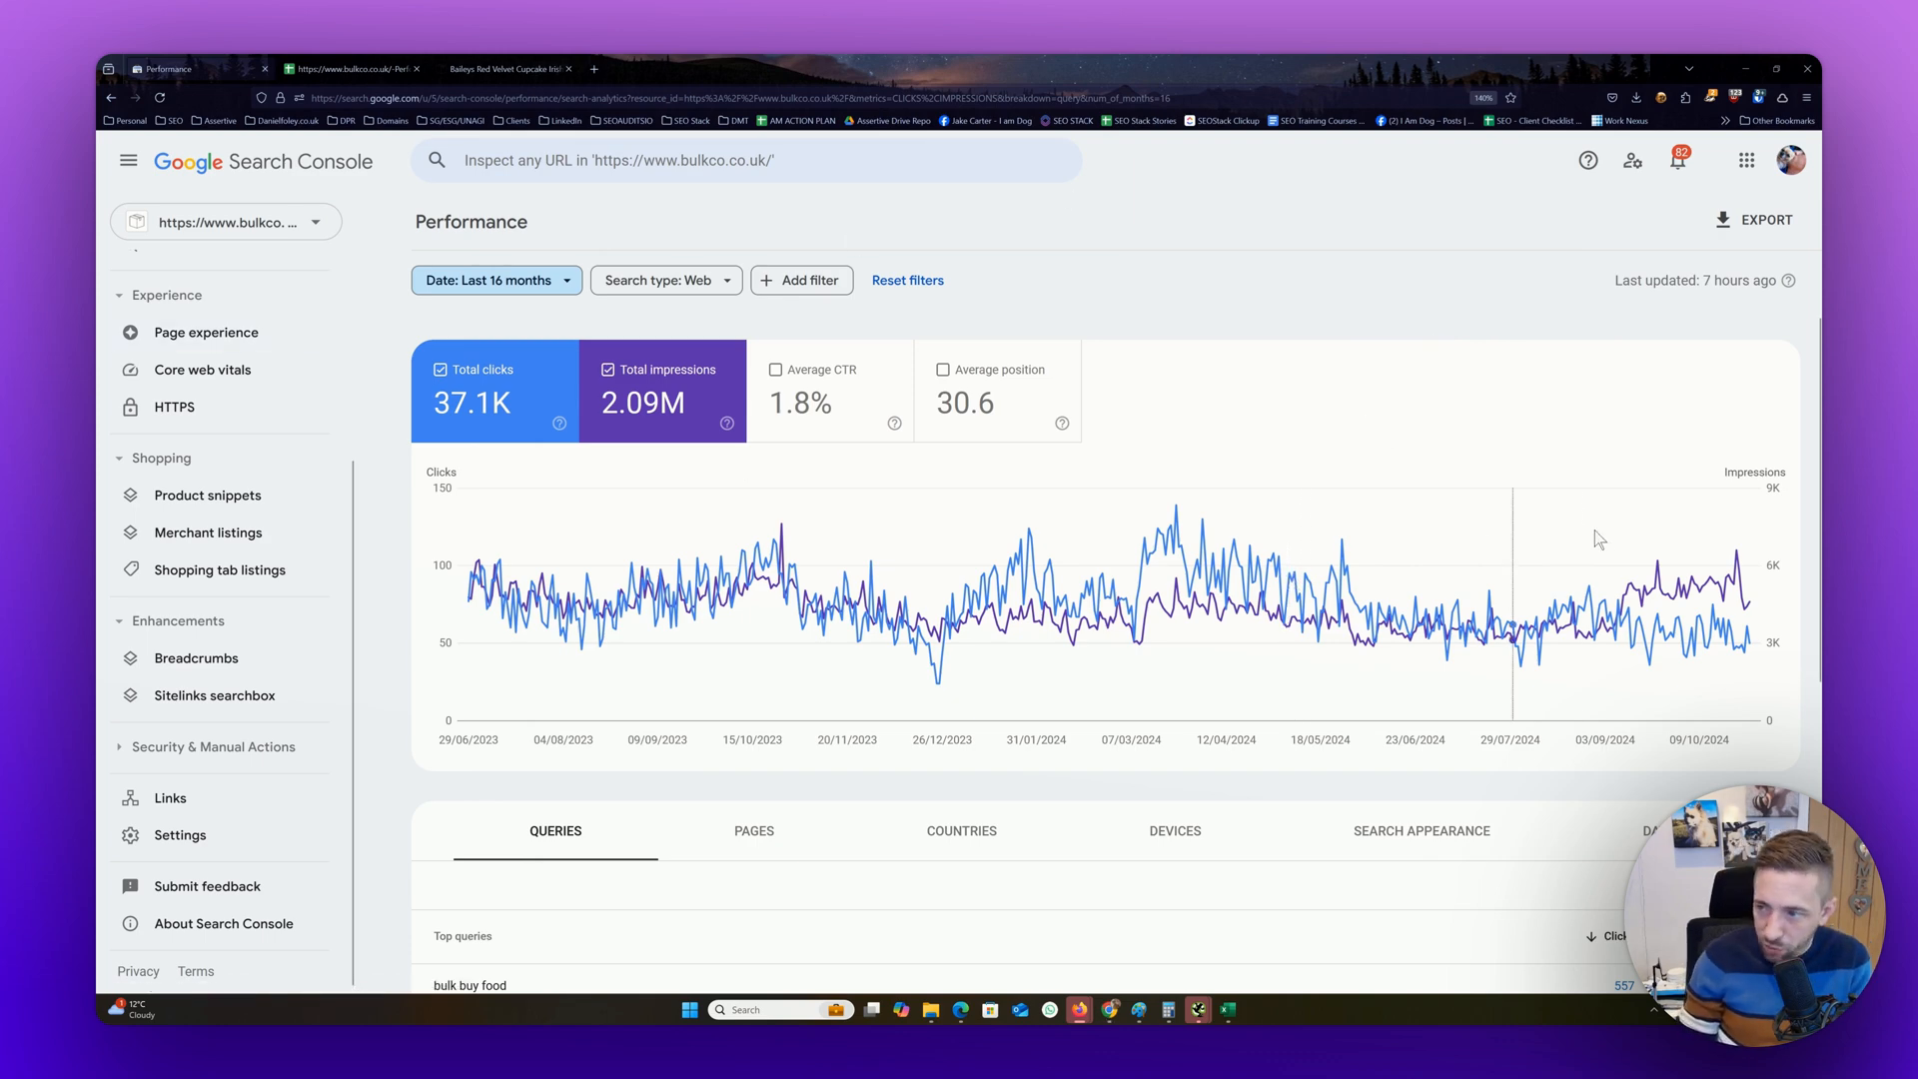
# Look over the filter types and the top queries table in Search Console's performance report
pyautogui.moveTo(1545, 597)
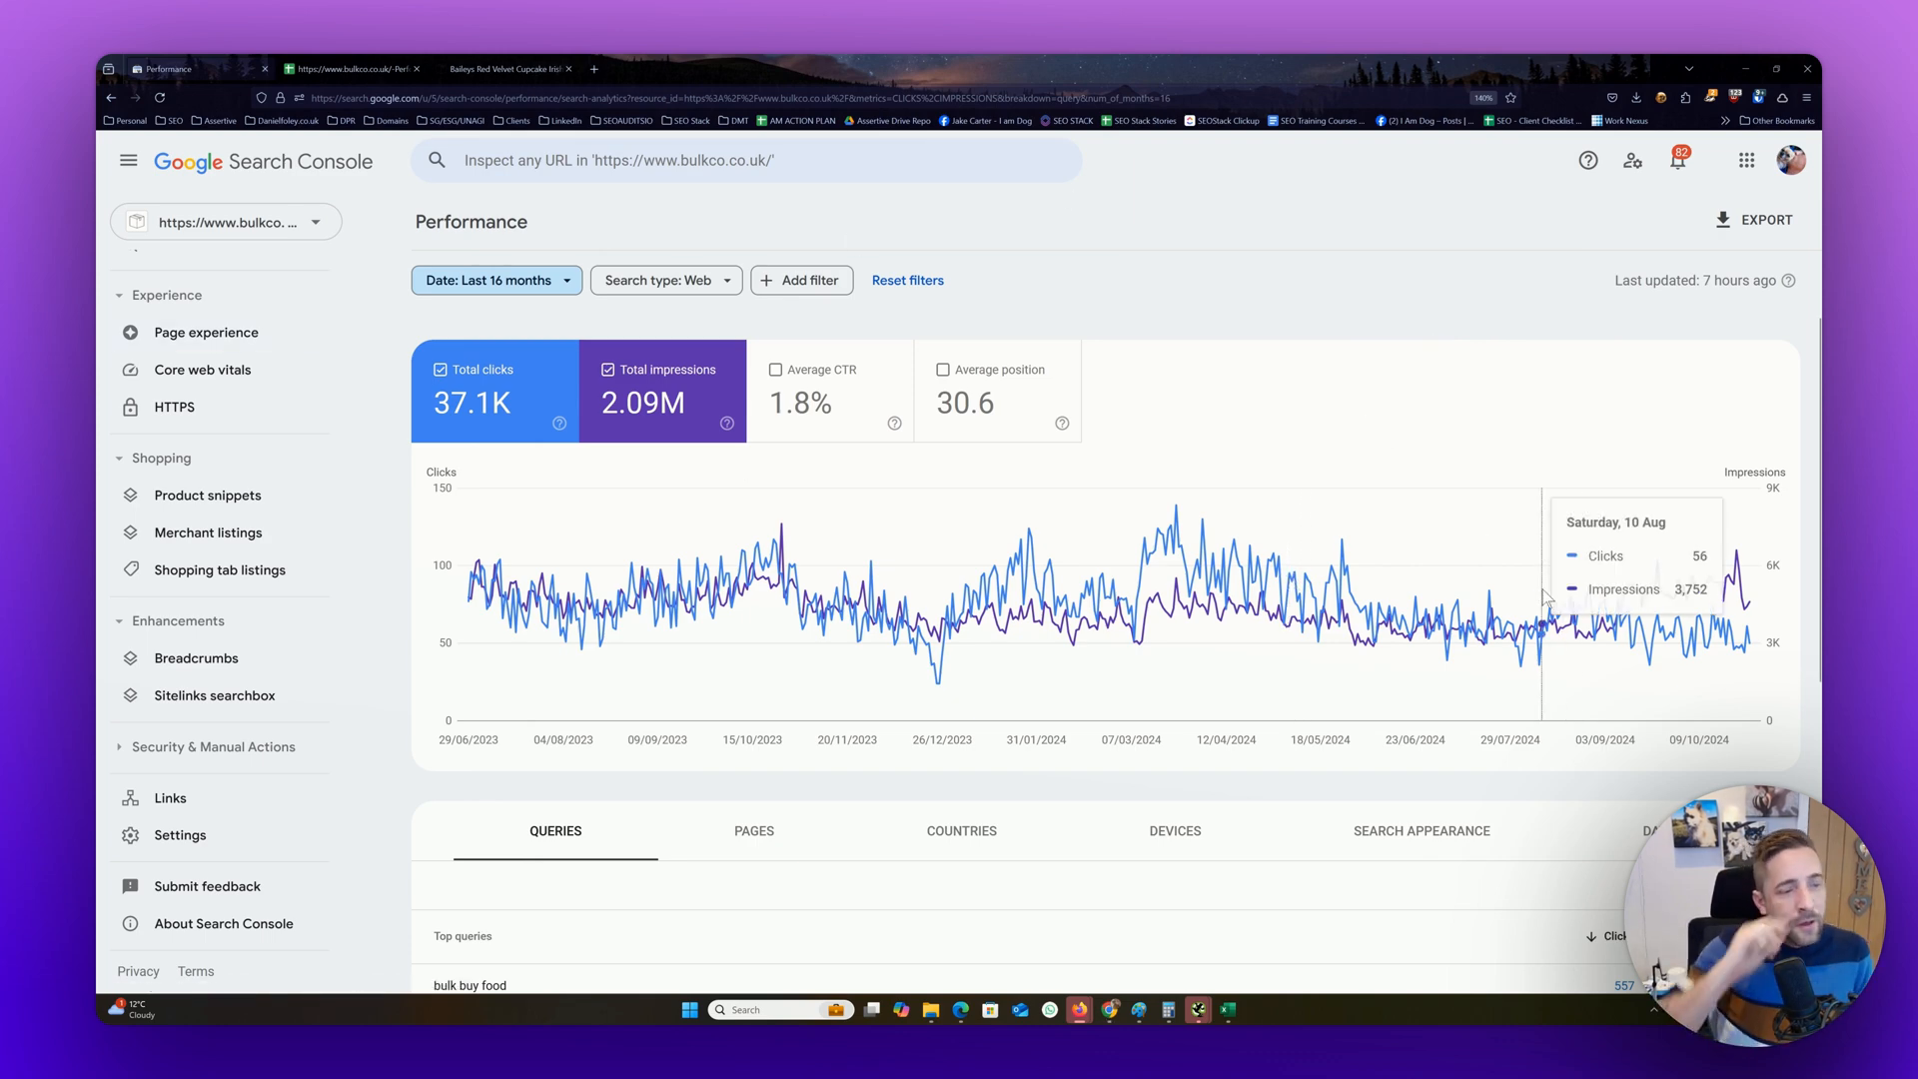
pyautogui.click(779, 291)
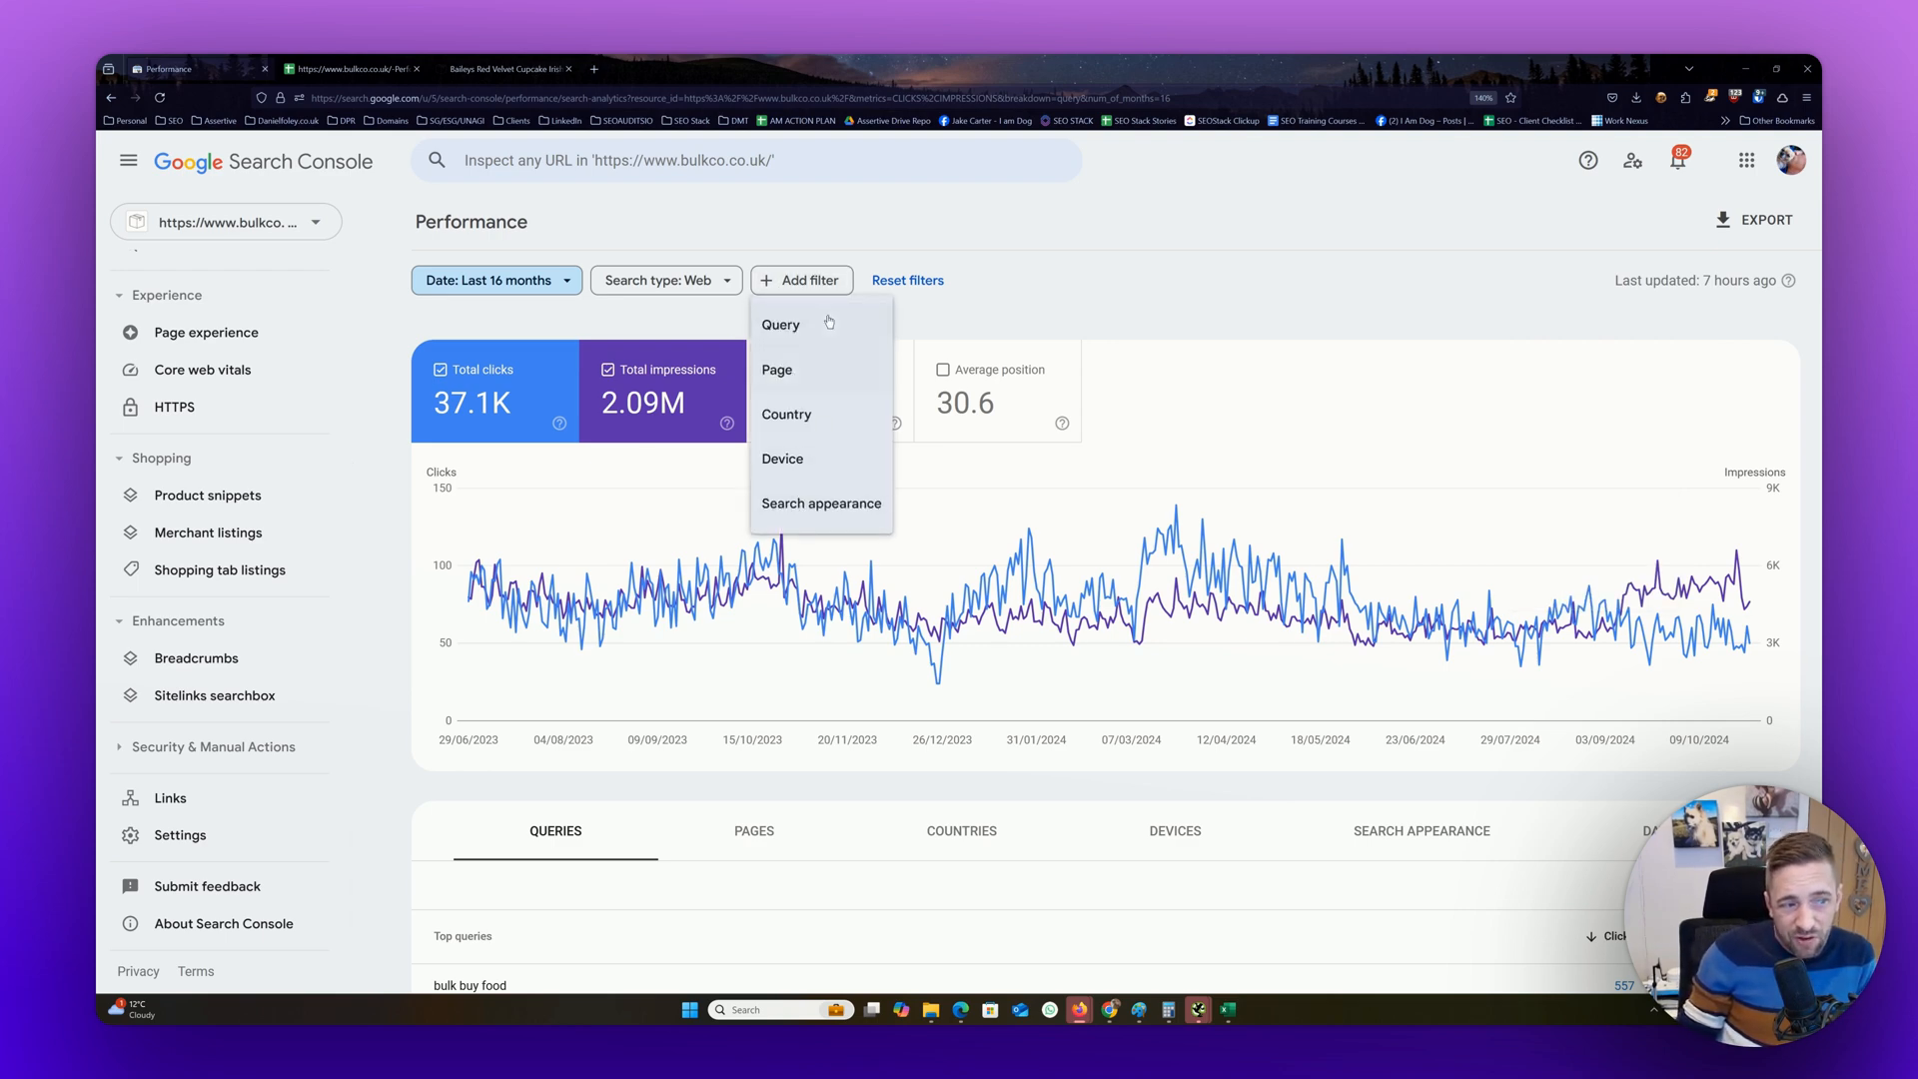
pyautogui.click(1147, 284)
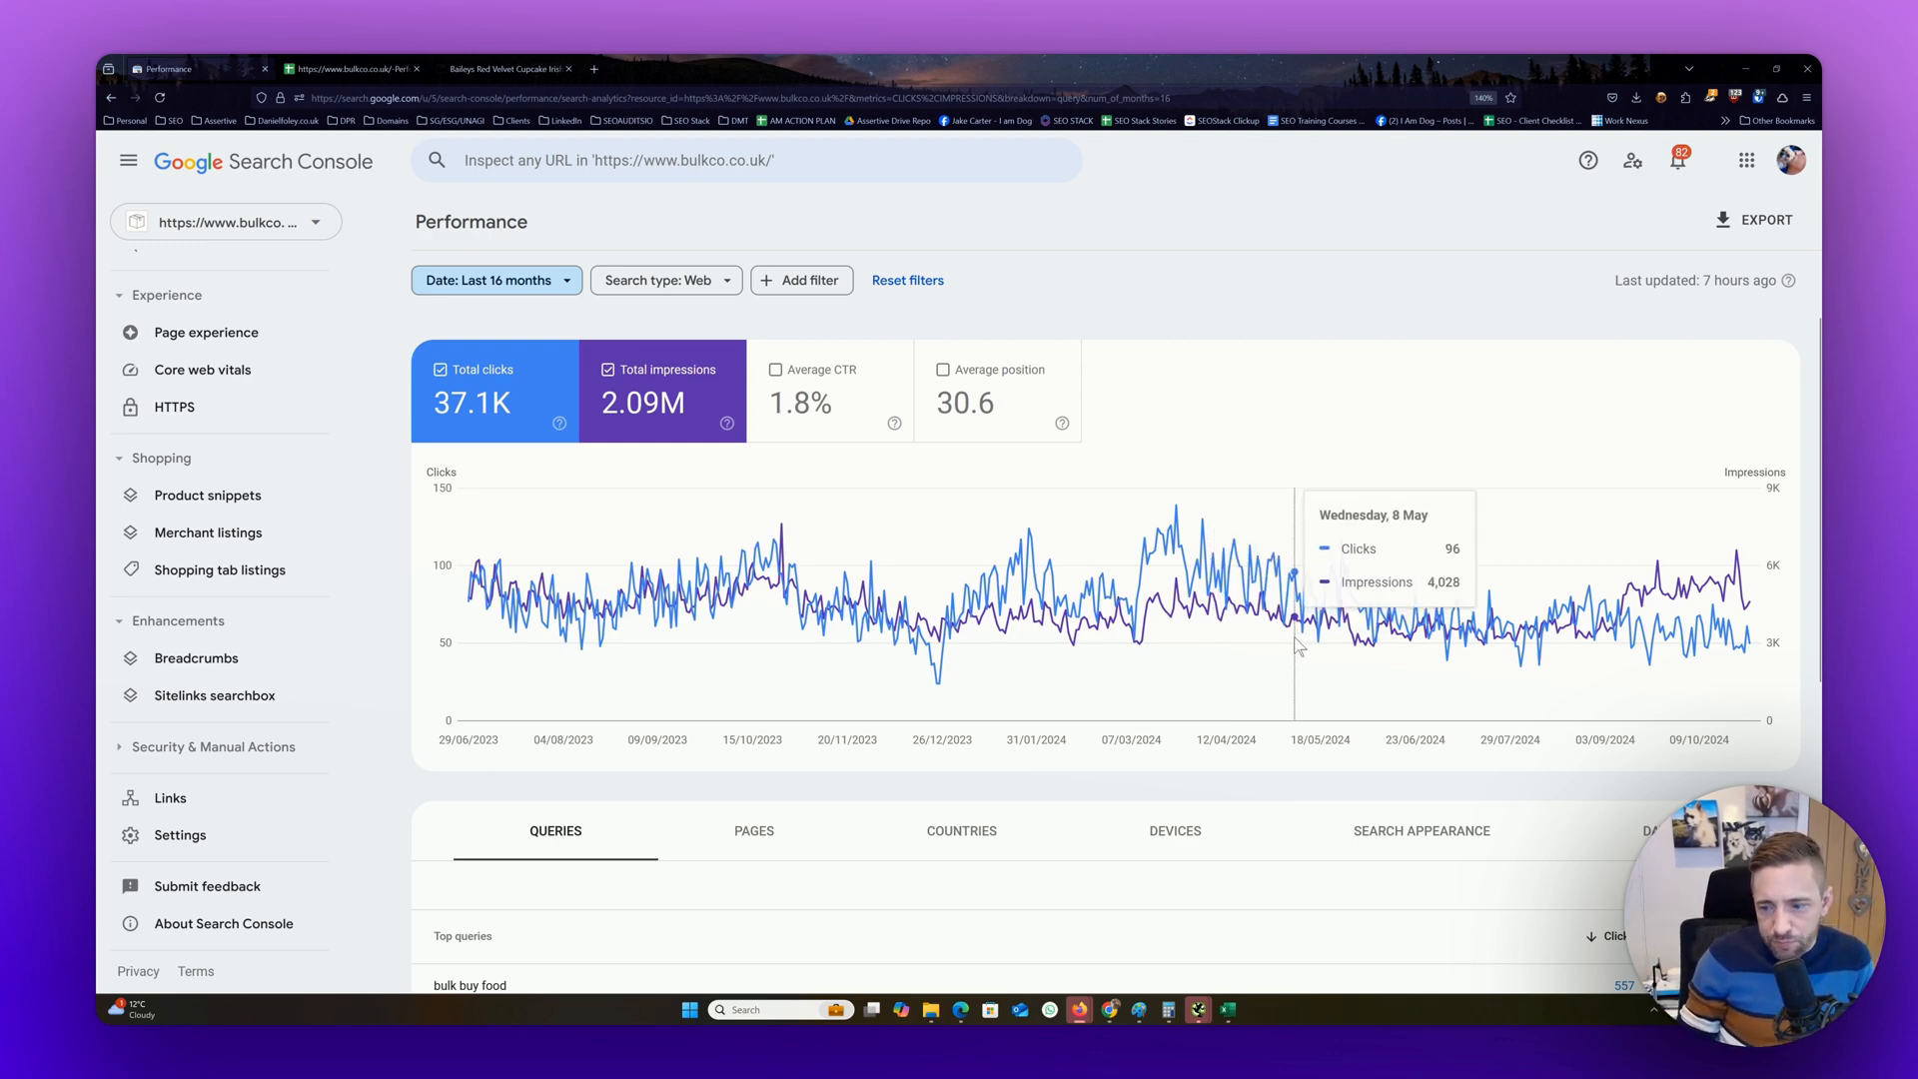
pyautogui.scroll(-3, 1296, 647)
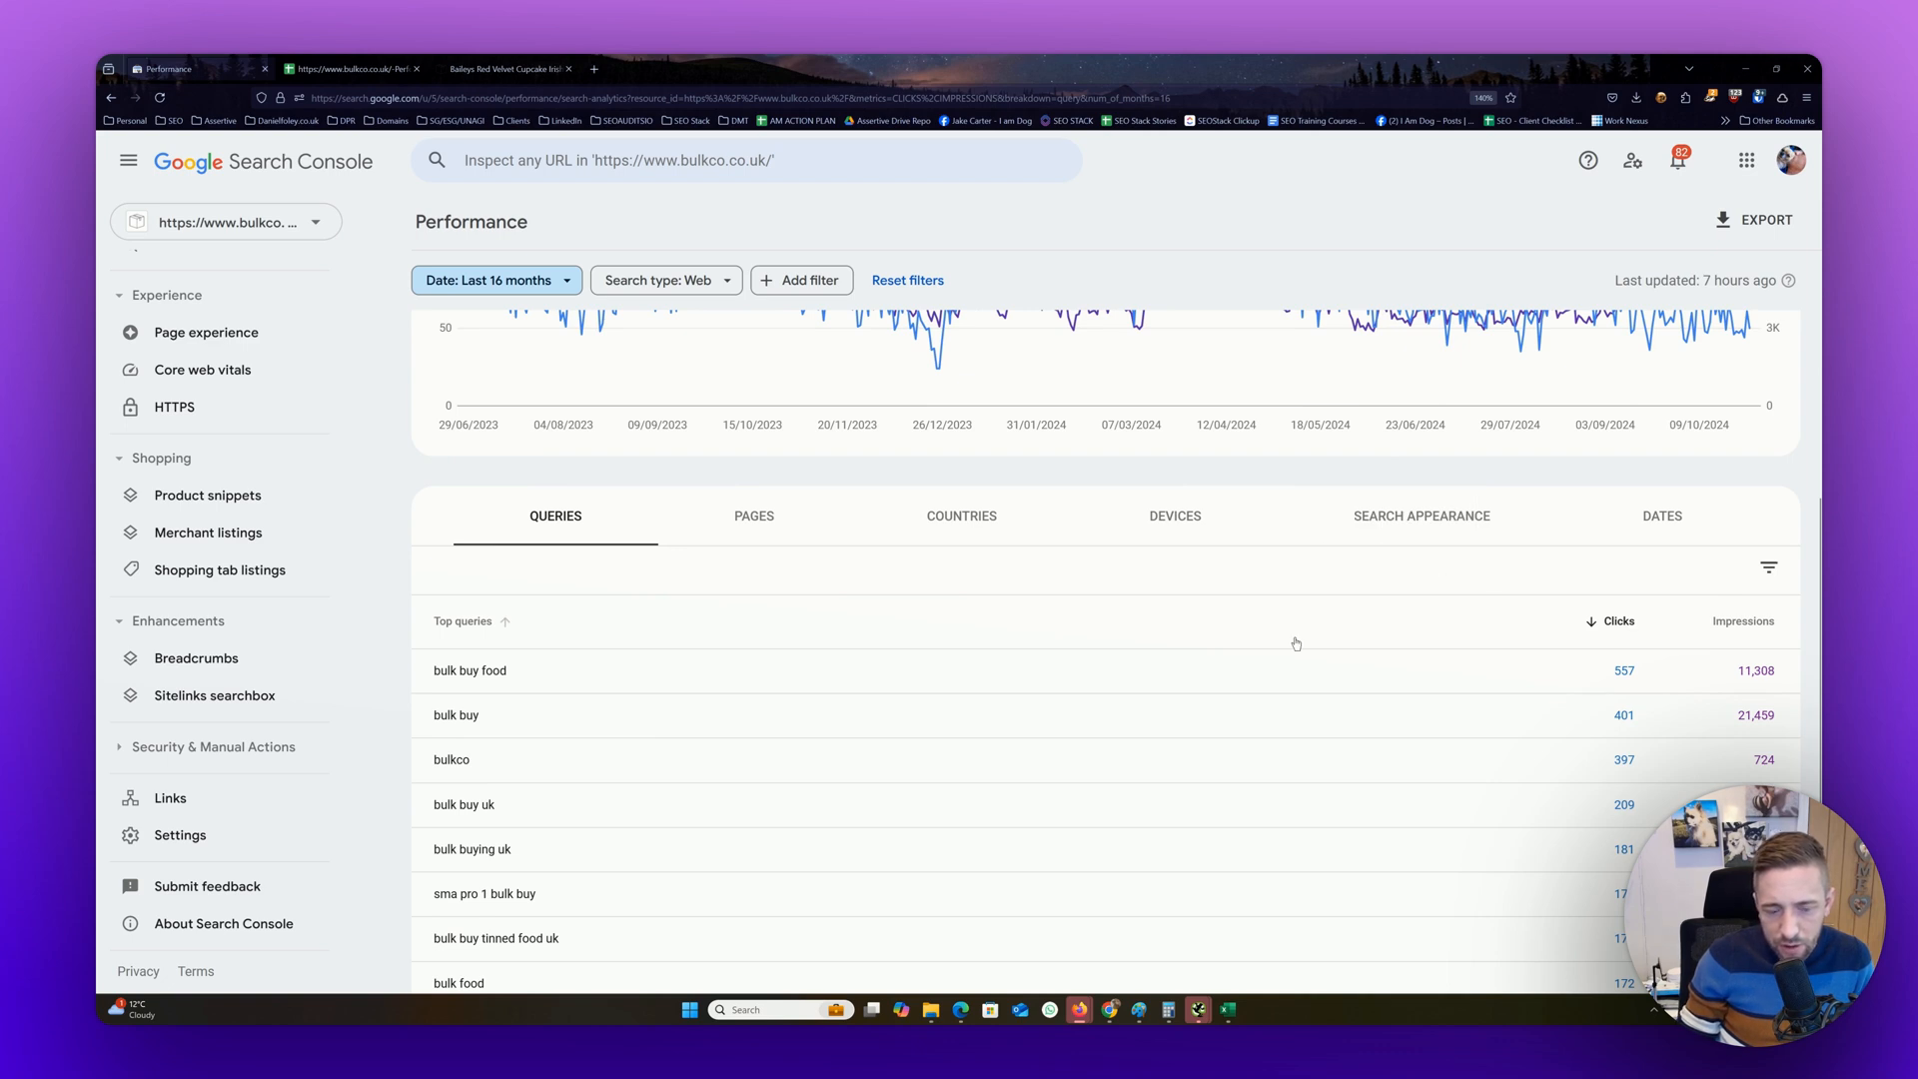
pyautogui.scroll(-2, 1295, 643)
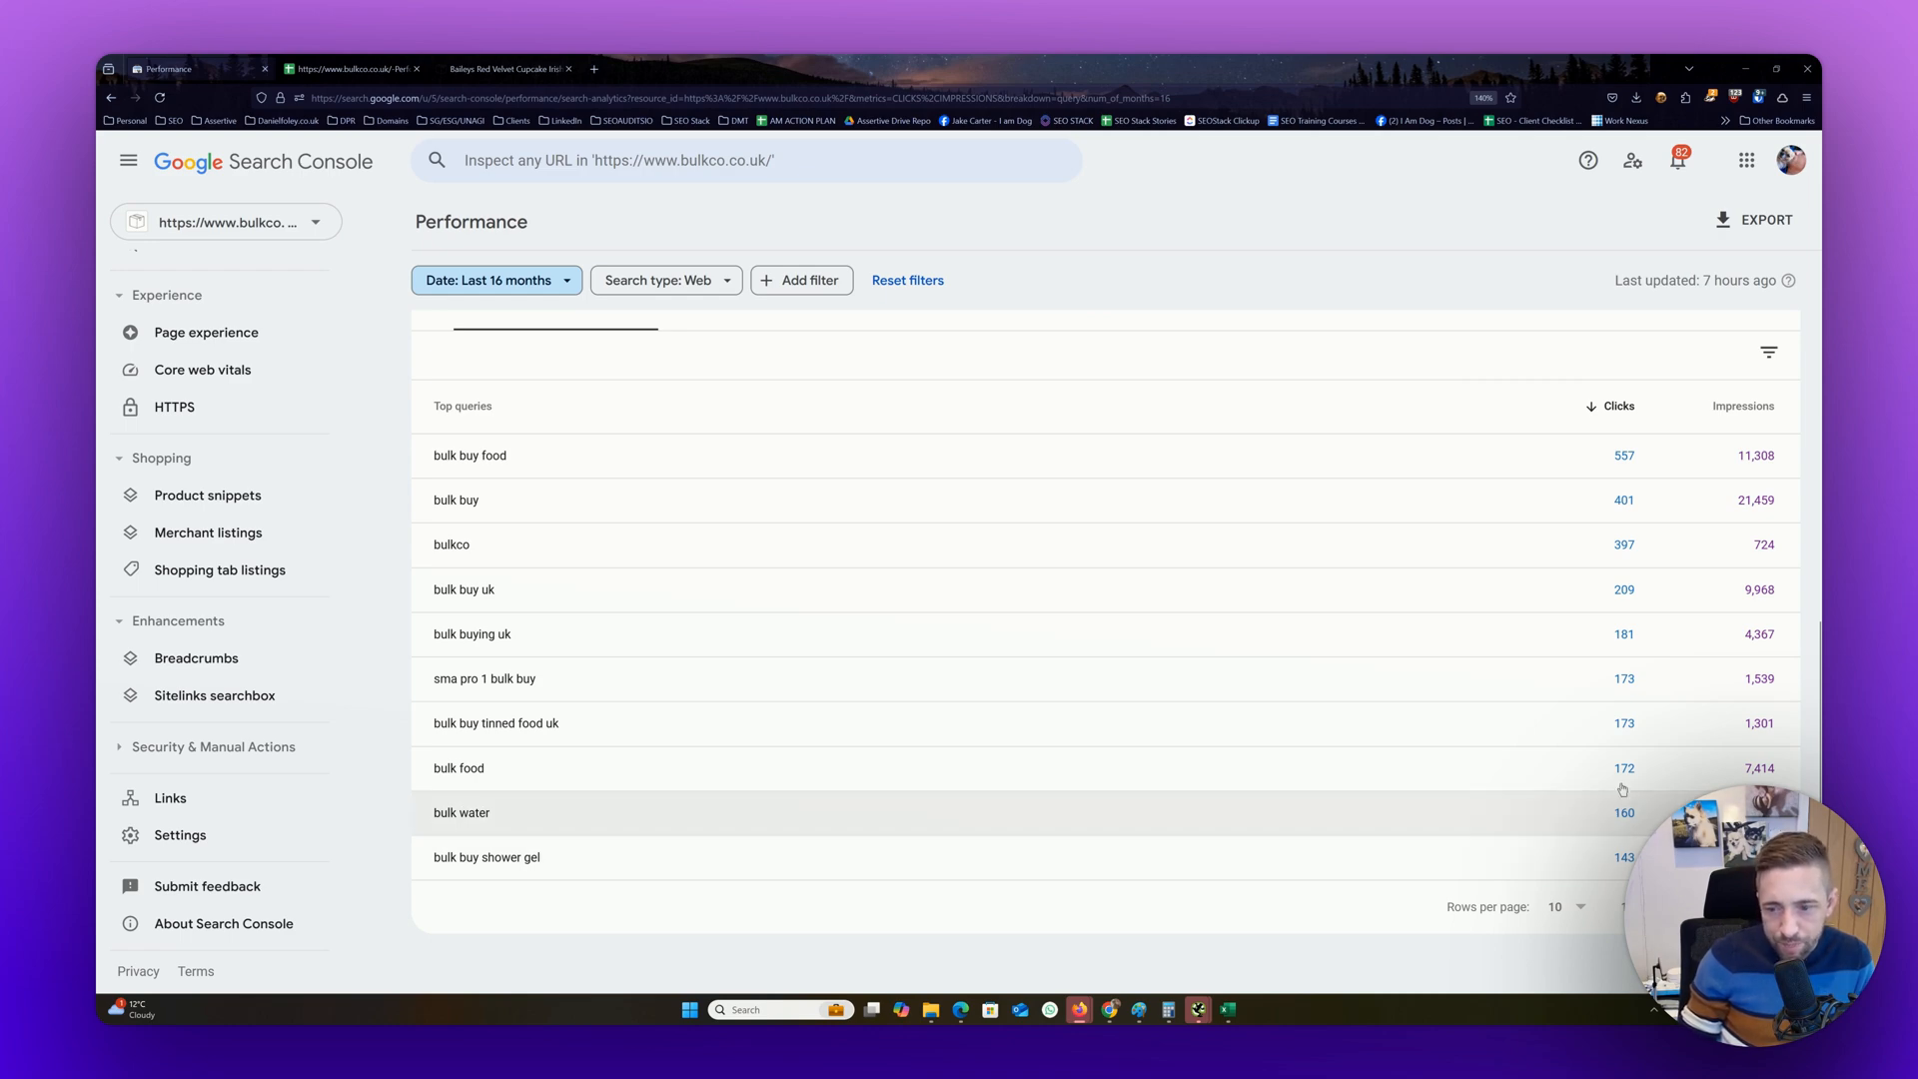
pyautogui.scroll(5, 1329, 644)
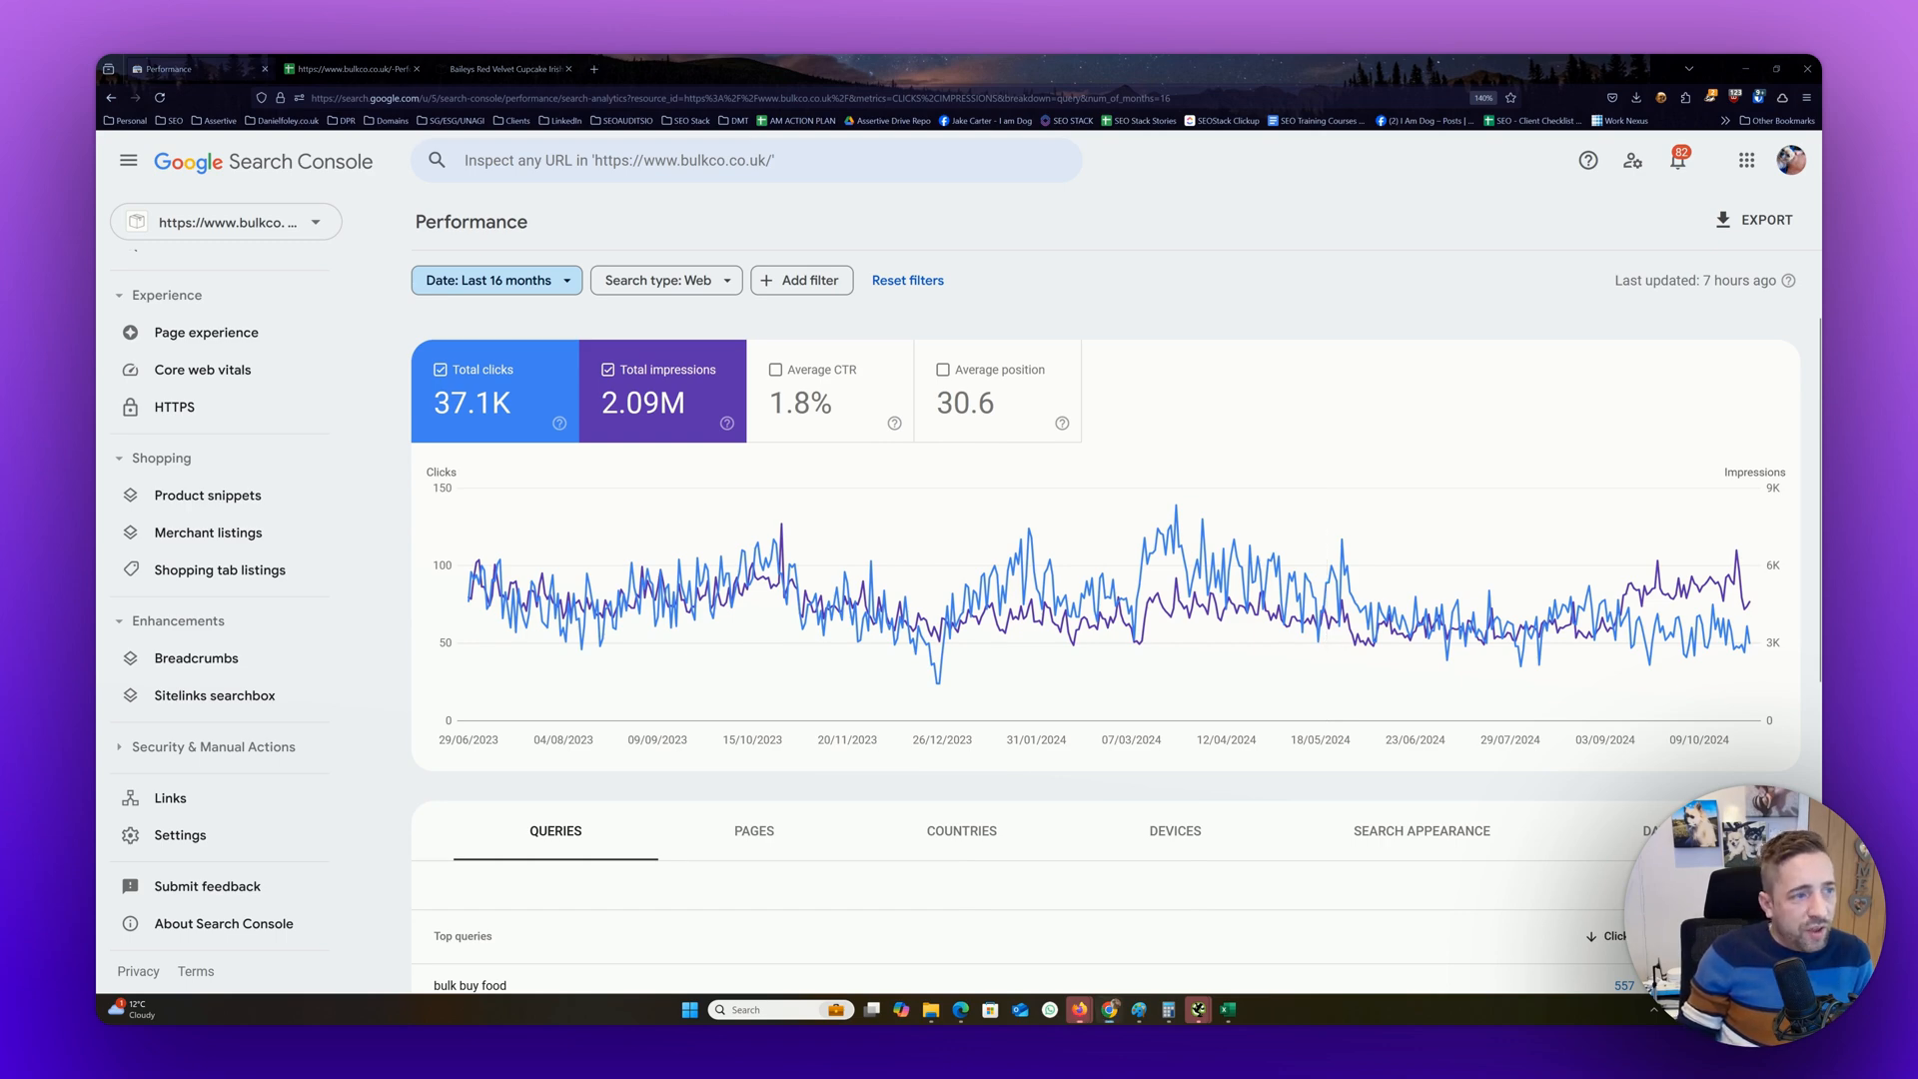
# Switch to SEO-Stack's Search Console Data page for bulkco.co.uk and set its date range to the last 16 months
pyautogui.moveTo(822, 198); pyautogui.dragTo(881, 214)
pyautogui.doubleClick(882, 216)
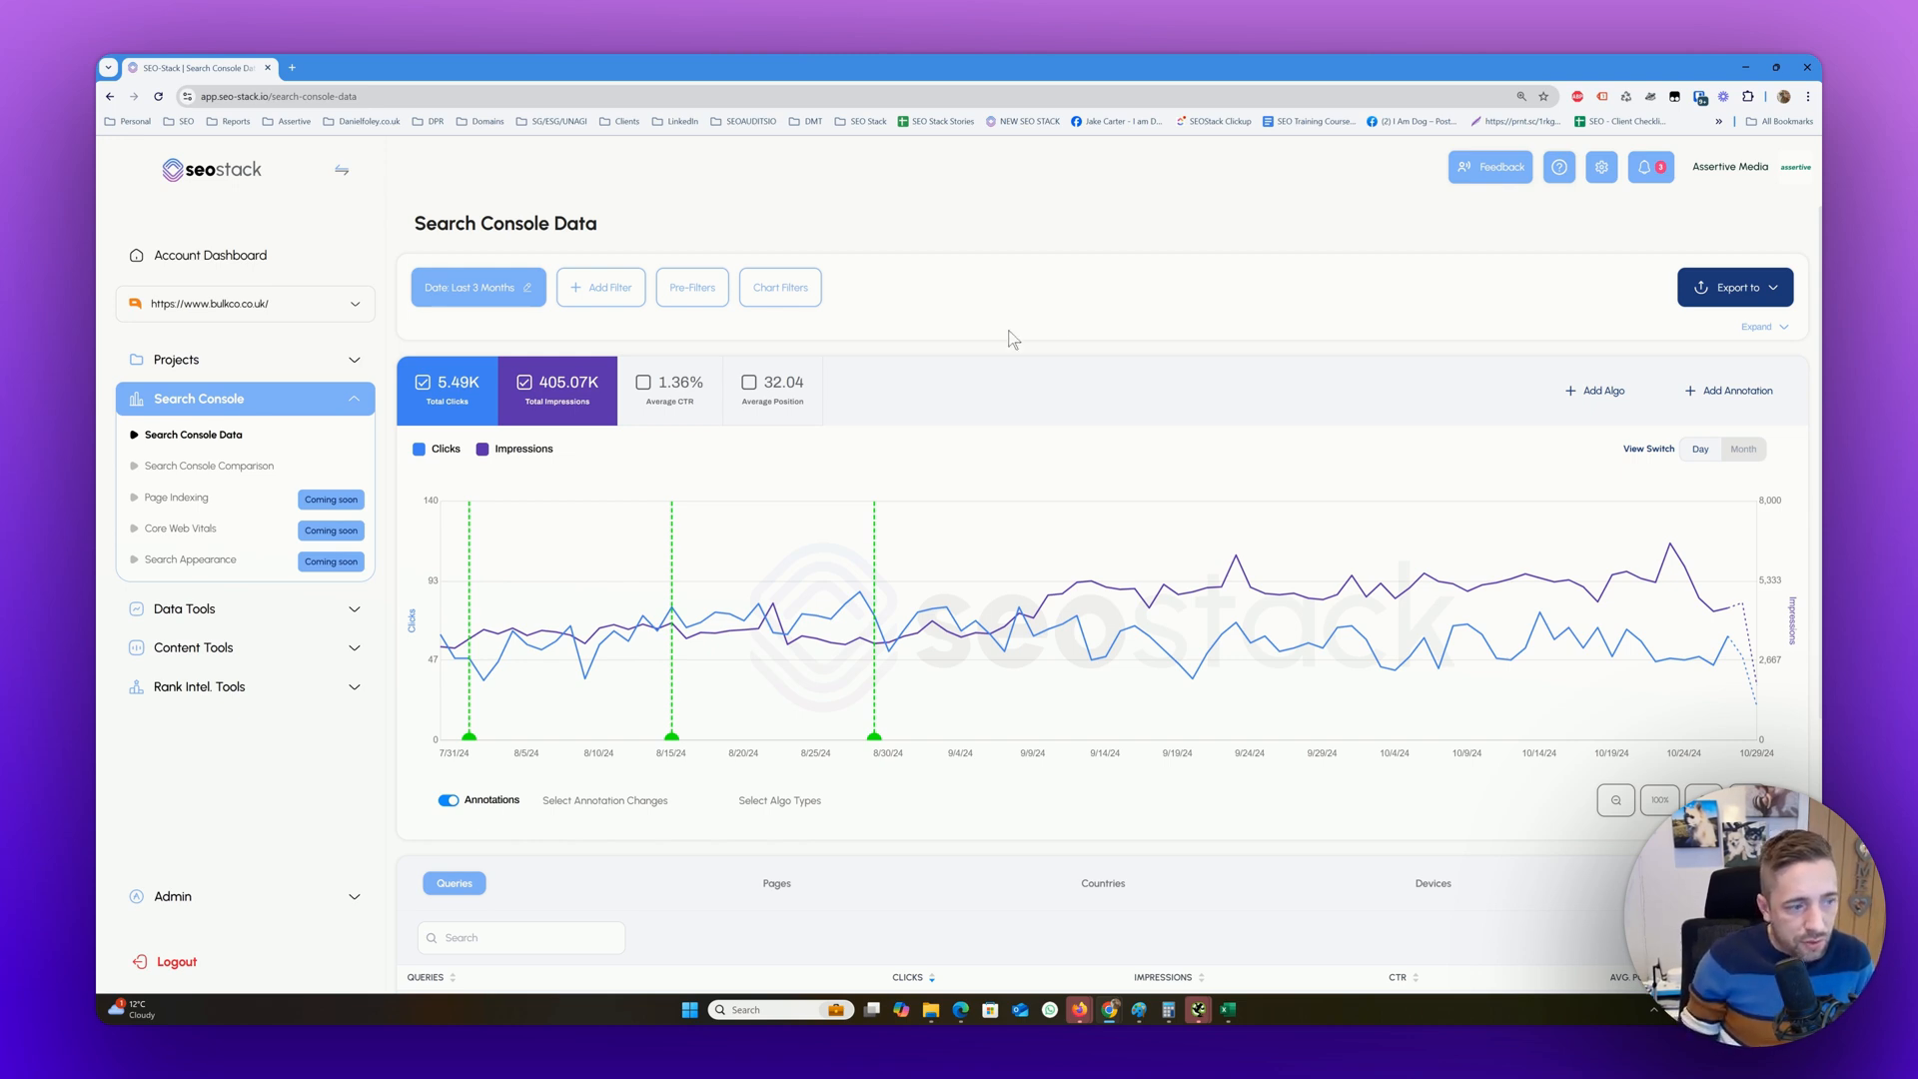
pyautogui.scroll(-5, 854, 642)
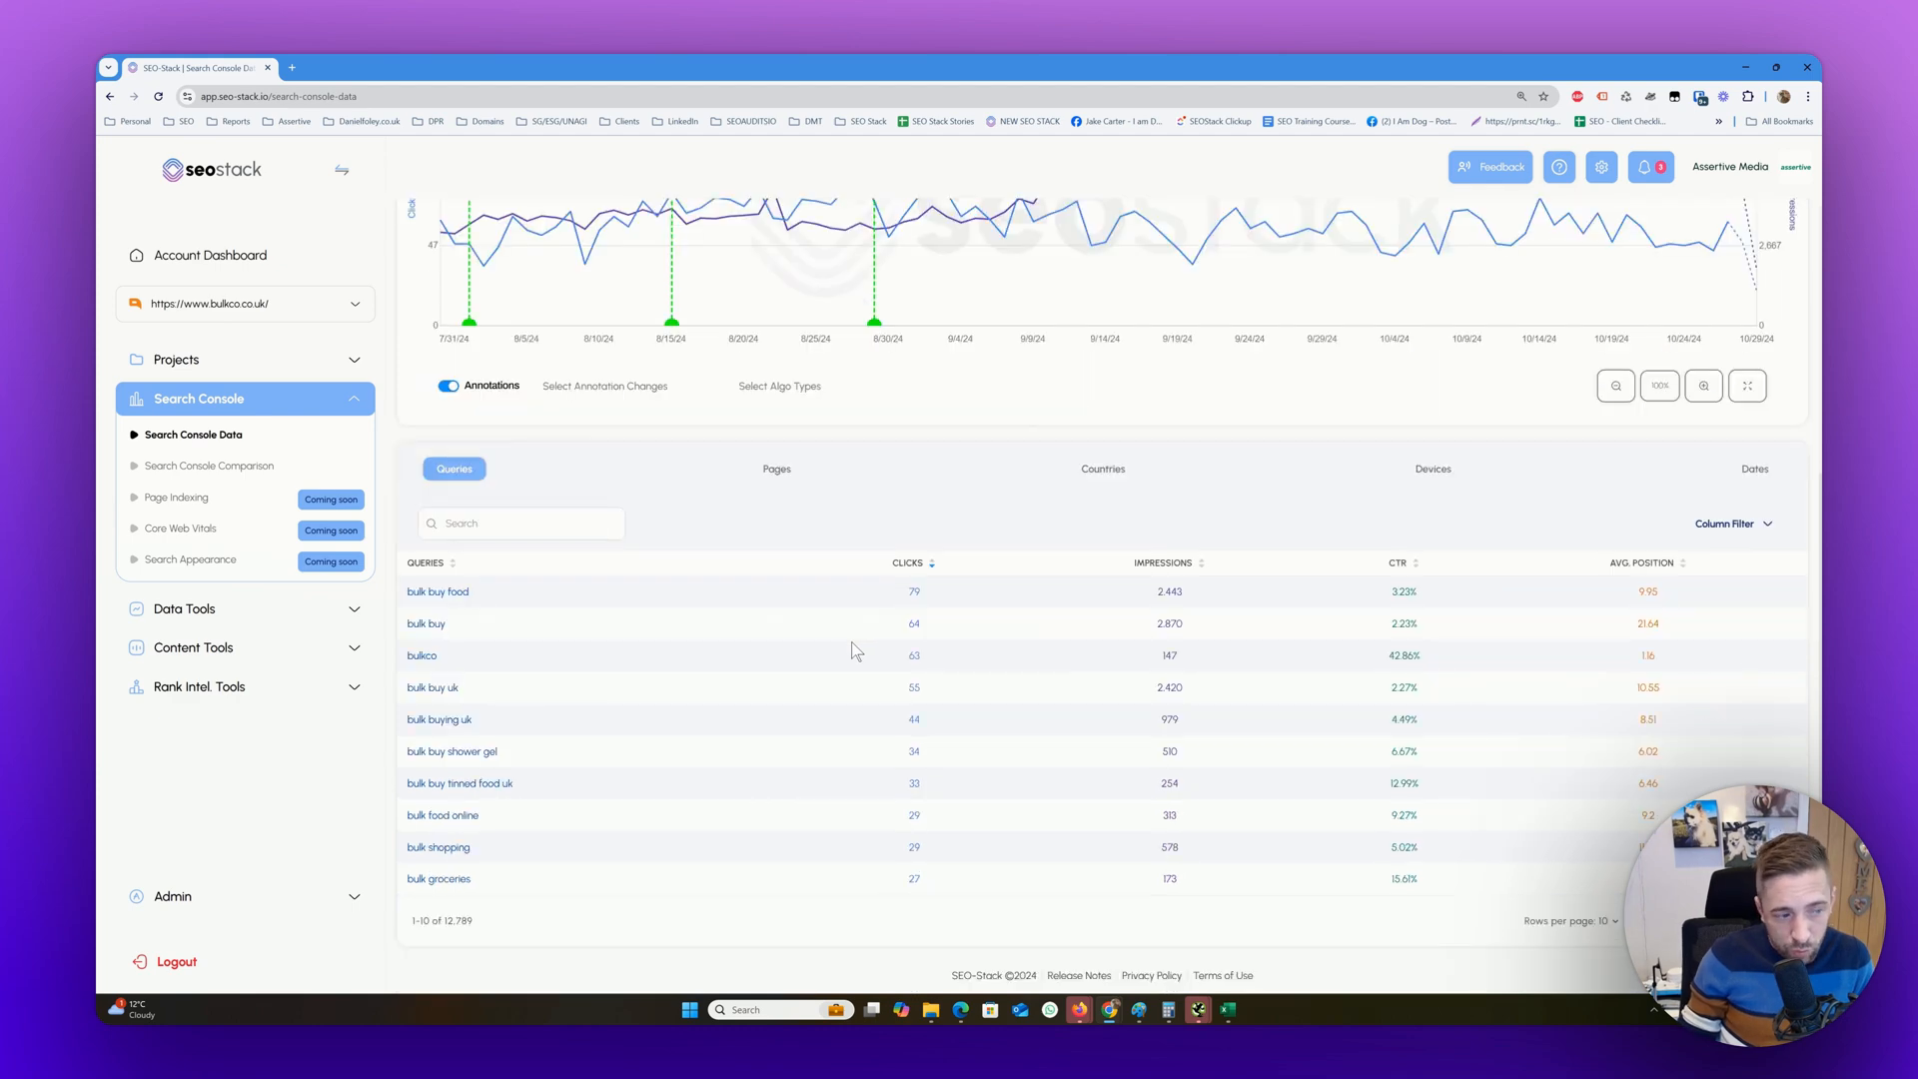
pyautogui.scroll(5, 851, 641)
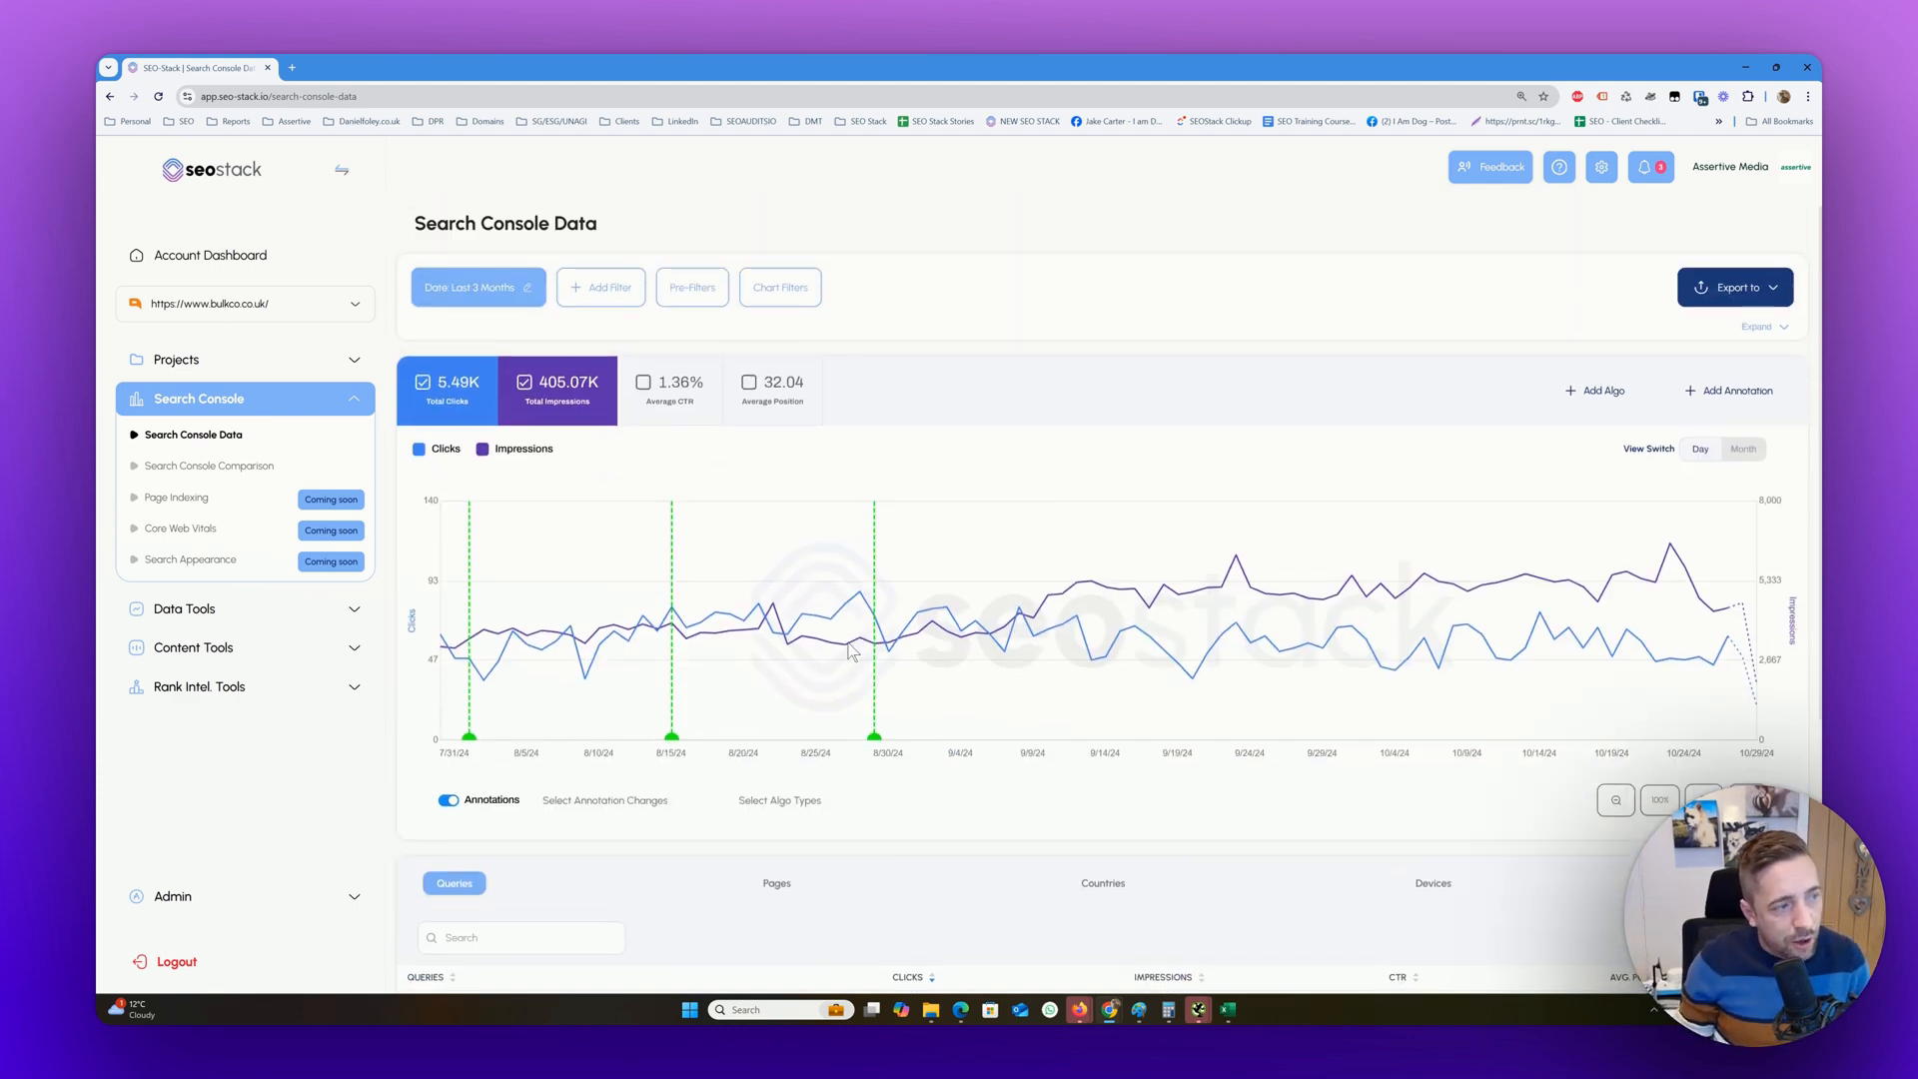
pyautogui.click(478, 289)
pyautogui.click(491, 558)
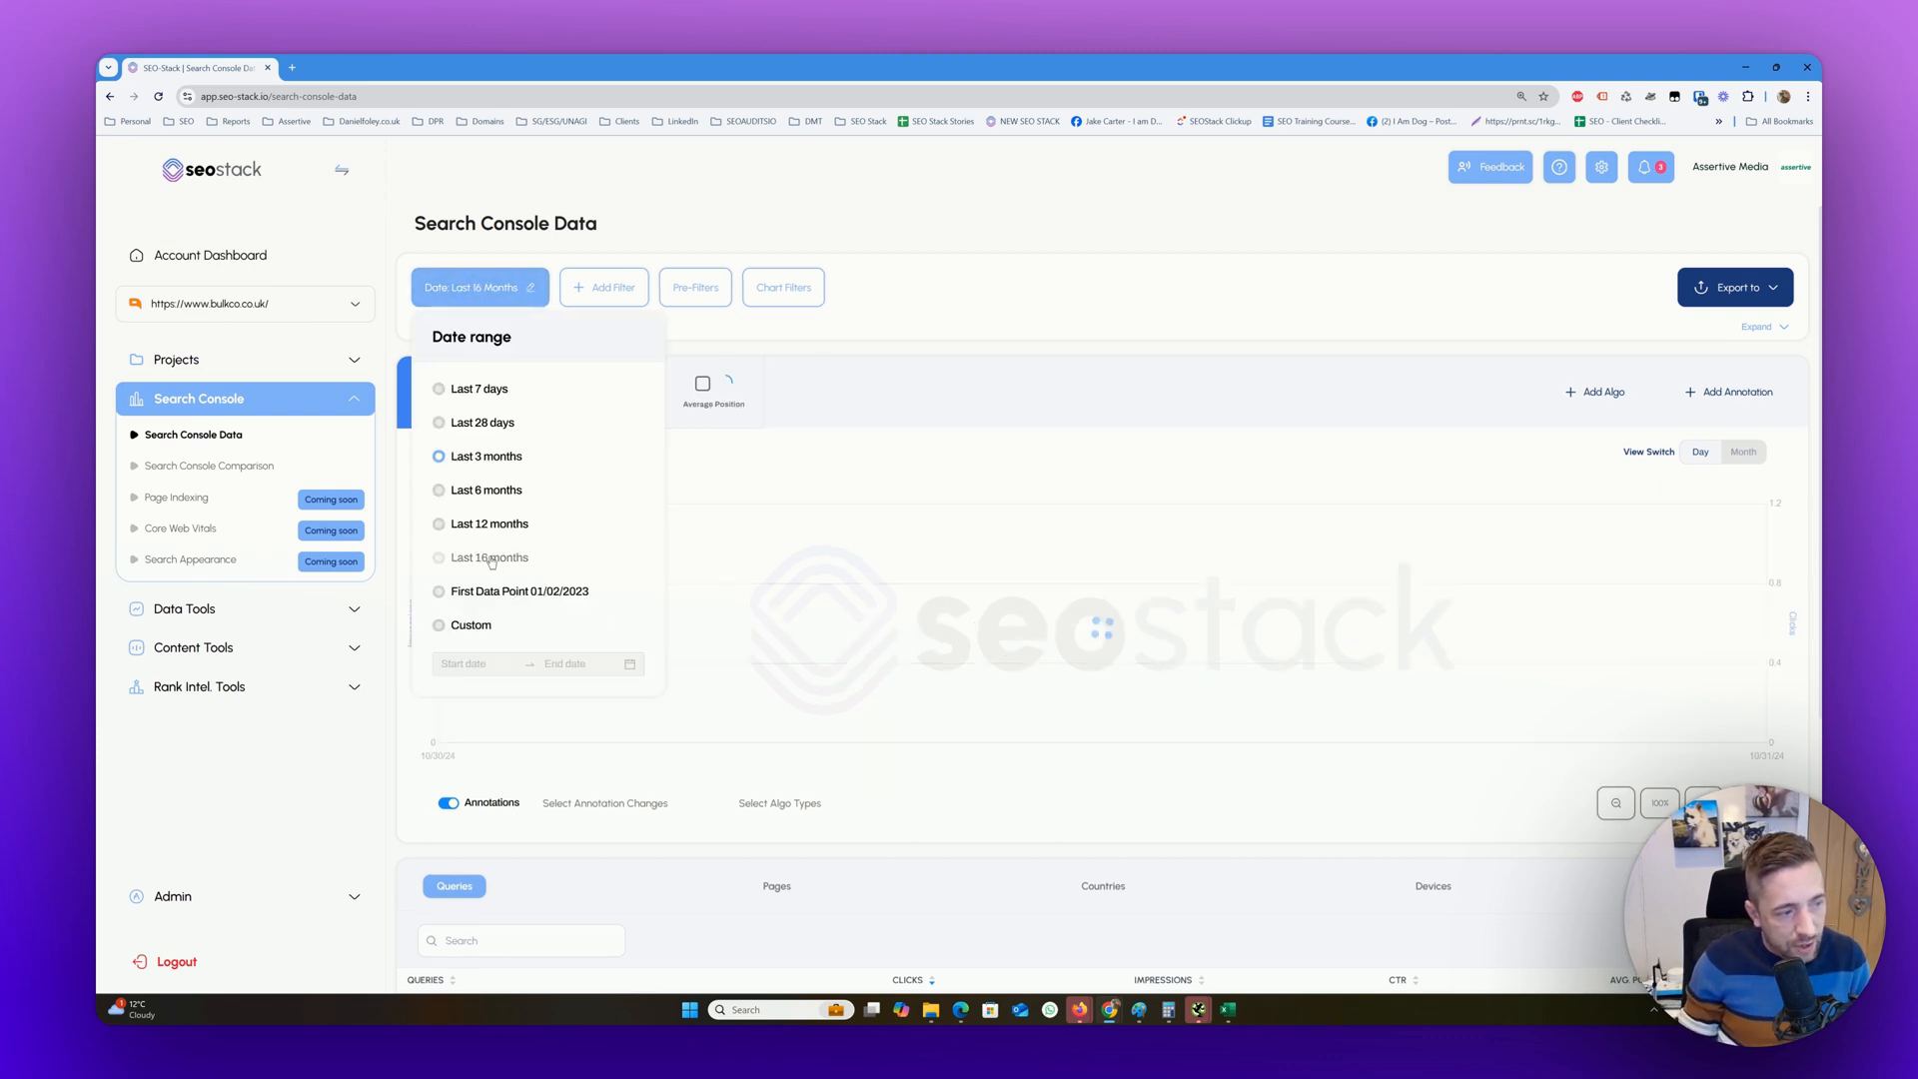
pyautogui.click(1247, 303)
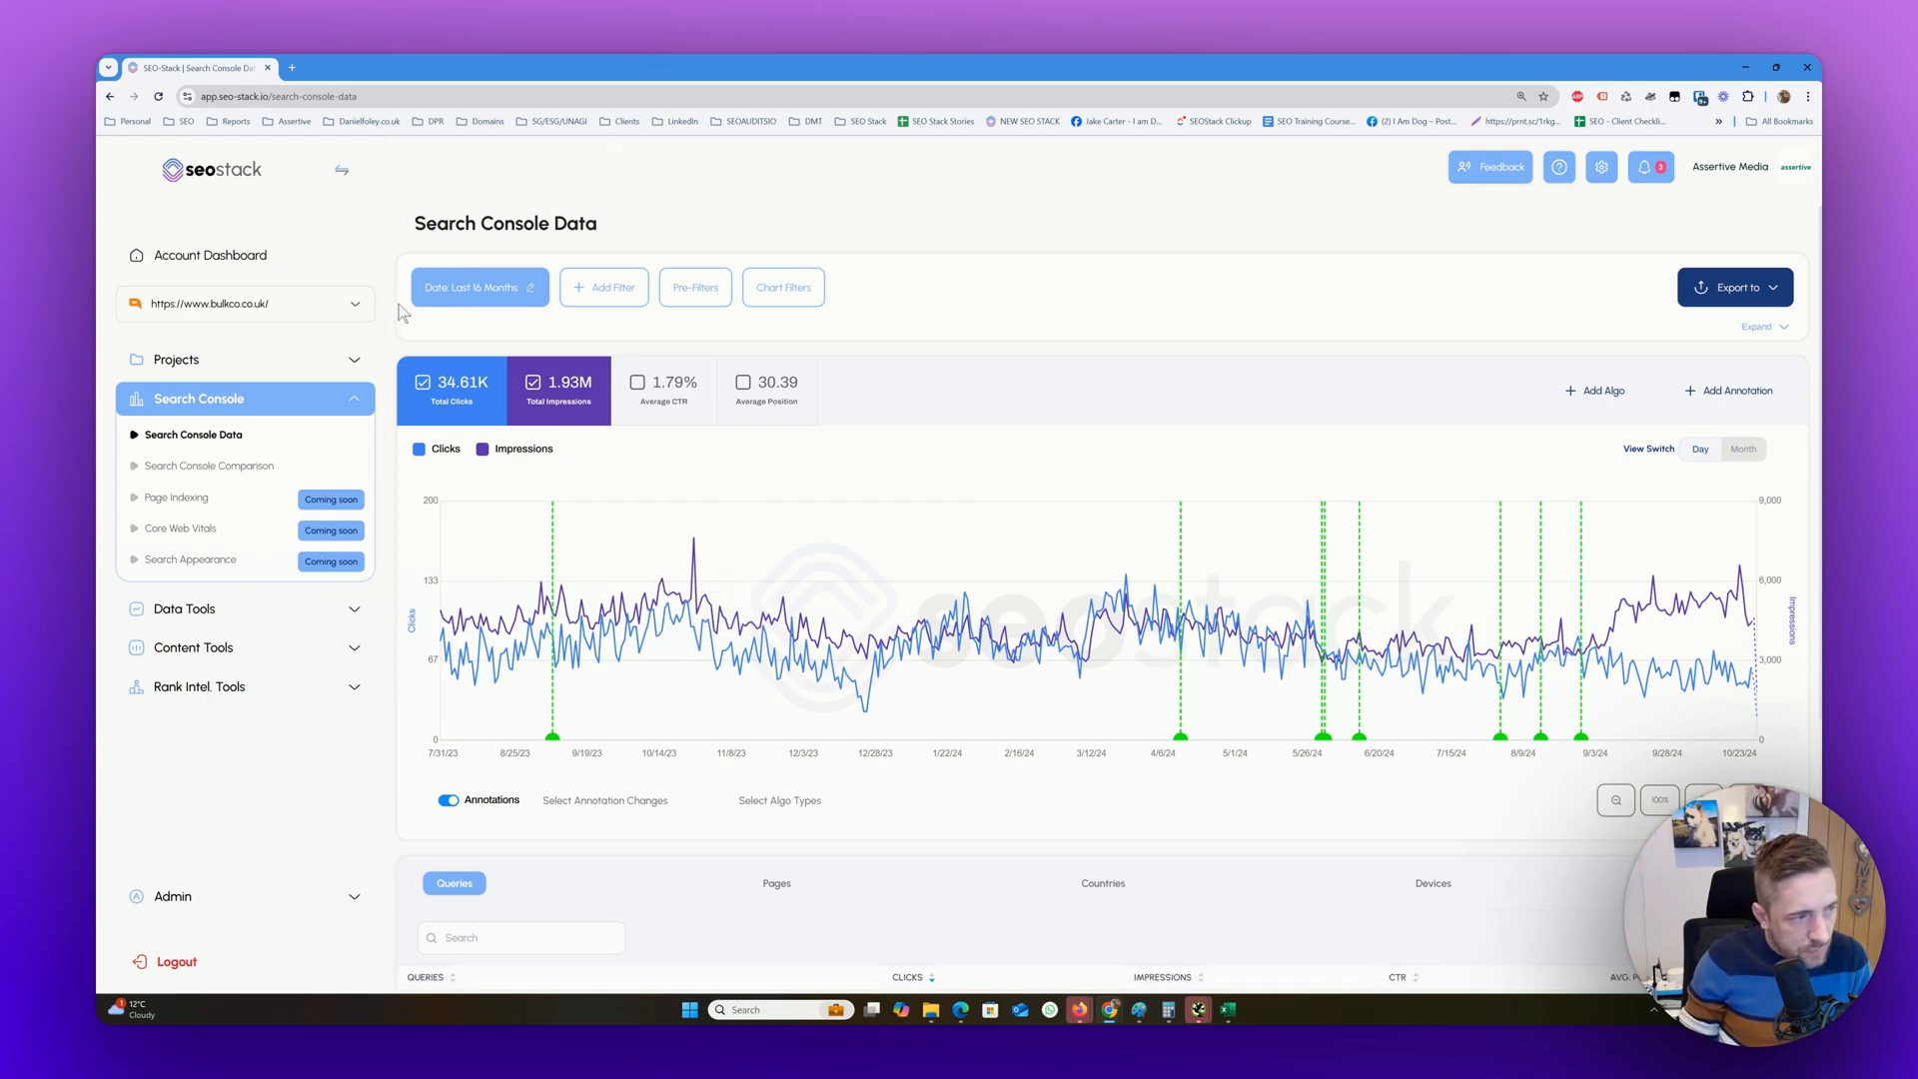
# Compare SEO-Stack's queries table with the top queries list in Google Search Console
pyautogui.scroll(-2, 483, 292)
pyautogui.scroll(-2, 482, 296)
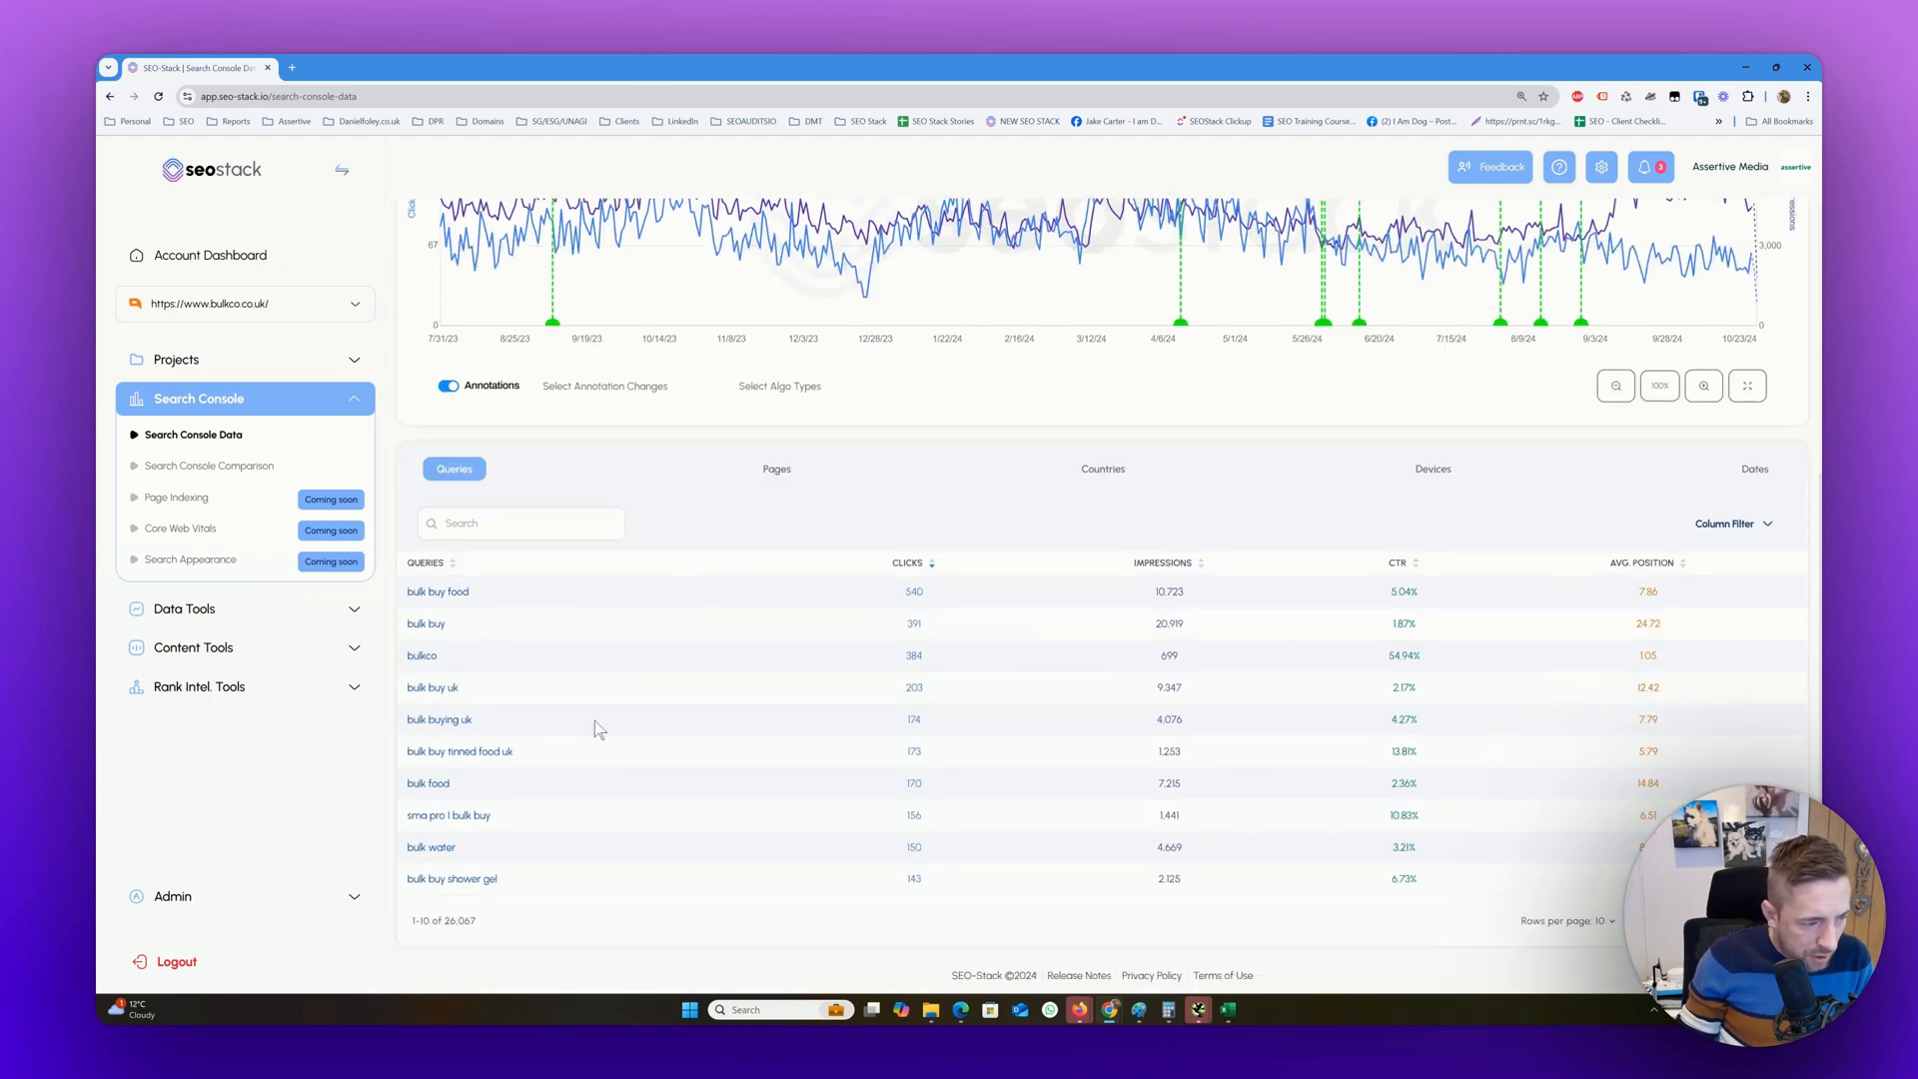
pyautogui.moveTo(658, 72); pyautogui.dragTo(1759, 318)
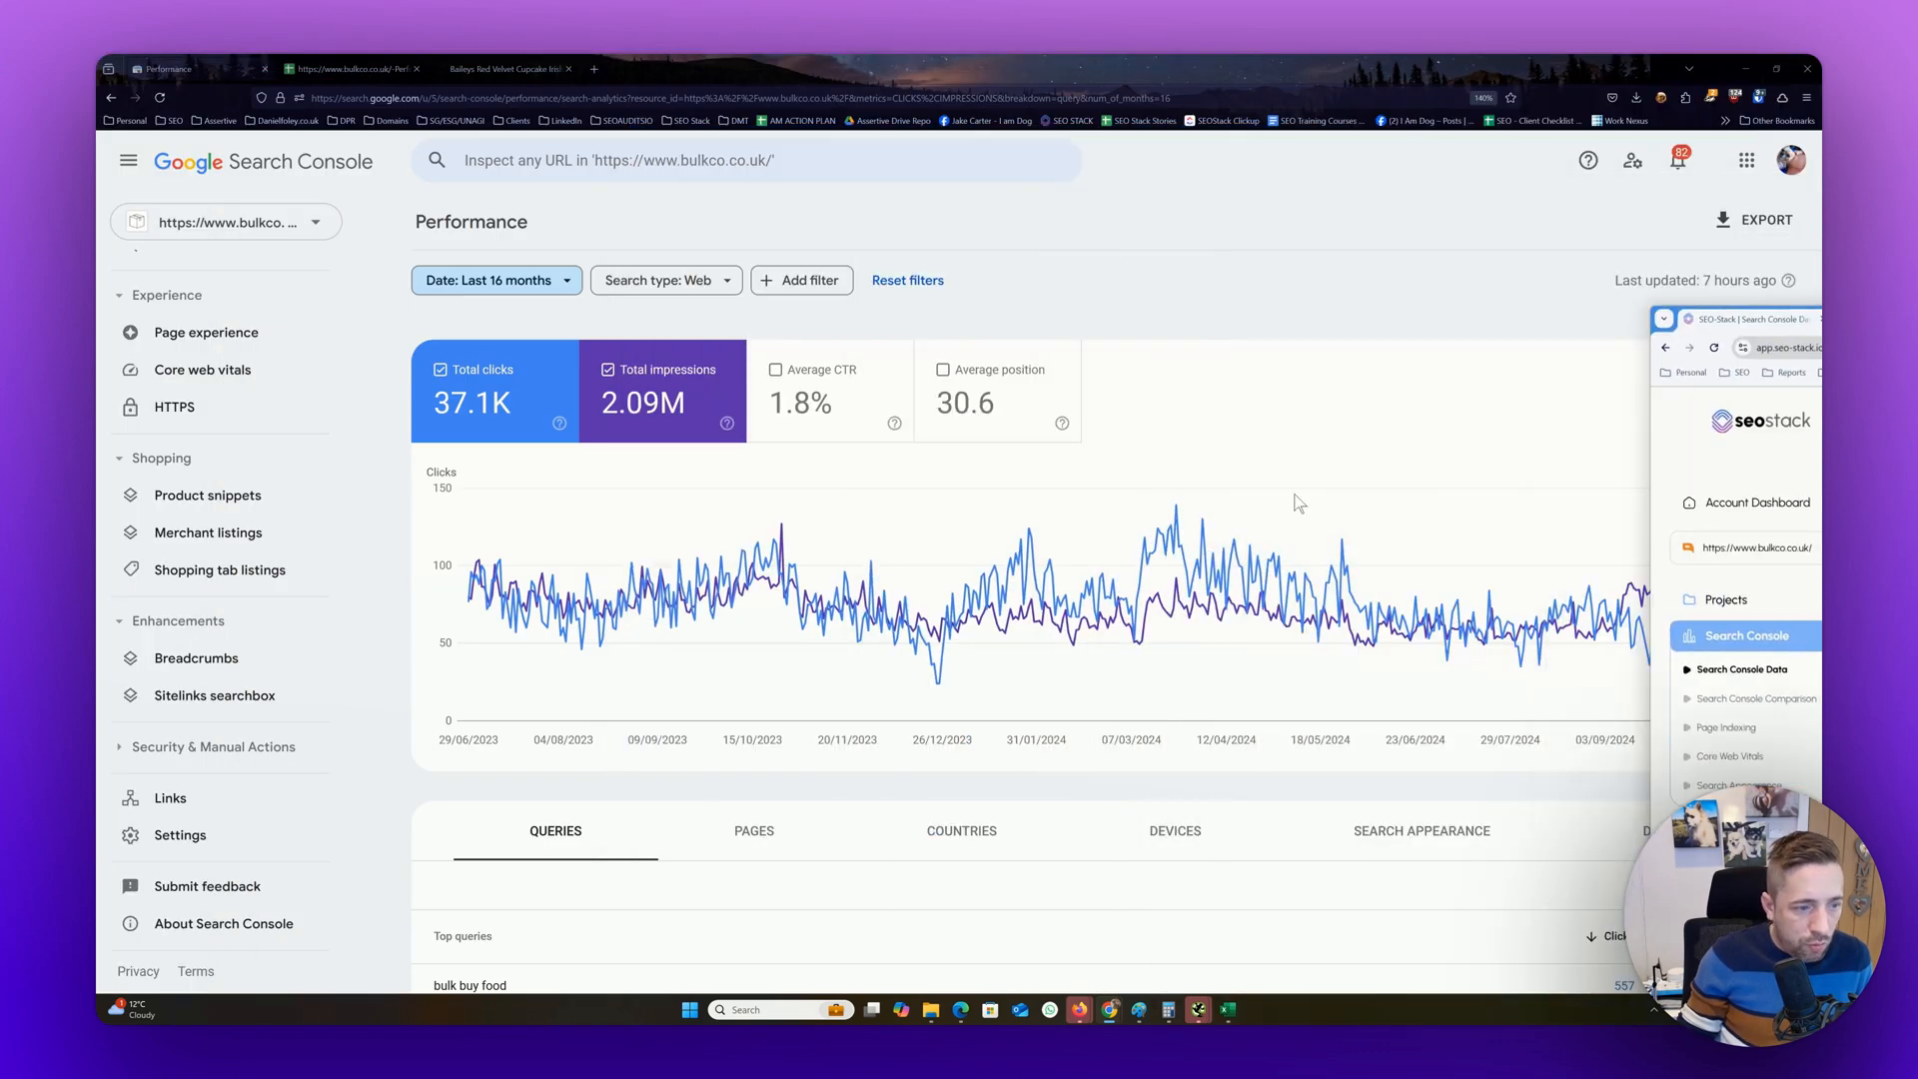
pyautogui.scroll(-5, 999, 485)
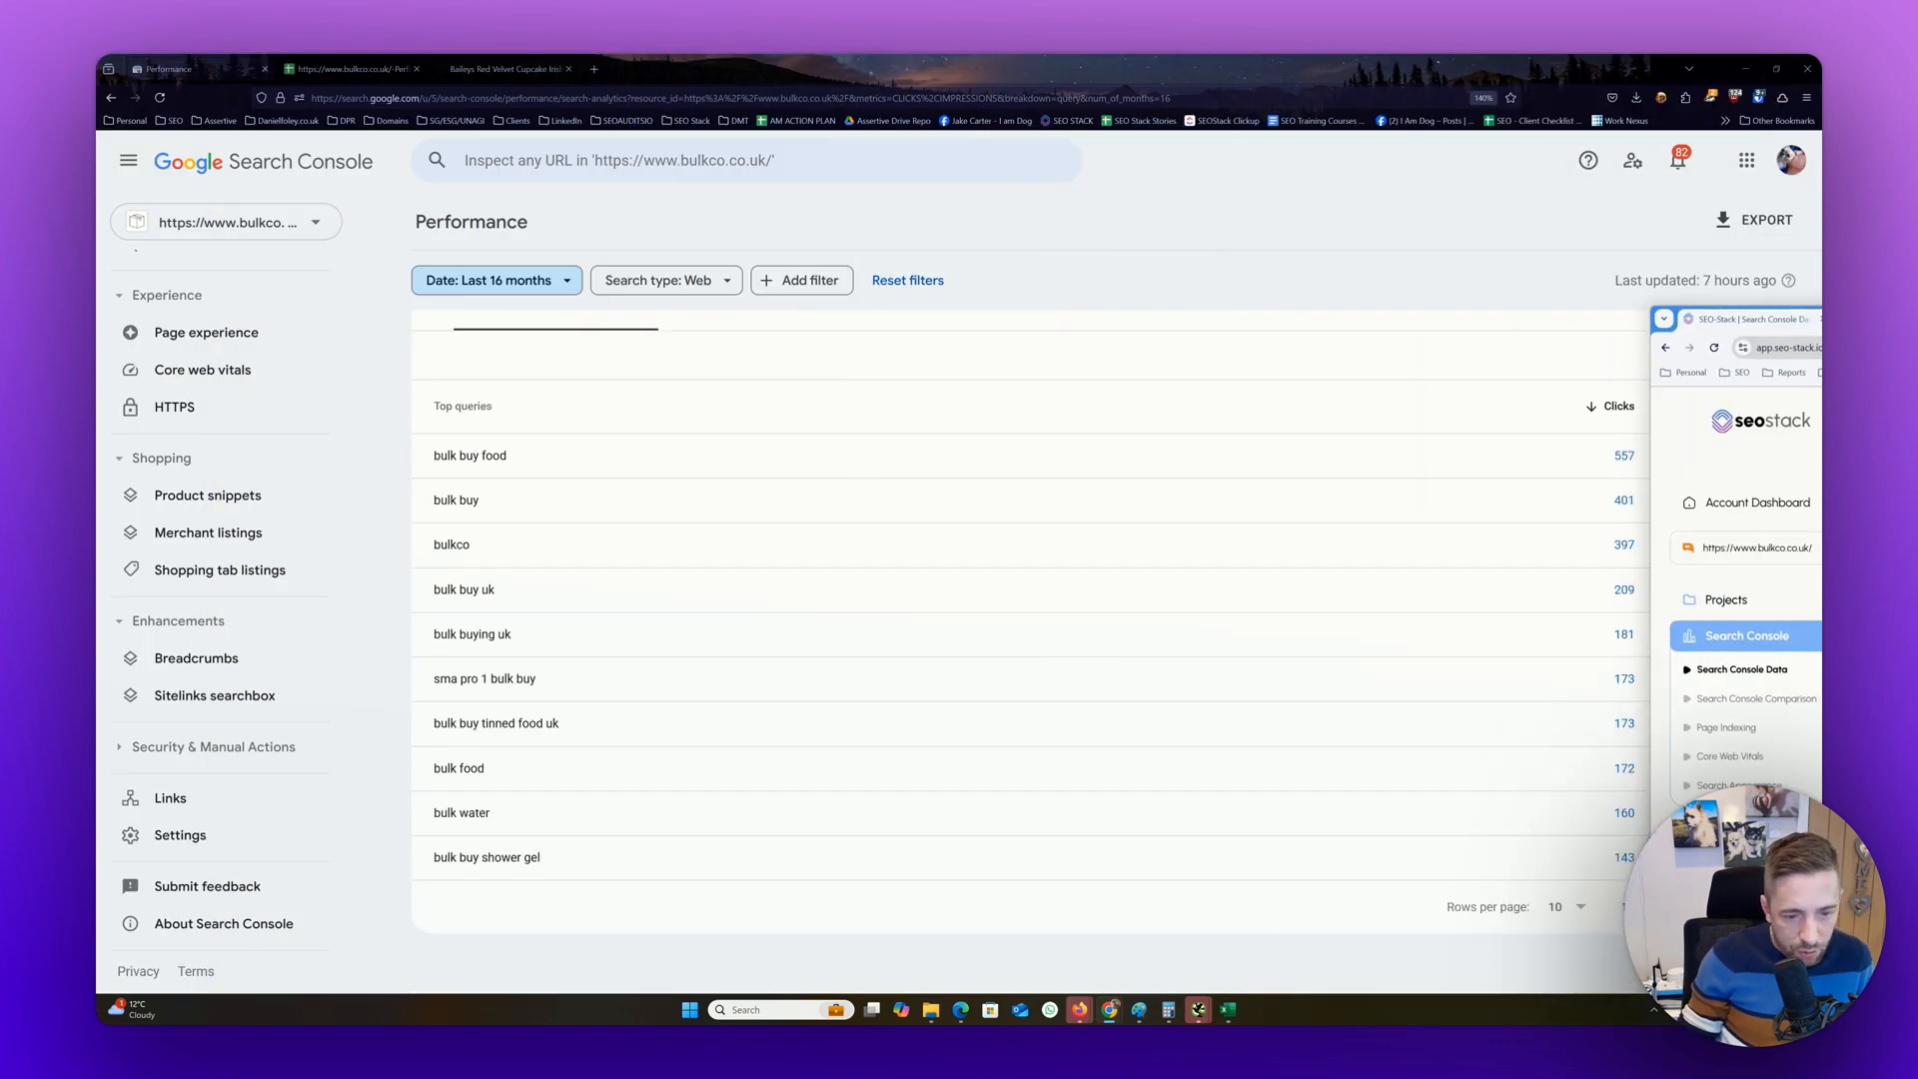
pyautogui.moveTo(1821, 336); pyautogui.dragTo(1010, 58)
pyautogui.scroll(-2, 1345, 777)
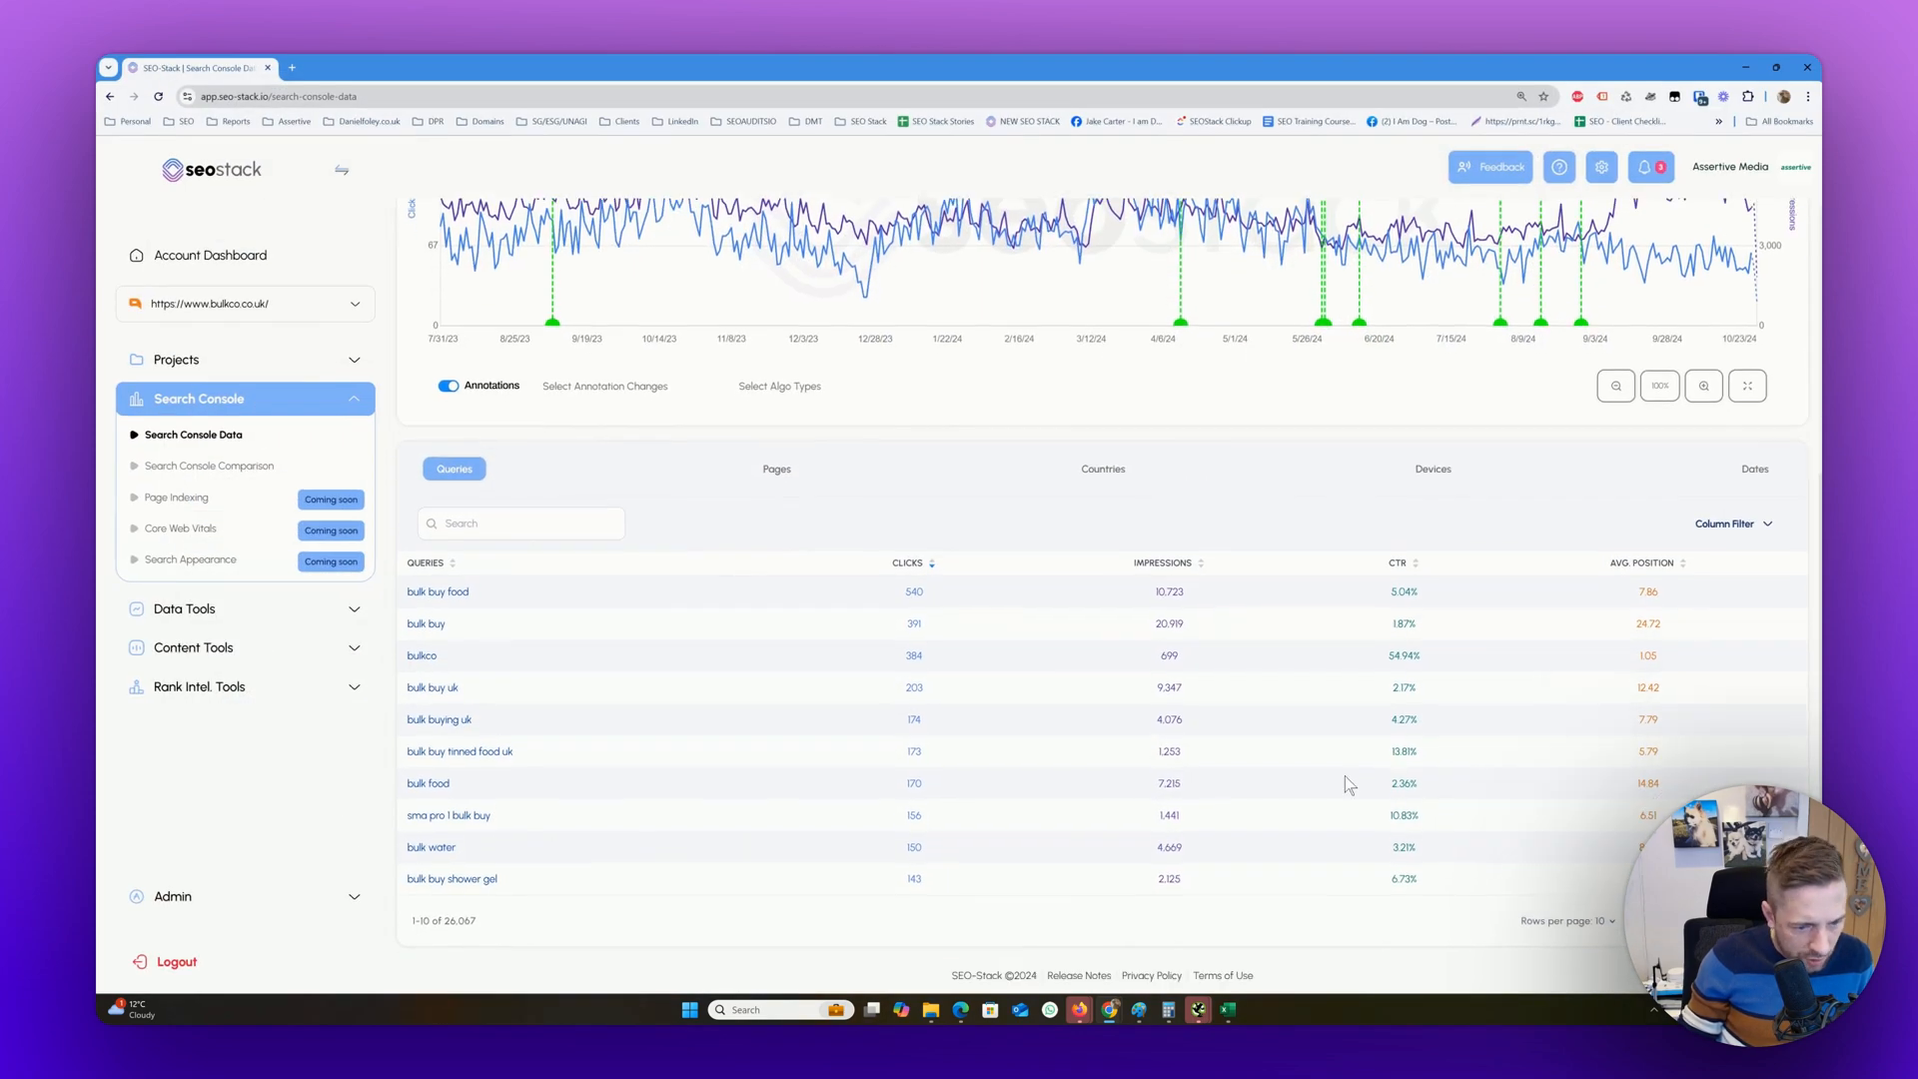
# Enlarge the SEO-Stack page to check the total number of queries below the table, then reduce the page zoom again
pyautogui.hotkey('ctrl', '+')
pyautogui.hotkey('ctrl', '+')
pyautogui.hotkey('ctrl', '+')
pyautogui.scroll(-3, 1015, 616)
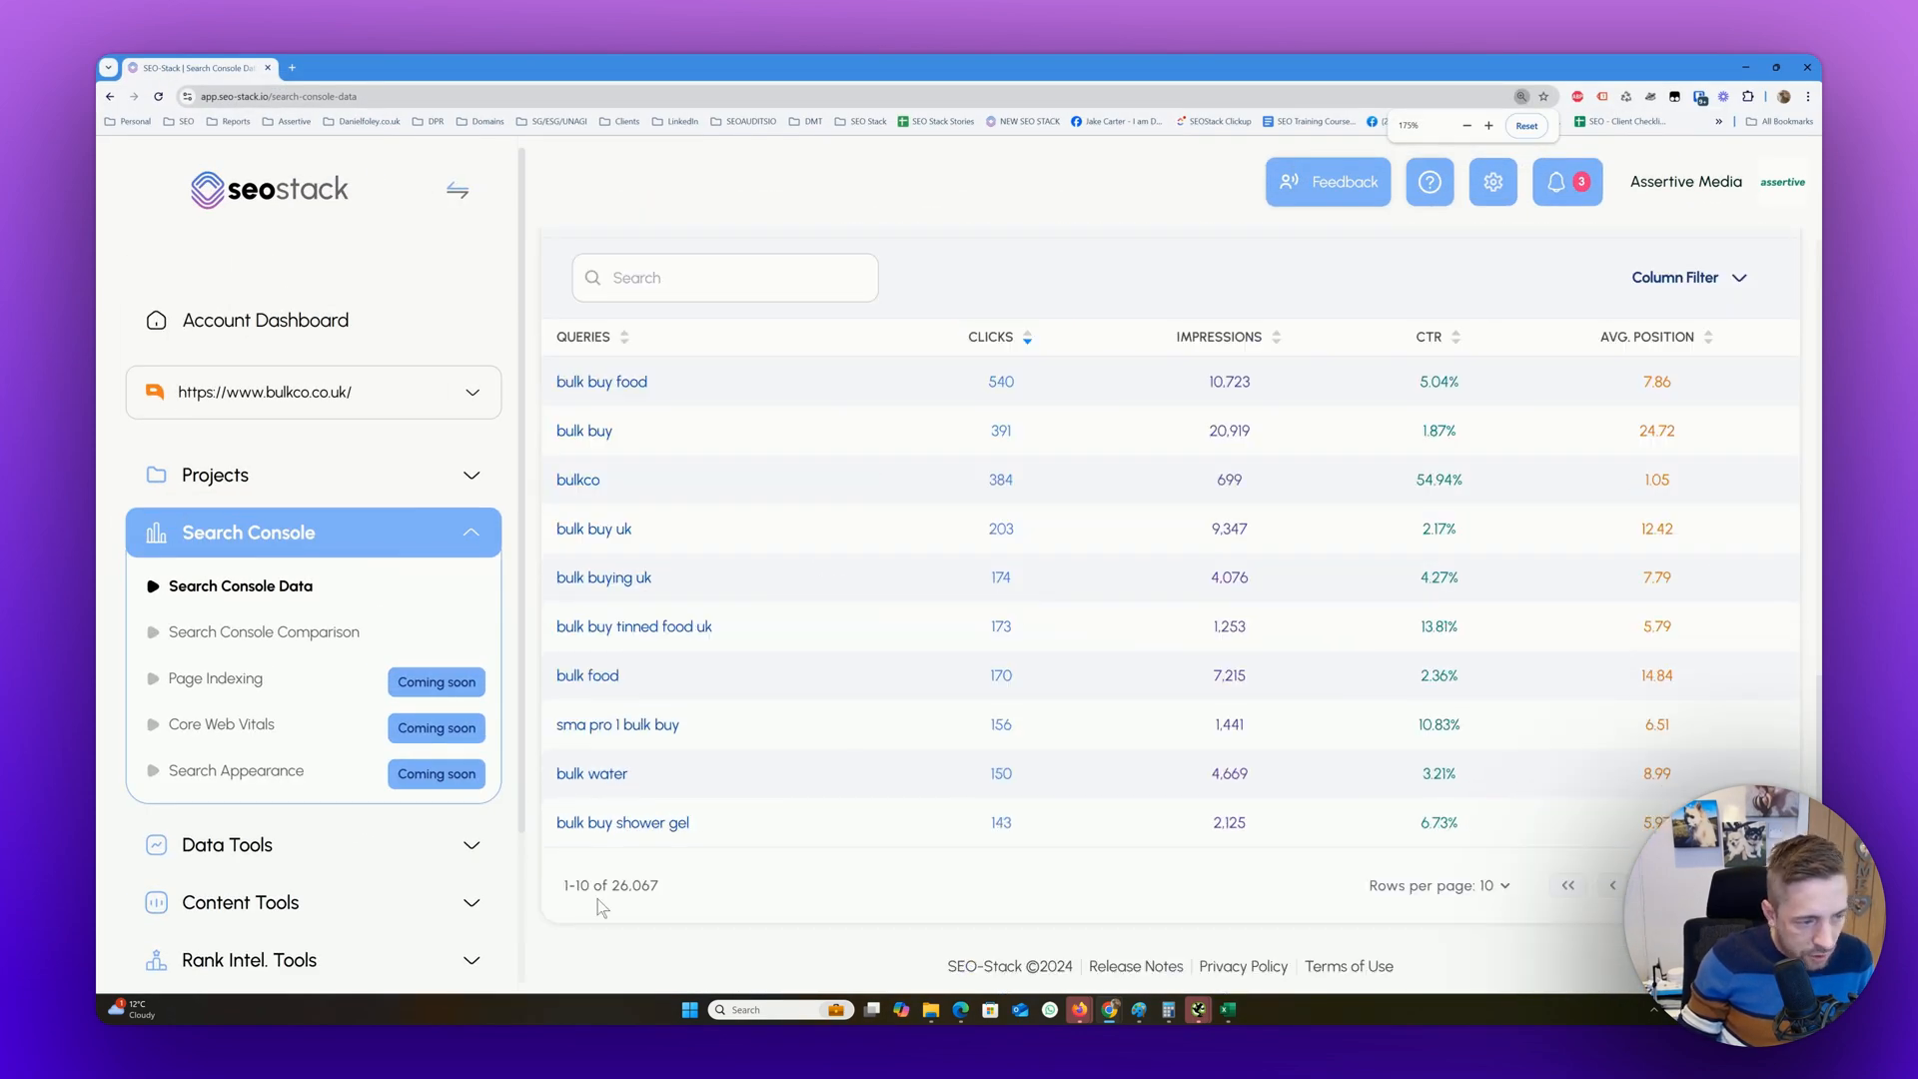
pyautogui.moveTo(620, 885); pyautogui.dragTo(707, 899)
pyautogui.click(706, 899)
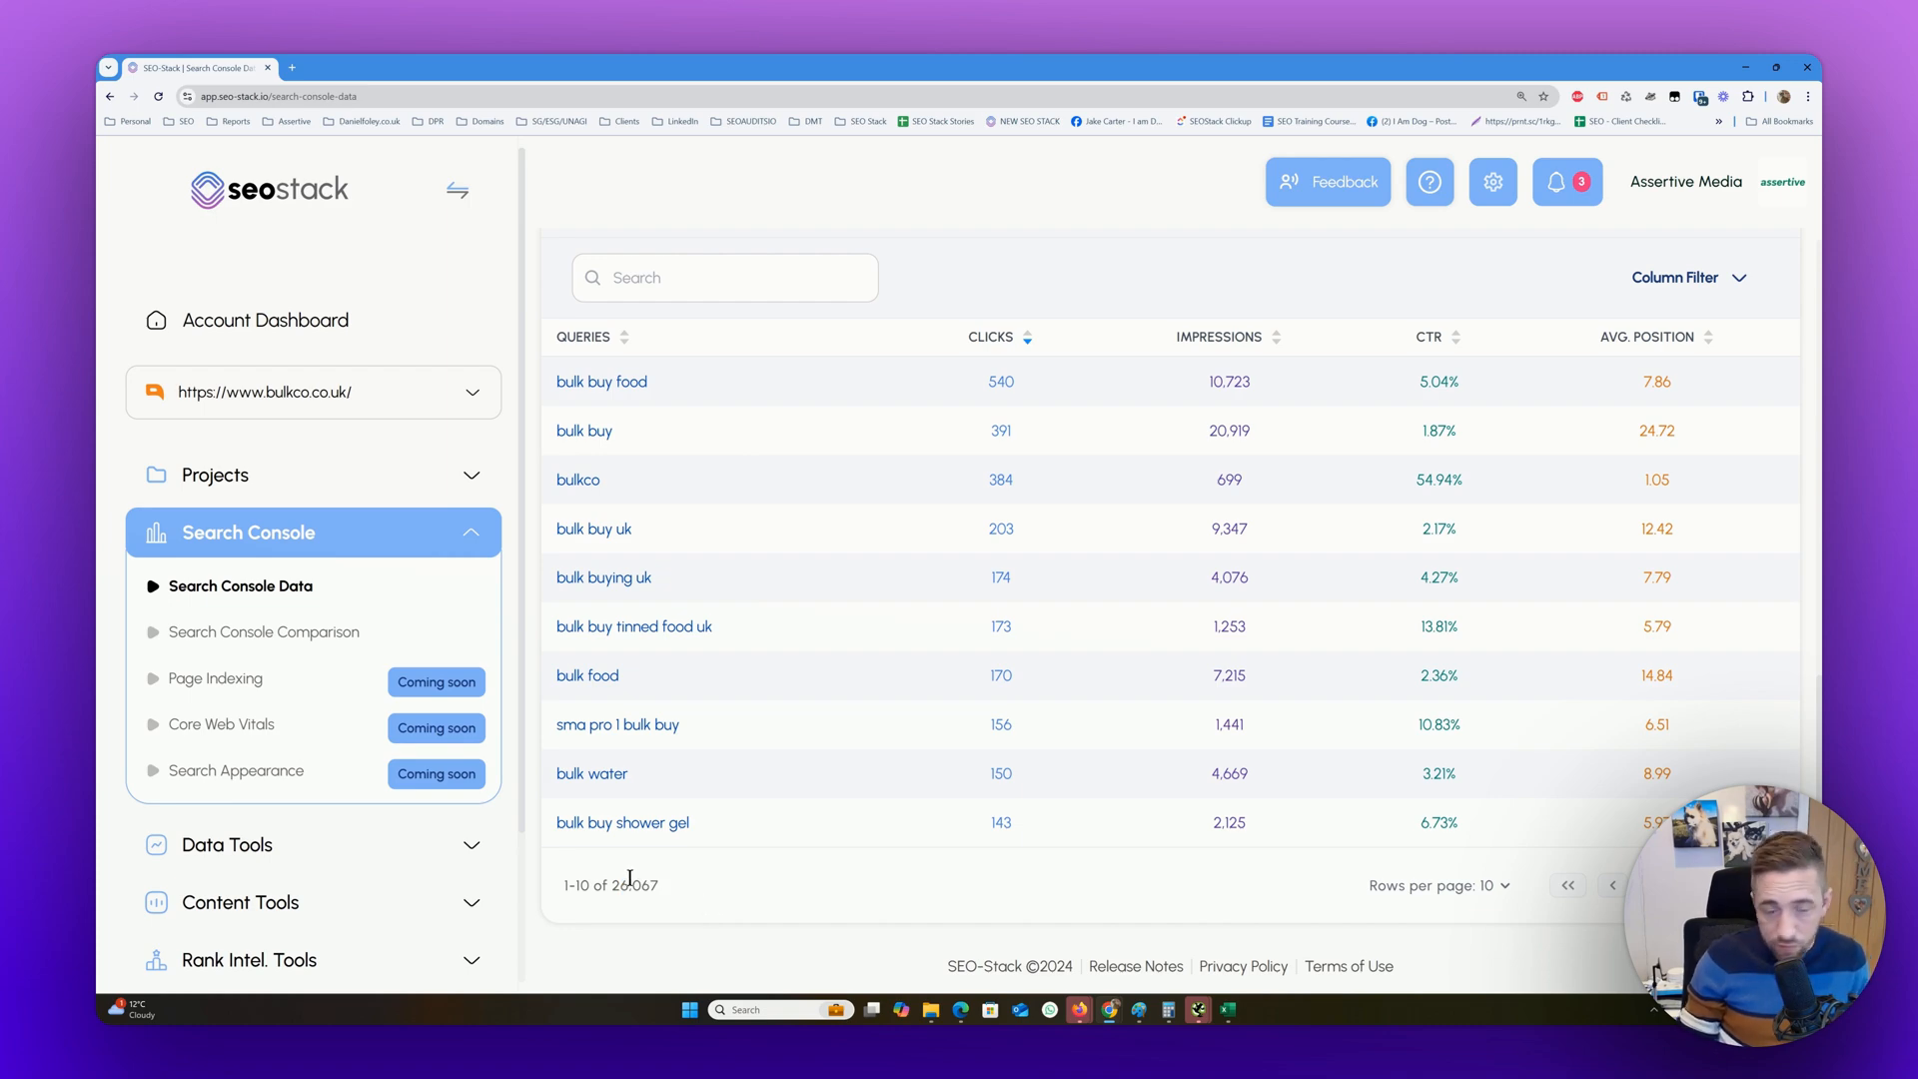
pyautogui.scroll(4, 629, 878)
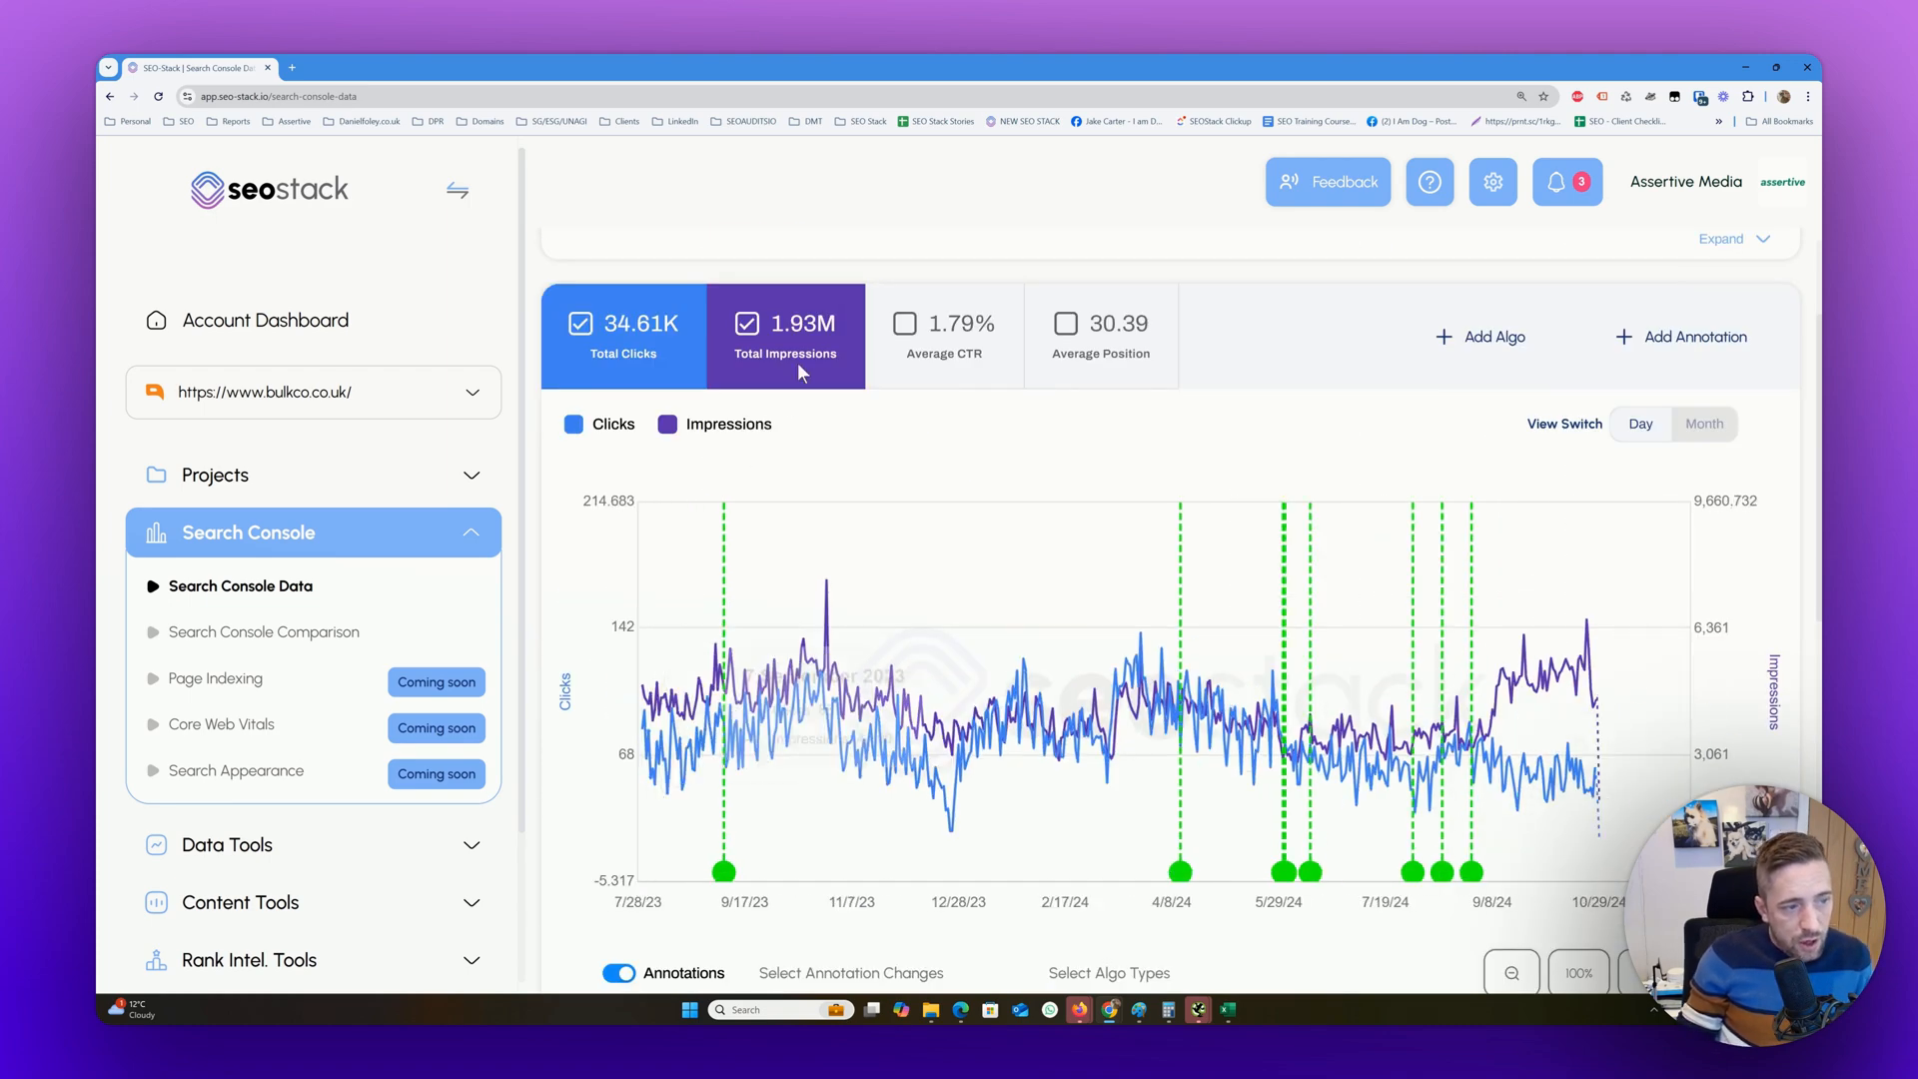
pyautogui.hotkey('ctrl', '-')
pyautogui.hotkey('ctrl', '-')
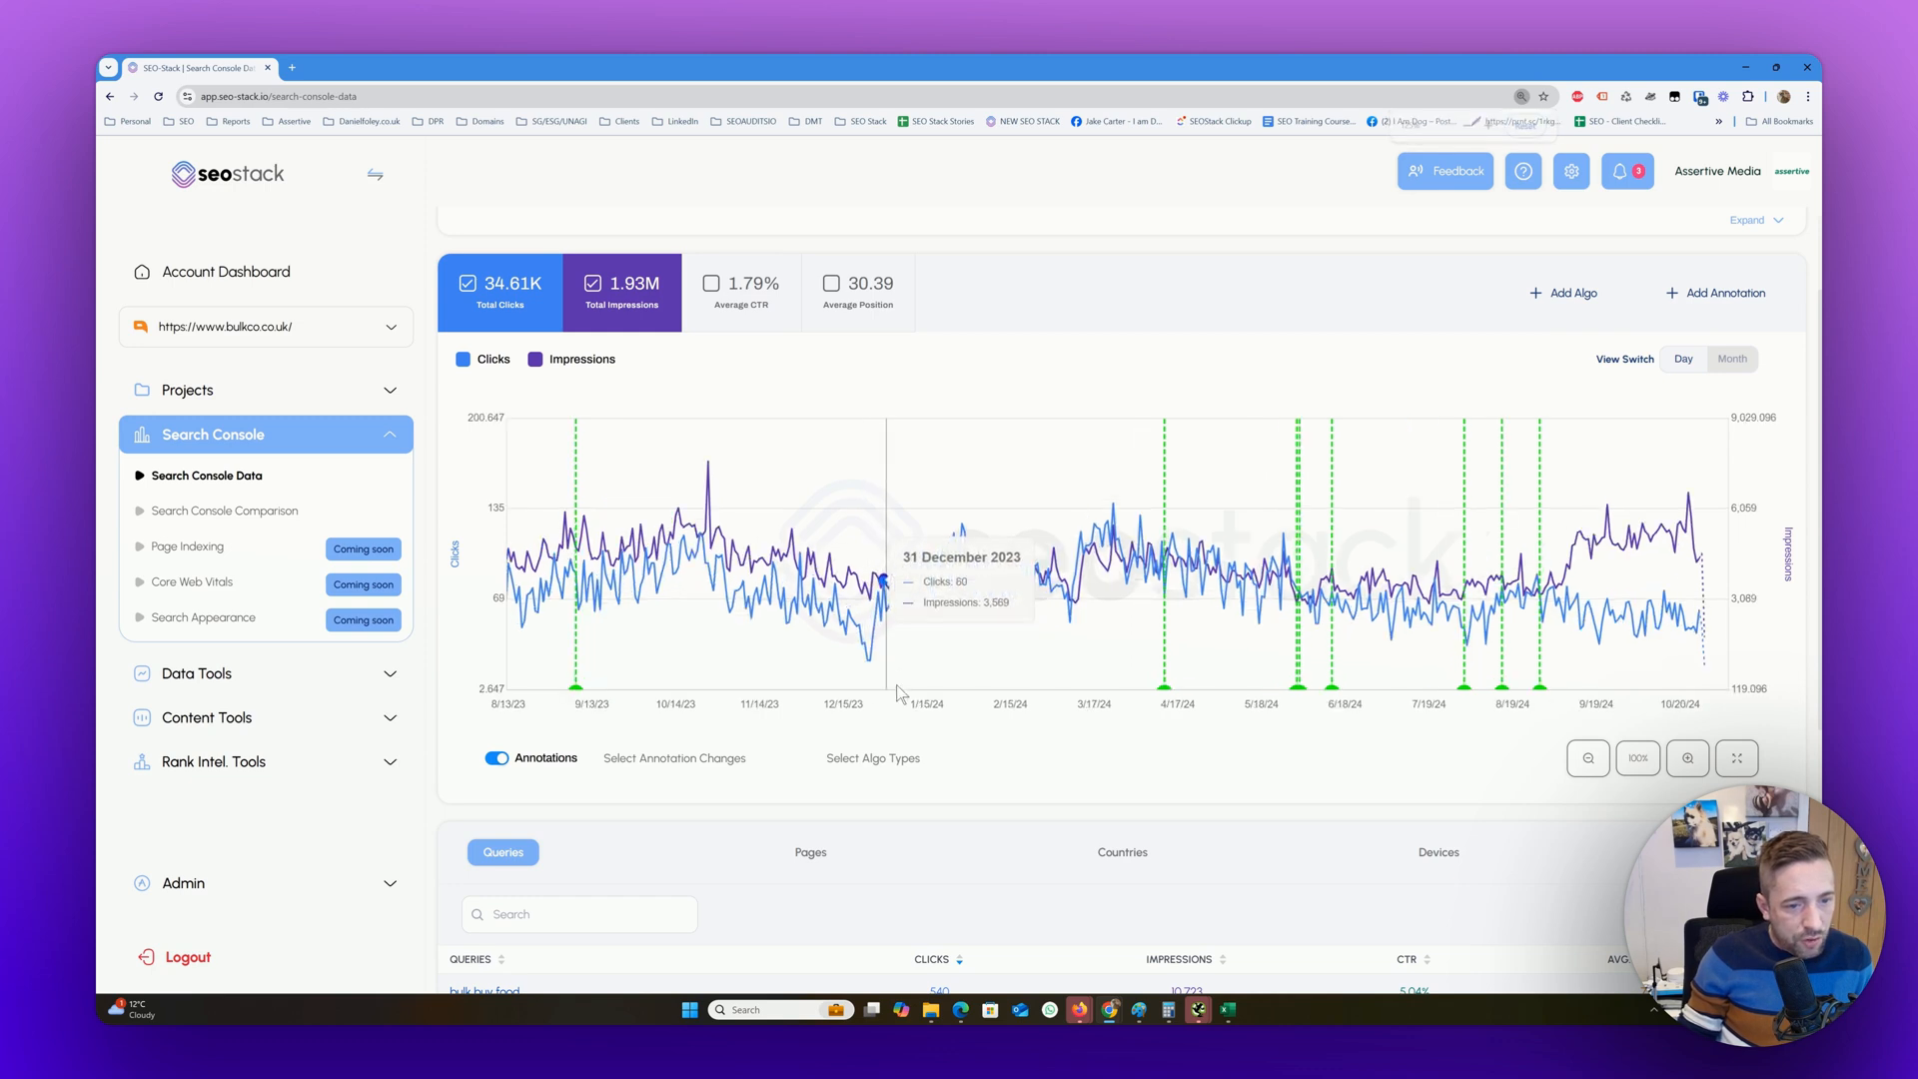
# Add a query filter to the SEO-Stack data so that queries must be containing bulk
pyautogui.scroll(2, 929, 620)
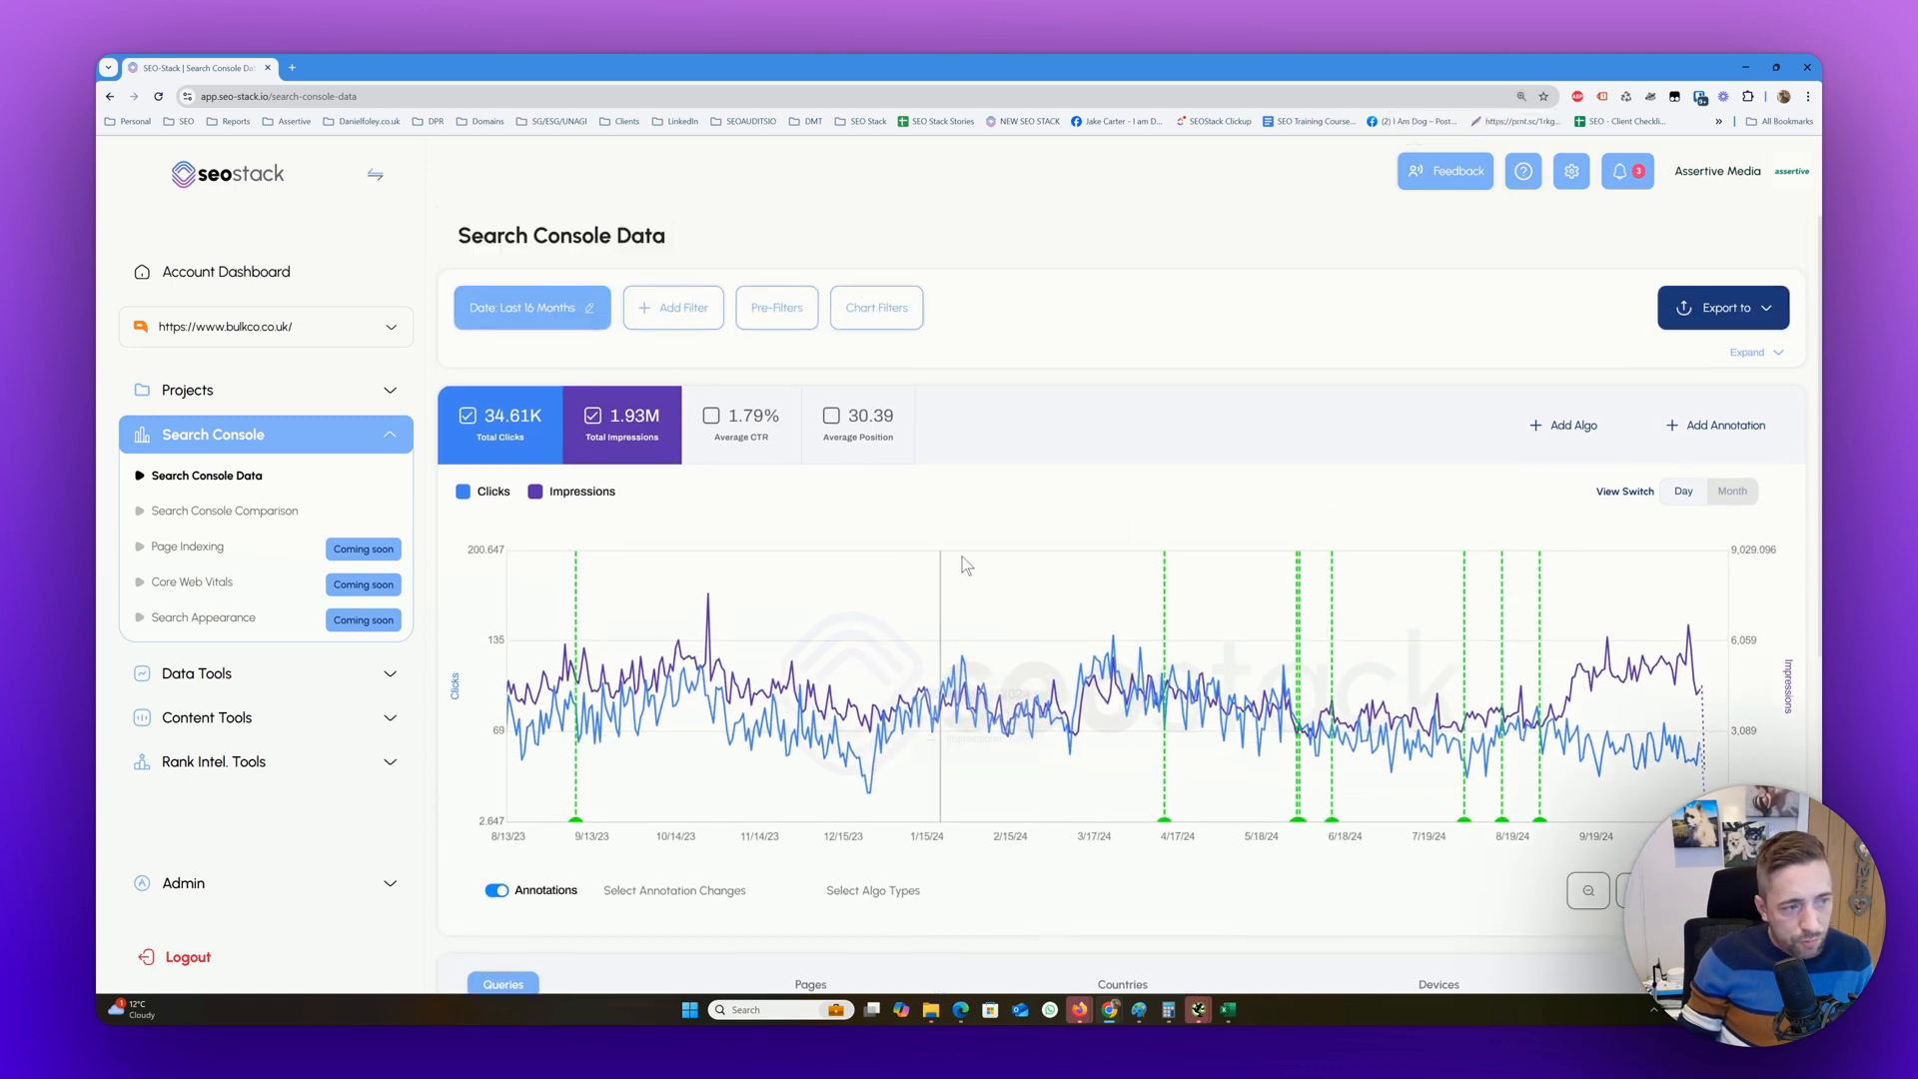
pyautogui.click(814, 311)
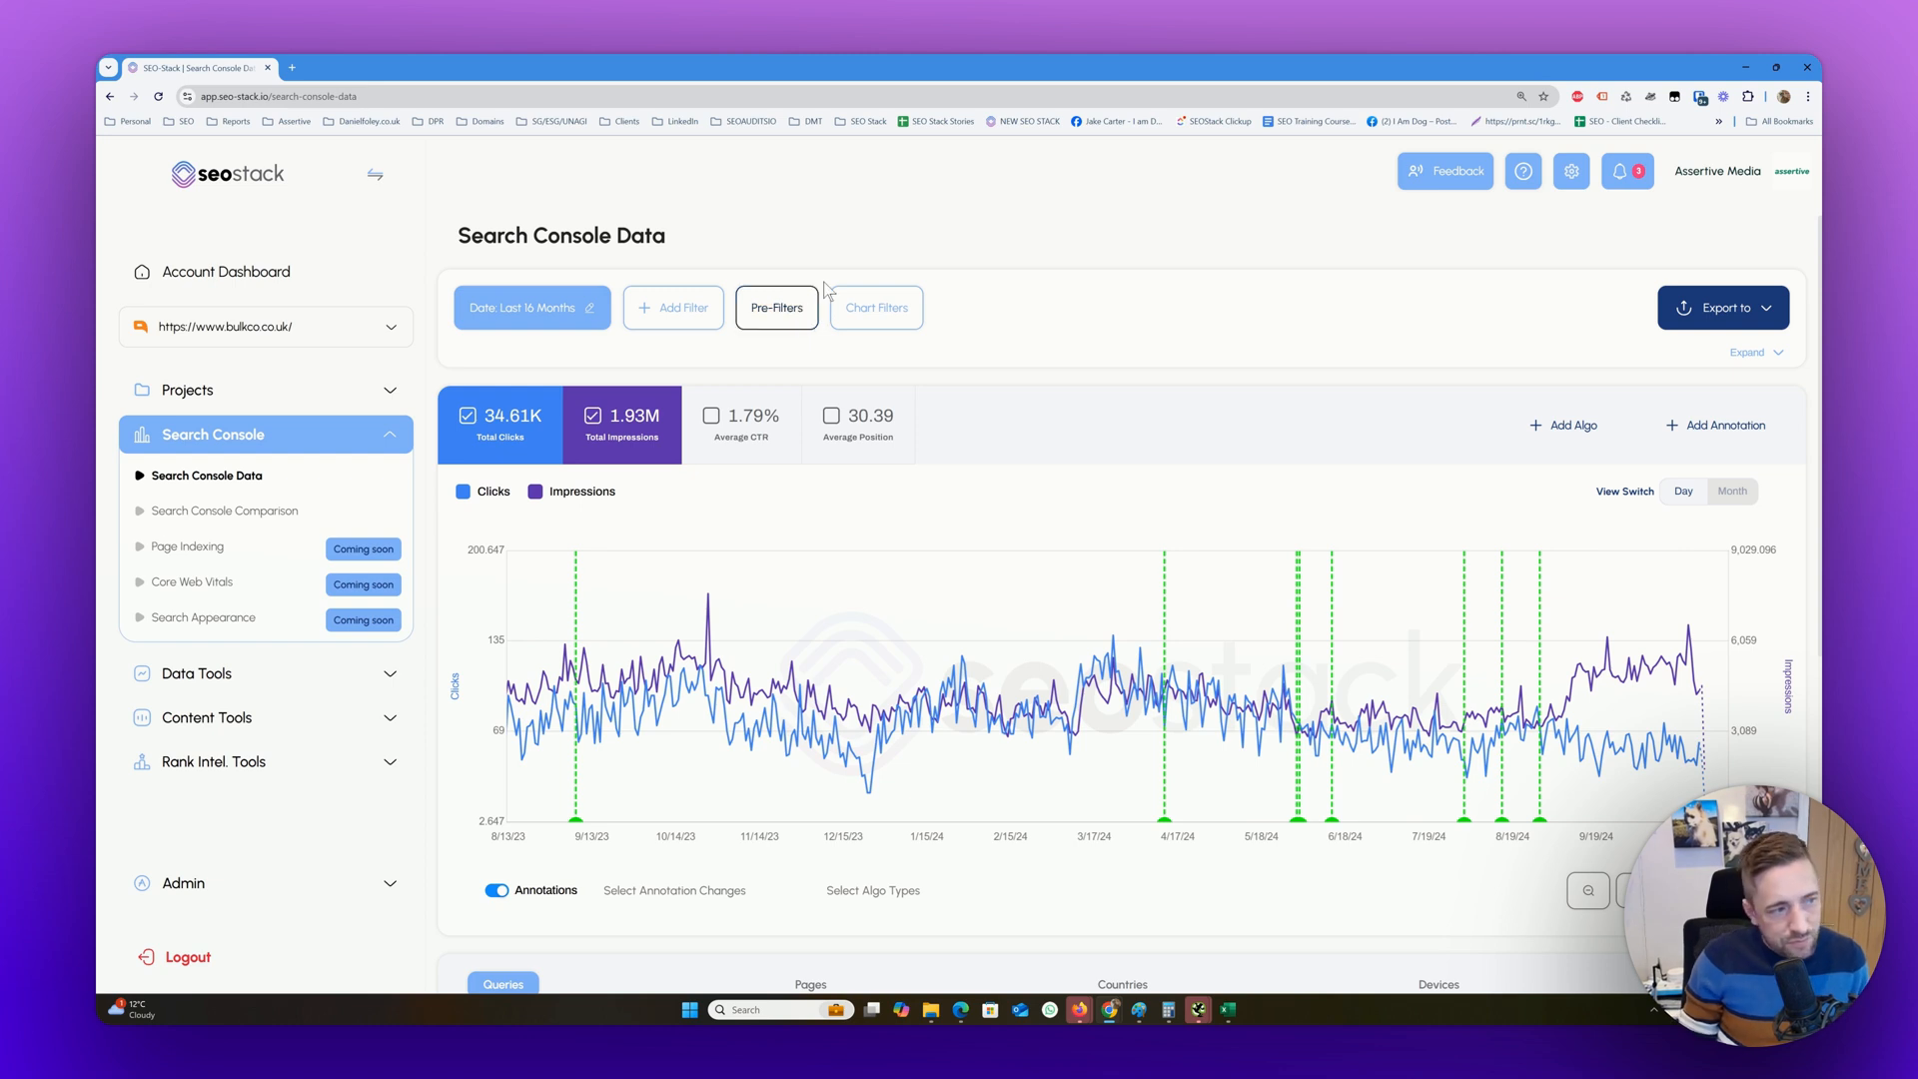
pyautogui.click(664, 316)
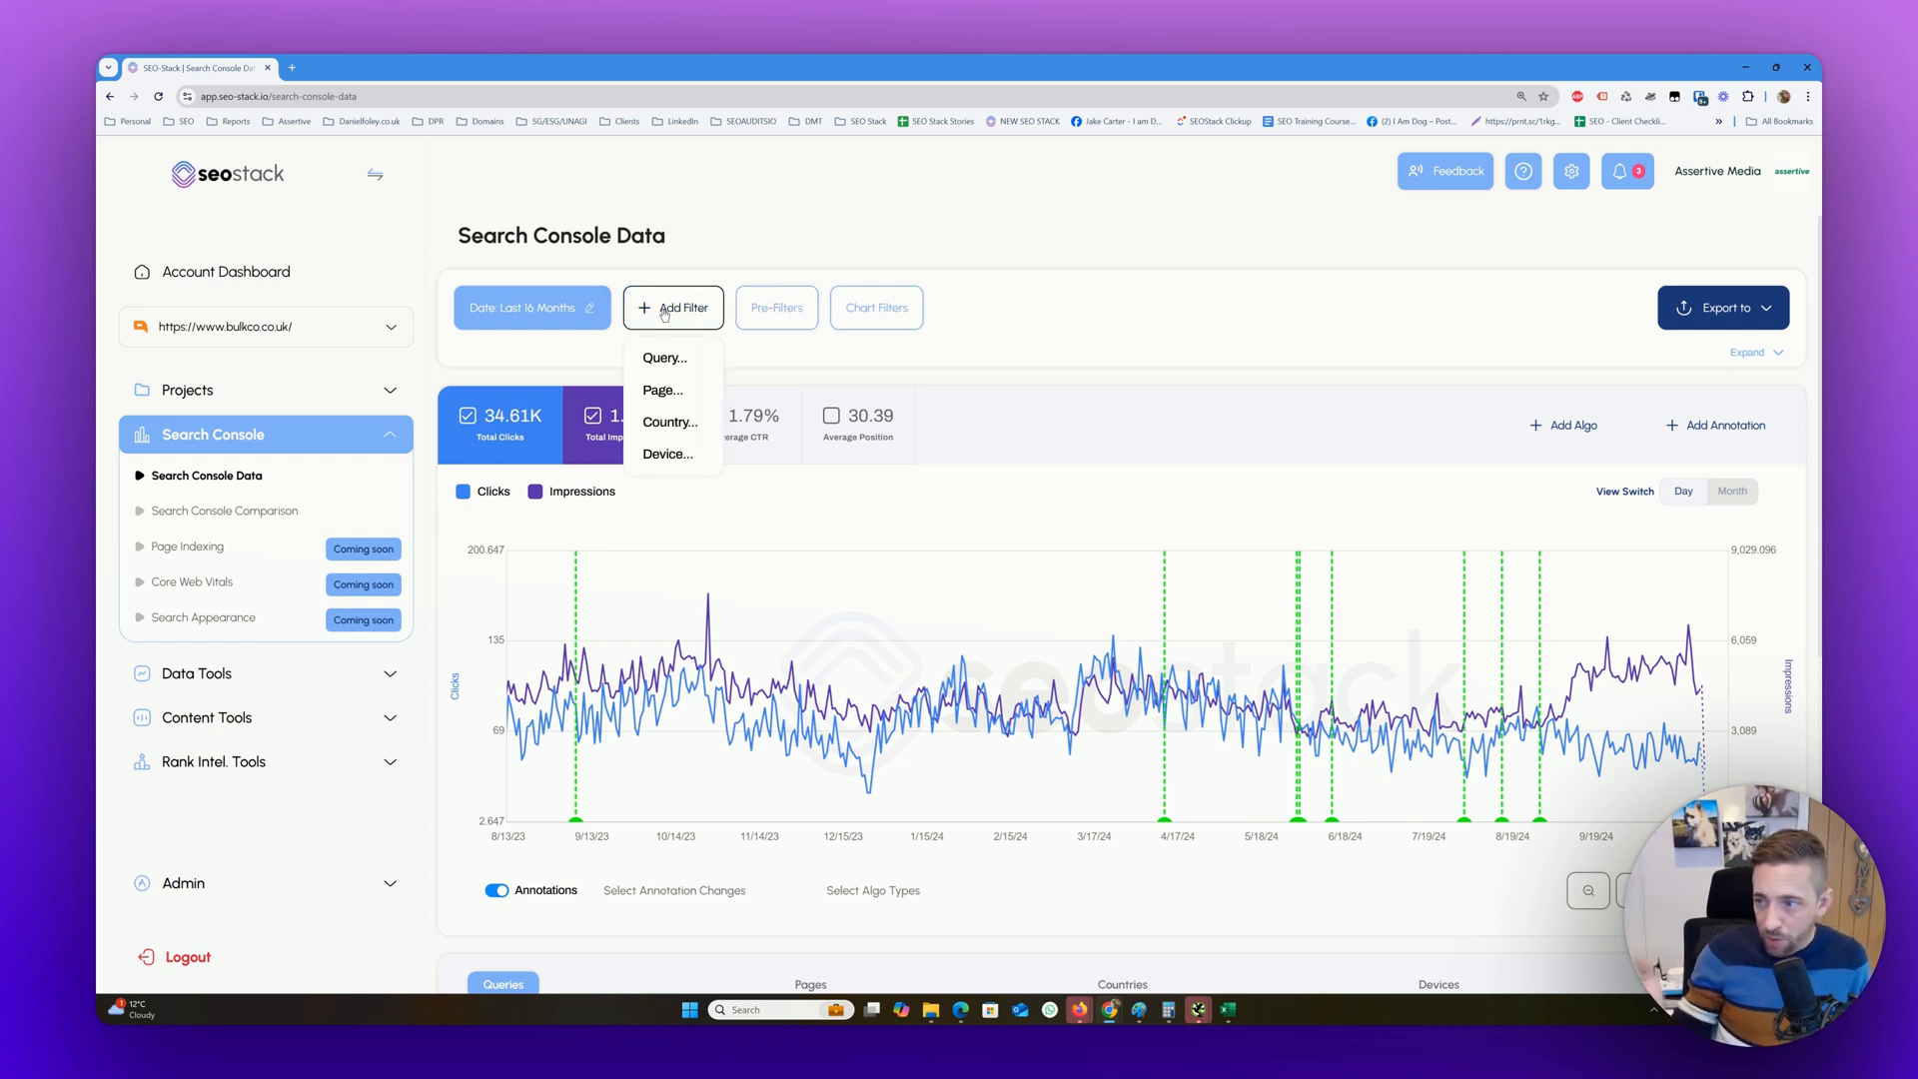
pyautogui.click(699, 360)
pyautogui.click(926, 596)
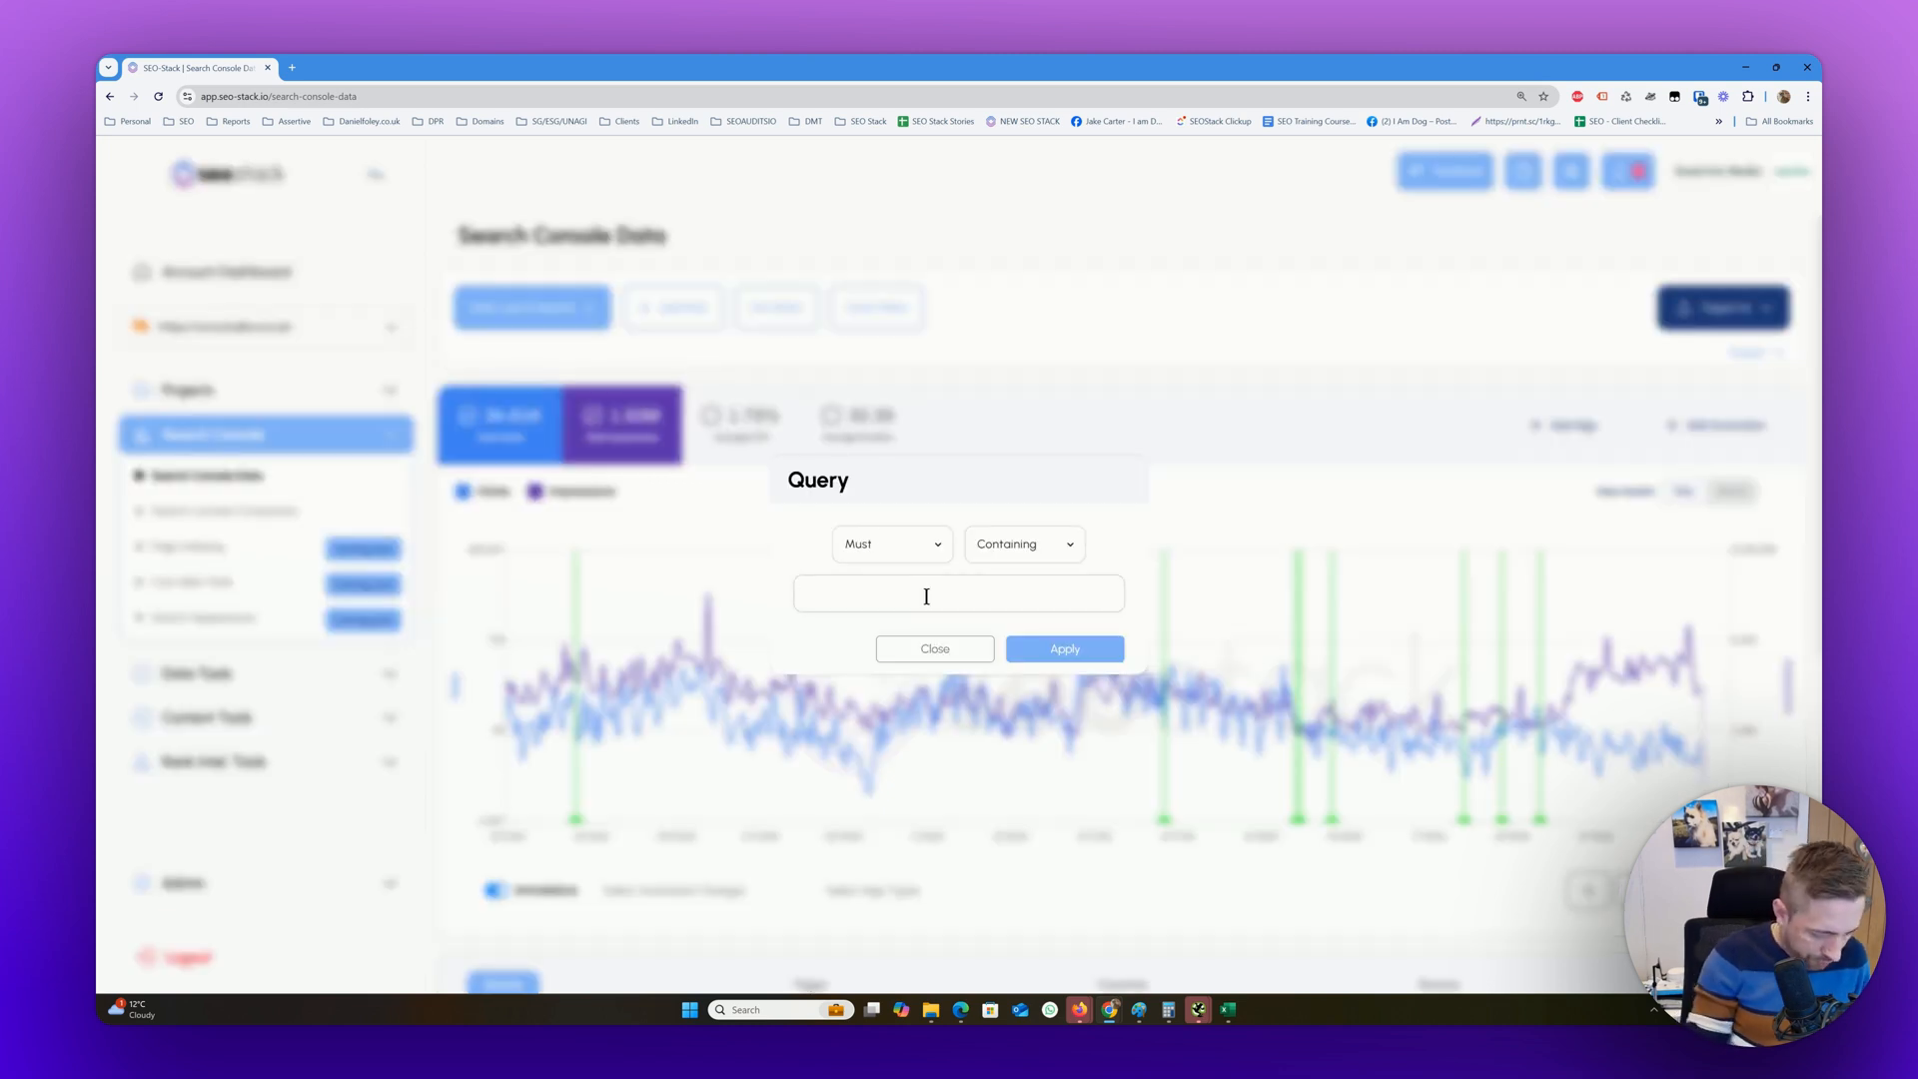
pyautogui.write('bulk')
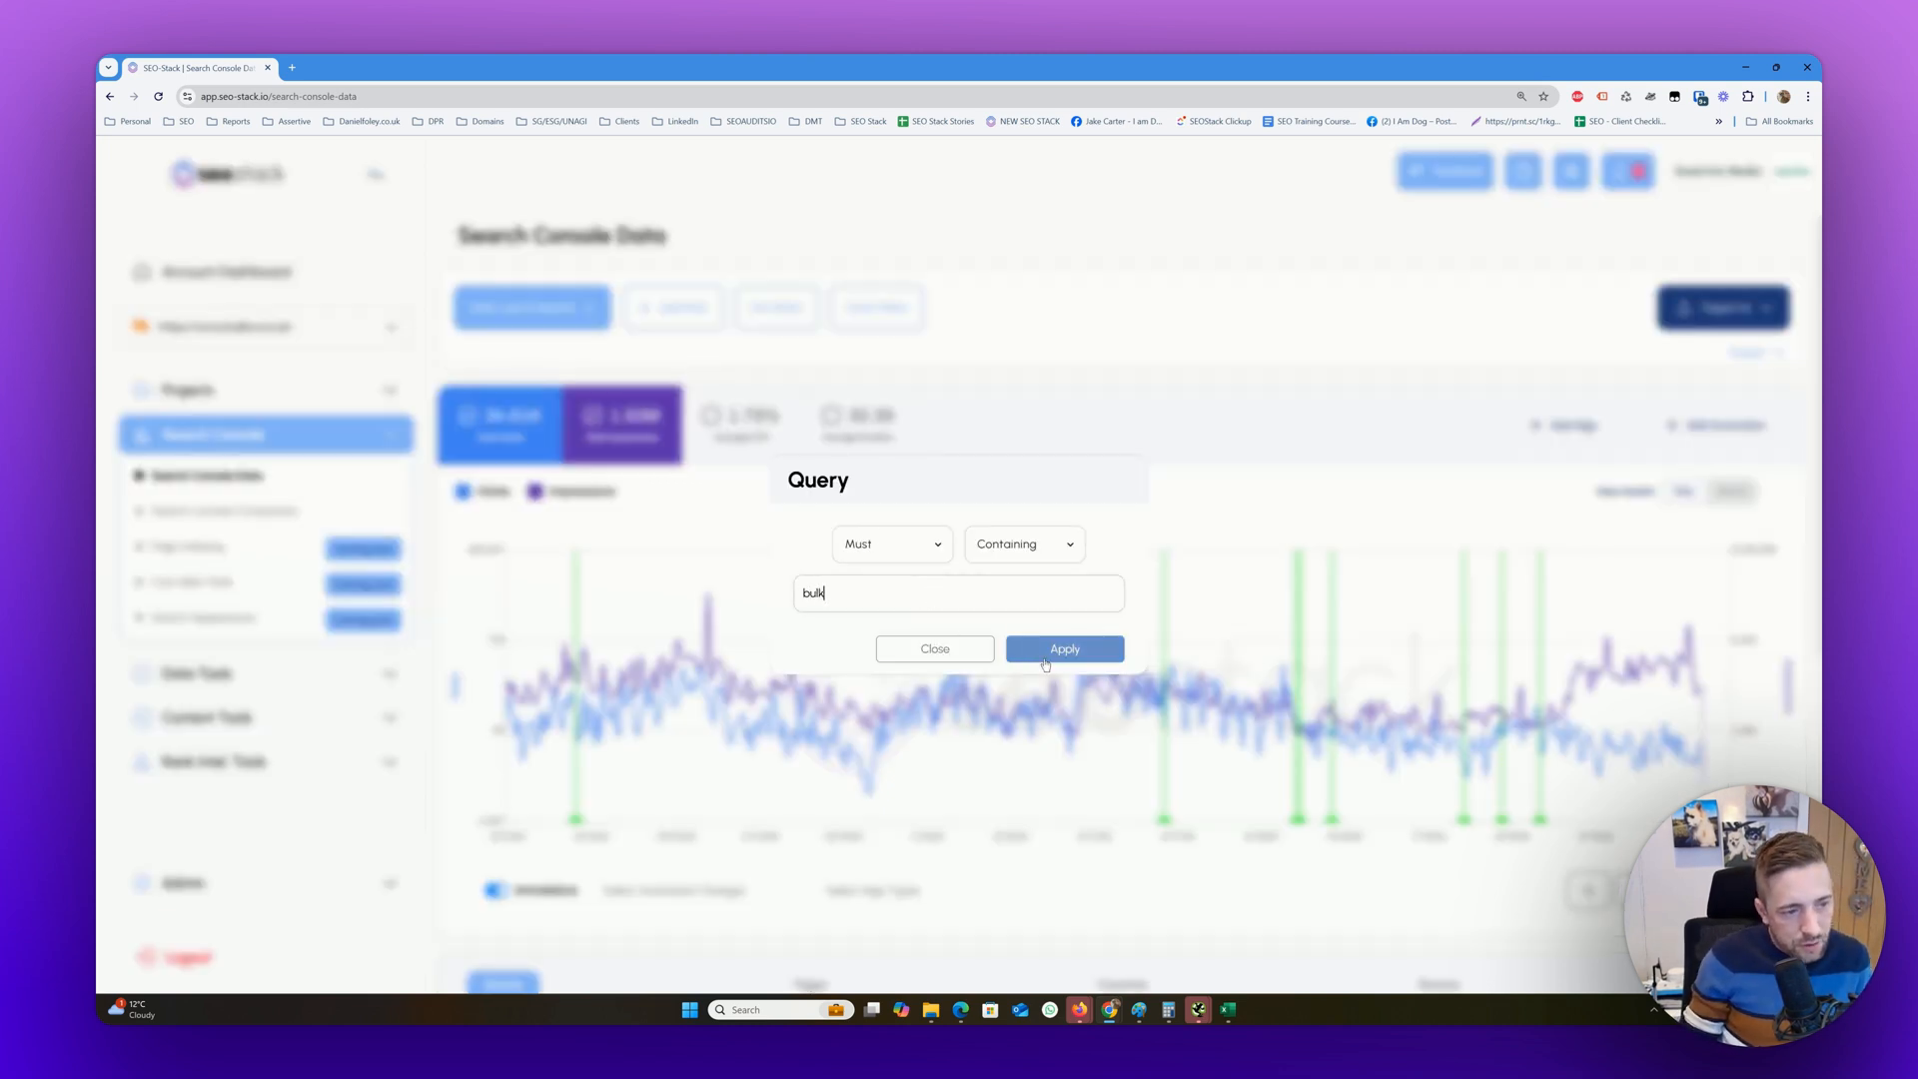
pyautogui.click(1043, 661)
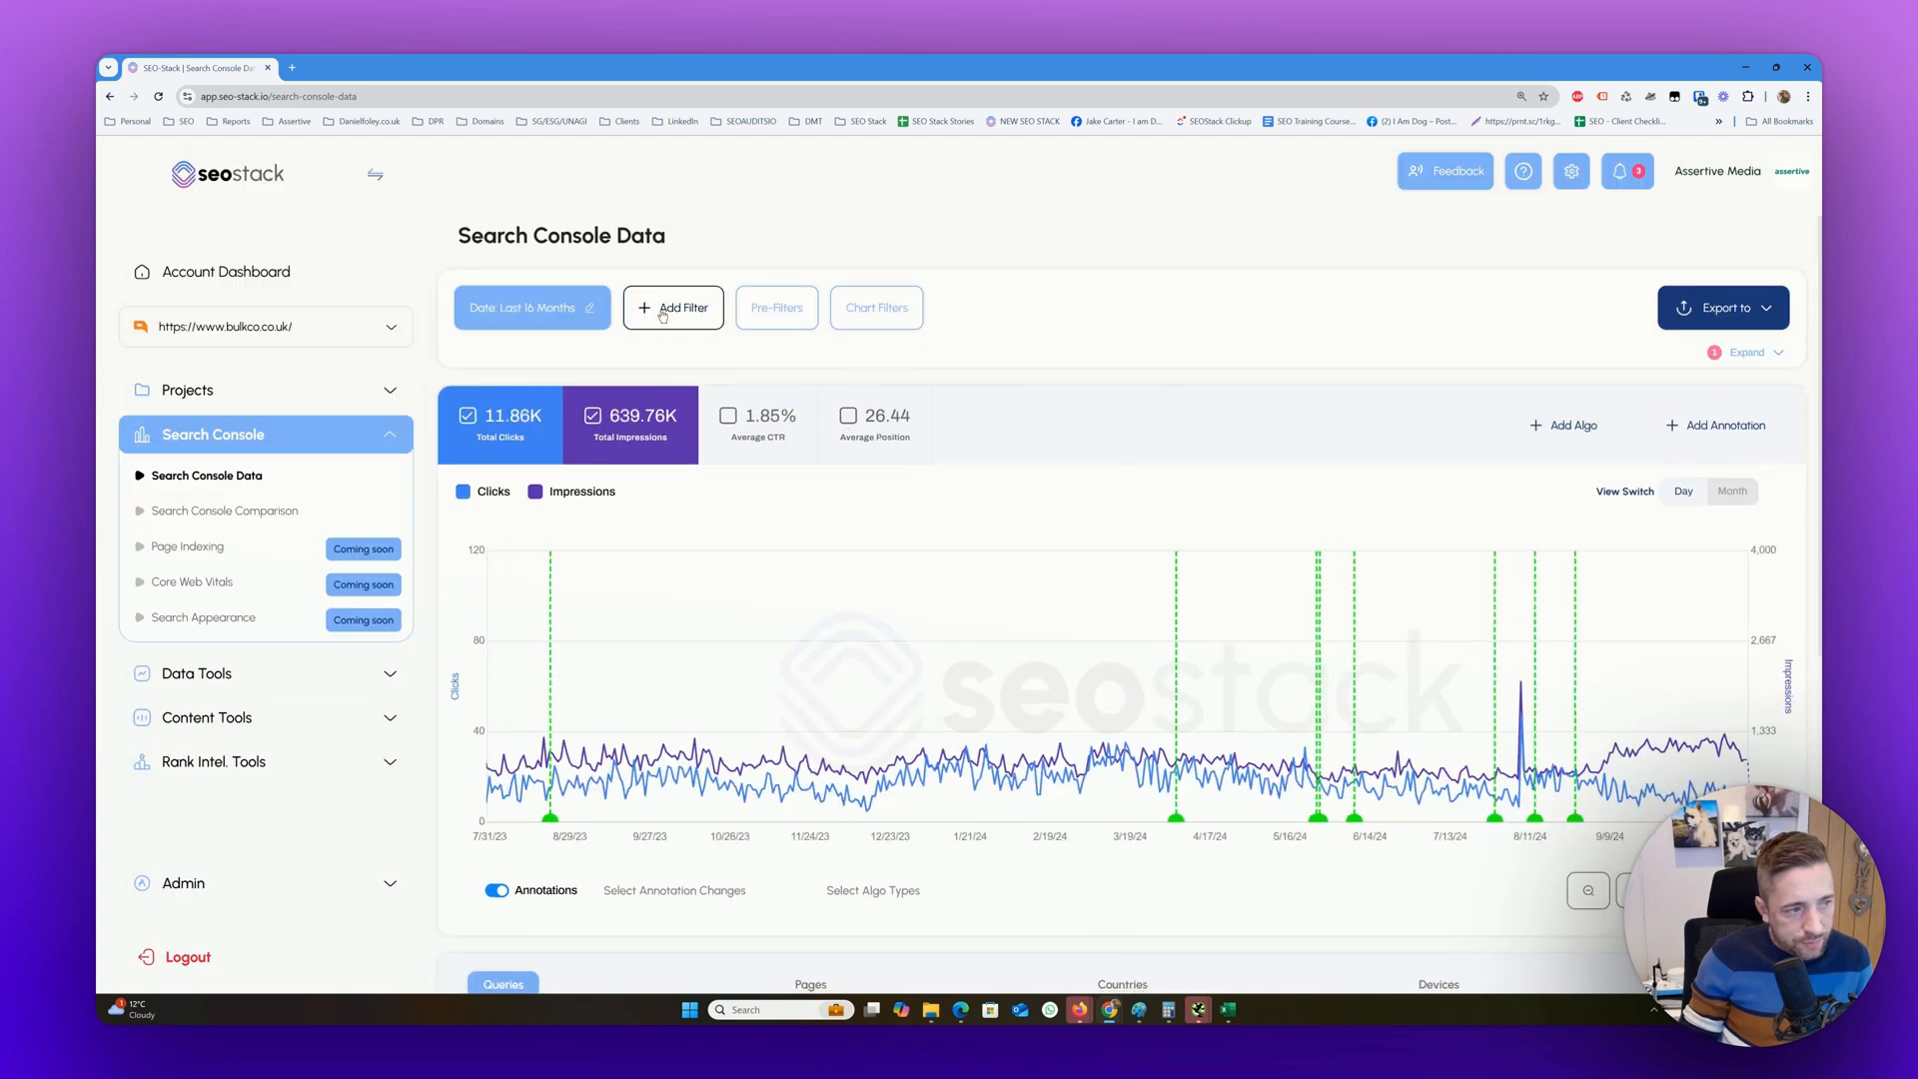
# Add a second query filter to the SEO-Stack data so that queries are not containing buy
pyautogui.click(663, 310)
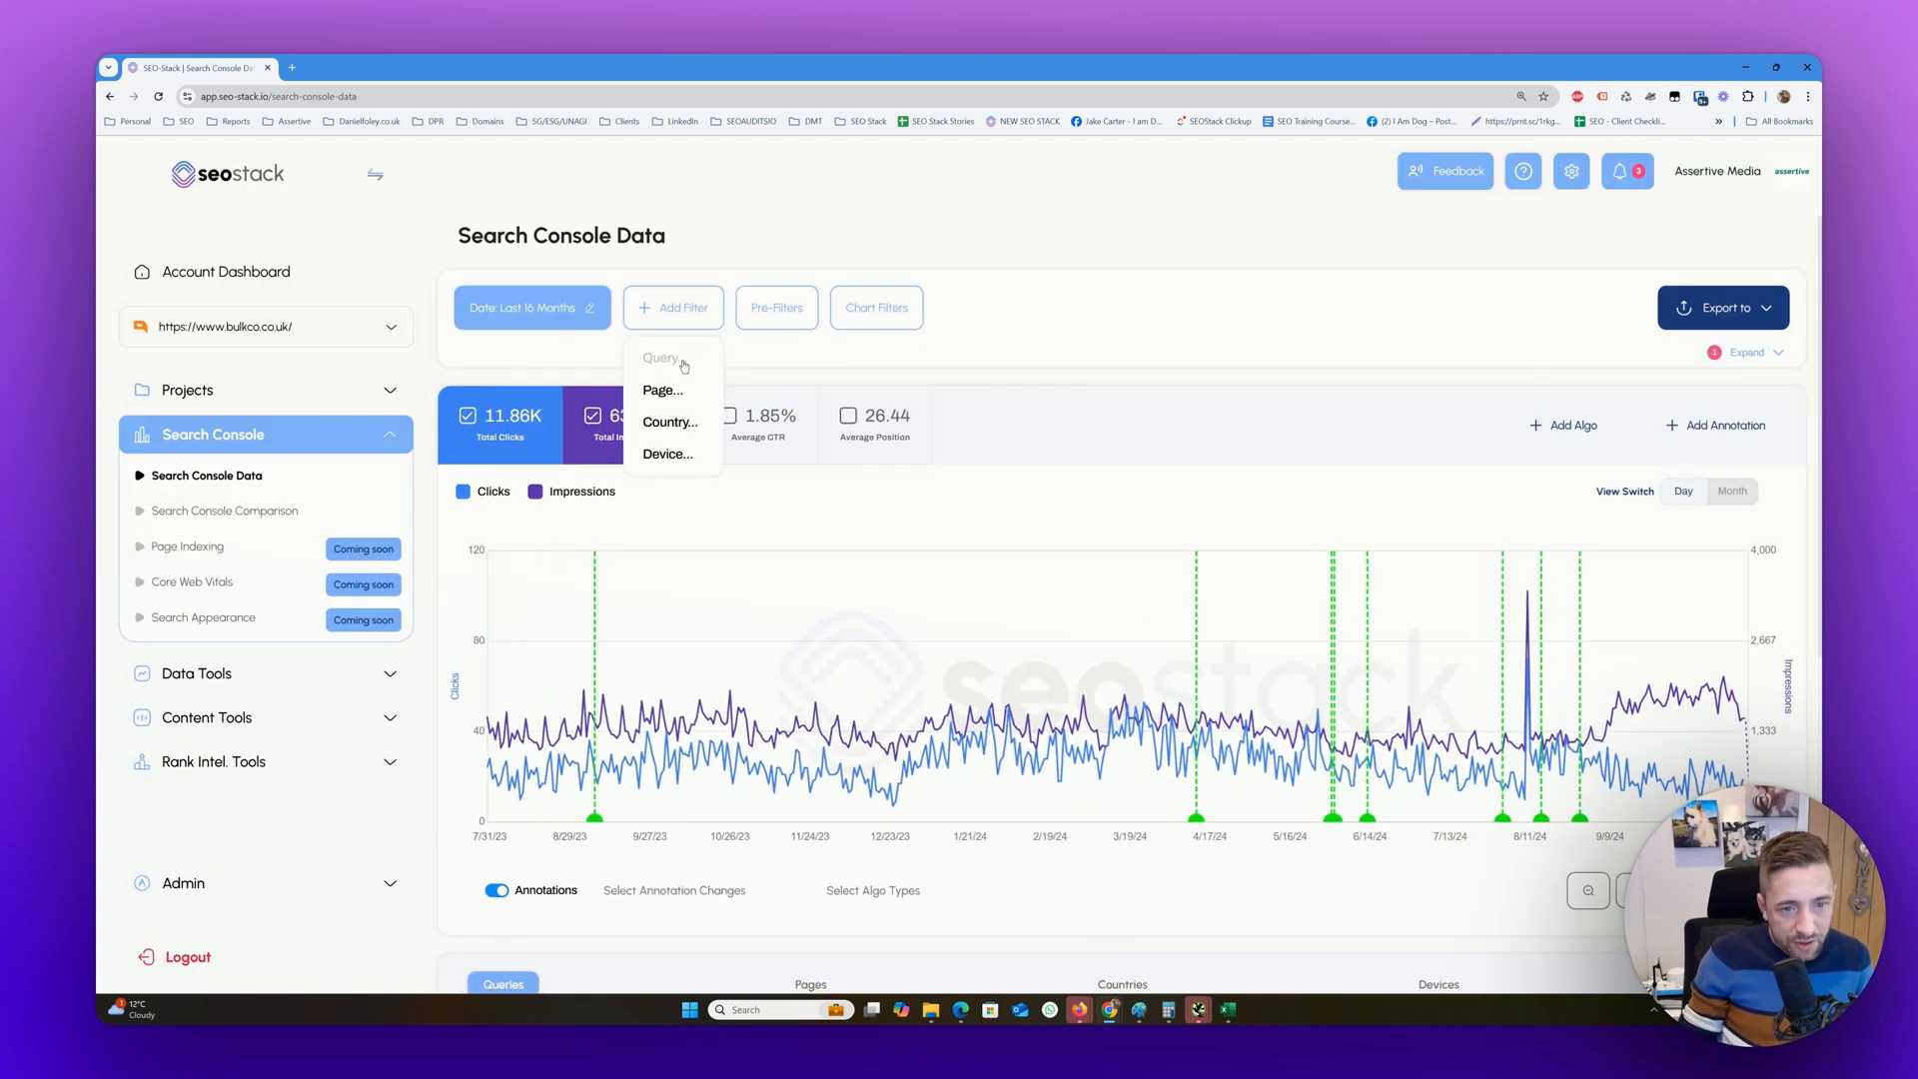
pyautogui.click(682, 363)
pyautogui.click(1011, 546)
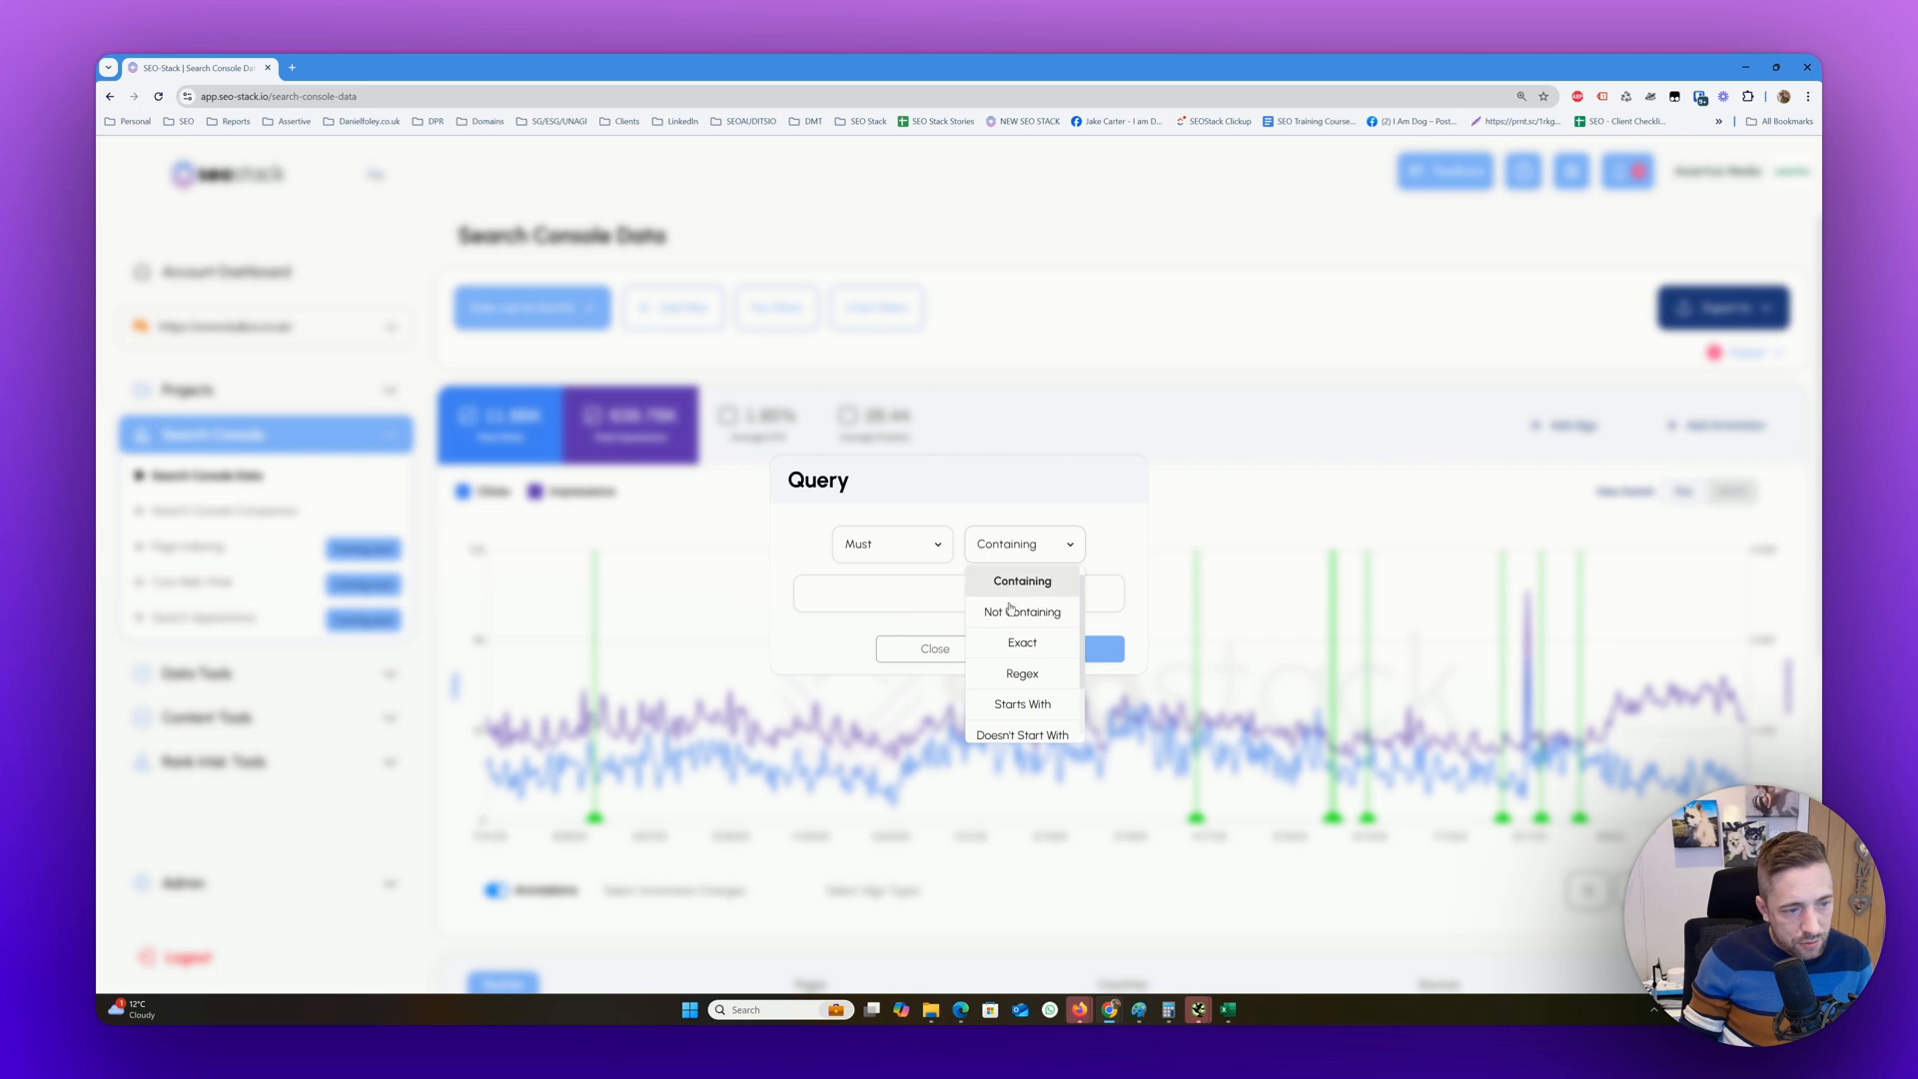
pyautogui.click(1011, 610)
pyautogui.write('buy')
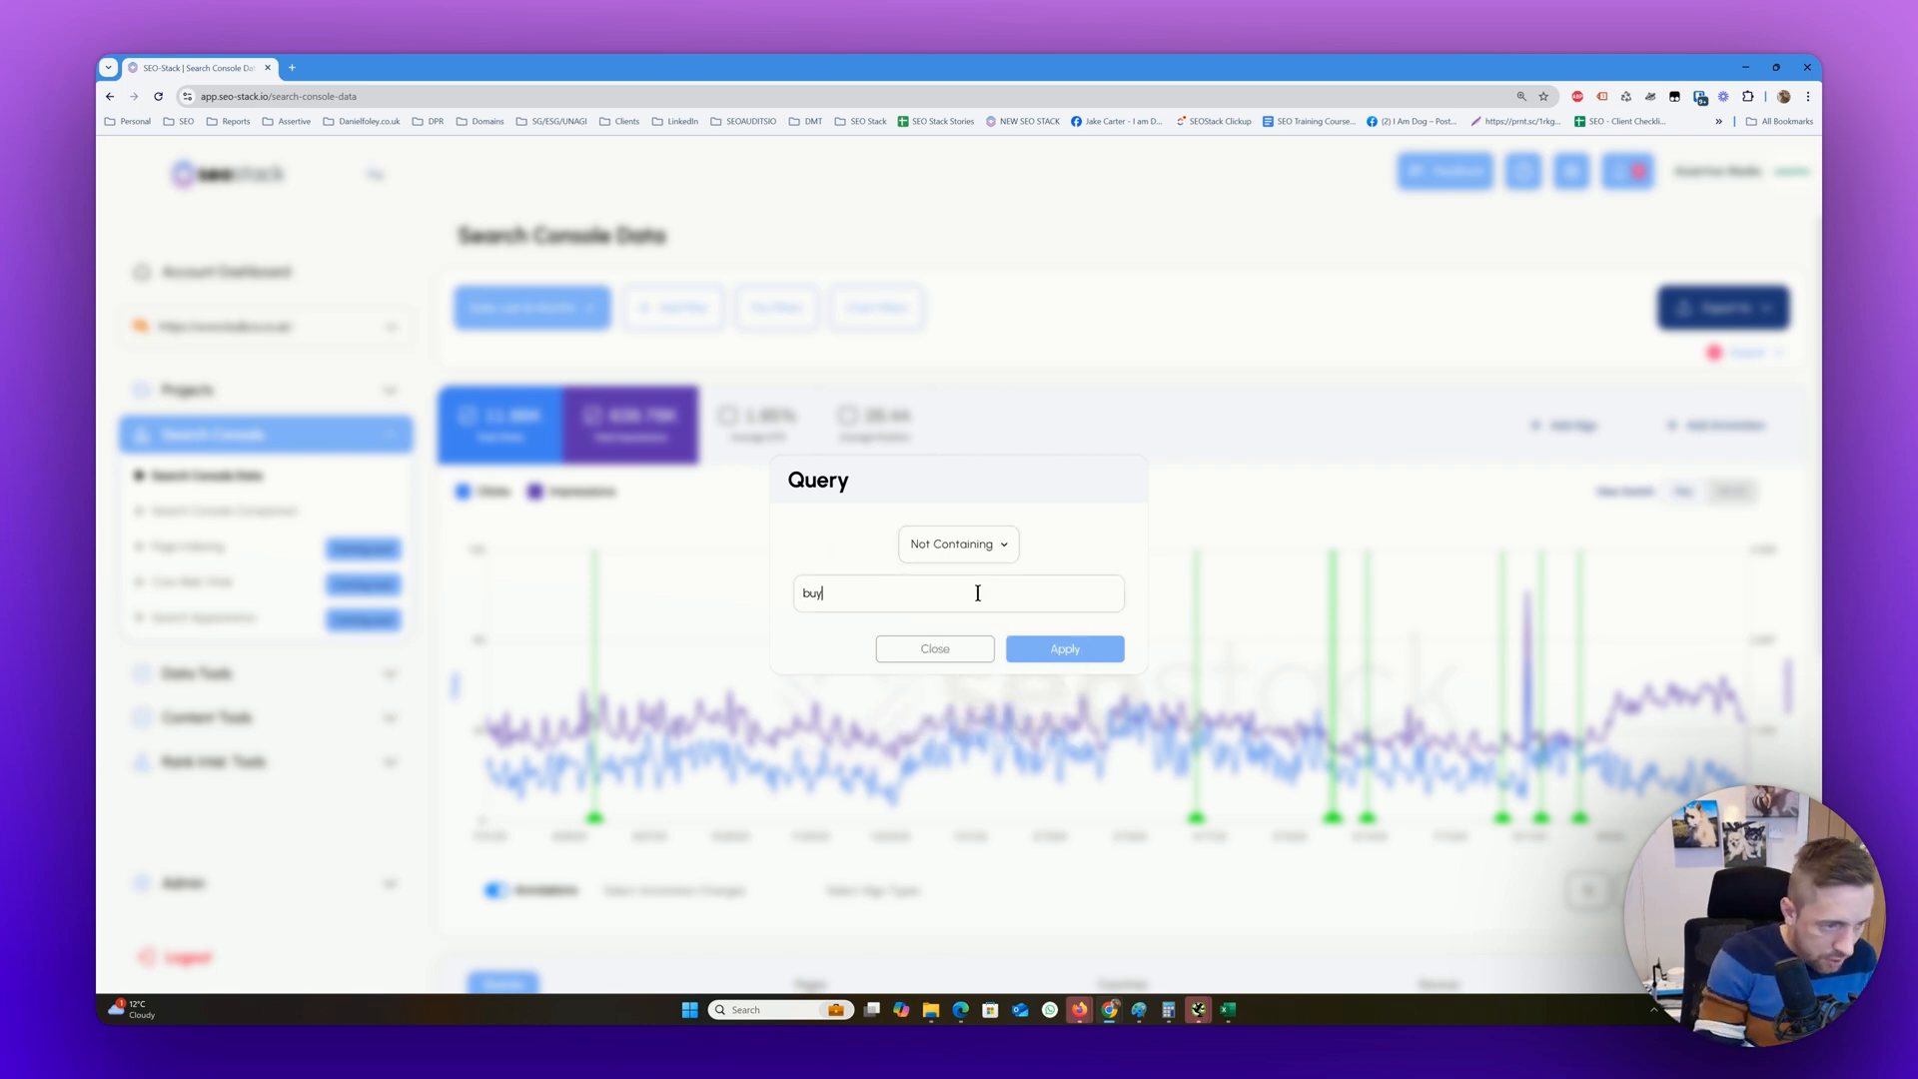
pyautogui.click(1019, 659)
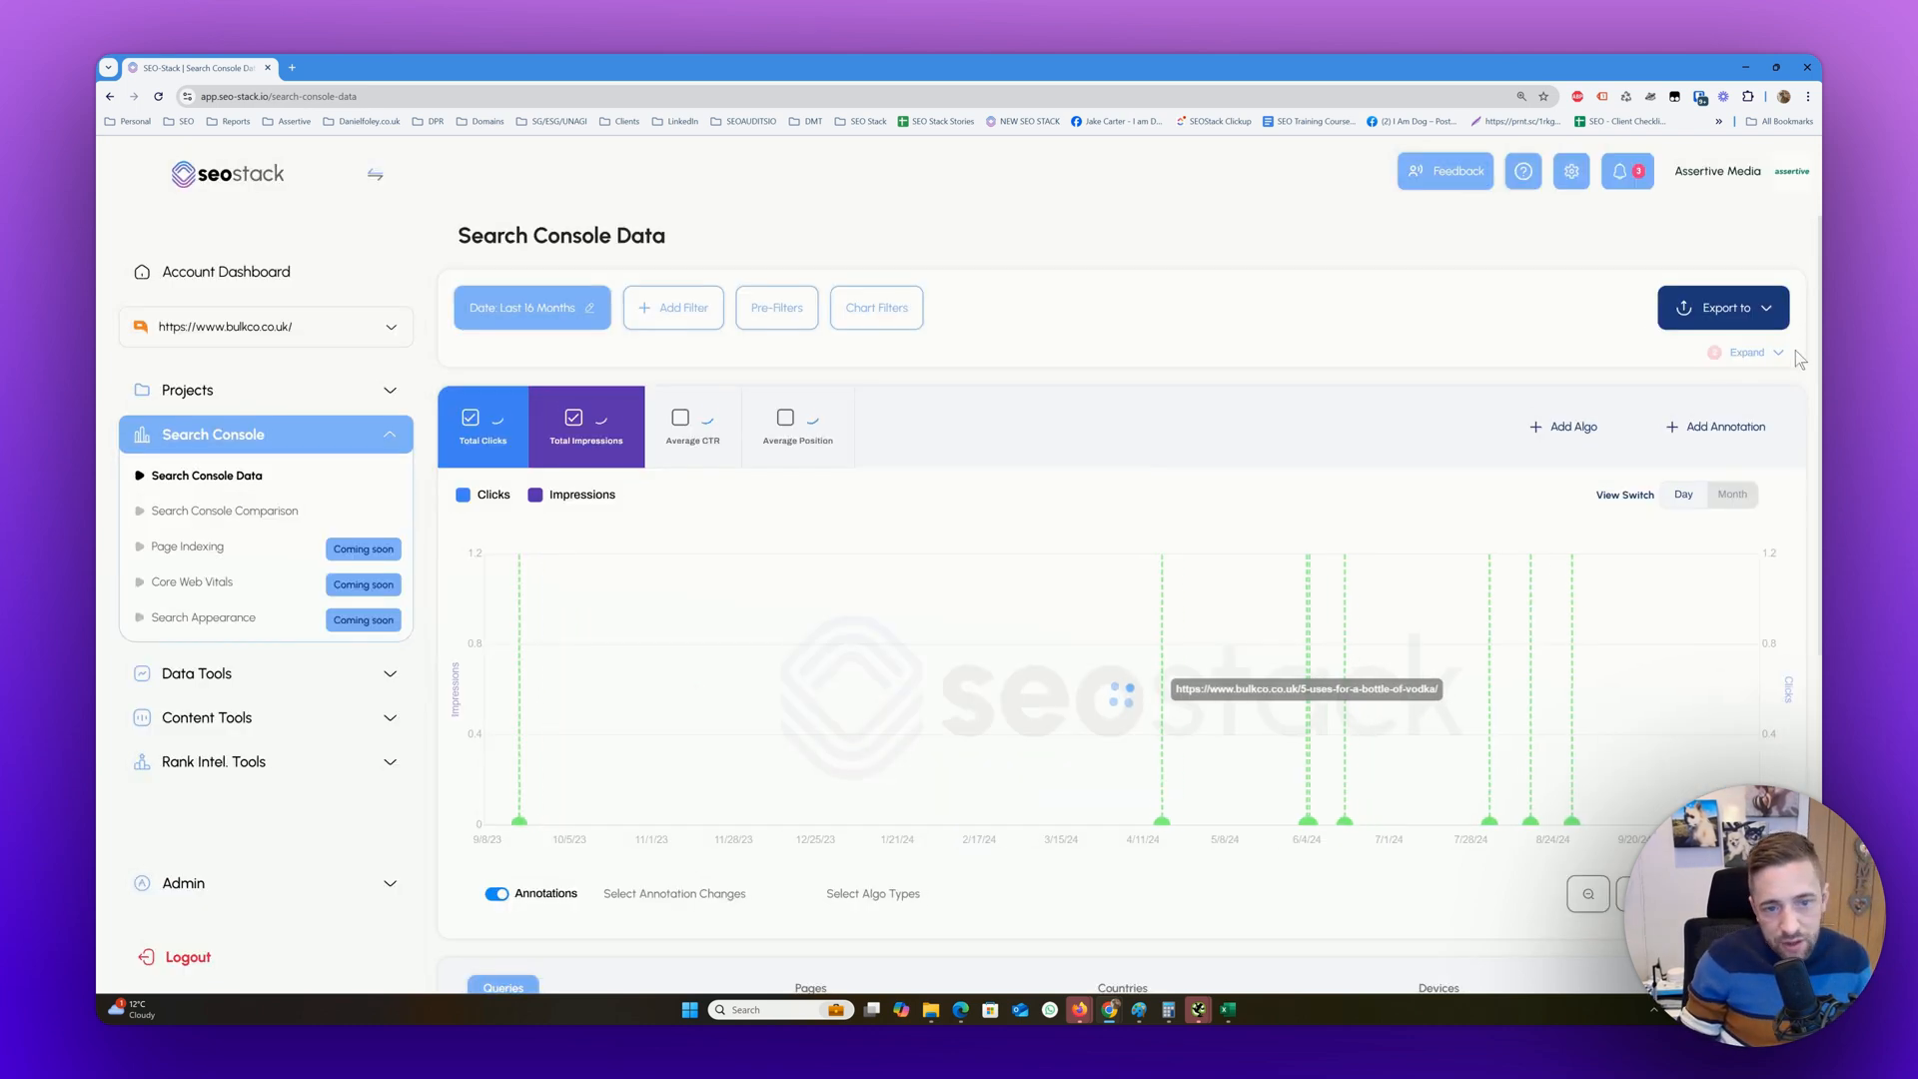
# Expand the applied filters summary and check the filtered queries table with its total number of queries
pyautogui.click(1776, 355)
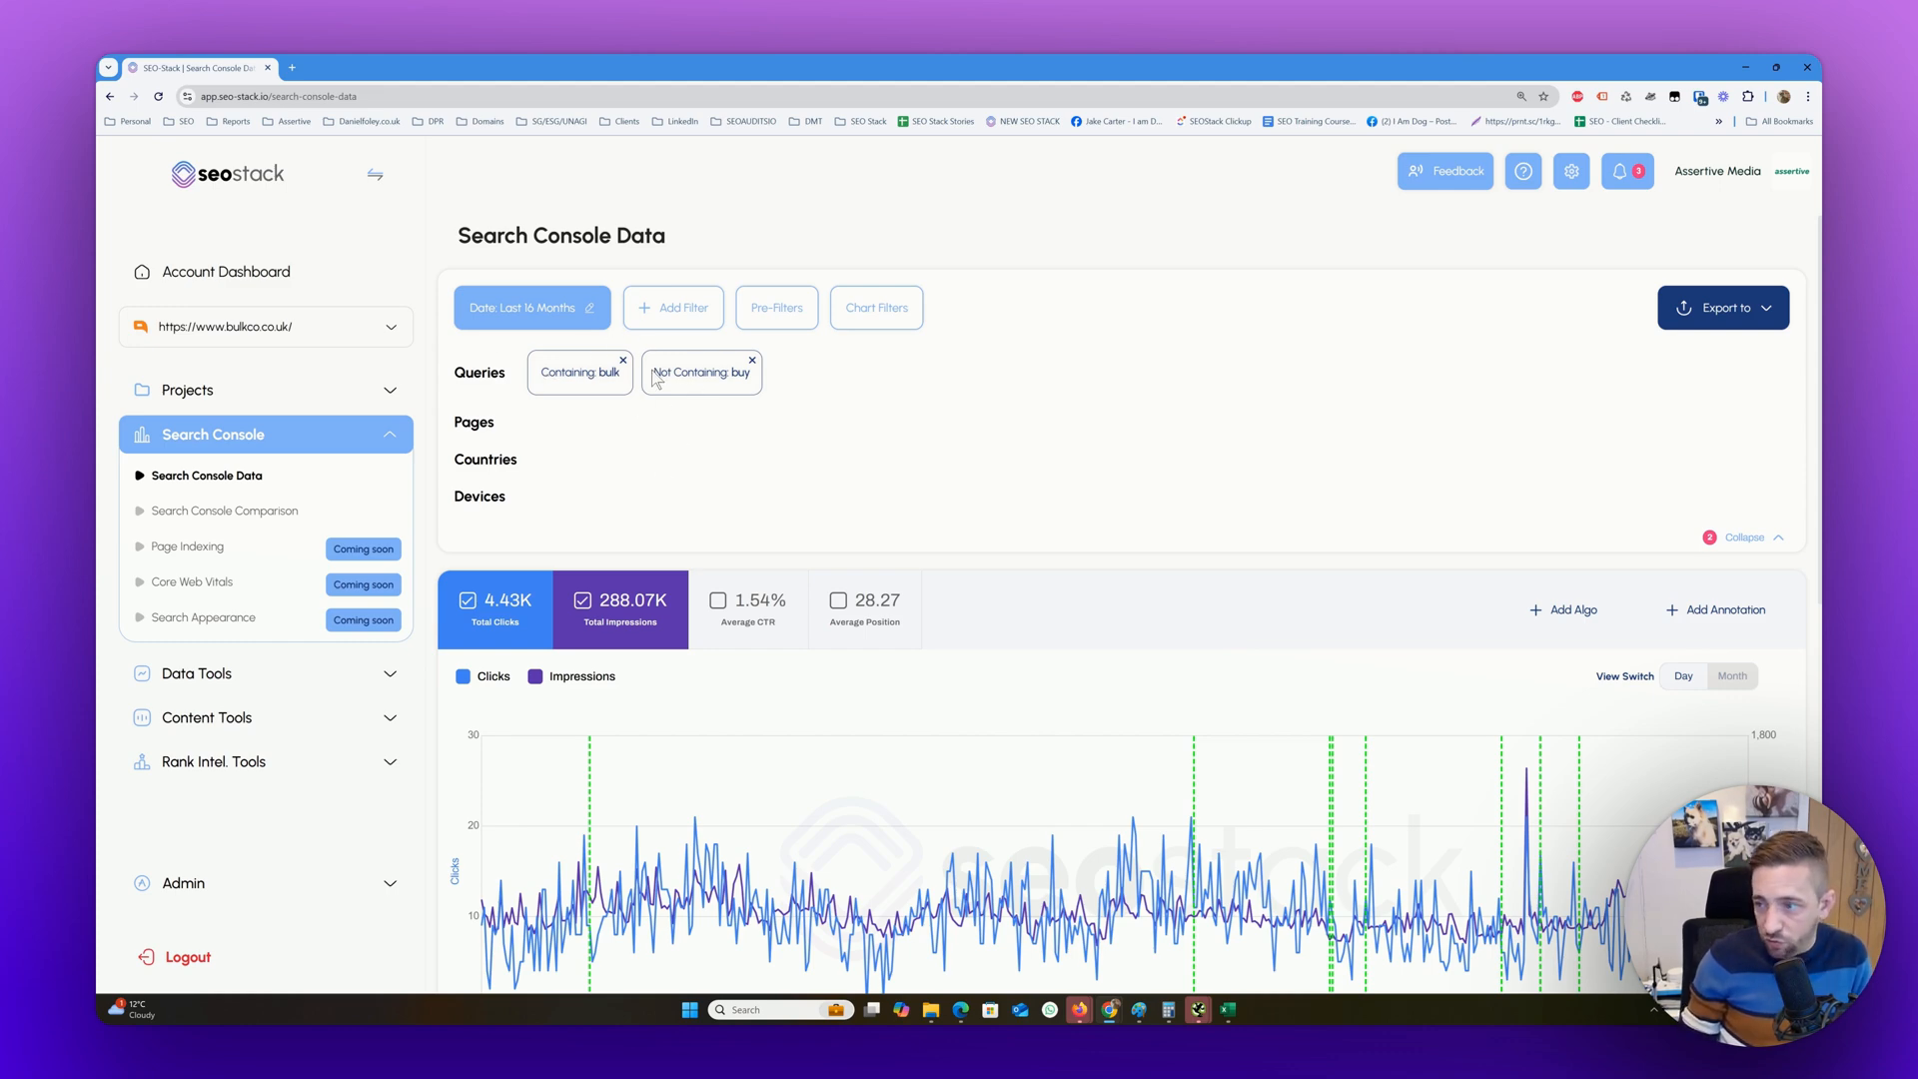
pyautogui.scroll(-5, 564, 380)
pyautogui.scroll(-3, 559, 410)
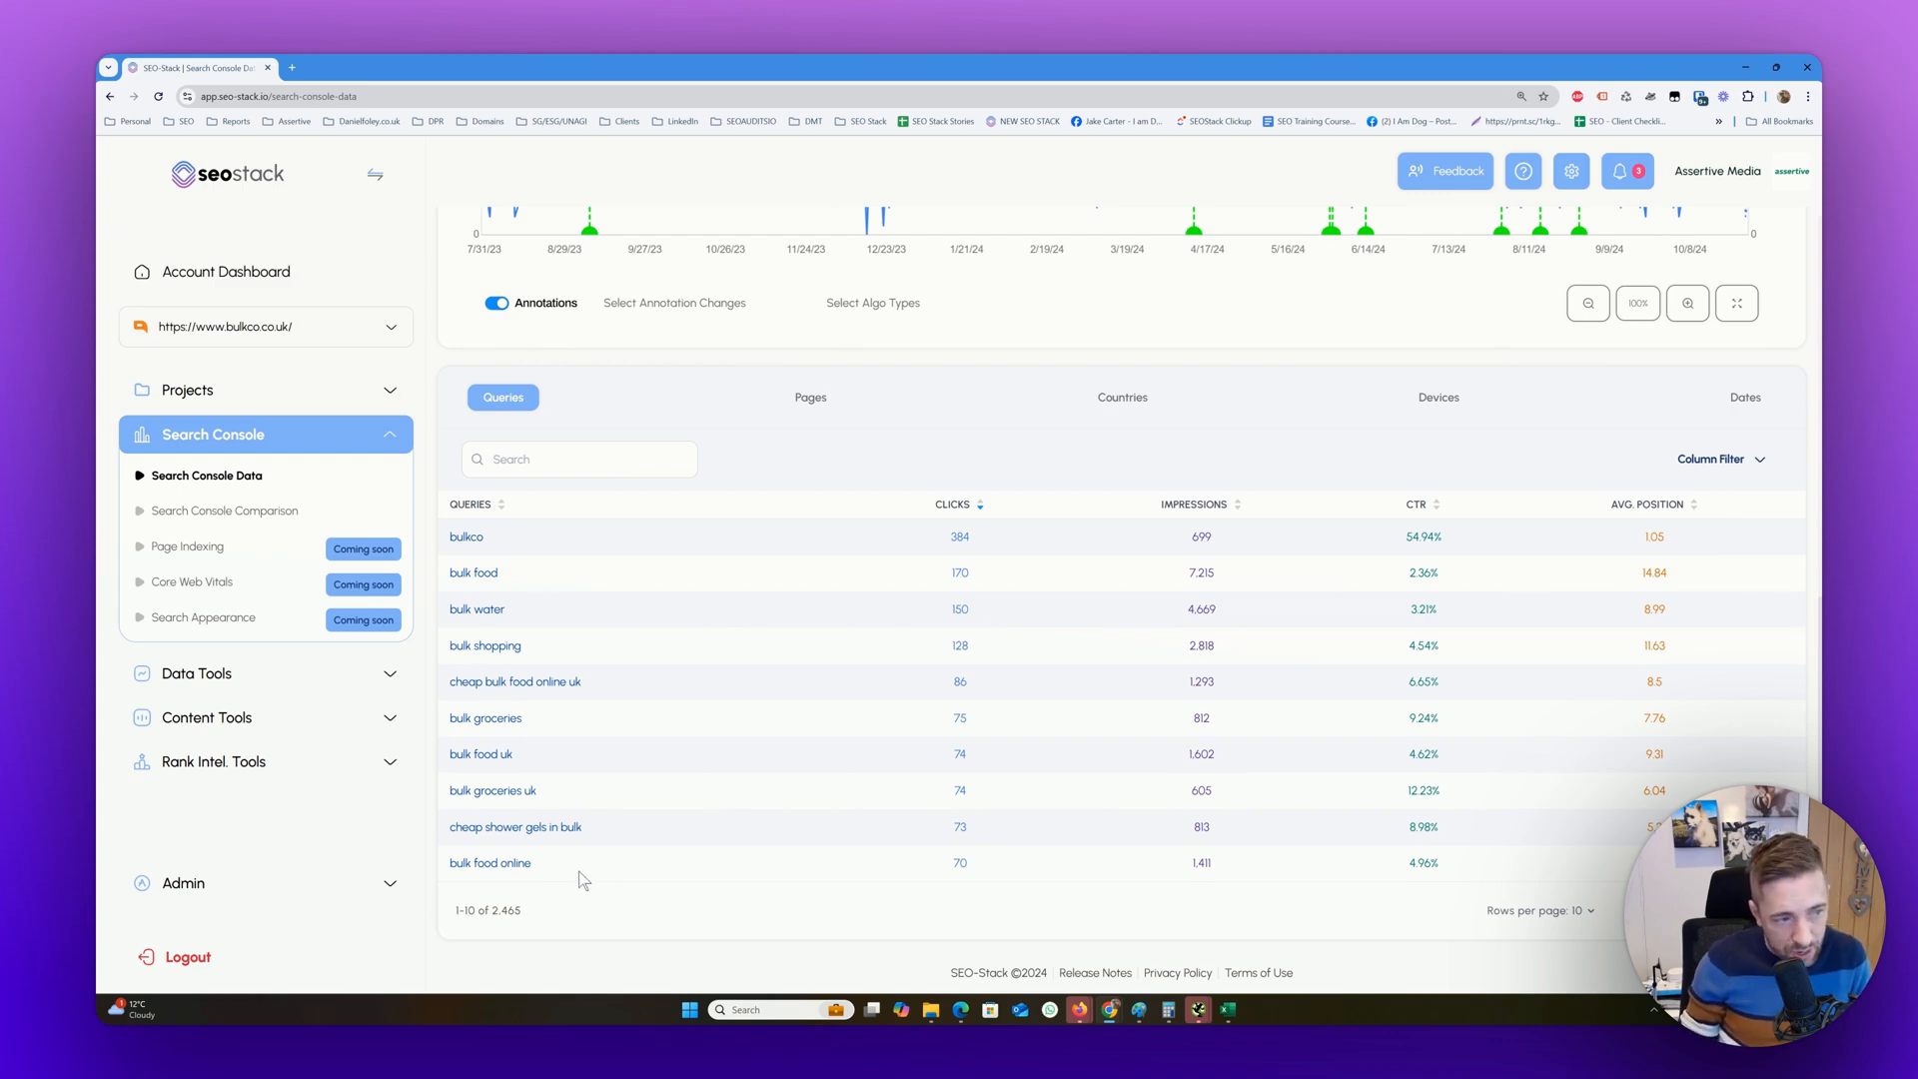
pyautogui.scroll(5, 580, 872)
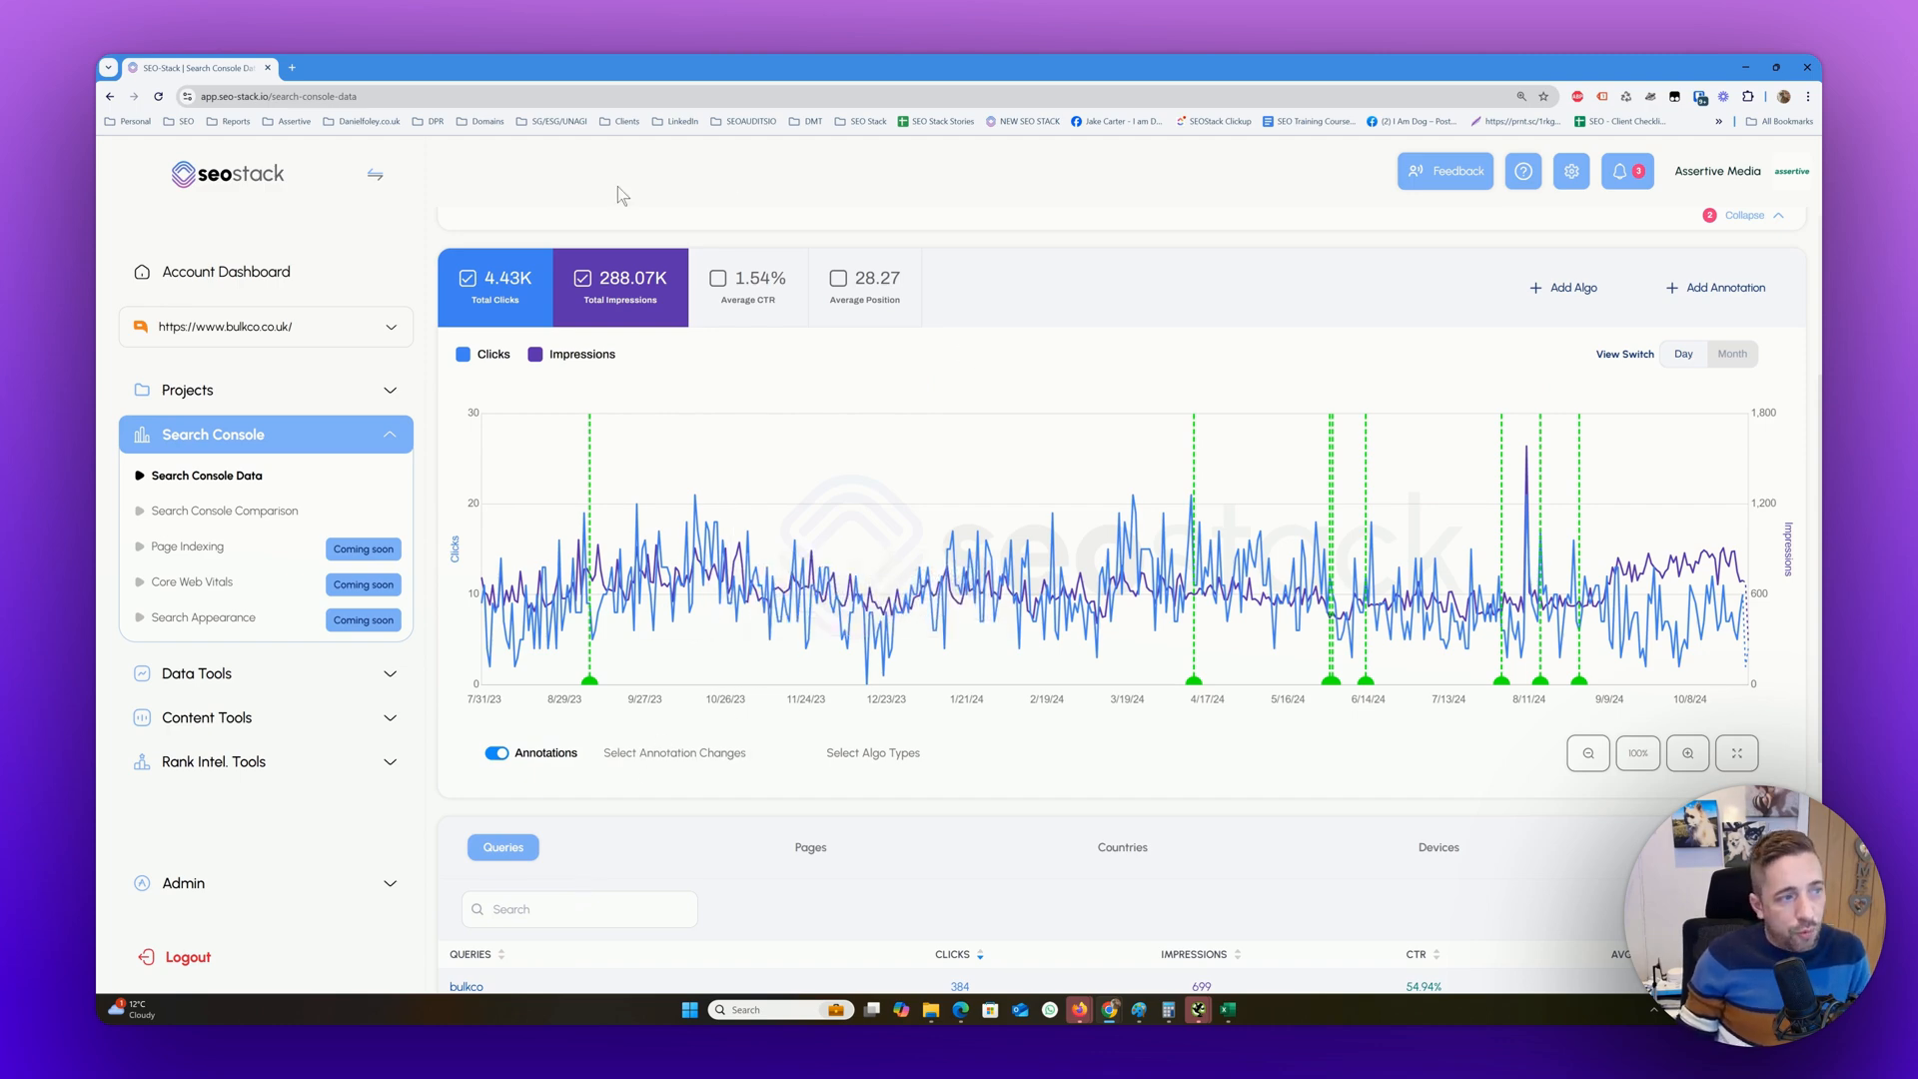
# Switch to Google Search Console and hide total impressions so the performance chart shows only clicks from its earliest date
pyautogui.moveTo(699, 71); pyautogui.dragTo(703, 55)
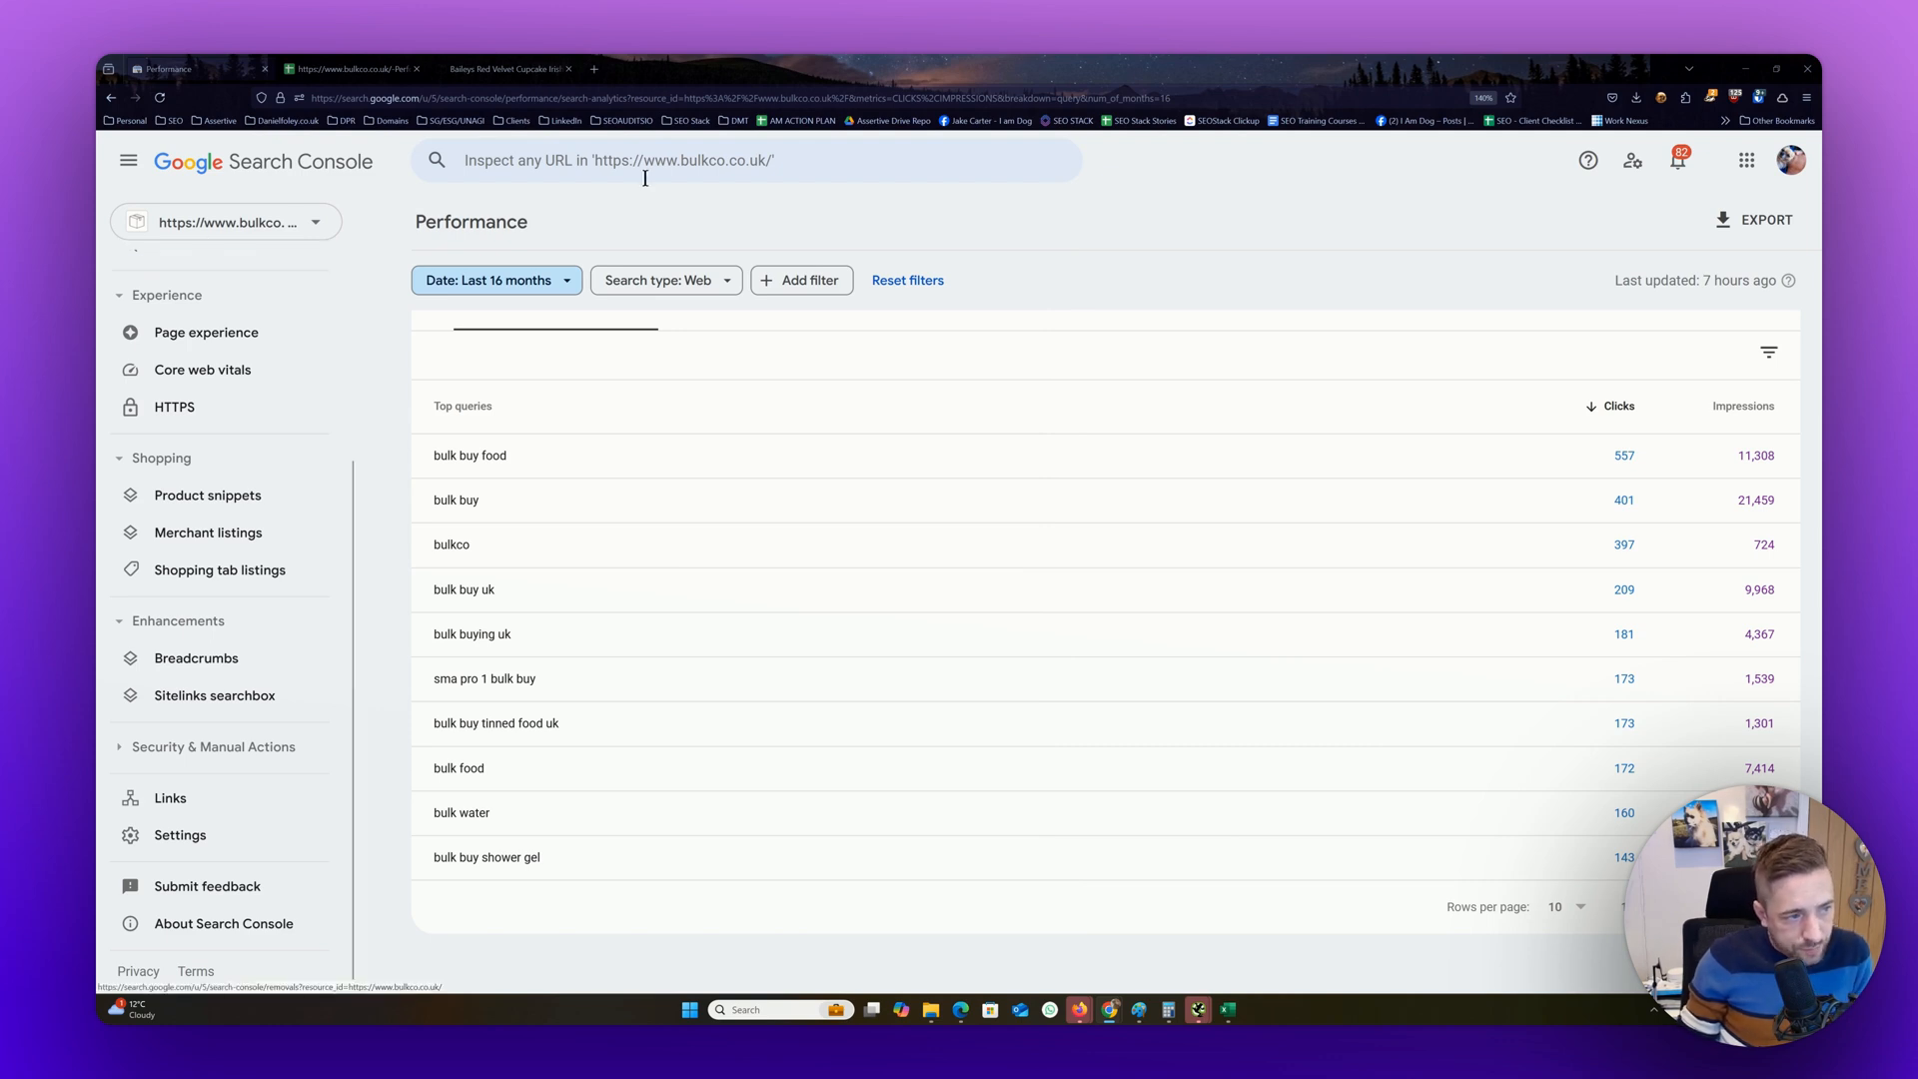
pyautogui.scroll(5, 939, 592)
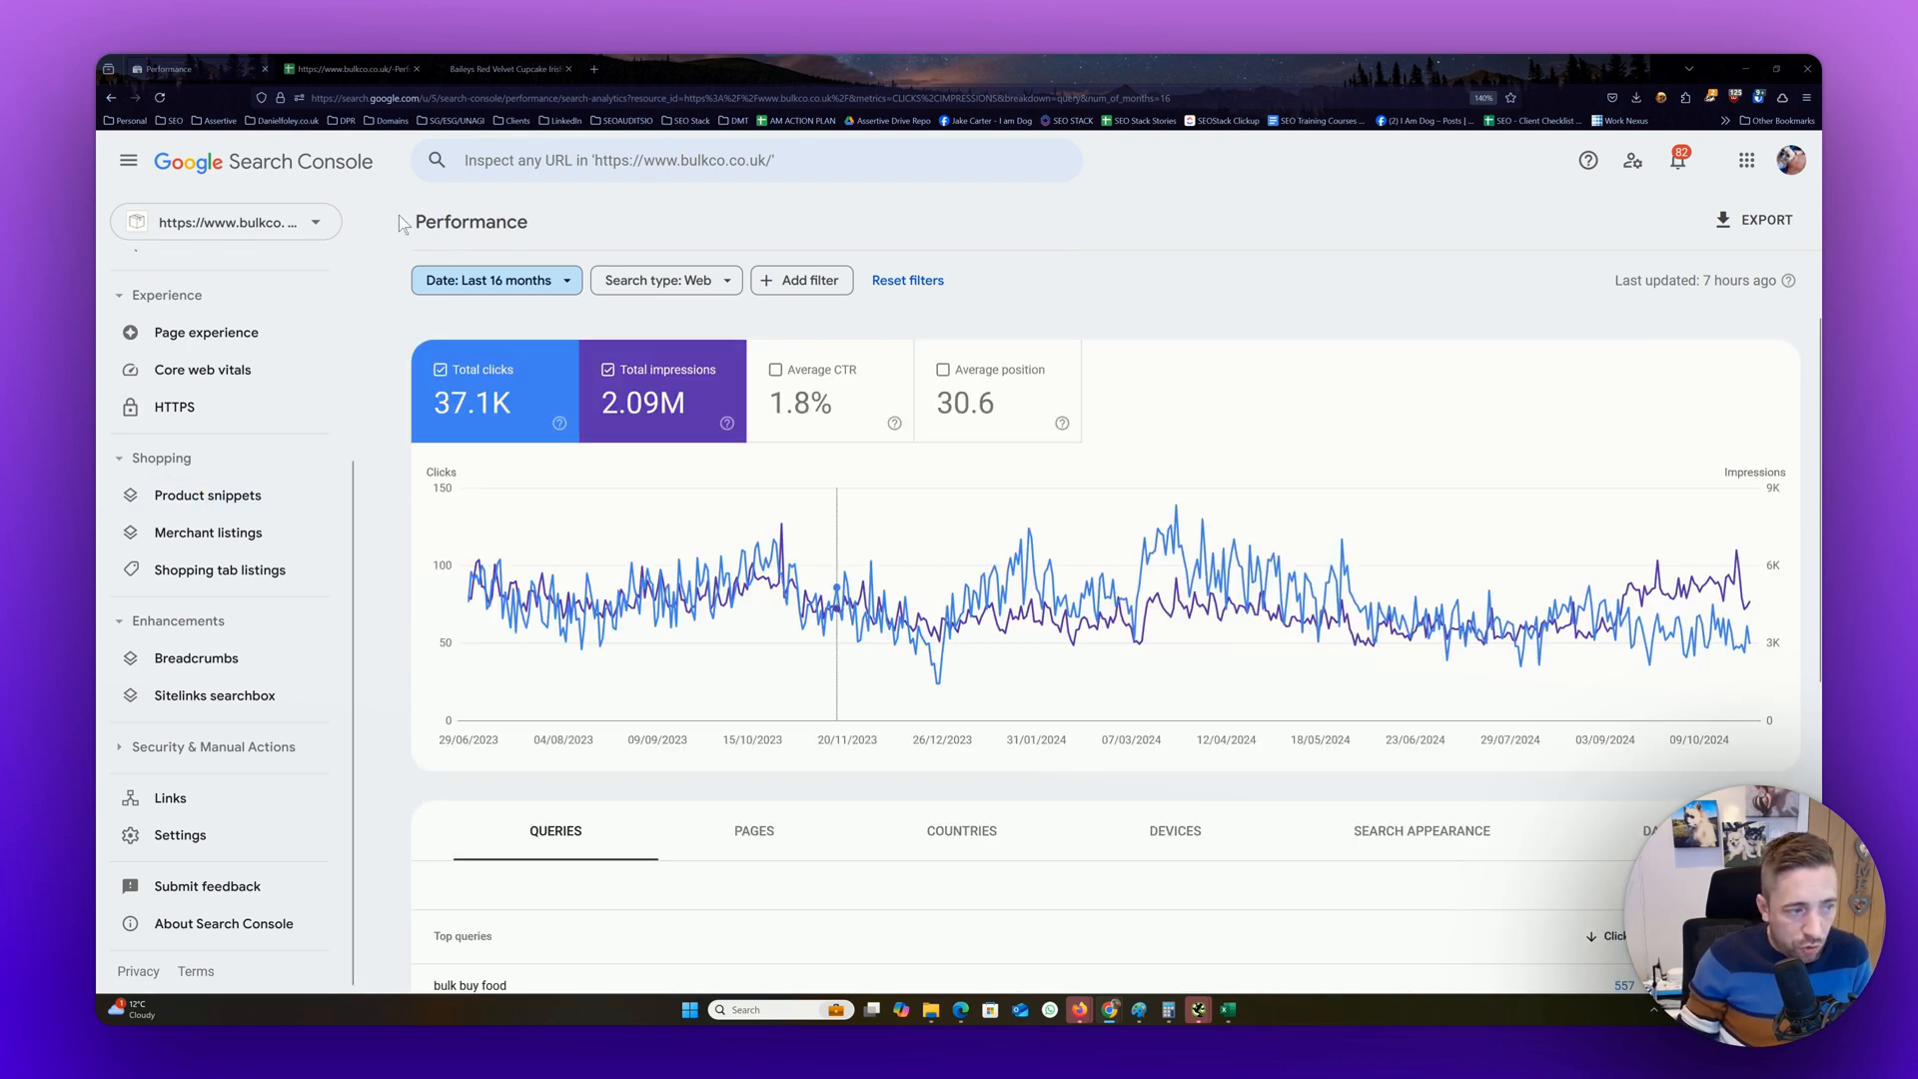
pyautogui.click(671, 423)
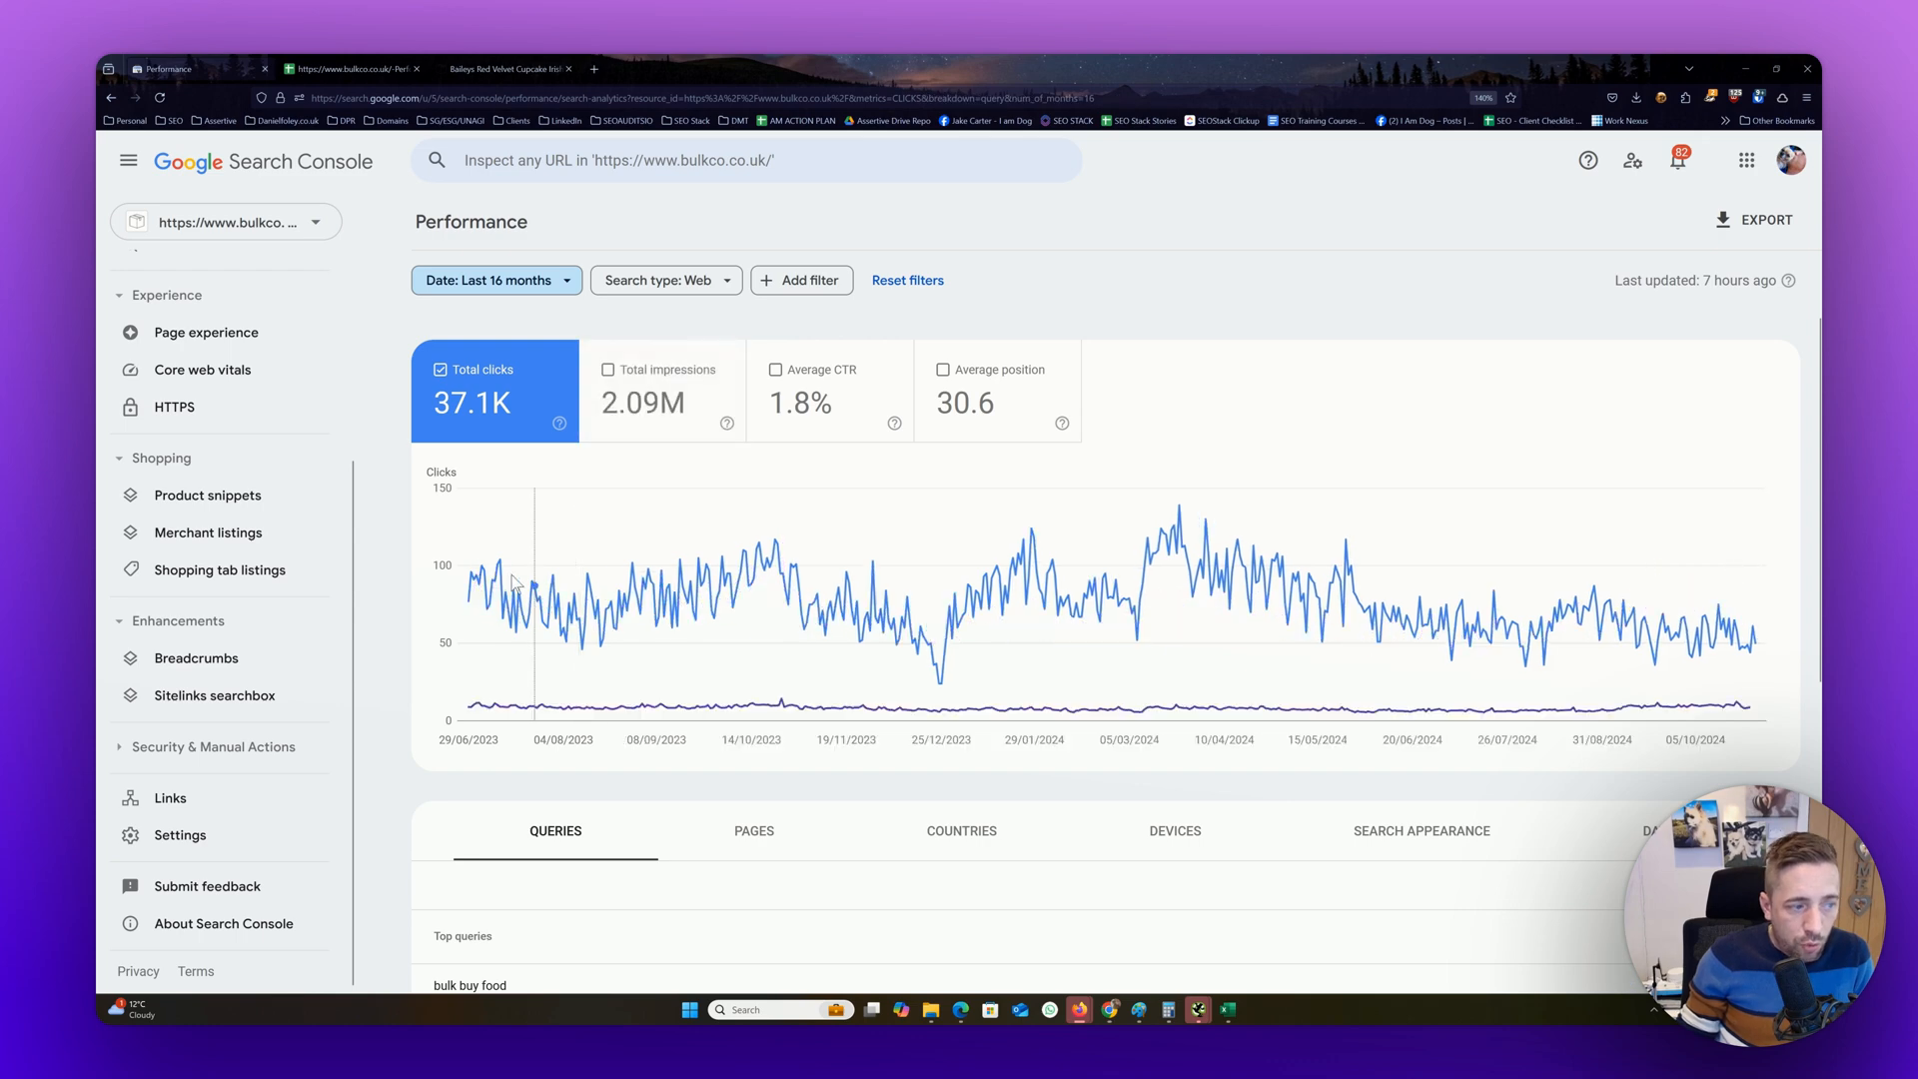
pyautogui.moveTo(470, 580)
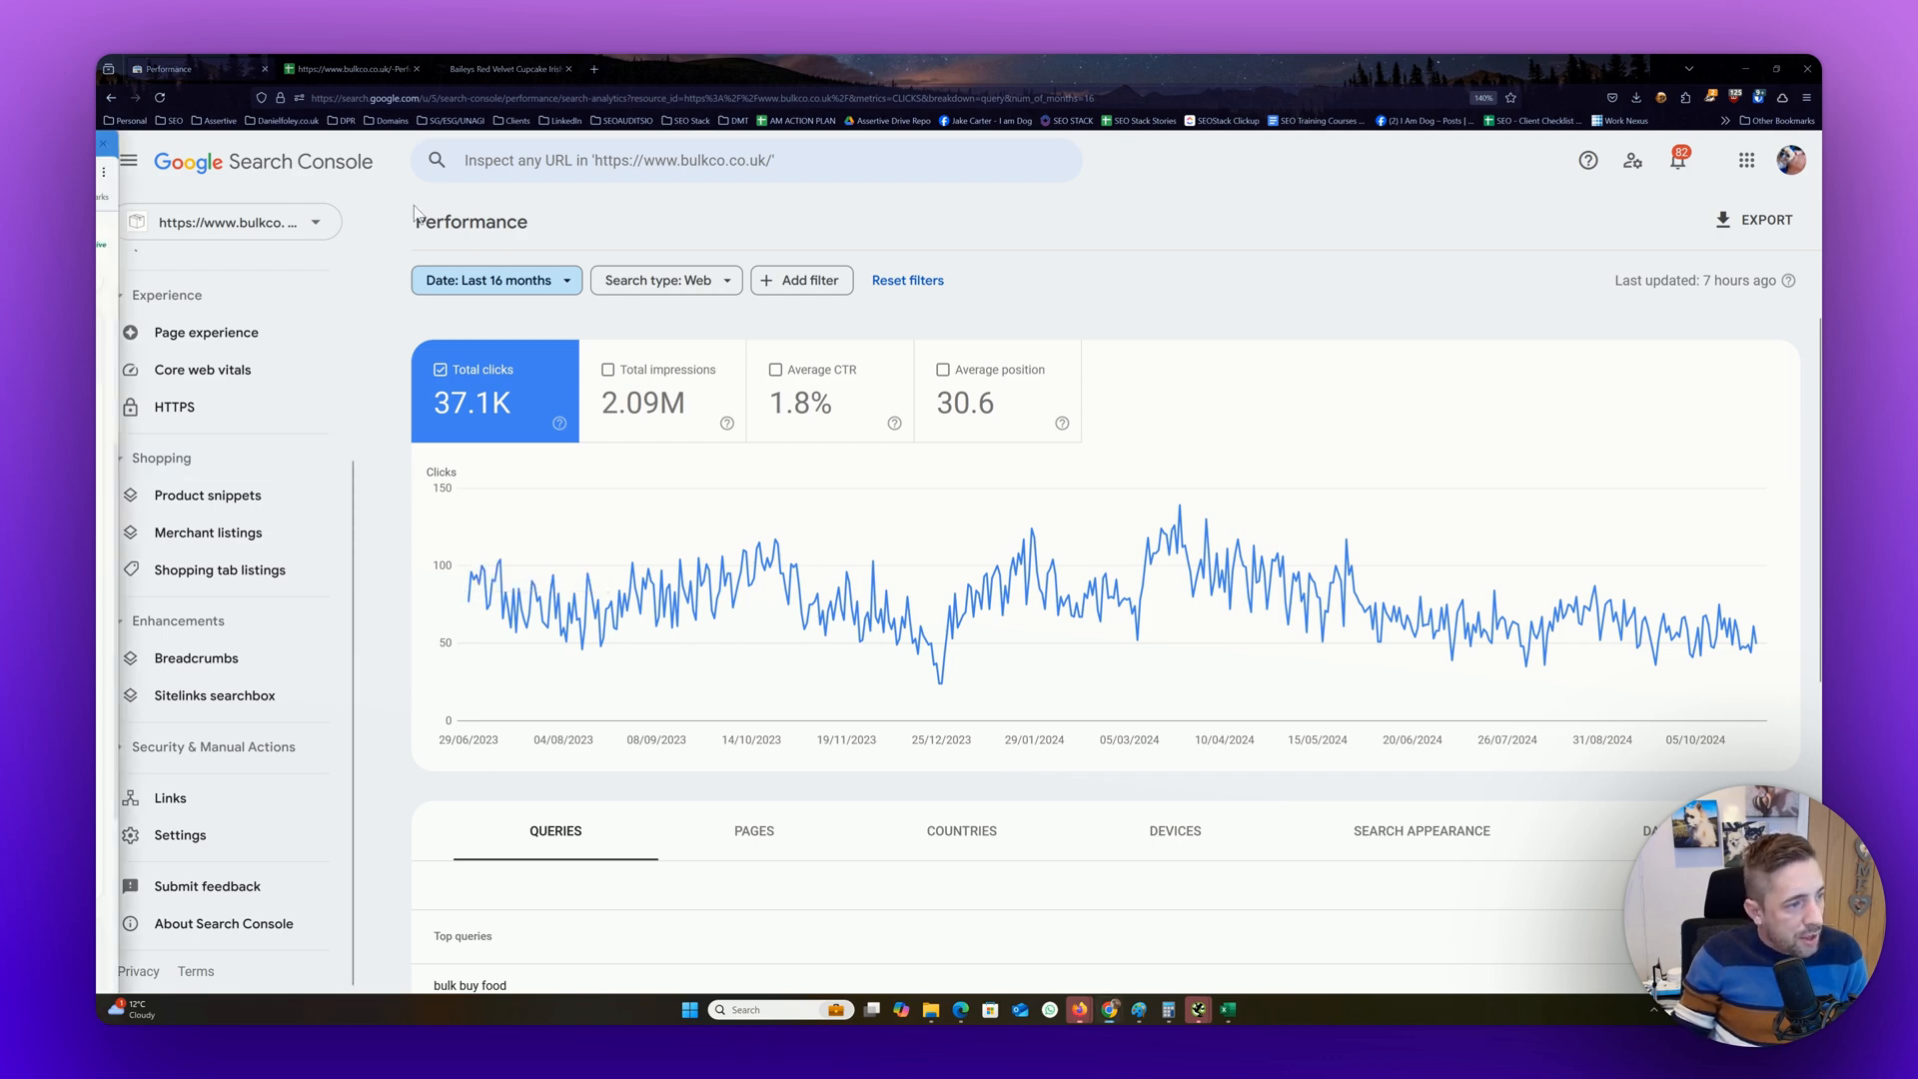
# Switch back to SEO-Stack, set the date range to First Data Point 01/02/2023 and collapse the applied filters summary
pyautogui.moveTo(96, 240); pyautogui.dragTo(1231, 225)
pyautogui.doubleClick(1231, 225)
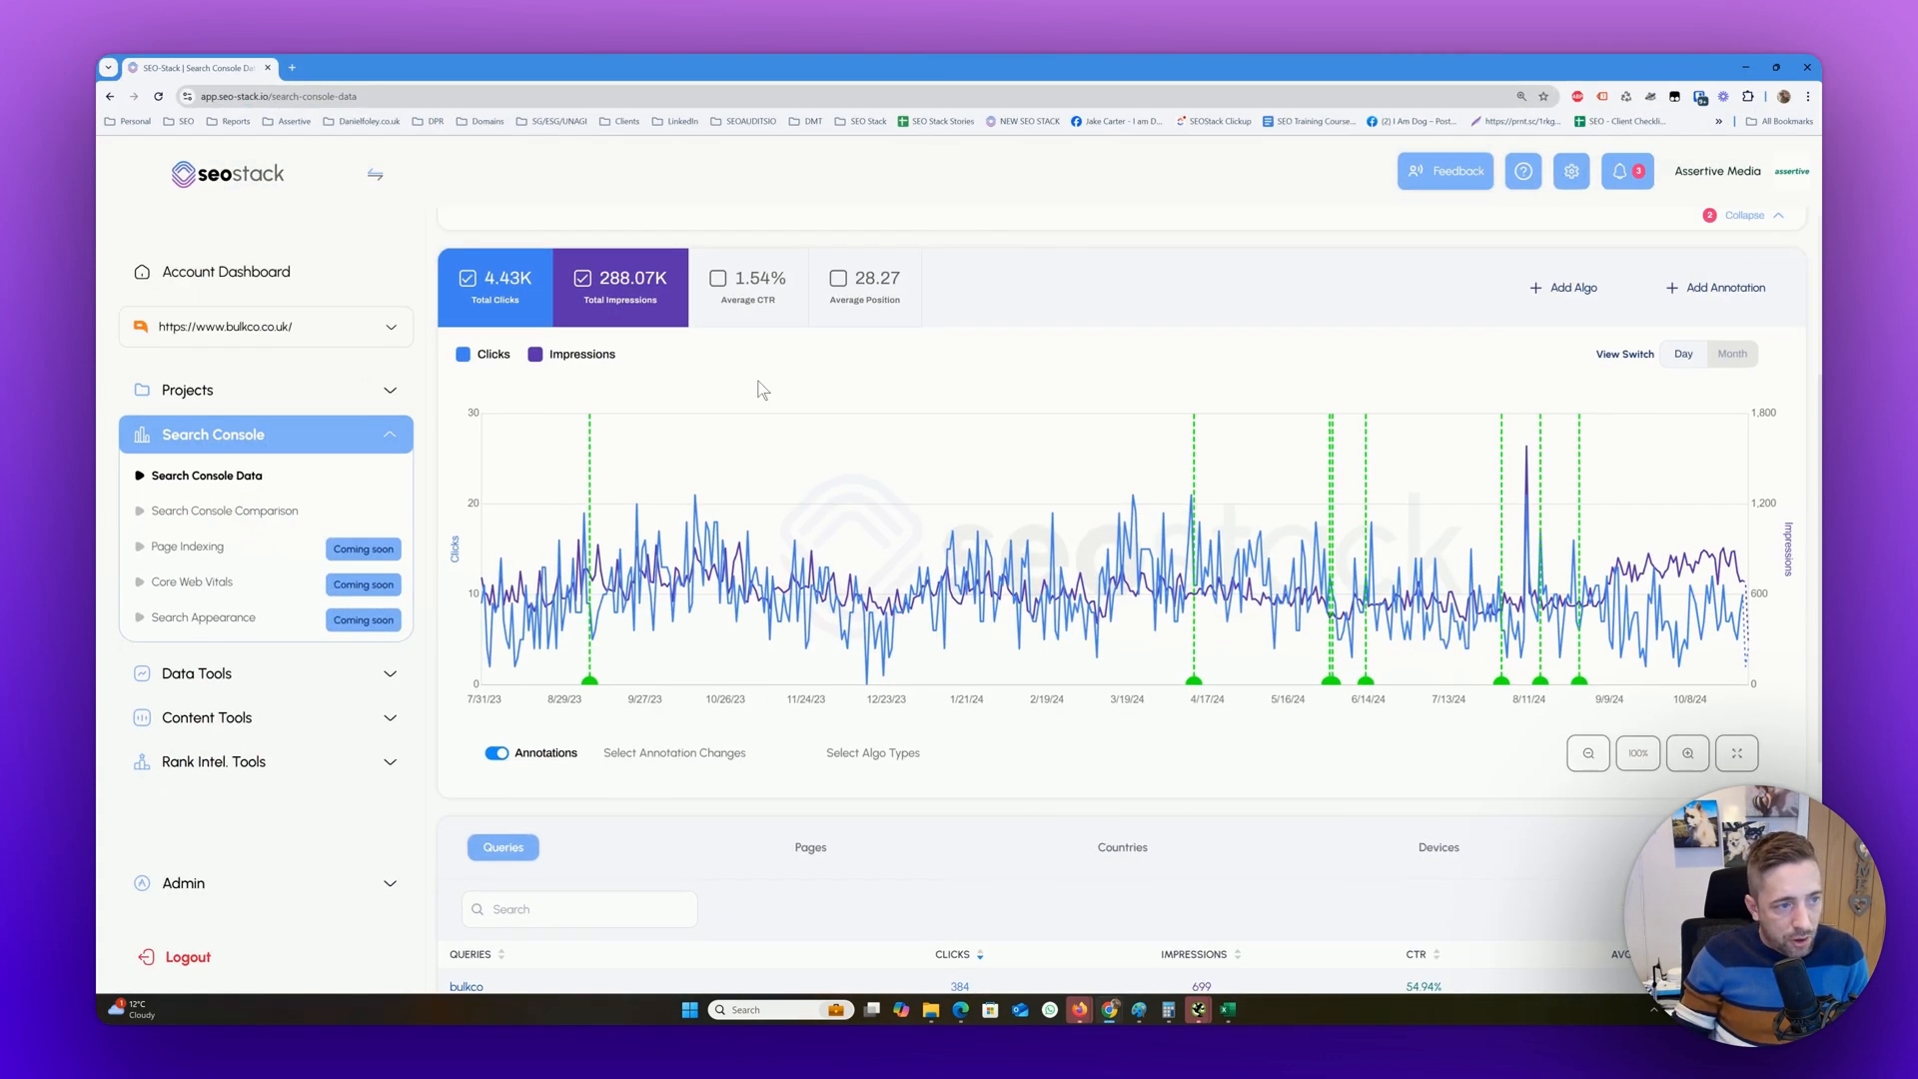
pyautogui.scroll(3, 764, 389)
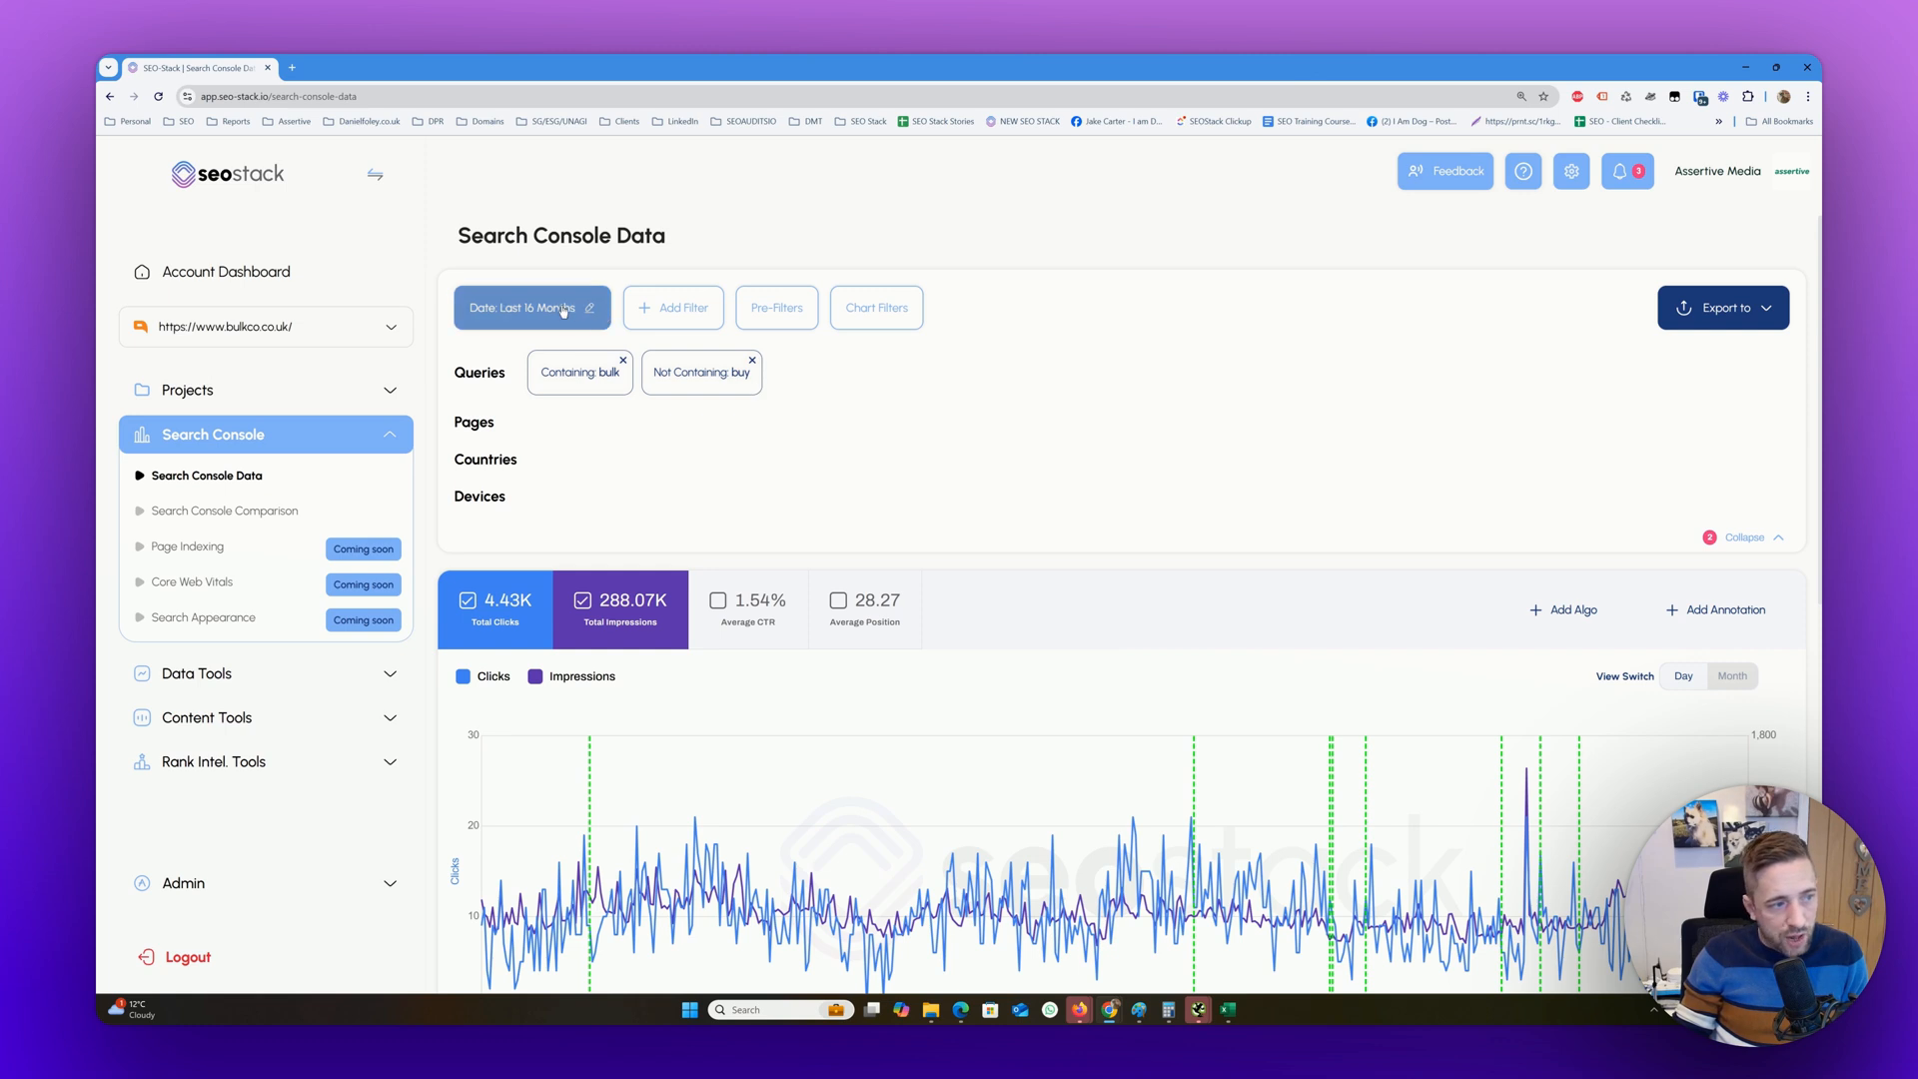
pyautogui.click(529, 308)
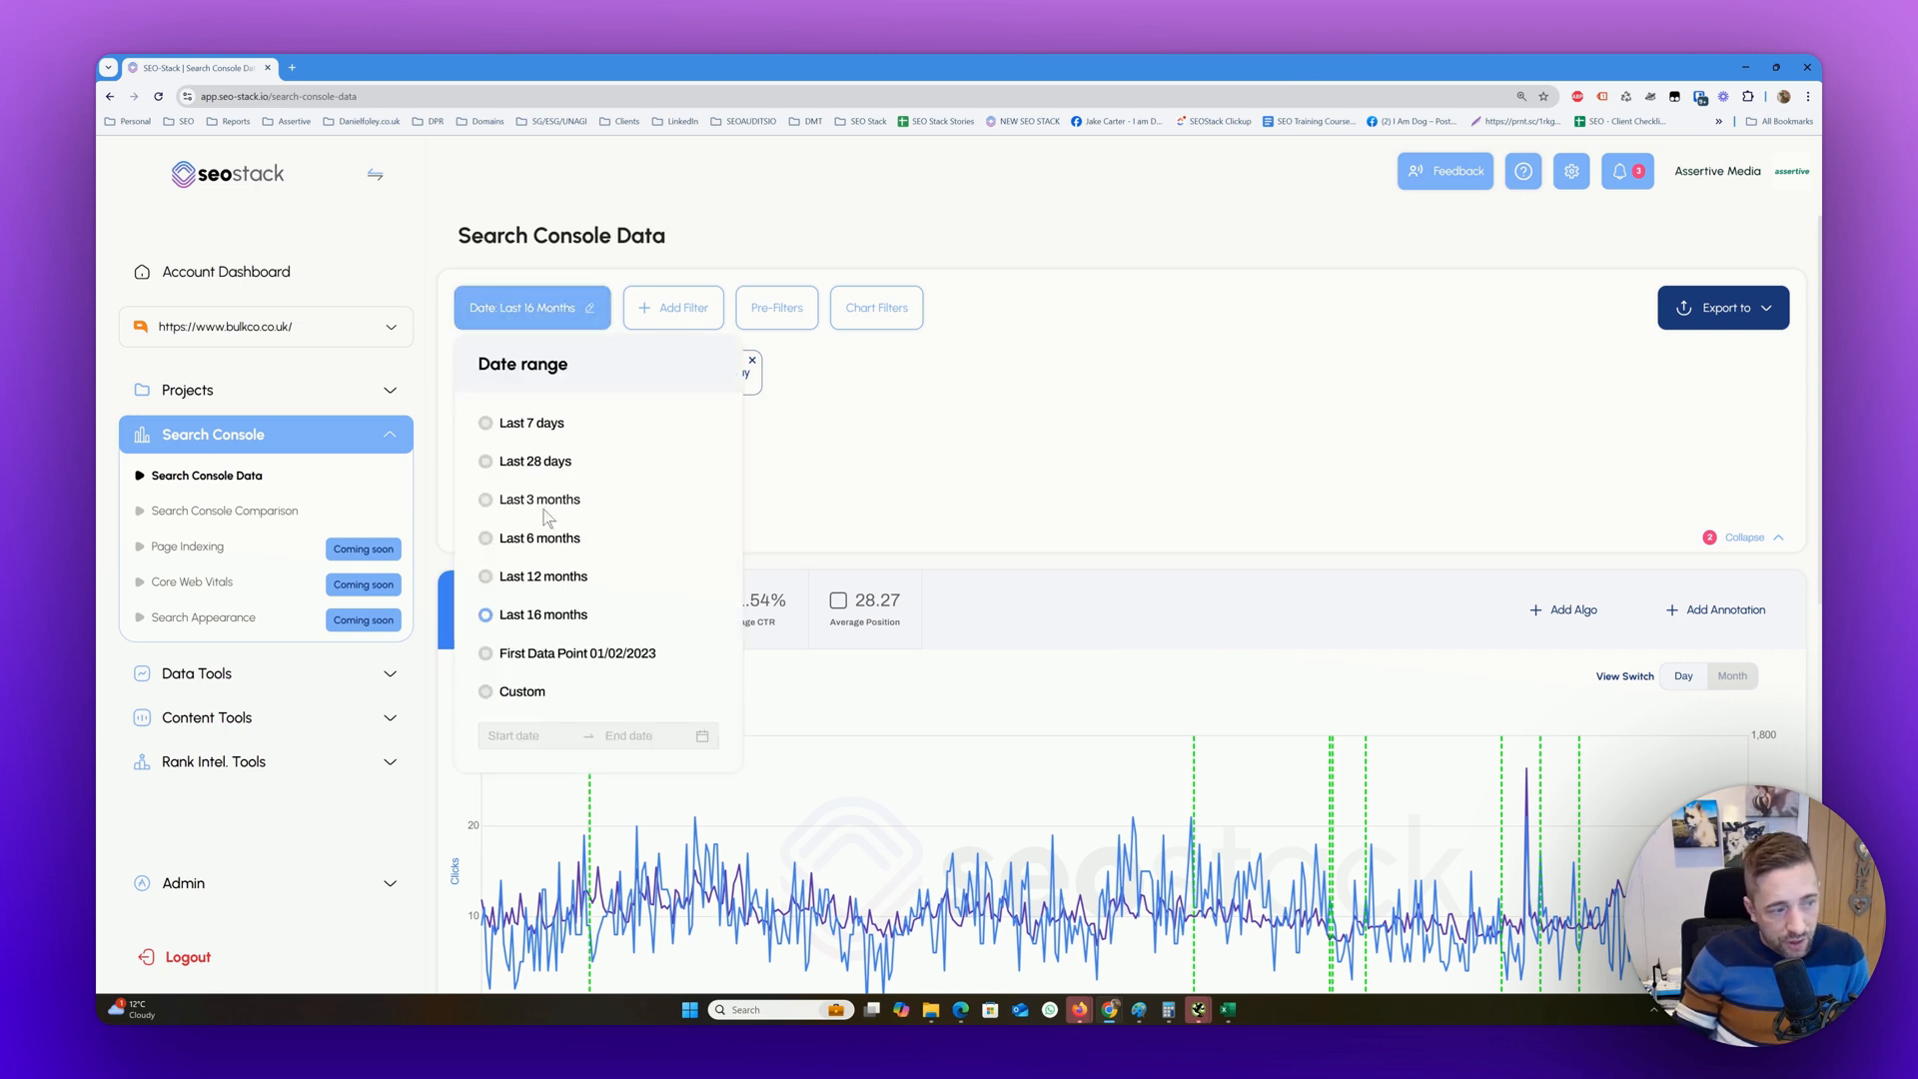
pyautogui.click(517, 655)
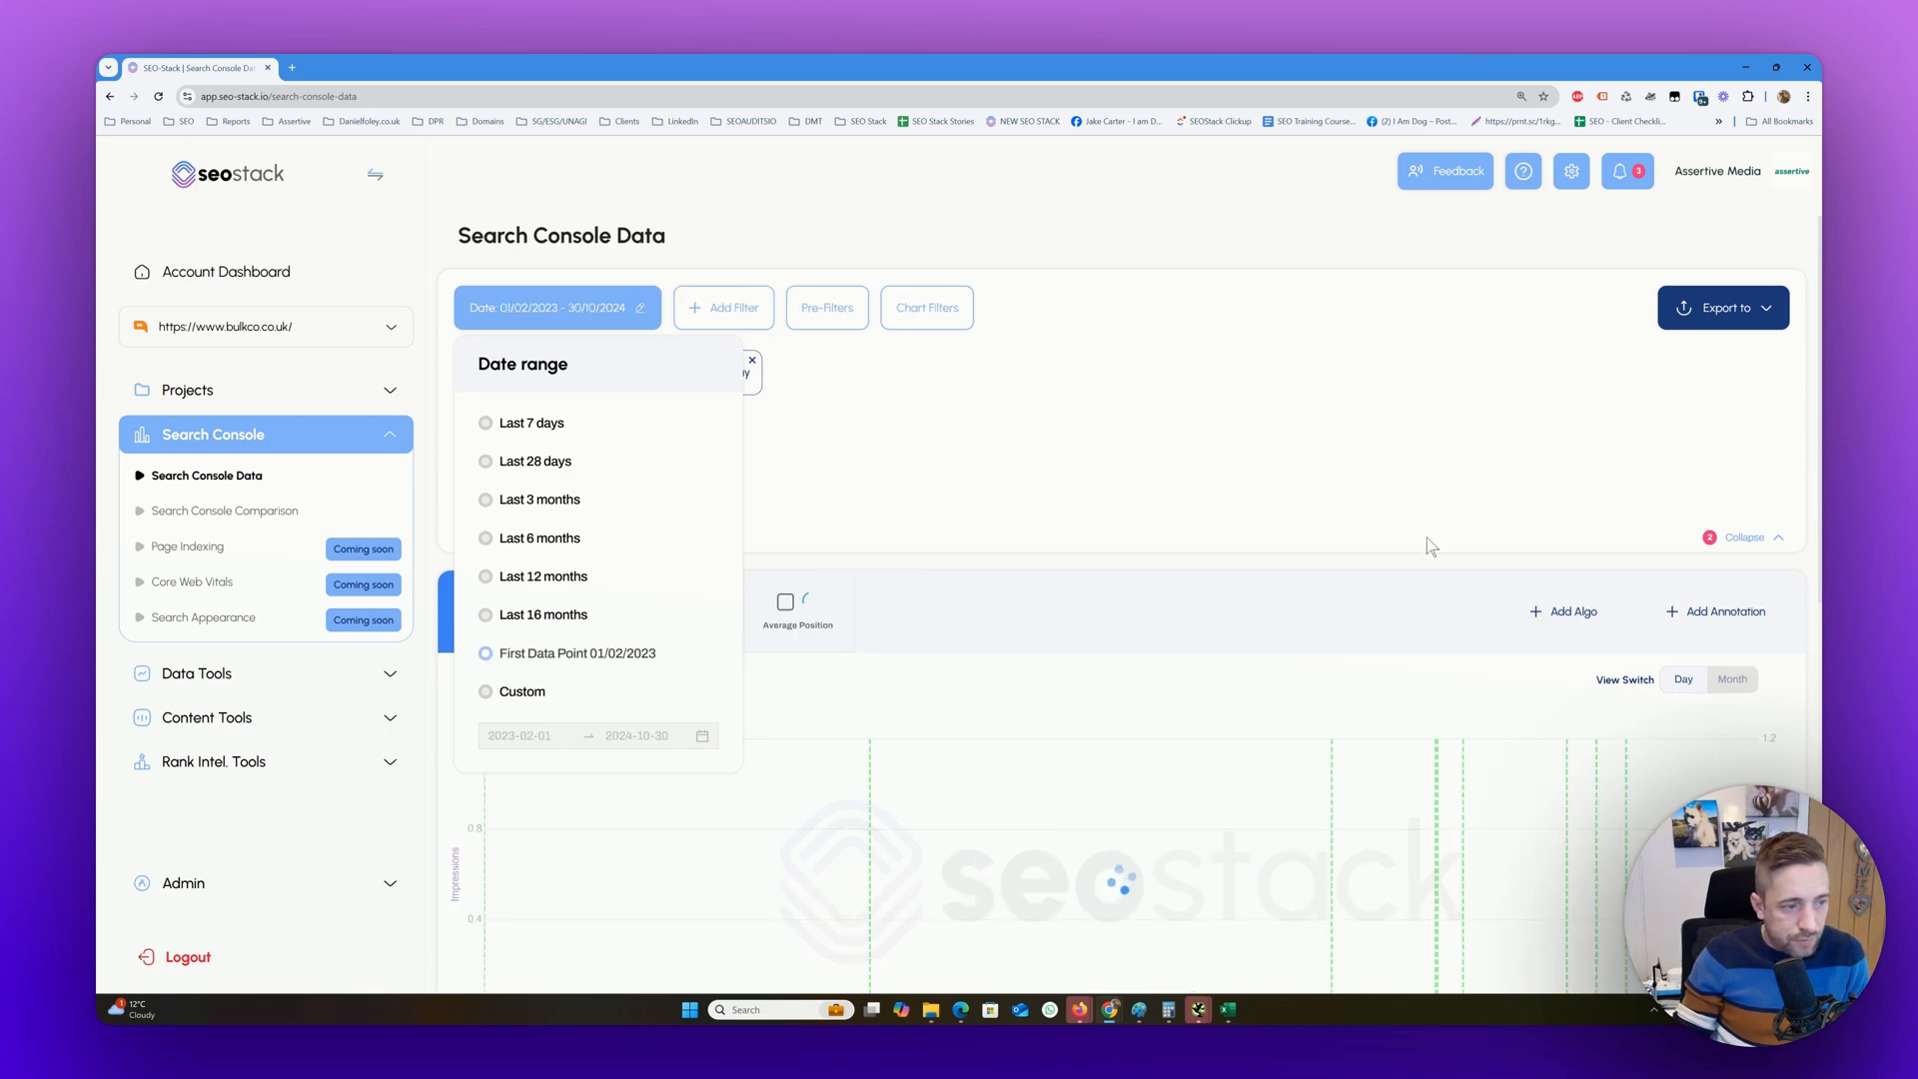
pyautogui.click(1746, 538)
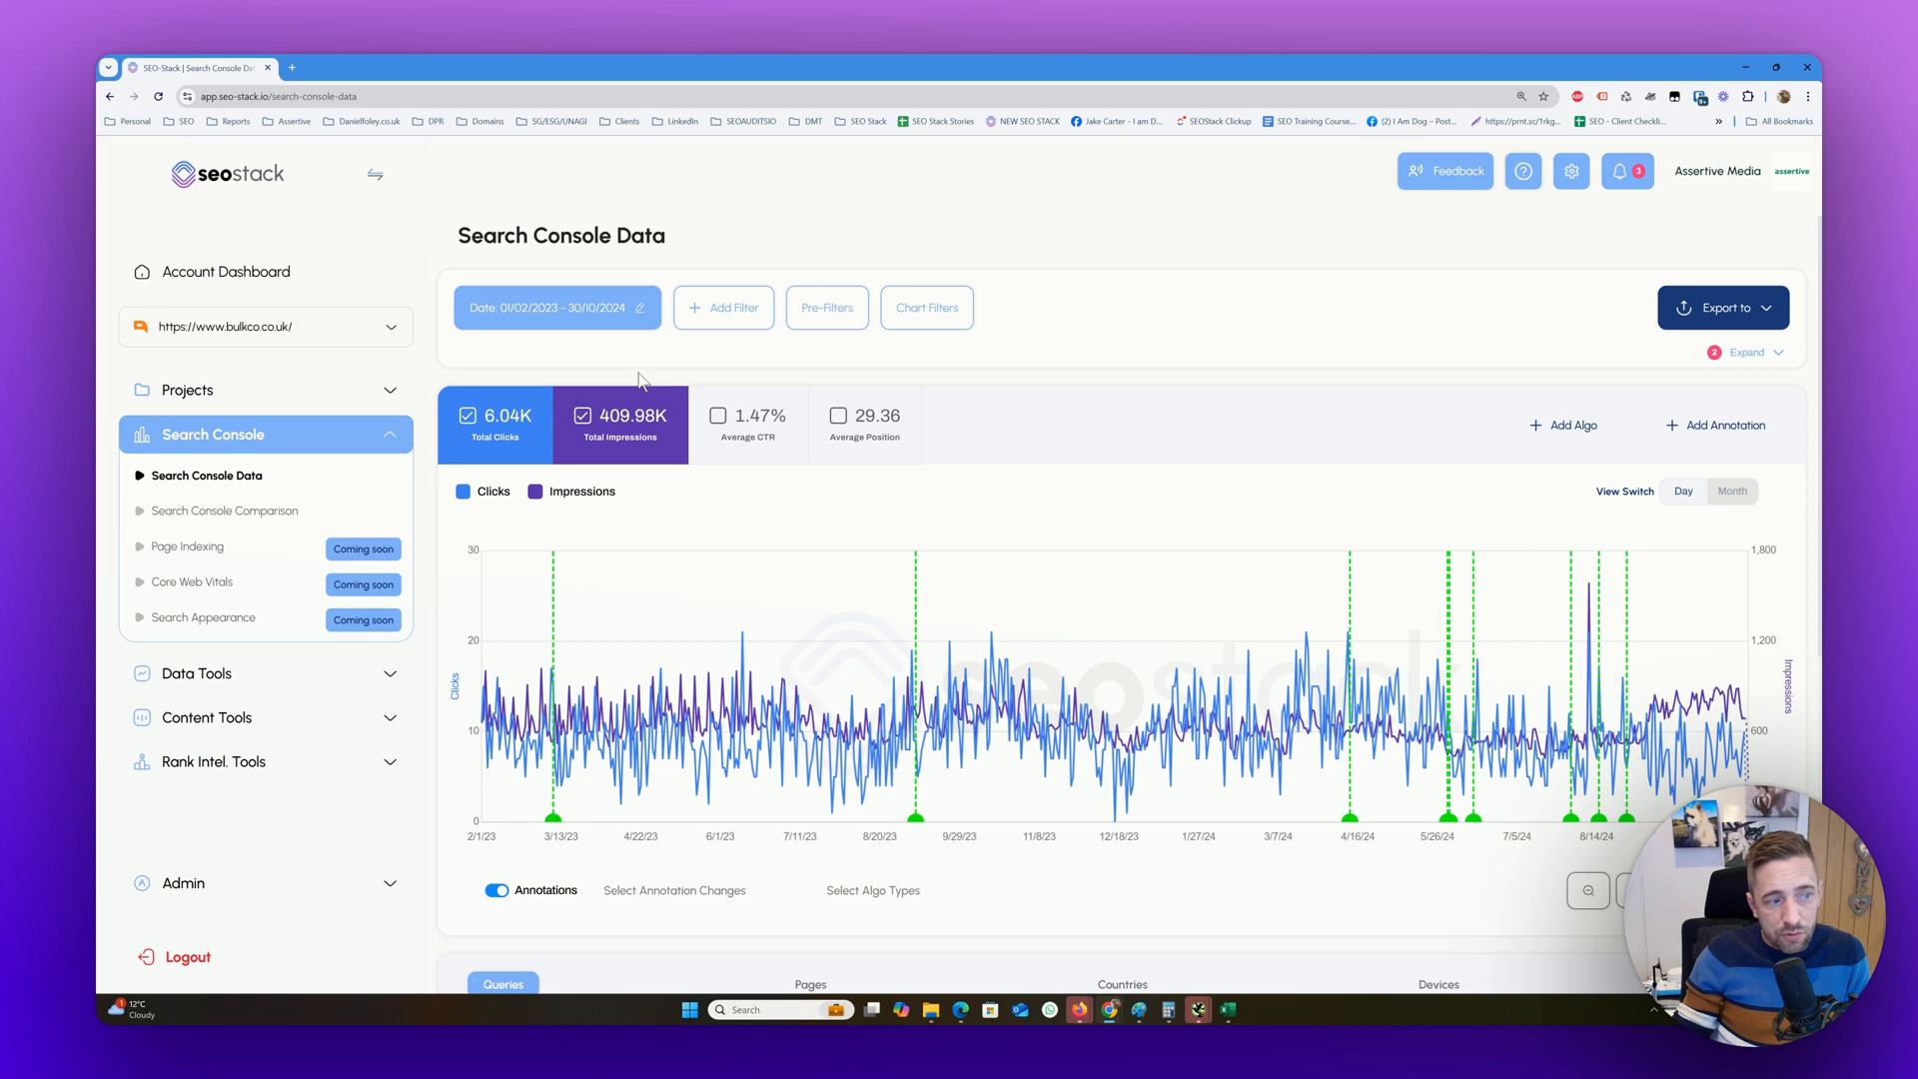
# Place the SEO-Stack window beside Google Search Console to compare the charts' start dates, then maximize SEO-Stack again
pyautogui.doubleClick(639, 68)
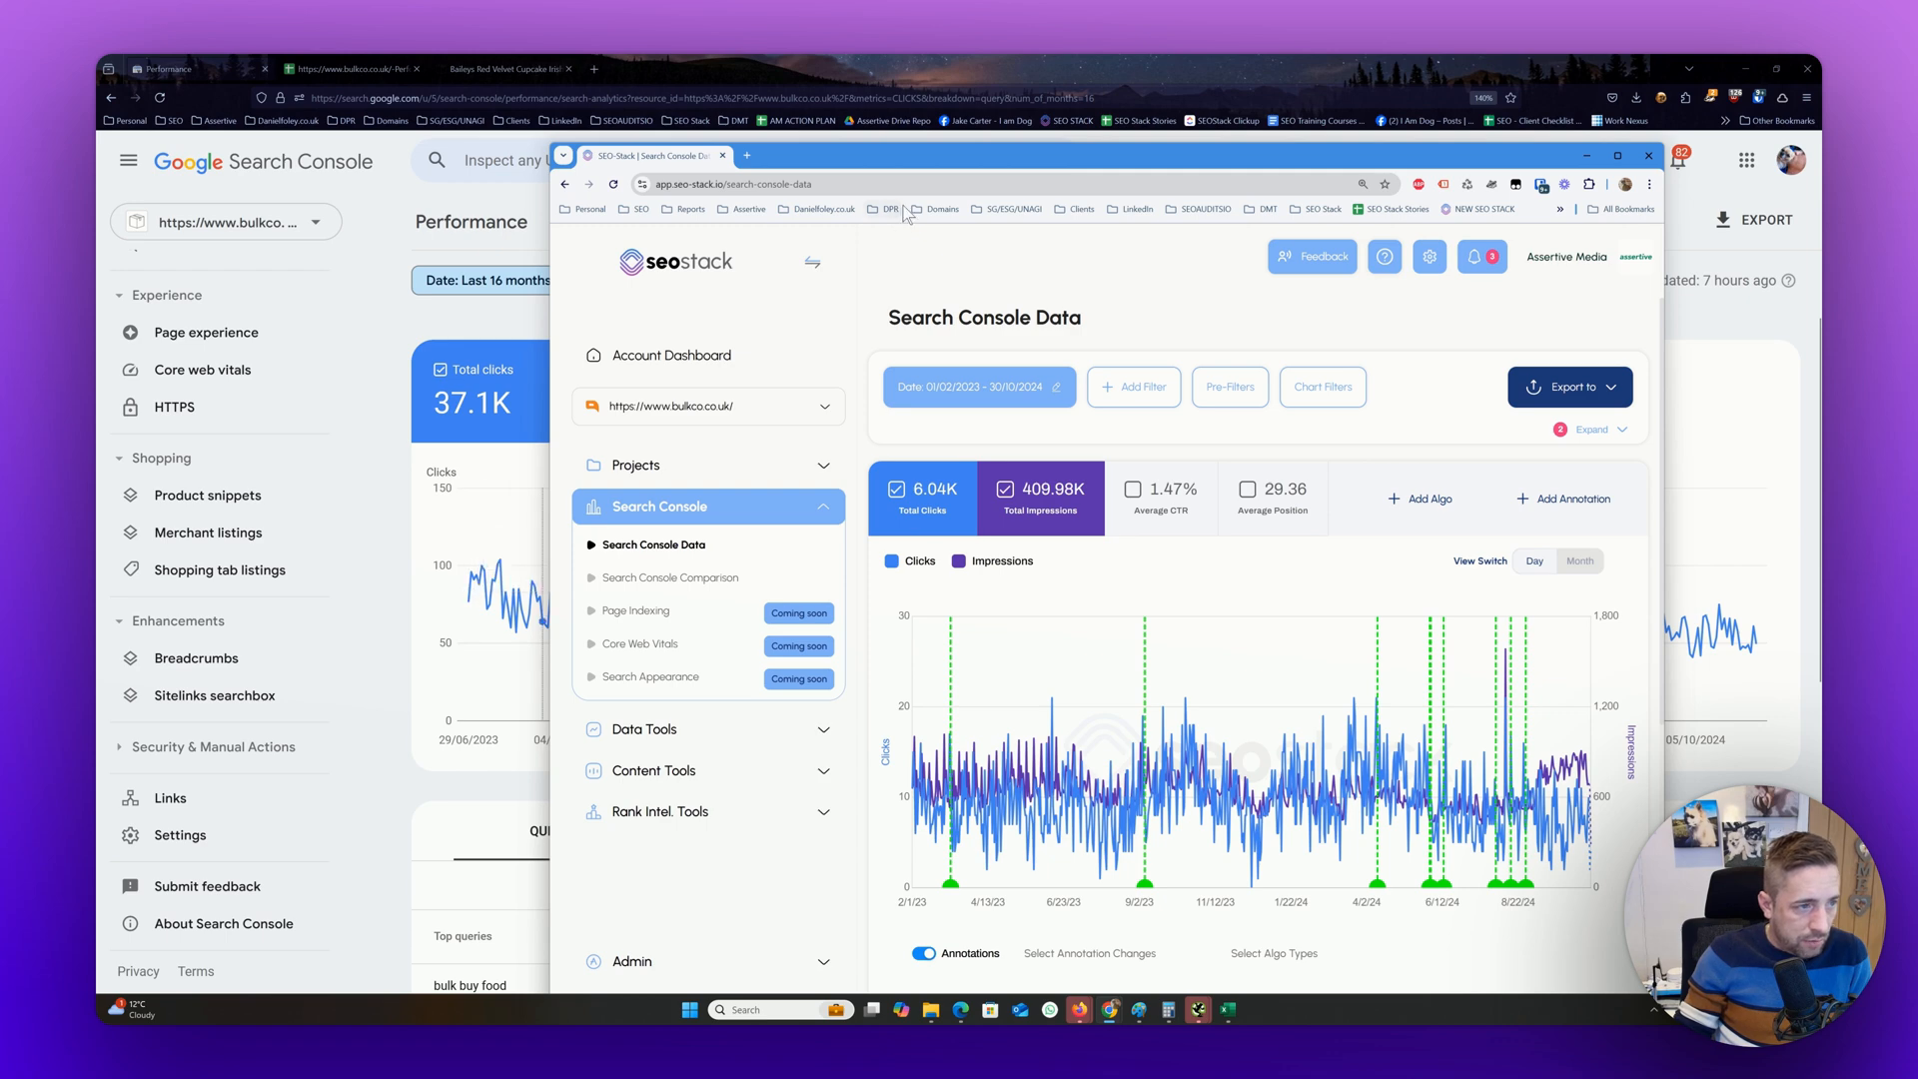
pyautogui.moveTo(912, 169); pyautogui.dragTo(1095, 187)
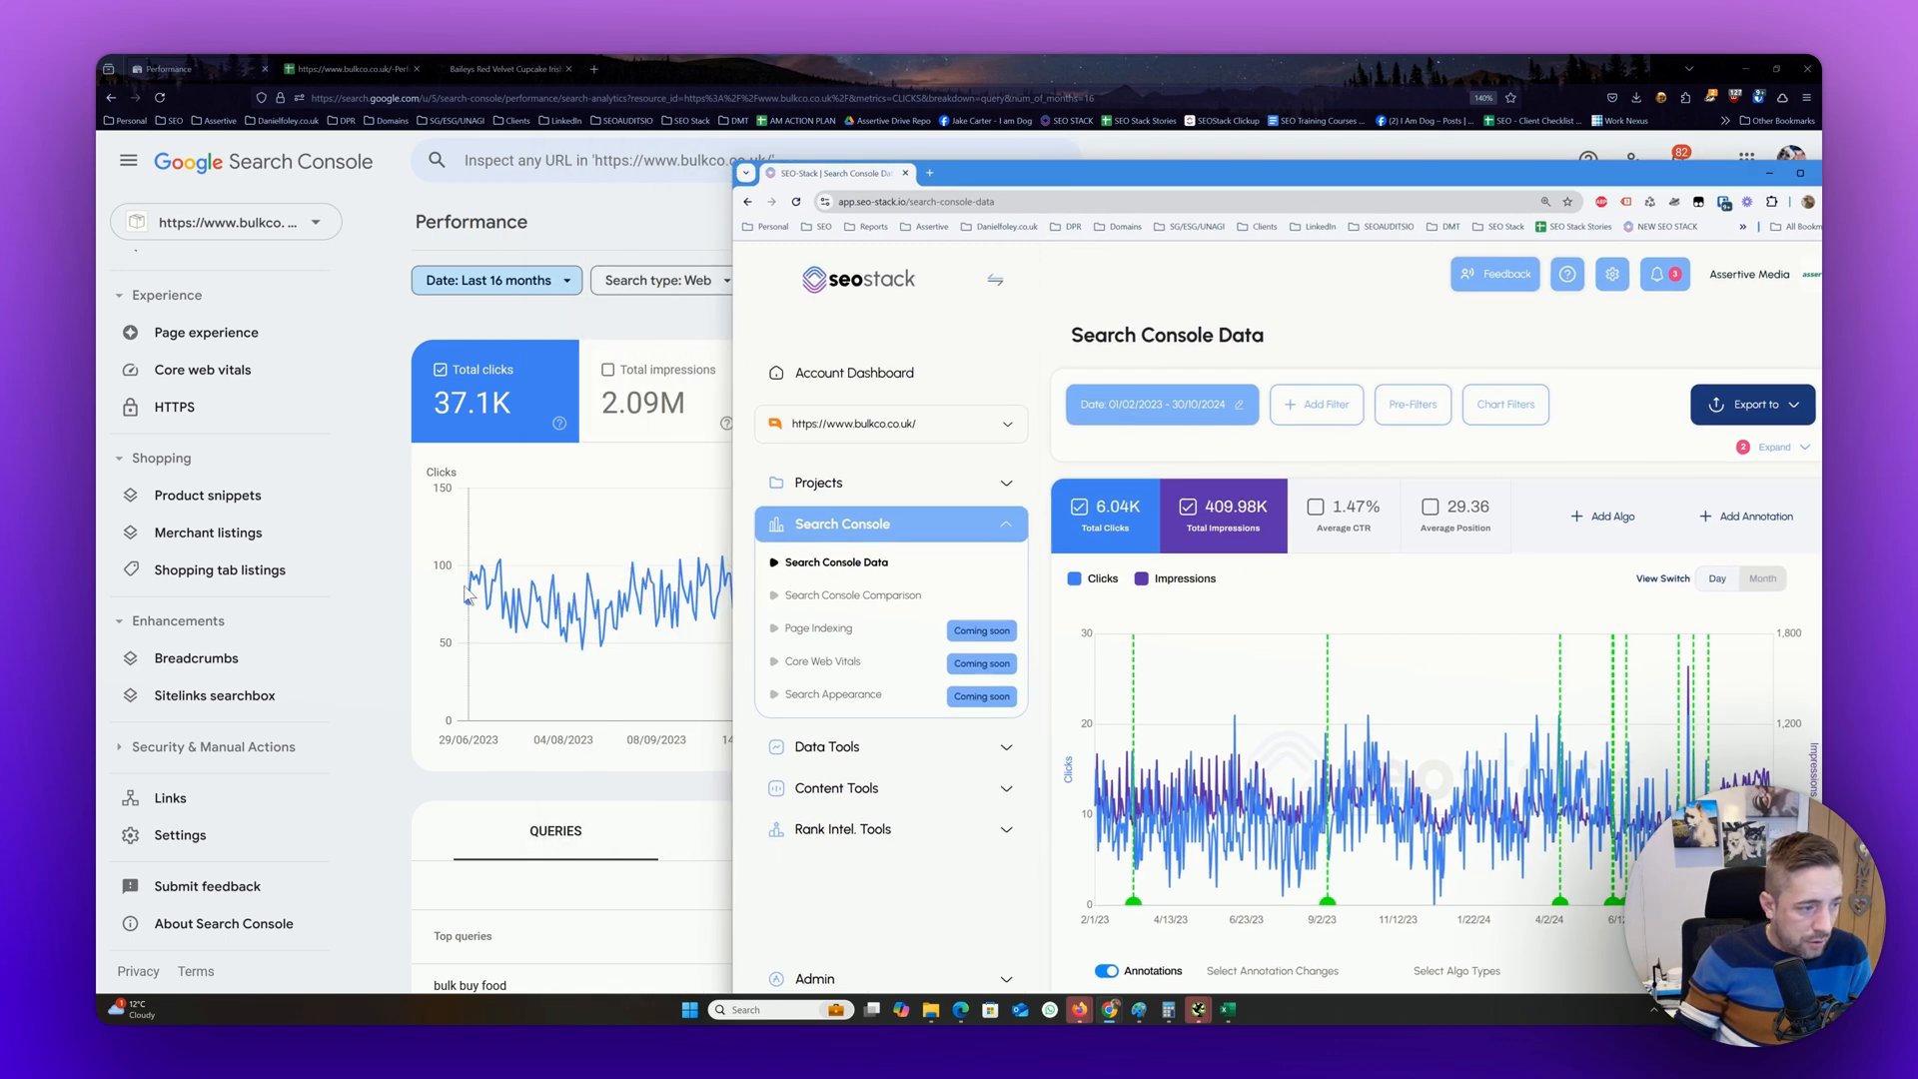
pyautogui.doubleClick(1340, 182)
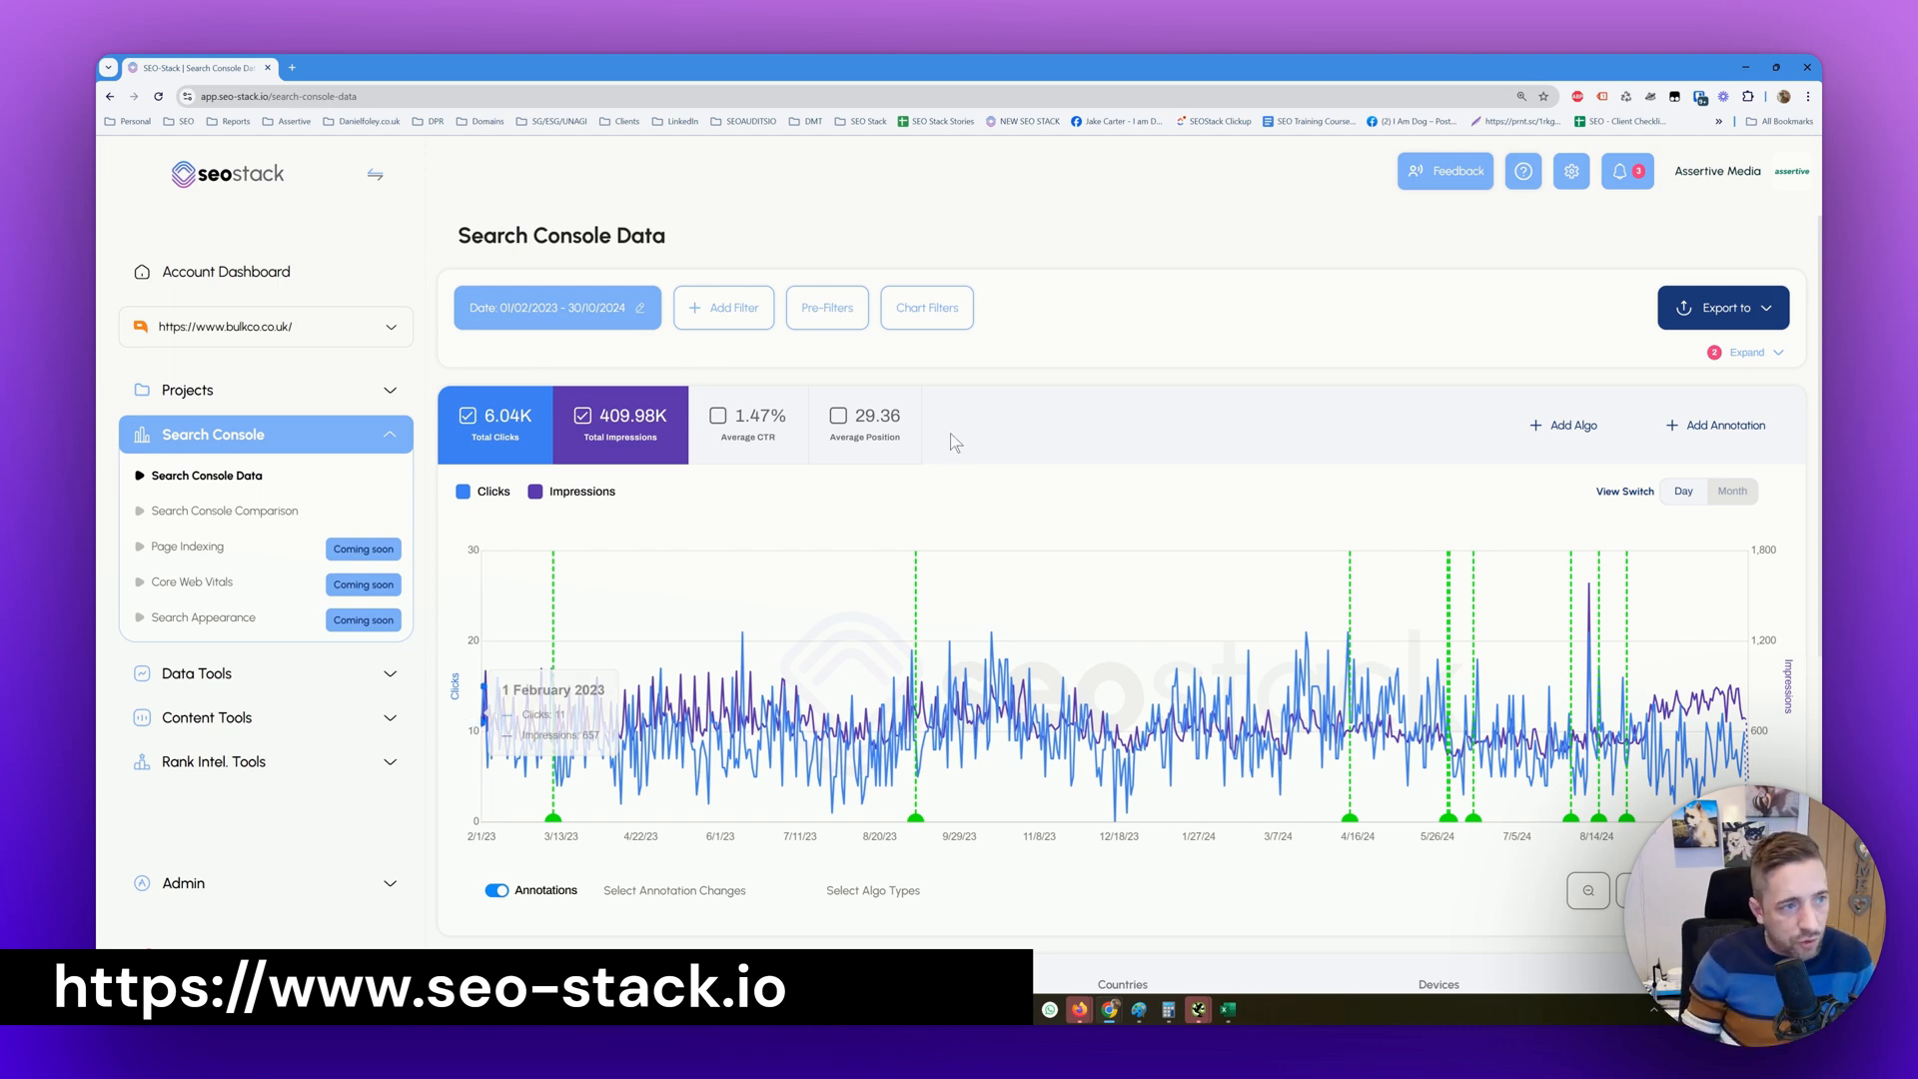
# Switch to Google Search Console and review the performance report's chart, top queries and available export formats
pyautogui.moveTo(1199, 68); pyautogui.dragTo(97, 619)
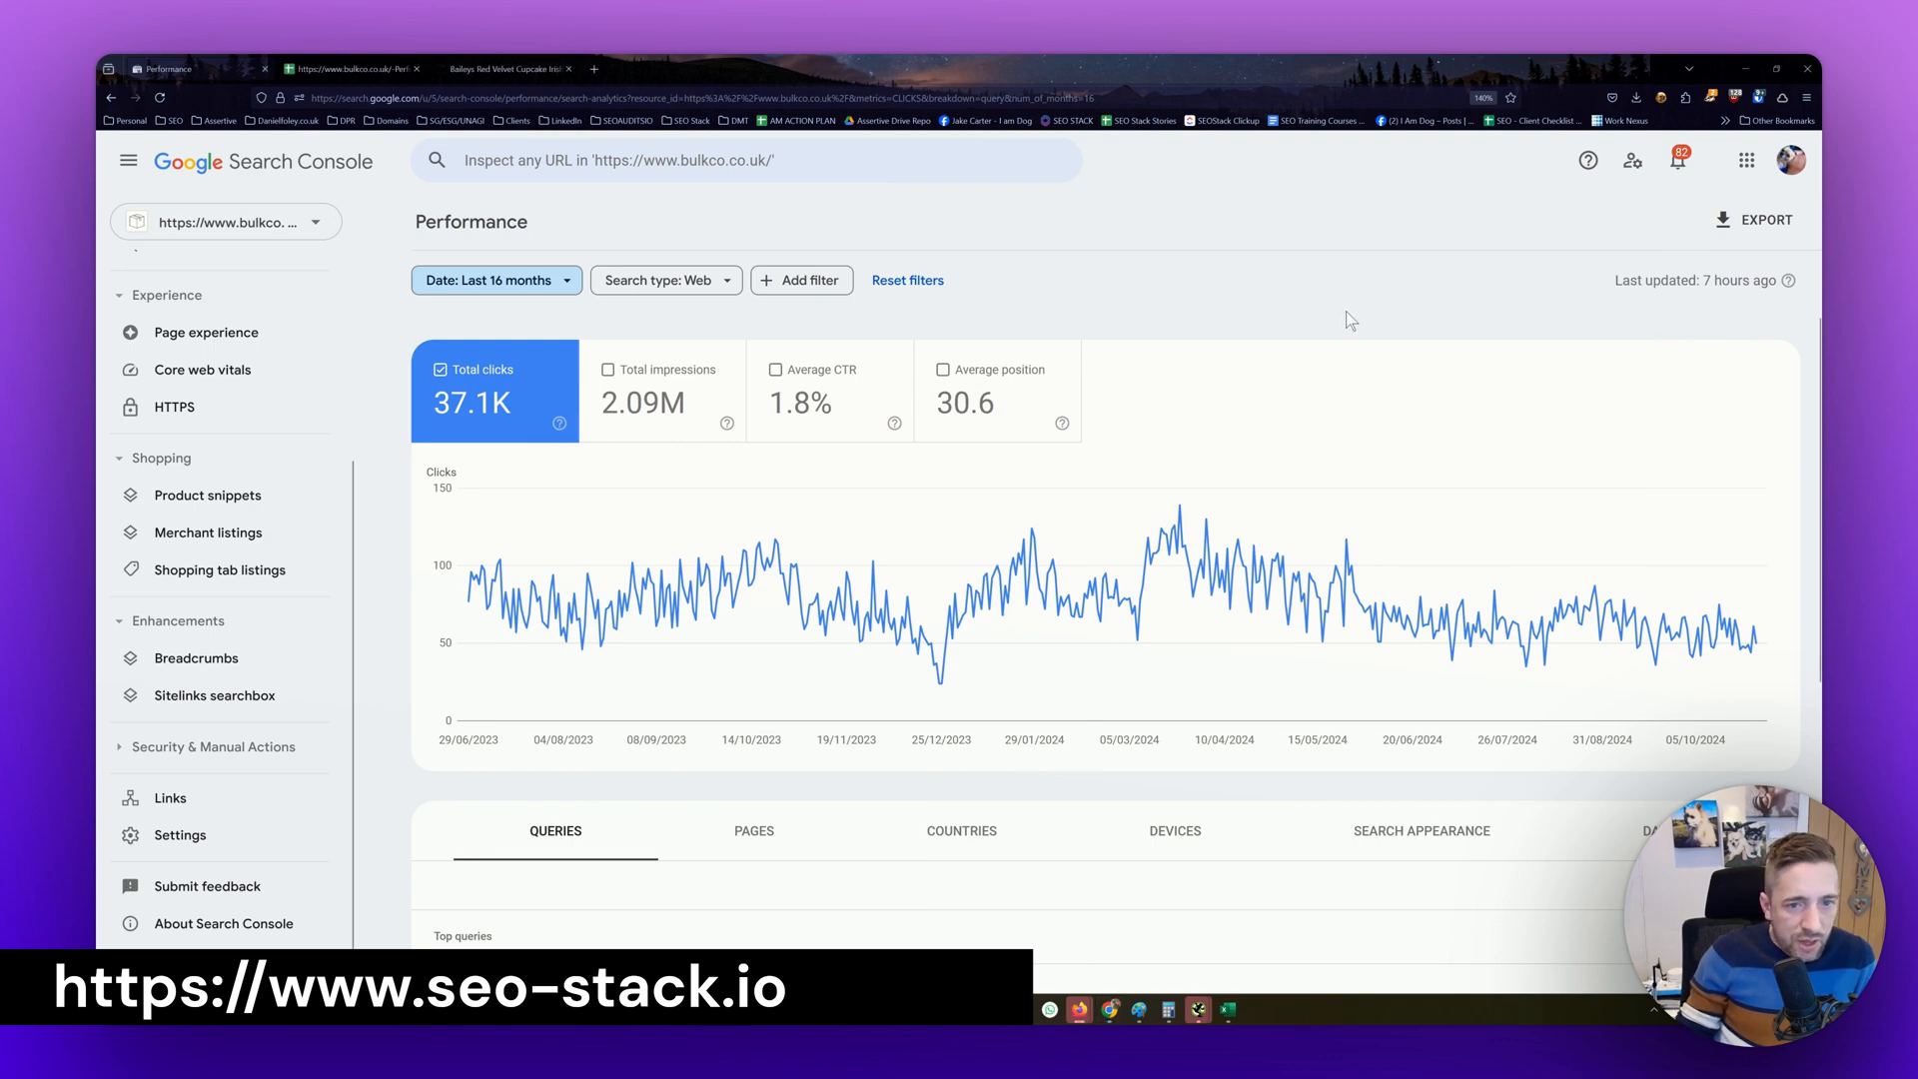
pyautogui.scroll(-5, 1346, 310)
pyautogui.scroll(5, 1320, 483)
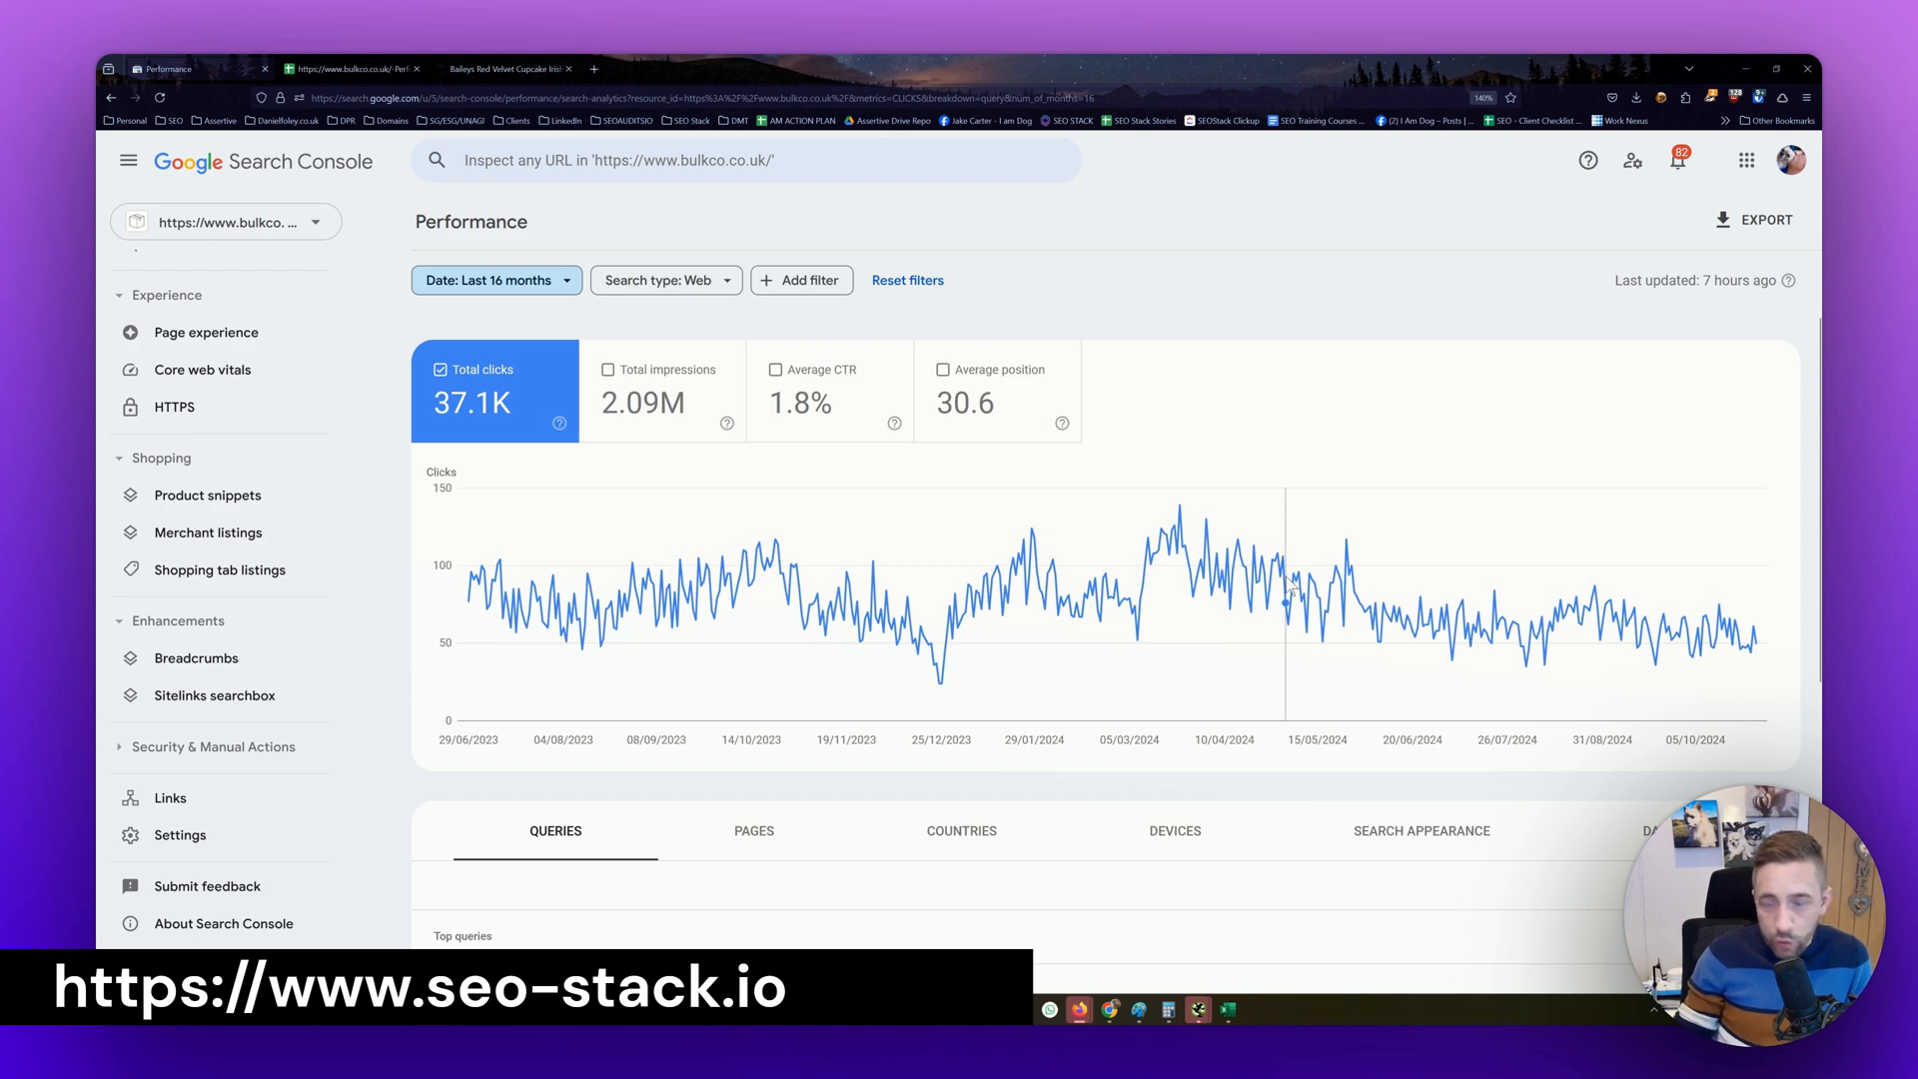
pyautogui.scroll(3, 207, 745)
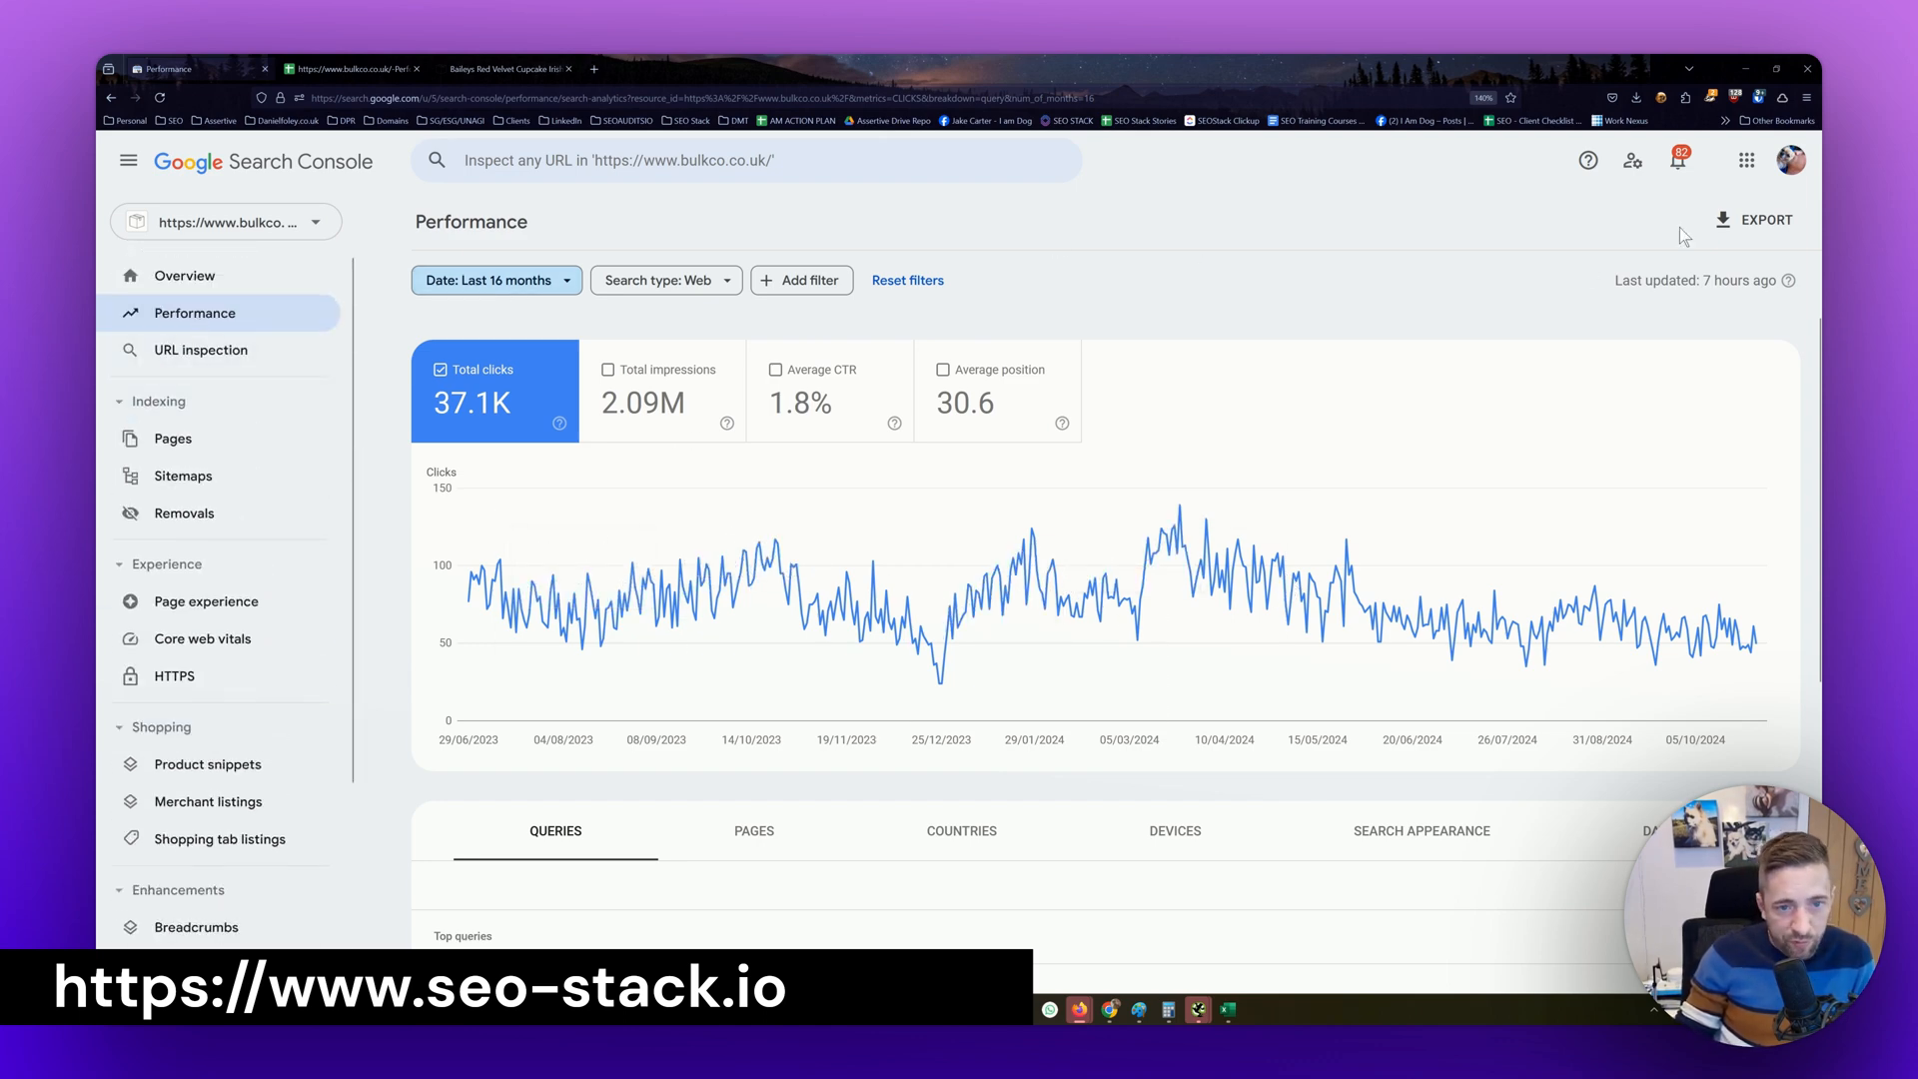
pyautogui.click(1785, 221)
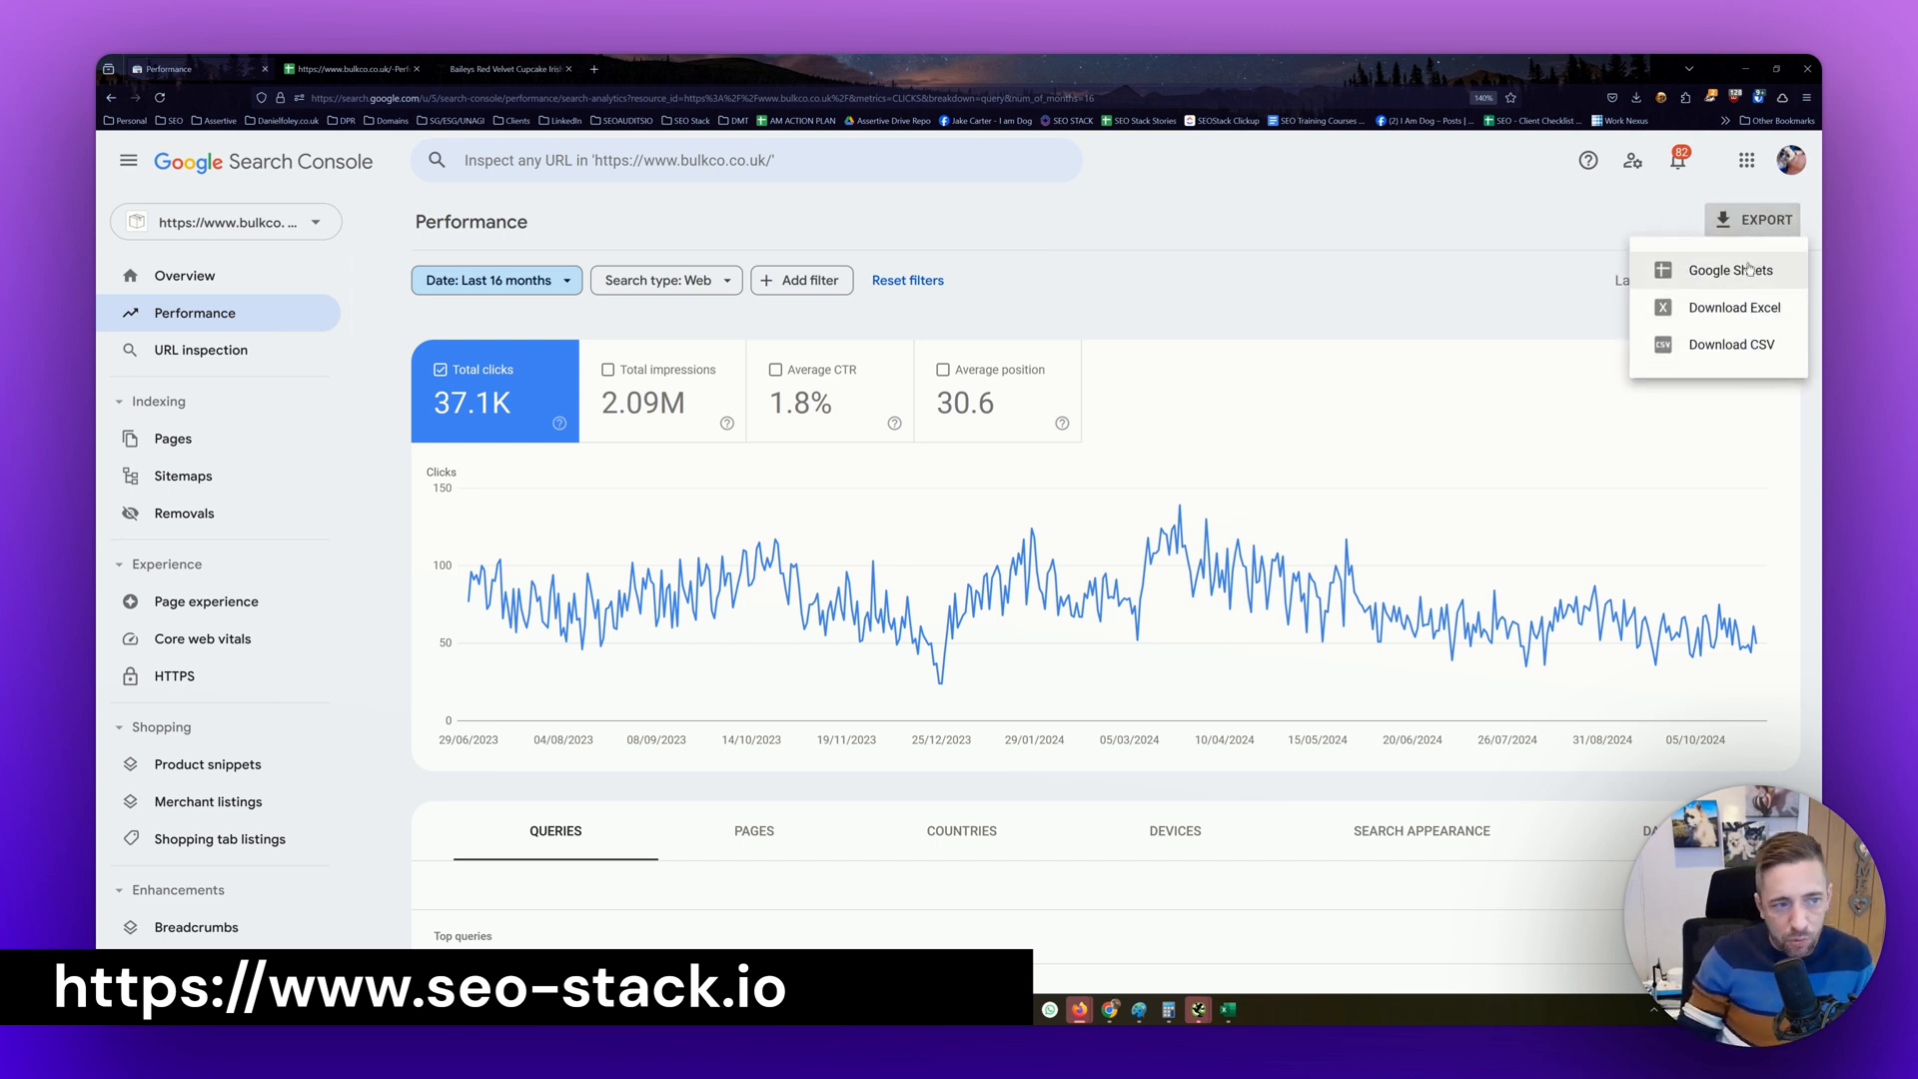
pyautogui.click(1332, 284)
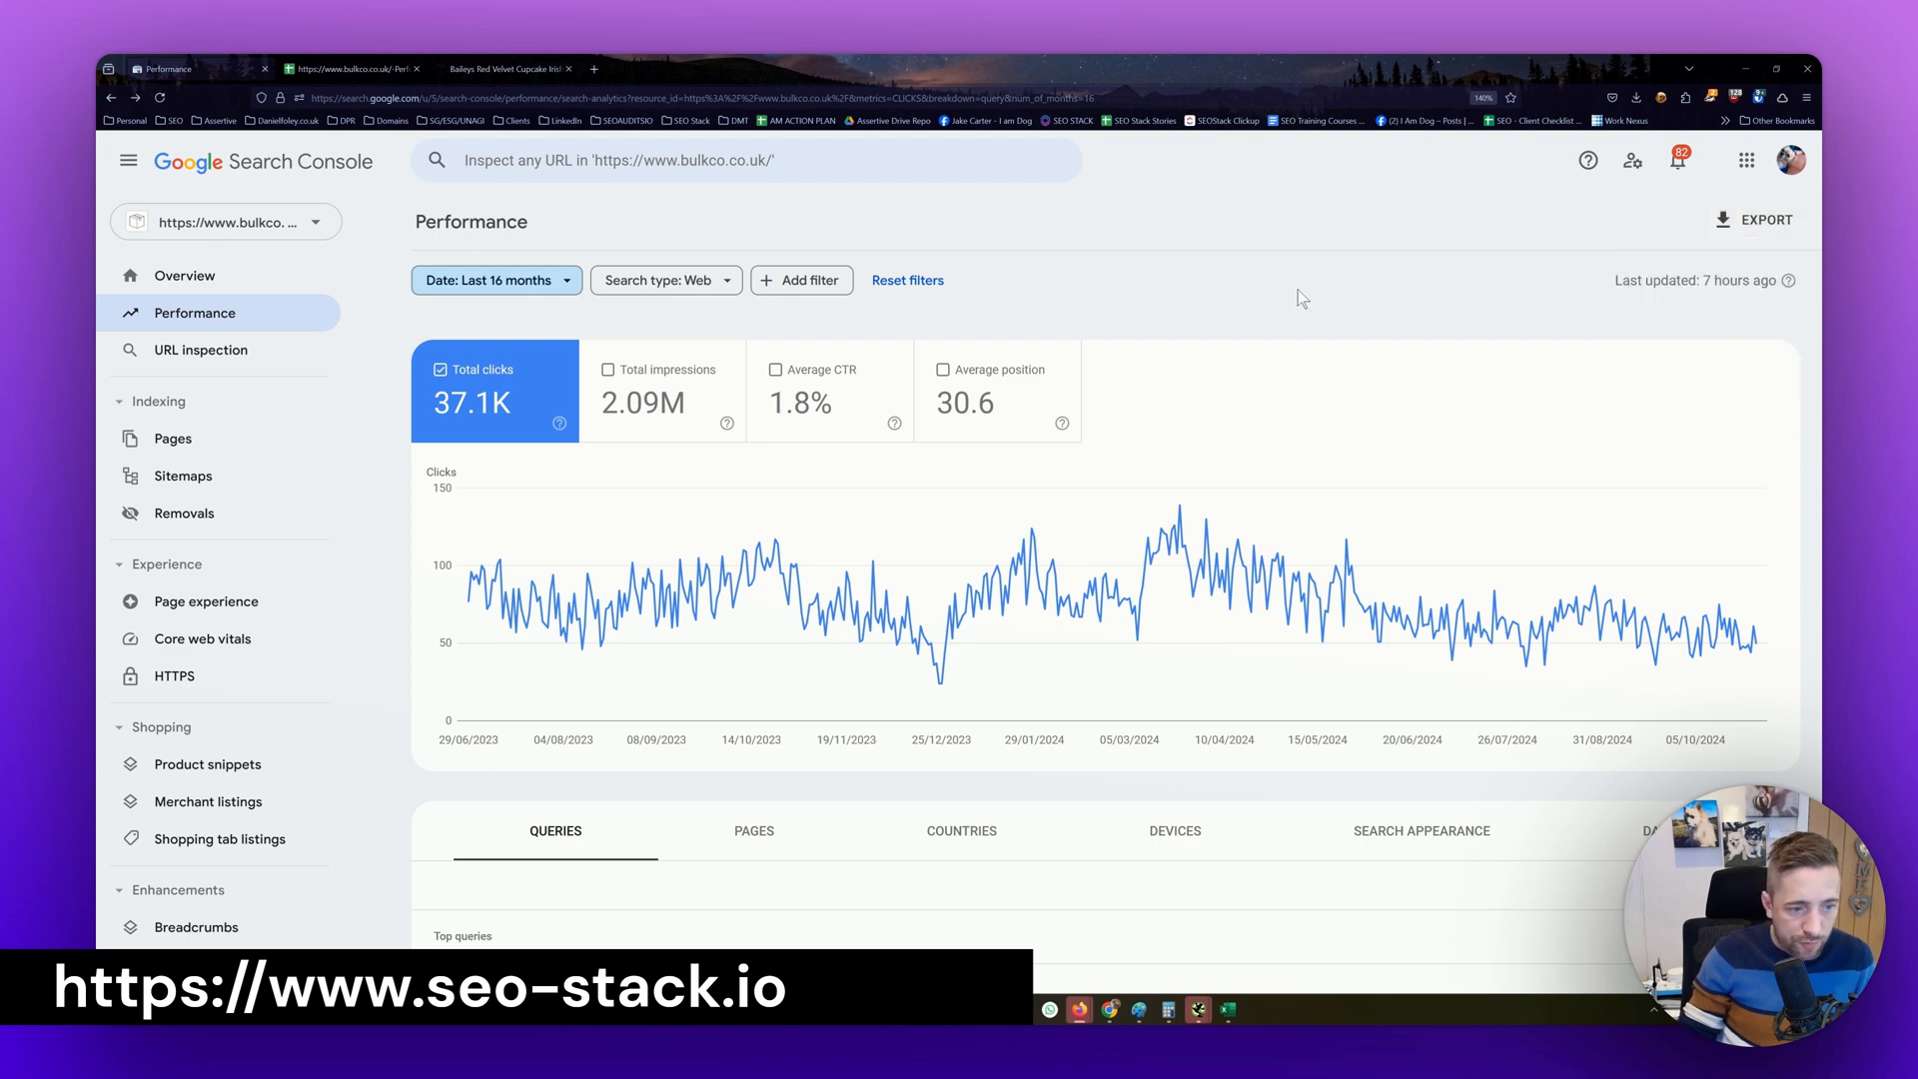
pyautogui.scroll(-3, 1297, 292)
pyautogui.scroll(1, 1179, 539)
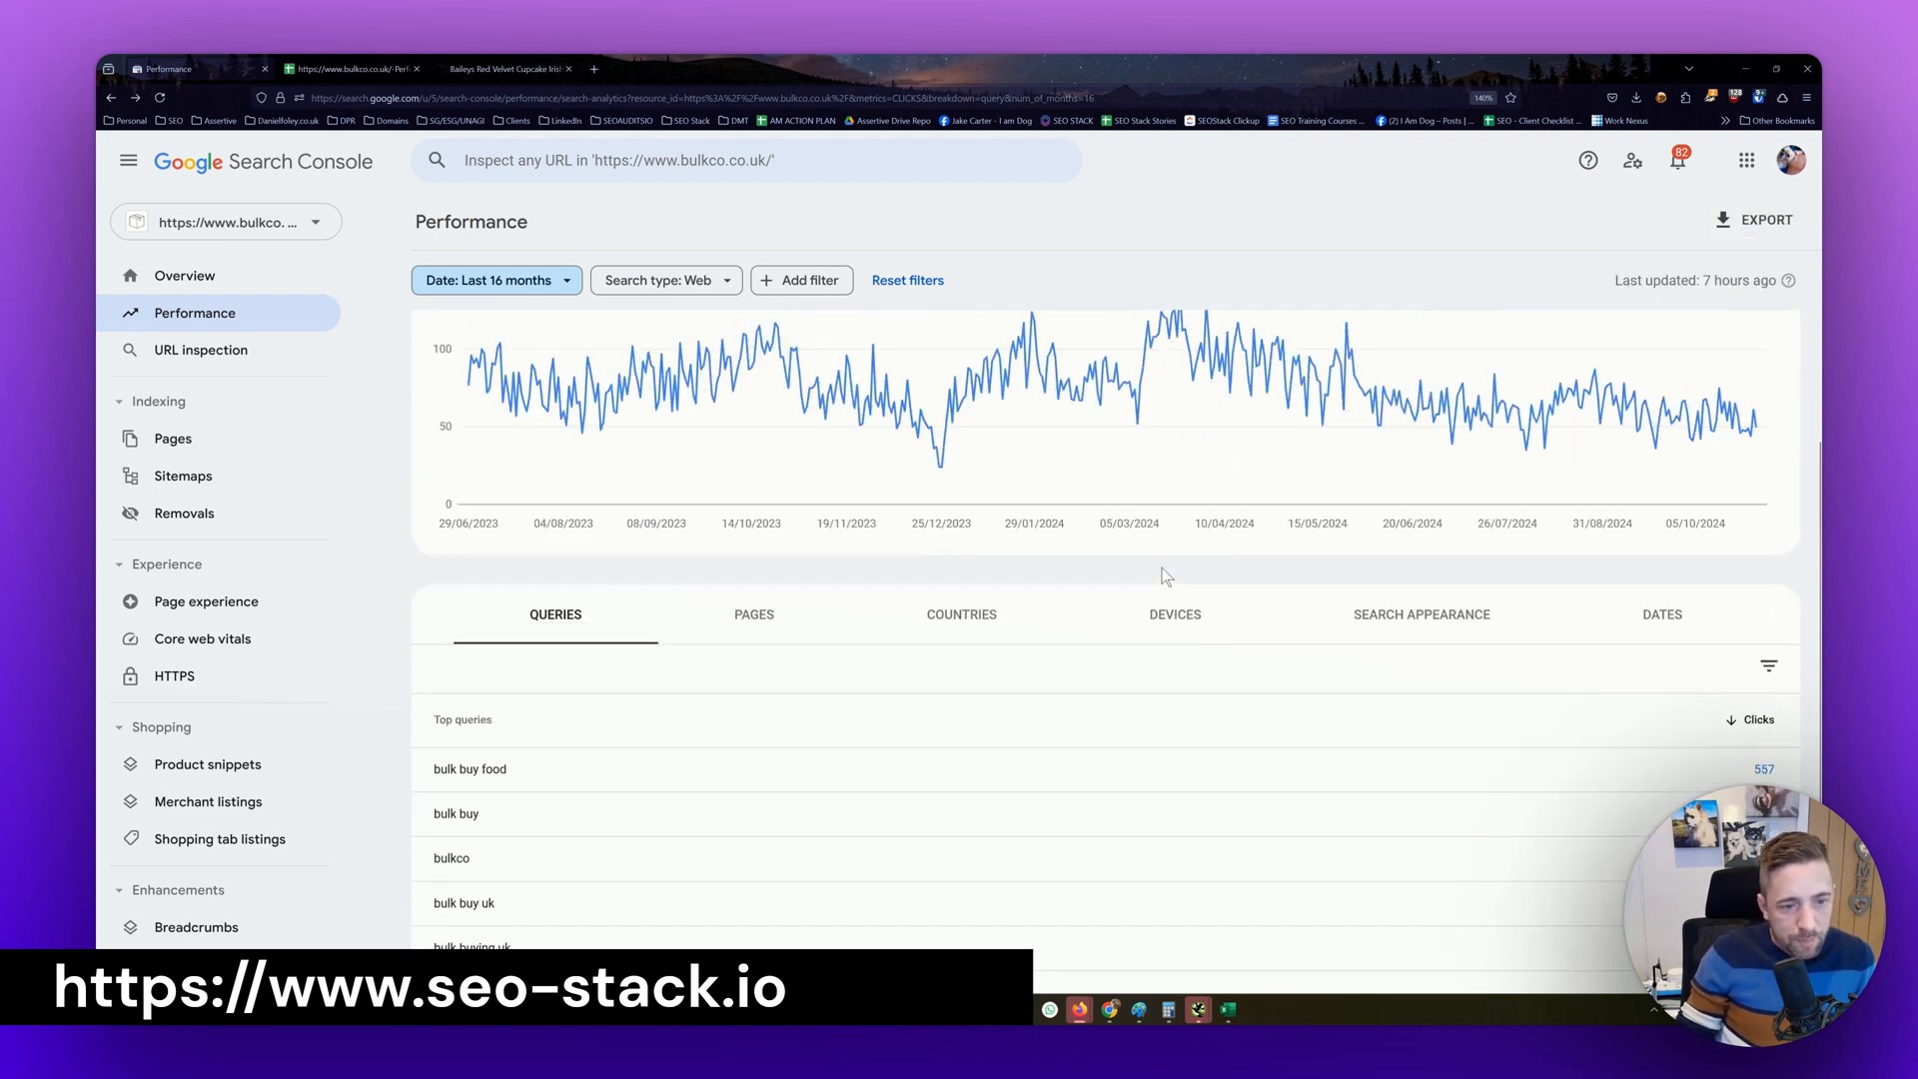
pyautogui.scroll(2, 1166, 576)
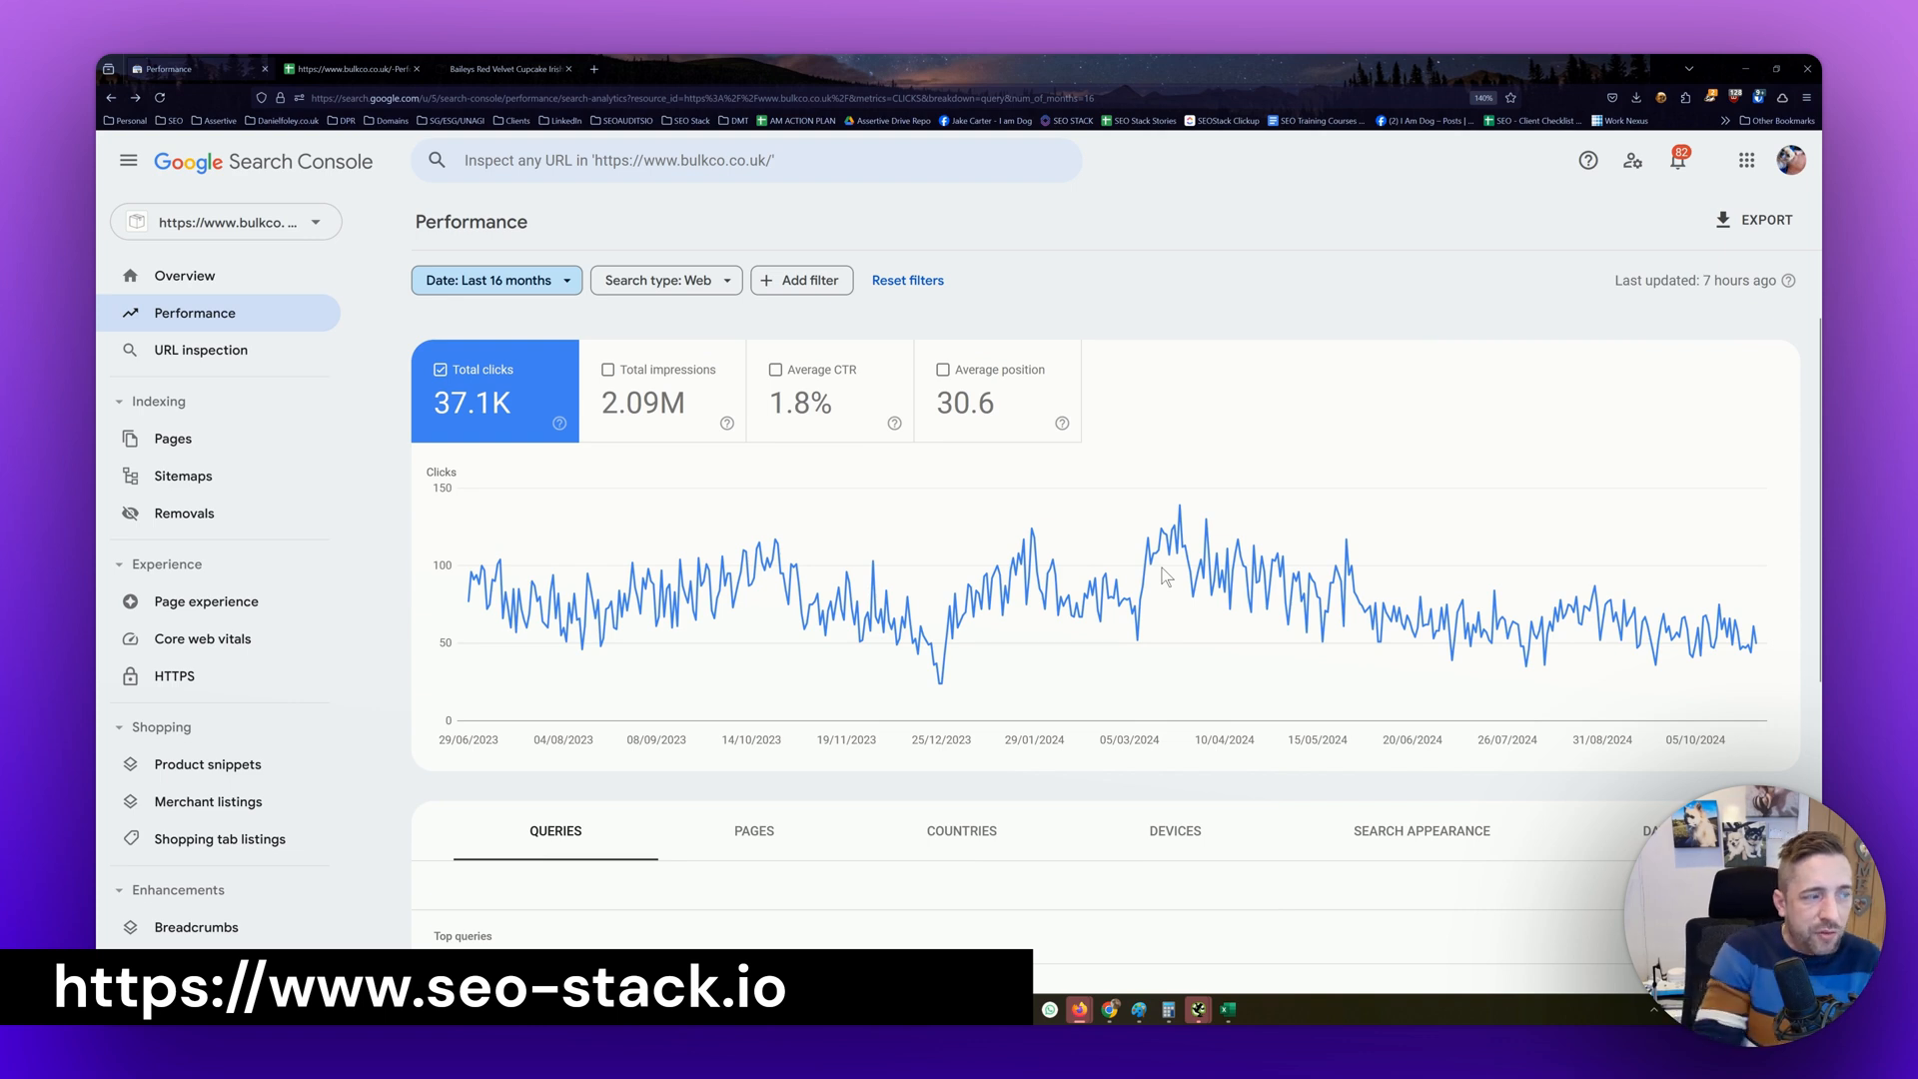